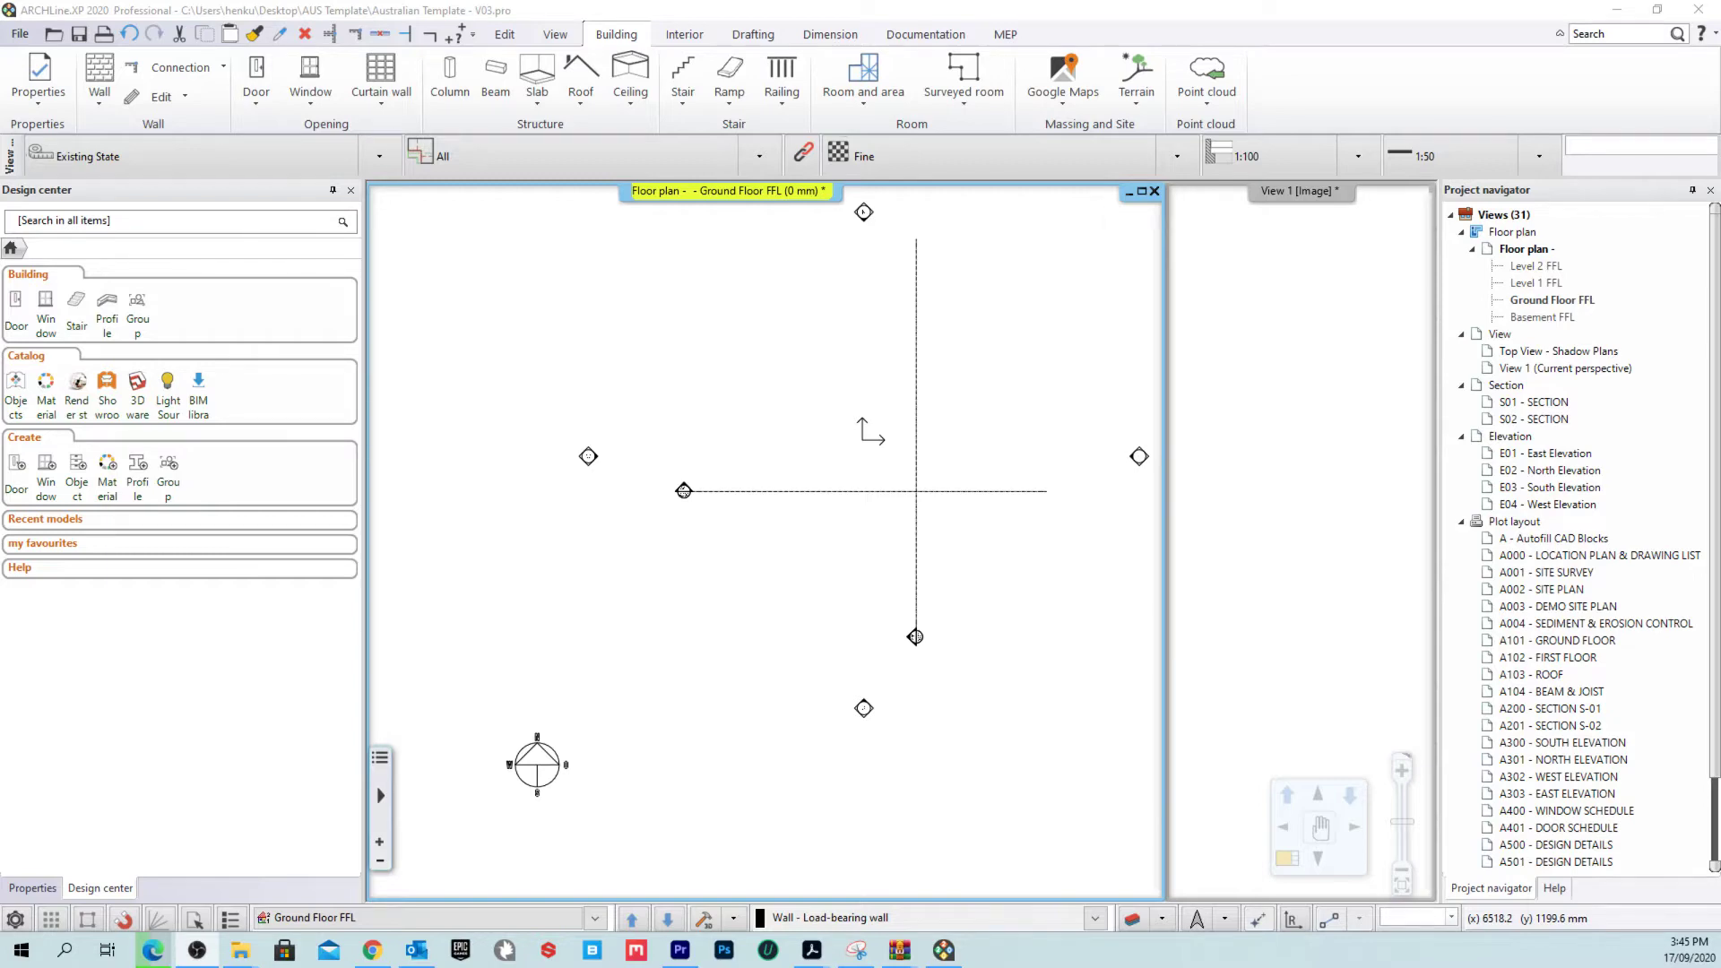
Step: Bring Edge forward and keep the NVIDIA driver download running
{"action": "key", "text": "alt+Tab"}
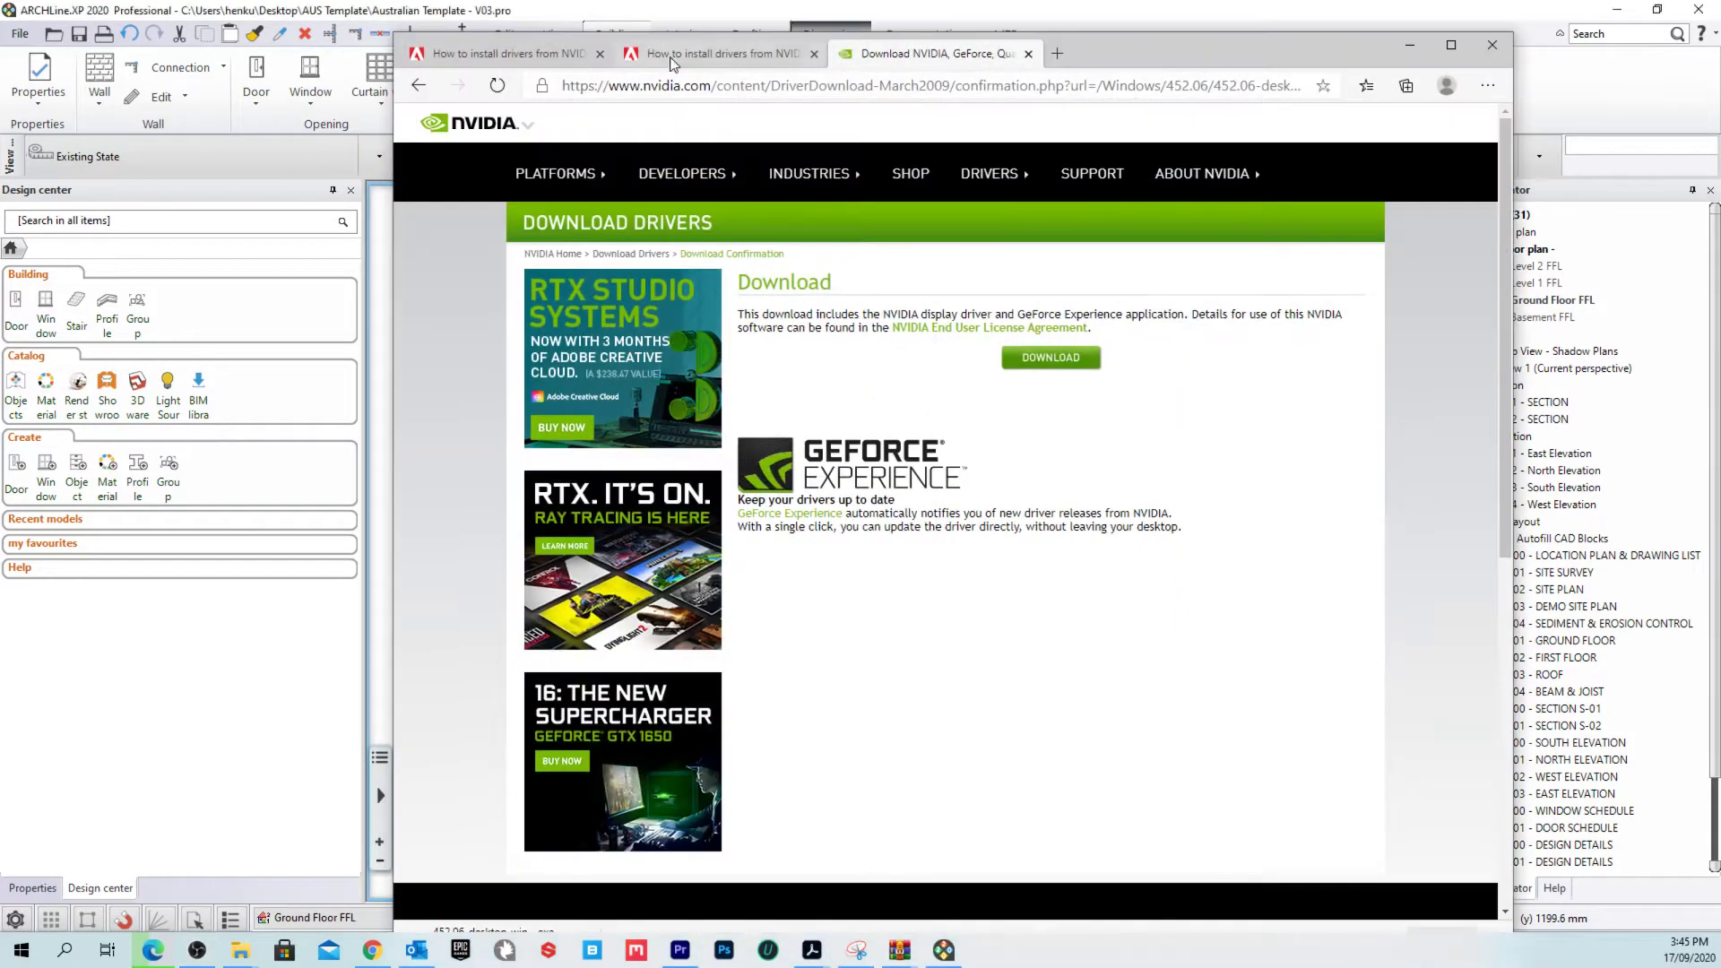
{"action": "left_click", "coordinate": [1492, 45]}
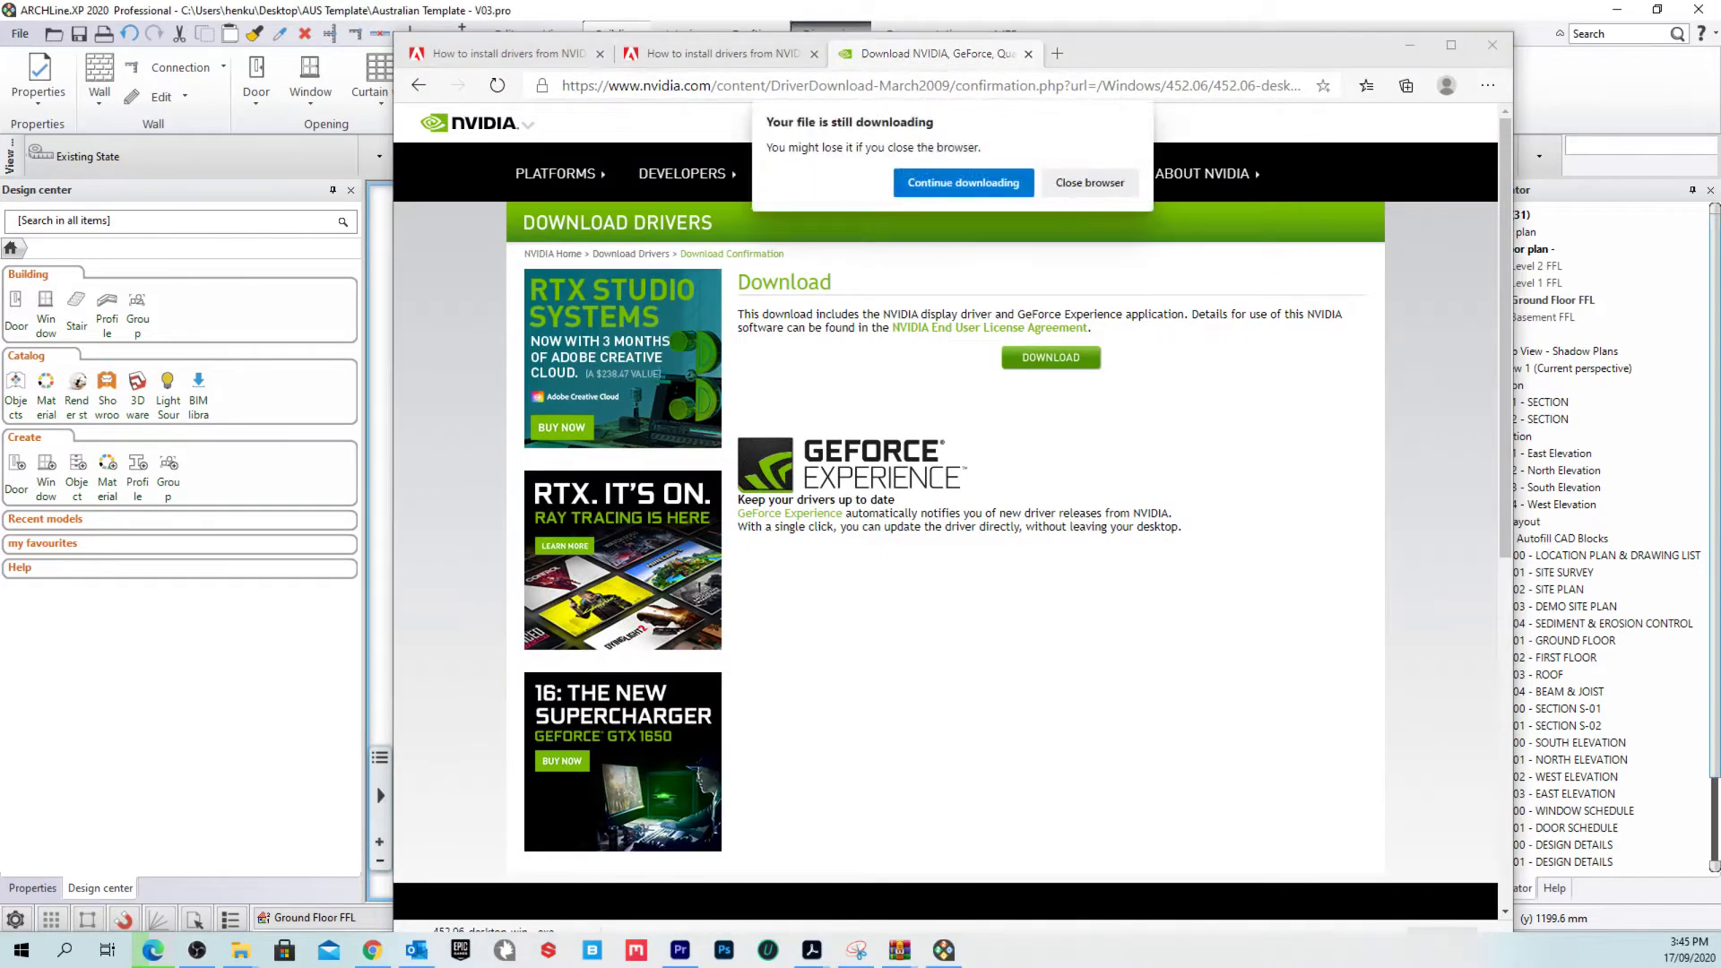
{"action": "left_click", "coordinate": [990, 184]}
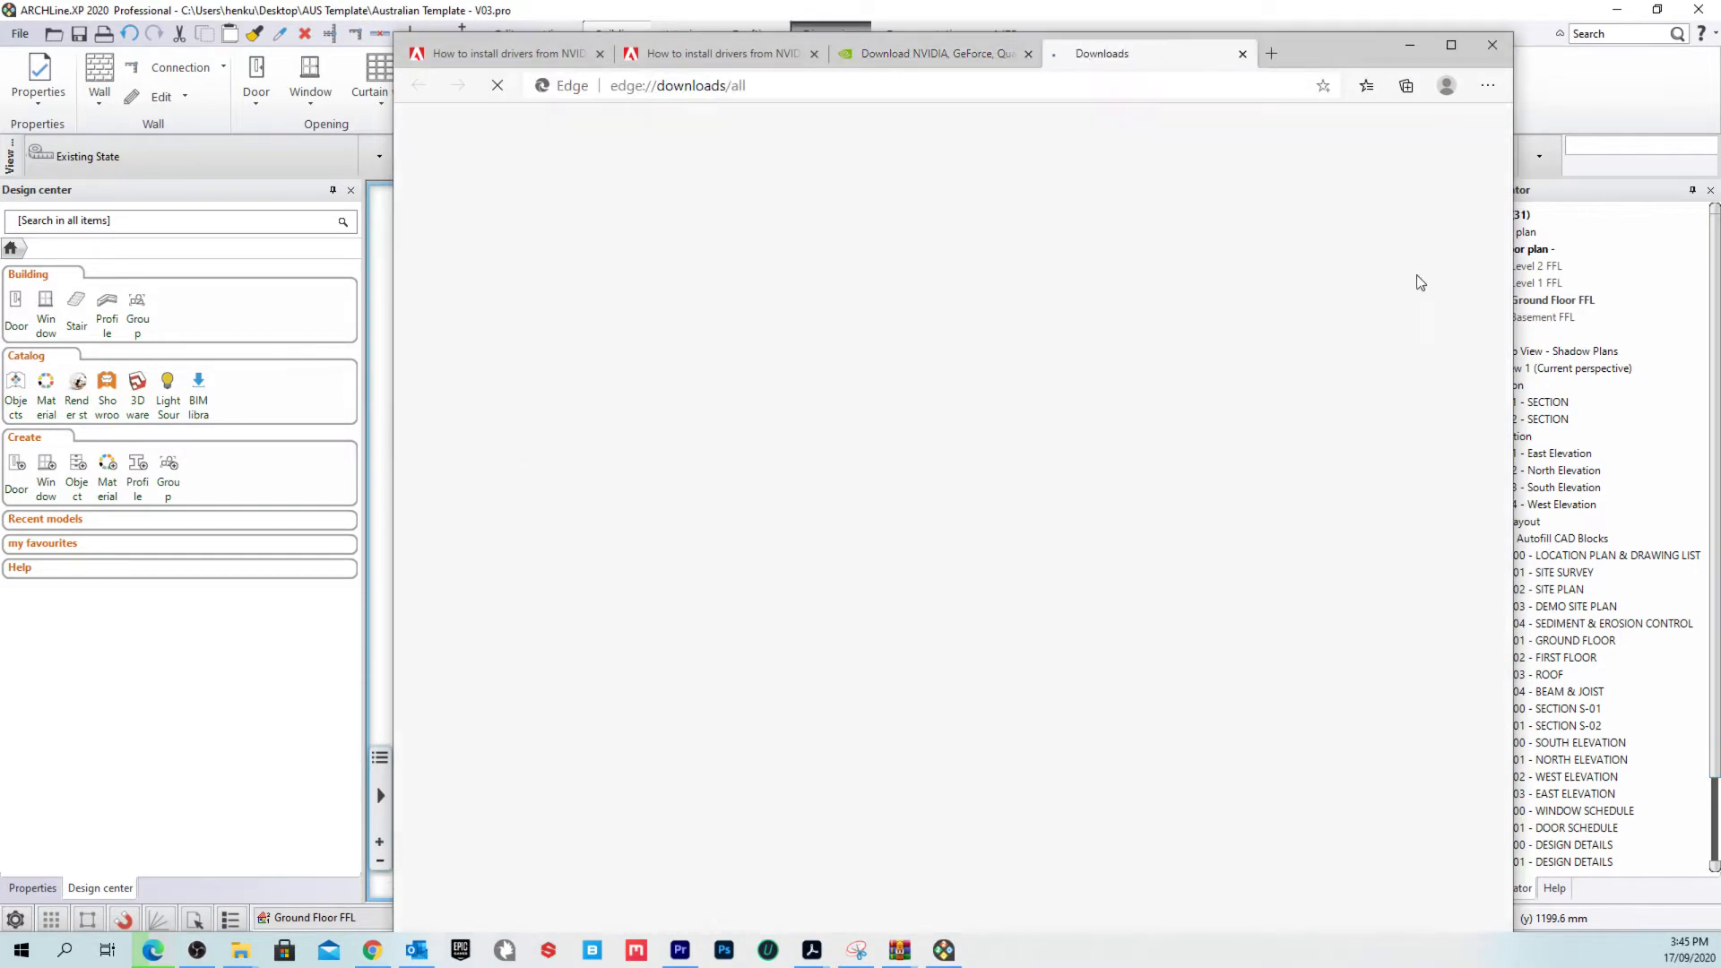
Step: Close the Downloads and both NVIDIA tabs, then go to archlinexp.com.au
{"action": "left_click", "coordinate": [1029, 53]}
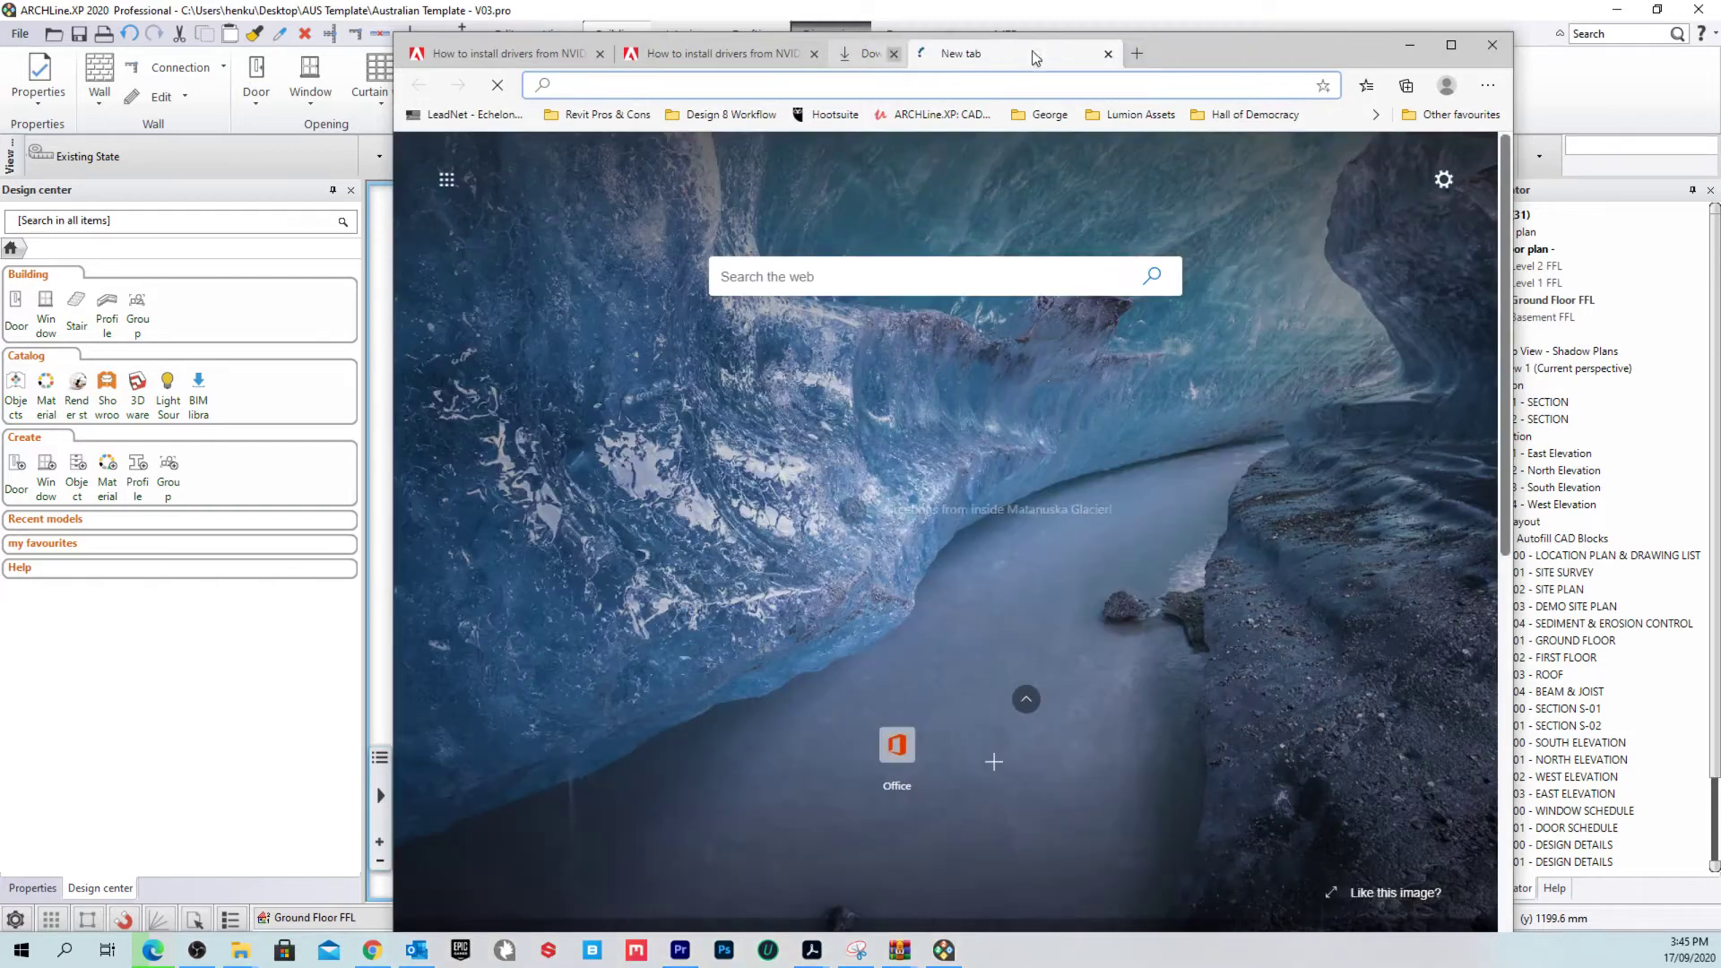
{"action": "left_click", "coordinate": [815, 53]}
{"action": "left_click", "coordinate": [599, 53]}
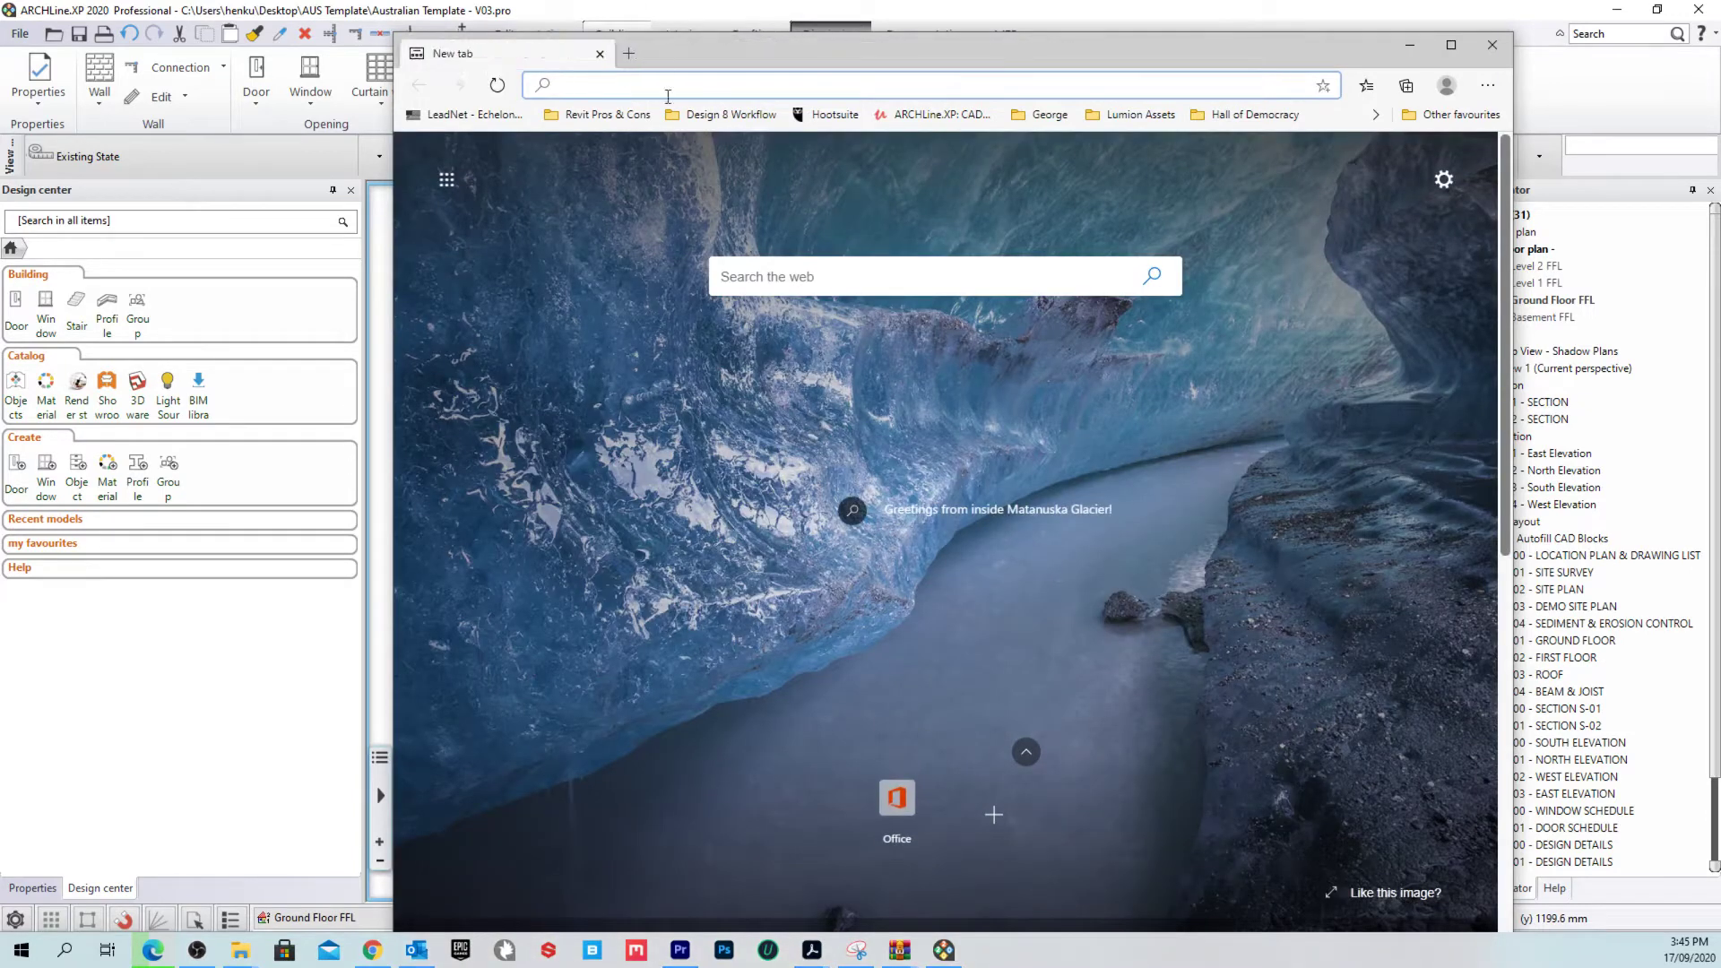
{"action": "type", "text": "ar"}
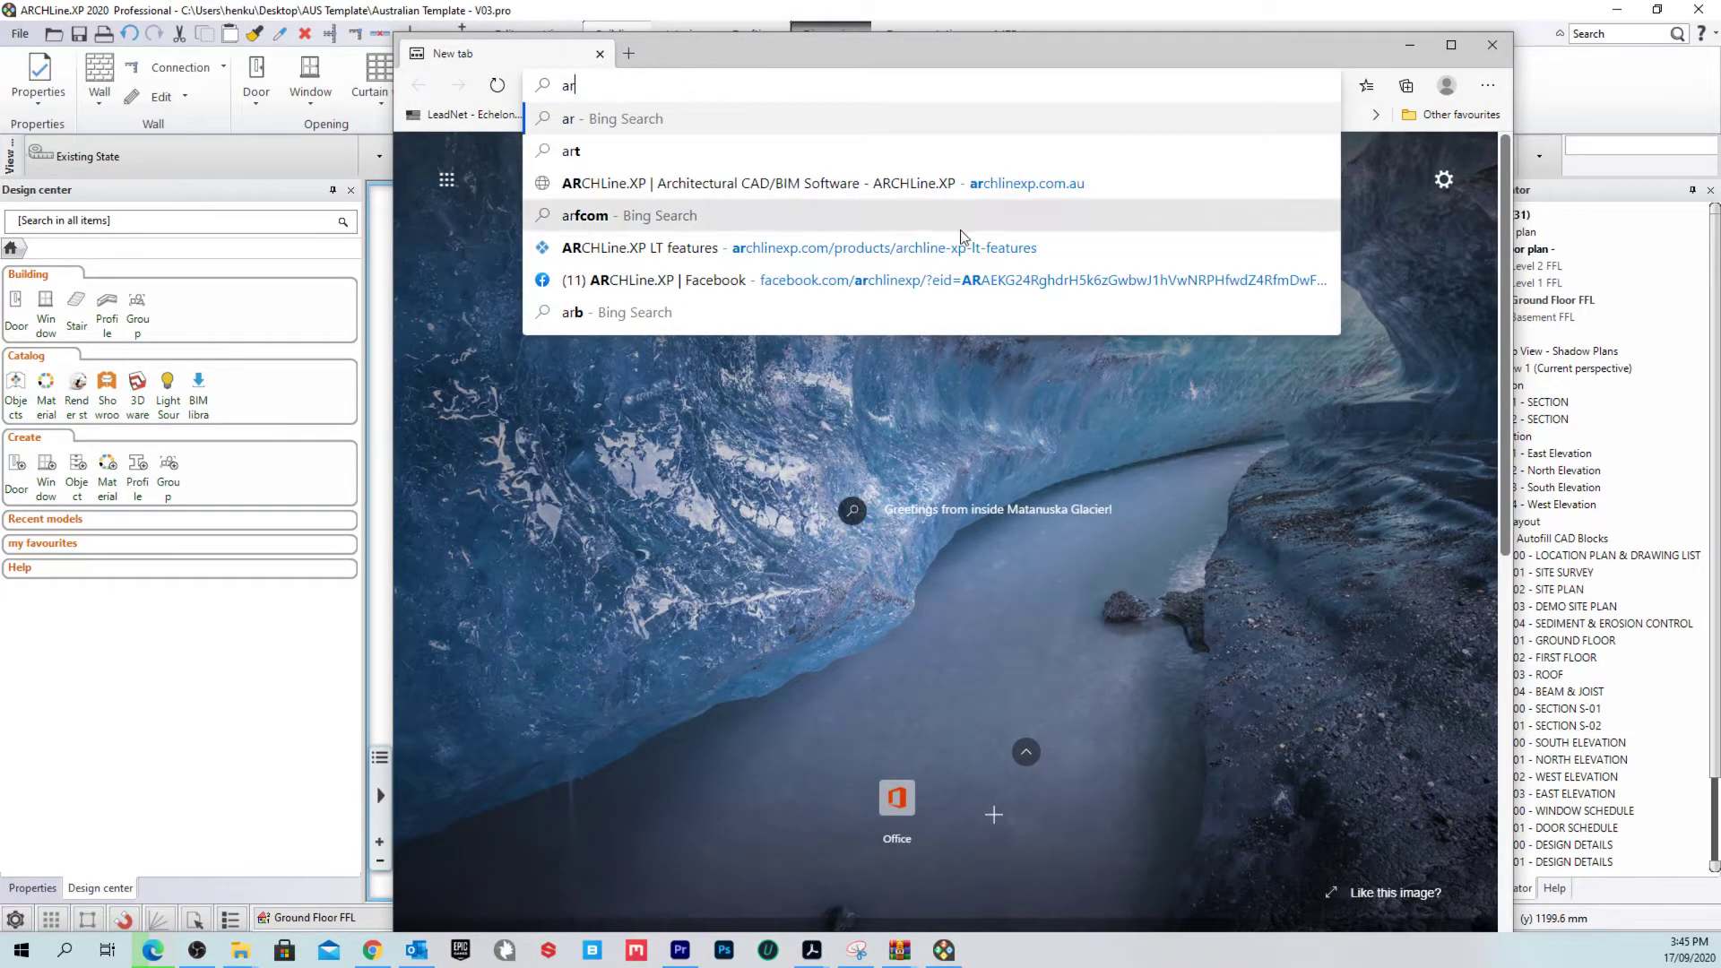
{"action": "left_click", "coordinate": [1085, 184]}
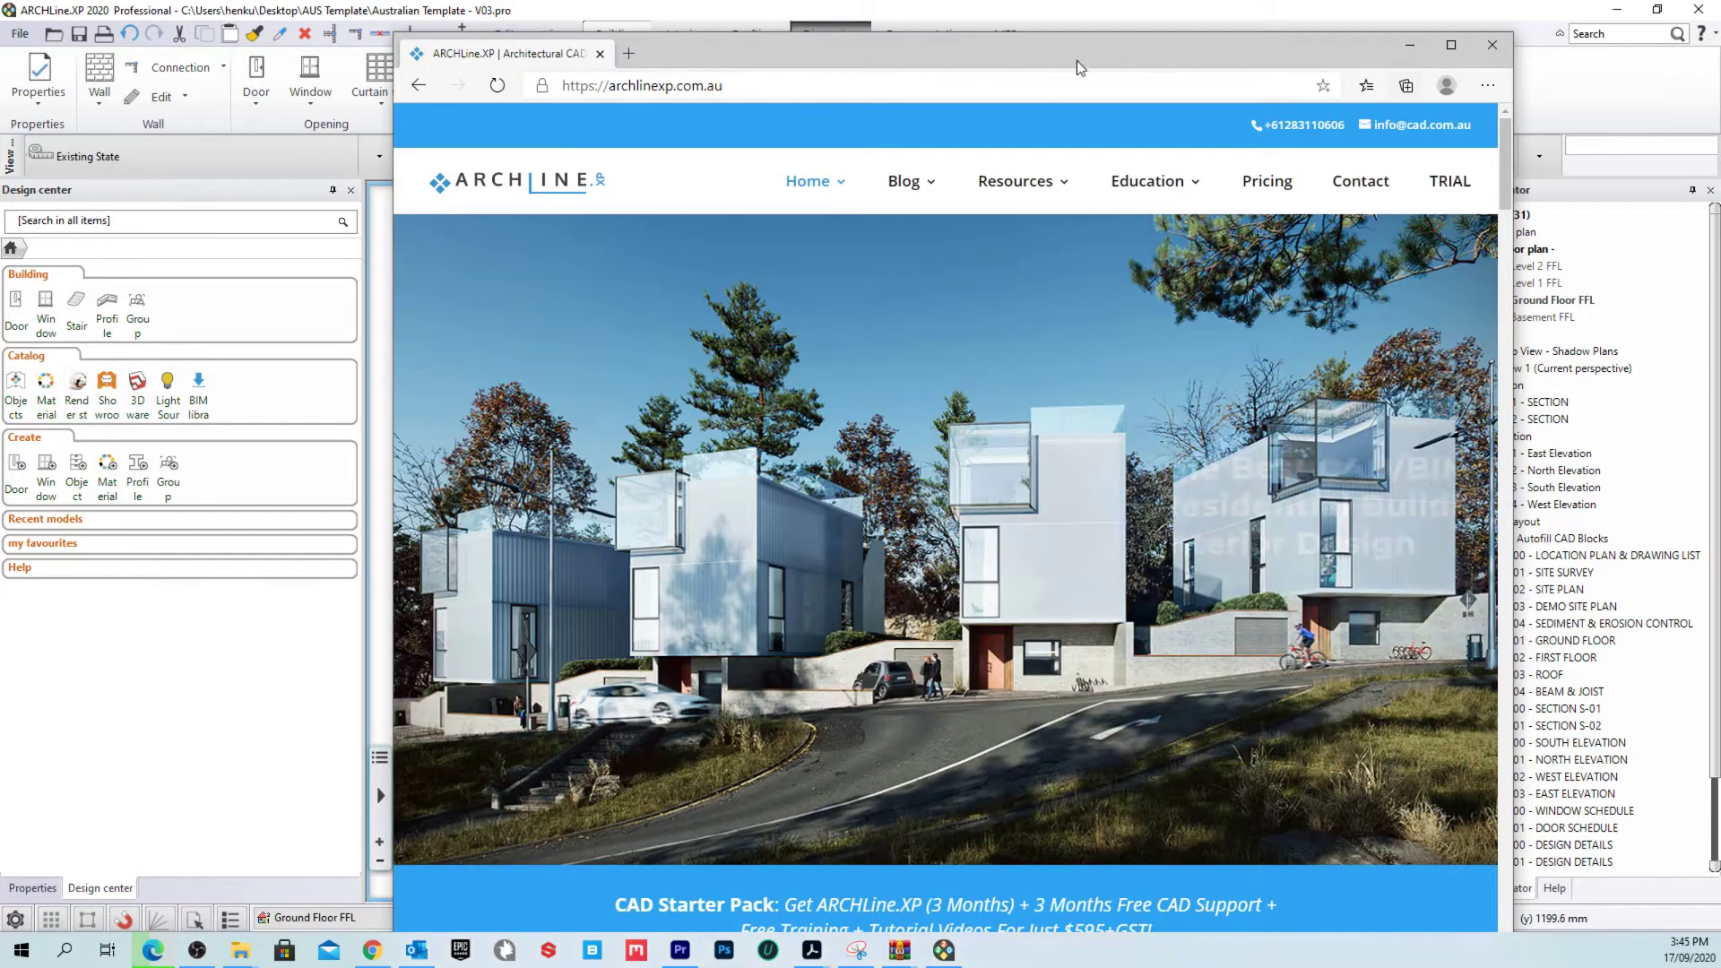
Step: Maximize Edge and open the 2D & 3D AUS Template Pack page from Resources
{"action": "left_click", "coordinate": [1450, 44]}
{"action": "mouse_move", "coordinate": [1255, 154]}
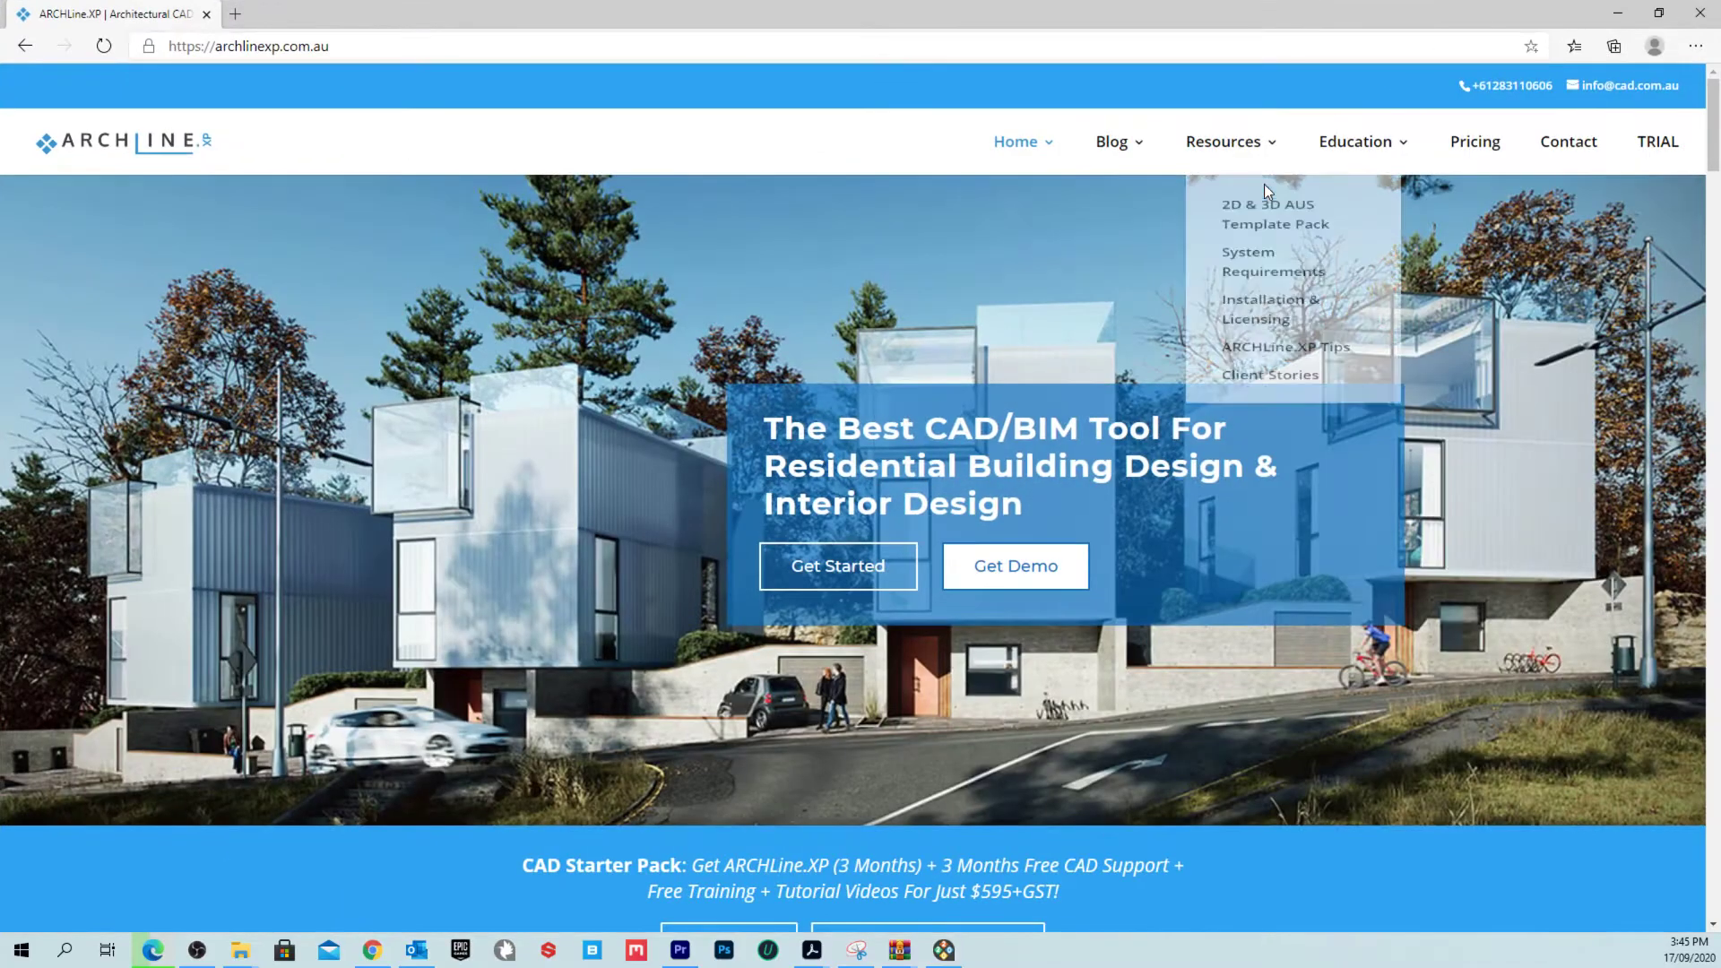
{"action": "left_click", "coordinate": [1270, 239]}
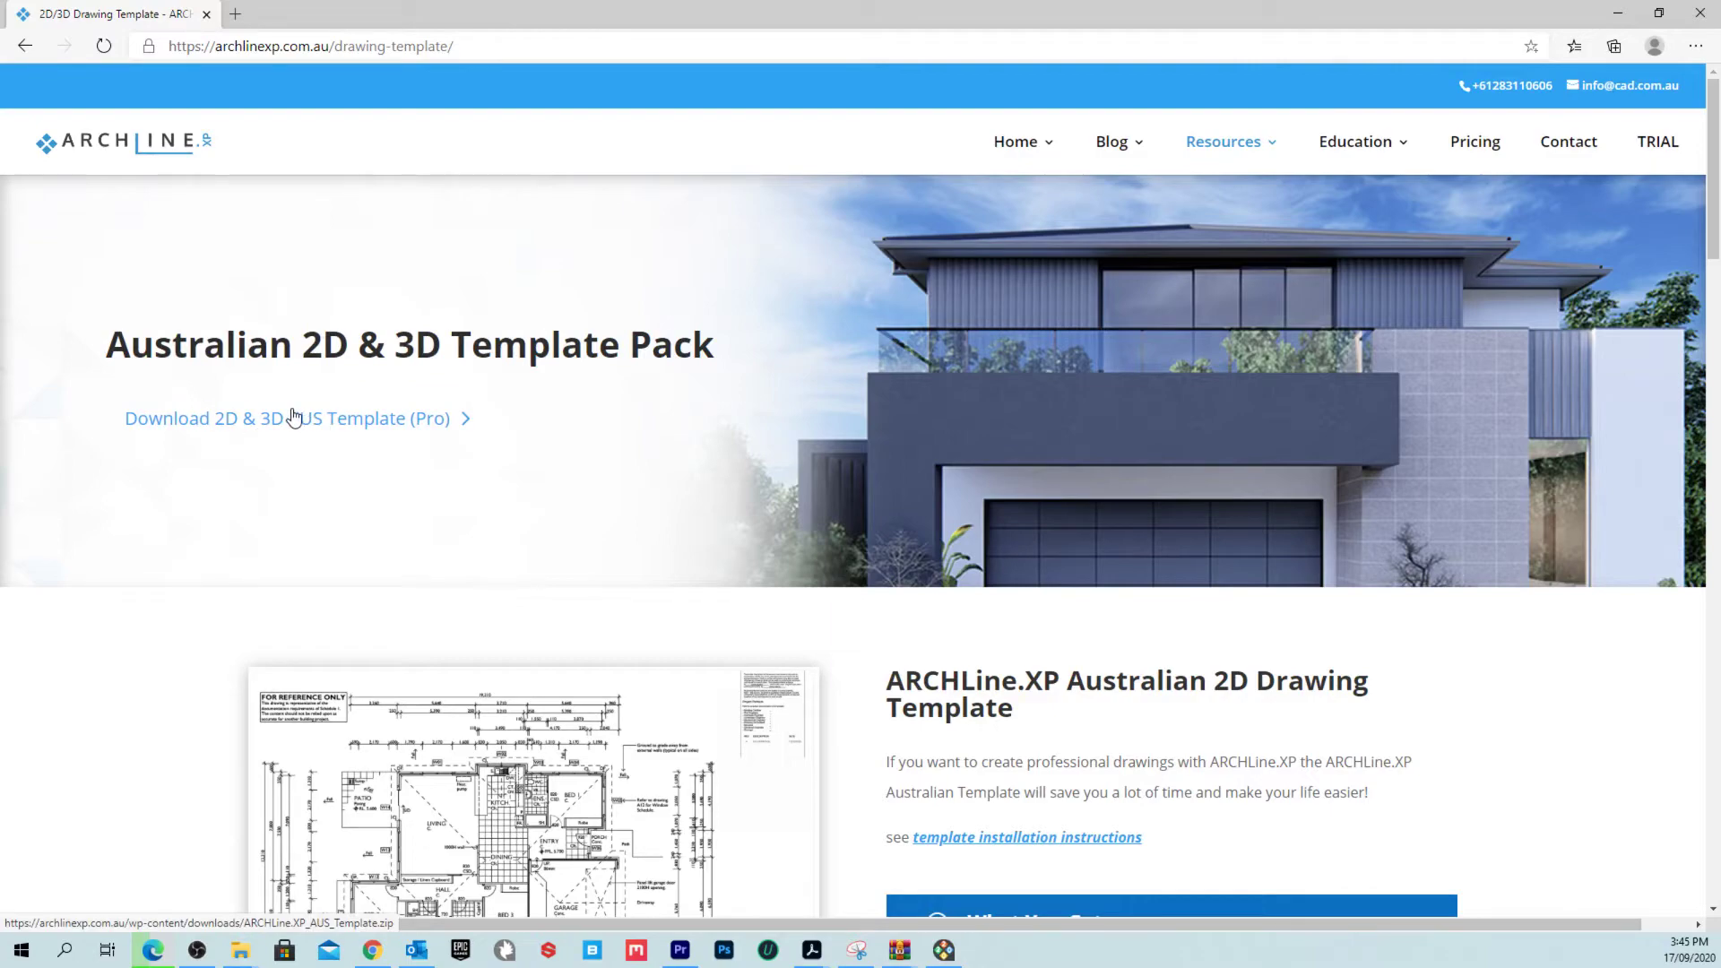
Step: Scroll through What You Get and Requirements, reviewing the 2D template's feature list
{"action": "scroll", "coordinate": [377, 410], "scroll_direction": "down", "scroll_amount": 10}
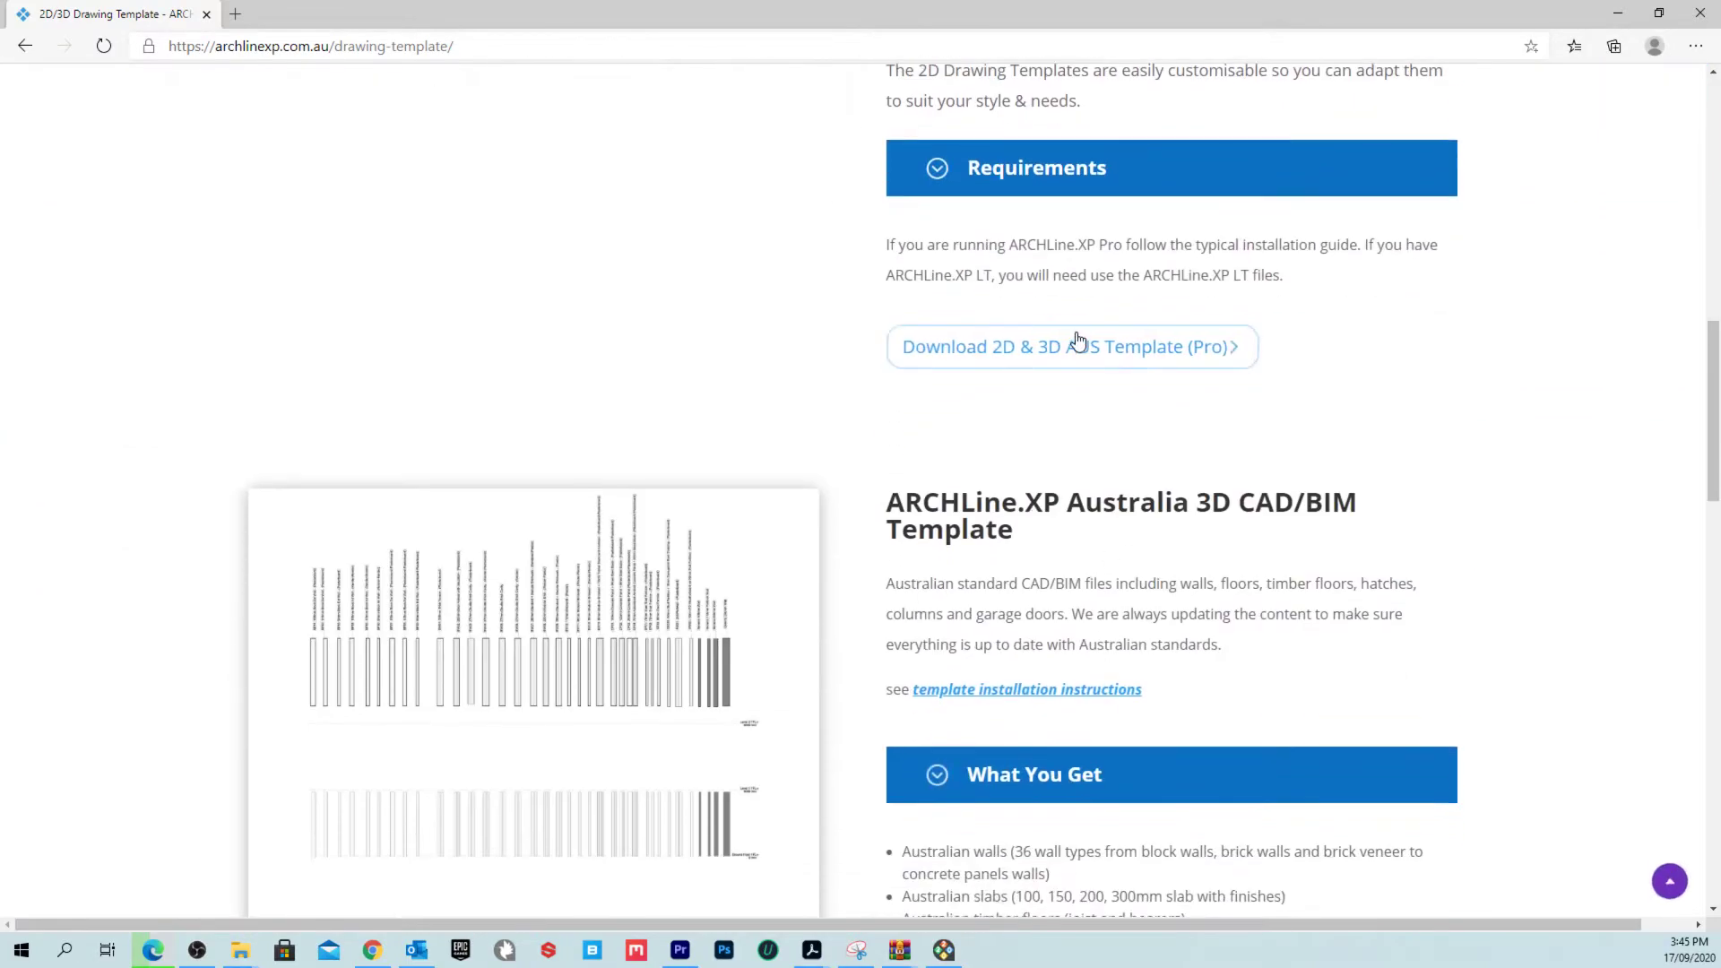
{"action": "scroll", "coordinate": [1133, 365], "scroll_direction": "down", "scroll_amount": 3}
{"action": "scroll", "coordinate": [1132, 368], "scroll_direction": "up", "scroll_amount": 5}
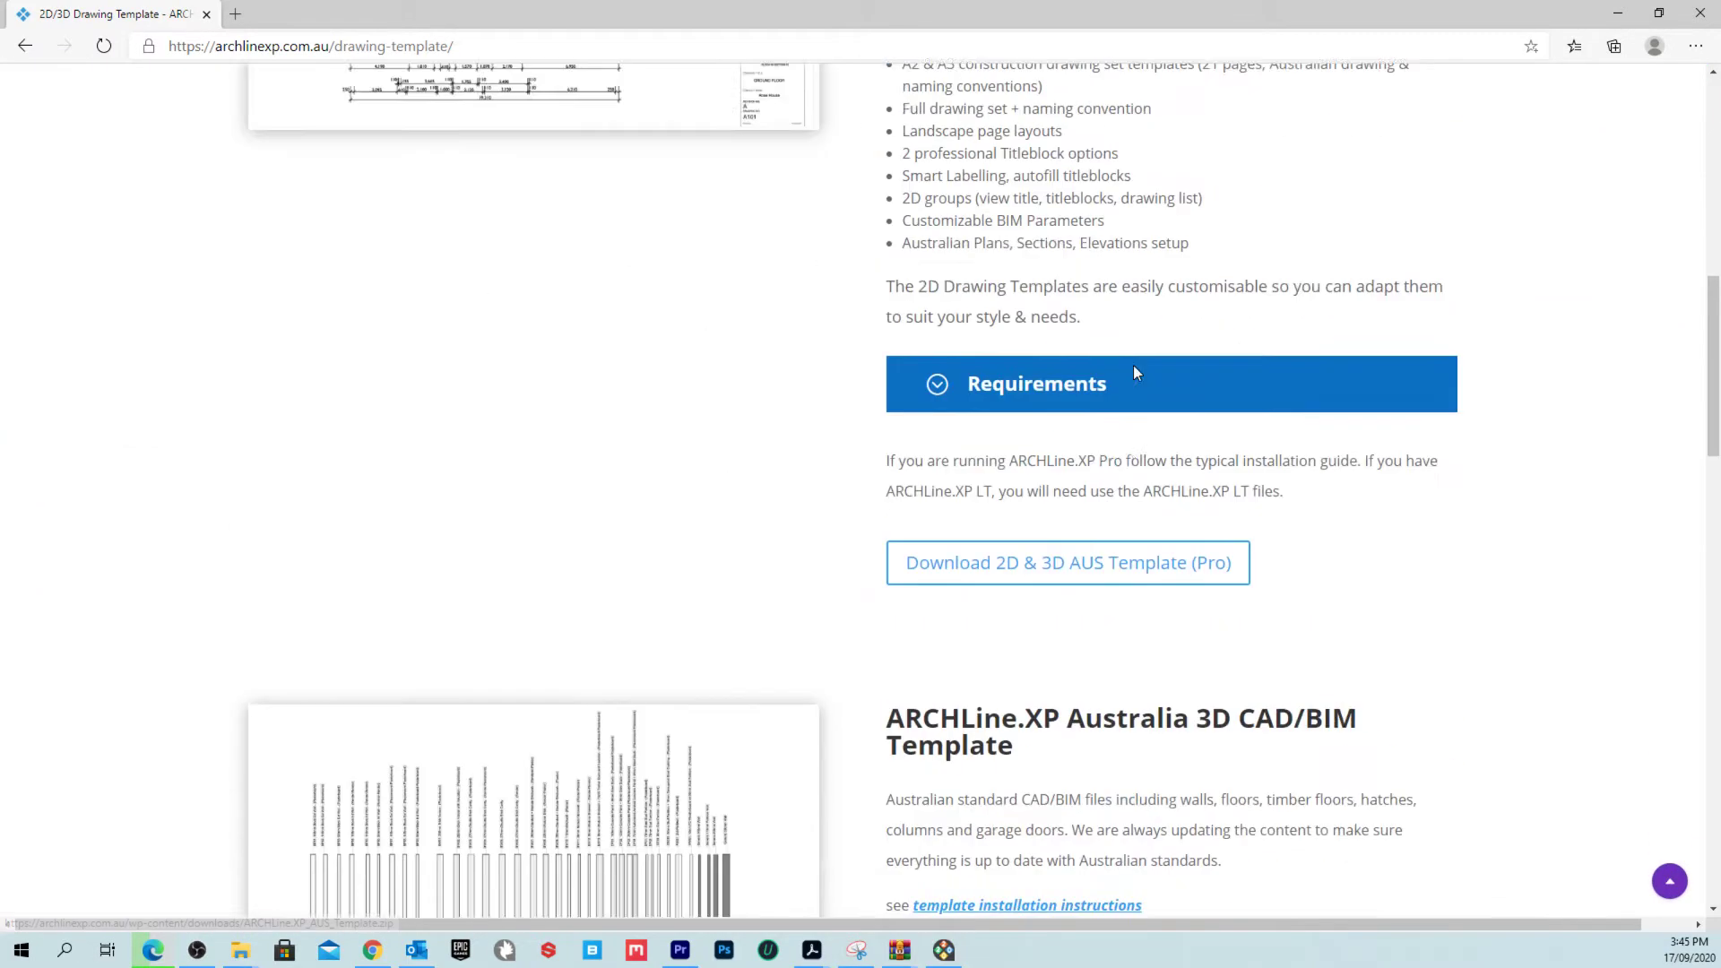
{"action": "scroll", "coordinate": [1133, 373], "scroll_direction": "up", "scroll_amount": 7}
{"action": "scroll", "coordinate": [864, 367], "scroll_direction": "down", "scroll_amount": 2}
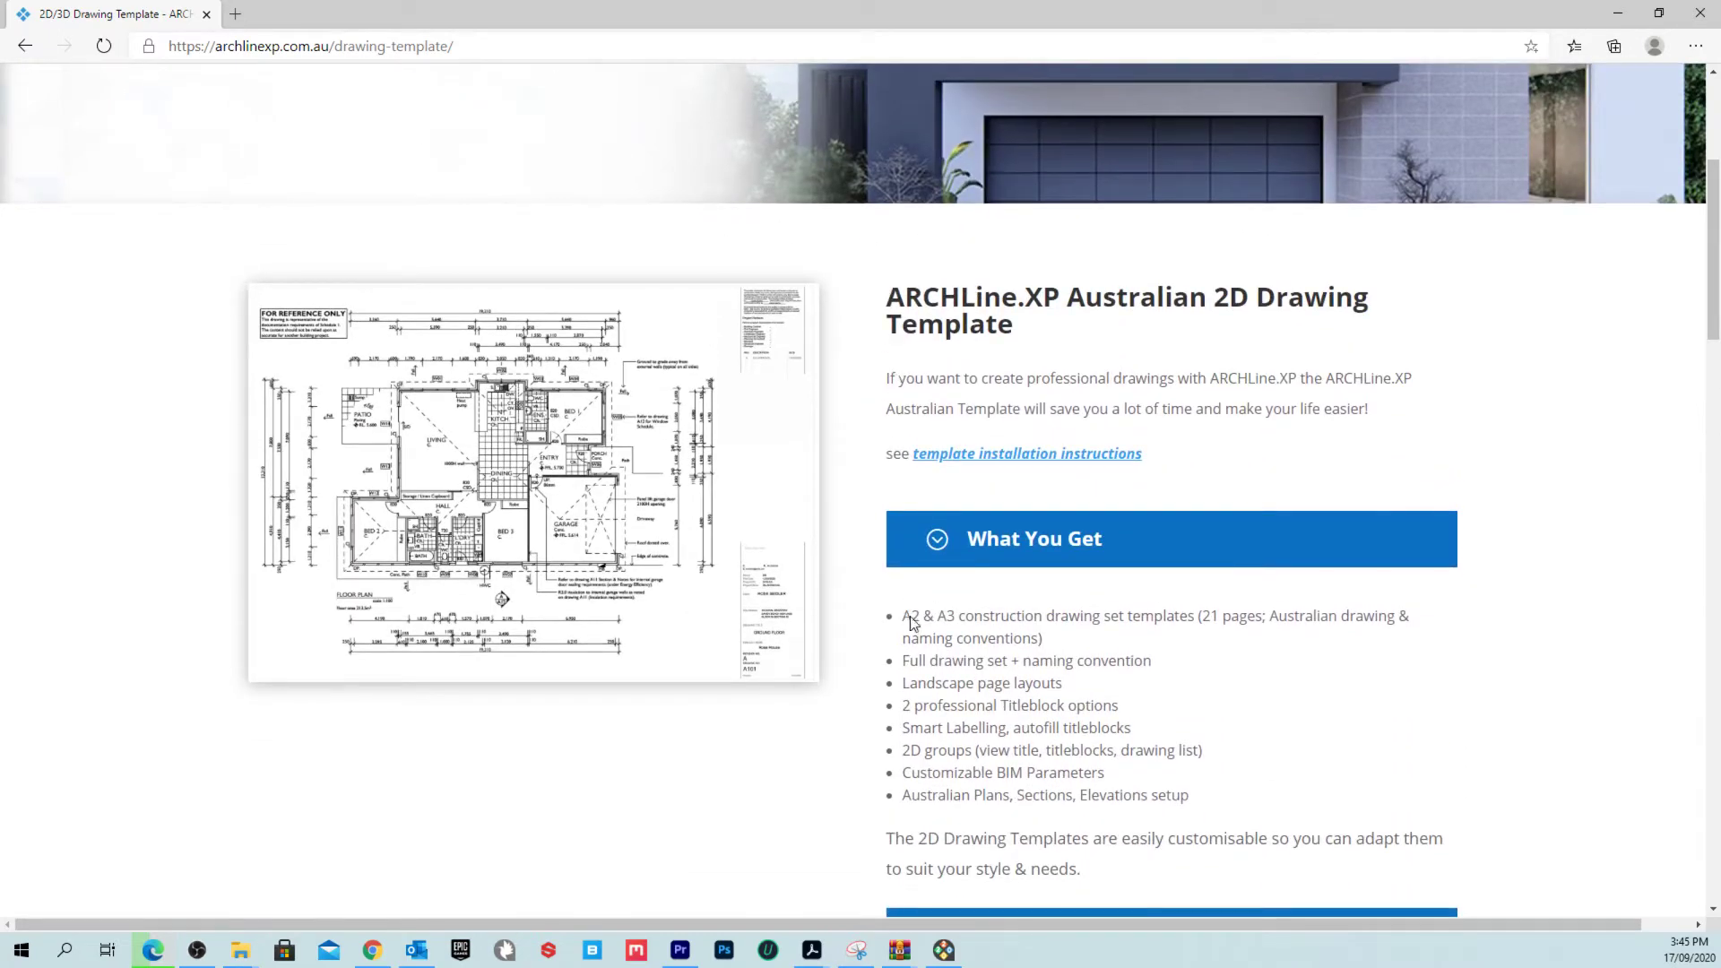
{"action": "left_click_drag", "start_coordinate": [911, 618], "coordinate": [1221, 799]}
{"action": "left_click", "coordinate": [1261, 786]}
{"action": "scroll", "coordinate": [1204, 651], "scroll_direction": "down", "scroll_amount": 2}
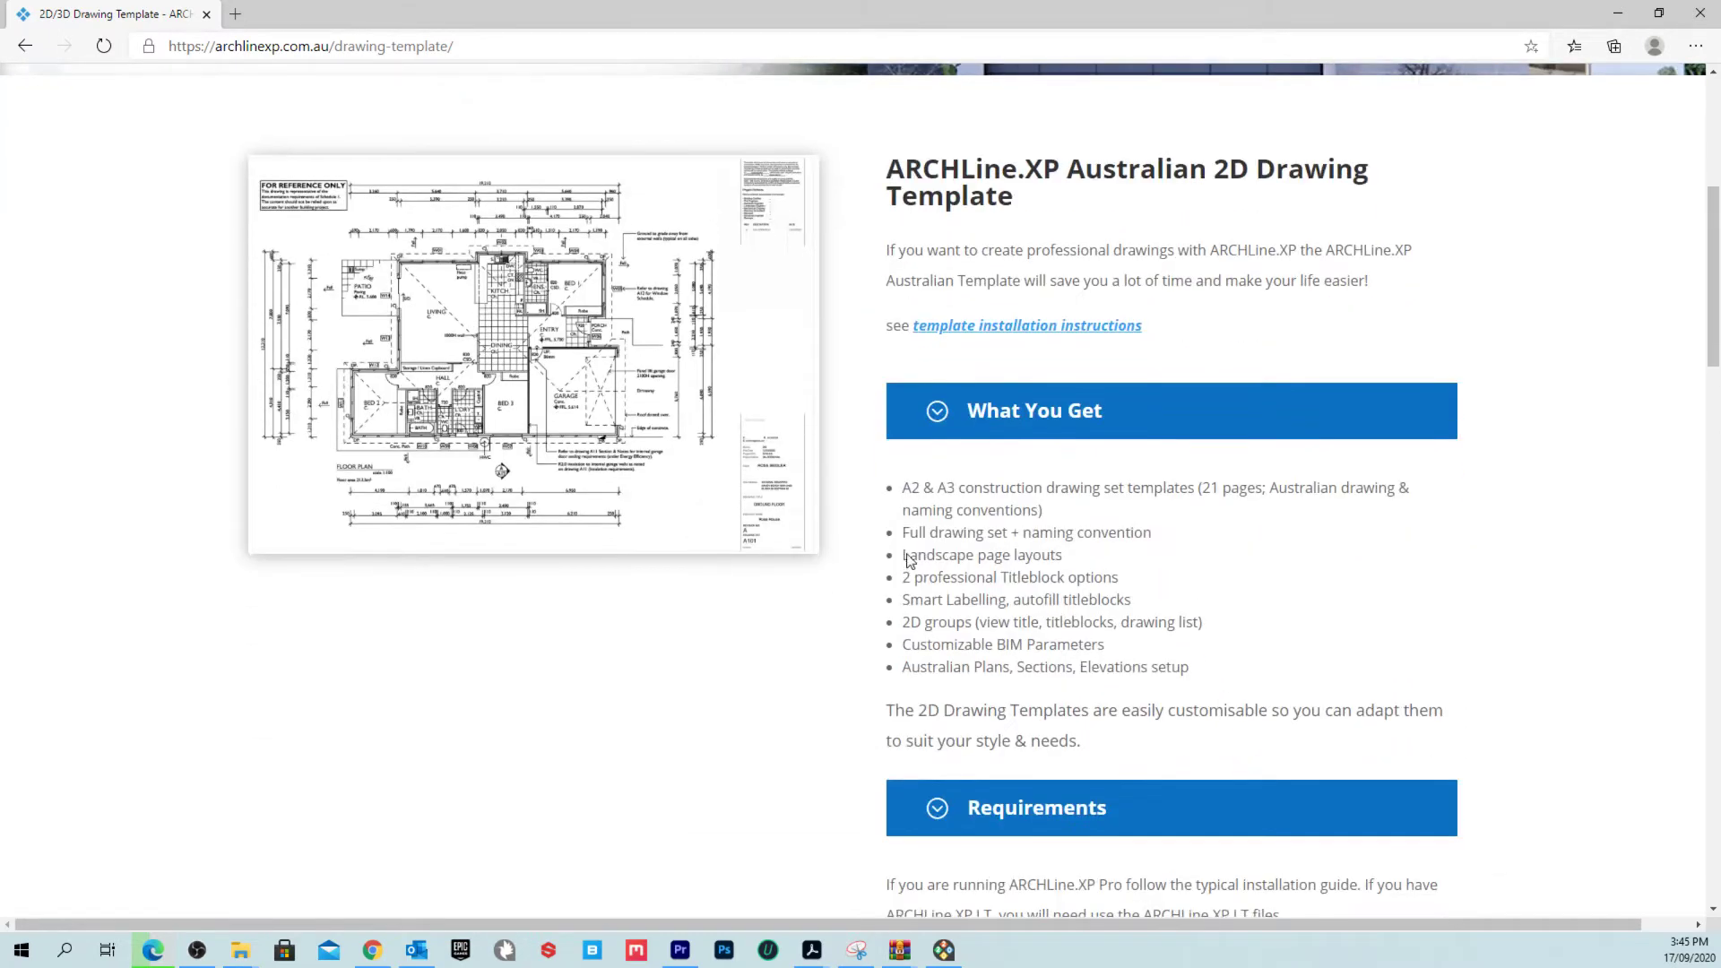
{"action": "scroll", "coordinate": [1008, 535], "scroll_direction": "down", "scroll_amount": 10}
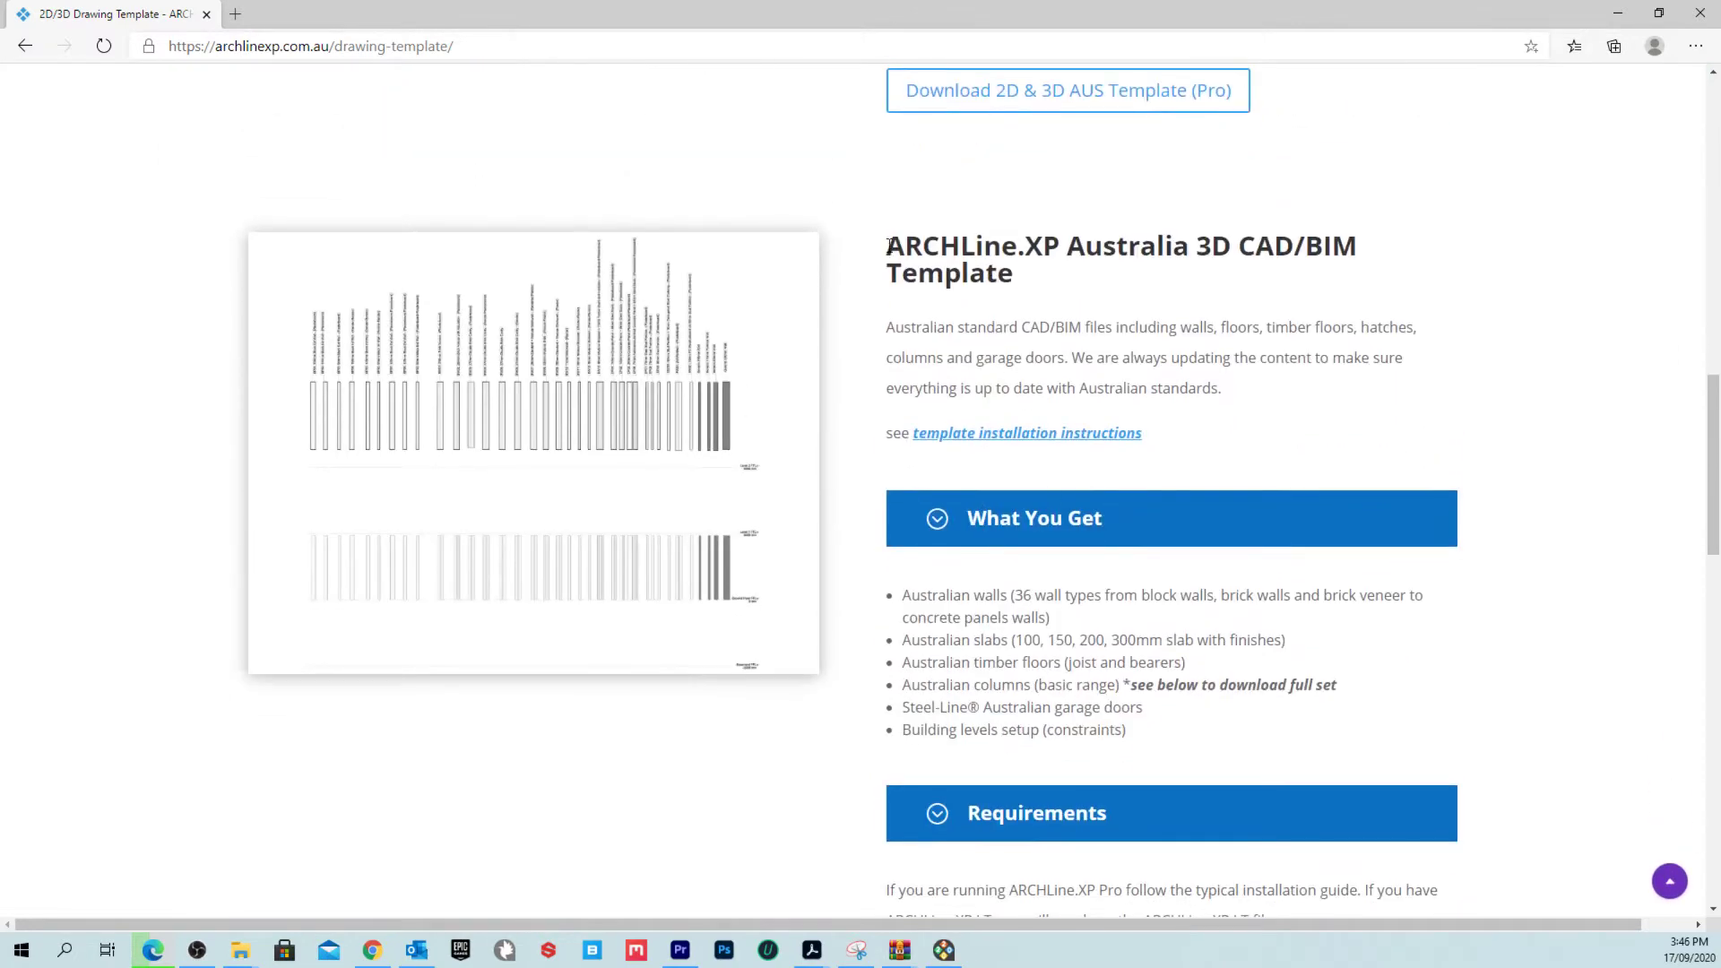
Step: Review the 3D CAD/BIM Template description and features like columns and garage doors
{"action": "left_click_drag", "start_coordinate": [881, 247], "coordinate": [851, 288]}
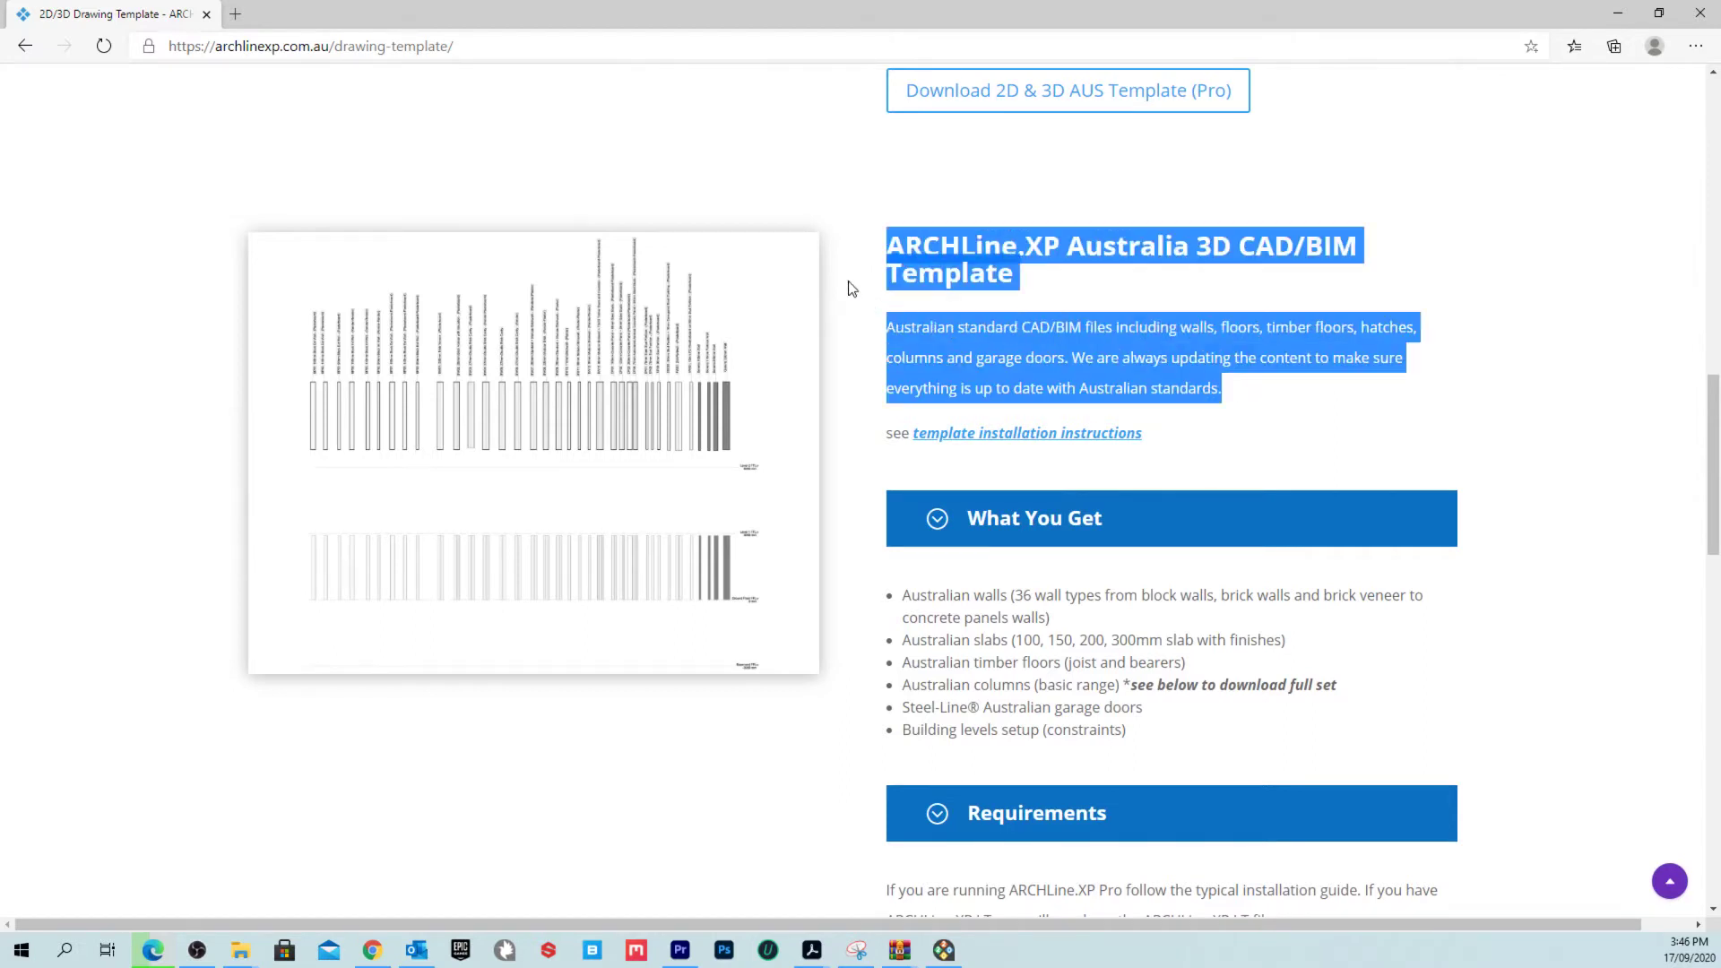
{"action": "left_click", "coordinate": [1271, 381]}
{"action": "scroll", "coordinate": [1260, 384], "scroll_direction": "down", "scroll_amount": 1}
{"action": "scroll", "coordinate": [1259, 385], "scroll_direction": "up", "scroll_amount": 1}
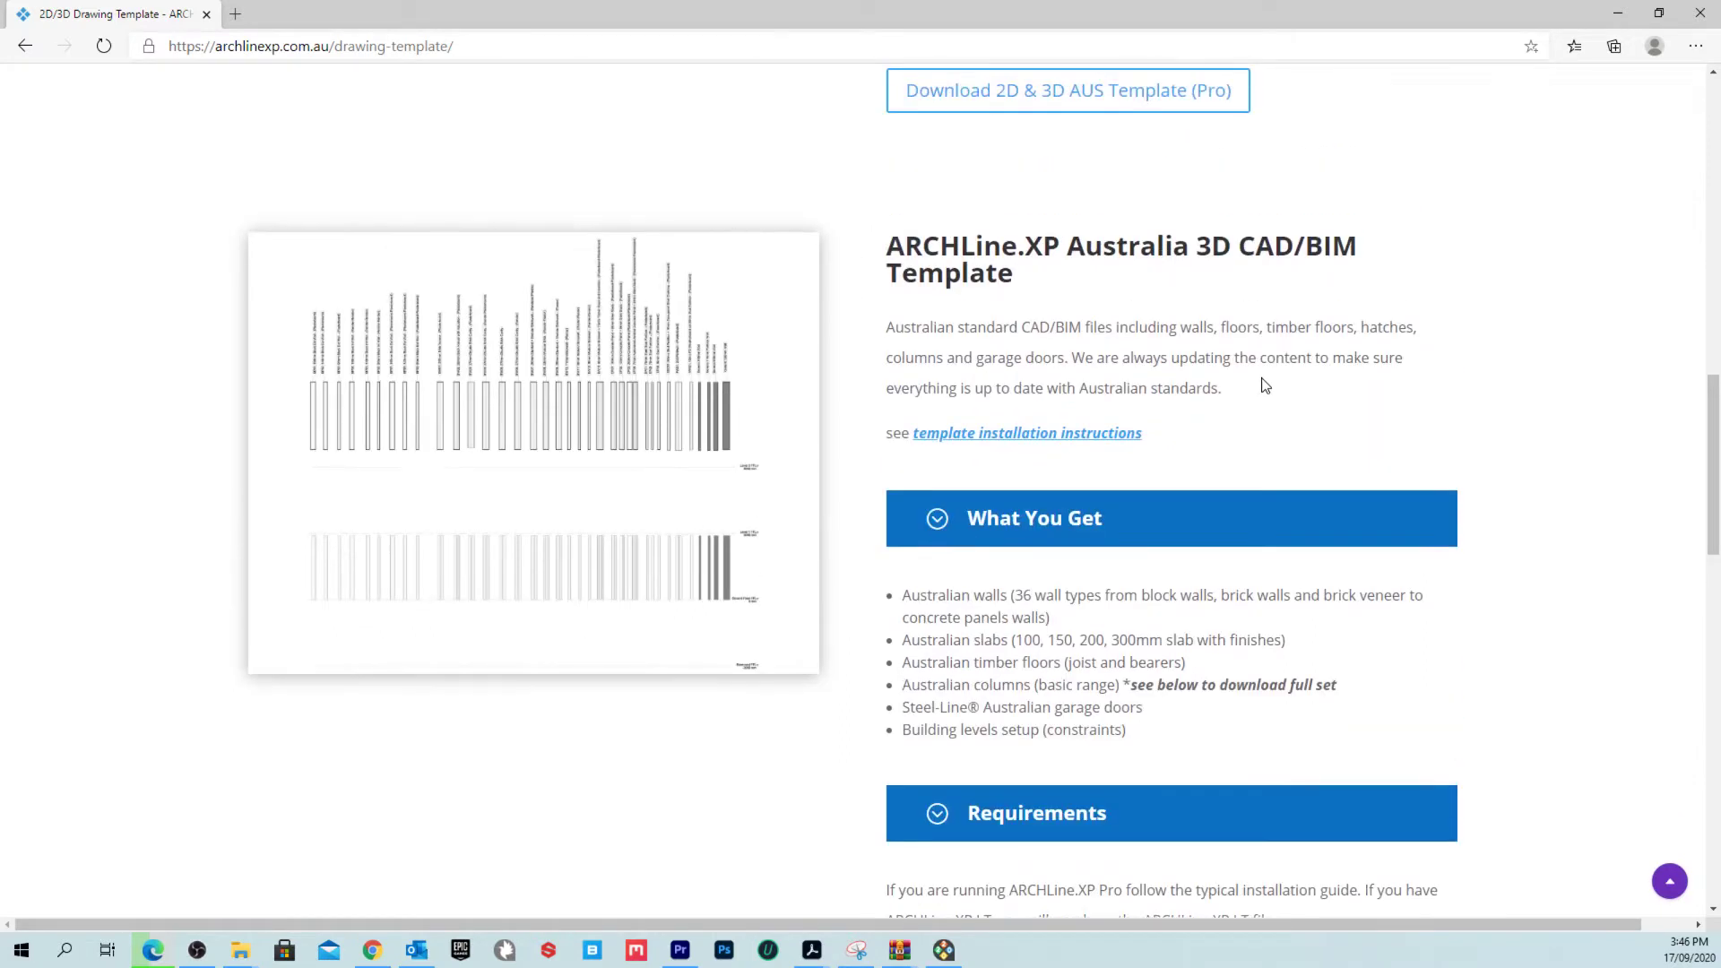
{"action": "scroll", "coordinate": [1263, 385], "scroll_direction": "up", "scroll_amount": 1}
{"action": "scroll", "coordinate": [1263, 383], "scroll_direction": "down", "scroll_amount": 1}
{"action": "left_click_drag", "start_coordinate": [956, 680], "coordinate": [1175, 665]}
{"action": "left_click", "coordinate": [1009, 689]}
{"action": "left_click_drag", "start_coordinate": [932, 683], "coordinate": [1183, 709]}
{"action": "left_click", "coordinate": [1174, 740]}
Step: Close Edge despite the running download, after first choosing to continue downloading
{"action": "left_click", "coordinate": [1699, 13]}
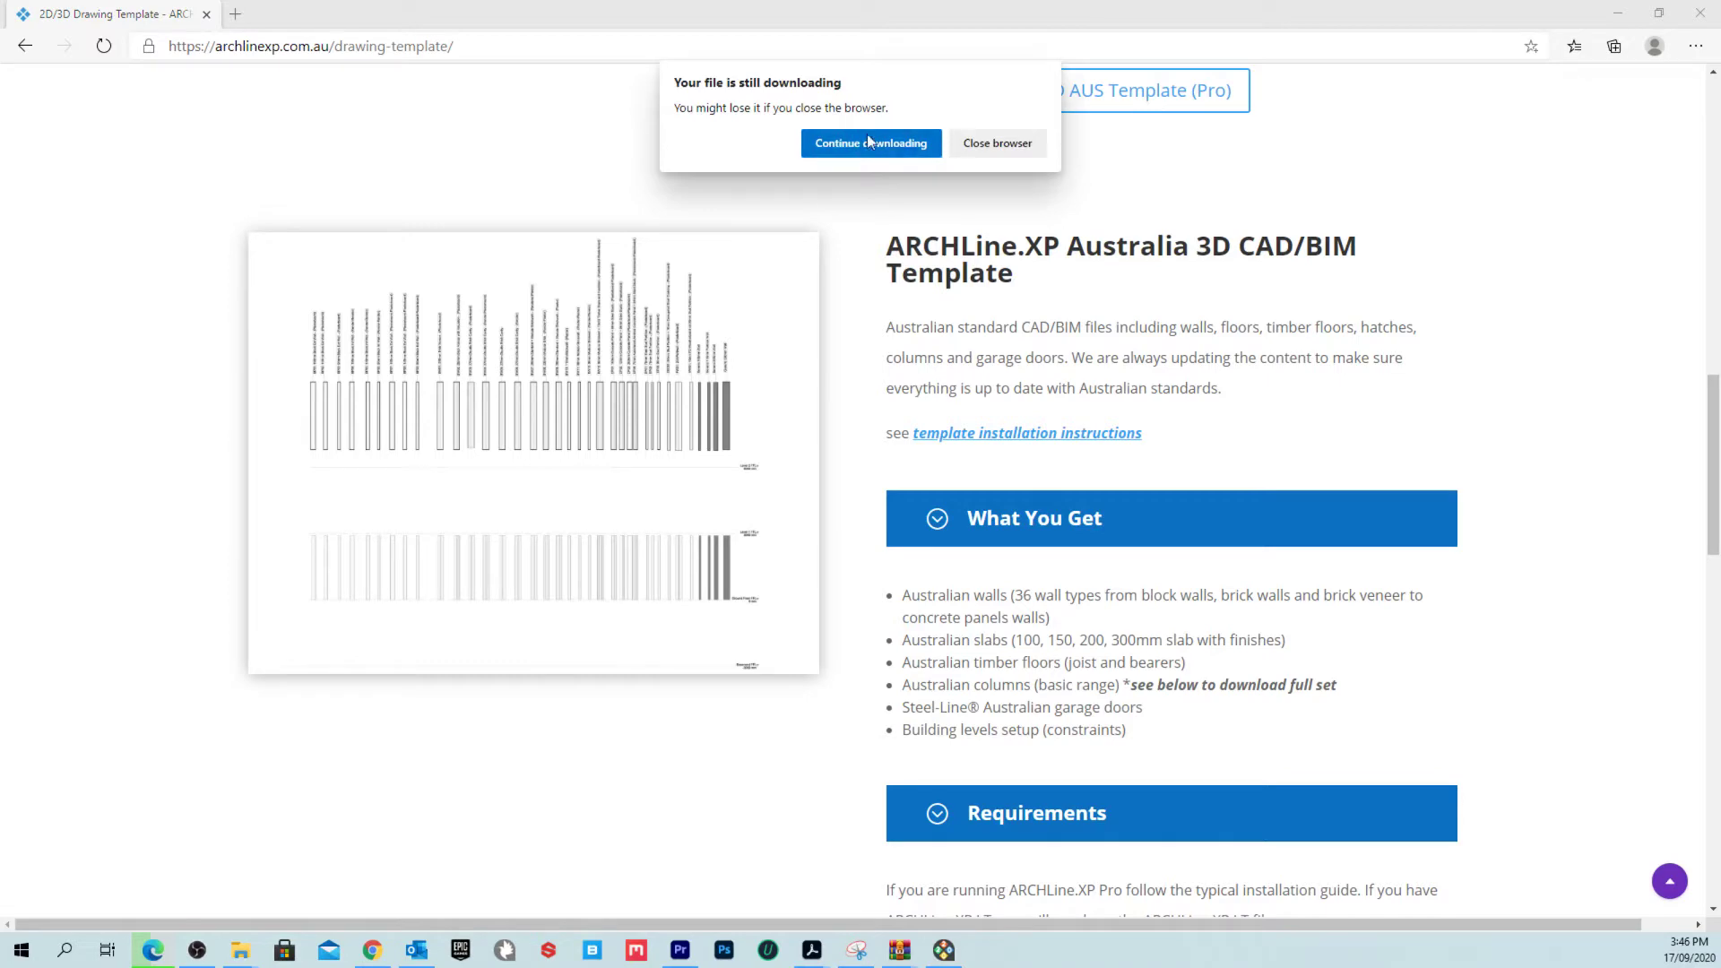
{"action": "left_click", "coordinate": [894, 146]}
{"action": "left_click", "coordinate": [1699, 12]}
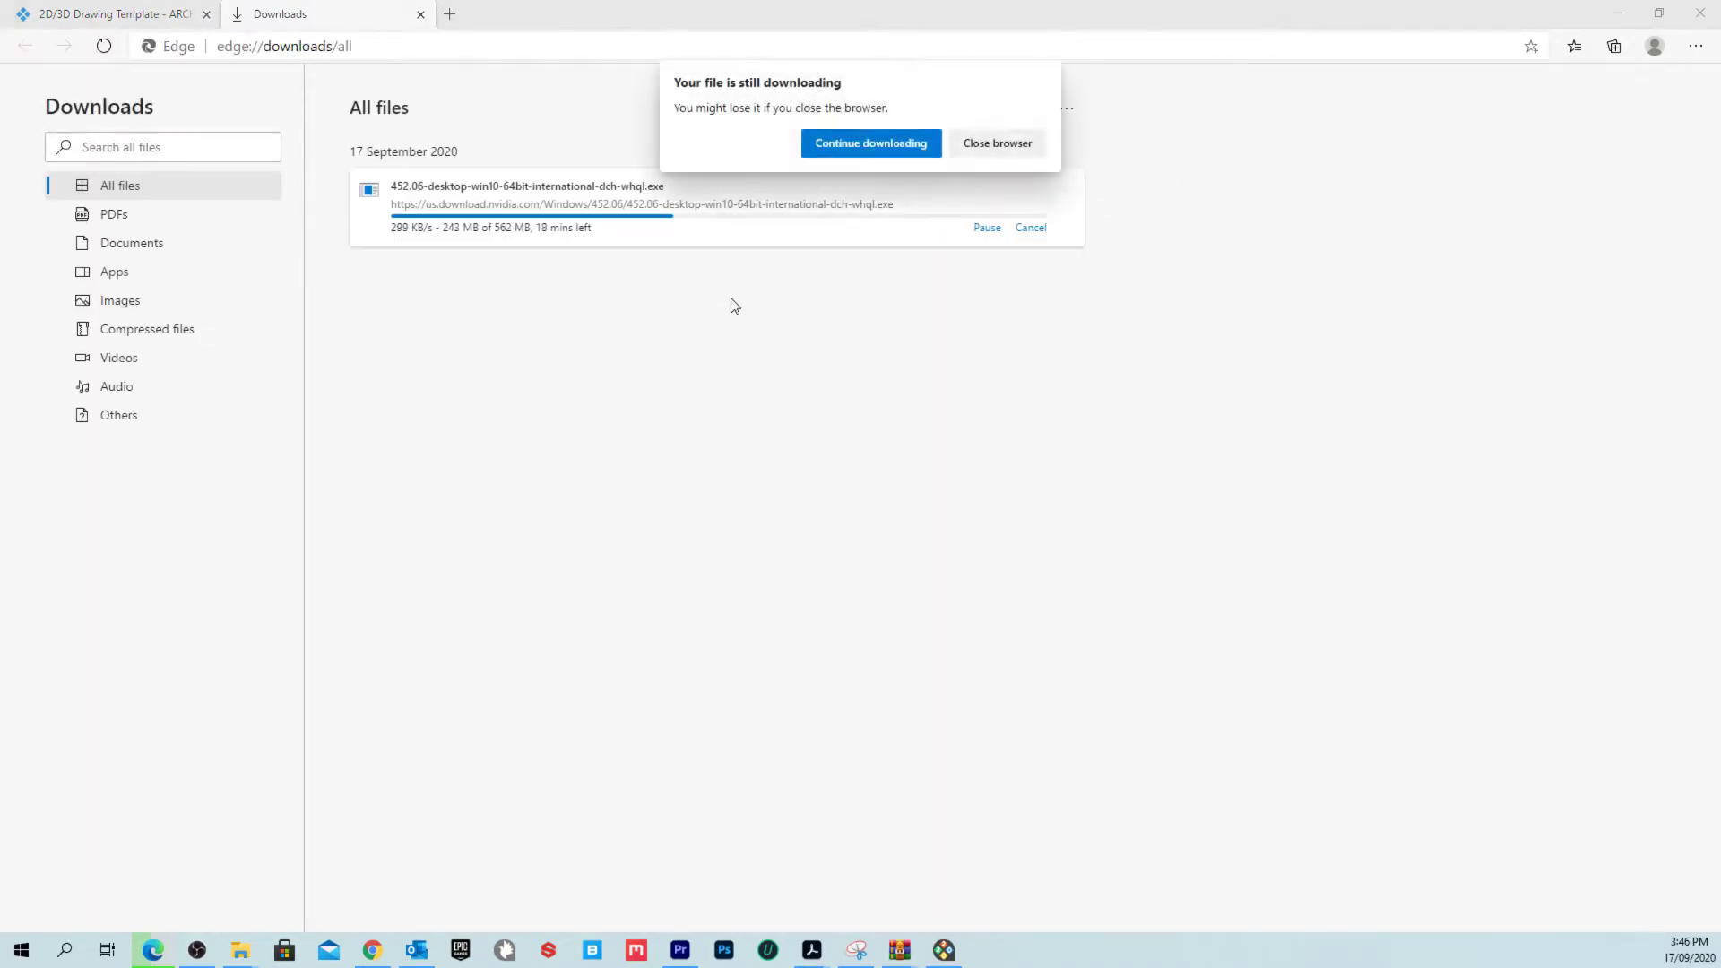
{"action": "left_click", "coordinate": [1039, 154]}
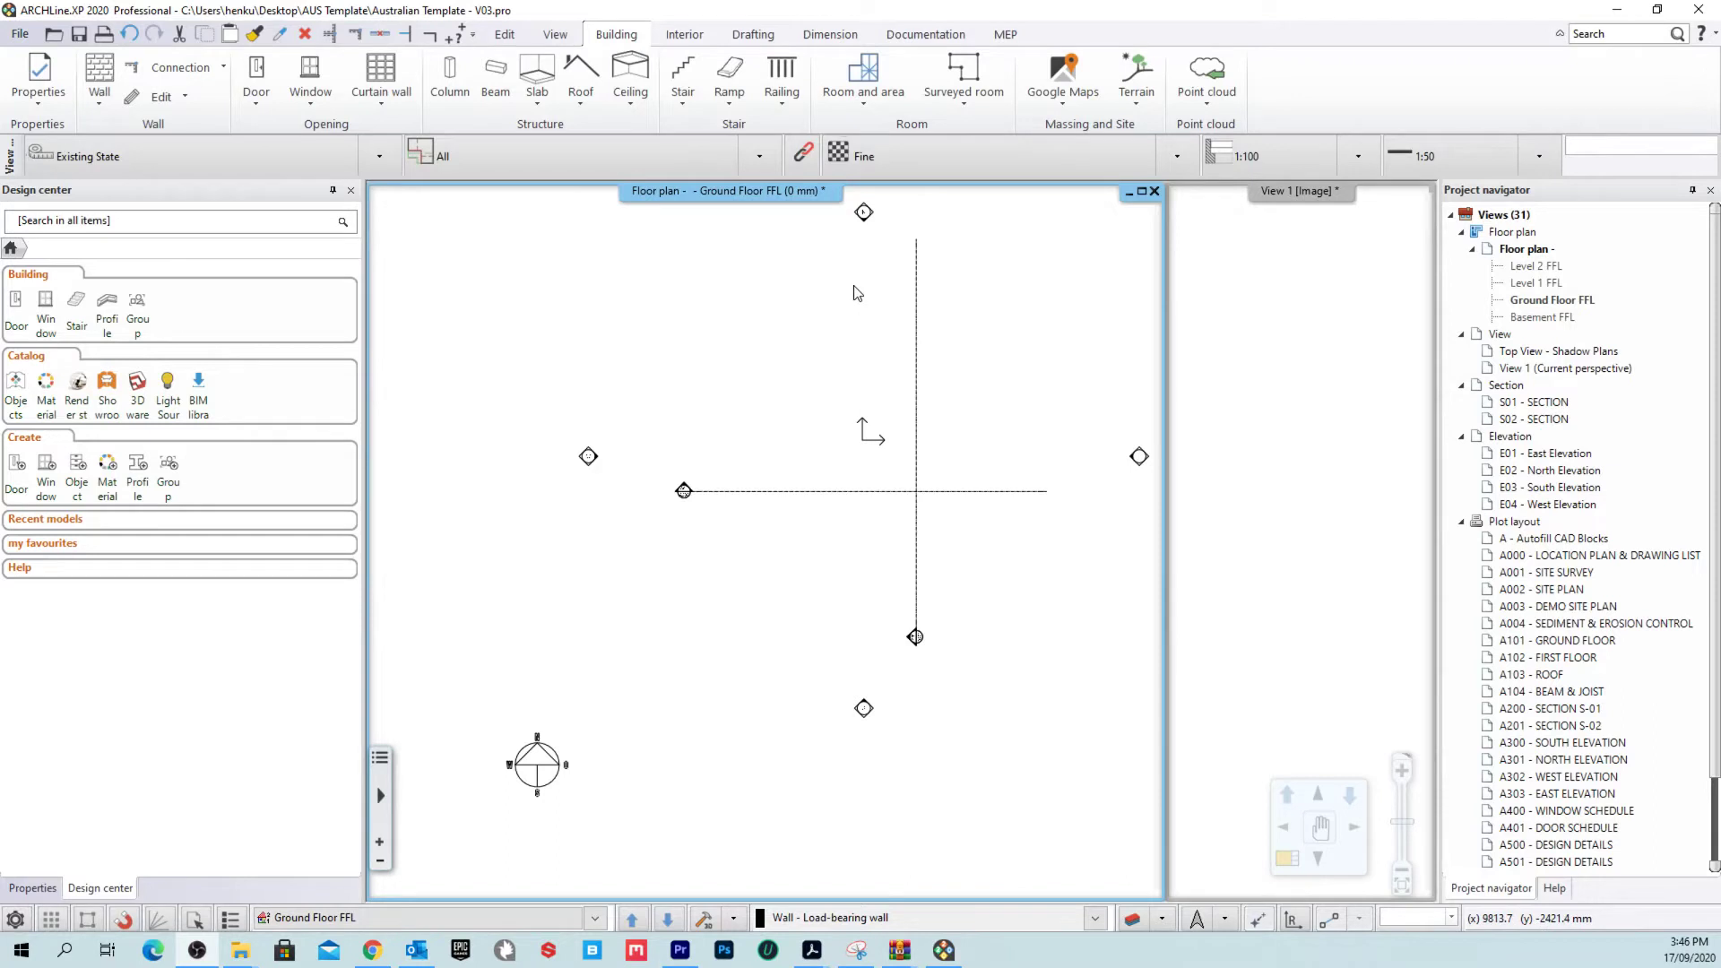
Step: Start a new empty project, quitting the Australian Template without saving
{"action": "middle_click_drag", "start_coordinate": [856, 293], "coordinate": [789, 339]}
{"action": "left_click", "coordinate": [20, 33]}
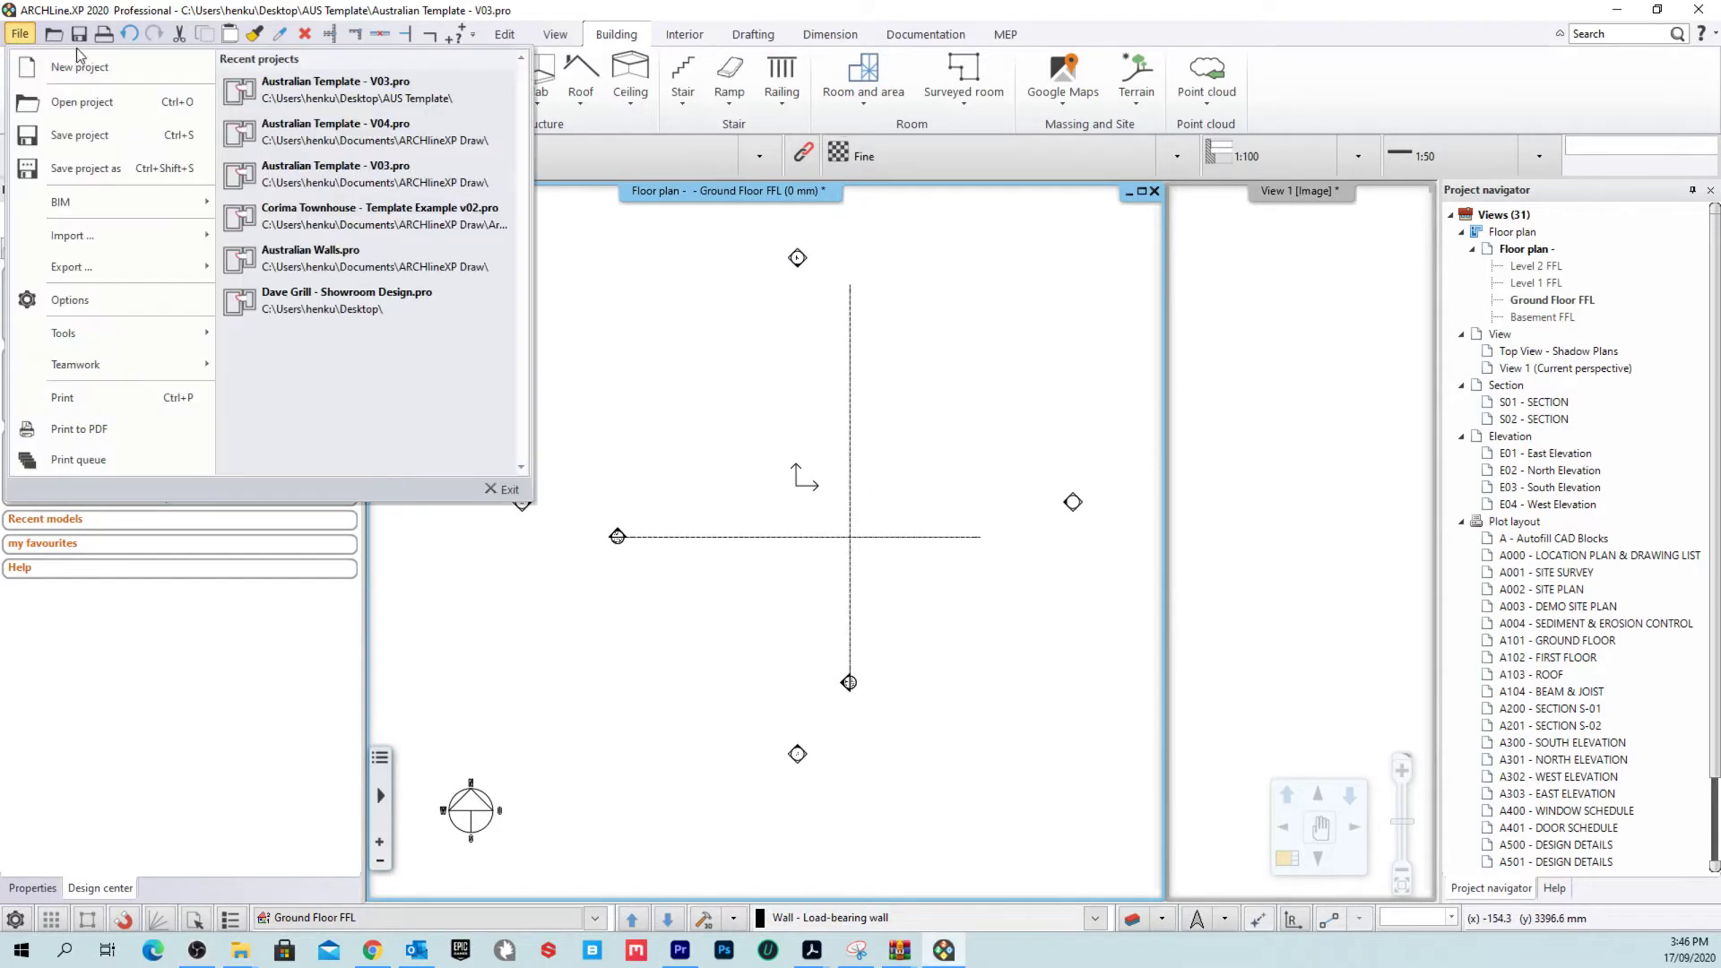
{"action": "left_click", "coordinate": [109, 69]}
{"action": "left_click", "coordinate": [728, 510]}
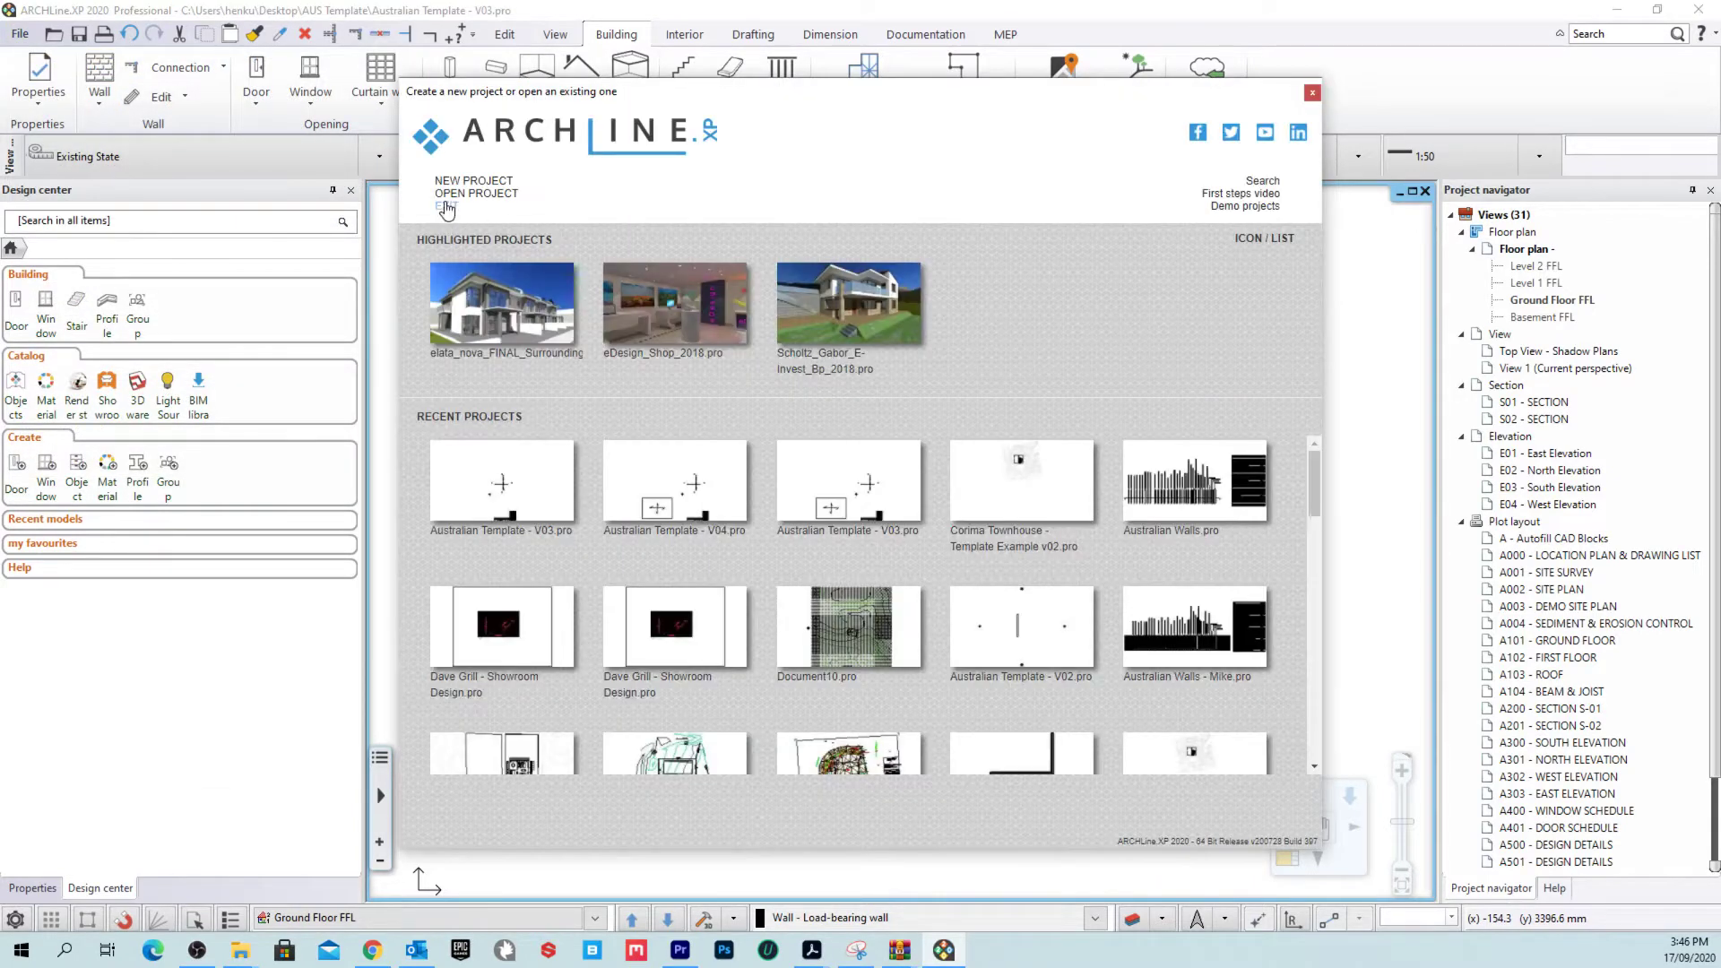
{"action": "left_click", "coordinate": [451, 202]}
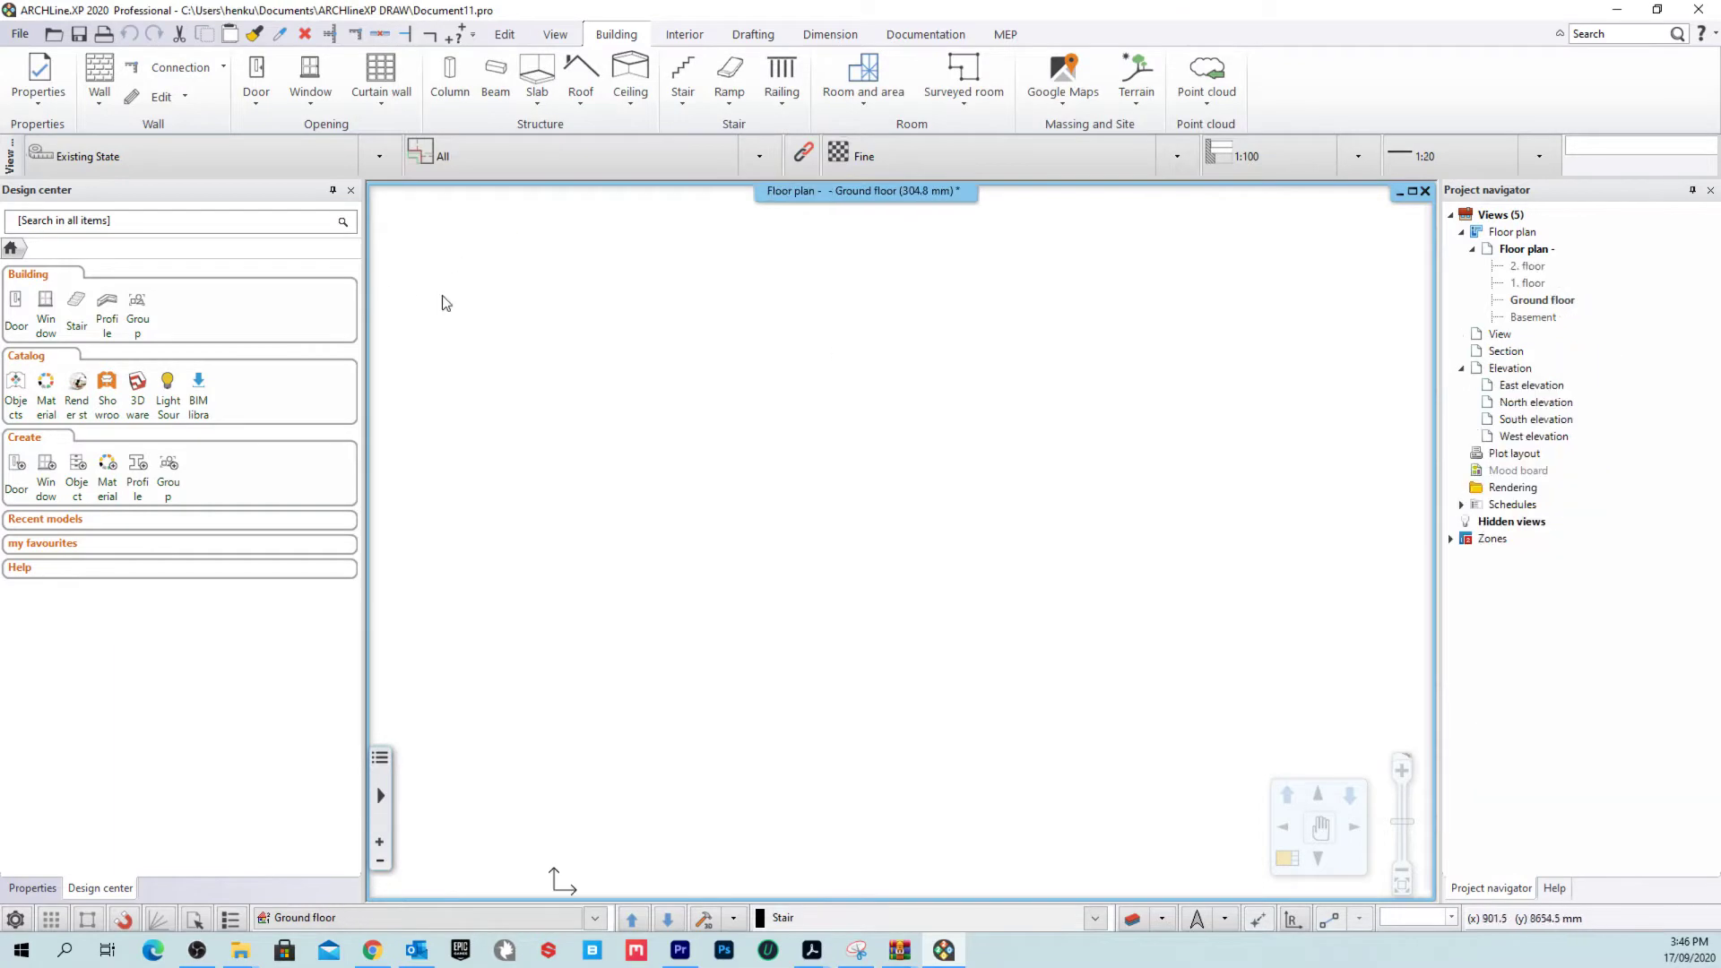
Step: Start the Wall tool, then cancel it without drawing any walls
{"action": "left_click", "coordinate": [99, 71]}
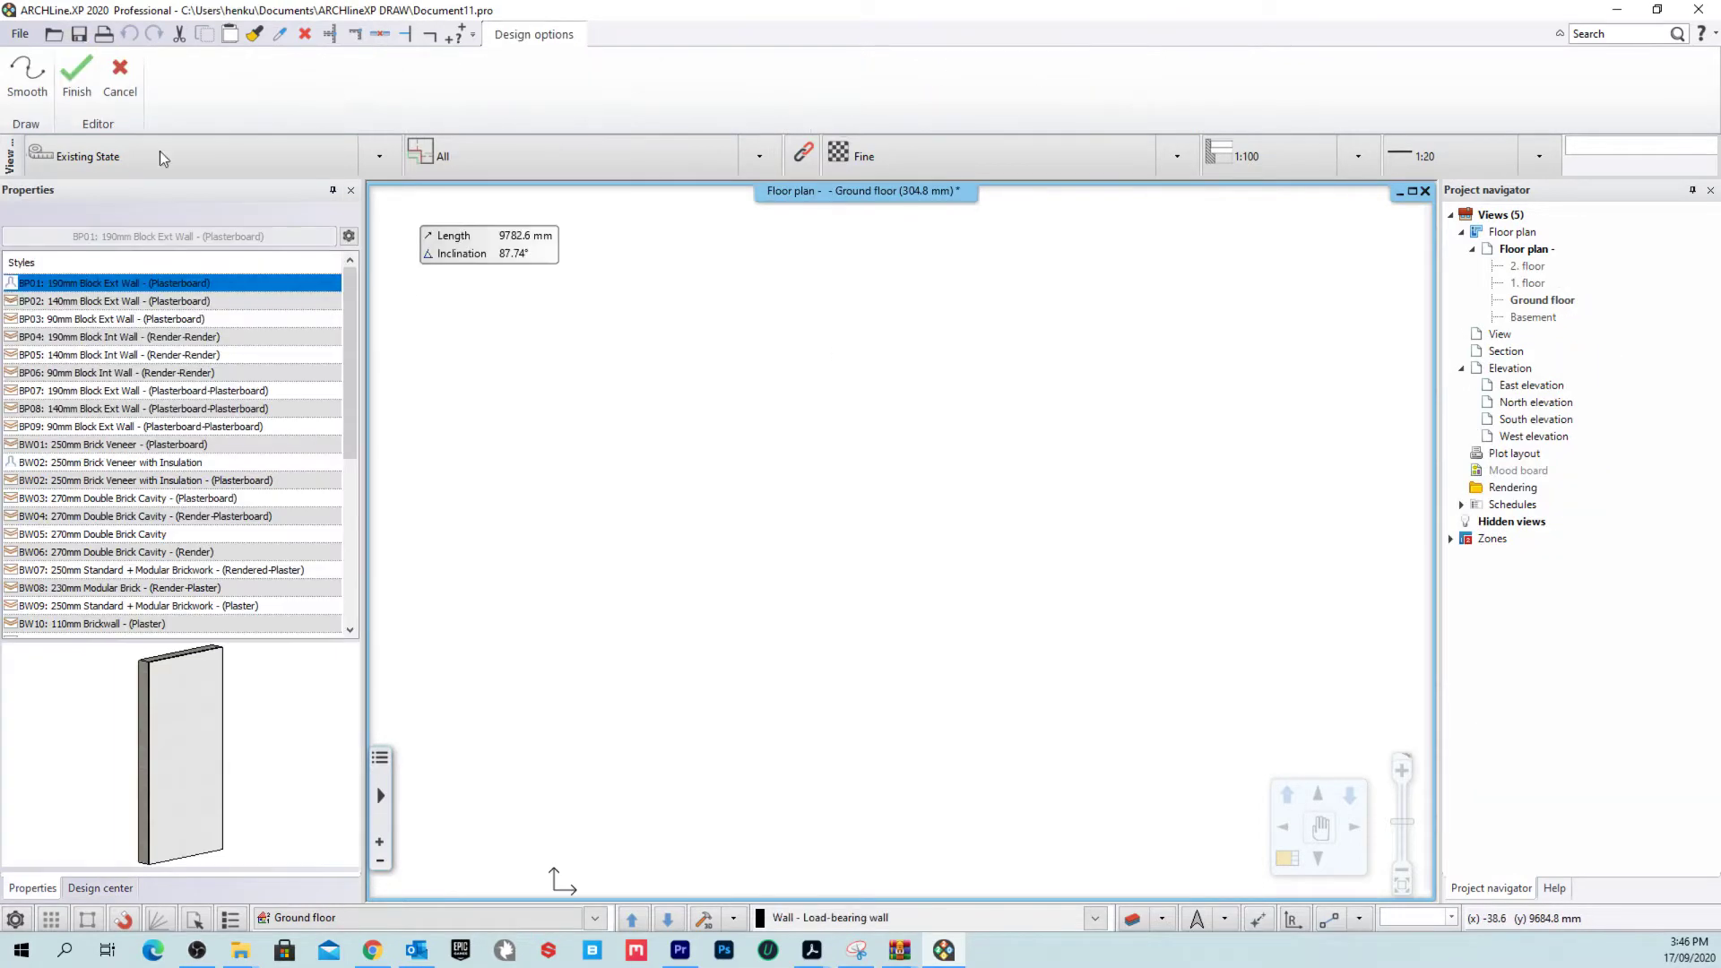
{"action": "scroll", "coordinate": [112, 345], "scroll_direction": "down", "scroll_amount": 5}
{"action": "scroll", "coordinate": [112, 345], "scroll_direction": "up", "scroll_amount": 5}
{"action": "left_click", "coordinate": [120, 71]}
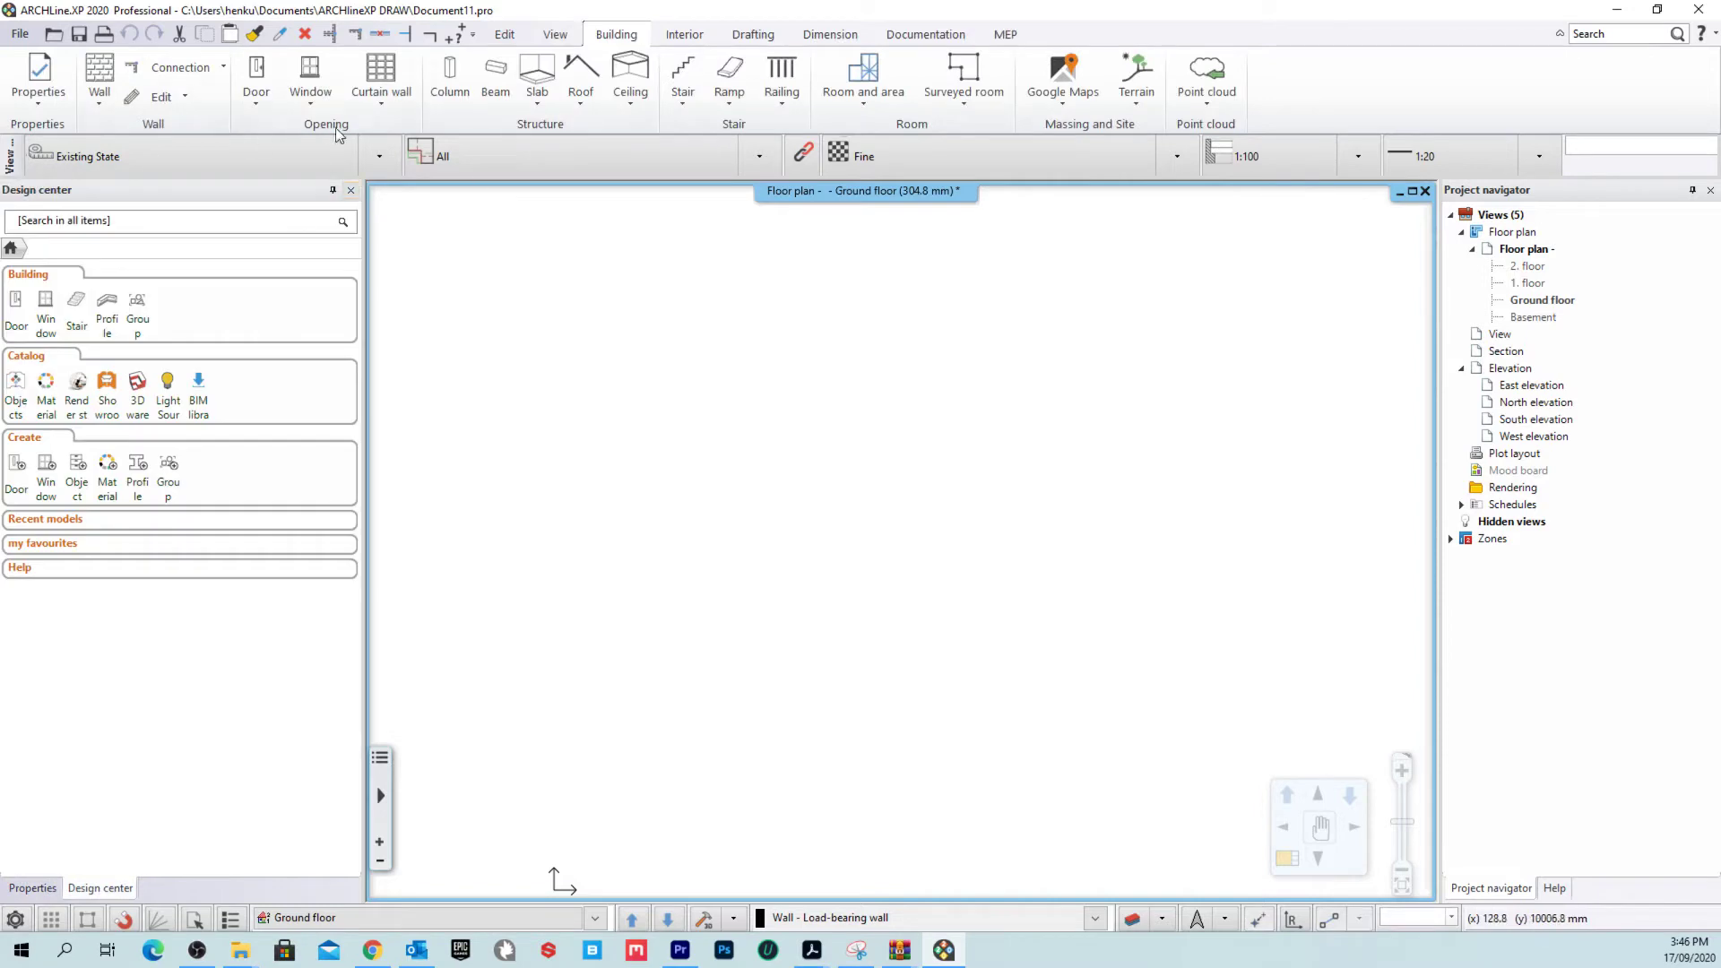
Step: Minimize ARCHLine.XP and look at the ARCHLine.XP_AUS_Template.zip options on the desktop
{"action": "left_click_drag", "start_coordinate": [865, 10], "coordinate": [1044, 344]}
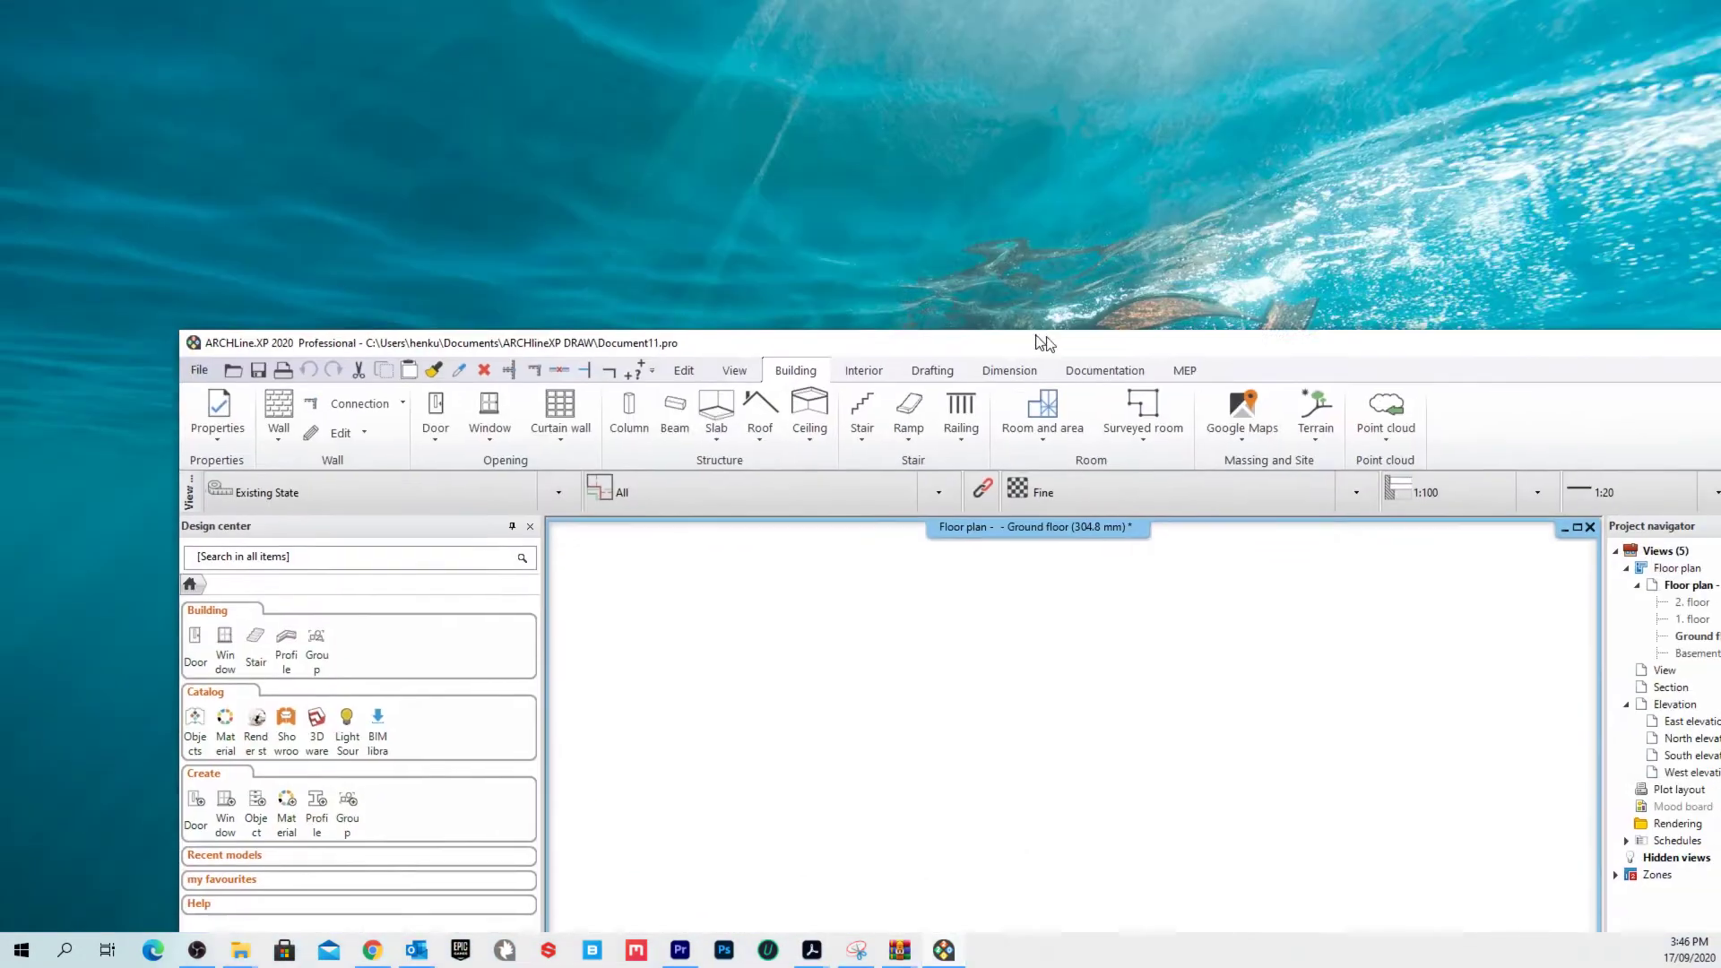
{"action": "left_click", "coordinate": [1500, 272]}
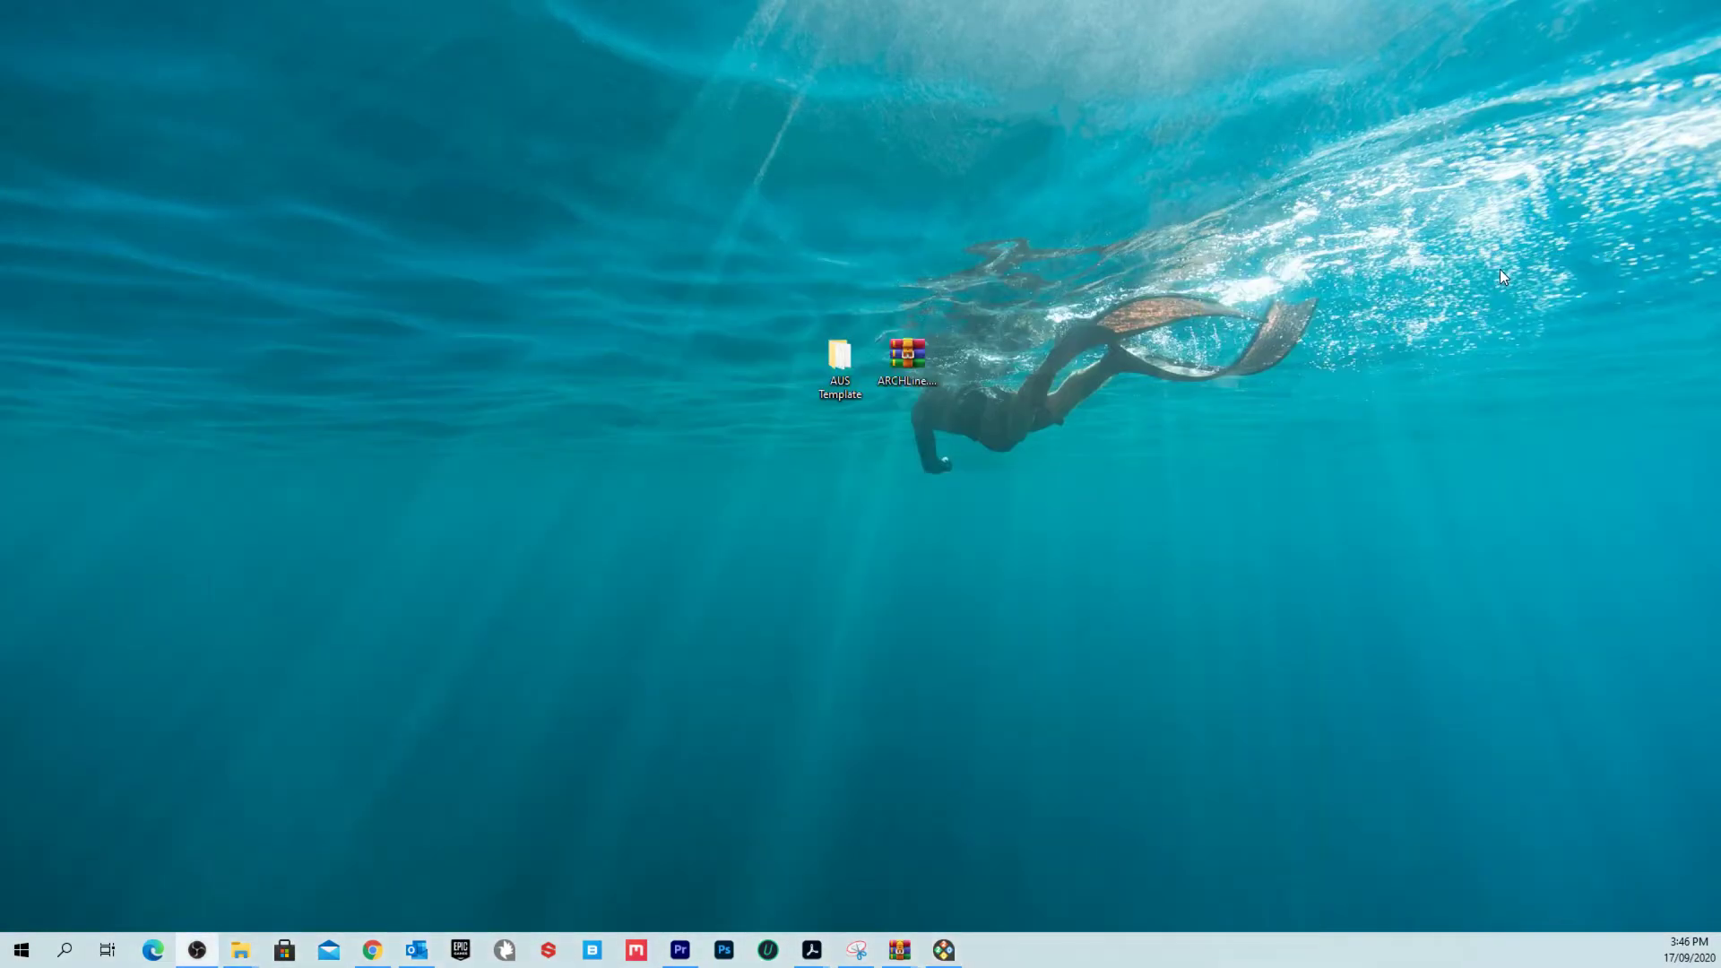
{"action": "left_click", "coordinate": [913, 351]}
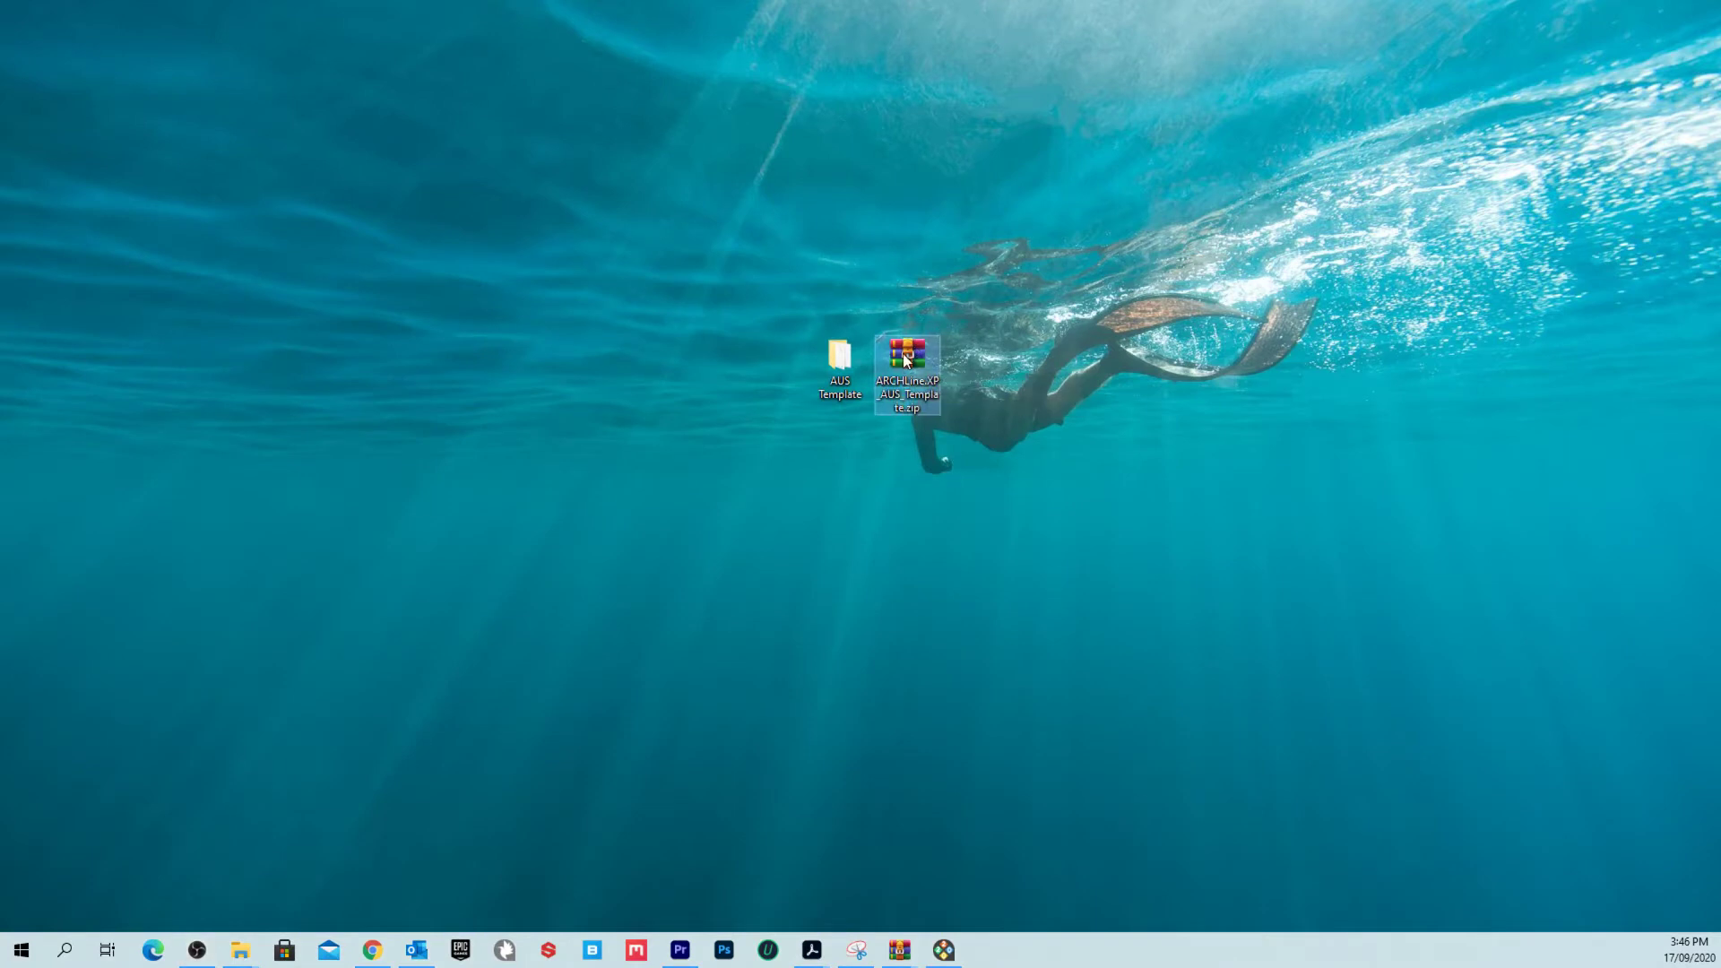
{"action": "right_click", "coordinate": [903, 355]}
{"action": "left_click", "coordinate": [1319, 383]}
Step: Move ARCHLine.XP_AUS_Template.zip into the AUS Template folder and open that folder
{"action": "left_click", "coordinate": [913, 360]}
{"action": "left_click", "coordinate": [995, 380]}
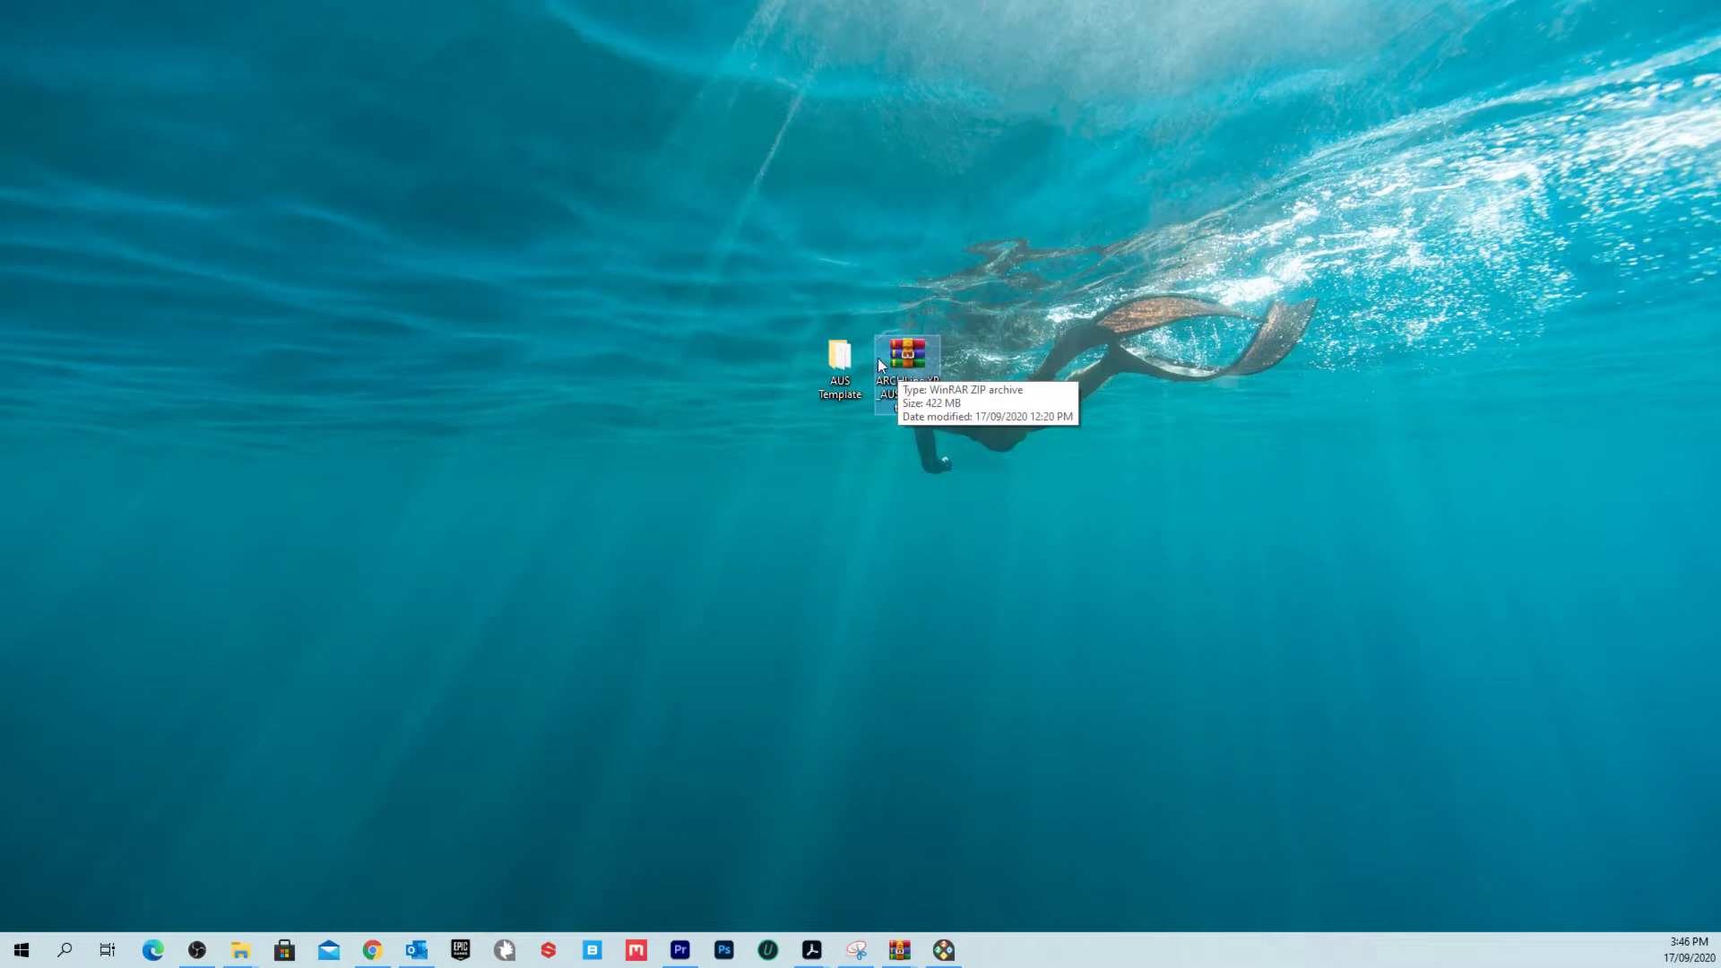
{"action": "left_click_drag", "start_coordinate": [897, 369], "coordinate": [849, 363]}
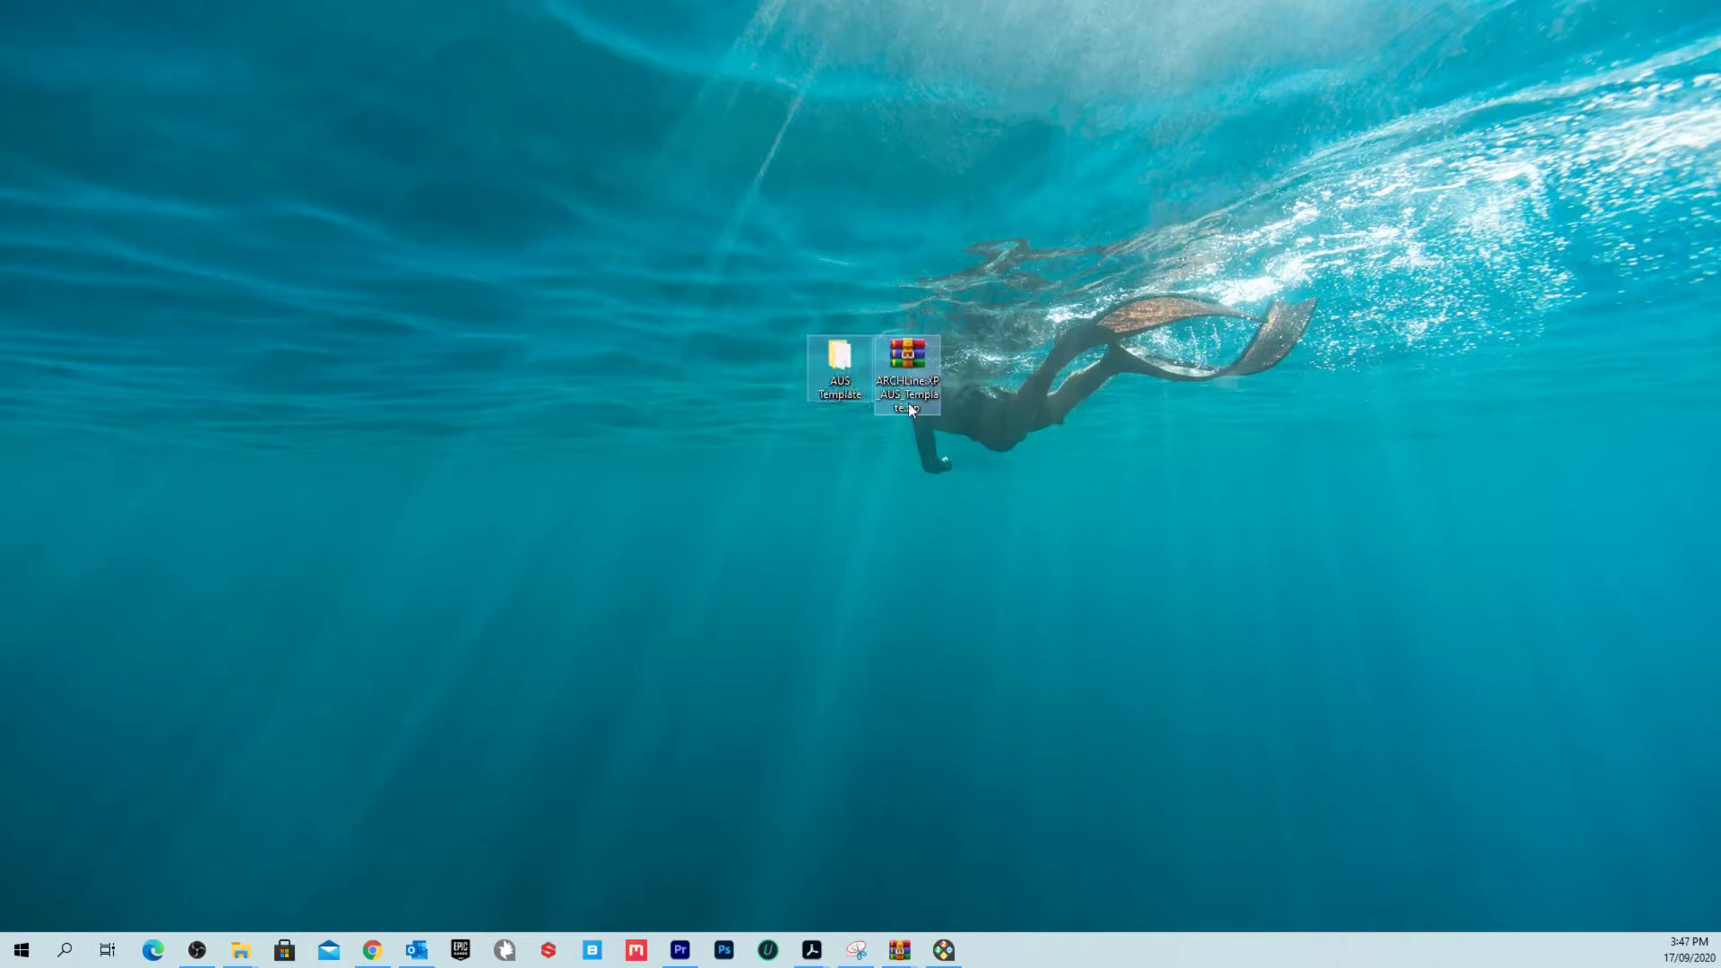
{"action": "double_click", "coordinate": [850, 363]}
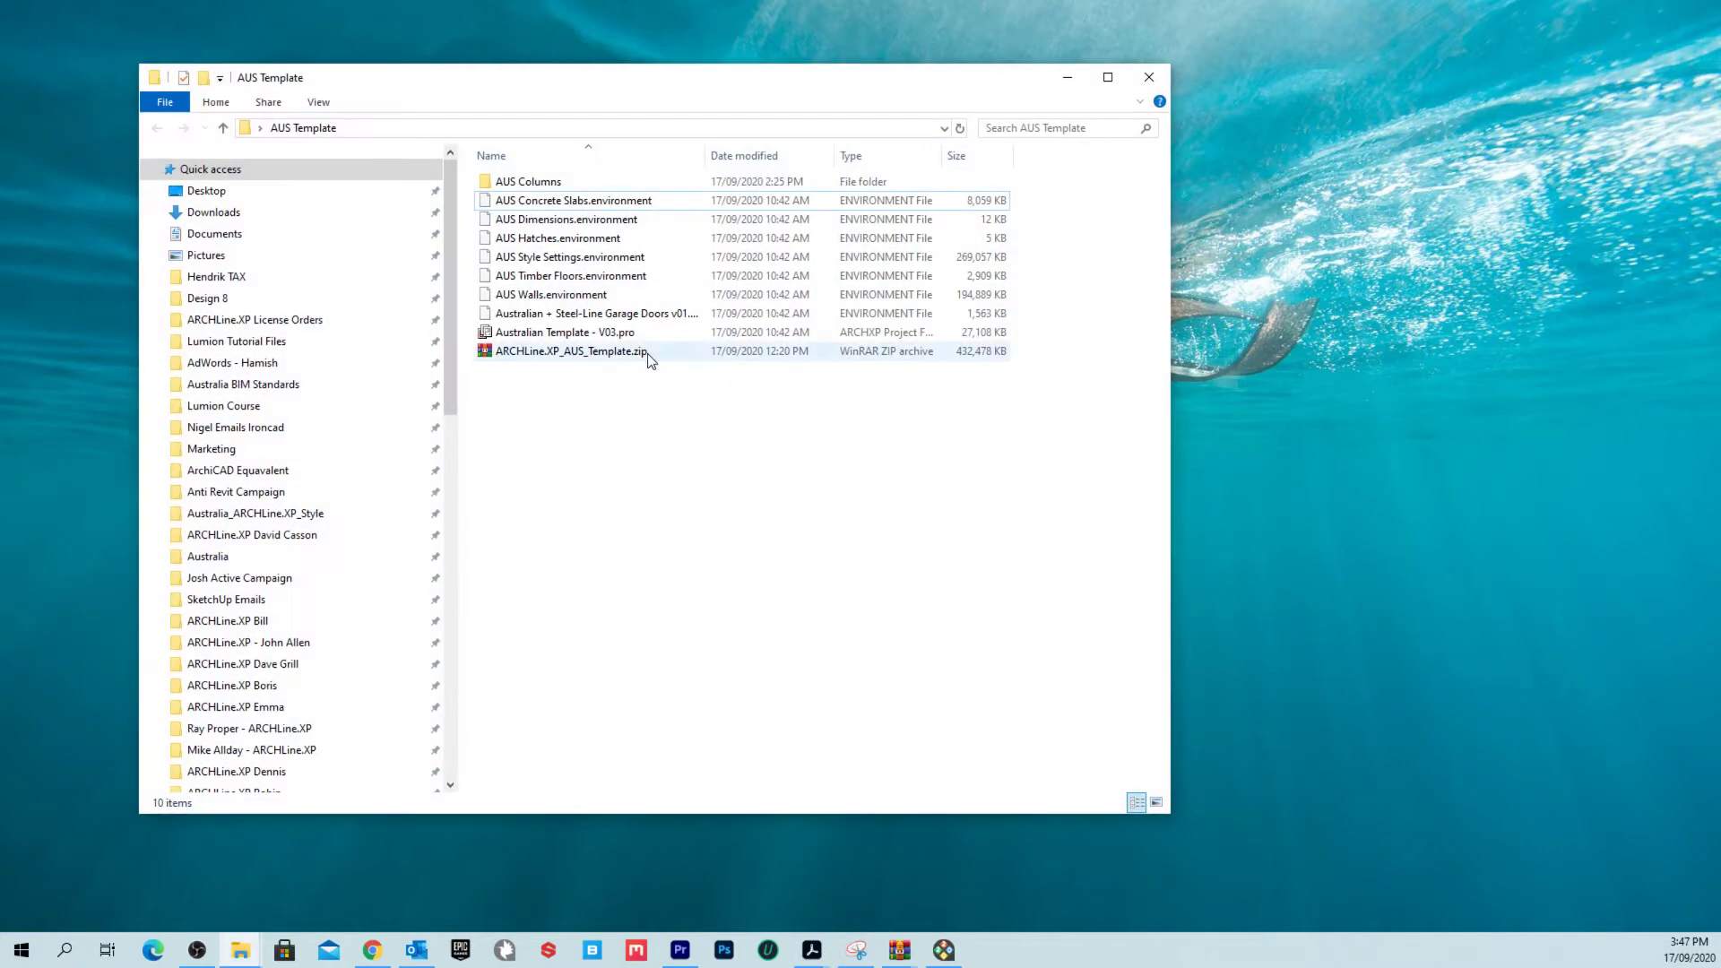
Step: Leave the zip unextracted and open Australian Template - V03.pro in ARCHLine.XP
{"action": "left_click", "coordinate": [648, 356]}
{"action": "right_click", "coordinate": [649, 359]}
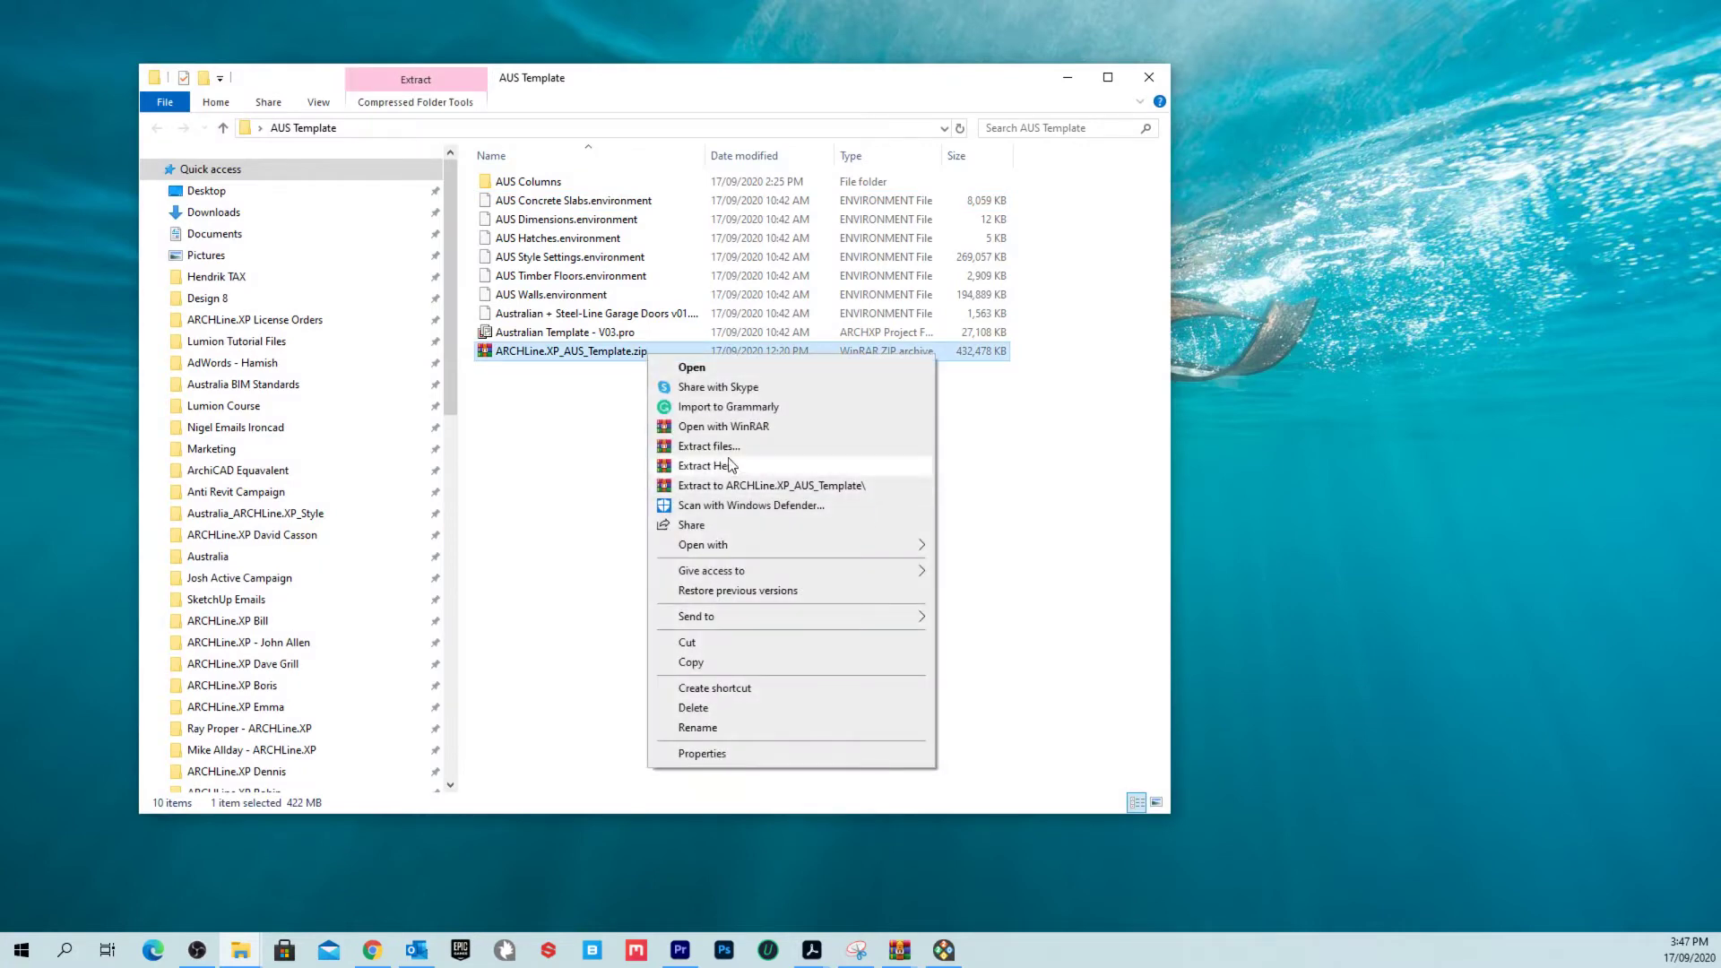
{"action": "left_click", "coordinate": [485, 417]}
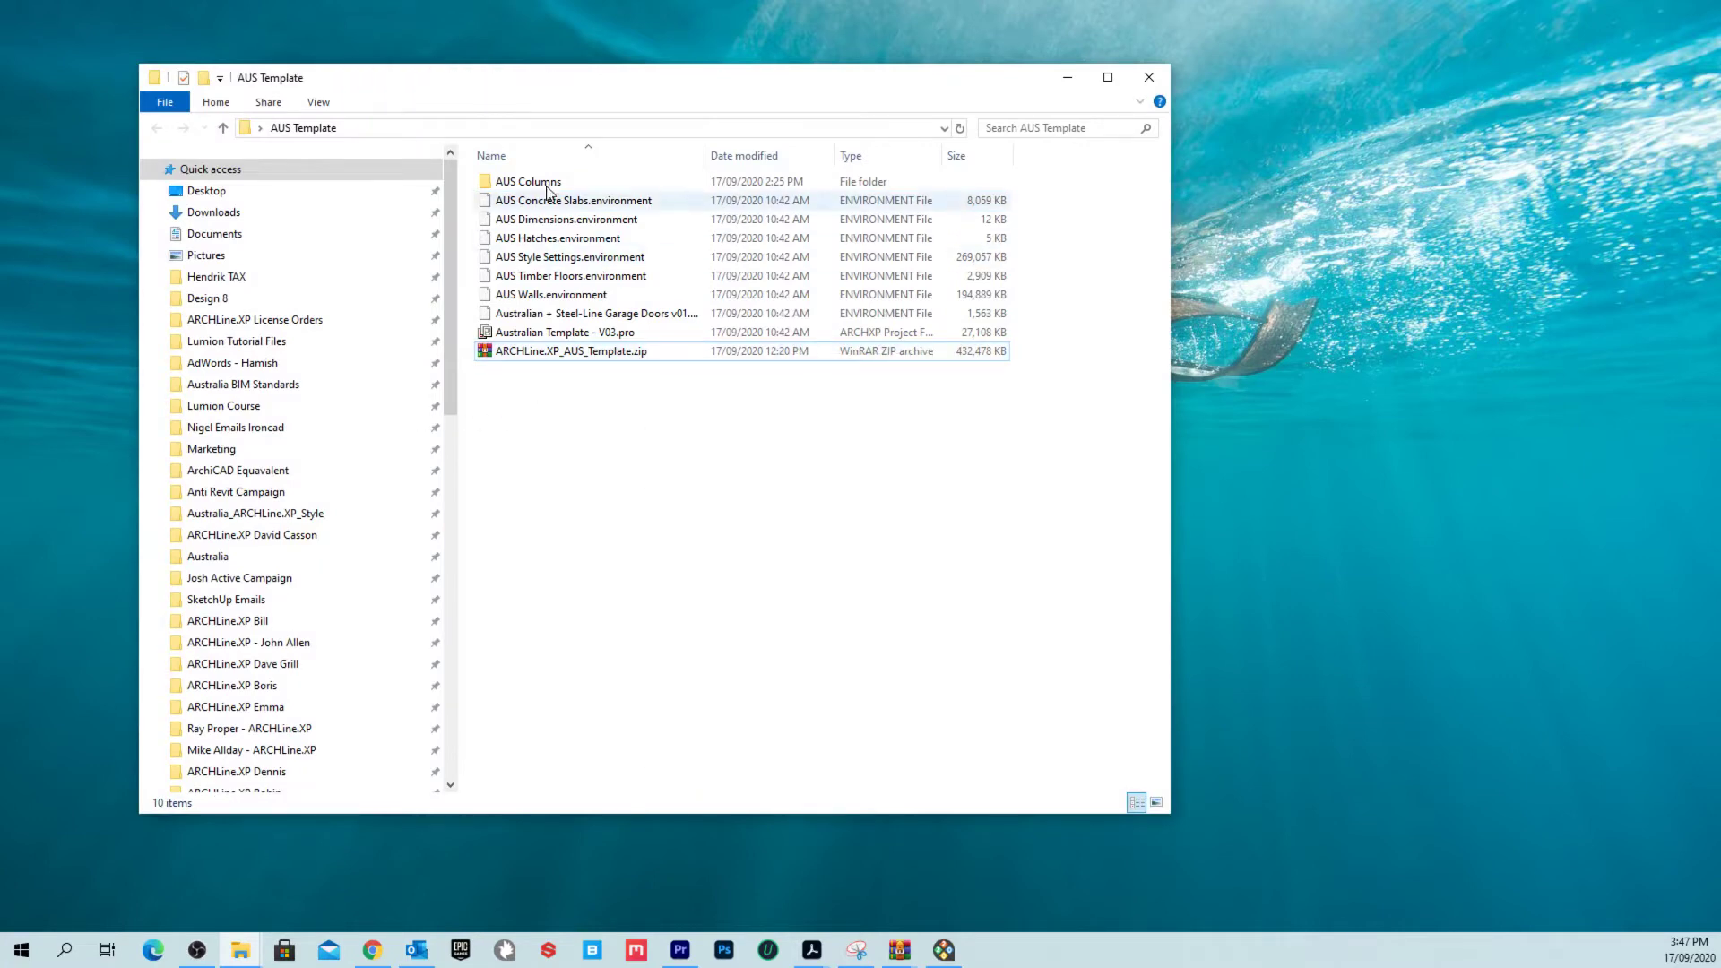
{"action": "left_click_drag", "start_coordinate": [487, 189], "coordinate": [1366, 351]}
{"action": "left_click", "coordinate": [647, 414]}
{"action": "left_click", "coordinate": [592, 357]}
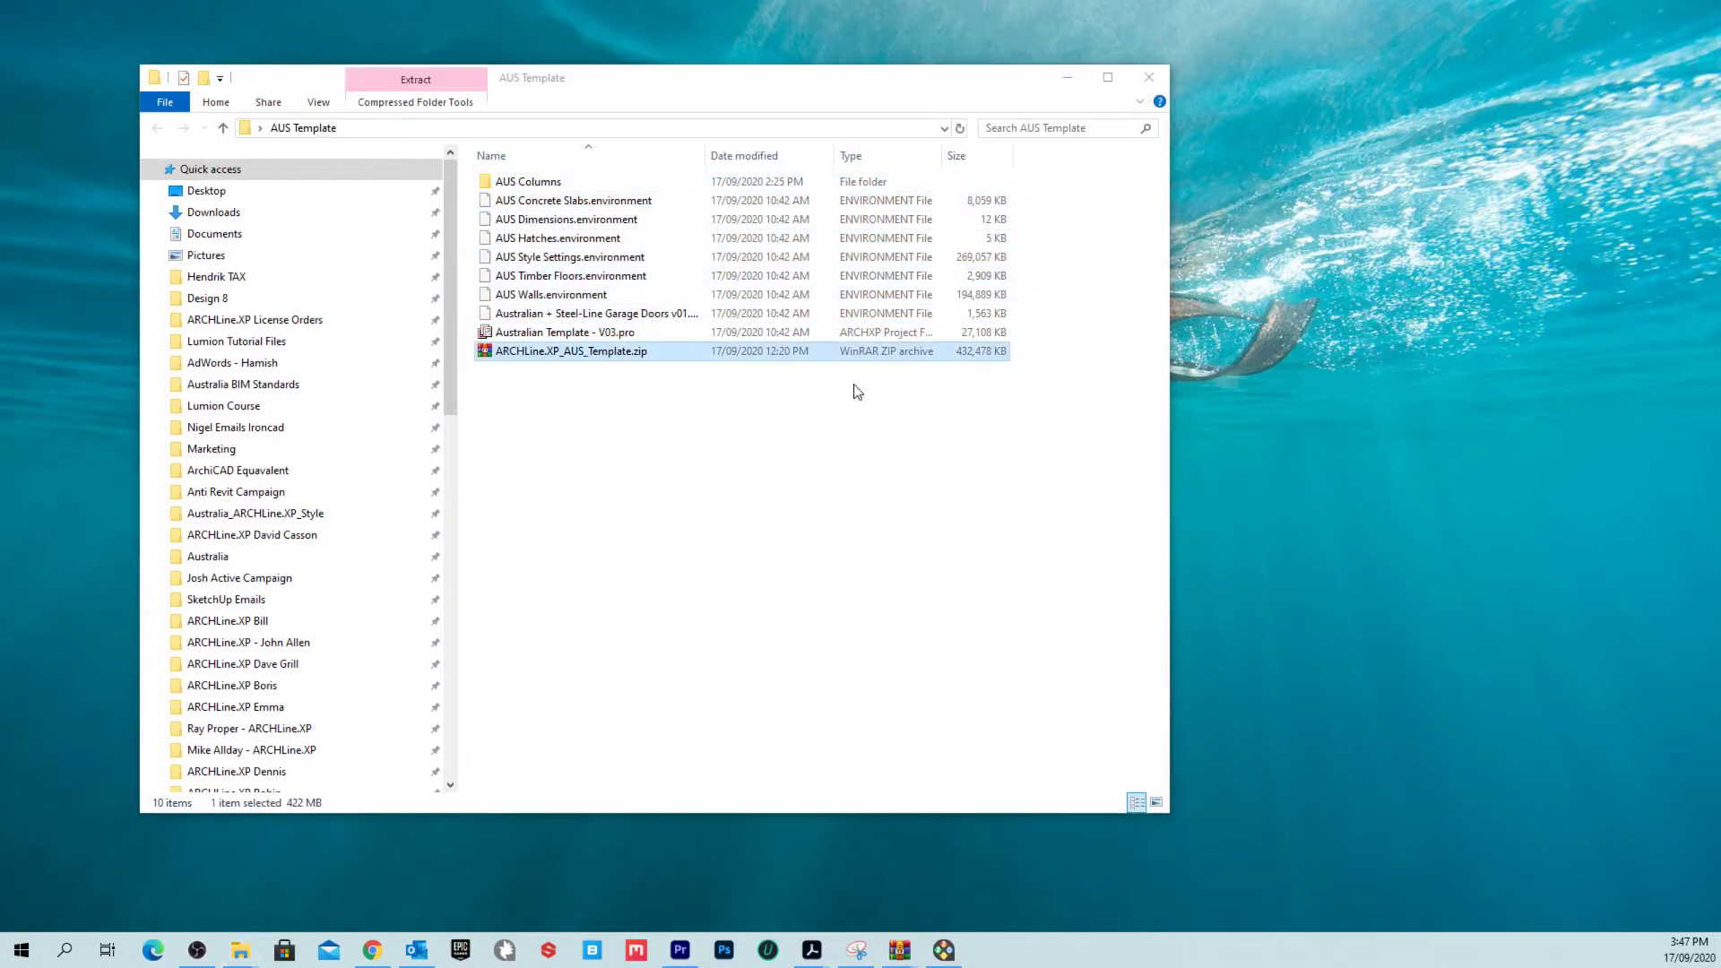
{"action": "left_click", "coordinate": [645, 335]}
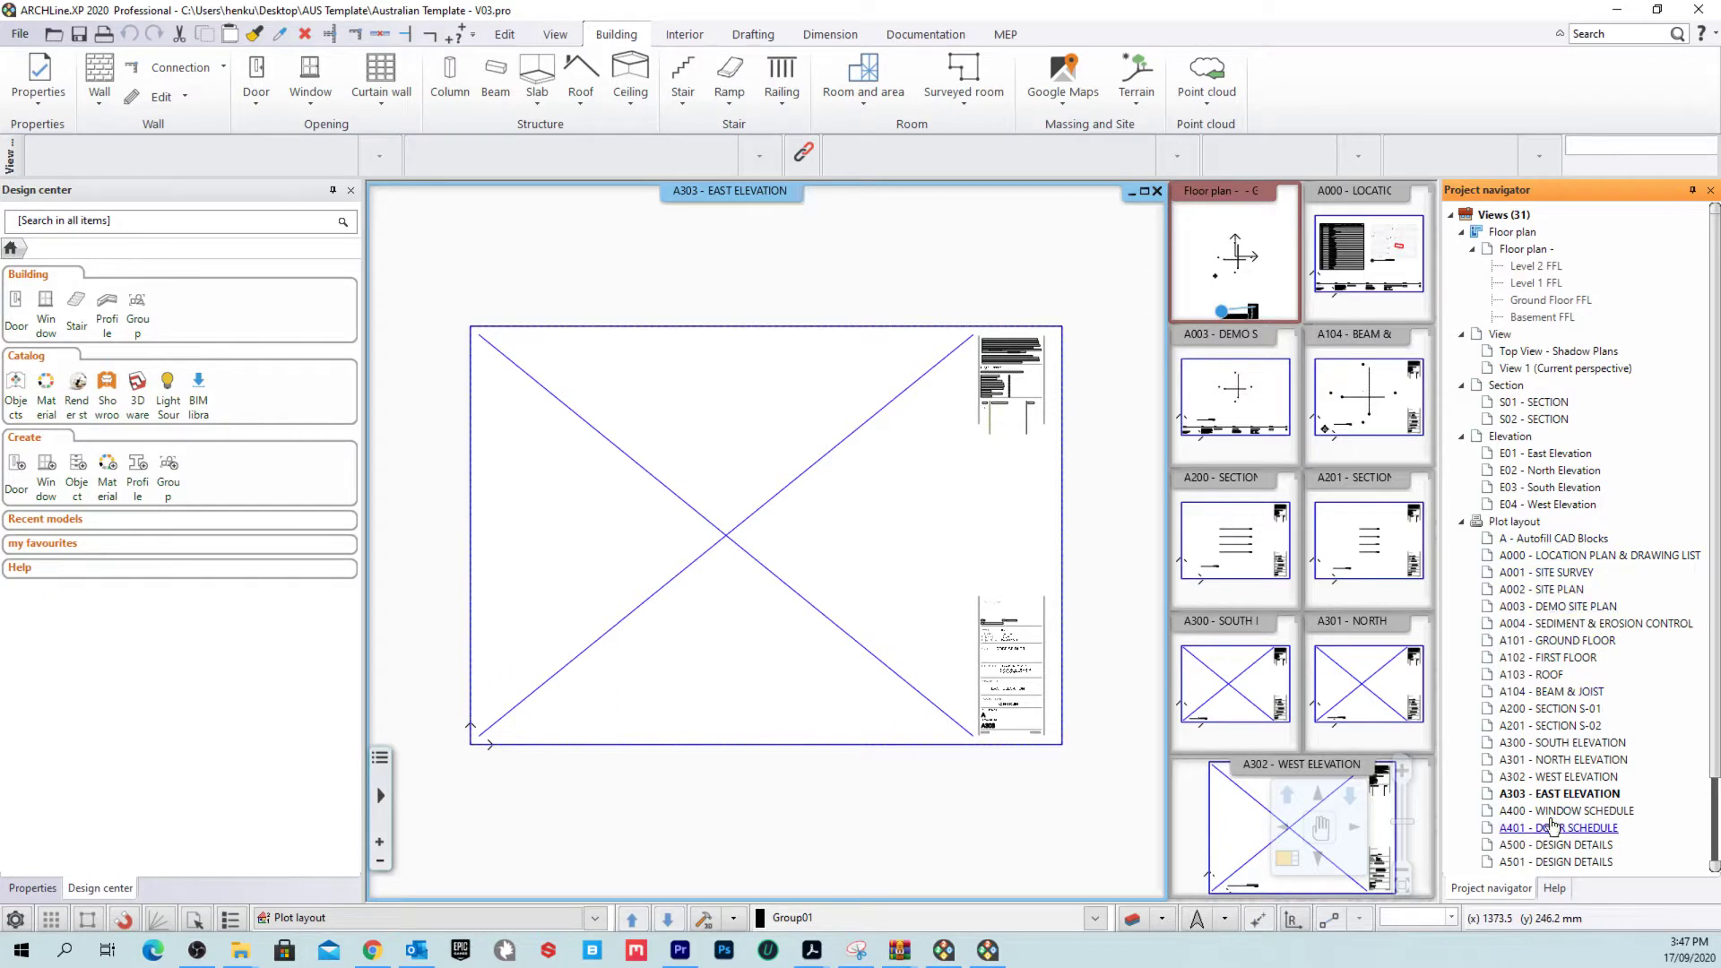
Step: Open A - Autofill CAD Blocks from the Project navigator and magnify it into the main view
{"action": "scroll", "coordinate": [1560, 815], "scroll_direction": "down", "scroll_amount": 2}
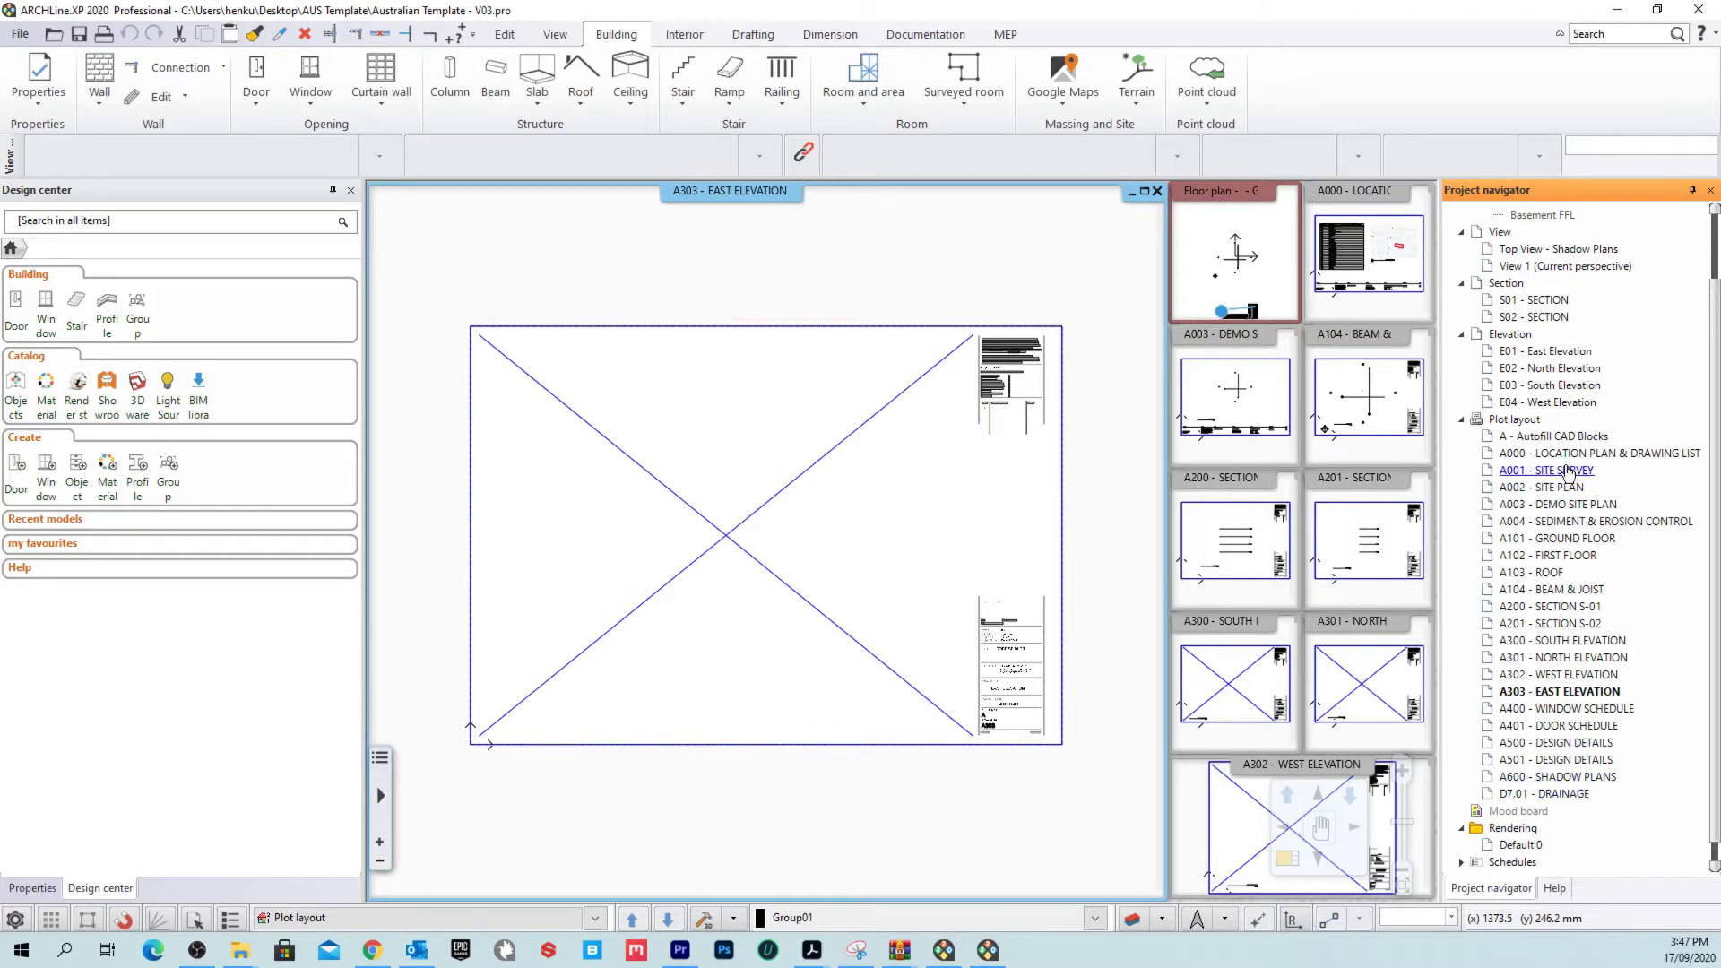
{"action": "double_click", "coordinate": [1564, 436]}
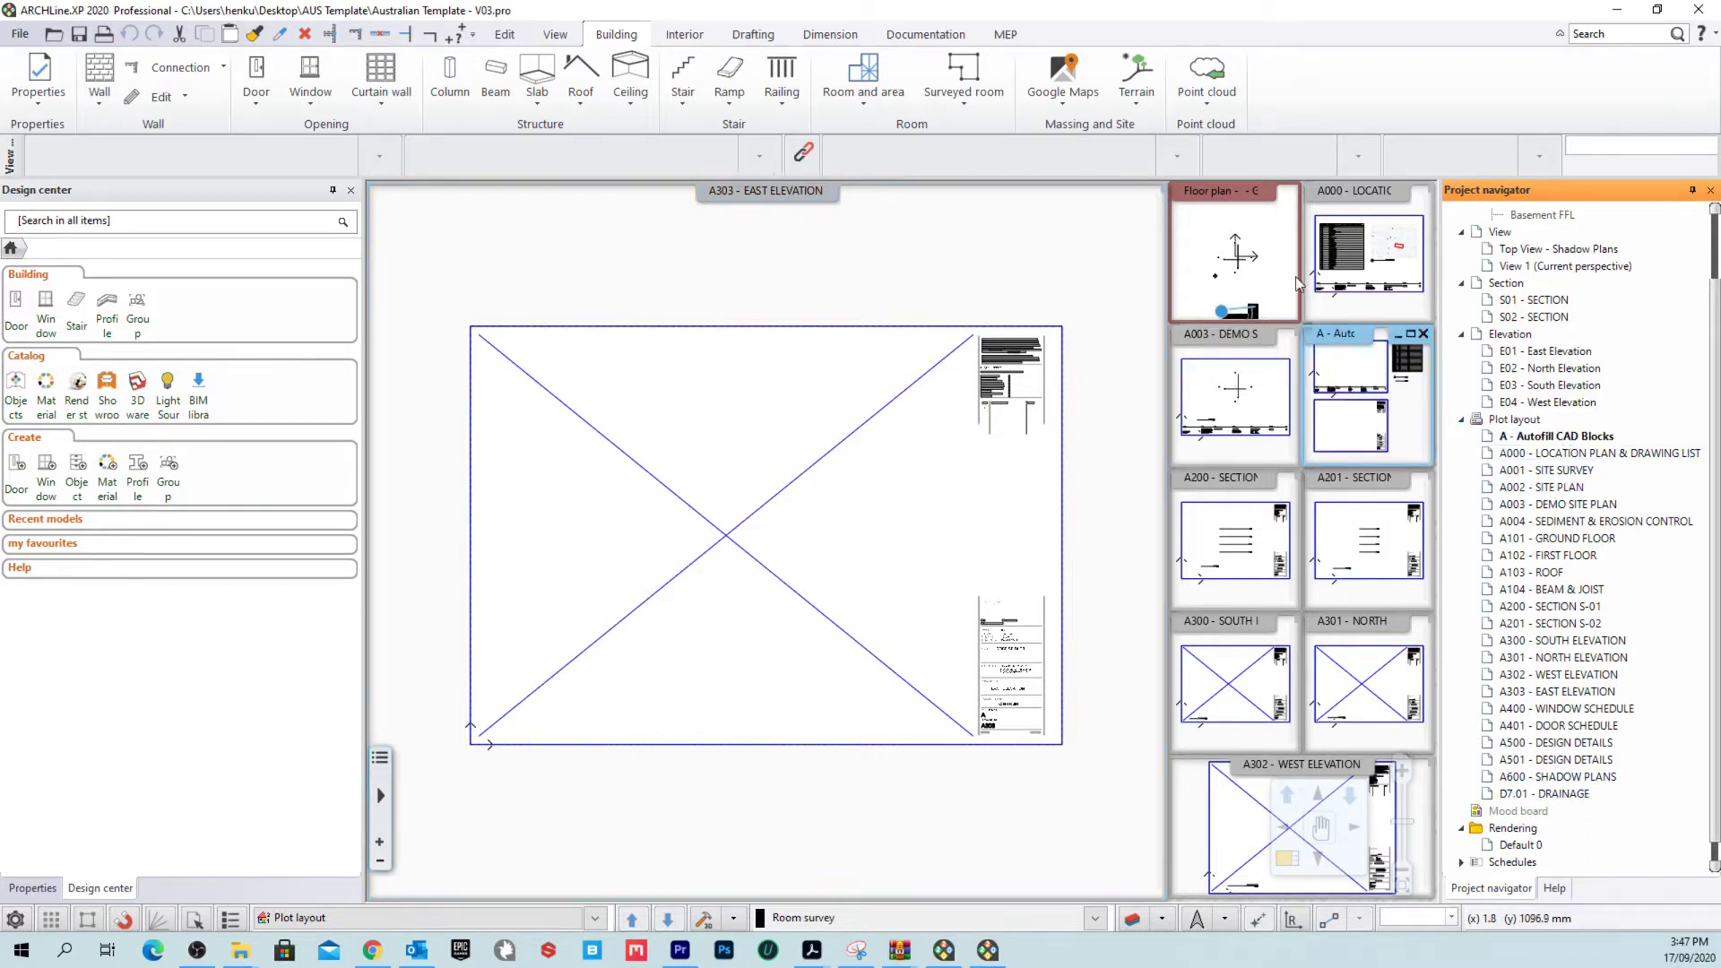
{"action": "right_click", "coordinate": [1334, 340]}
{"action": "left_click", "coordinate": [1353, 356]}
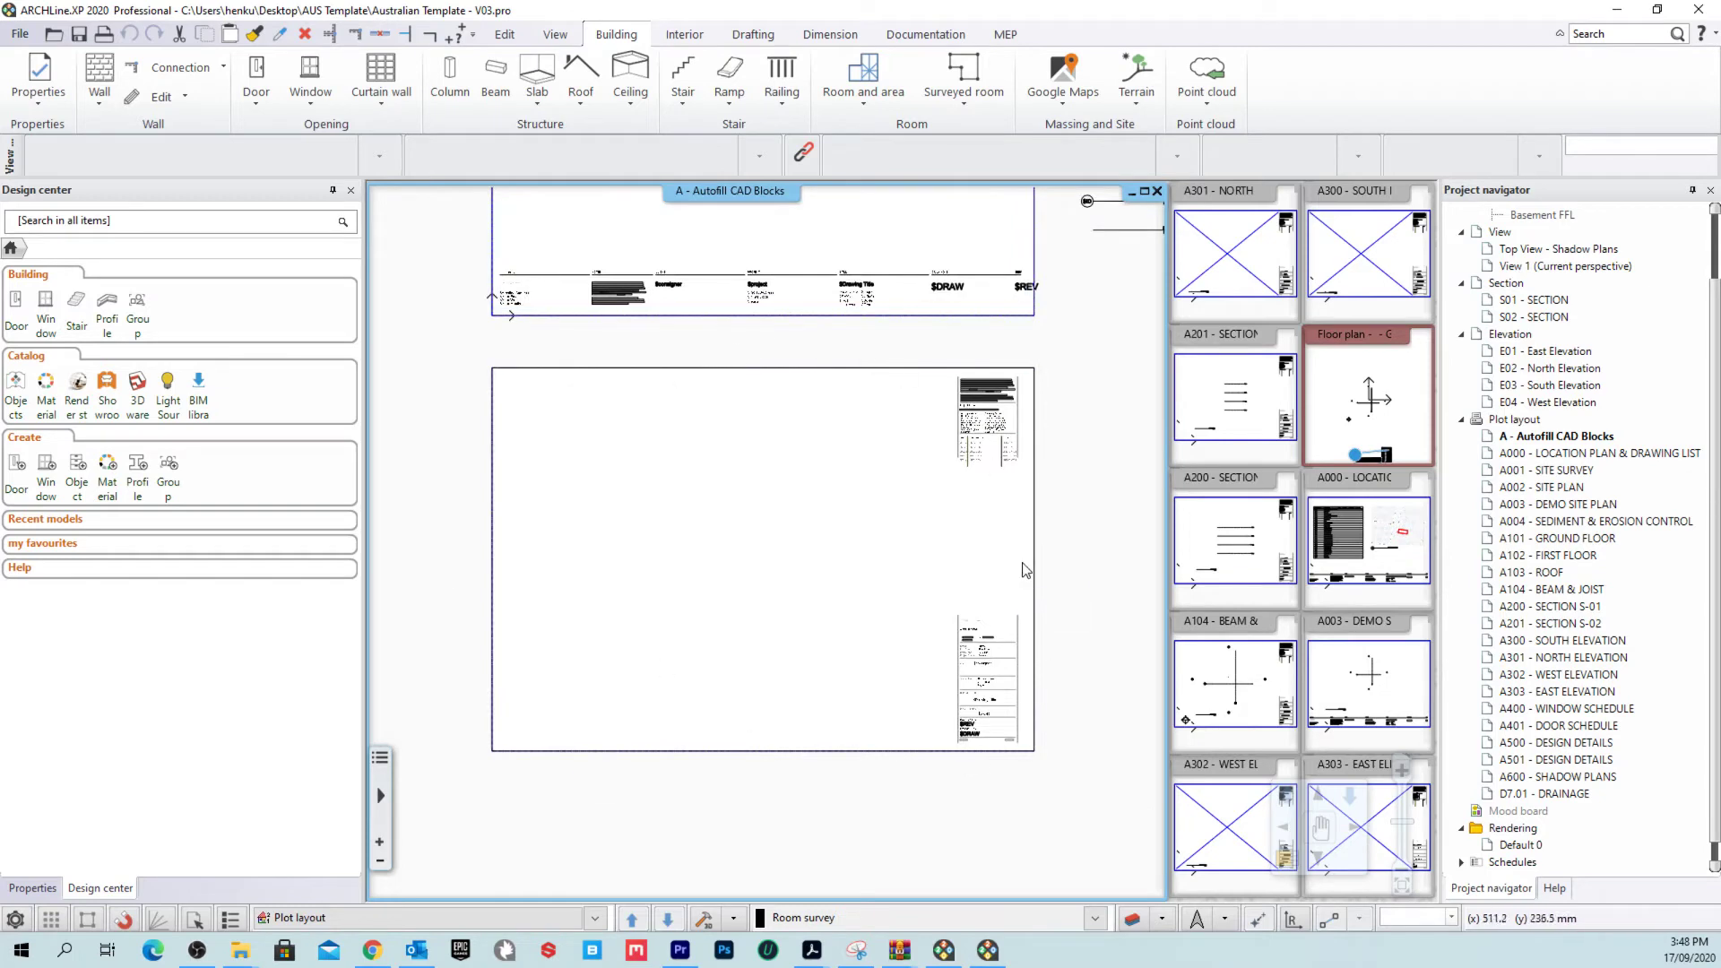
{"action": "middle_click_drag", "start_coordinate": [999, 497], "coordinate": [989, 573]}
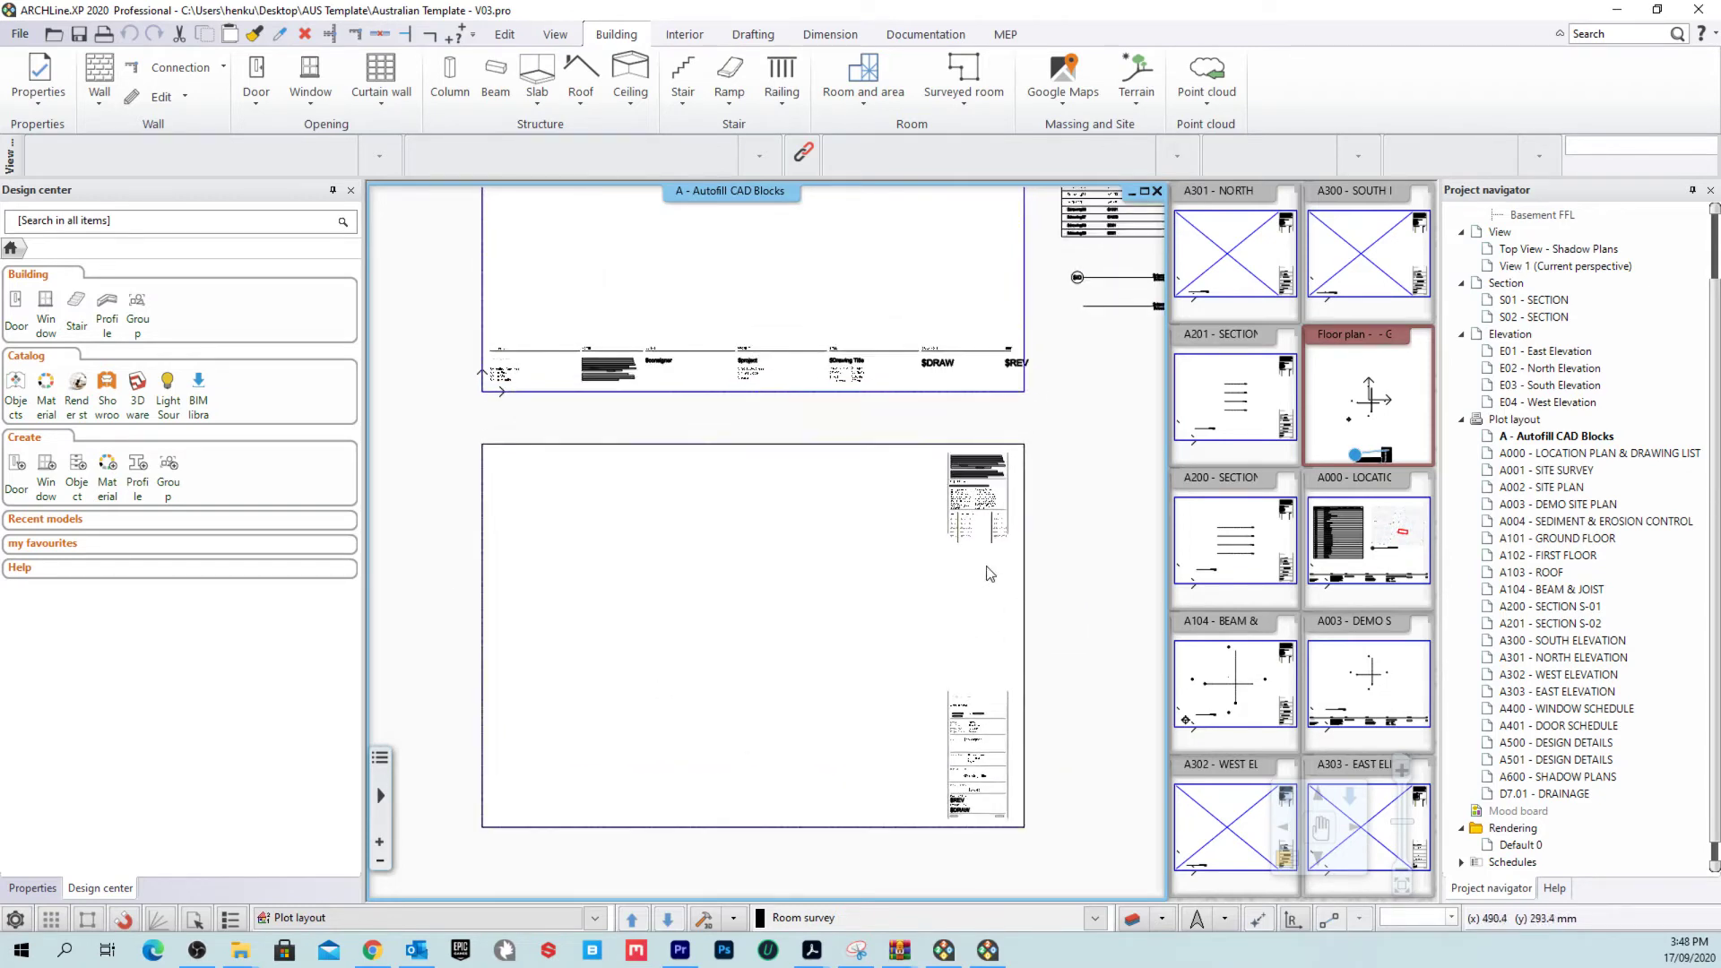
{"action": "middle_click_drag", "start_coordinate": [744, 269], "coordinate": [742, 488]}
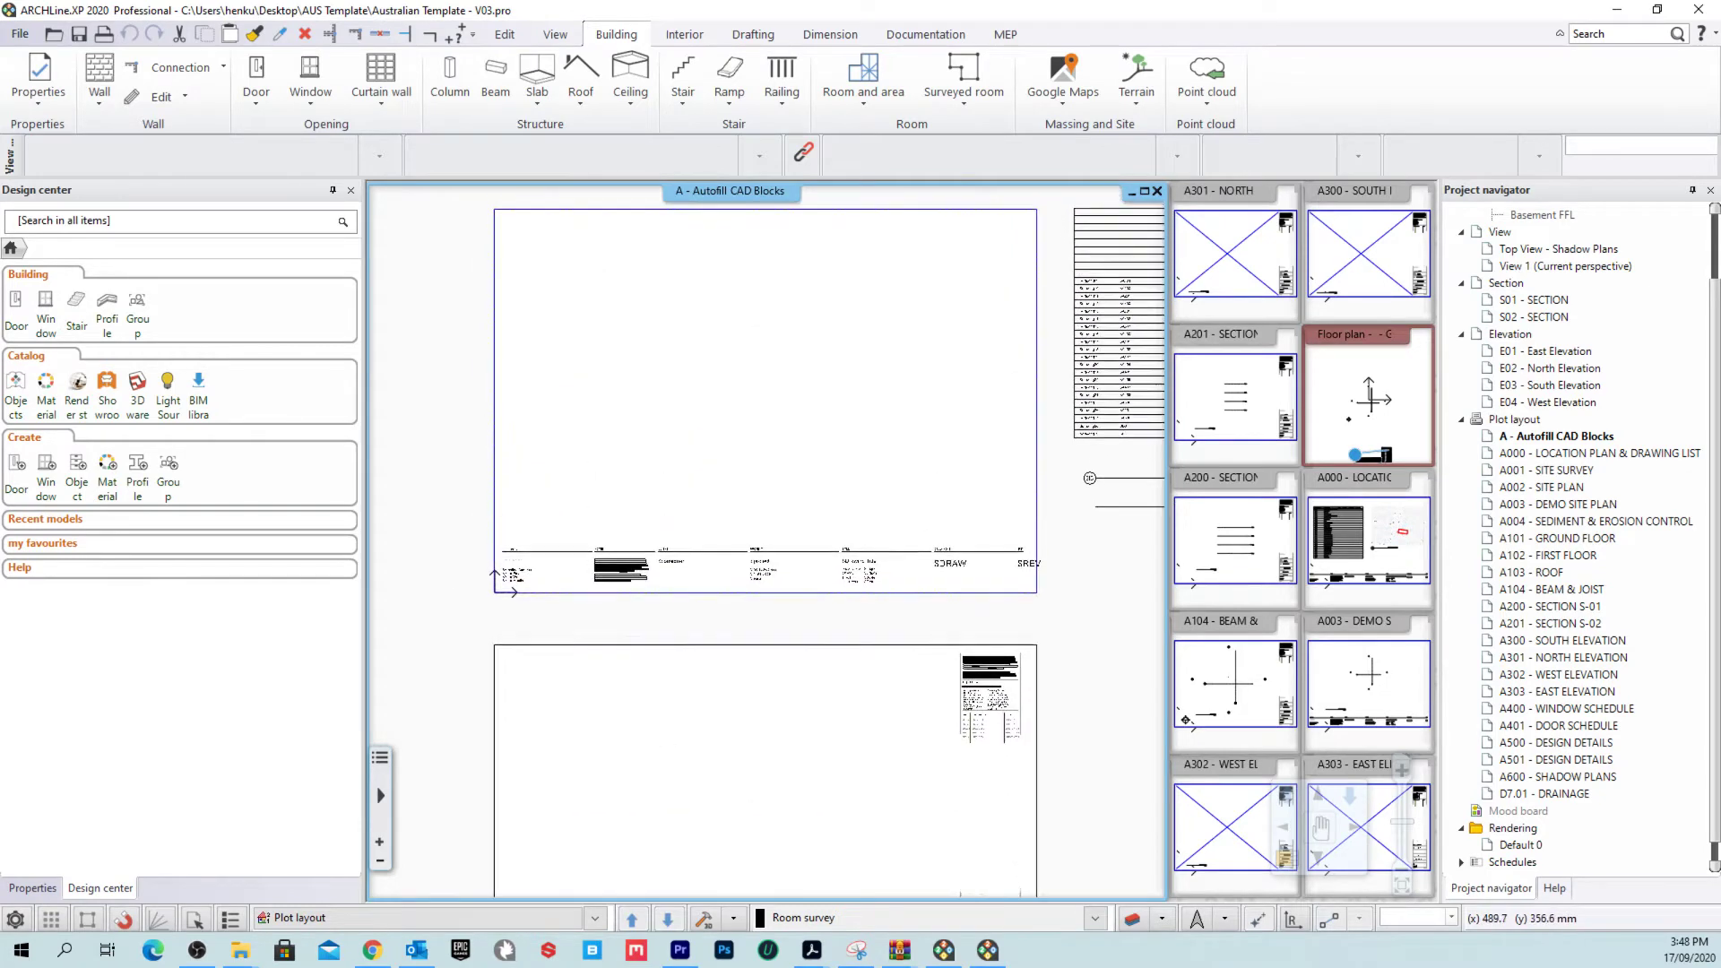
{"action": "scroll", "coordinate": [727, 573], "scroll_direction": "up", "scroll_amount": 2}
{"action": "scroll", "coordinate": [813, 511], "scroll_direction": "up", "scroll_amount": 1}
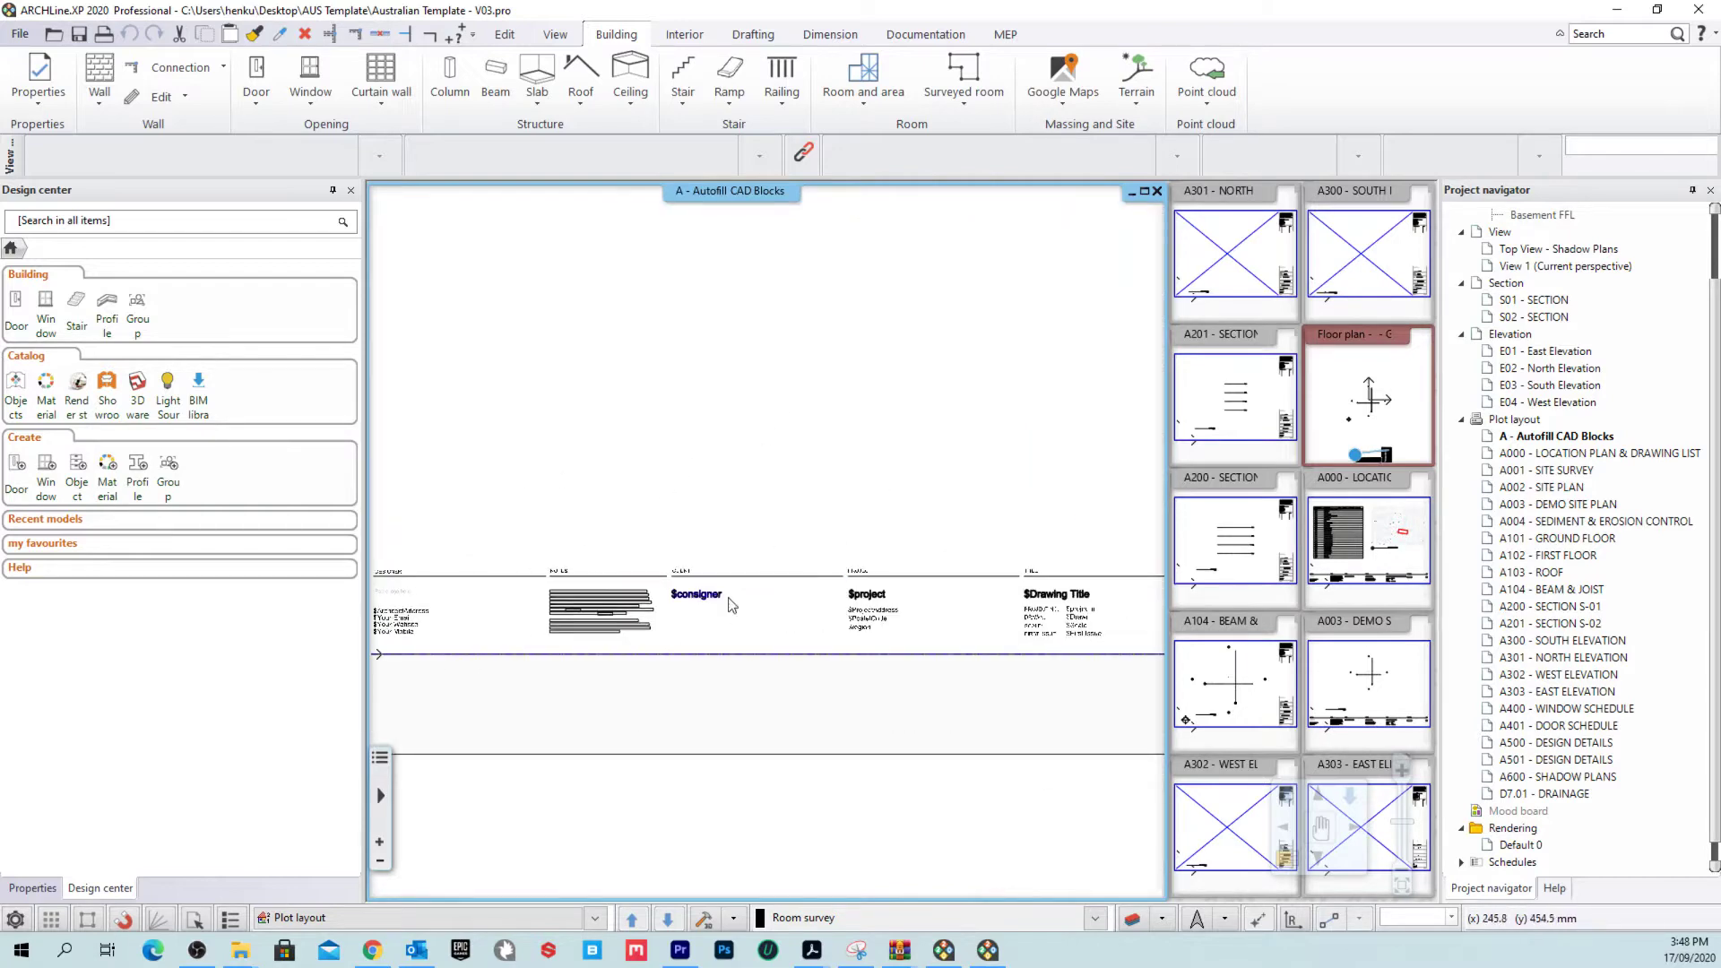
{"action": "scroll", "coordinate": [732, 604], "scroll_direction": "down", "scroll_amount": 4}
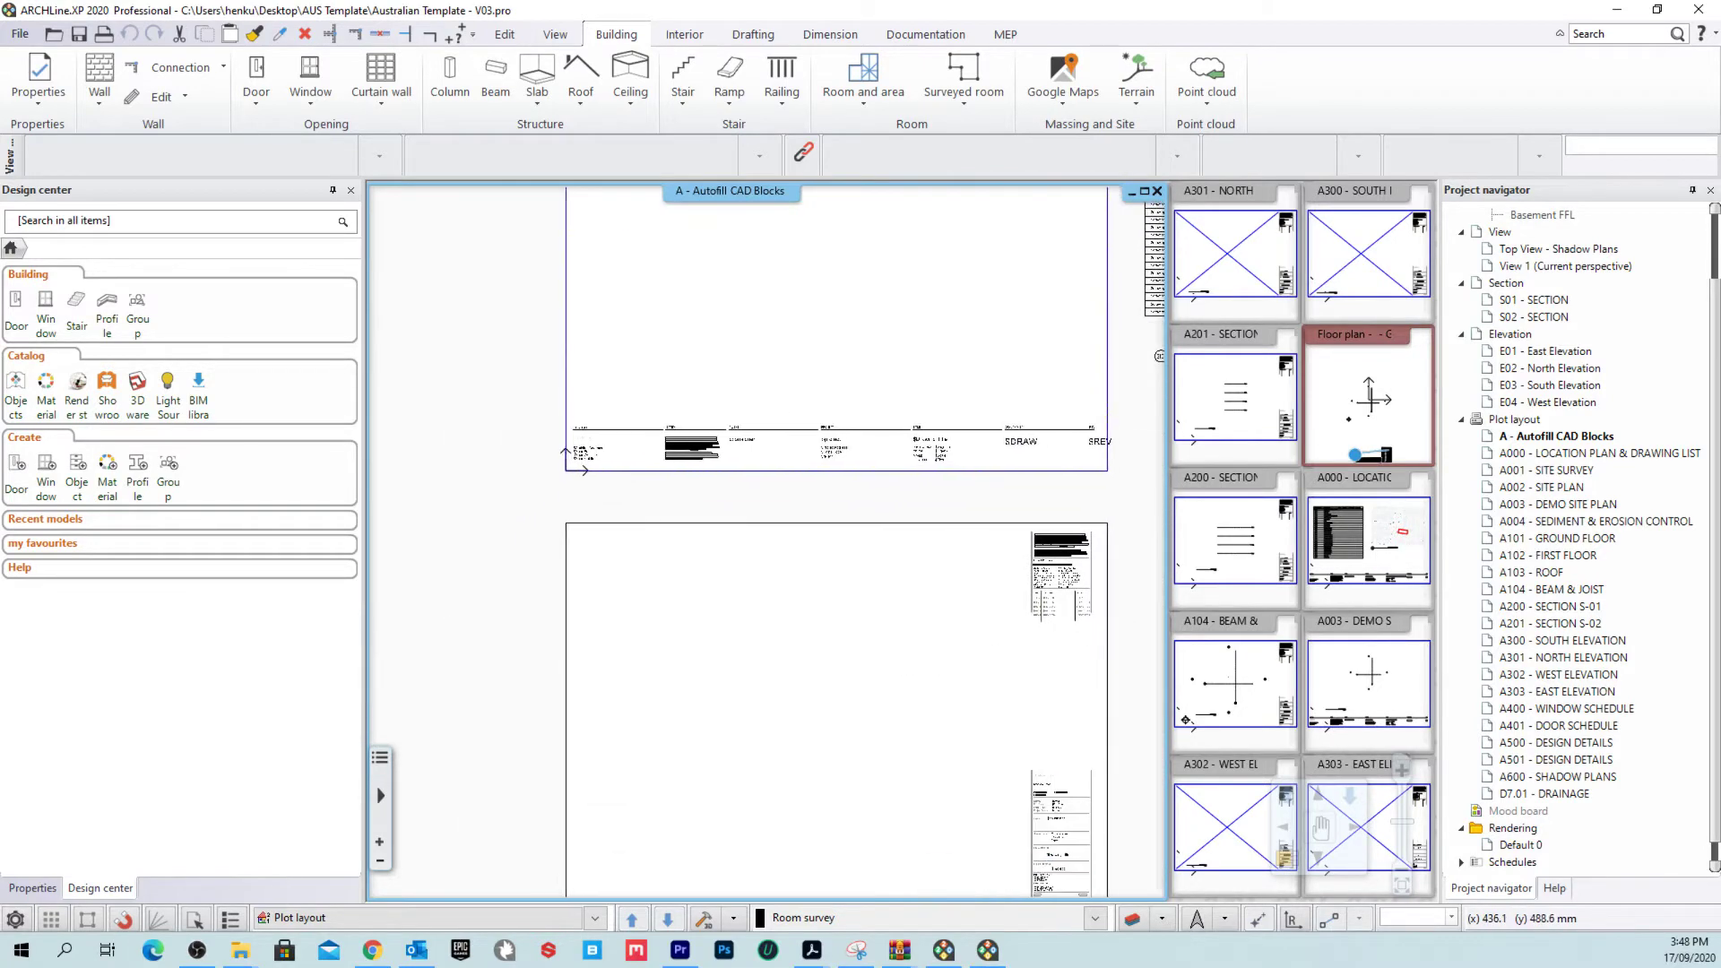
{"action": "scroll", "coordinate": [426, 517], "scroll_direction": "up", "scroll_amount": 3}
{"action": "scroll", "coordinate": [426, 517], "scroll_direction": "up", "scroll_amount": 1}
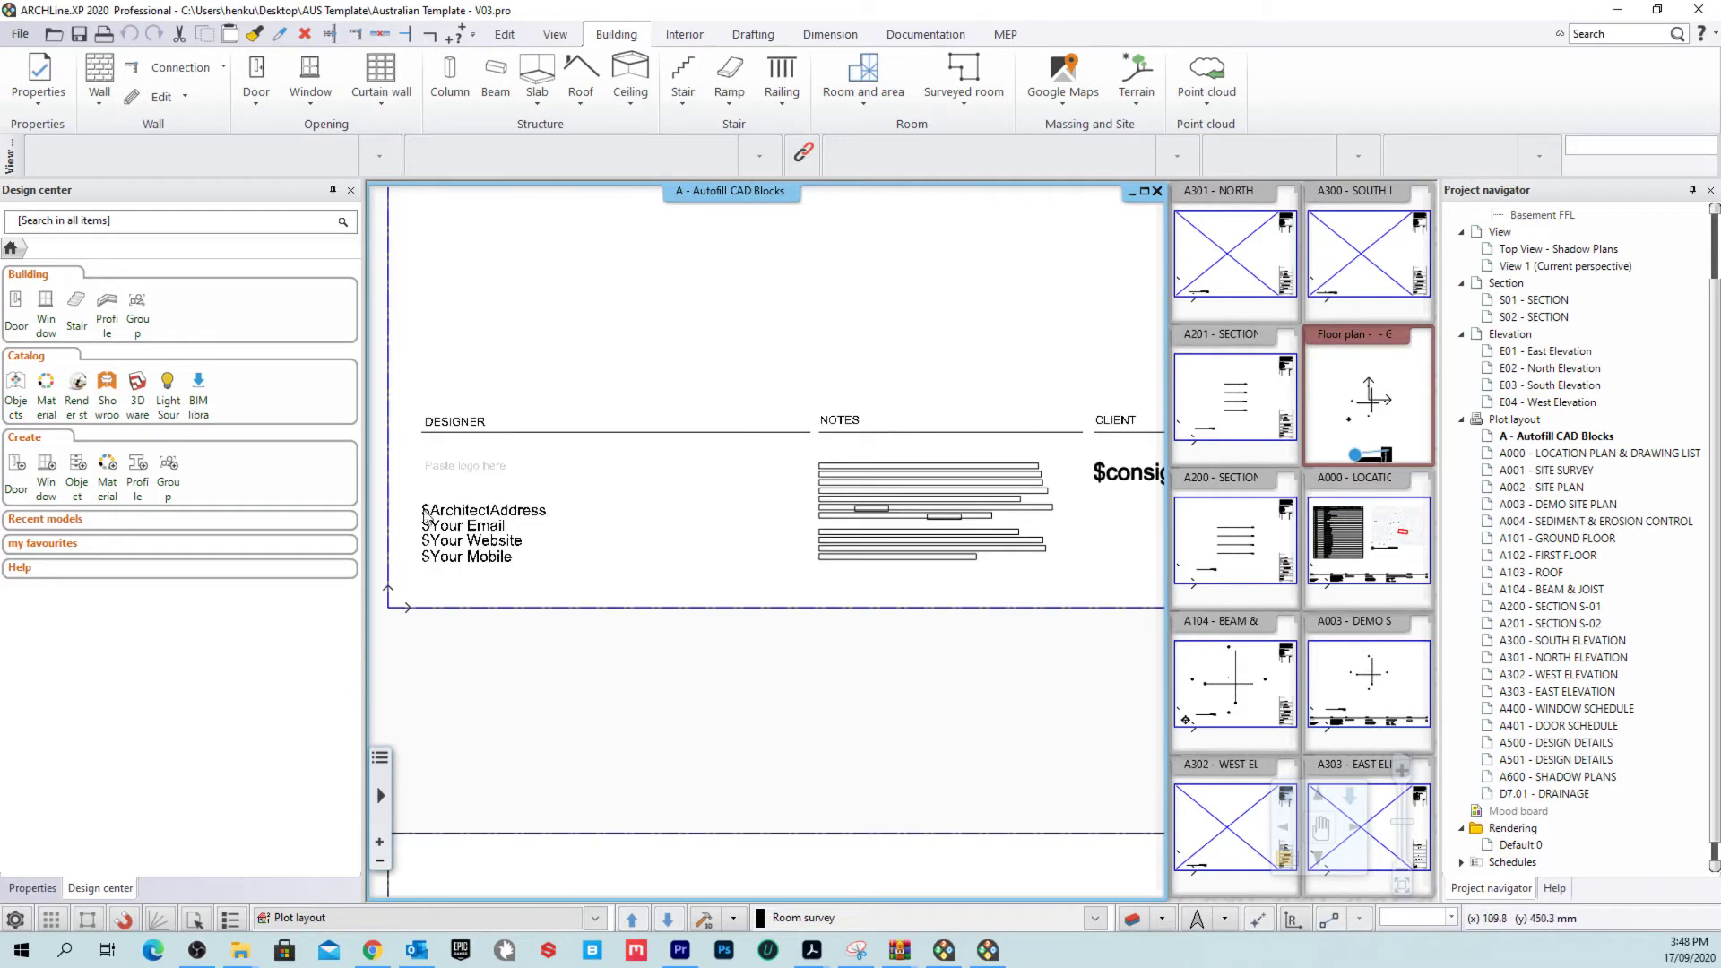
{"action": "scroll", "coordinate": [1007, 595], "scroll_direction": "down", "scroll_amount": 3}
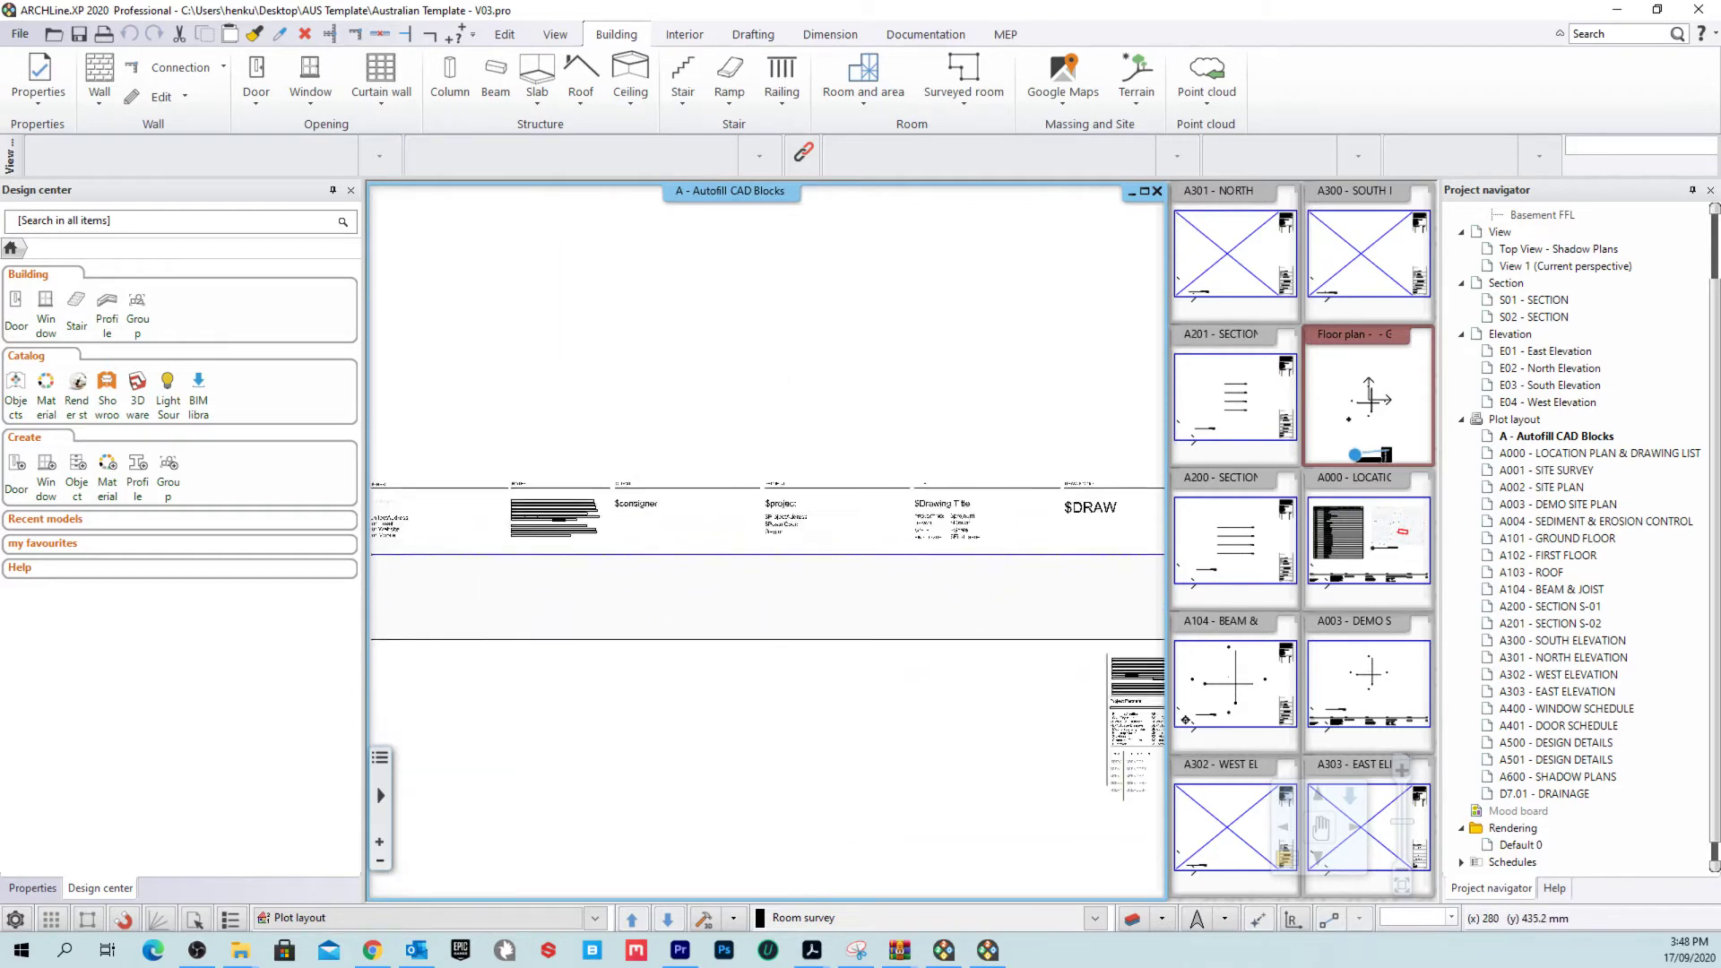
{"action": "scroll", "coordinate": [717, 529], "scroll_direction": "down", "scroll_amount": 3}
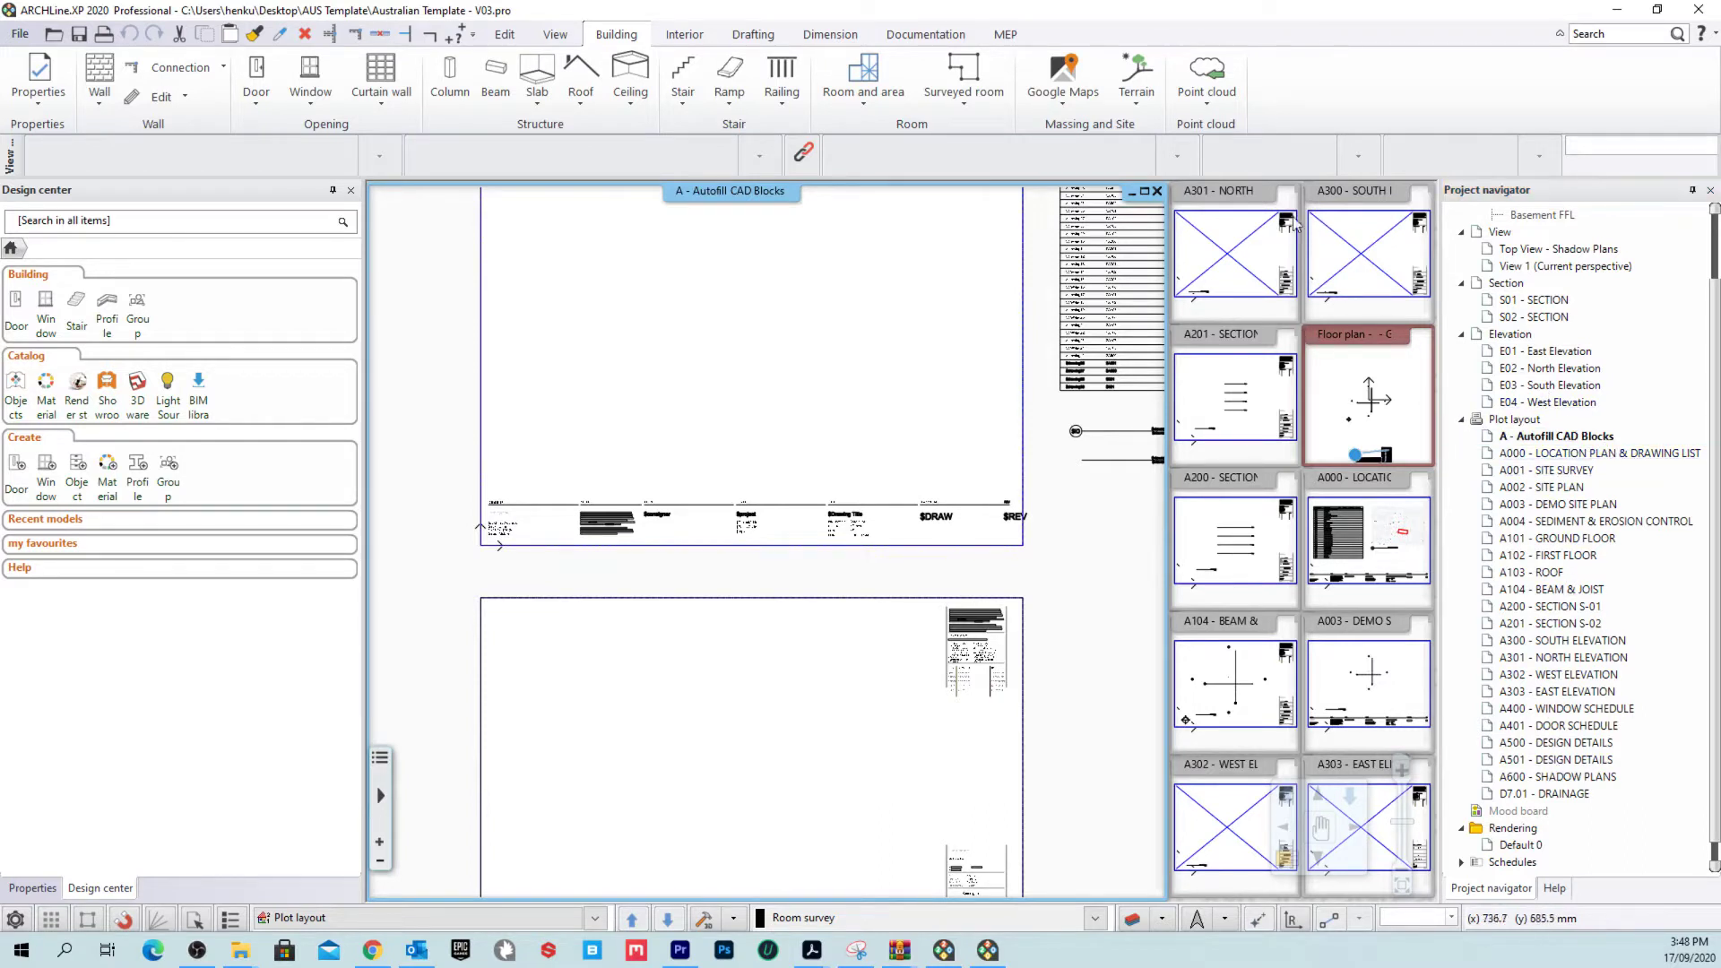
{"action": "left_click", "coordinate": [1341, 491]}
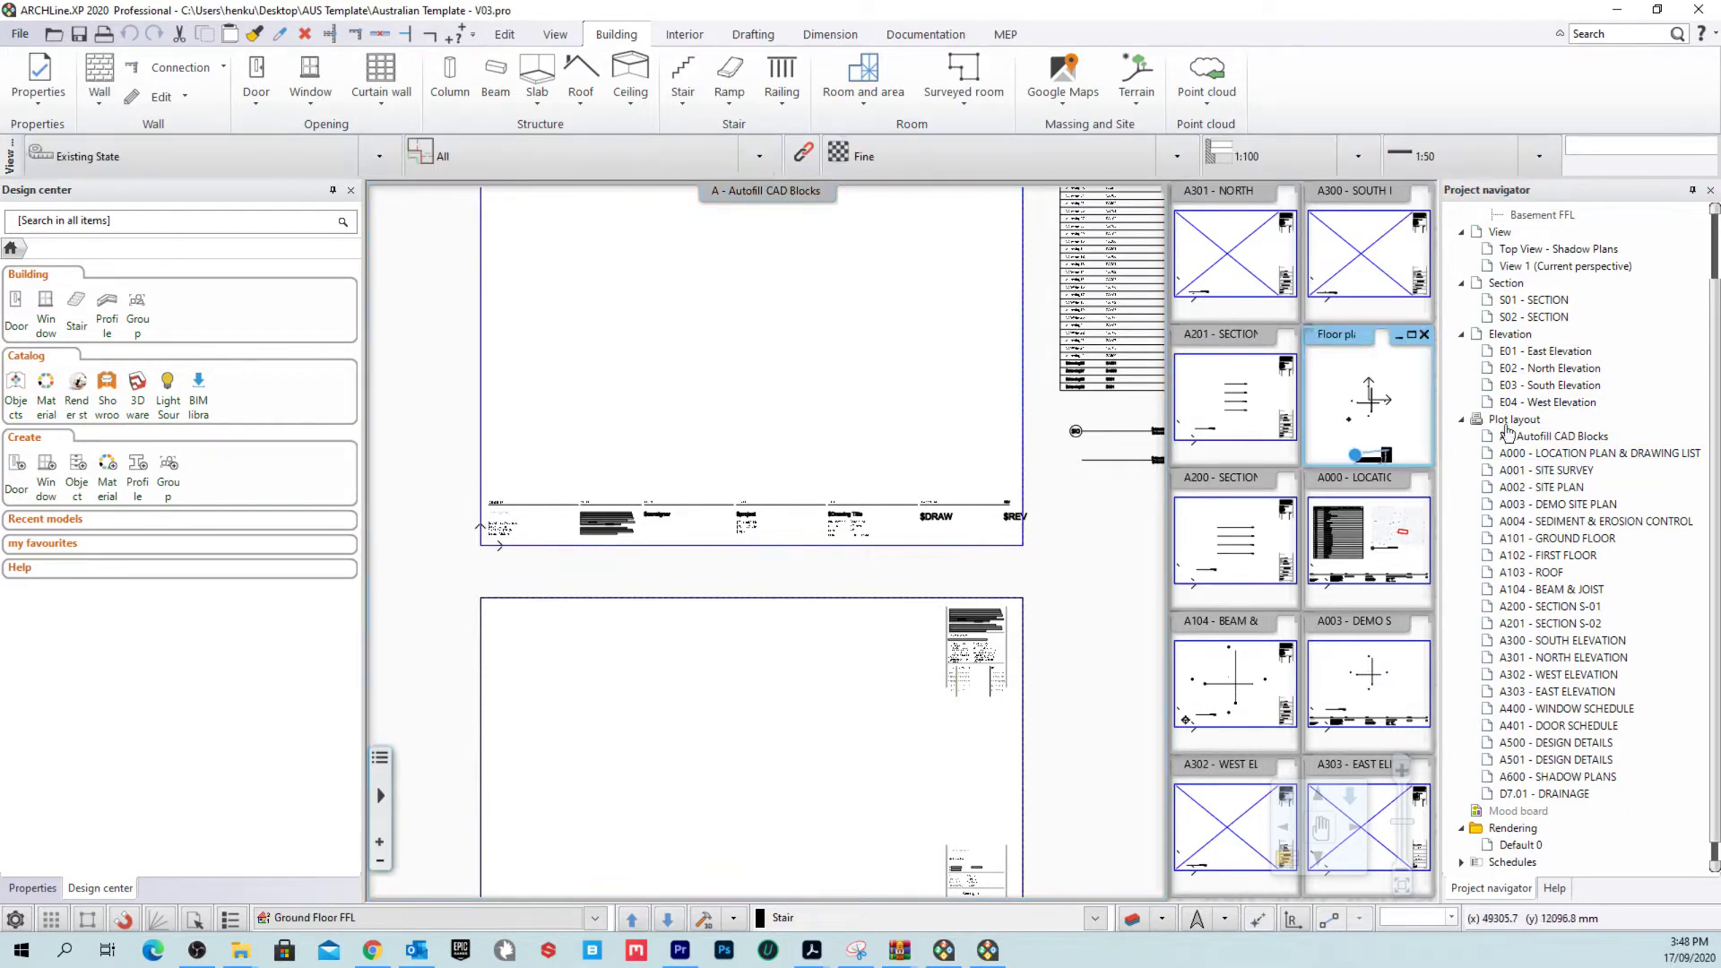
{"action": "right_click", "coordinate": [1341, 491]}
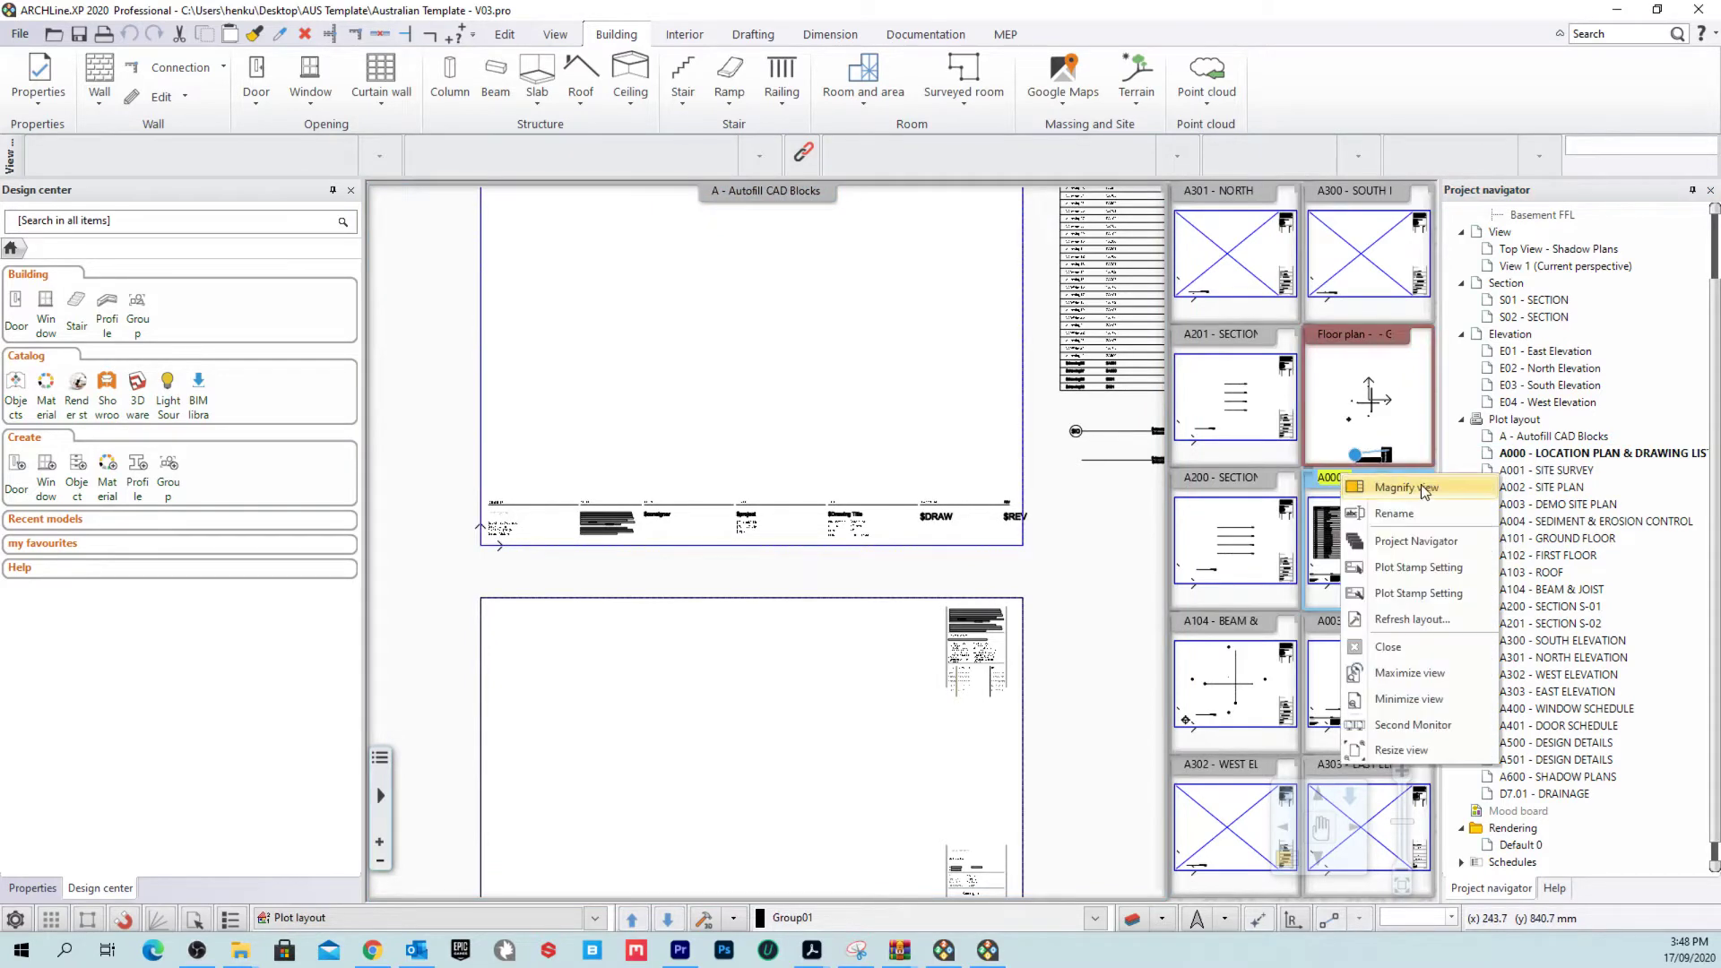
{"action": "left_click", "coordinate": [1353, 489]}
Step: Zoom into the A000 title block and select it to check the autofilled drawing and project fields
{"action": "scroll", "coordinate": [687, 445], "scroll_direction": "up", "scroll_amount": 3}
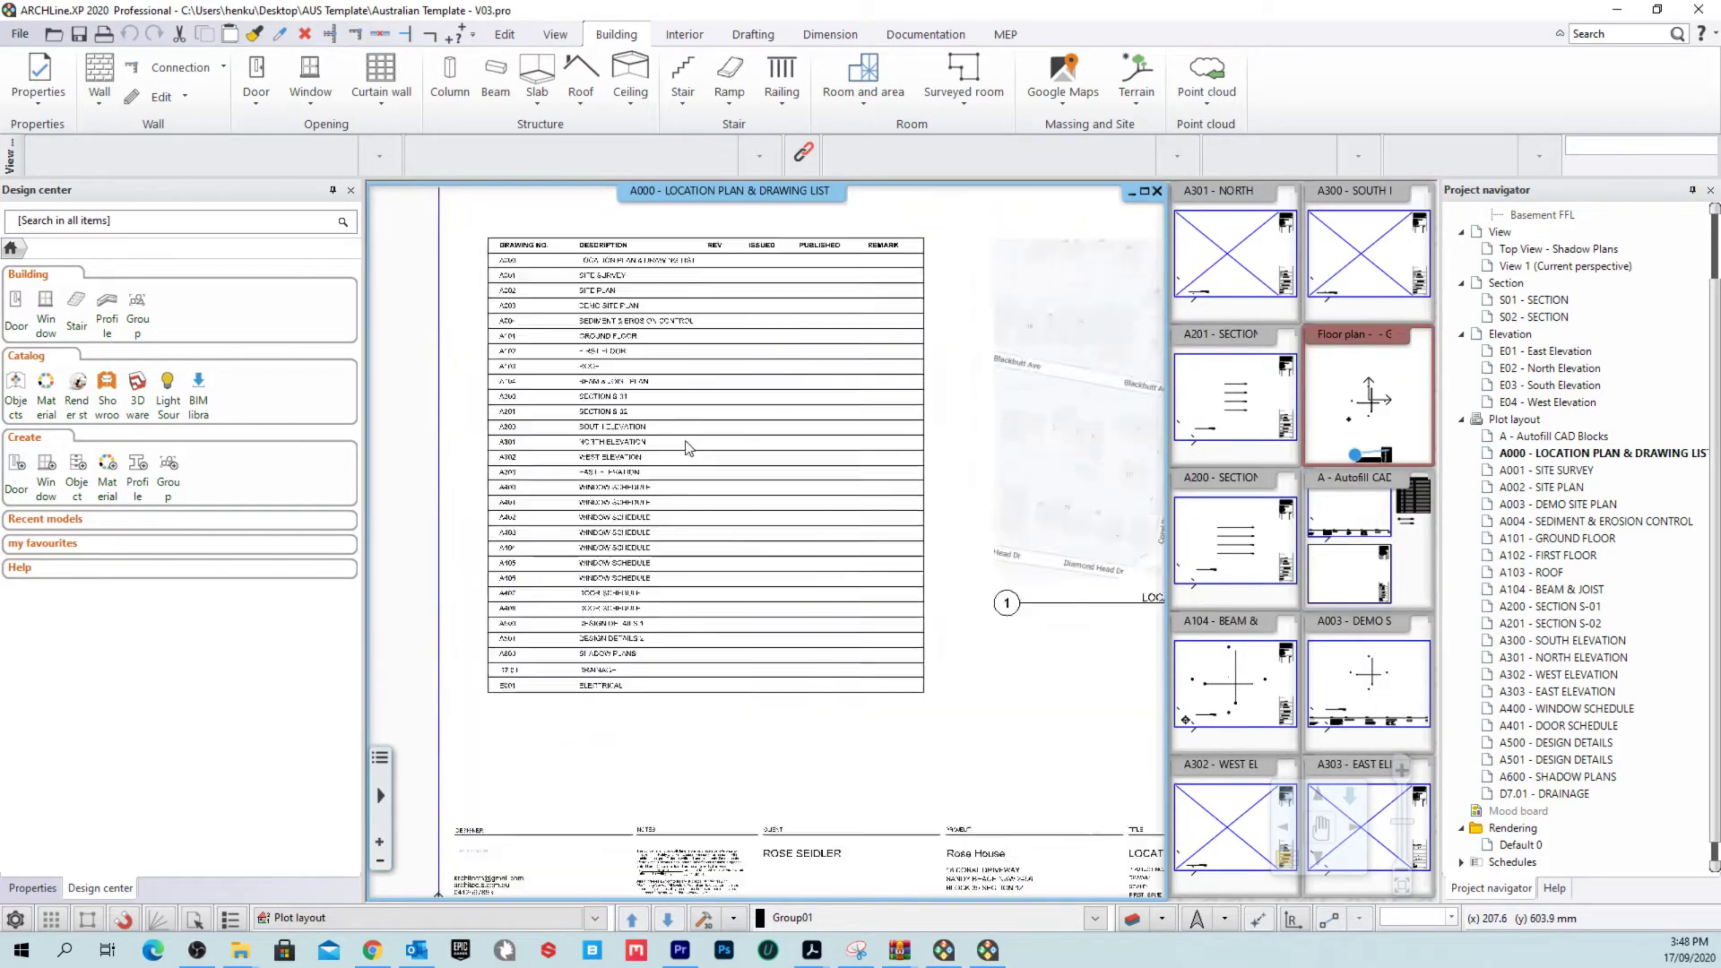
{"action": "scroll", "coordinate": [717, 449], "scroll_direction": "down", "scroll_amount": 3}
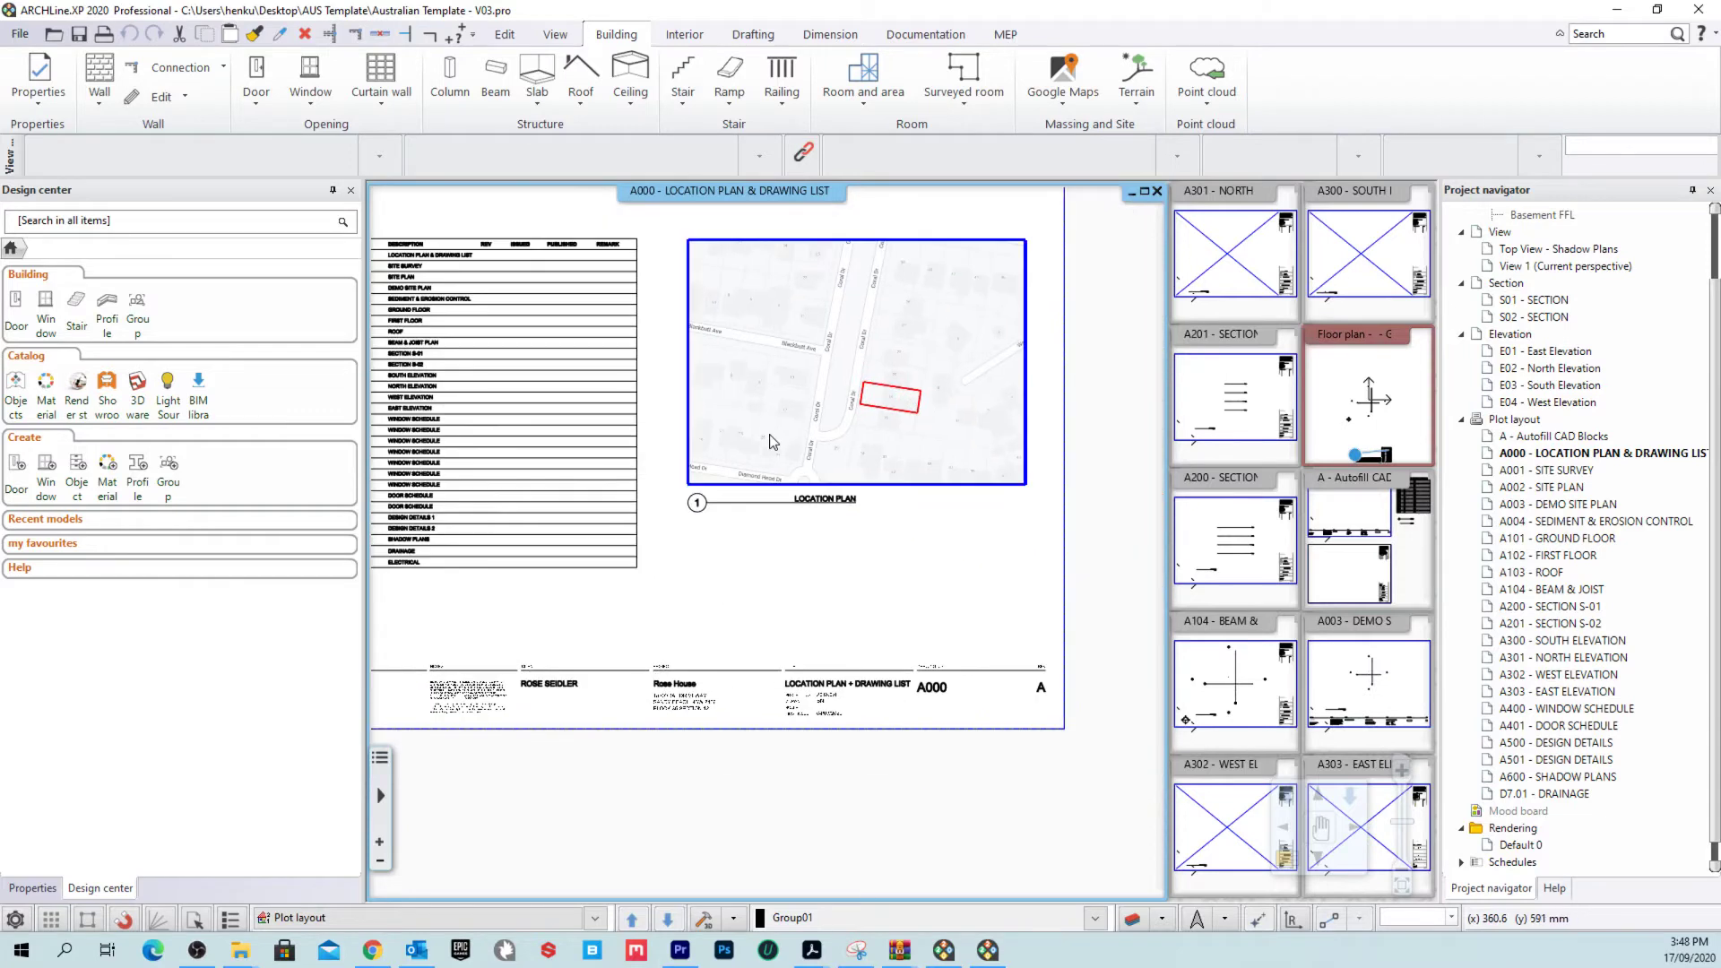
{"action": "scroll", "coordinate": [740, 679], "scroll_direction": "up", "scroll_amount": 3}
{"action": "scroll", "coordinate": [789, 663], "scroll_direction": "down", "scroll_amount": 2}
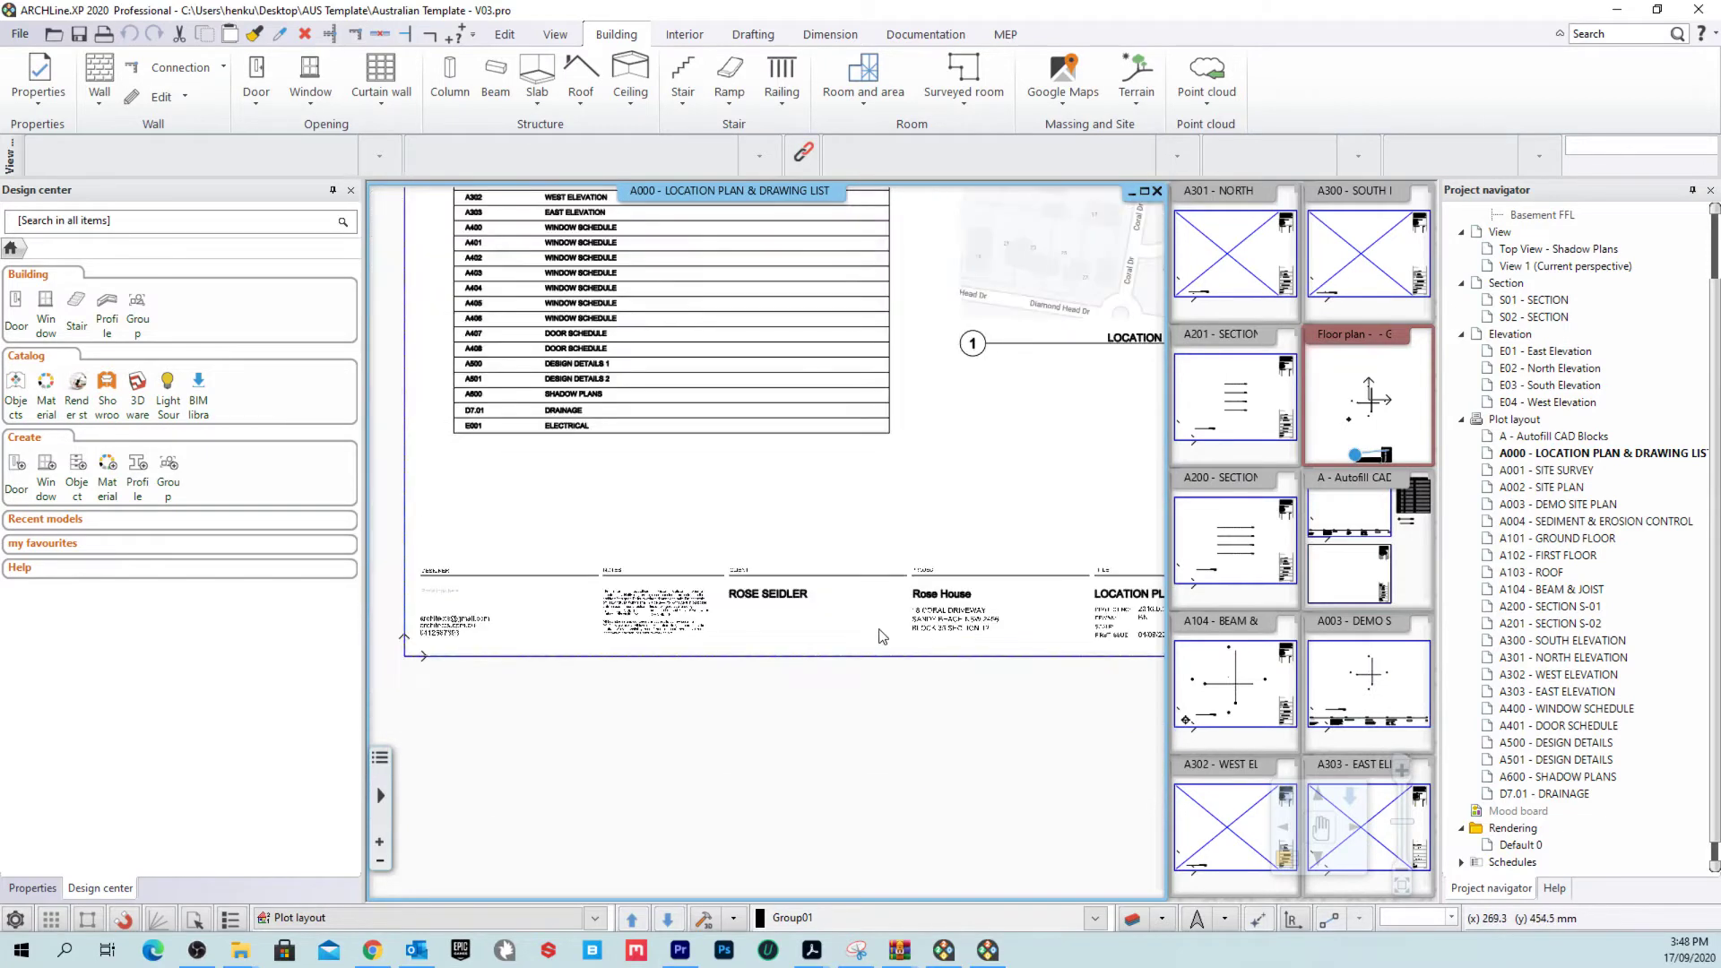
{"action": "left_click", "coordinate": [729, 603]}
{"action": "scroll", "coordinate": [762, 591], "scroll_direction": "up", "scroll_amount": 2}
{"action": "key", "text": "Escape"}
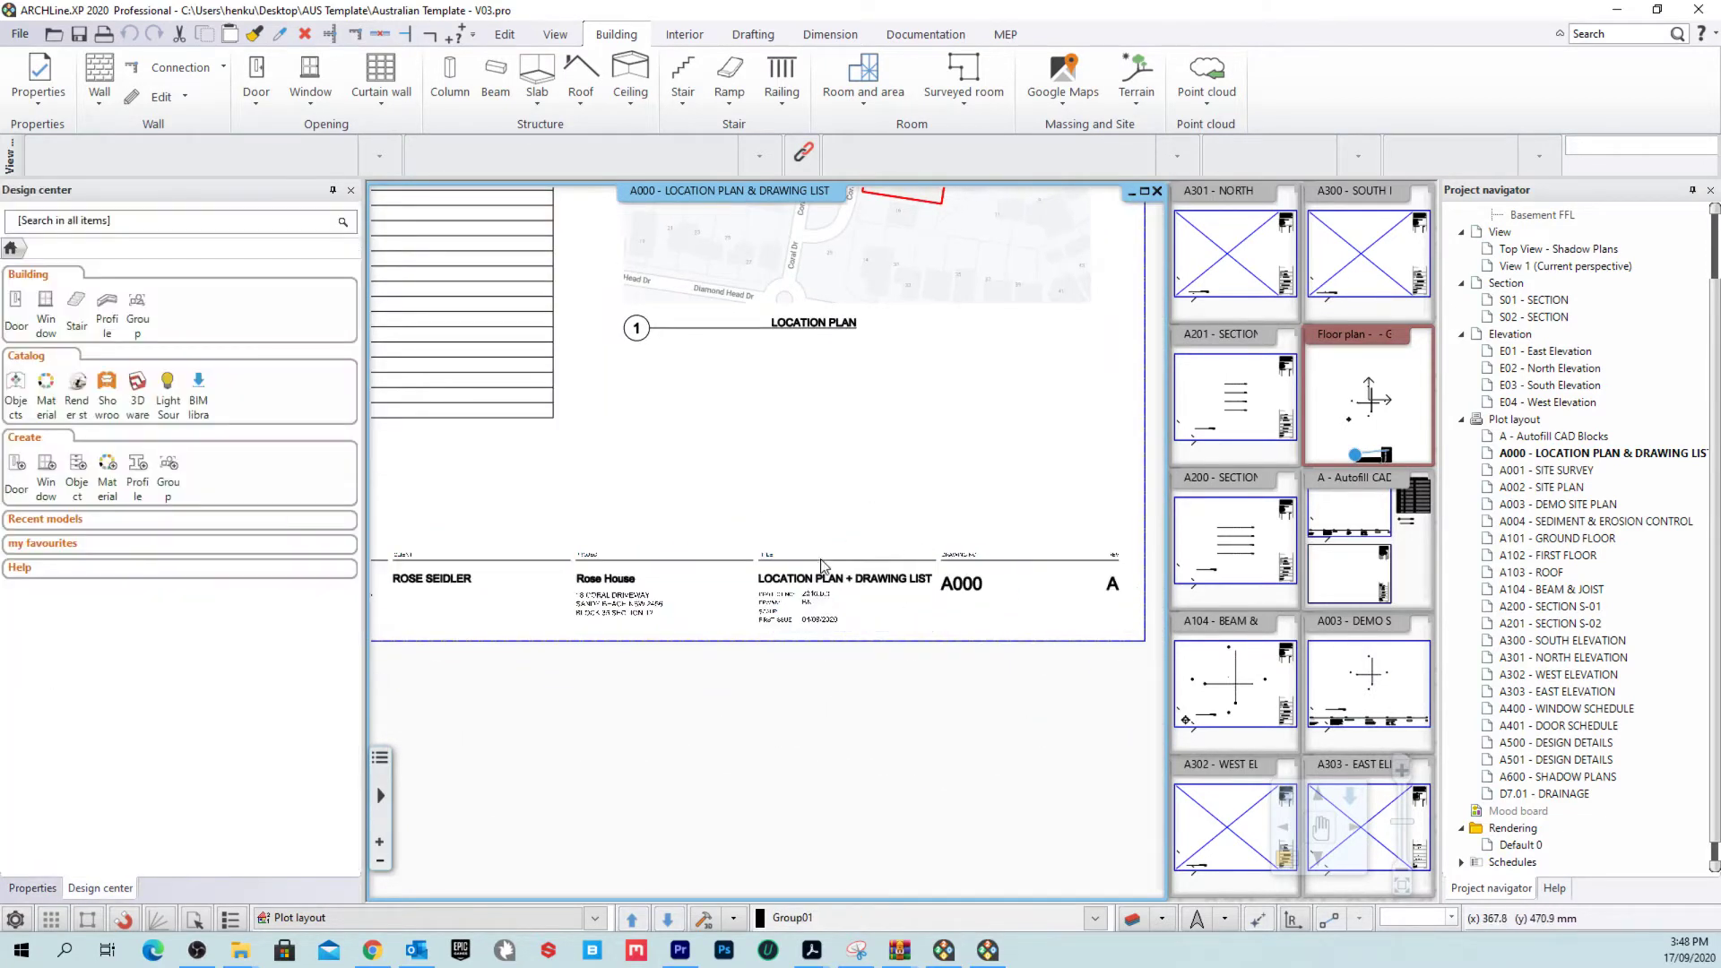
{"action": "scroll", "coordinate": [860, 582], "scroll_direction": "up", "scroll_amount": 2}
{"action": "left_click", "coordinate": [885, 571]}
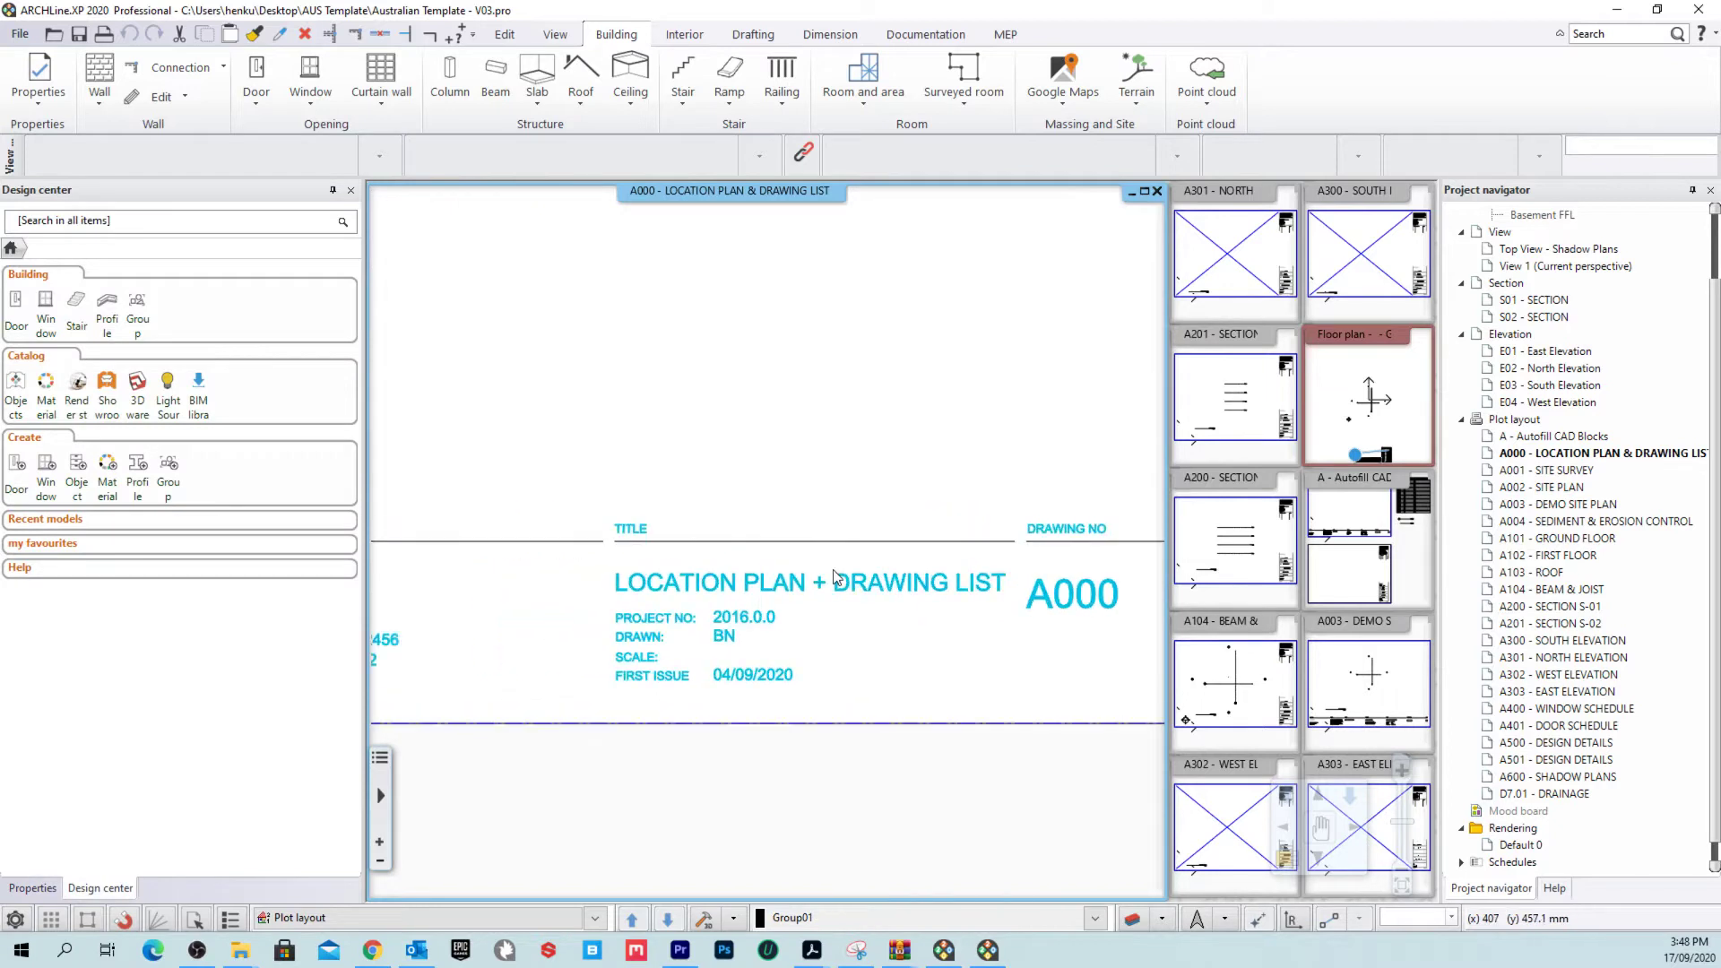
{"action": "scroll", "coordinate": [833, 578], "scroll_direction": "down", "scroll_amount": 1}
{"action": "scroll", "coordinate": [833, 578], "scroll_direction": "down", "scroll_amount": 1}
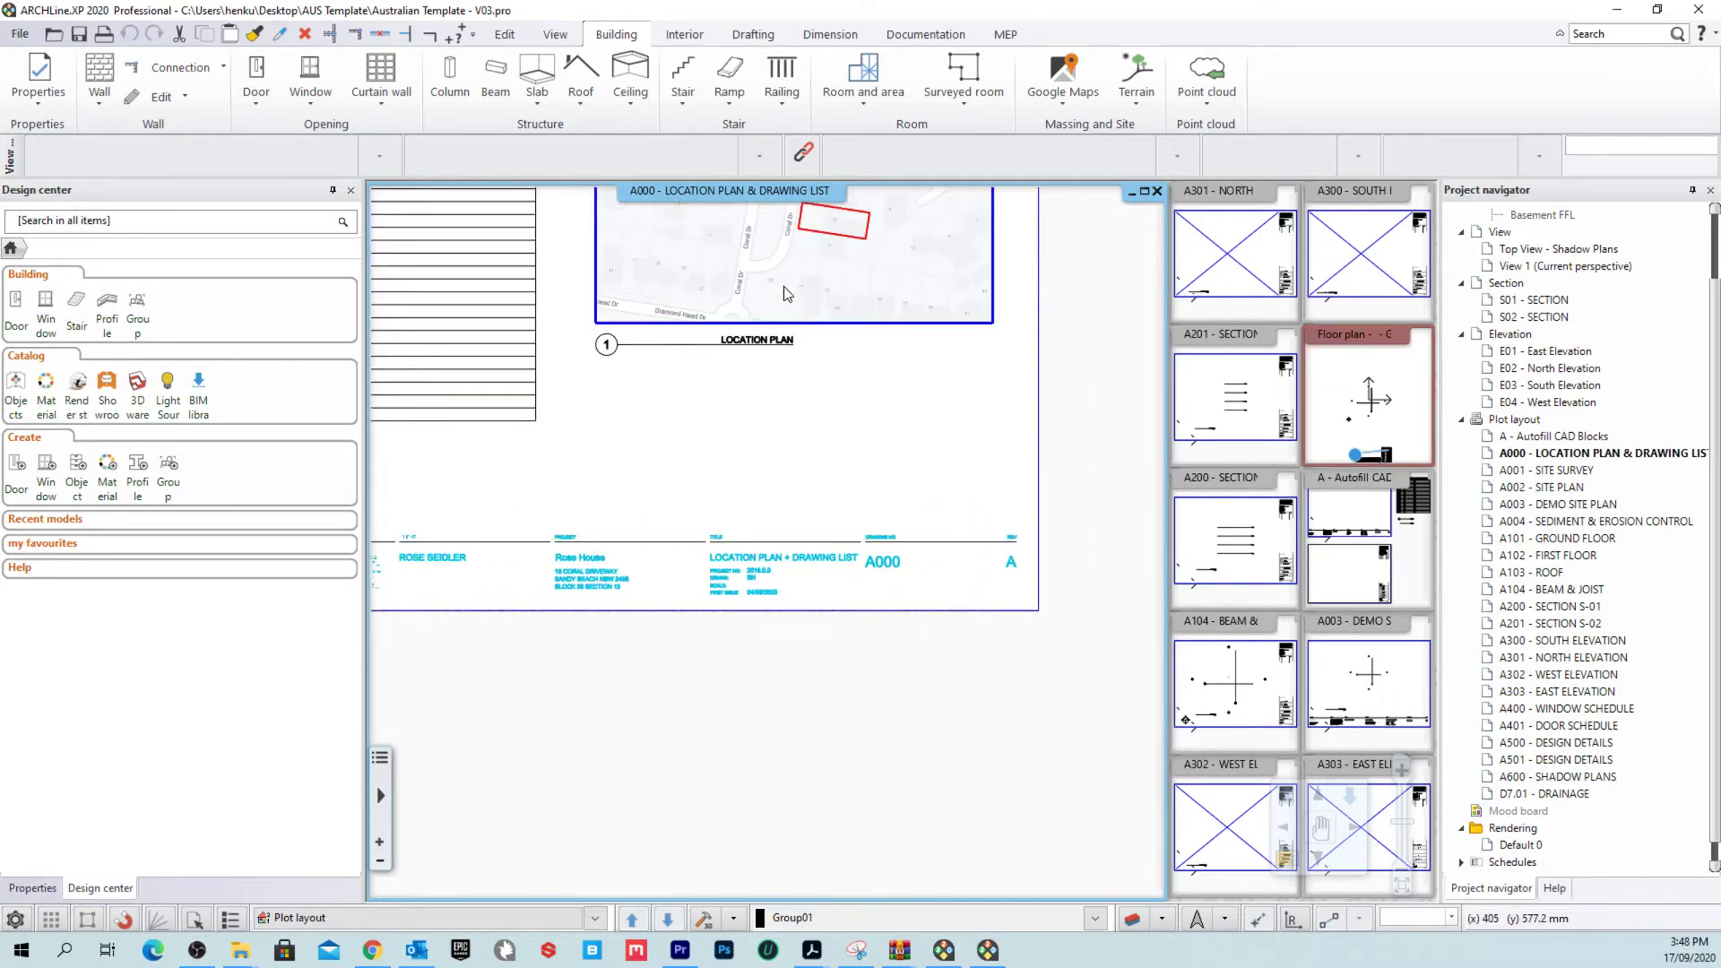
{"action": "scroll", "coordinate": [851, 481], "scroll_direction": "up", "scroll_amount": 3}
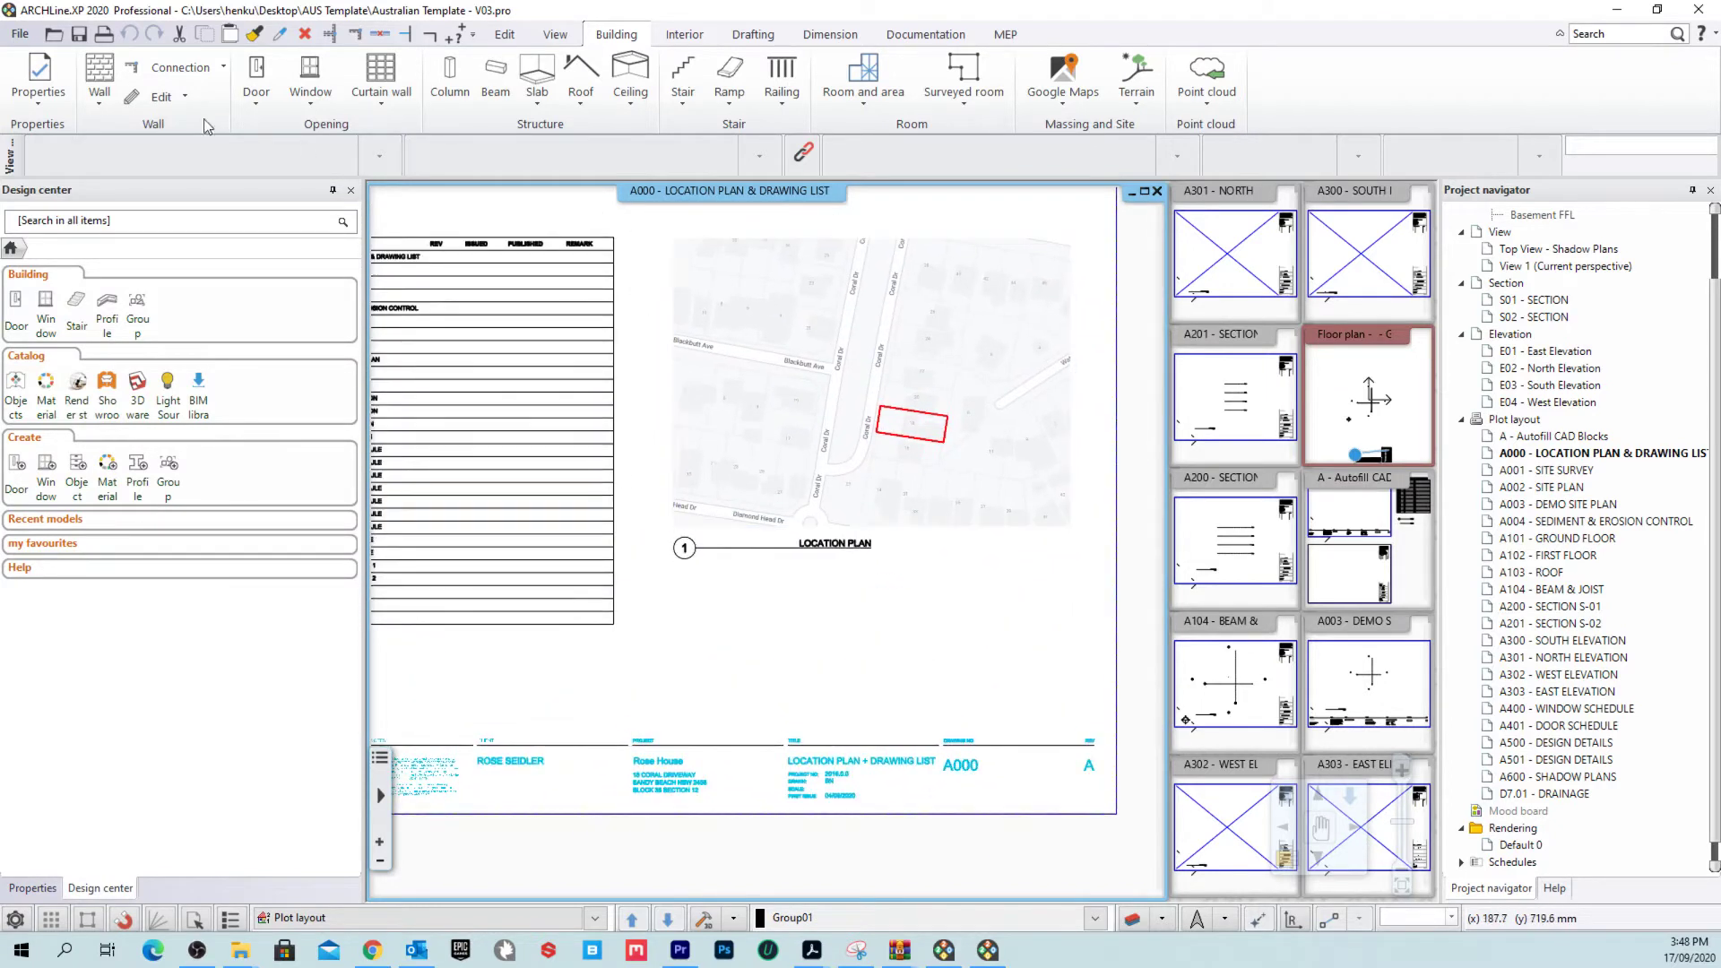
{"action": "left_click", "coordinate": [20, 34]}
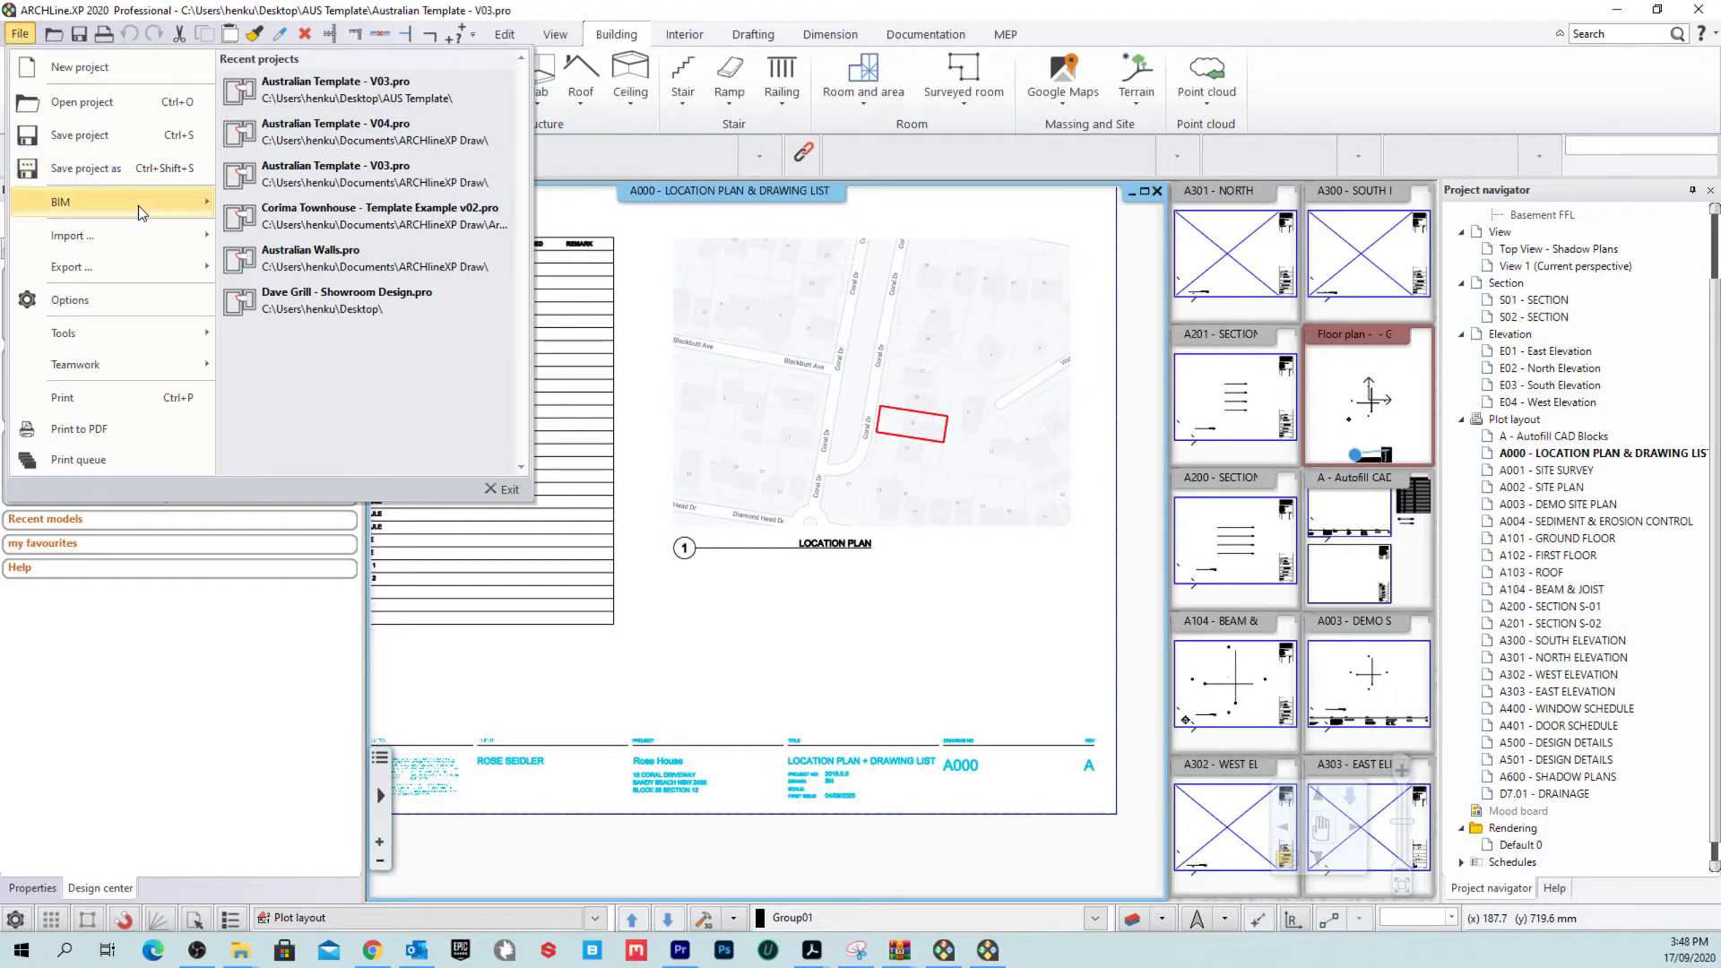
Step: Open Project properties and reposition and widen its window
{"action": "mouse_move", "coordinate": [138, 206]}
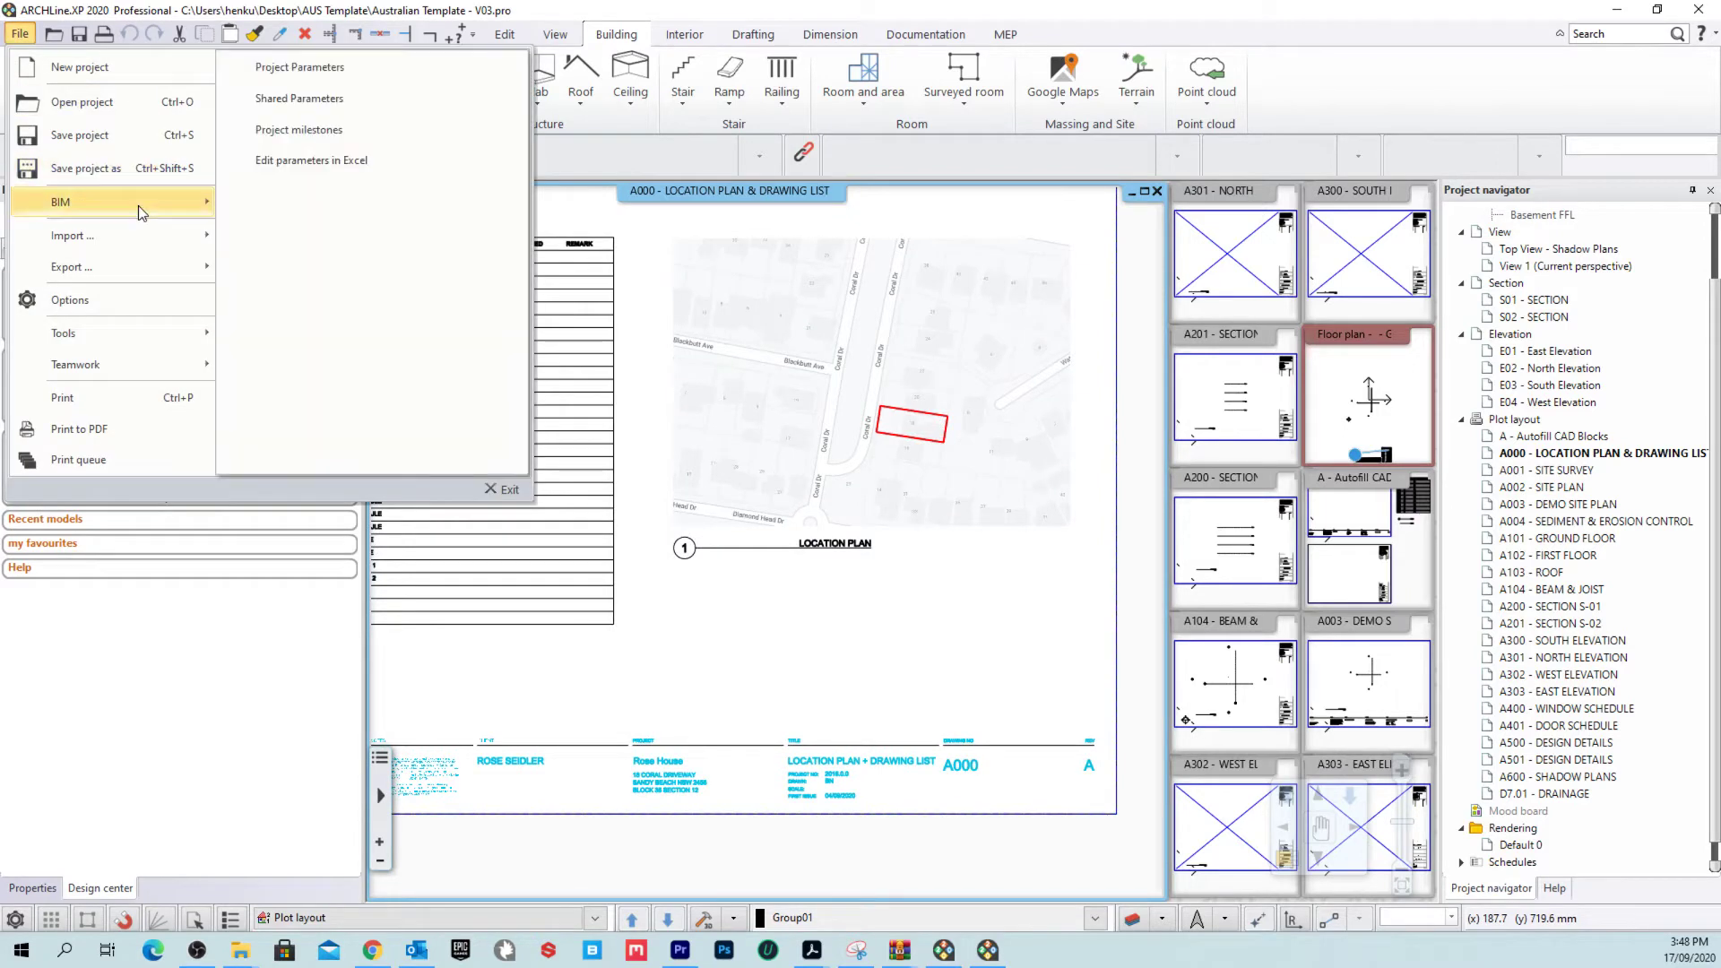
{"action": "left_click", "coordinate": [319, 80]}
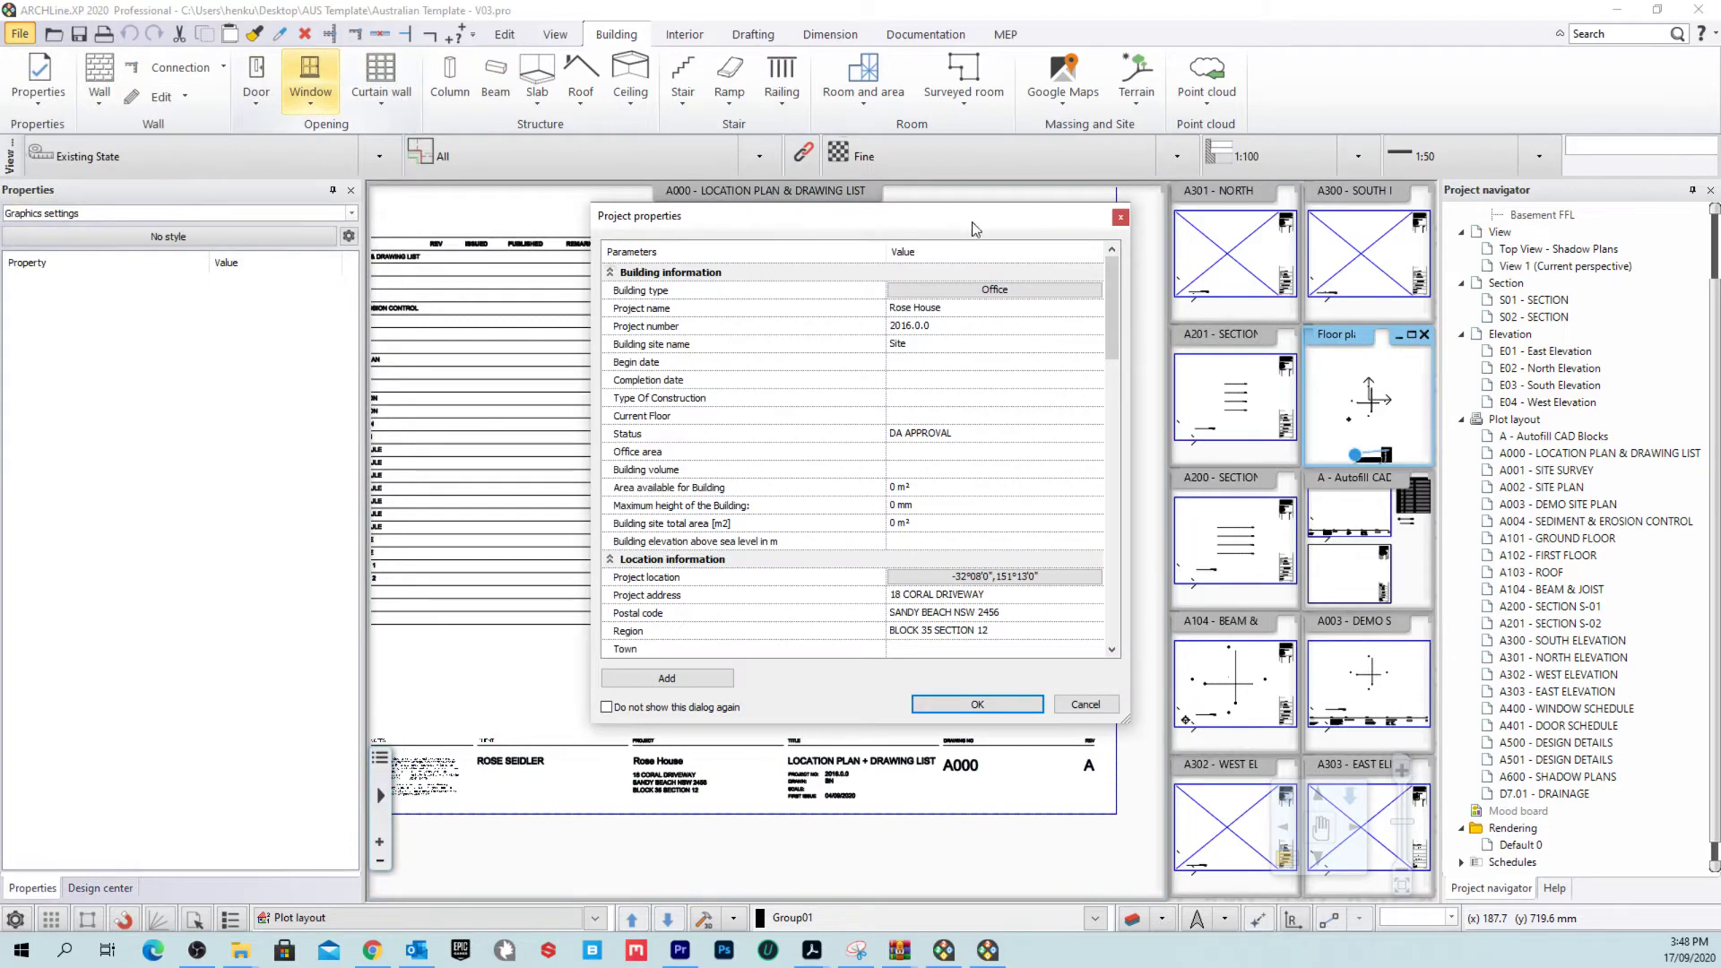
{"action": "left_click_drag", "start_coordinate": [975, 229], "coordinate": [742, 129]}
{"action": "left_click_drag", "start_coordinate": [897, 623], "coordinate": [1151, 690]}
{"action": "left_click_drag", "start_coordinate": [1156, 622], "coordinate": [1214, 766]}
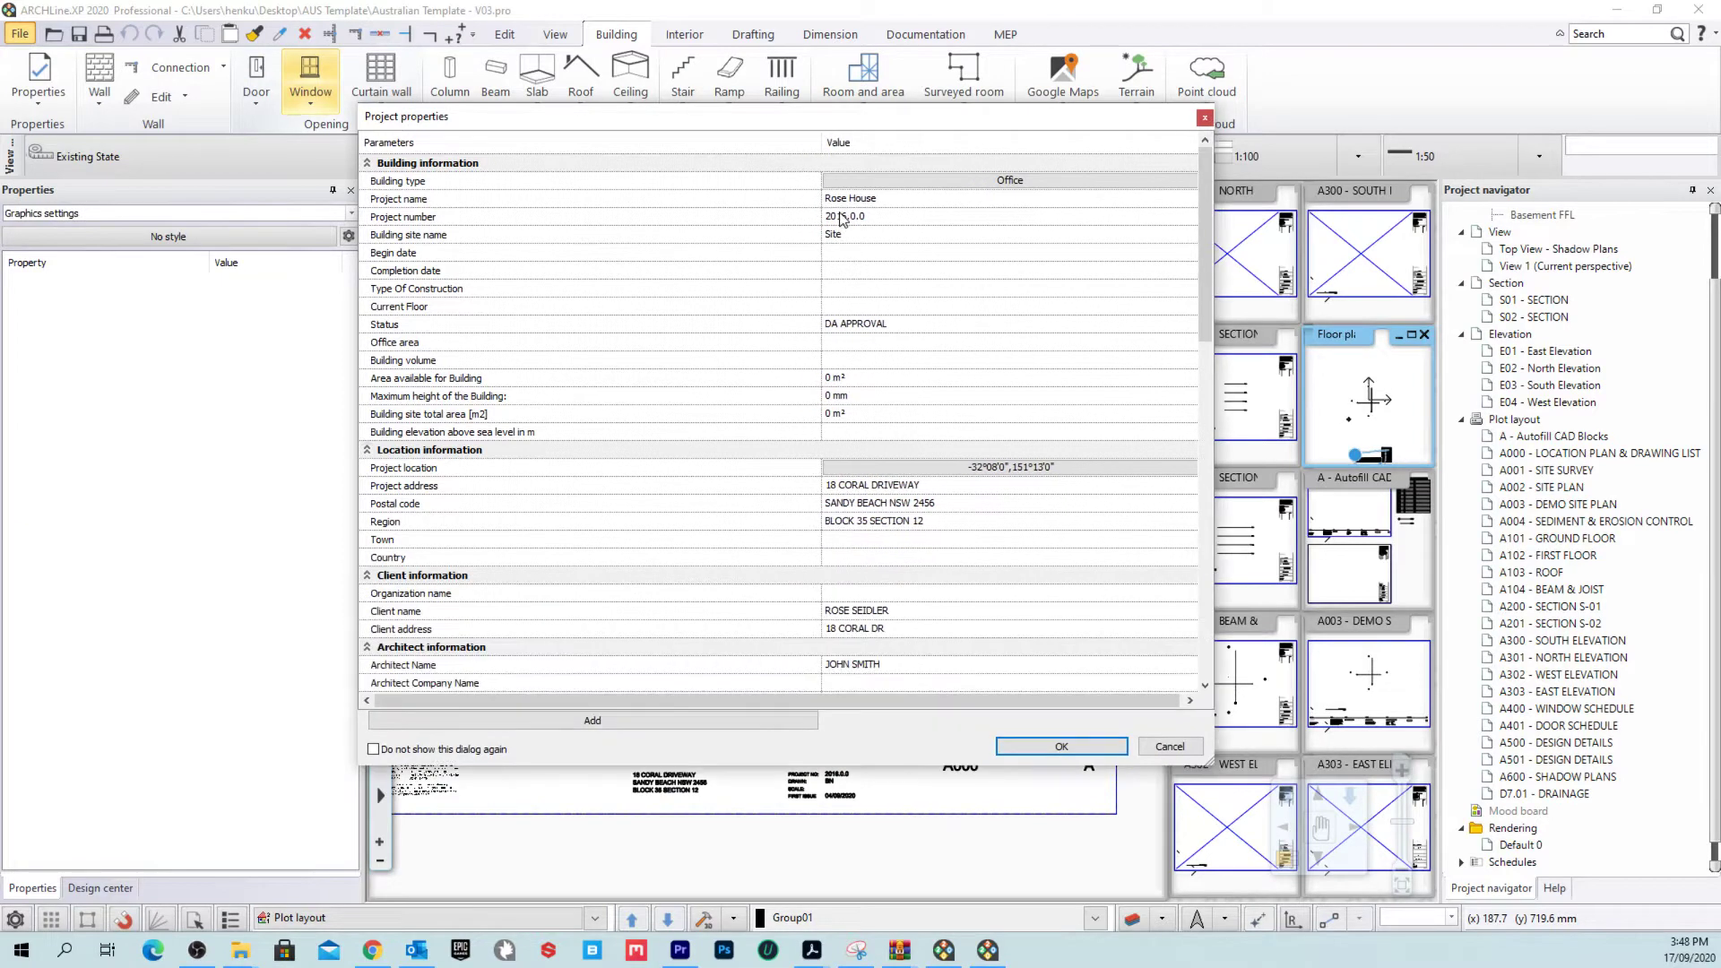
Step: Check project name, number, building site, status, address, postal code and region values
{"action": "left_click", "coordinate": [898, 198]}
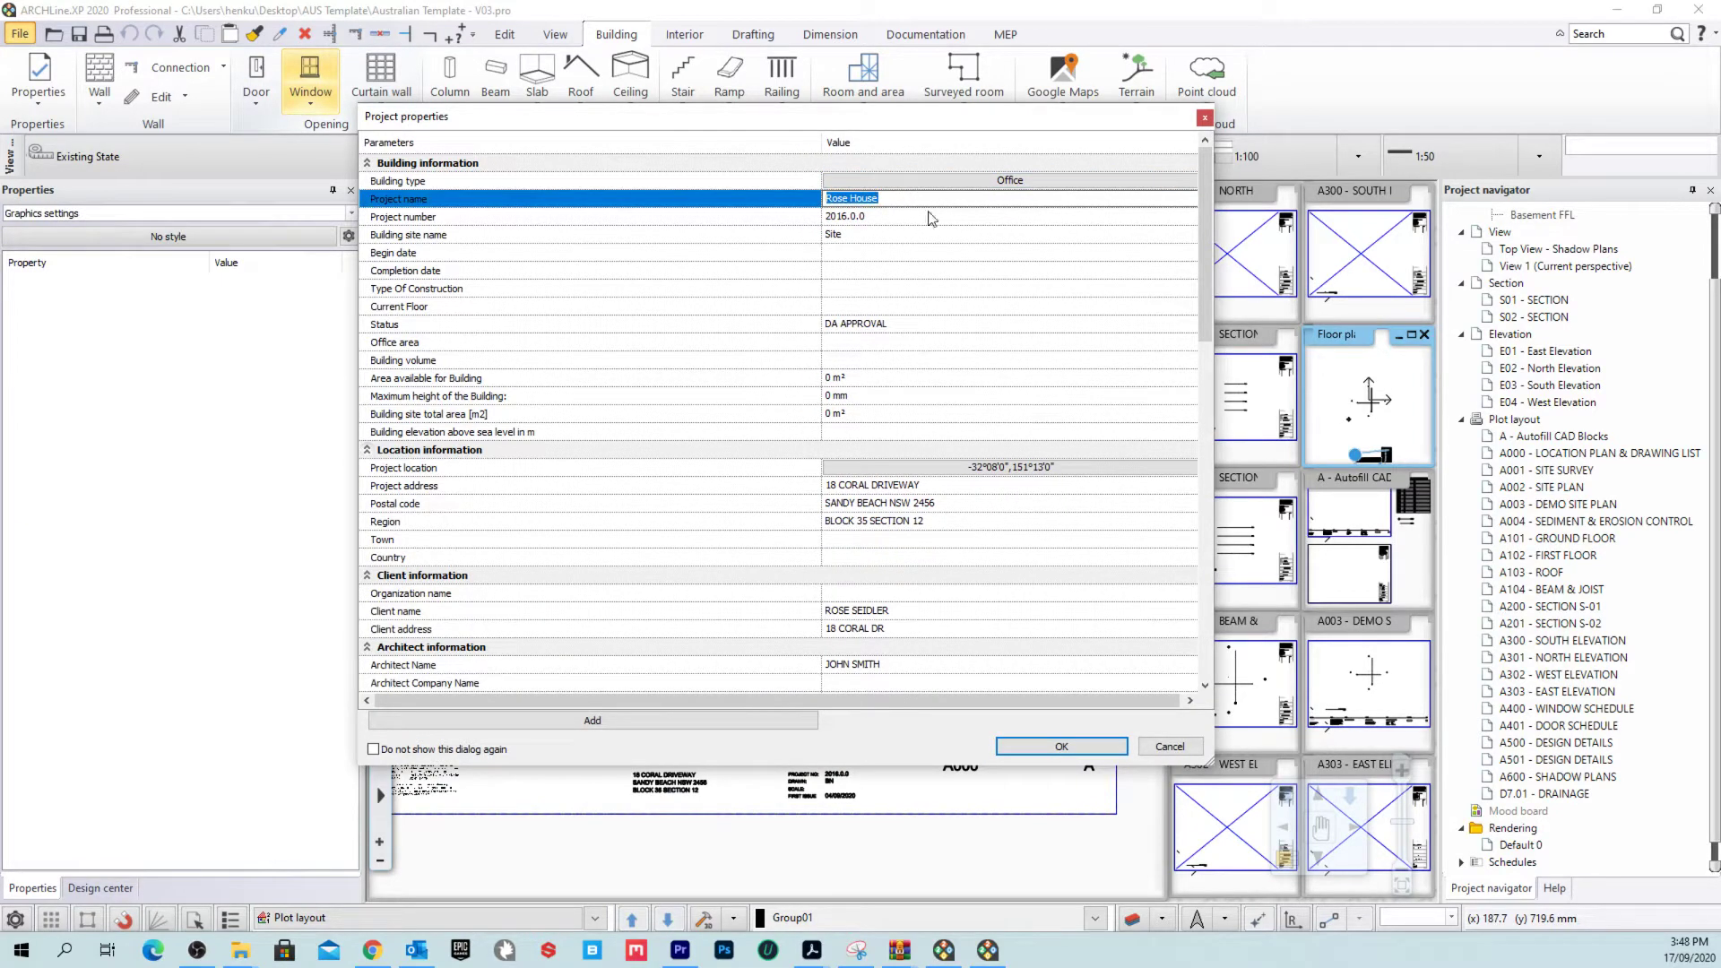
{"action": "left_click", "coordinate": [931, 222]}
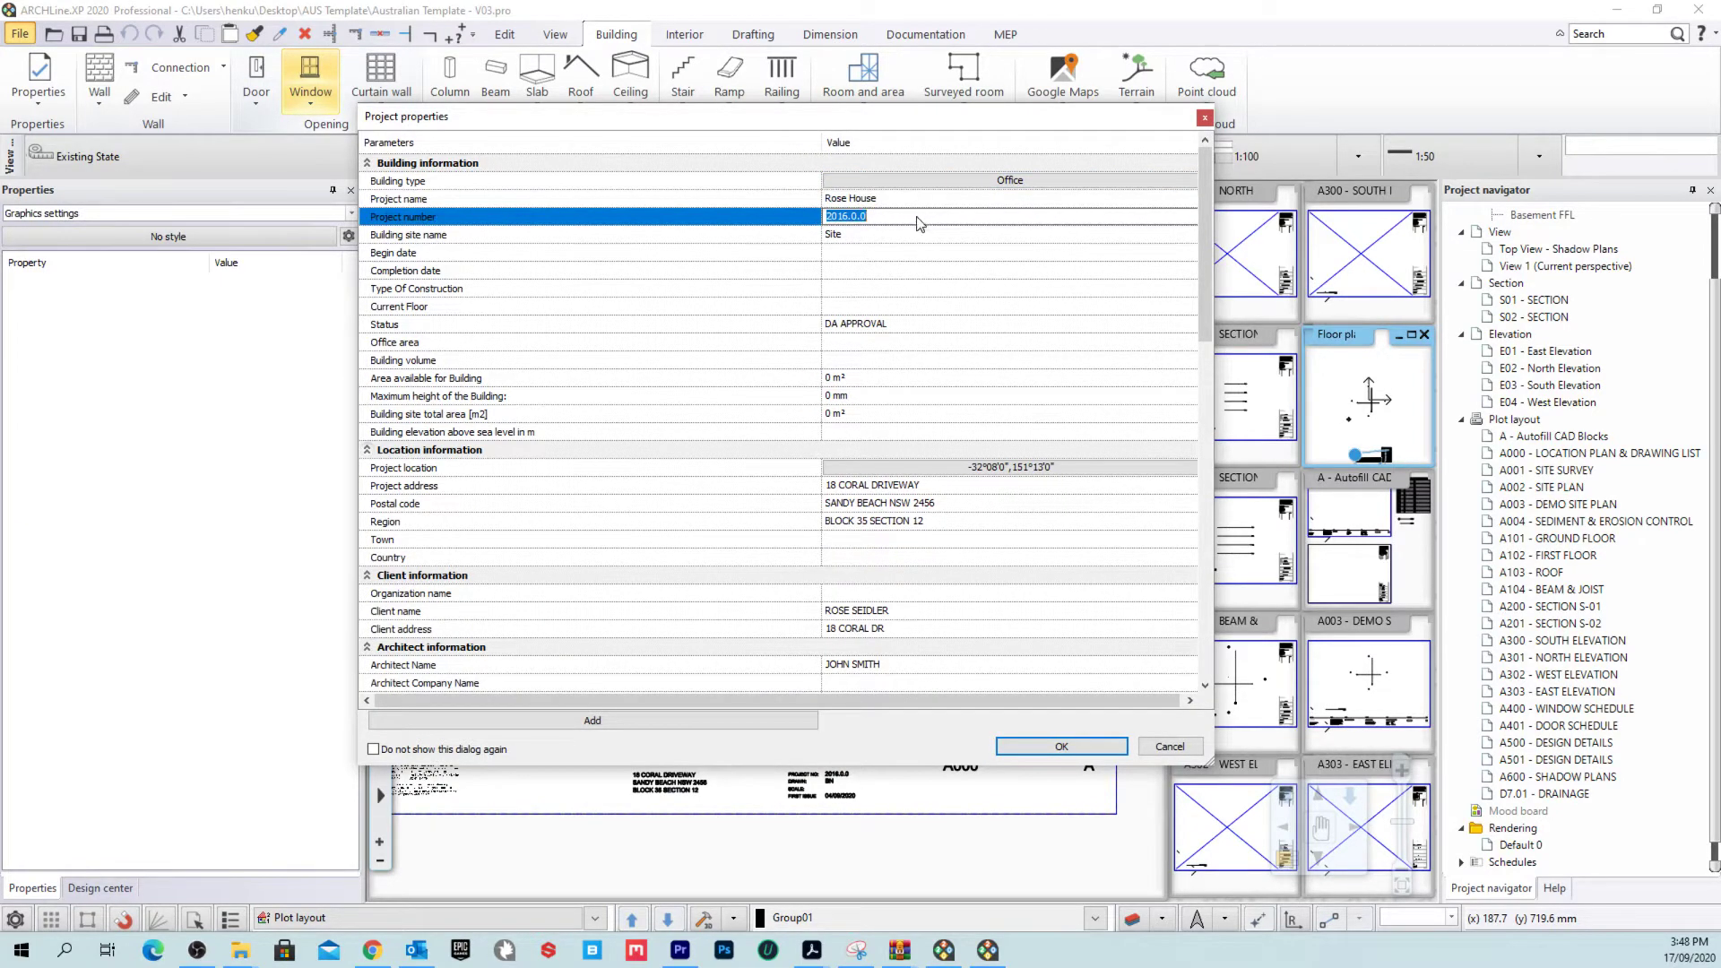
{"action": "left_click", "coordinate": [910, 234]}
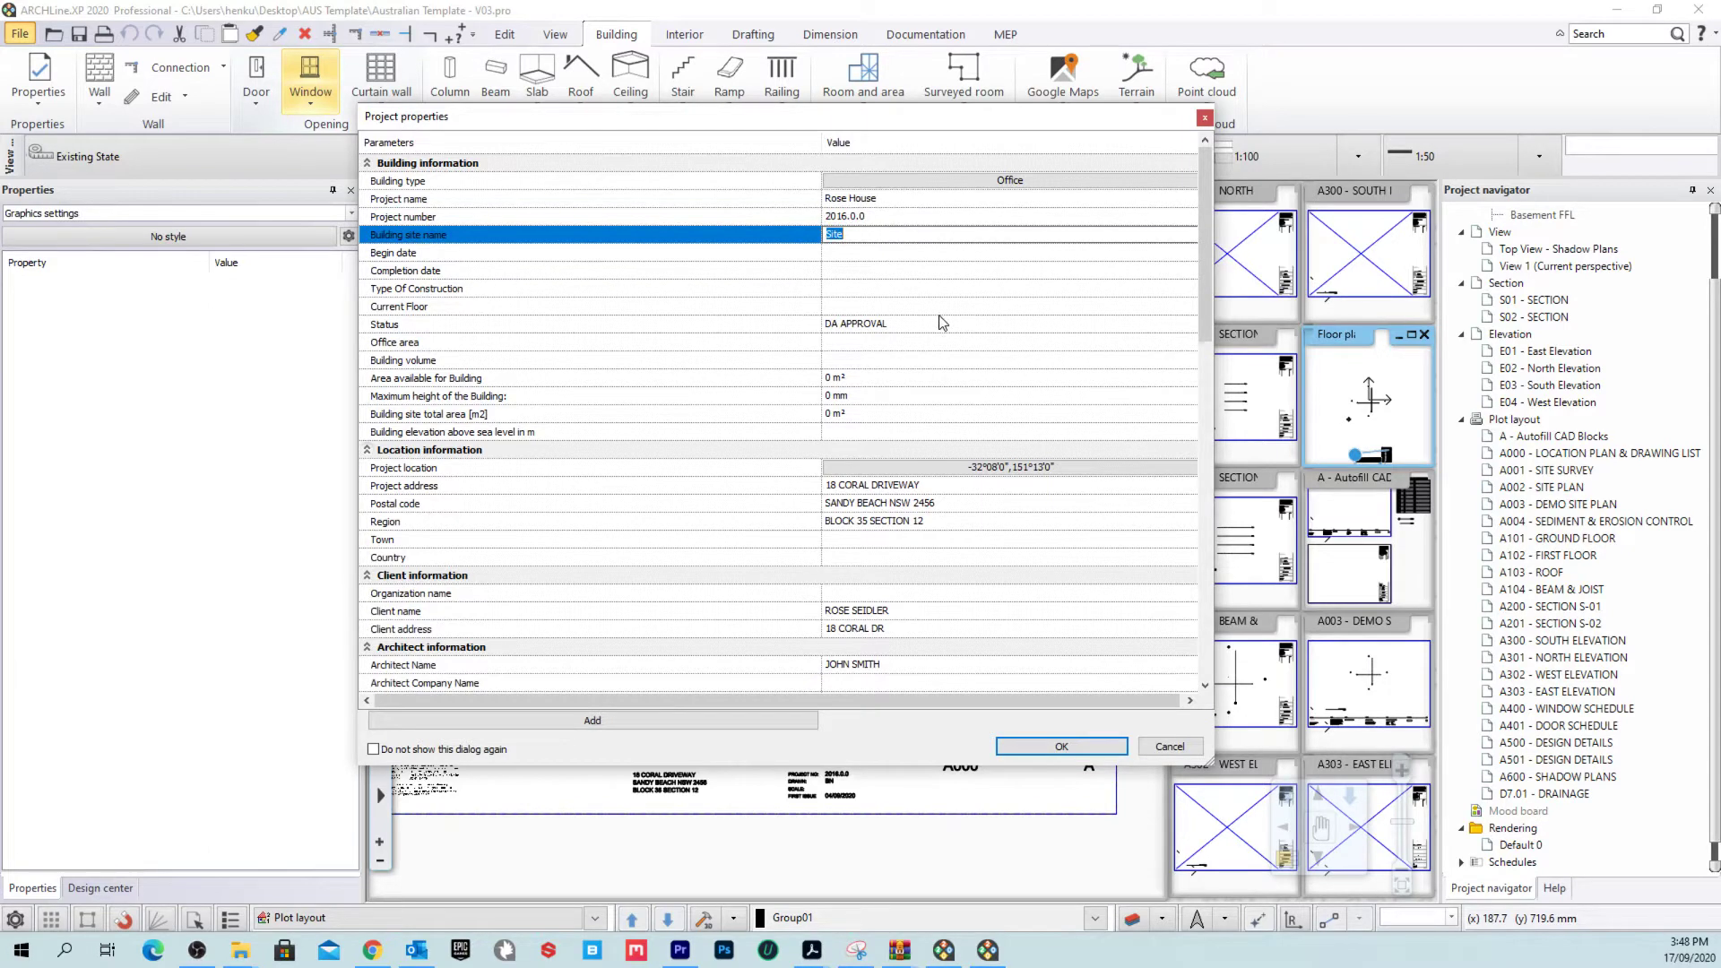
{"action": "scroll", "coordinate": [941, 322], "scroll_direction": "down", "scroll_amount": 1}
{"action": "left_click", "coordinate": [933, 269]}
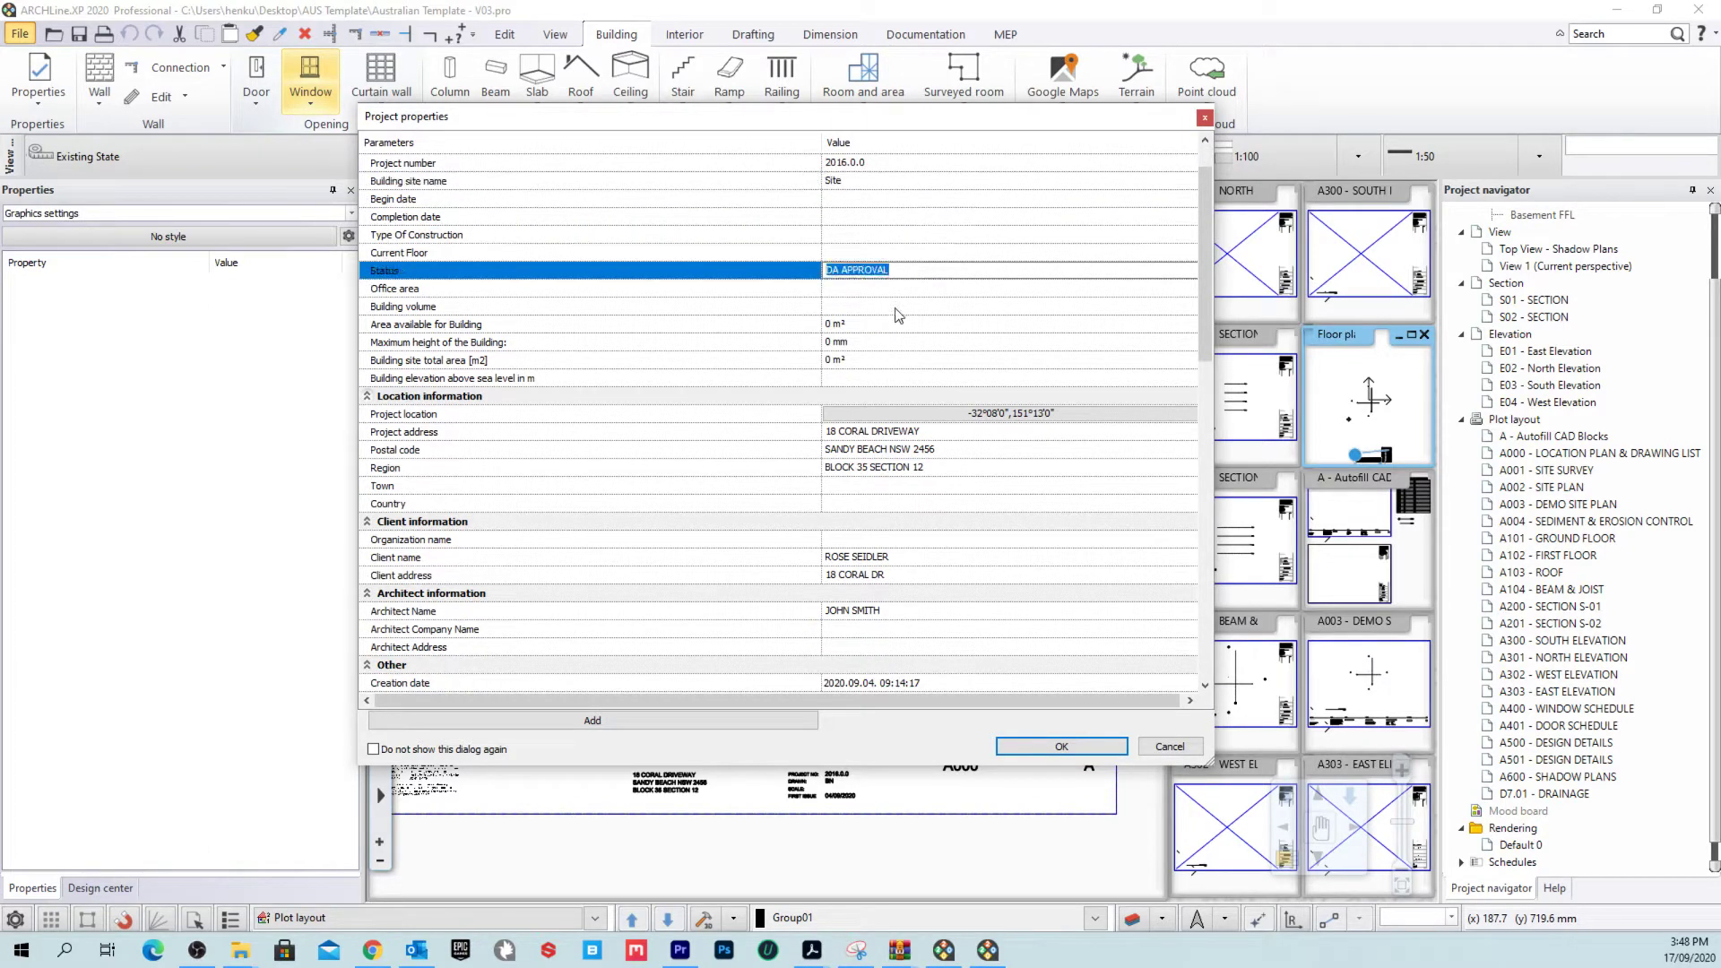
{"action": "scroll", "coordinate": [898, 315], "scroll_direction": "down", "scroll_amount": 2}
{"action": "left_click", "coordinate": [965, 324]}
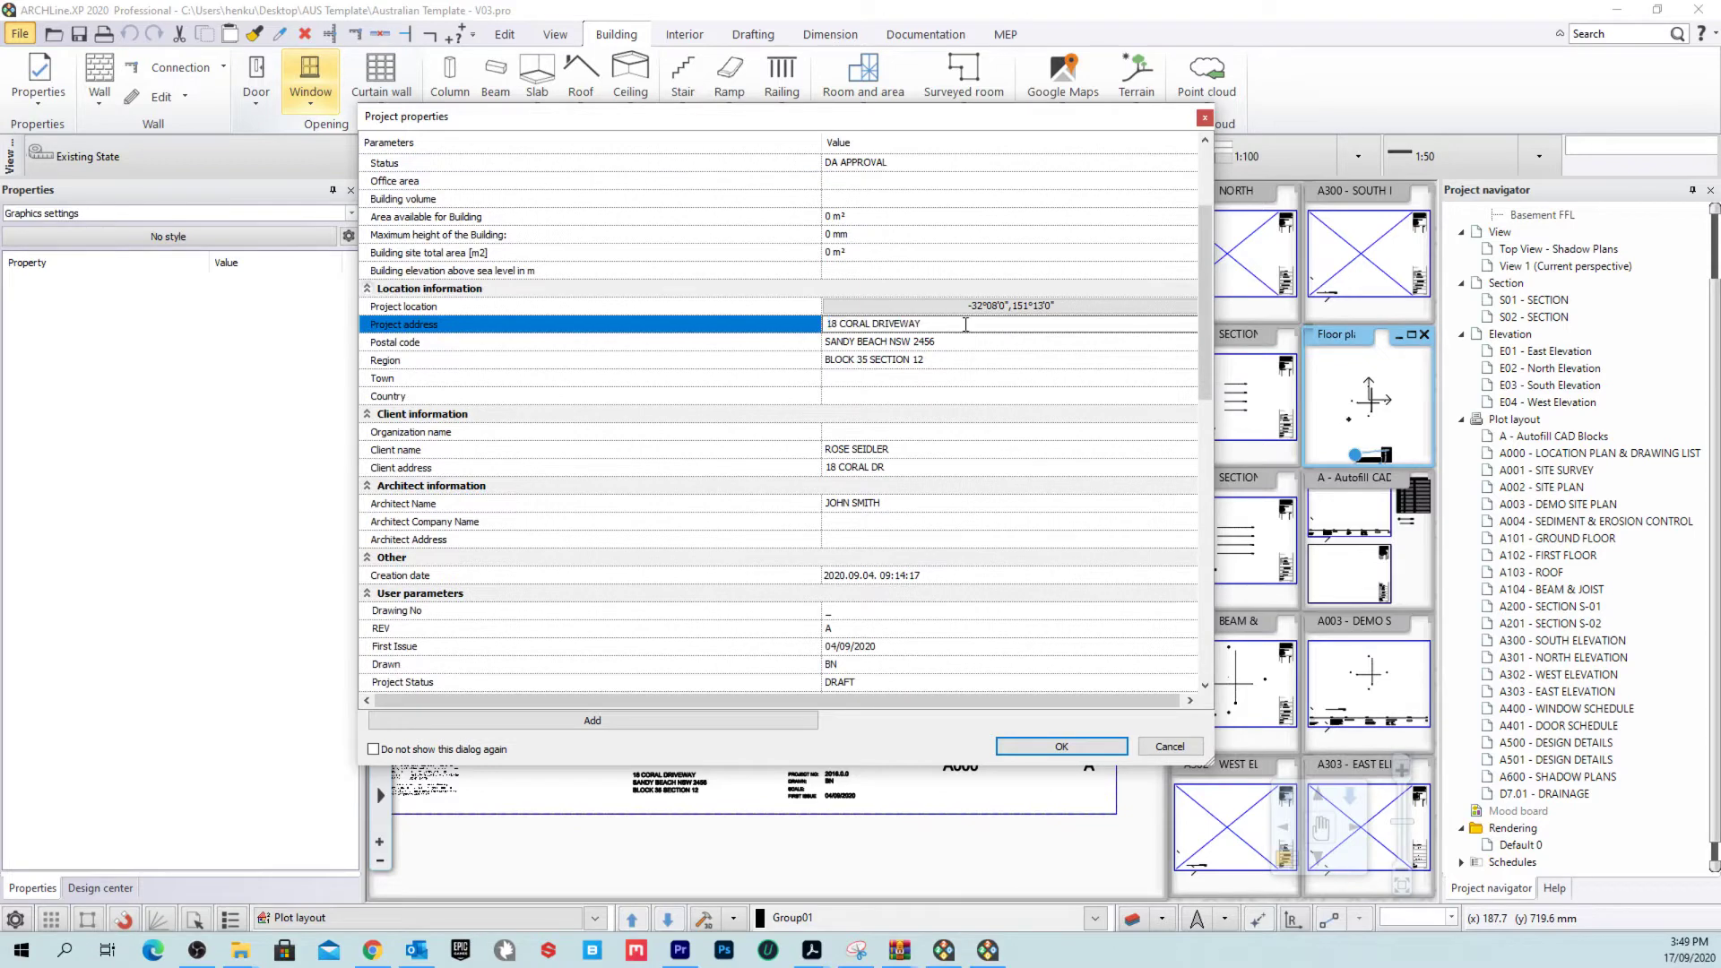
{"action": "left_click_drag", "start_coordinate": [965, 325], "coordinate": [759, 323]}
{"action": "left_click", "coordinate": [973, 344]}
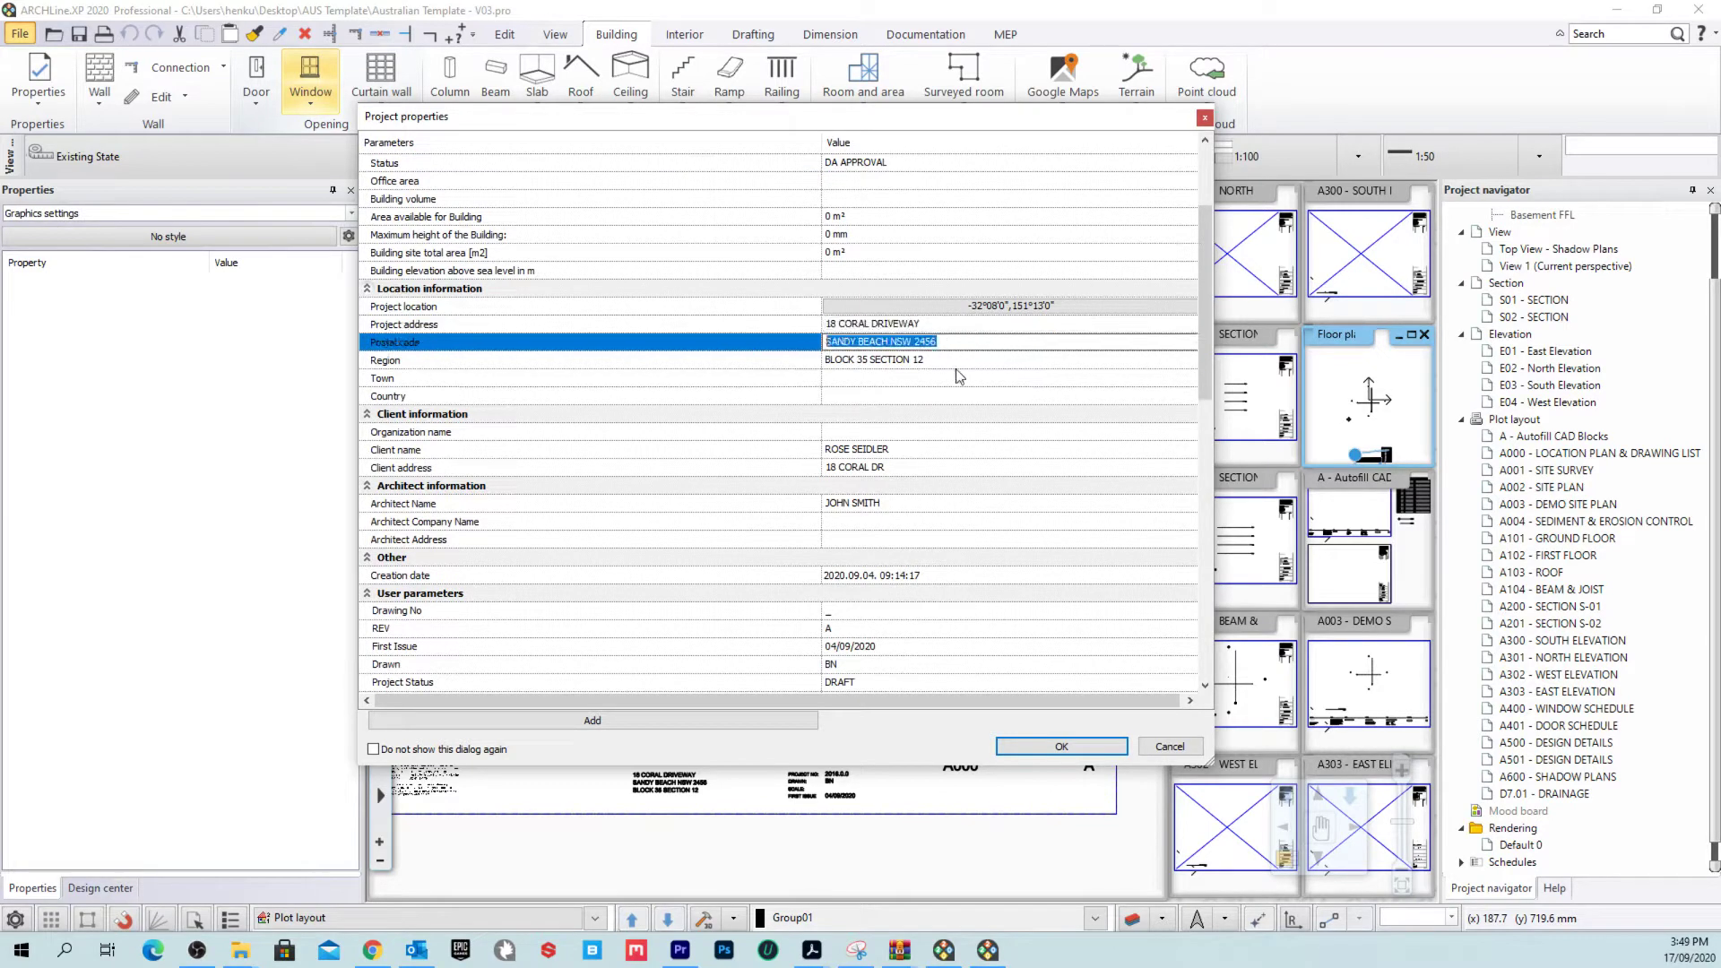
{"action": "left_click", "coordinate": [985, 358]}
Step: Check the client, architect, First Issue date and Your Phone parameter values
{"action": "scroll", "coordinate": [723, 359], "scroll_direction": "down", "scroll_amount": 2}
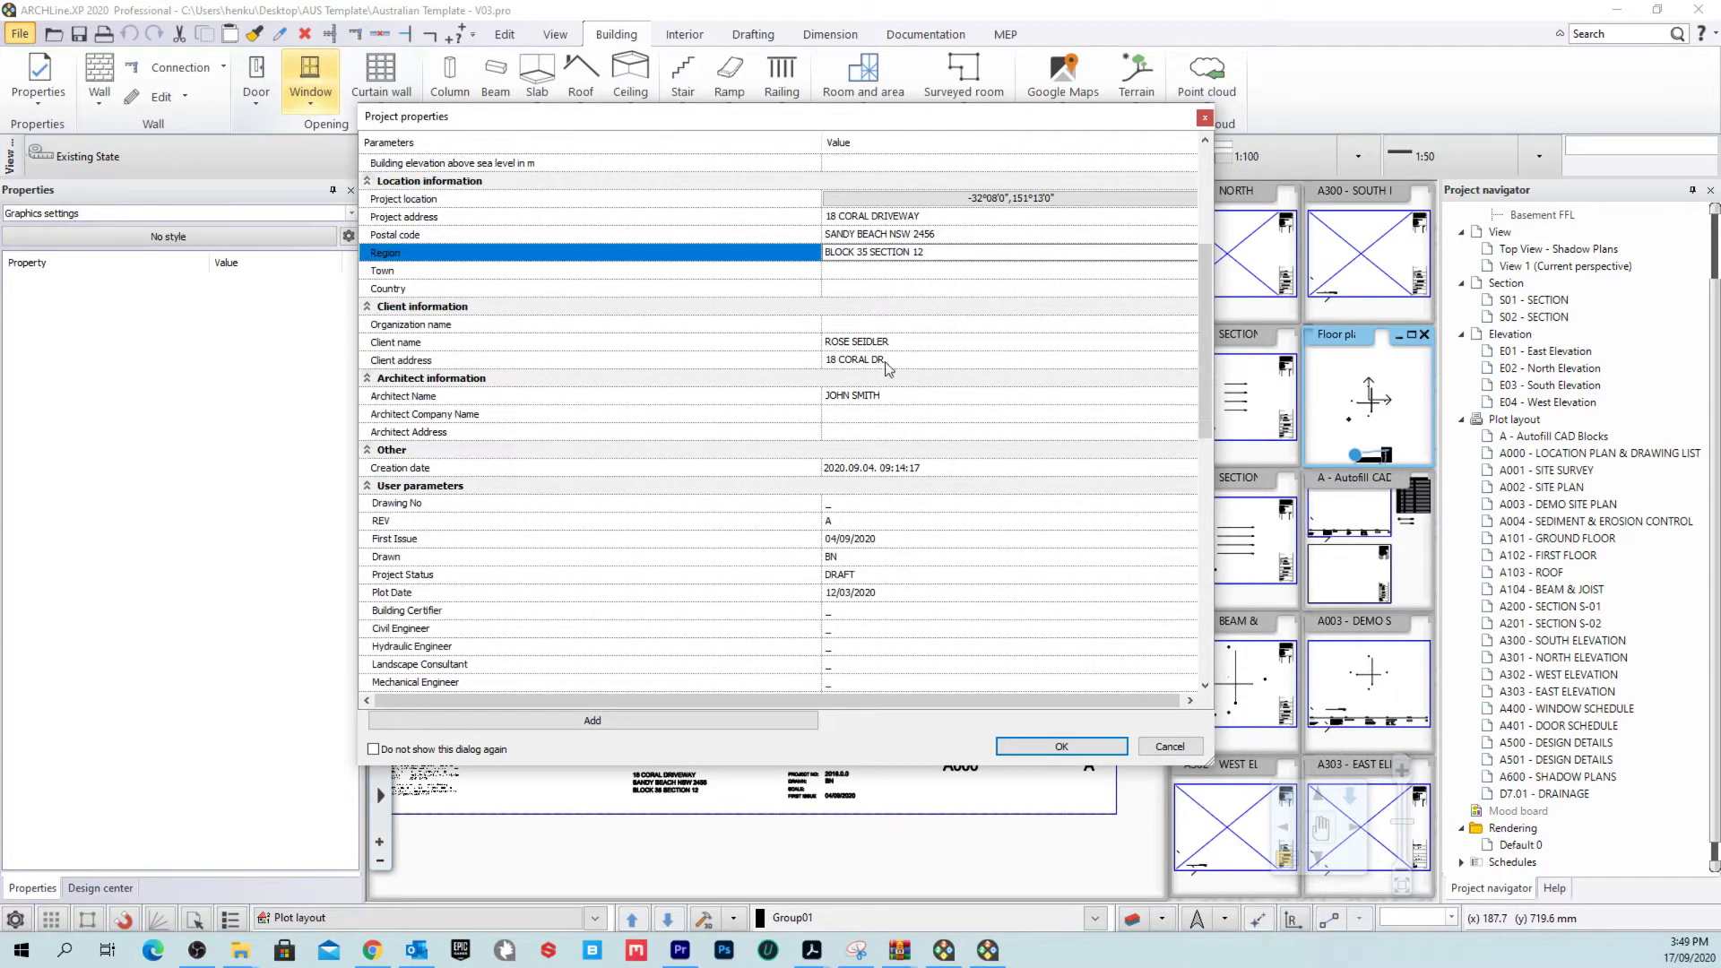
{"action": "left_click", "coordinate": [923, 342]}
{"action": "left_click", "coordinate": [932, 361]}
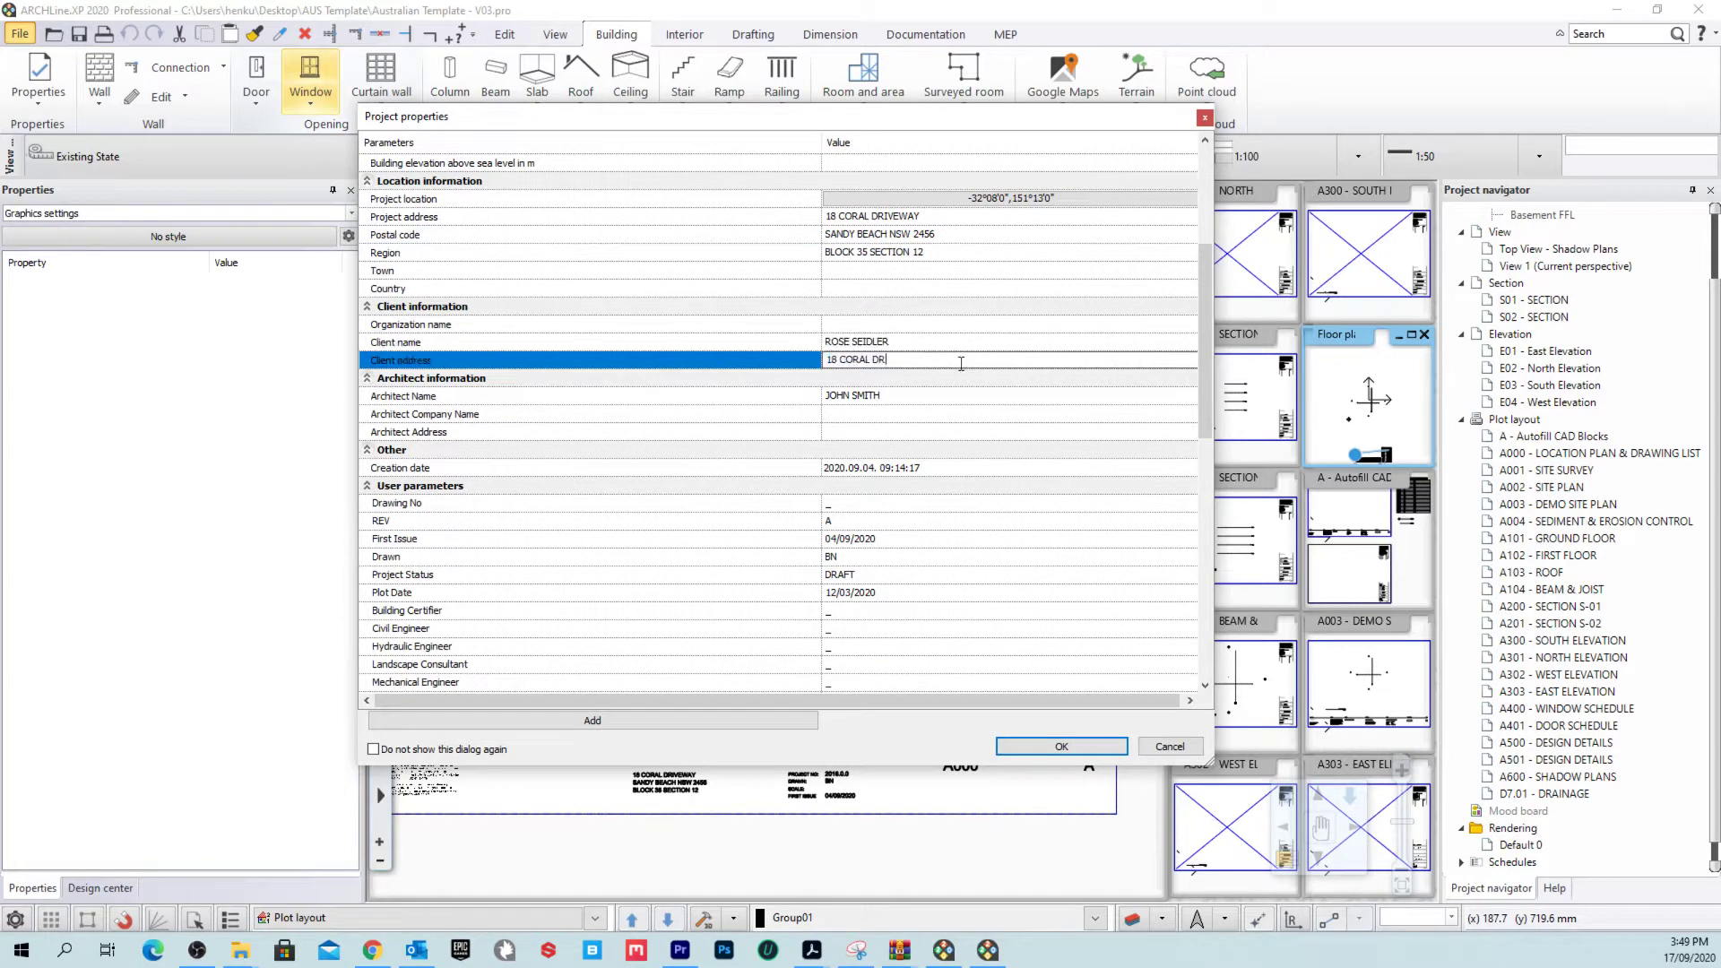
{"action": "scroll", "coordinate": [874, 397], "scroll_direction": "down", "scroll_amount": 1}
{"action": "left_click", "coordinate": [930, 344]}
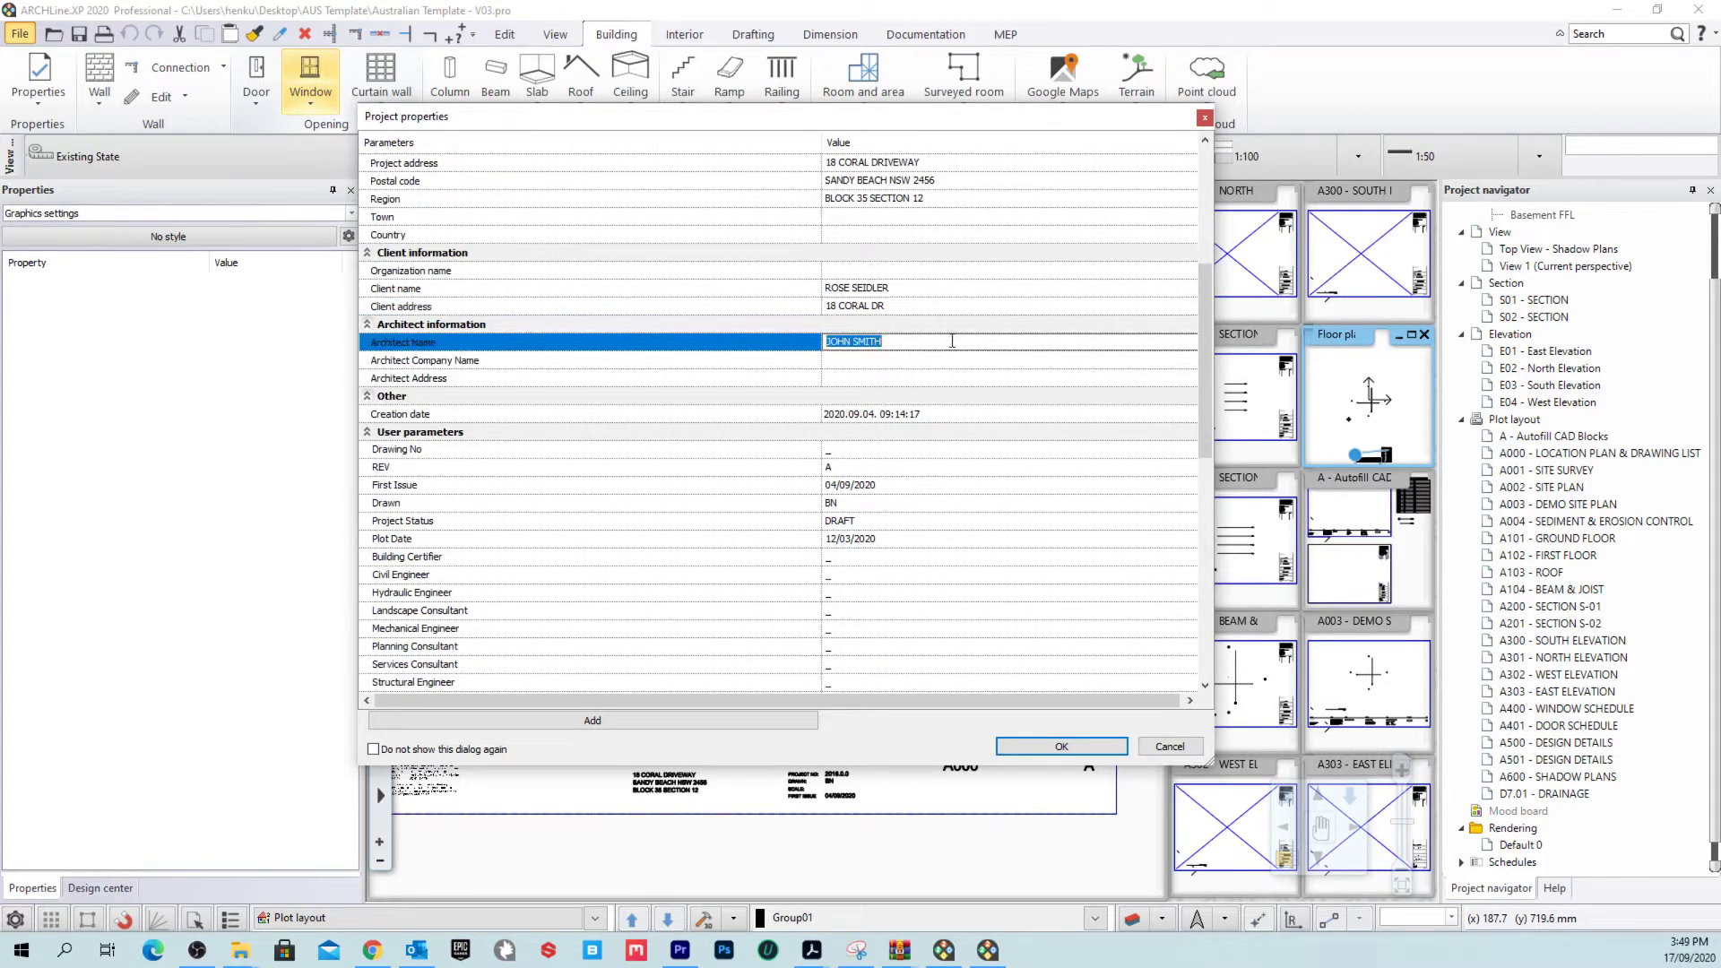
{"action": "scroll", "coordinate": [943, 408], "scroll_direction": "down", "scroll_amount": 3}
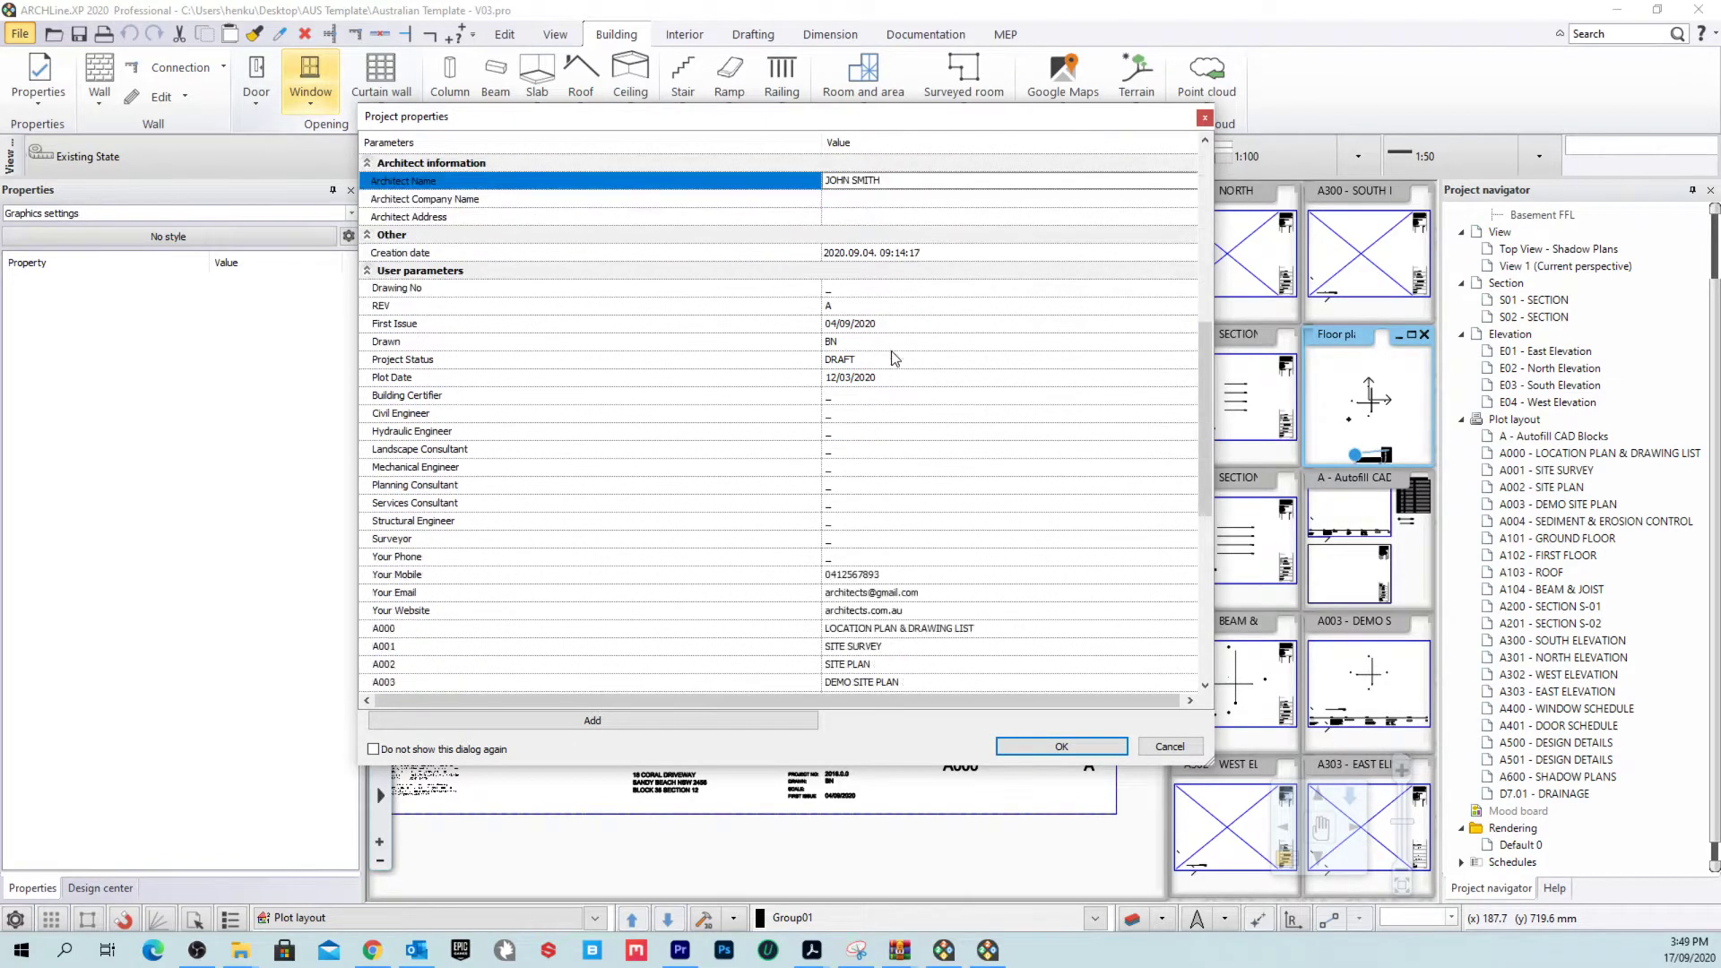
{"action": "left_click", "coordinate": [916, 326]}
{"action": "key", "text": "Down"}
{"action": "key", "text": "Down"}
{"action": "key", "text": "Down"}
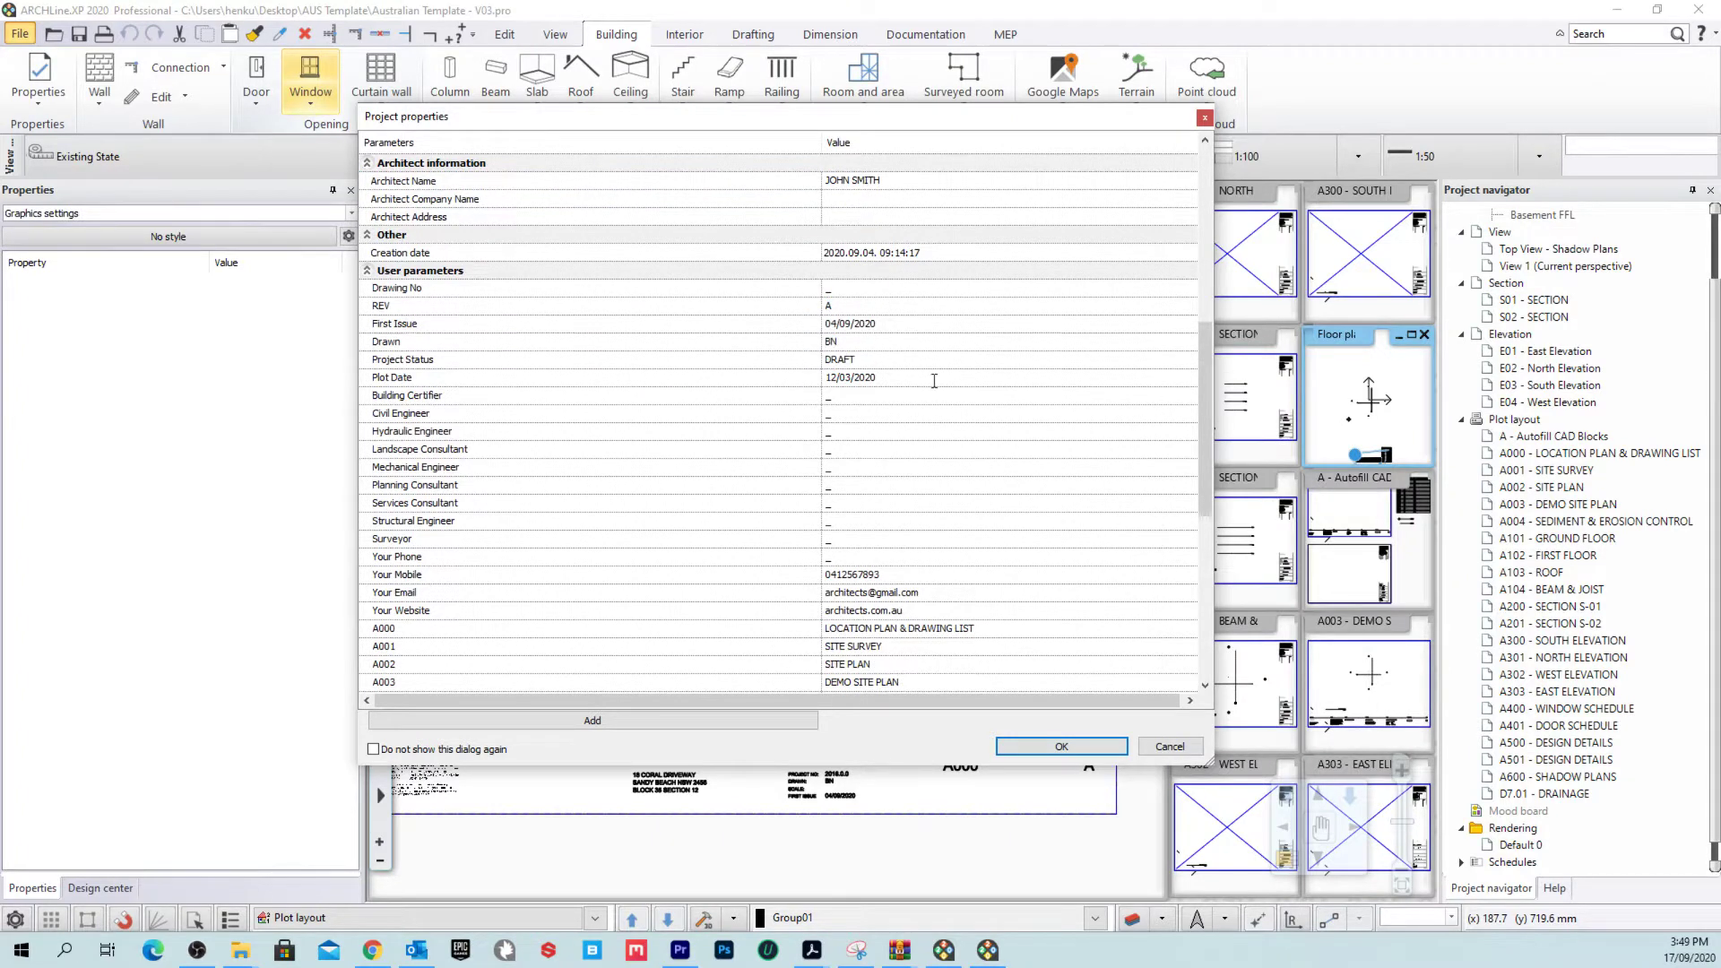
{"action": "scroll", "coordinate": [923, 371], "scroll_direction": "down", "scroll_amount": 4}
{"action": "left_click", "coordinate": [875, 344]}
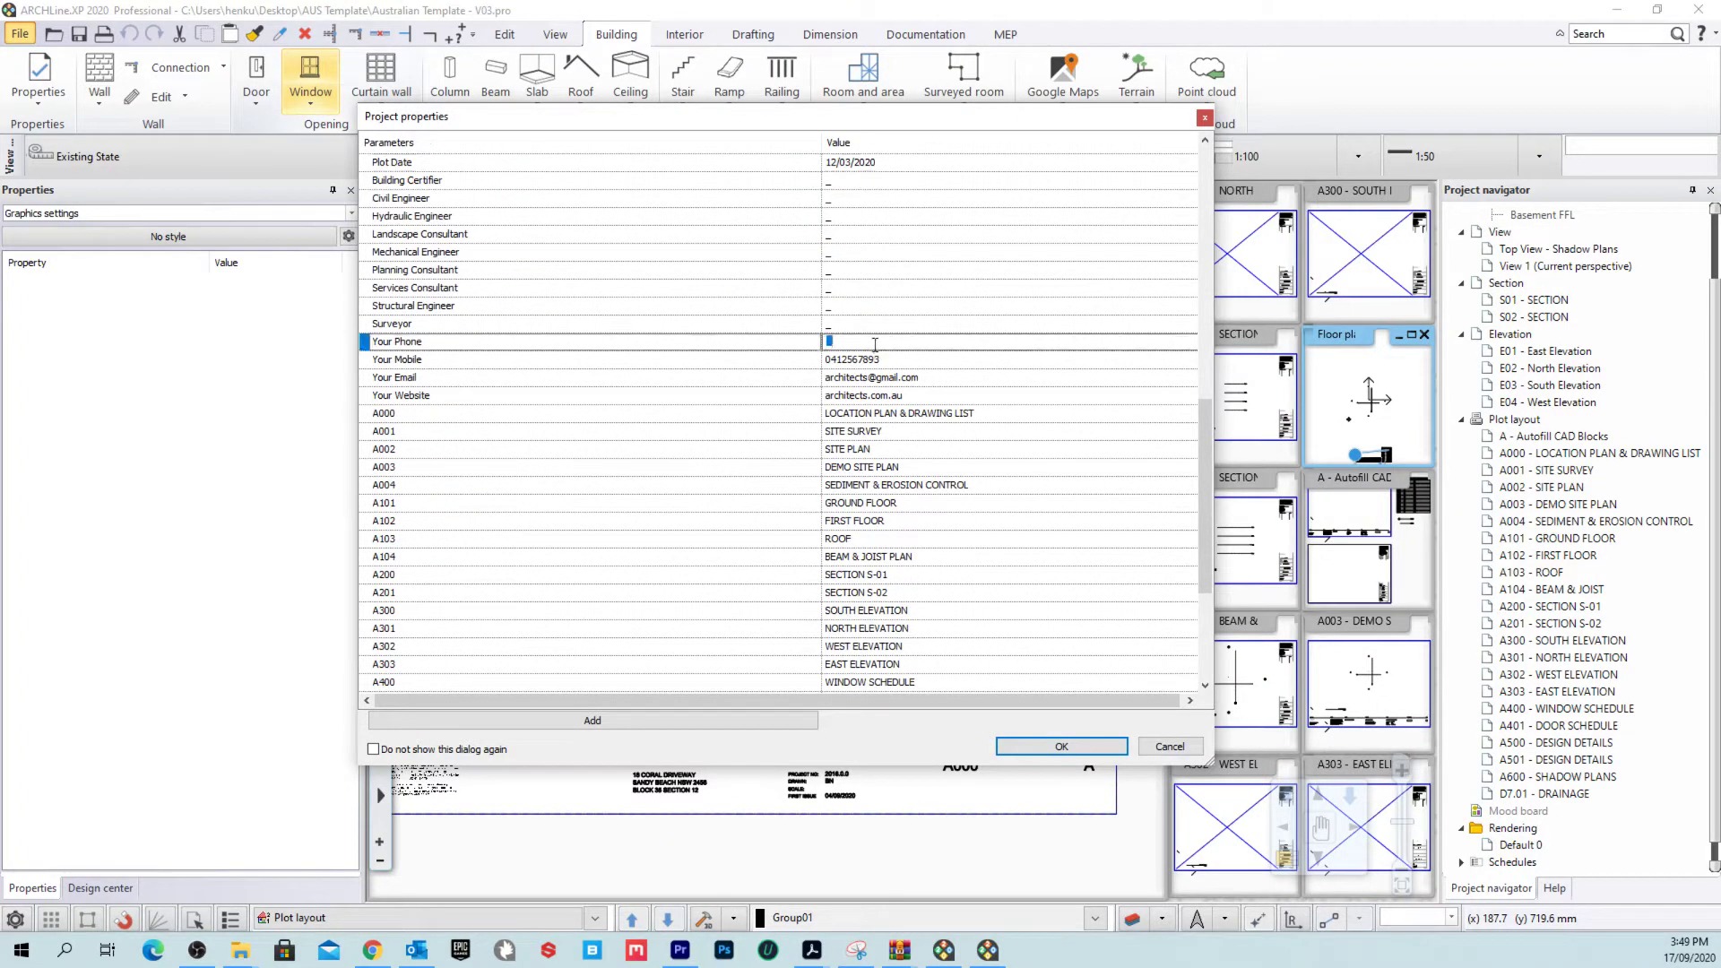
Step: Check Your Email and the drawing list titles A001 through A101, including A002 SITE PLAN
{"action": "left_click", "coordinate": [943, 373]}
{"action": "scroll", "coordinate": [959, 390], "scroll_direction": "down", "scroll_amount": 5}
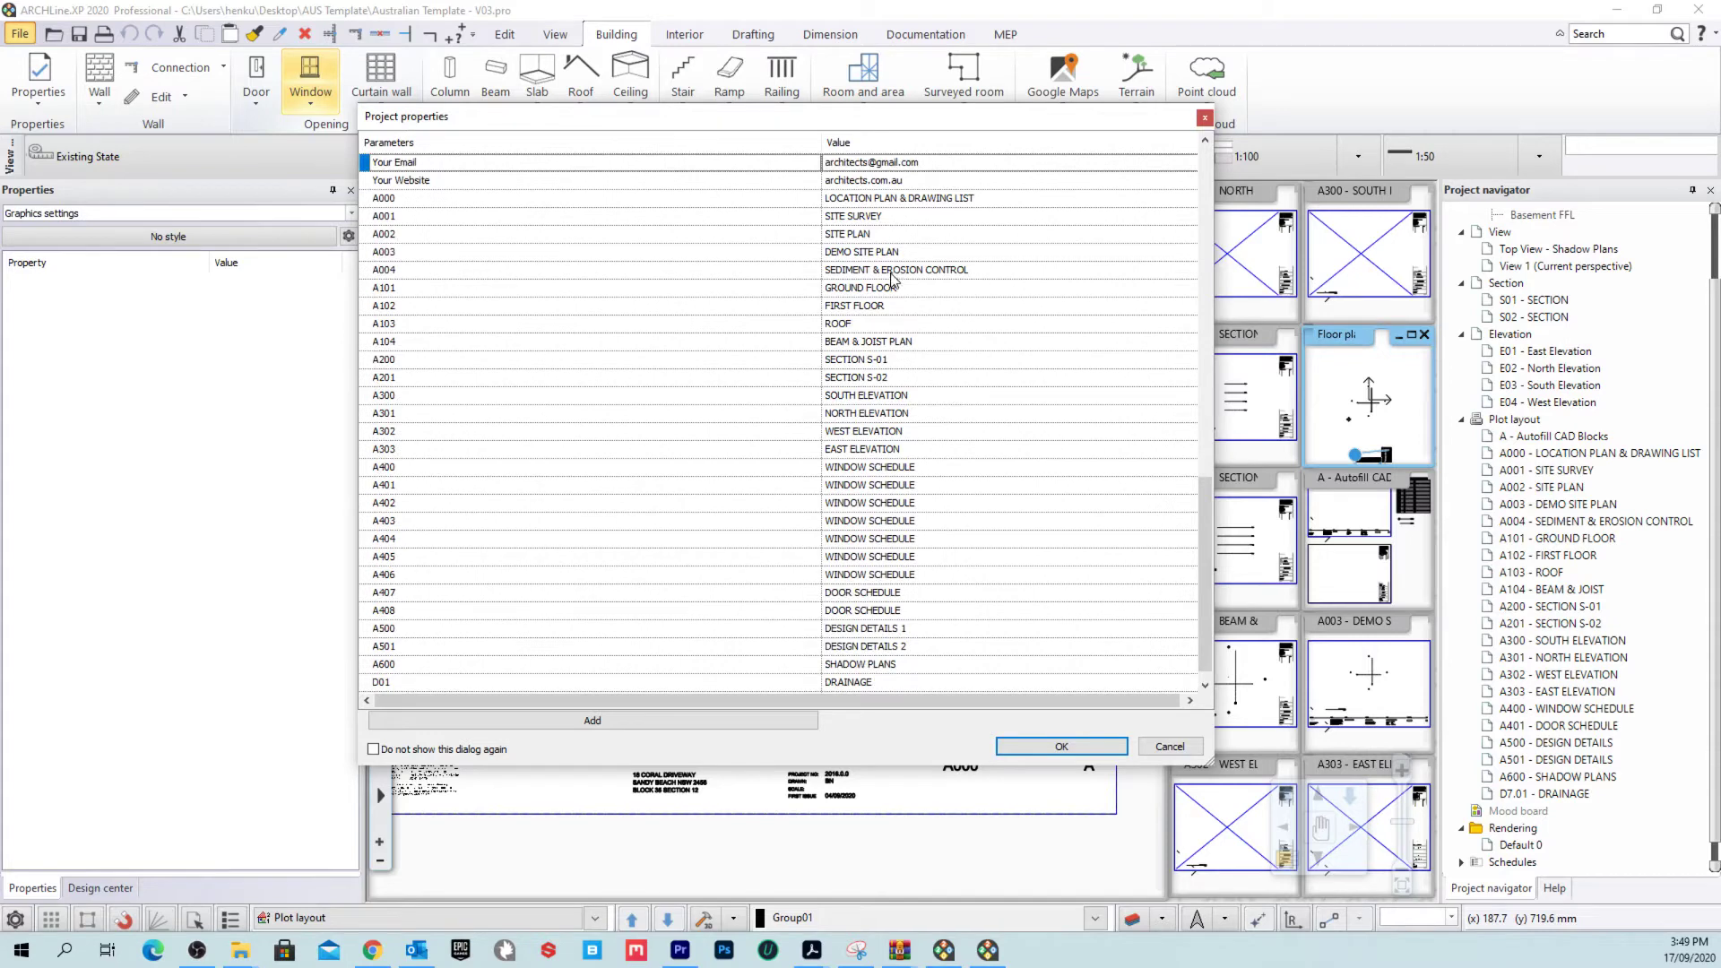
{"action": "scroll", "coordinate": [870, 279], "scroll_direction": "up", "scroll_amount": 1}
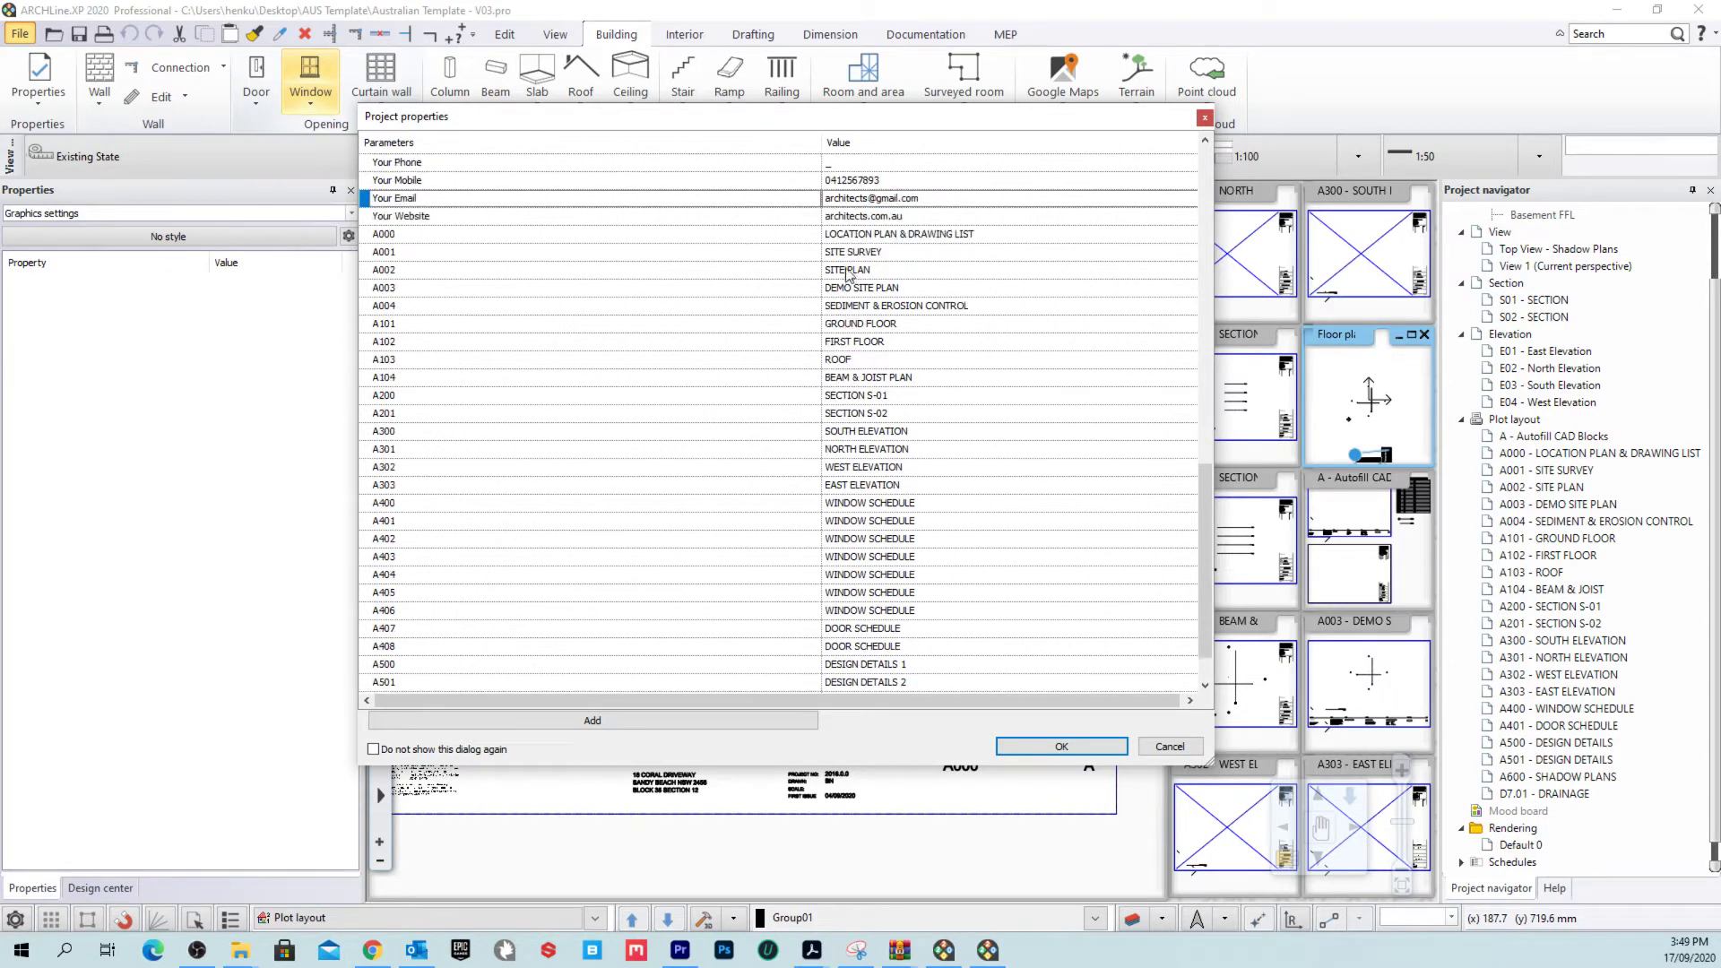
{"action": "left_click", "coordinate": [413, 255]}
{"action": "left_click", "coordinate": [899, 252]}
{"action": "left_click", "coordinate": [910, 269]}
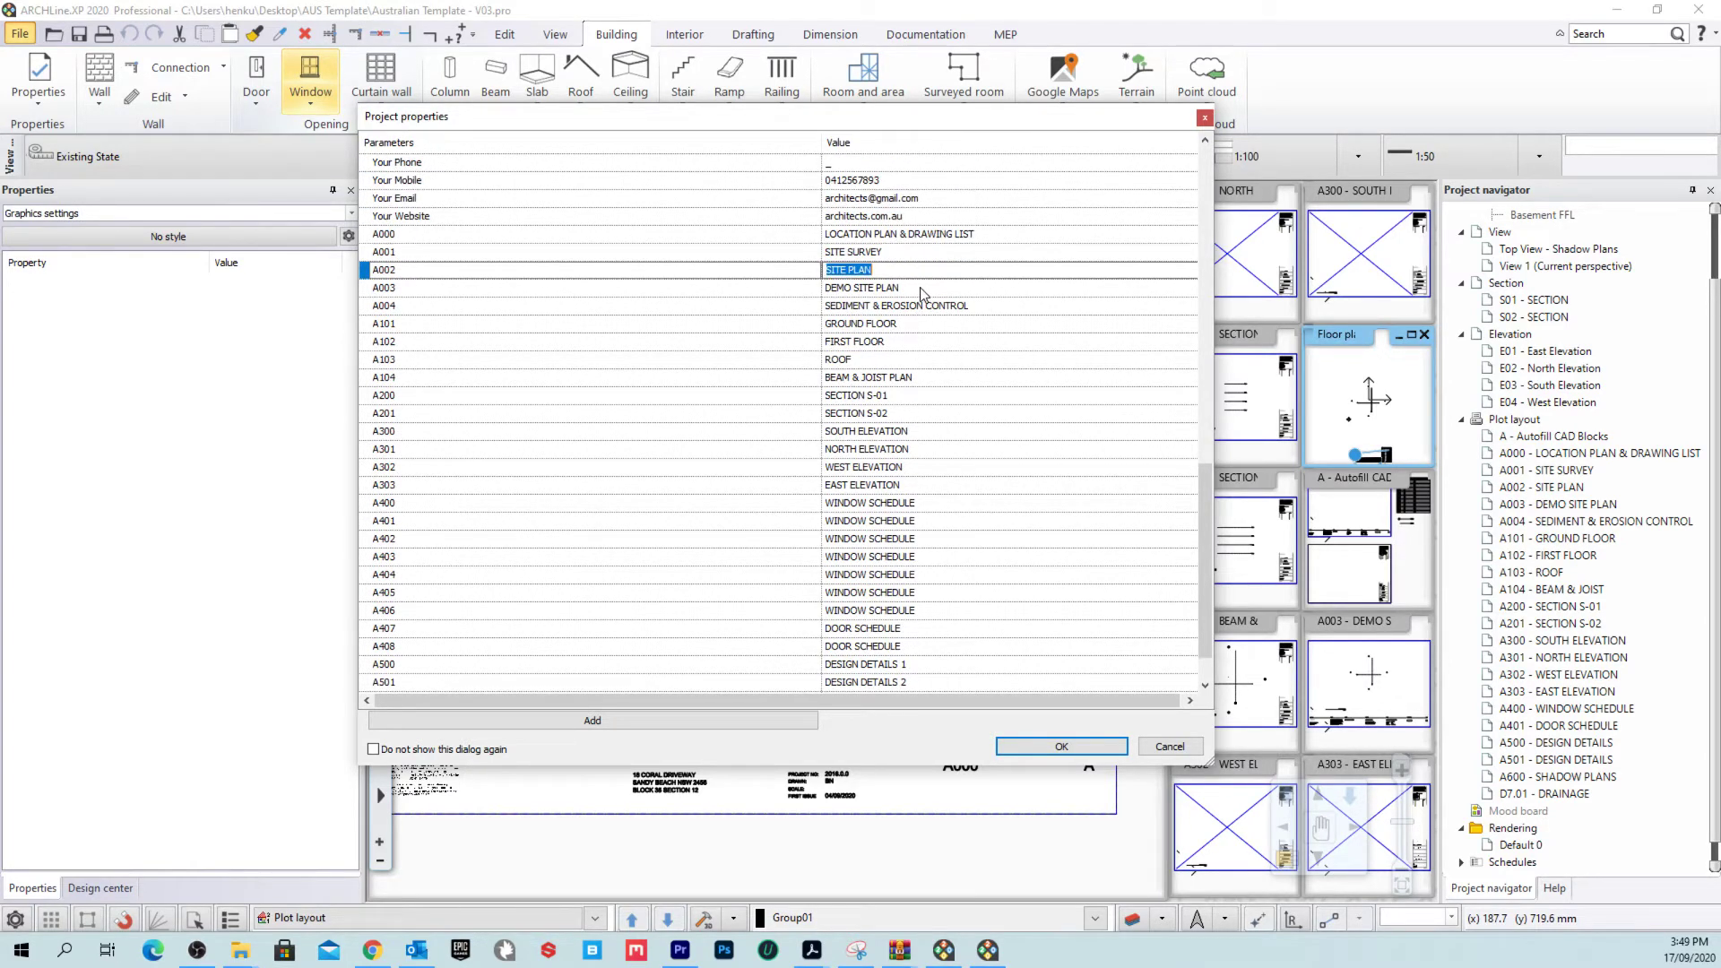
{"action": "left_click", "coordinate": [923, 290]}
{"action": "left_click", "coordinate": [937, 306]}
{"action": "left_click", "coordinate": [933, 325]}
{"action": "scroll", "coordinate": [919, 411], "scroll_direction": "down", "scroll_amount": 1}
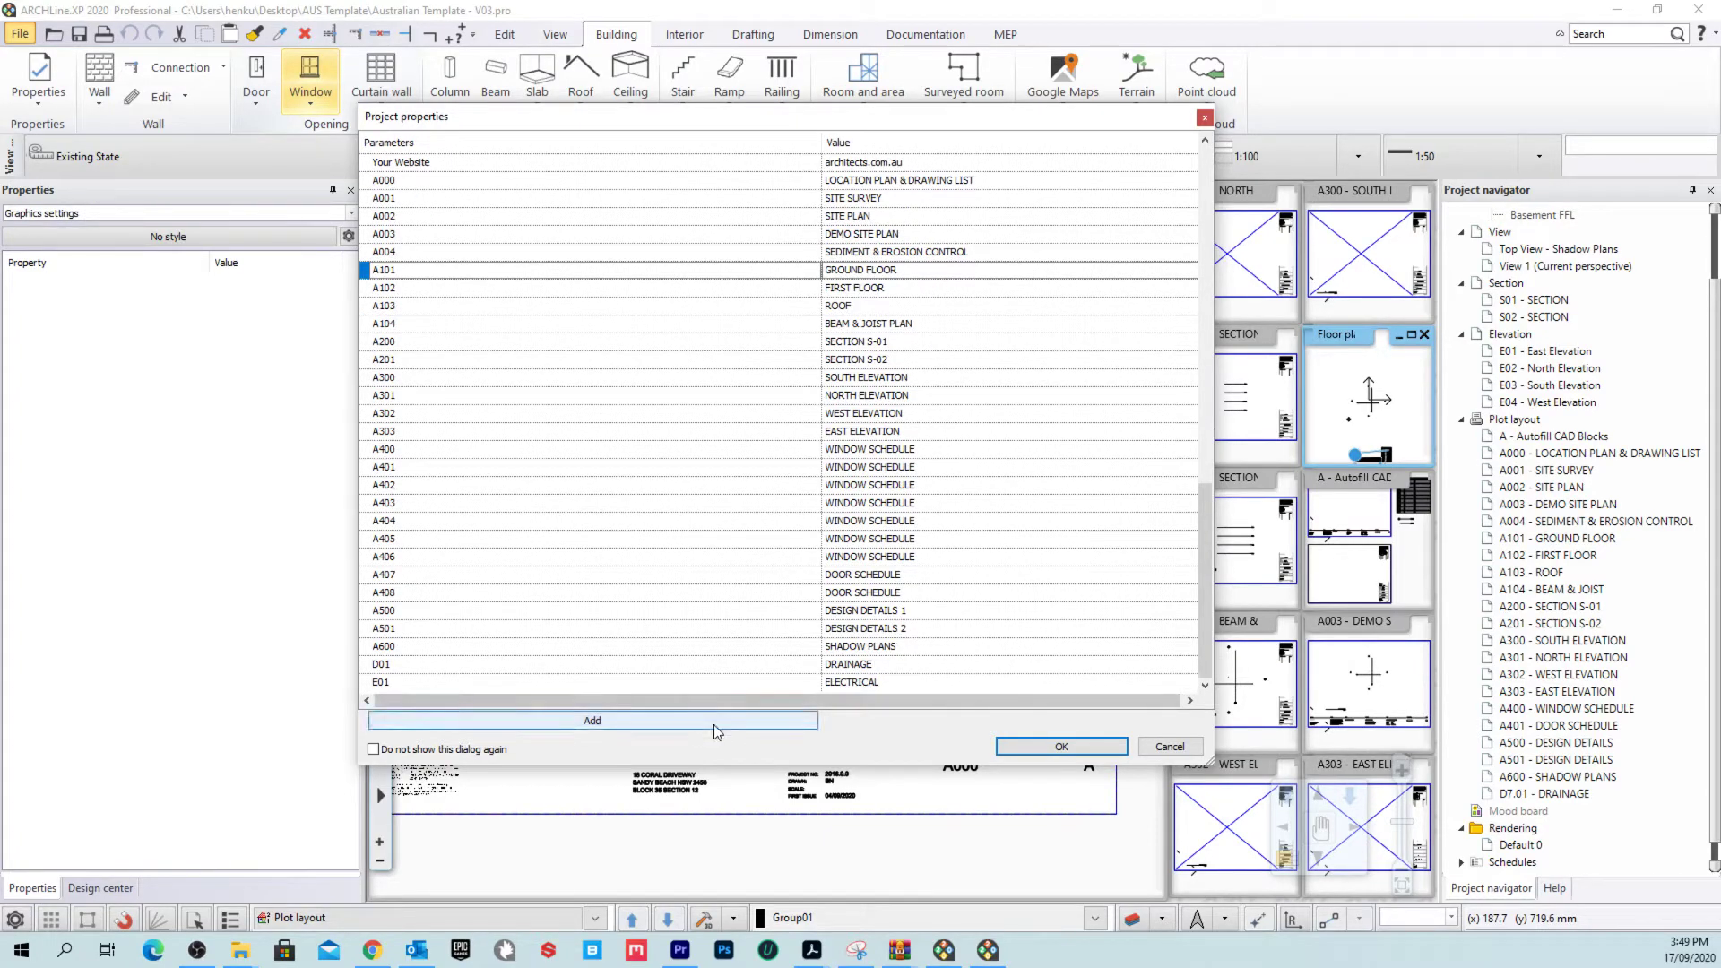
Step: Add a new user parameter row, then cancel Project properties without saving it
{"action": "left_click", "coordinate": [650, 722]}
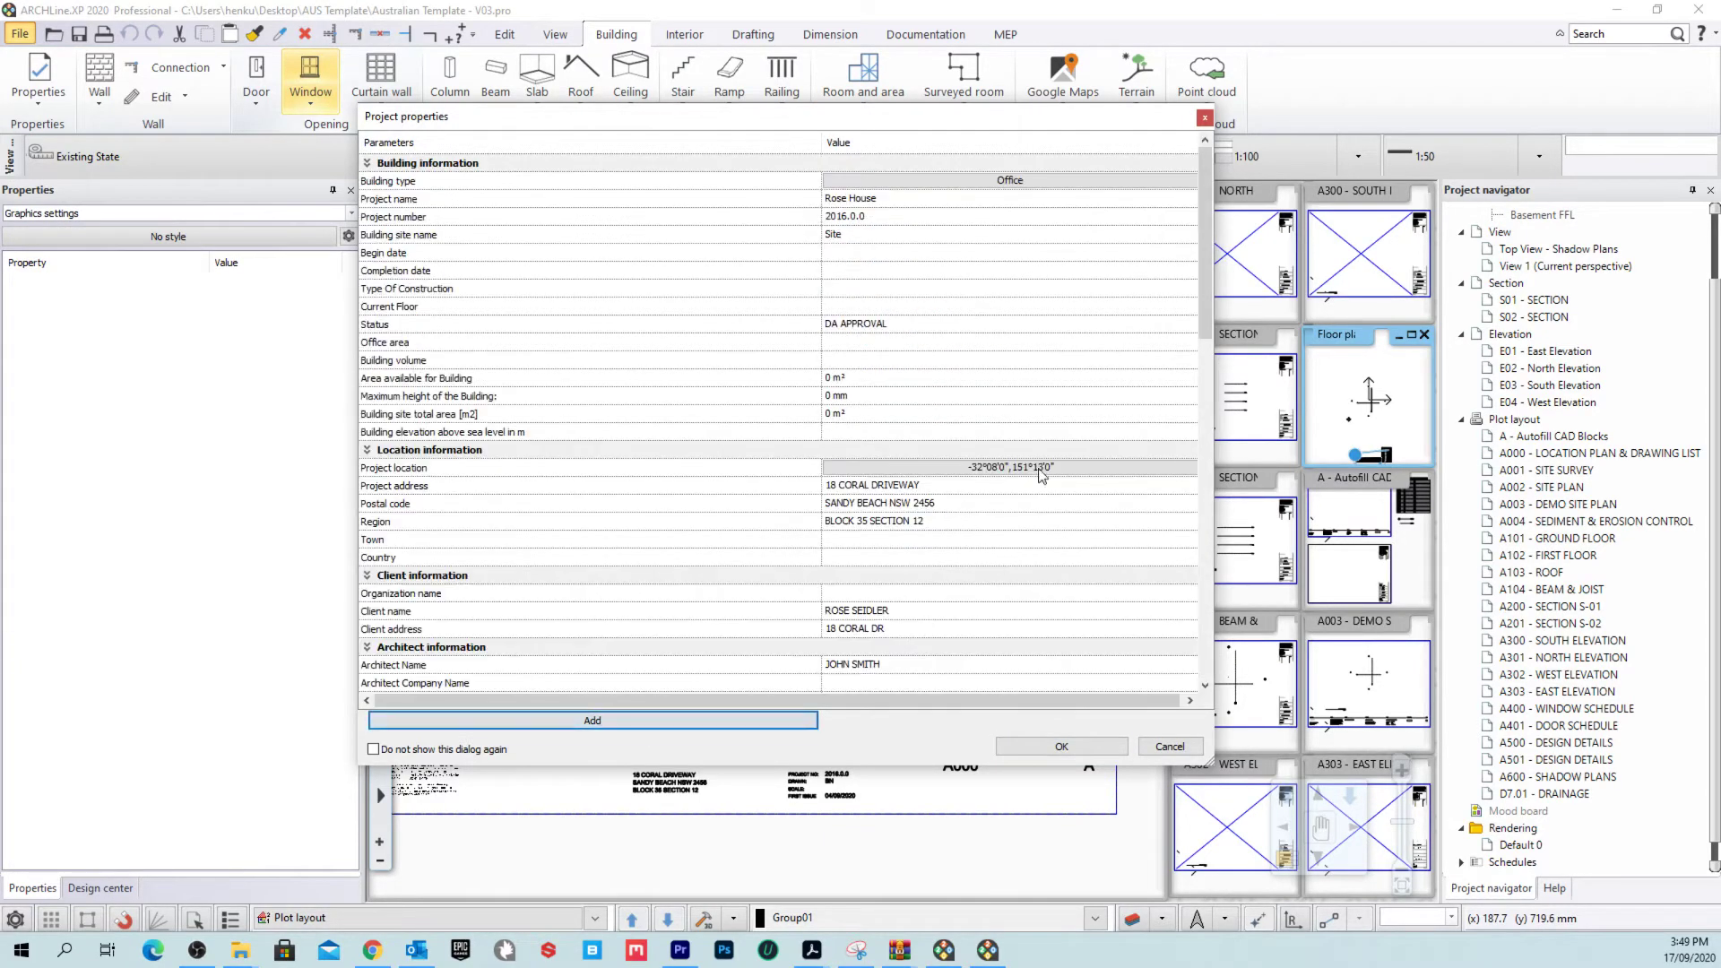
{"action": "left_click_drag", "start_coordinate": [1205, 218], "coordinate": [1212, 560]}
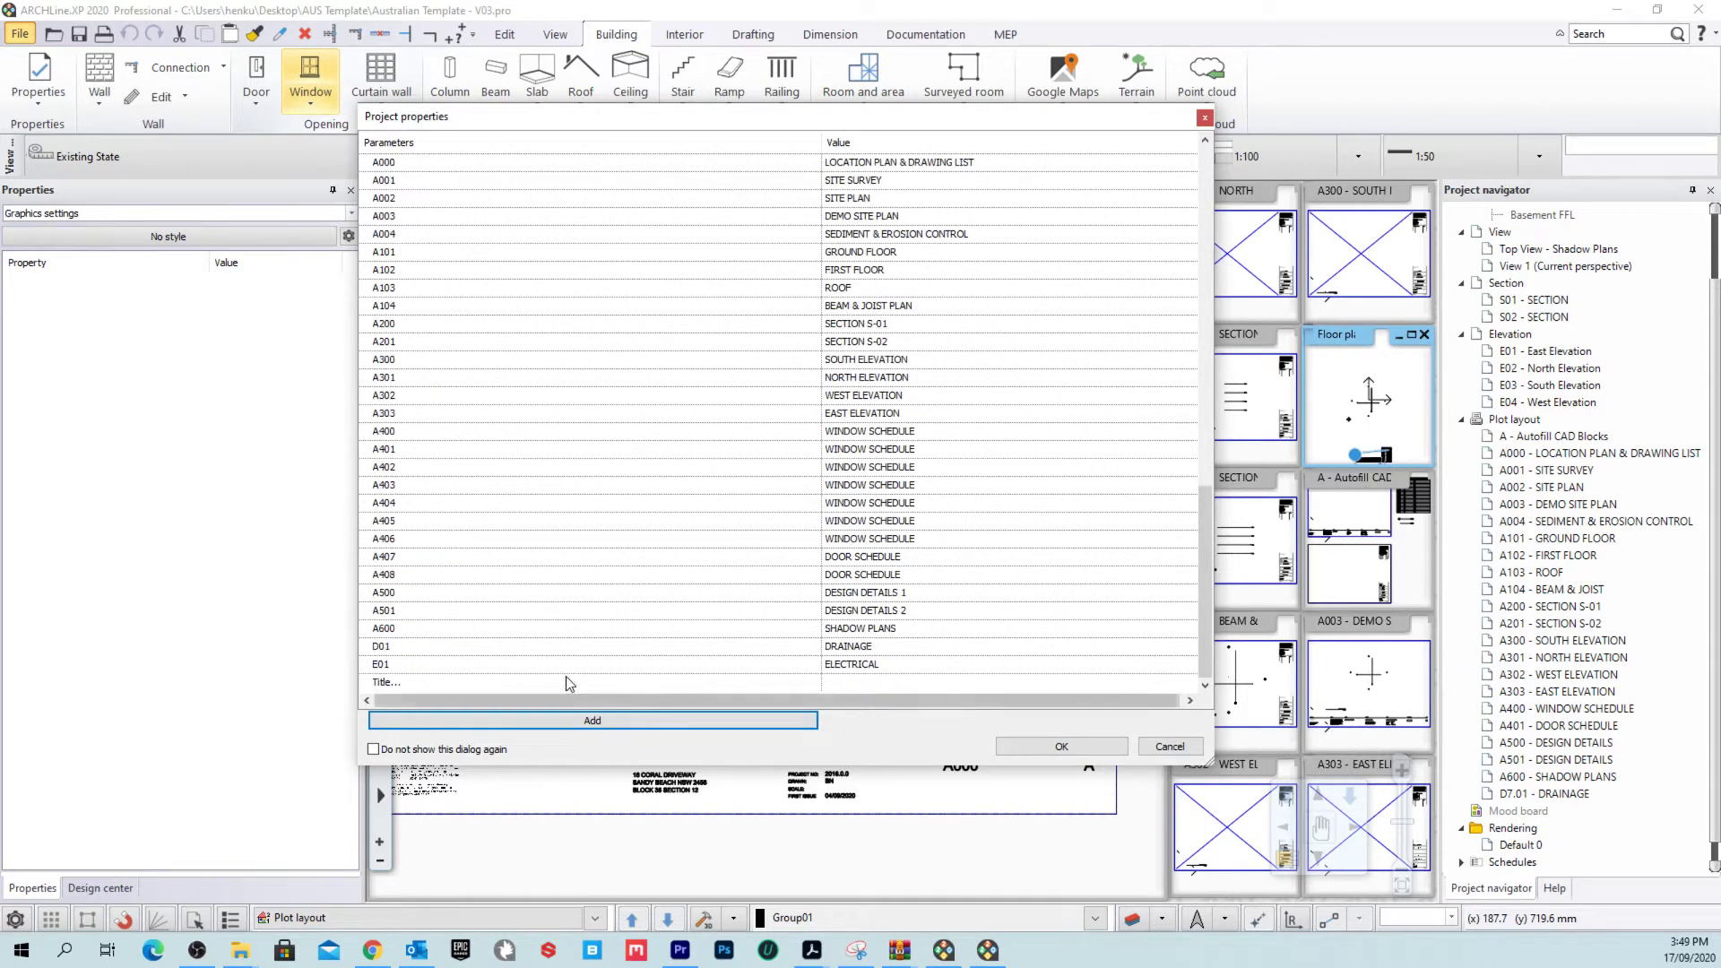
{"action": "left_click", "coordinate": [538, 721]}
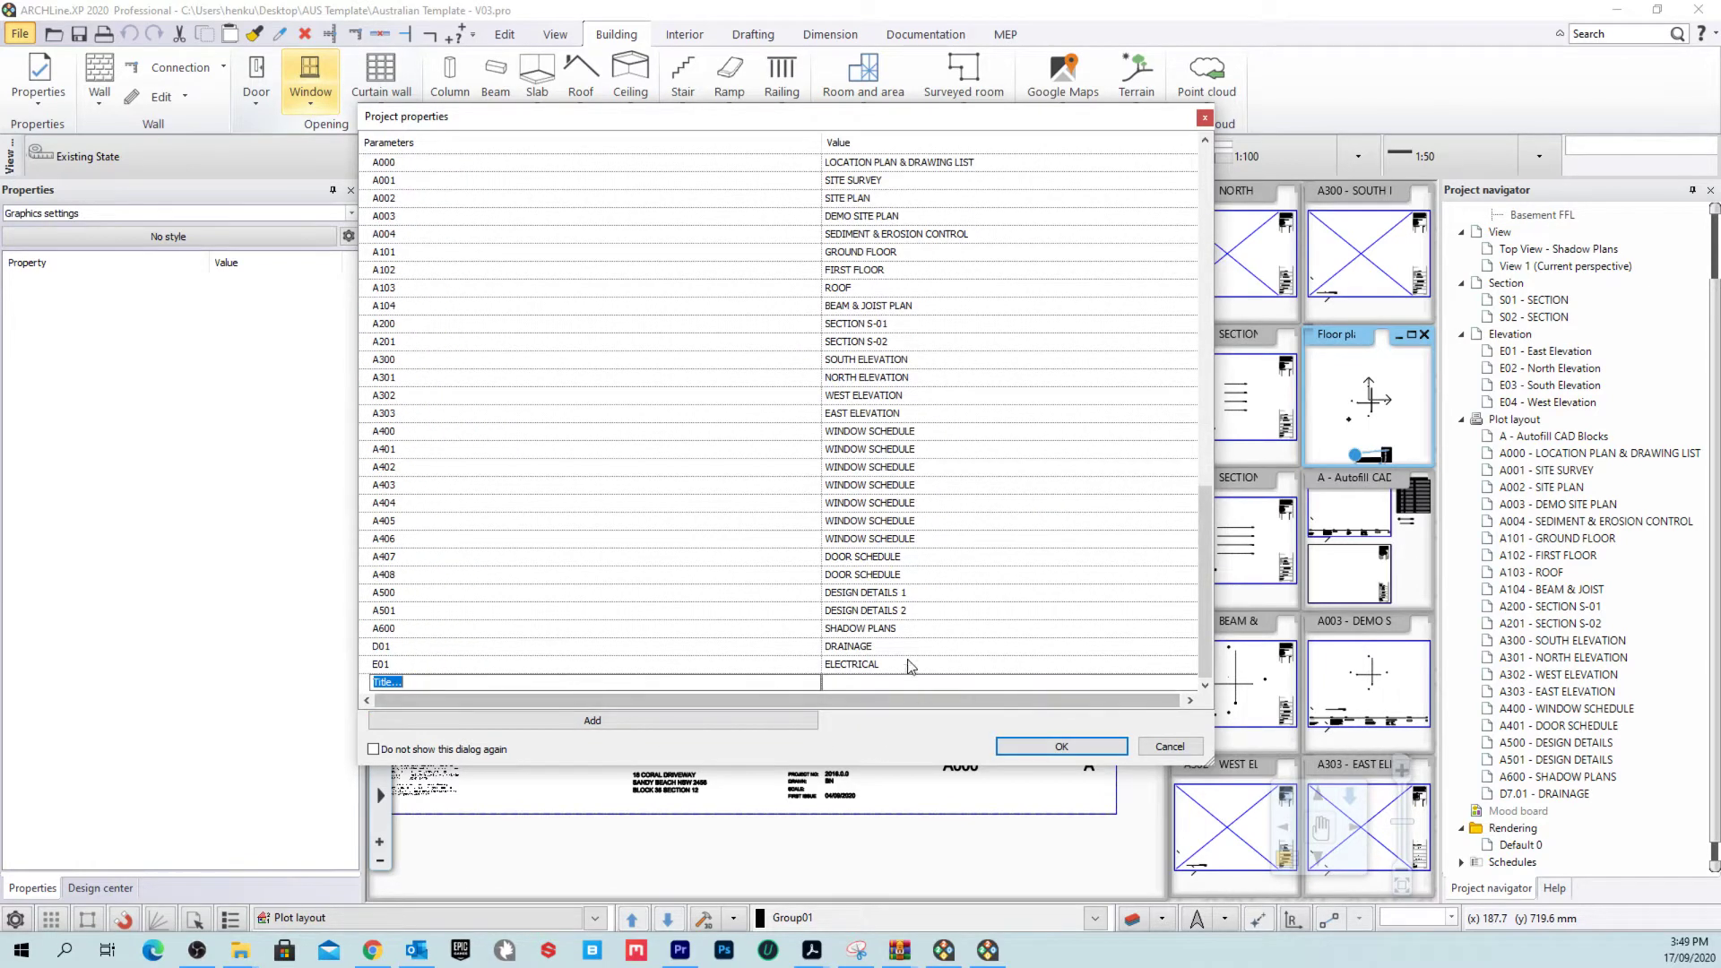
{"action": "left_click", "coordinate": [1166, 745]}
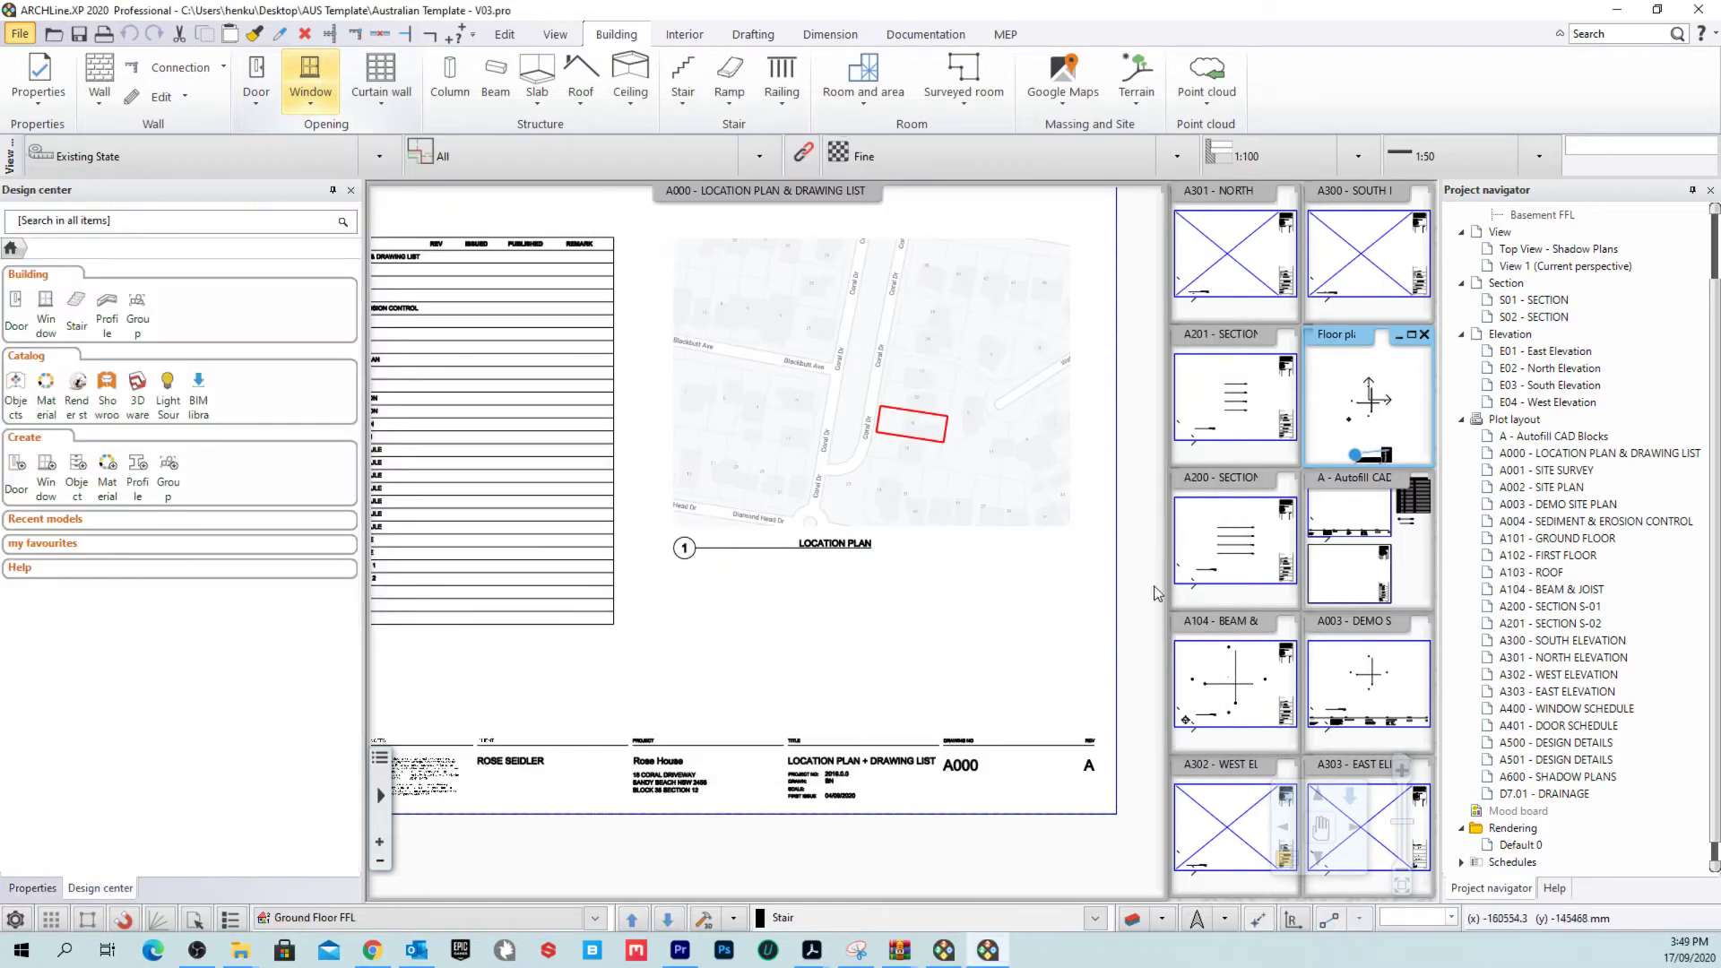
Step: Magnify the A - Autofill CAD Blocks sheet into the main view and zoom over its $ placeholder title block
{"action": "left_click", "coordinate": [1156, 593]}
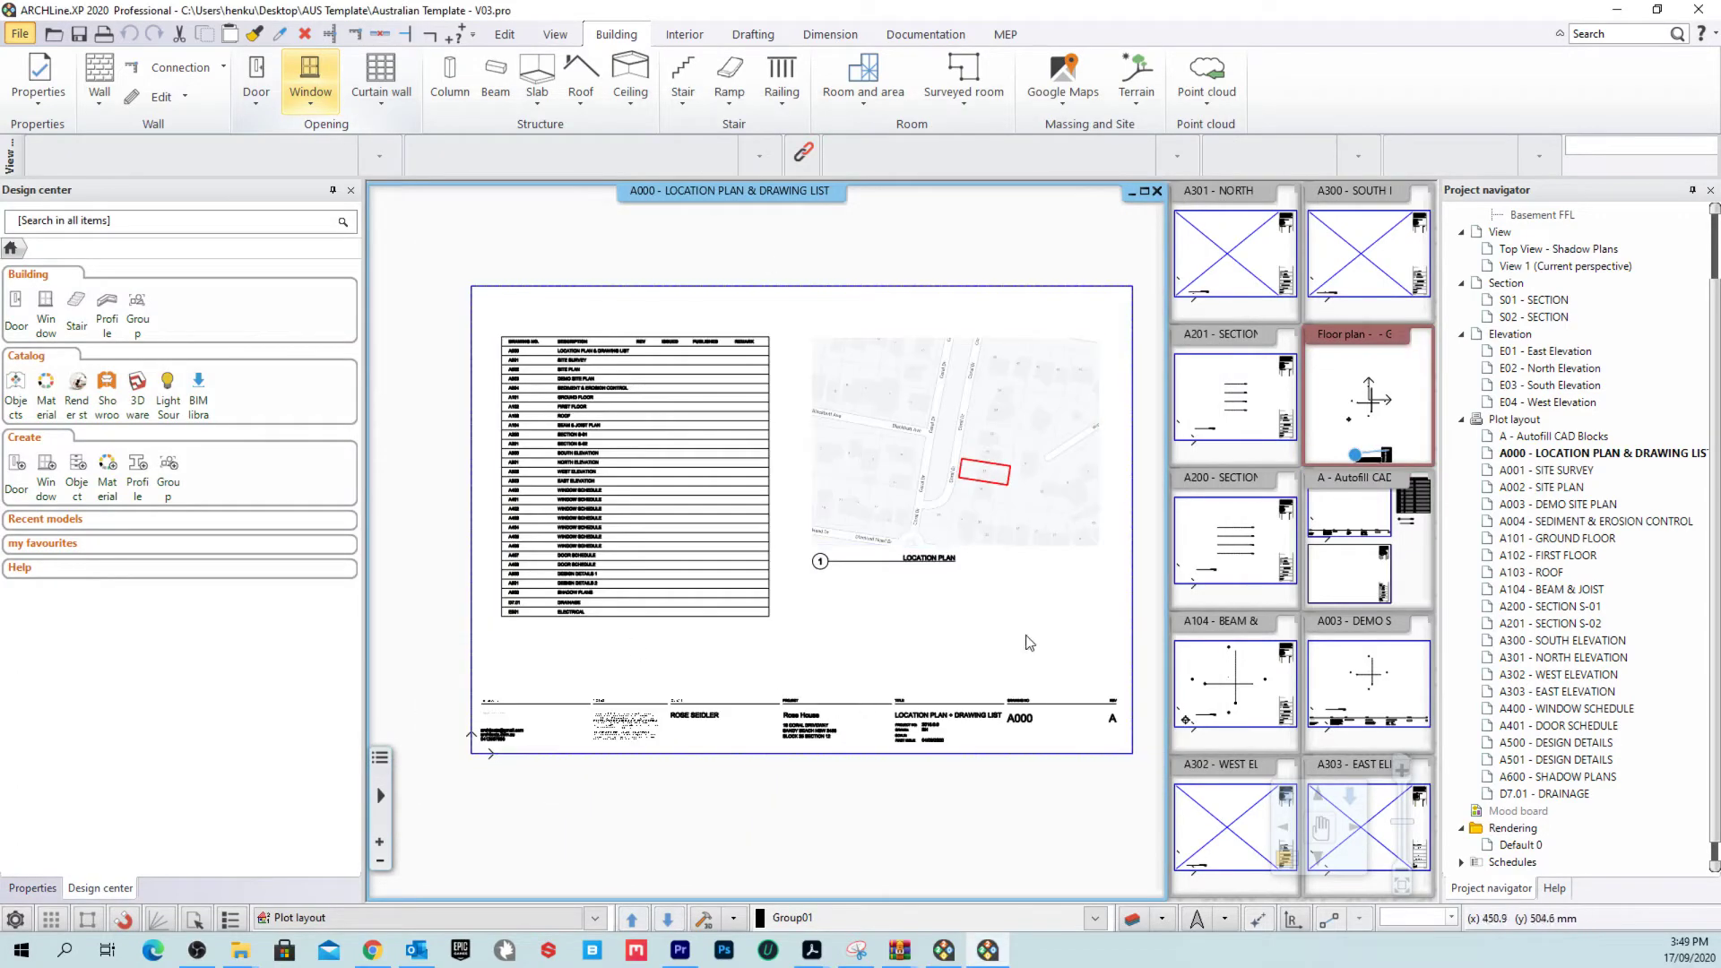
{"action": "left_click", "coordinate": [1614, 490]}
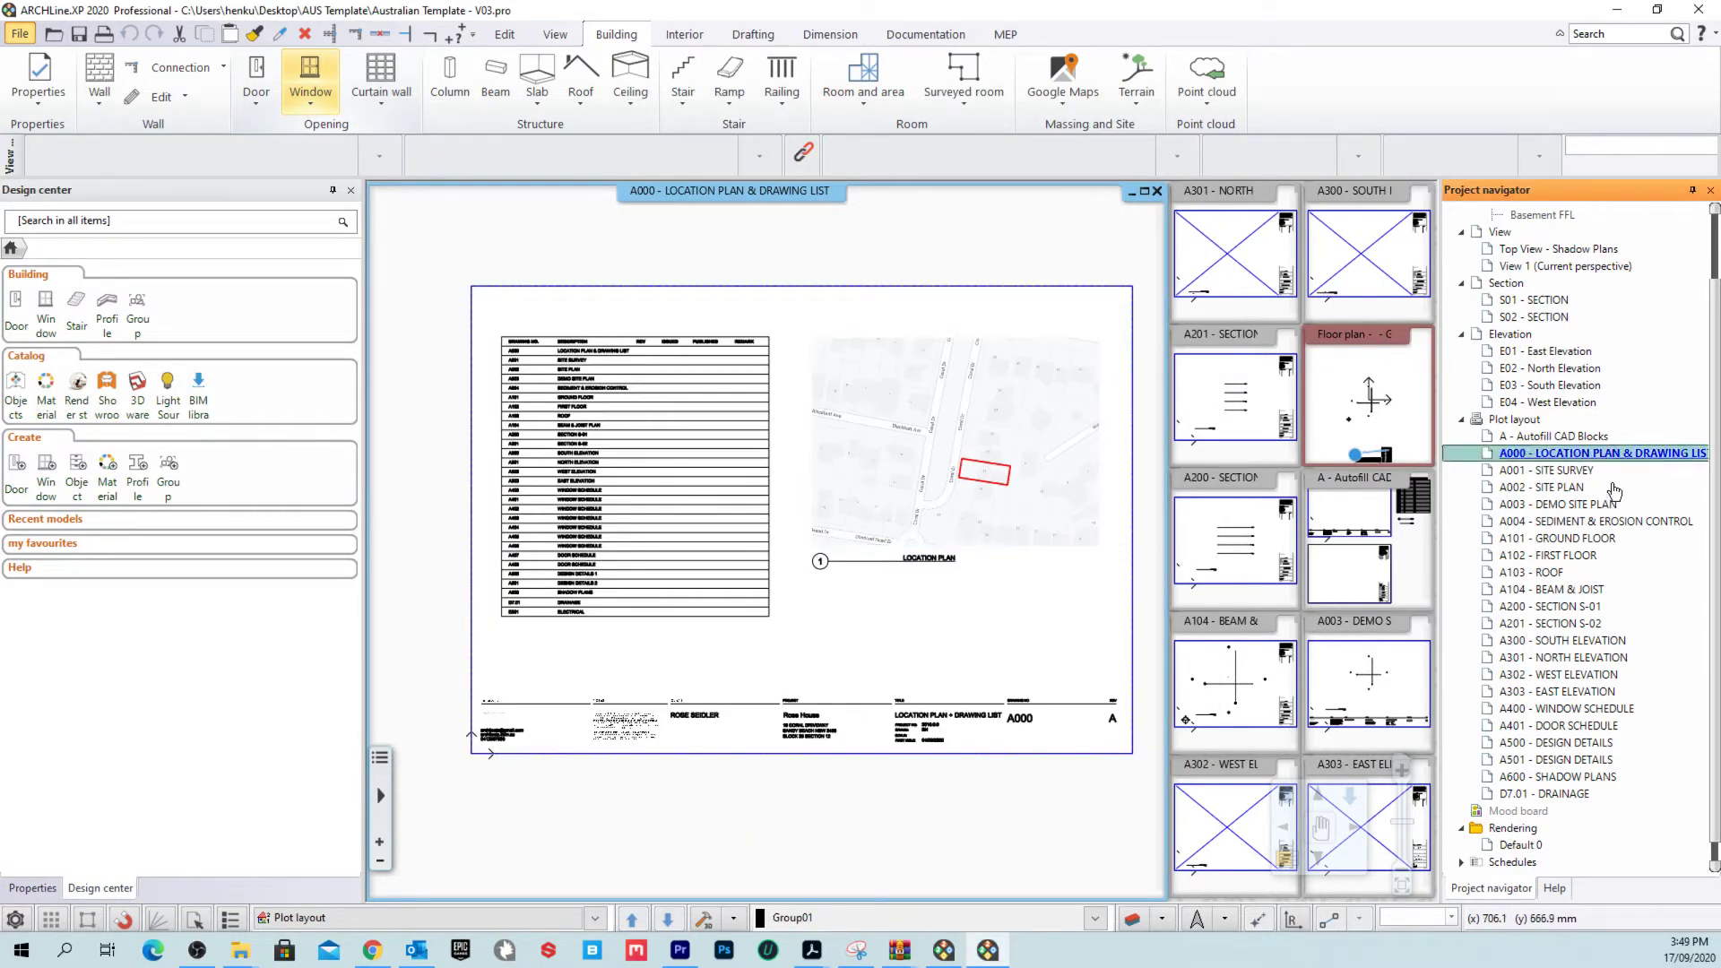
{"action": "right_click", "coordinate": [1342, 481]}
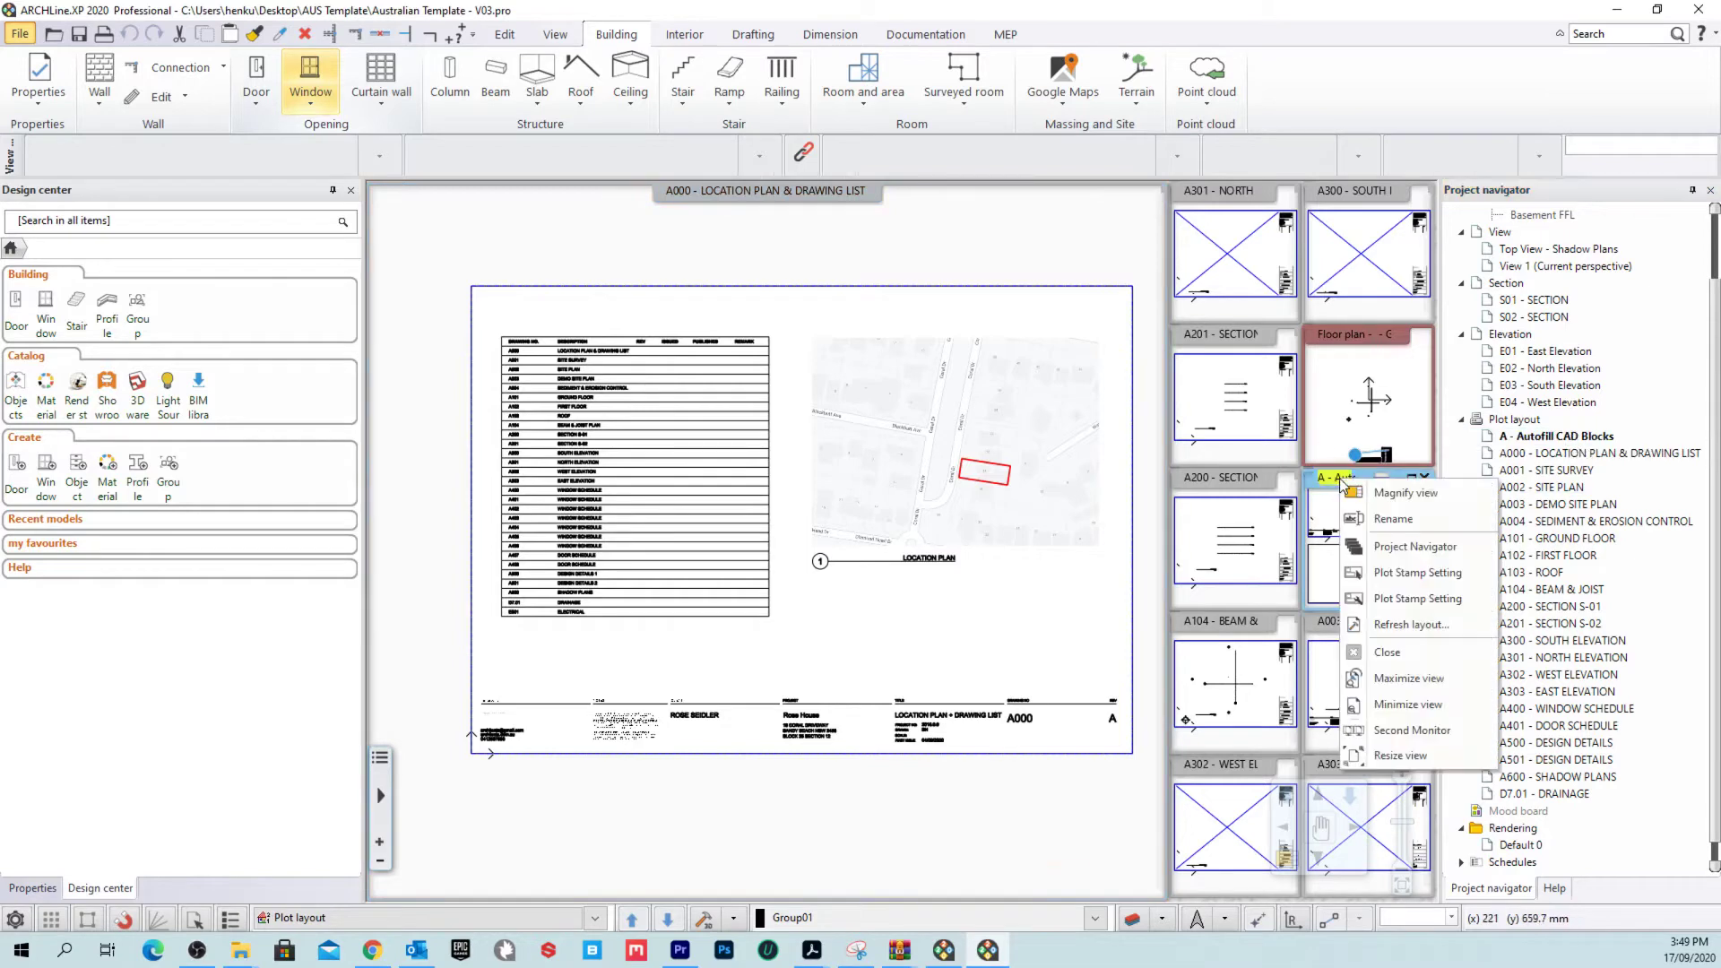
{"action": "left_click", "coordinate": [1354, 489]}
{"action": "scroll", "coordinate": [825, 660], "scroll_direction": "up", "scroll_amount": 6}
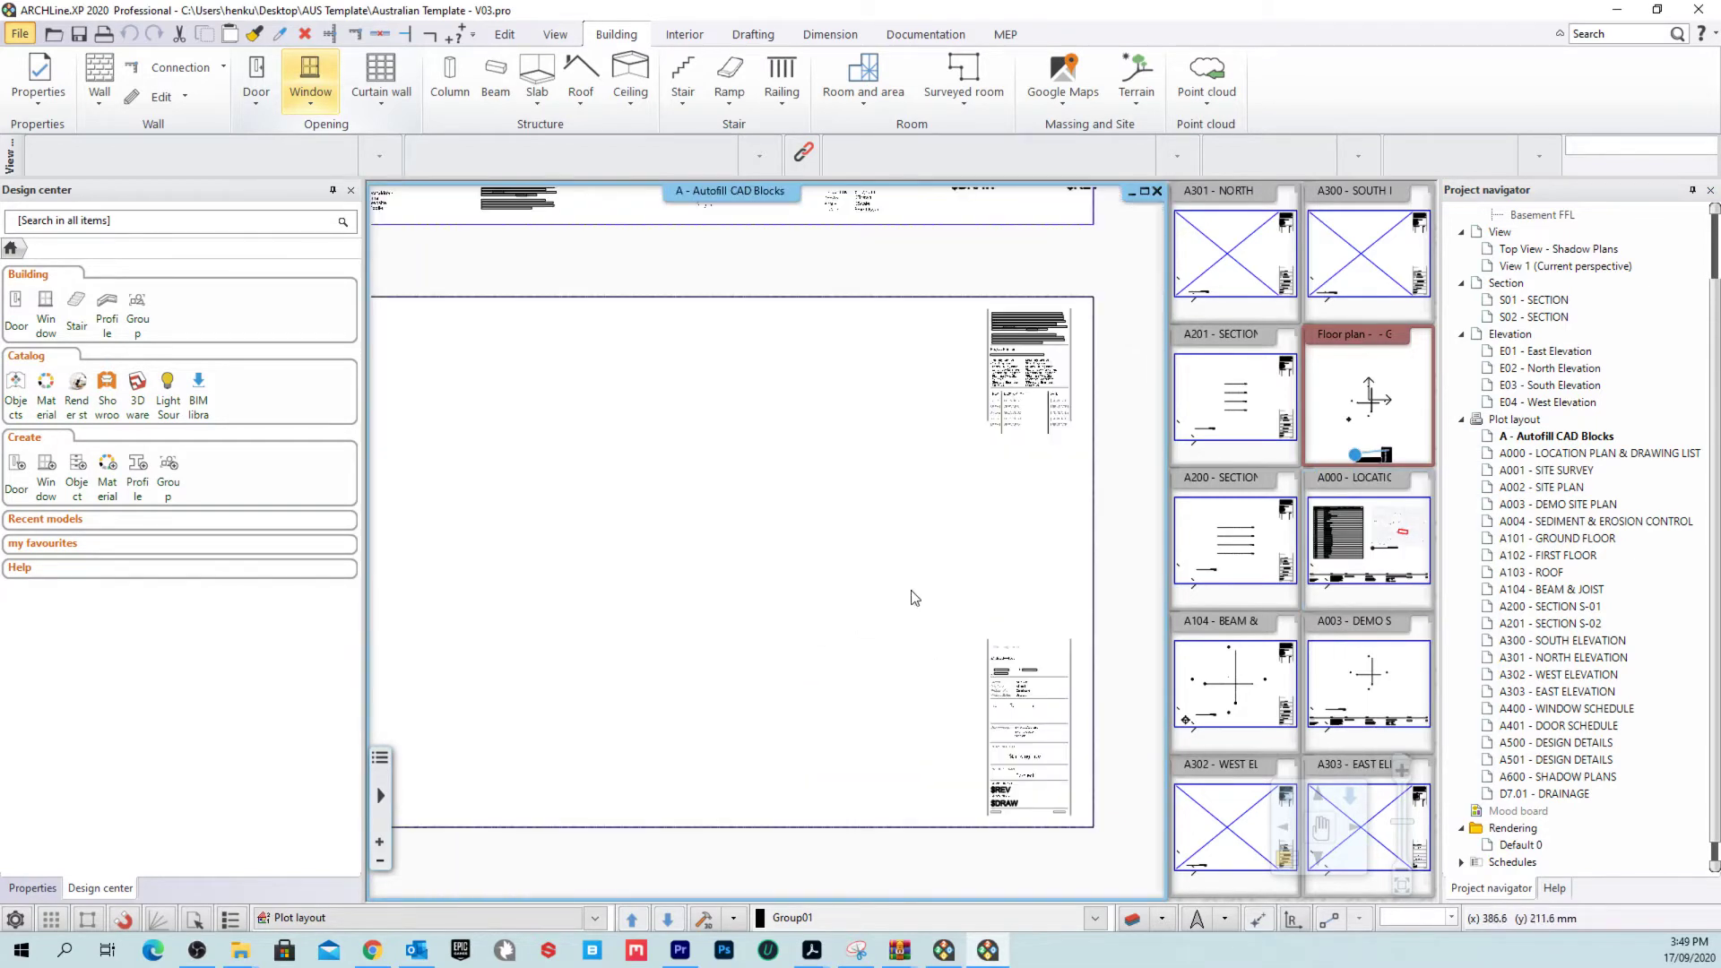
{"action": "scroll", "coordinate": [942, 664], "scroll_direction": "up", "scroll_amount": 3}
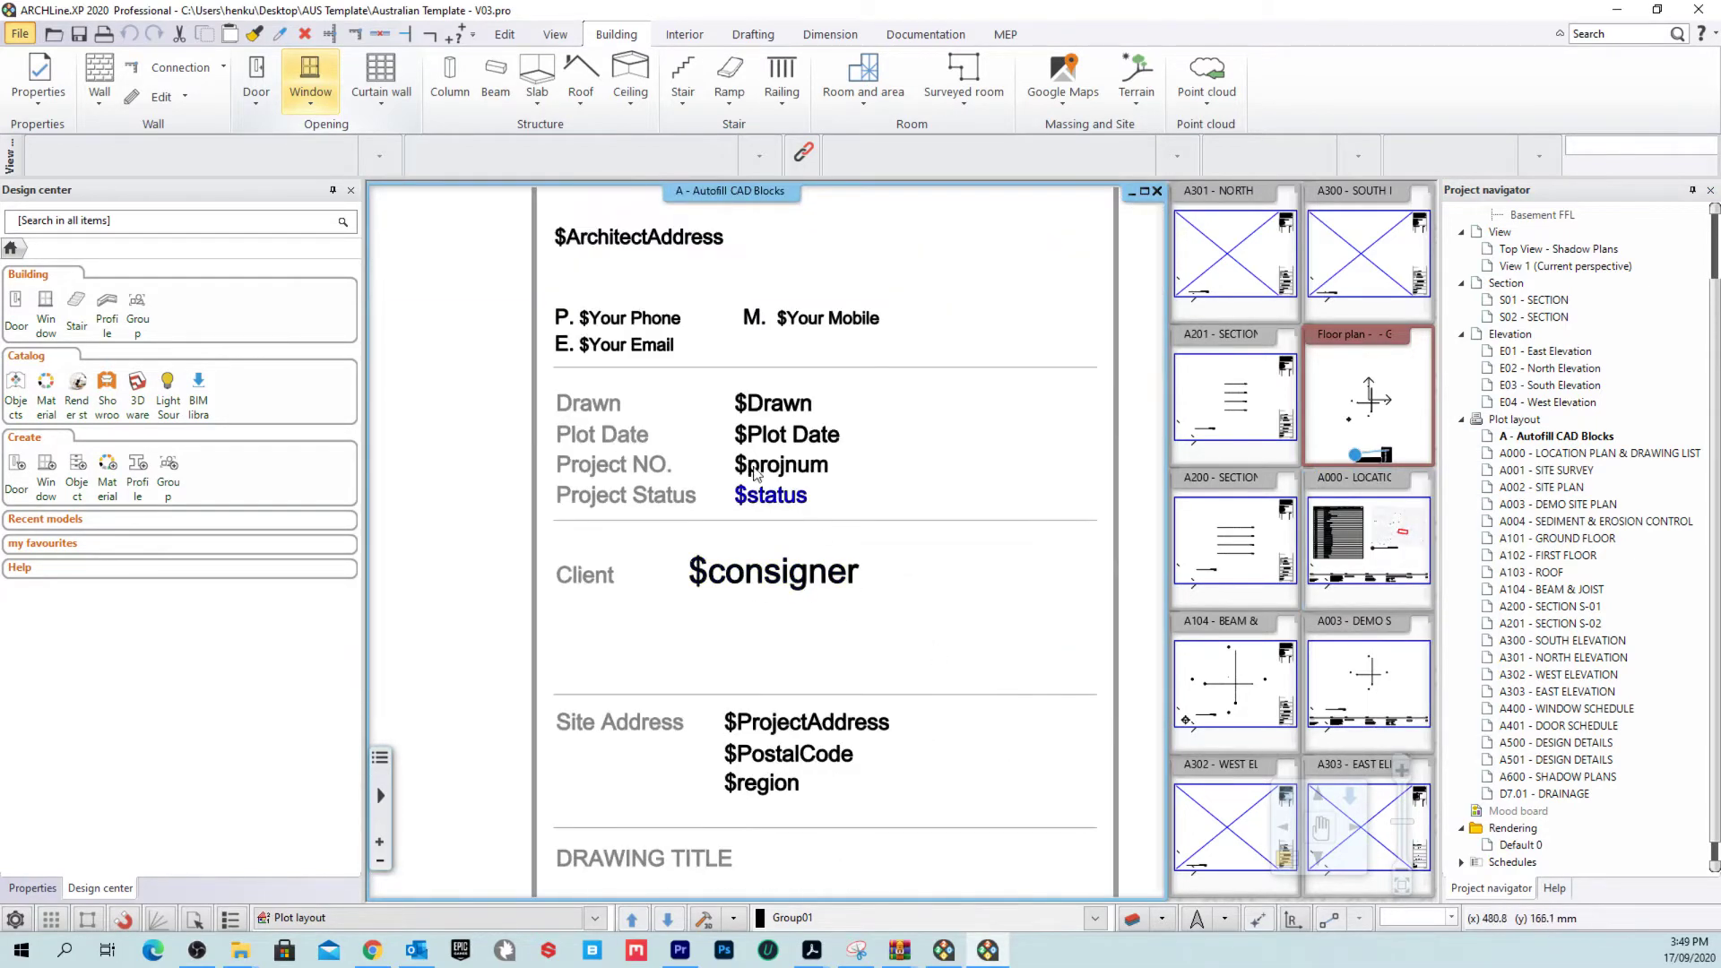
{"action": "scroll", "coordinate": [760, 421], "scroll_direction": "up", "scroll_amount": 2}
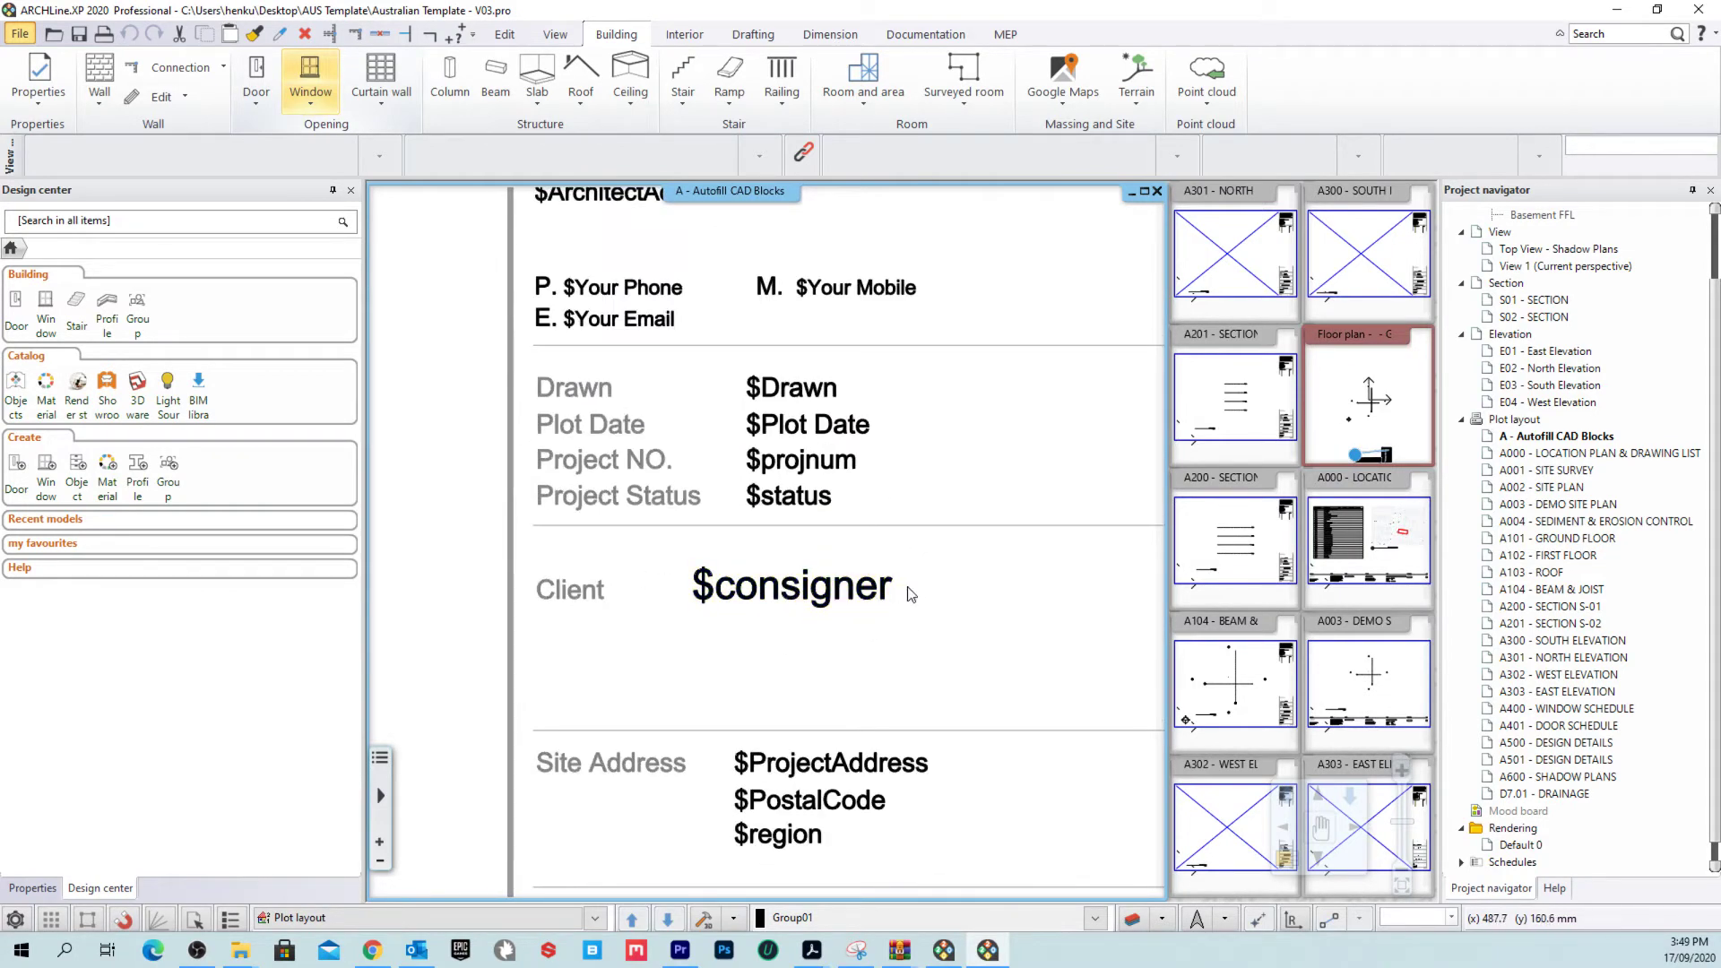
{"action": "scroll", "coordinate": [896, 583], "scroll_direction": "left", "scroll_amount": 1}
{"action": "scroll", "coordinate": [860, 578], "scroll_direction": "down", "scroll_amount": 3}
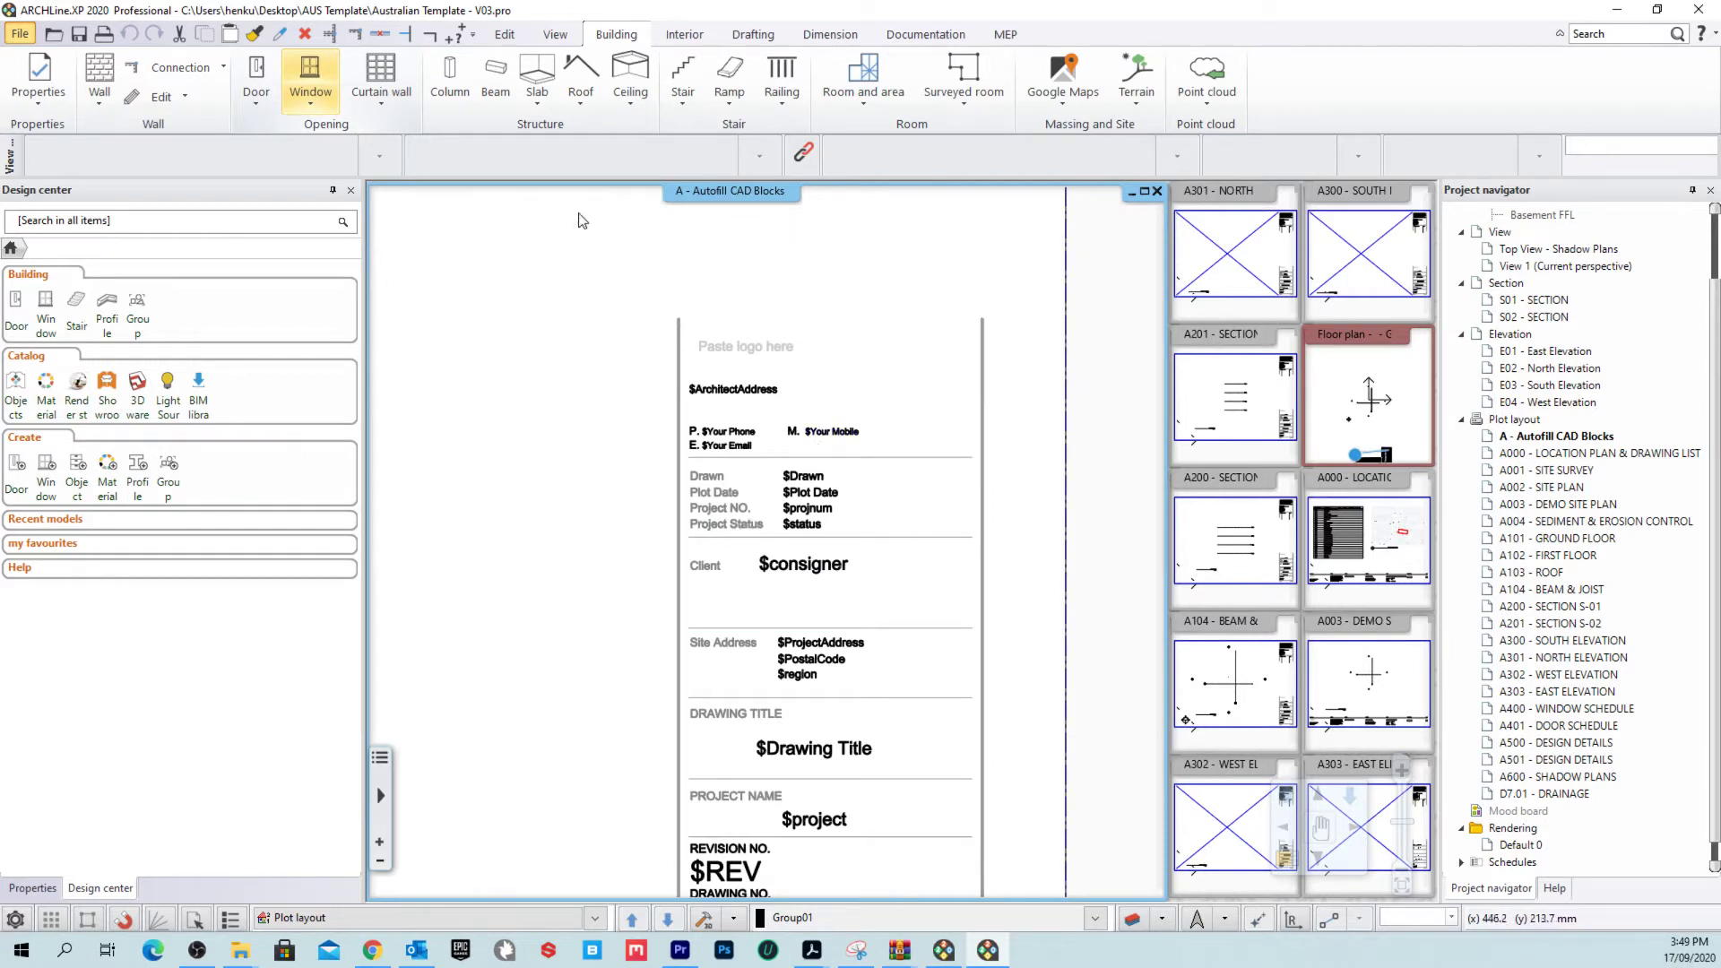
Step: Insert the Project name plot stamp variable as $project text with height 3
{"action": "left_click", "coordinate": [924, 34]}
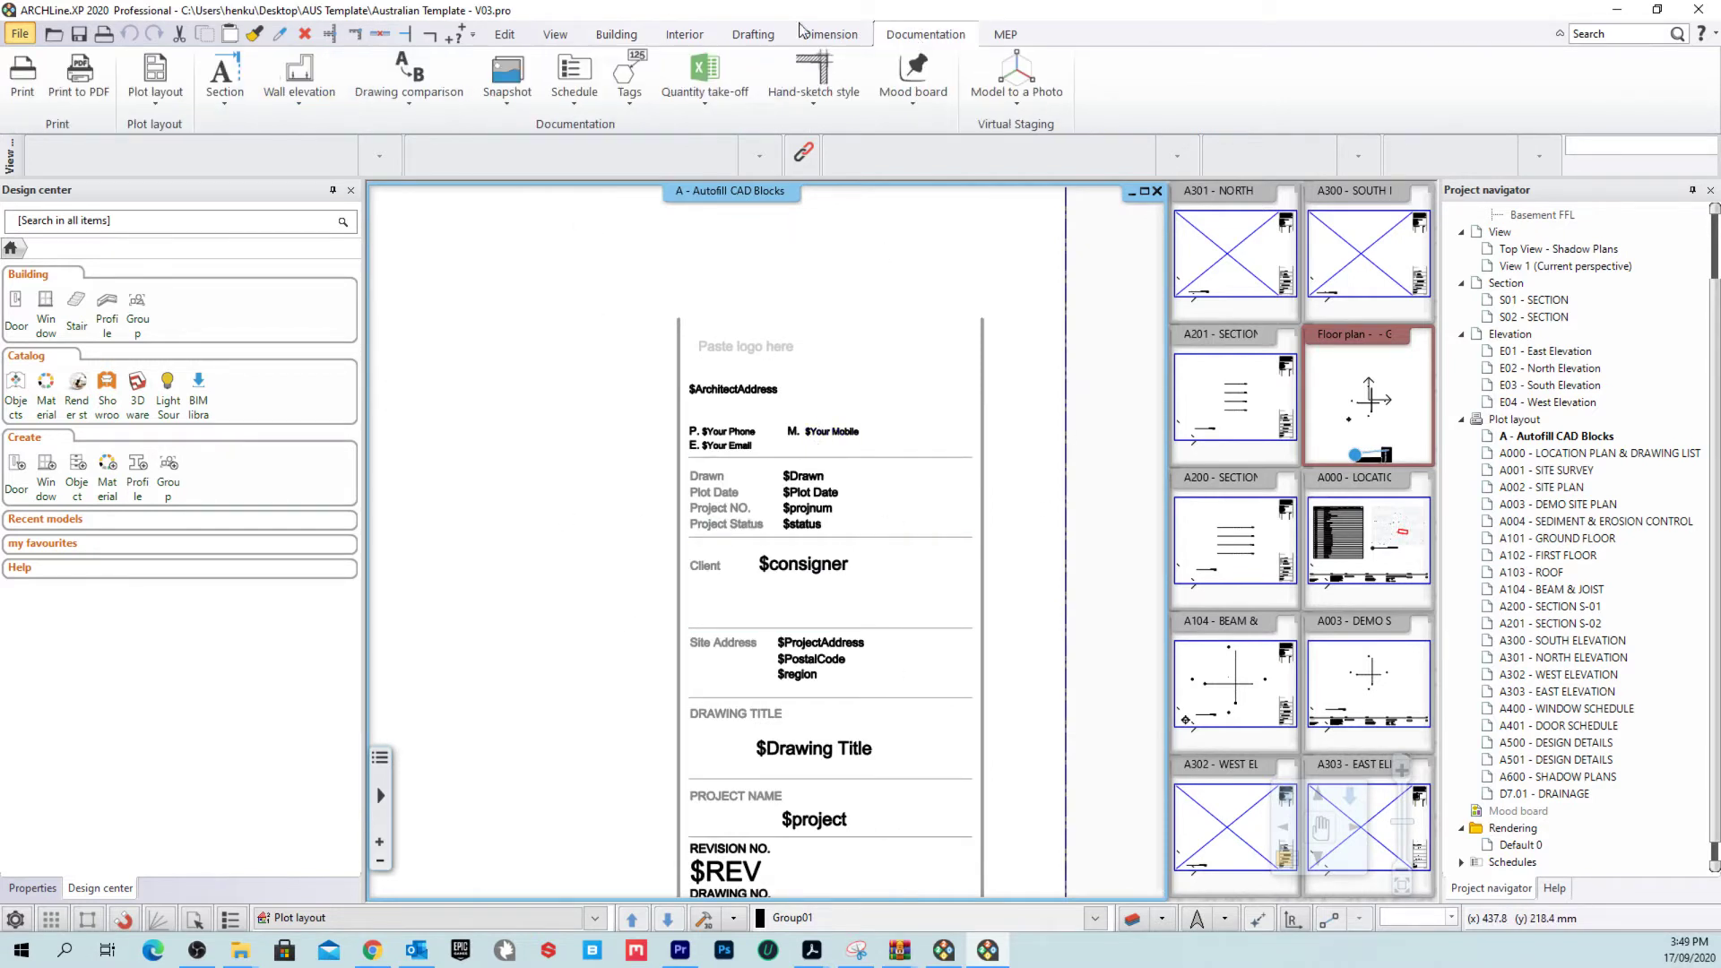
{"action": "left_click", "coordinate": [150, 105]}
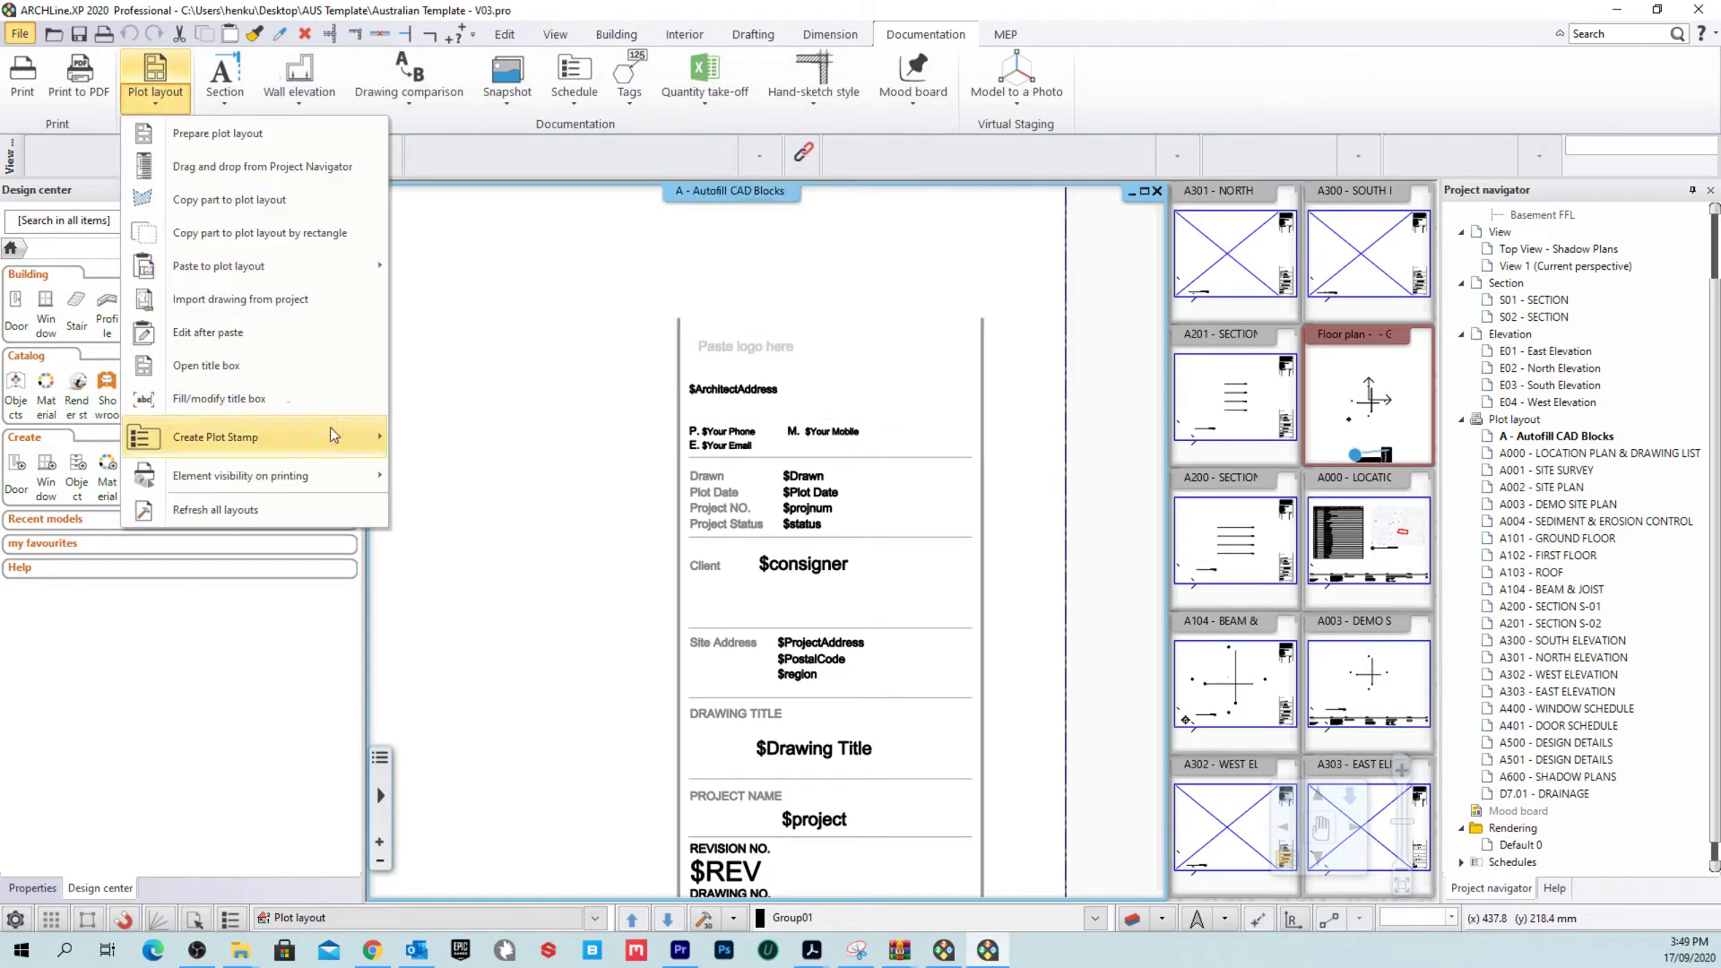
{"action": "mouse_move", "coordinate": [319, 436]}
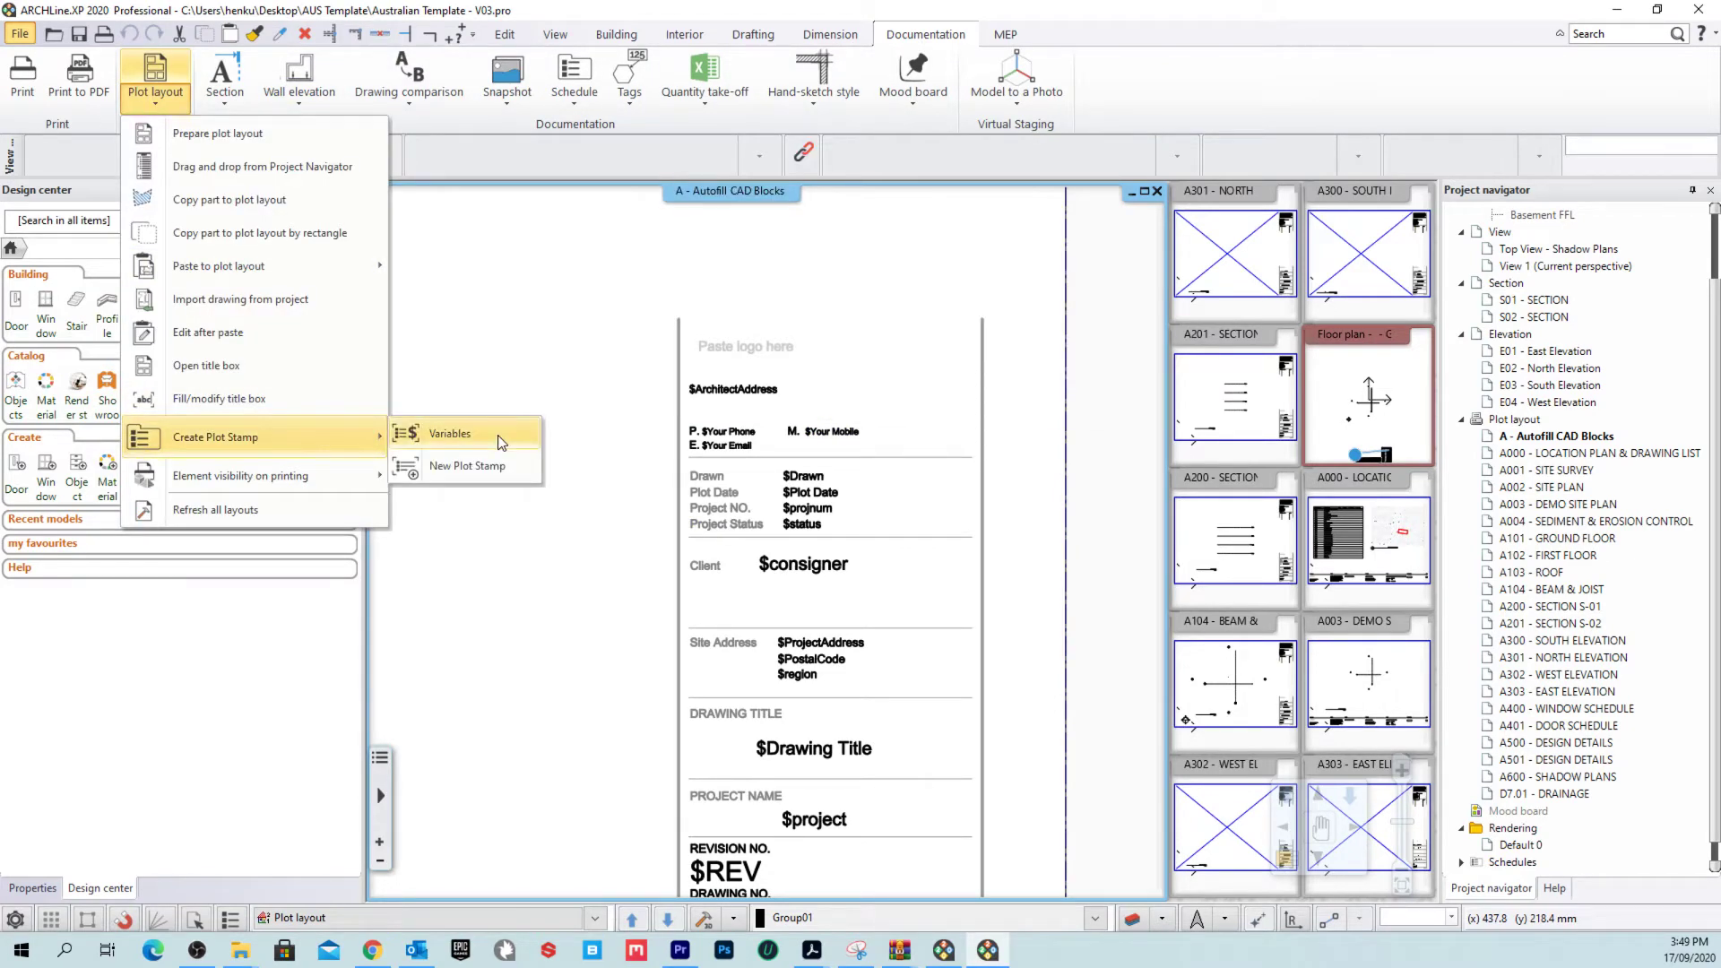
{"action": "left_click", "coordinate": [500, 442]}
{"action": "mouse_move", "coordinate": [919, 239]}
{"action": "left_mouse_down"}
{"action": "mouse_move", "coordinate": [899, 617]}
{"action": "mouse_move", "coordinate": [918, 235]}
{"action": "left_mouse_up"}
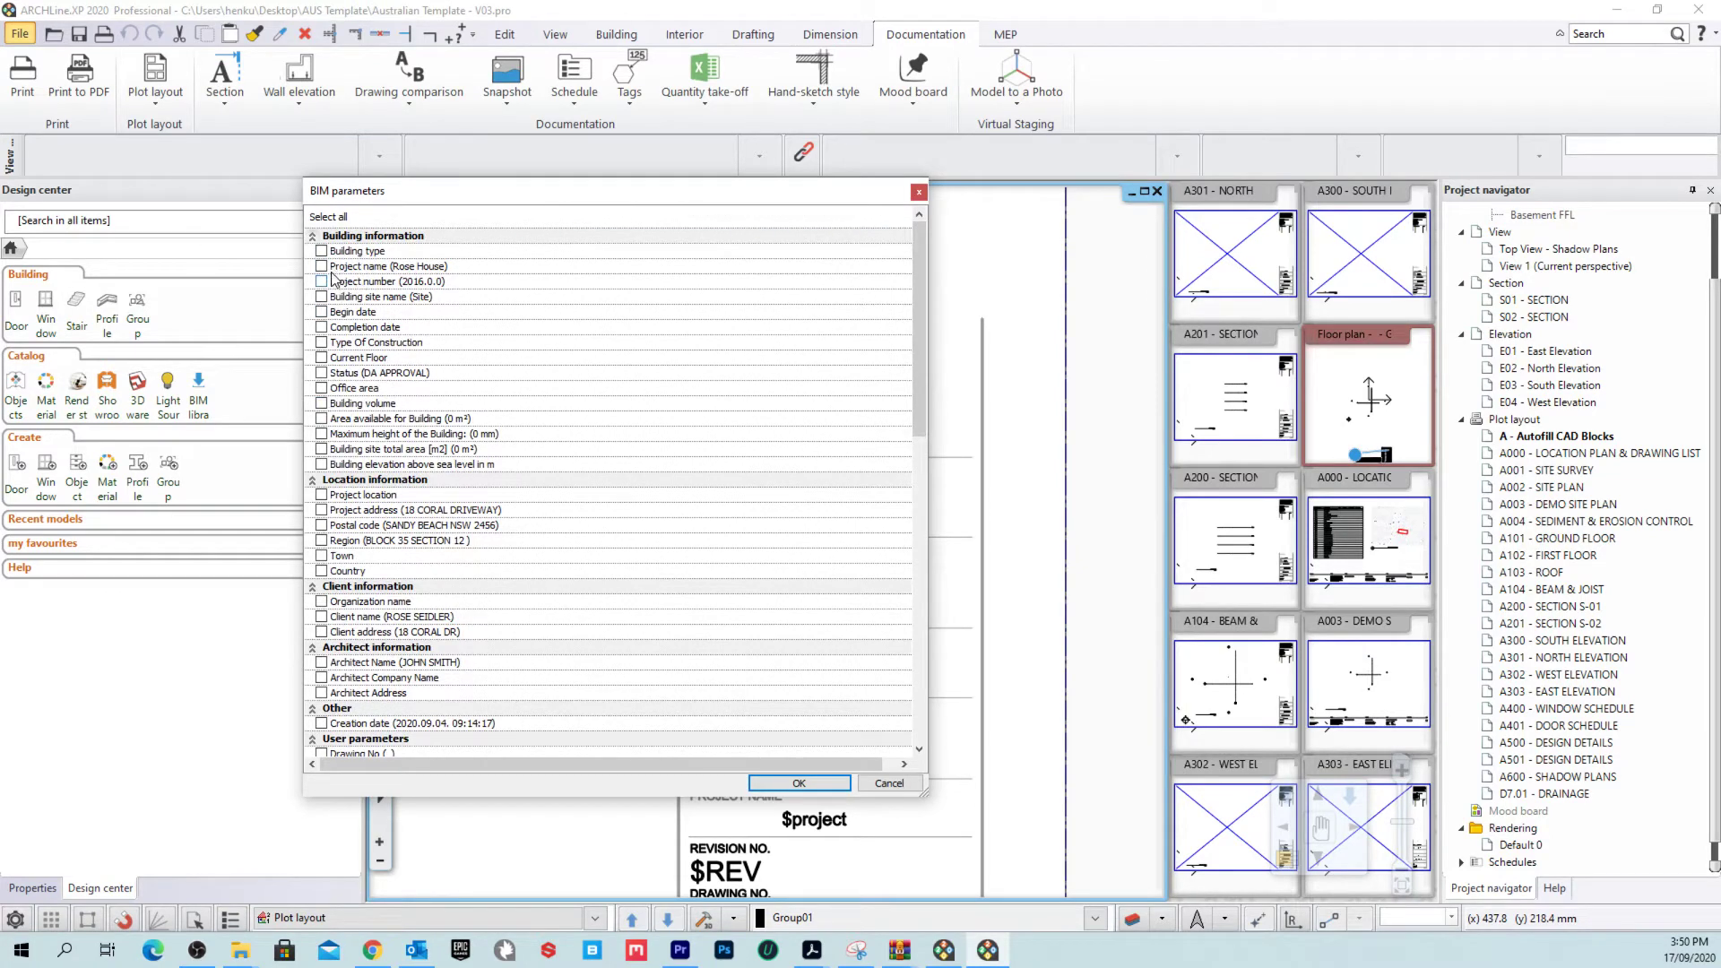
{"action": "left_click", "coordinate": [323, 267]}
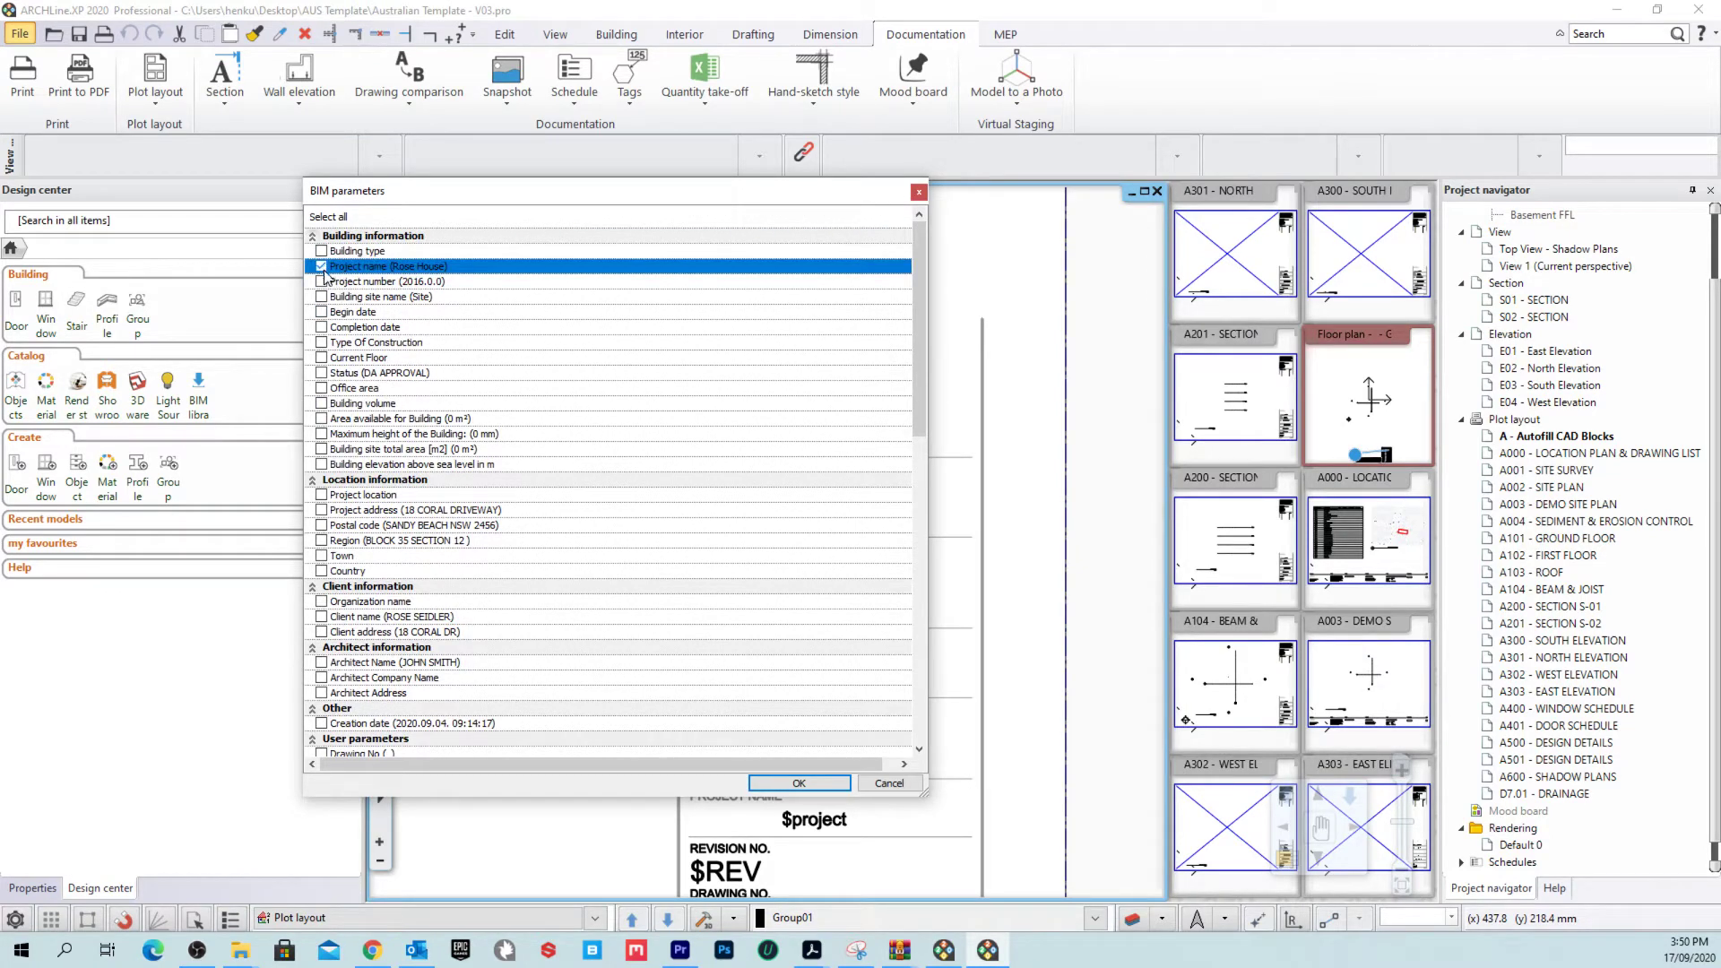
{"action": "left_click", "coordinate": [798, 782]}
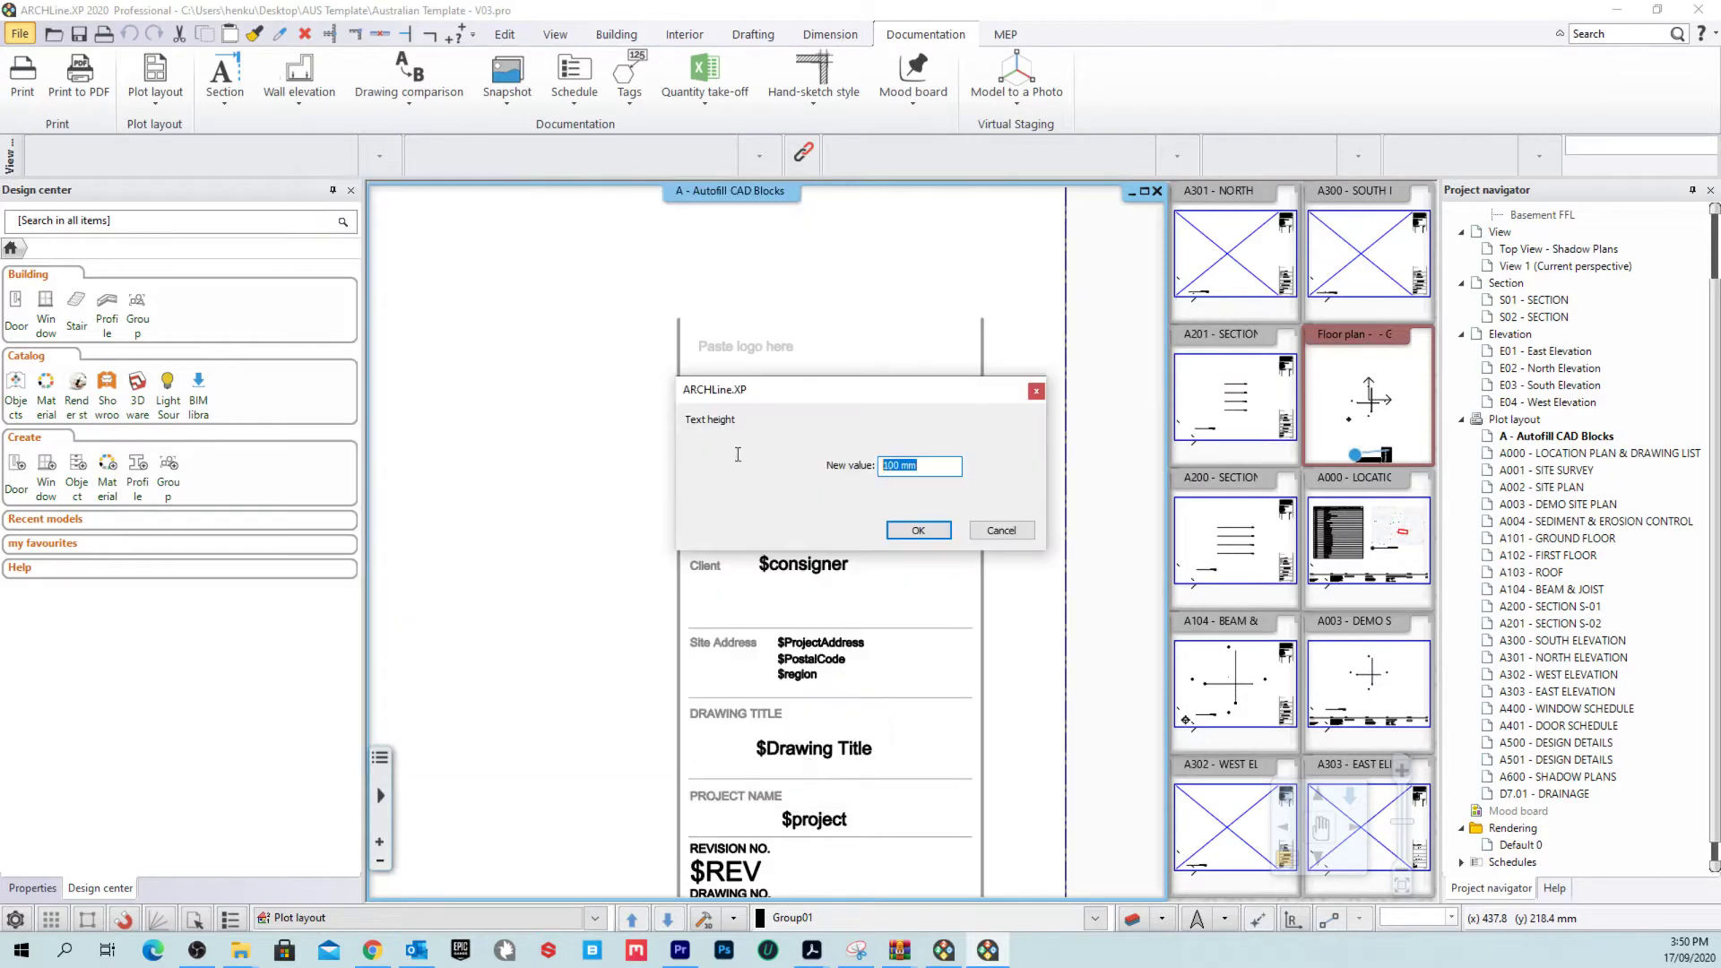
{"action": "type", "text": "3"}
{"action": "left_click", "coordinate": [917, 530]}
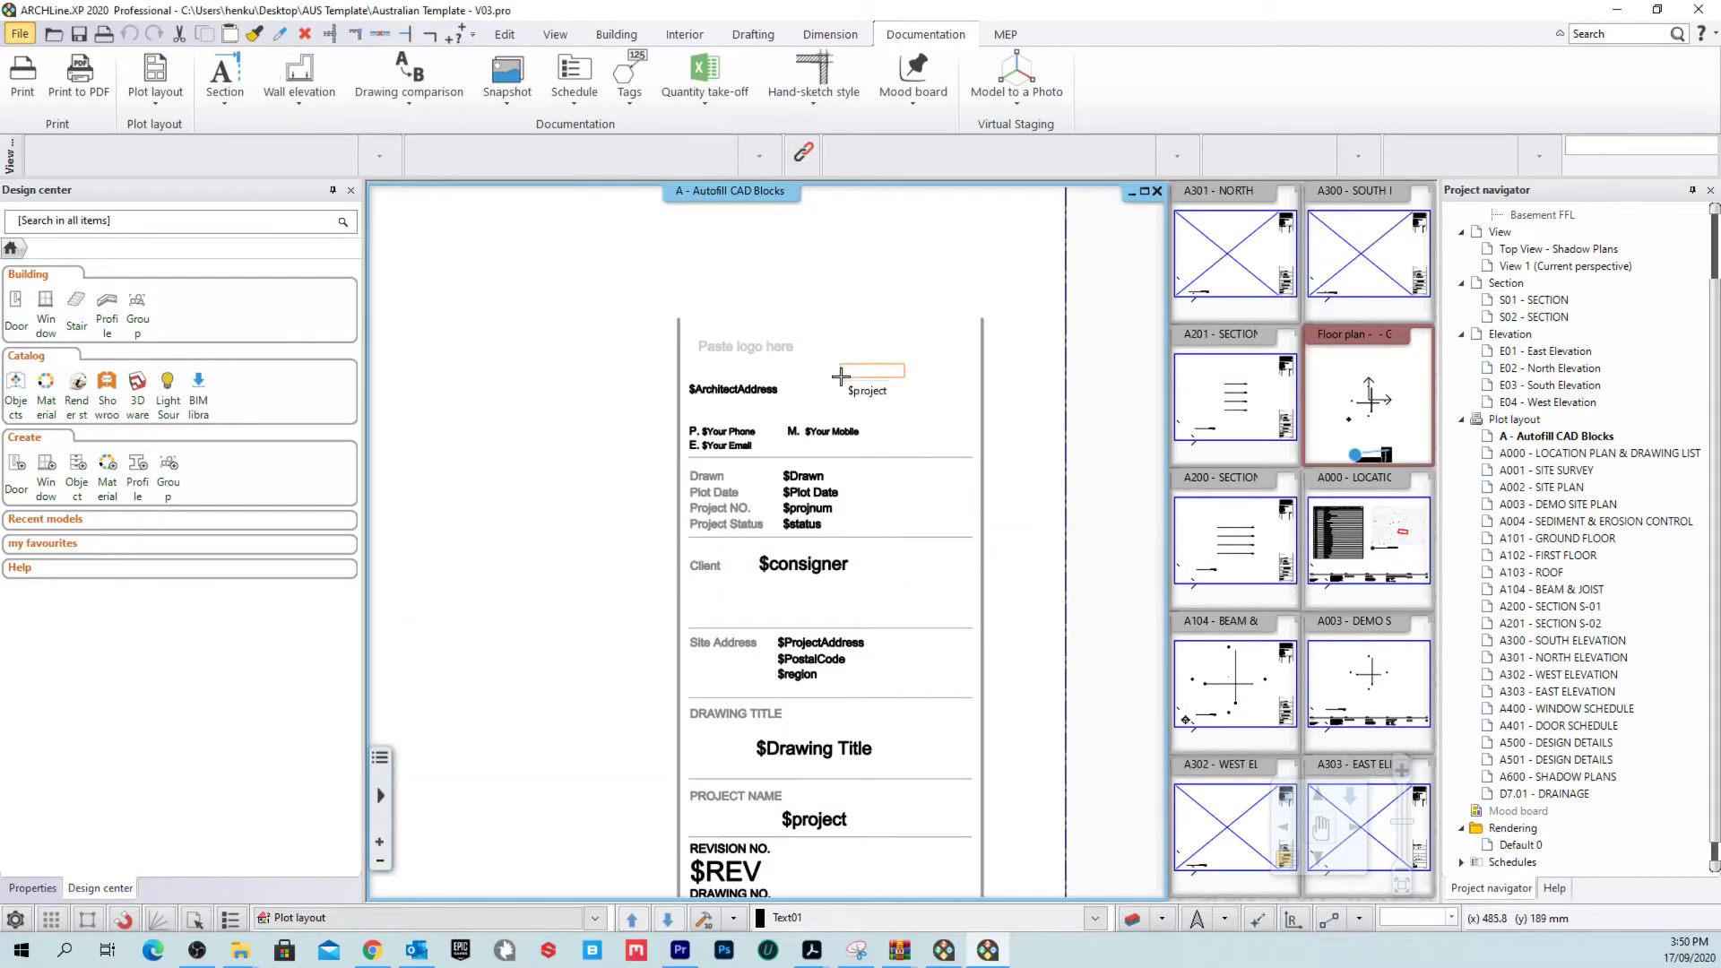
Step: Place the $project text just above $ArchitectAddress in the title block, then deselect it
{"action": "scroll", "coordinate": [721, 468], "scroll_direction": "up", "scroll_amount": 3}
{"action": "scroll", "coordinate": [720, 468], "scroll_direction": "down", "scroll_amount": 3}
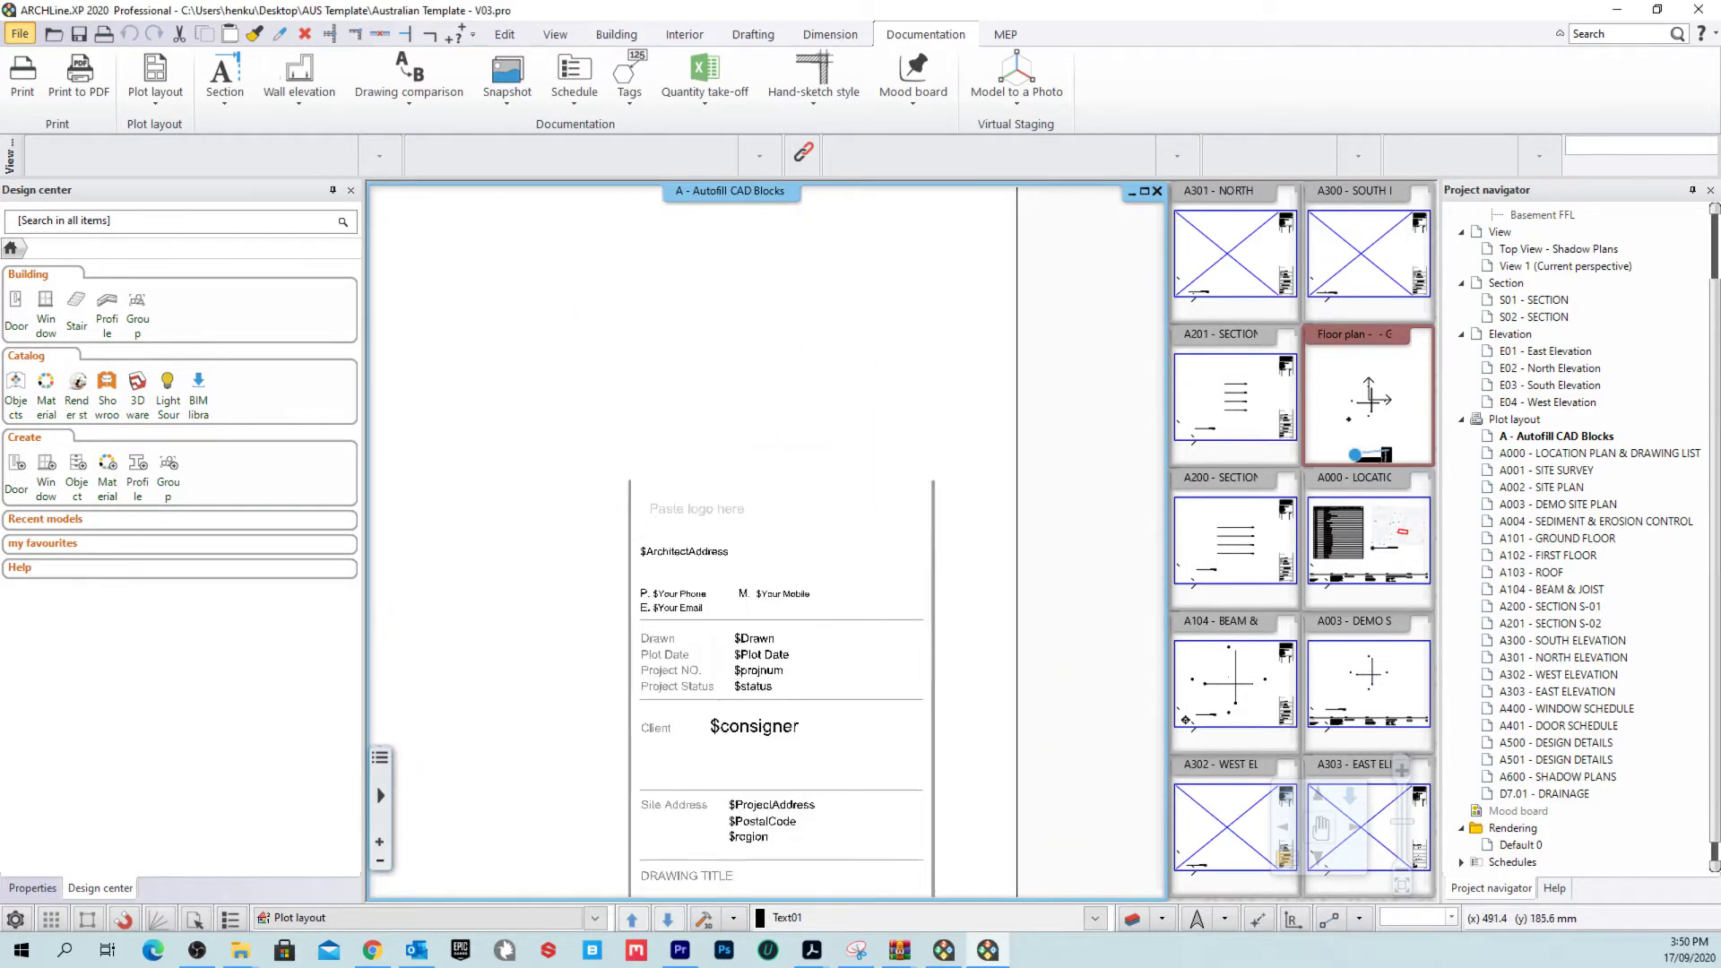
{"action": "scroll", "coordinate": [744, 430], "scroll_direction": "up", "scroll_amount": 3}
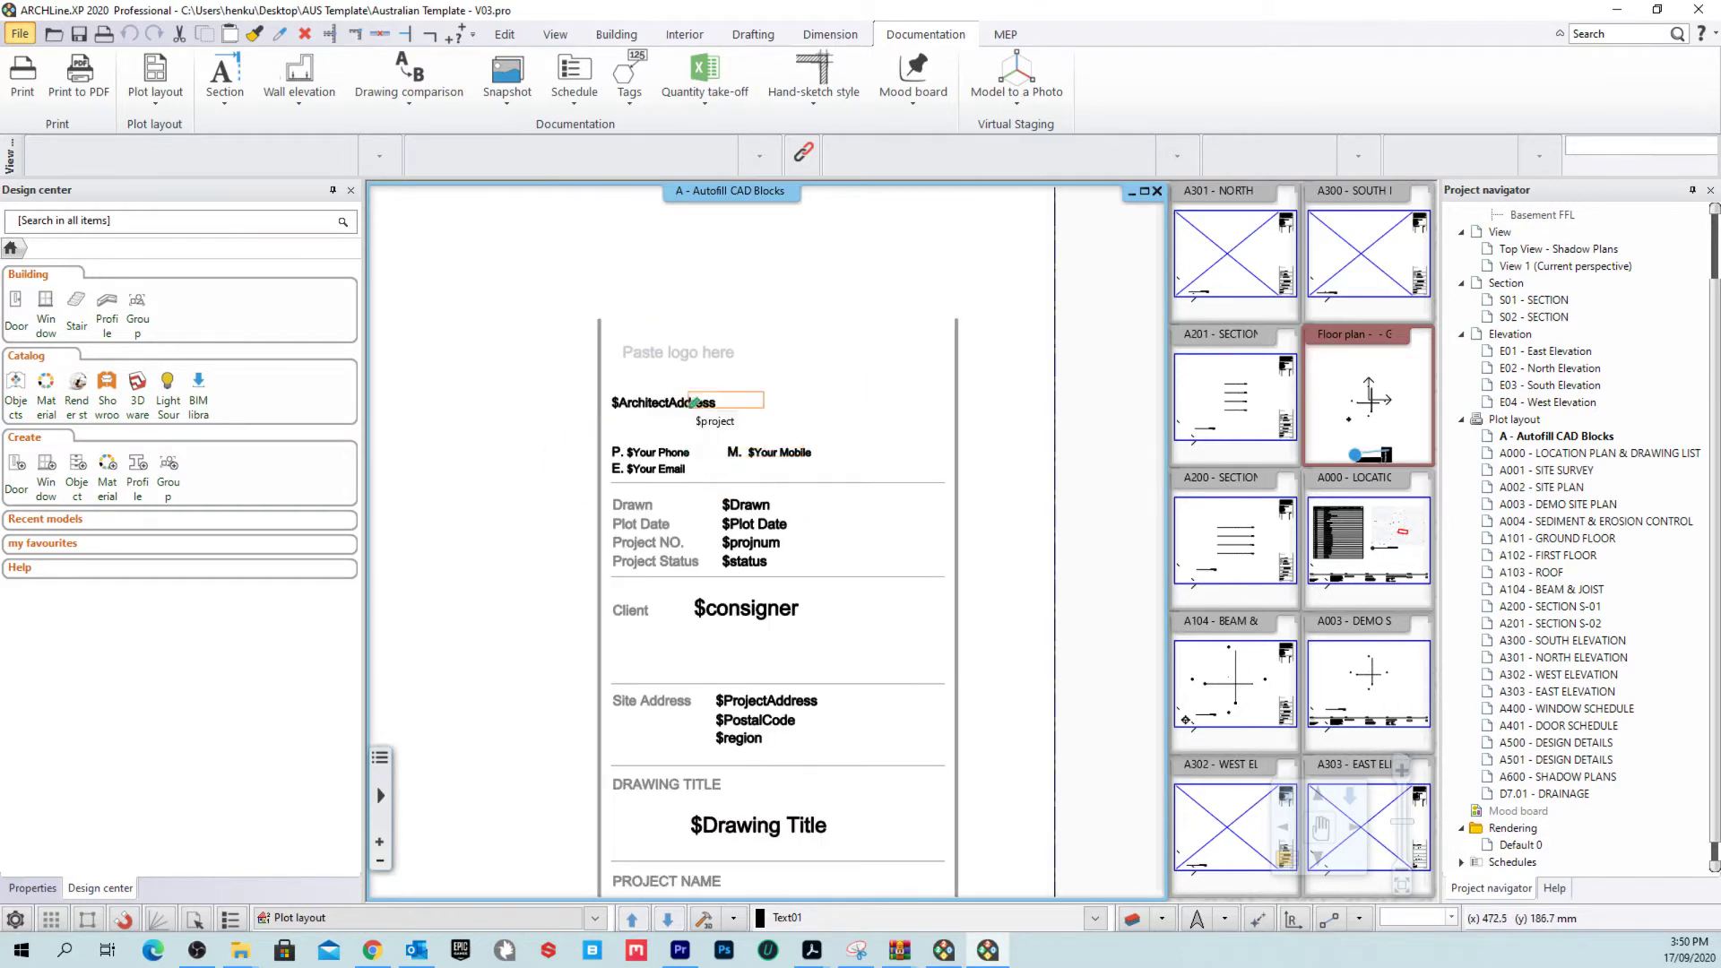
{"action": "scroll", "coordinate": [779, 508], "scroll_direction": "down", "scroll_amount": 5}
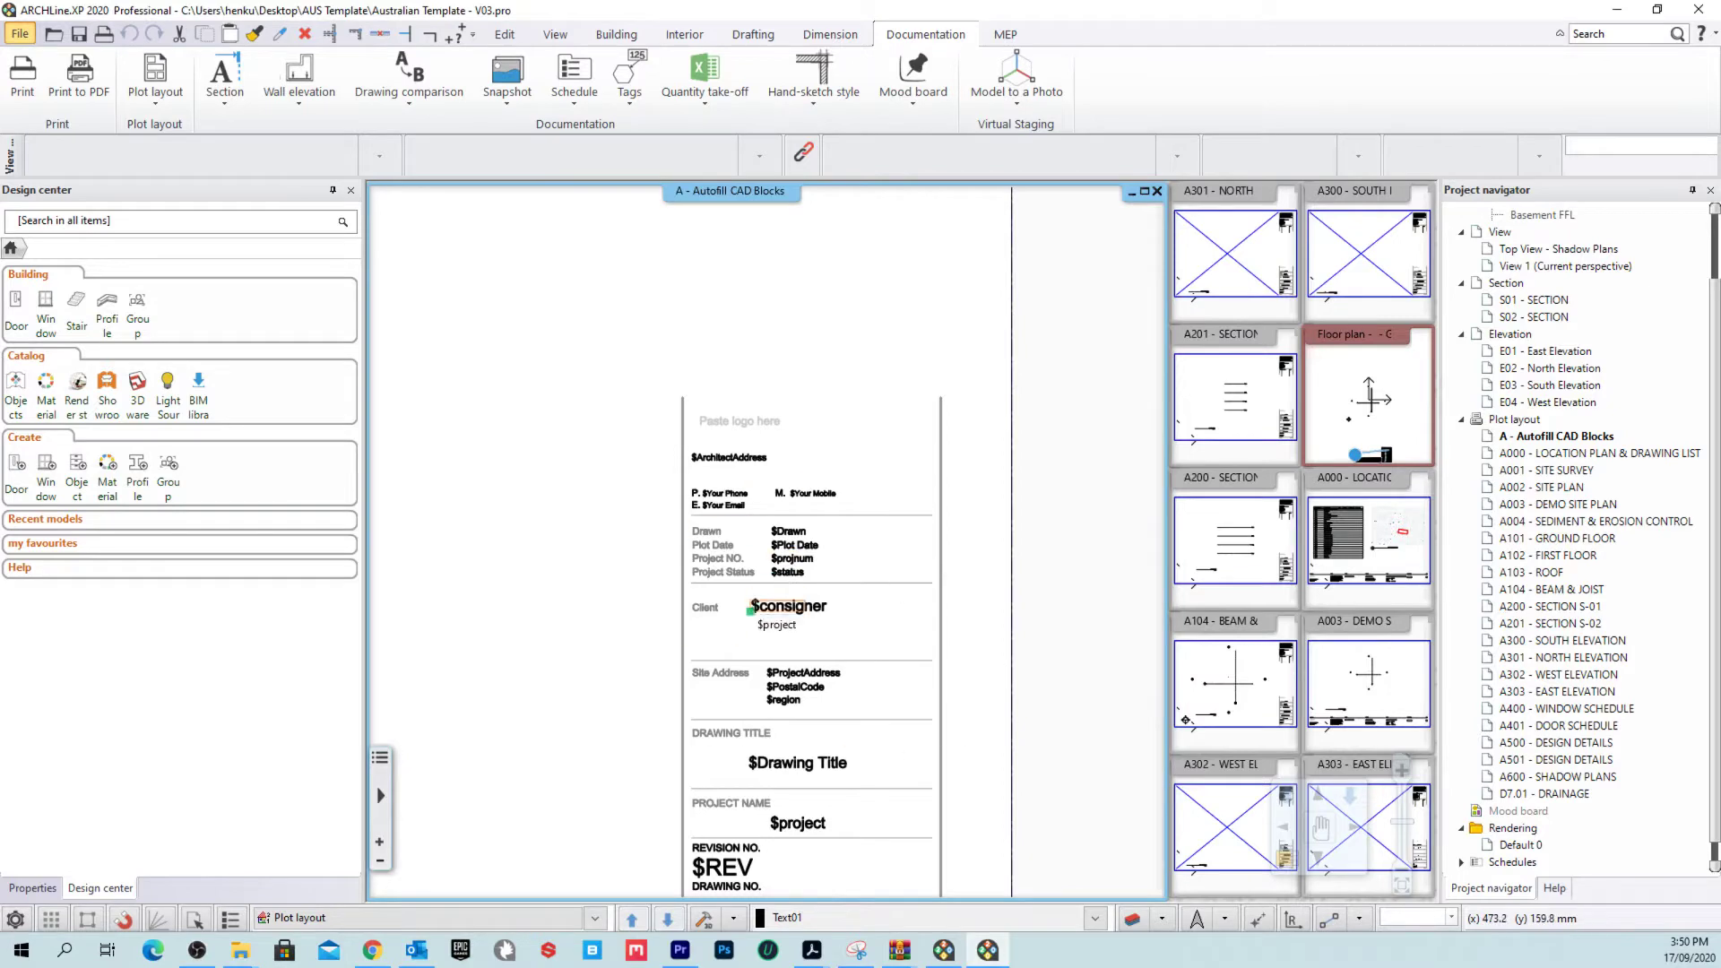
{"action": "scroll", "coordinate": [740, 424], "scroll_direction": "up", "scroll_amount": 4}
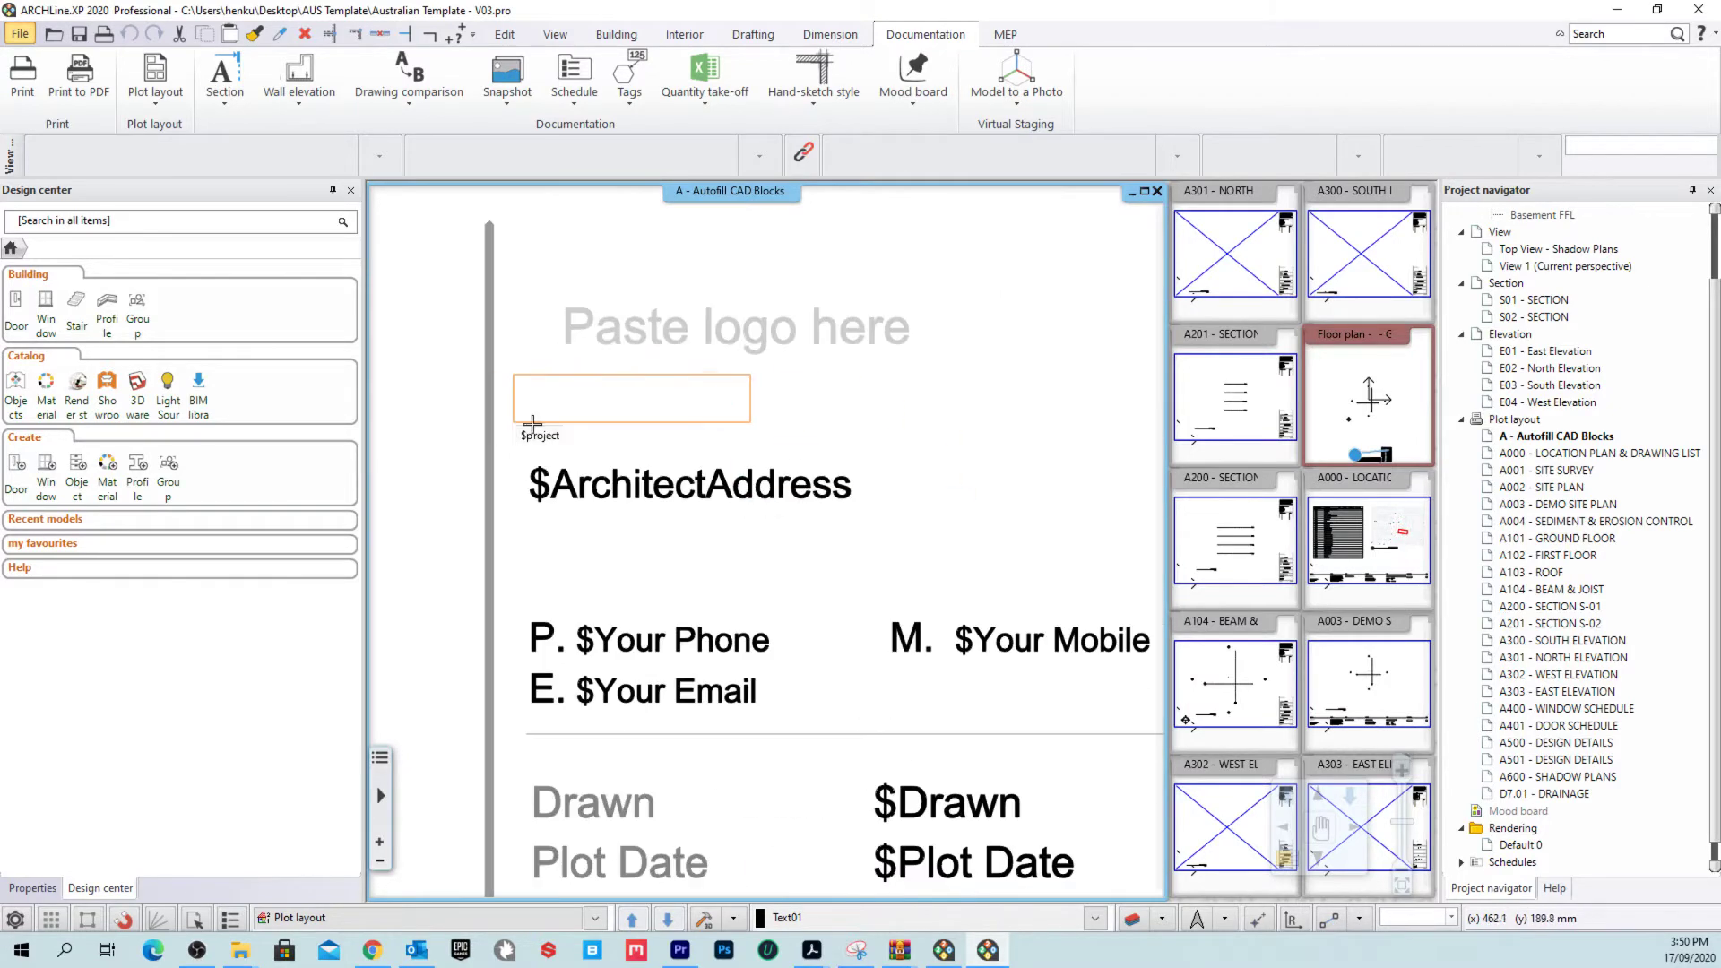
{"action": "left_click", "coordinate": [527, 440]}
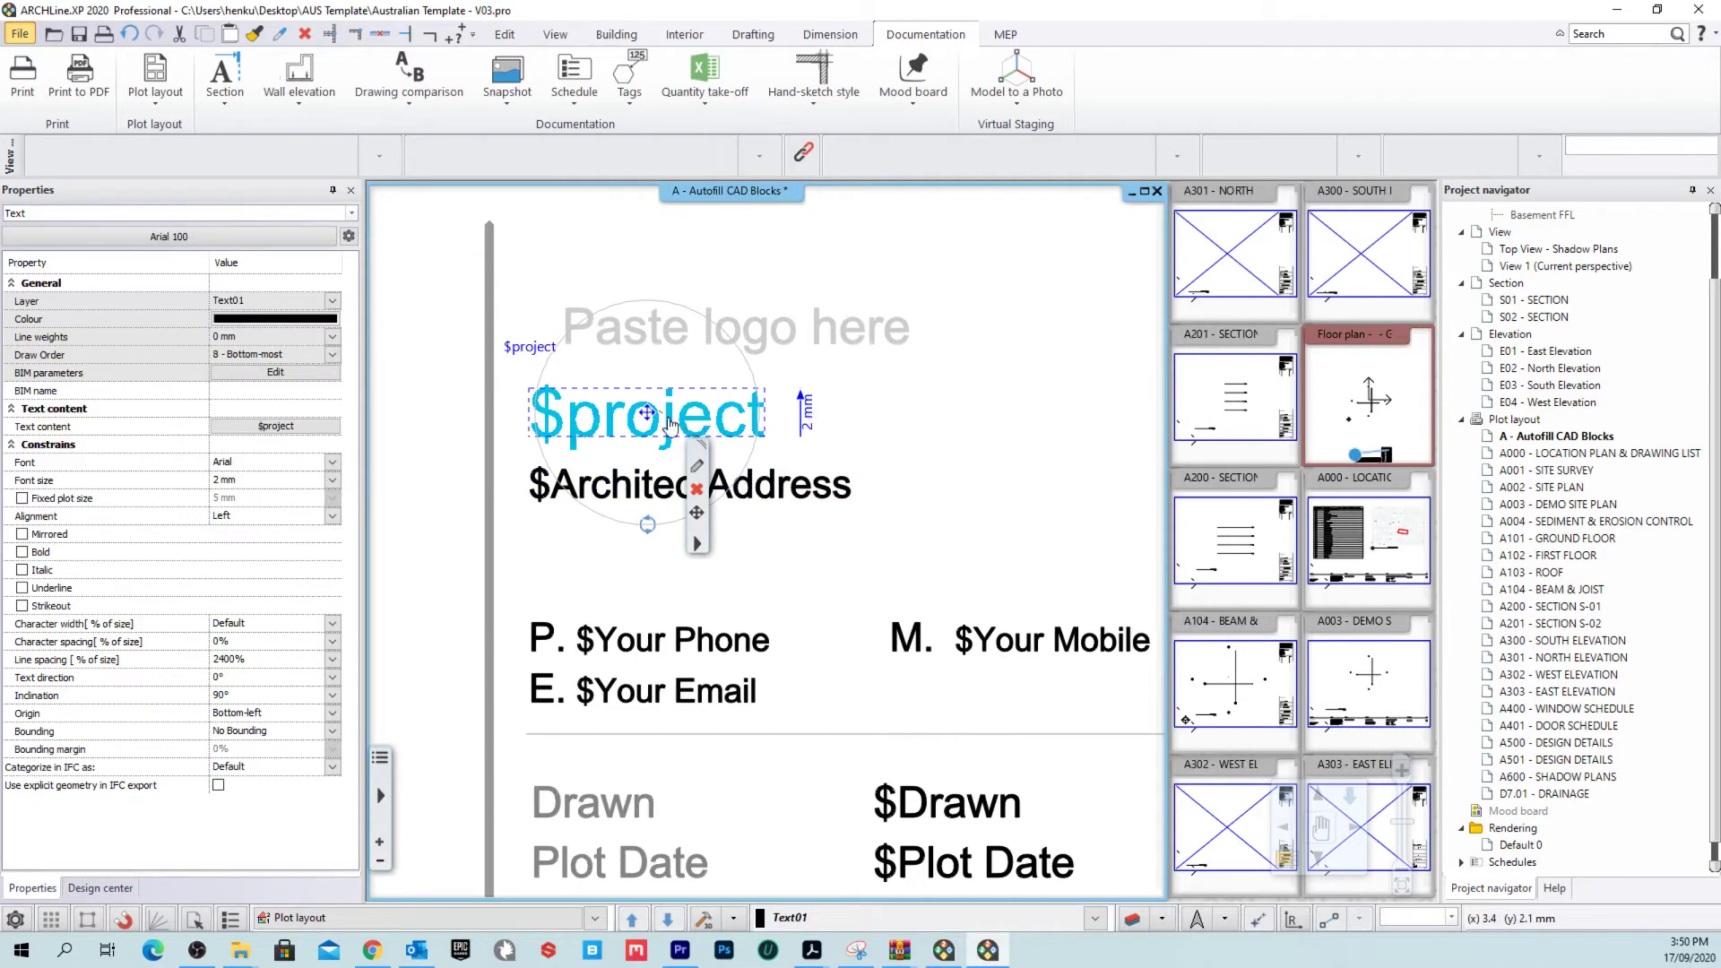
{"action": "middle_click_drag", "start_coordinate": [831, 415], "coordinate": [858, 456]}
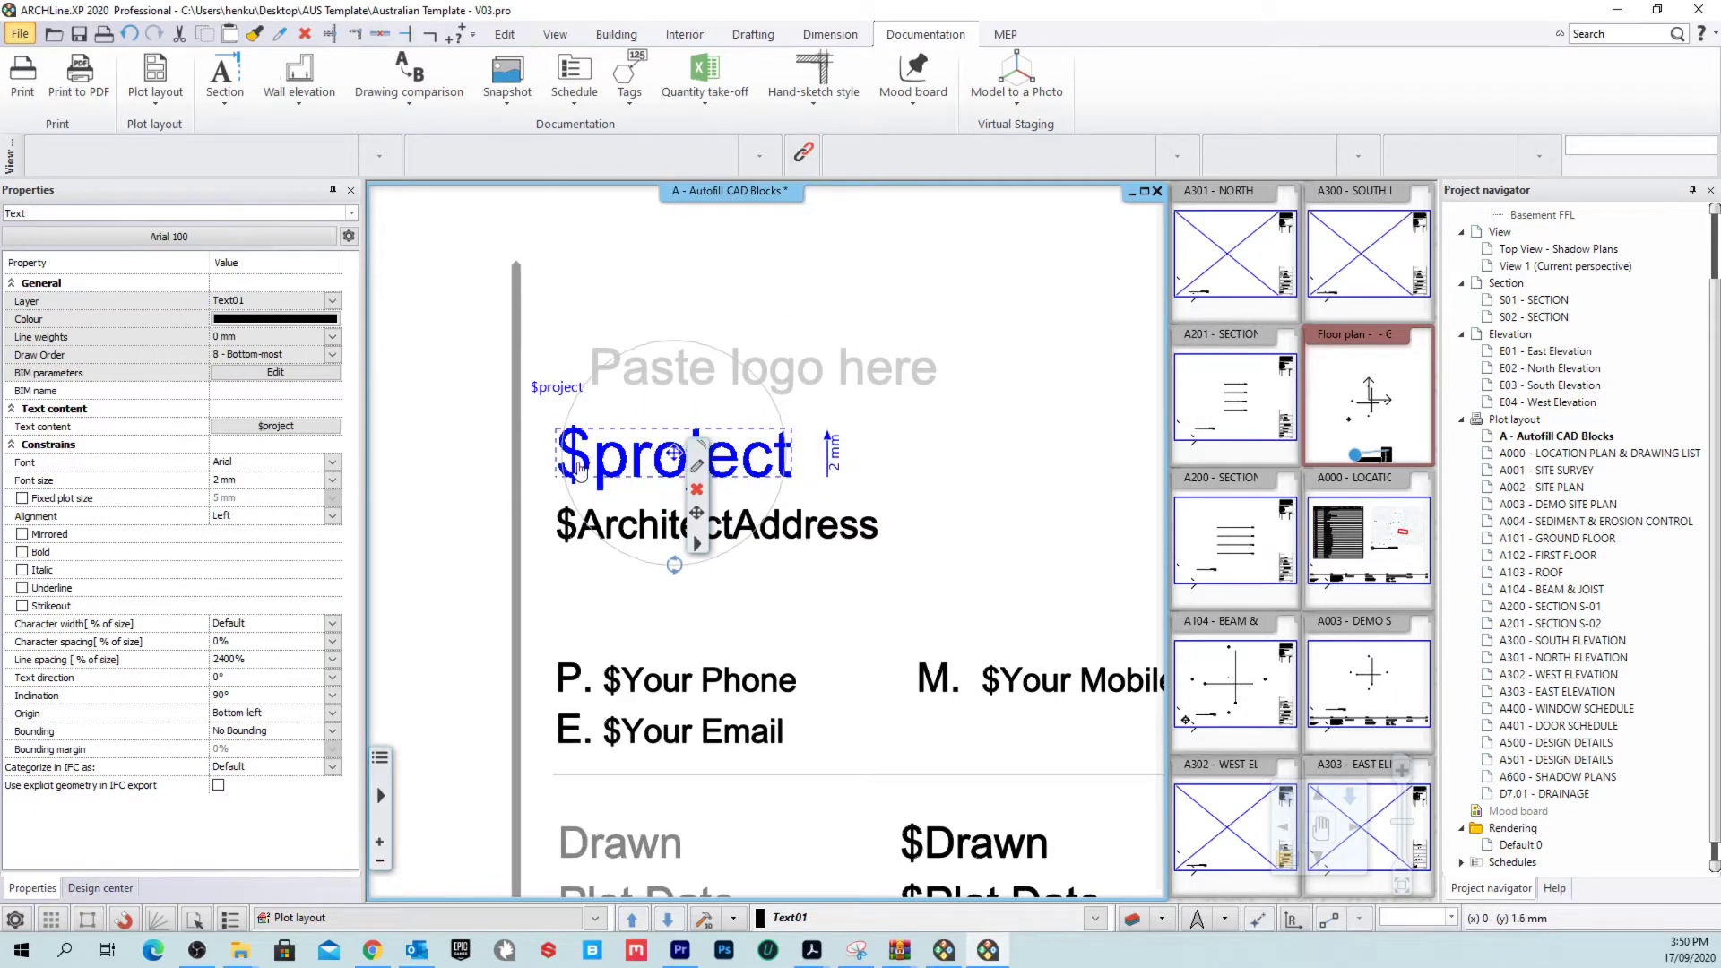
{"action": "left_click", "coordinate": [811, 533]}
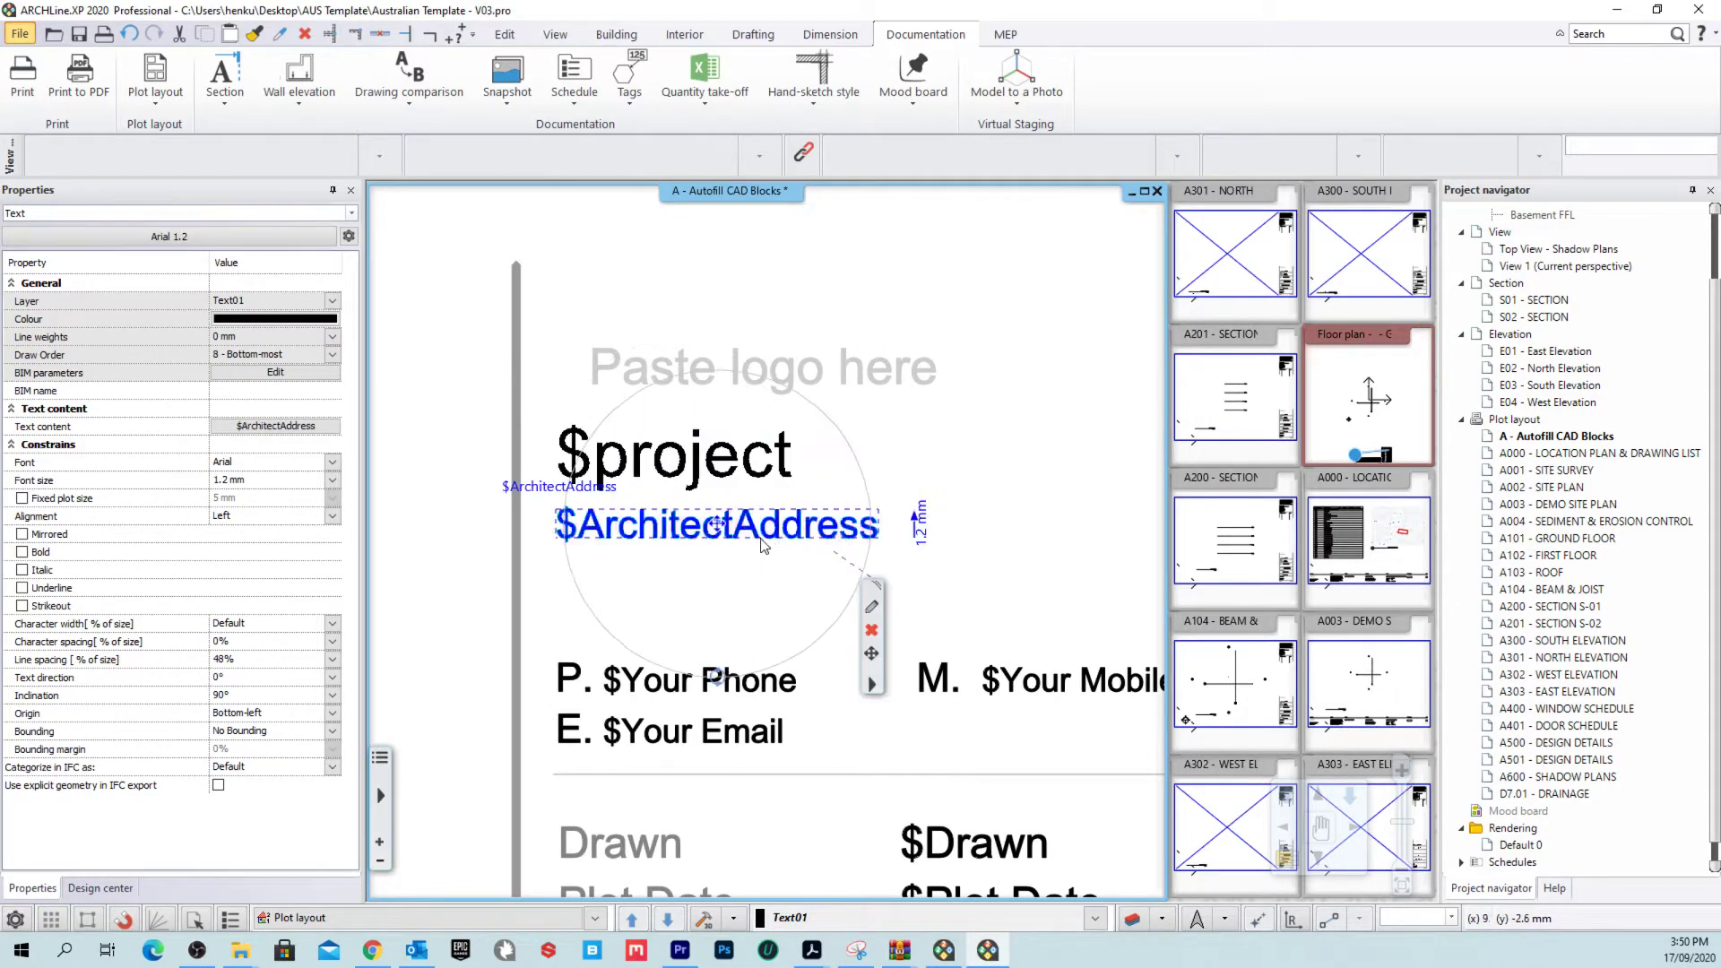
{"action": "scroll", "coordinate": [767, 543], "scroll_direction": "down", "scroll_amount": 2}
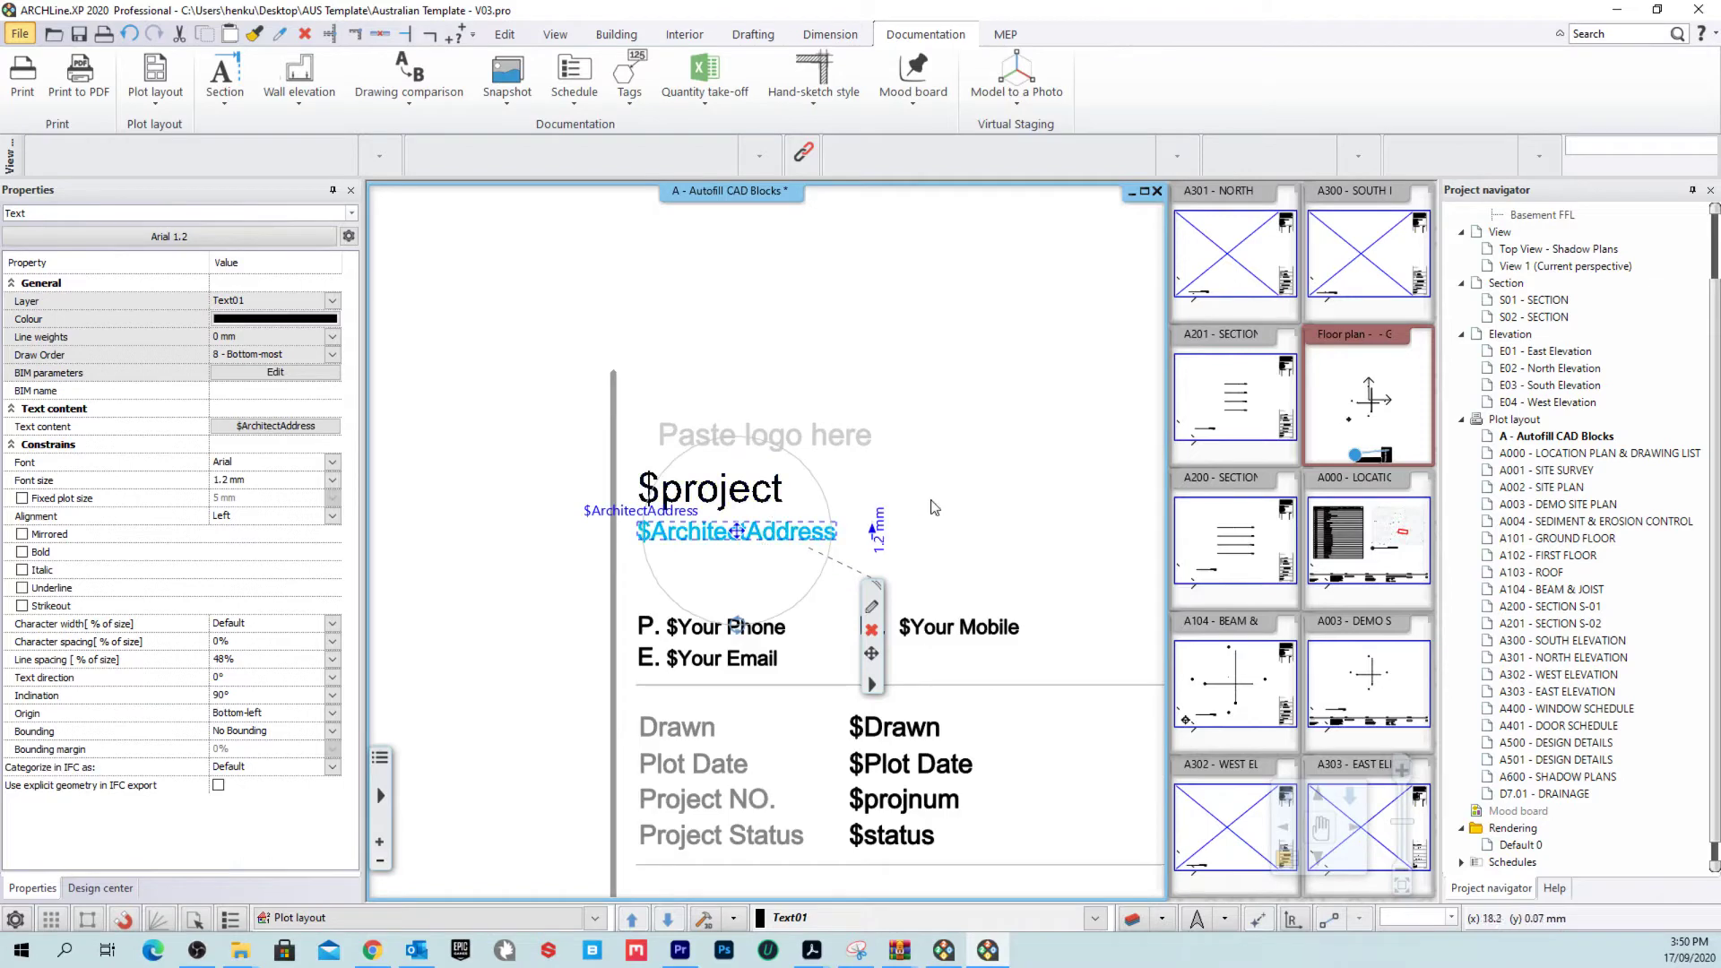
{"action": "left_click", "coordinate": [861, 542]}
{"action": "scroll", "coordinate": [865, 528], "scroll_direction": "down", "scroll_amount": 3}
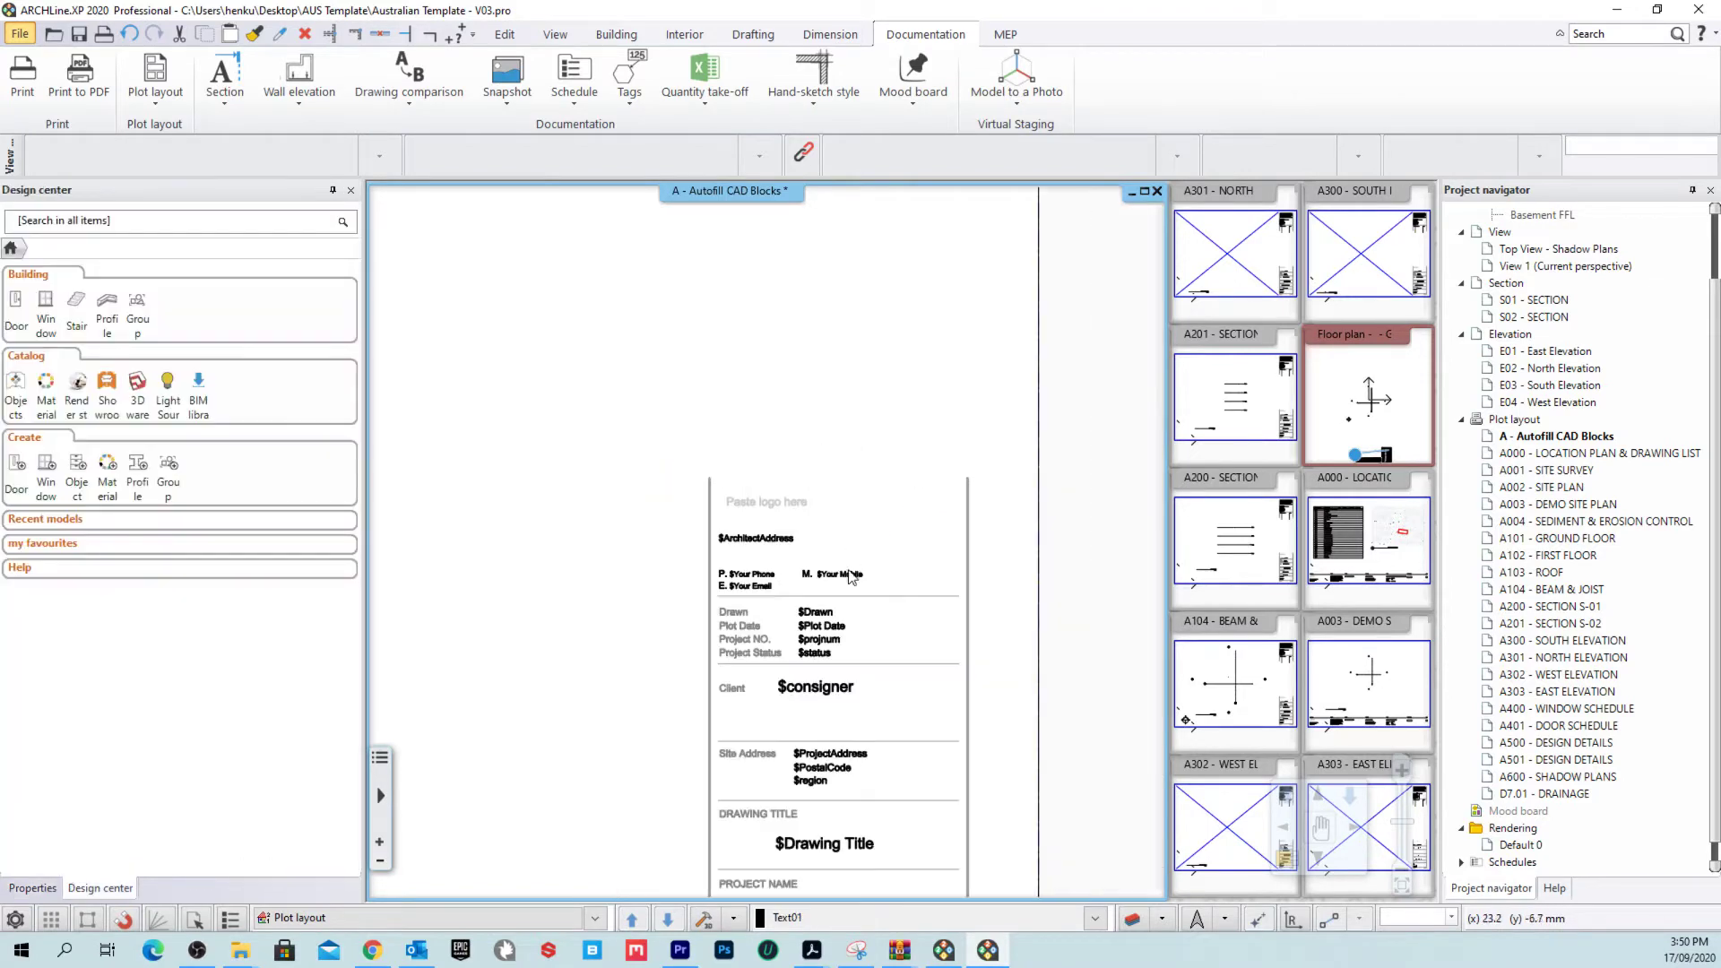
{"action": "scroll", "coordinate": [873, 448], "scroll_direction": "down", "scroll_amount": 4}
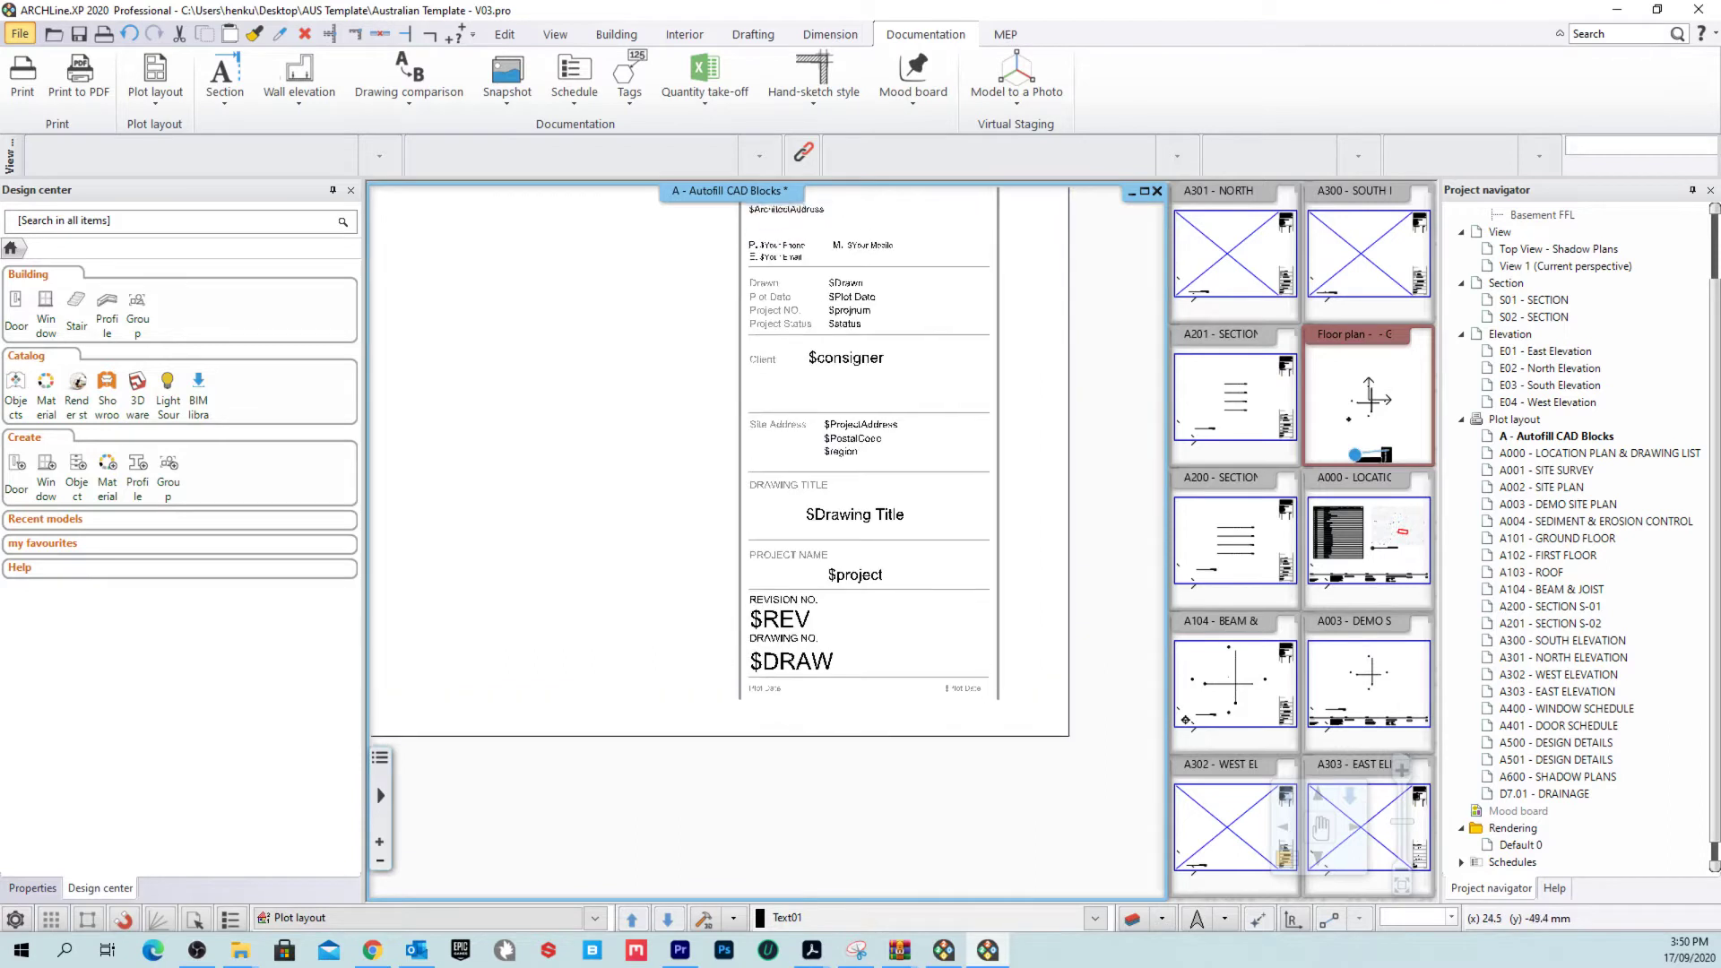
{"action": "scroll", "coordinate": [868, 654], "scroll_direction": "down", "scroll_amount": 4}
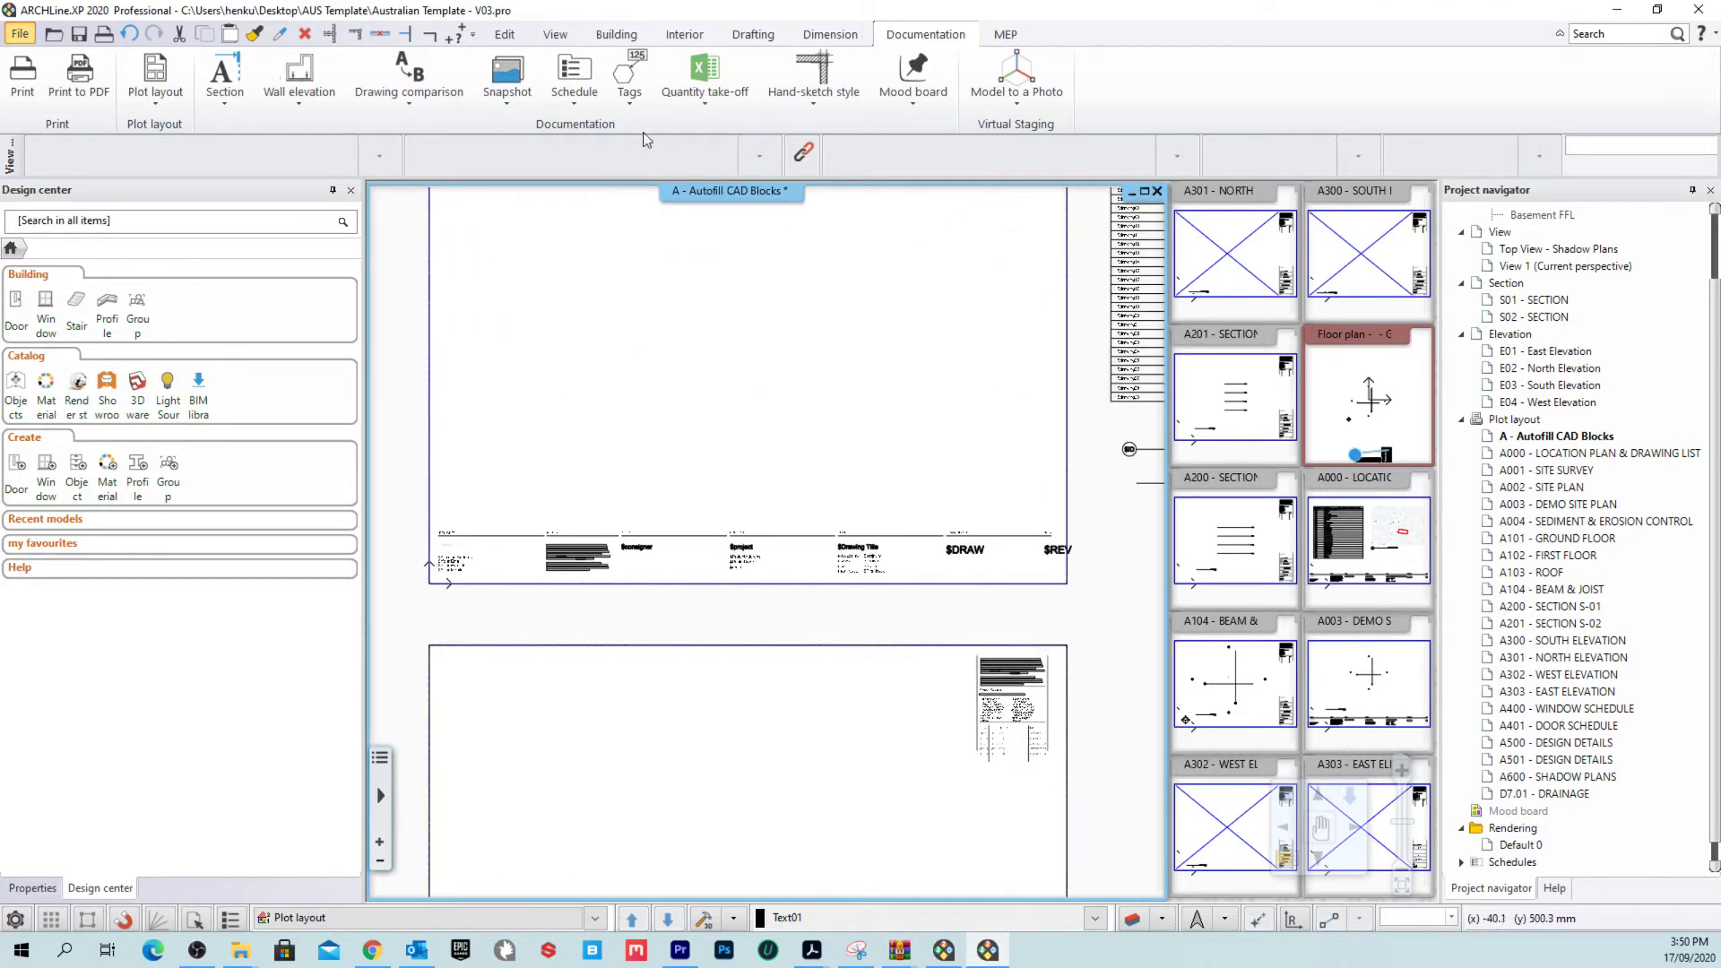
{"action": "scroll", "coordinate": [771, 484], "scroll_direction": "down", "scroll_amount": 2}
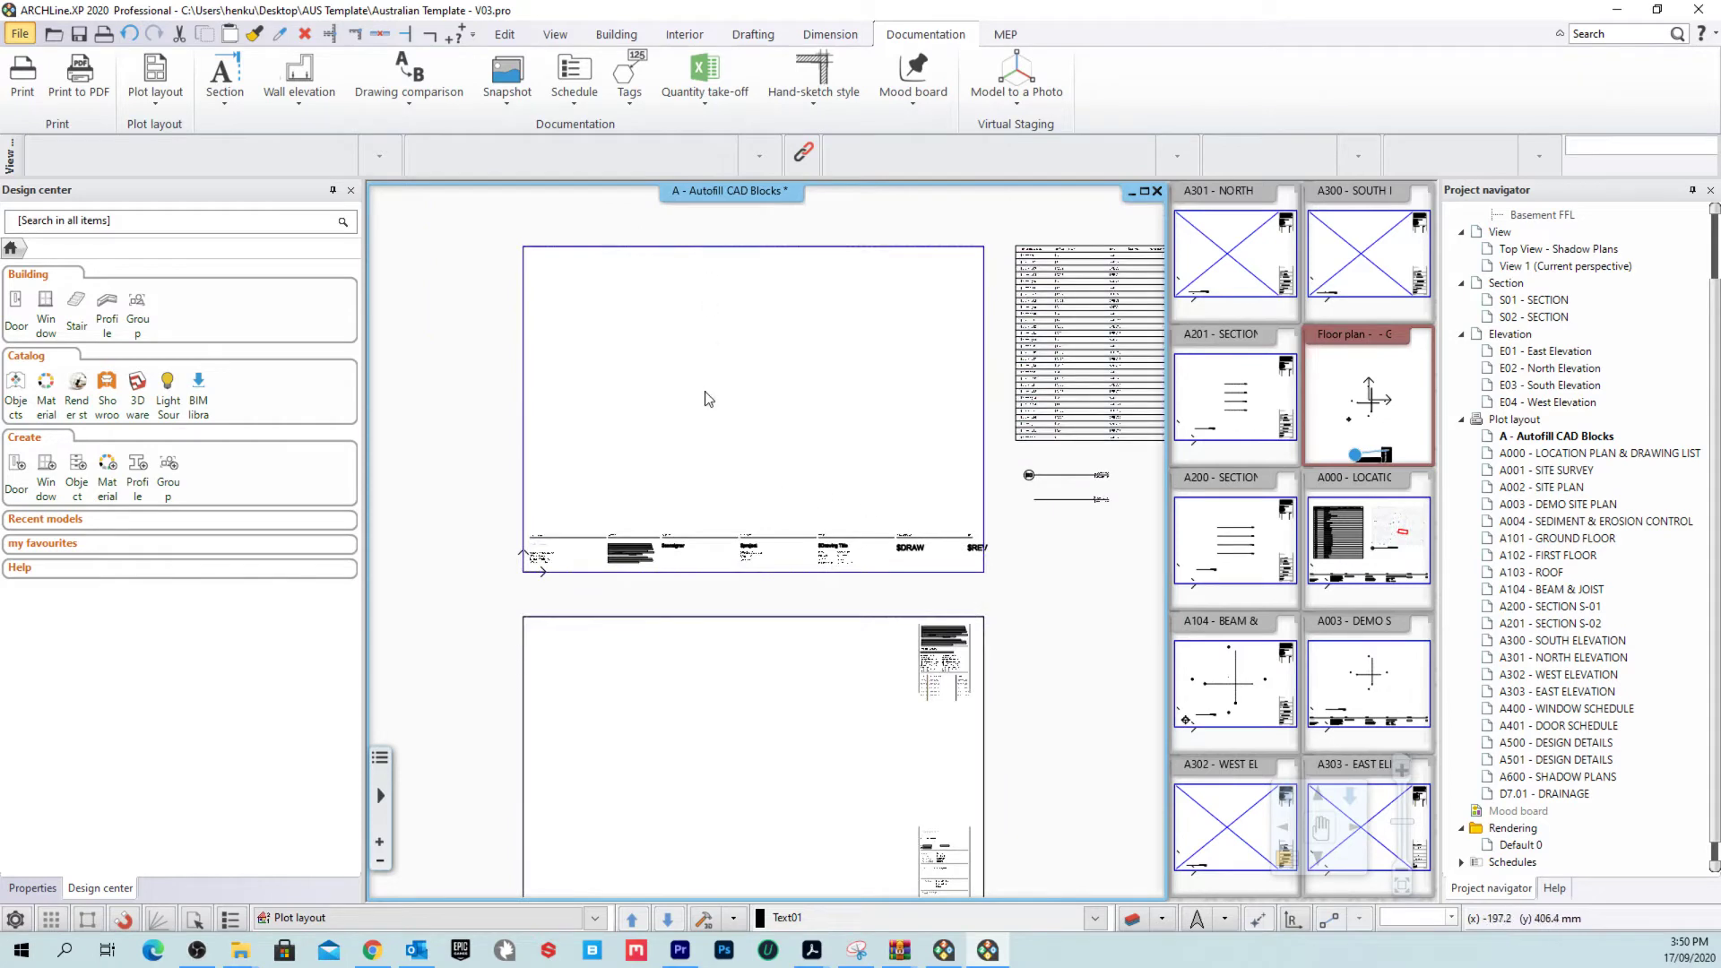
{"action": "scroll", "coordinate": [885, 412], "scroll_direction": "up", "scroll_amount": 2}
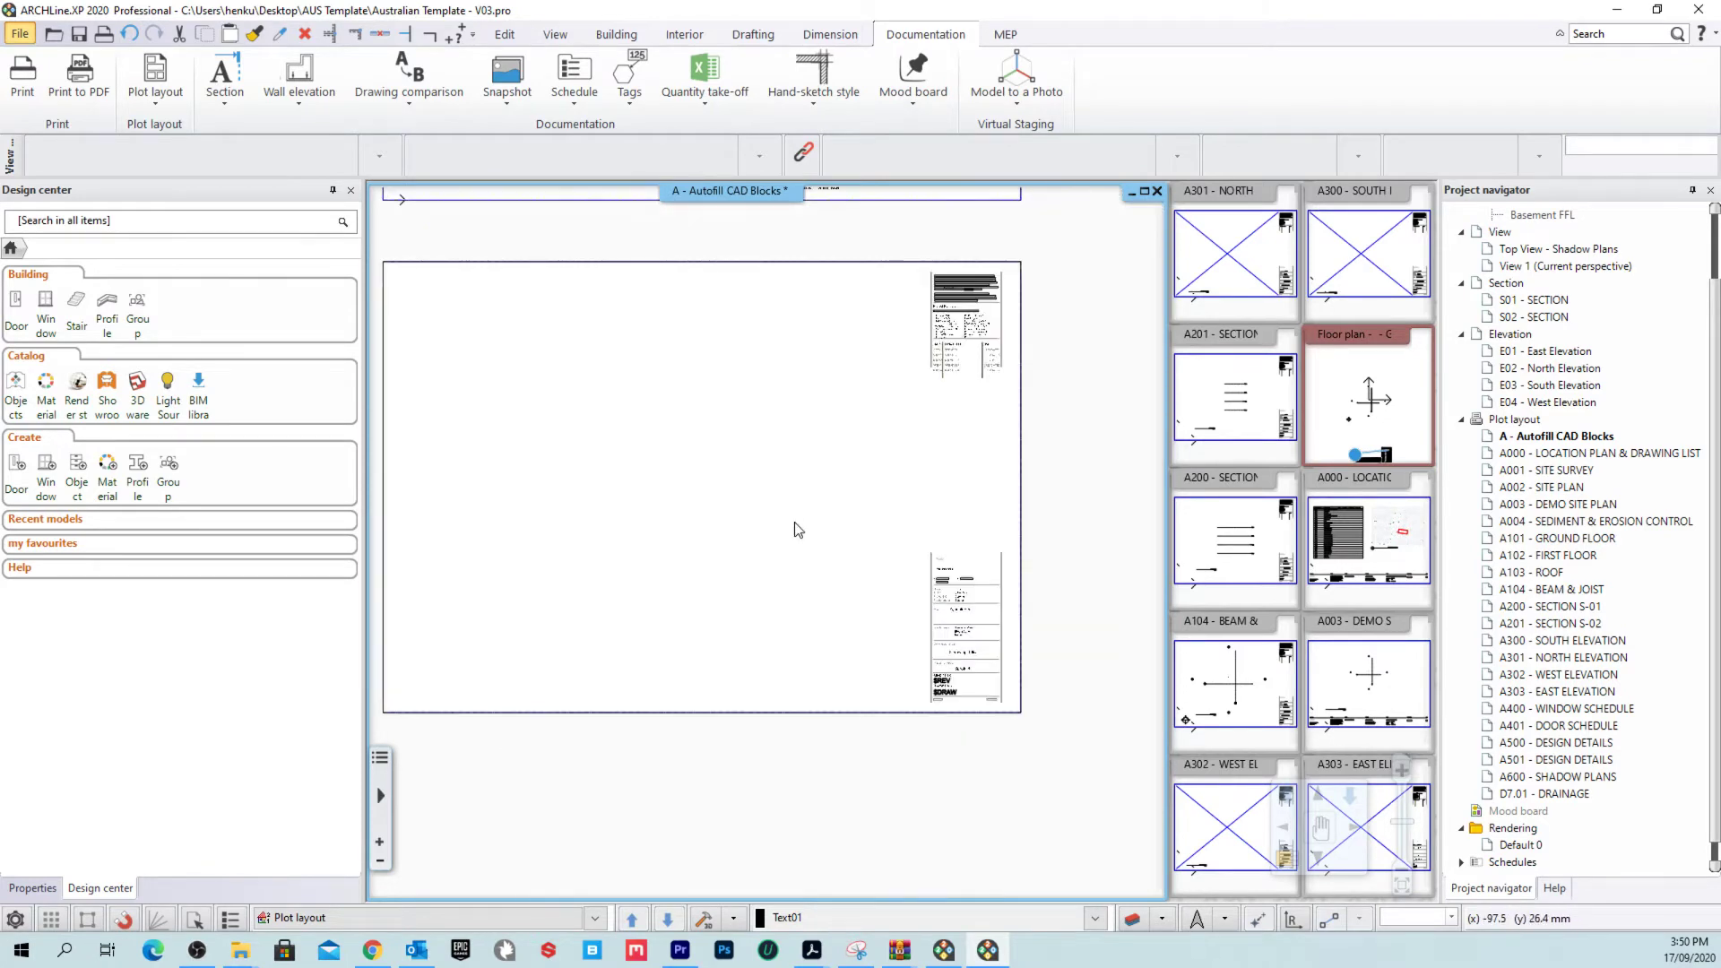
{"action": "scroll", "coordinate": [888, 511], "scroll_direction": "up", "scroll_amount": 2}
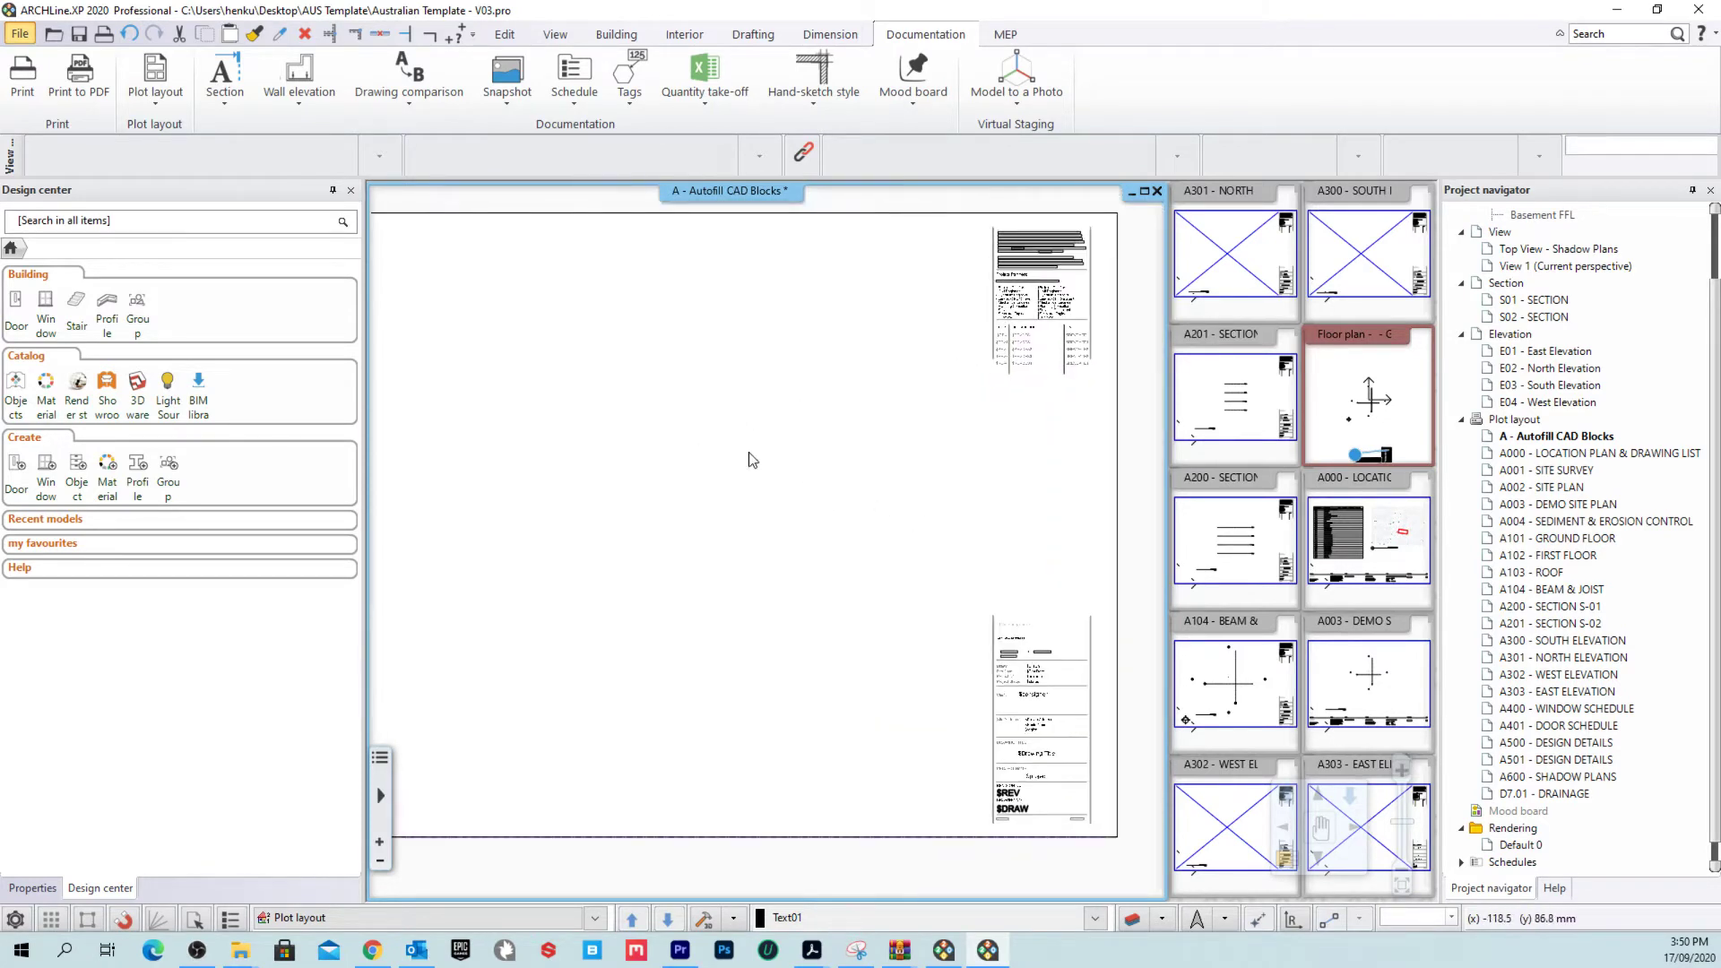
{"action": "scroll", "coordinate": [910, 500], "scroll_direction": "down", "scroll_amount": 1}
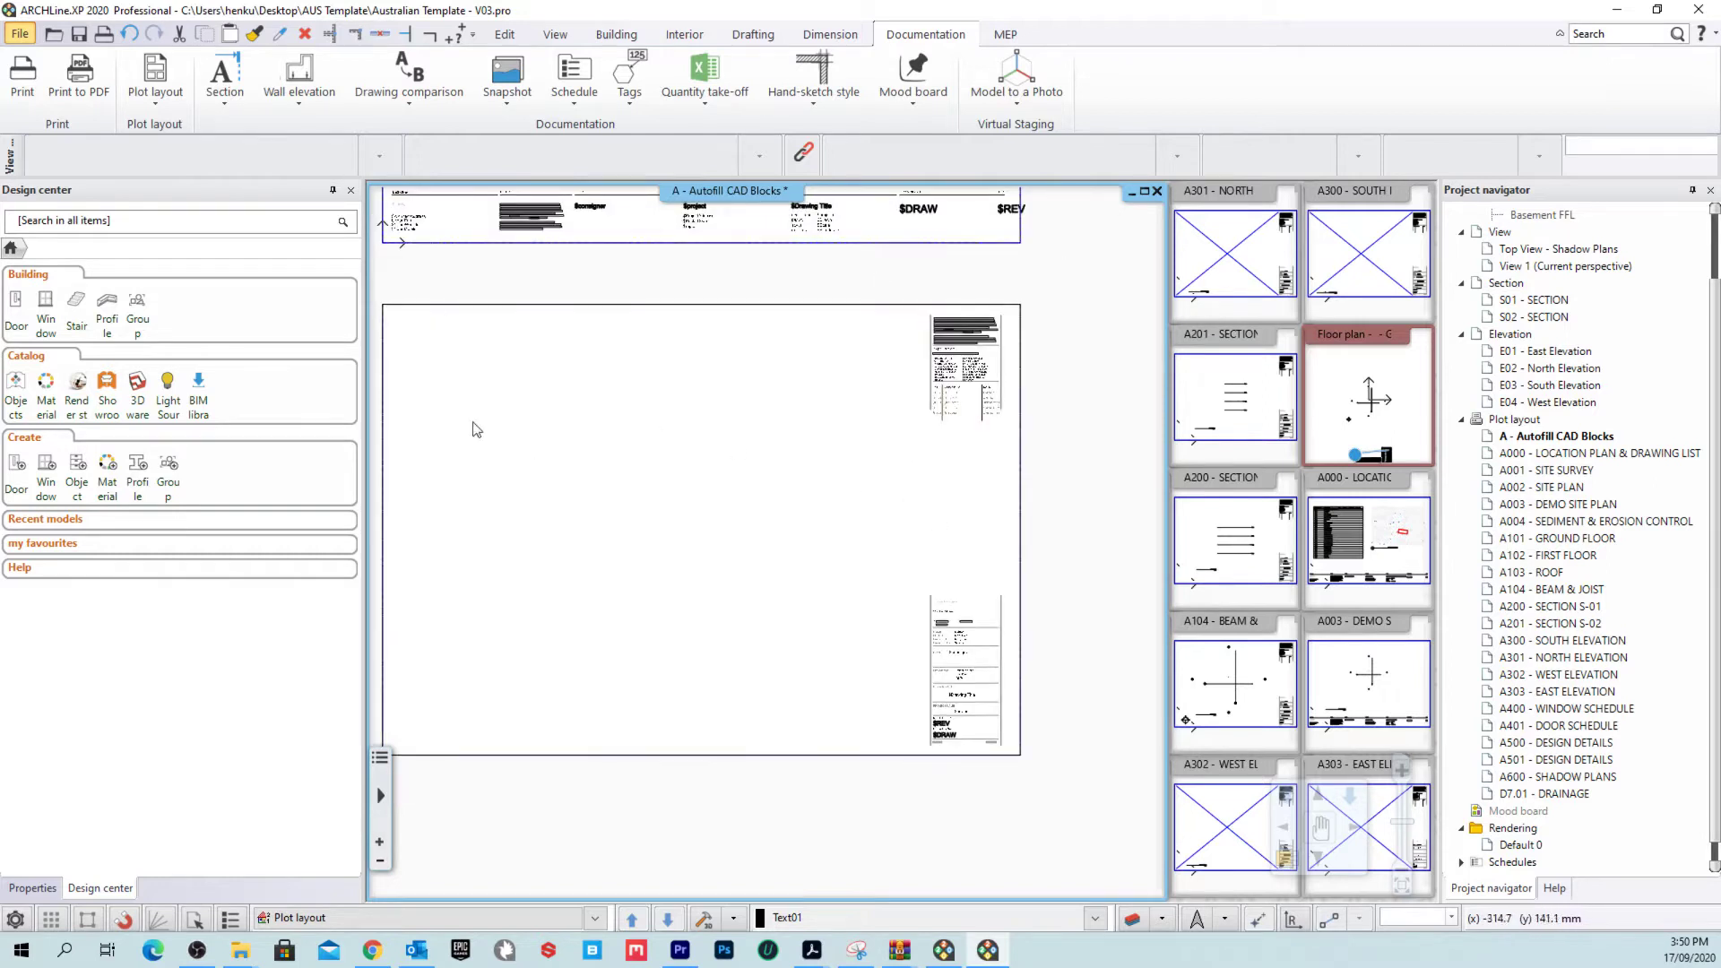
{"action": "middle_click_drag", "start_coordinate": [804, 439], "coordinate": [866, 427]}
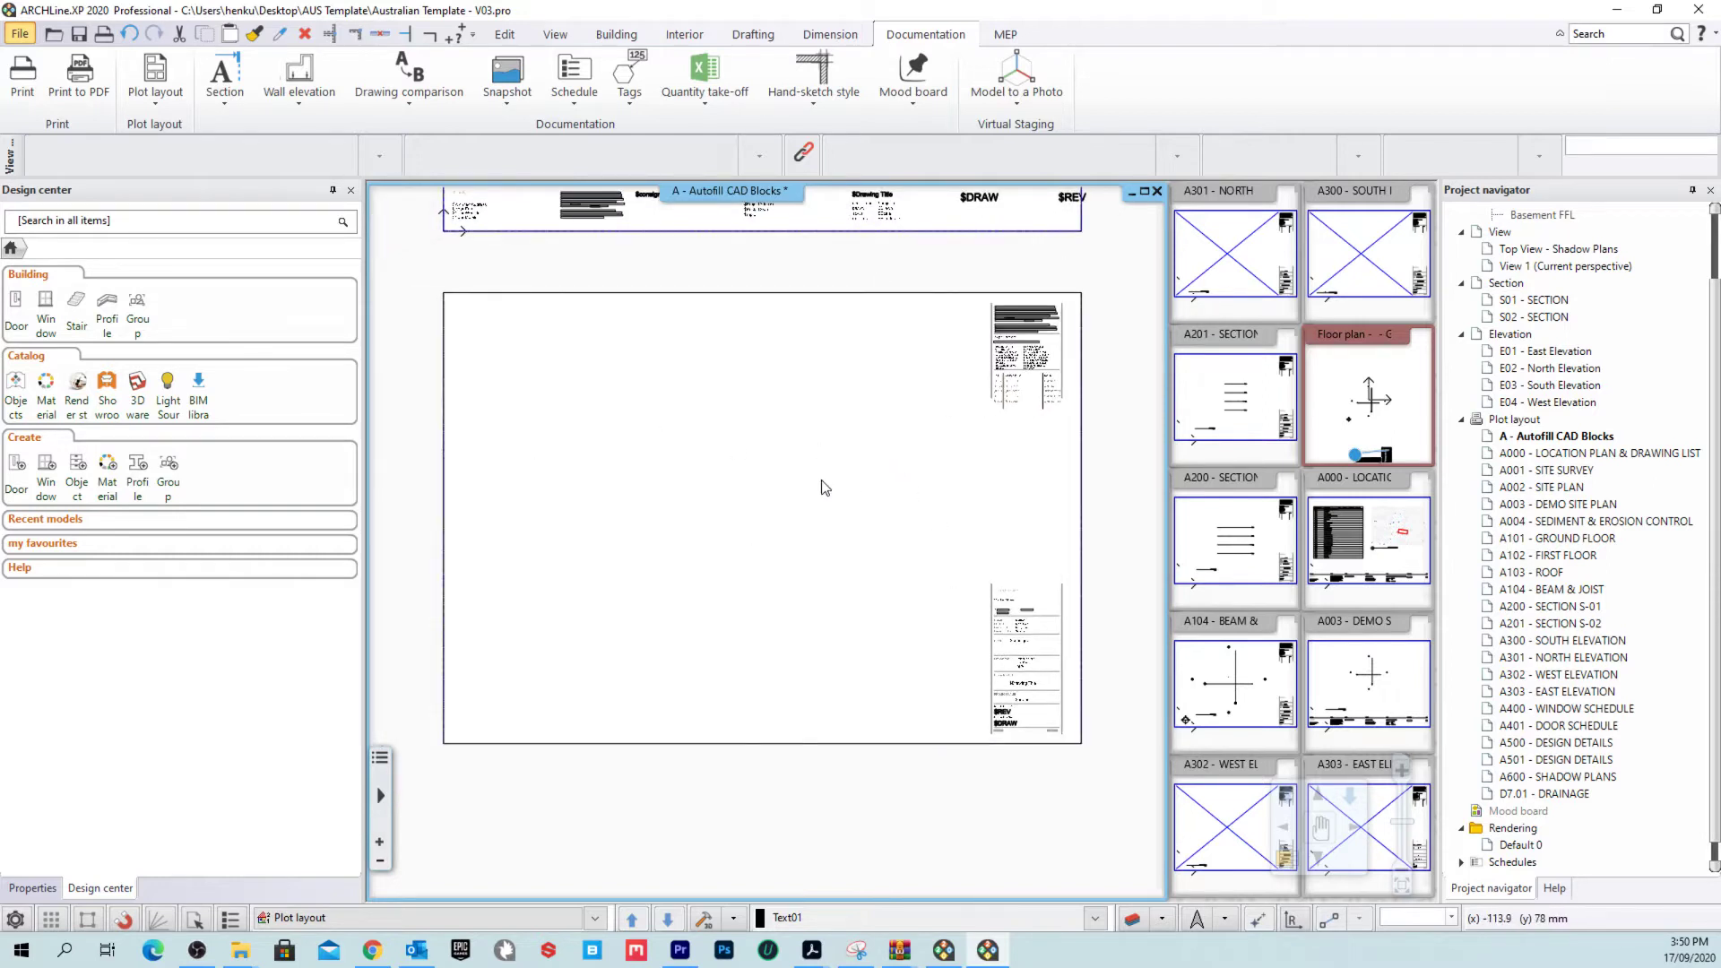
{"action": "scroll", "coordinate": [789, 495], "scroll_direction": "down", "scroll_amount": 1}
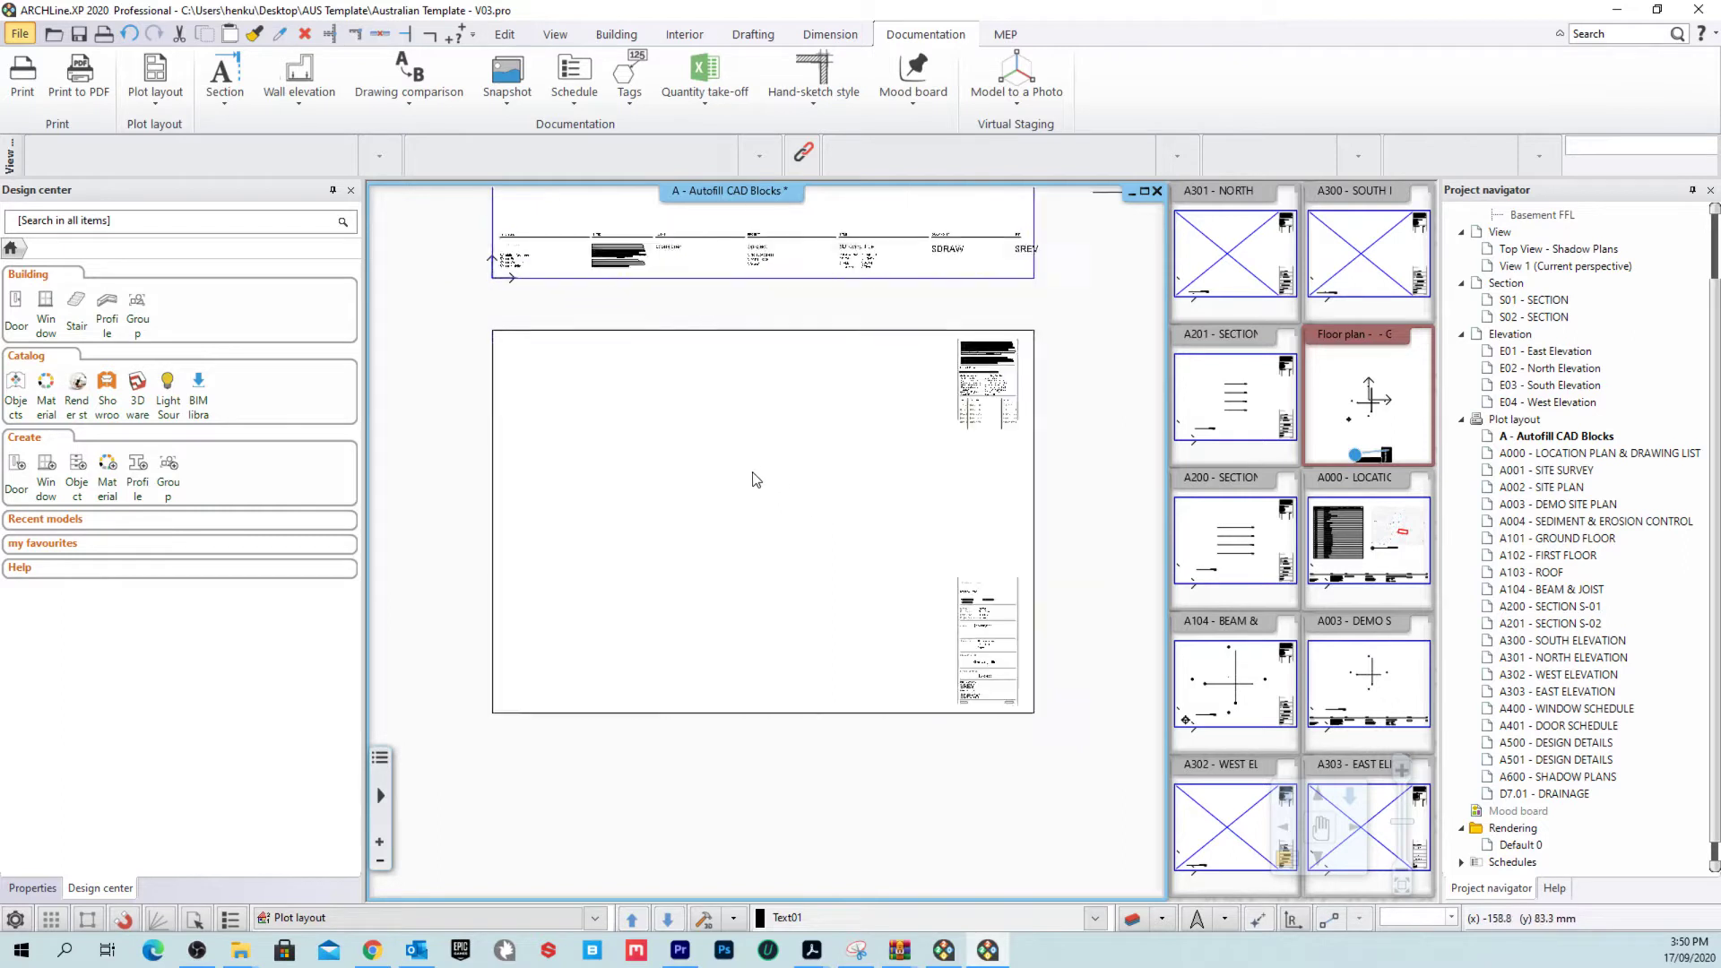
{"action": "left_click", "coordinate": [1103, 311]}
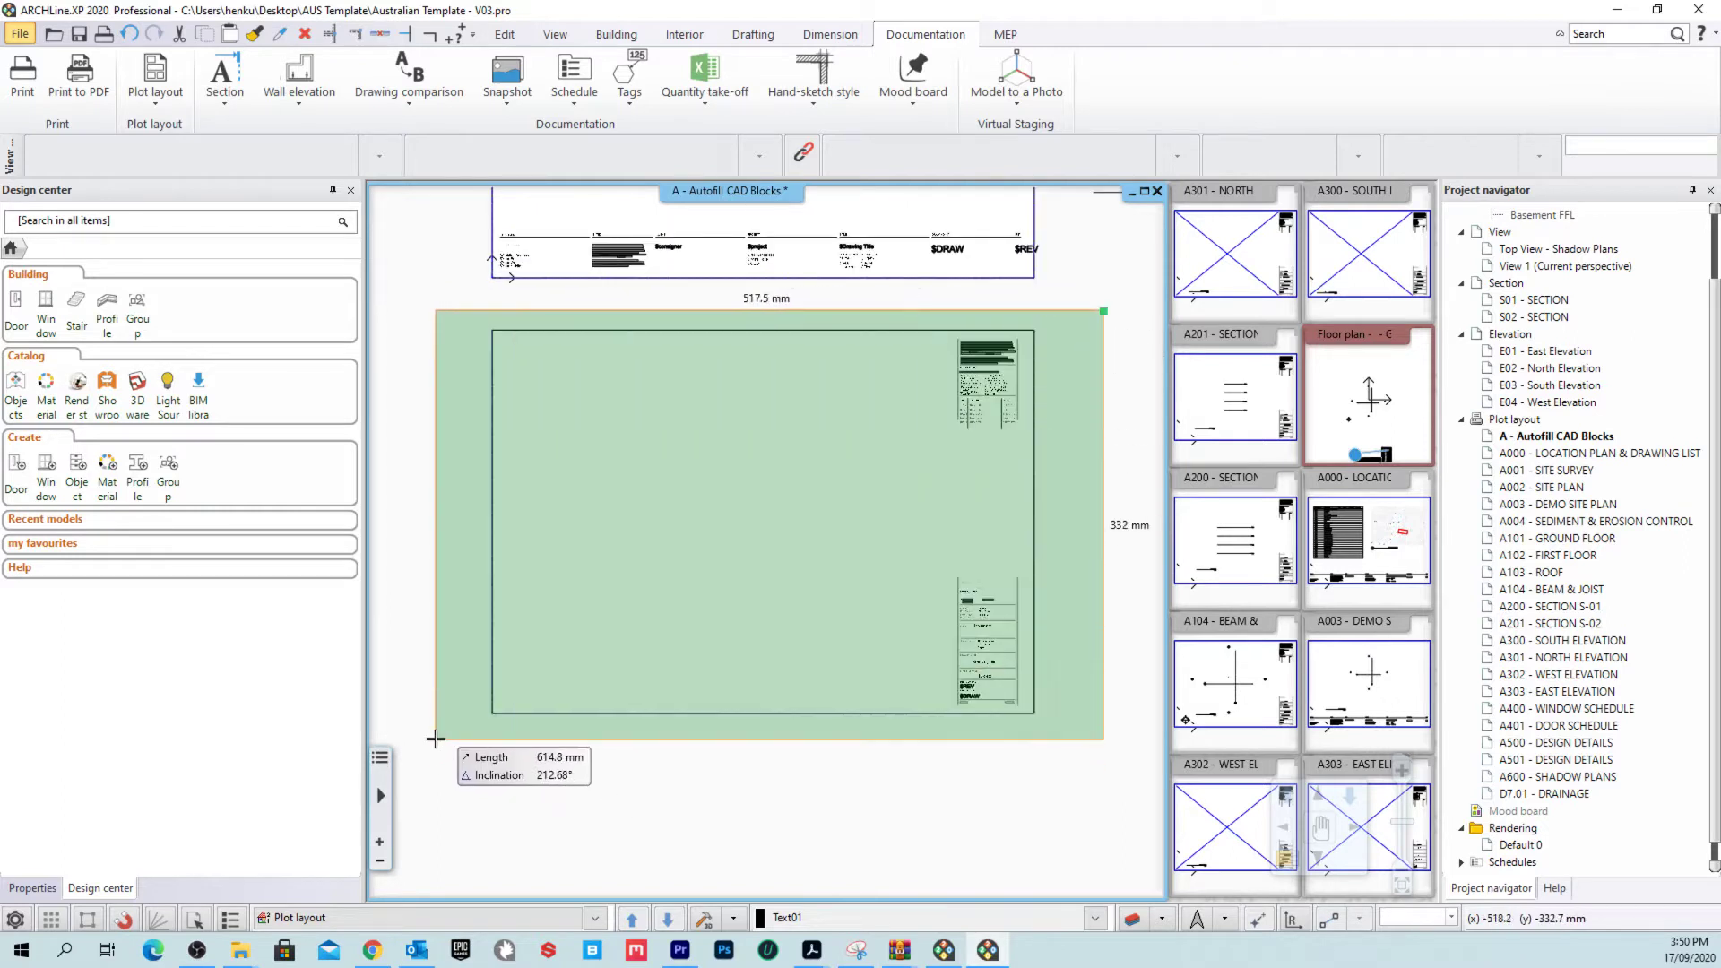
Step: Select the lower sheet's border and title blocks without the fill and define a new plot stamp from them
{"action": "left_click", "coordinate": [445, 750]}
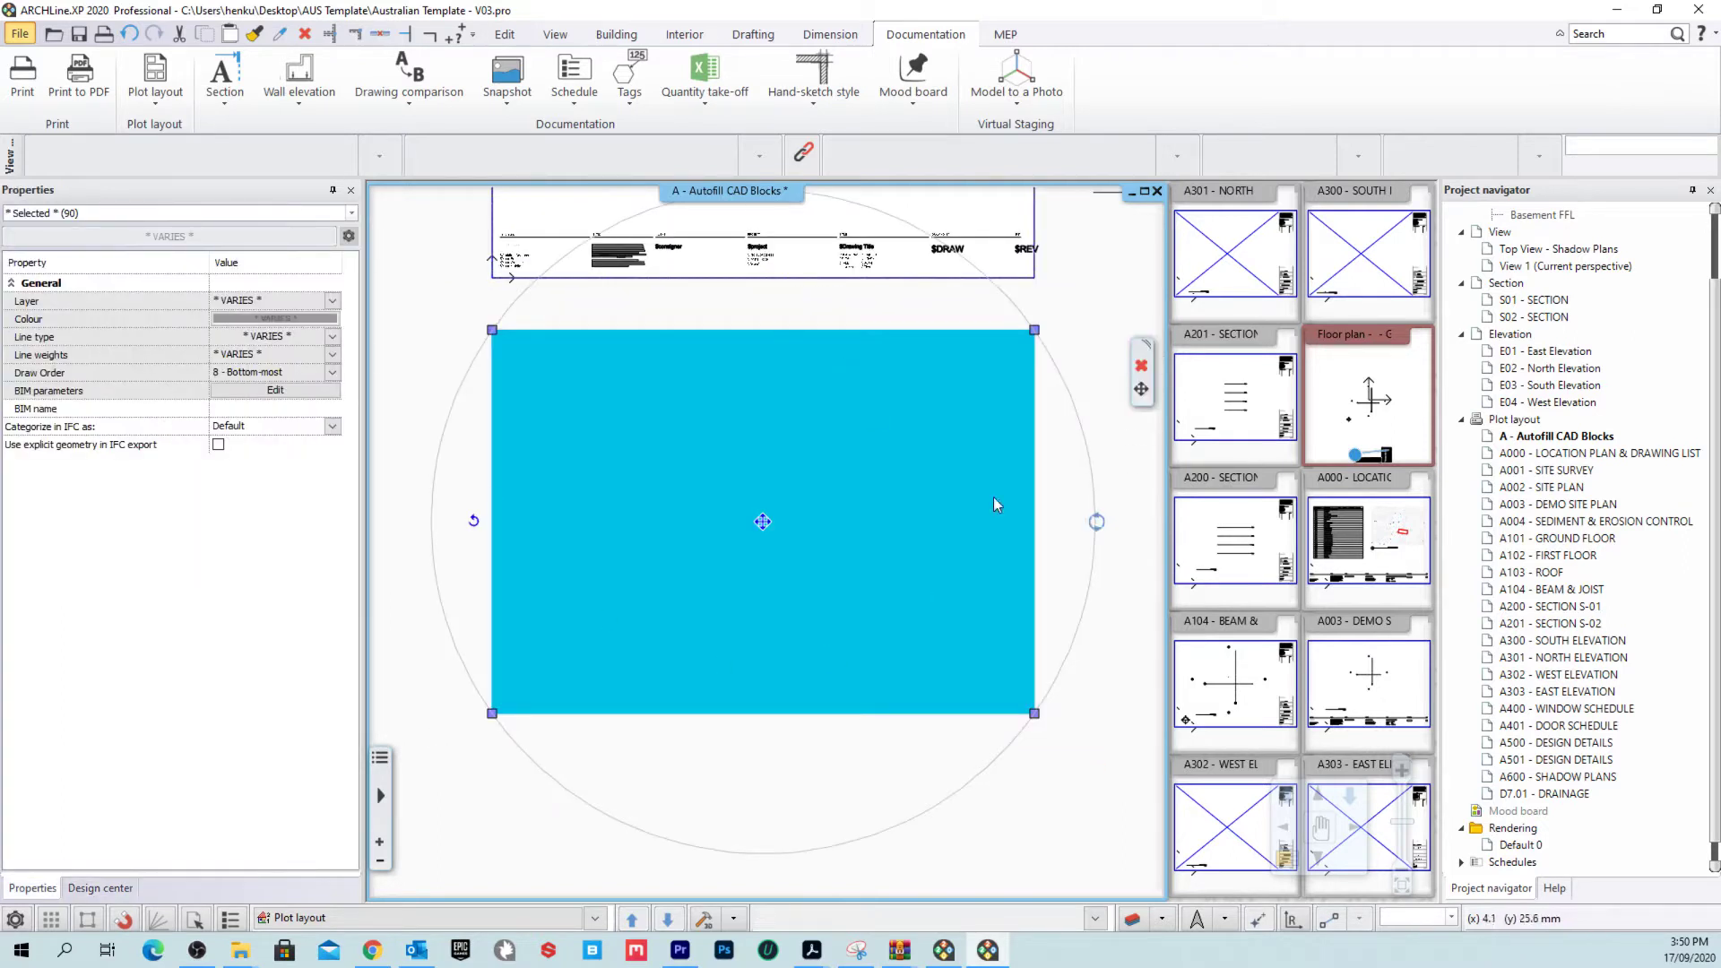
{"action": "left_click", "coordinate": [713, 330], "text": "shift"}
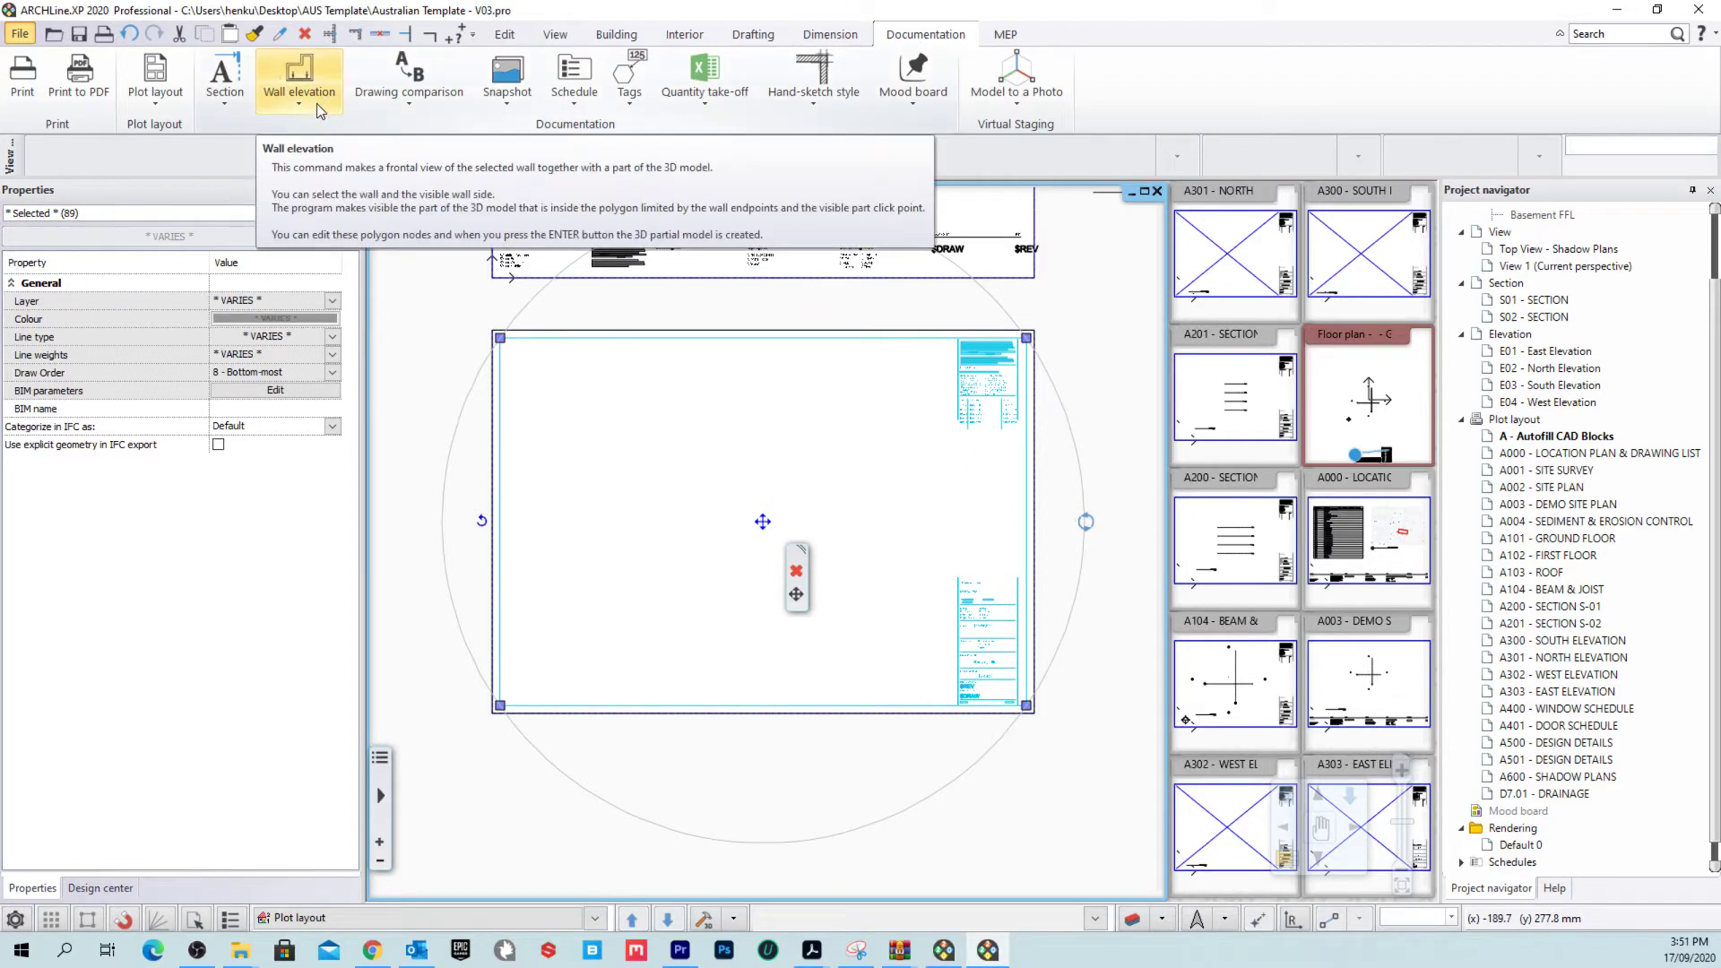
{"action": "left_click", "coordinate": [160, 101]}
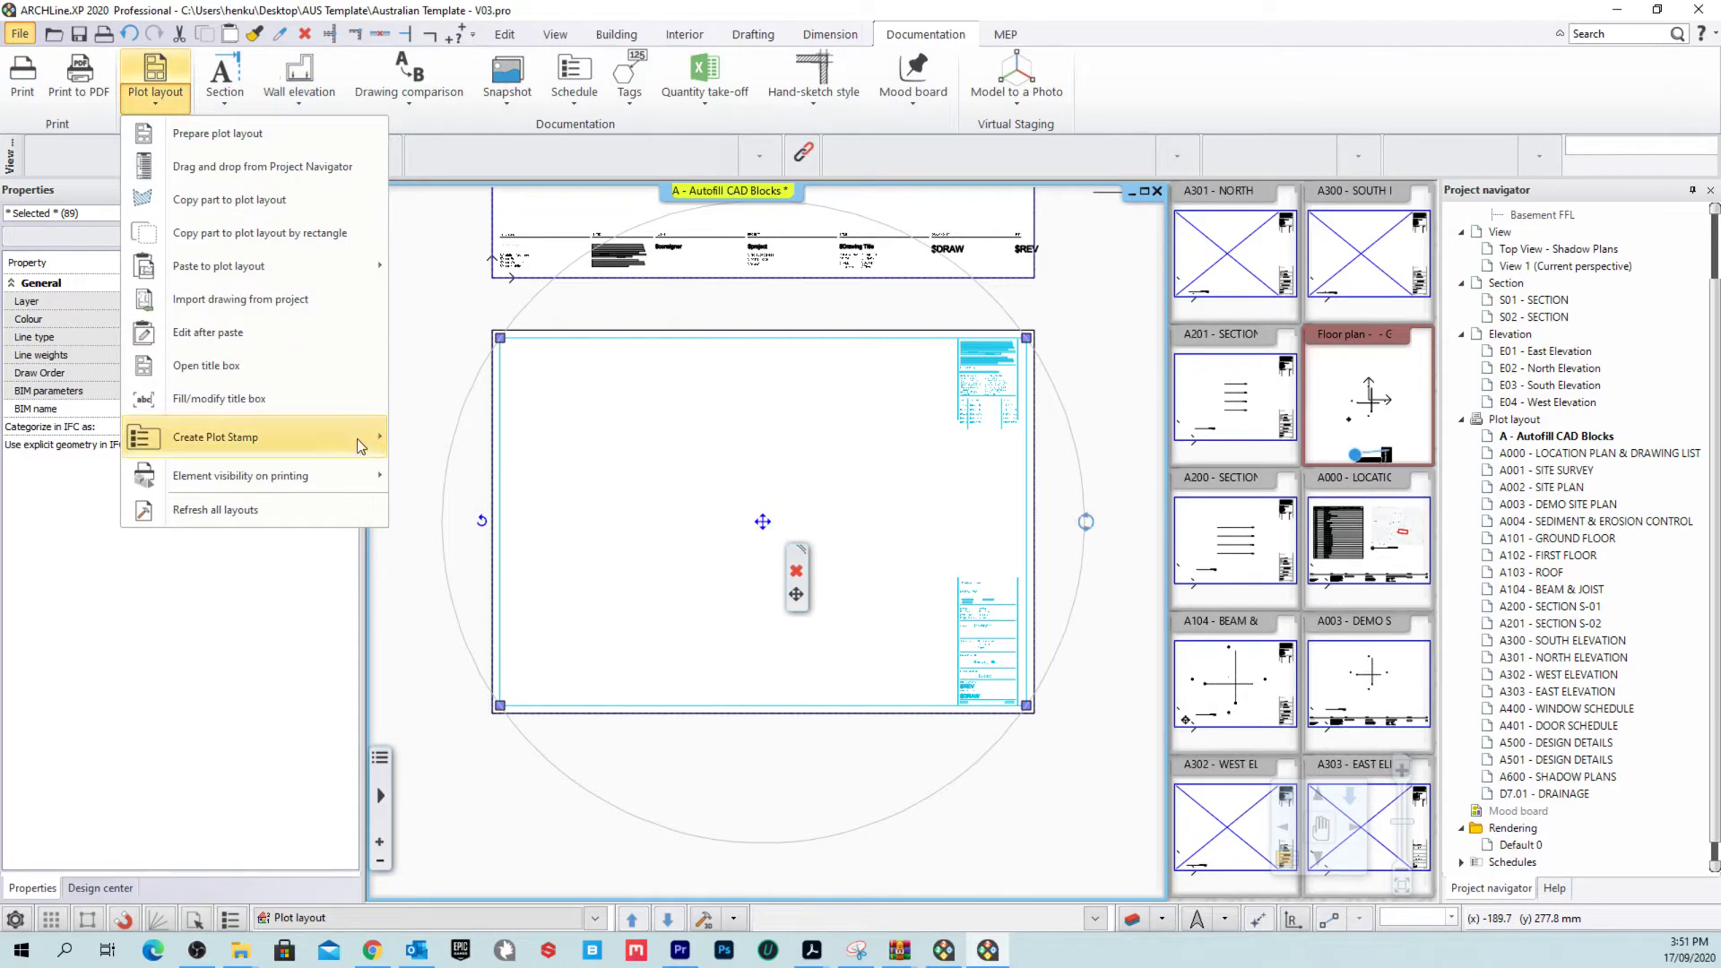
{"action": "mouse_move", "coordinate": [353, 443]}
{"action": "left_click", "coordinate": [483, 462]}
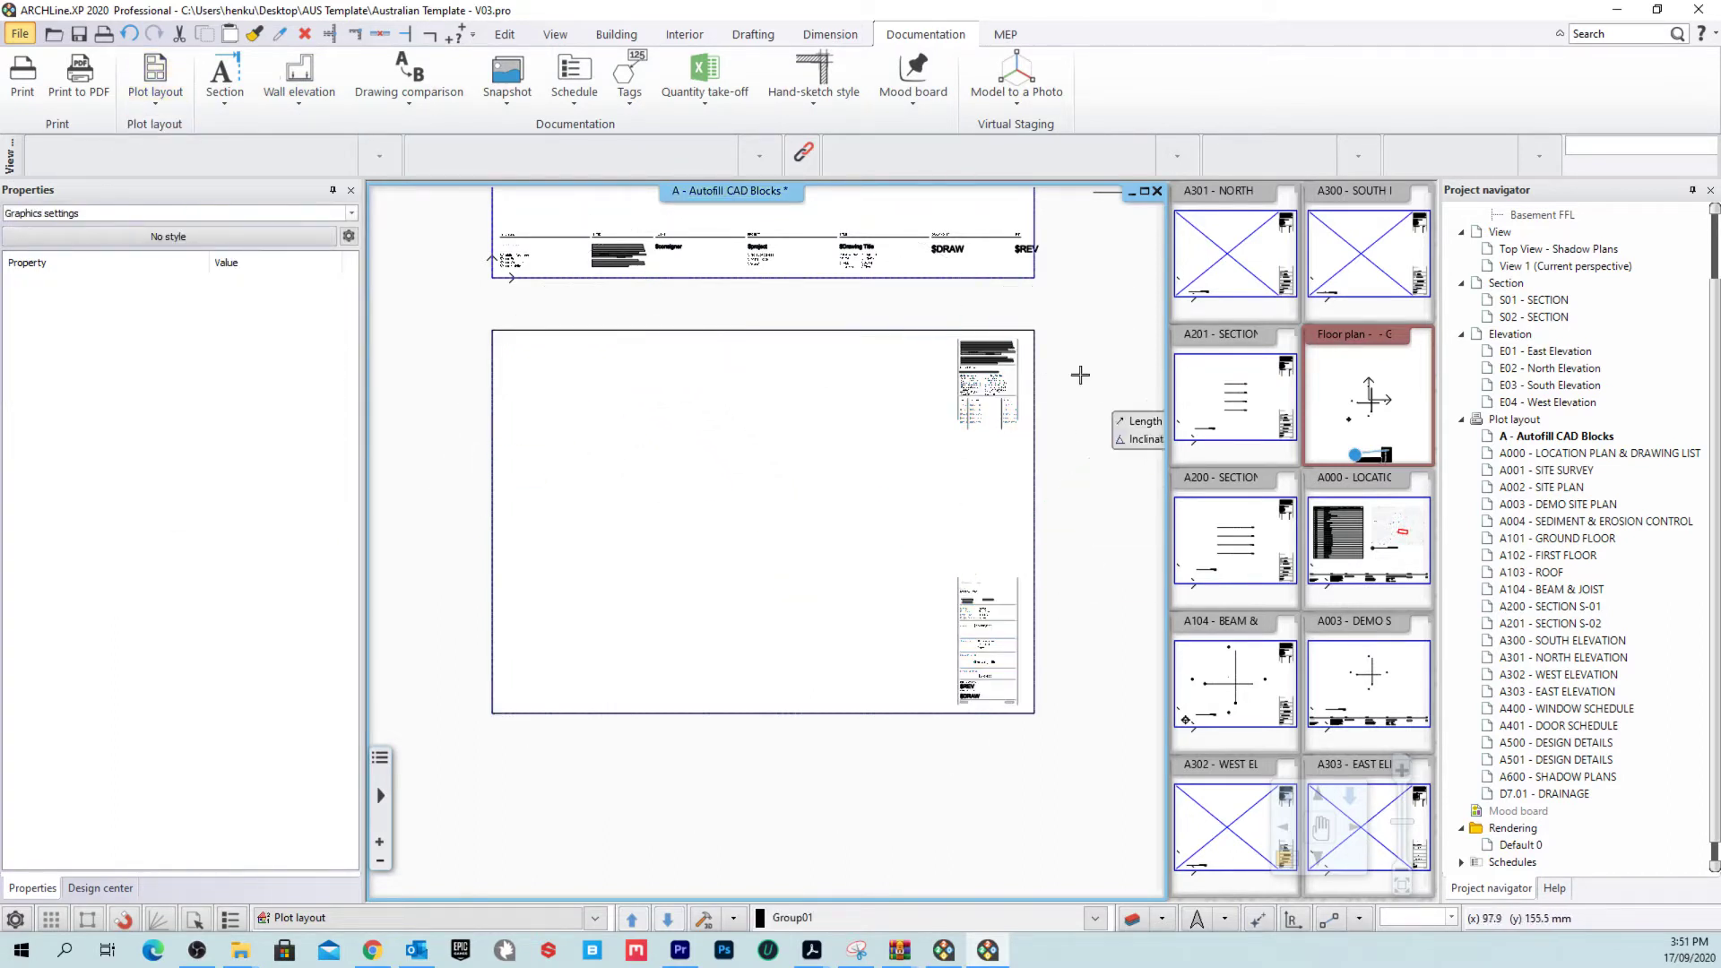
{"action": "left_click", "coordinate": [959, 589]}
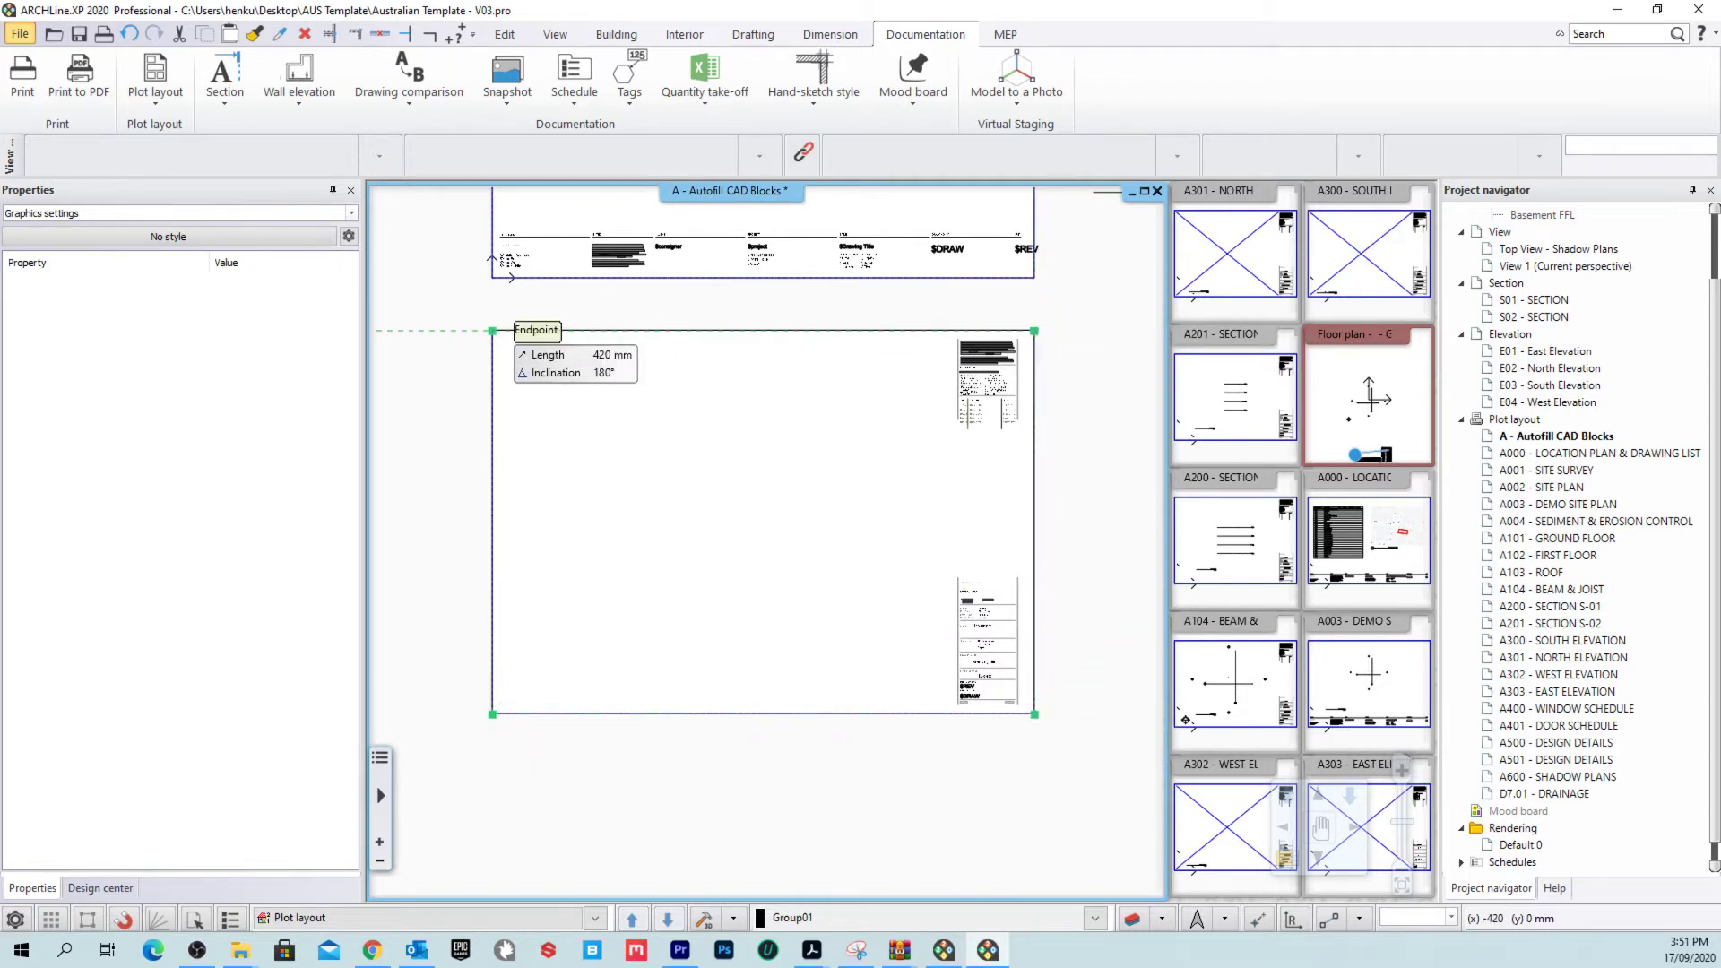
{"action": "left_click", "coordinate": [754, 513]}
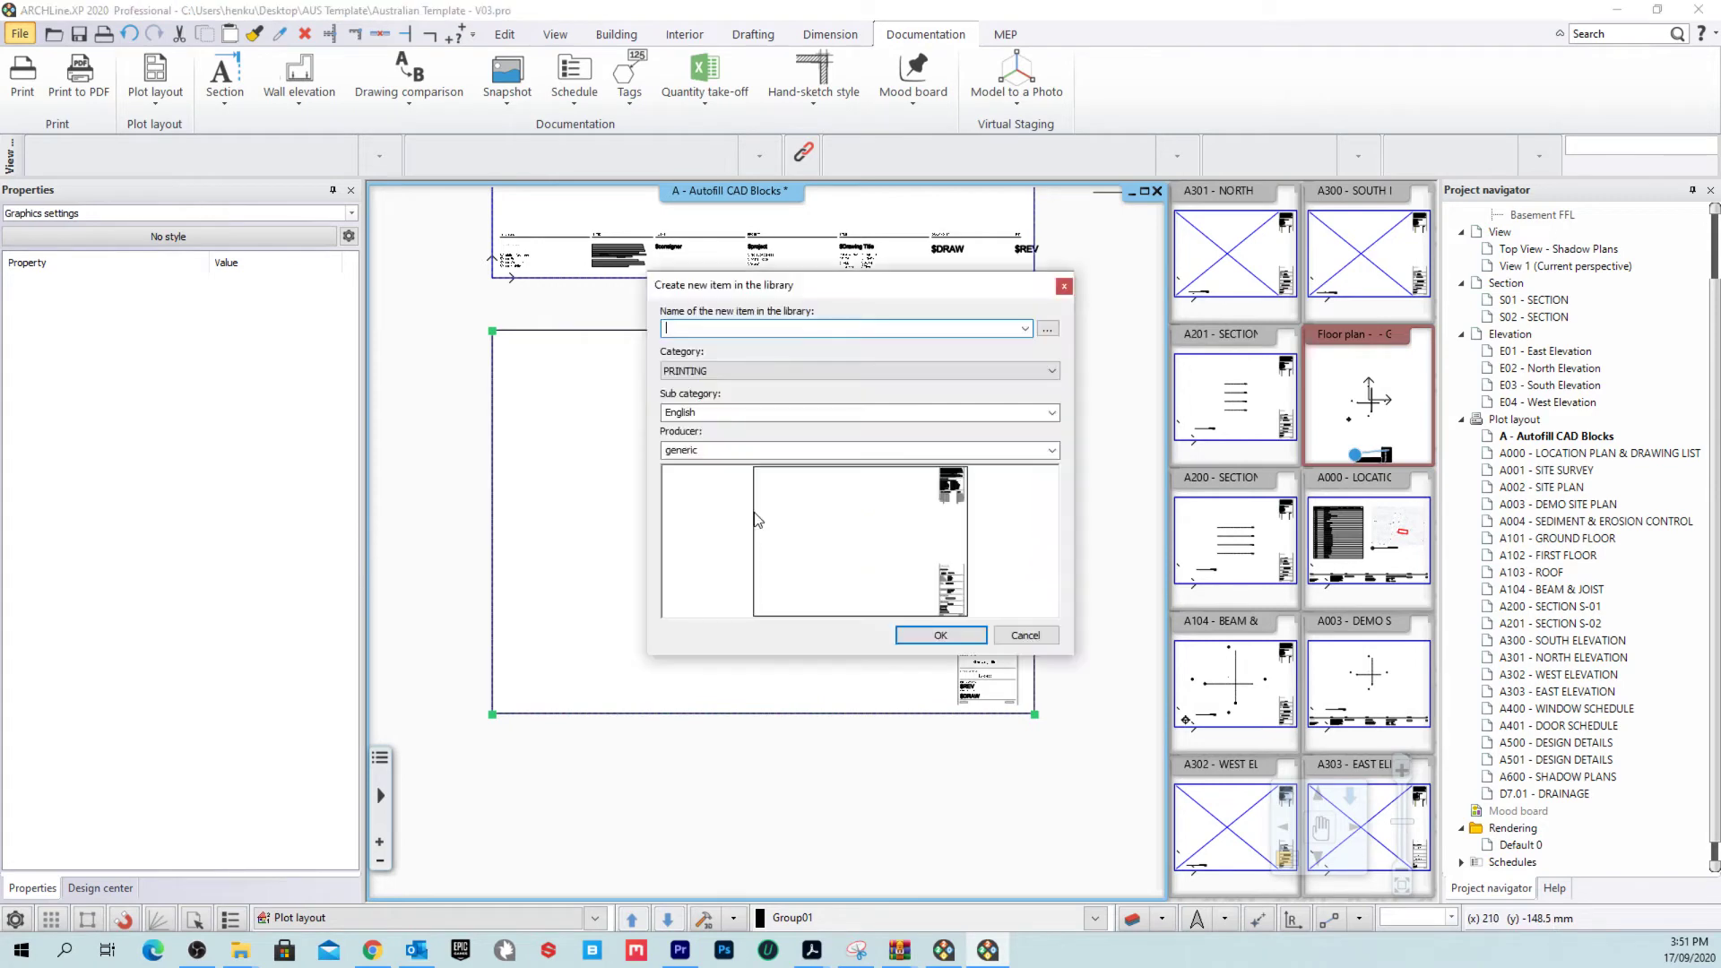
Step: Save the plot stamp to the library under PRINTING, sub category Australian
{"action": "left_click", "coordinate": [910, 411]}
{"action": "left_click", "coordinate": [740, 441]}
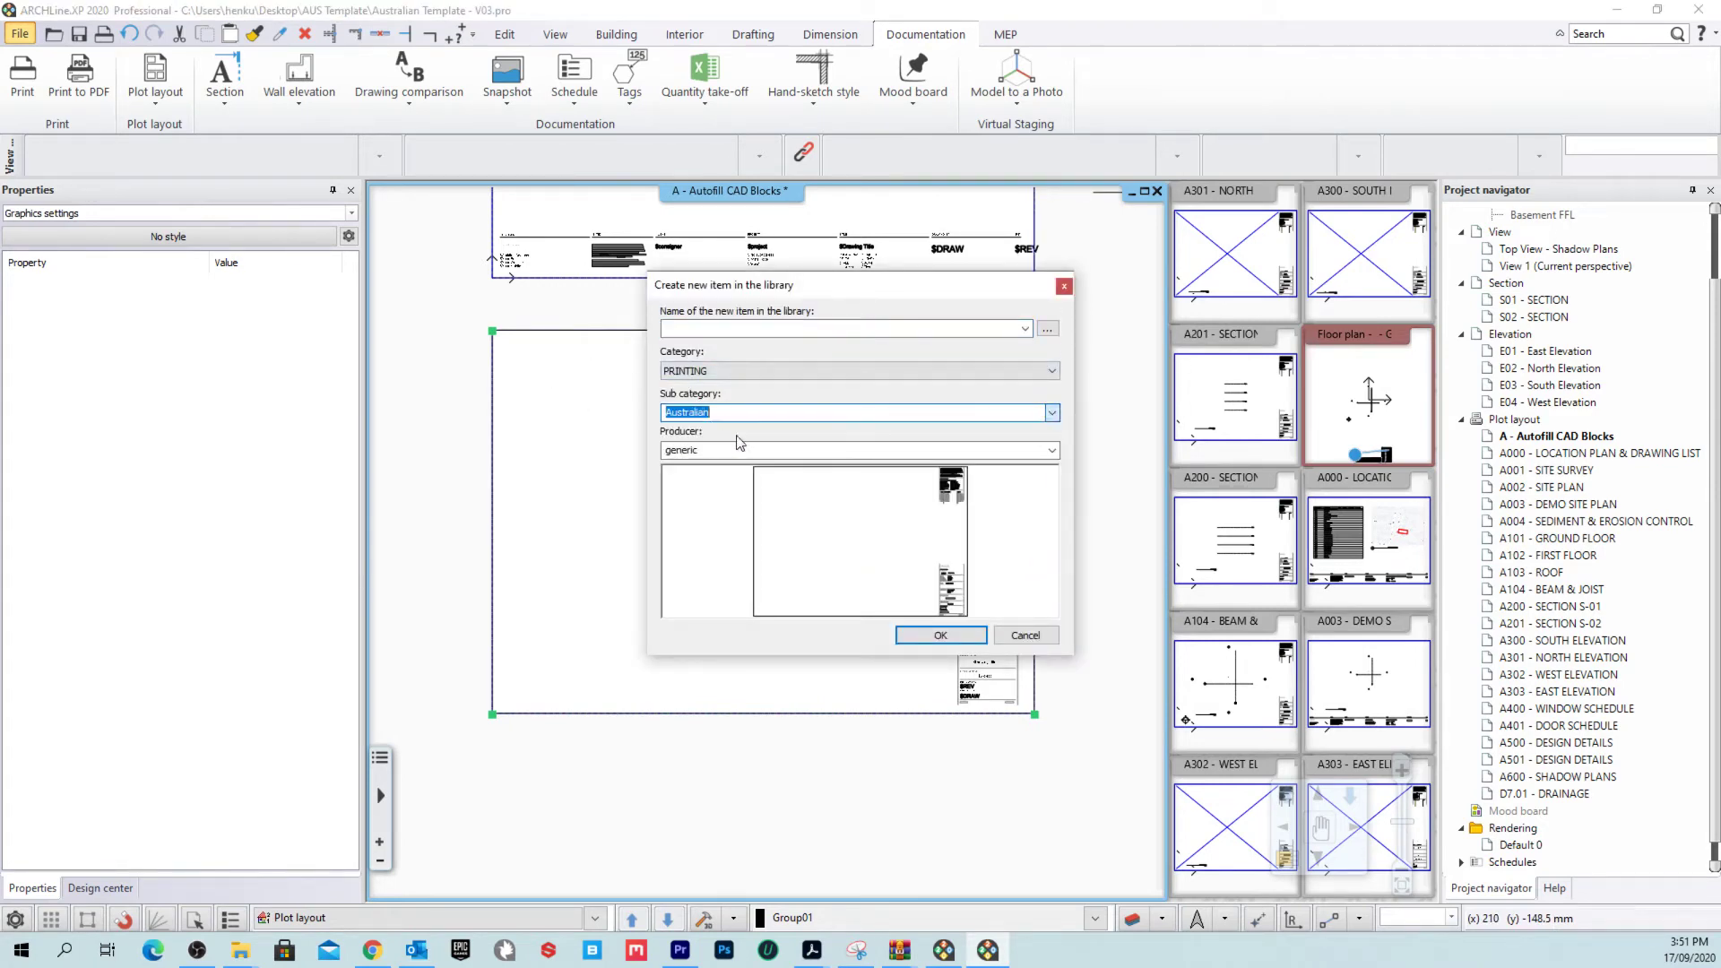
{"action": "left_click", "coordinate": [736, 371]}
{"action": "left_click", "coordinate": [724, 328]}
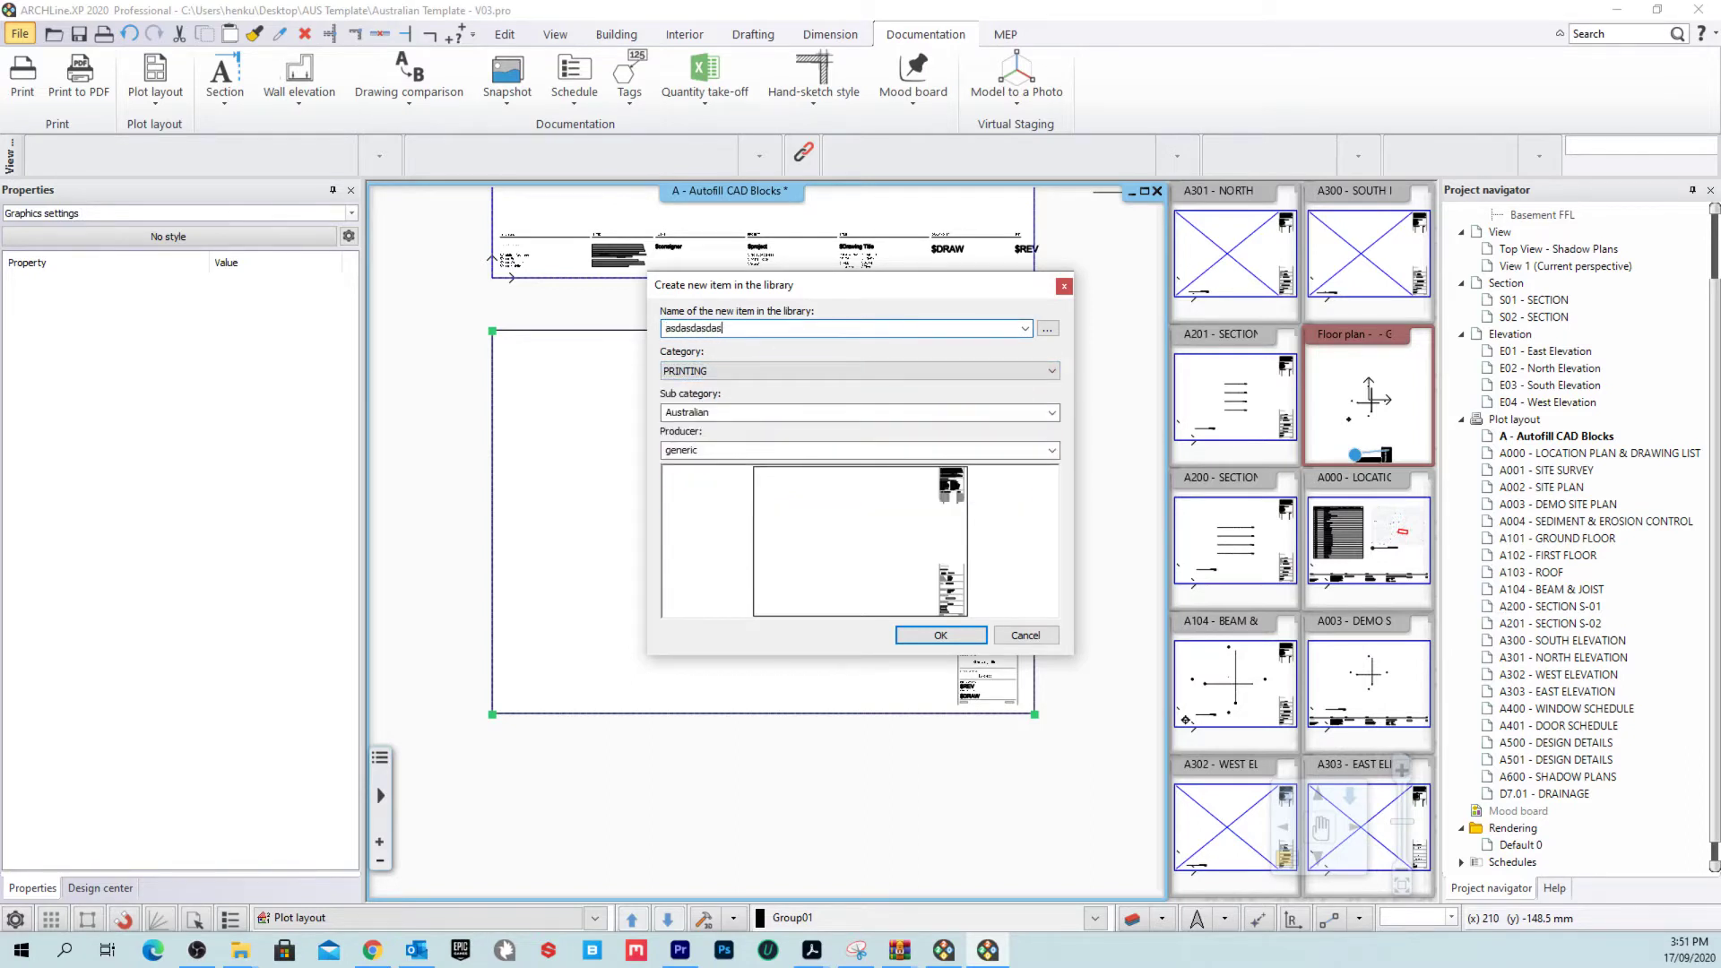
{"action": "left_click", "coordinate": [940, 634]}
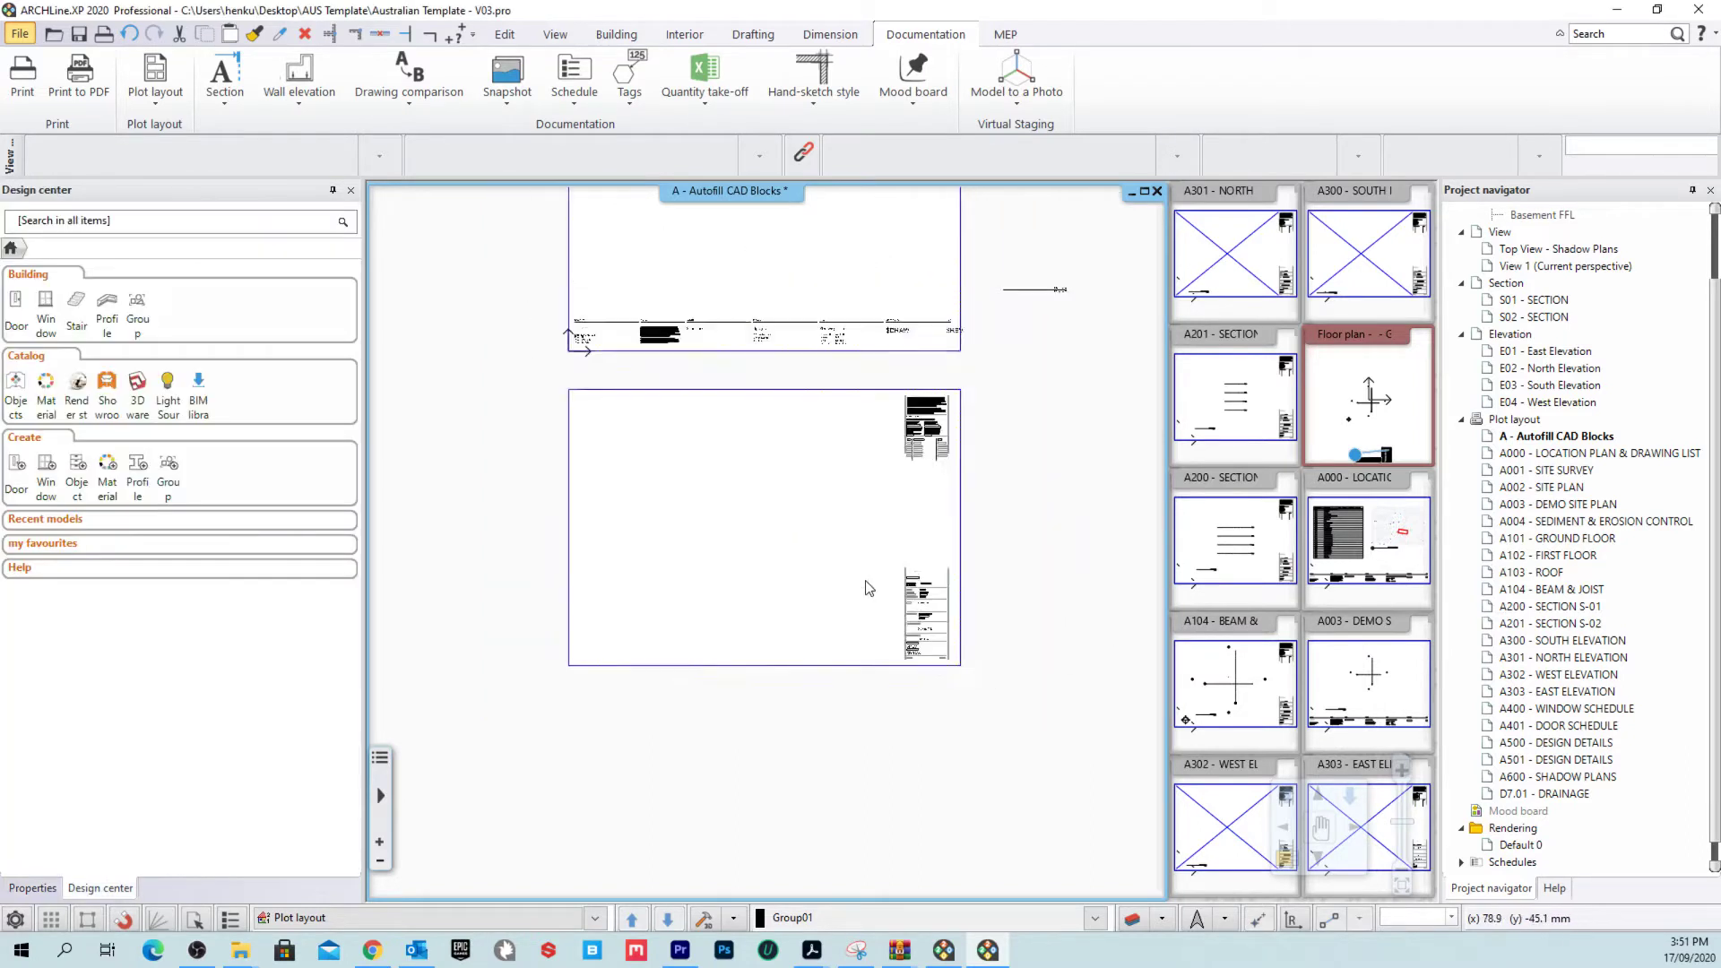
{"action": "left_click", "coordinate": [991, 362]}
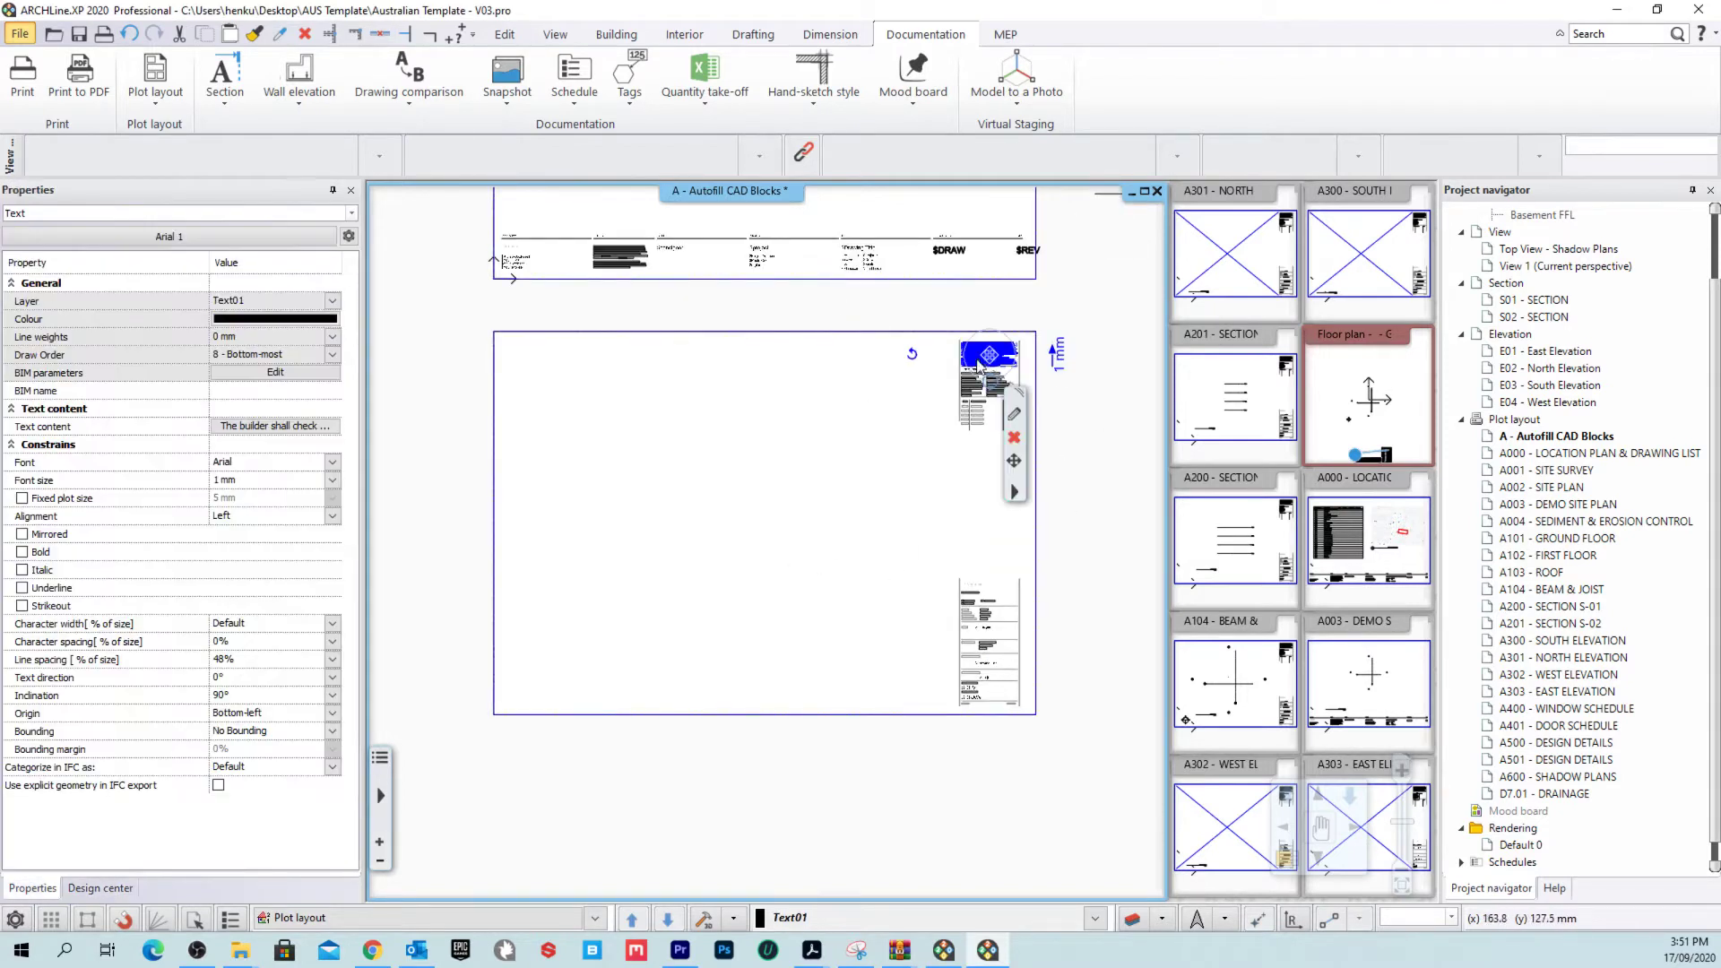
{"action": "left_click", "coordinate": [1083, 499]}
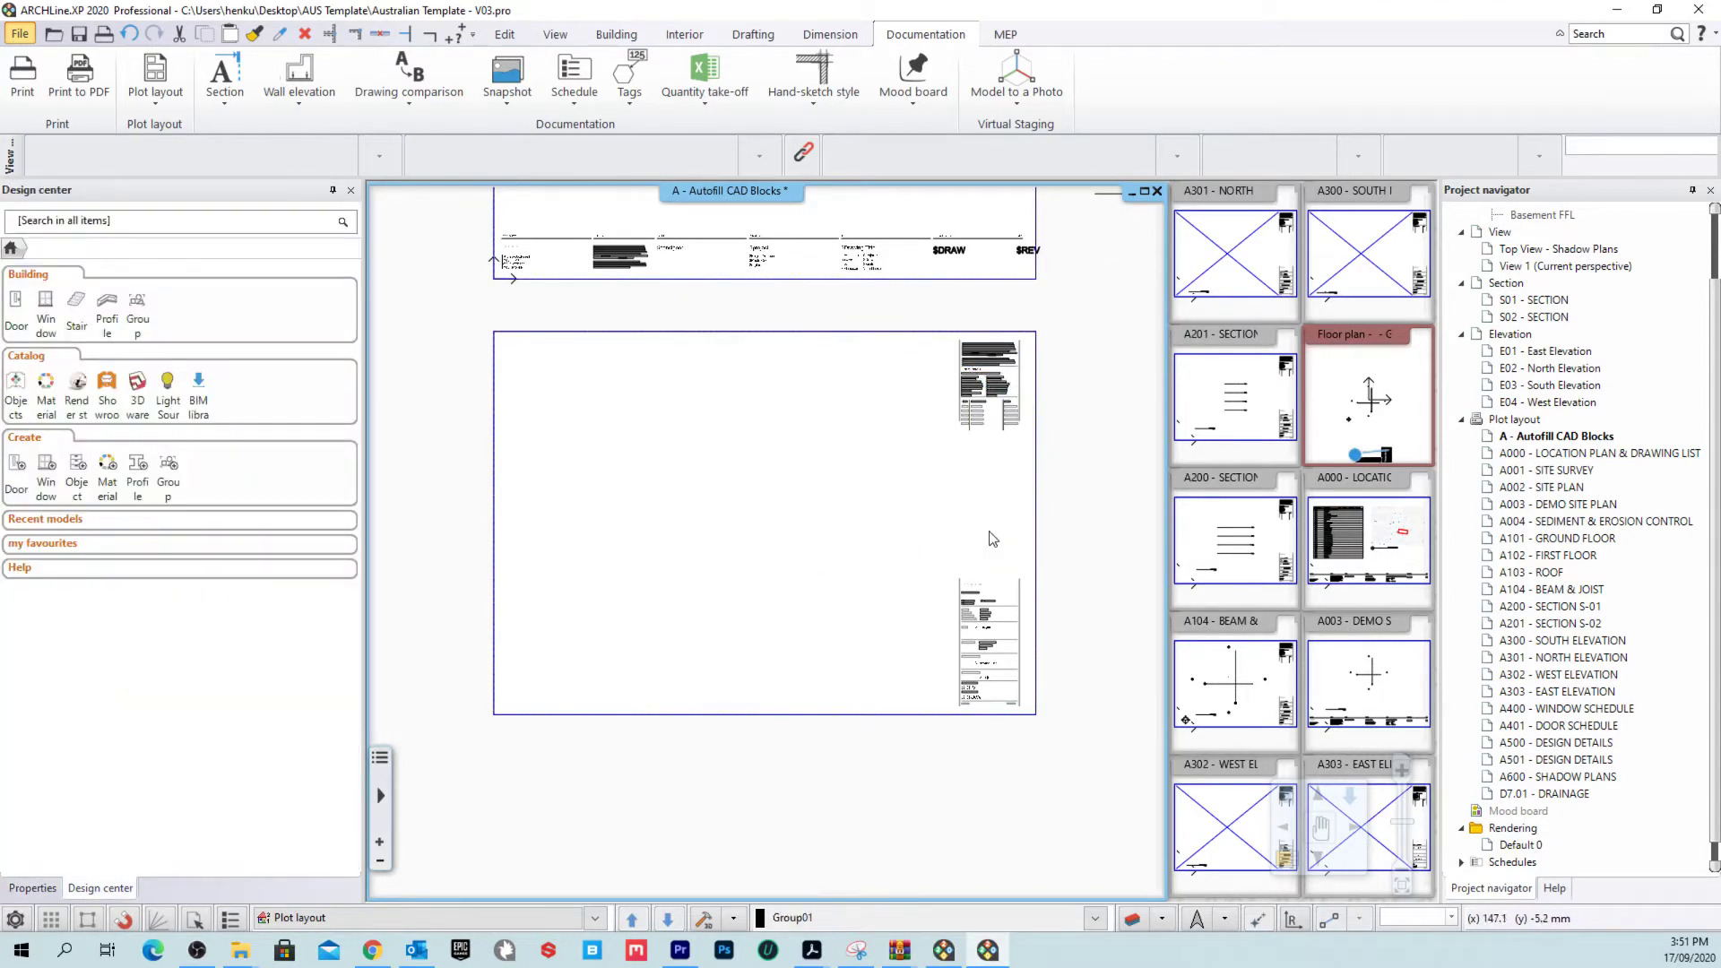
{"action": "scroll", "coordinate": [923, 560], "scroll_direction": "up", "scroll_amount": 5}
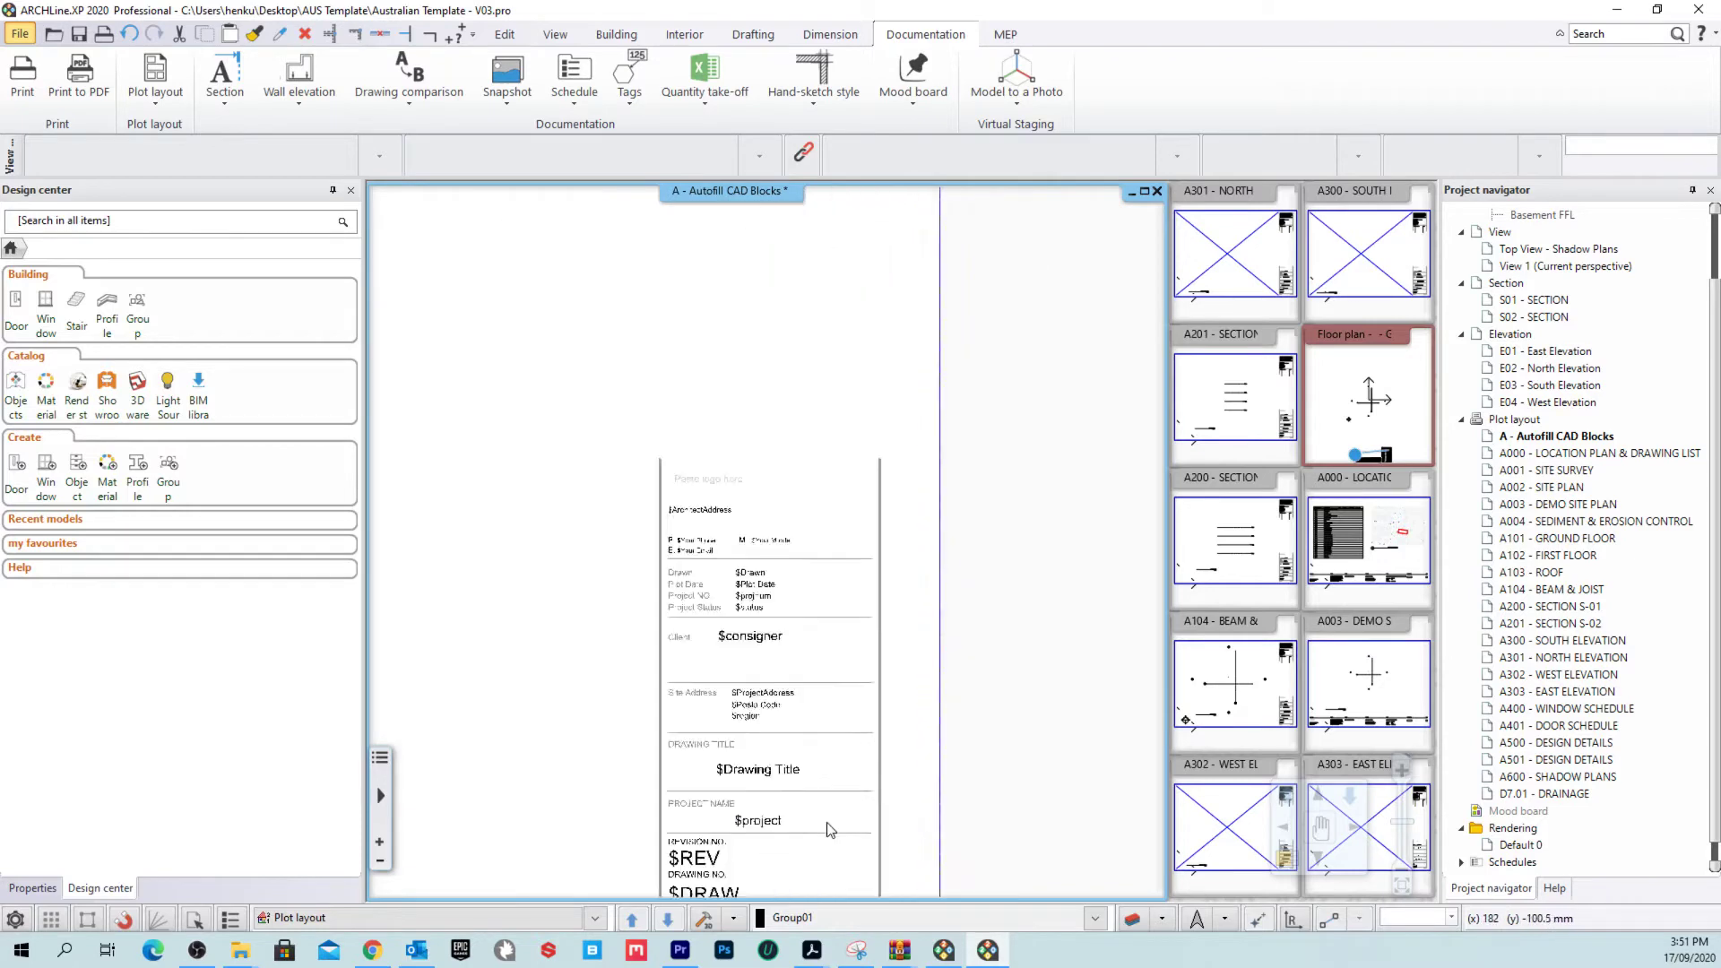
{"action": "scroll", "coordinate": [770, 519], "scroll_direction": "down", "scroll_amount": 4}
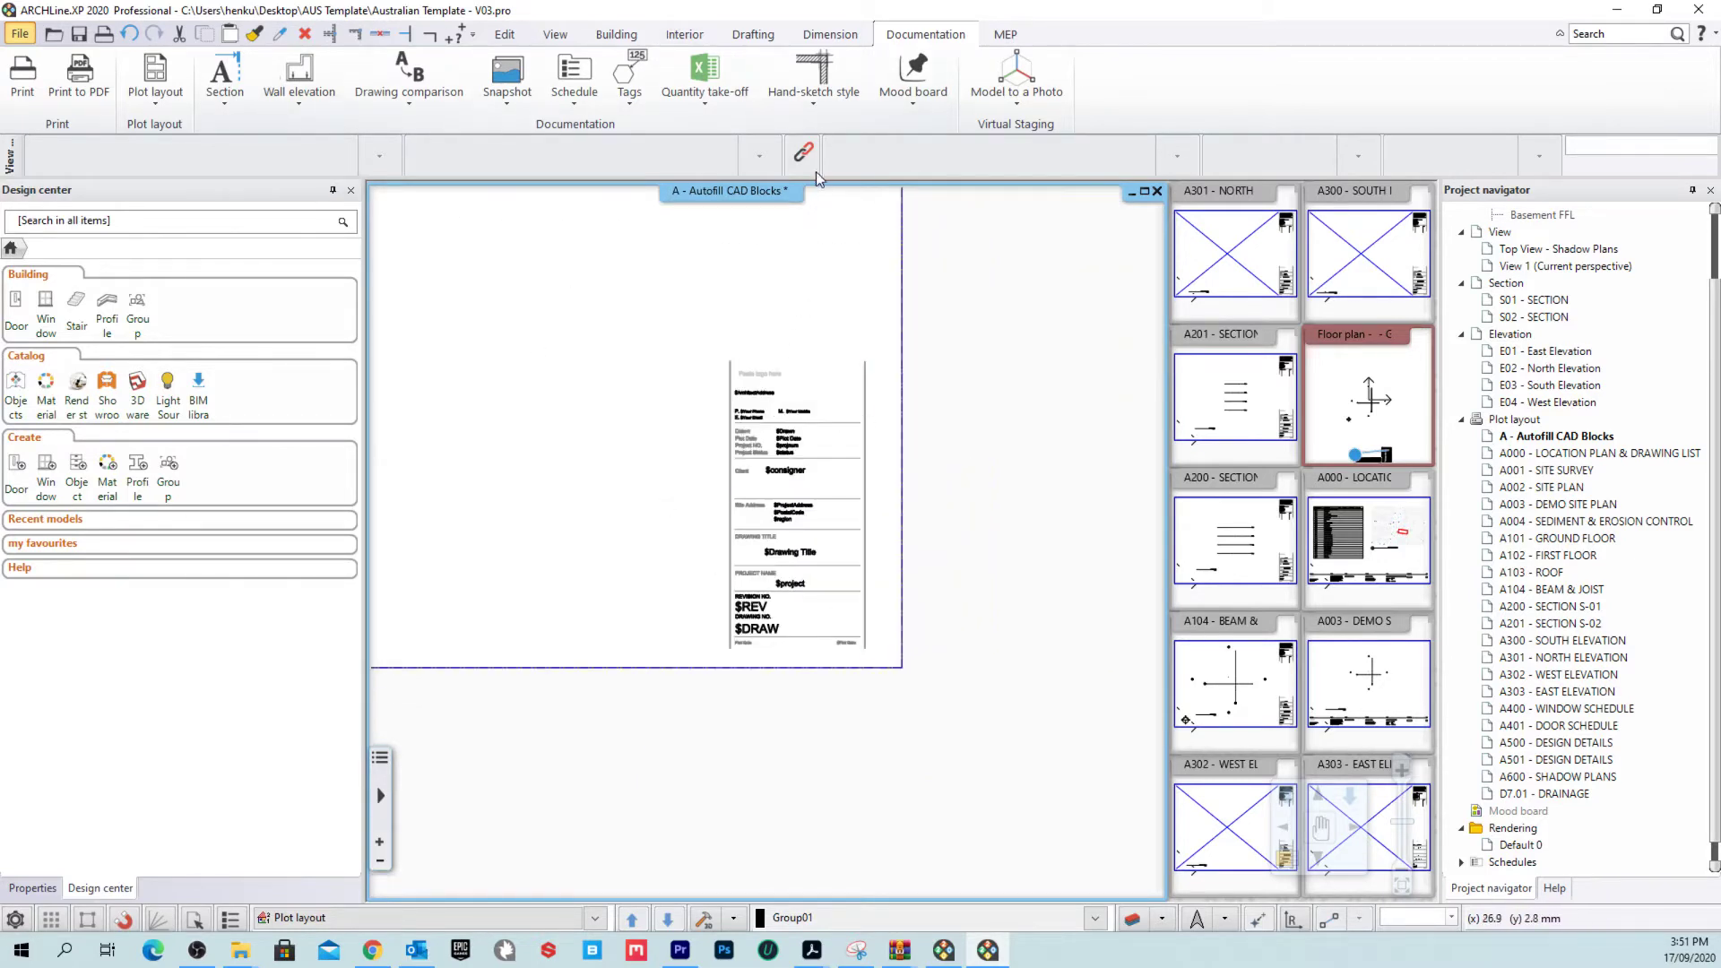
{"action": "middle_click_drag", "start_coordinate": [611, 227], "coordinate": [802, 439]}
{"action": "scroll", "coordinate": [802, 439], "scroll_direction": "down", "scroll_amount": 2}
{"action": "middle_click_drag", "start_coordinate": [635, 409], "coordinate": [725, 478]}
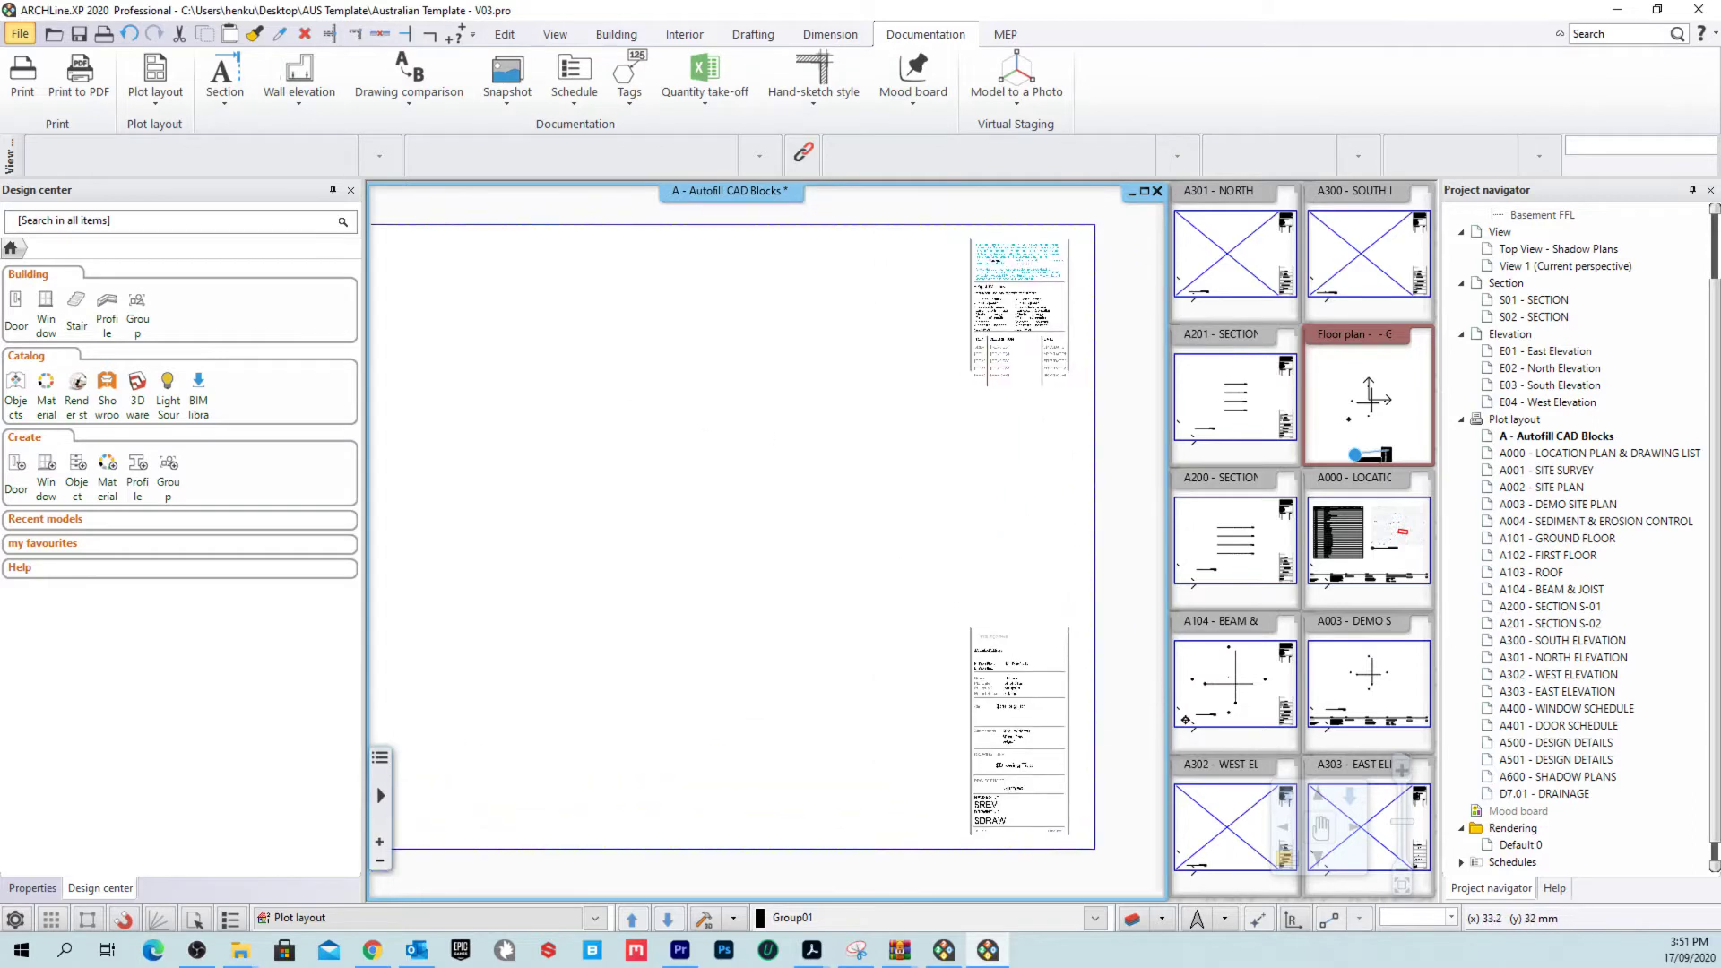
{"action": "scroll", "coordinate": [1154, 753], "scroll_direction": "up", "scroll_amount": 4}
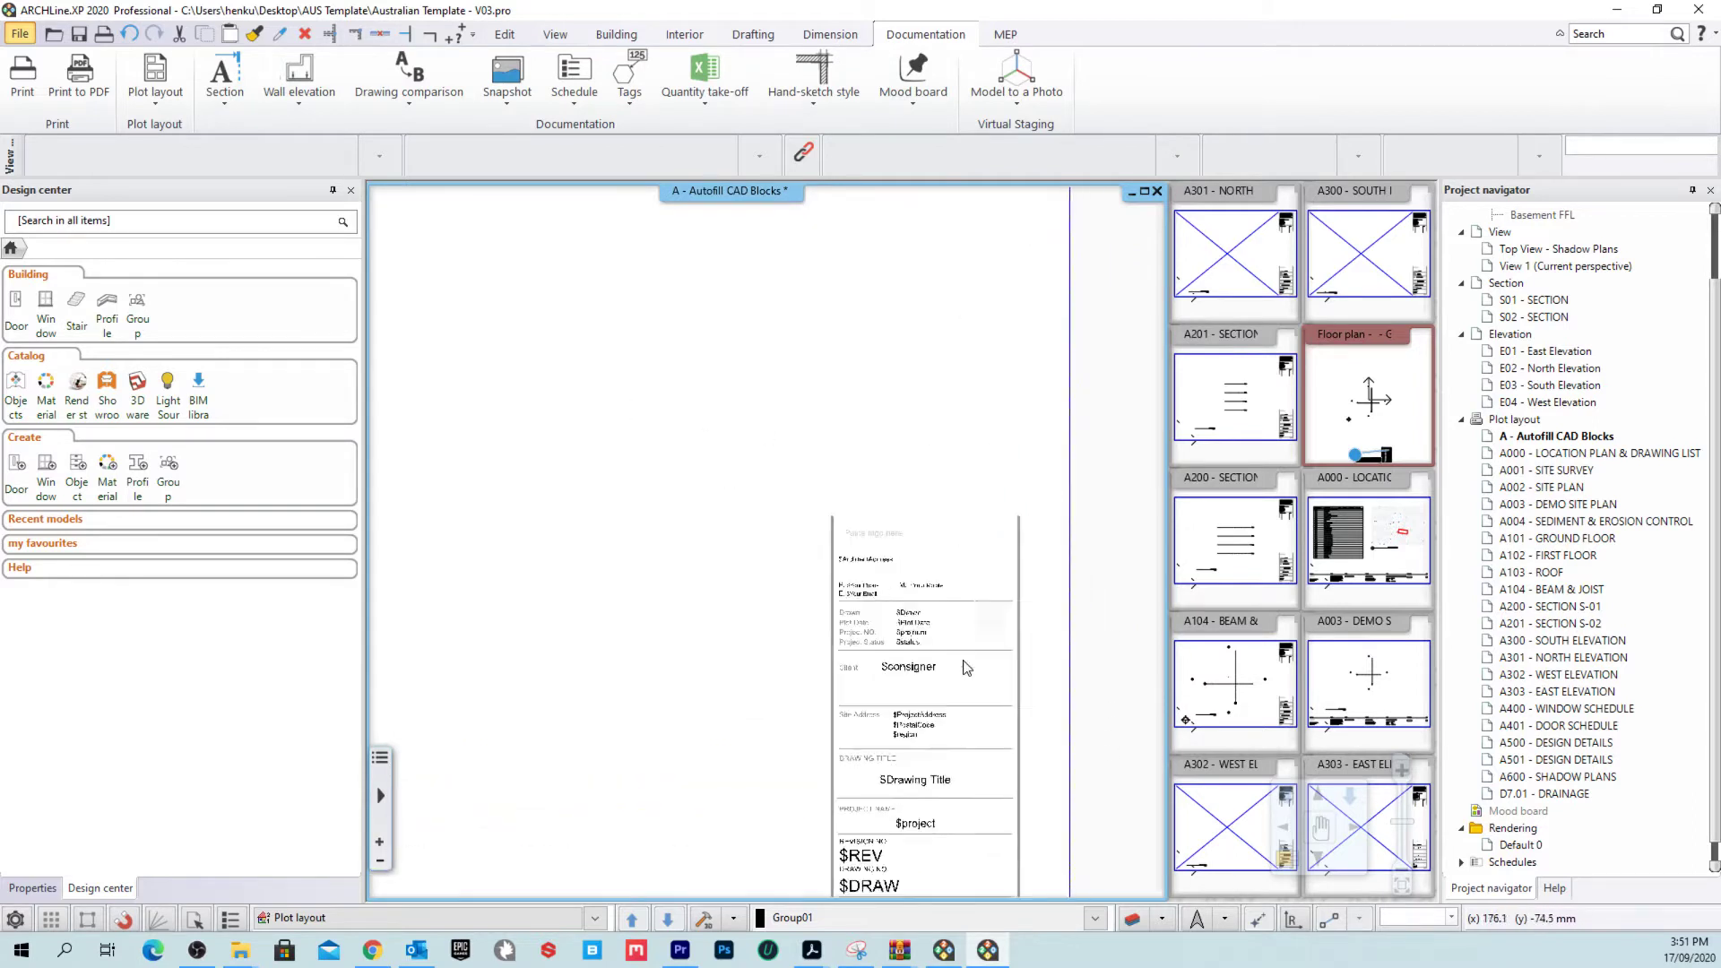
{"action": "middle_click_drag", "start_coordinate": [753, 655], "coordinate": [733, 567]}
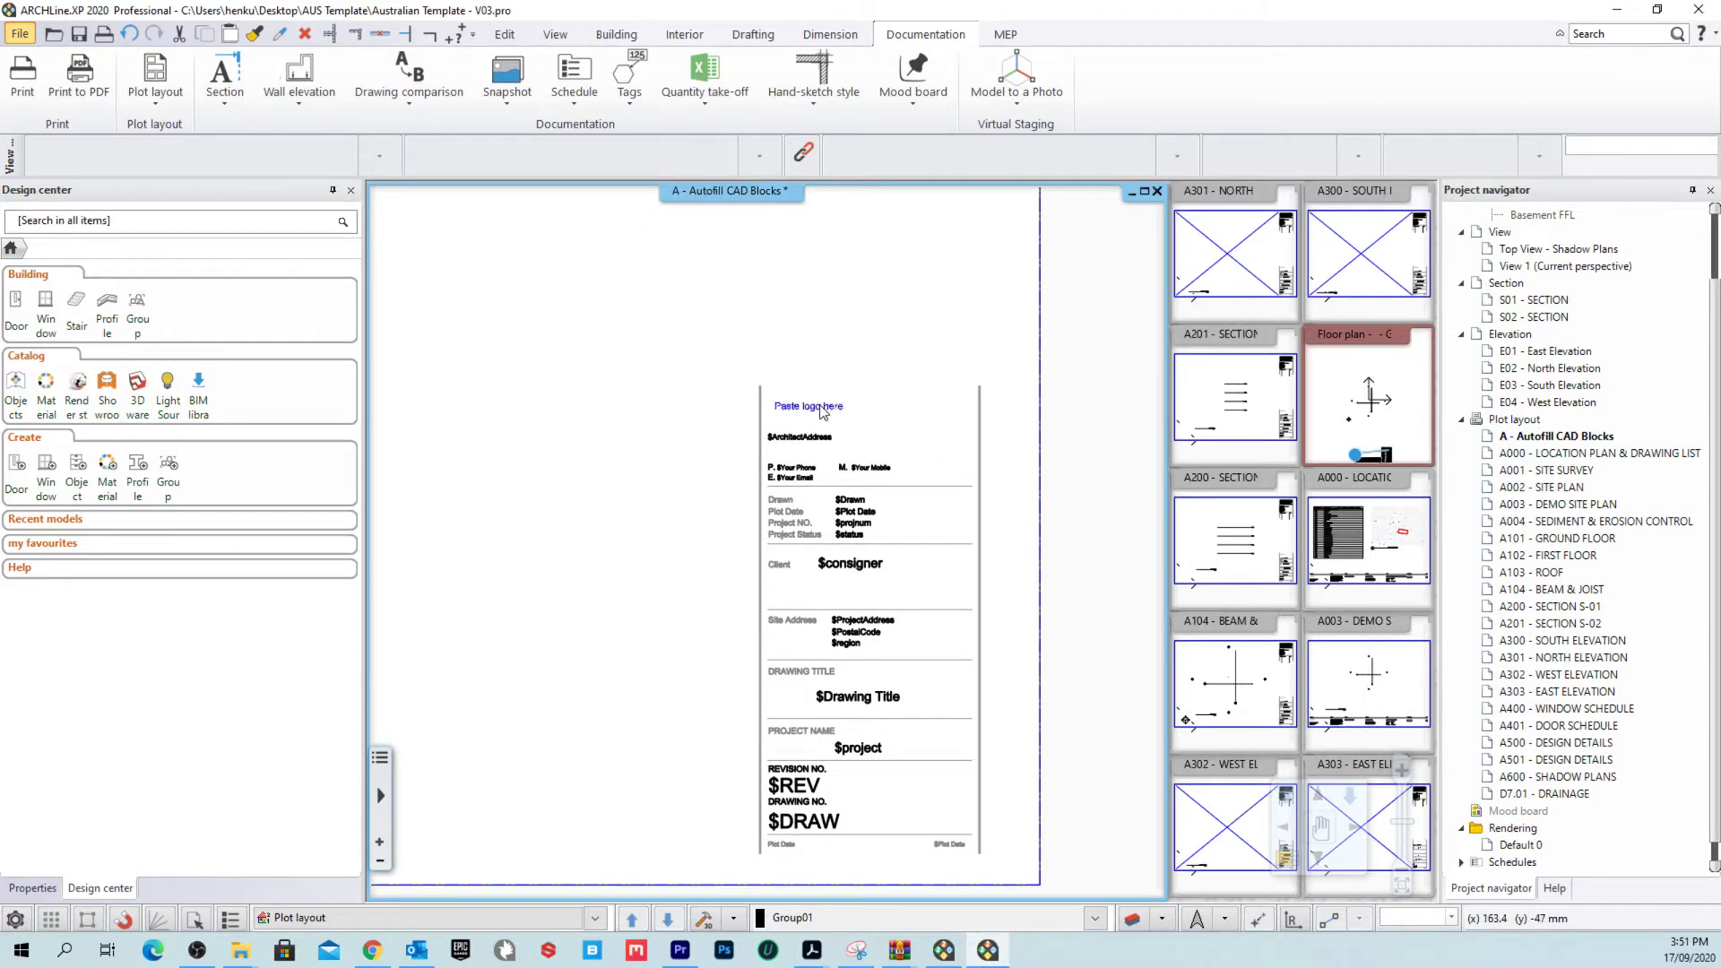
{"action": "scroll", "coordinate": [813, 499], "scroll_direction": "down", "scroll_amount": 3}
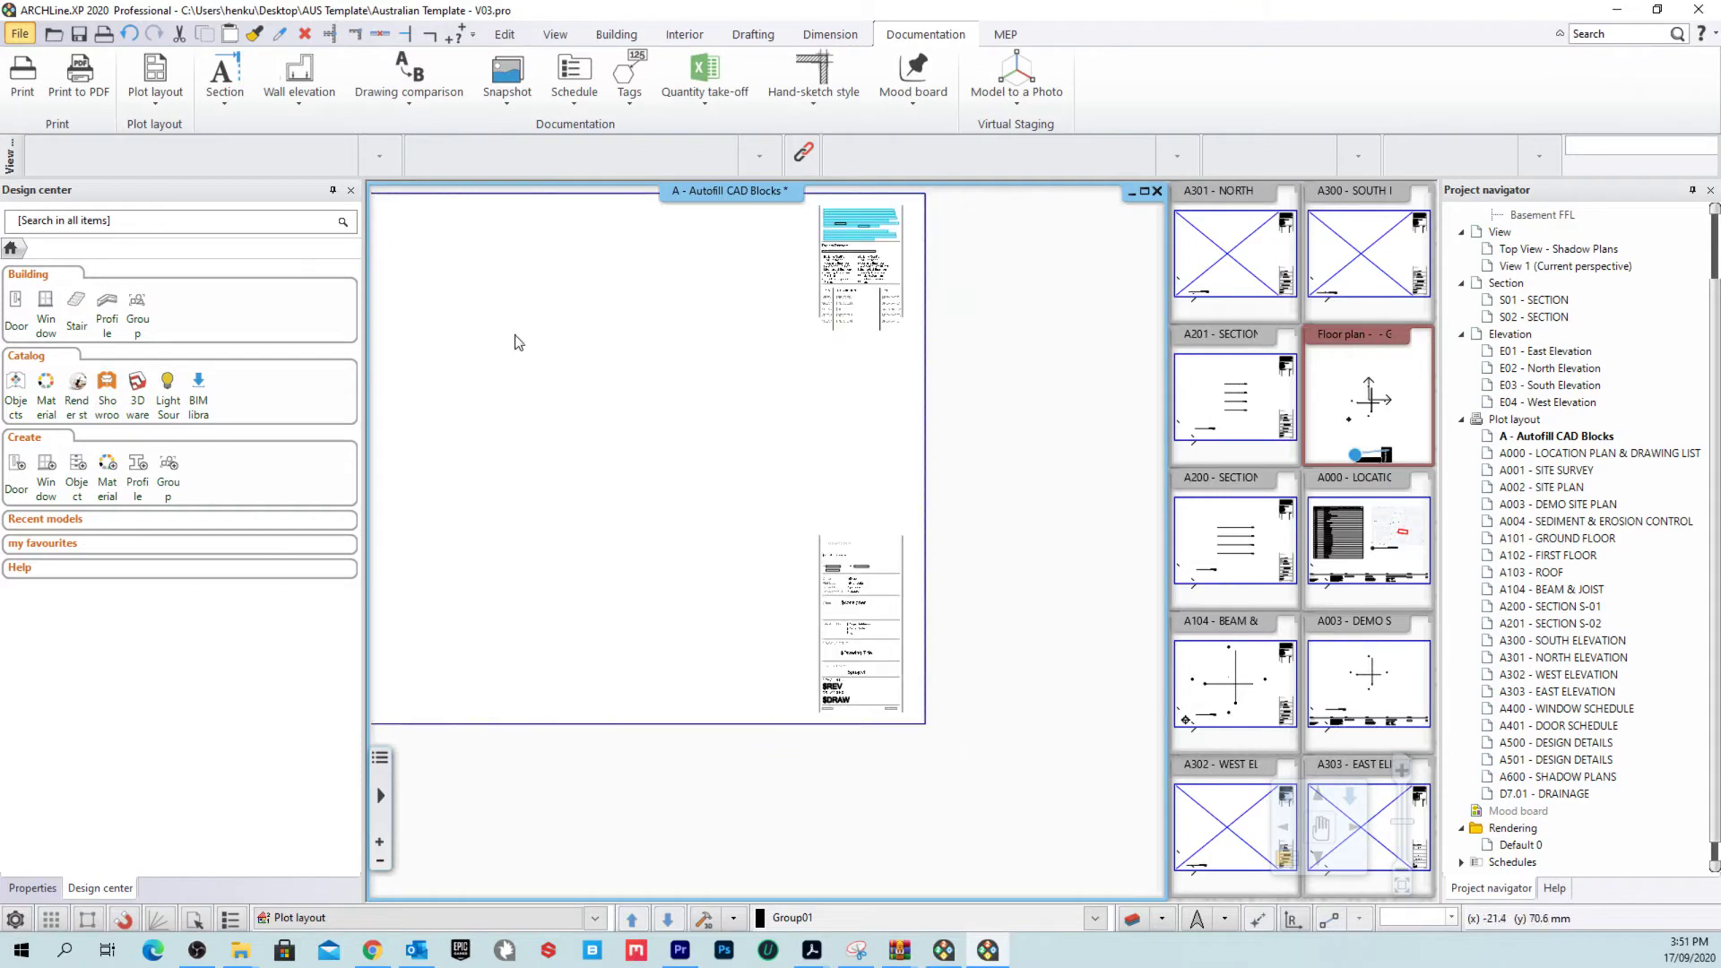
{"action": "scroll", "coordinate": [795, 472], "scroll_direction": "up", "scroll_amount": 6}
{"action": "middle_click_drag", "start_coordinate": [783, 481], "coordinate": [628, 349]}
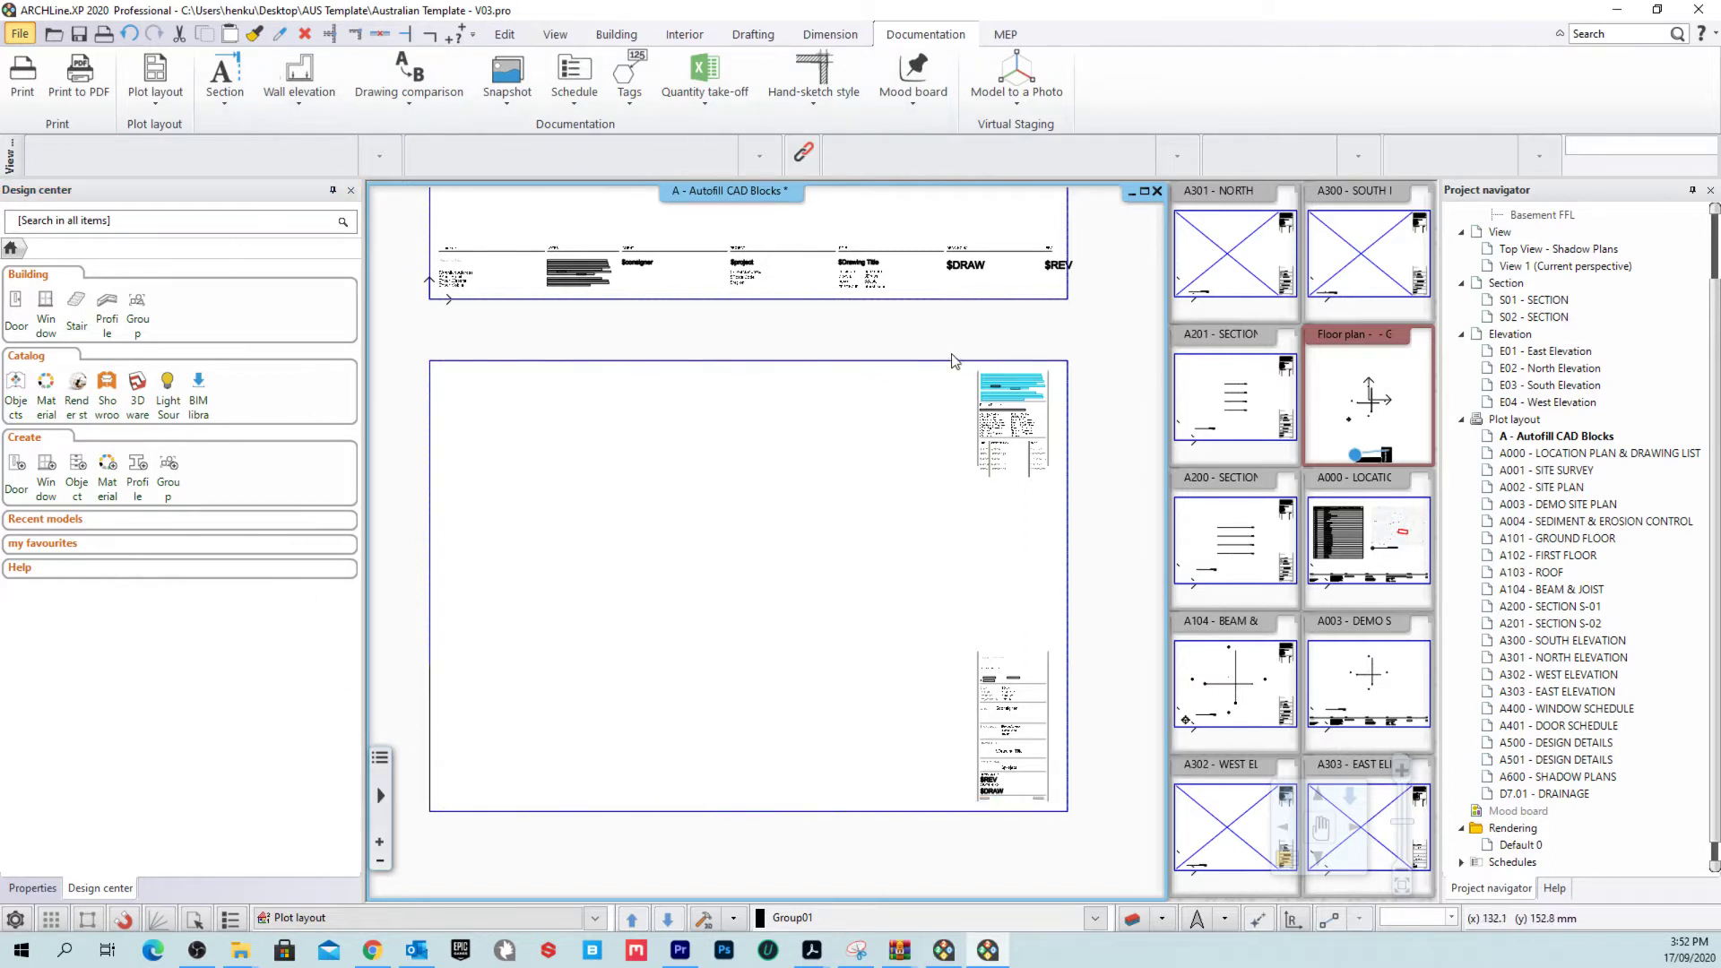
{"action": "left_click", "coordinate": [20, 36]}
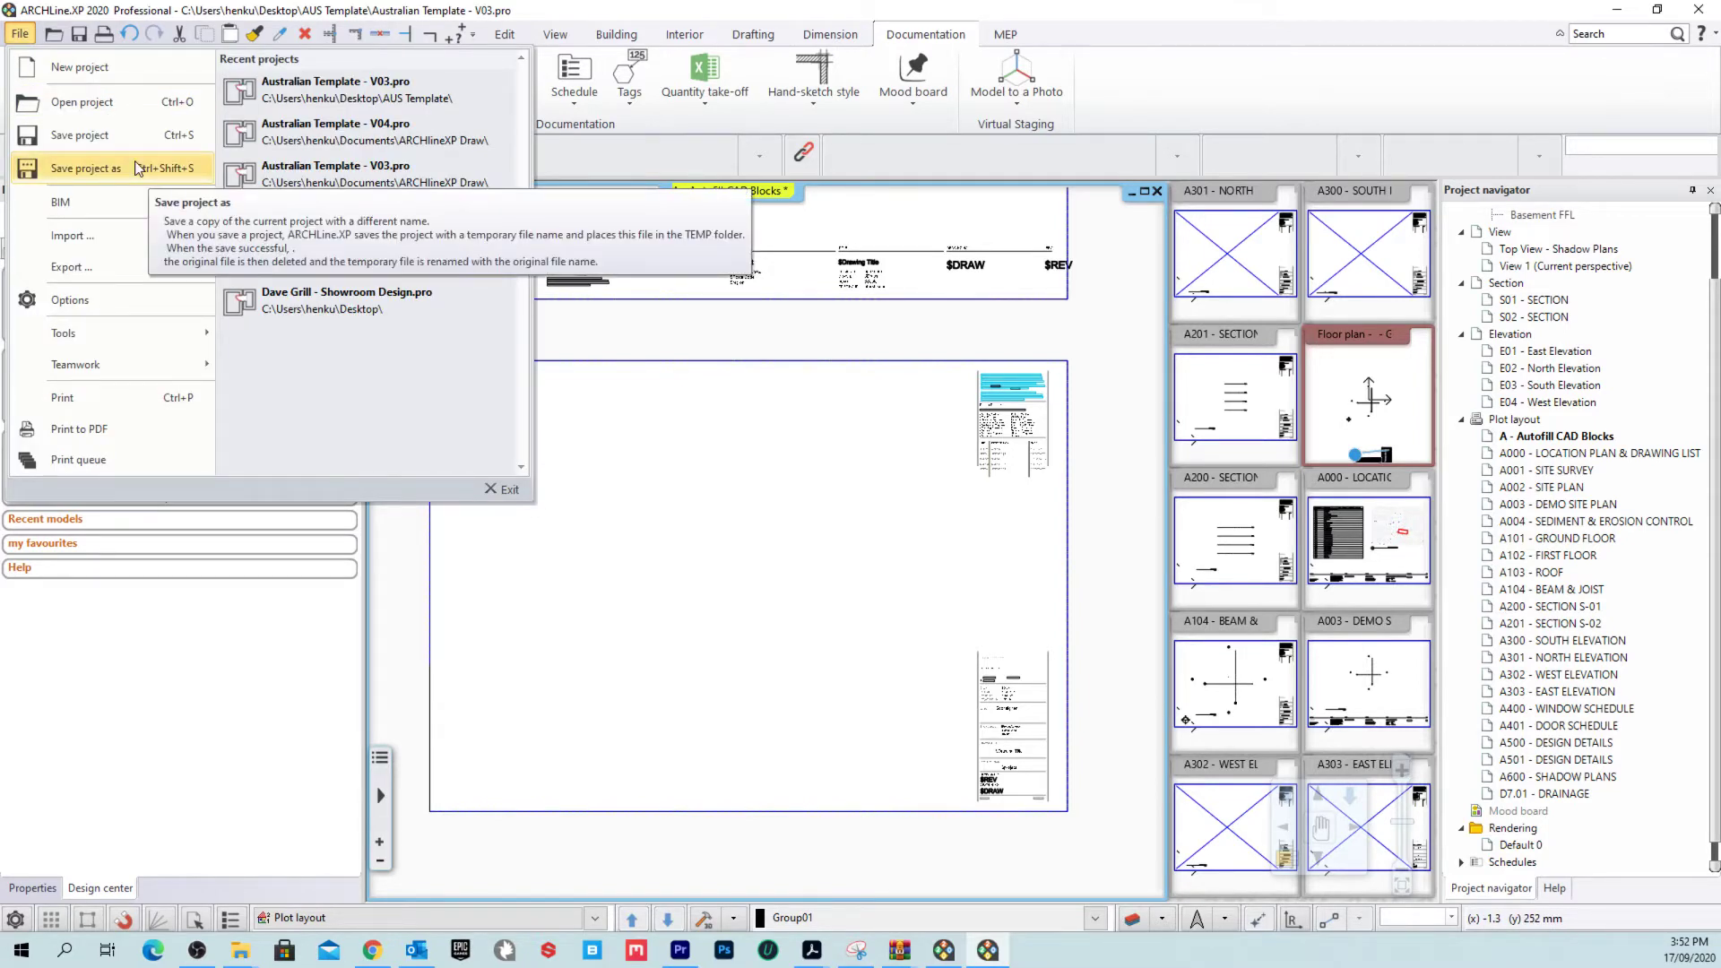
{"action": "left_click", "coordinate": [136, 168]}
{"action": "left_click", "coordinate": [957, 696]}
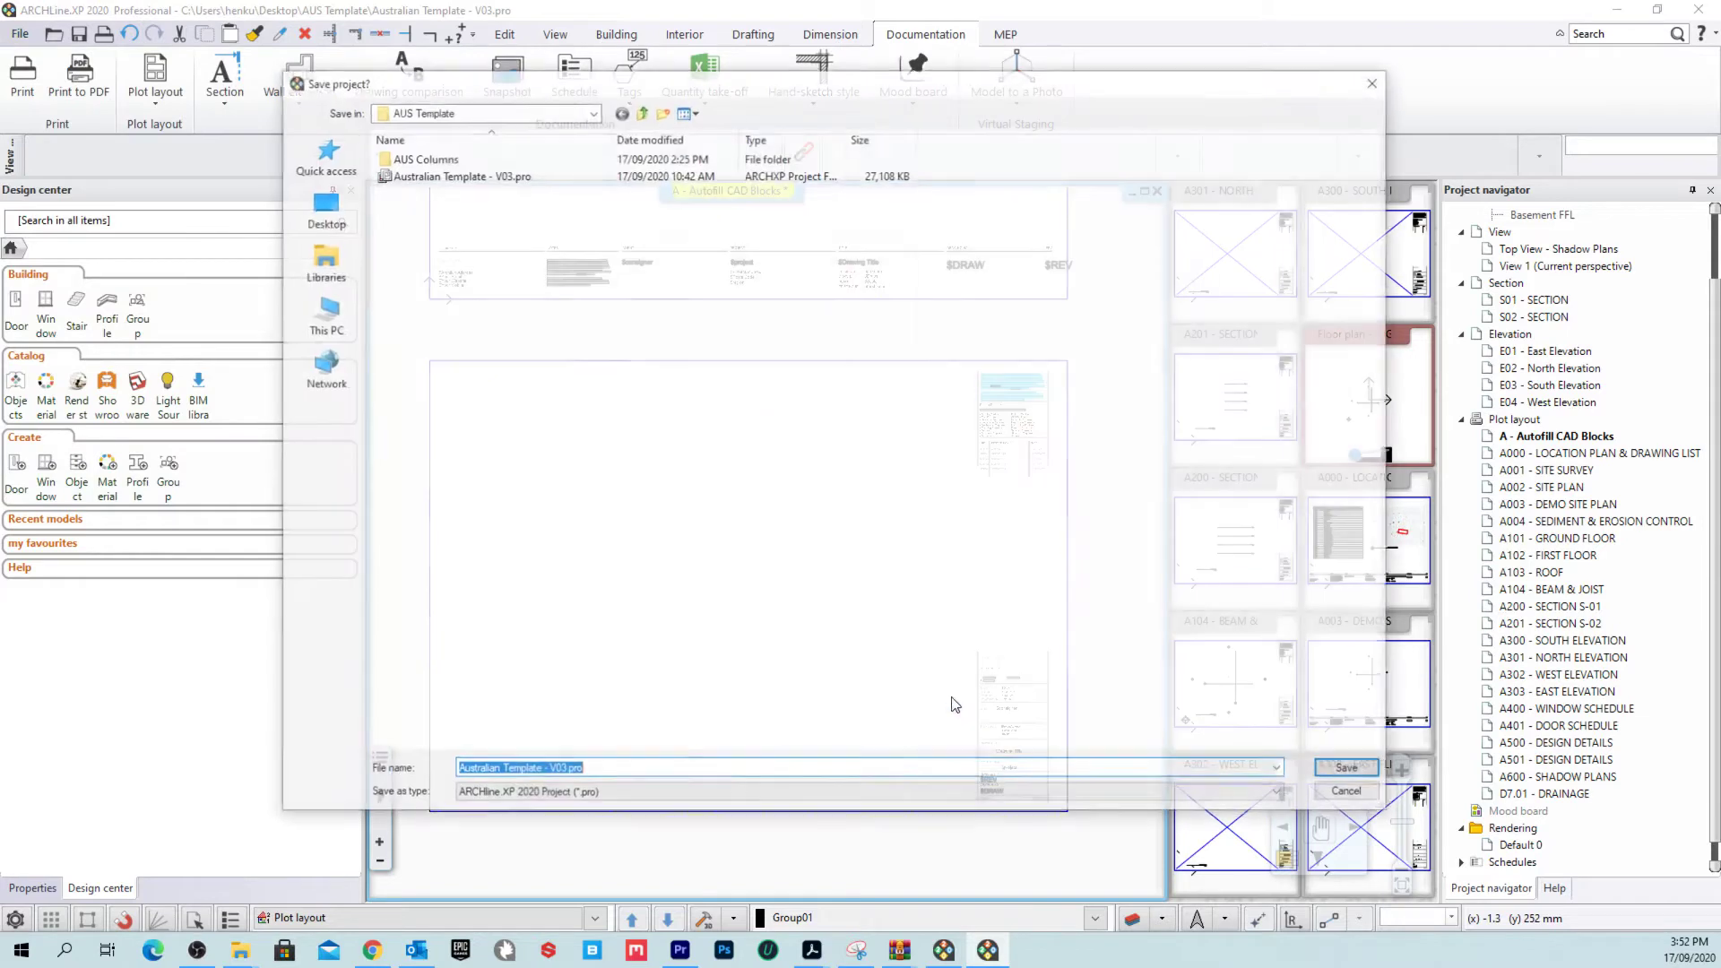
{"action": "left_click", "coordinate": [614, 770]}
{"action": "left_click_drag", "start_coordinate": [614, 771], "coordinate": [455, 771]}
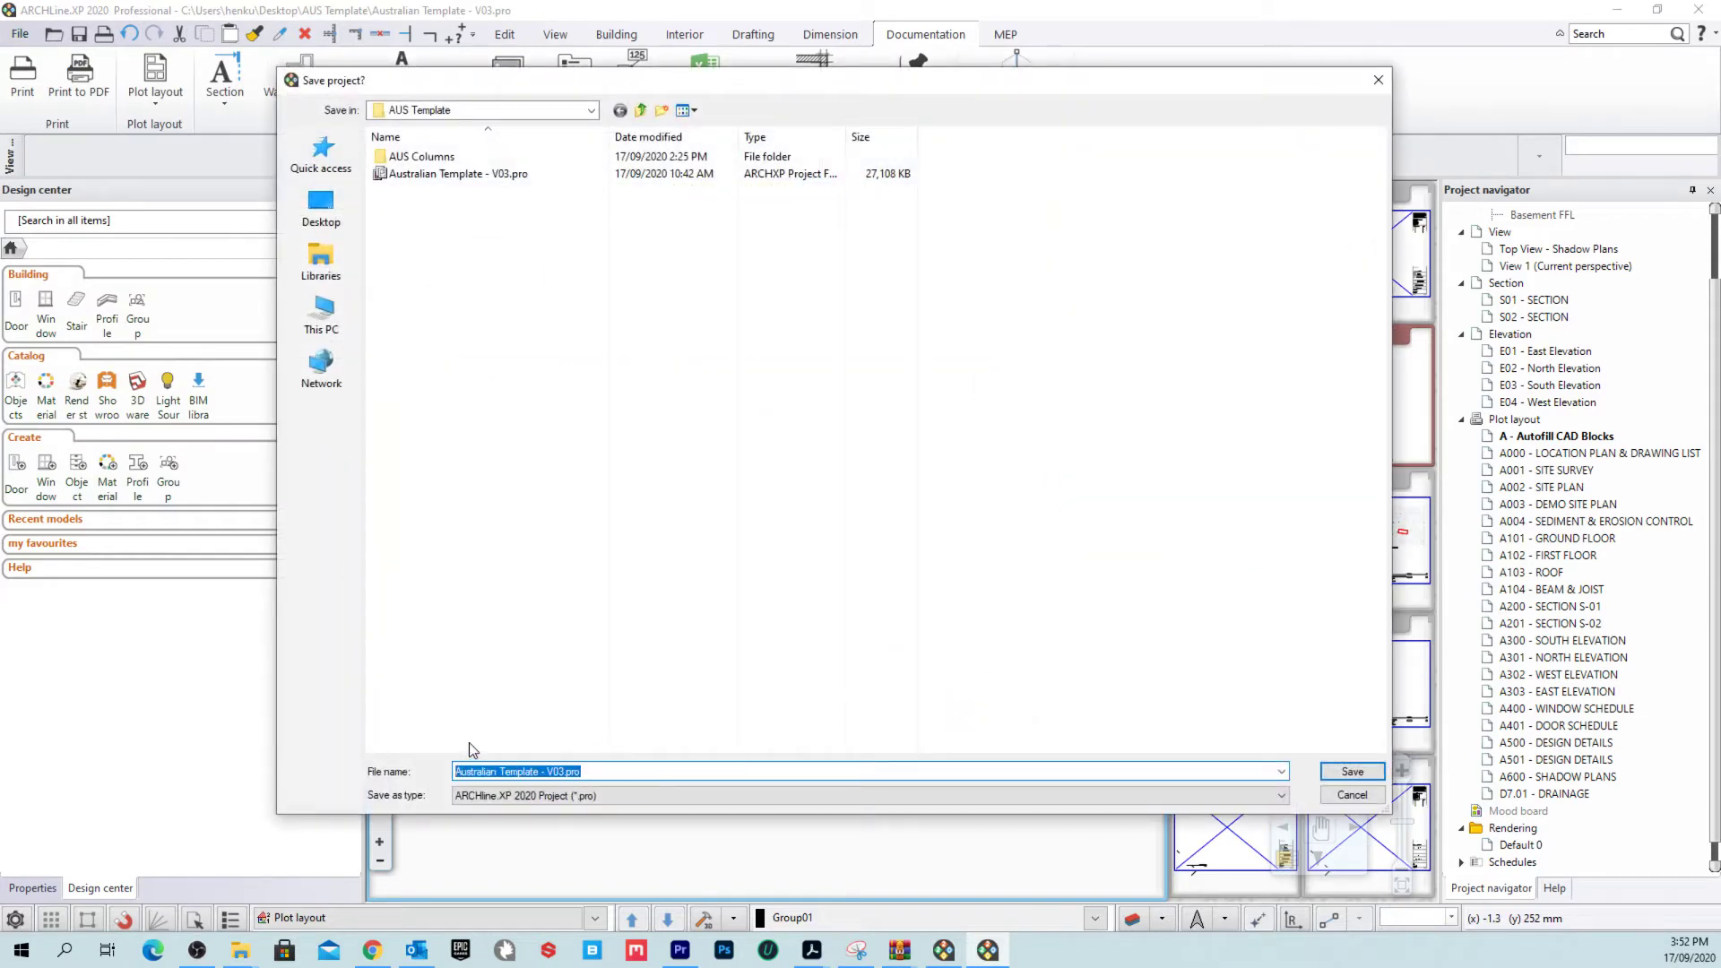
{"action": "key", "text": "BackSpace"}
{"action": "left_click_drag", "start_coordinate": [696, 767], "coordinate": [307, 738]}
{"action": "left_click", "coordinate": [1355, 795]}
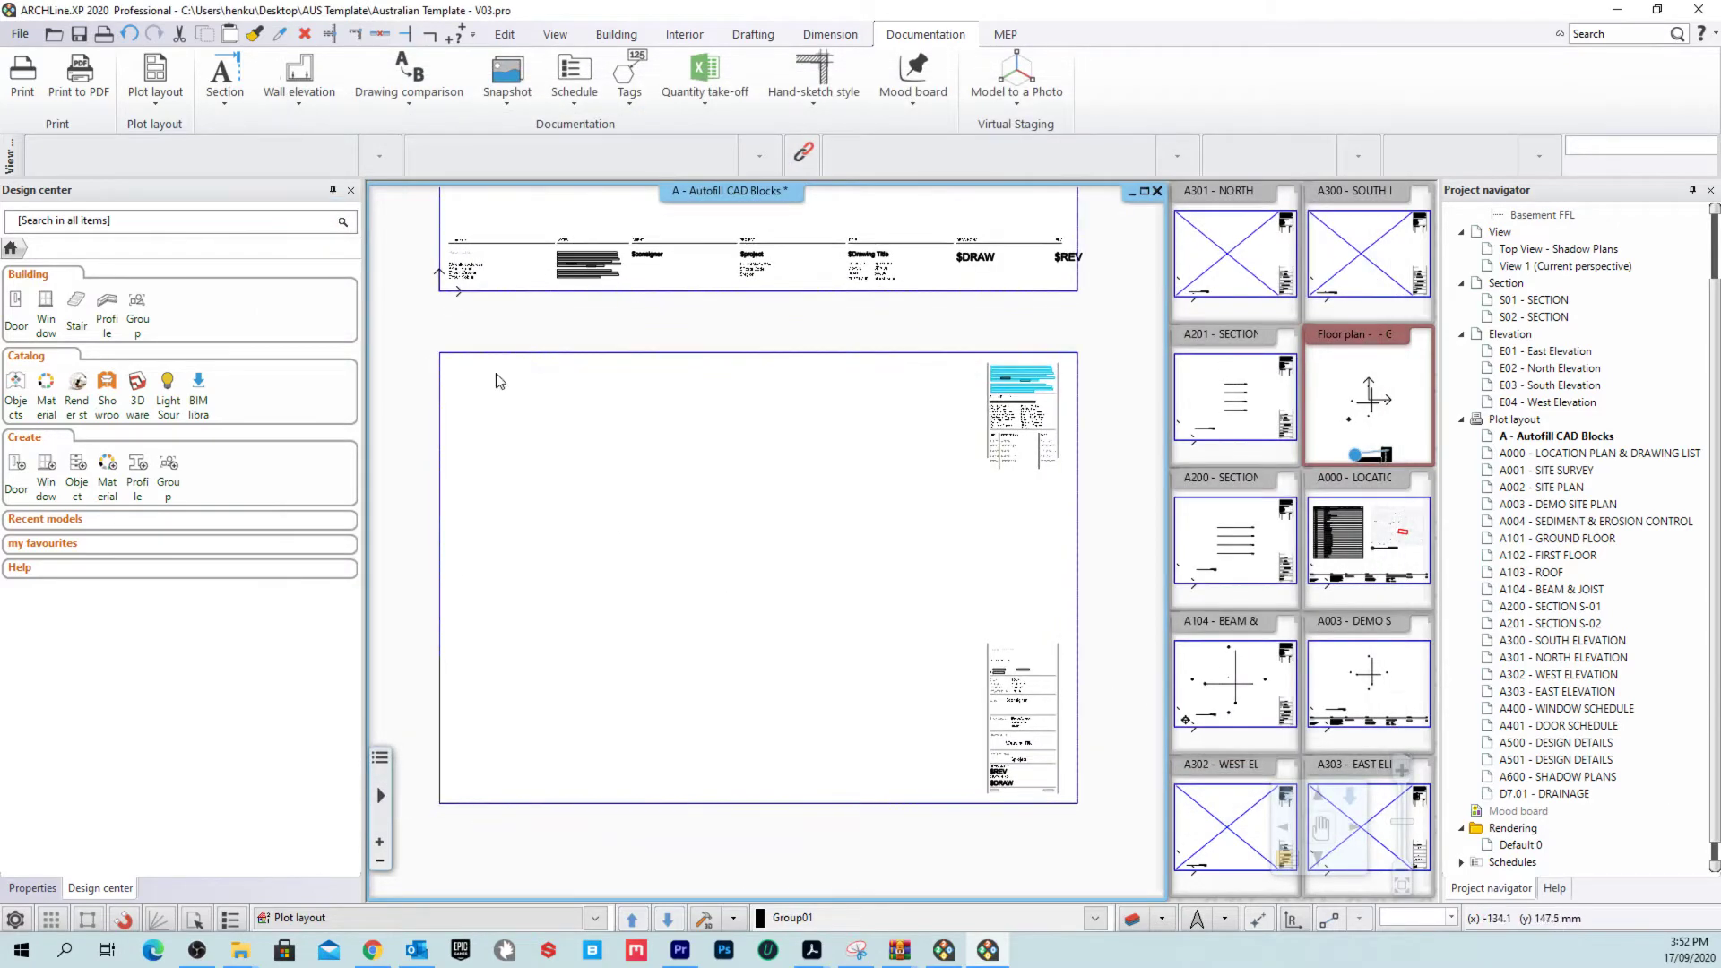
Step: Inspect the $ID and lower $viewname view labels by selecting and clearing each
{"action": "scroll", "coordinate": [717, 457], "scroll_direction": "down", "scroll_amount": 3}
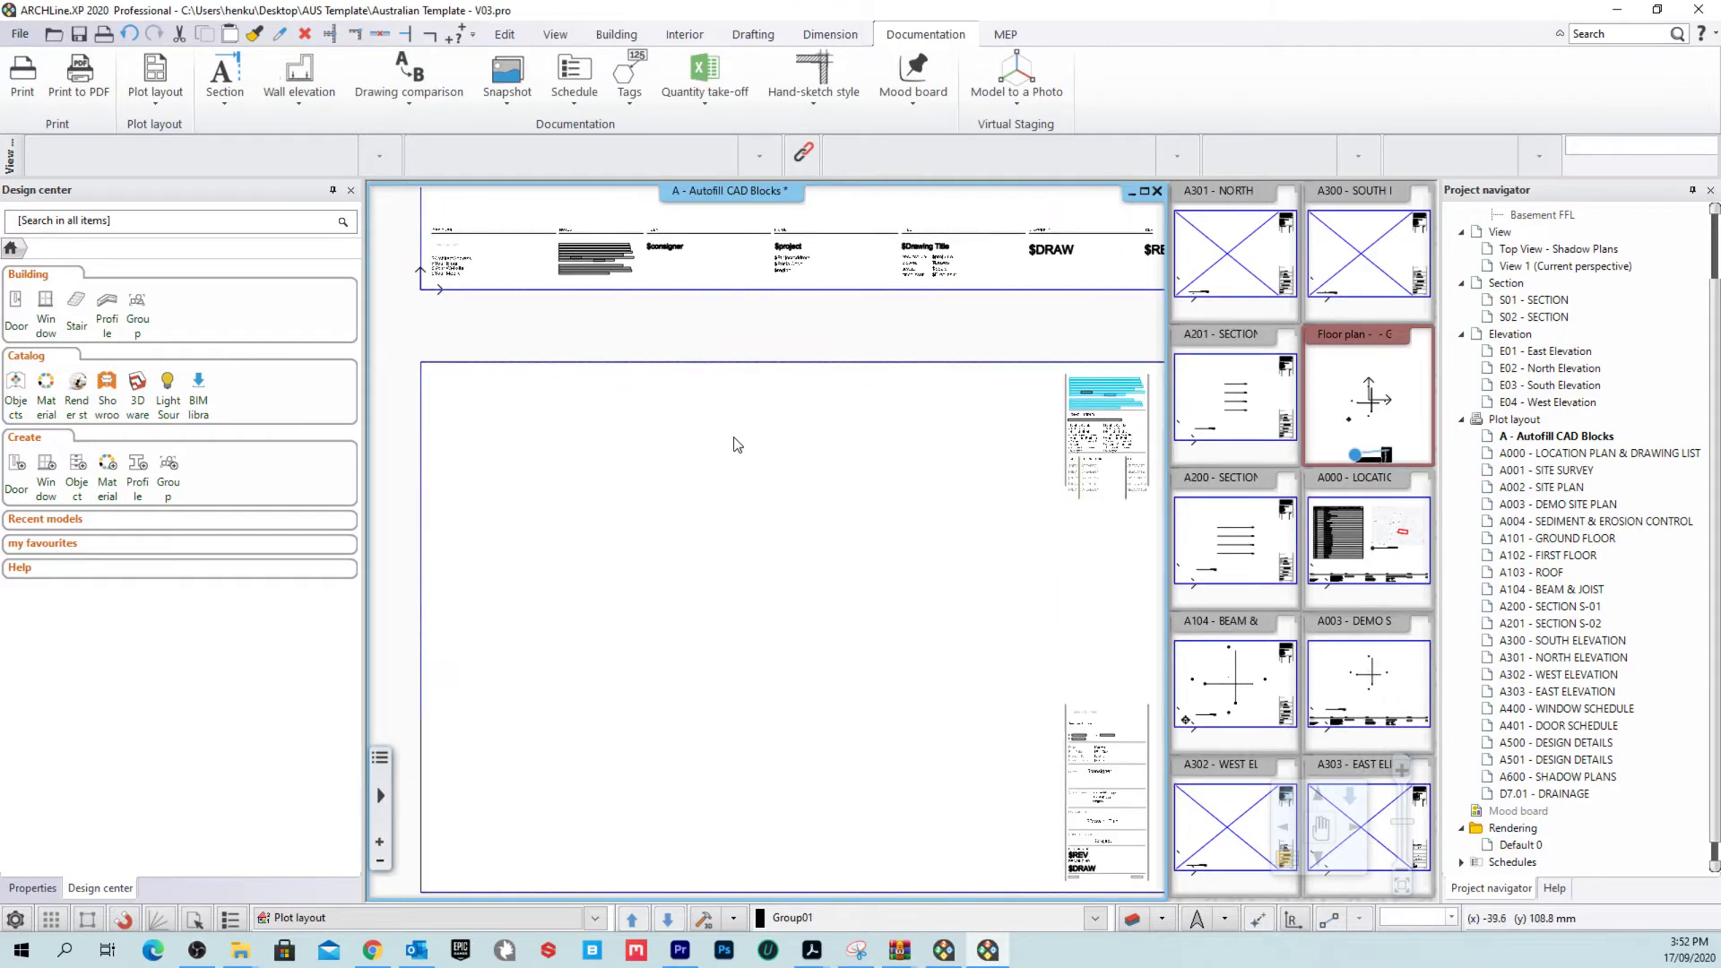
{"action": "left_click", "coordinate": [18, 34]}
{"action": "mouse_move", "coordinate": [108, 218]}
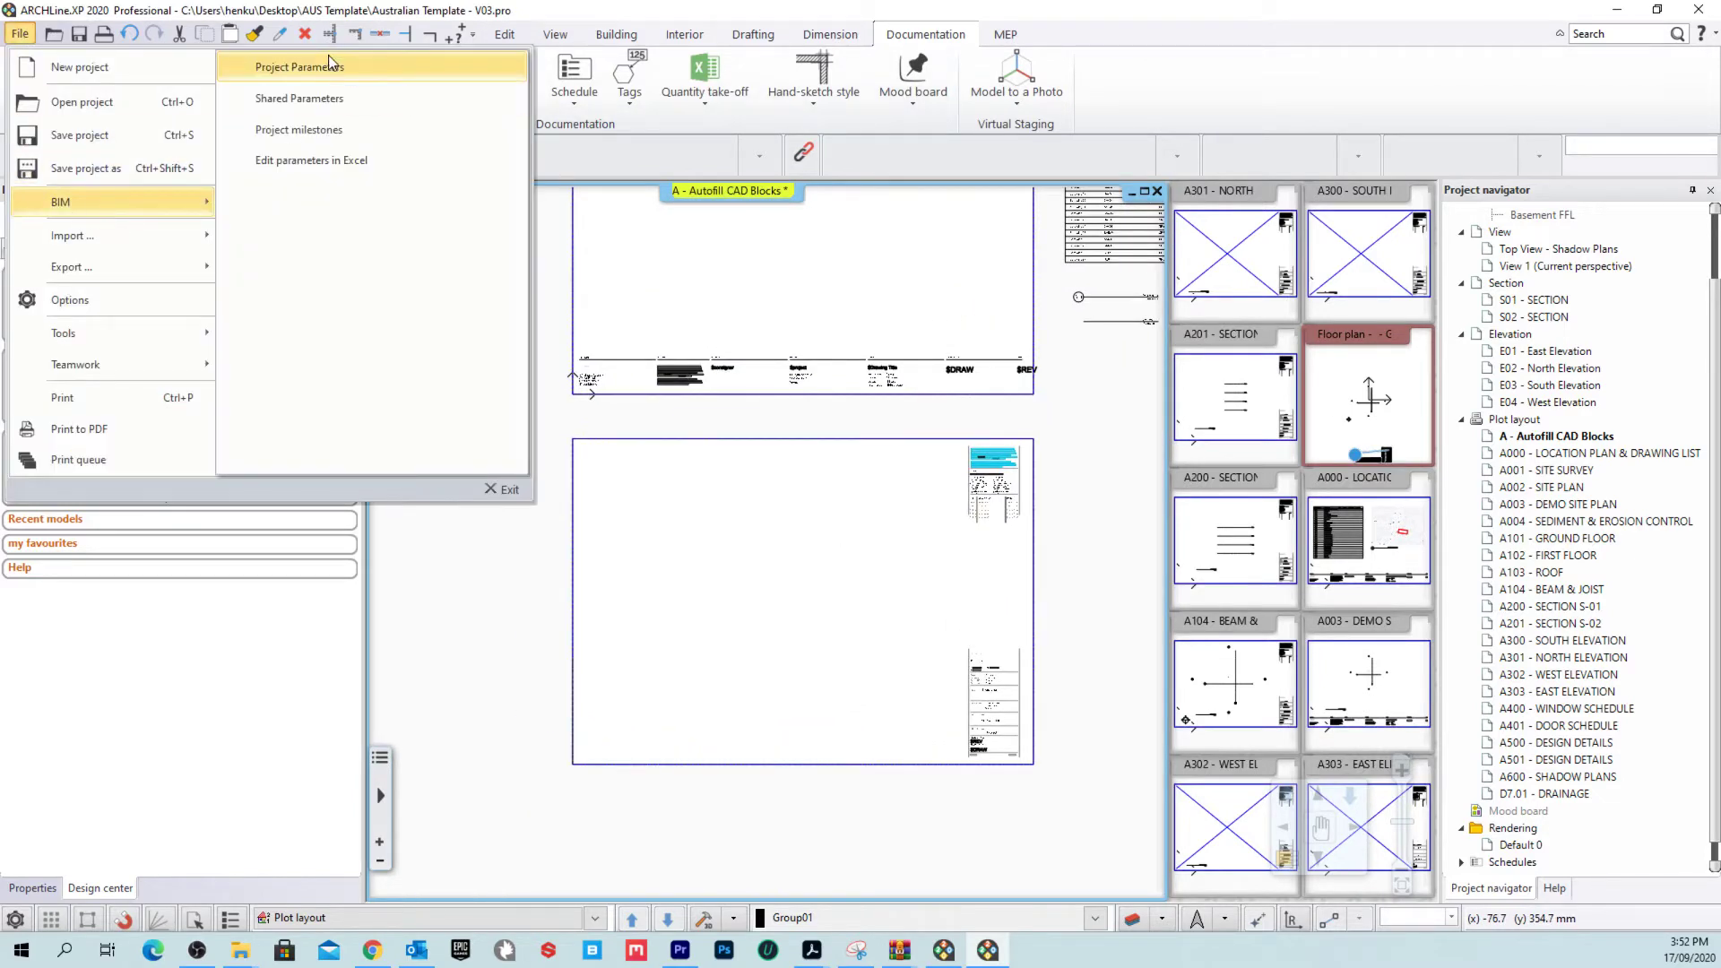
{"action": "left_click", "coordinate": [1111, 359]}
{"action": "middle_click_drag", "start_coordinate": [1111, 358], "coordinate": [905, 574]}
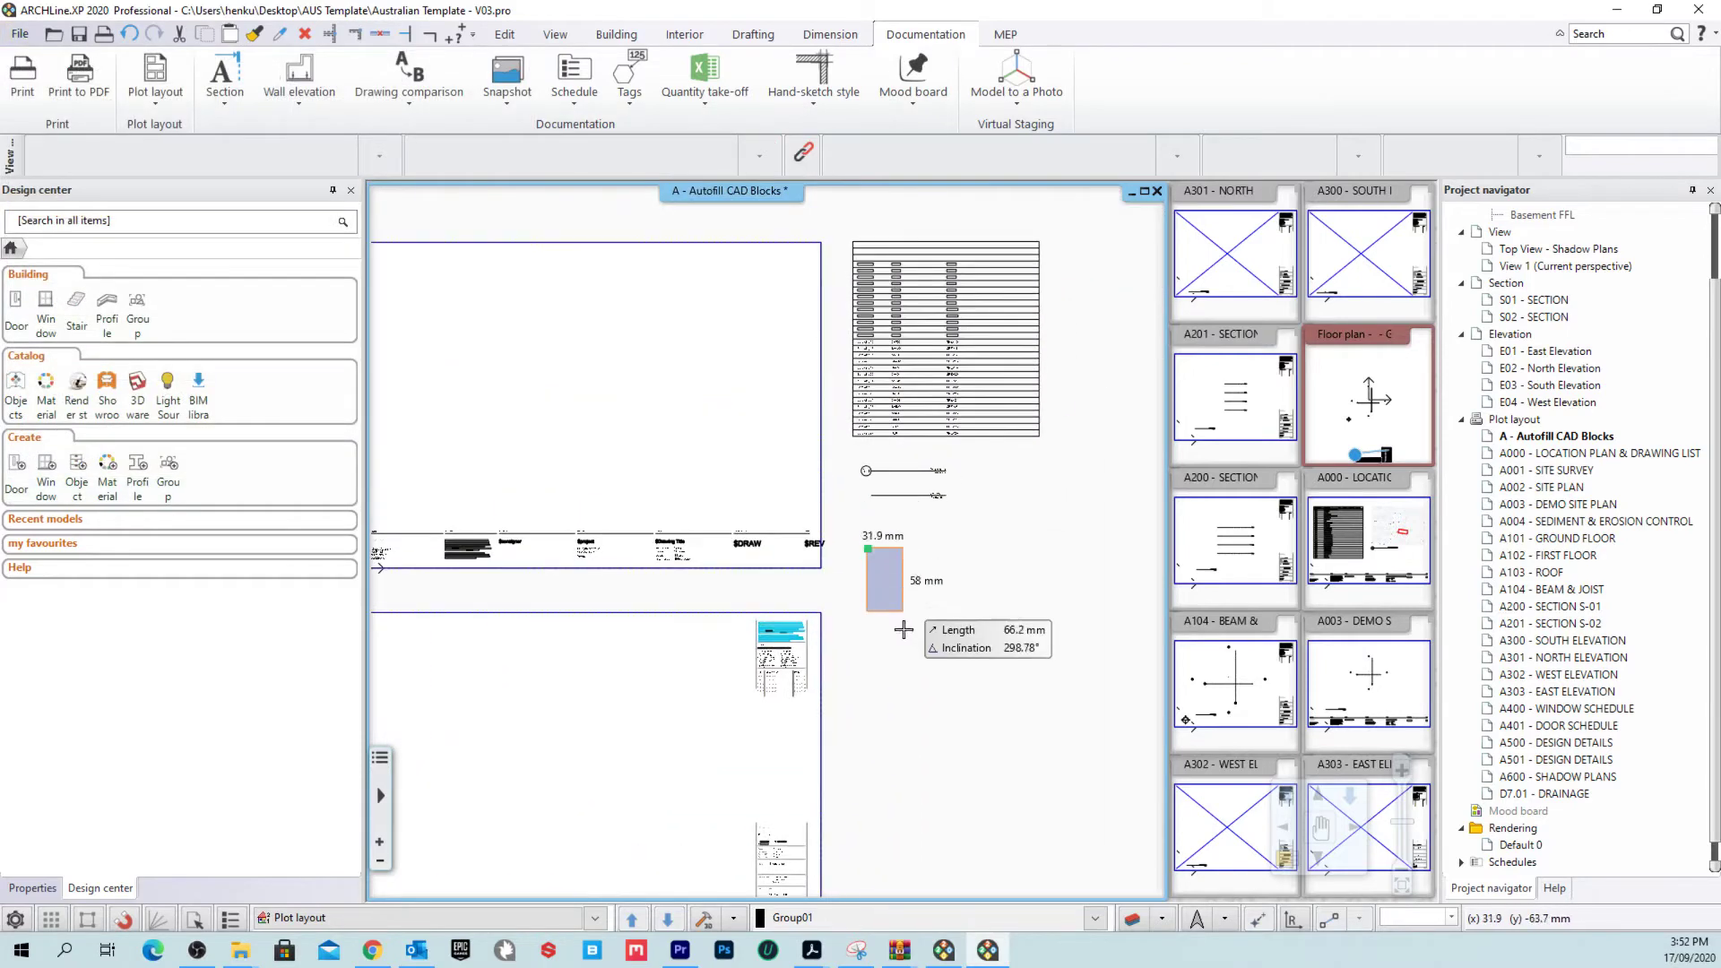
{"action": "scroll", "coordinate": [831, 590], "scroll_direction": "up", "scroll_amount": 6}
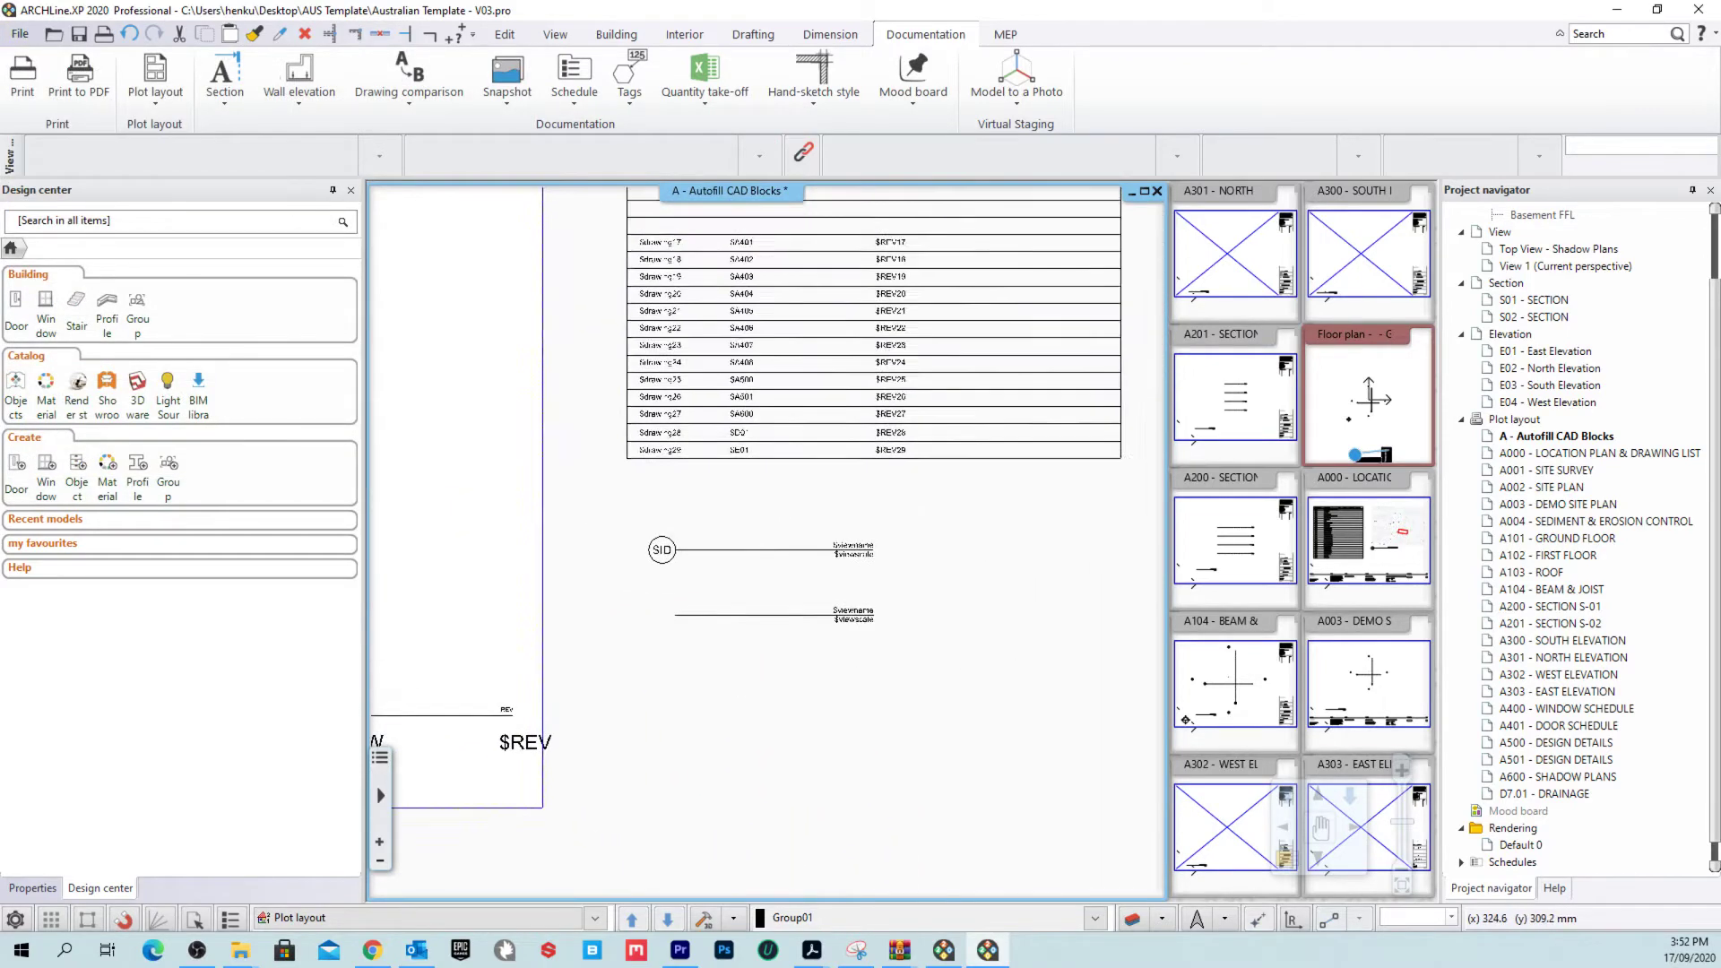
{"action": "left_click_drag", "start_coordinate": [1064, 422], "coordinate": [428, 573]}
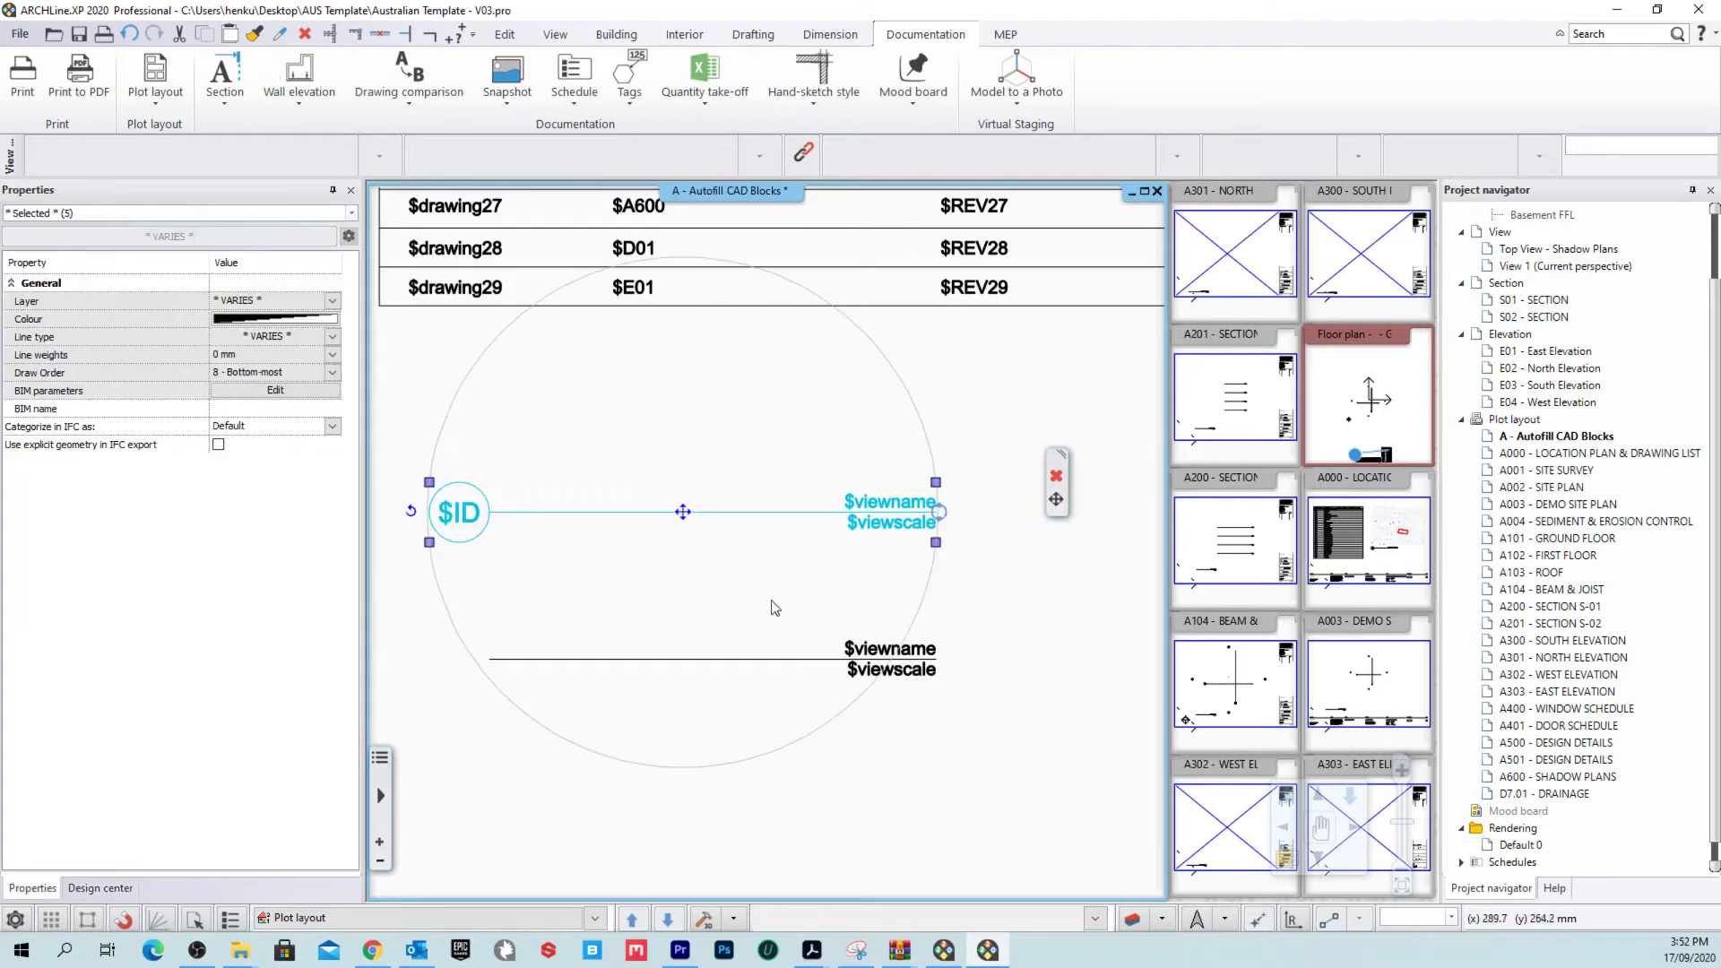
{"action": "key", "text": "Escape"}
{"action": "left_click_drag", "start_coordinate": [1017, 599], "coordinate": [529, 753]}
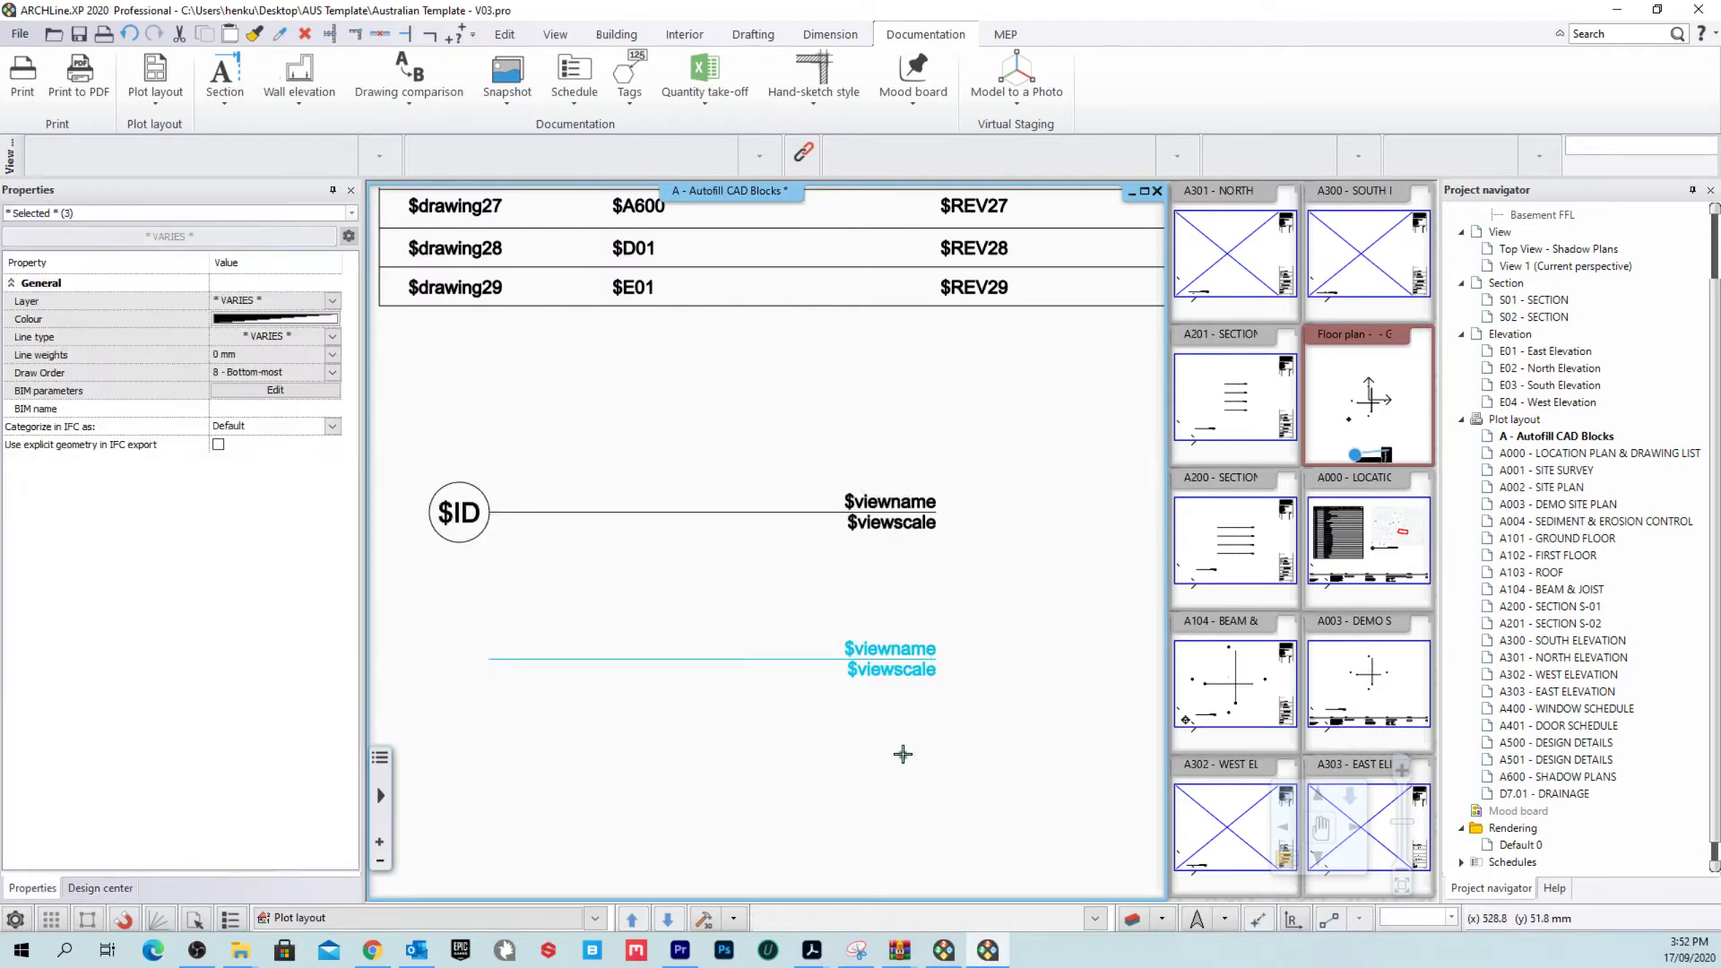
{"action": "key", "text": "Escape"}
Step: Open the A101 - GROUND FLOOR sheet and select its autofilled title block group
{"action": "left_click", "coordinate": [1235, 349]}
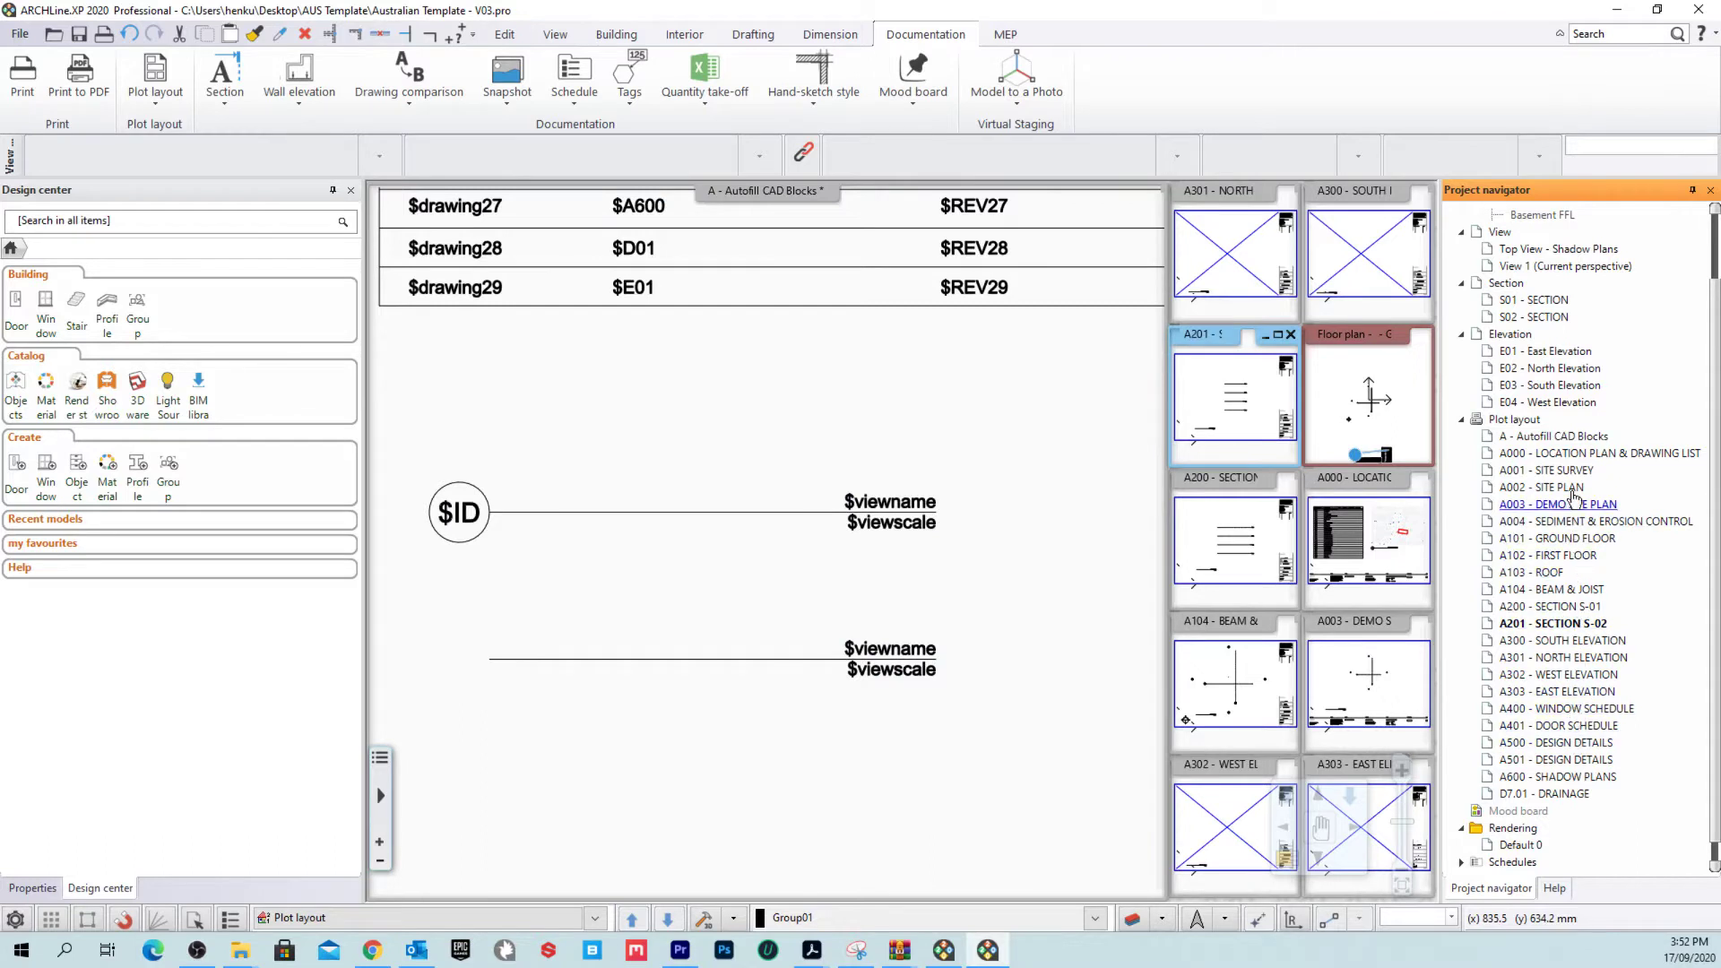
{"action": "double_click", "coordinate": [1556, 538]}
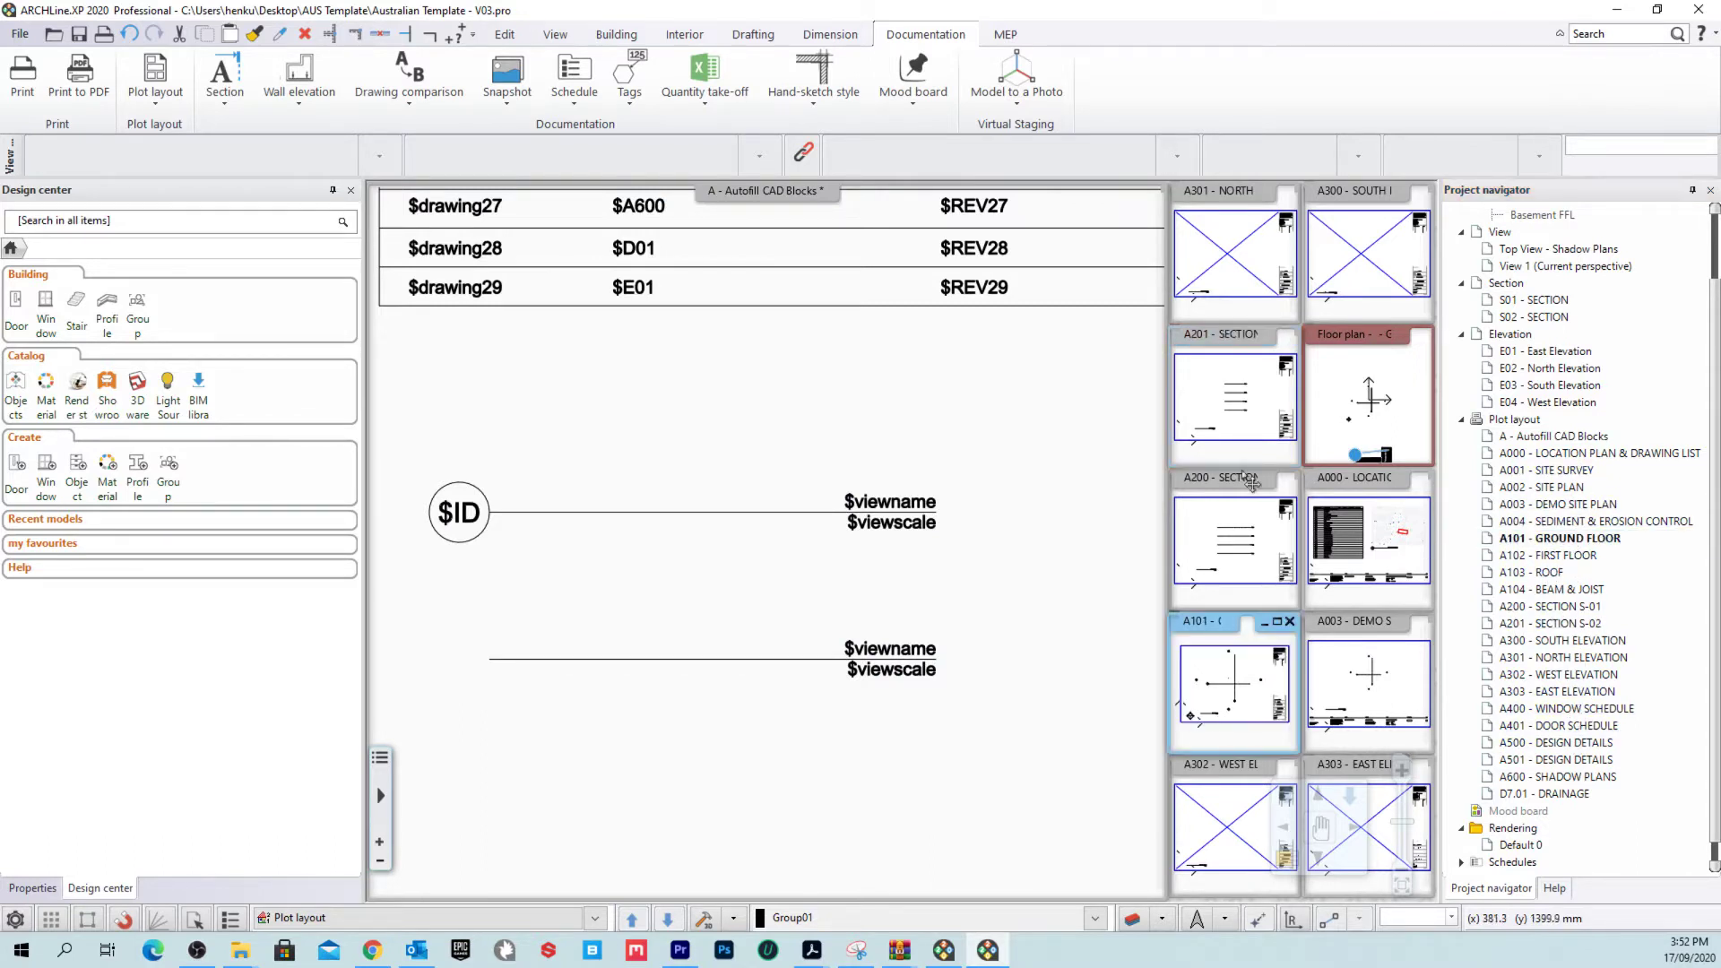
{"action": "right_click", "coordinate": [1221, 636]}
{"action": "scroll", "coordinate": [938, 549], "scroll_direction": "up", "scroll_amount": 5}
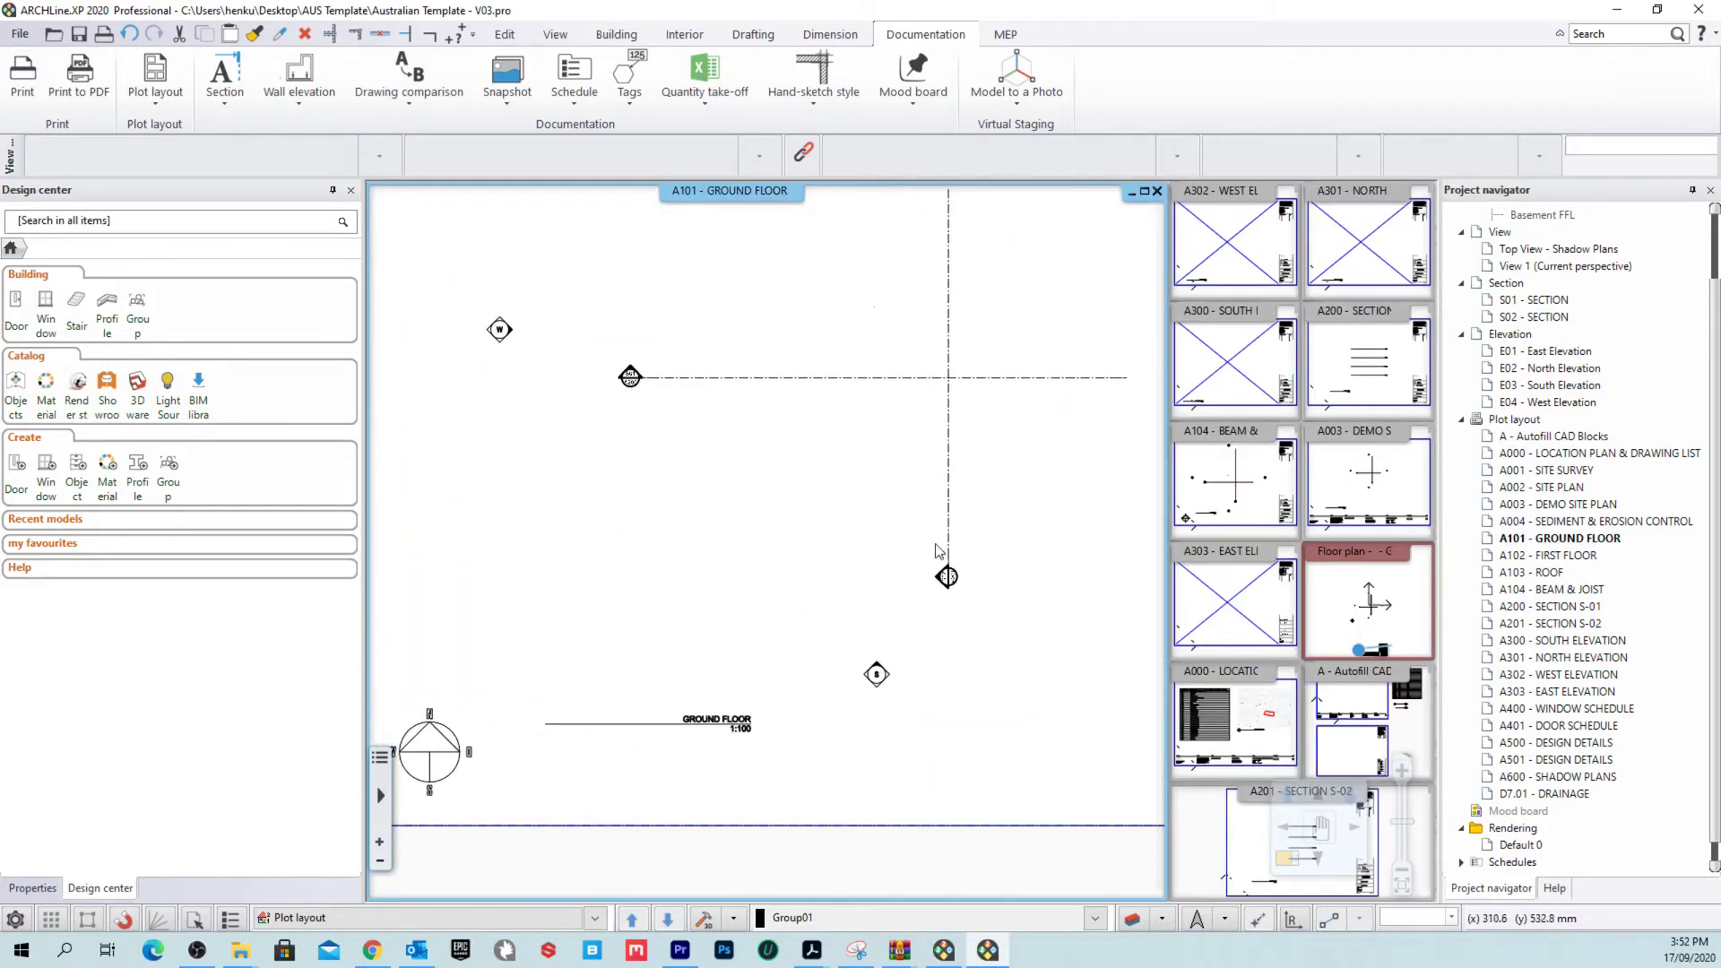
{"action": "scroll", "coordinate": [731, 730], "scroll_direction": "up", "scroll_amount": 3}
{"action": "left_click", "coordinate": [772, 577]}
{"action": "scroll", "coordinate": [713, 574], "scroll_direction": "down", "scroll_amount": 3}
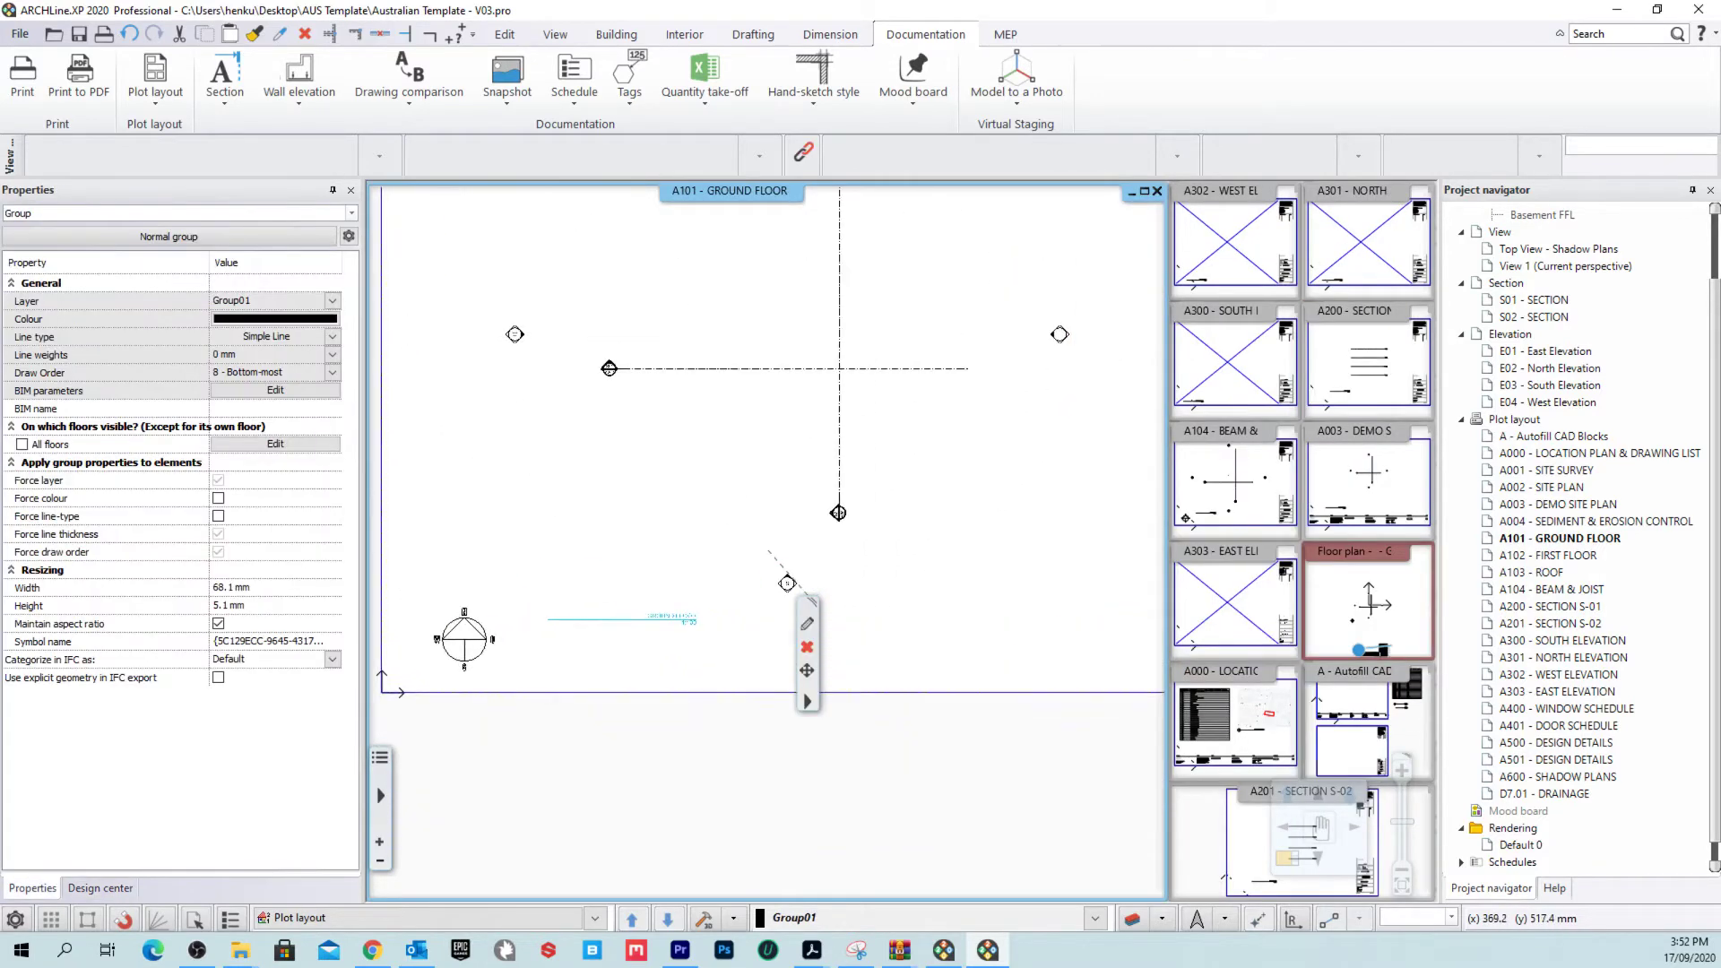
{"action": "key", "text": "Escape"}
{"action": "scroll", "coordinate": [771, 627], "scroll_direction": "up", "scroll_amount": 4}
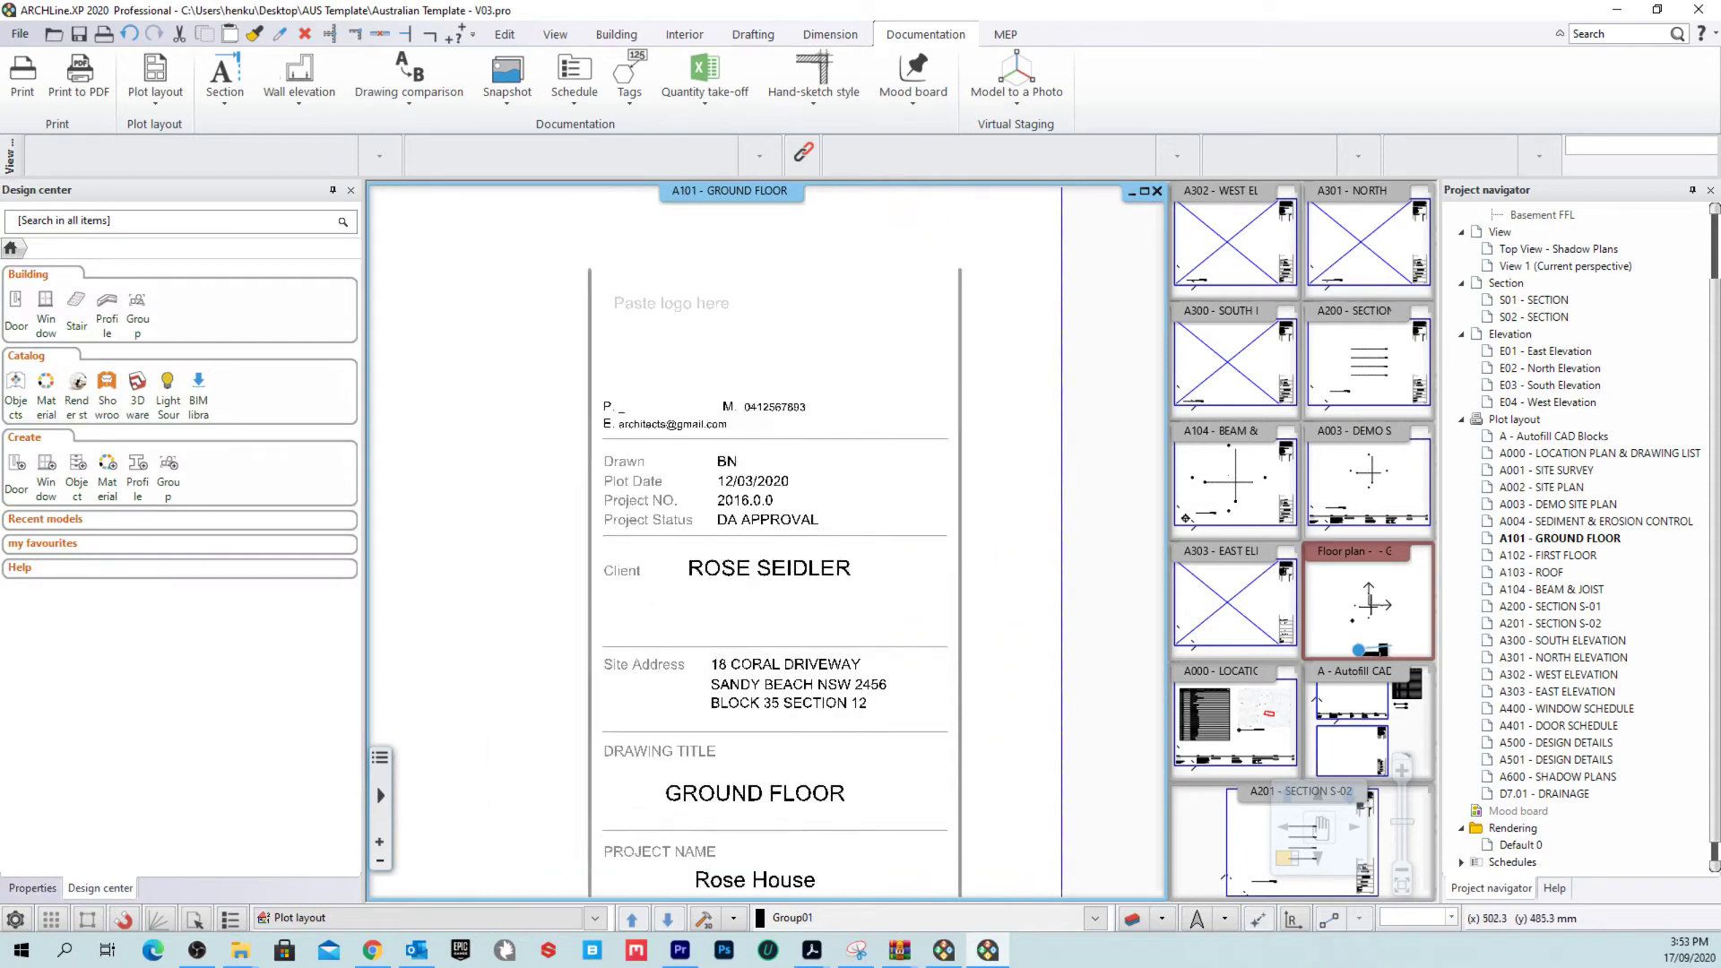
{"action": "scroll", "coordinate": [595, 292], "scroll_direction": "down", "scroll_amount": 6}
{"action": "scroll", "coordinate": [1045, 702], "scroll_direction": "up", "scroll_amount": 2}
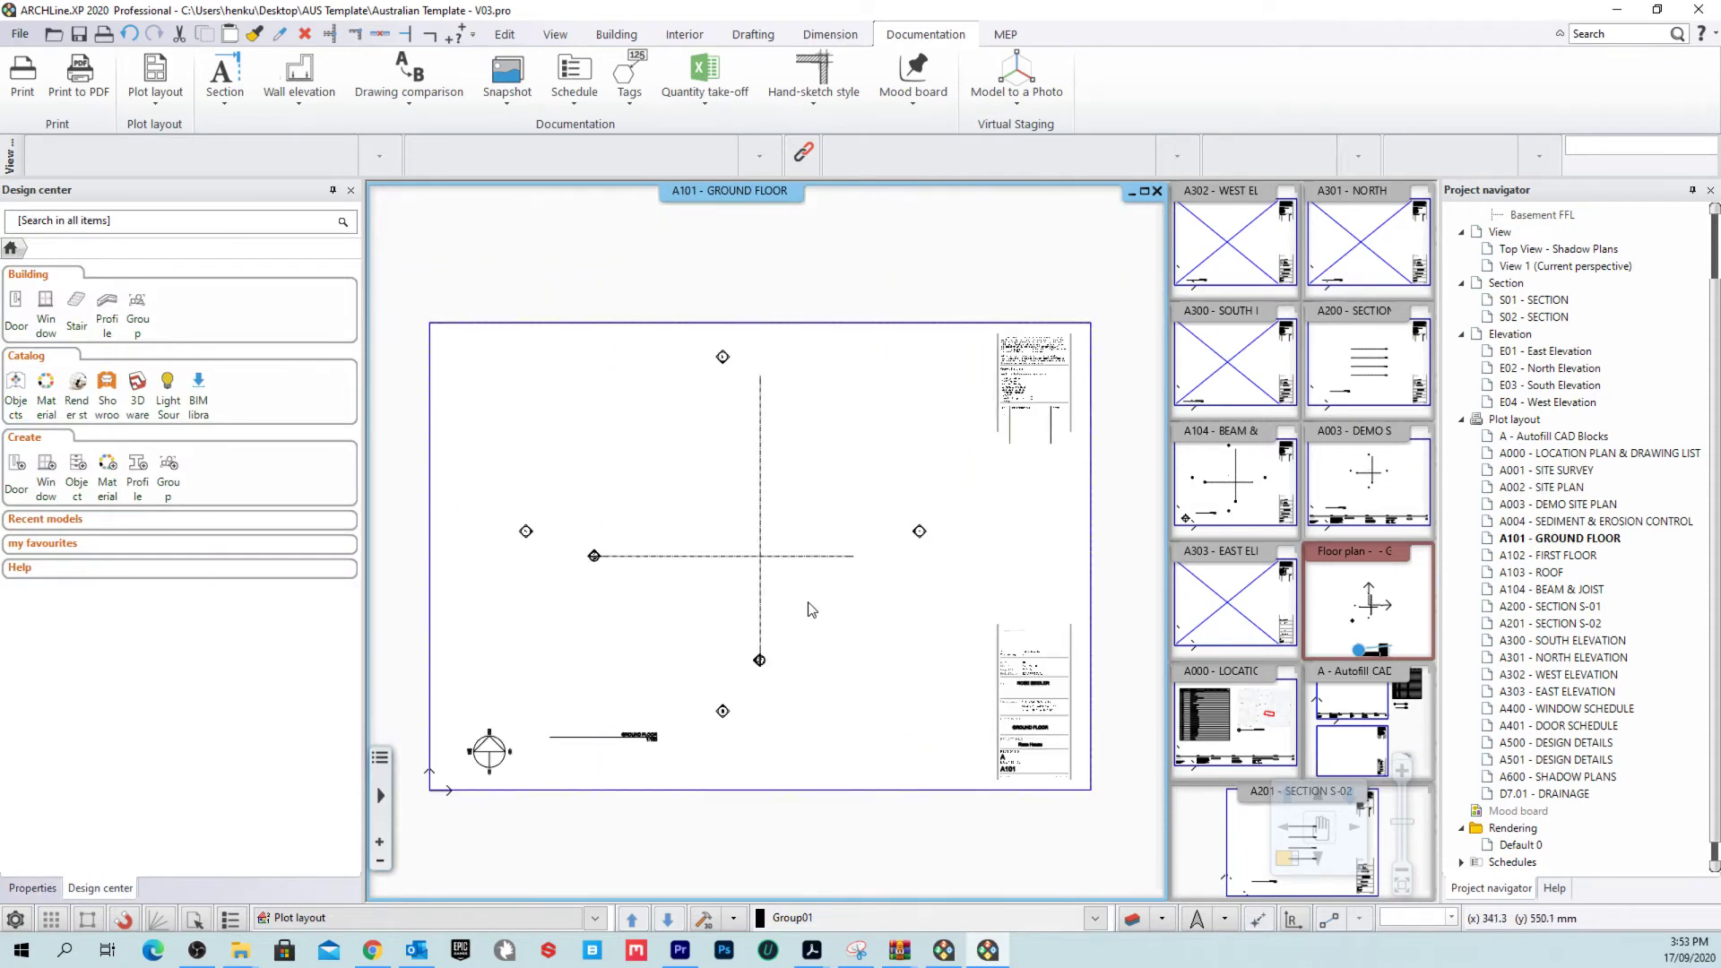
{"action": "mouse_move", "coordinate": [811, 610]}
{"action": "middle_mouse_down"}
{"action": "mouse_move", "coordinate": [856, 611]}
{"action": "mouse_move", "coordinate": [796, 591]}
{"action": "middle_mouse_up"}
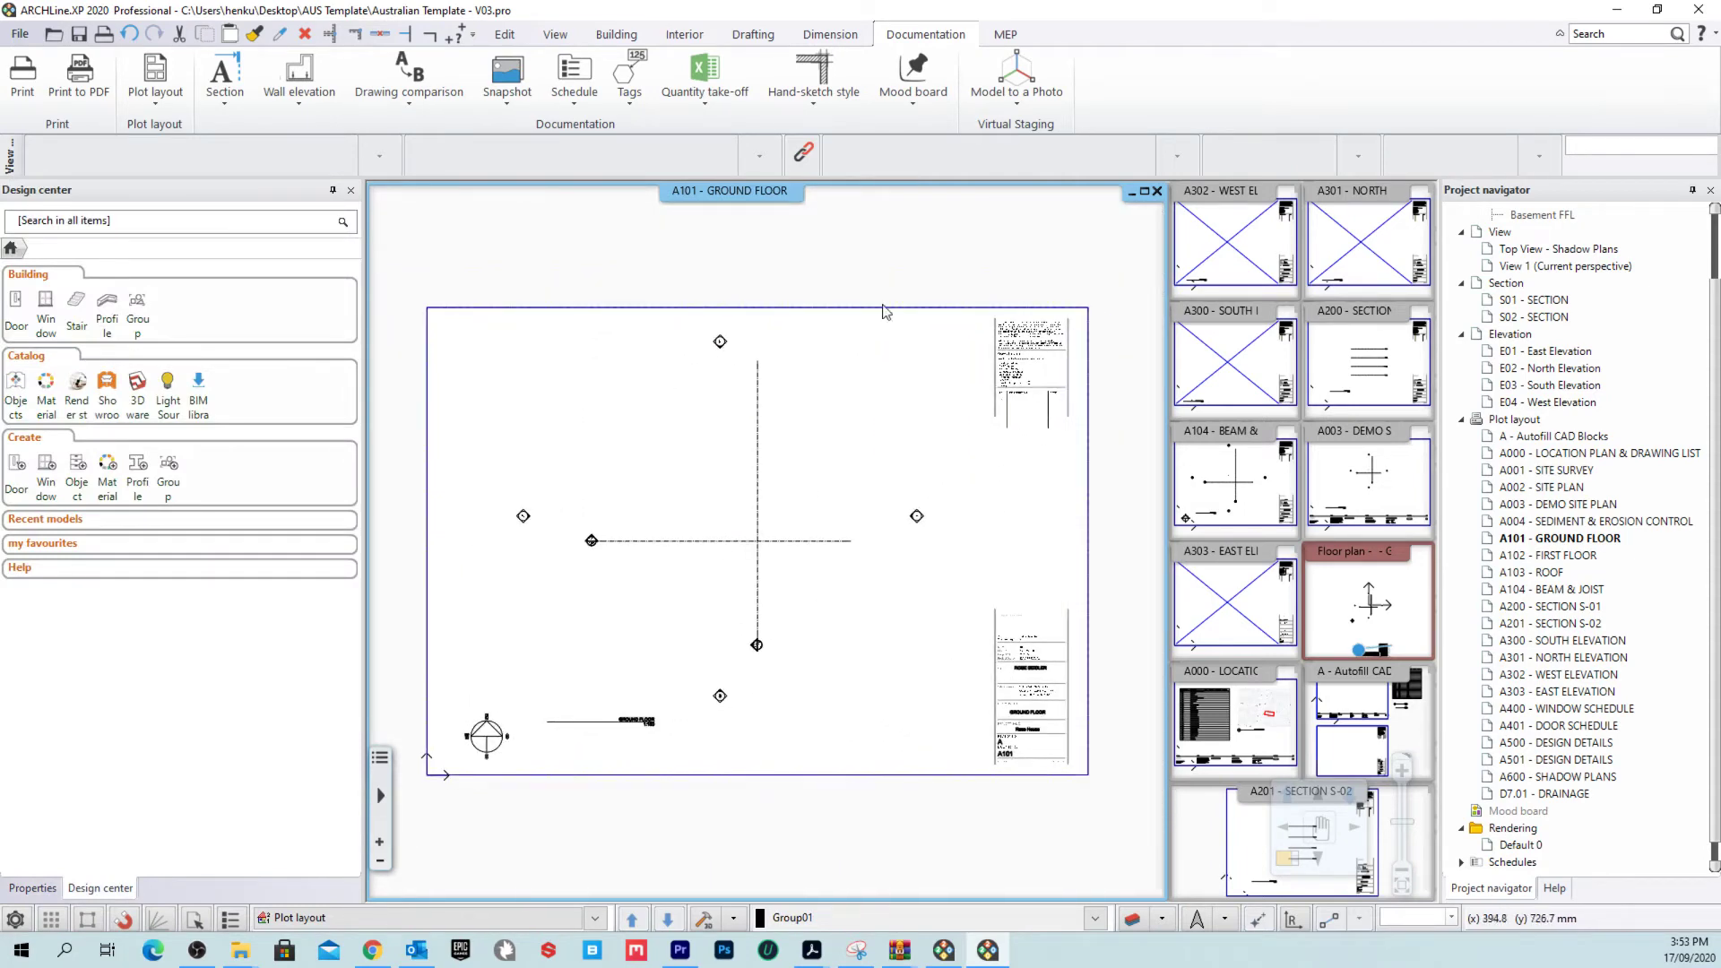
{"action": "left_click", "coordinate": [1019, 378]}
{"action": "left_click", "coordinate": [17, 34]}
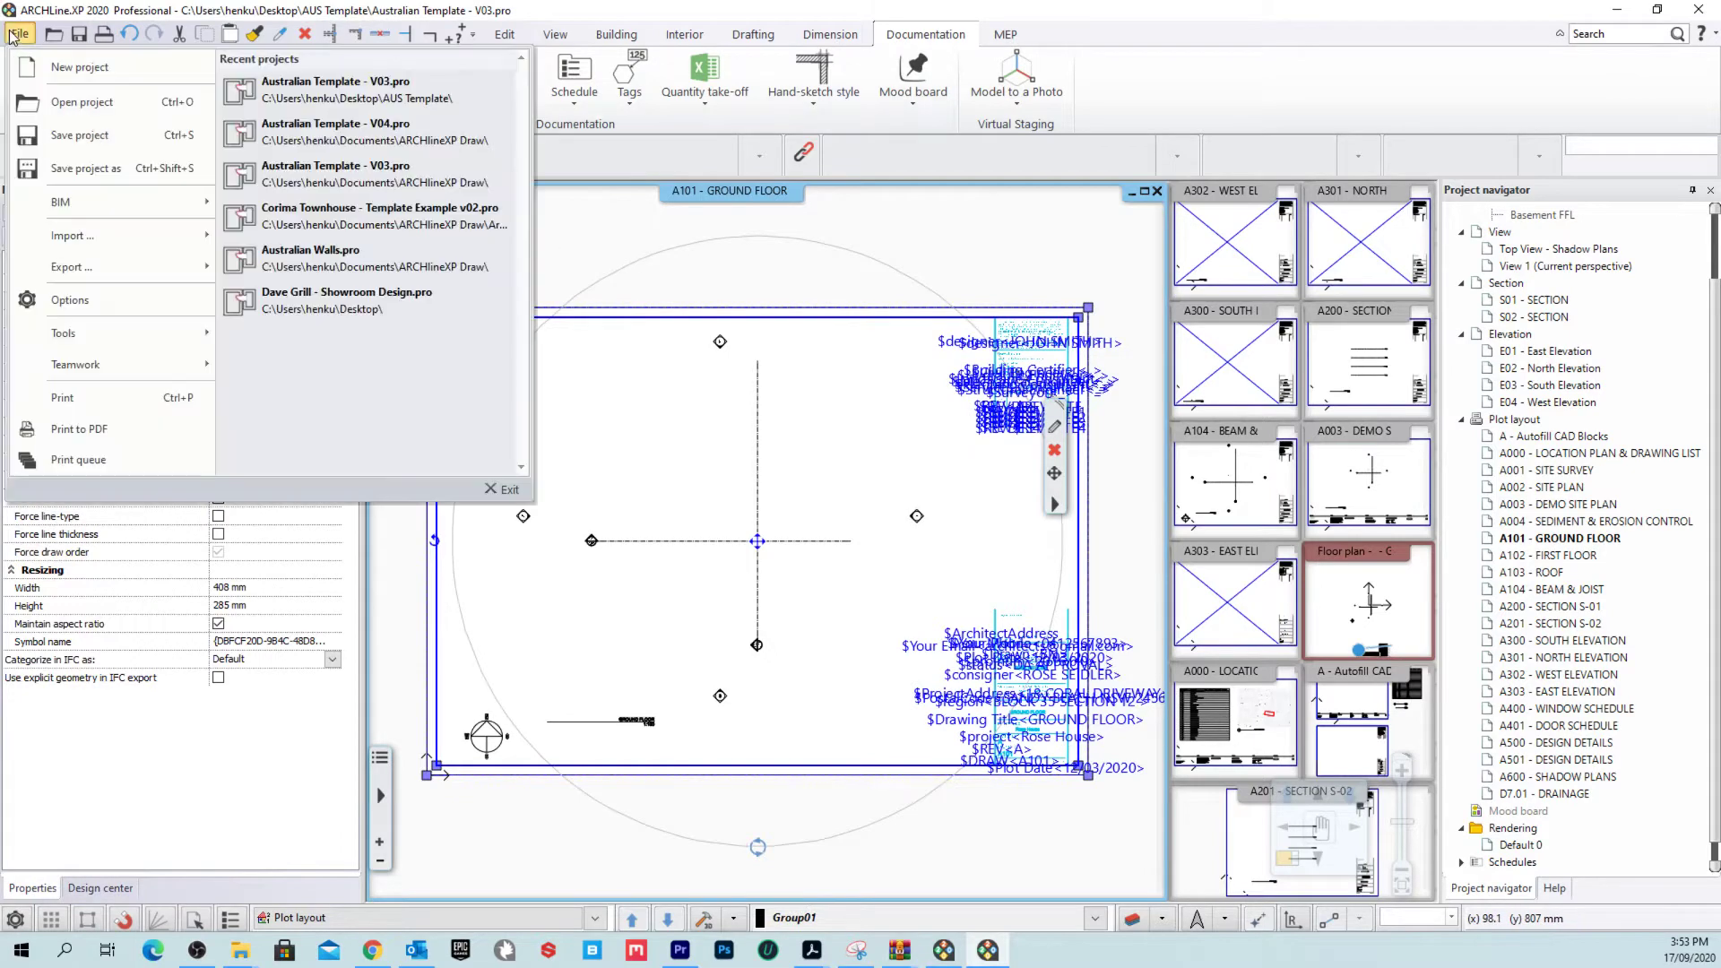
Step: Check the Project name in Project Parameters without changes, then delete the A101 title block group
{"action": "mouse_move", "coordinate": [63, 202]}
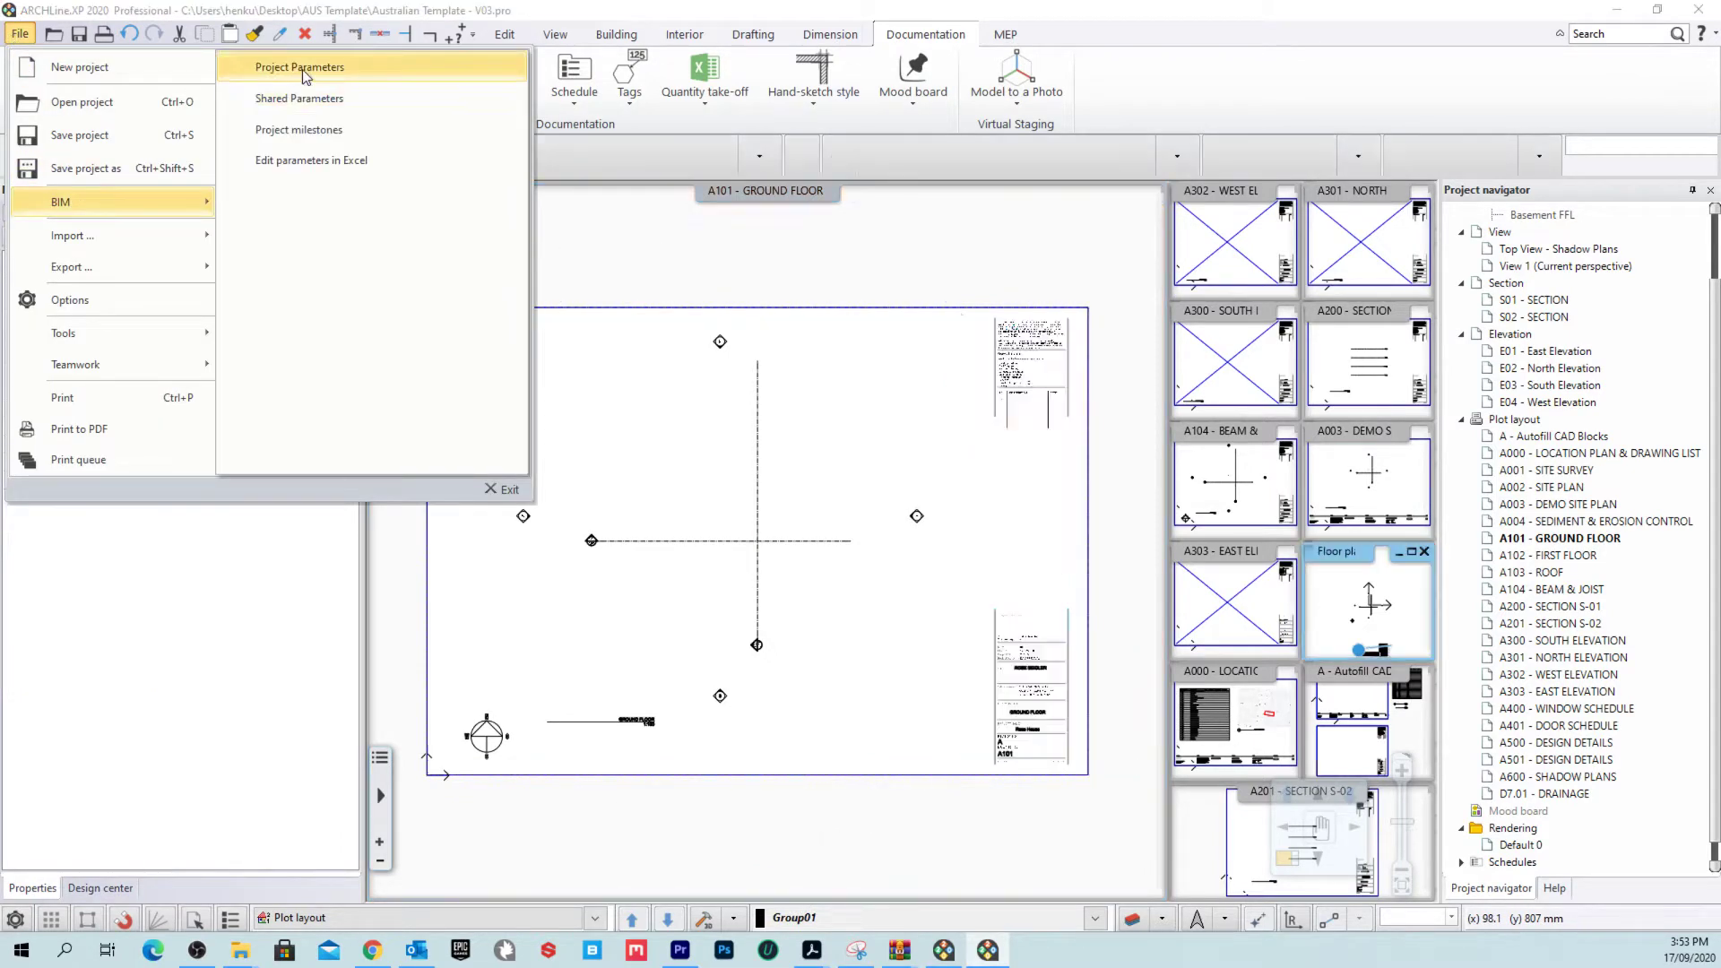
{"action": "left_click", "coordinate": [296, 67]}
{"action": "left_click", "coordinate": [1002, 310]}
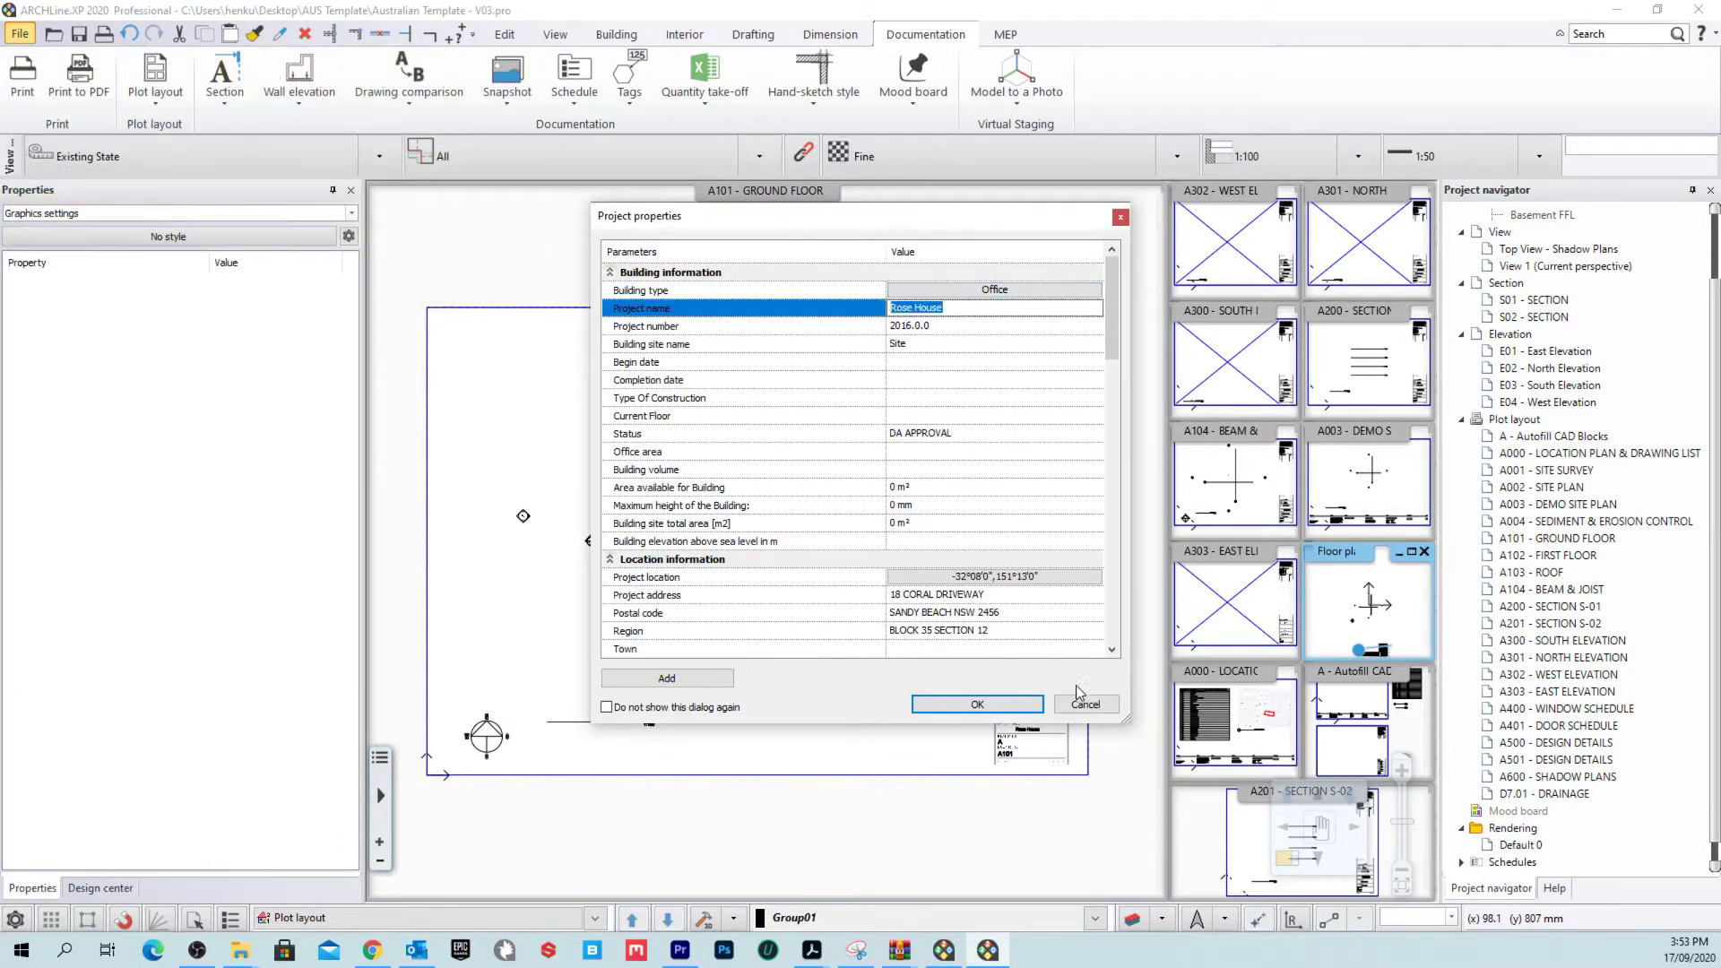
{"action": "left_click", "coordinate": [1083, 703]}
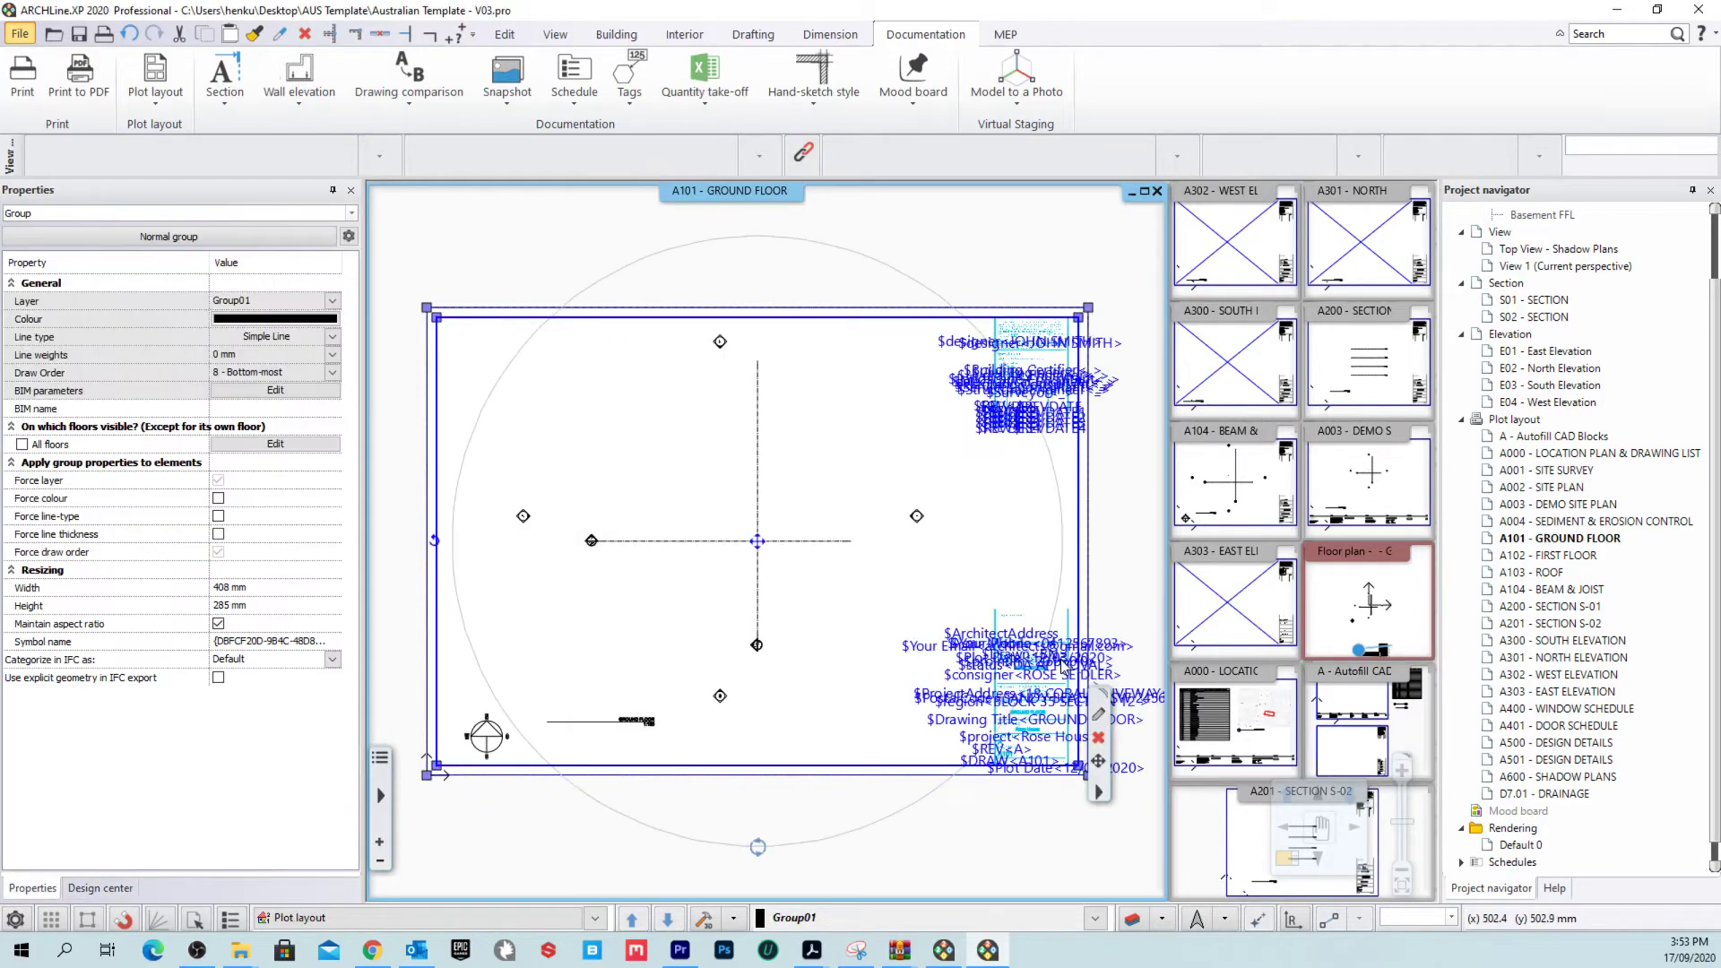
{"action": "key", "text": "Delete"}
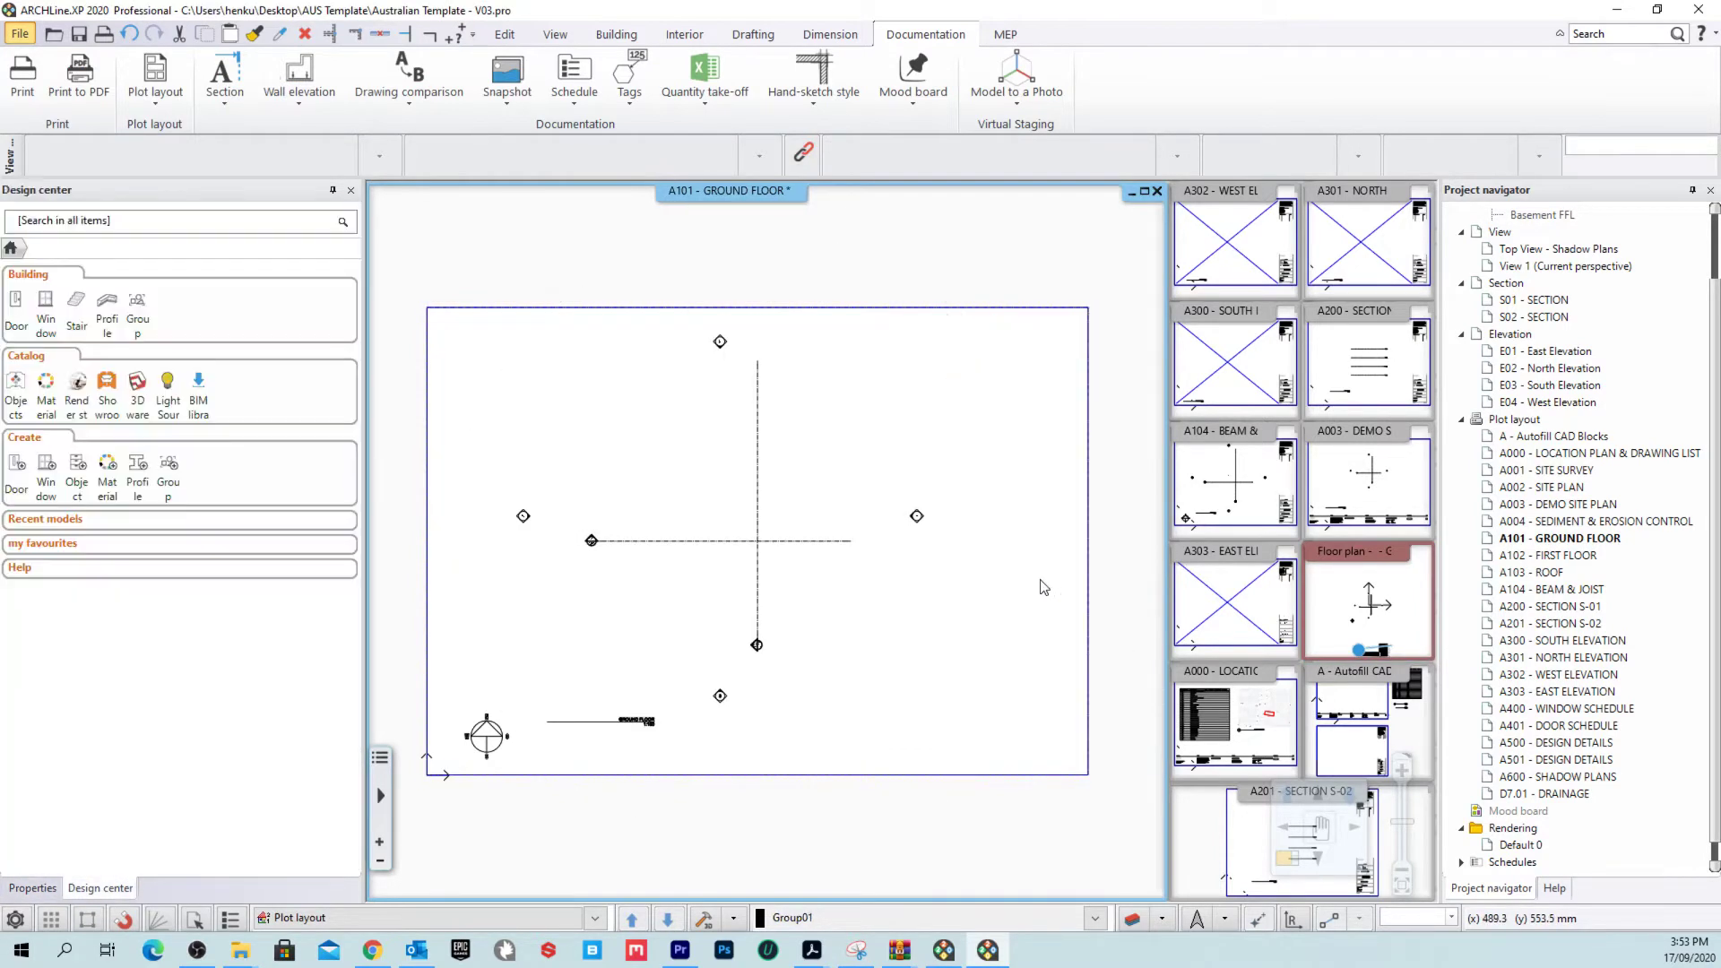
Step: Insert the AUS A3 Vertical Titleblock group at the A101 sheet origin, accepting its parameter values
{"action": "left_click", "coordinate": [757, 37]}
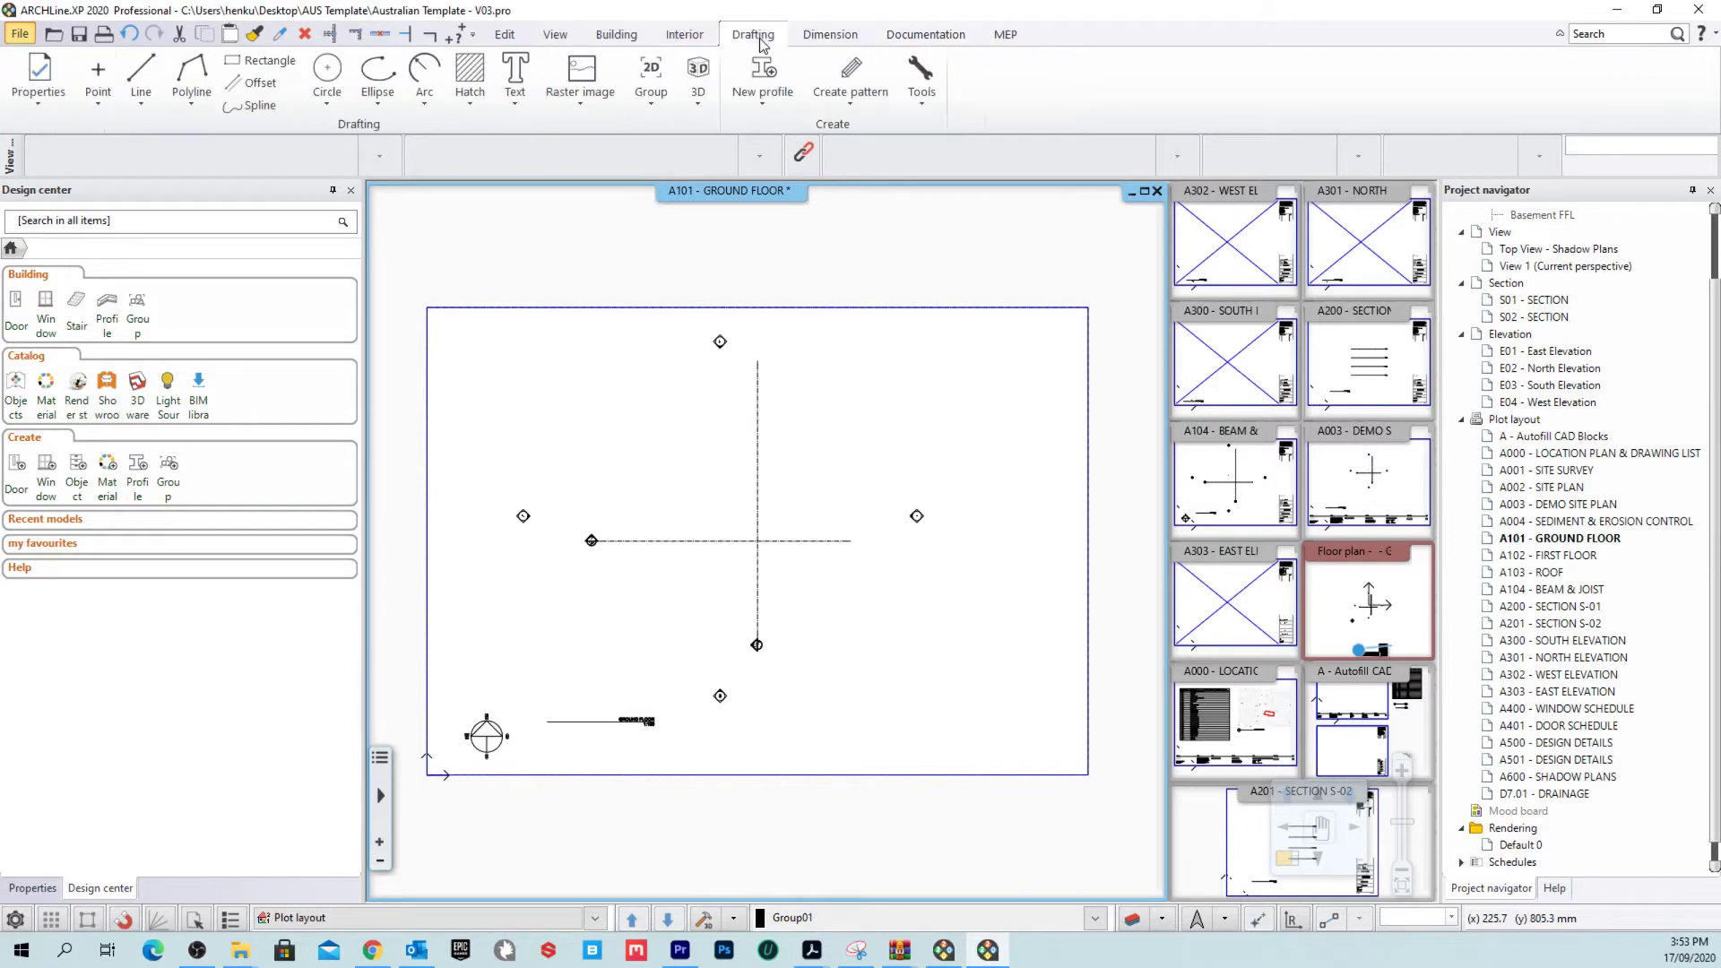
{"action": "left_click", "coordinate": [650, 85]}
{"action": "left_click", "coordinate": [728, 136]}
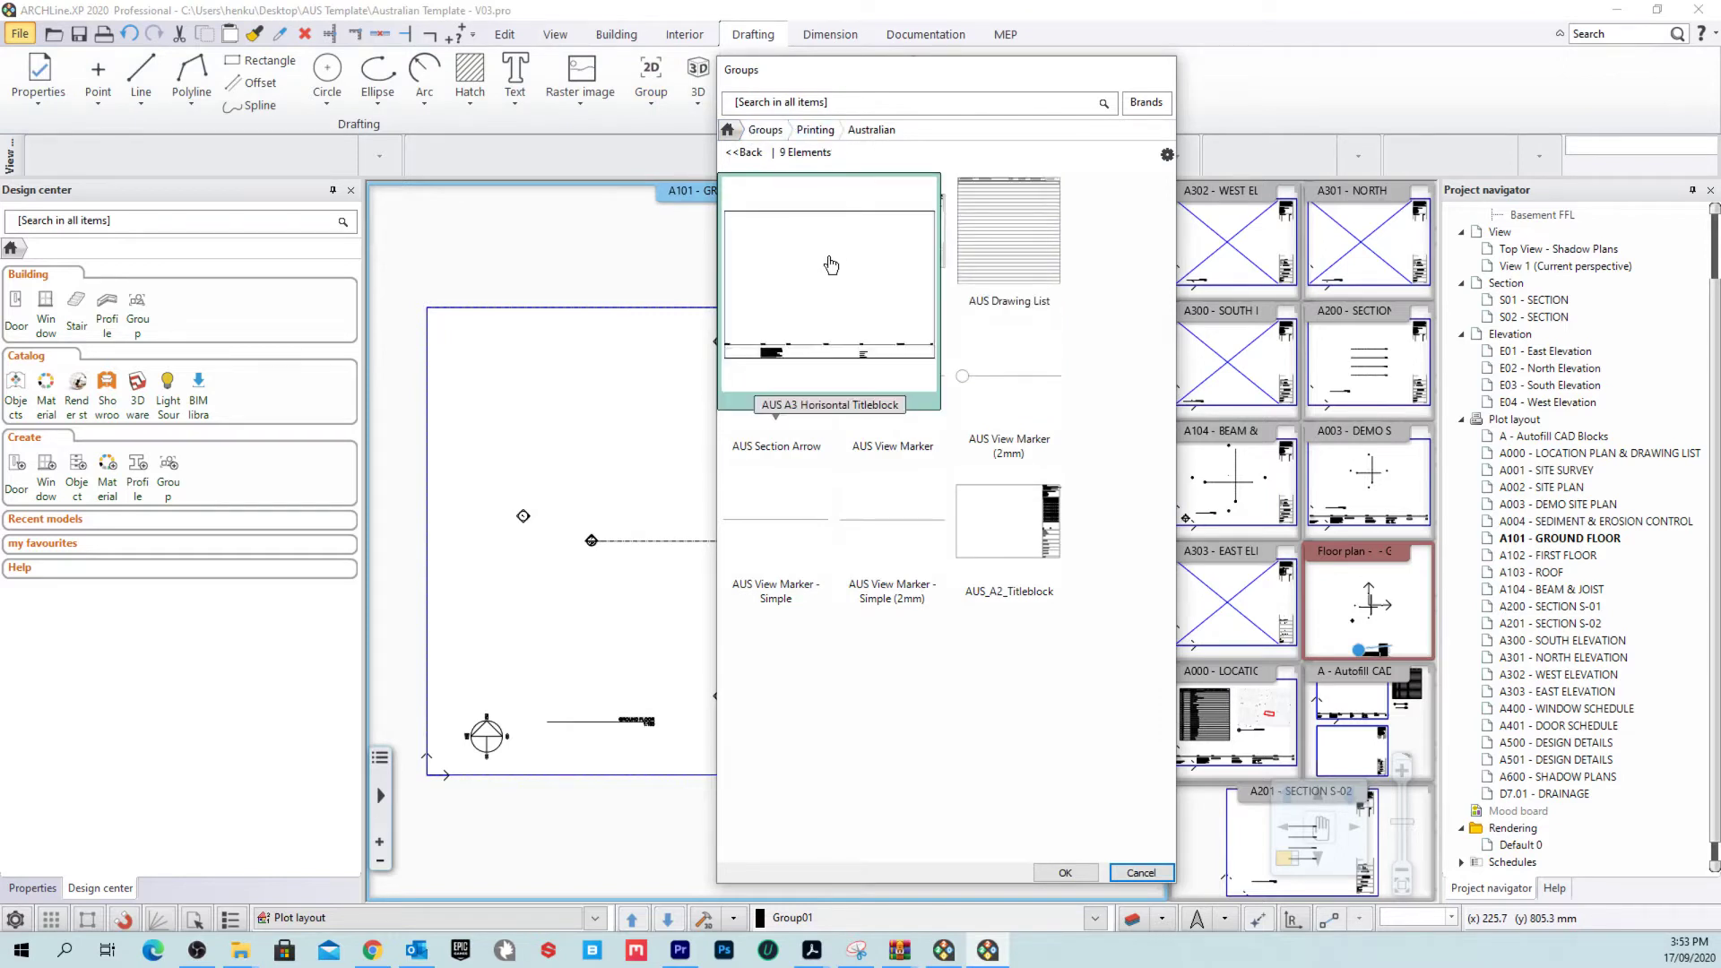
{"action": "mouse_move", "coordinate": [783, 273]}
{"action": "mouse_move", "coordinate": [1043, 546]}
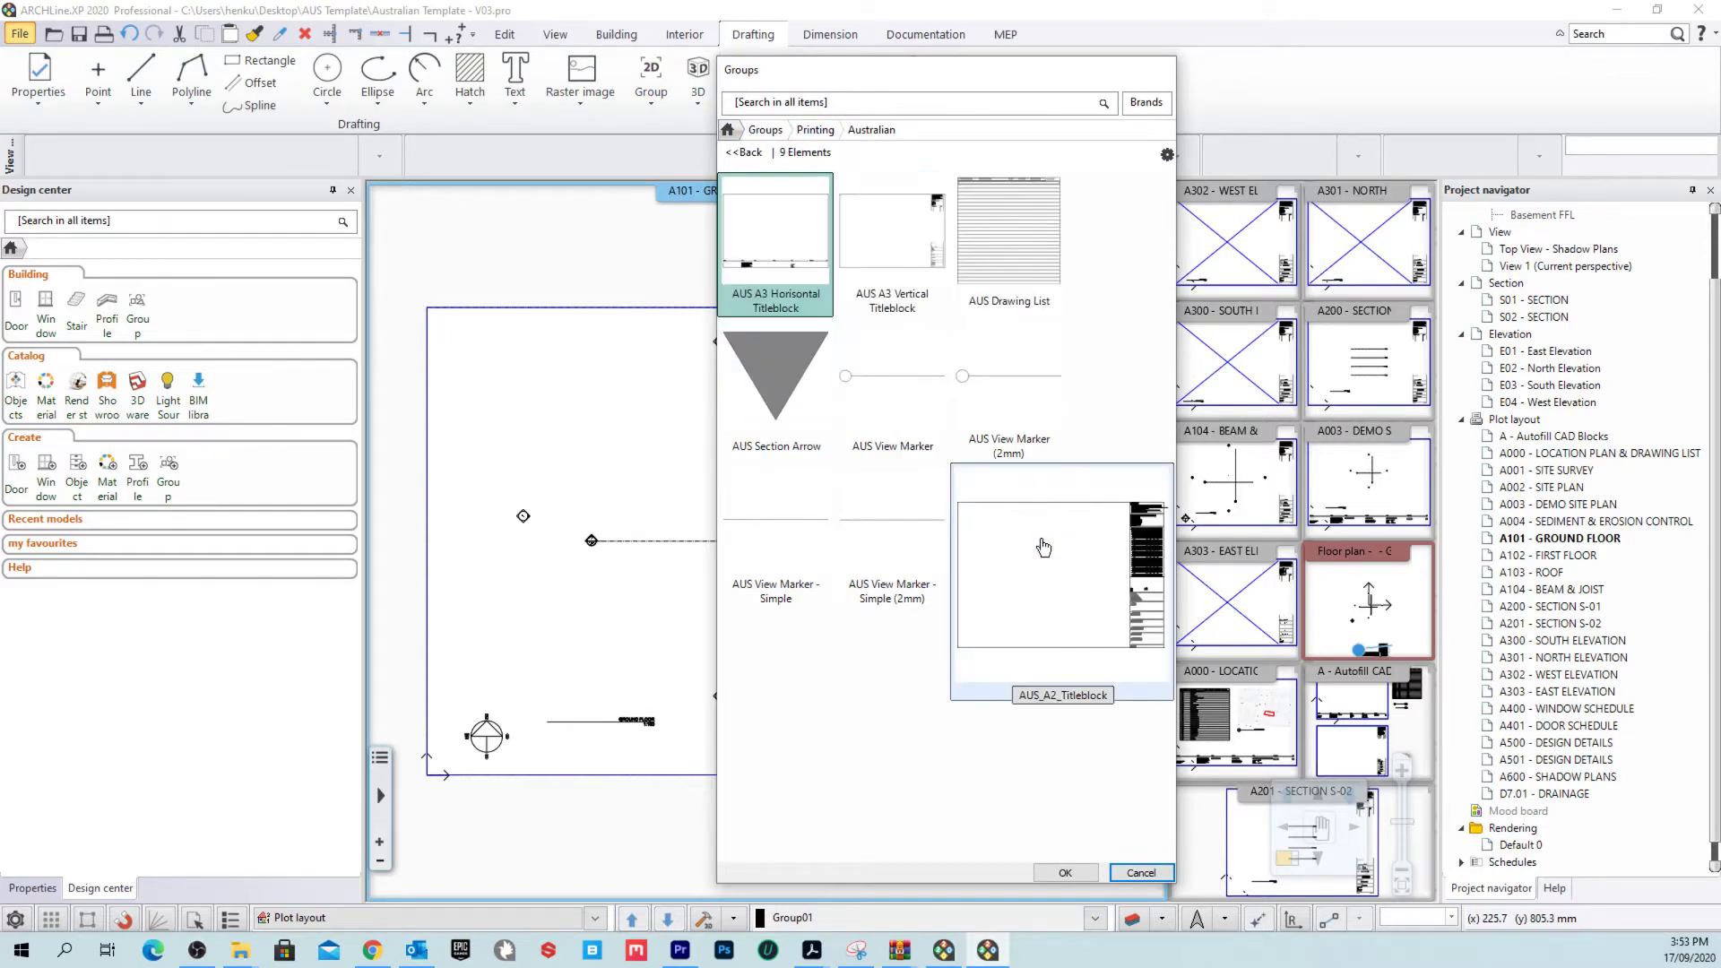
{"action": "left_click", "coordinate": [903, 276]}
{"action": "left_click", "coordinate": [1064, 872]}
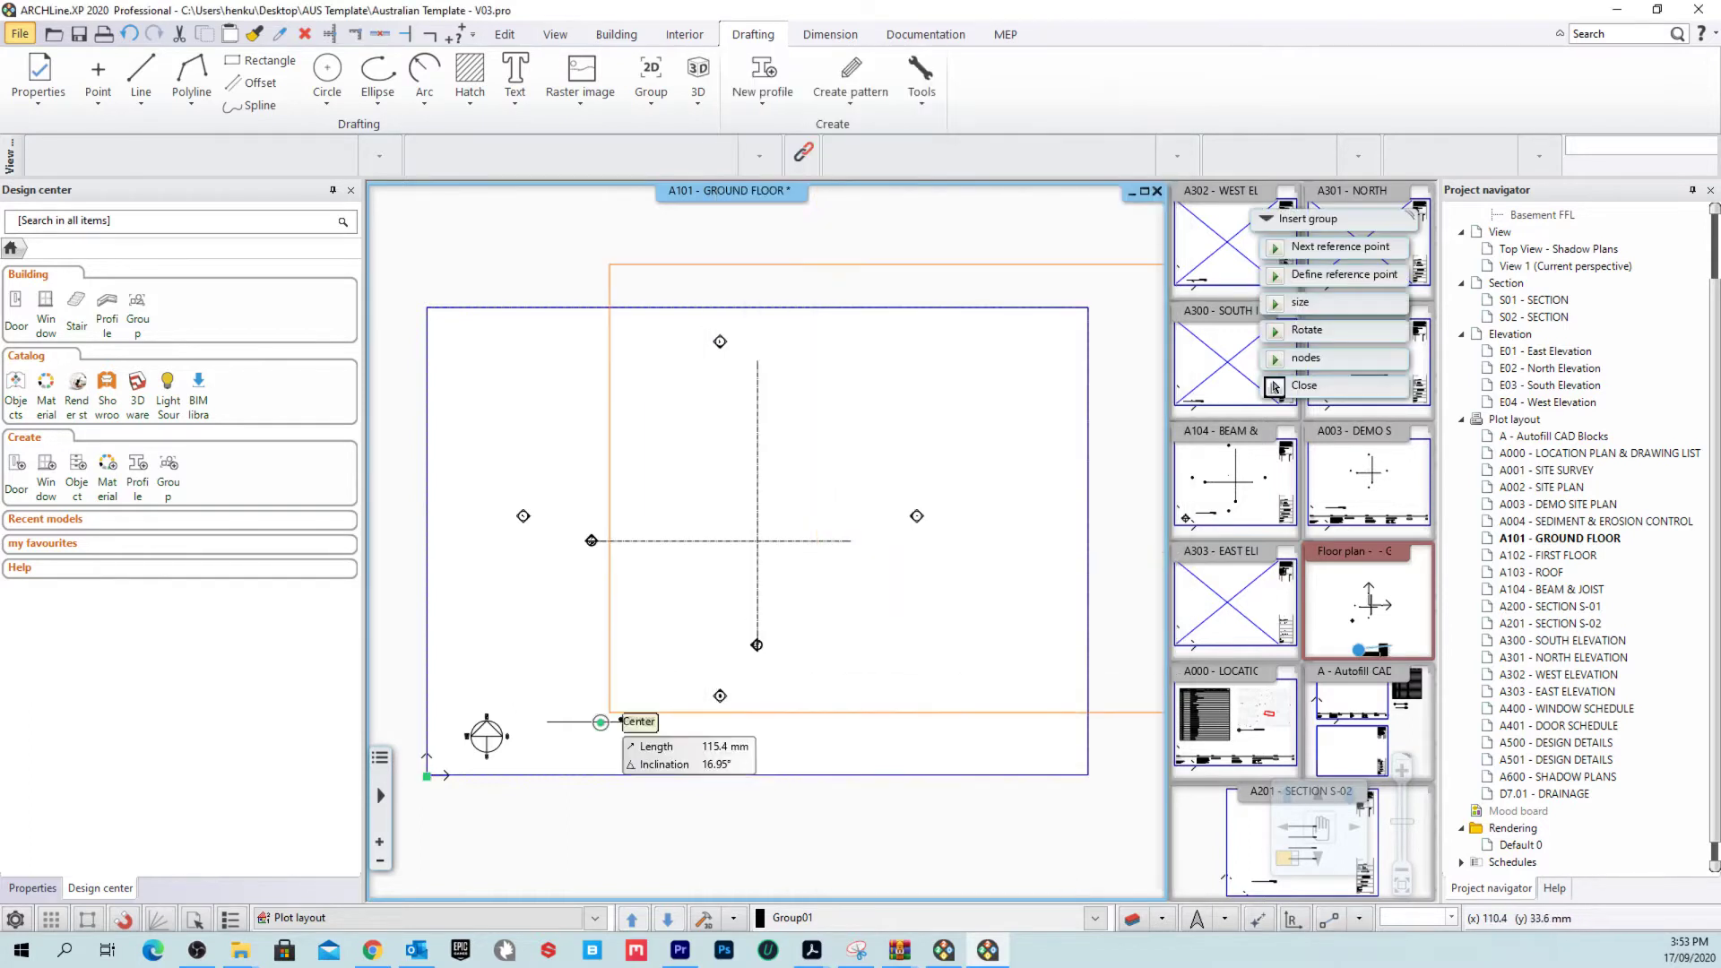
{"action": "left_click", "coordinate": [445, 775]}
{"action": "left_click", "coordinate": [1274, 386]}
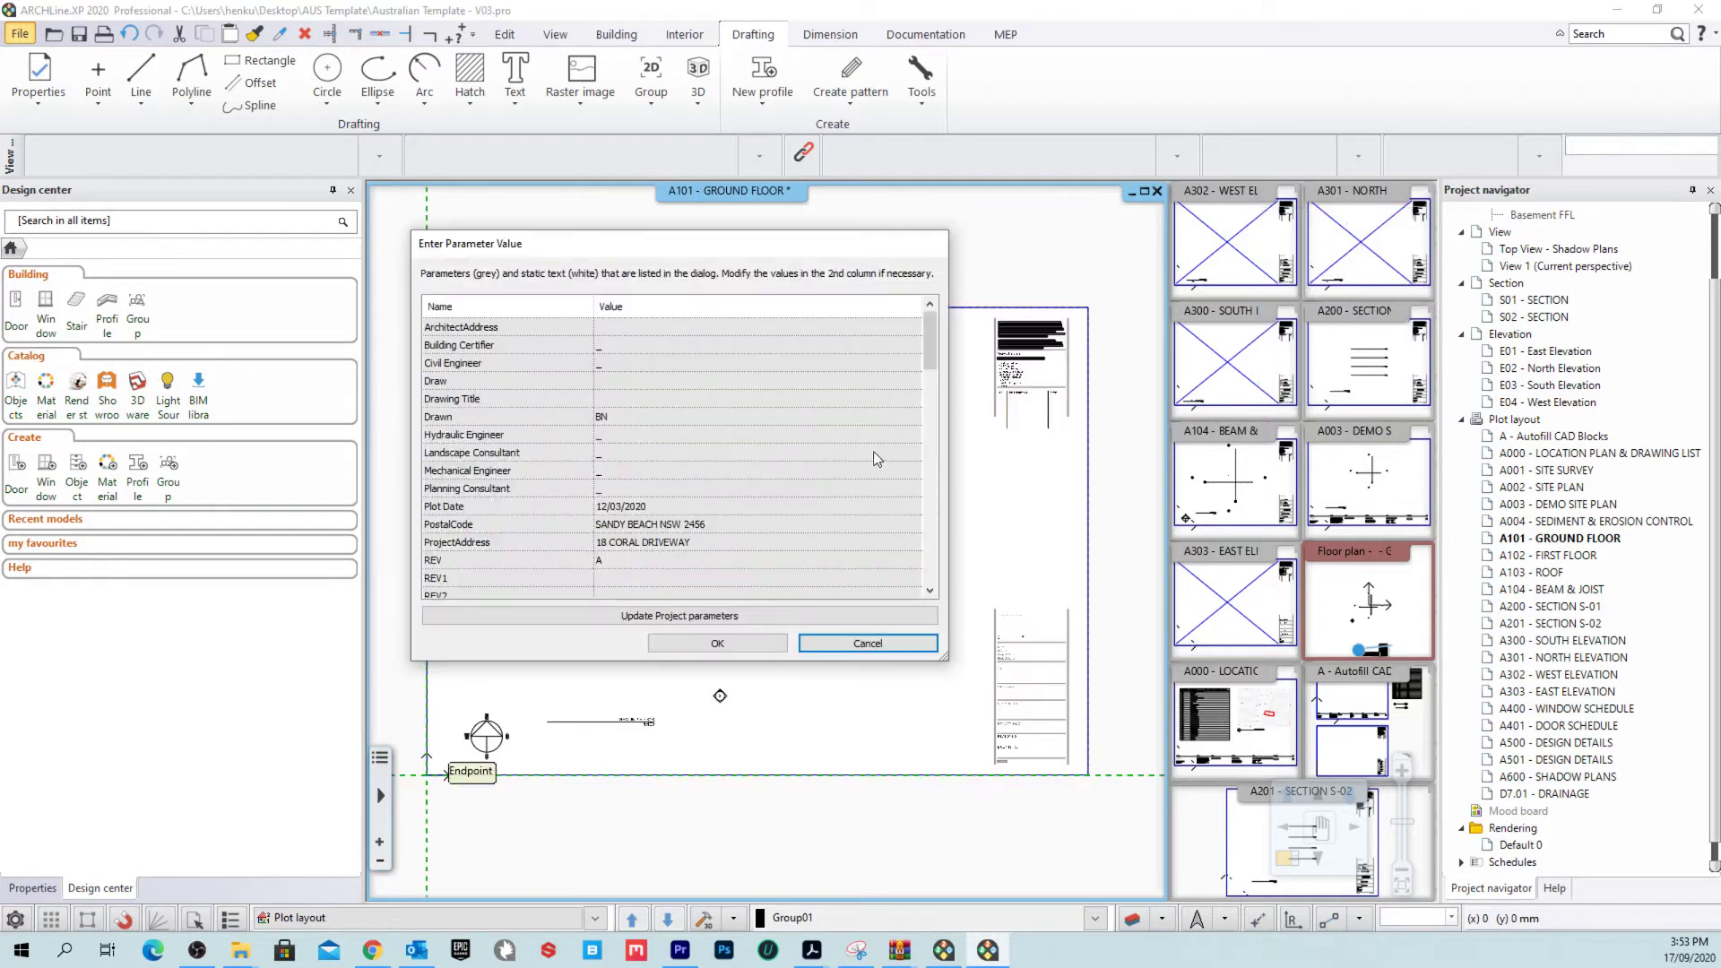
{"action": "scroll", "coordinate": [934, 328], "scroll_direction": "down", "scroll_amount": 2}
{"action": "scroll", "coordinate": [937, 326], "scroll_direction": "up", "scroll_amount": 2}
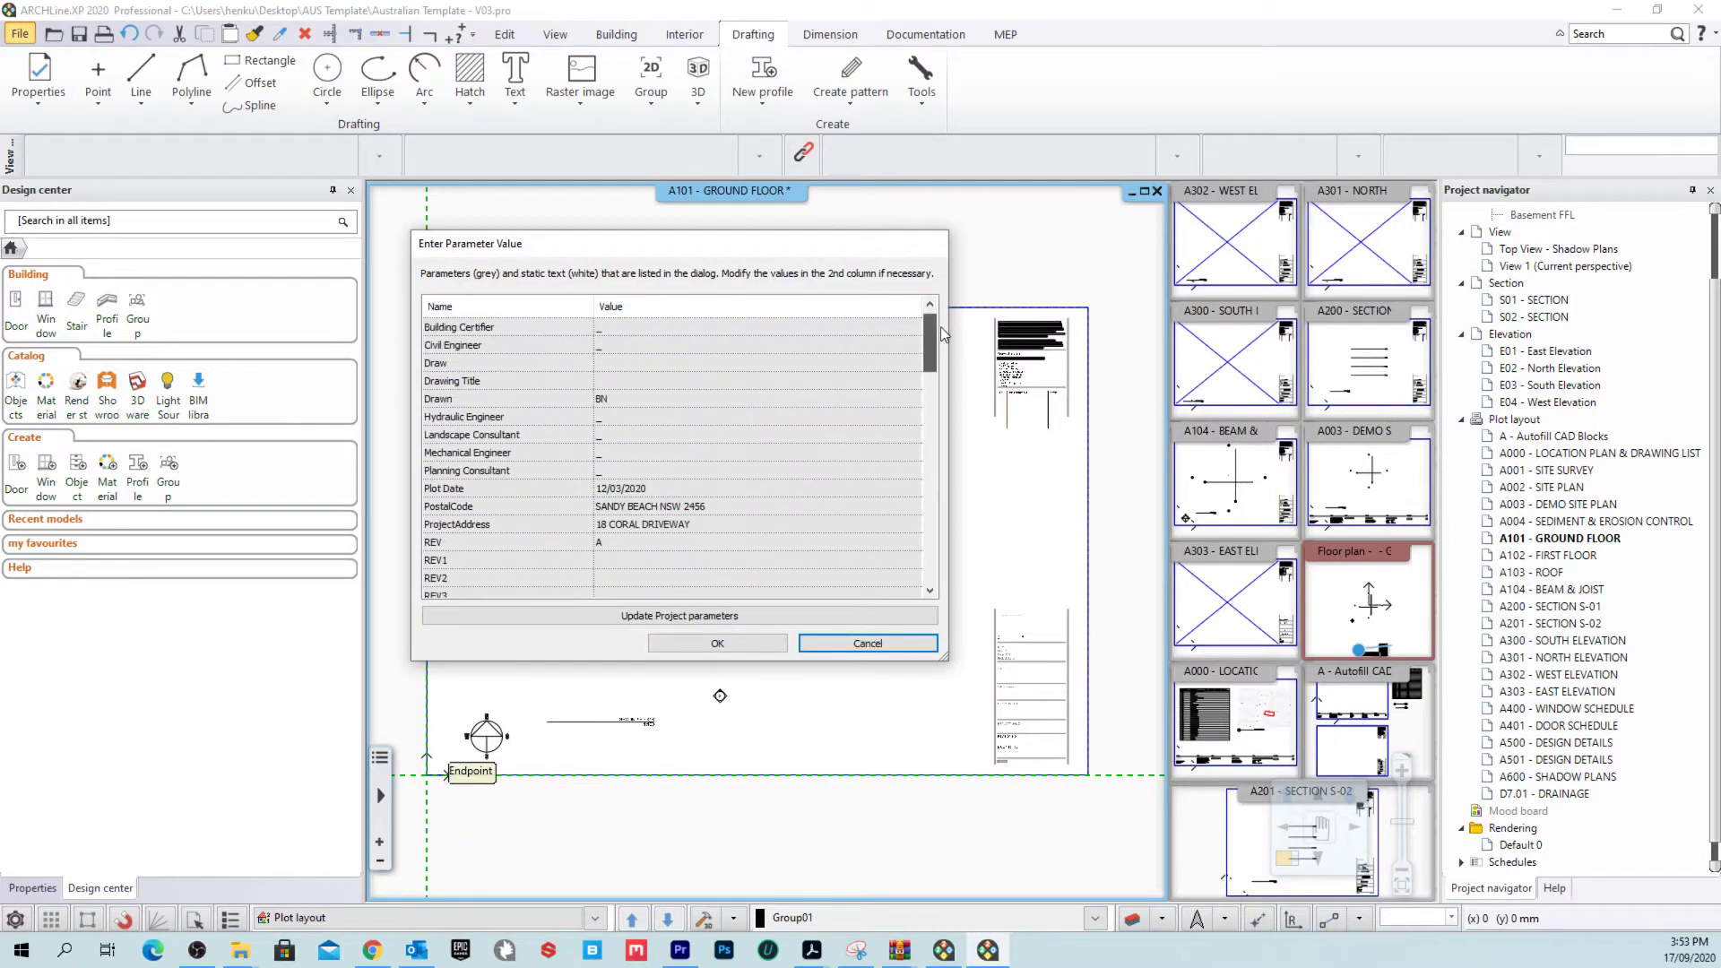
{"action": "left_click", "coordinate": [722, 644]}
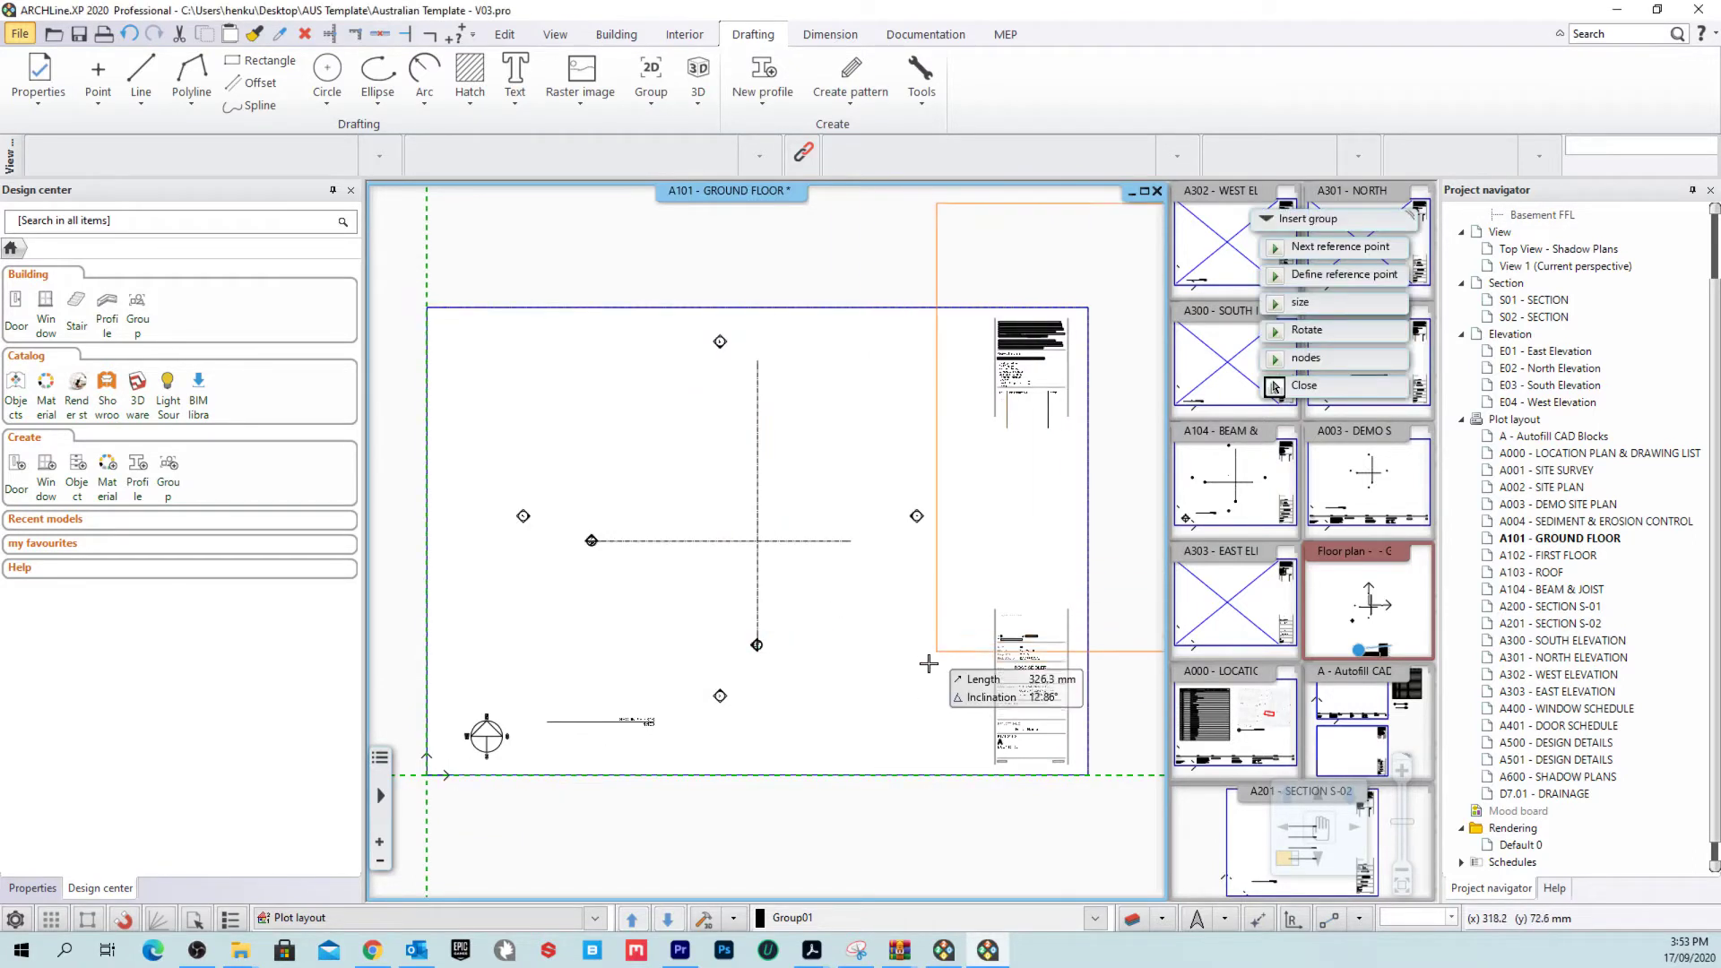
{"action": "scroll", "coordinate": [1009, 691], "scroll_direction": "up", "scroll_amount": 5}
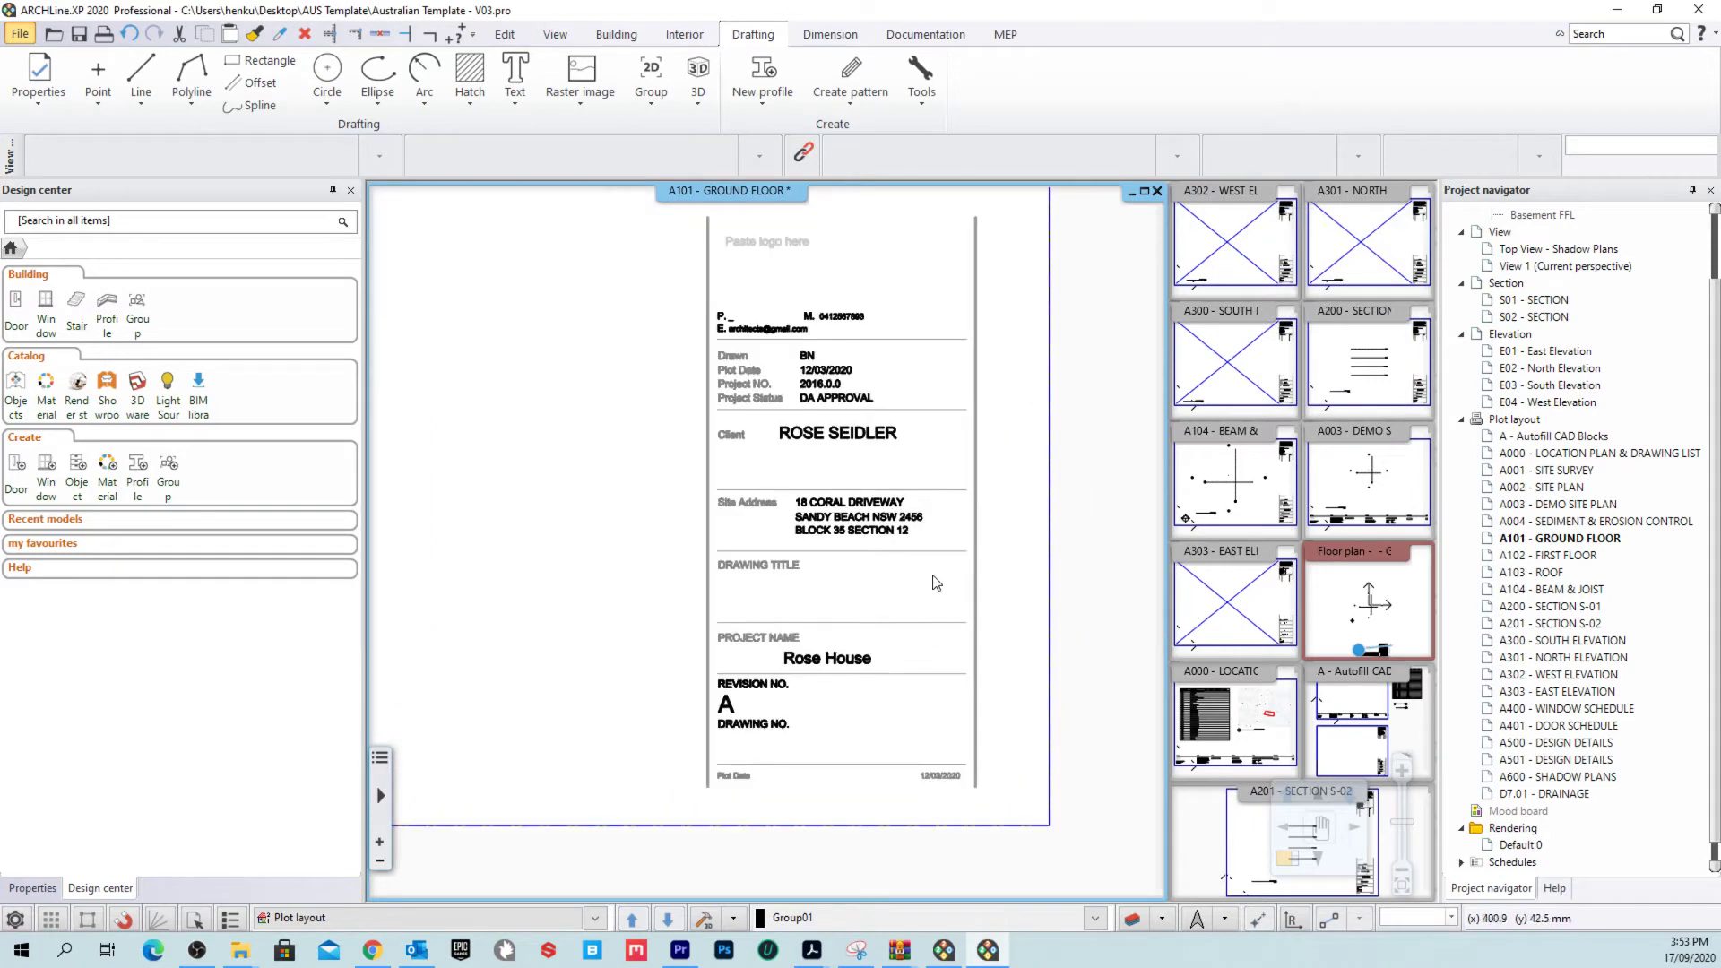
Step: Set the title block's drawing title to GROUND FLOOR and its drawing number to A101
{"action": "left_click", "coordinate": [815, 601]}
{"action": "double_click", "coordinate": [782, 544]}
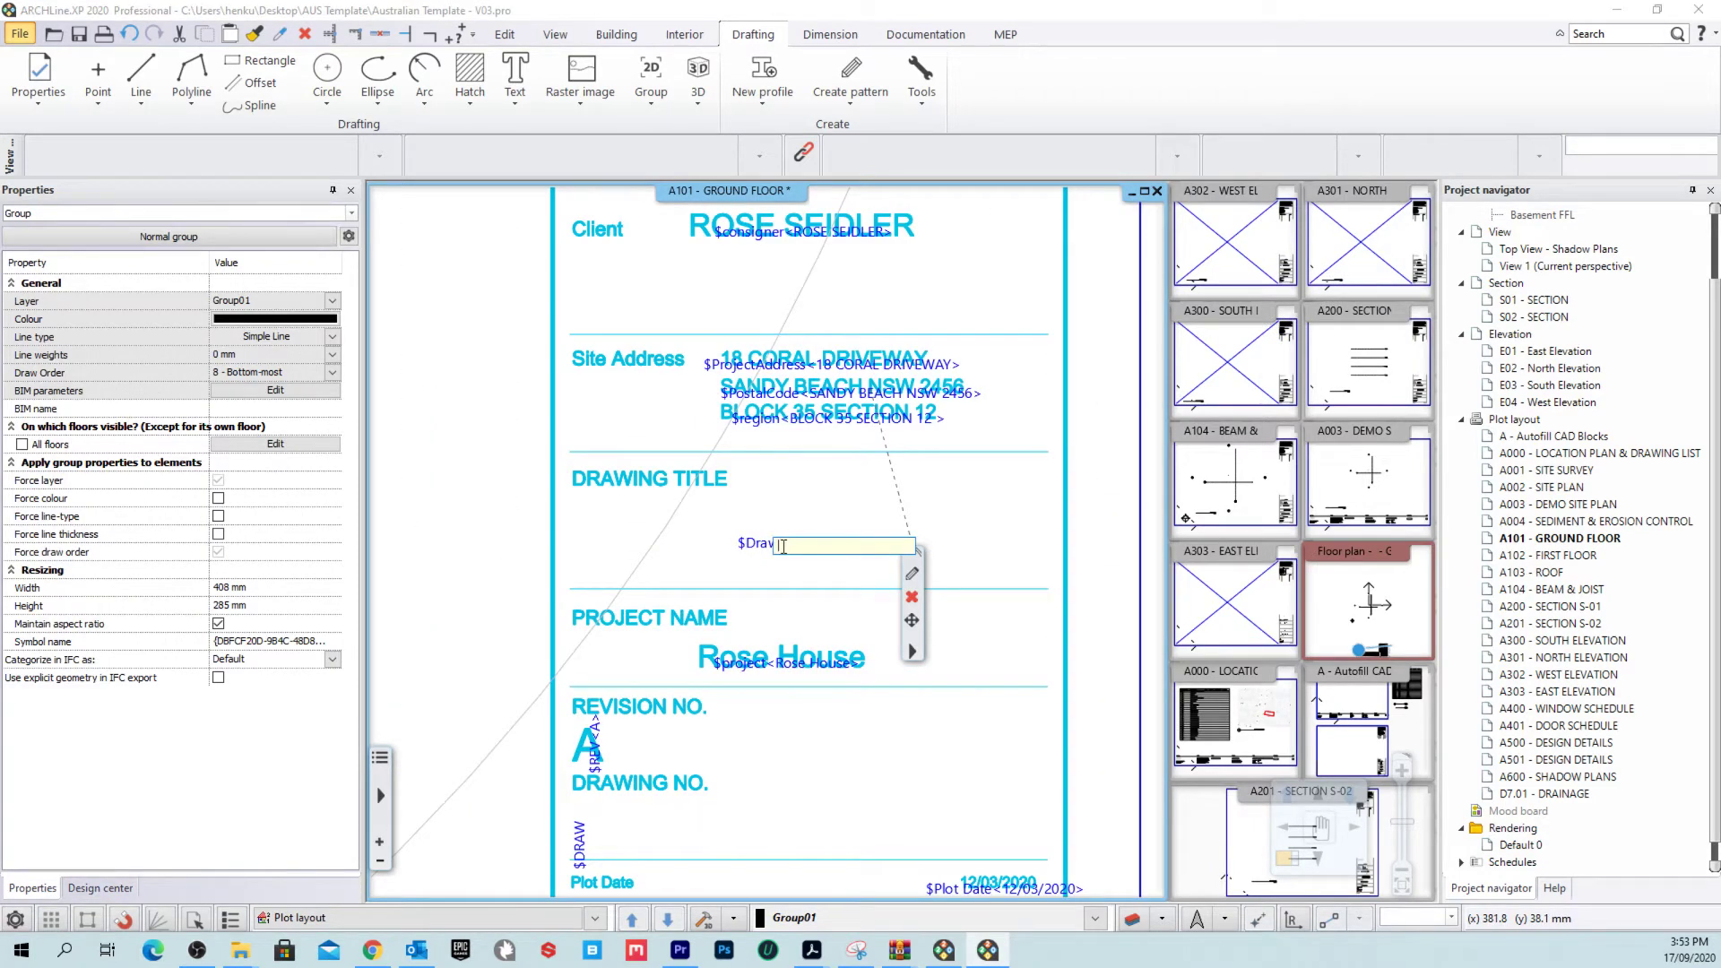
{"action": "type", "text": "GROUND FLOOR"}
{"action": "key", "text": "Return"}
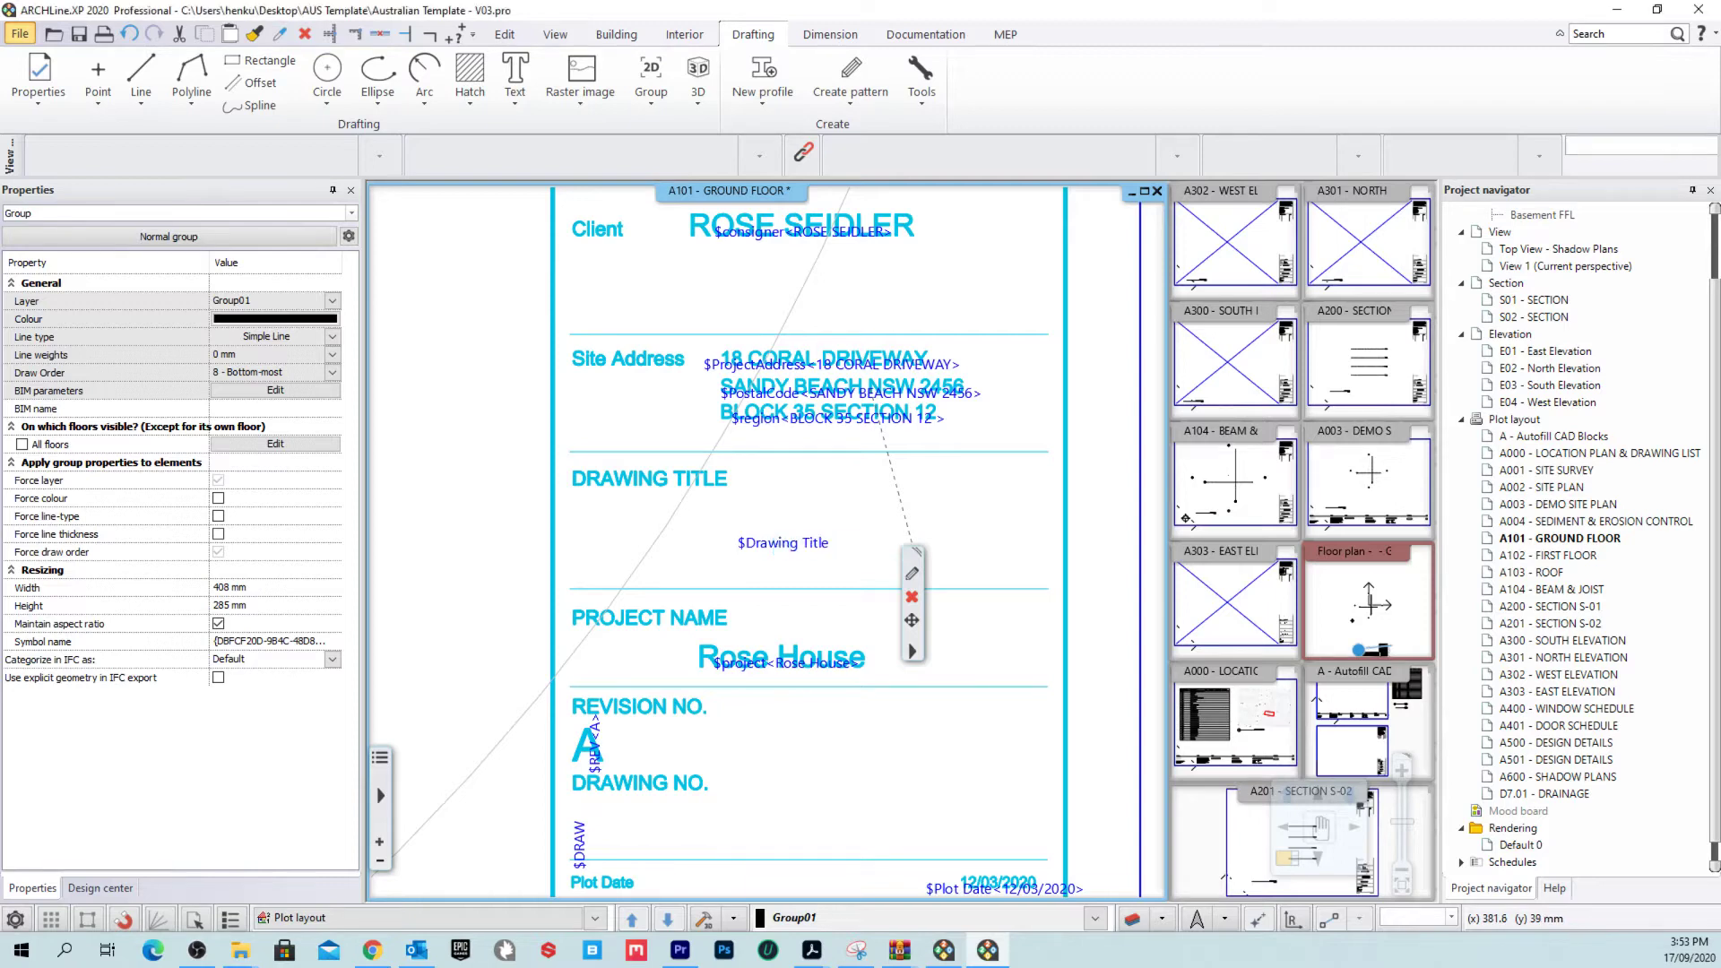
{"action": "middle_click_drag", "start_coordinate": [590, 851], "coordinate": [664, 664]}
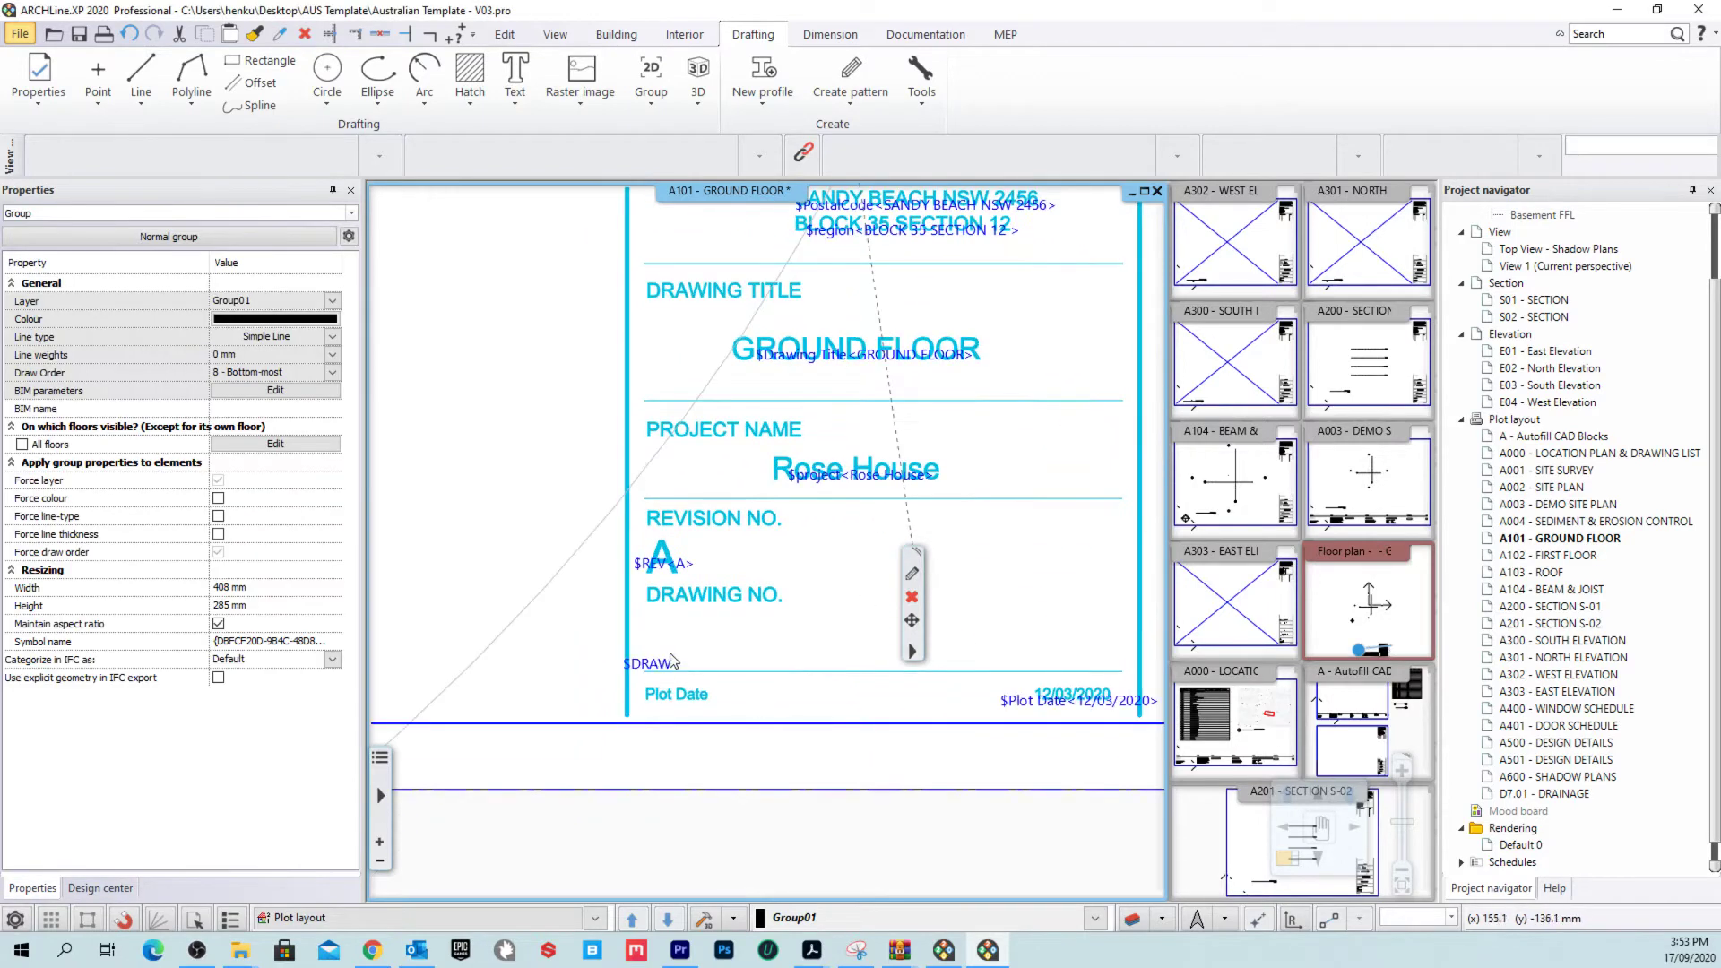
{"action": "double_click", "coordinate": [664, 661]}
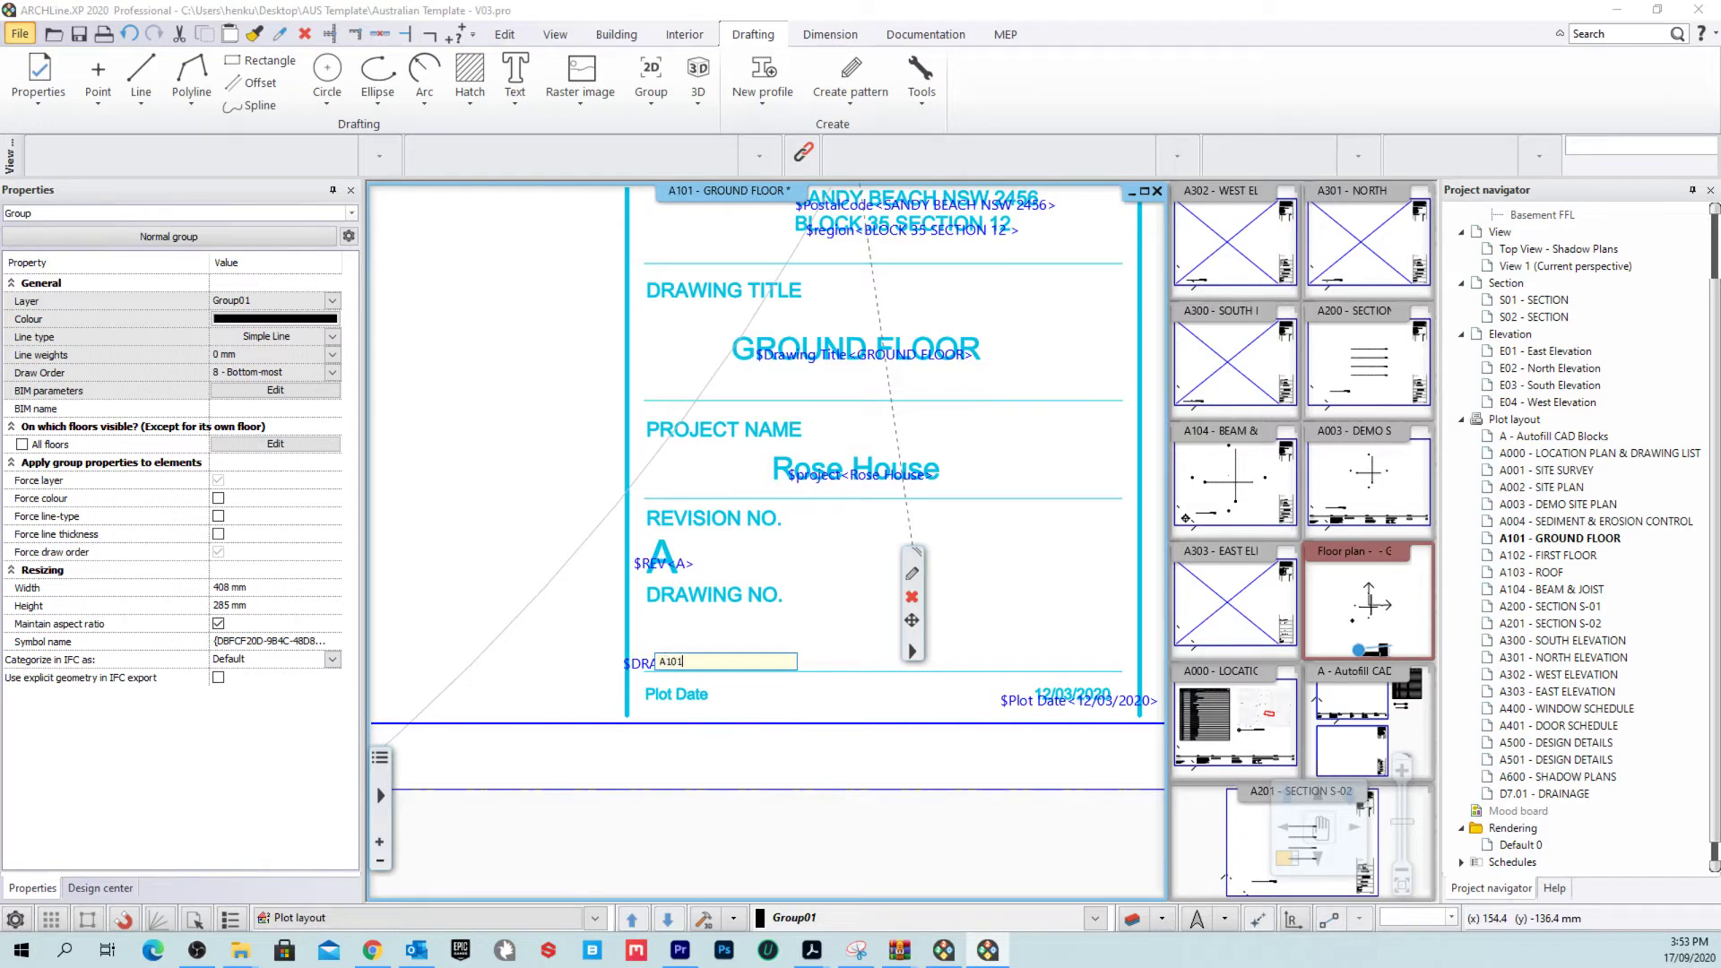
{"action": "key", "text": "Return"}
{"action": "scroll", "coordinate": [750, 770], "scroll_direction": "down", "scroll_amount": 5}
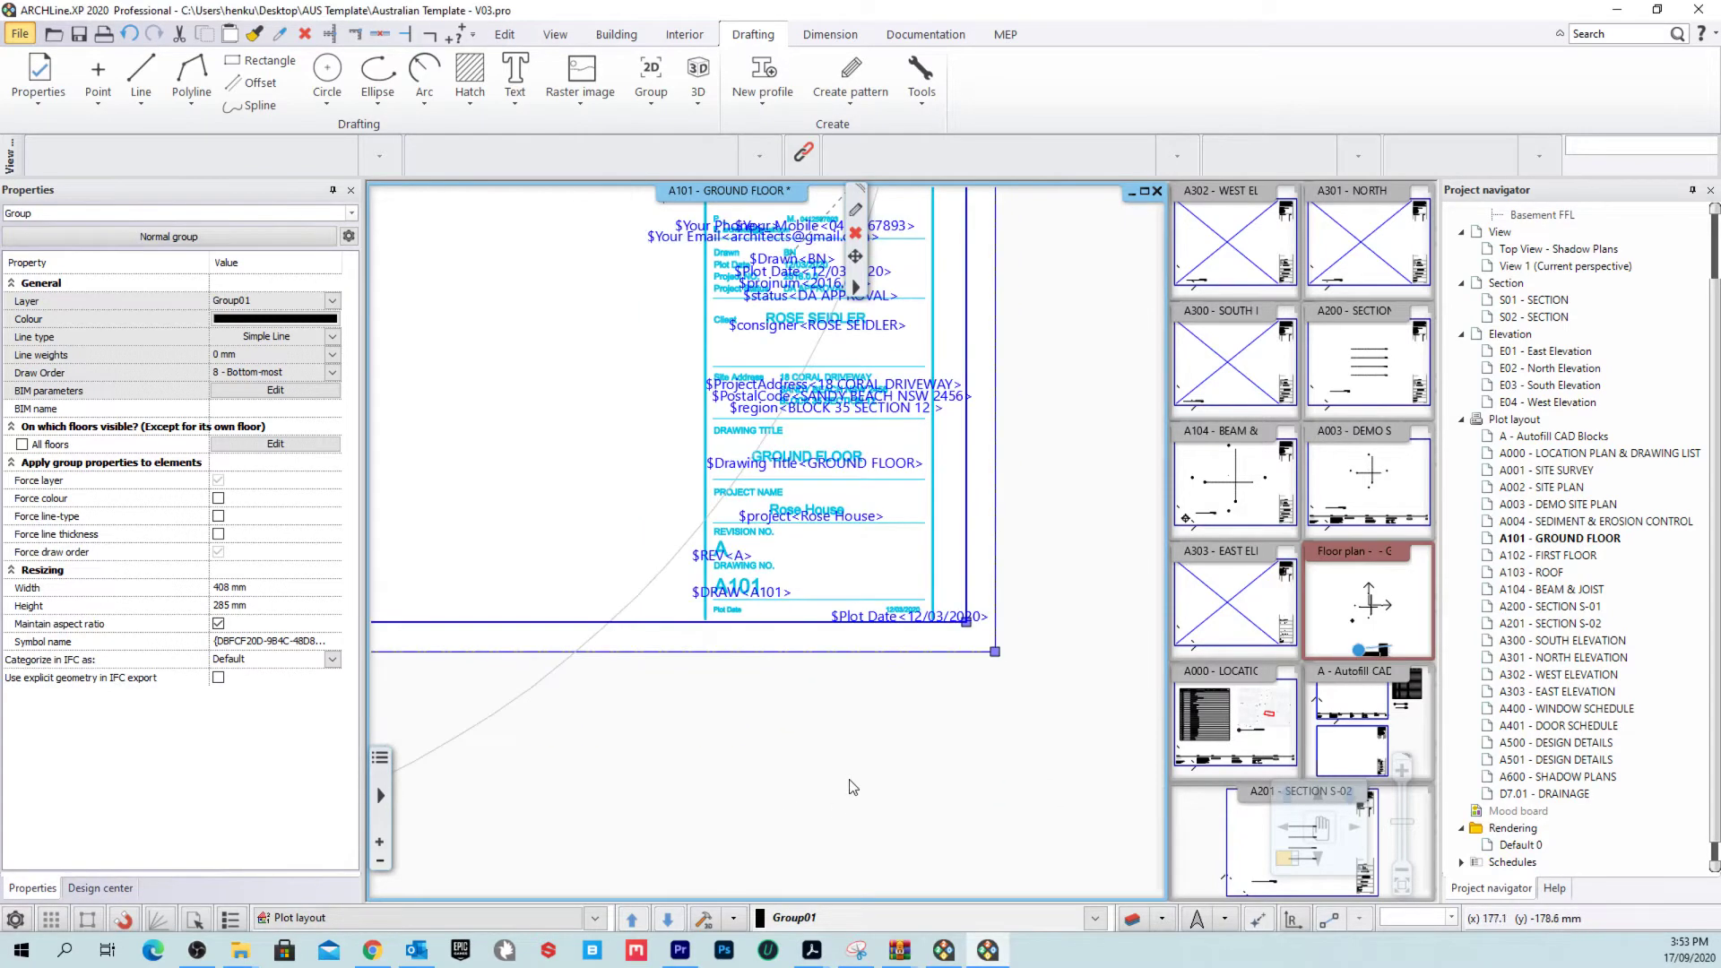
{"action": "key", "text": "Escape"}
{"action": "scroll", "coordinate": [717, 611], "scroll_direction": "down", "scroll_amount": 3}
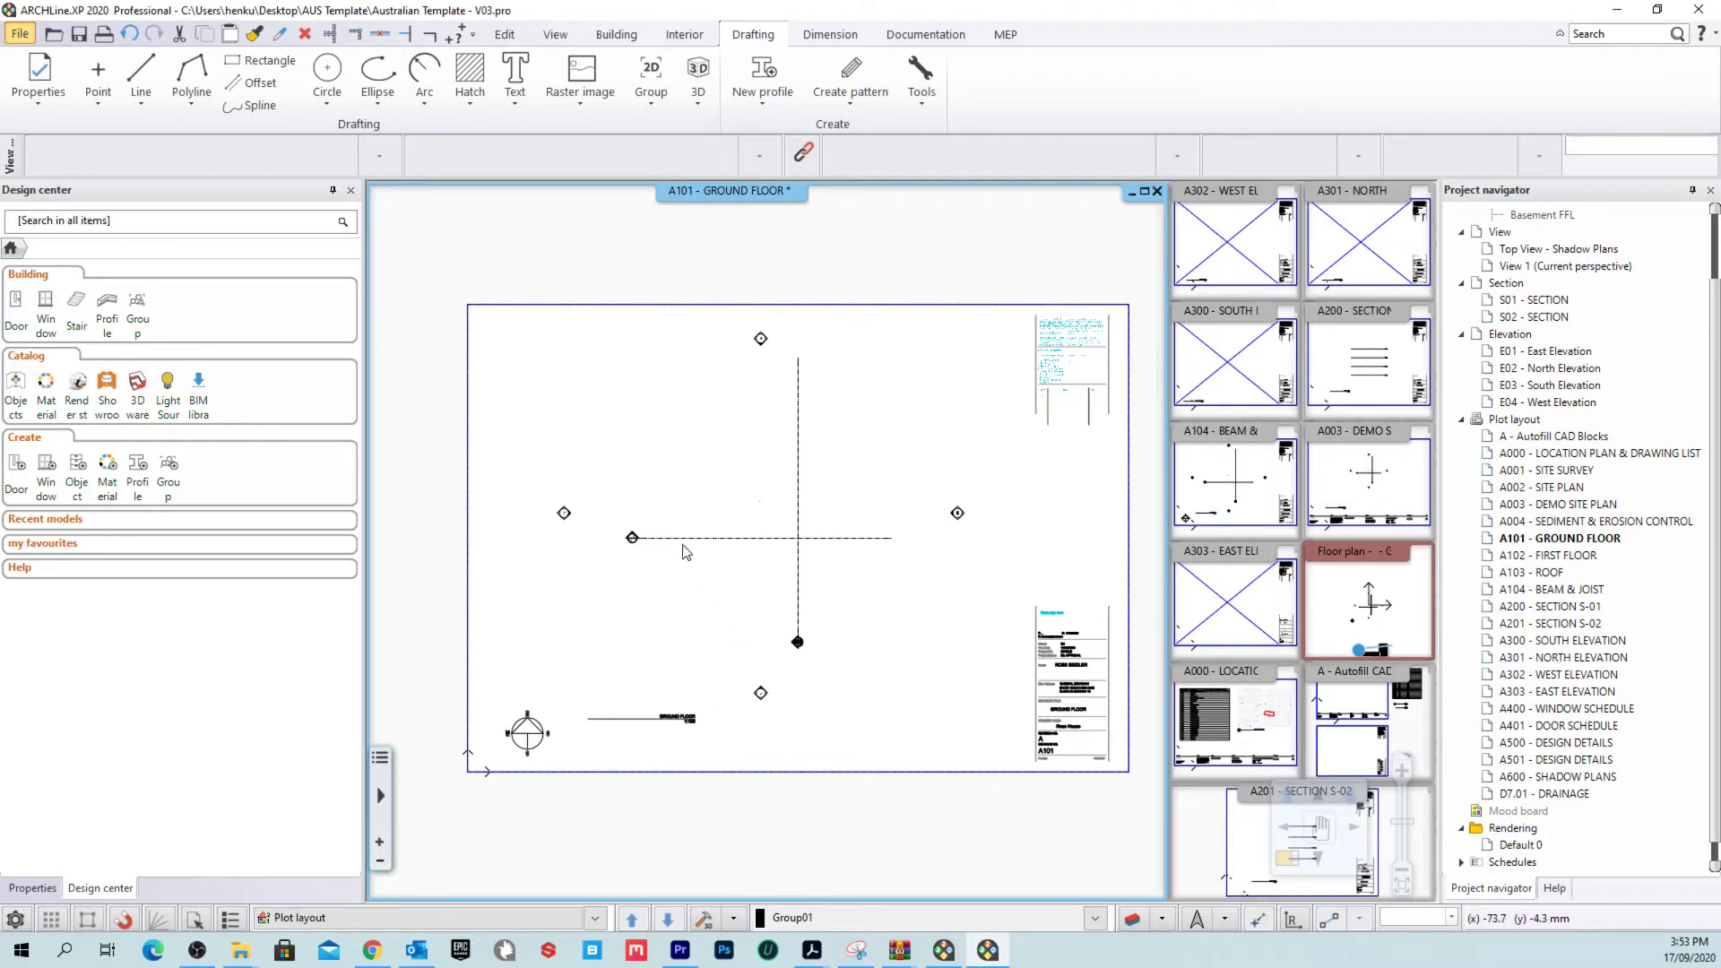
Step: Check the A101 title block by undoing twice and redoing the title block insertion
{"action": "scroll", "coordinate": [686, 551], "scroll_direction": "up", "scroll_amount": 6}
{"action": "scroll", "coordinate": [687, 530], "scroll_direction": "down", "scroll_amount": 4}
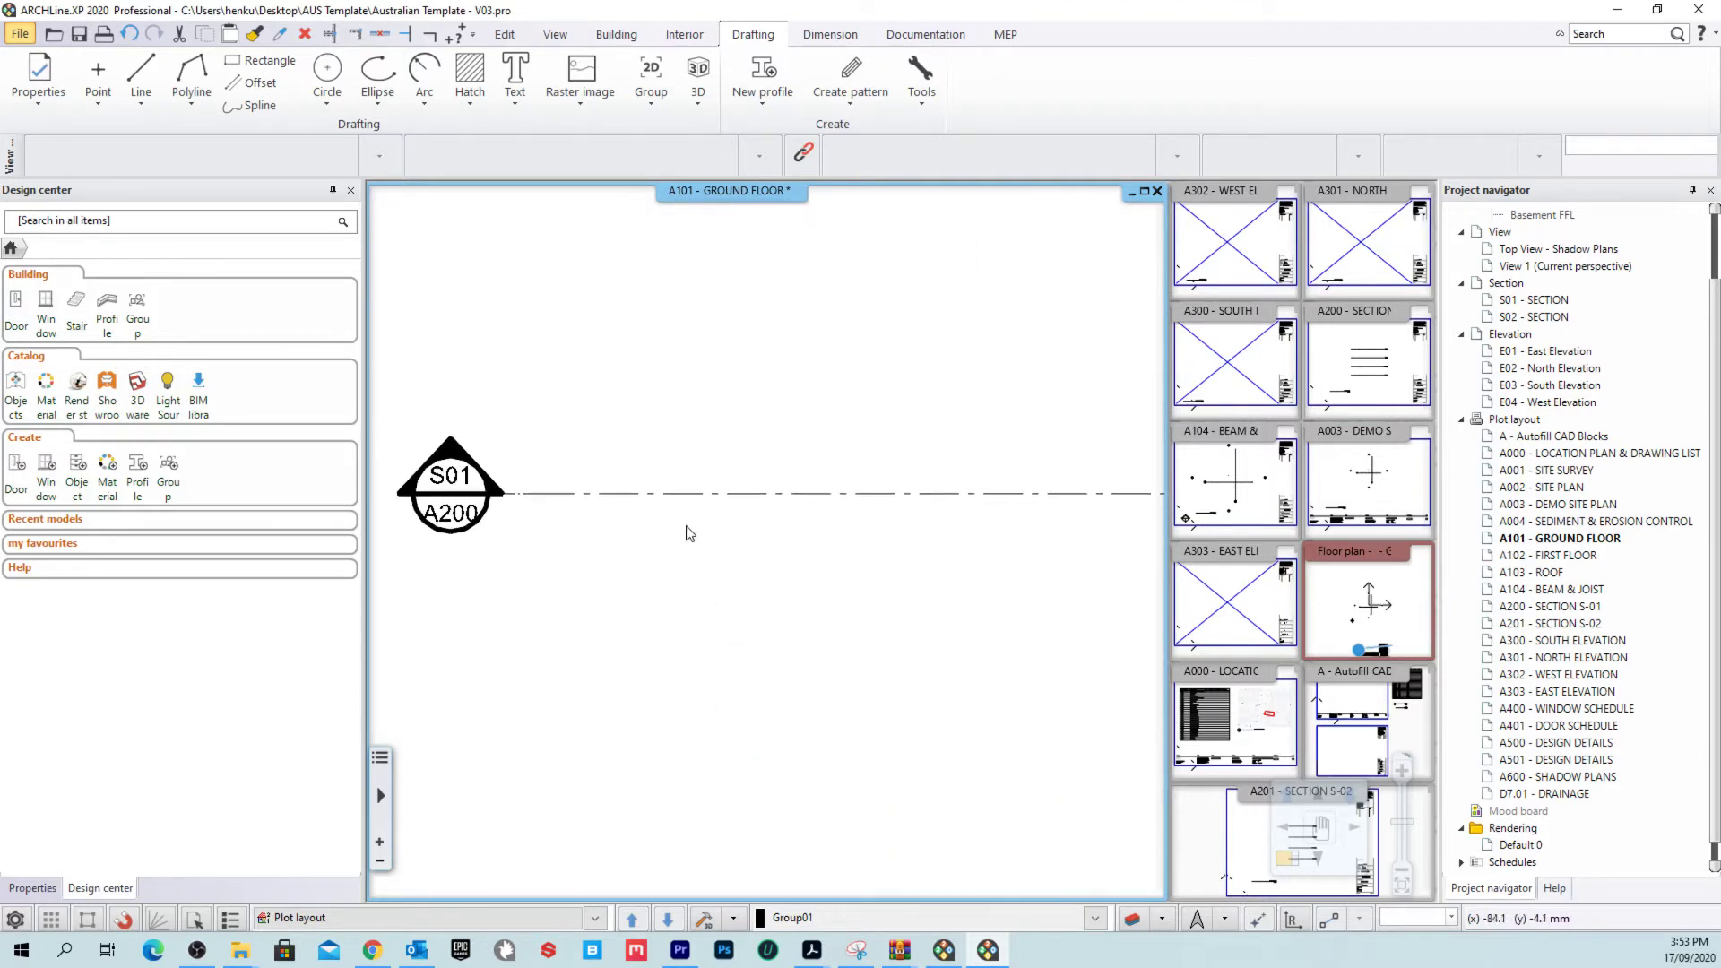
{"action": "scroll", "coordinate": [641, 569], "scroll_direction": "up", "scroll_amount": 2}
{"action": "scroll", "coordinate": [896, 770], "scroll_direction": "down", "scroll_amount": 6}
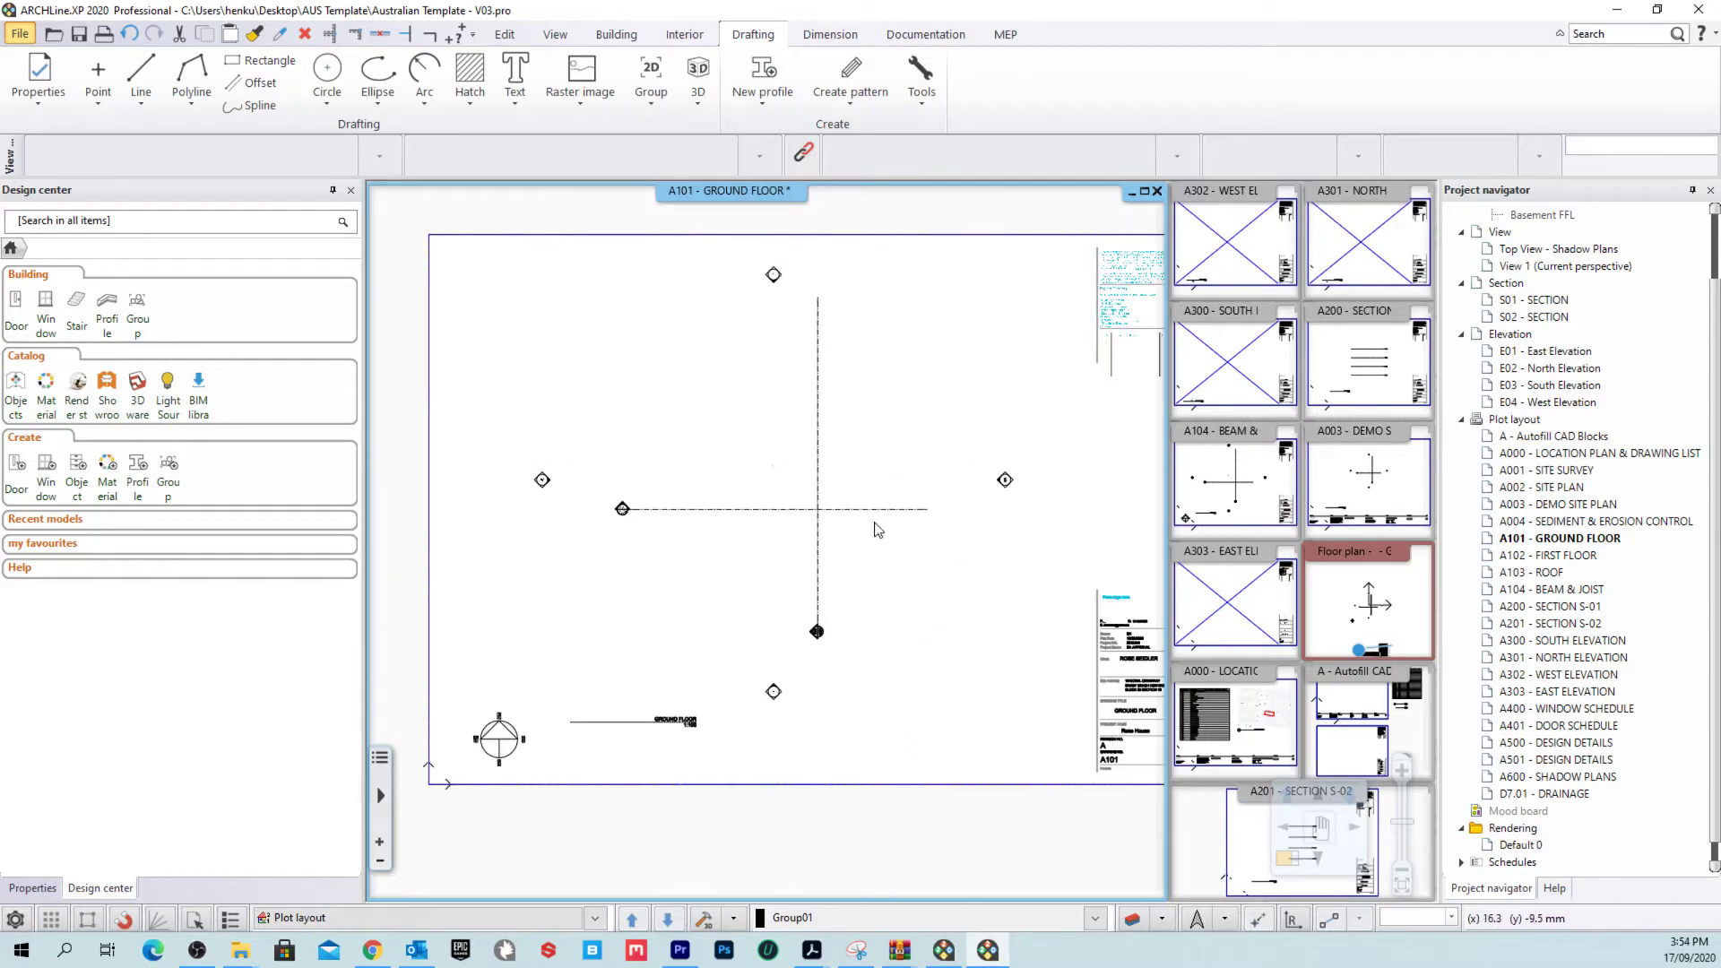
{"action": "middle_click_drag", "start_coordinate": [878, 530], "coordinate": [791, 611]}
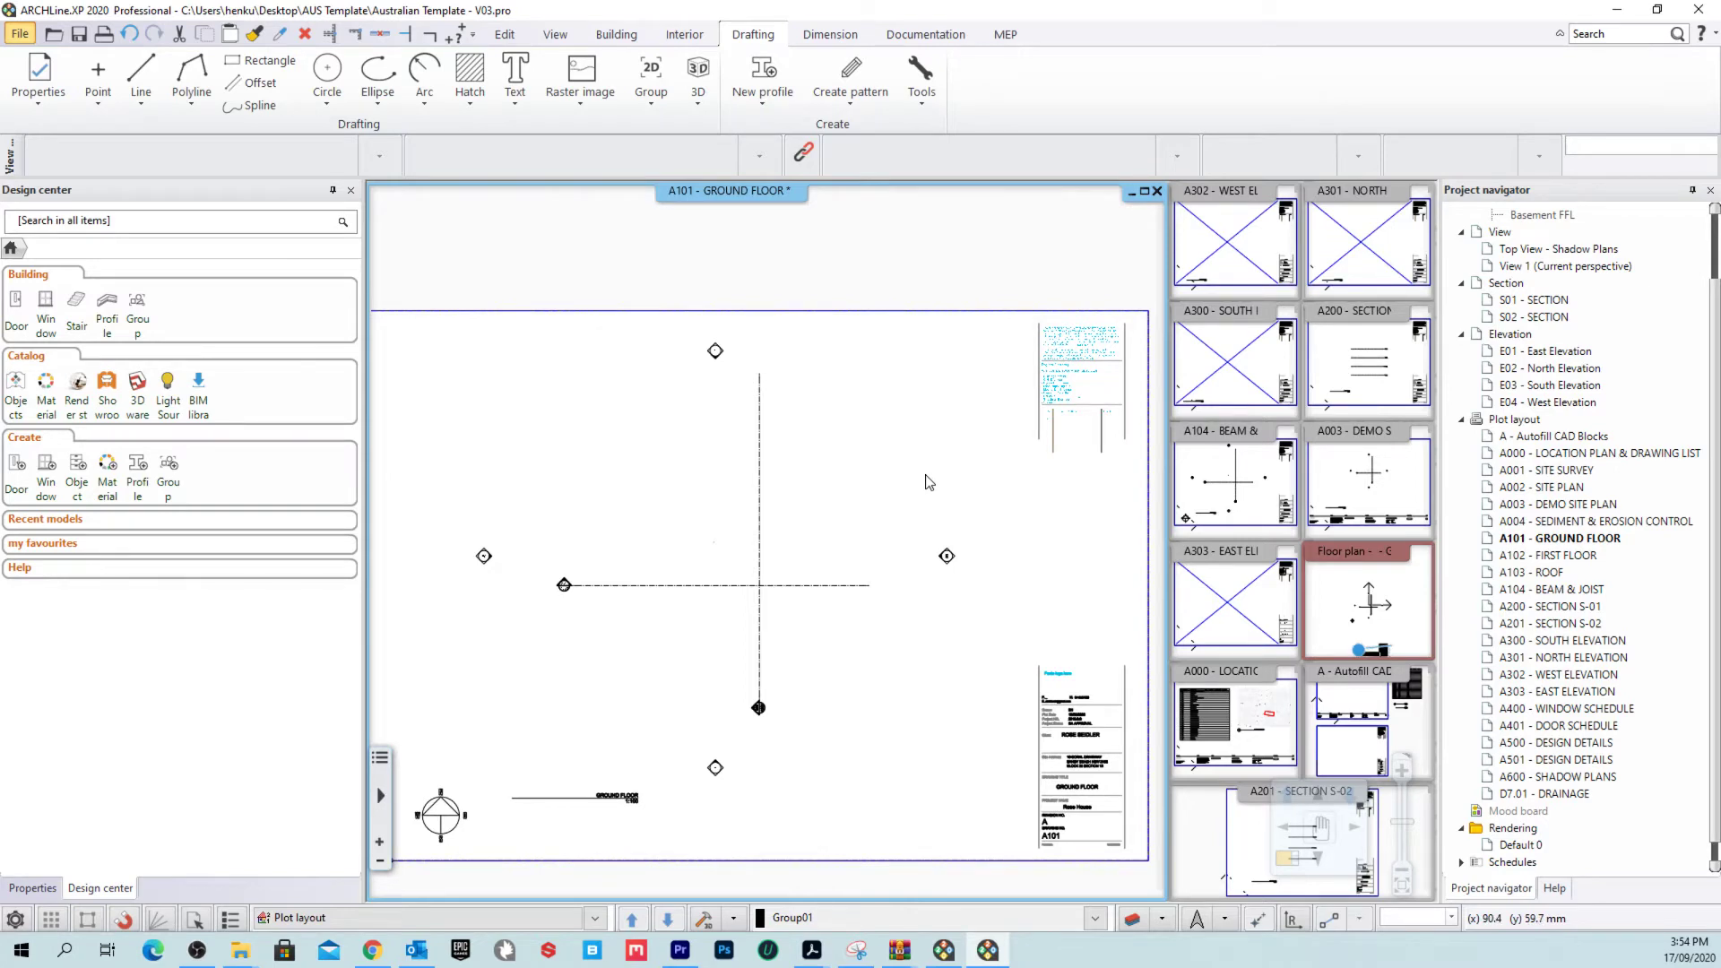
{"action": "key", "text": "ctrl+z"}
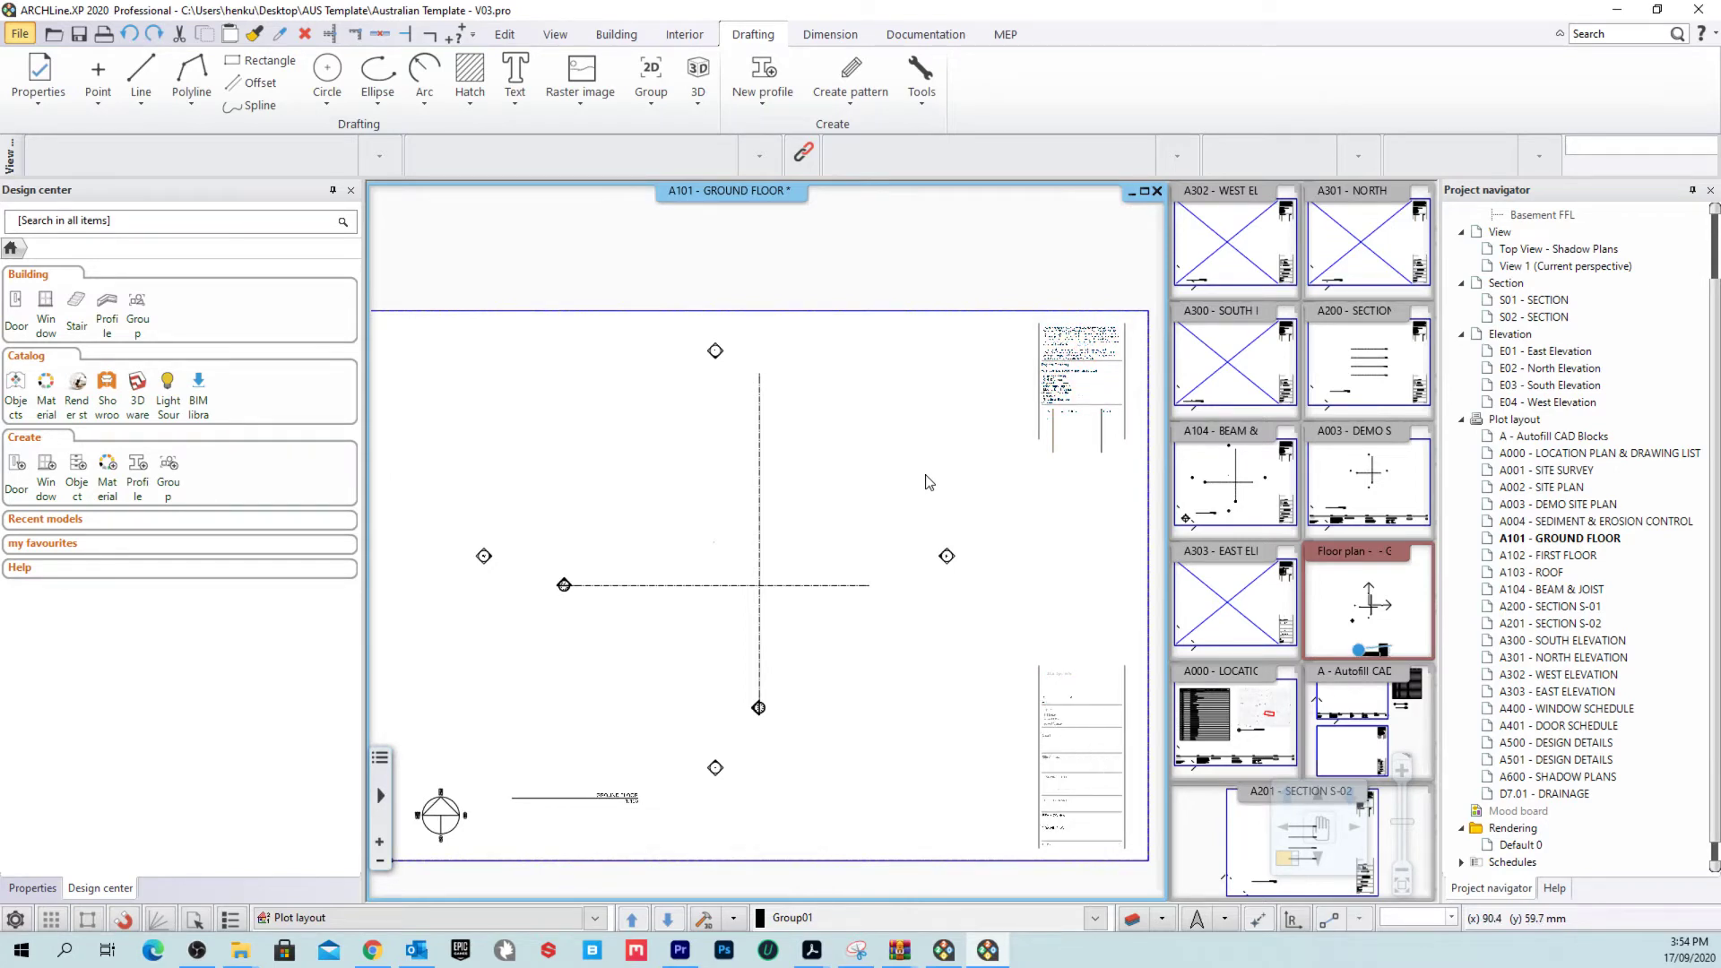
{"action": "key", "text": "ctrl+z"}
{"action": "key", "text": "ctrl+y"}
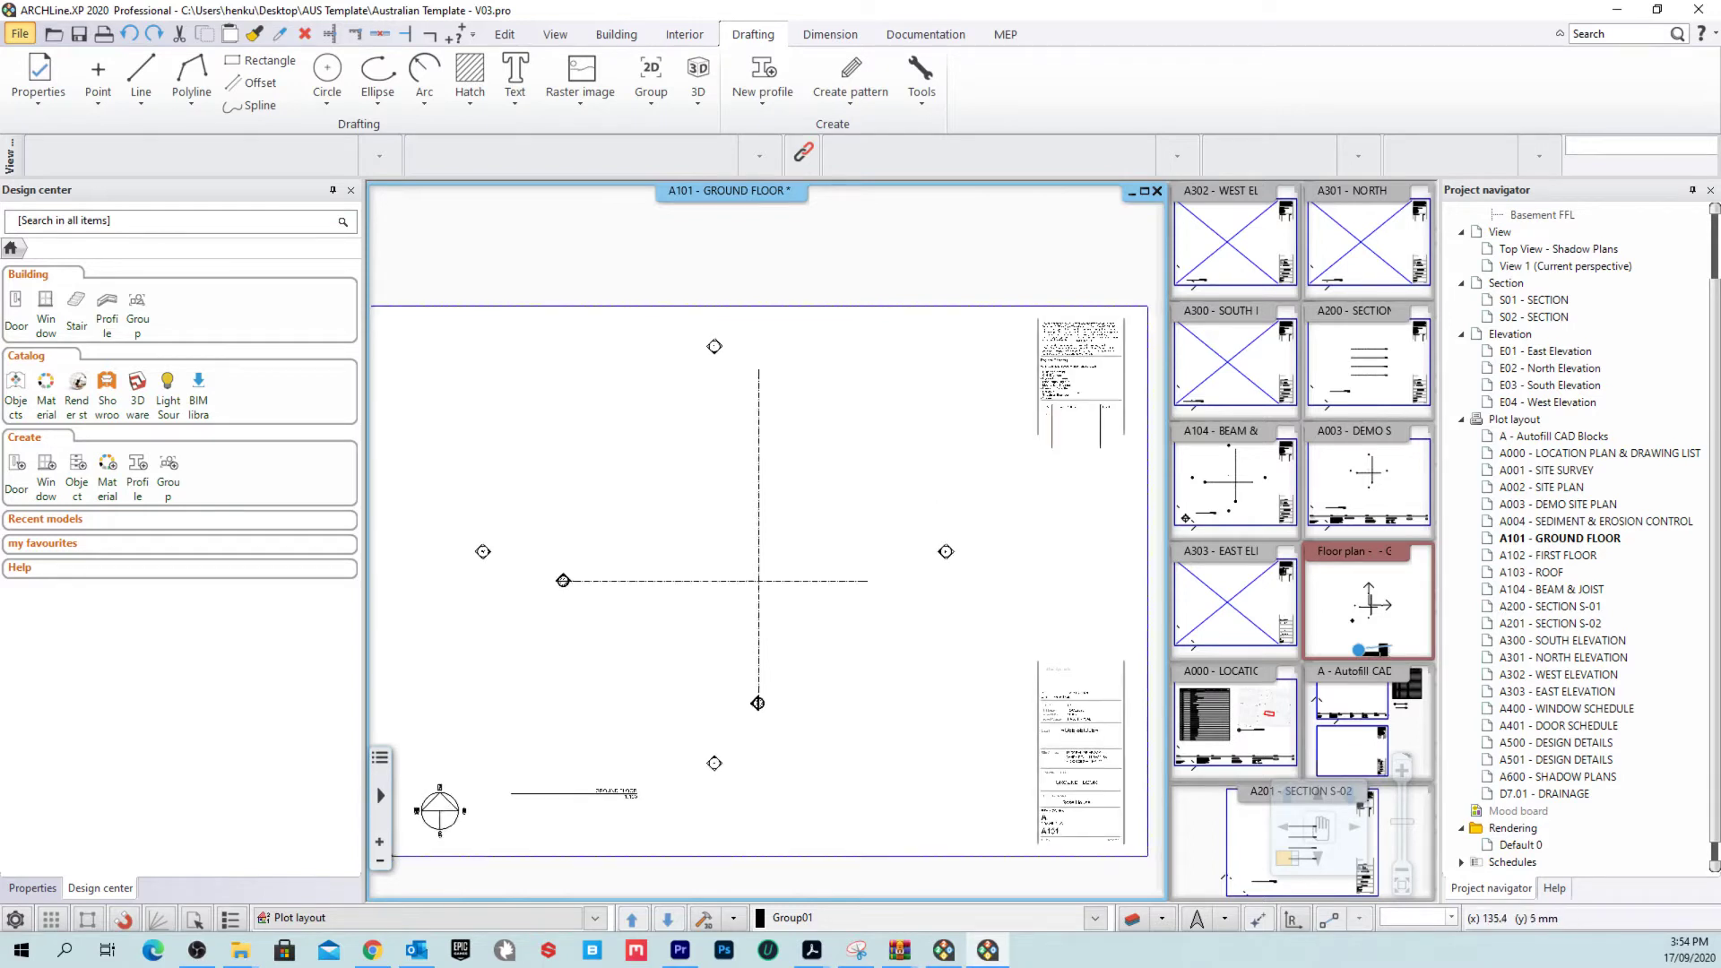
Step: Open the A200 - SECTION S-01 sheet and inspect its section level lines
{"action": "scroll", "coordinate": [959, 507], "scroll_direction": "down", "scroll_amount": 3}
{"action": "double_click", "coordinate": [1394, 348]}
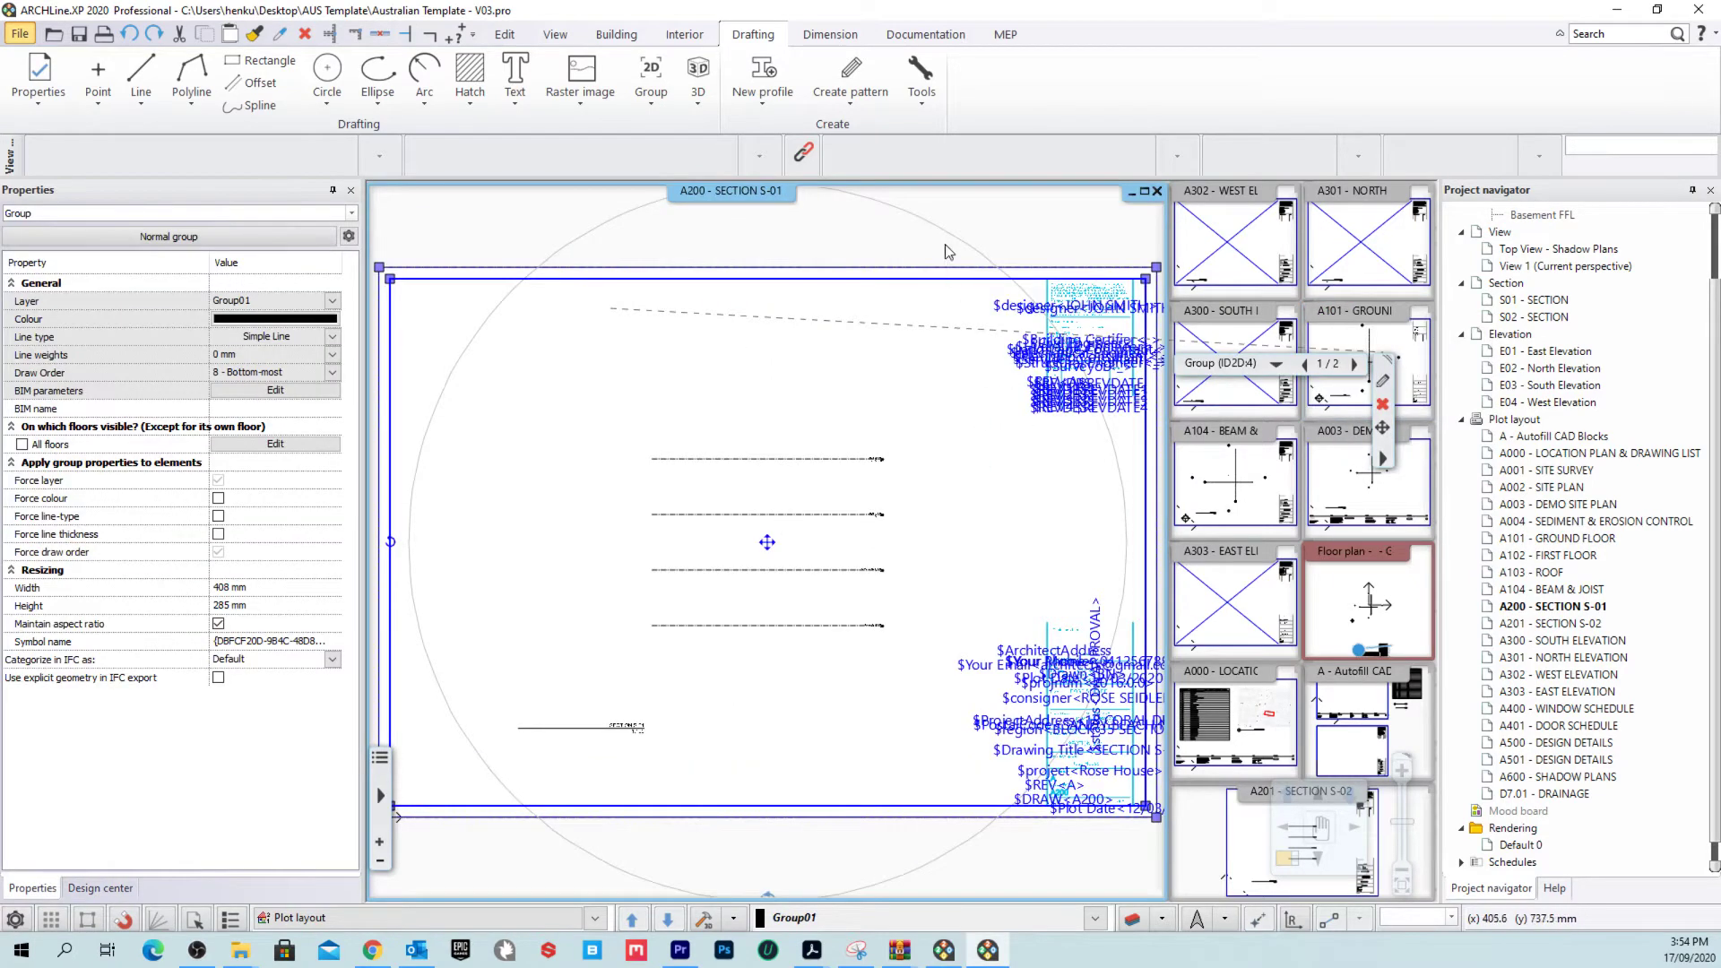
{"action": "double_click", "coordinate": [837, 603]}
{"action": "scroll", "coordinate": [837, 603], "scroll_direction": "up", "scroll_amount": 5}
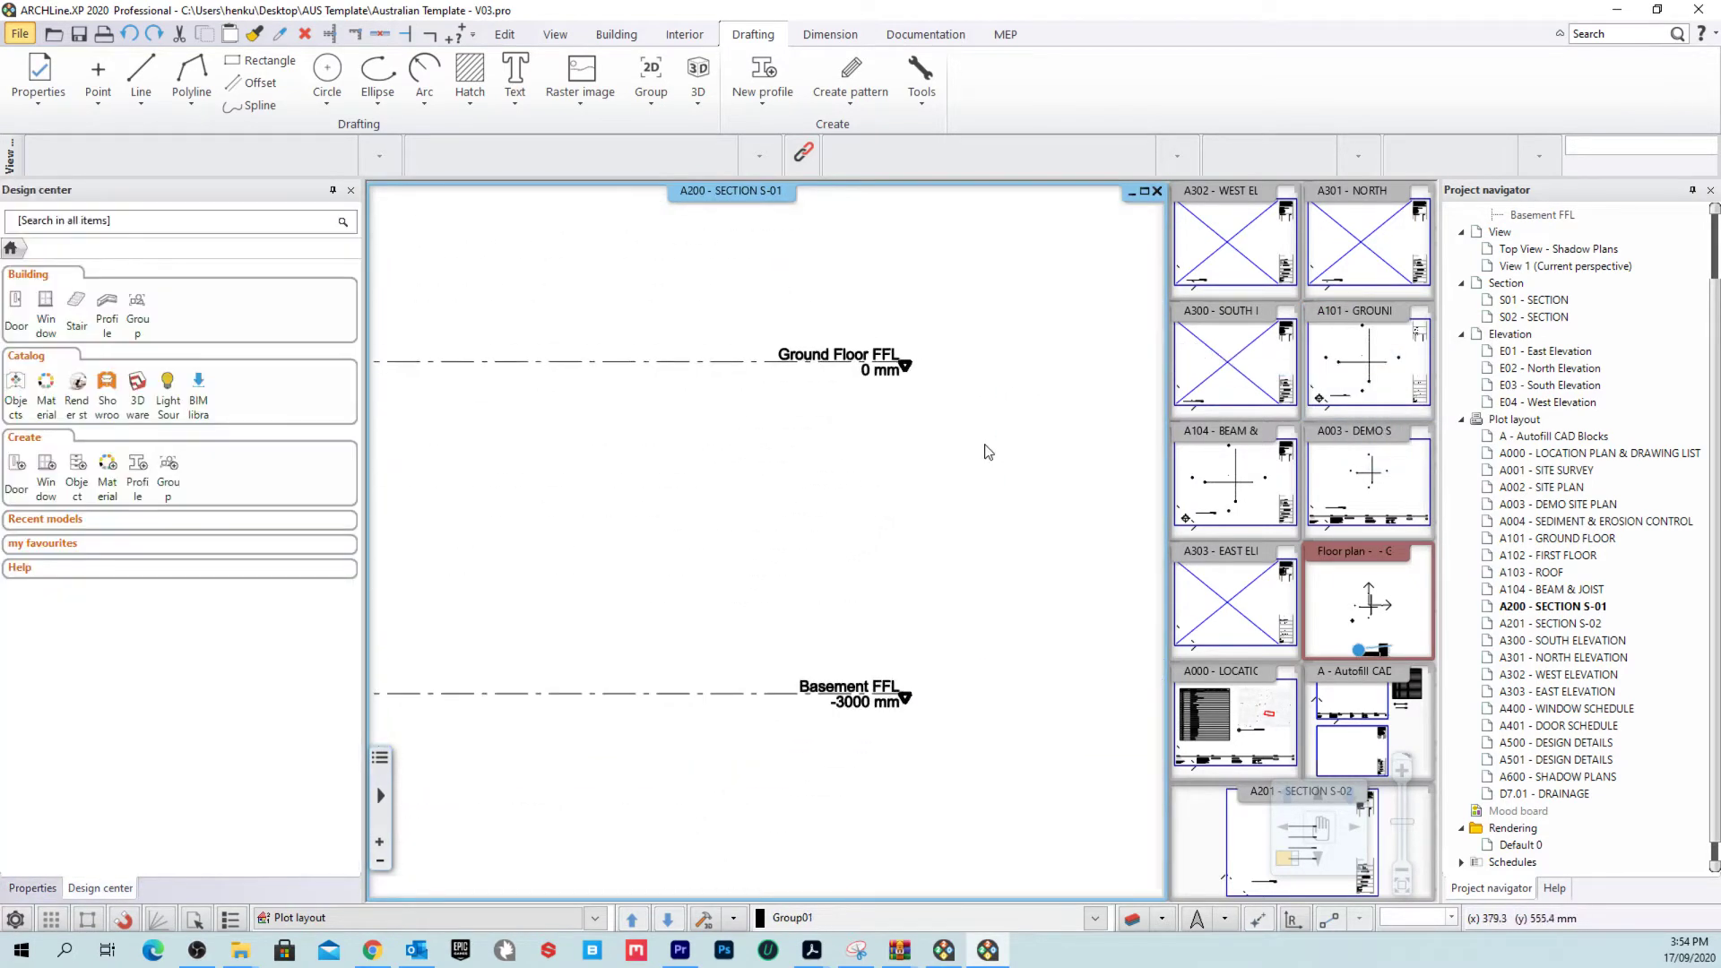
{"action": "scroll", "coordinate": [972, 603], "scroll_direction": "down", "scroll_amount": 5}
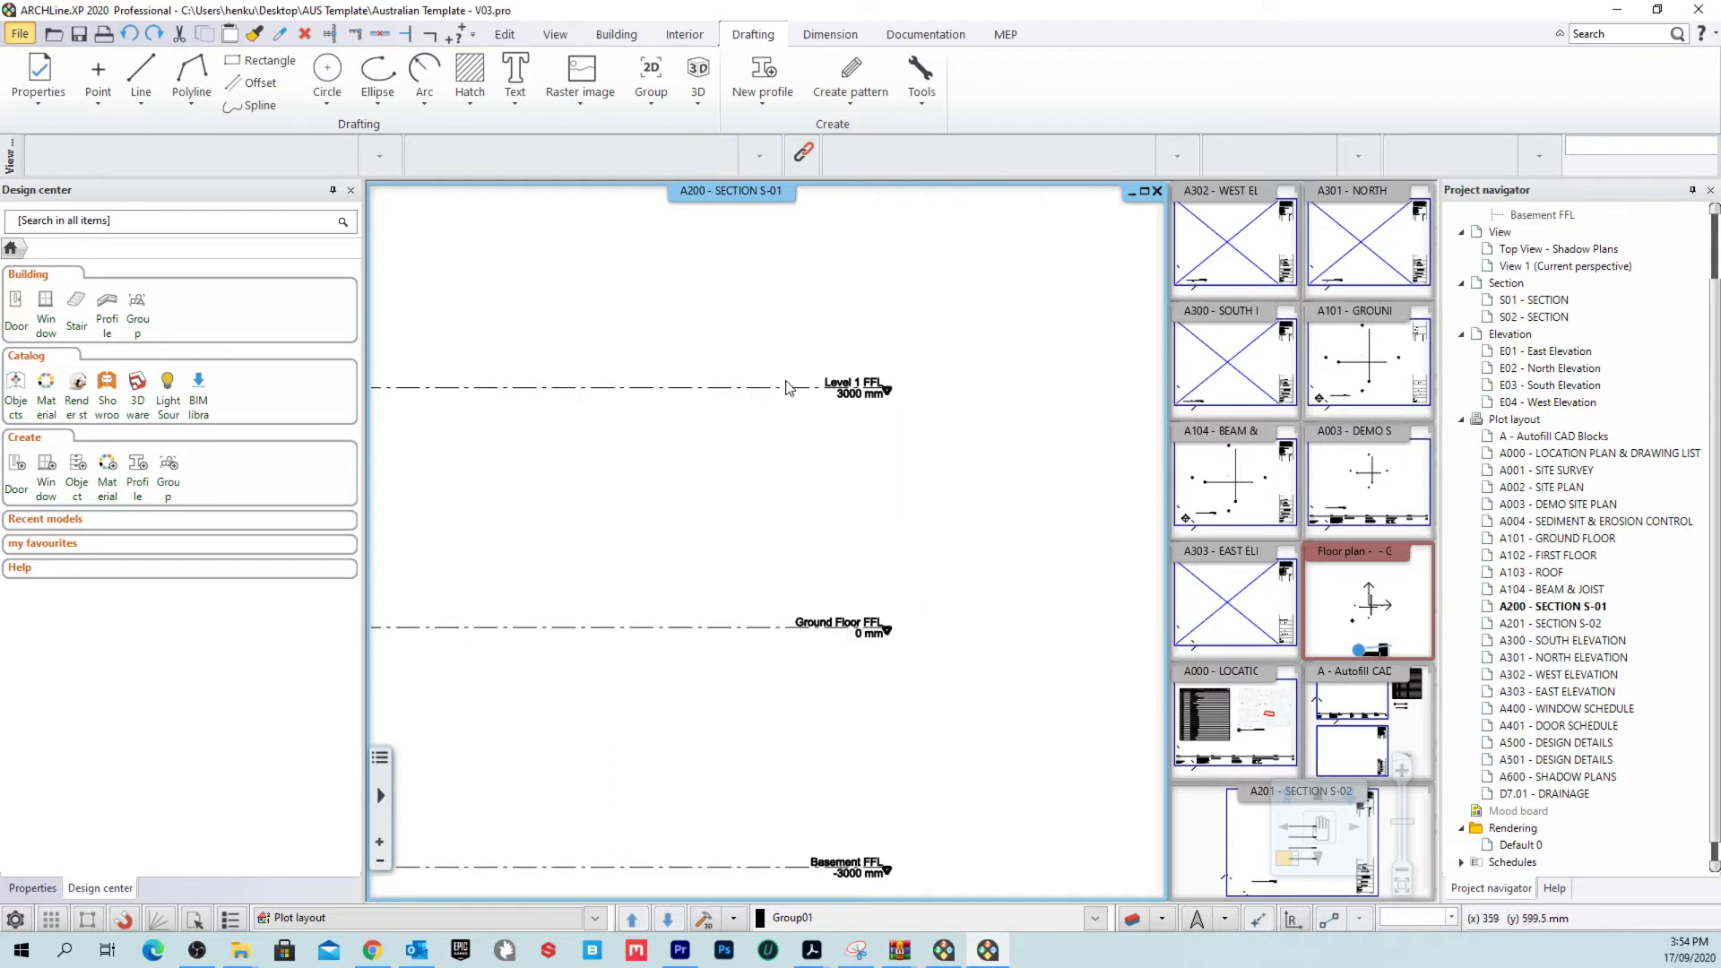
{"action": "scroll", "coordinate": [955, 446], "scroll_direction": "down", "scroll_amount": 3}
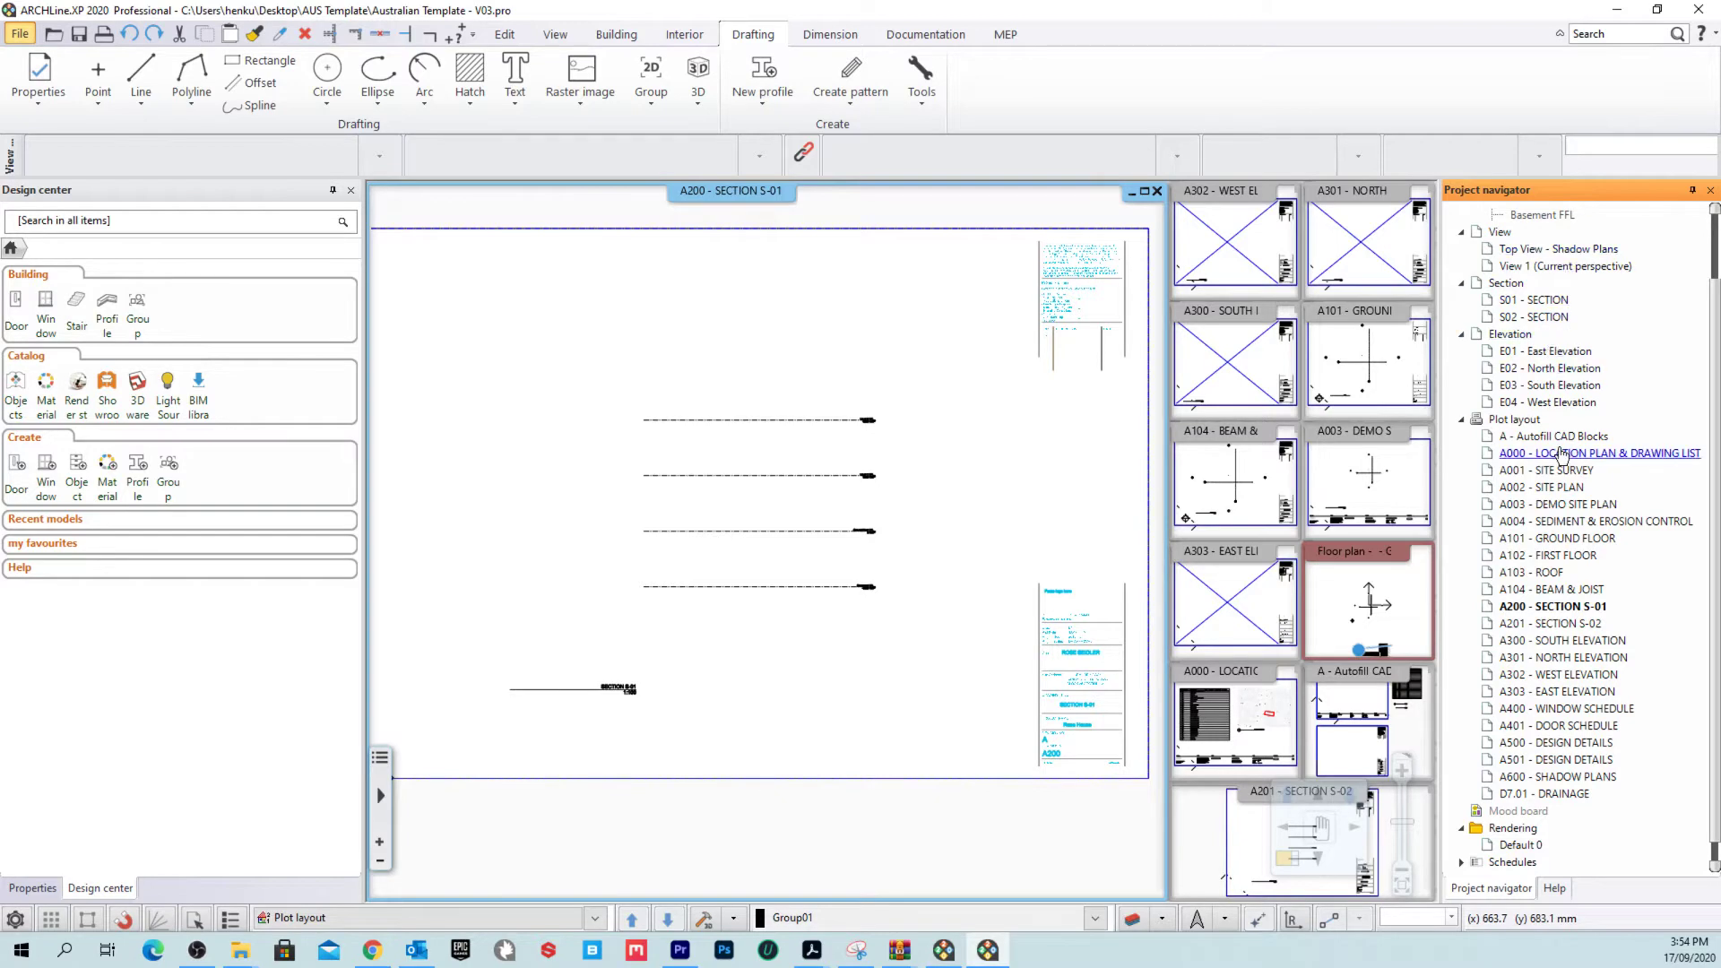
{"action": "scroll", "coordinate": [1564, 417], "scroll_direction": "up", "scroll_amount": 2}
Step: Bring the Ground Floor FFL floor plan into the main view, zoomed to the wall samples
{"action": "double_click", "coordinate": [1569, 300]}
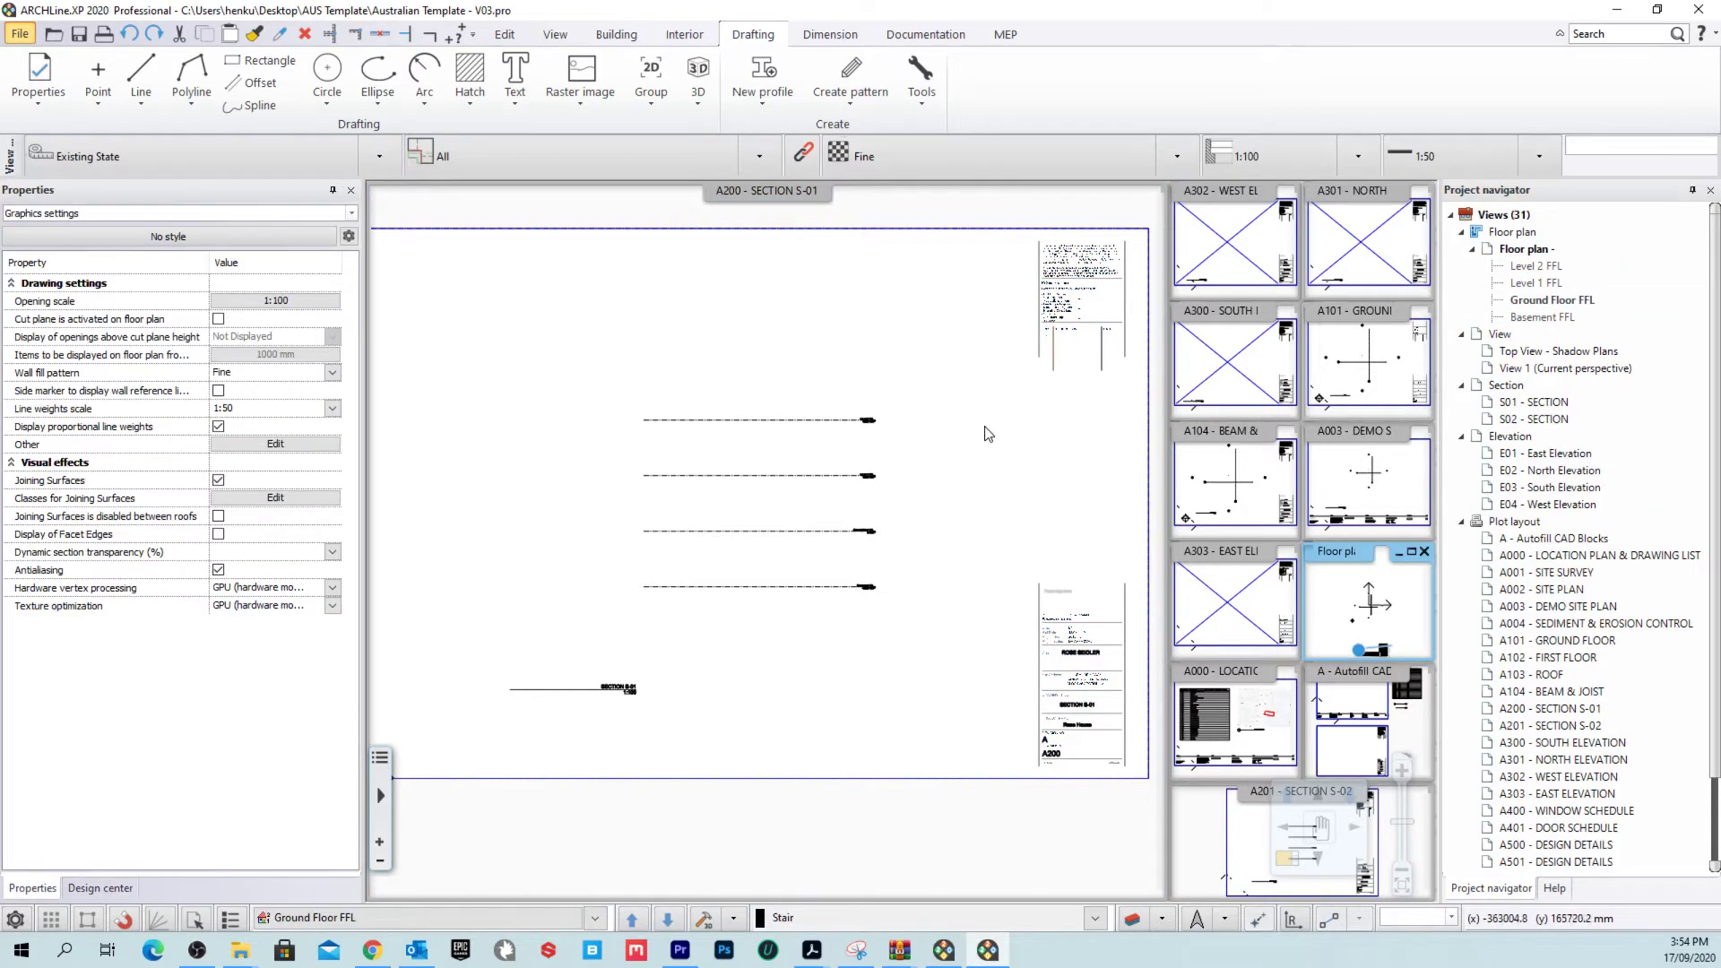
{"action": "right_click", "coordinate": [1345, 554]}
{"action": "left_click", "coordinate": [1404, 564]}
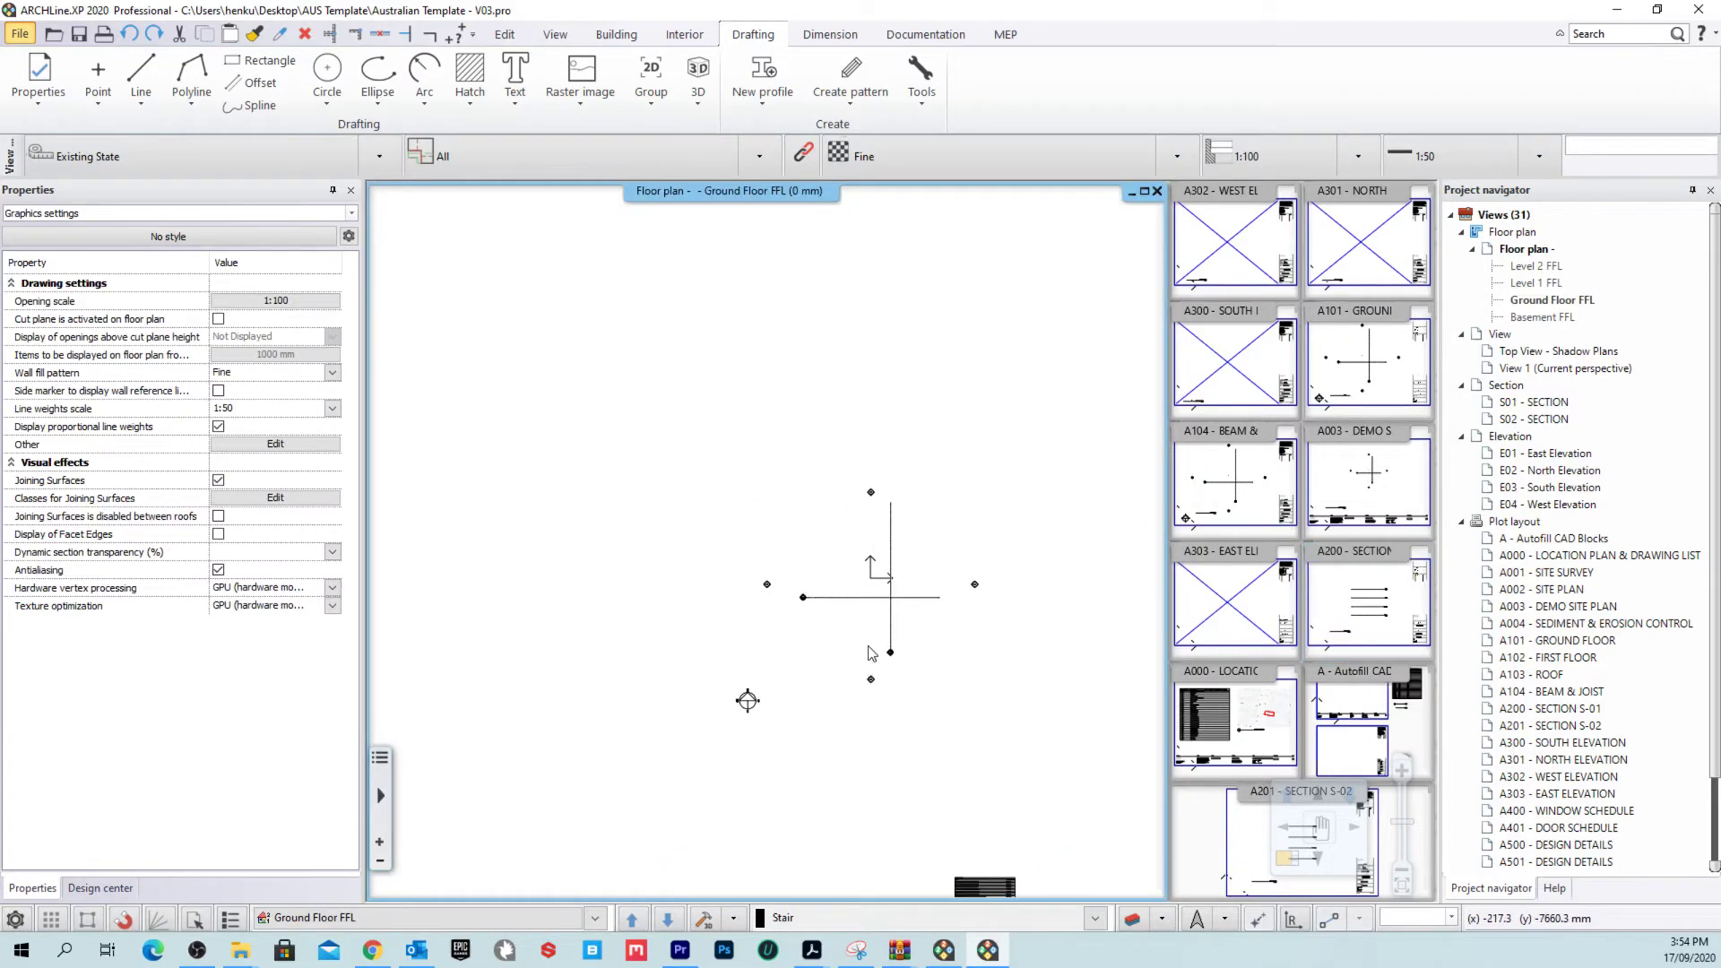
{"action": "scroll", "coordinate": [906, 760], "scroll_direction": "up", "scroll_amount": 5}
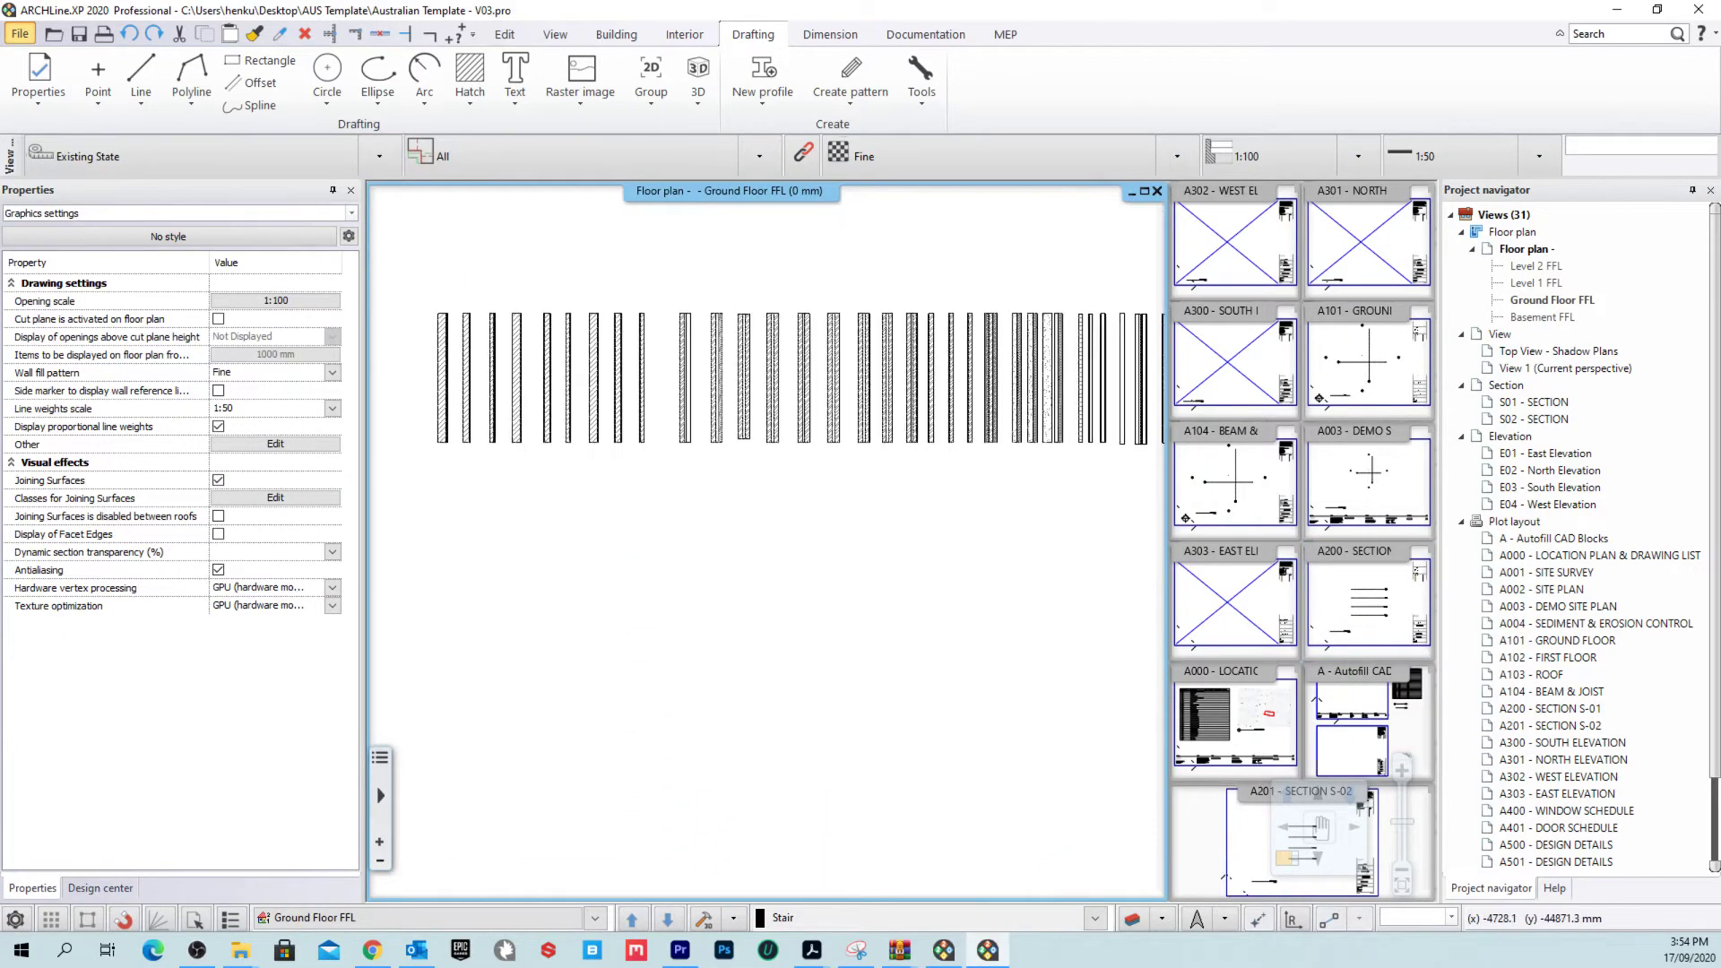
{"action": "scroll", "coordinate": [1030, 547], "scroll_direction": "up", "scroll_amount": 2}
{"action": "scroll", "coordinate": [1030, 547], "scroll_direction": "up", "scroll_amount": 3}
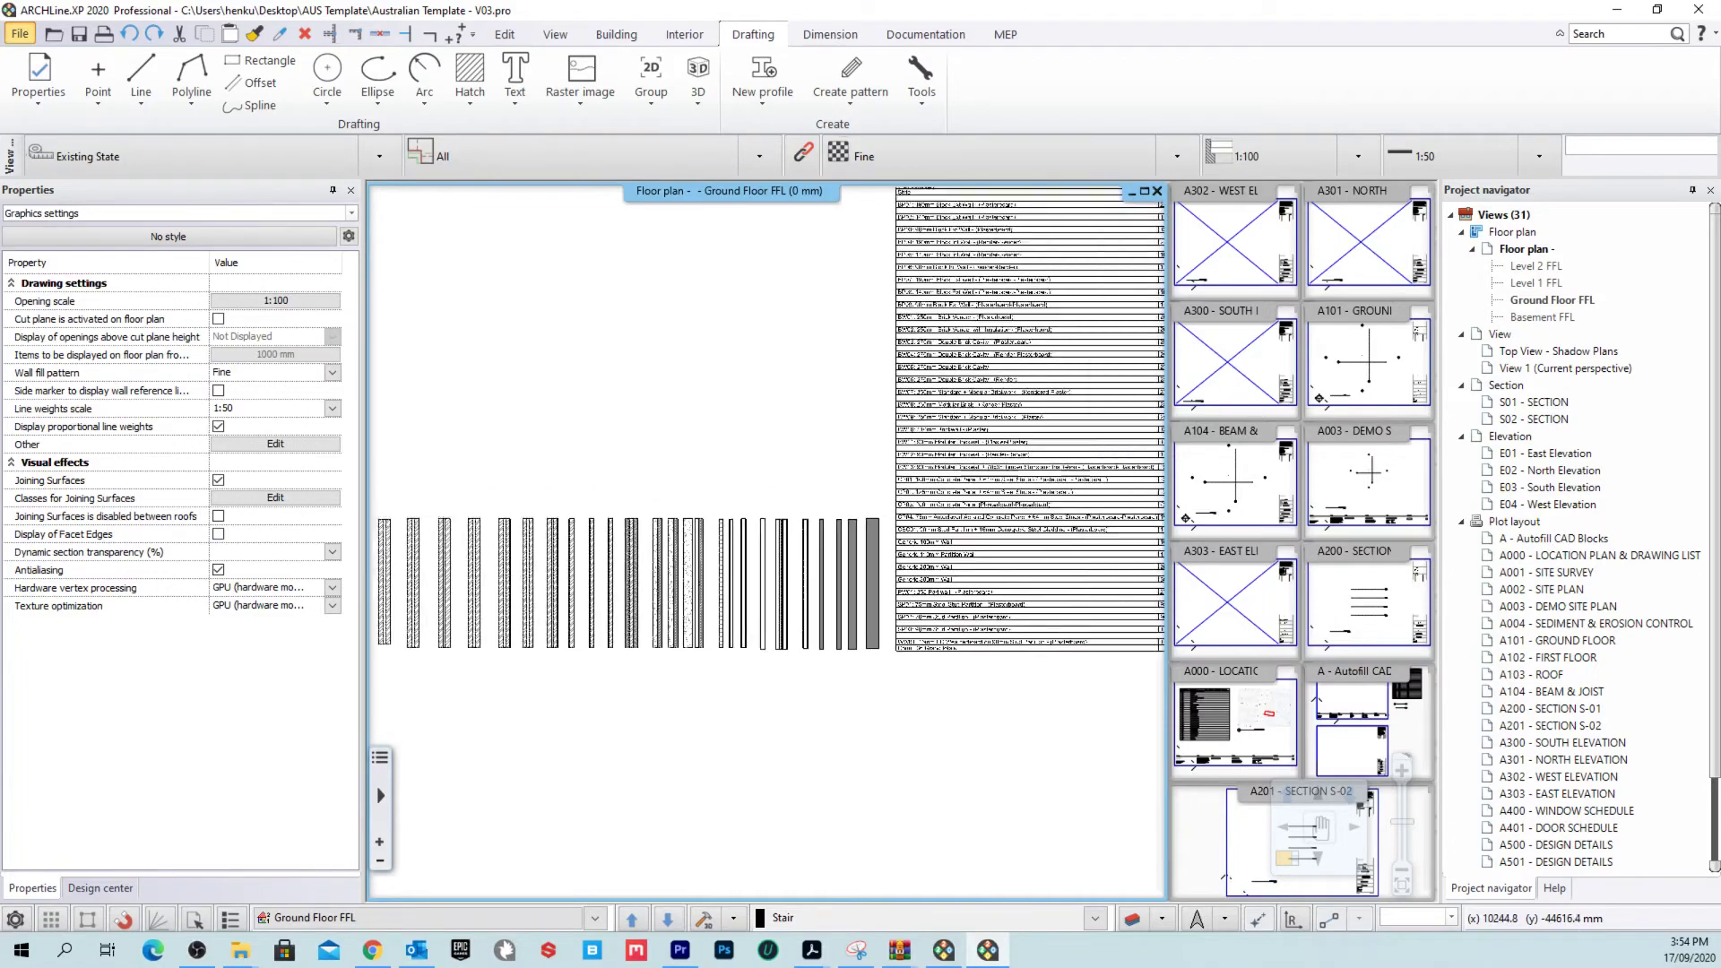
{"action": "scroll", "coordinate": [818, 529], "scroll_direction": "down", "scroll_amount": 1}
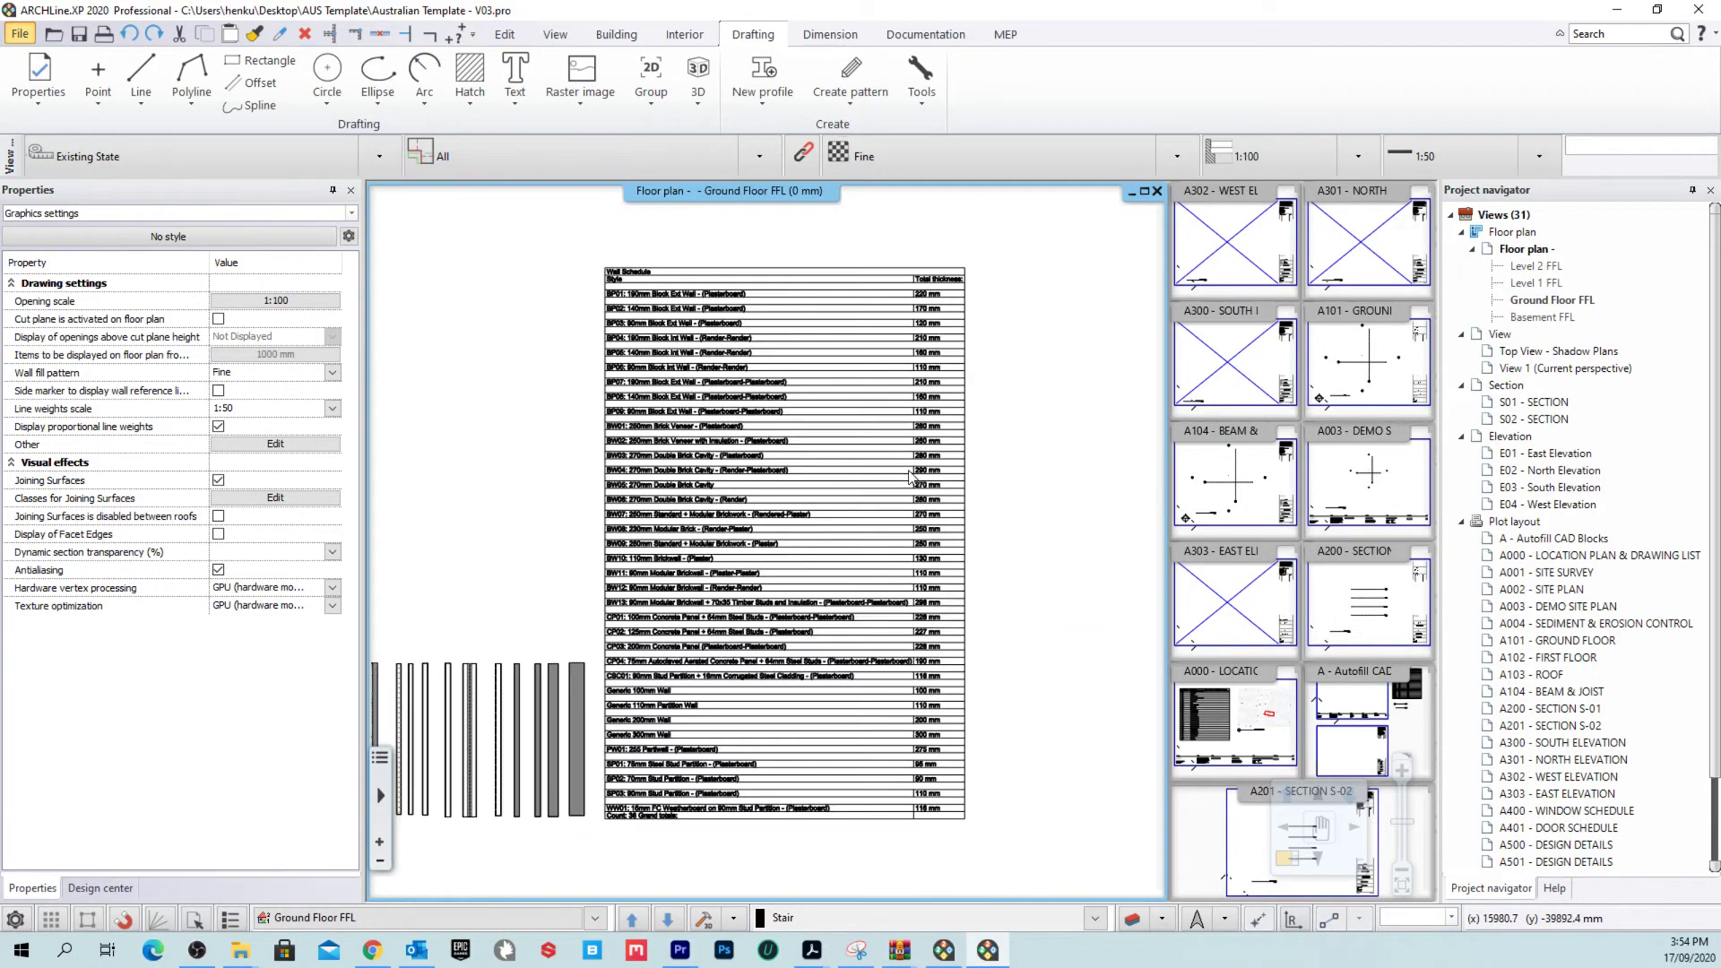
{"action": "scroll", "coordinate": [902, 473], "scroll_direction": "up", "scroll_amount": 2}
{"action": "scroll", "coordinate": [760, 524], "scroll_direction": "down", "scroll_amount": 5}
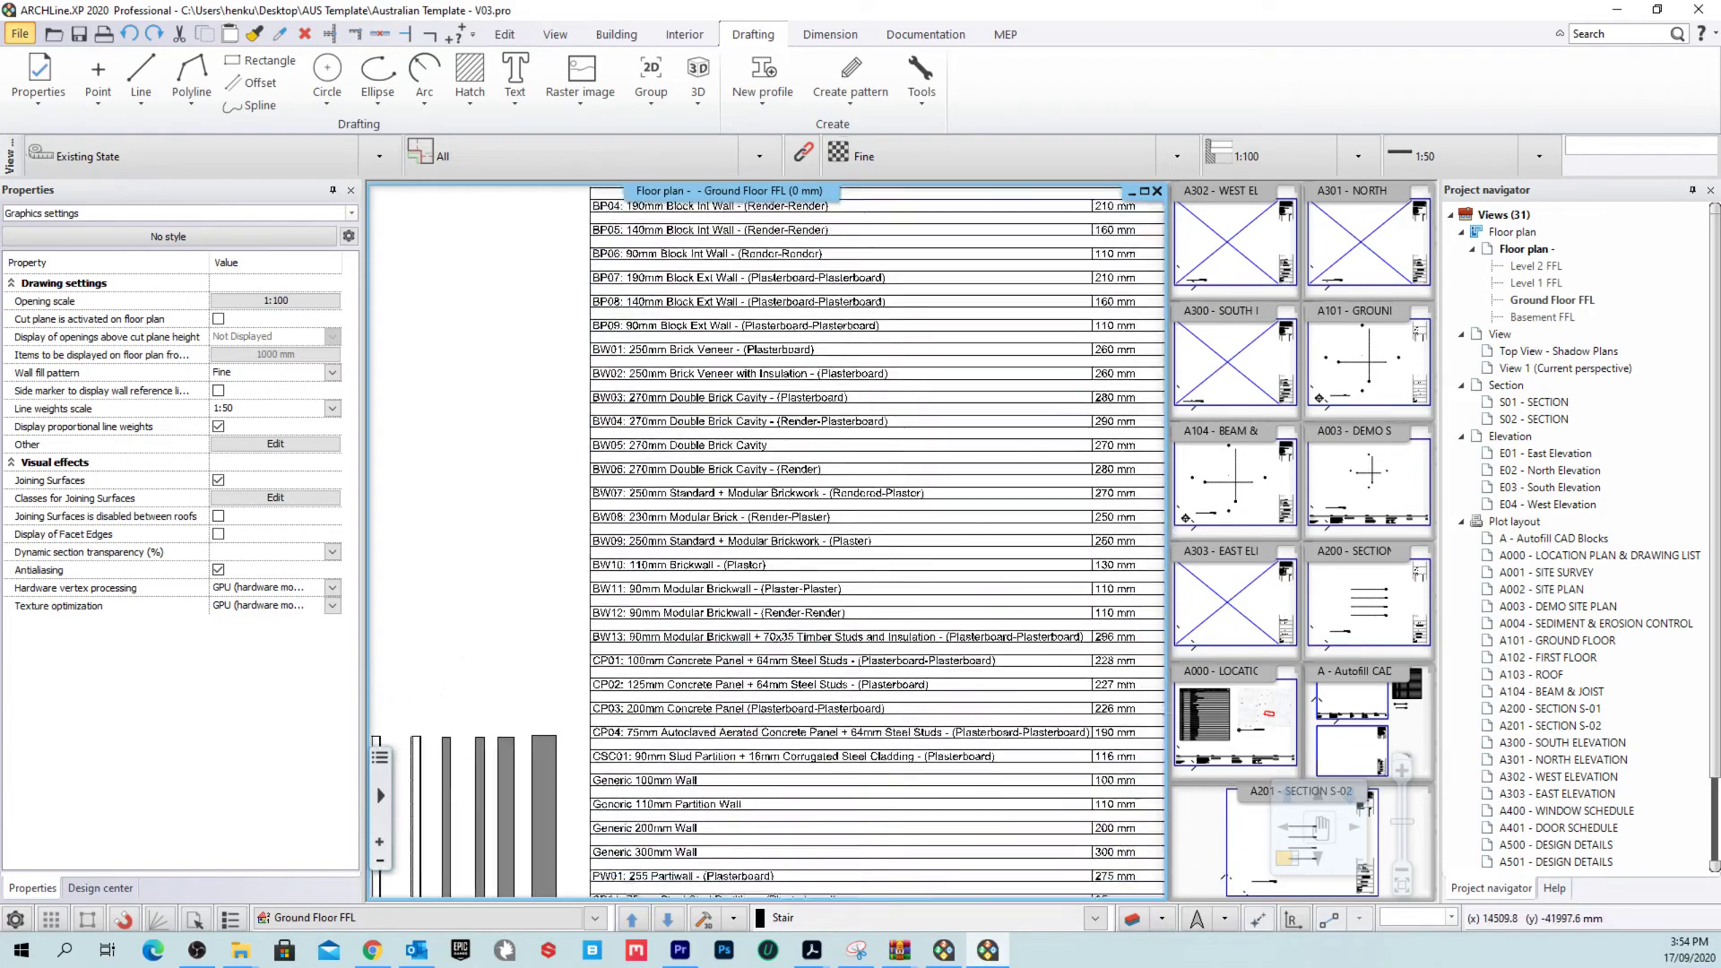
{"action": "scroll", "coordinate": [834, 627], "scroll_direction": "left", "scroll_amount": 5}
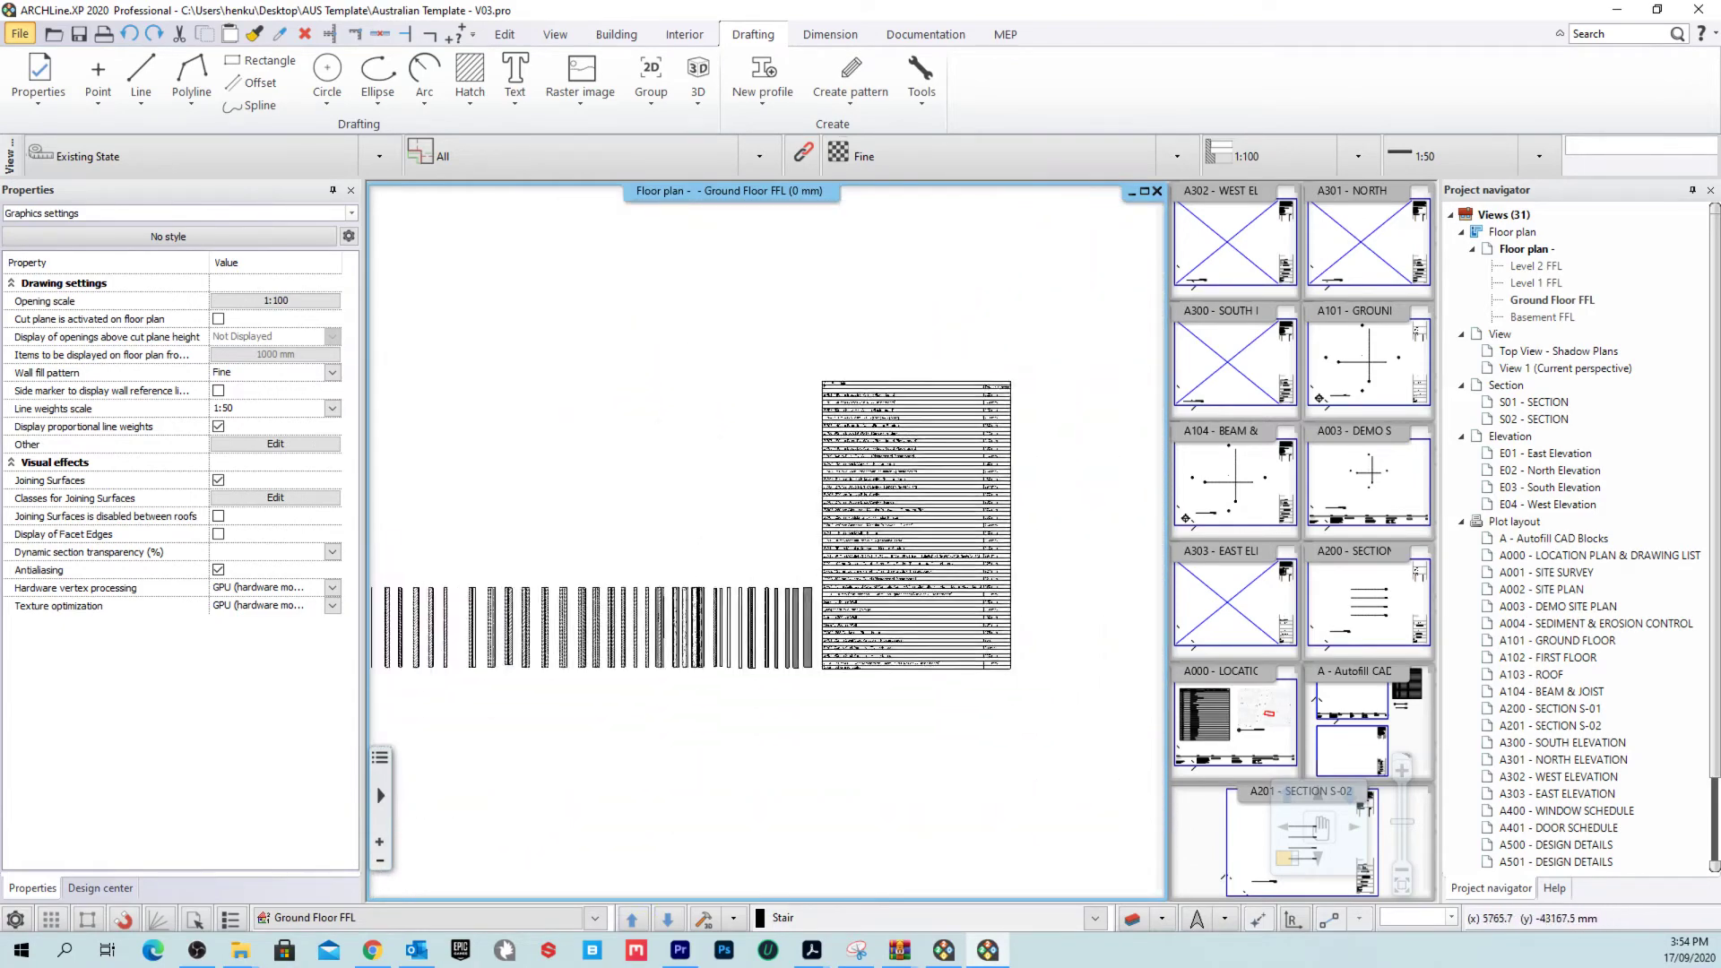
Step: Move the row of 36 wall samples to sit centred between the four section markers
{"action": "left_click_drag", "start_coordinate": [535, 630], "coordinate": [1133, 762]}
{"action": "left_click", "coordinate": [814, 679]}
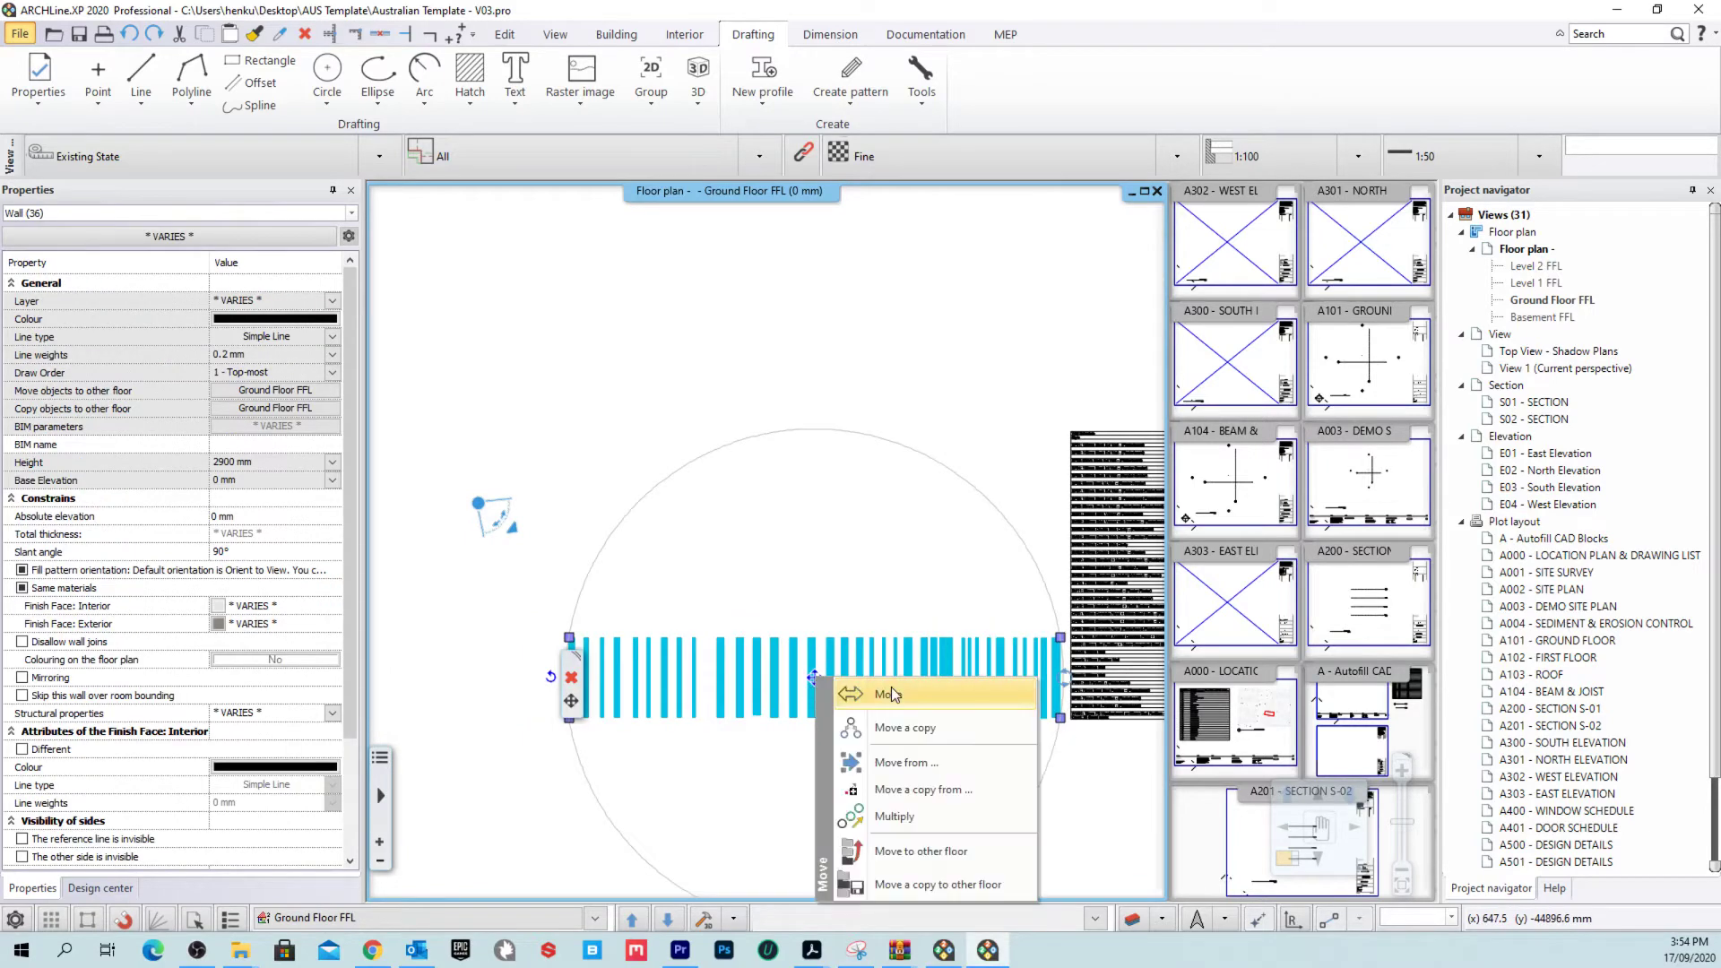
{"action": "left_click", "coordinate": [888, 693]}
{"action": "middle_click_drag", "start_coordinate": [868, 362], "coordinate": [937, 822]}
{"action": "middle_click_drag", "start_coordinate": [909, 341], "coordinate": [885, 726]}
{"action": "middle_click_drag", "start_coordinate": [906, 518], "coordinate": [877, 672]}
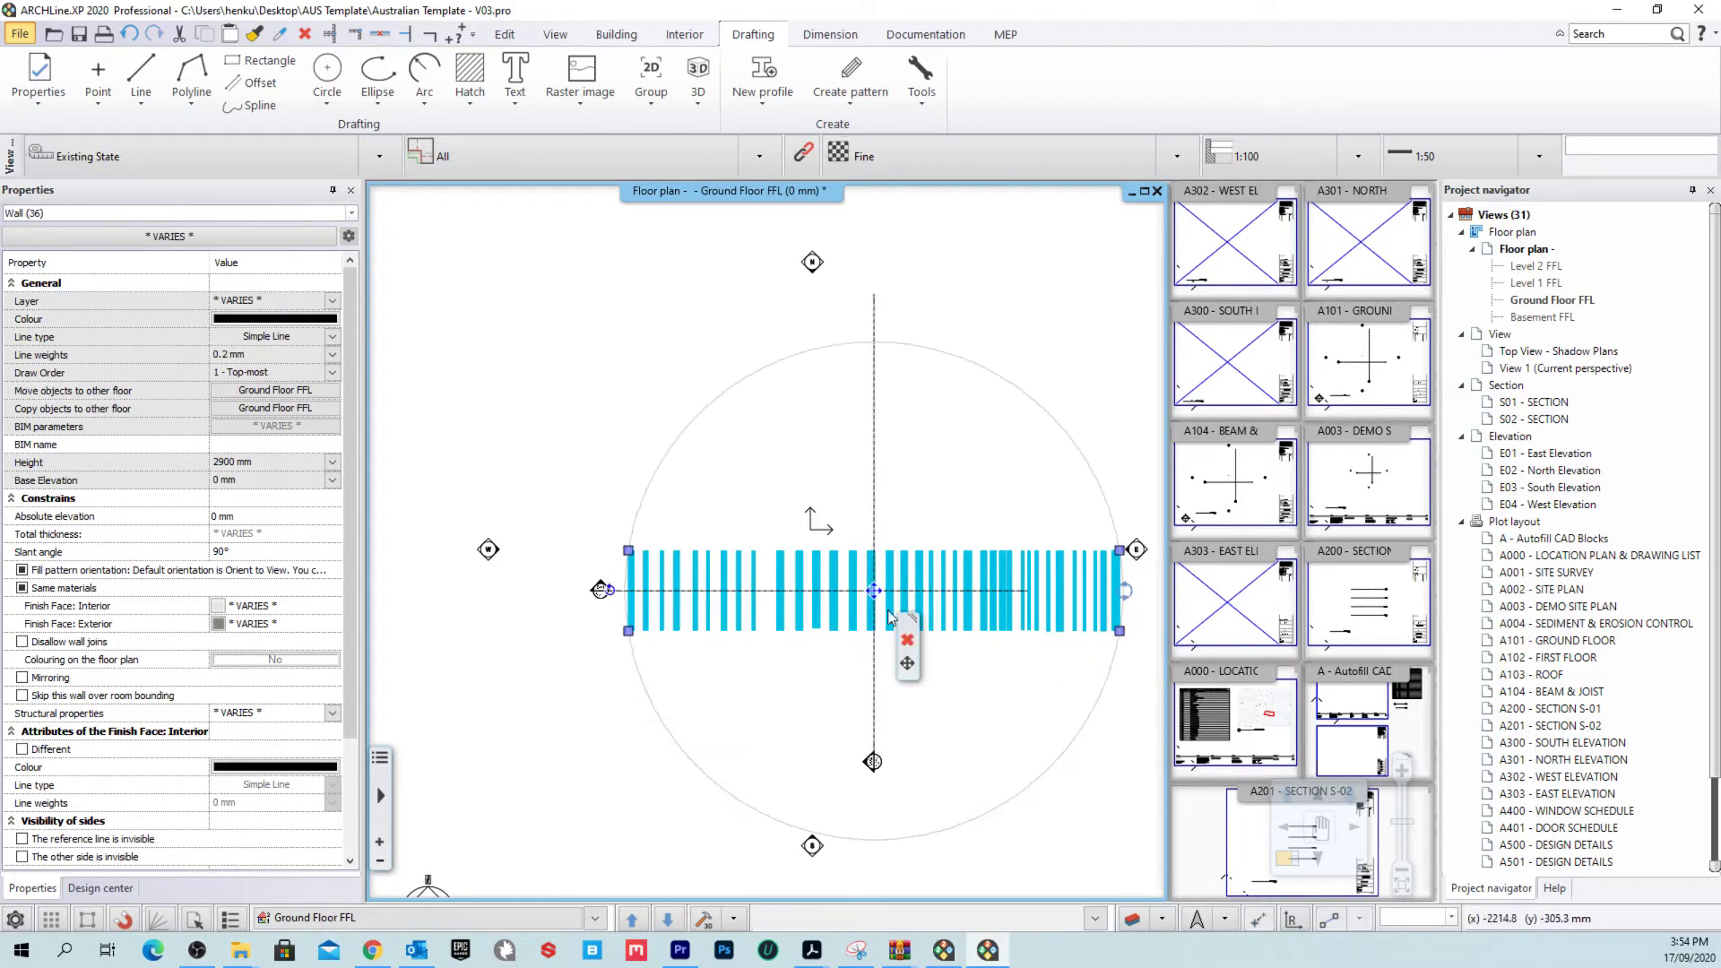
{"action": "key", "text": "Escape"}
{"action": "left_click", "coordinate": [1285, 458]}
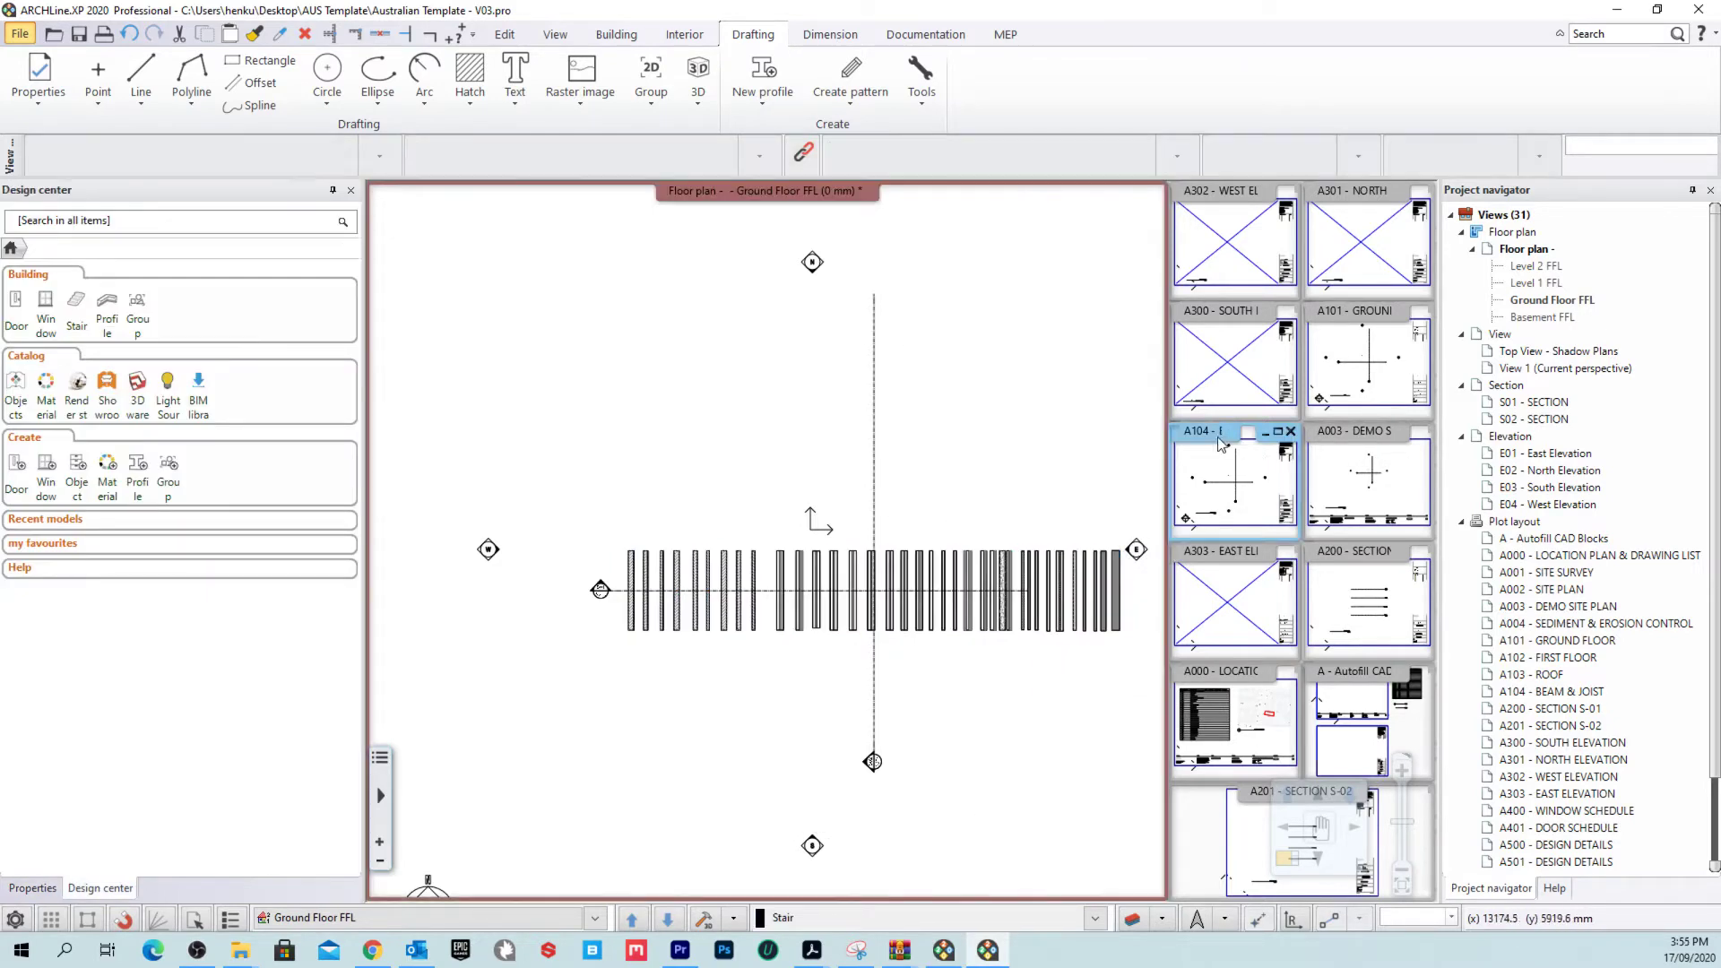
Step: Open A101 - GROUND FLOOR and refresh its placed floor plan to show the moved wall samples
{"action": "right_click", "coordinate": [1328, 307]}
{"action": "left_click", "coordinate": [1394, 326]}
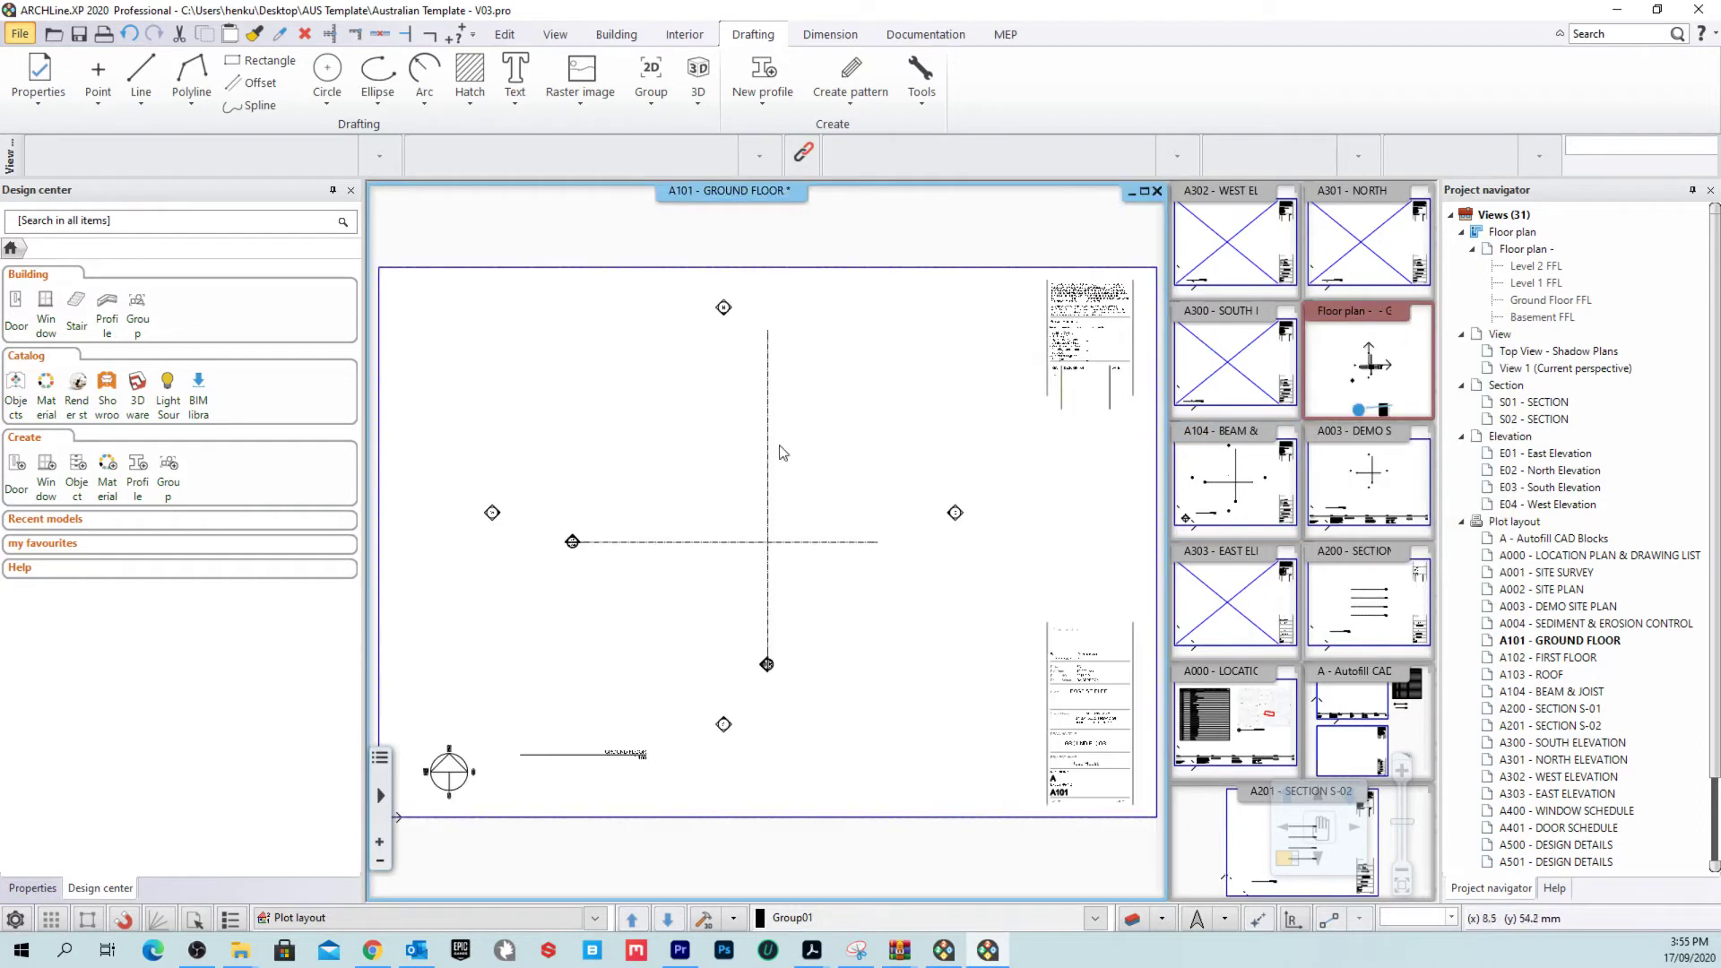
{"action": "right_click", "coordinate": [735, 489]}
{"action": "left_click", "coordinate": [839, 711]}
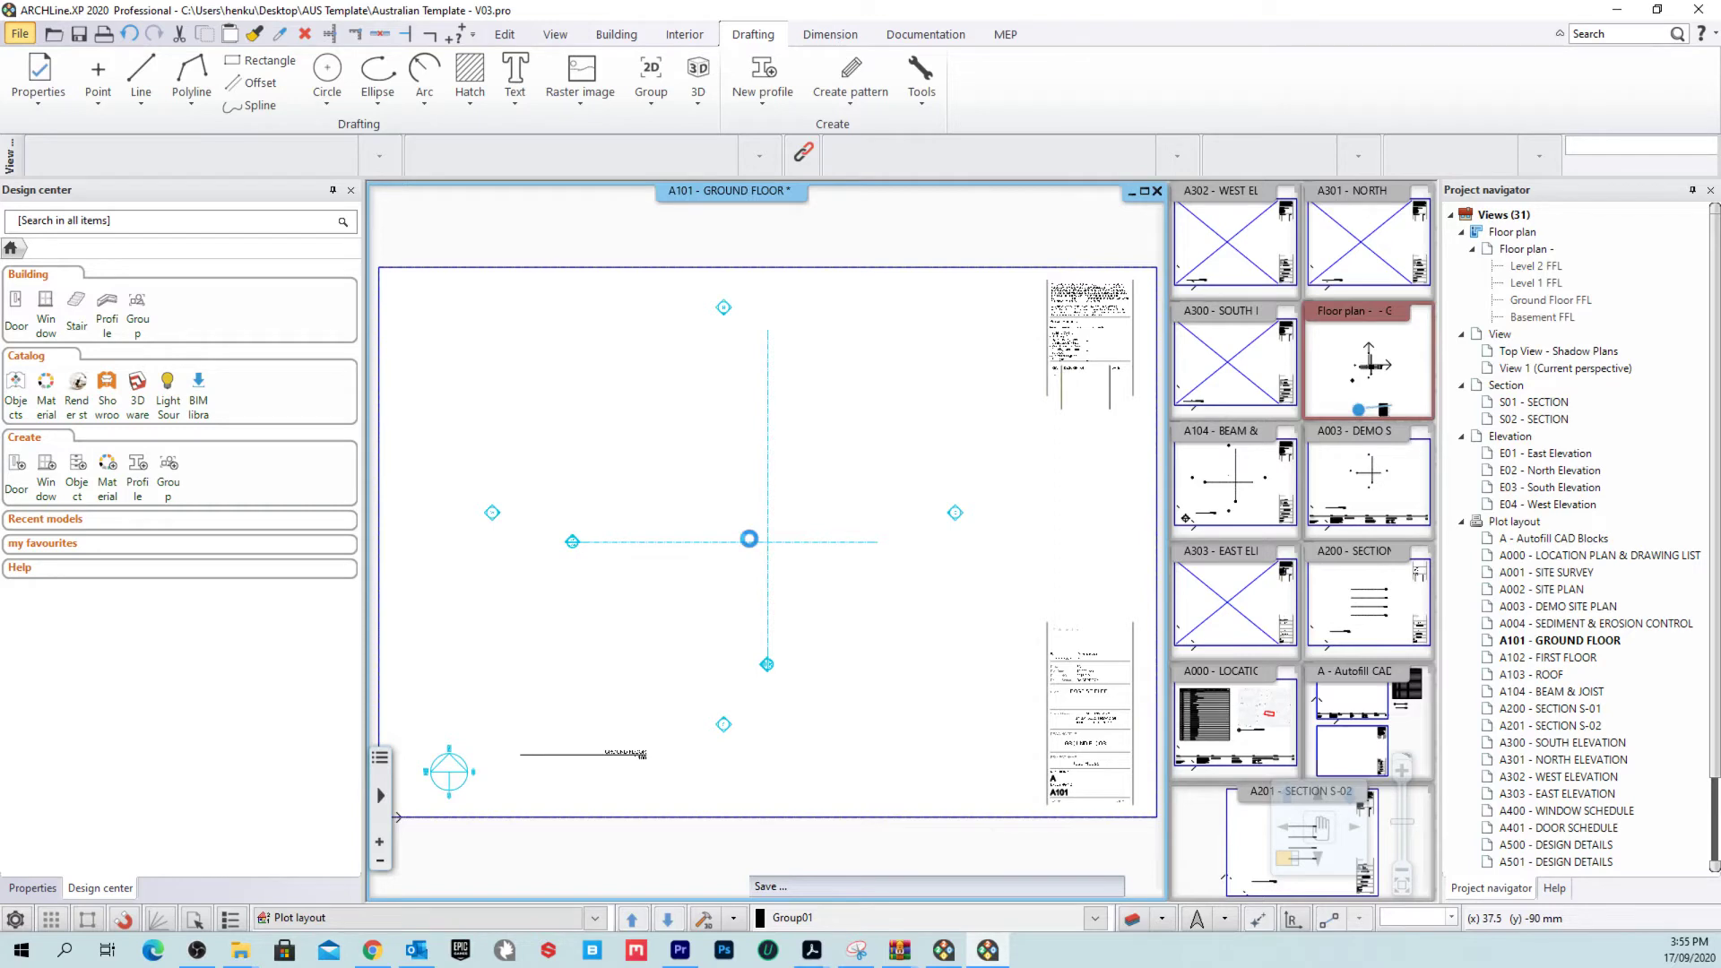
{"action": "scroll", "coordinate": [724, 529], "scroll_direction": "up", "scroll_amount": 5}
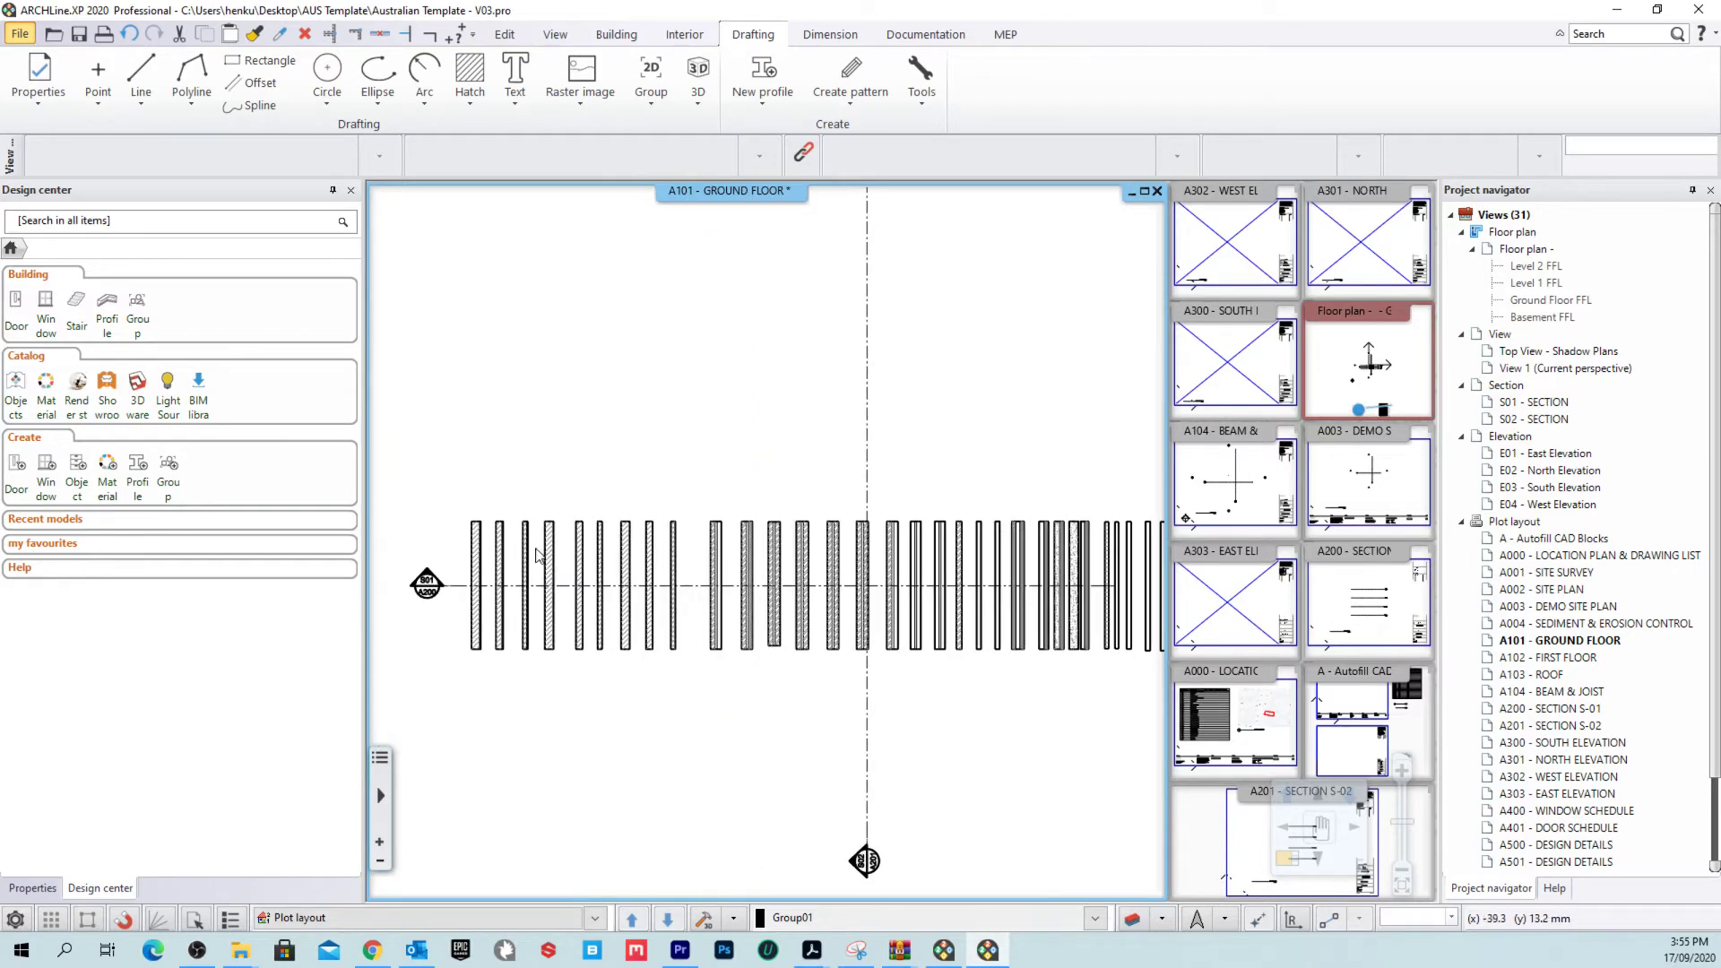
{"action": "mouse_move", "coordinate": [536, 547]}
{"action": "middle_mouse_down"}
{"action": "mouse_move", "coordinate": [267, 451]}
{"action": "mouse_move", "coordinate": [290, 491]}
{"action": "mouse_move", "coordinate": [454, 542]}
{"action": "mouse_move", "coordinate": [734, 568]}
{"action": "middle_mouse_up"}
{"action": "scroll", "coordinate": [734, 568], "scroll_direction": "up", "scroll_amount": 4}
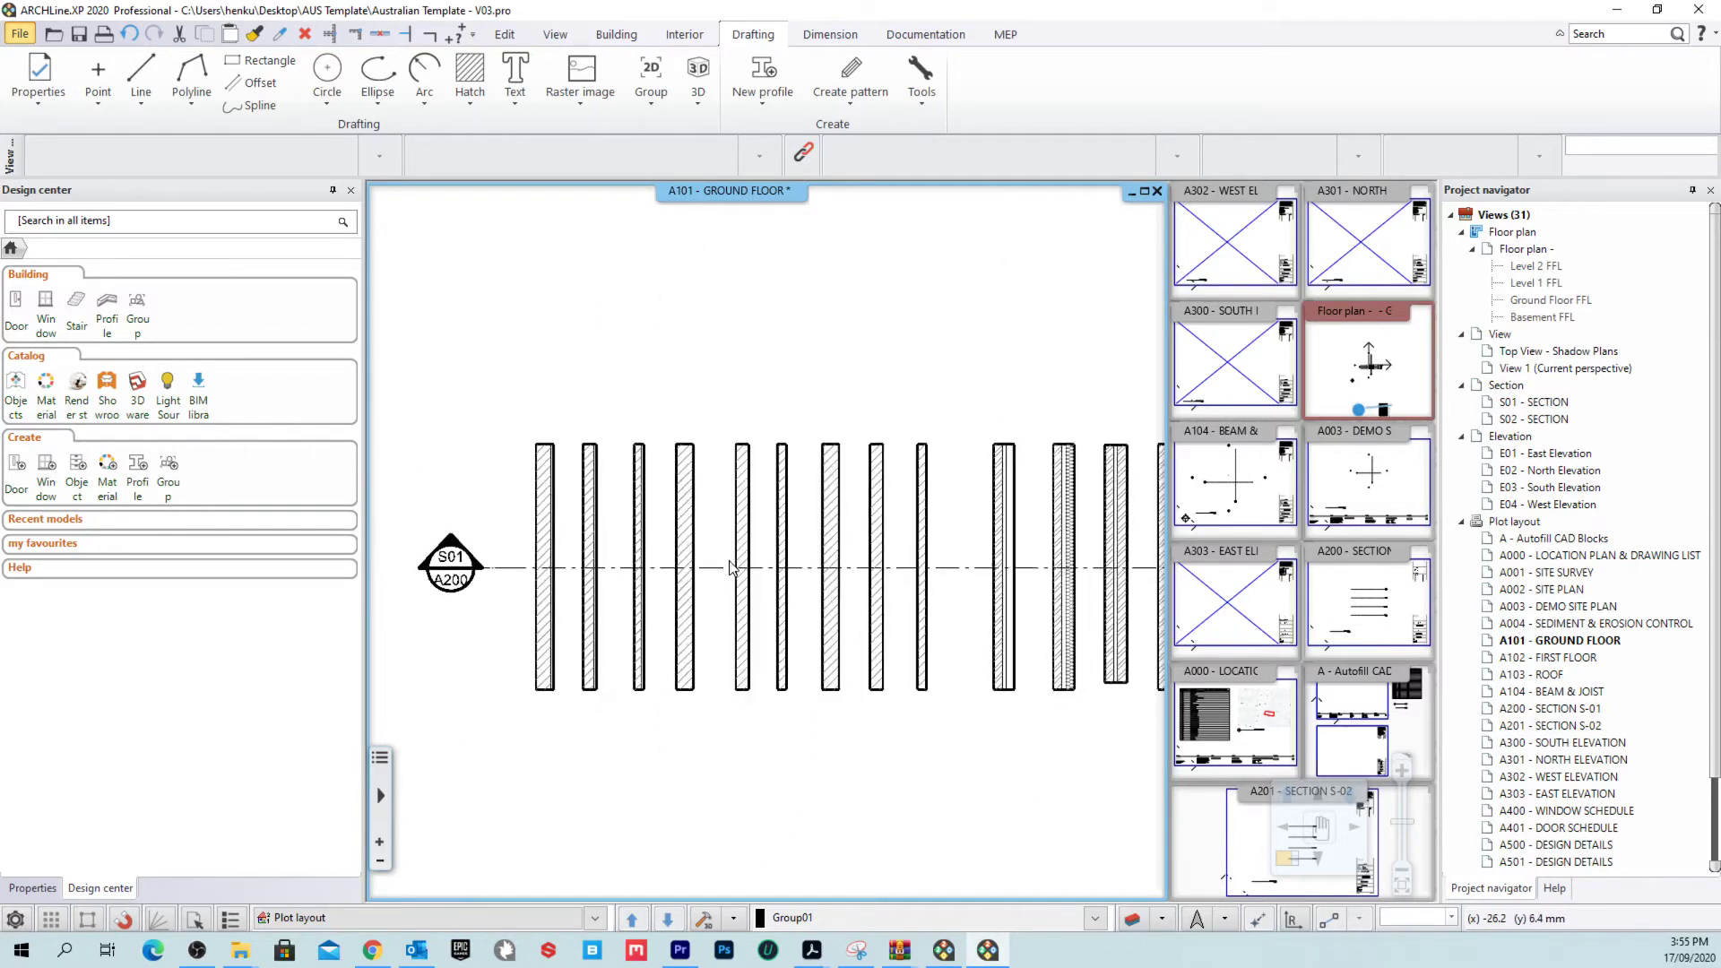
{"action": "scroll", "coordinate": [762, 555], "scroll_direction": "down", "scroll_amount": 6}
{"action": "scroll", "coordinate": [905, 566], "scroll_direction": "down", "scroll_amount": 4}
{"action": "scroll", "coordinate": [860, 556], "scroll_direction": "up", "scroll_amount": 4}
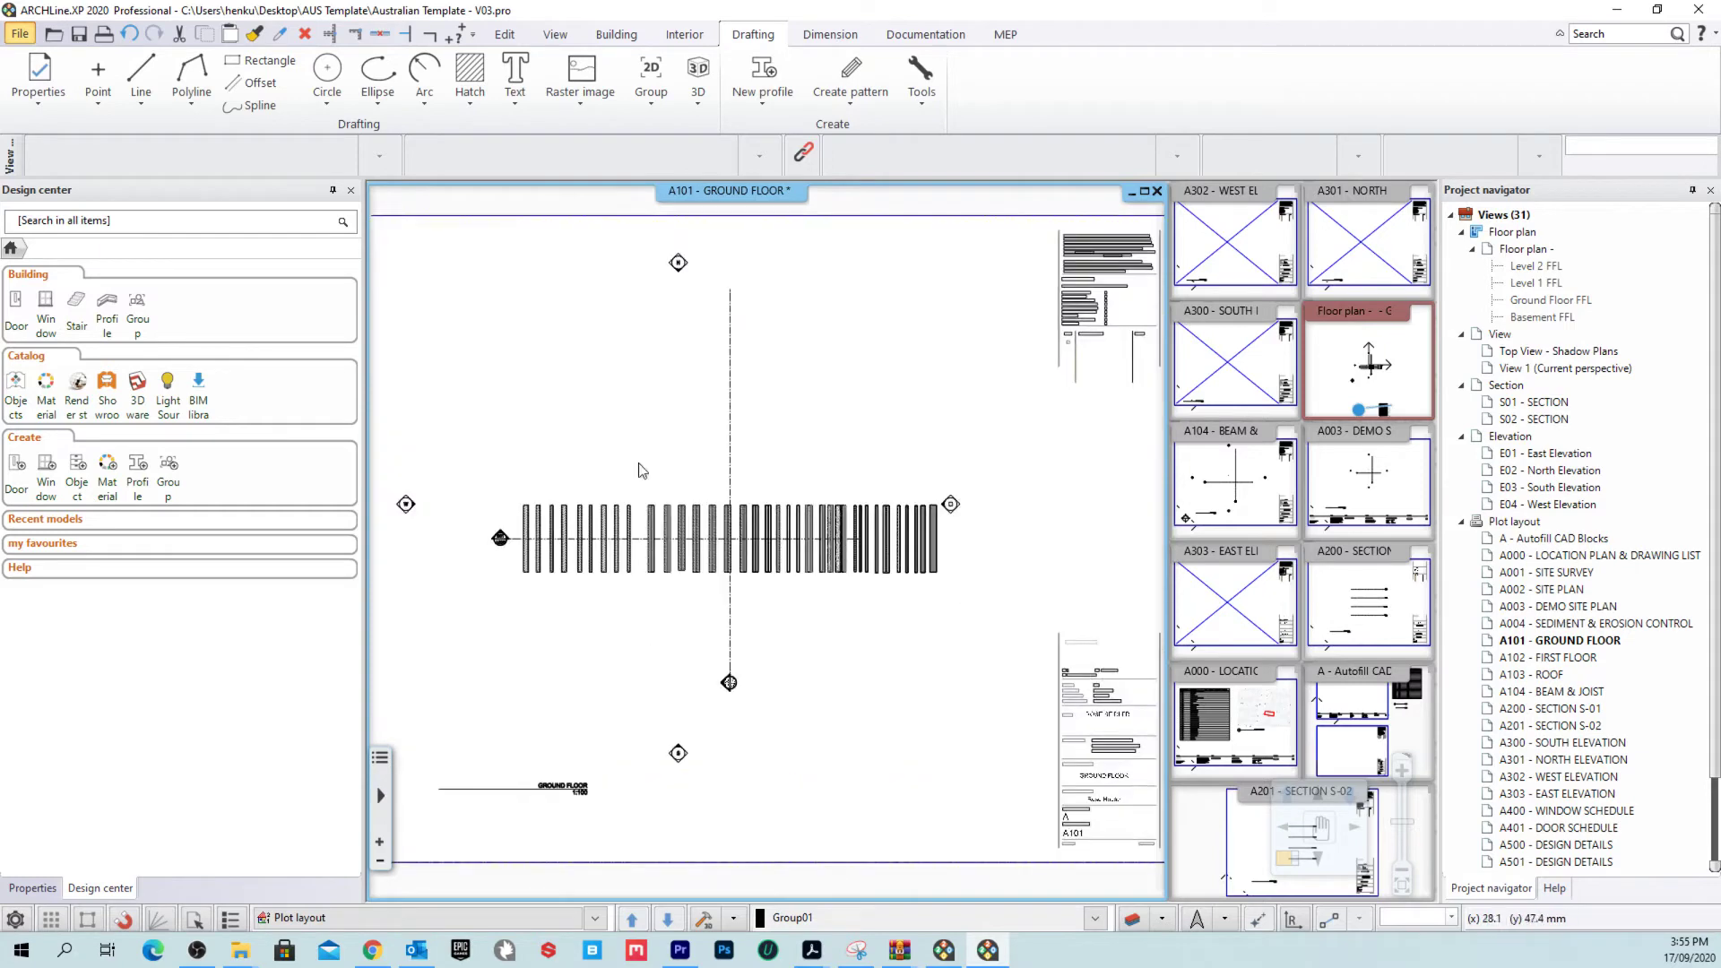
{"action": "scroll", "coordinate": [849, 553], "scroll_direction": "down", "scroll_amount": 2}
{"action": "scroll", "coordinate": [743, 551], "scroll_direction": "down", "scroll_amount": 1}
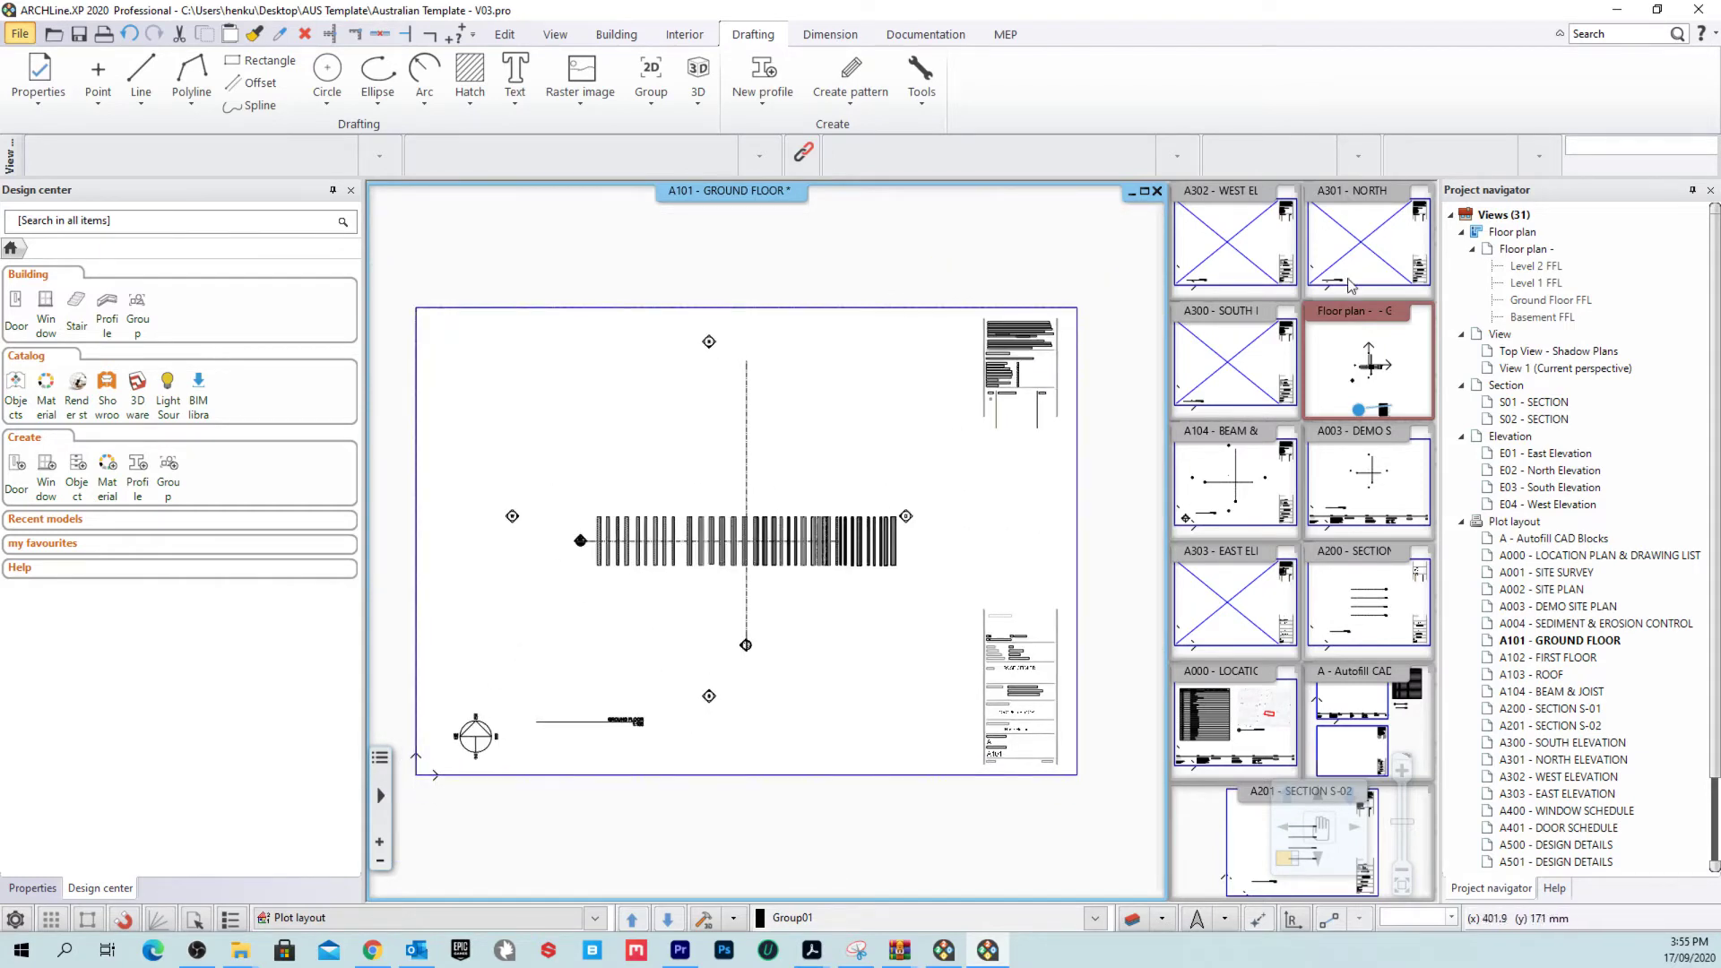
{"action": "left_click", "coordinate": [1526, 250]}
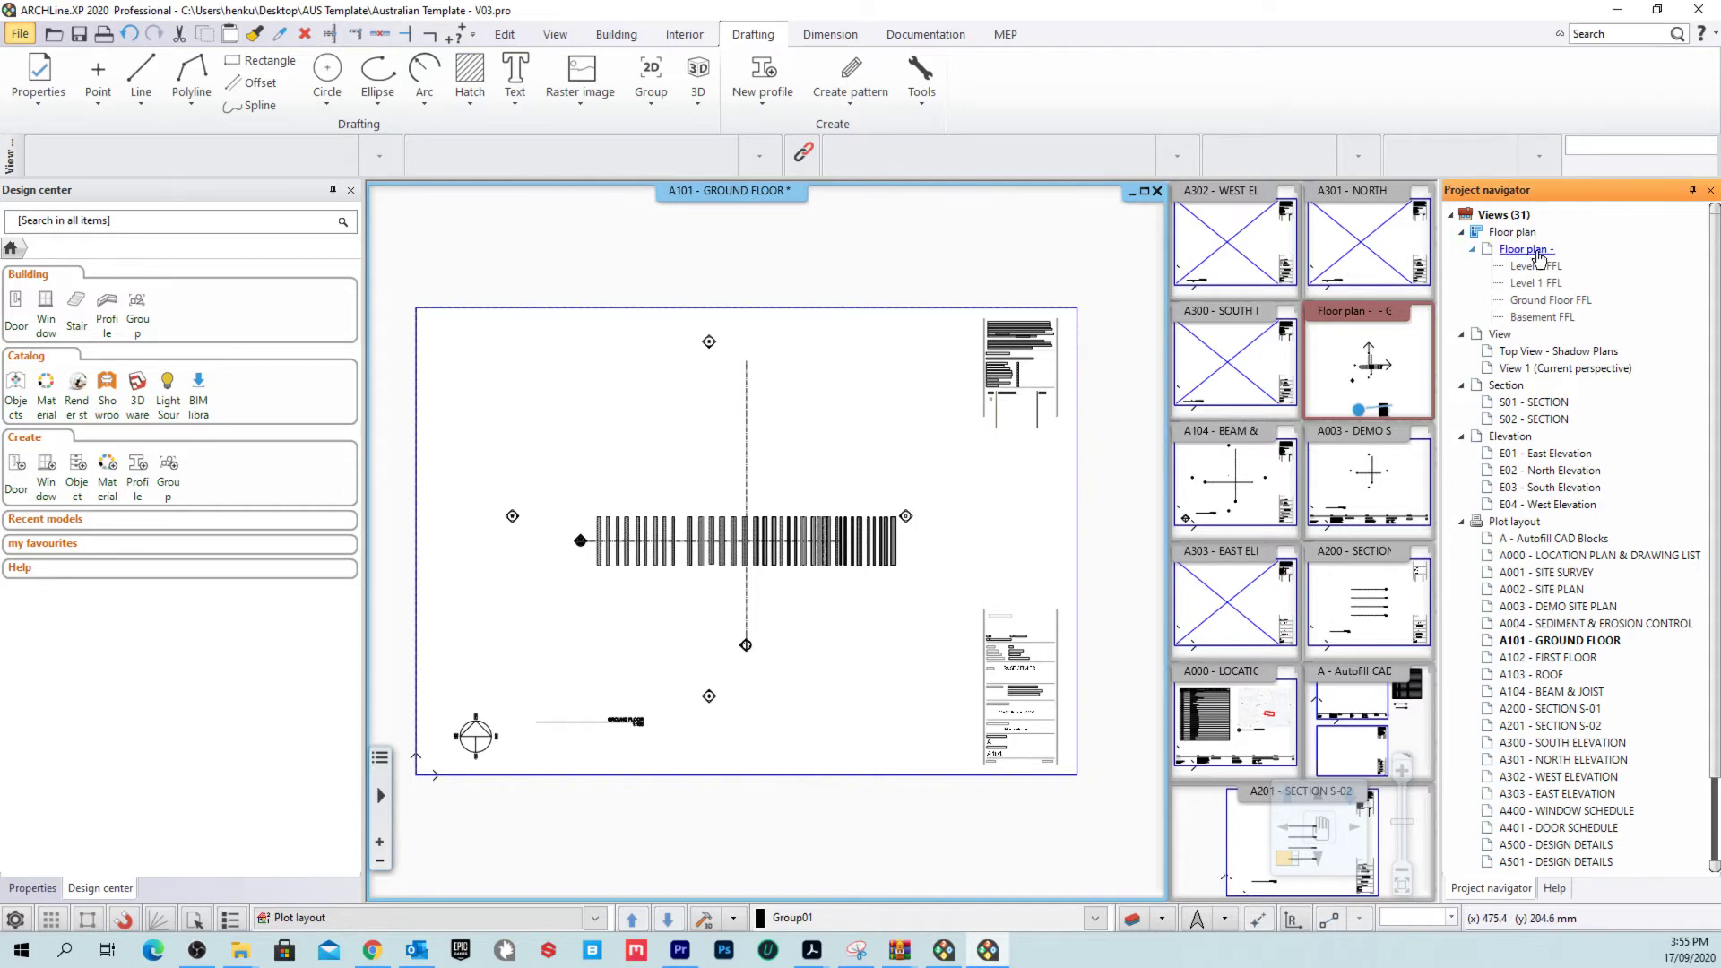
{"action": "right_click", "coordinate": [1538, 255]}
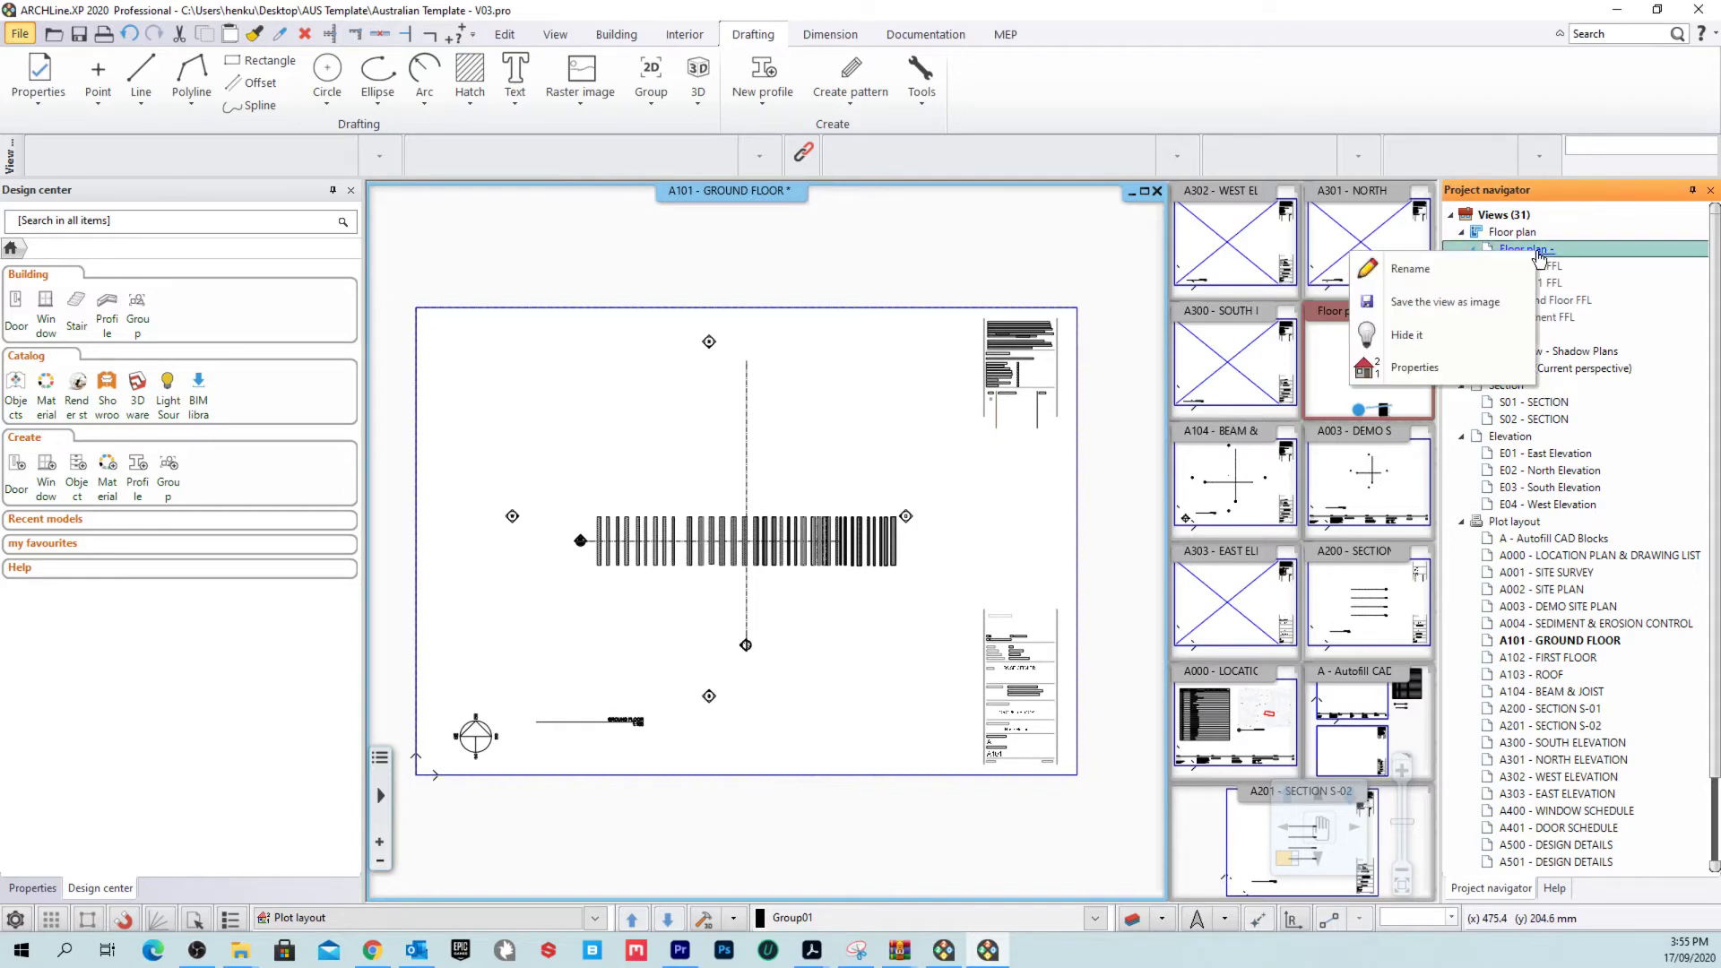
{"action": "left_click", "coordinate": [1419, 372]}
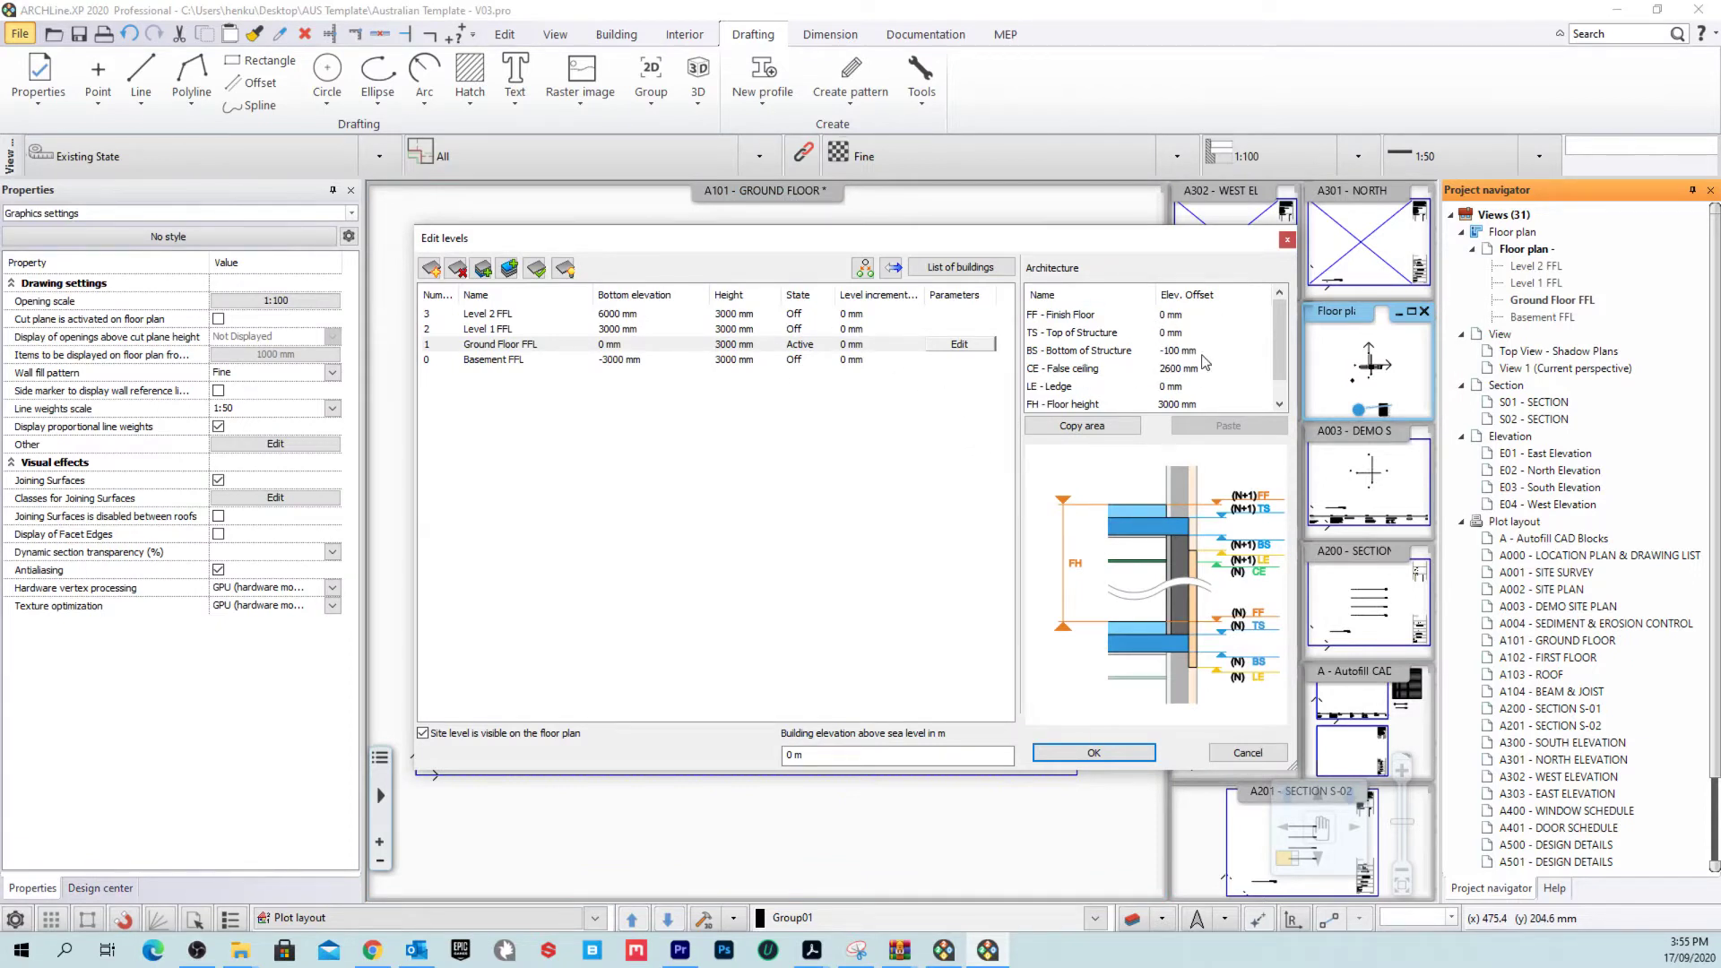
{"action": "left_click", "coordinate": [685, 347]}
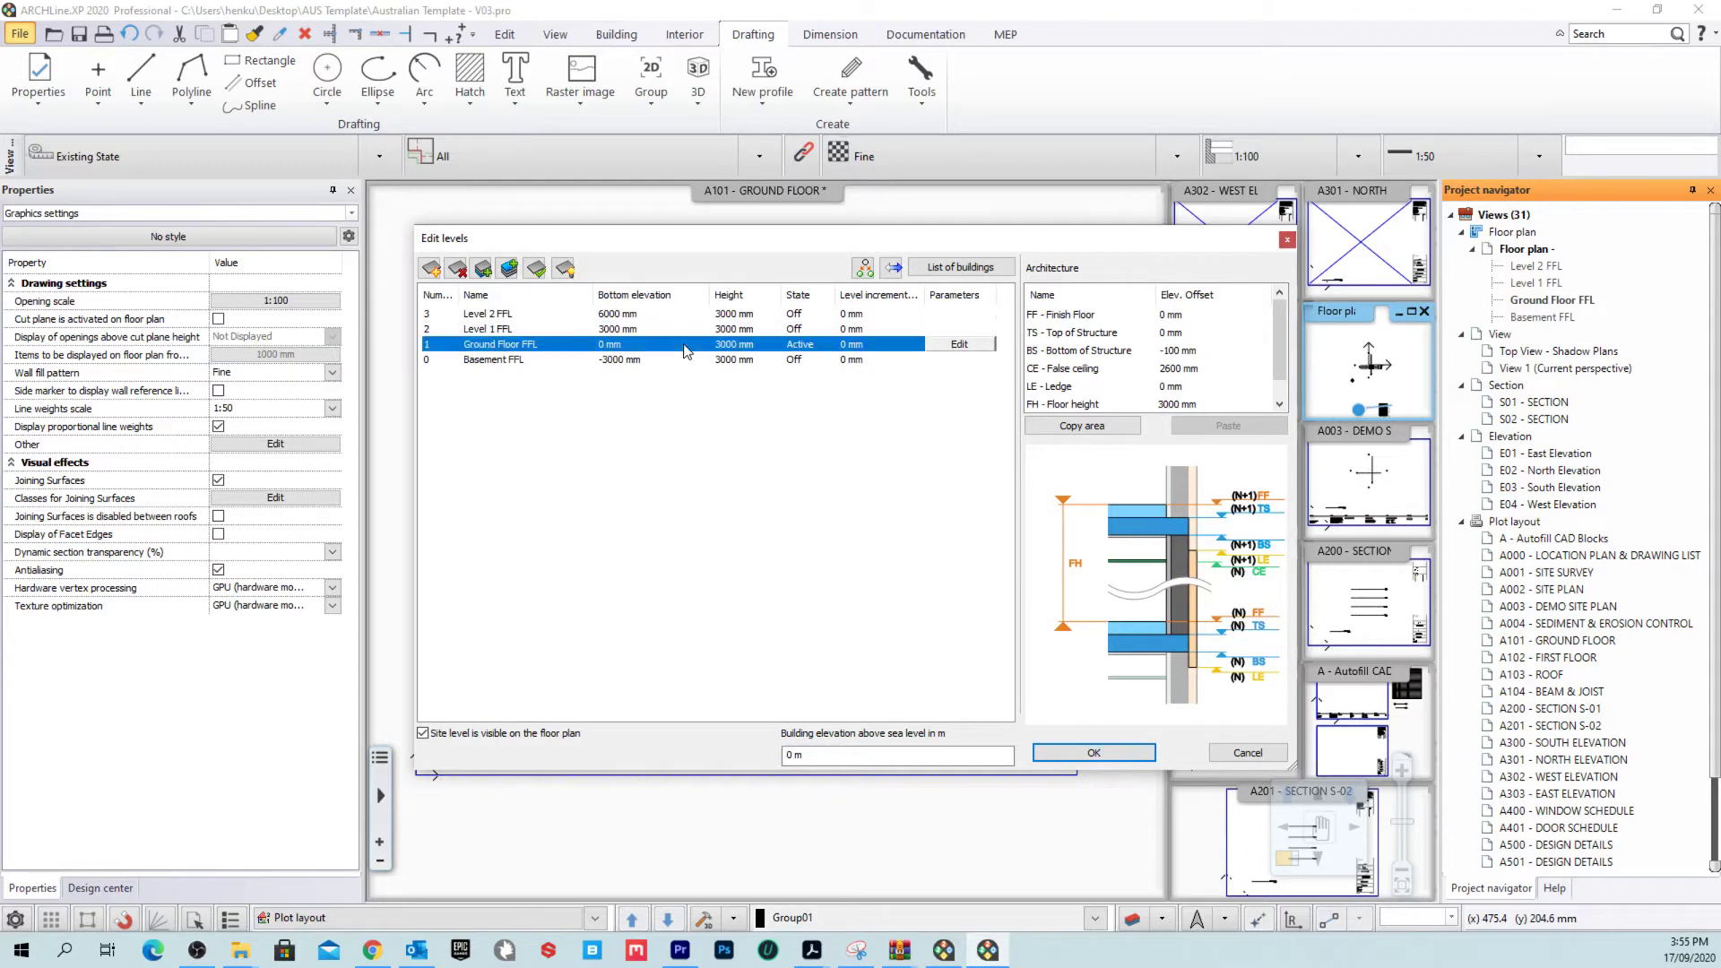
{"action": "left_click", "coordinate": [474, 318]}
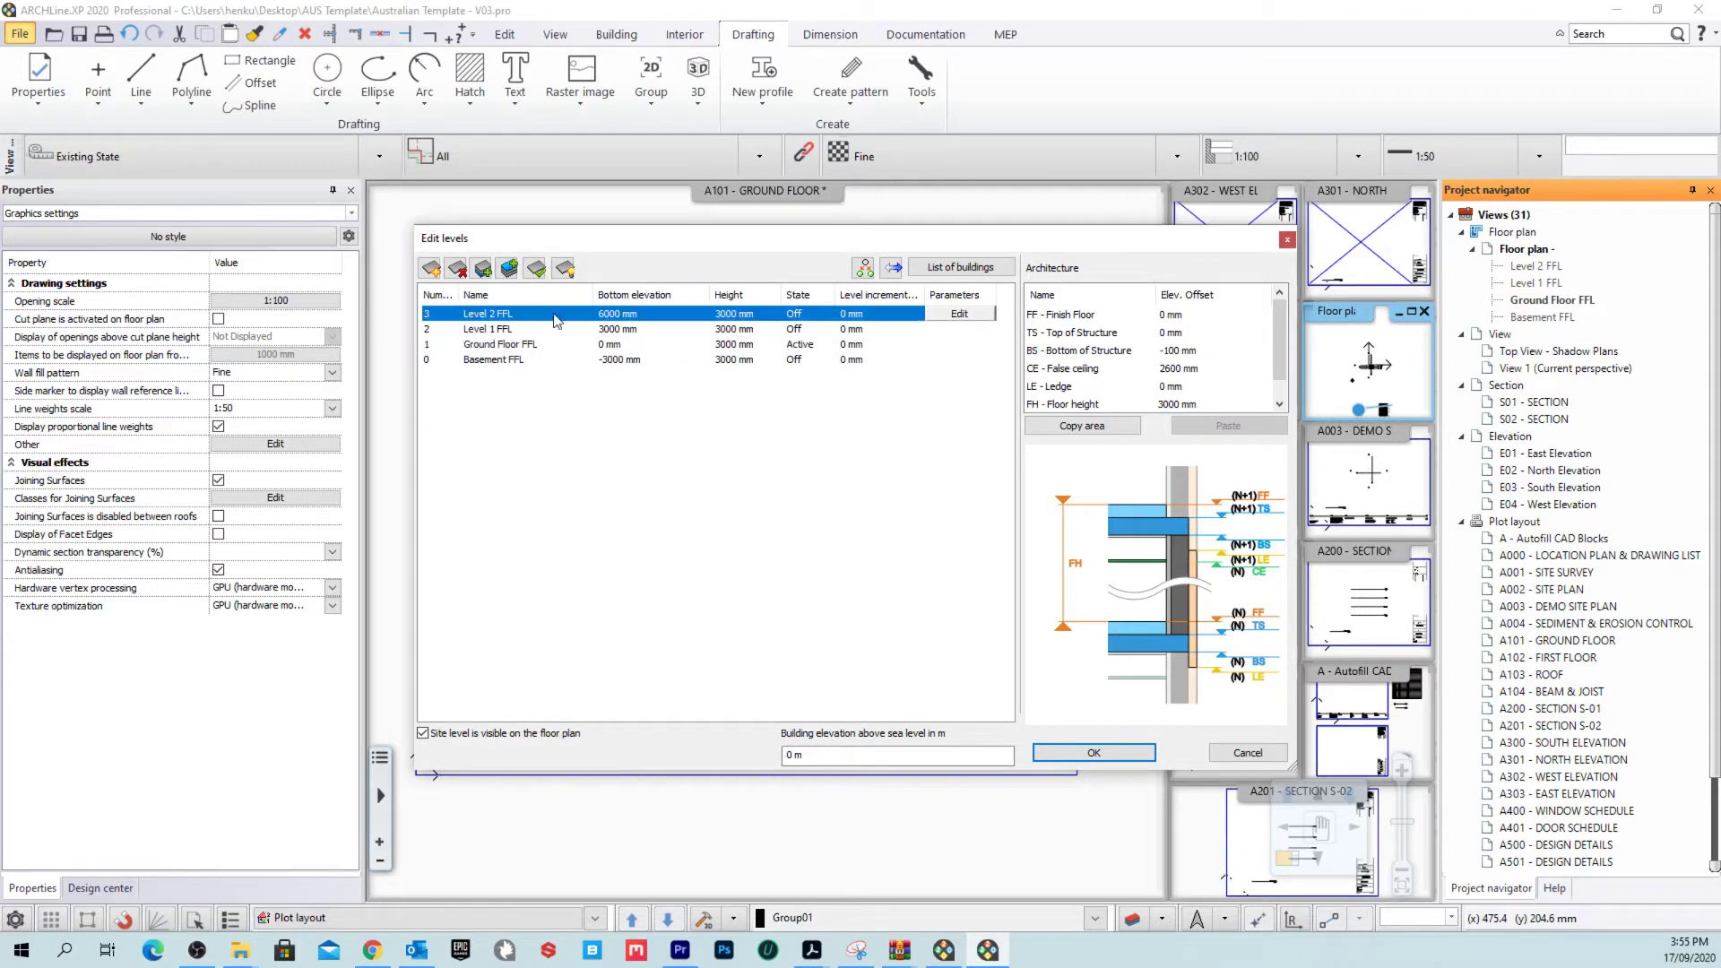
{"action": "left_click", "coordinate": [744, 346]}
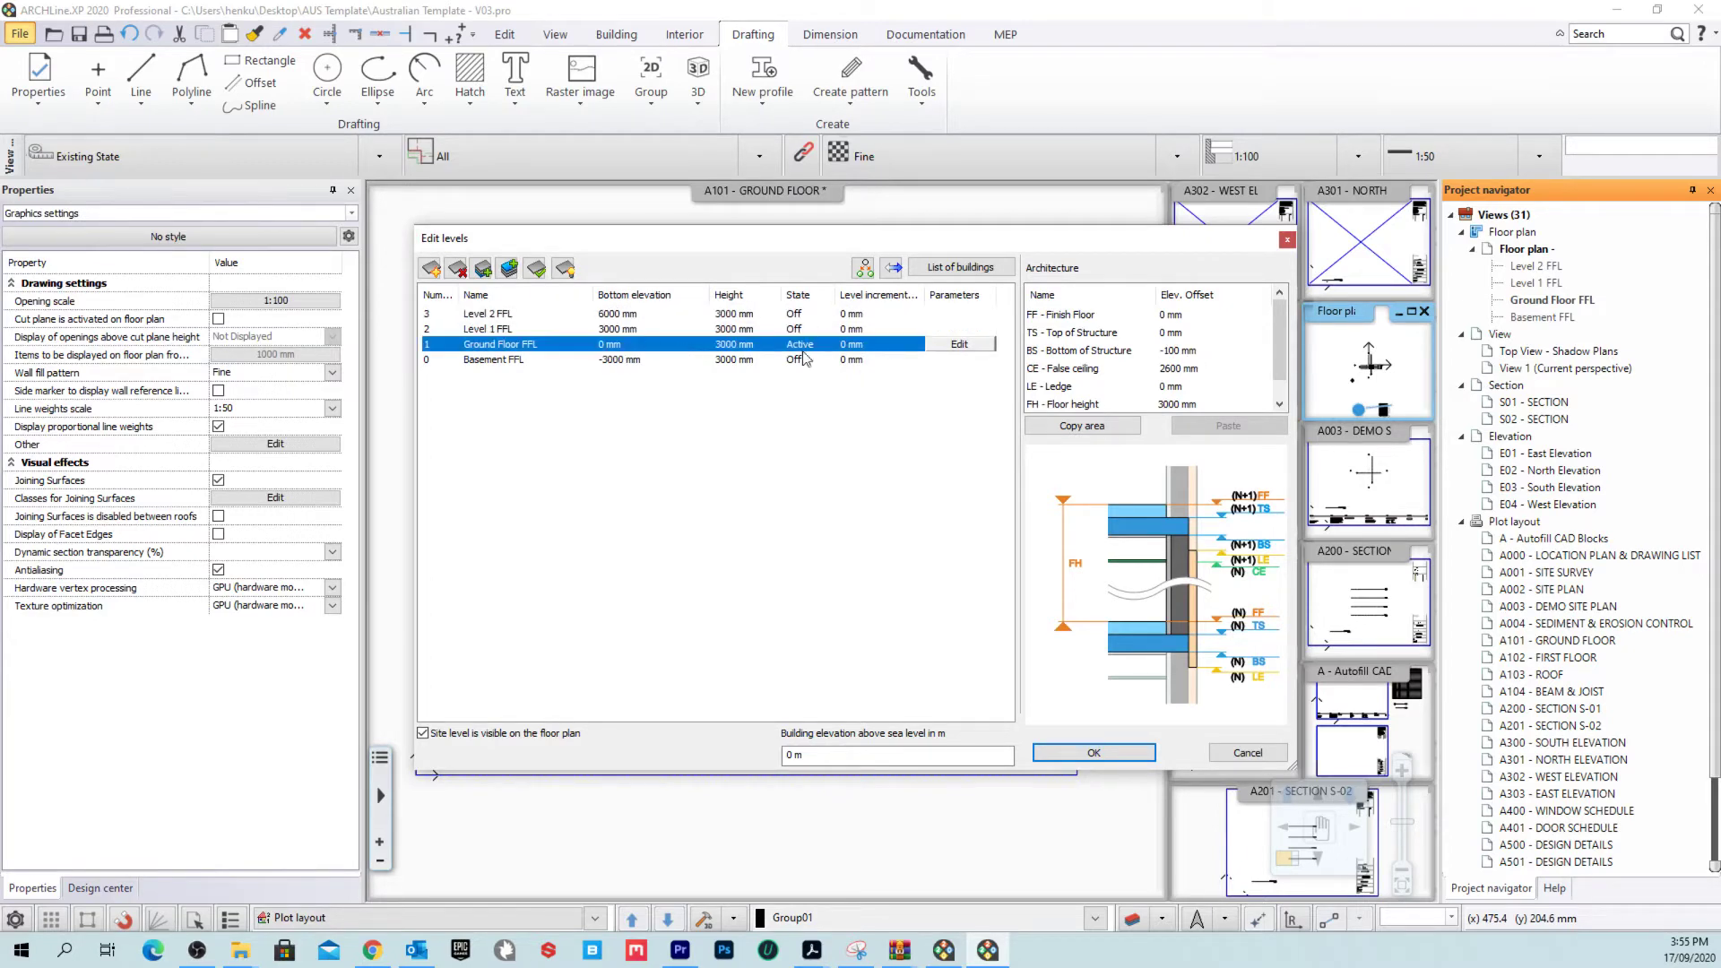
{"action": "left_click", "coordinate": [757, 344]}
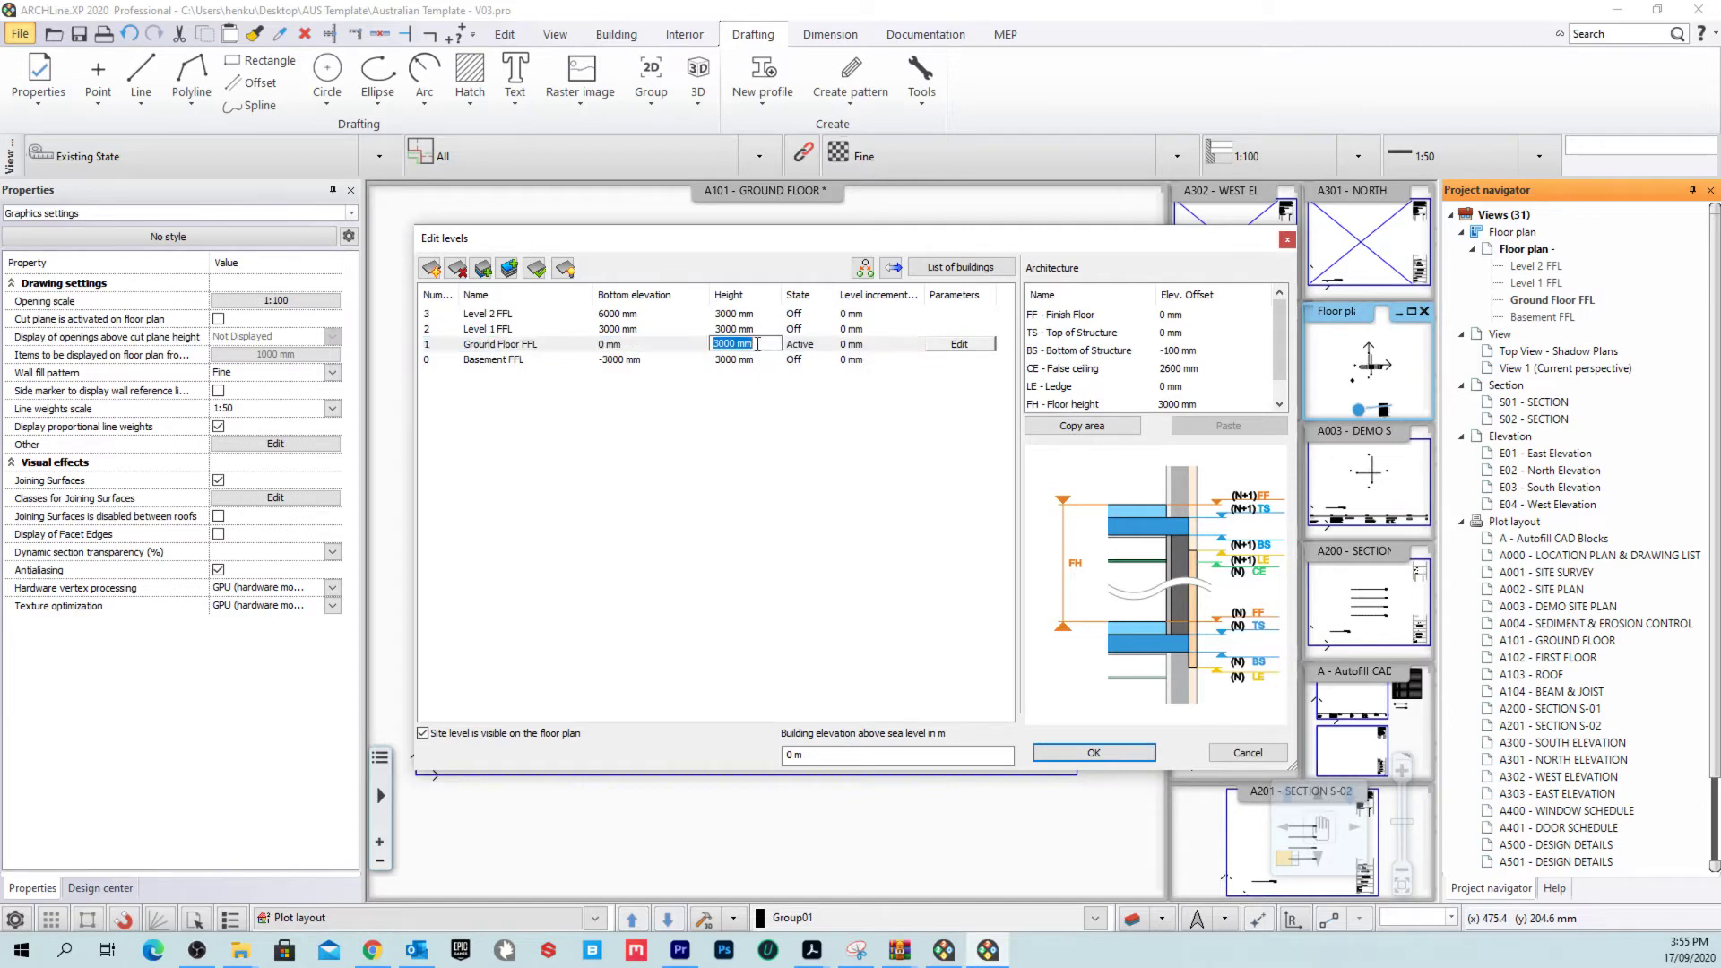
{"action": "left_click", "coordinate": [758, 330]}
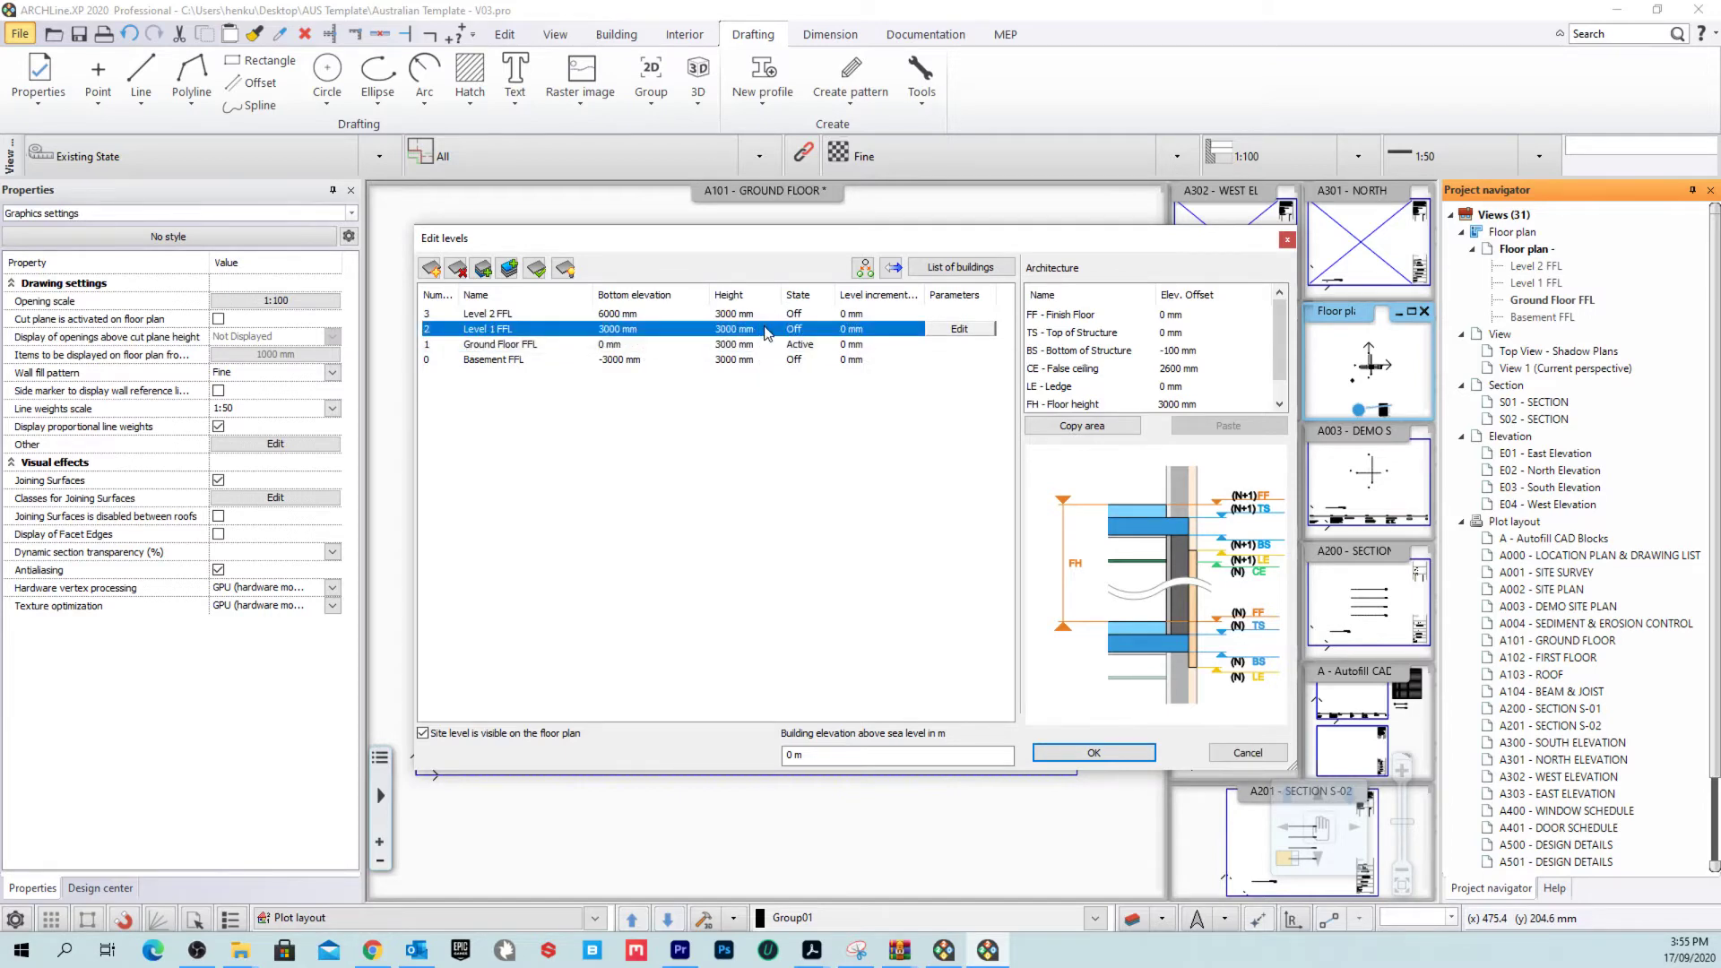
{"action": "left_click", "coordinate": [758, 330]}
{"action": "double_click", "coordinate": [768, 313]}
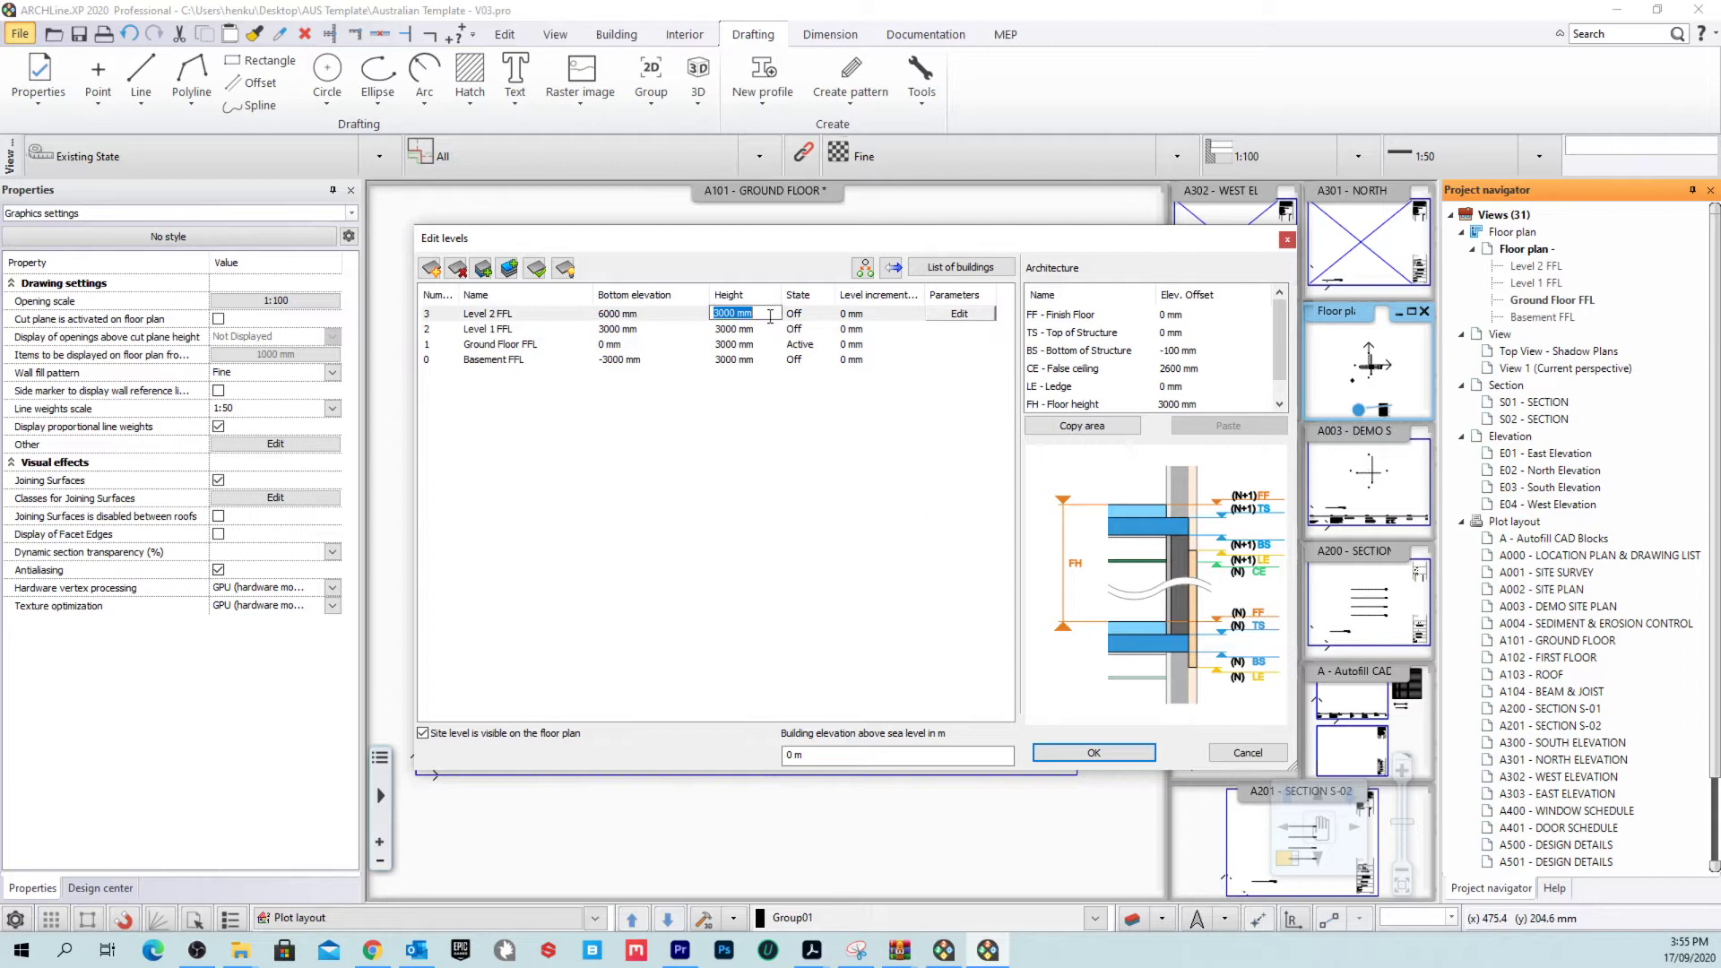
{"action": "left_click", "coordinate": [940, 522]}
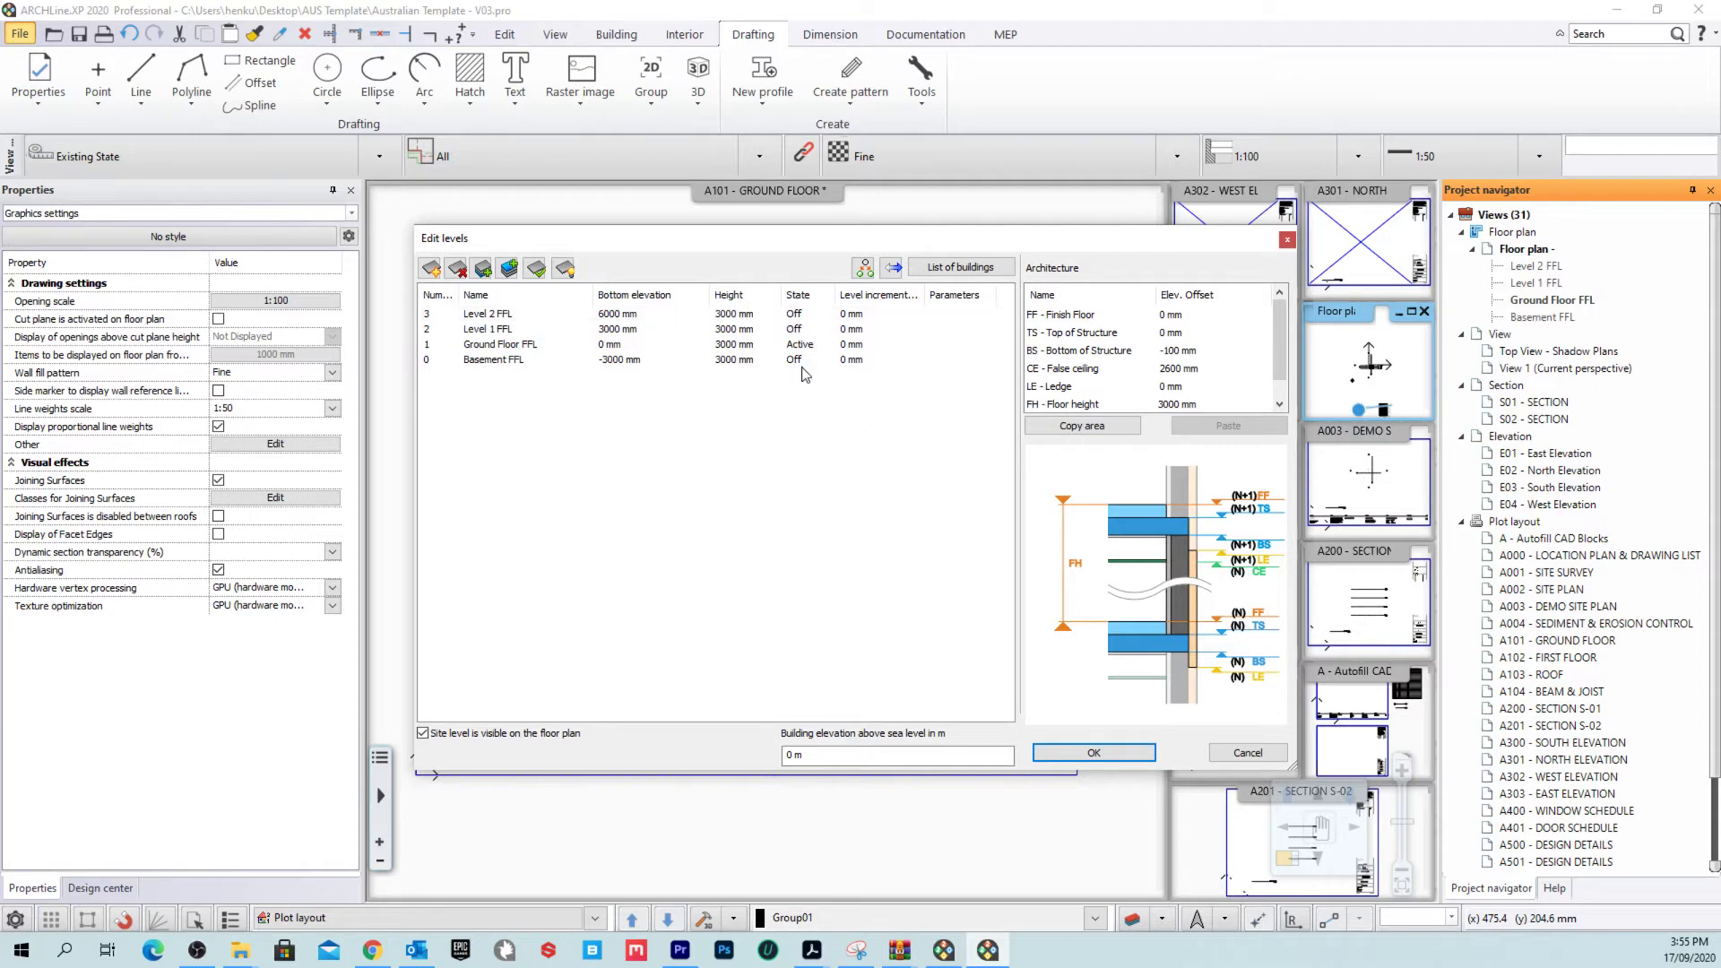
{"action": "left_click", "coordinate": [757, 345]}
{"action": "left_click", "coordinate": [1214, 351]}
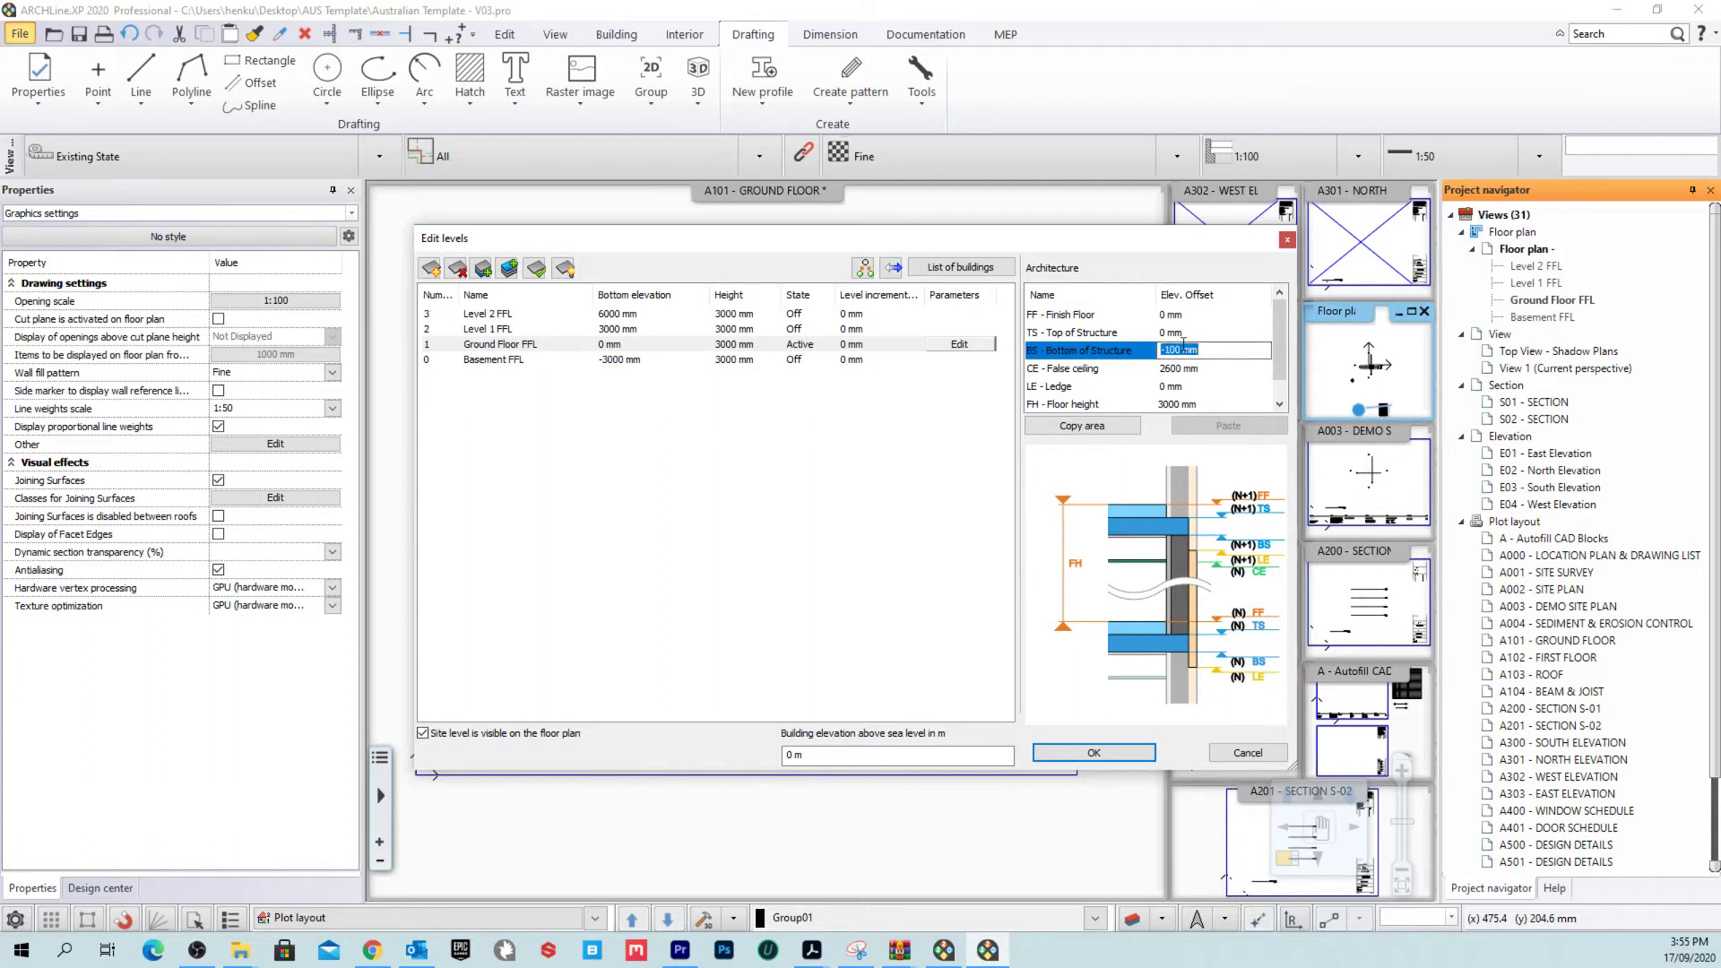
{"action": "left_click", "coordinate": [717, 329]}
{"action": "left_click", "coordinate": [1219, 350]}
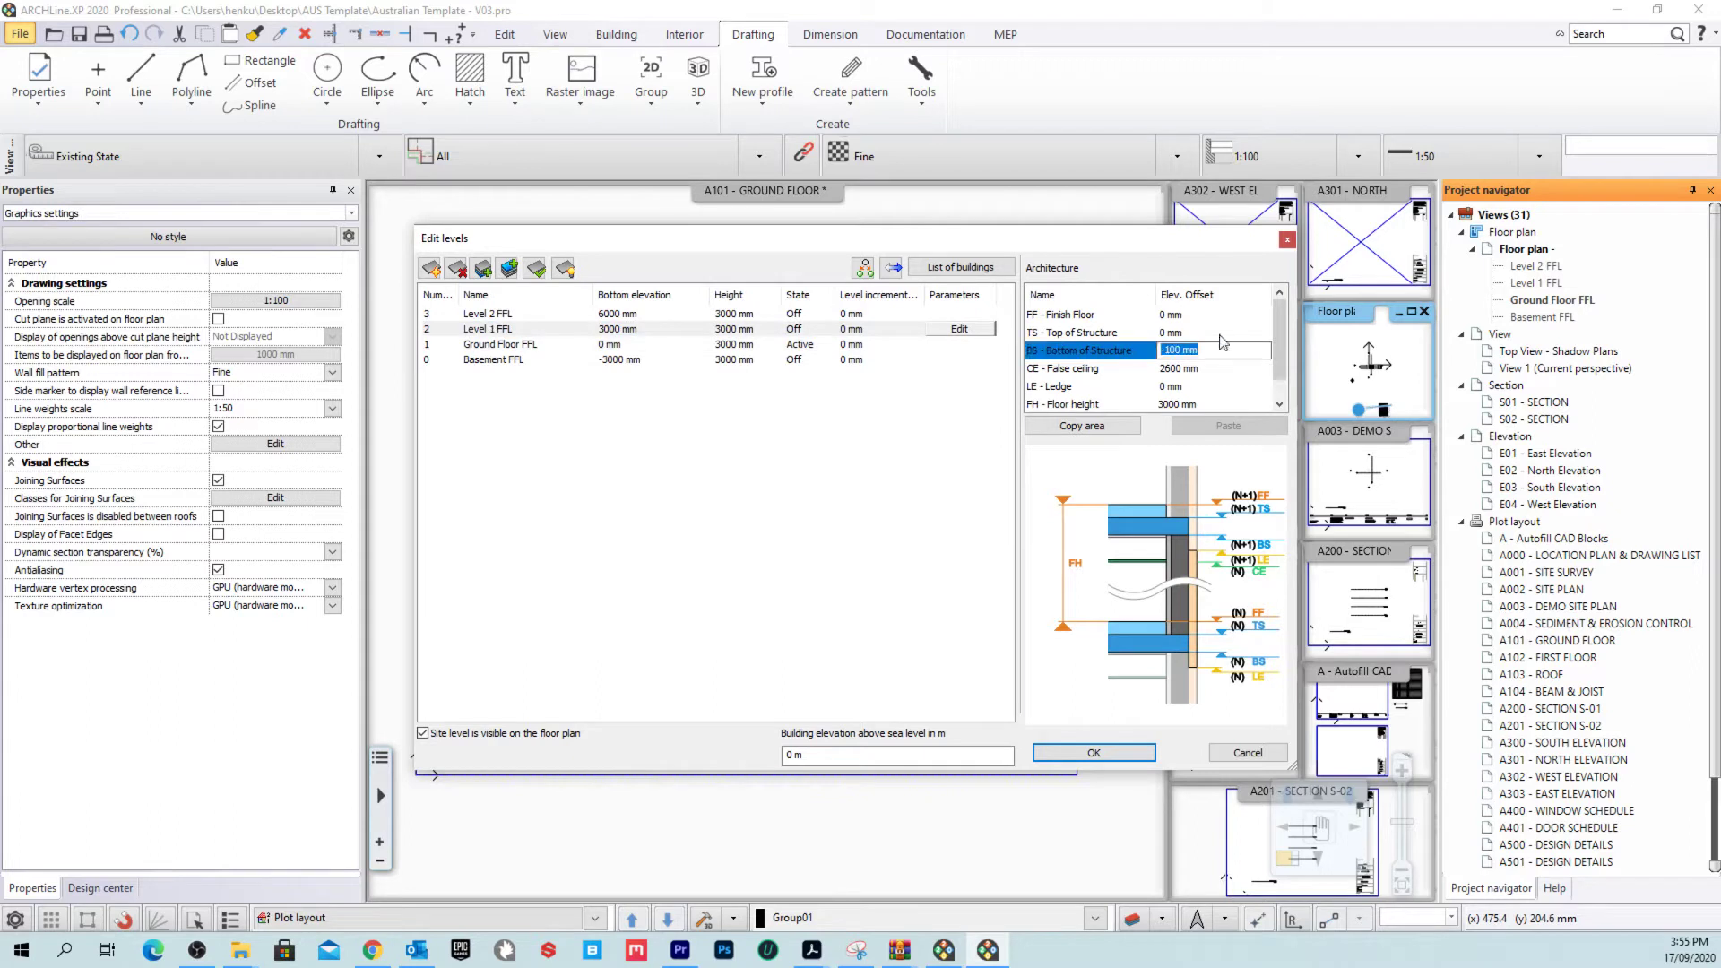
{"action": "left_click", "coordinate": [748, 315]}
{"action": "left_click", "coordinate": [751, 360]}
{"action": "left_click", "coordinate": [747, 346]}
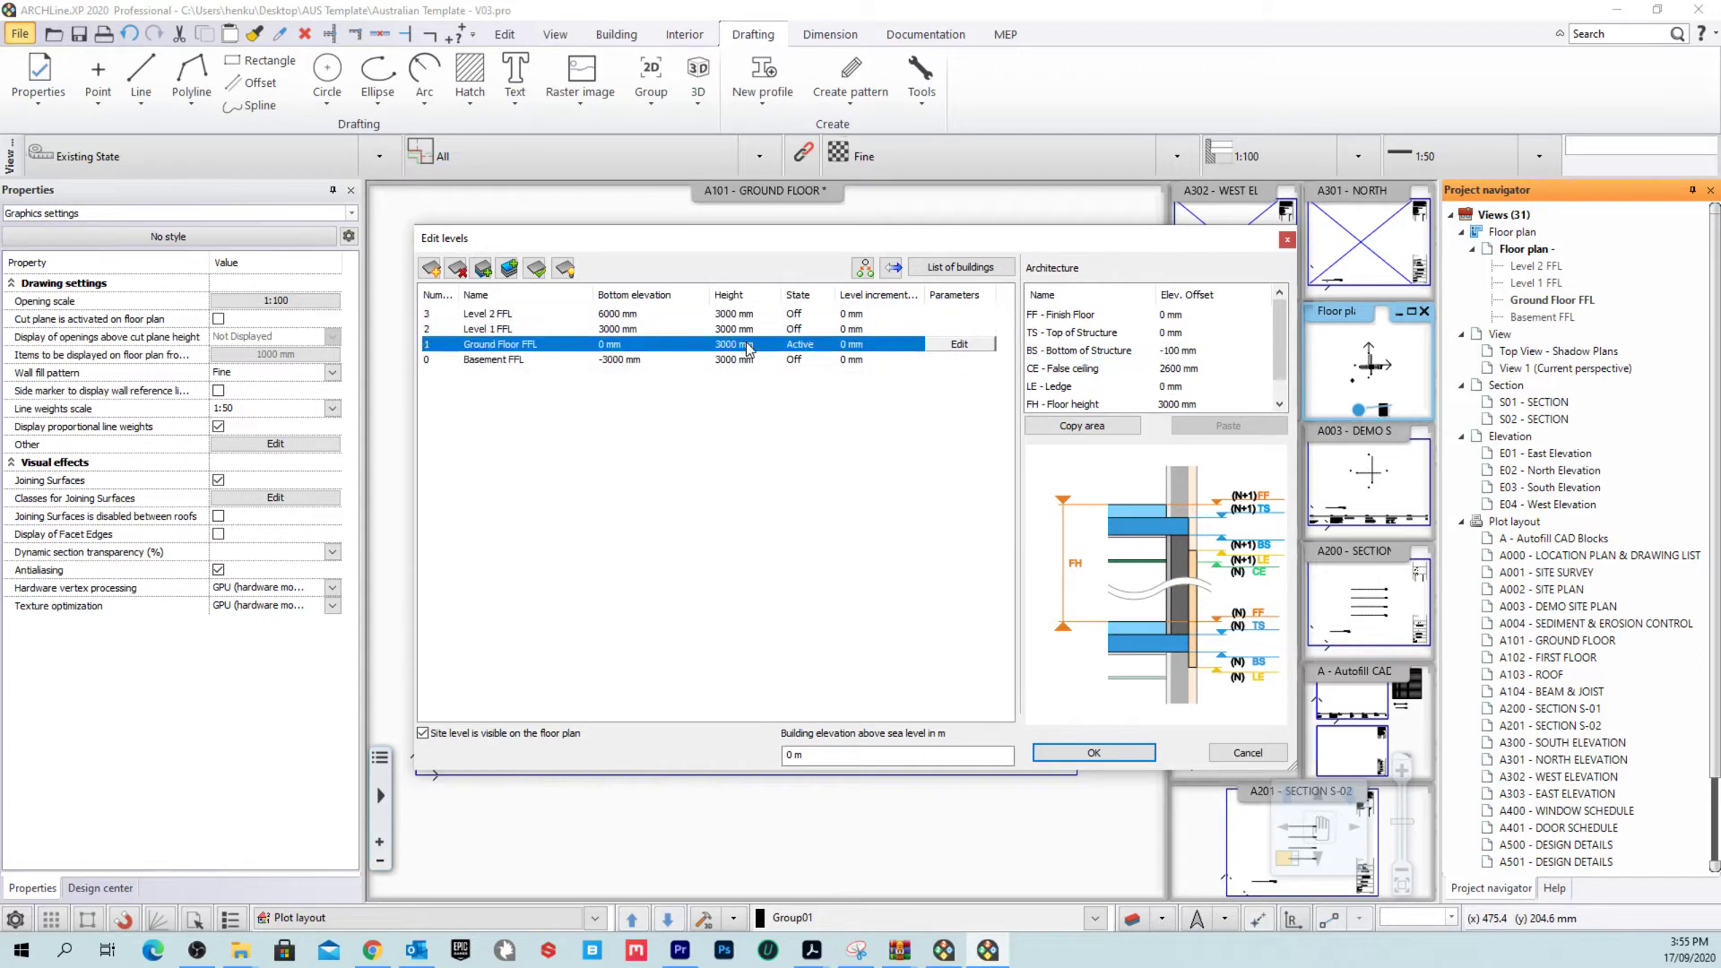
{"action": "left_click", "coordinate": [1116, 335]}
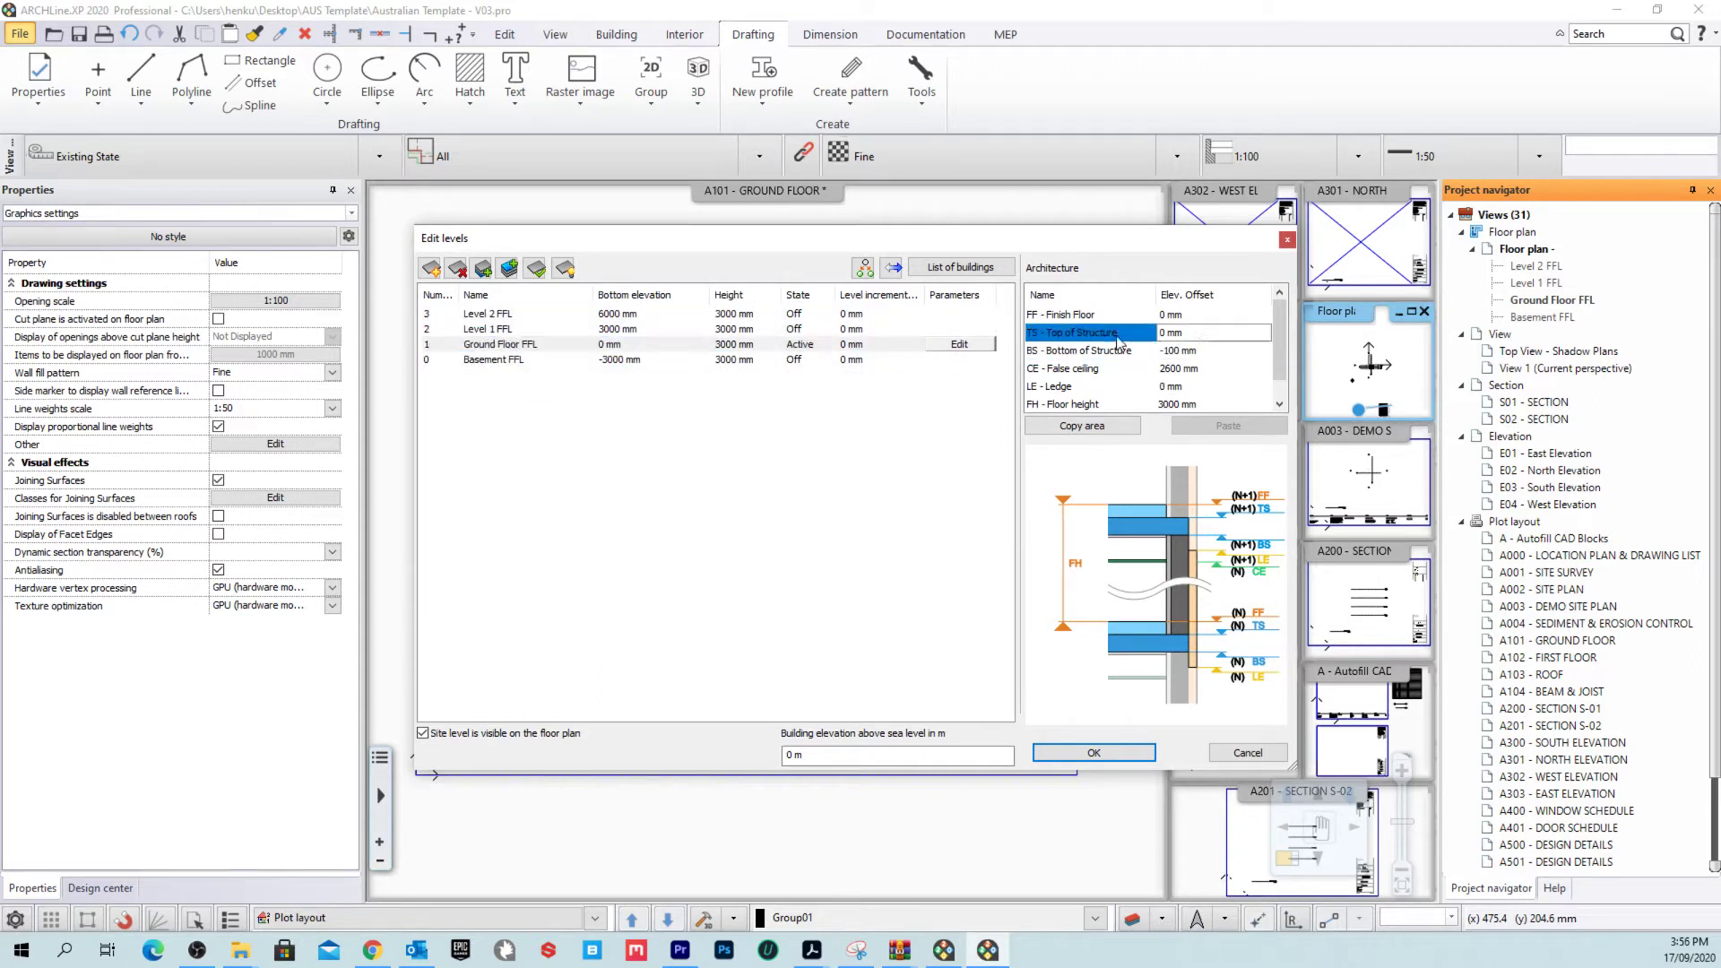
{"action": "double_click", "coordinate": [1197, 337]}
{"action": "double_click", "coordinate": [784, 760]}
{"action": "left_click_drag", "start_coordinate": [793, 757], "coordinate": [611, 755]}
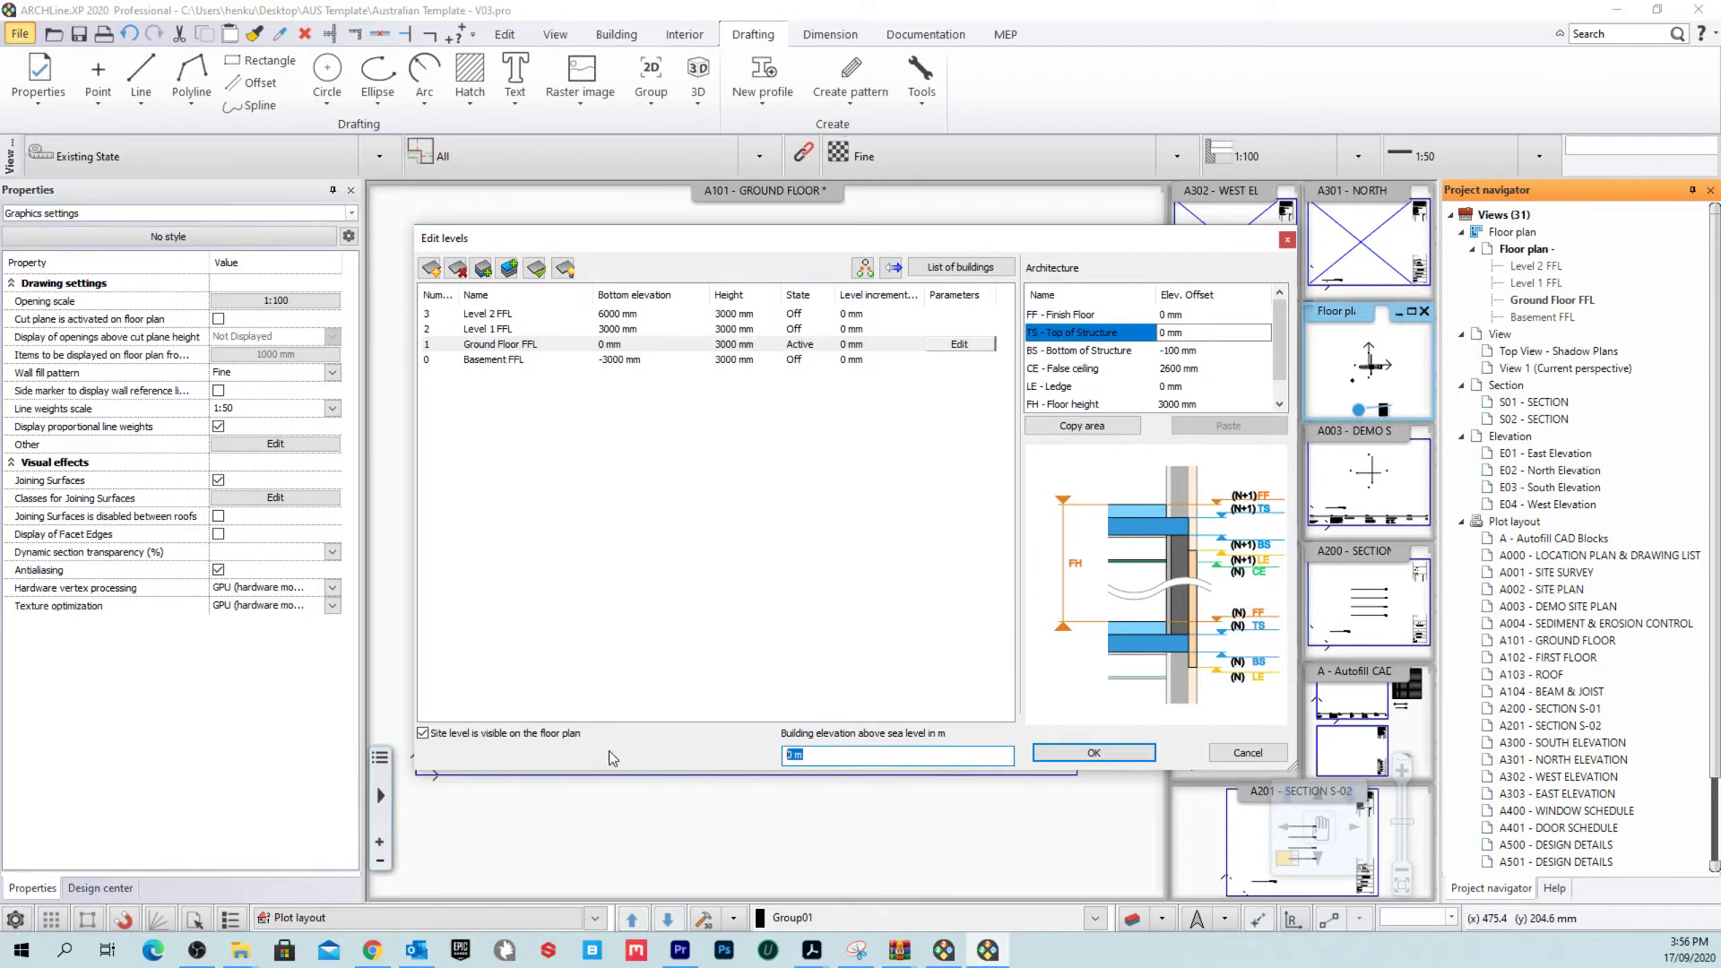
{"action": "left_click", "coordinate": [1252, 751]}
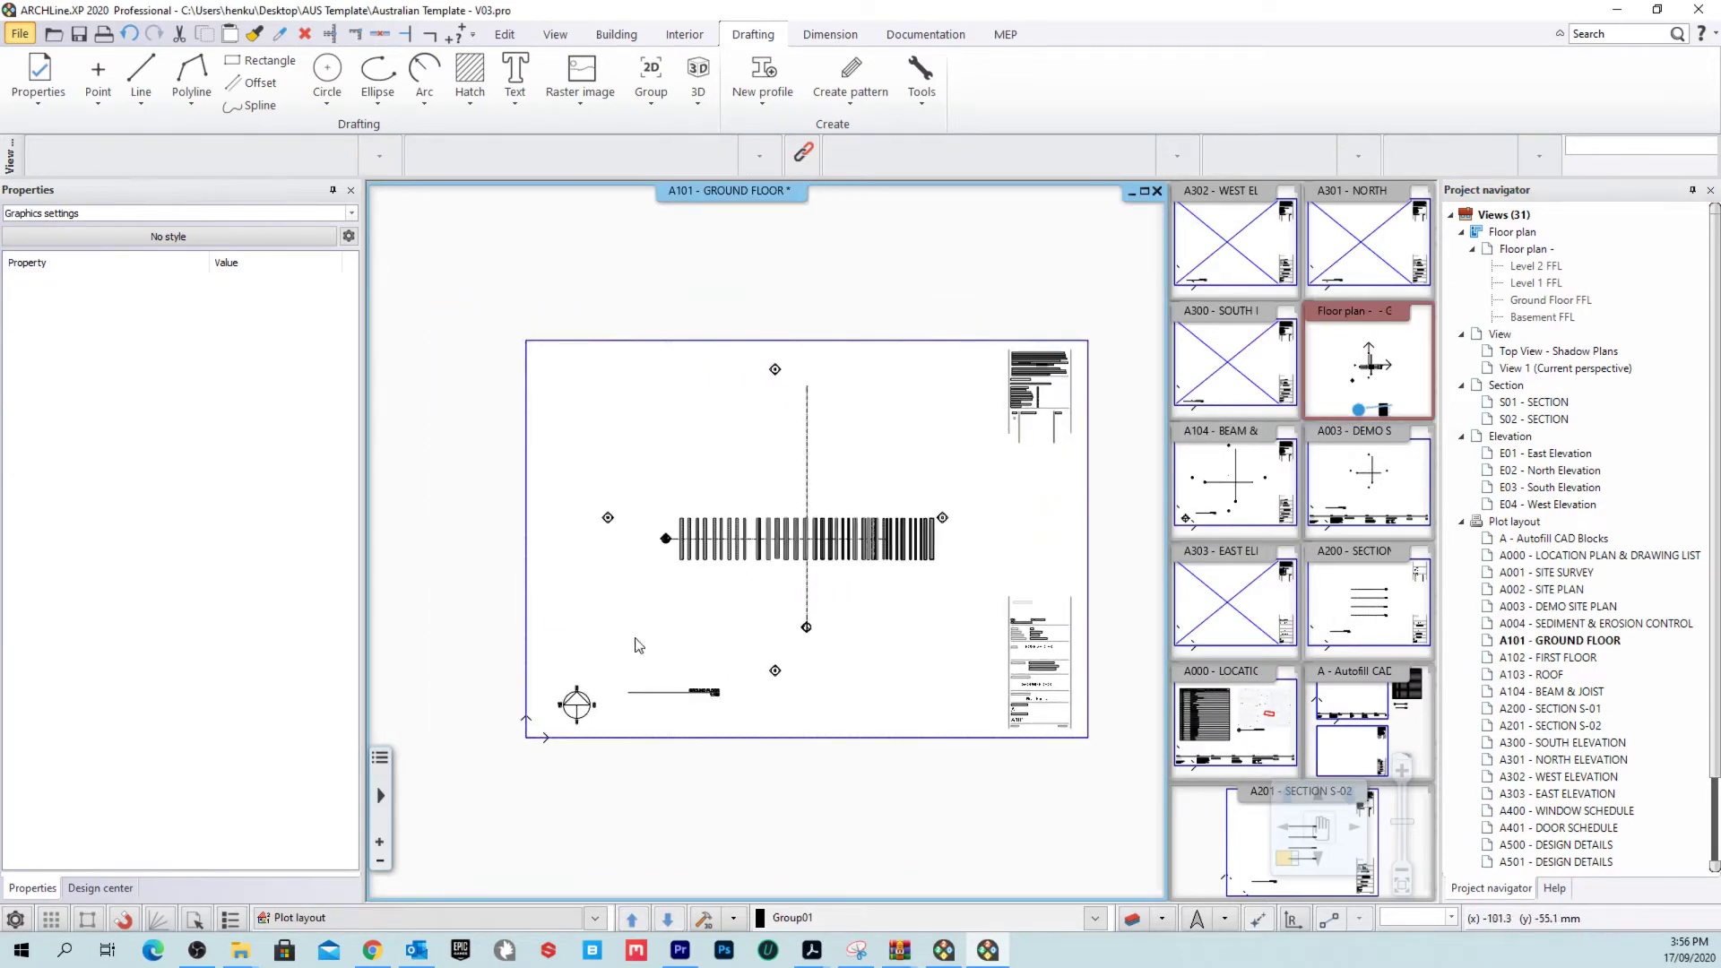
Step: Zoom and pan around sheet A101 - GROUND FLOOR of the Australian Template
{"action": "scroll", "coordinate": [1584, 742], "scroll_direction": "down", "scroll_amount": 3}
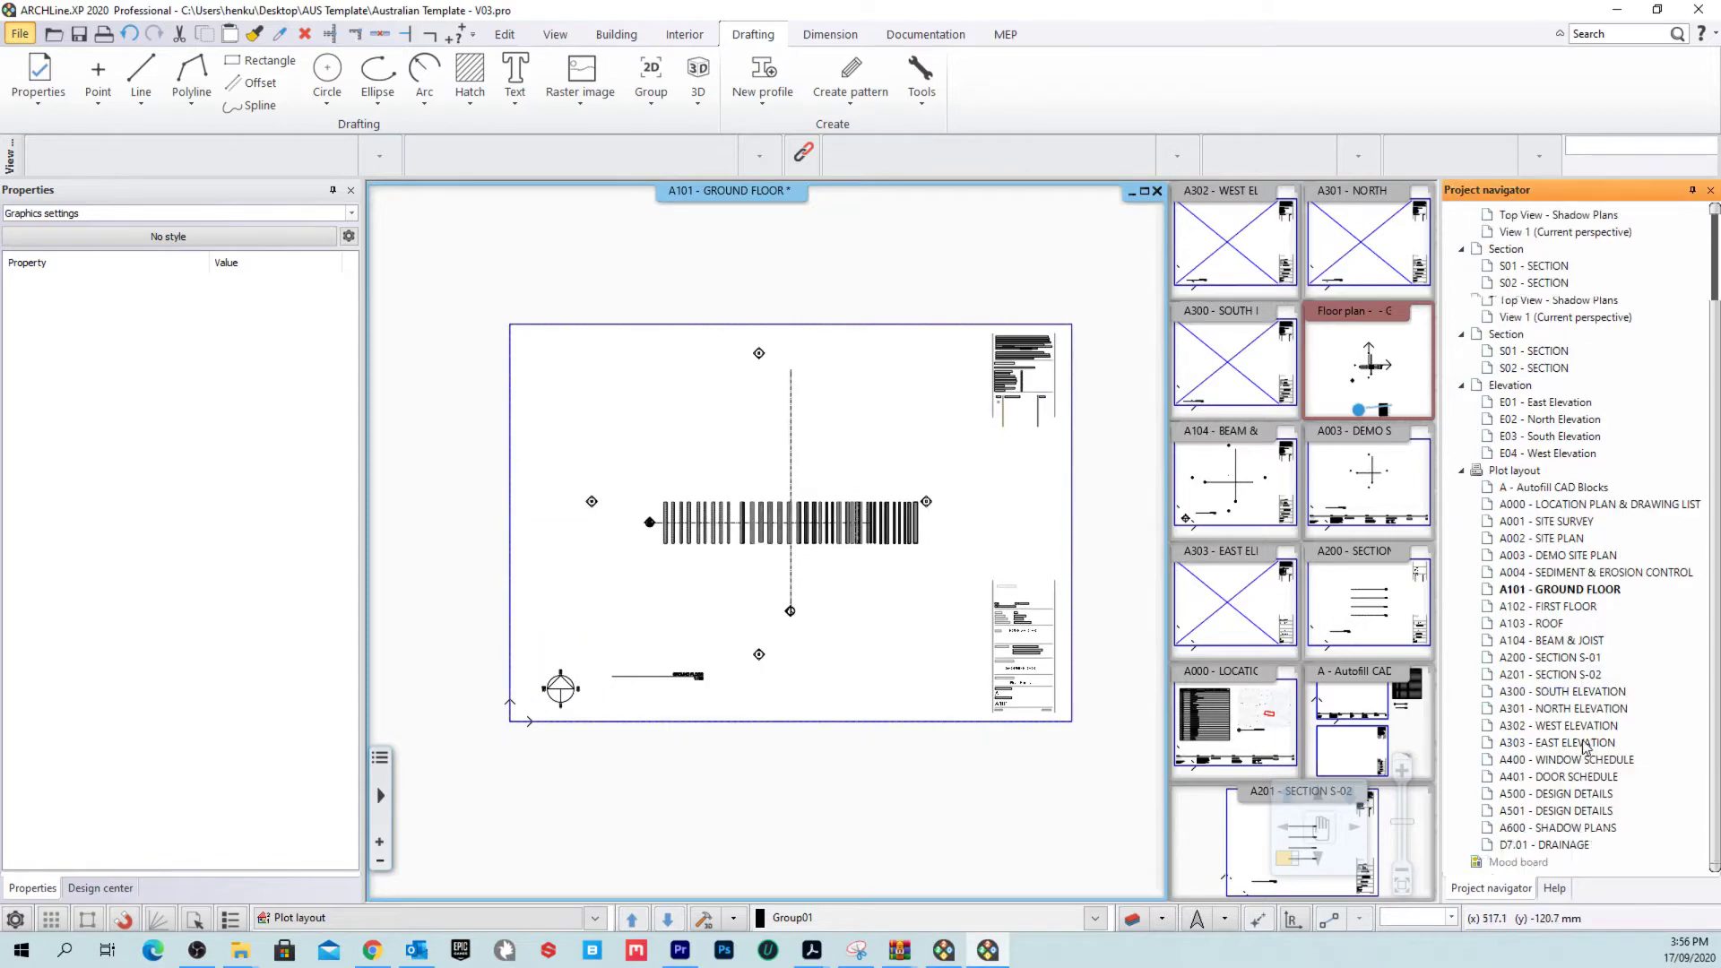
{"action": "scroll", "coordinate": [1584, 742], "scroll_direction": "up", "scroll_amount": 3}
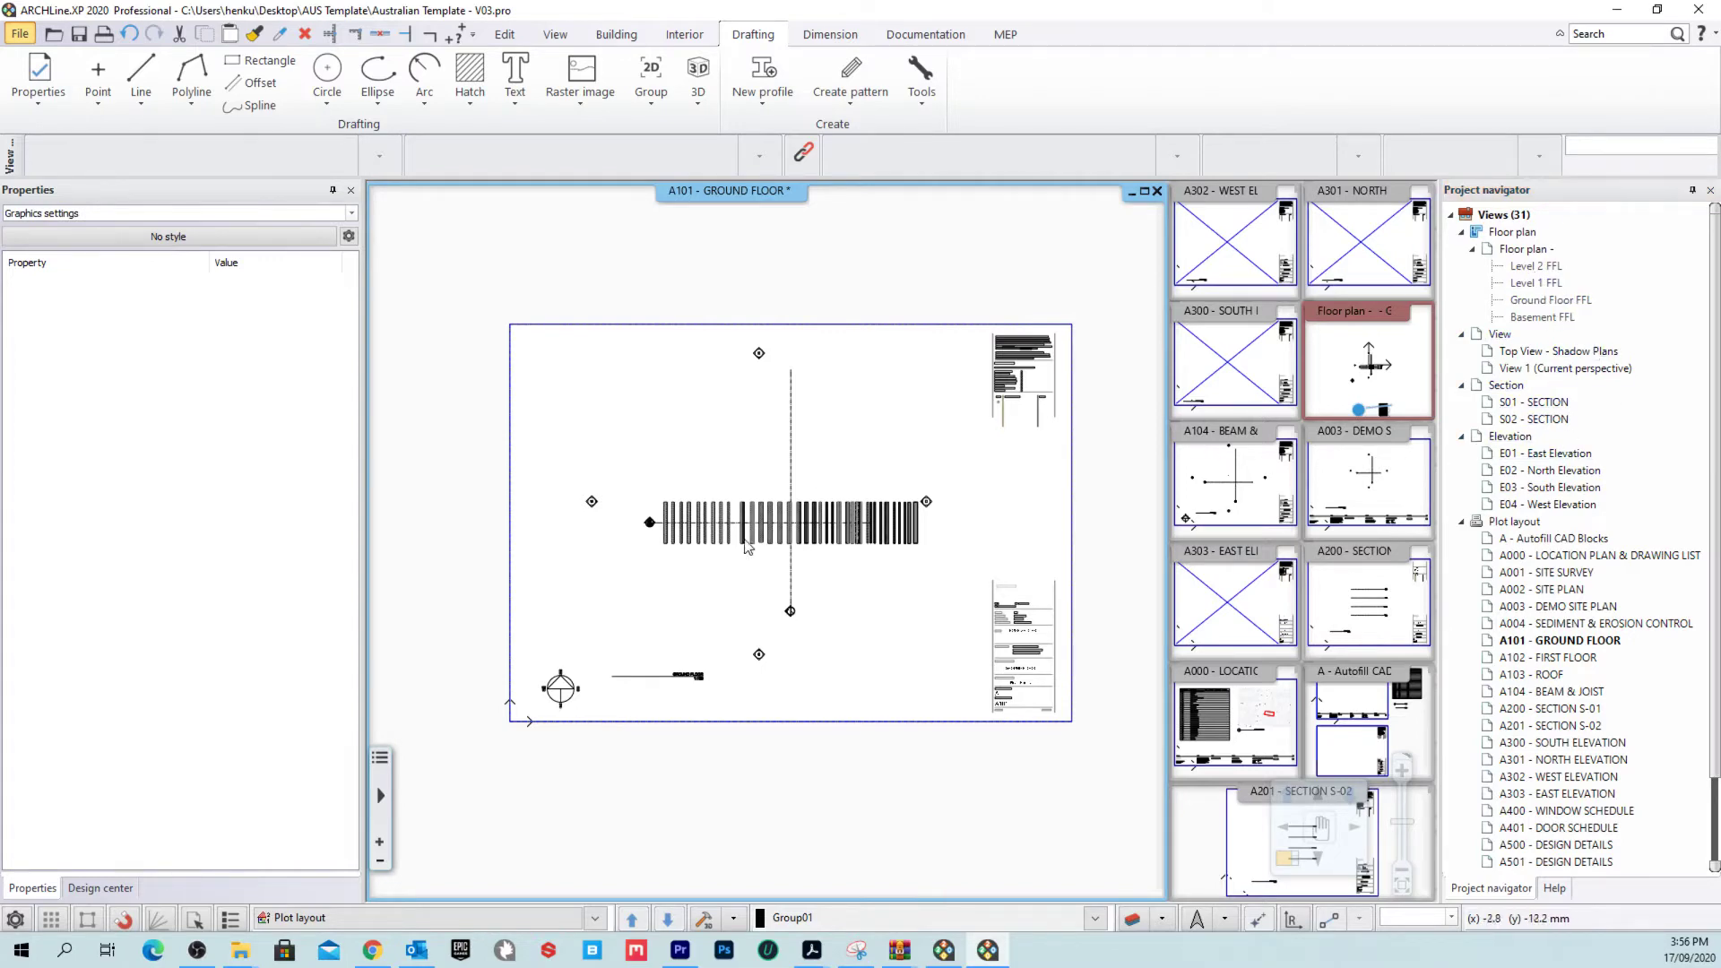
{"action": "scroll", "coordinate": [731, 521], "scroll_direction": "up", "scroll_amount": 5}
{"action": "scroll", "coordinate": [859, 512], "scroll_direction": "down", "scroll_amount": 3}
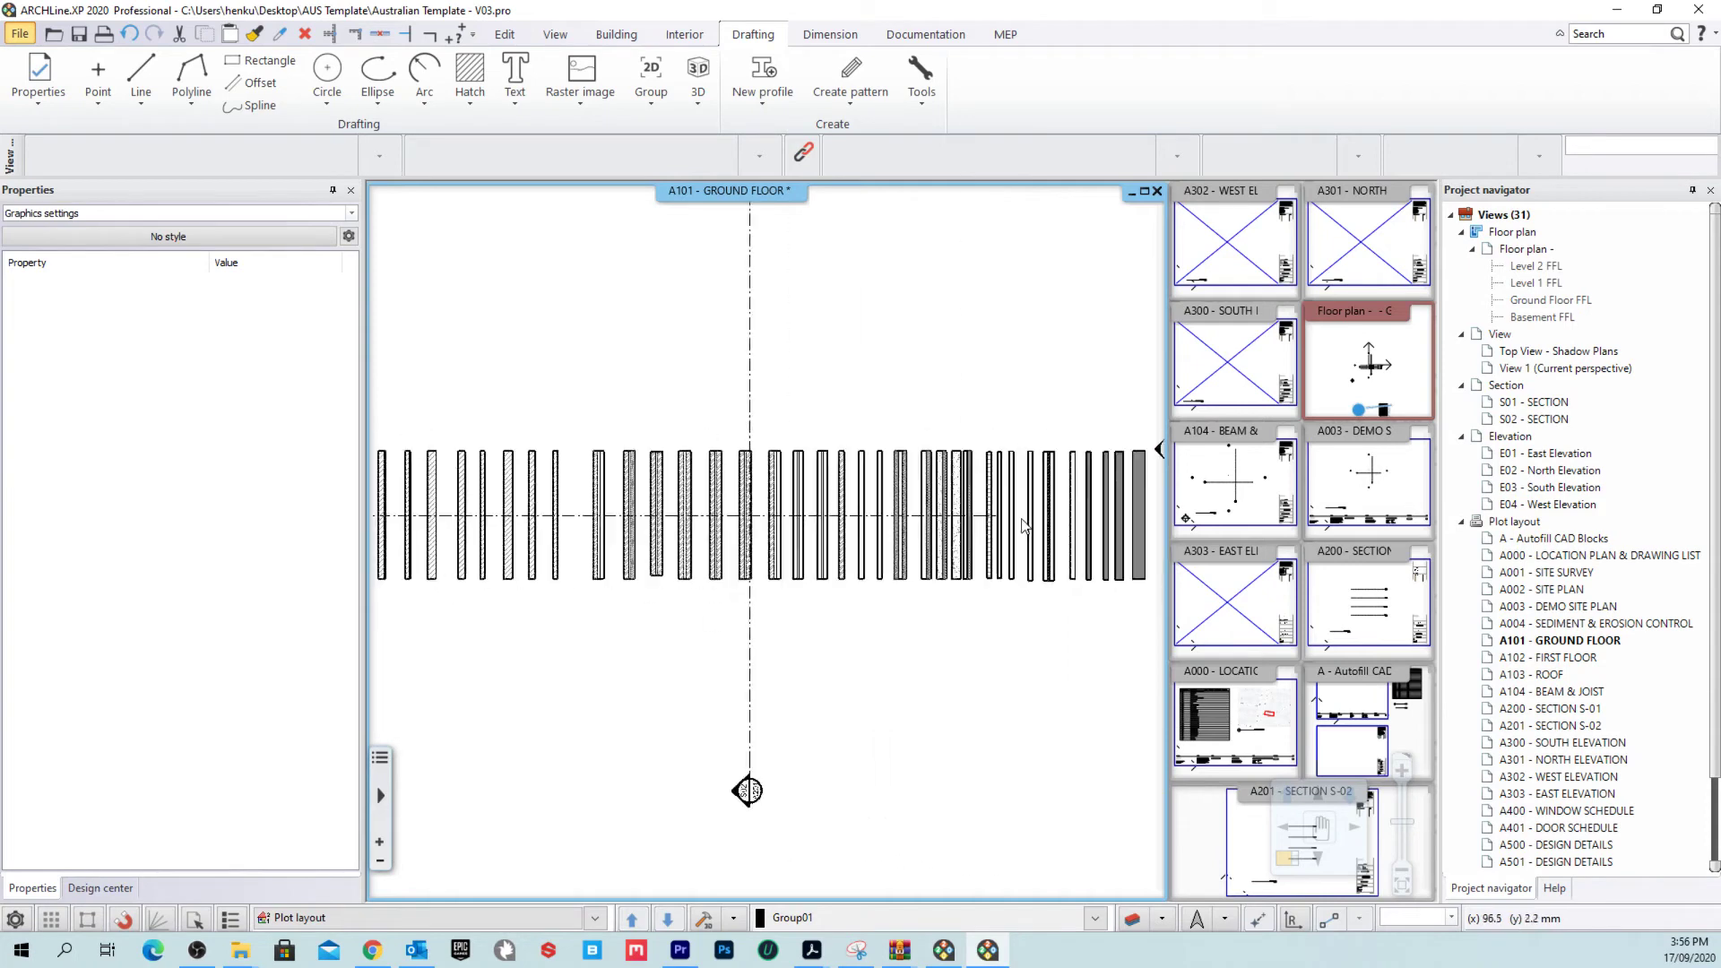
{"action": "scroll", "coordinate": [935, 638], "scroll_direction": "down", "scroll_amount": 2}
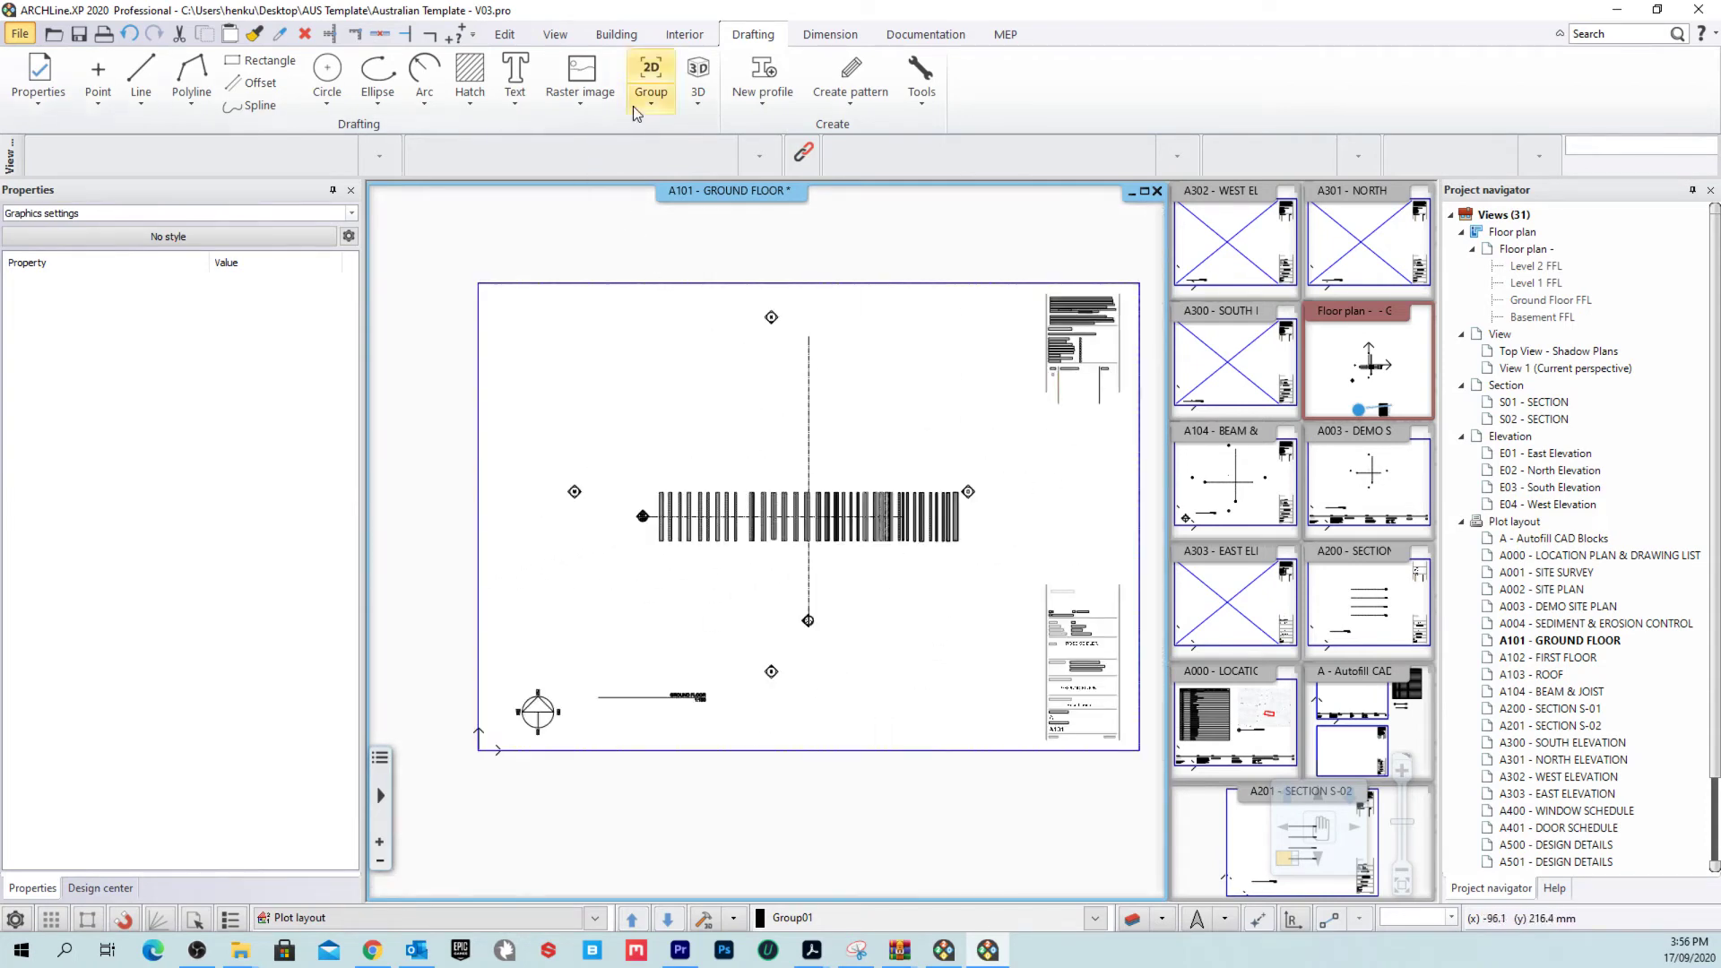
{"action": "mouse_move", "coordinate": [843, 356]}
{"action": "middle_mouse_down"}
{"action": "mouse_move", "coordinate": [830, 367]}
{"action": "mouse_move", "coordinate": [882, 393]}
{"action": "middle_mouse_up"}
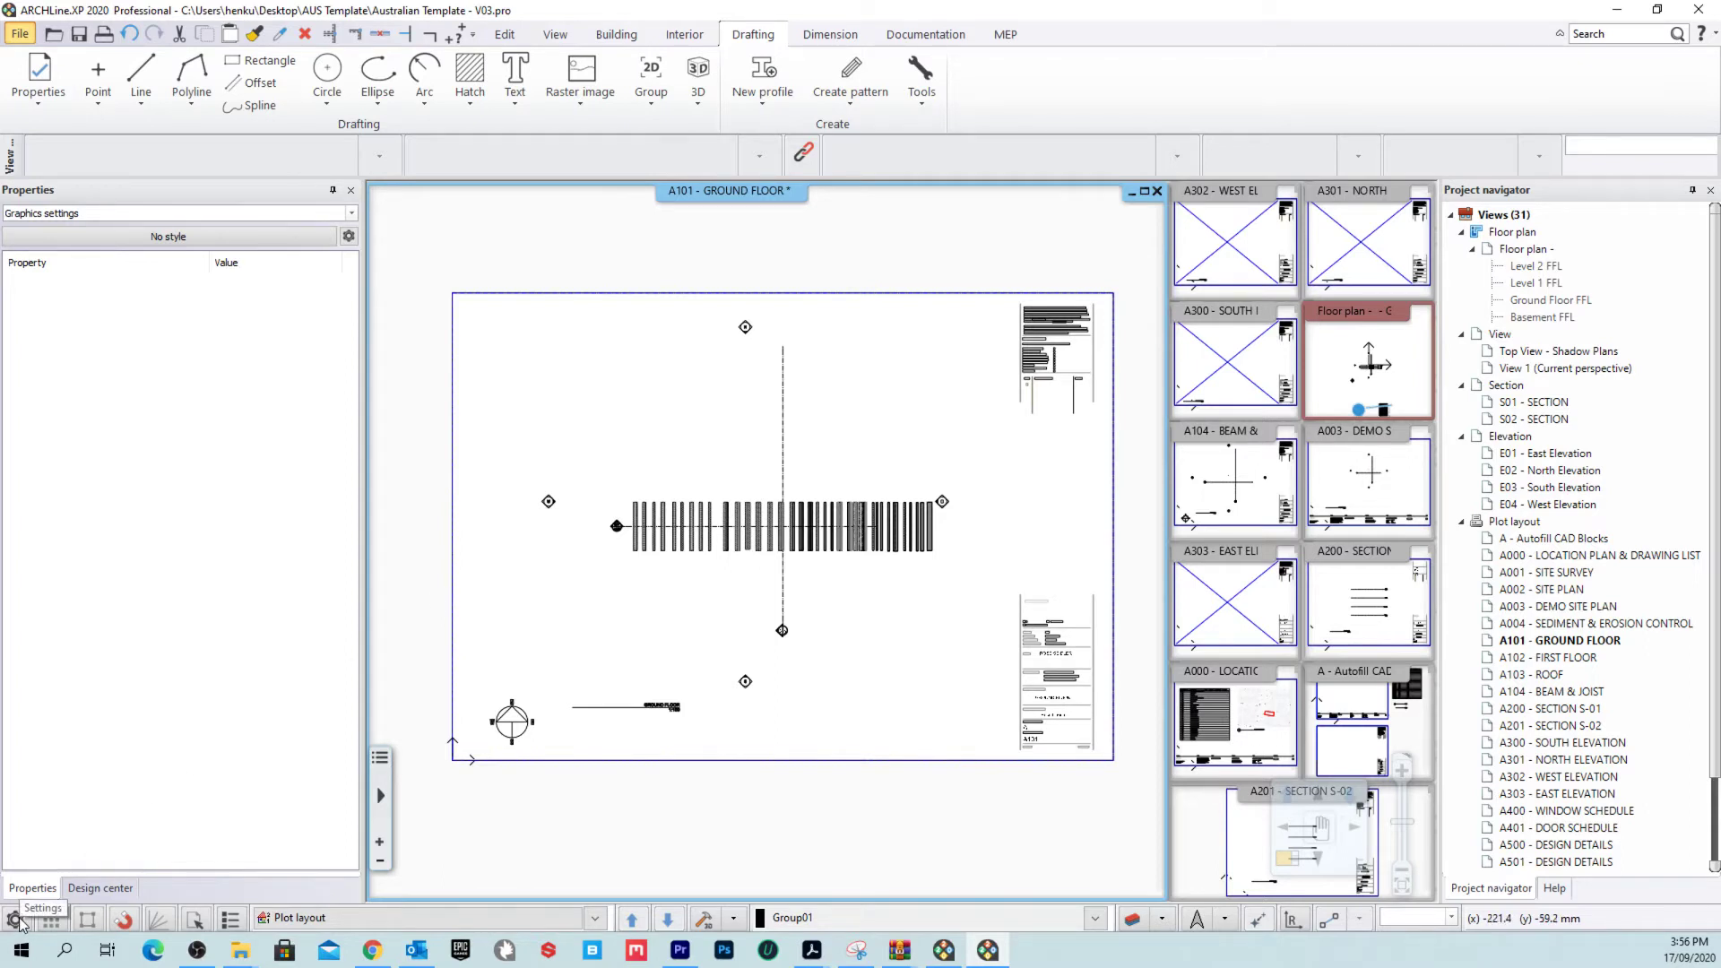
Step: Close the second ARCHLine.XP project window with Quit without saving, then open program settings
{"action": "right_click", "coordinate": [950, 955]}
{"action": "left_click", "coordinate": [932, 909]}
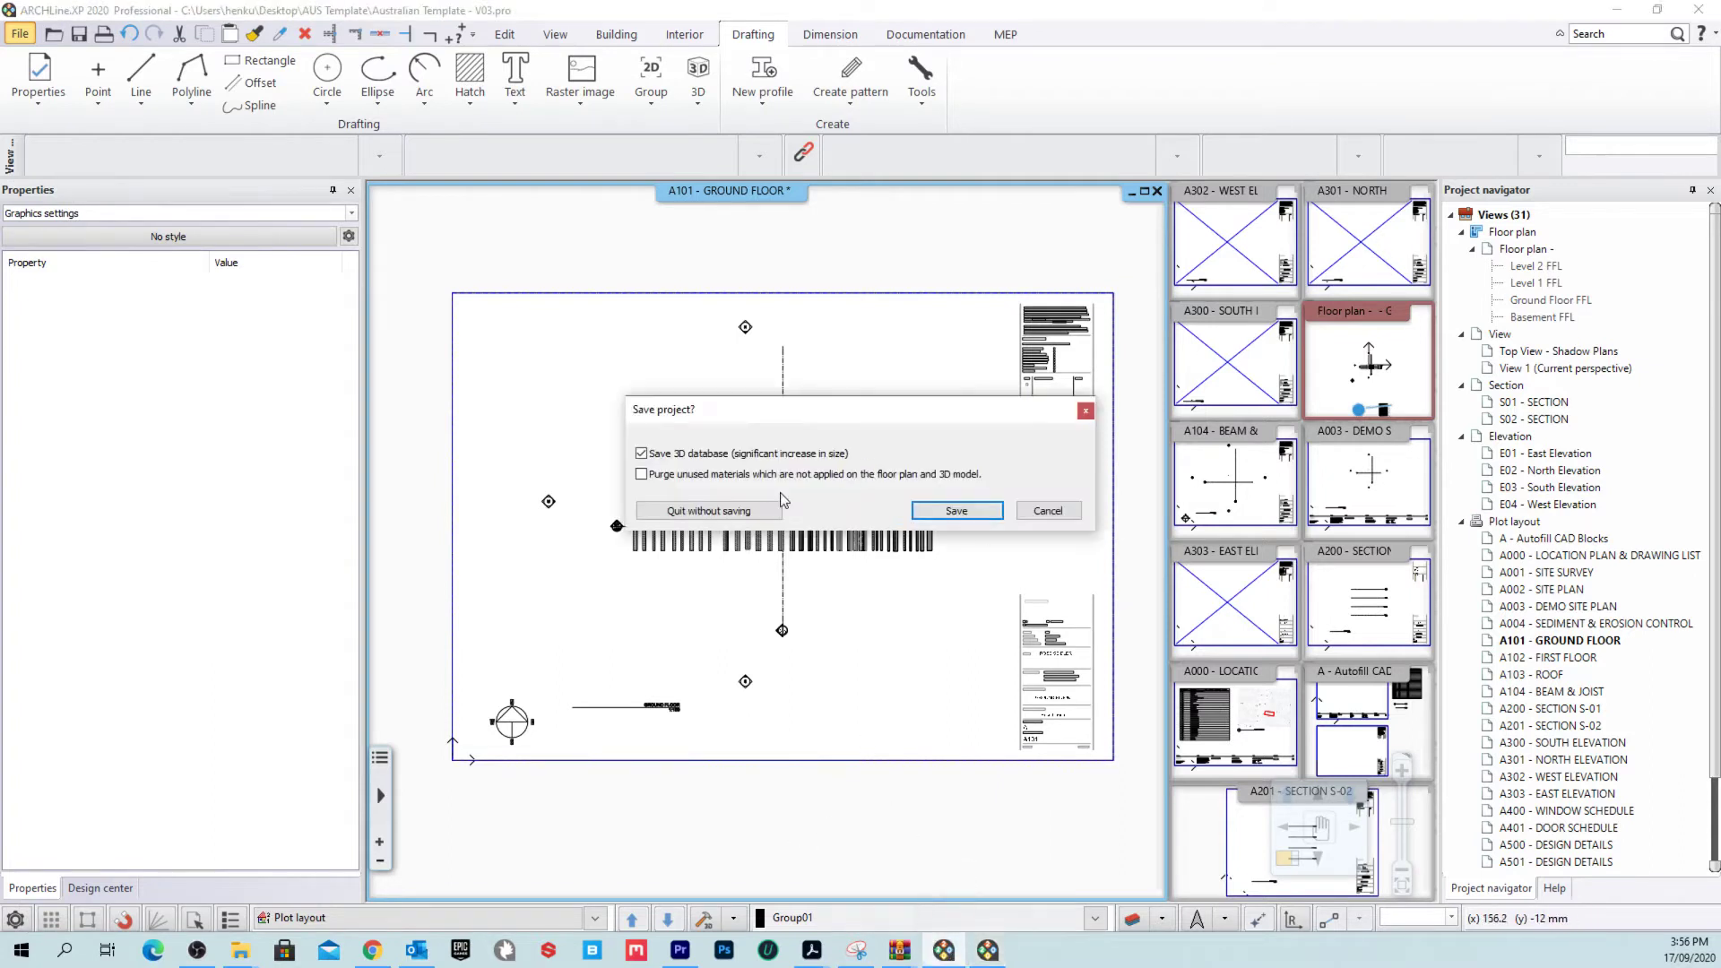
{"action": "left_click", "coordinate": [701, 512]}
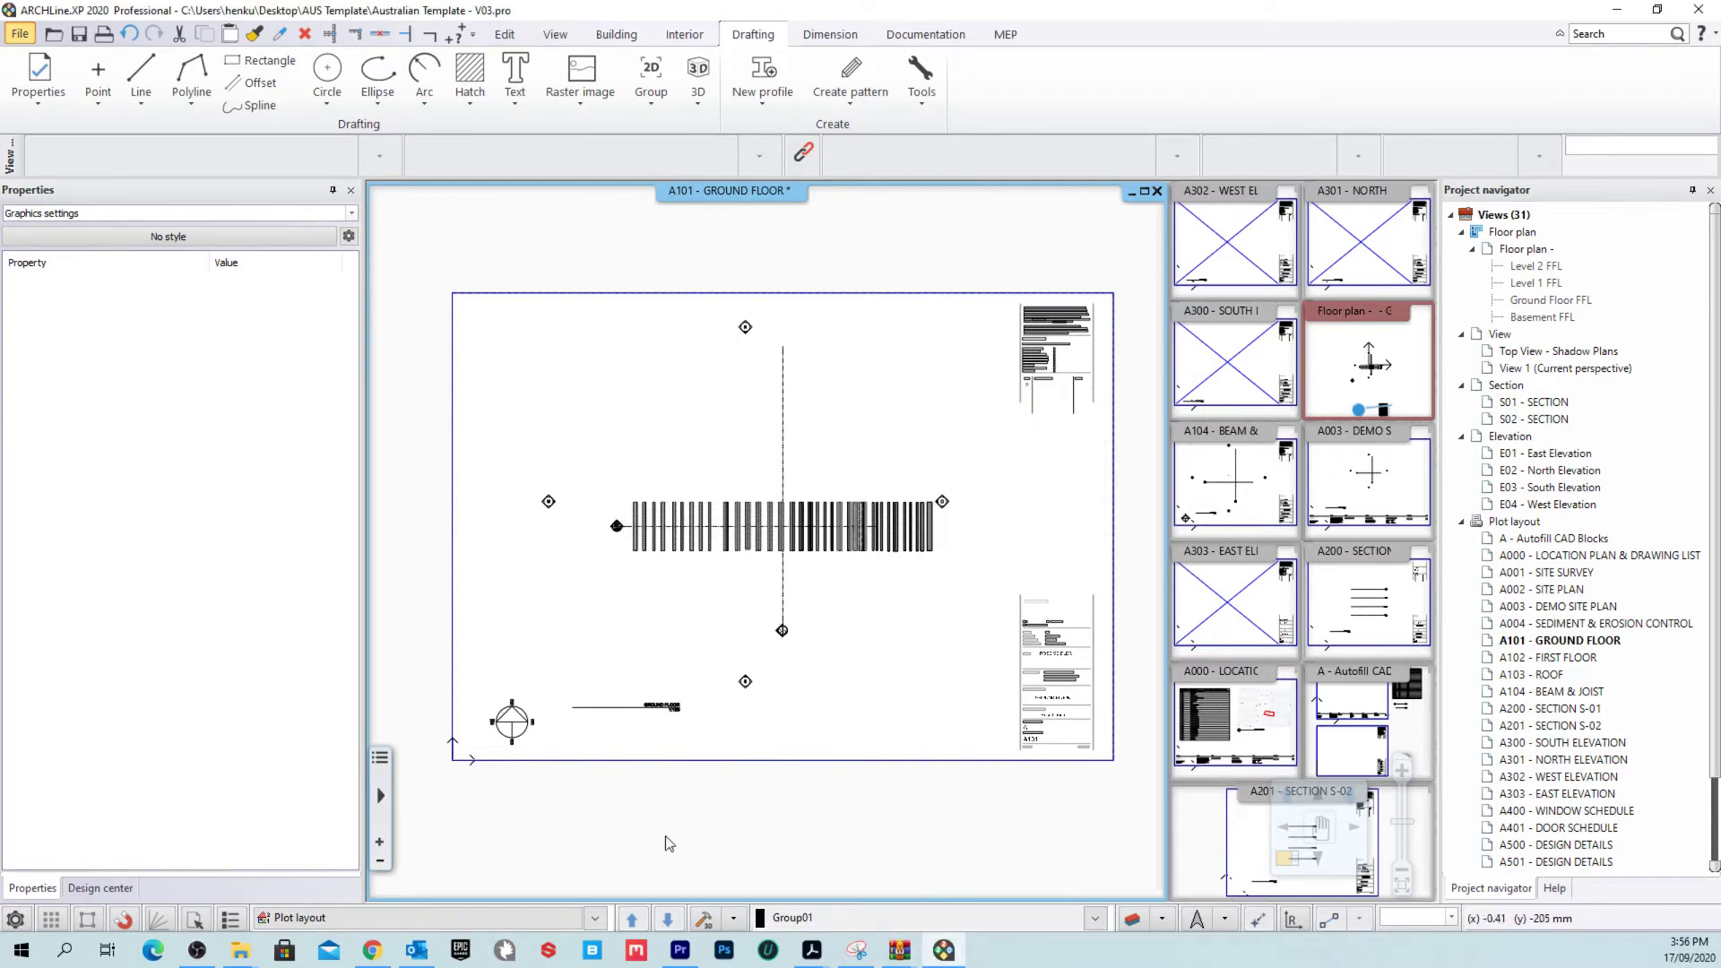
{"action": "left_click", "coordinate": [15, 918]}
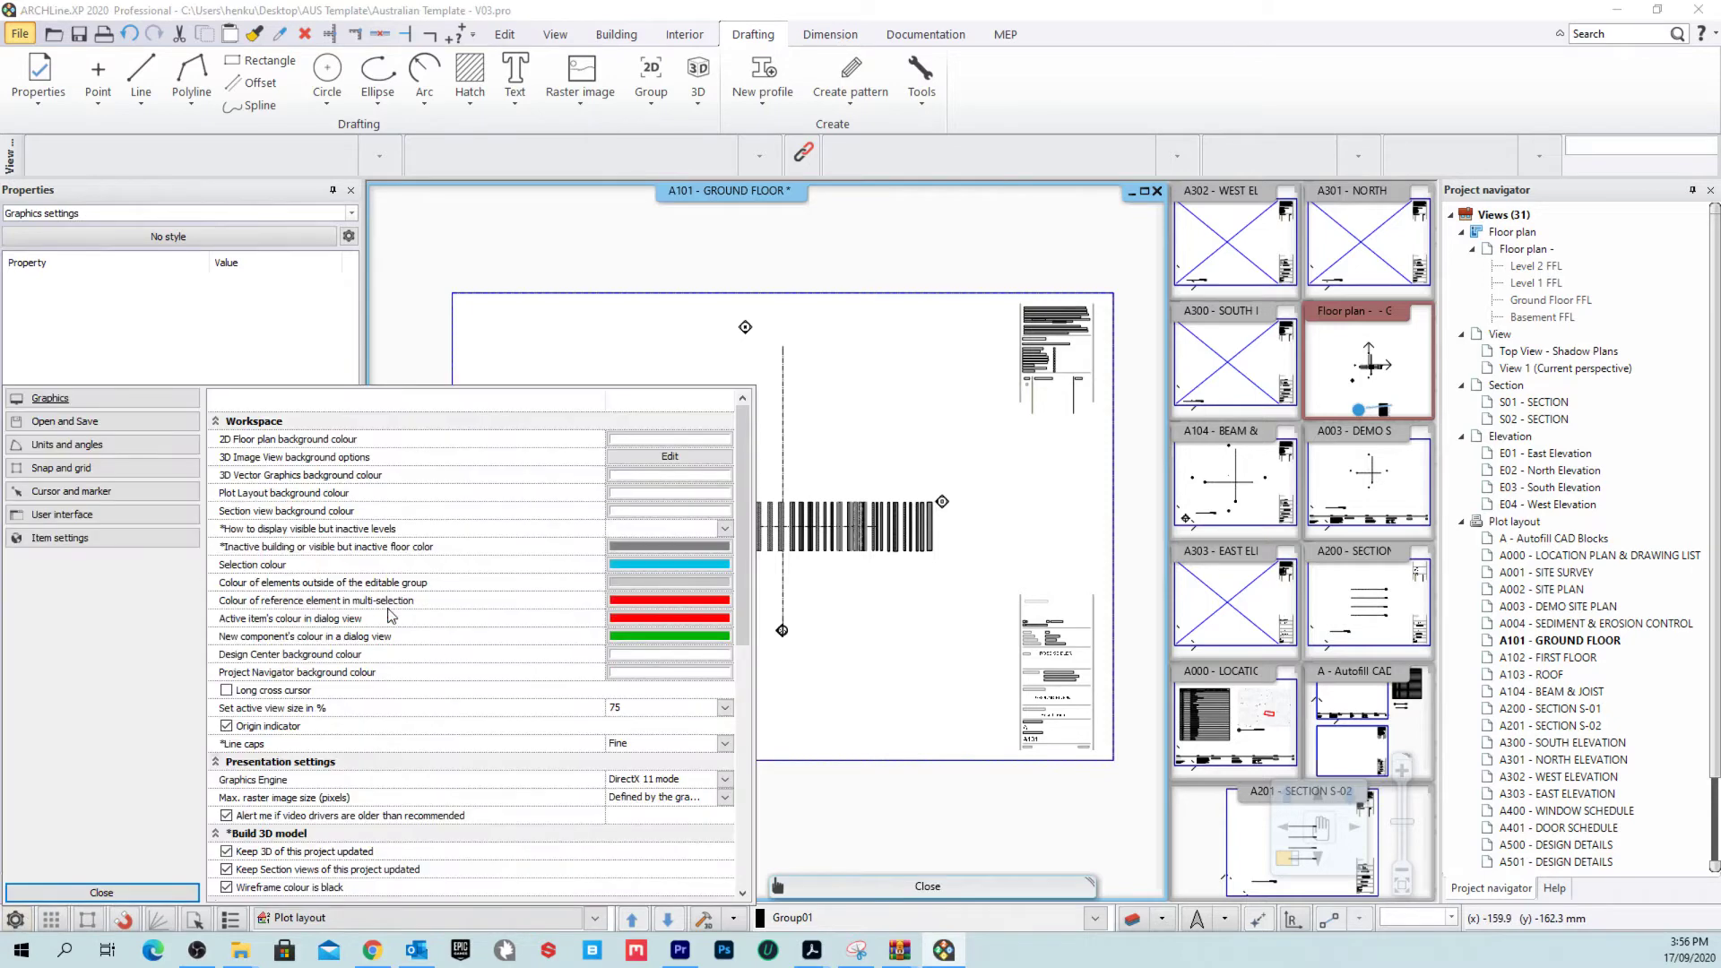
Step: In Options > Open and Save, edit Transfer settings and files to open the Environment Package dialog
{"action": "left_click", "coordinate": [16, 919]}
{"action": "left_click", "coordinate": [16, 920]}
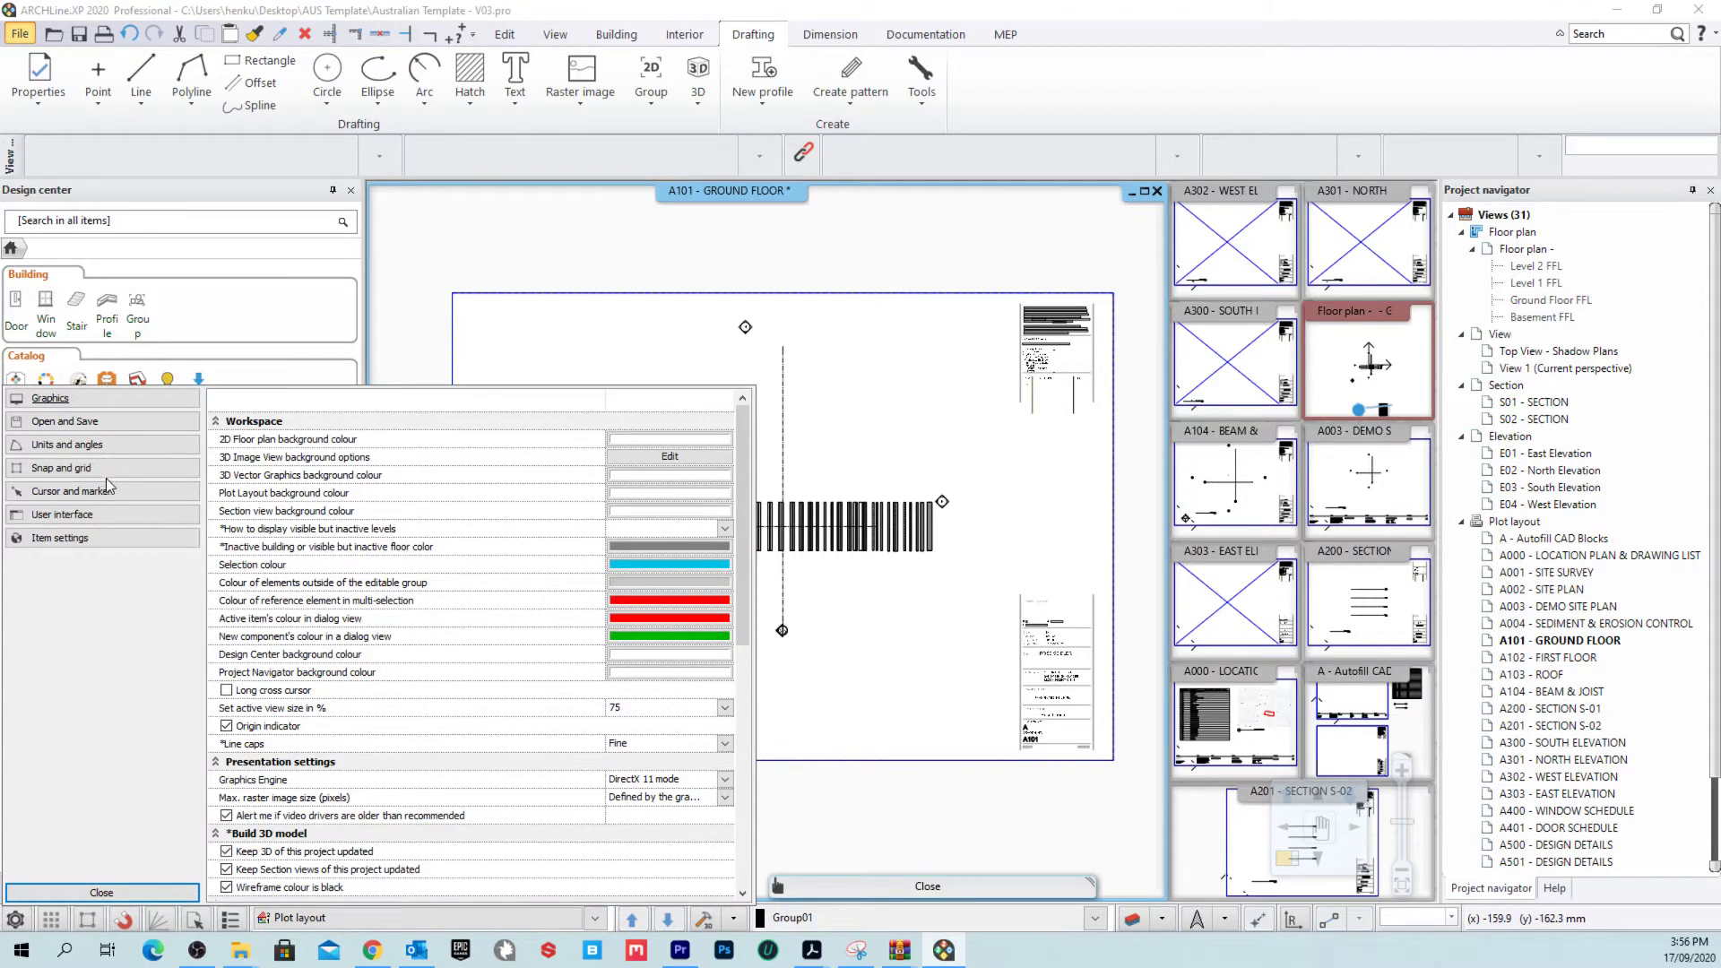
{"action": "left_click", "coordinate": [80, 518]}
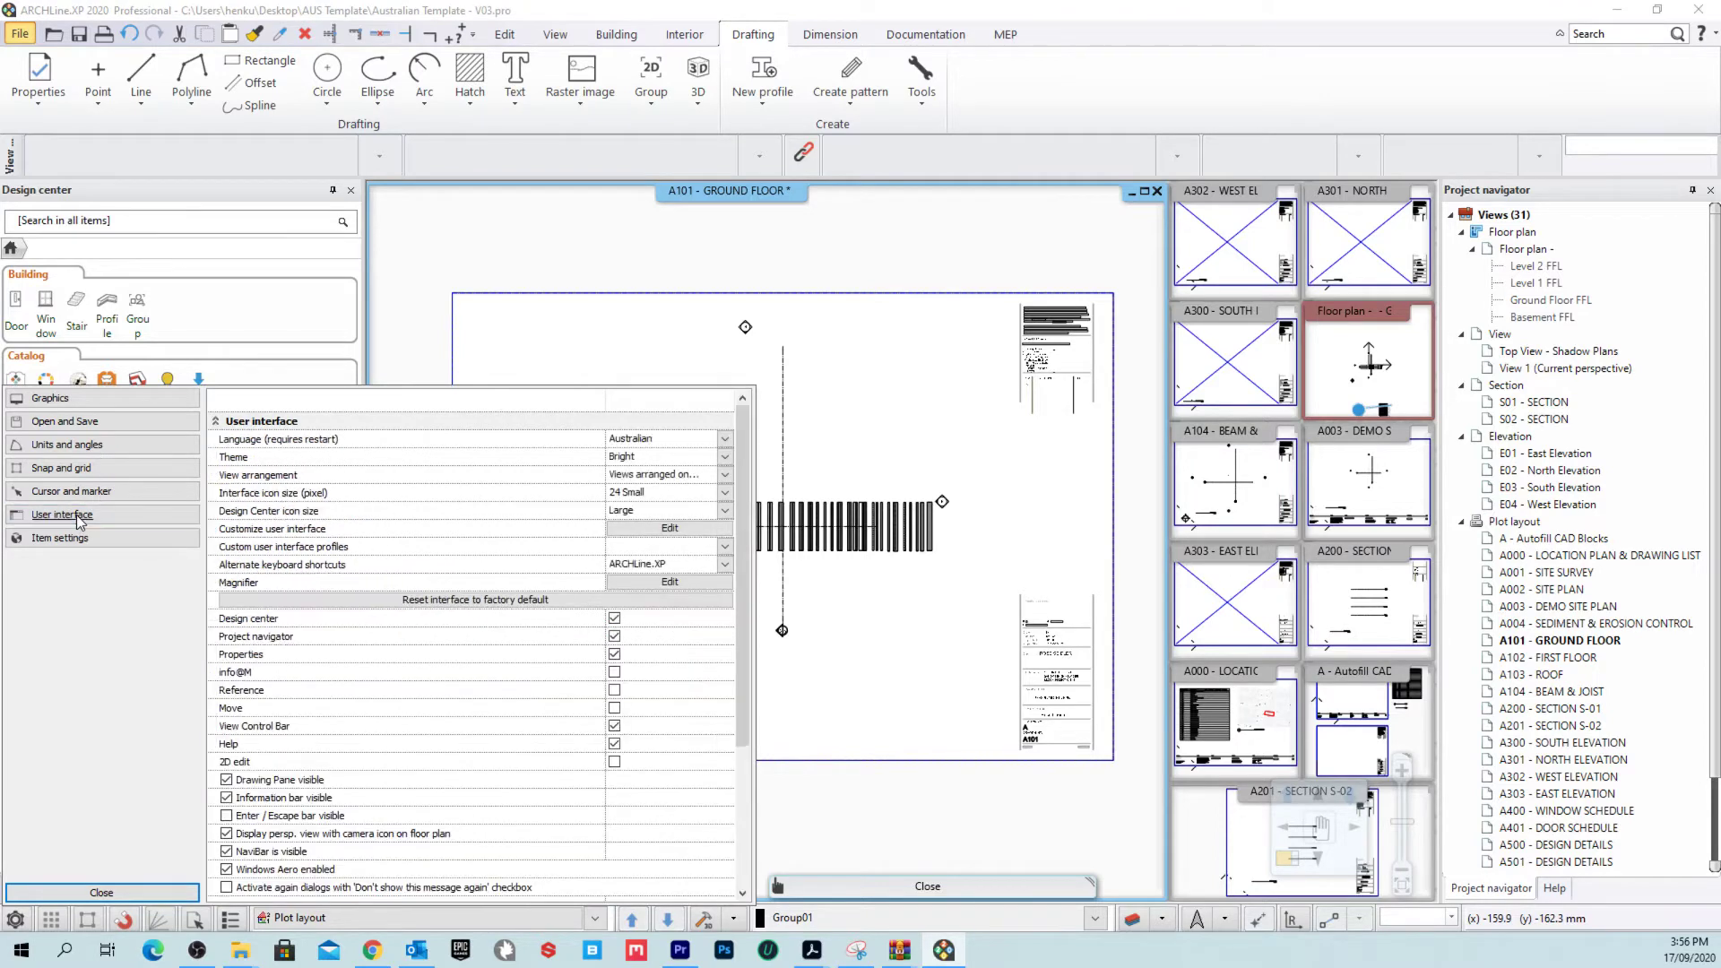
{"action": "left_click", "coordinate": [80, 423]}
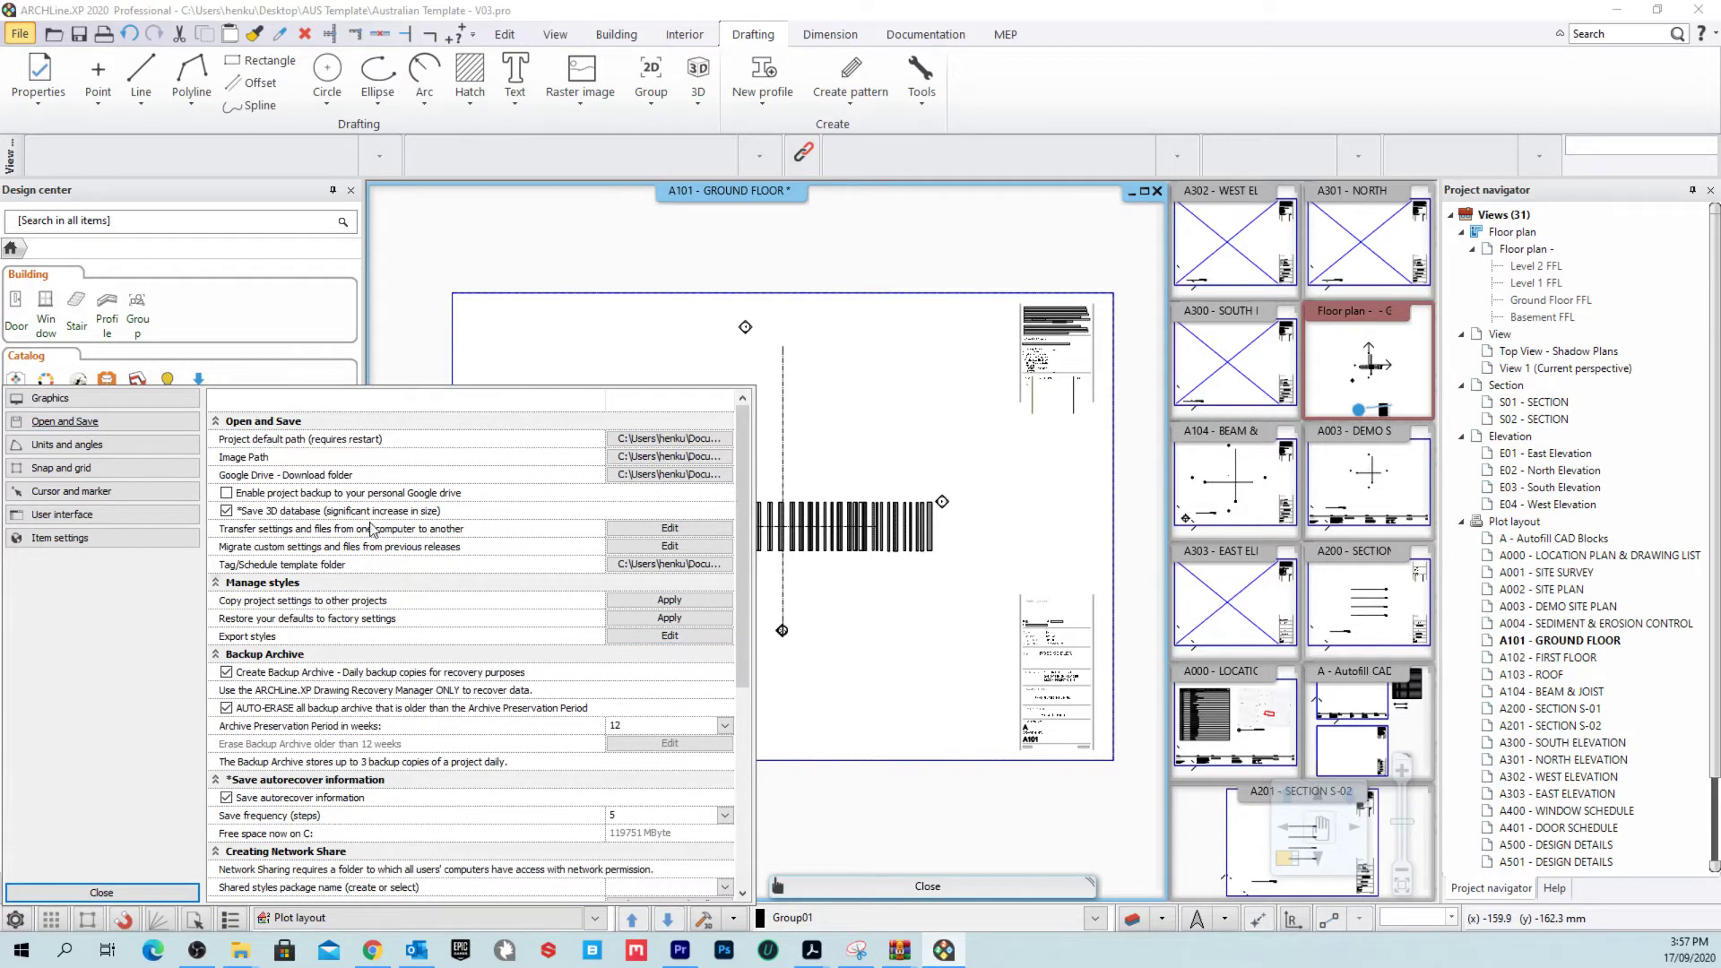
{"action": "left_click", "coordinate": [664, 529]}
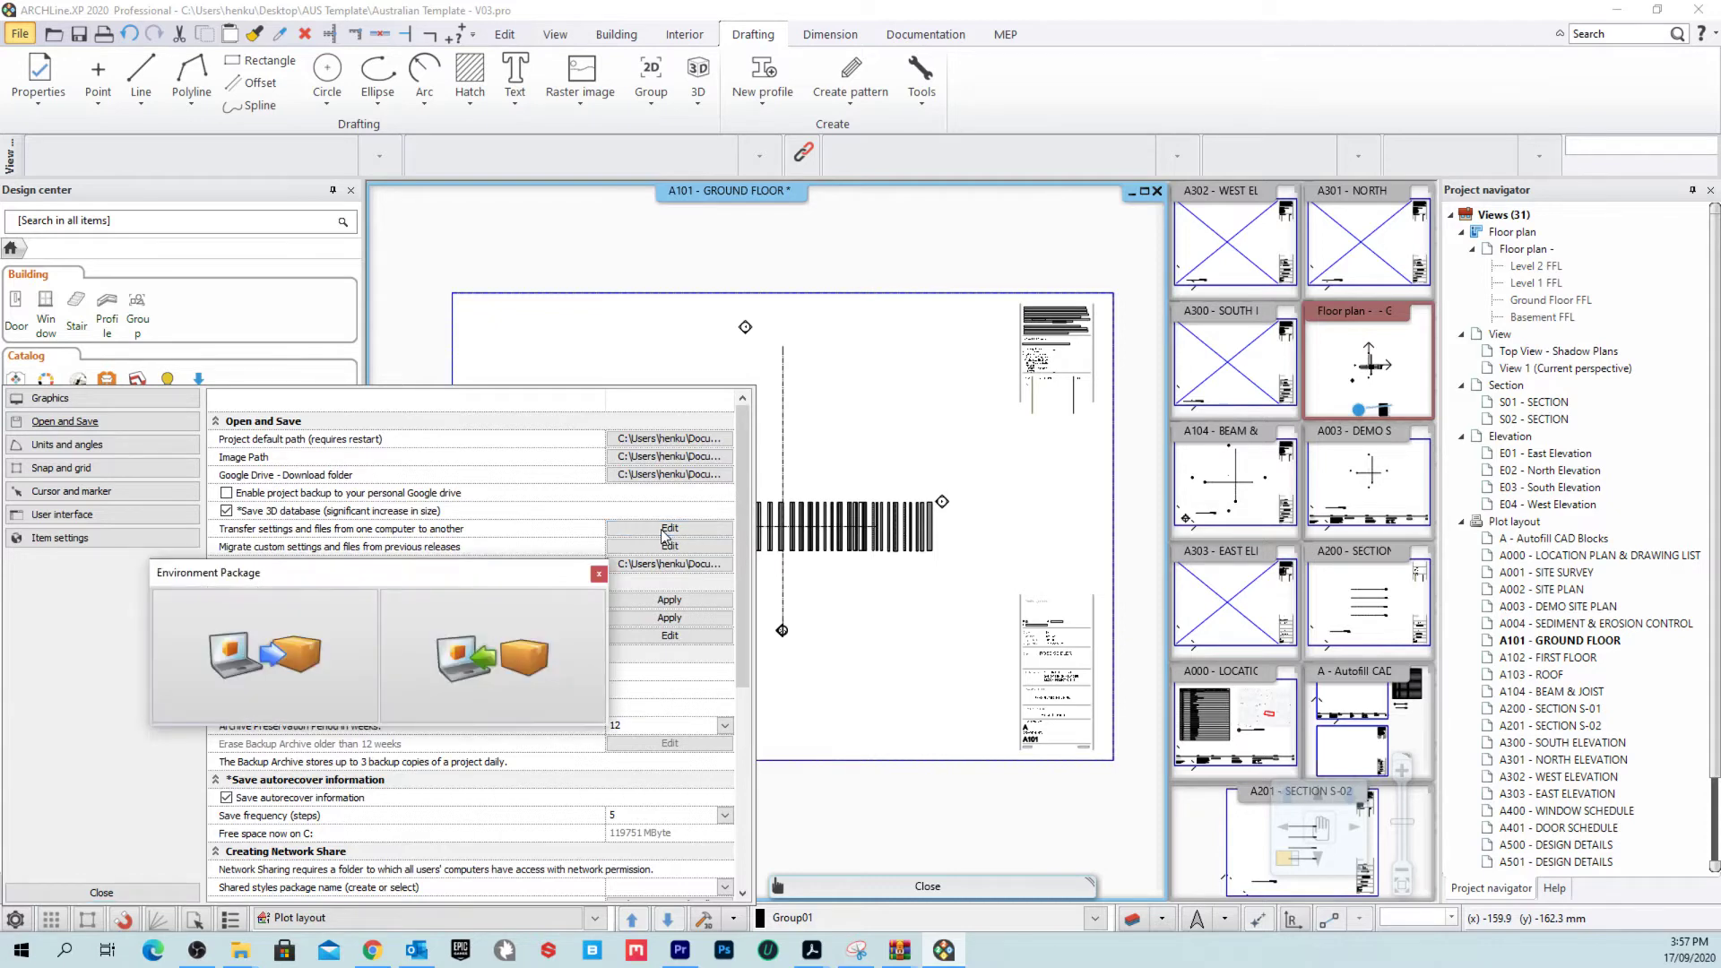
Step: Choose import and load AUS Style Settings.environment from Desktop > AUS Template as the package
{"action": "left_click", "coordinate": [486, 633]}
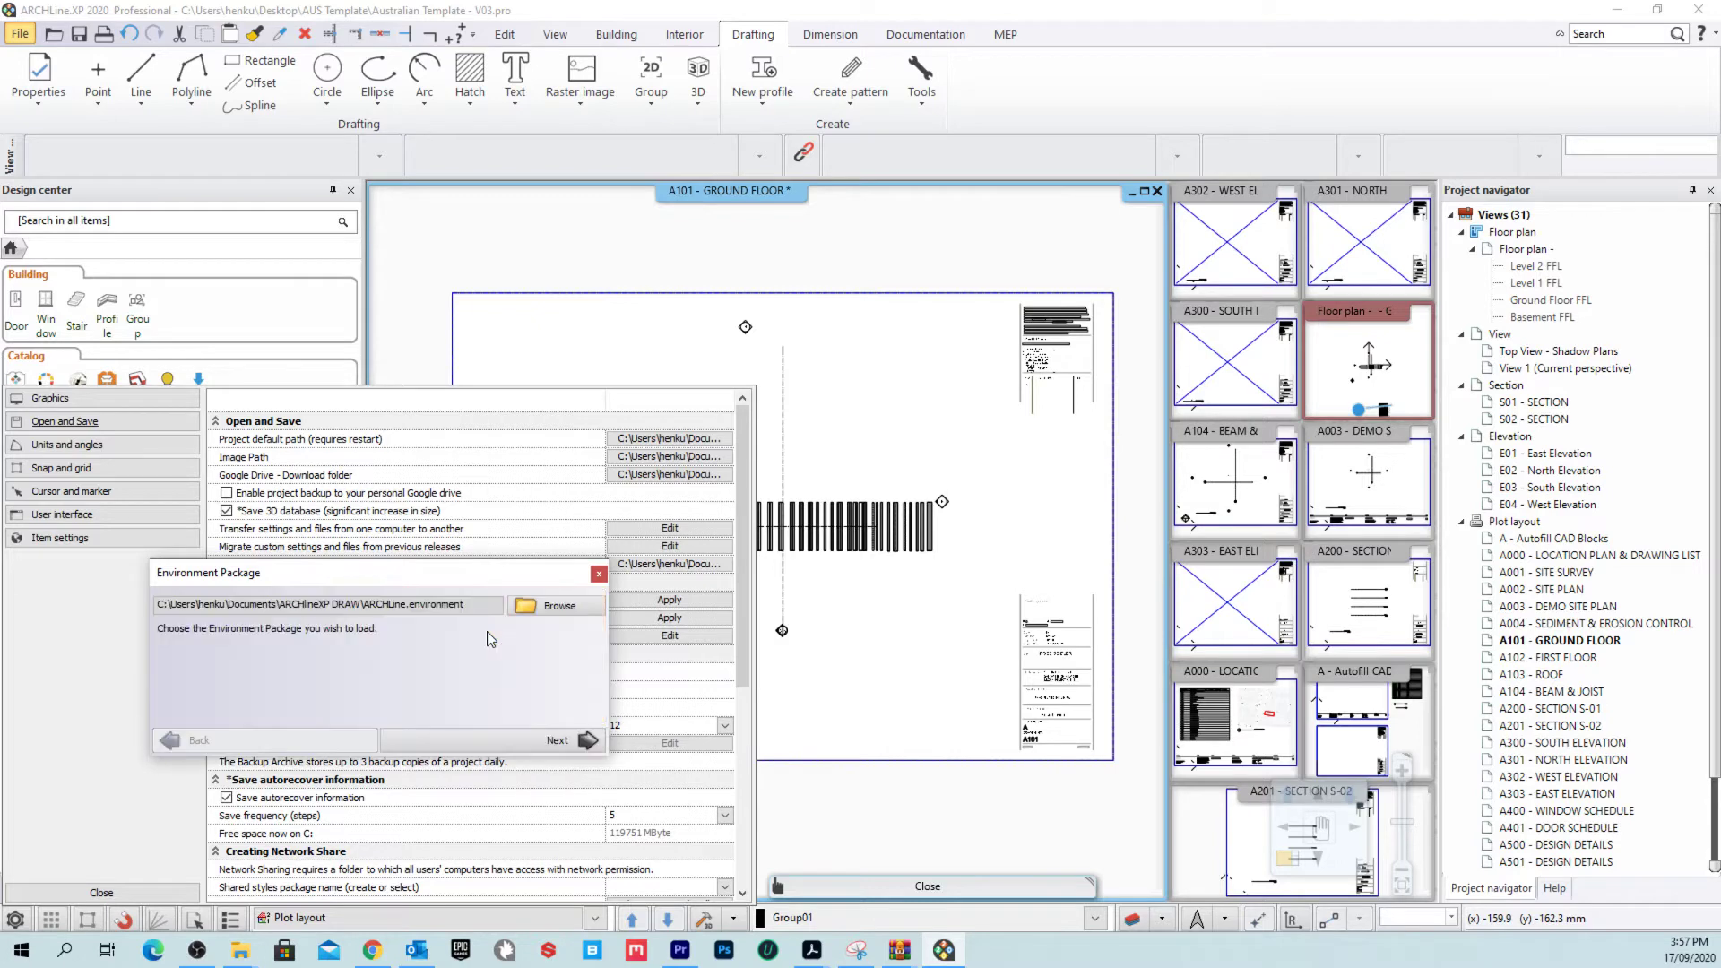
{"action": "left_click", "coordinate": [558, 608]}
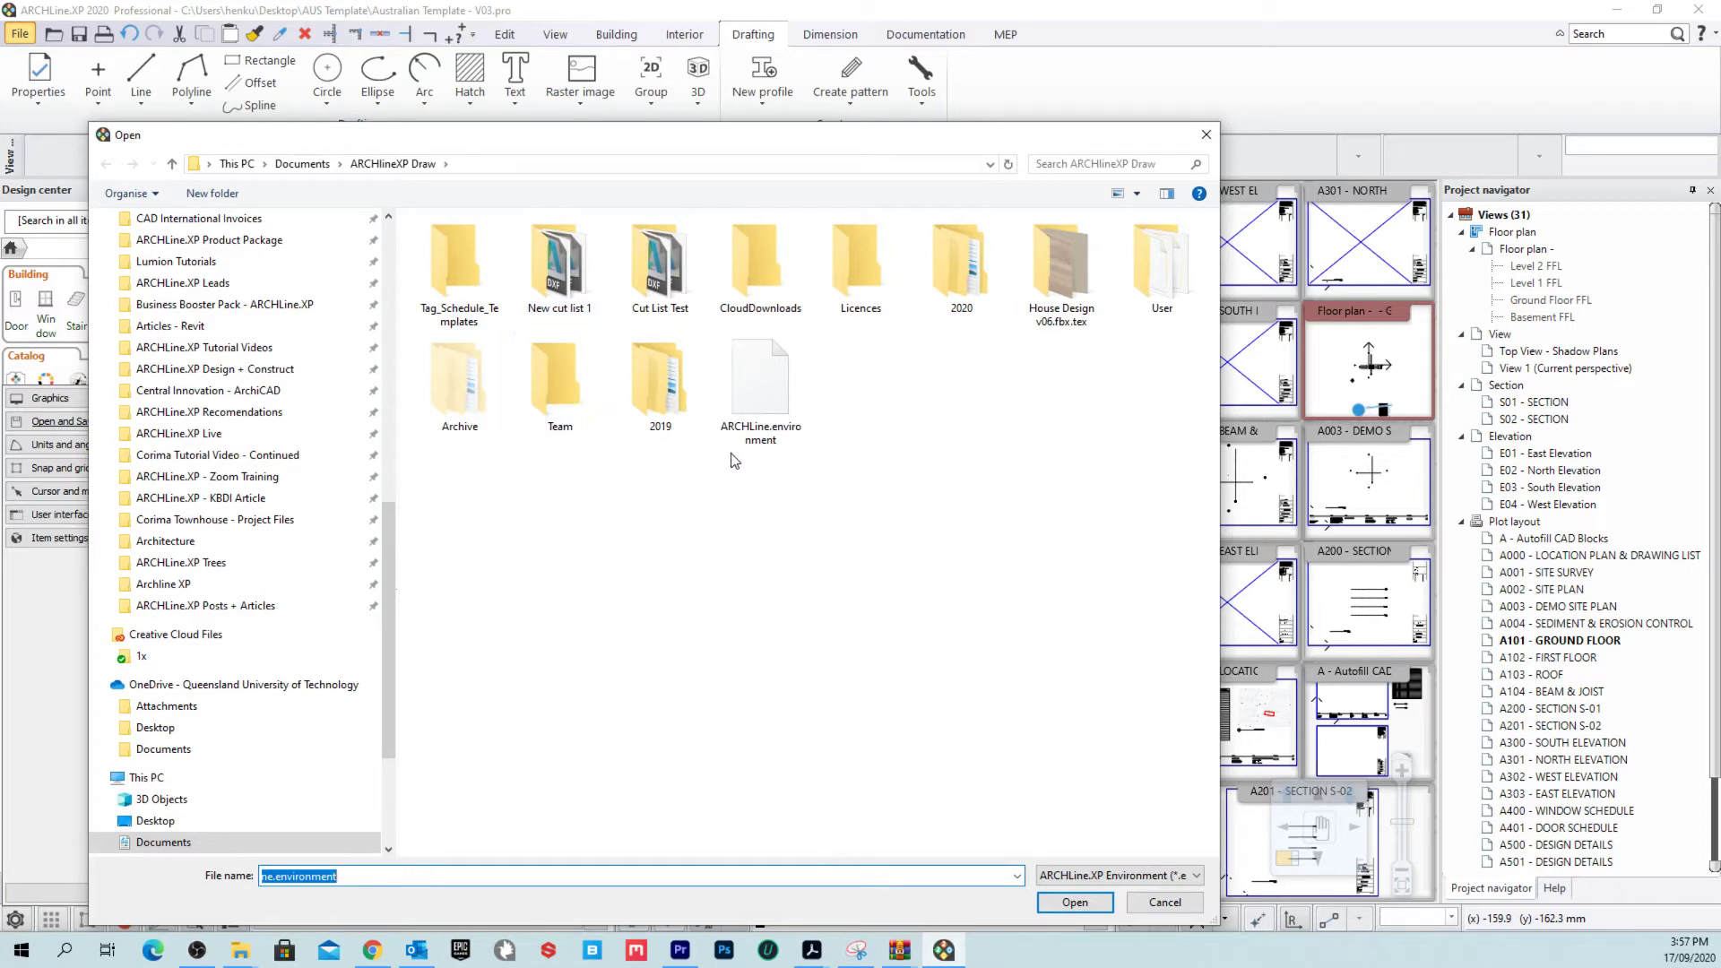
{"action": "left_click_drag", "start_coordinate": [389, 628], "coordinate": [401, 205]}
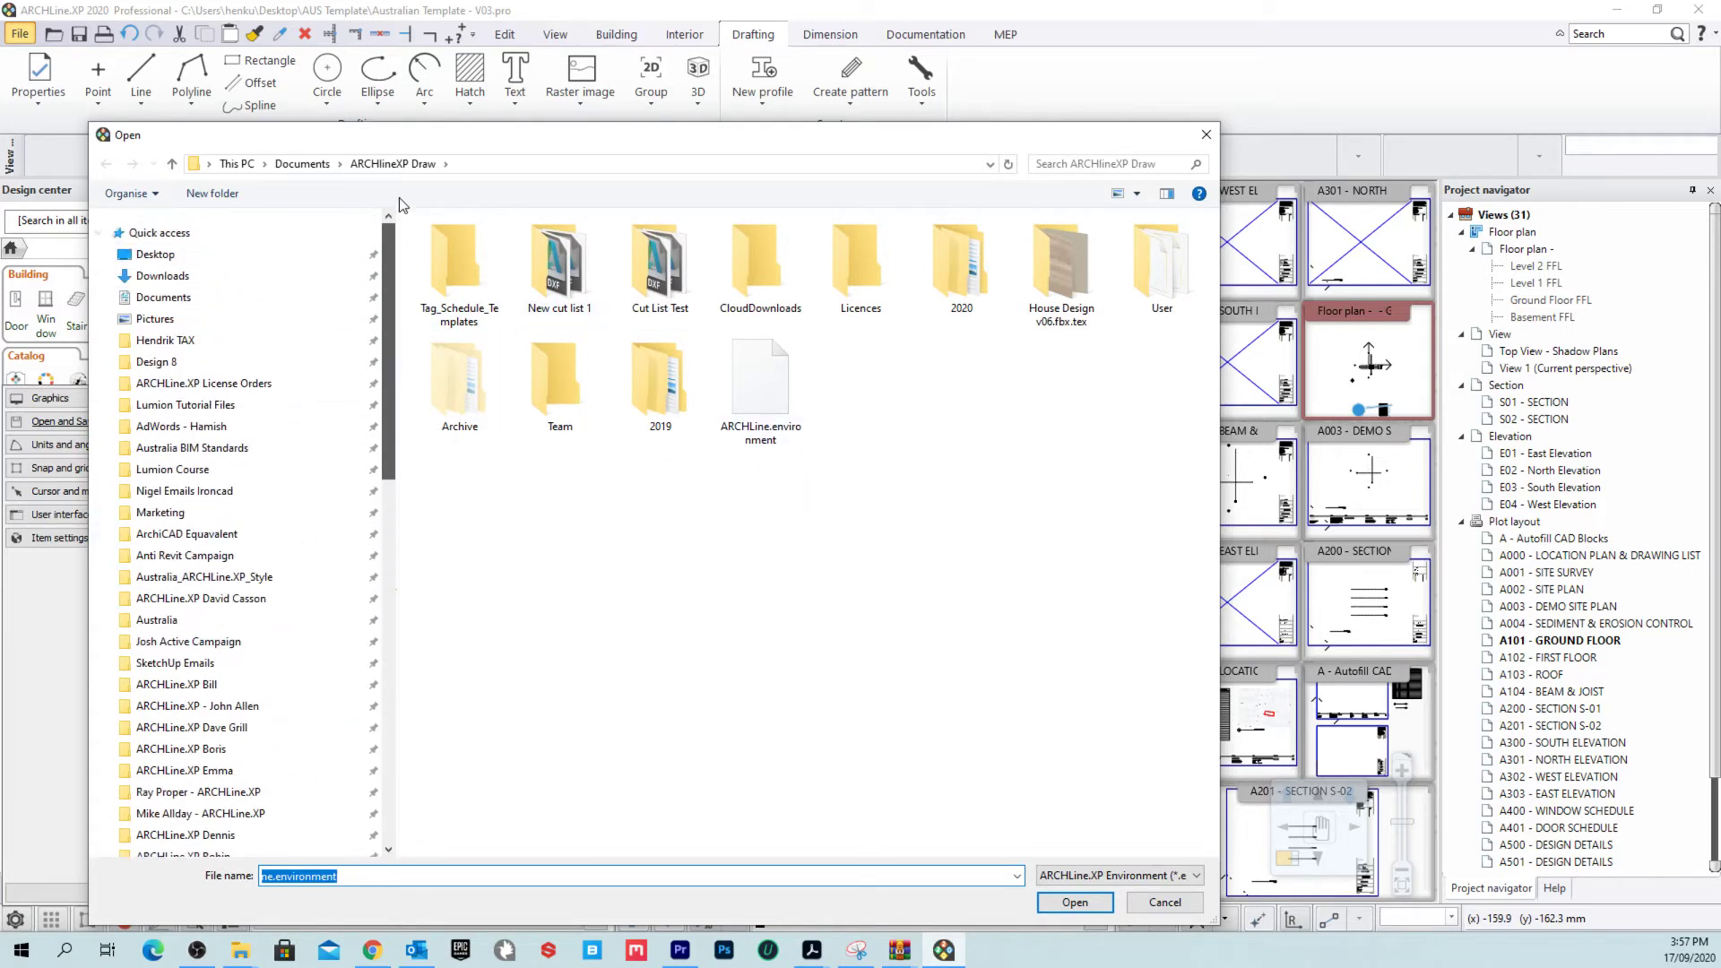
{"action": "left_click", "coordinate": [155, 254]}
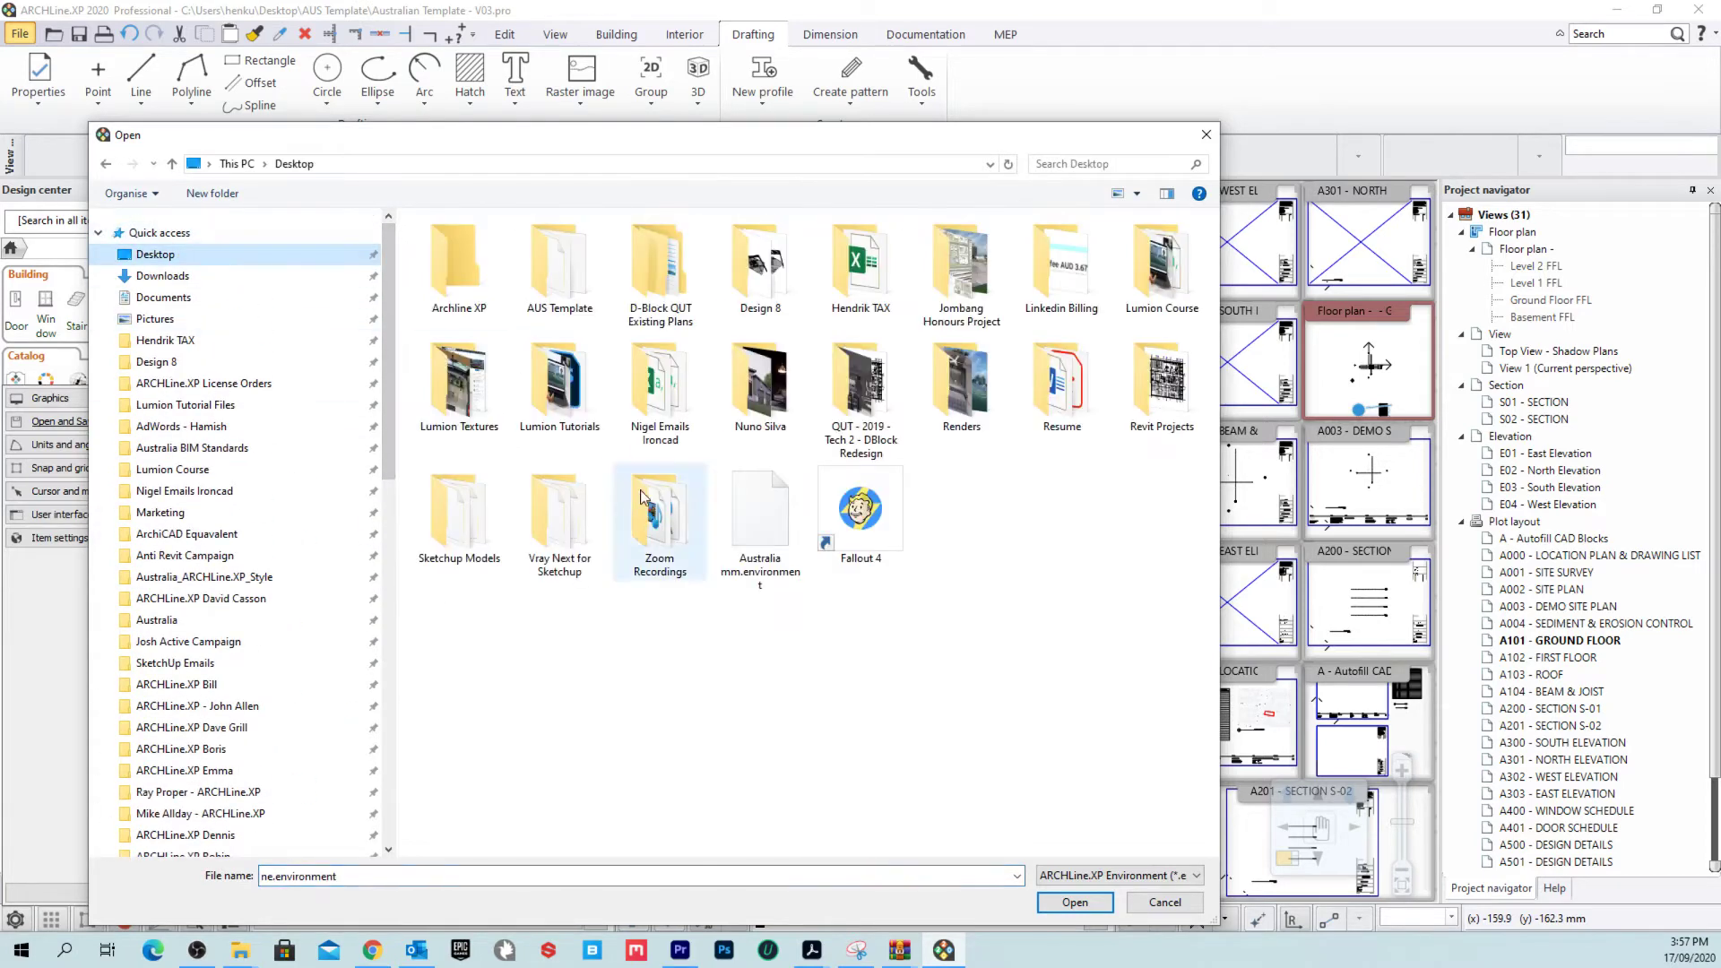
{"action": "double_click", "coordinate": [581, 300]}
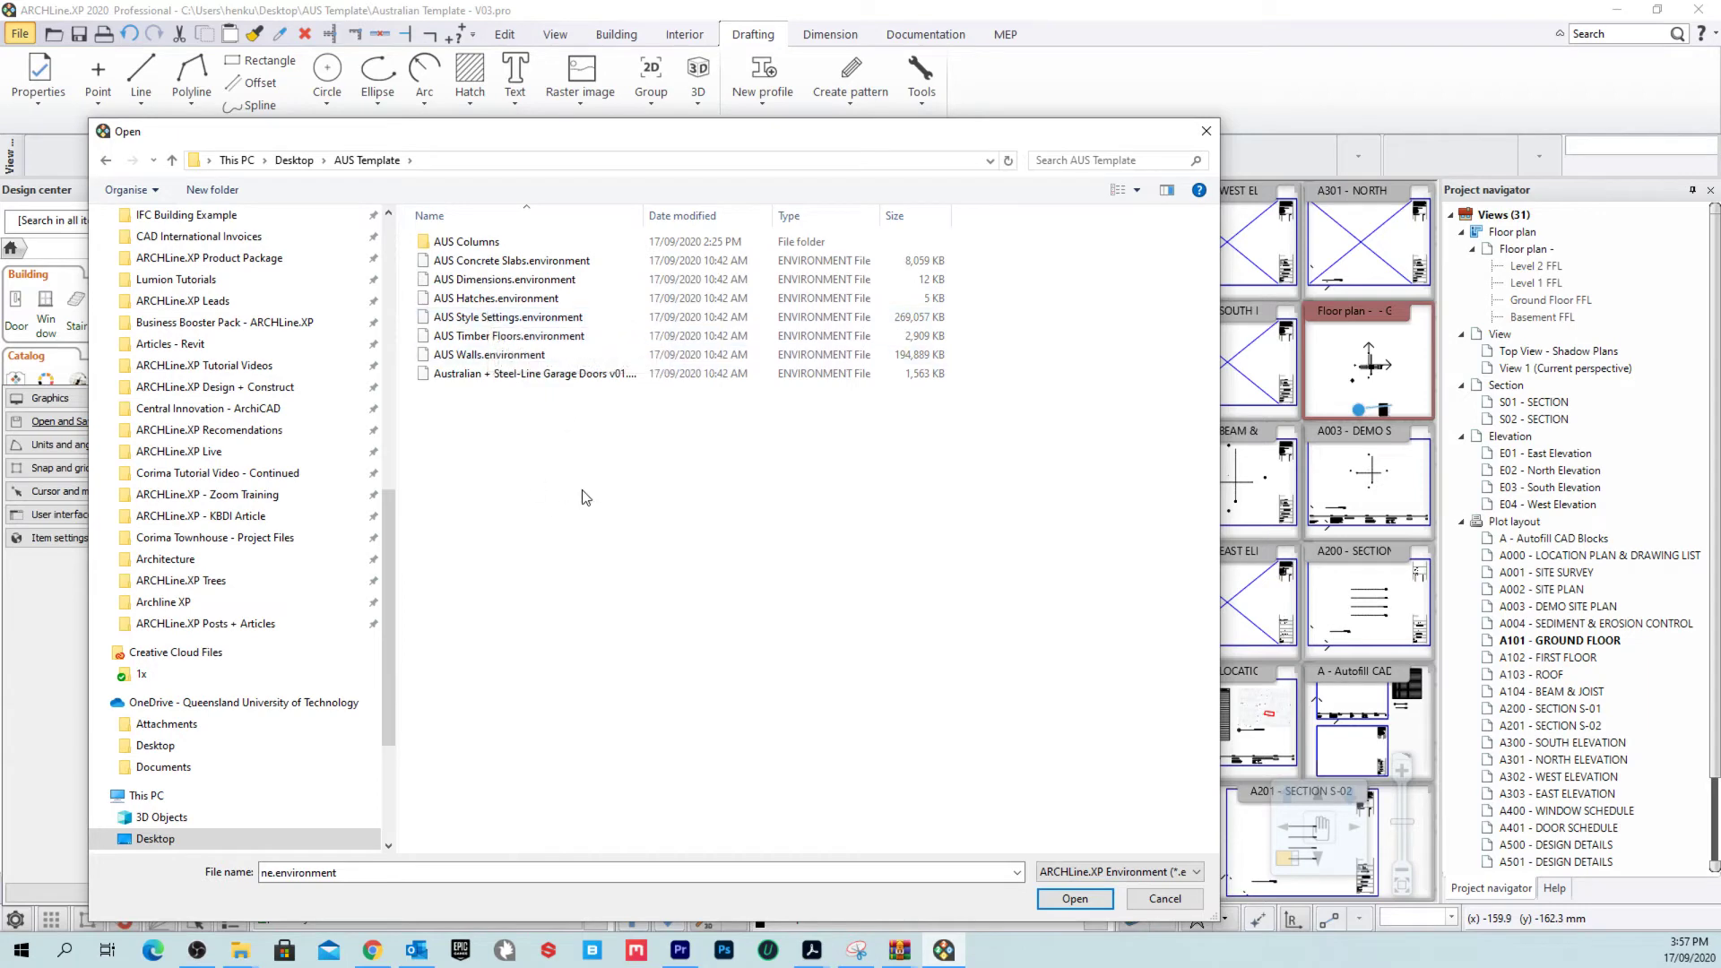
{"action": "left_click", "coordinate": [529, 319]}
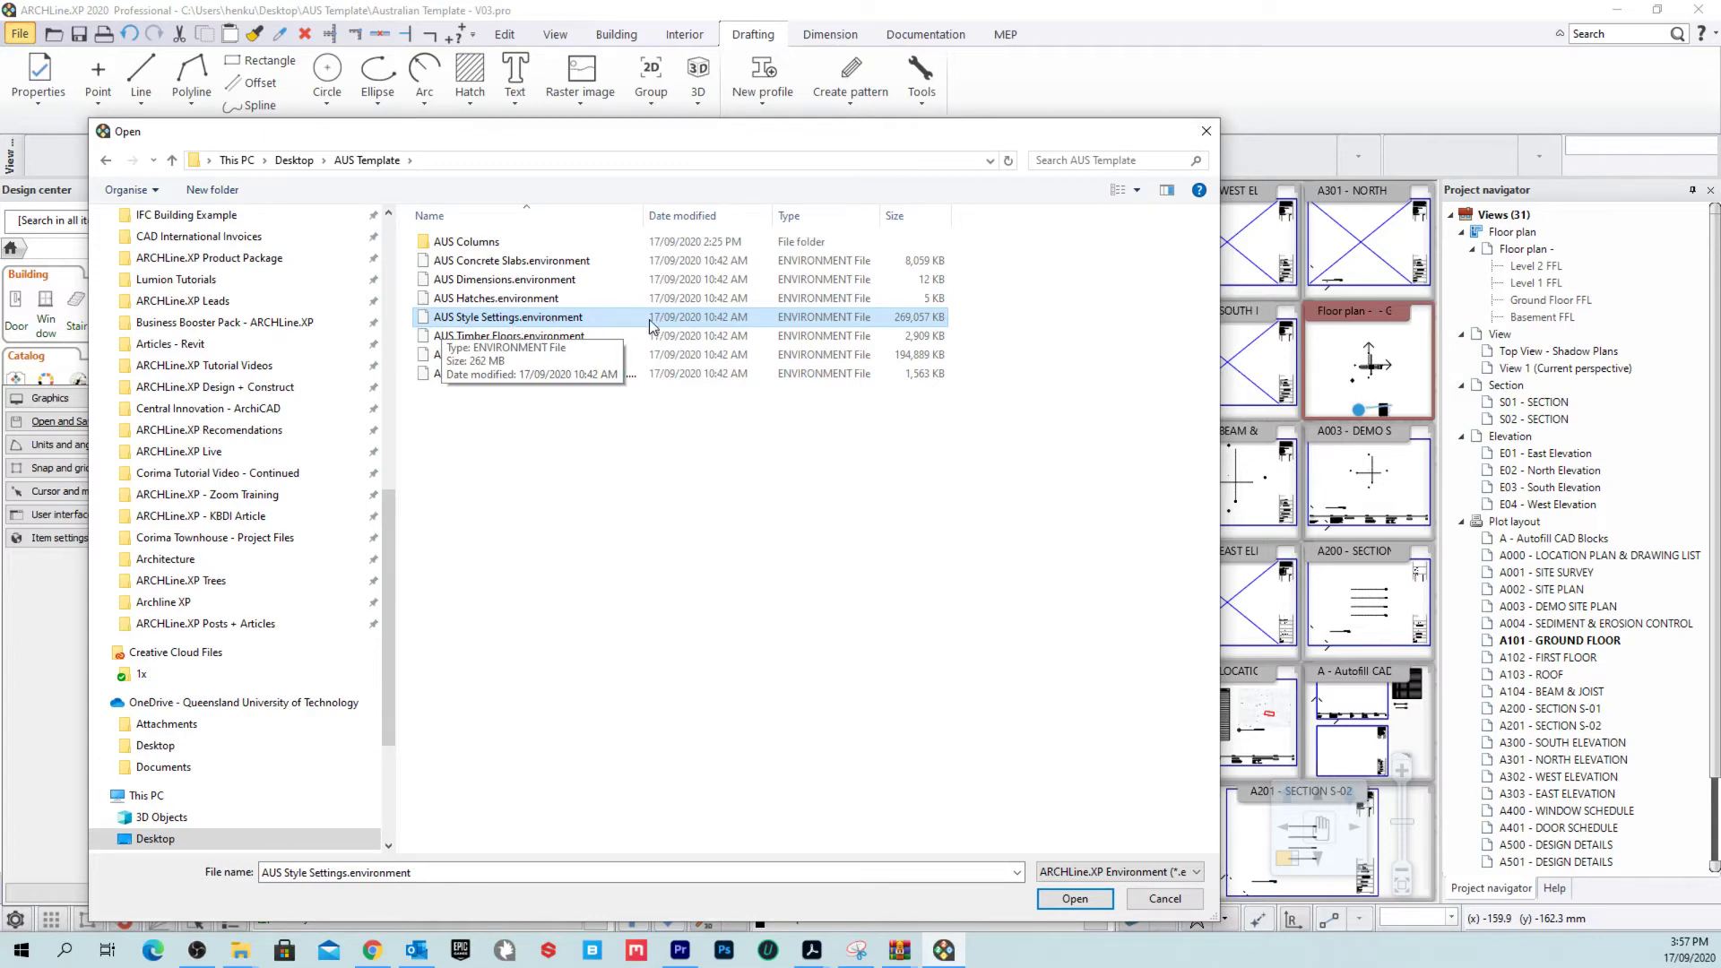
{"action": "left_click", "coordinate": [1074, 898]}
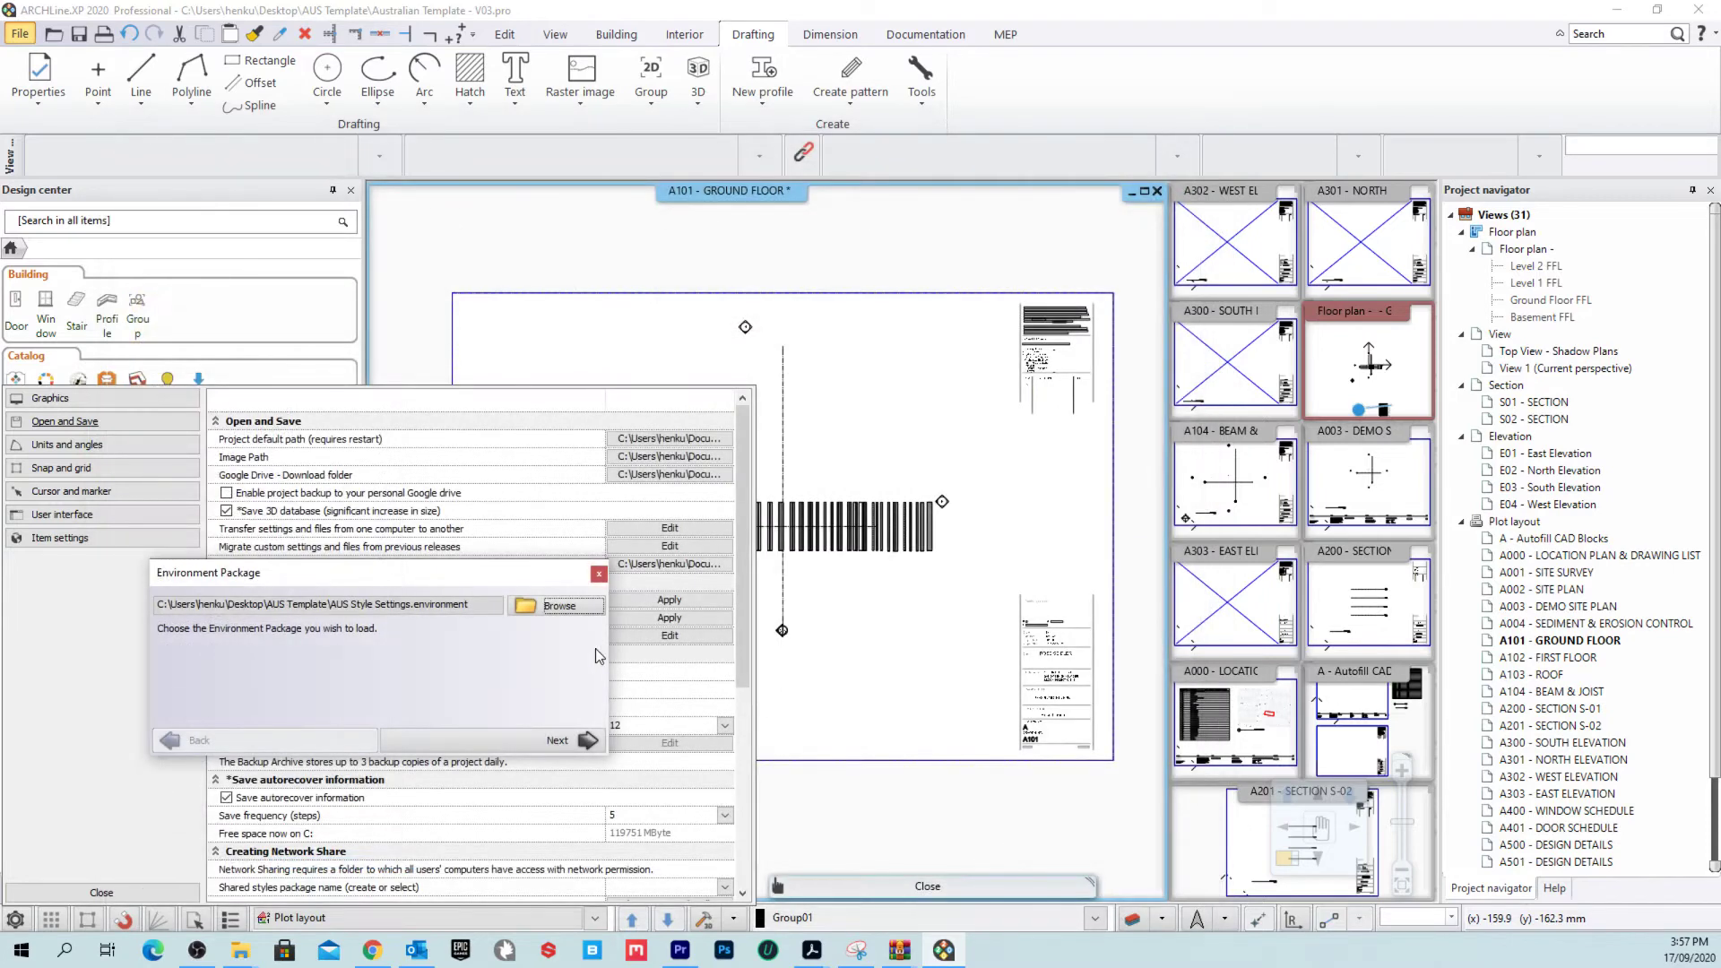
Step: Start importing All data and setting, dismissing notices and agreeing to overwrite library objects
{"action": "left_click", "coordinate": [581, 740]}
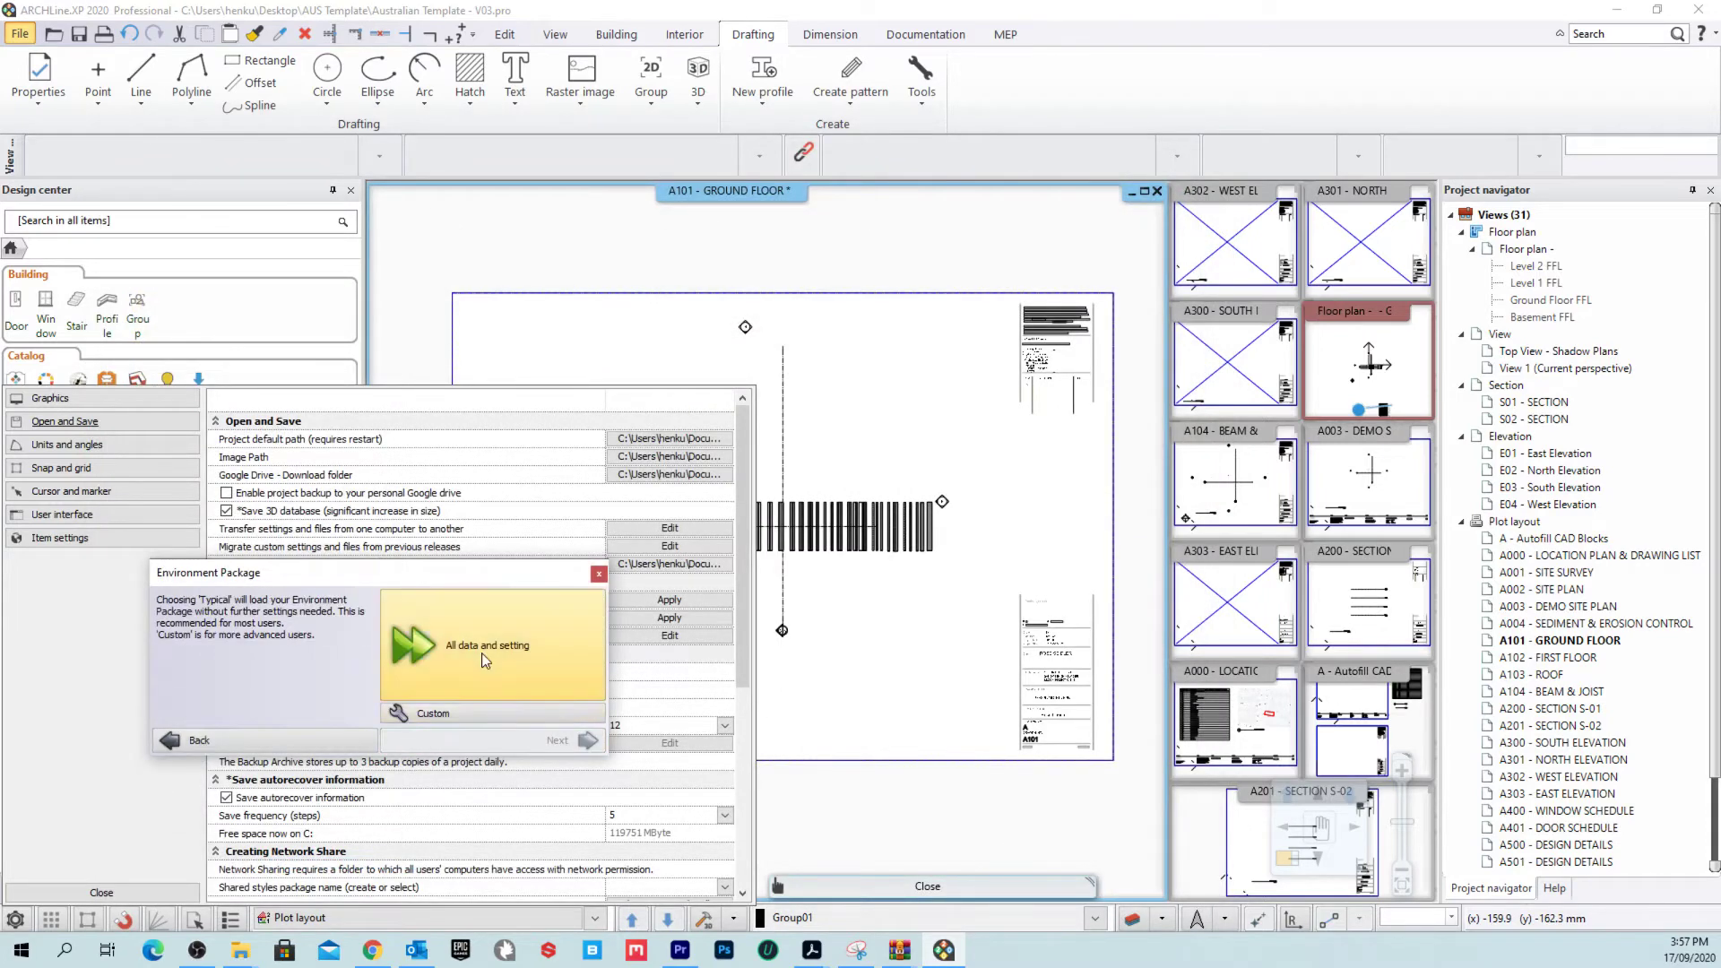
{"action": "left_click", "coordinate": [481, 652]}
{"action": "left_click", "coordinate": [551, 742]}
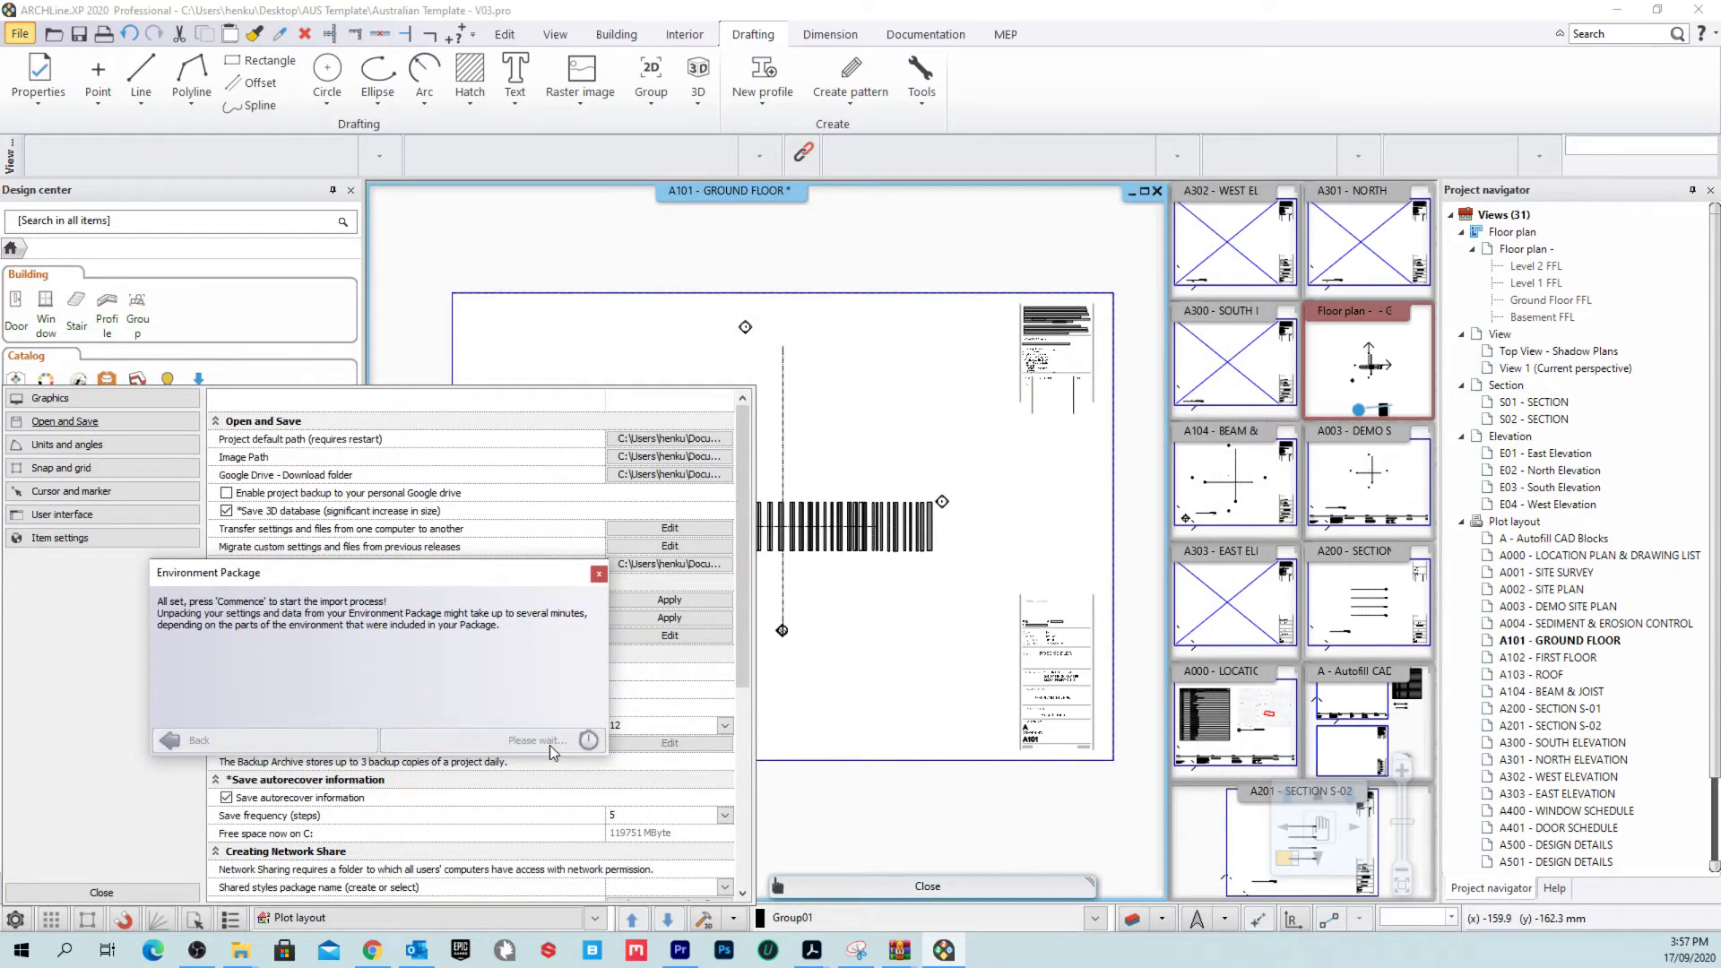
{"action": "left_click", "coordinate": [435, 733]}
{"action": "left_click", "coordinate": [437, 715]}
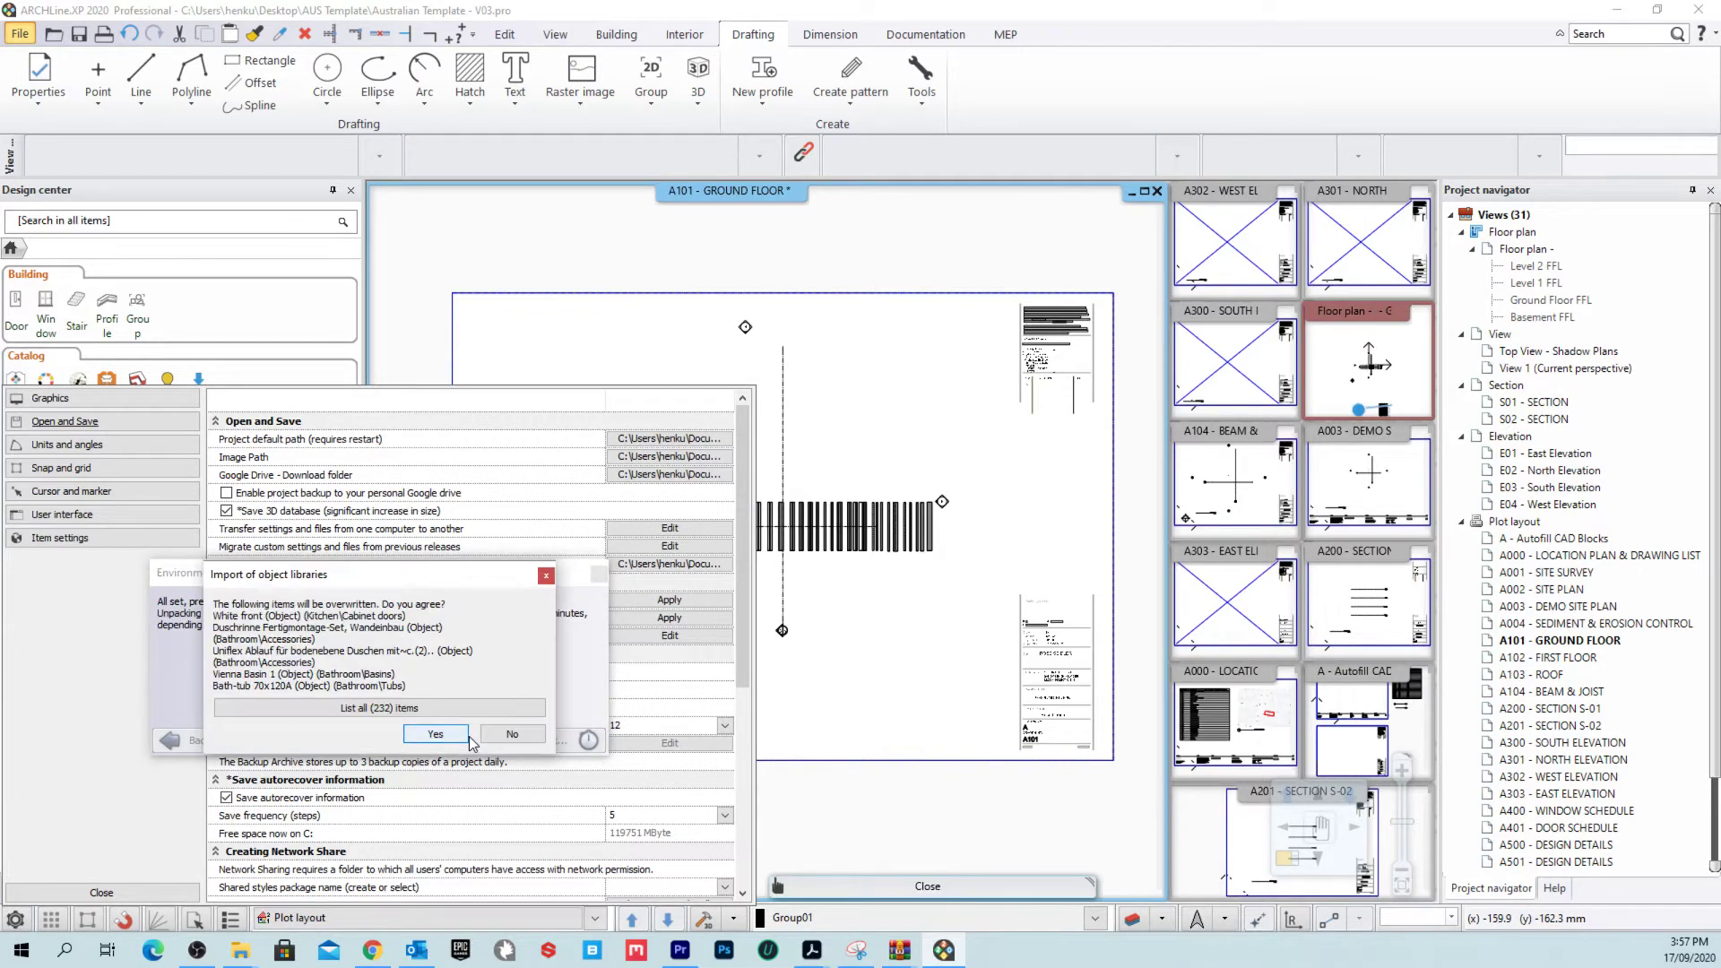
{"action": "left_click", "coordinate": [452, 733]}
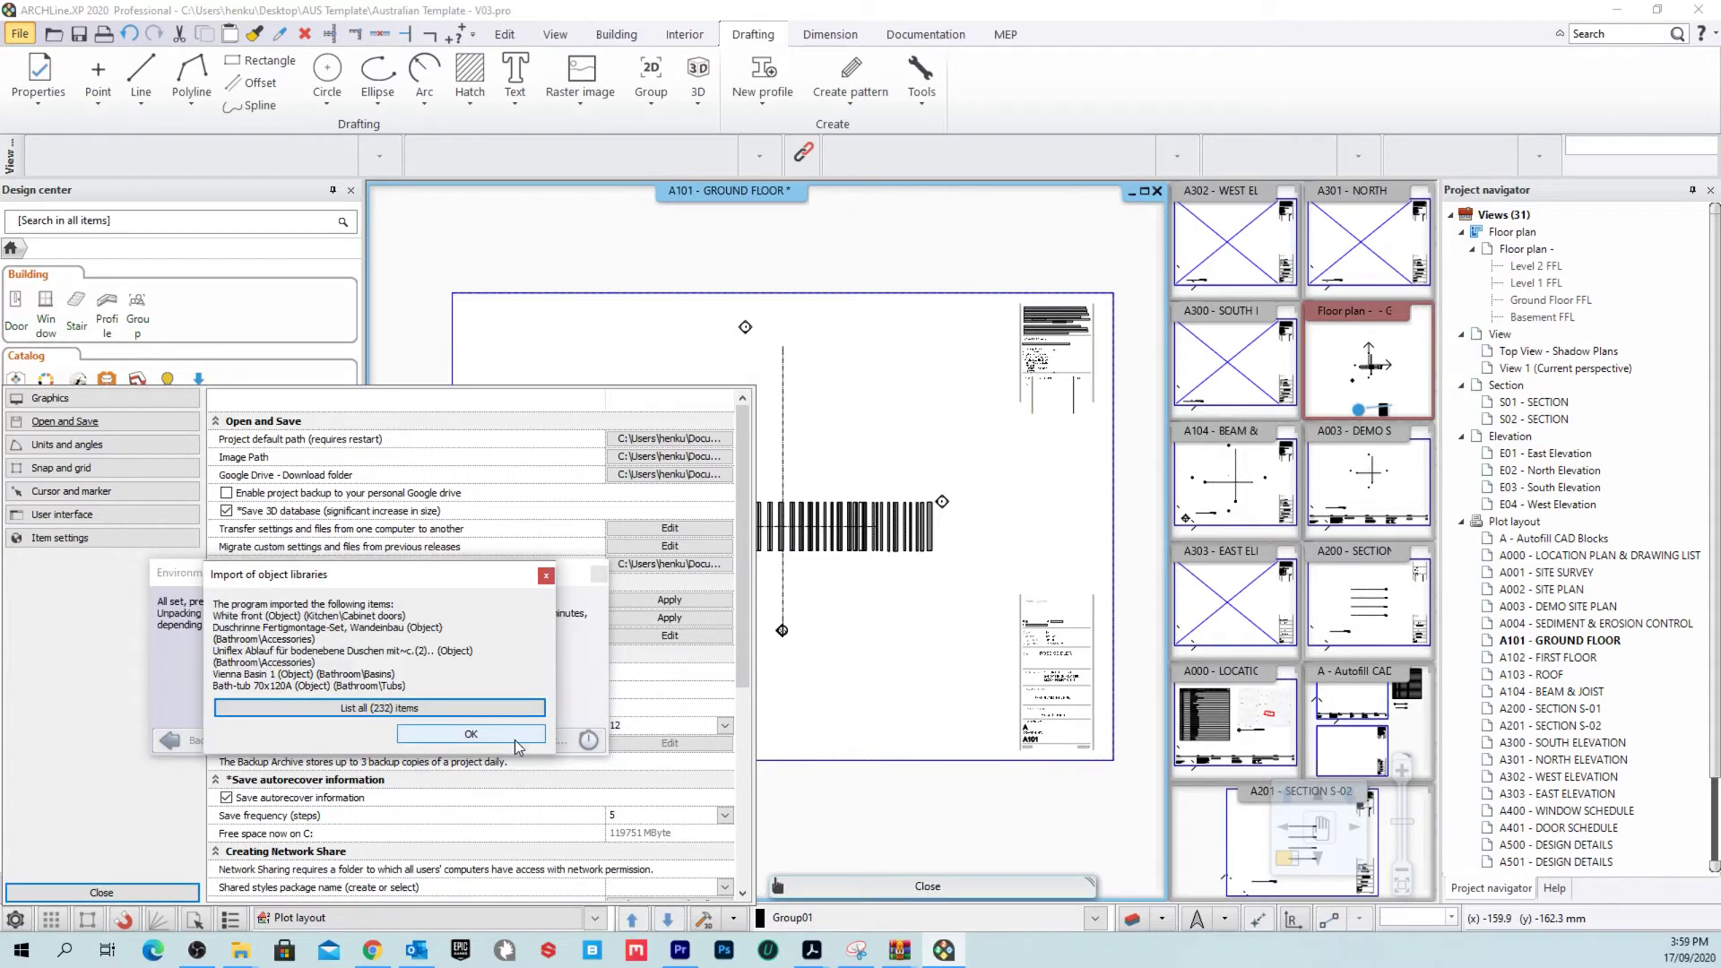
Step: Confirm replacing current settings and the Shortcuts profile, then finish the package import
{"action": "left_click", "coordinate": [499, 744]}
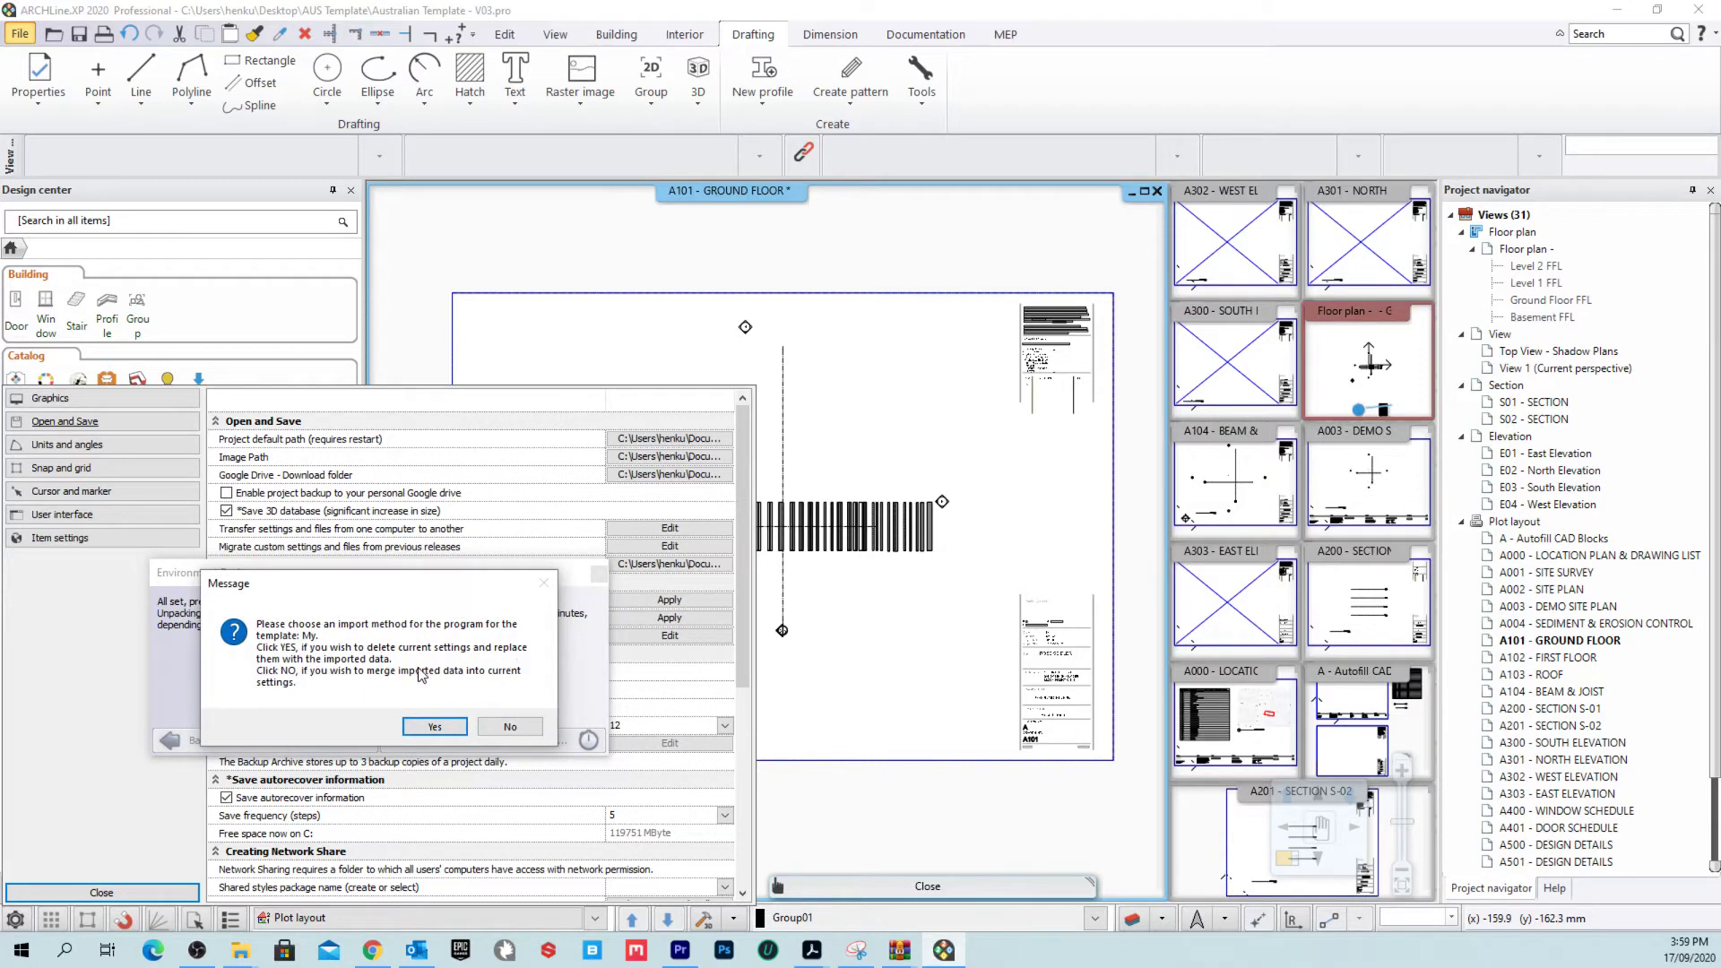
{"action": "left_click", "coordinate": [436, 727]}
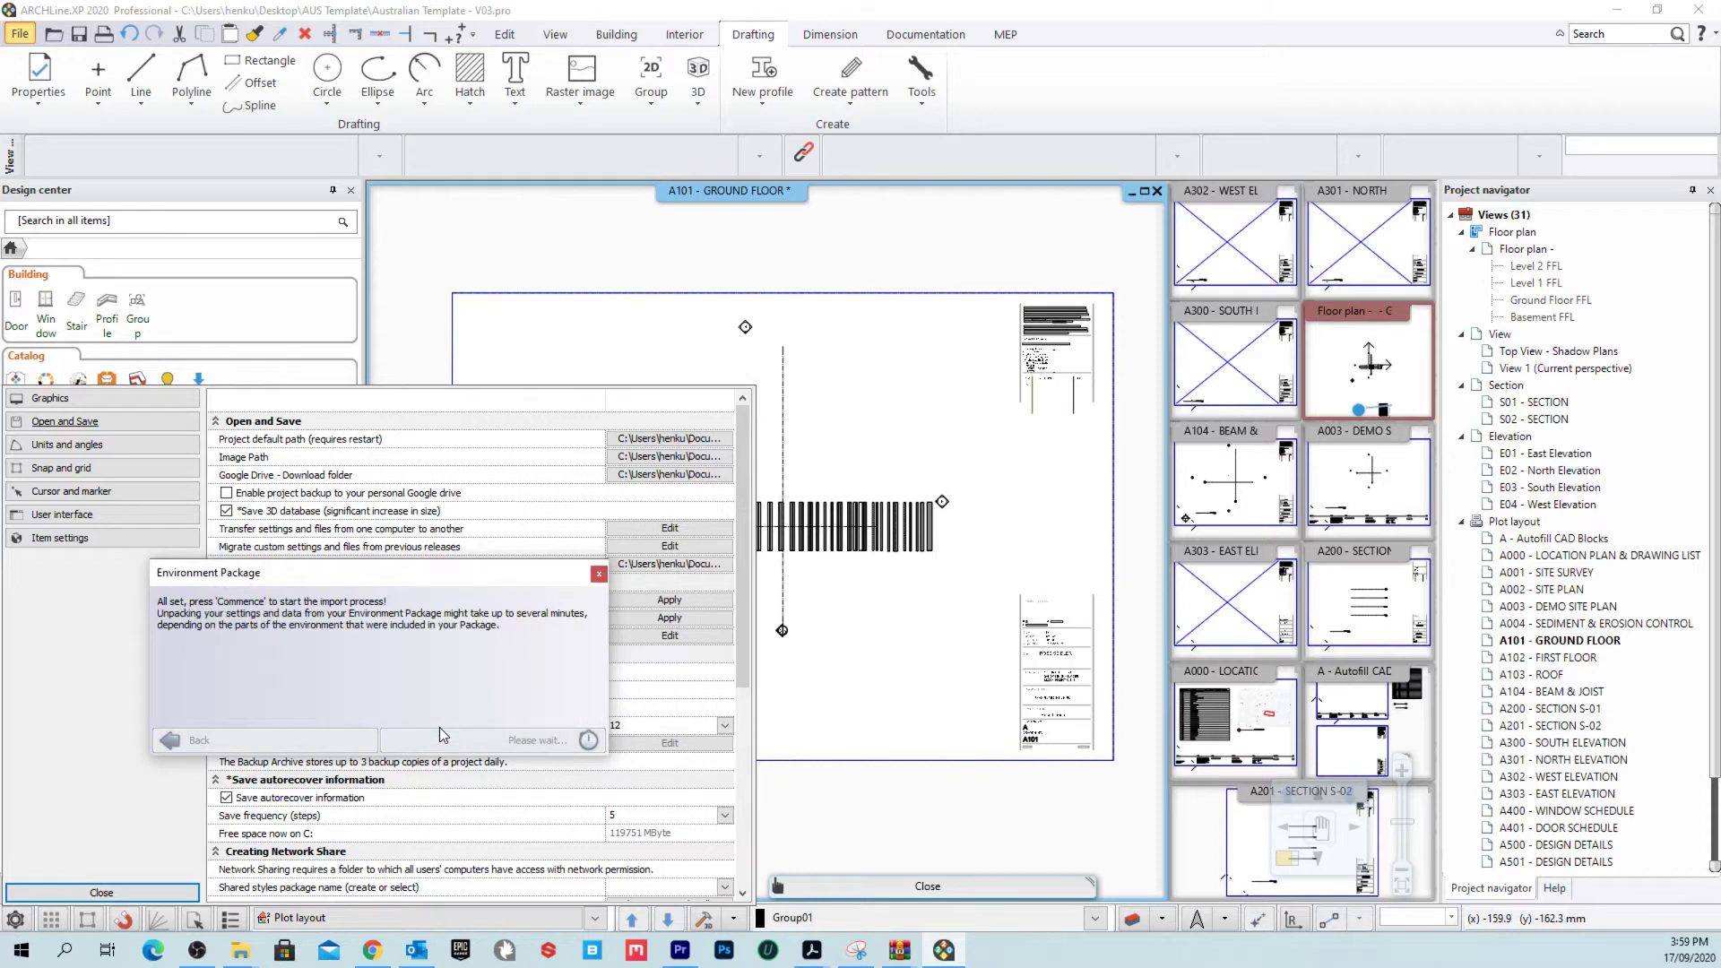
{"action": "left_click", "coordinate": [471, 734]}
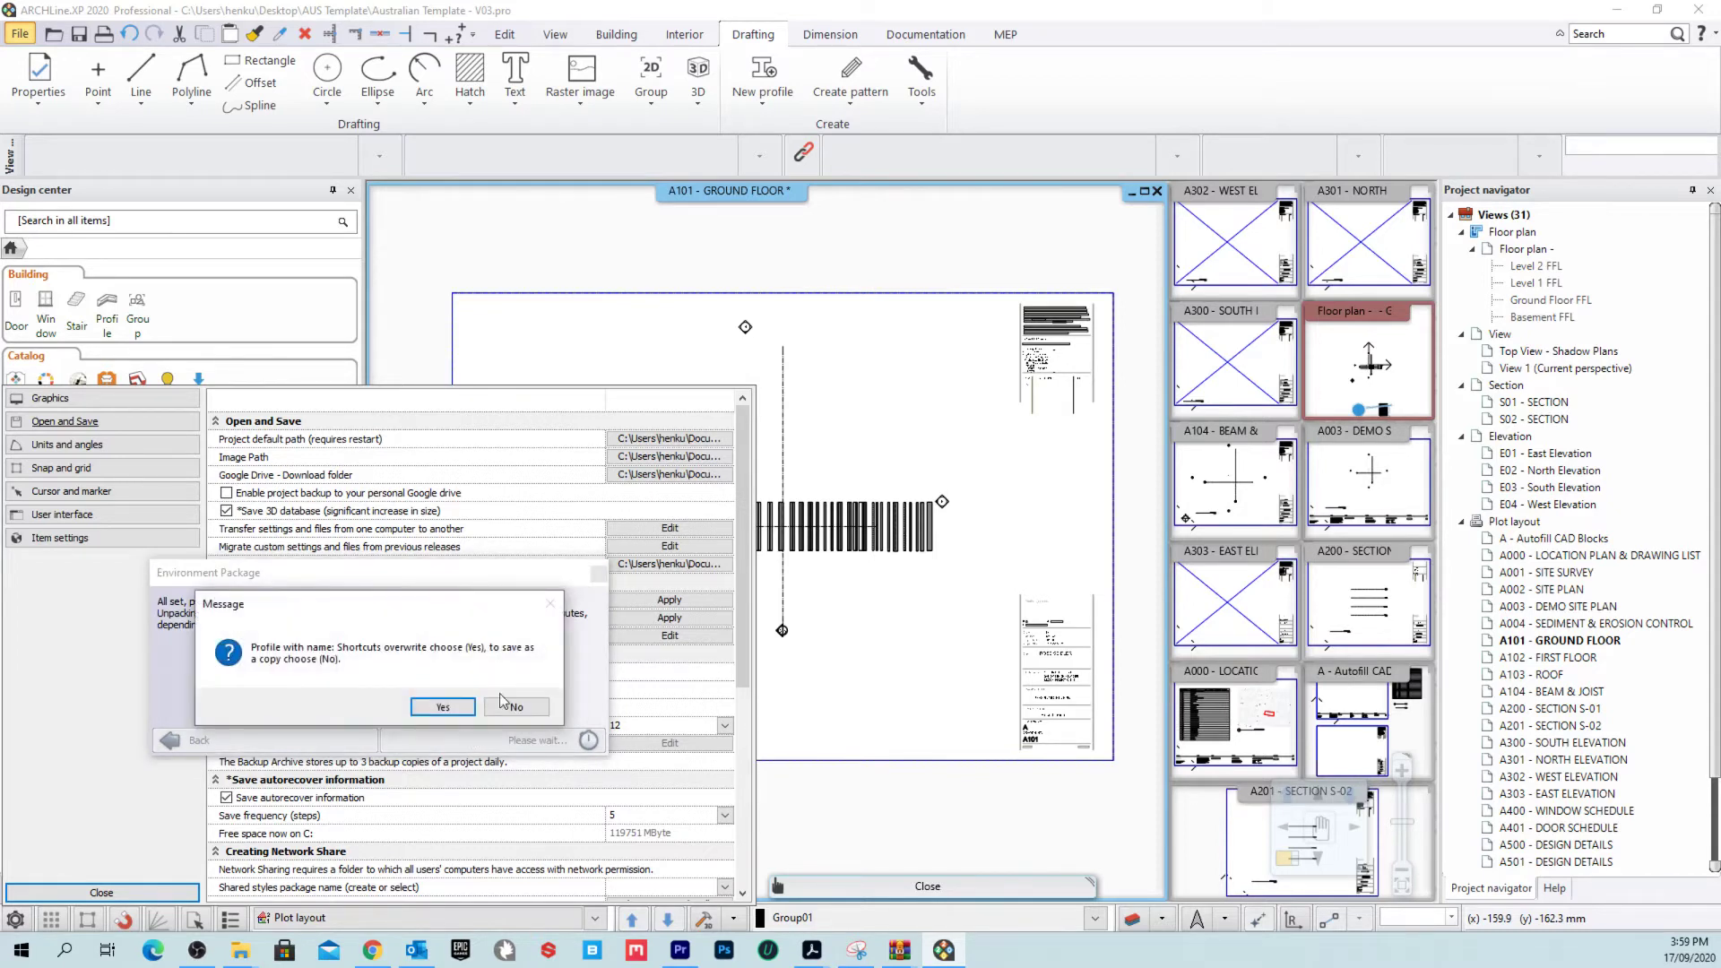
{"action": "left_click", "coordinate": [443, 708]}
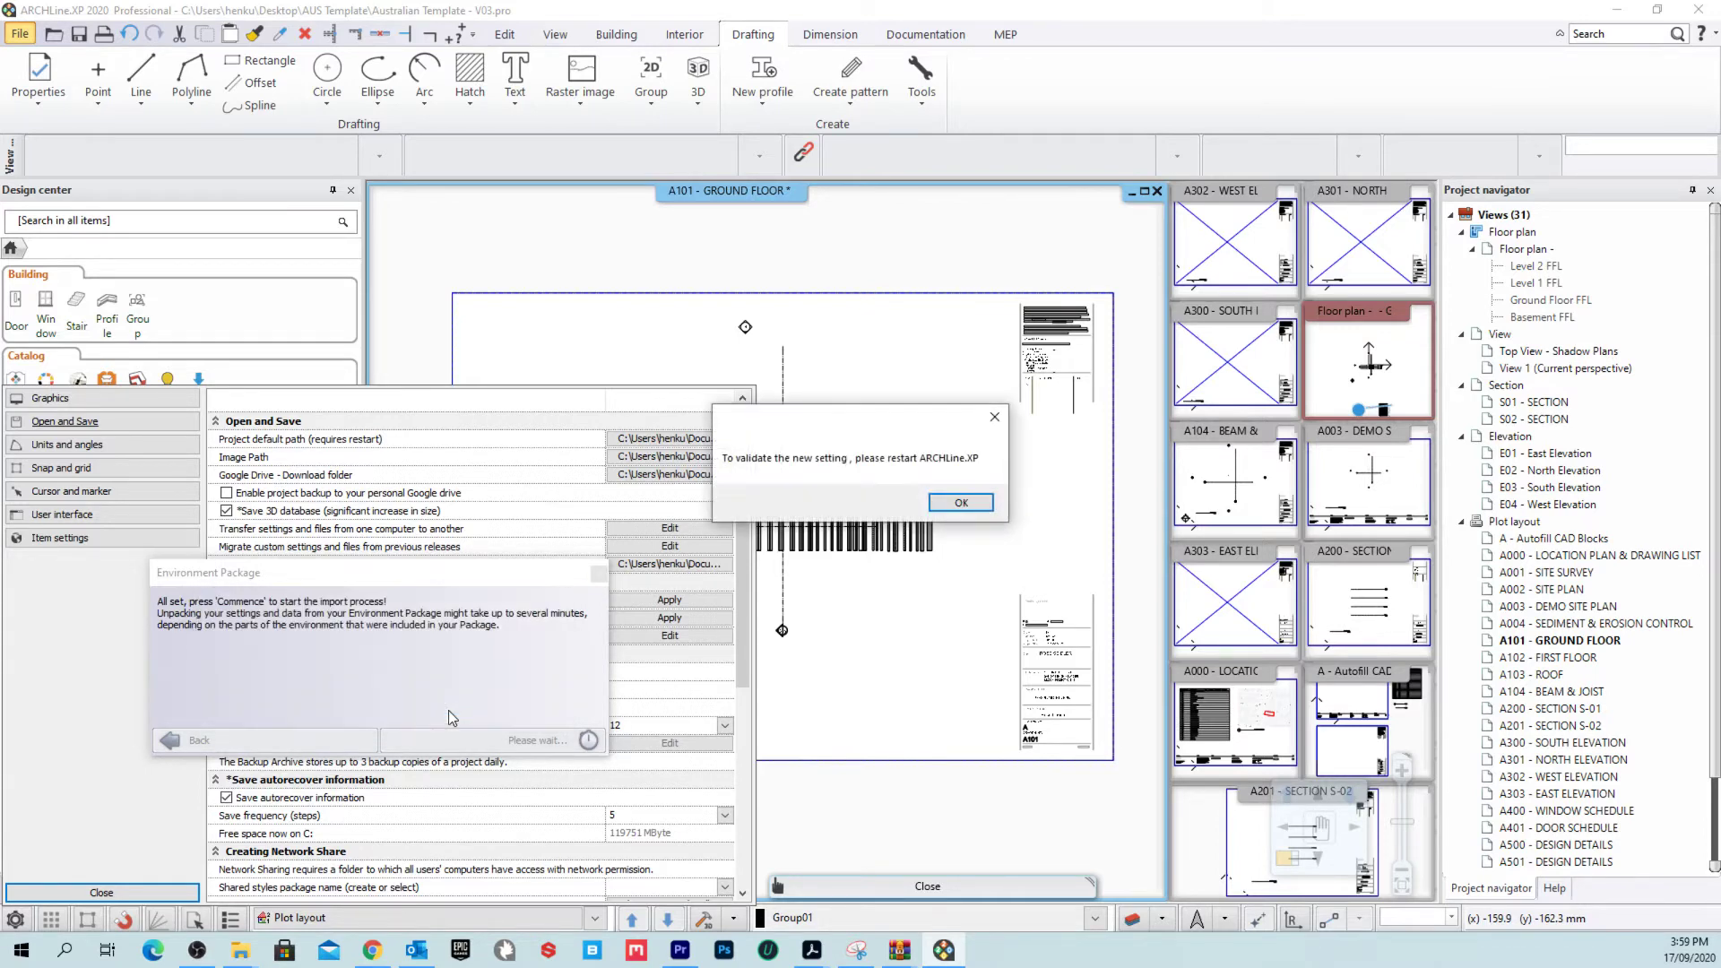
{"action": "key", "text": "Return"}
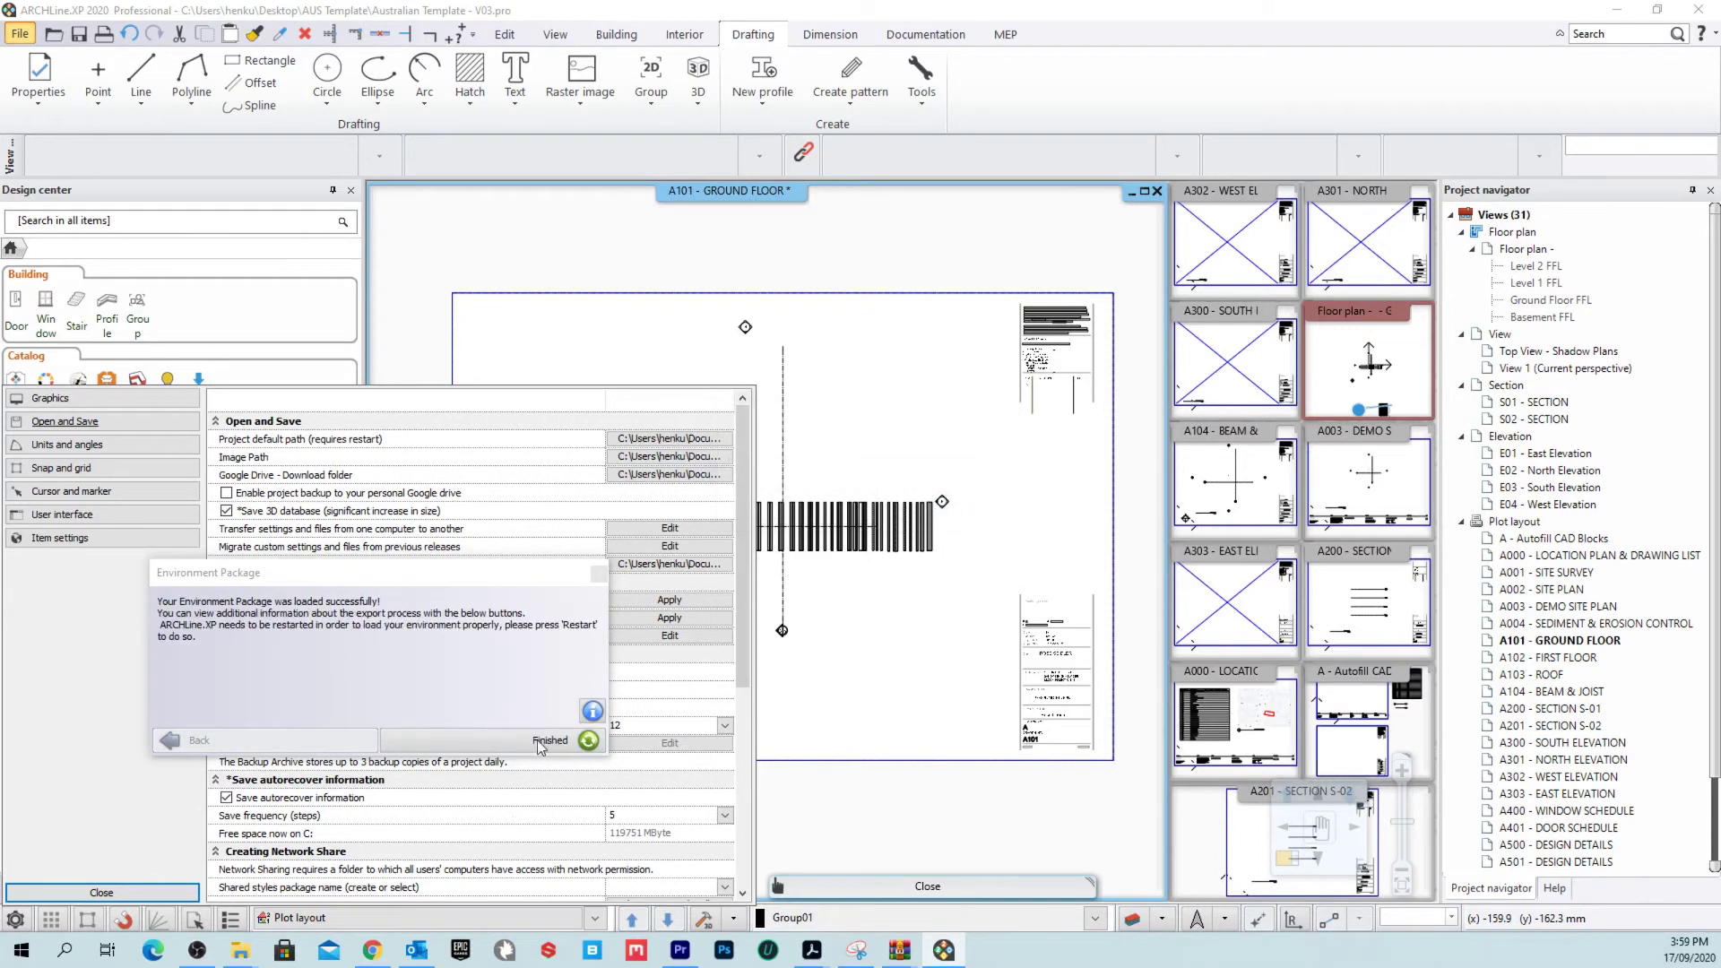
{"action": "left_click", "coordinate": [541, 742]}
Step: Close the program settings and exit ARCHLine.XP
{"action": "left_click", "coordinate": [89, 893]}
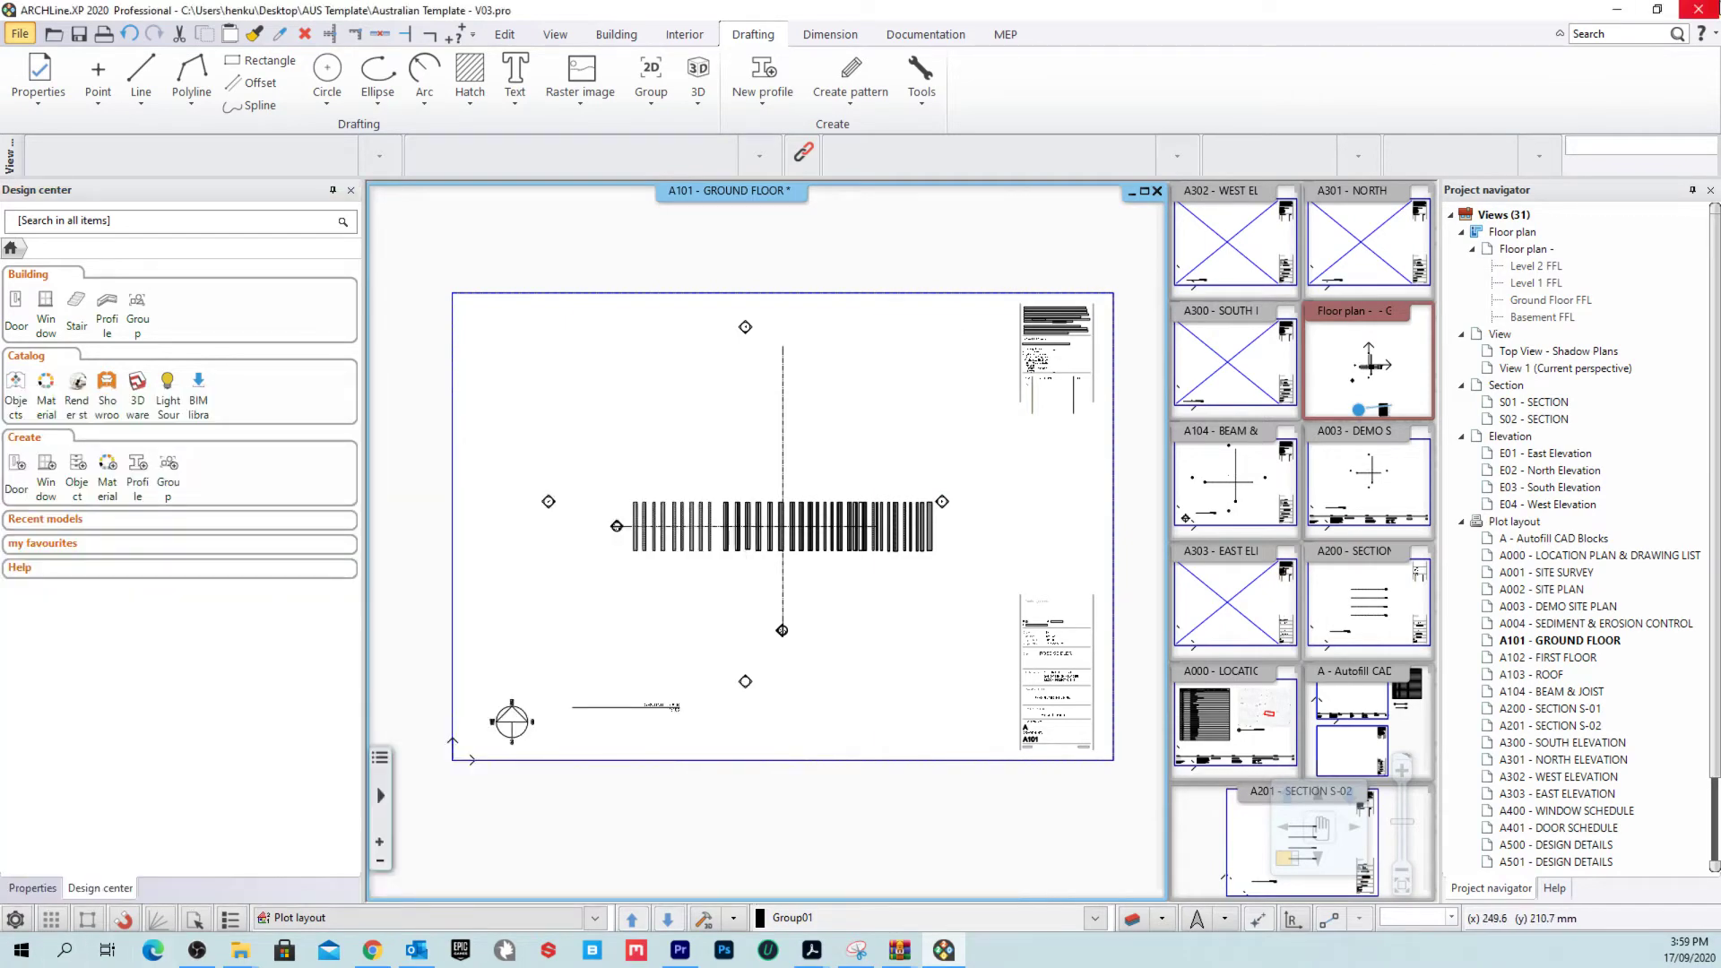
{"action": "left_click", "coordinate": [1698, 9]}
{"action": "left_click", "coordinate": [695, 513]}
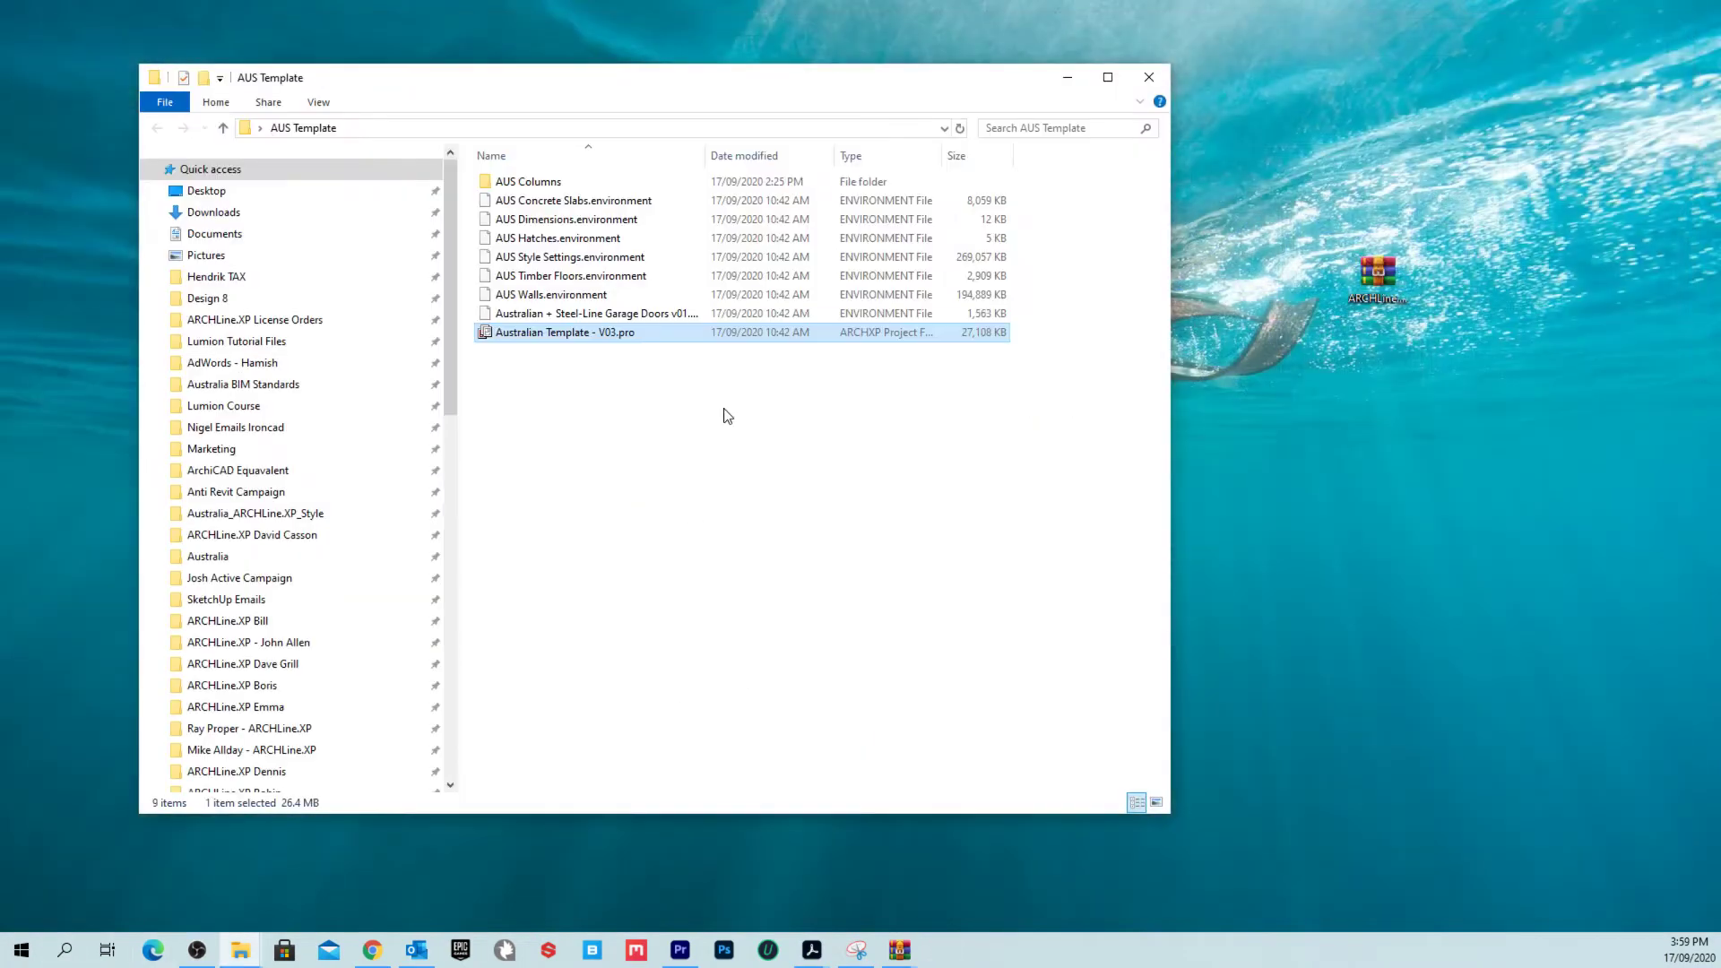
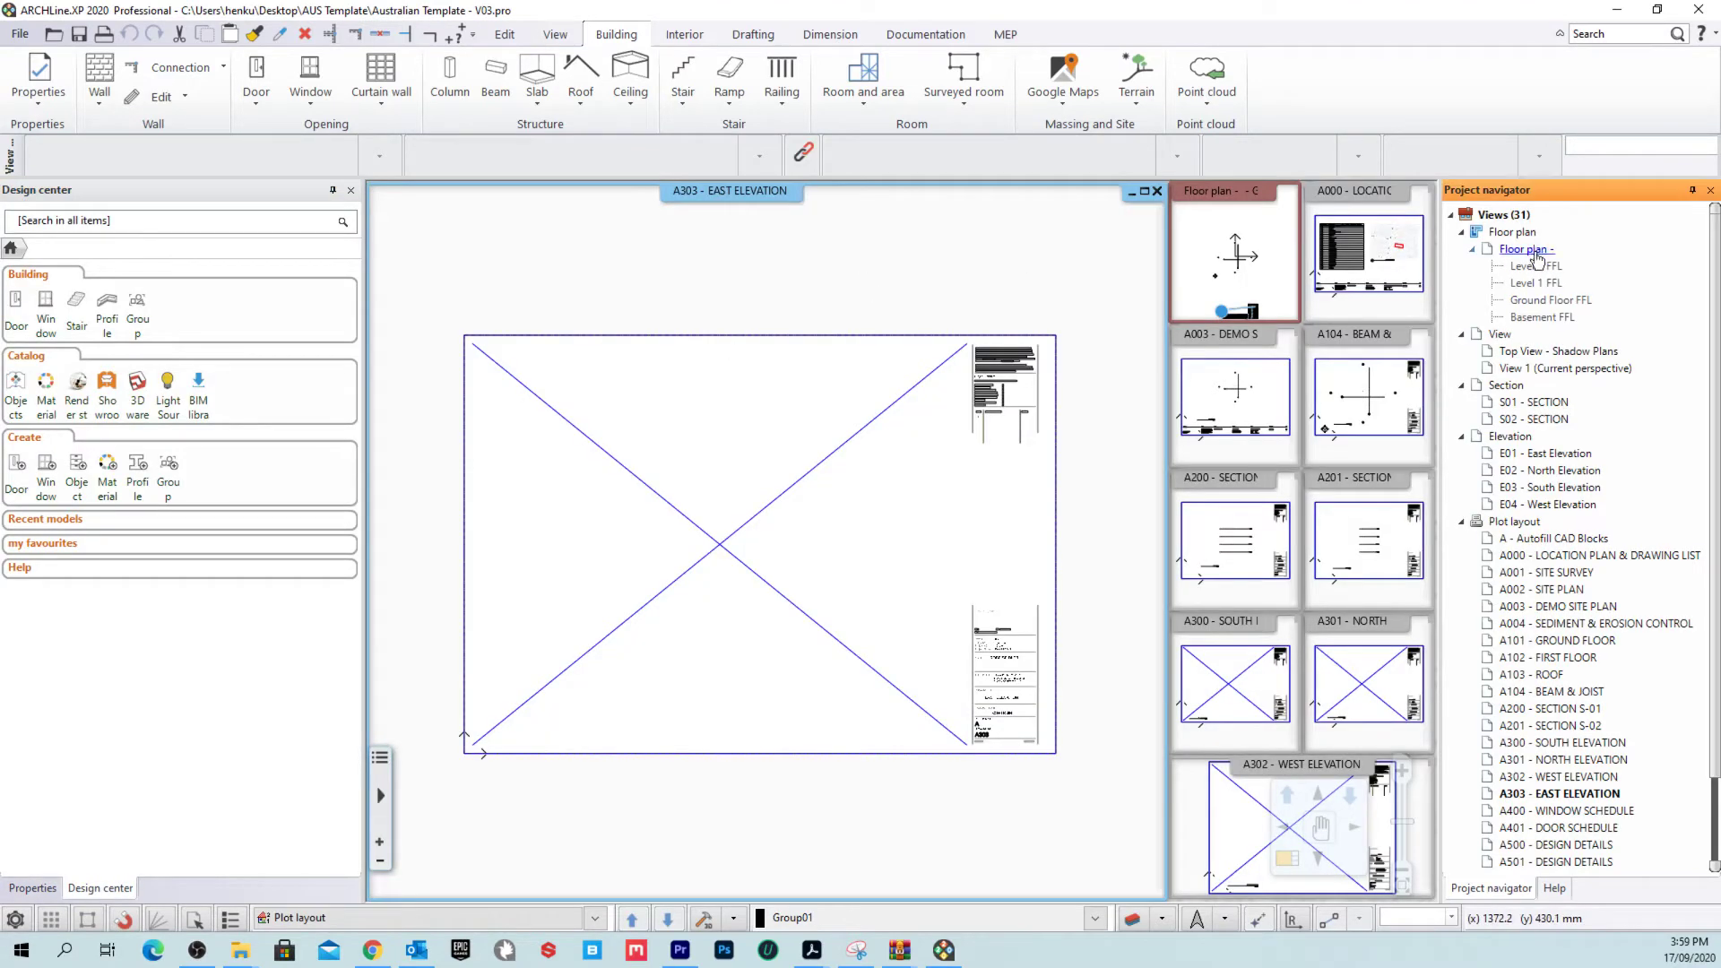
Step: Make the Ground Floor FFL plan active and swap it into the main view
{"action": "double_click", "coordinate": [1550, 299]}
{"action": "right_click", "coordinate": [1203, 201]}
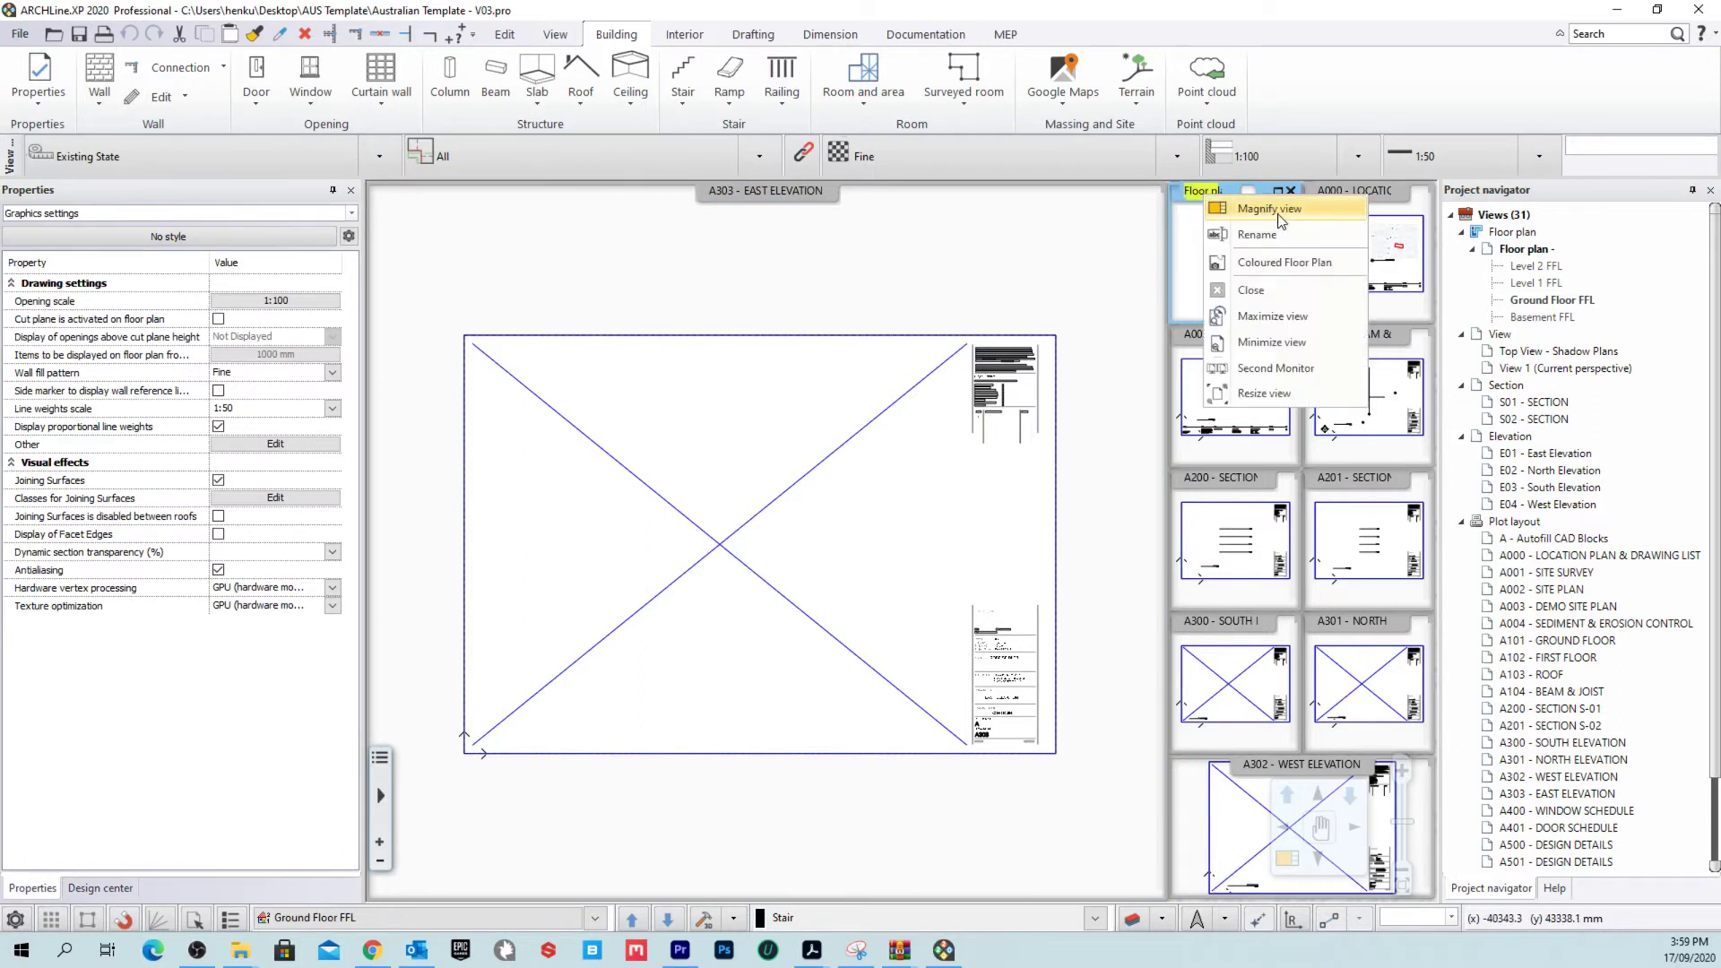
{"action": "left_click", "coordinate": [1272, 218]}
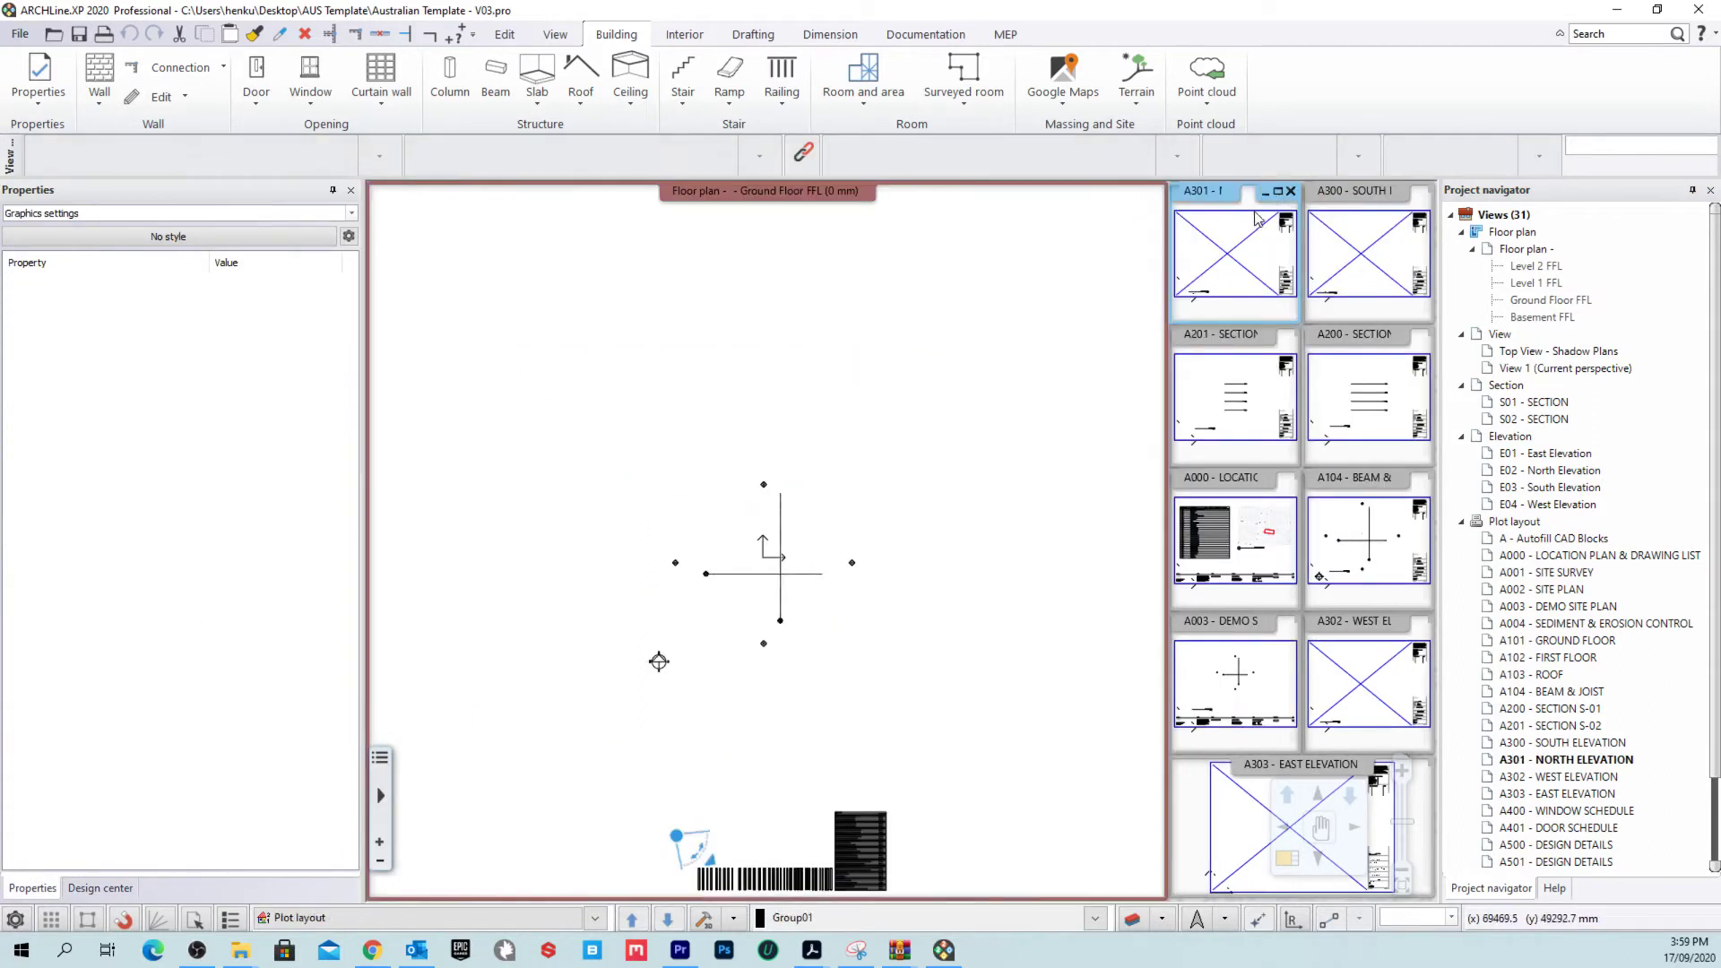
Step: Minimize the eight sheet thumbnails: A301, A300, A201, A200, A000, A104, A003 and A302
{"action": "left_click", "coordinate": [1264, 191]}
{"action": "left_click", "coordinate": [1399, 191]}
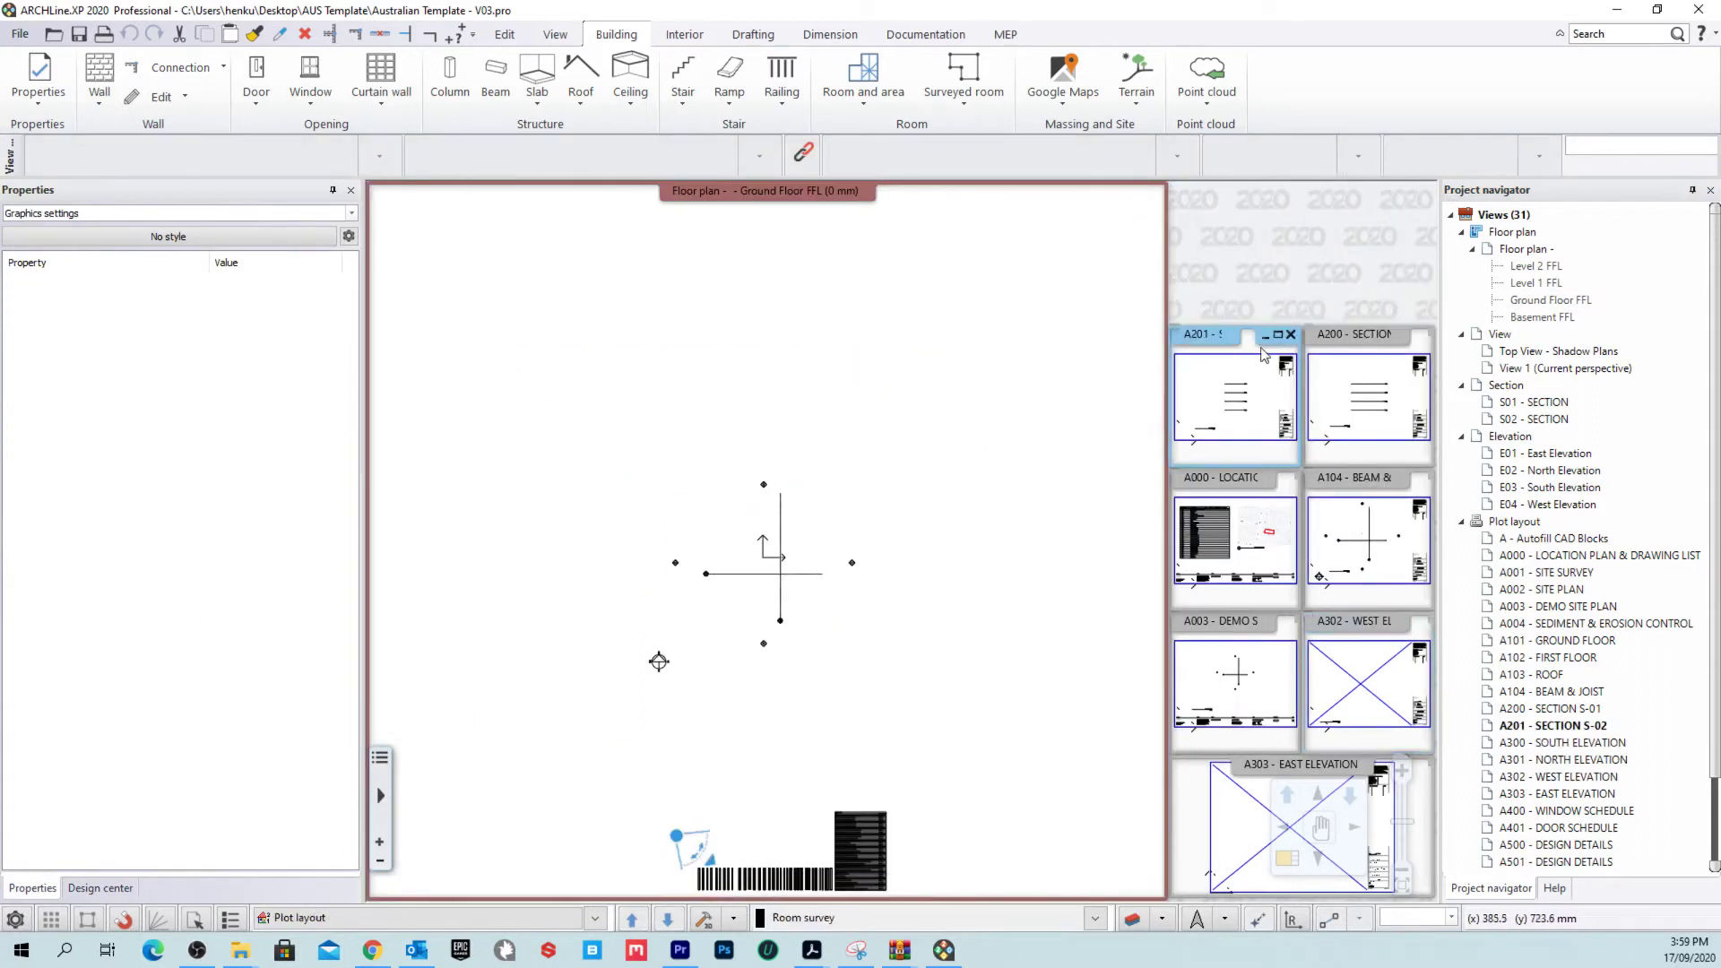
{"action": "left_click", "coordinate": [1264, 335]}
{"action": "left_click", "coordinate": [1399, 334]}
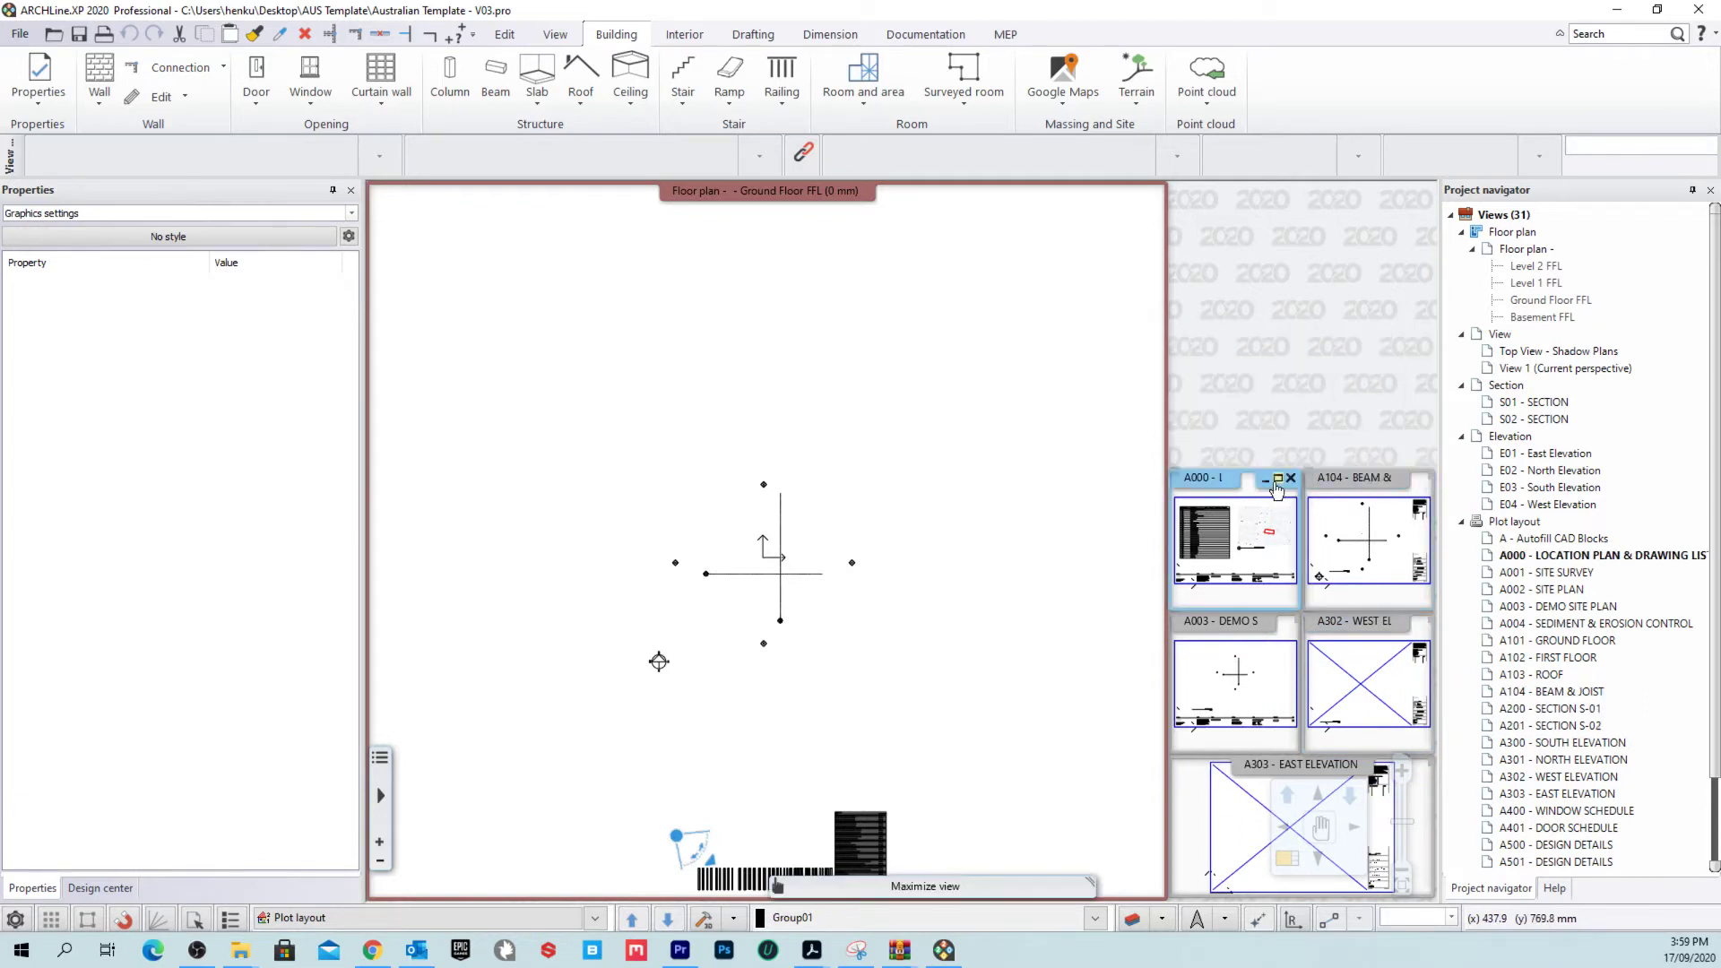
{"action": "left_click", "coordinate": [1264, 478]}
{"action": "left_click", "coordinate": [1399, 478]}
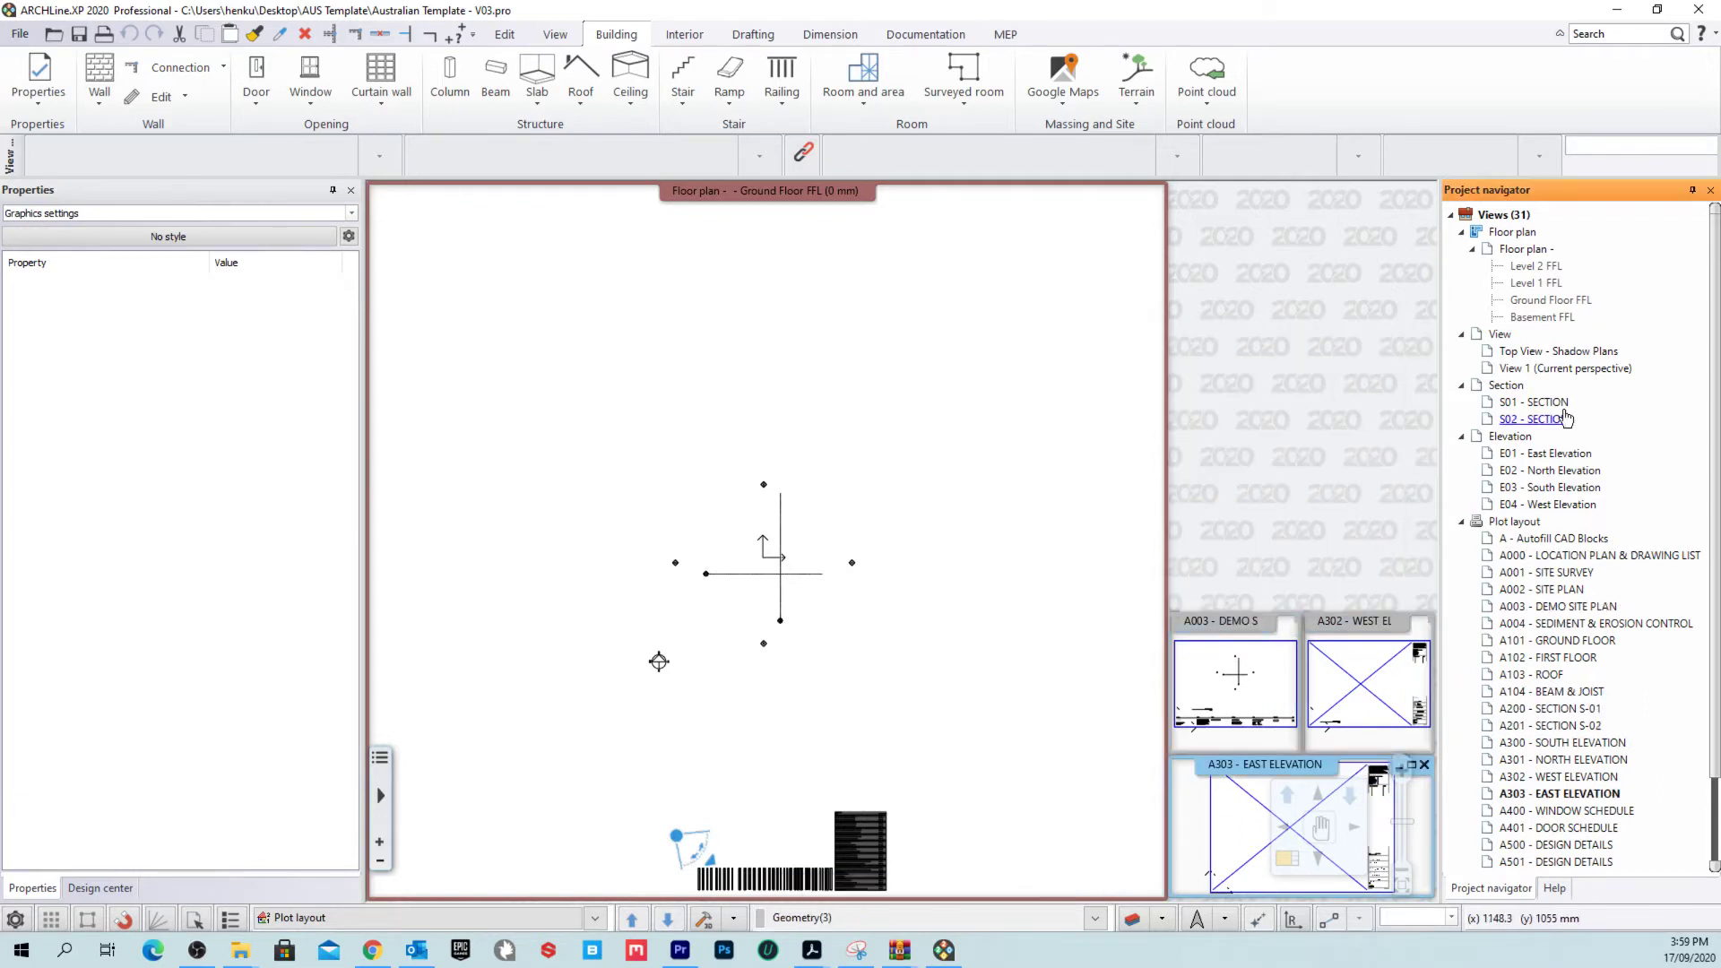
{"action": "left_click", "coordinate": [1264, 621]}
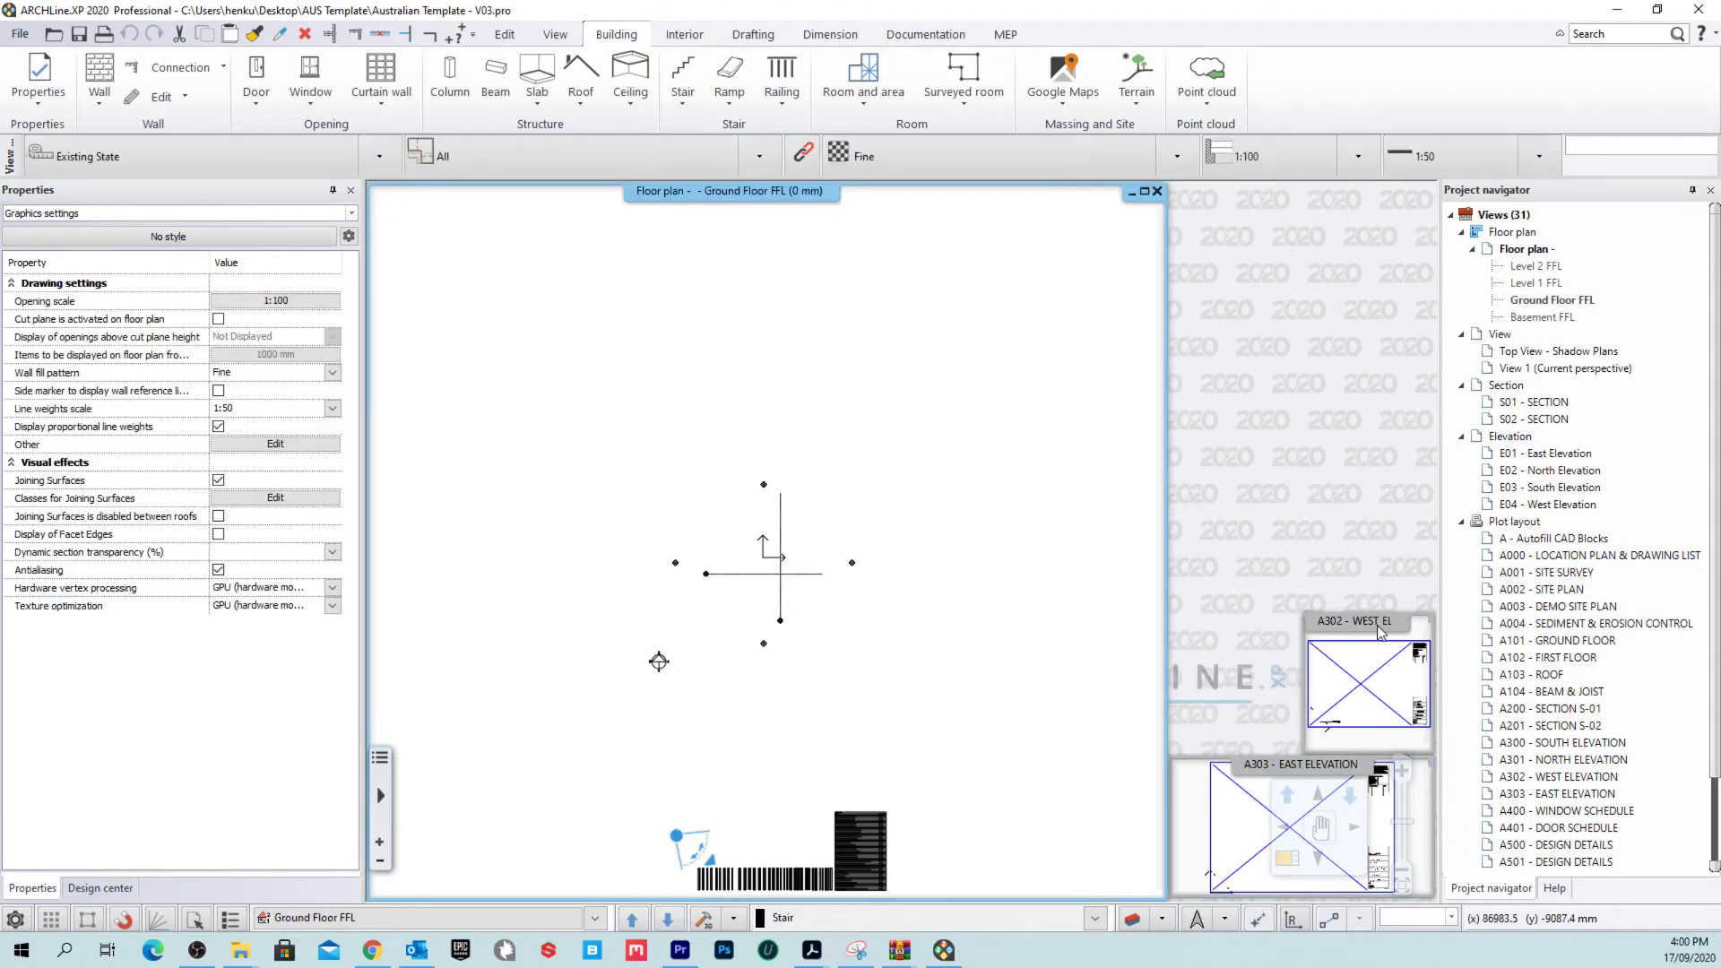
{"action": "left_click", "coordinate": [1400, 622]}
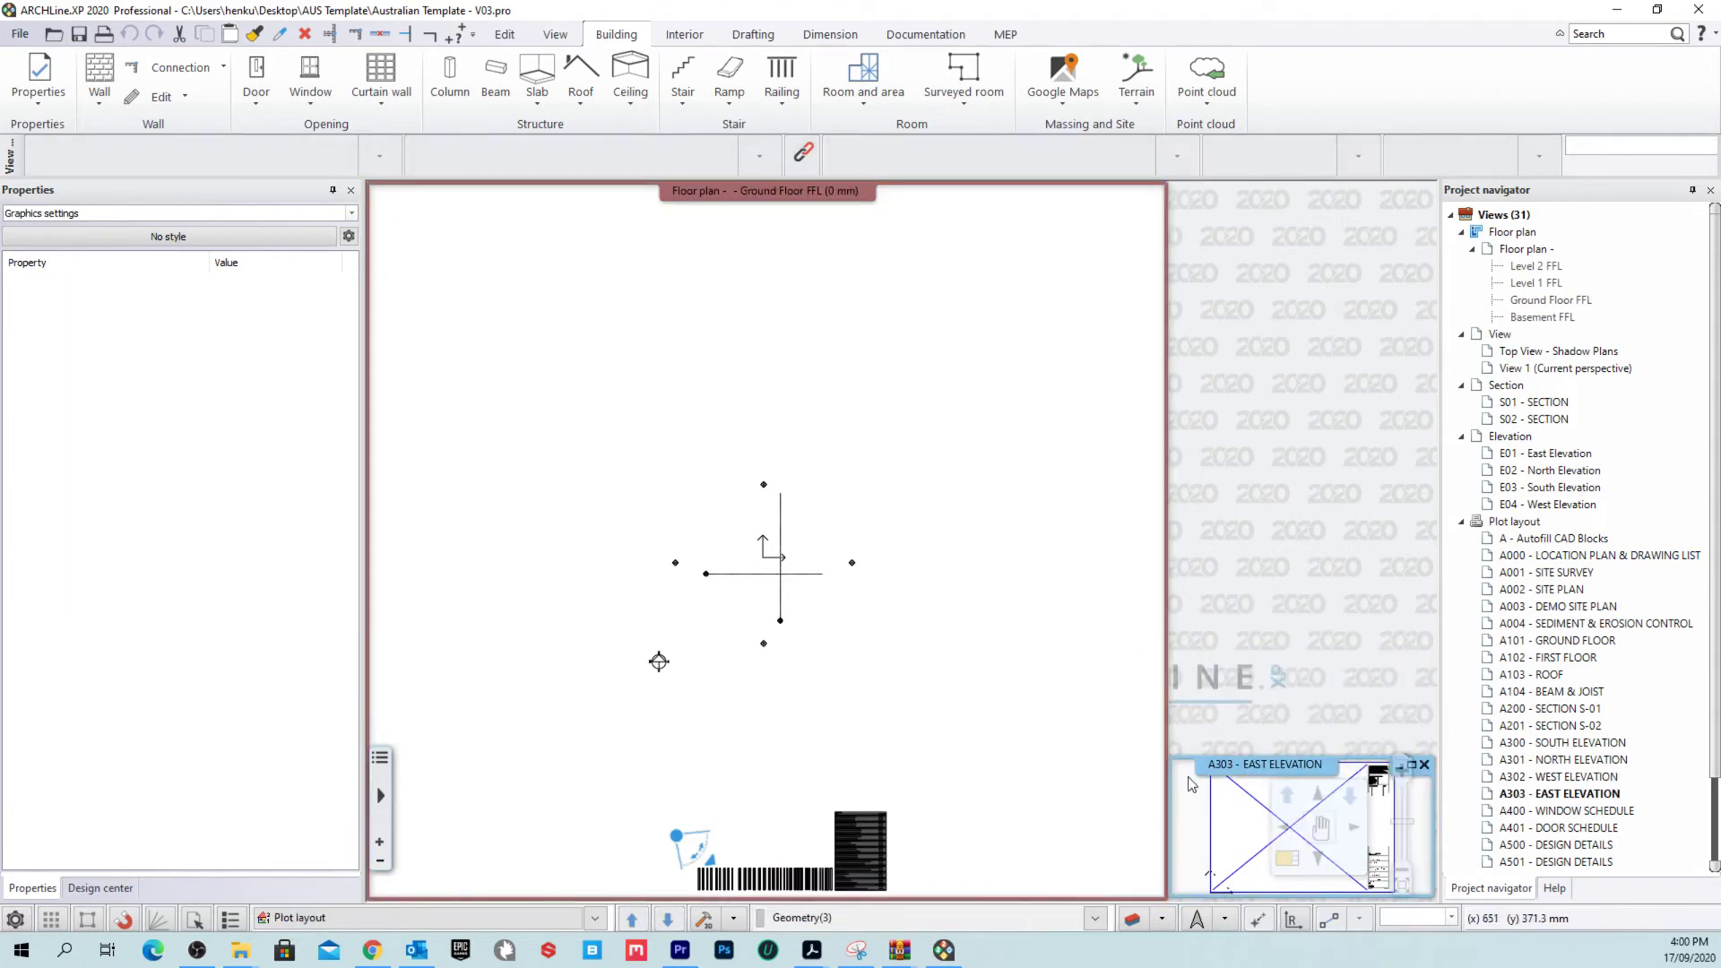
Step: Swap in the A303 East Elevation view, then minimize it too
{"action": "right_click", "coordinate": [1395, 773]}
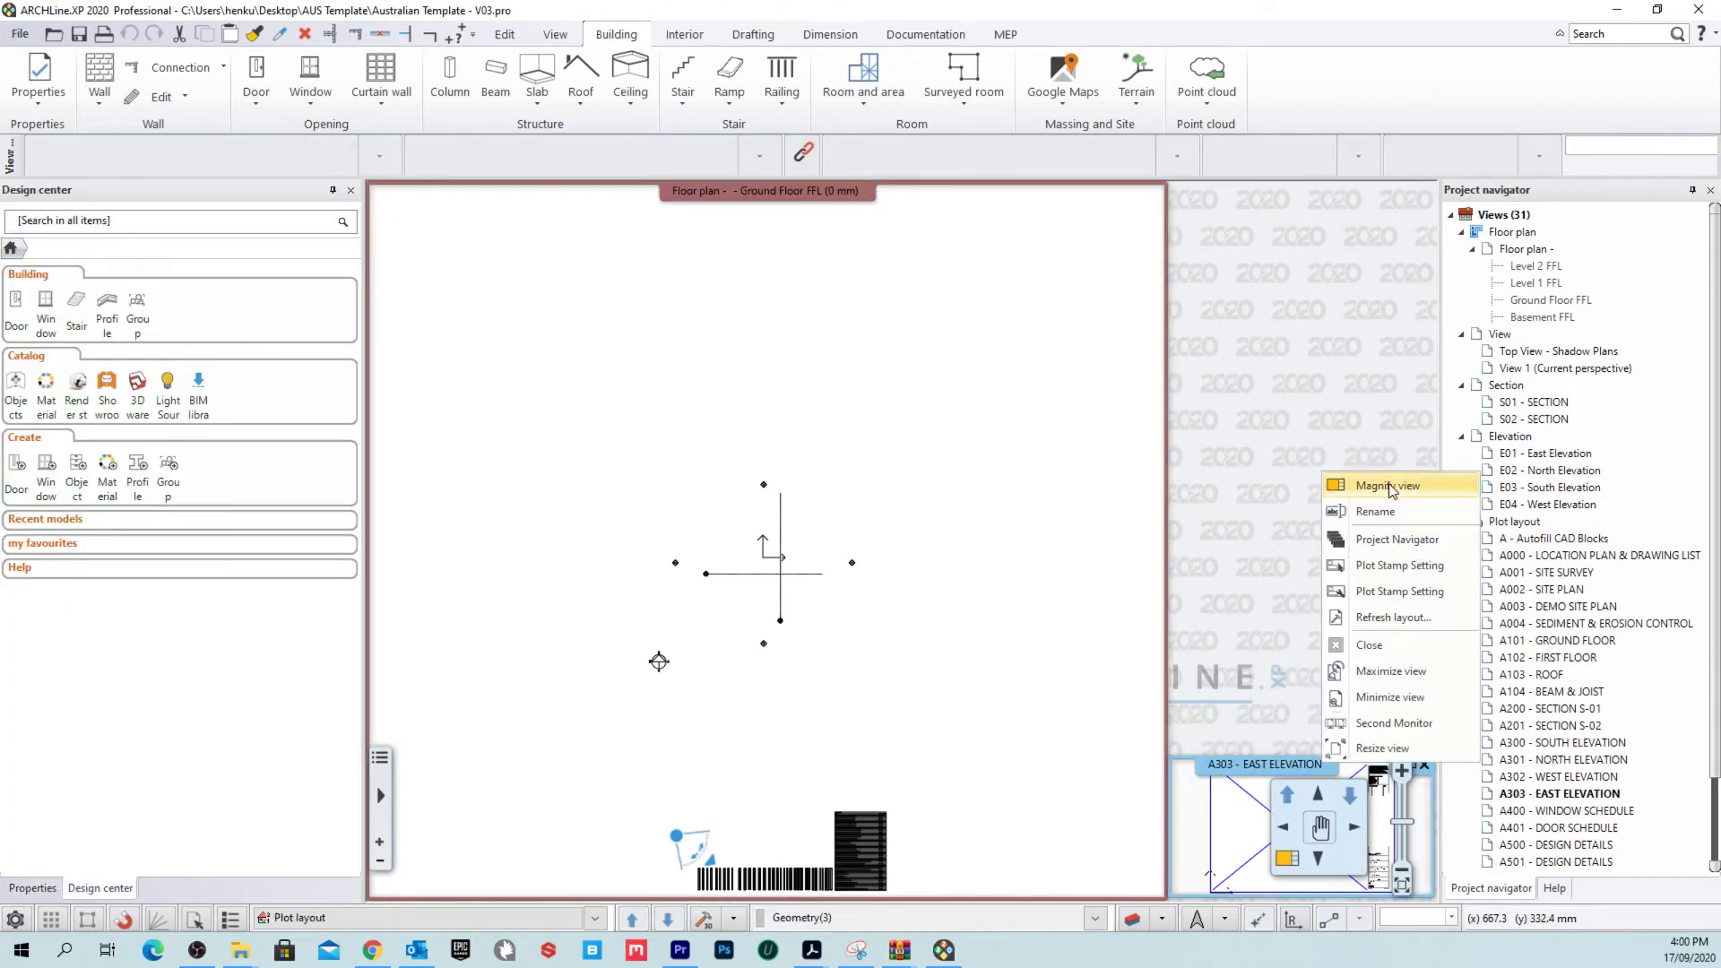
{"action": "left_click", "coordinate": [1353, 485]}
{"action": "left_click", "coordinate": [1131, 191]}
Step: Maximize the floor plan and open View 1 as a small 3D window
{"action": "right_click", "coordinate": [1280, 191]}
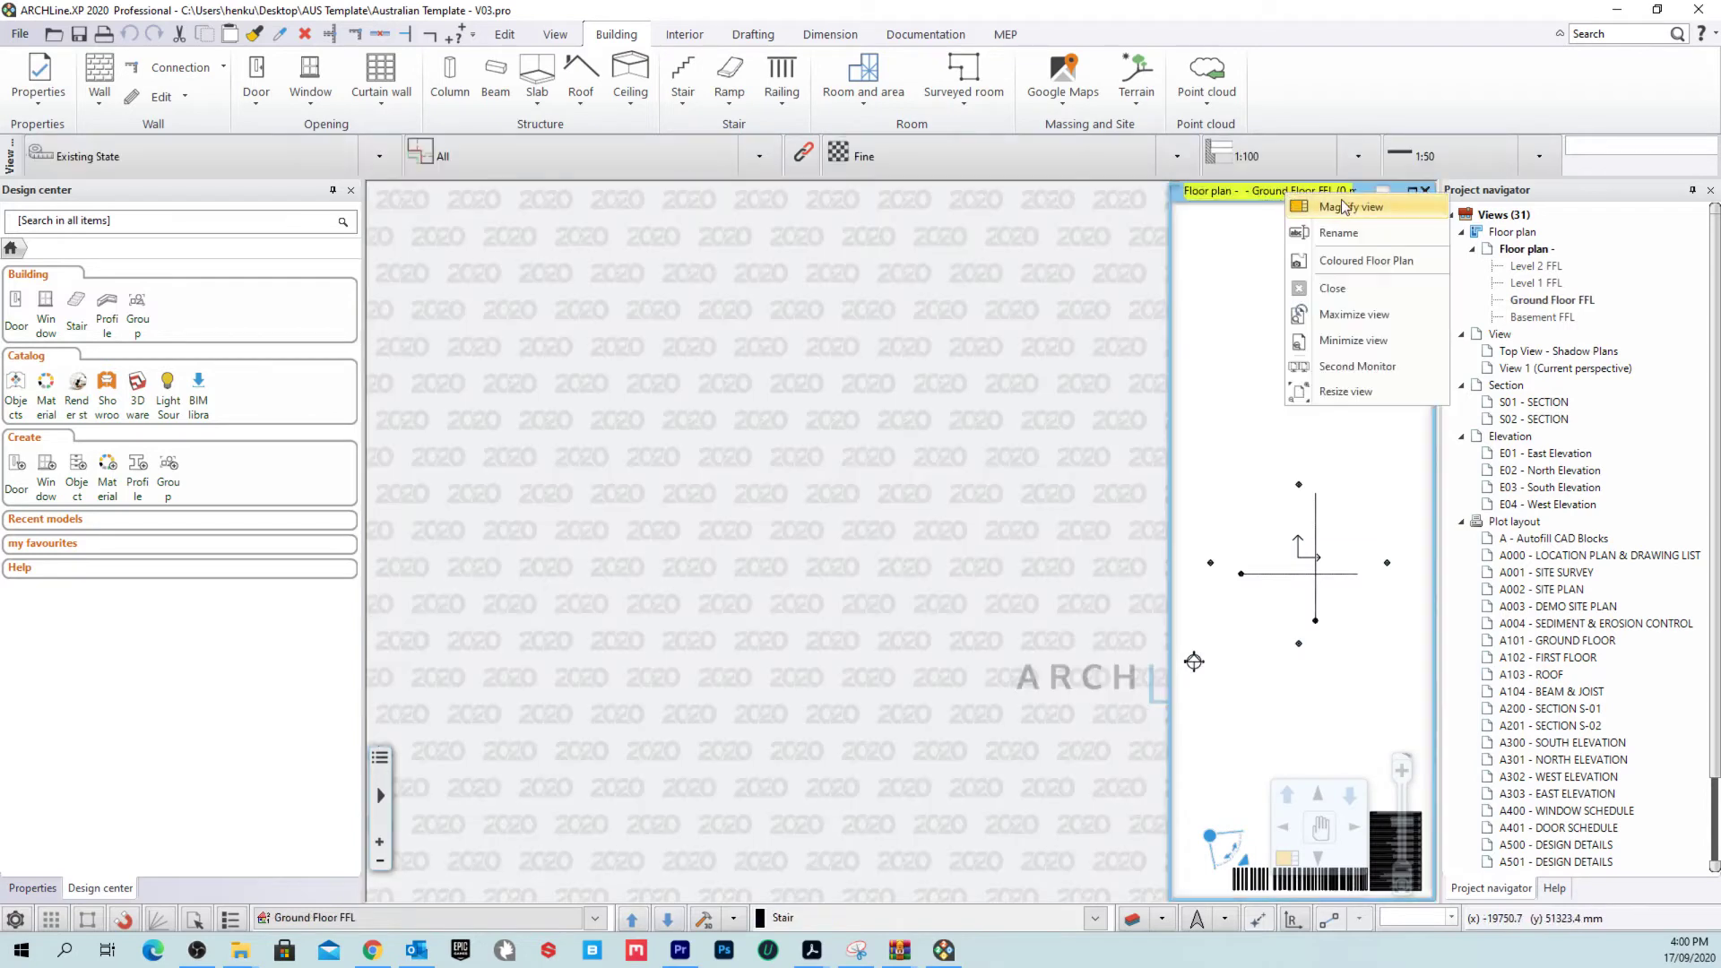
{"action": "left_click", "coordinate": [1349, 205]}
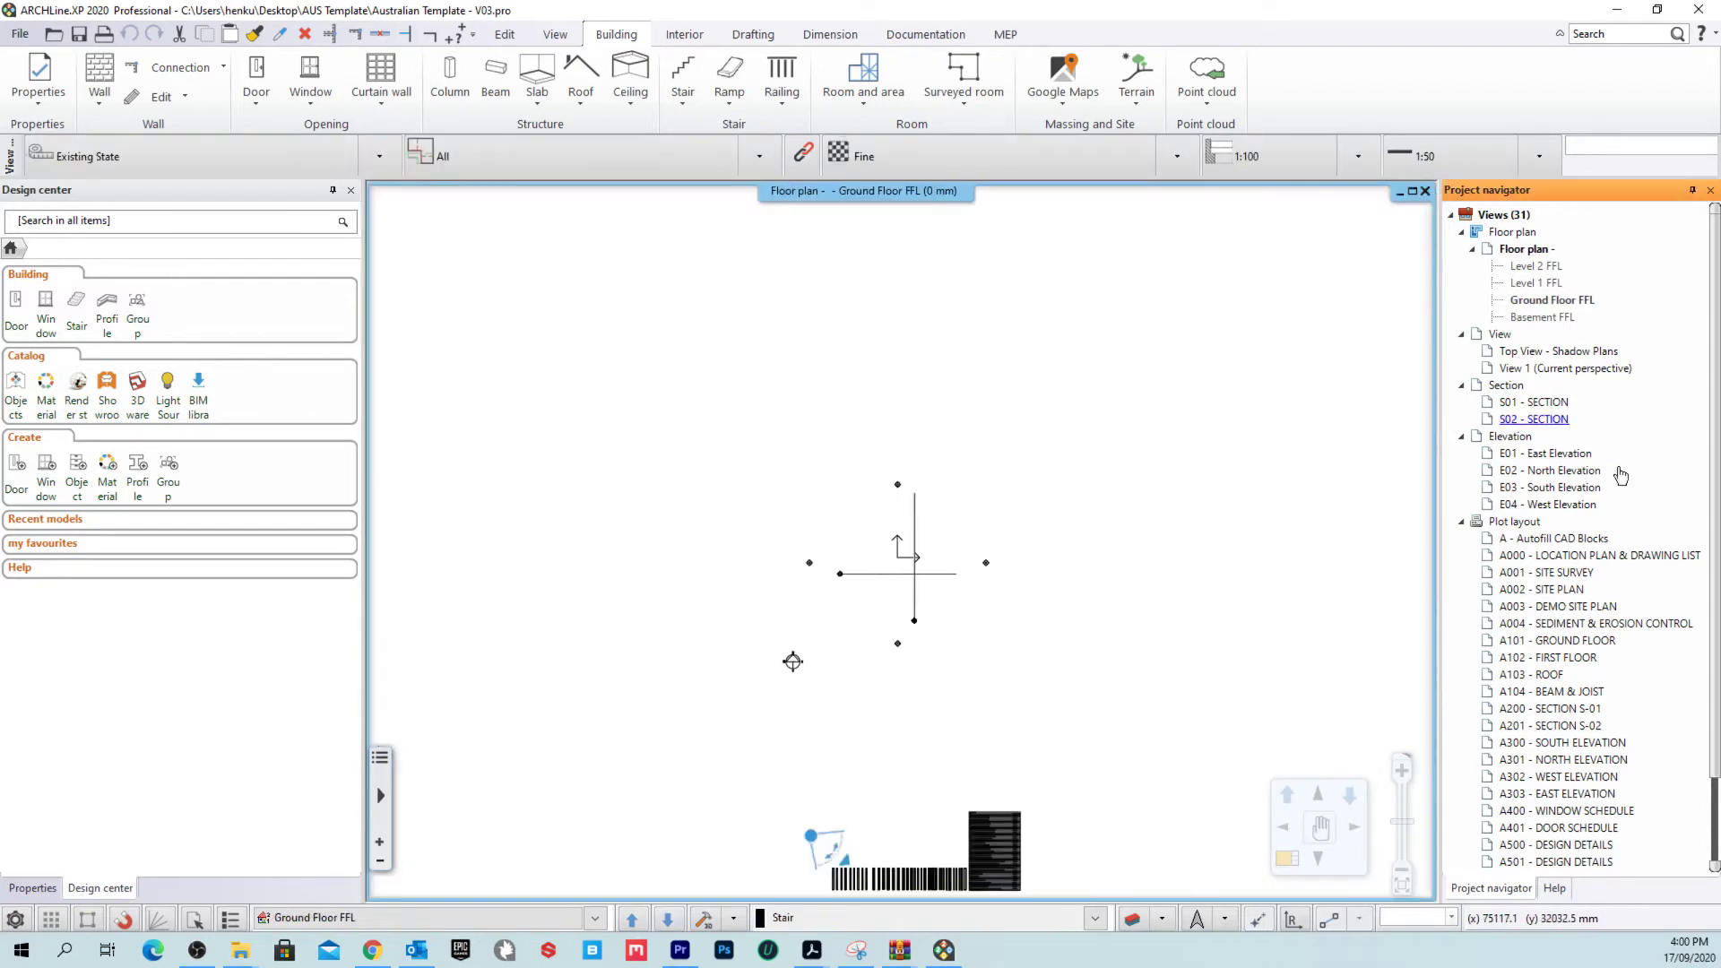
{"action": "double_click", "coordinate": [1618, 370]}
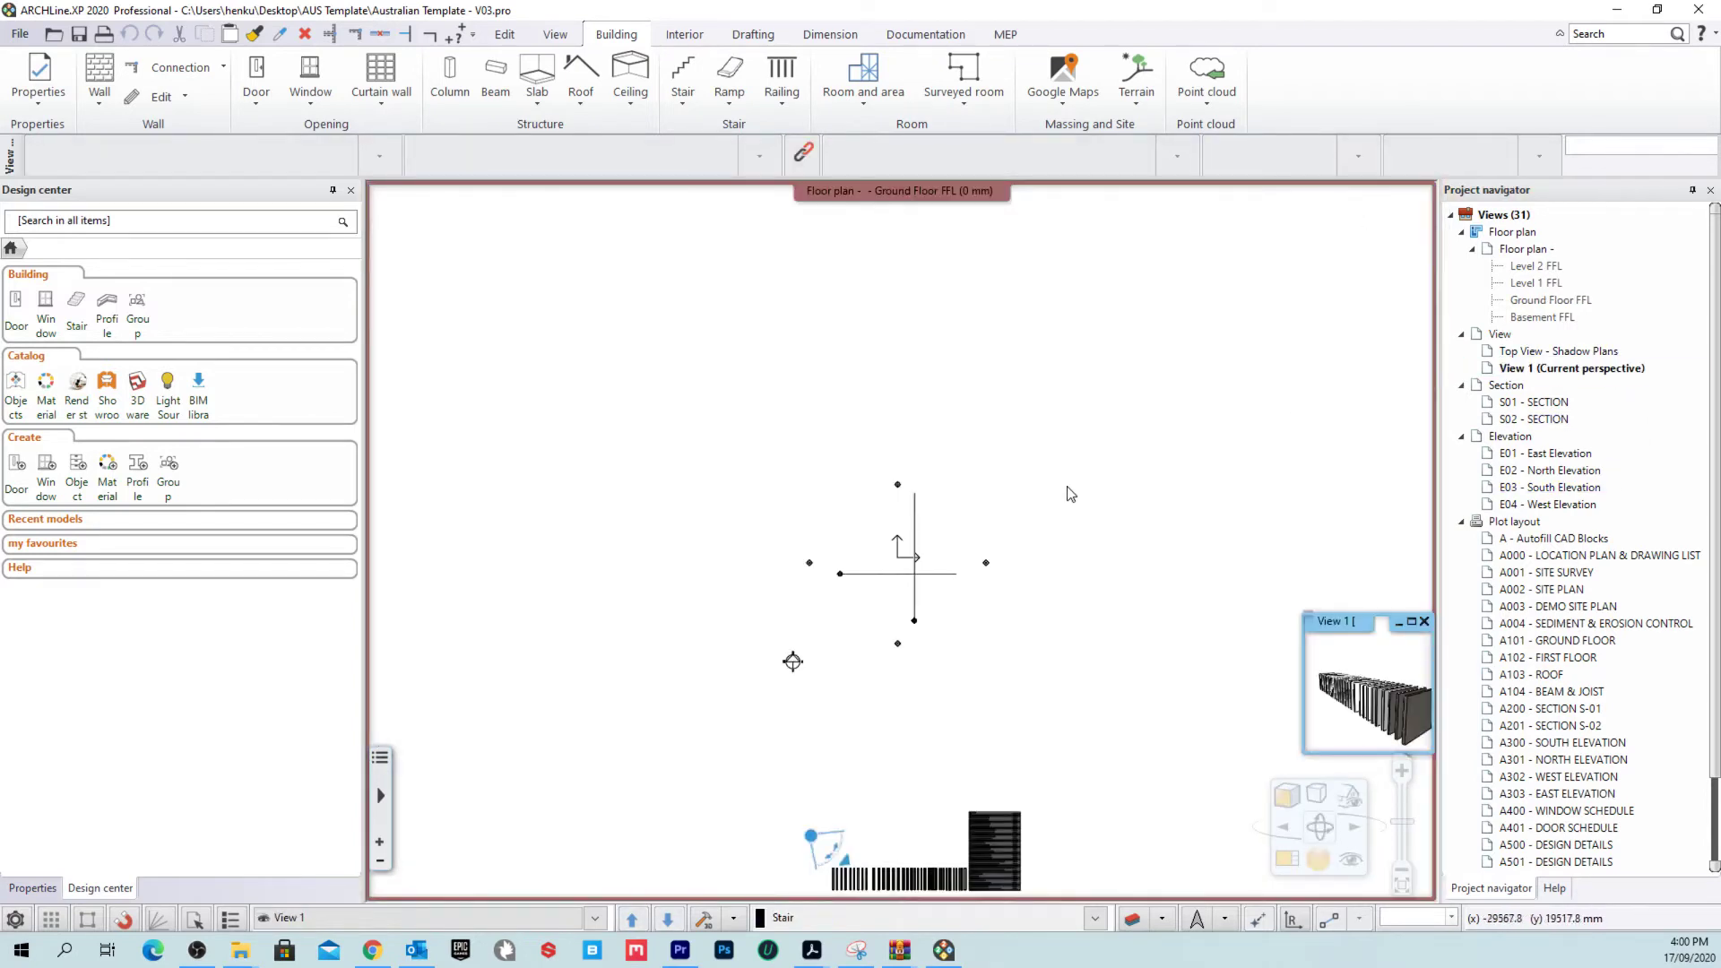
Step: Enlarge View 1 beside the floor plan, orbit to the sample wall row, and start a wall
{"action": "right_click", "coordinate": [1338, 625]}
{"action": "left_click", "coordinate": [1371, 193]}
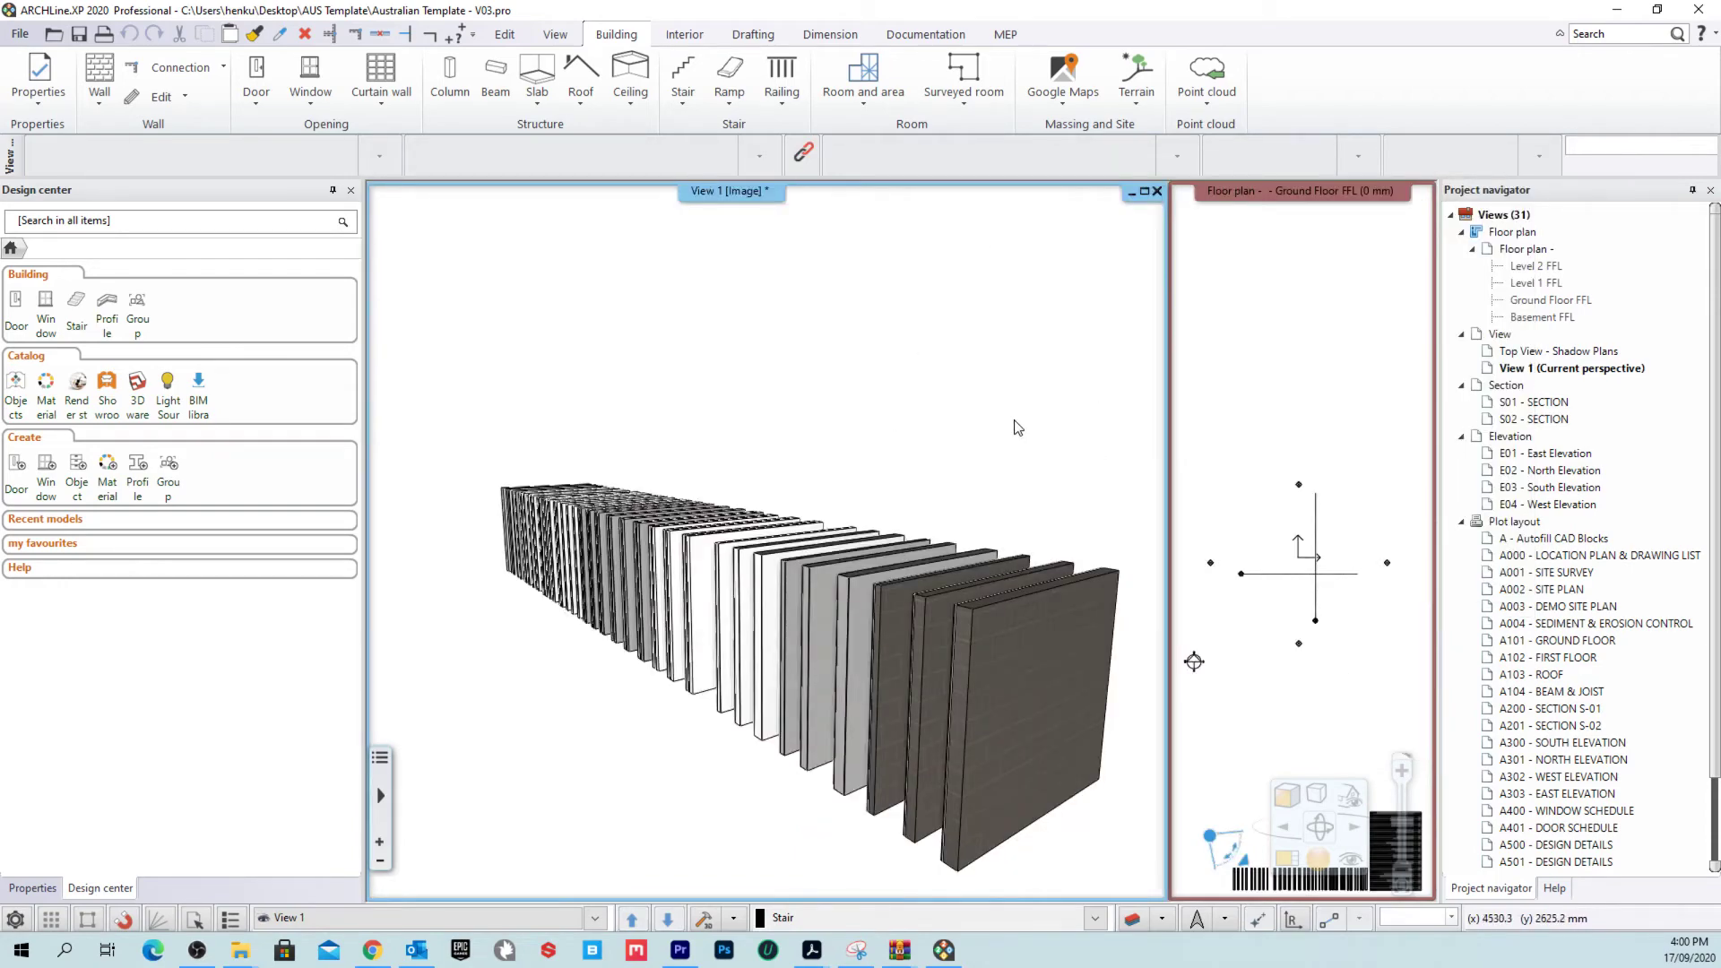
{"action": "middle_click_drag", "start_coordinate": [1019, 534], "coordinate": [923, 627]}
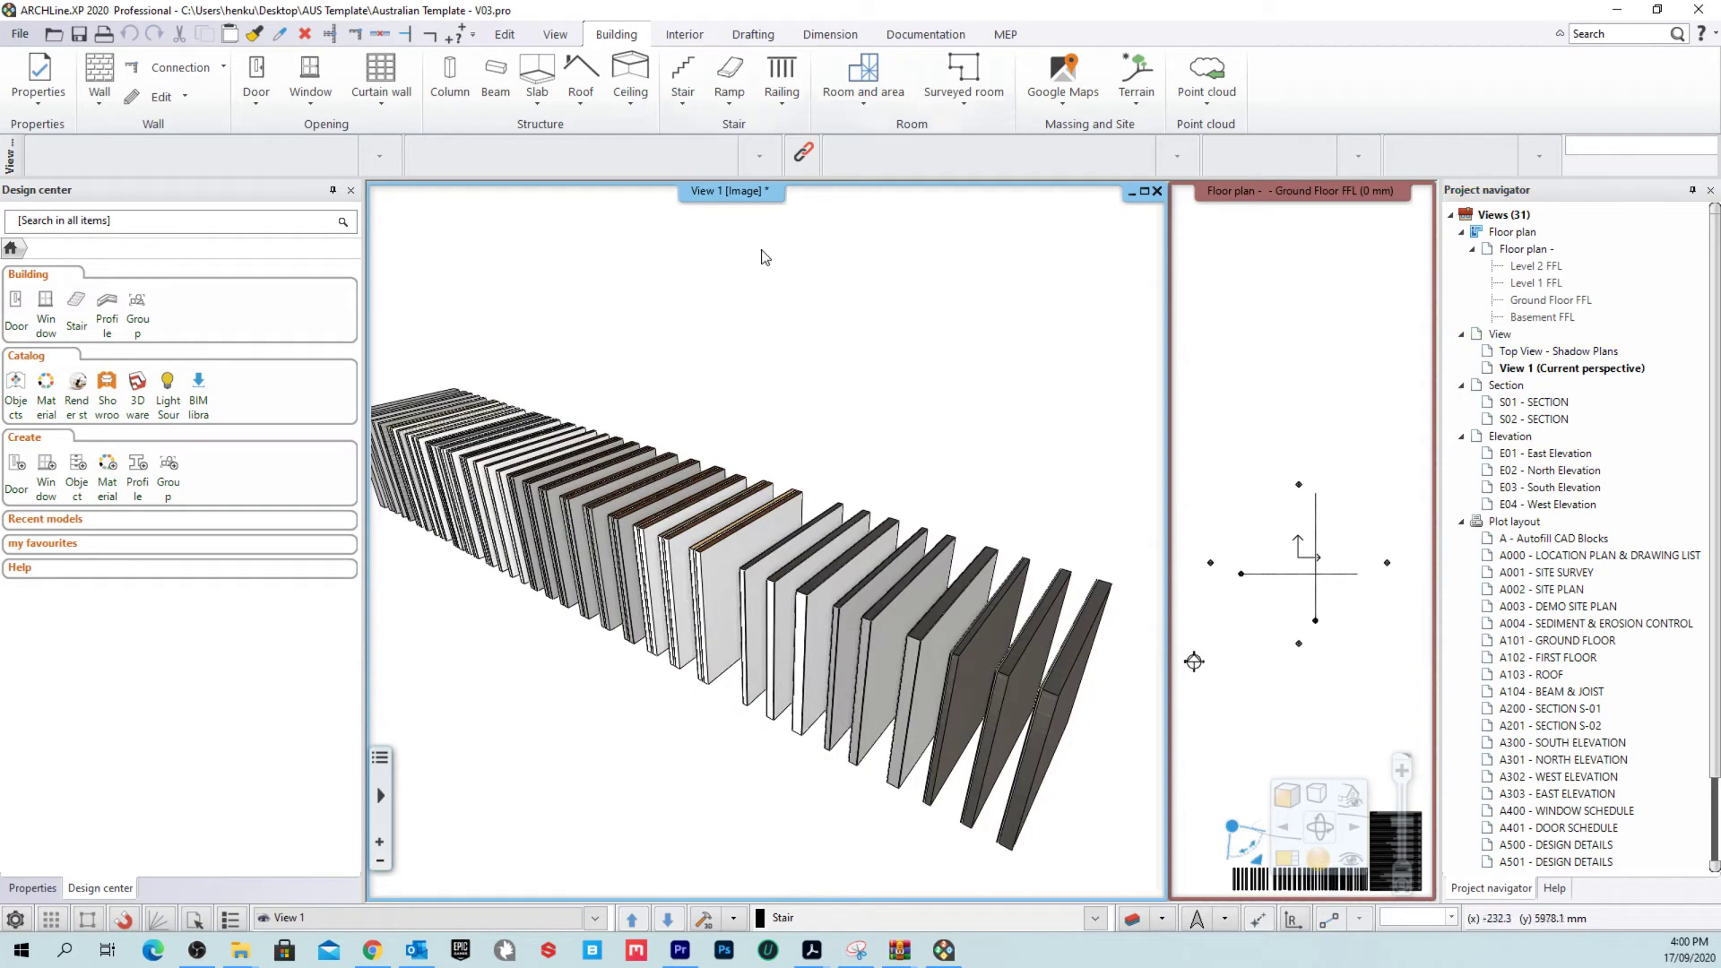
{"action": "middle_click_drag", "start_coordinate": [707, 353], "coordinate": [502, 466]}
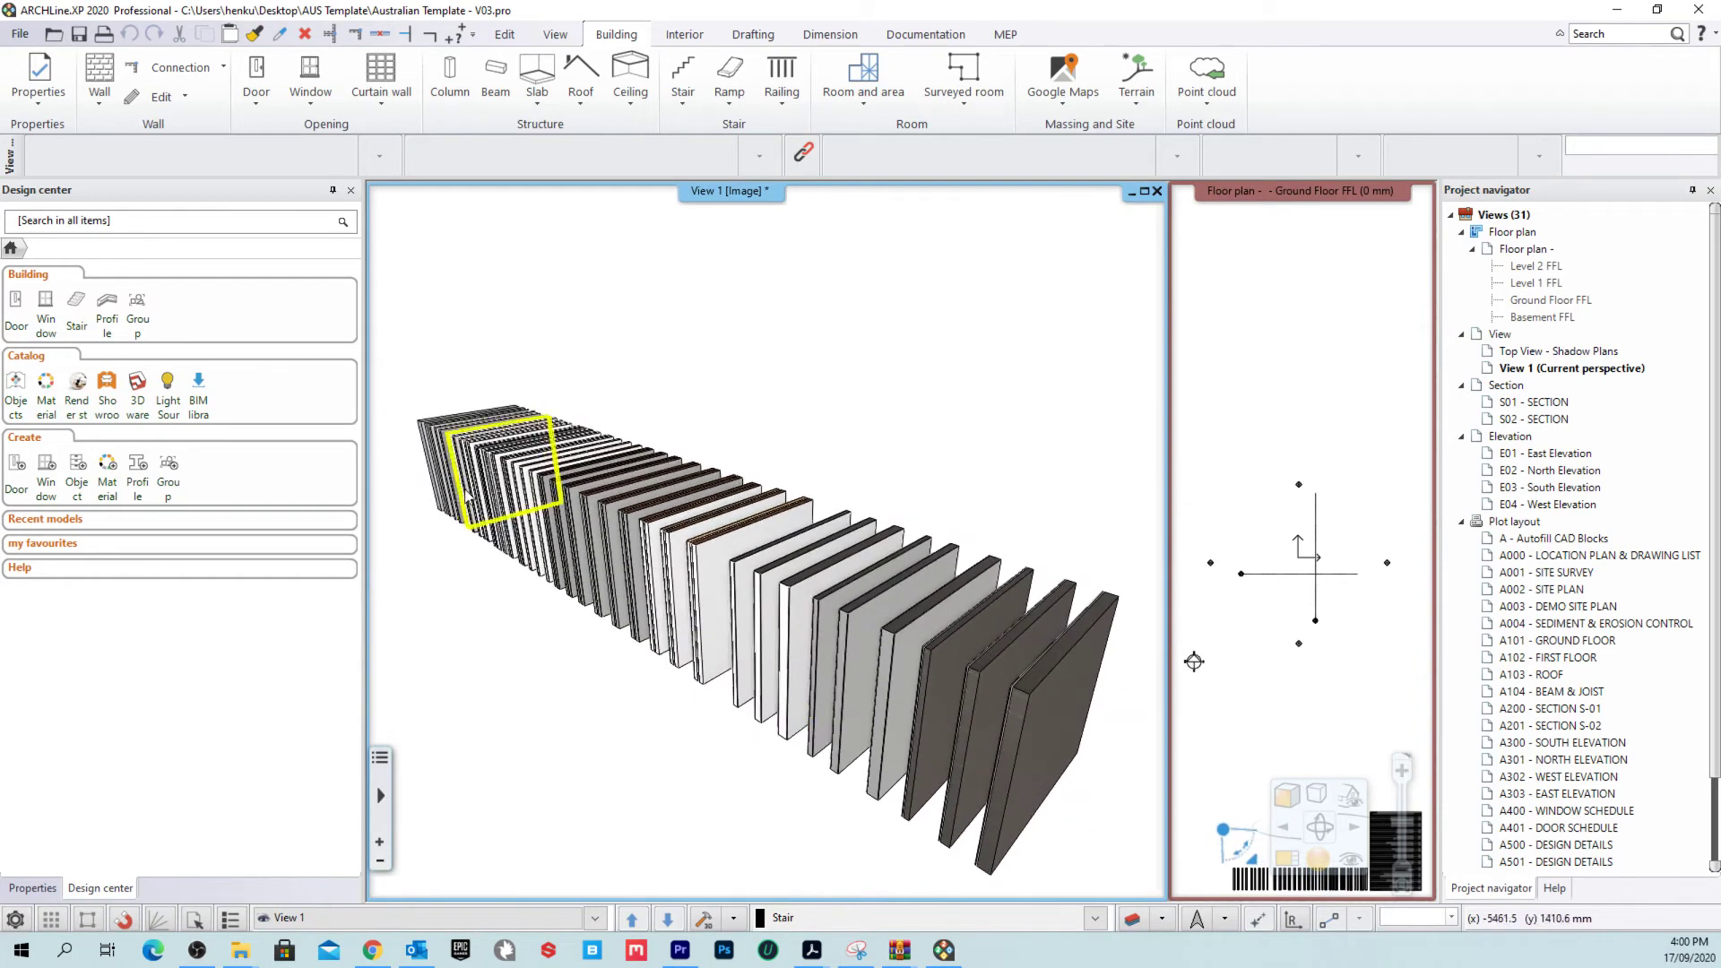
{"action": "left_click", "coordinate": [100, 73]}
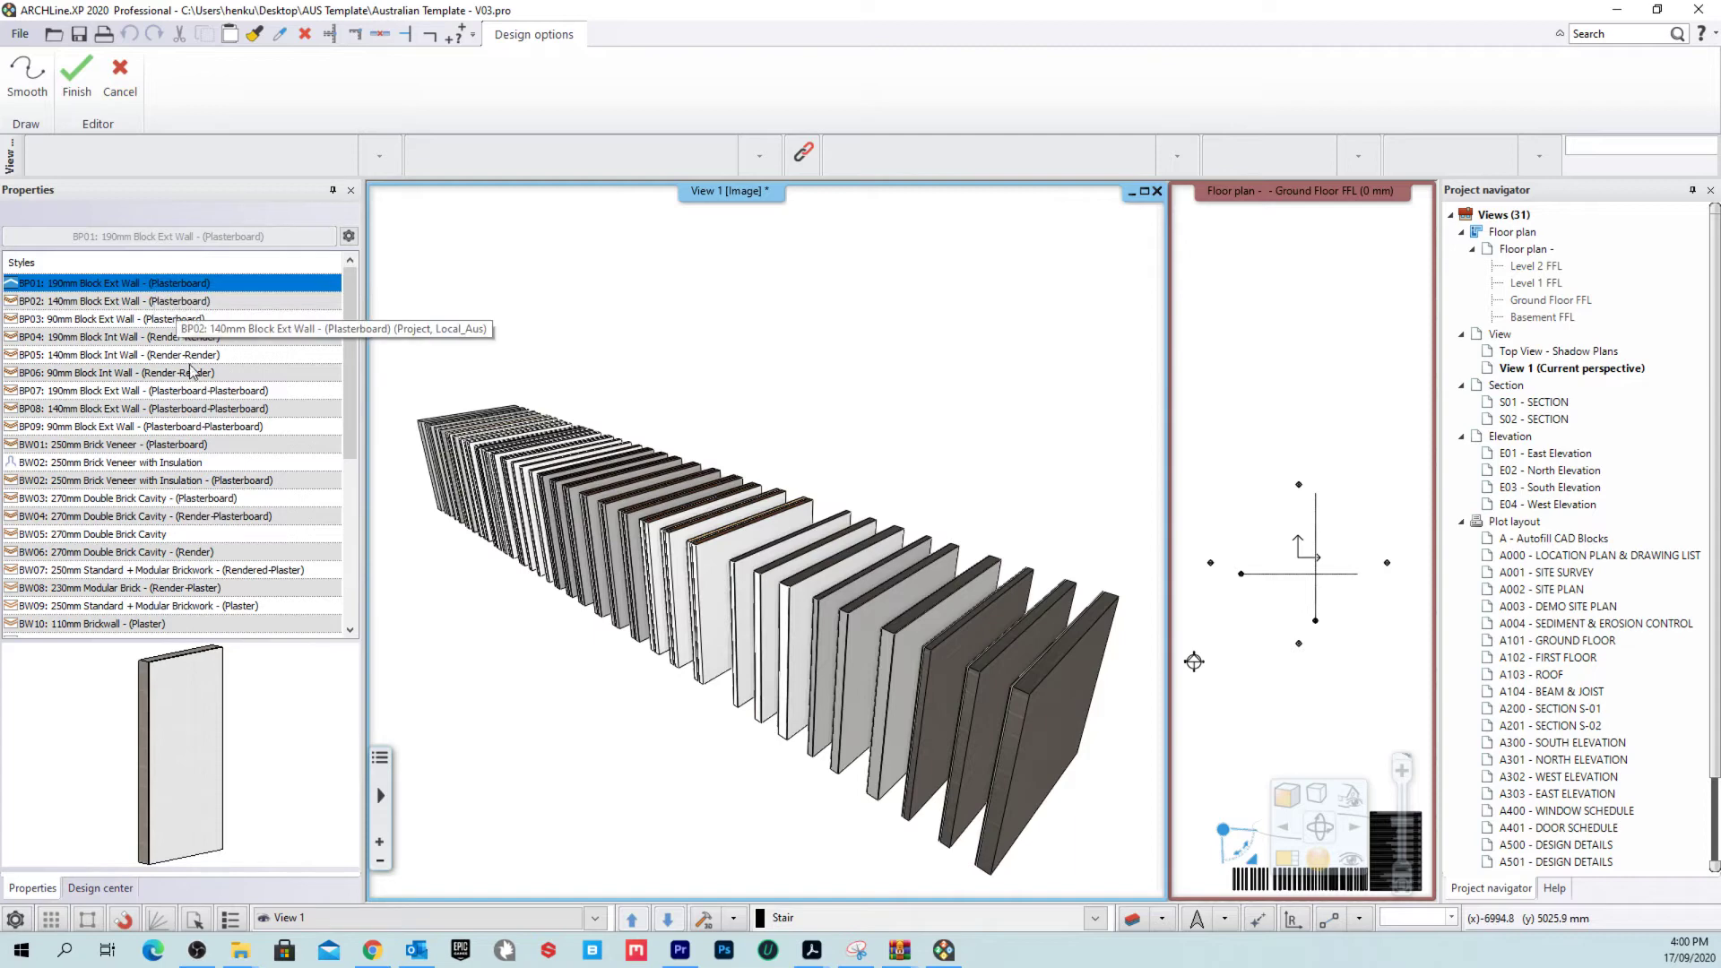
Step: Look over the BP01 wall style's options, then cancel drawing the new wall
{"action": "scroll", "coordinate": [195, 376], "scroll_direction": "down", "scroll_amount": 6}
{"action": "scroll", "coordinate": [208, 497], "scroll_direction": "up", "scroll_amount": 6}
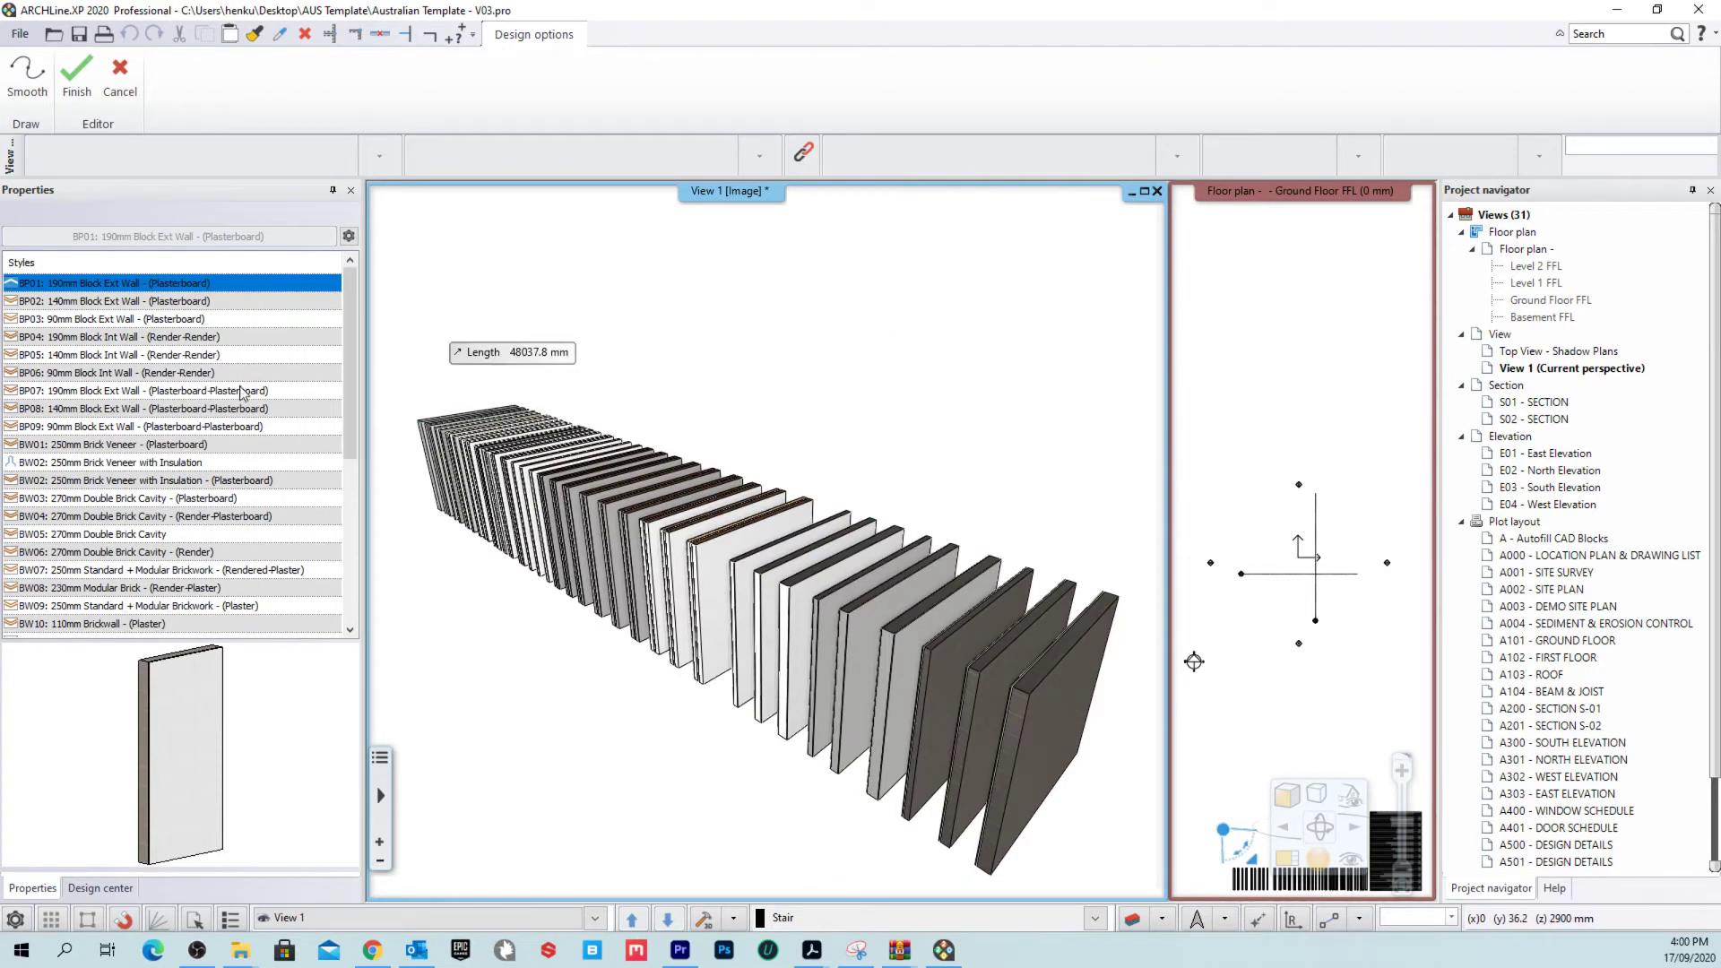
{"action": "right_click", "coordinate": [178, 288]}
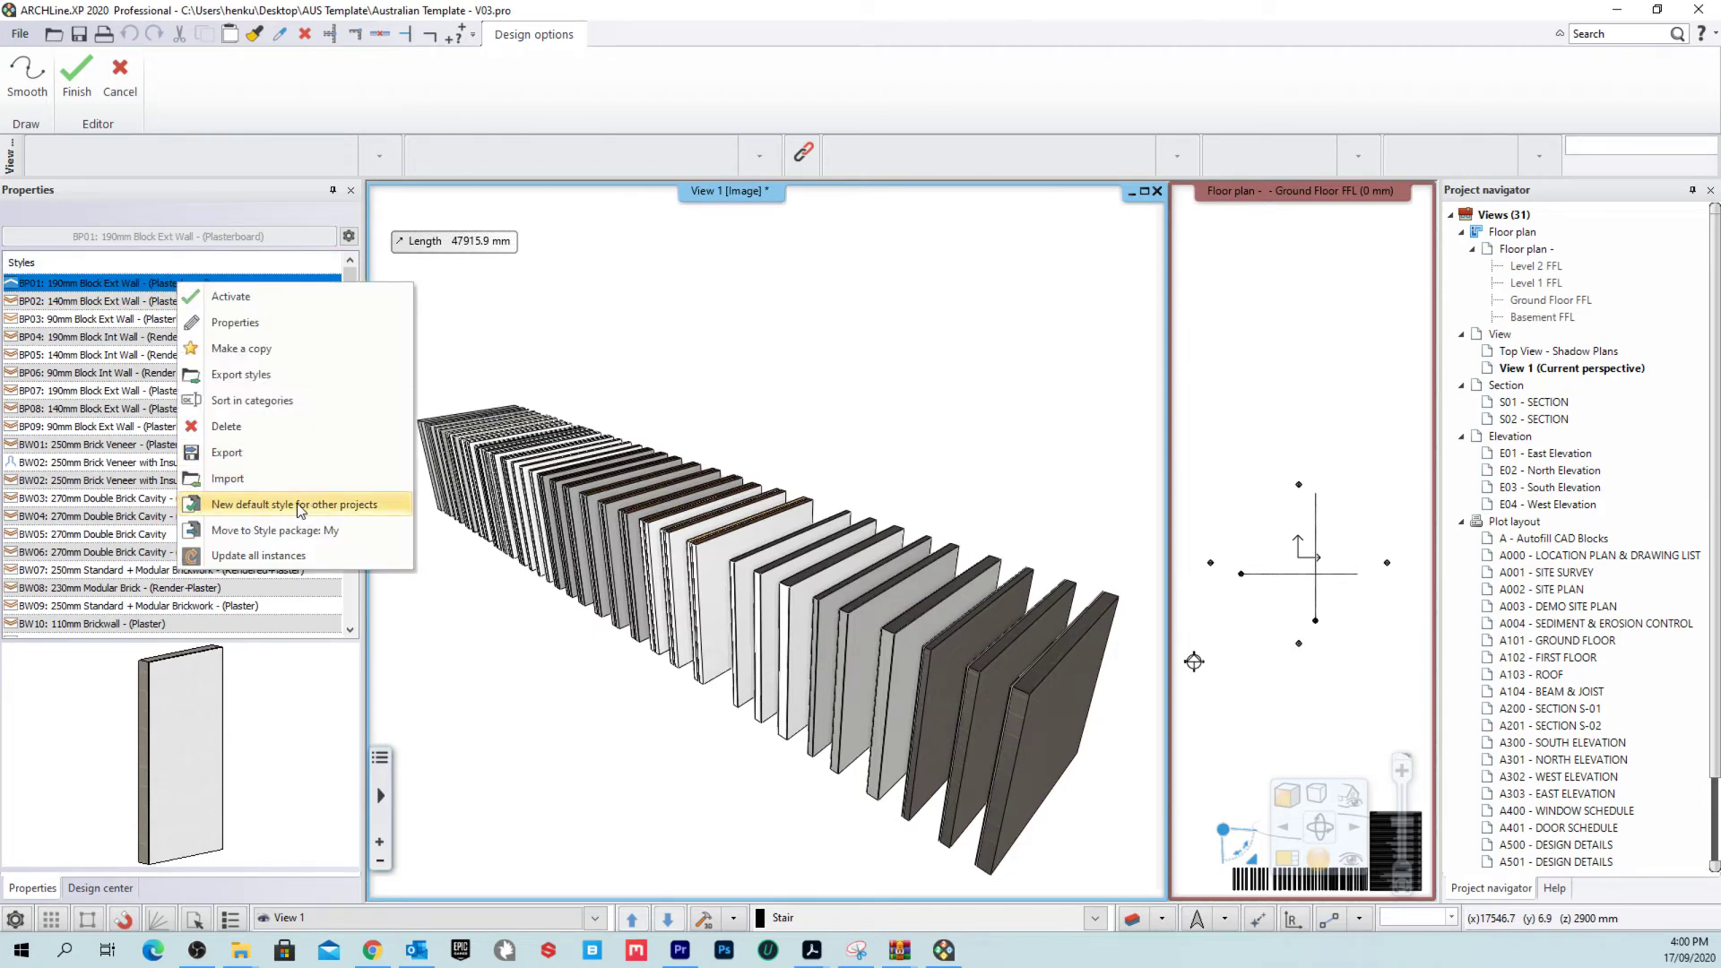
{"action": "left_click", "coordinate": [154, 309]}
{"action": "scroll", "coordinate": [196, 551], "scroll_direction": "down", "scroll_amount": 3}
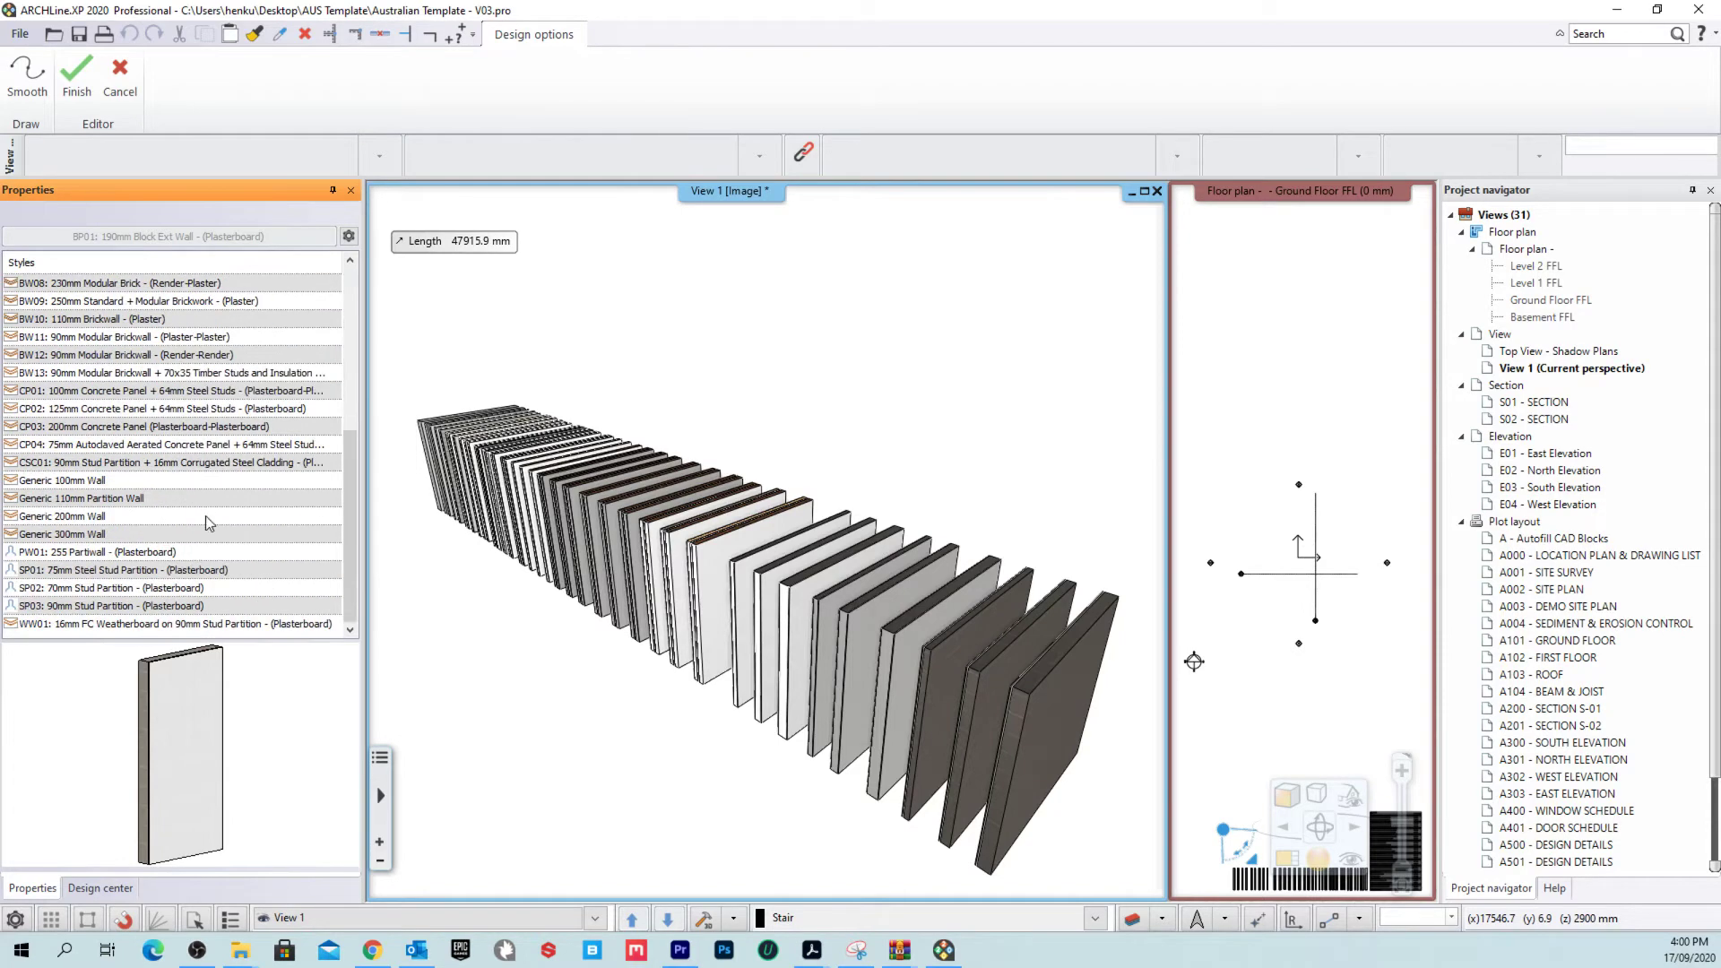
{"action": "scroll", "coordinate": [212, 471], "scroll_direction": "up", "scroll_amount": 3}
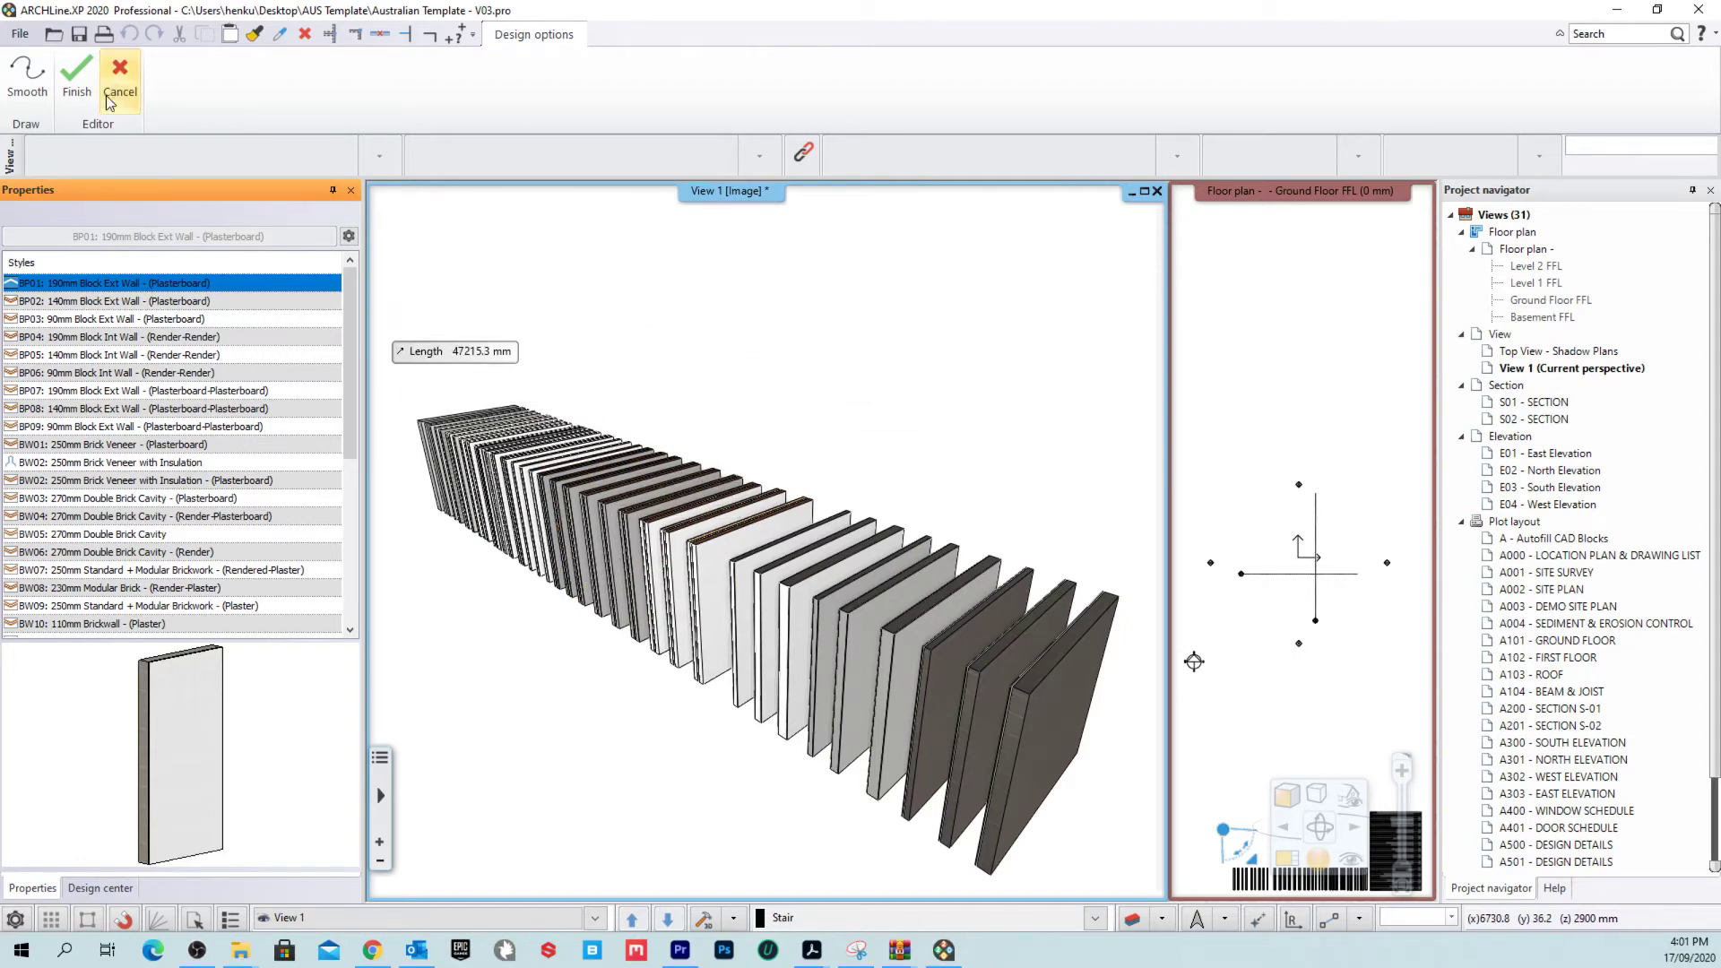
{"action": "left_click", "coordinate": [130, 81]}
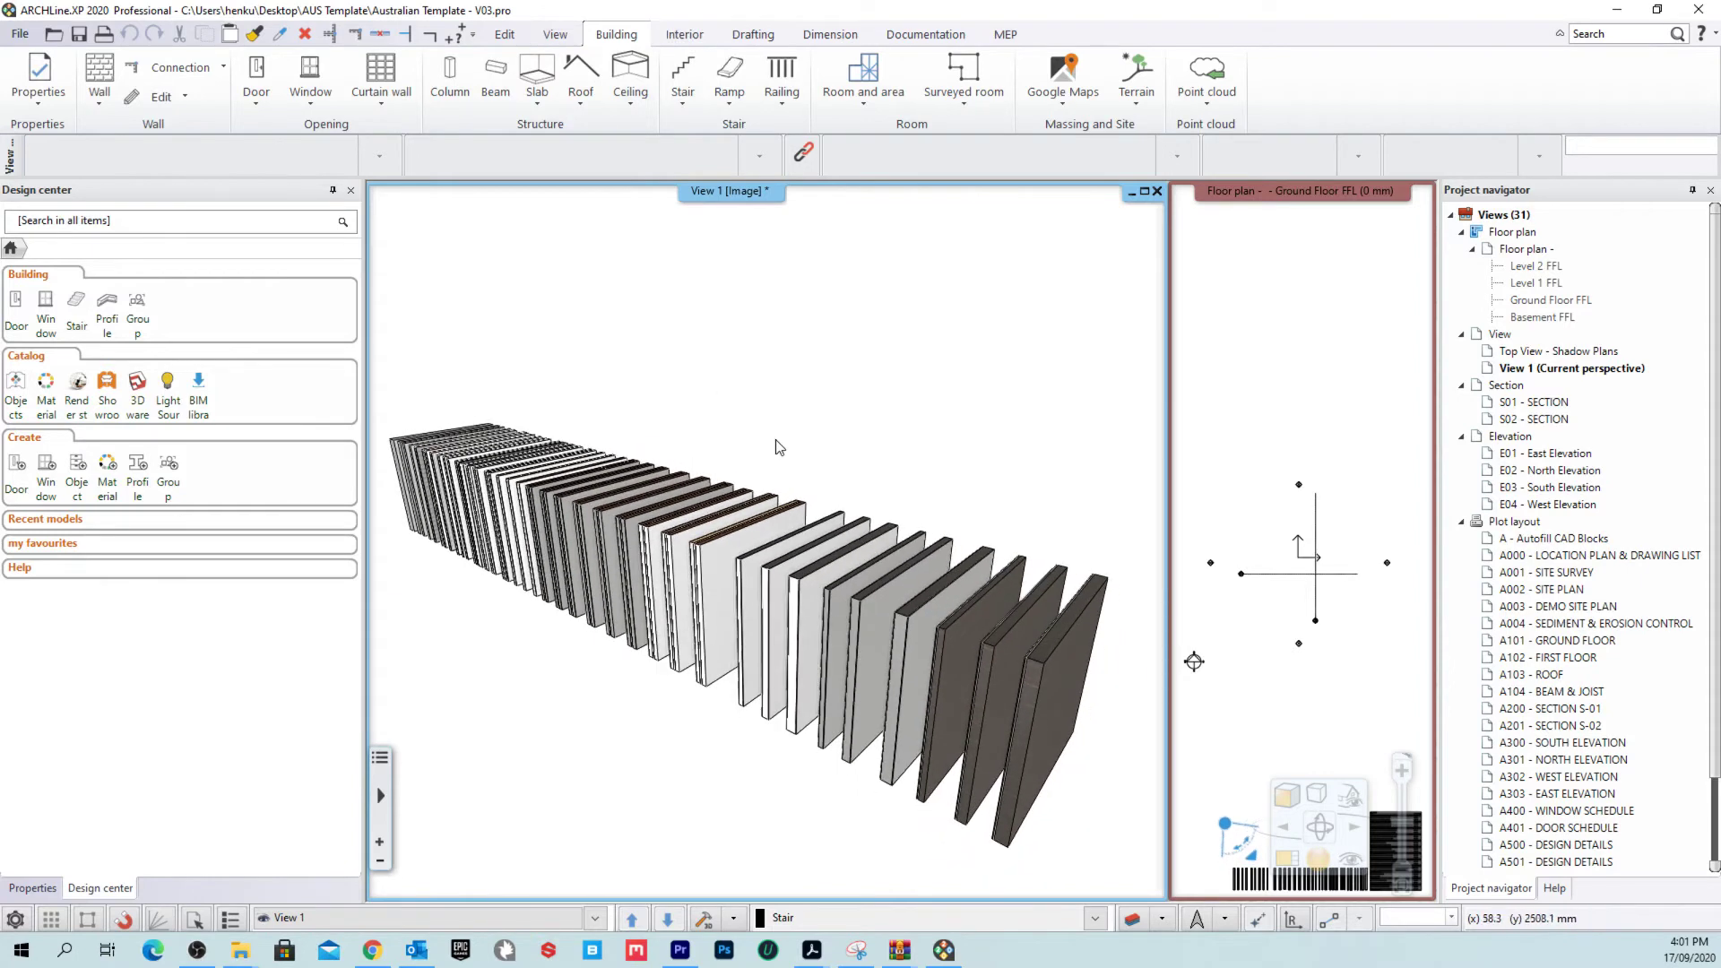
Step: Box-select the sample walls, clear the selection, and select the front-most BP01 wall
{"action": "left_click_drag", "start_coordinate": [1086, 759], "coordinate": [414, 414]}
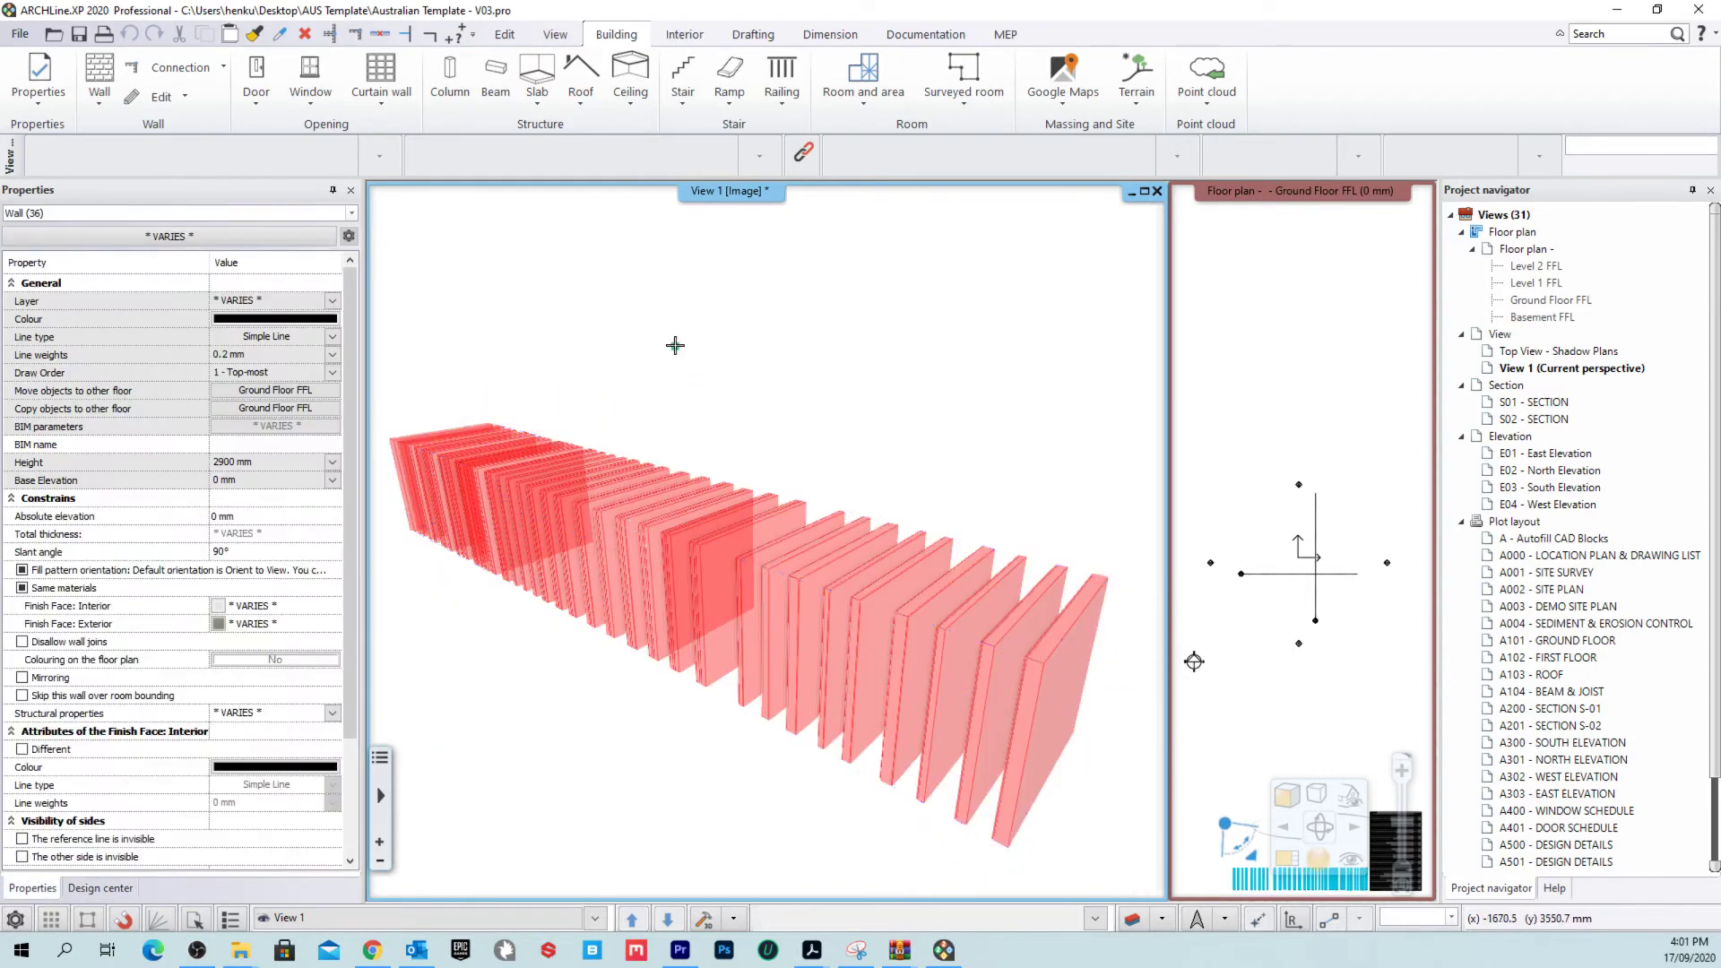
{"action": "key", "text": "Escape"}
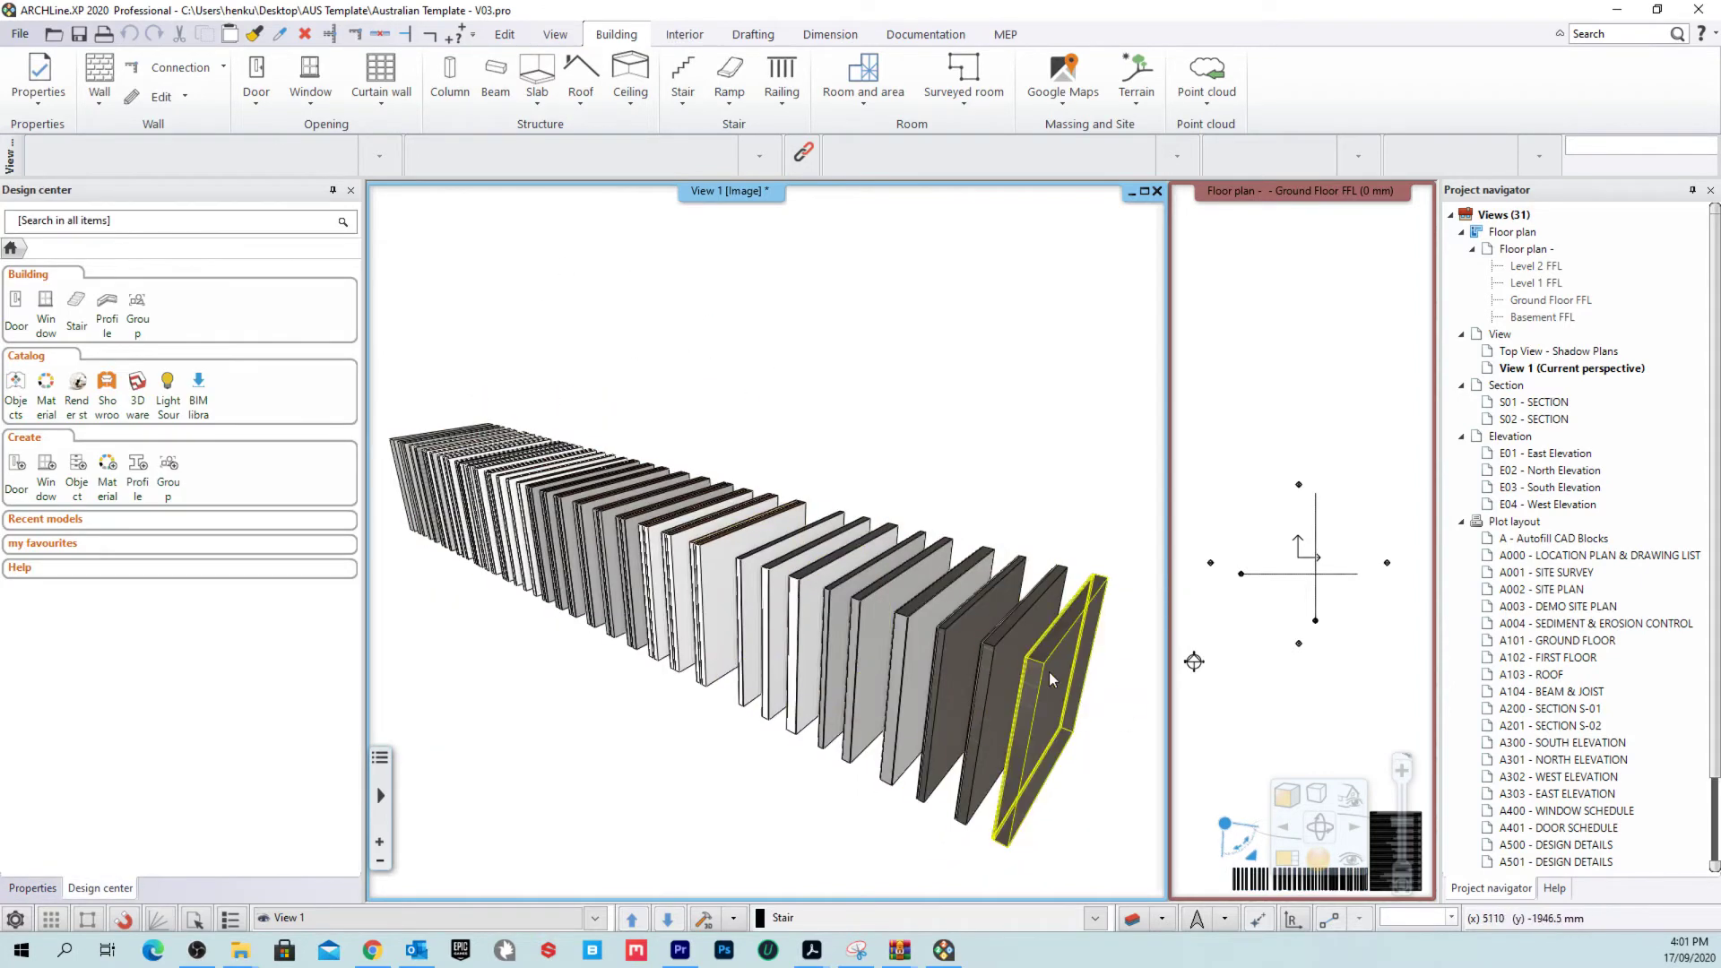
{"action": "left_click", "coordinate": [1043, 697]}
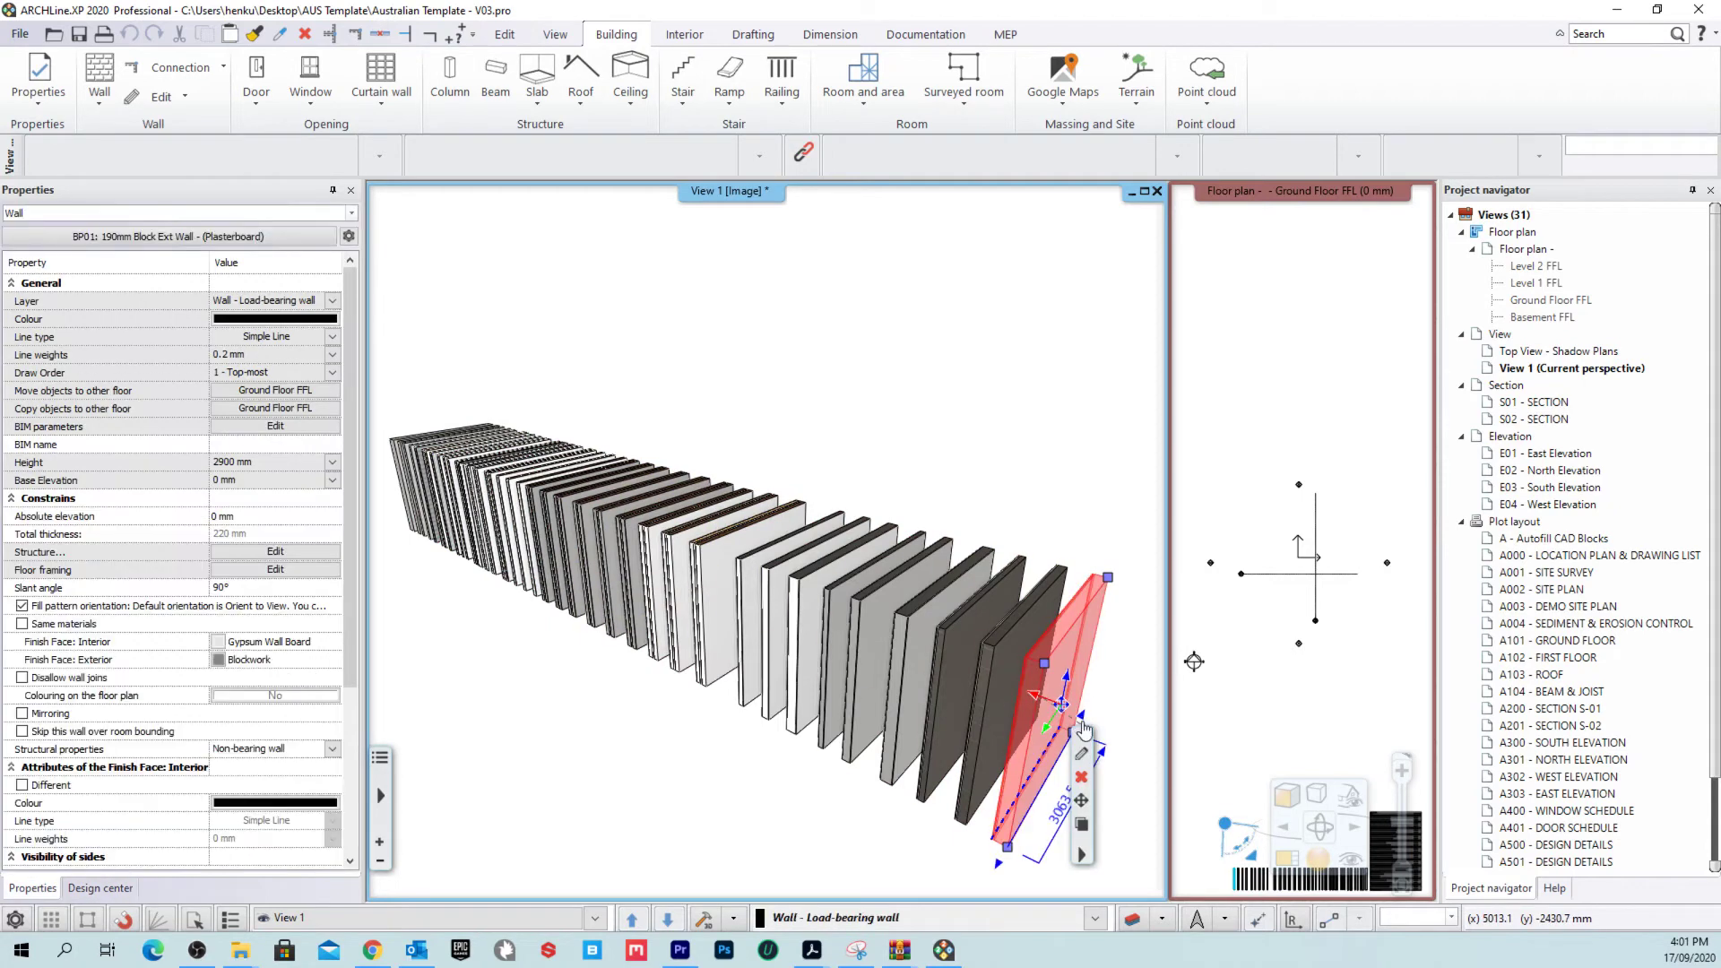
Step: Open the front wall's properties and its Edit Compound Walls layer editor
{"action": "double_click", "coordinate": [1057, 615]}
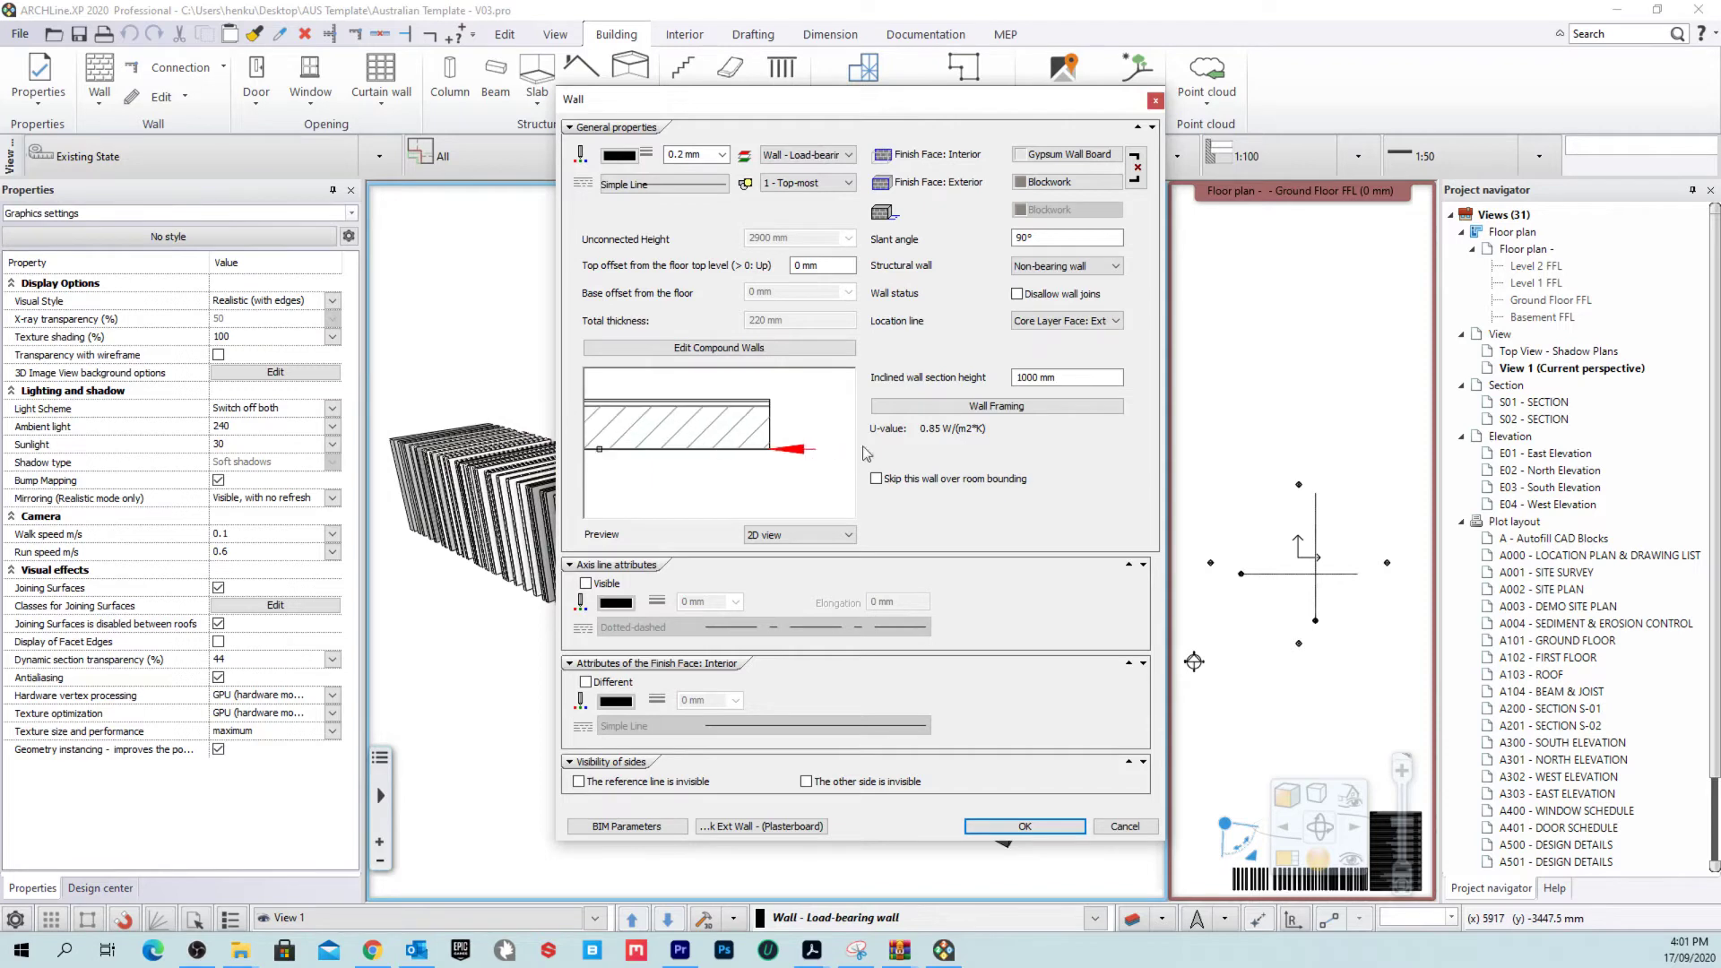
{"action": "left_click", "coordinate": [697, 350]}
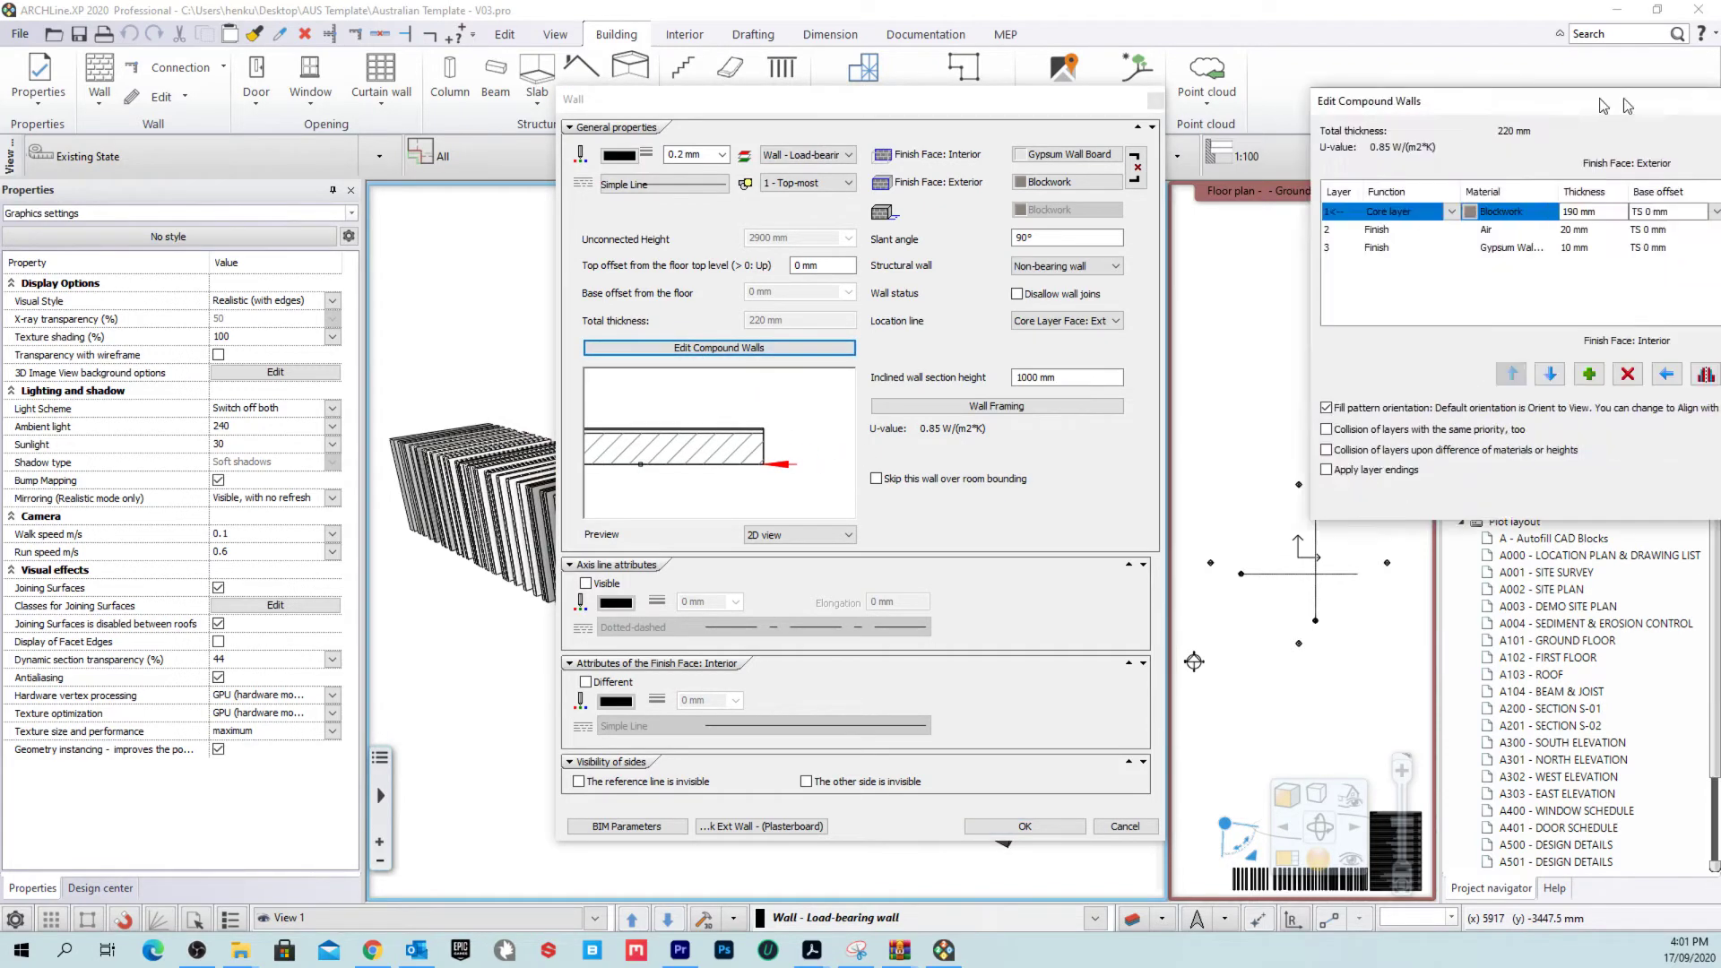
{"action": "left_click_drag", "start_coordinate": [1622, 92], "coordinate": [742, 181]}
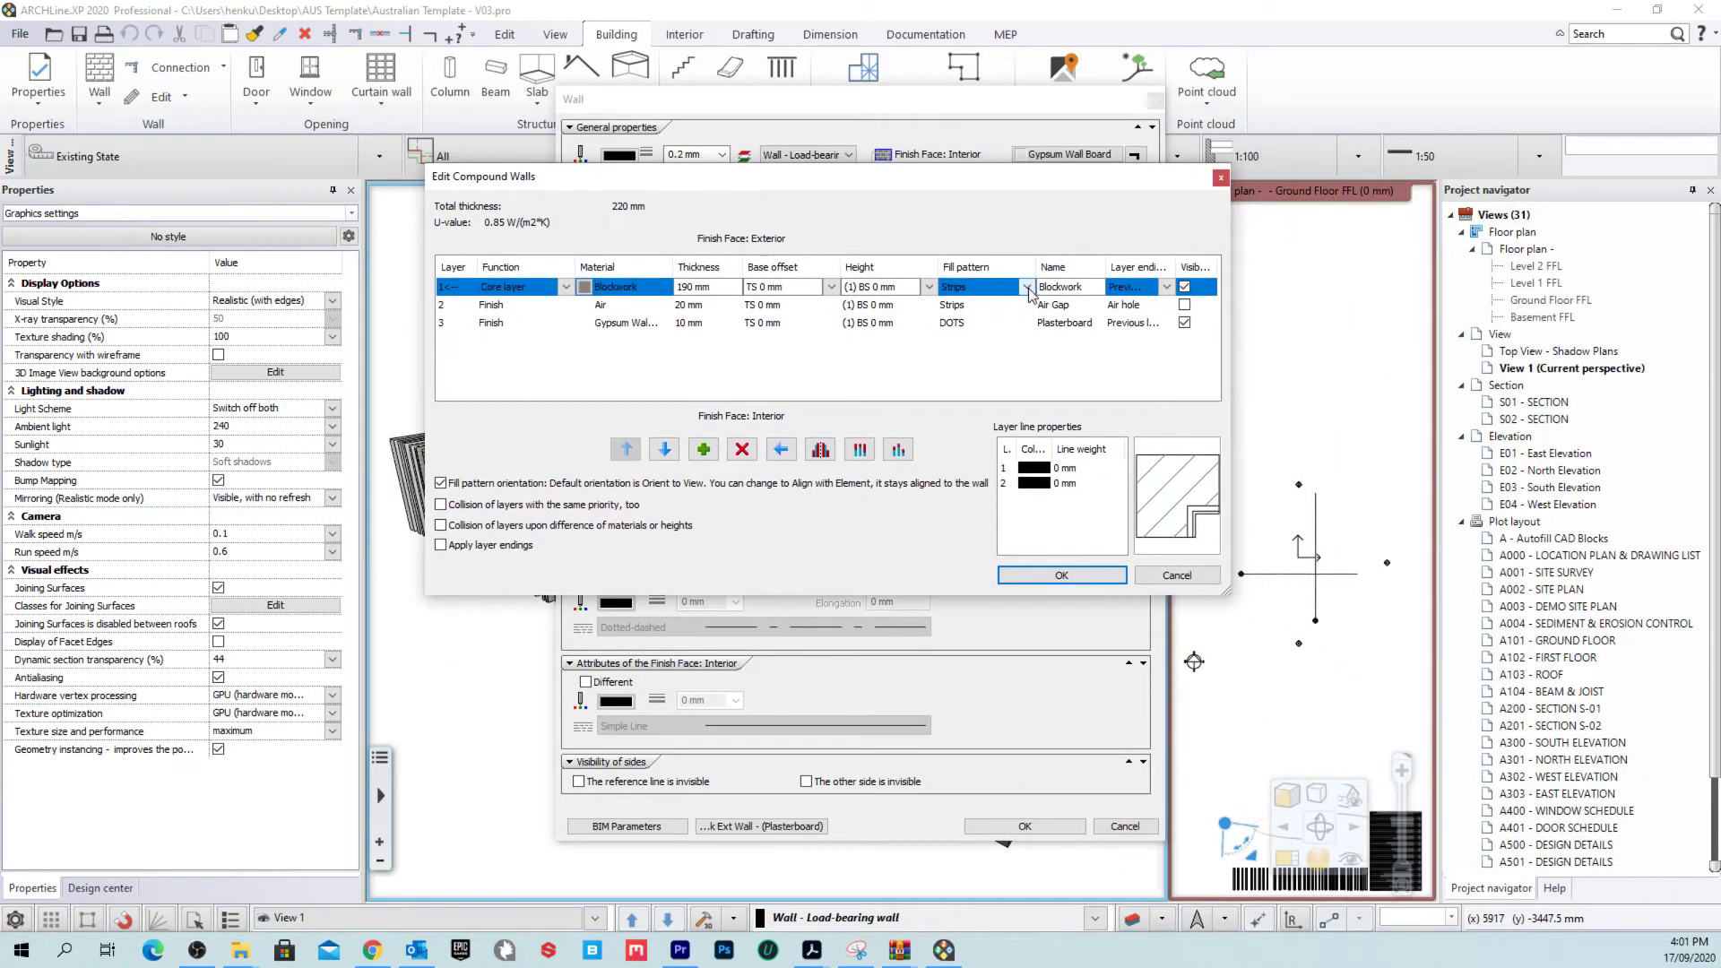
Step: Inspect the Blockwork, Air Gap and Plasterboard layers and the core layer's height and offset
{"action": "left_click", "coordinate": [989, 305]}
{"action": "left_click", "coordinate": [992, 323]}
{"action": "left_click", "coordinate": [991, 304]}
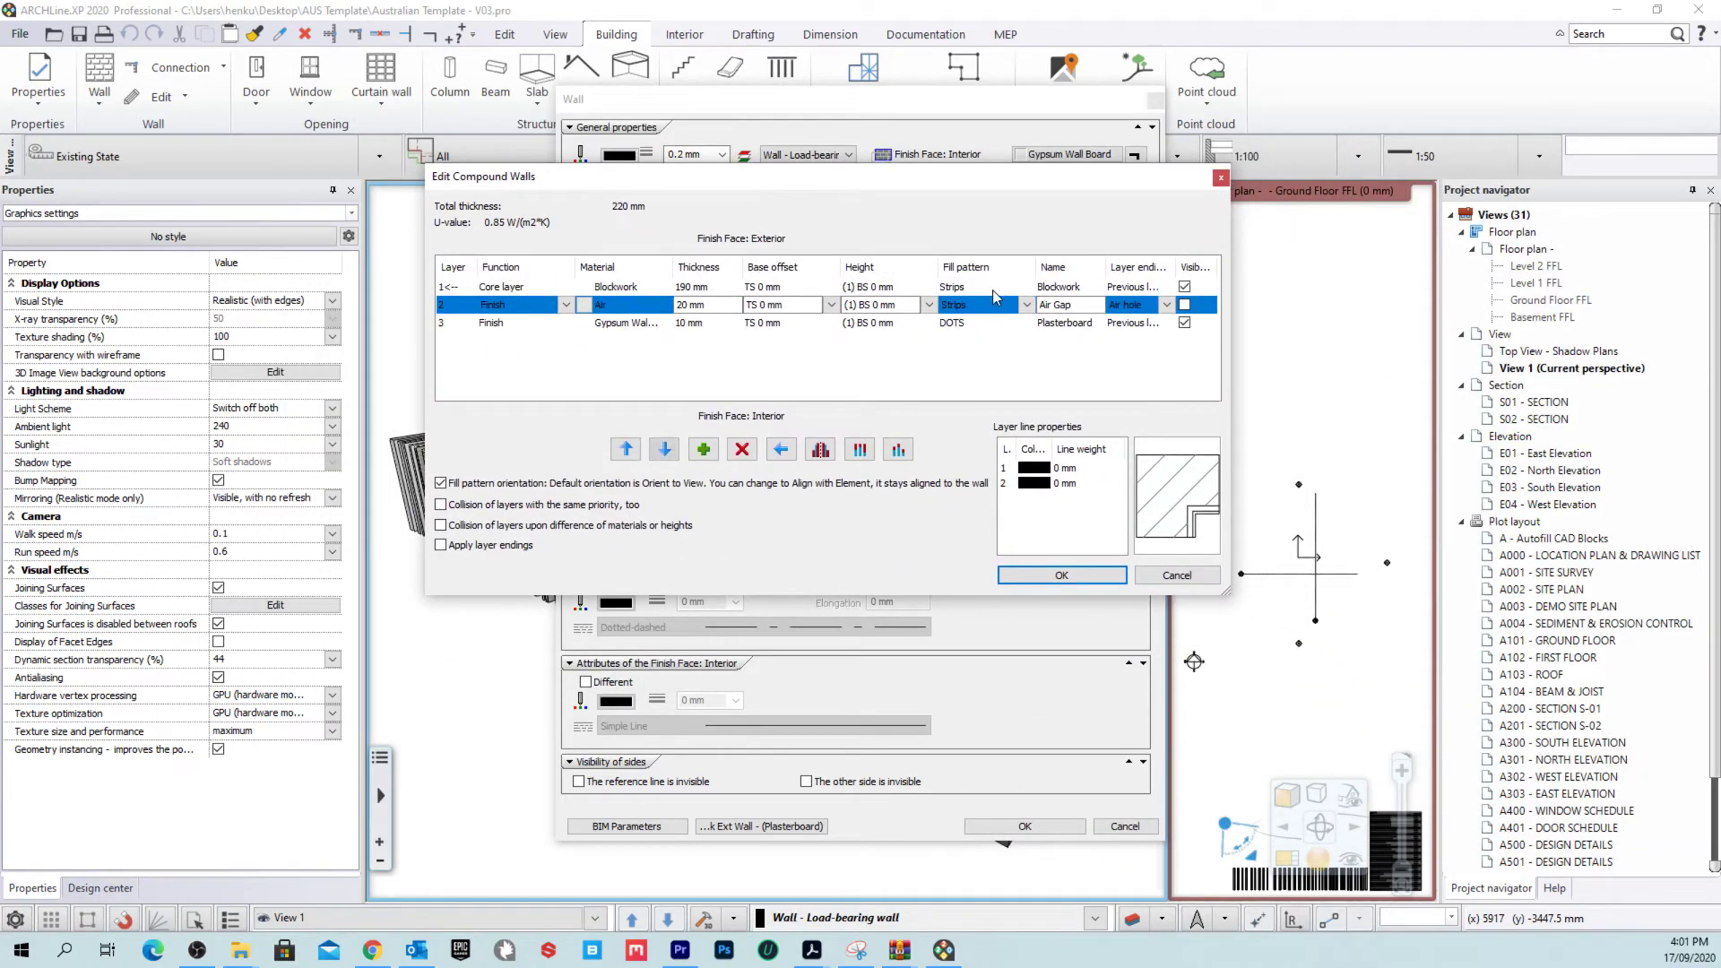
{"action": "left_click", "coordinate": [992, 288]}
{"action": "left_click", "coordinate": [795, 305]}
{"action": "left_click", "coordinate": [801, 325]}
{"action": "left_click", "coordinate": [905, 288]}
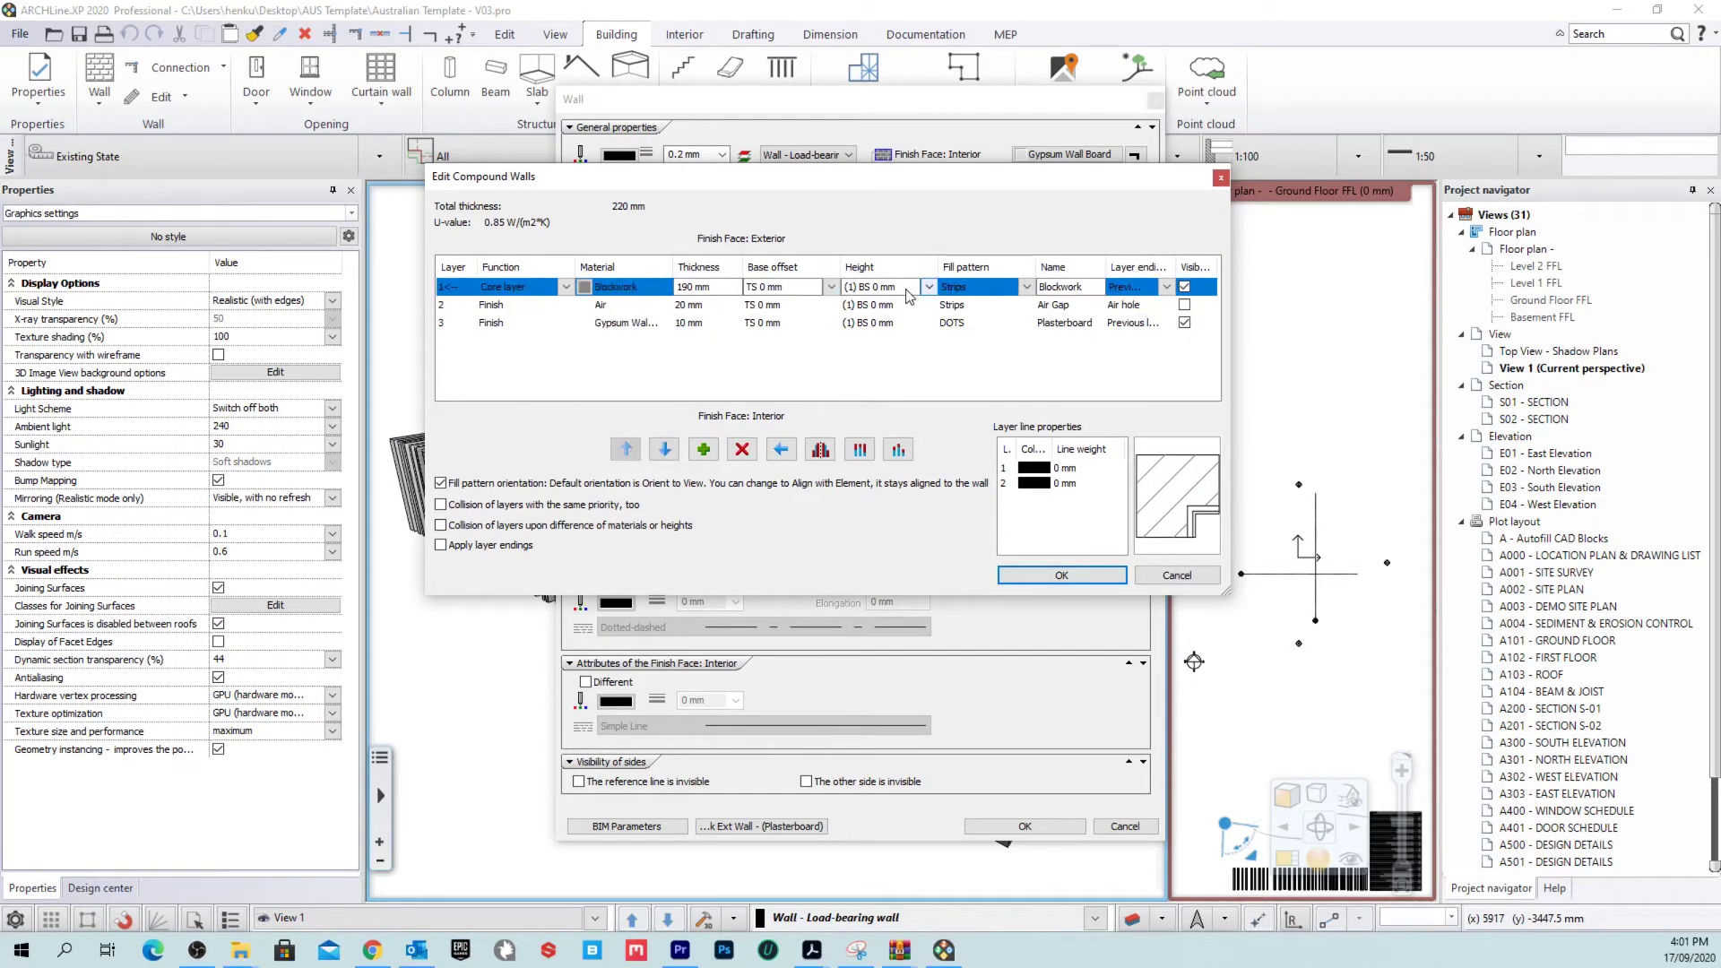
{"action": "left_click", "coordinate": [907, 288]}
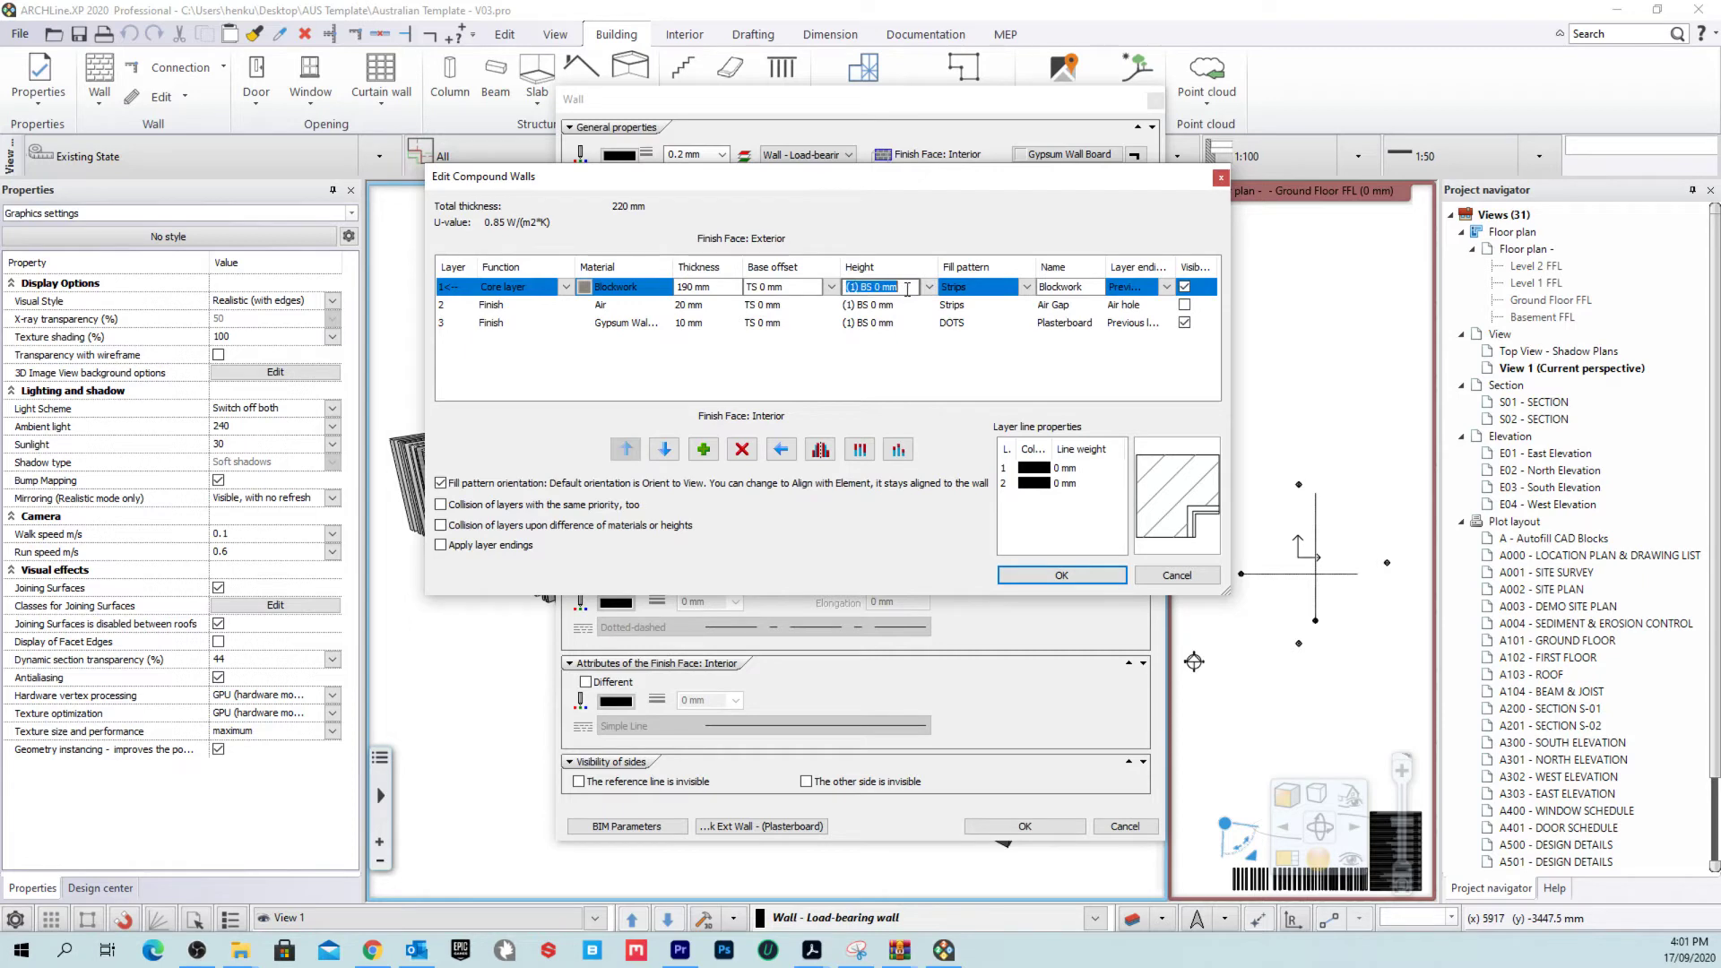
{"action": "left_click", "coordinate": [907, 306]}
{"action": "left_click", "coordinate": [796, 288]}
{"action": "left_click", "coordinate": [811, 287]}
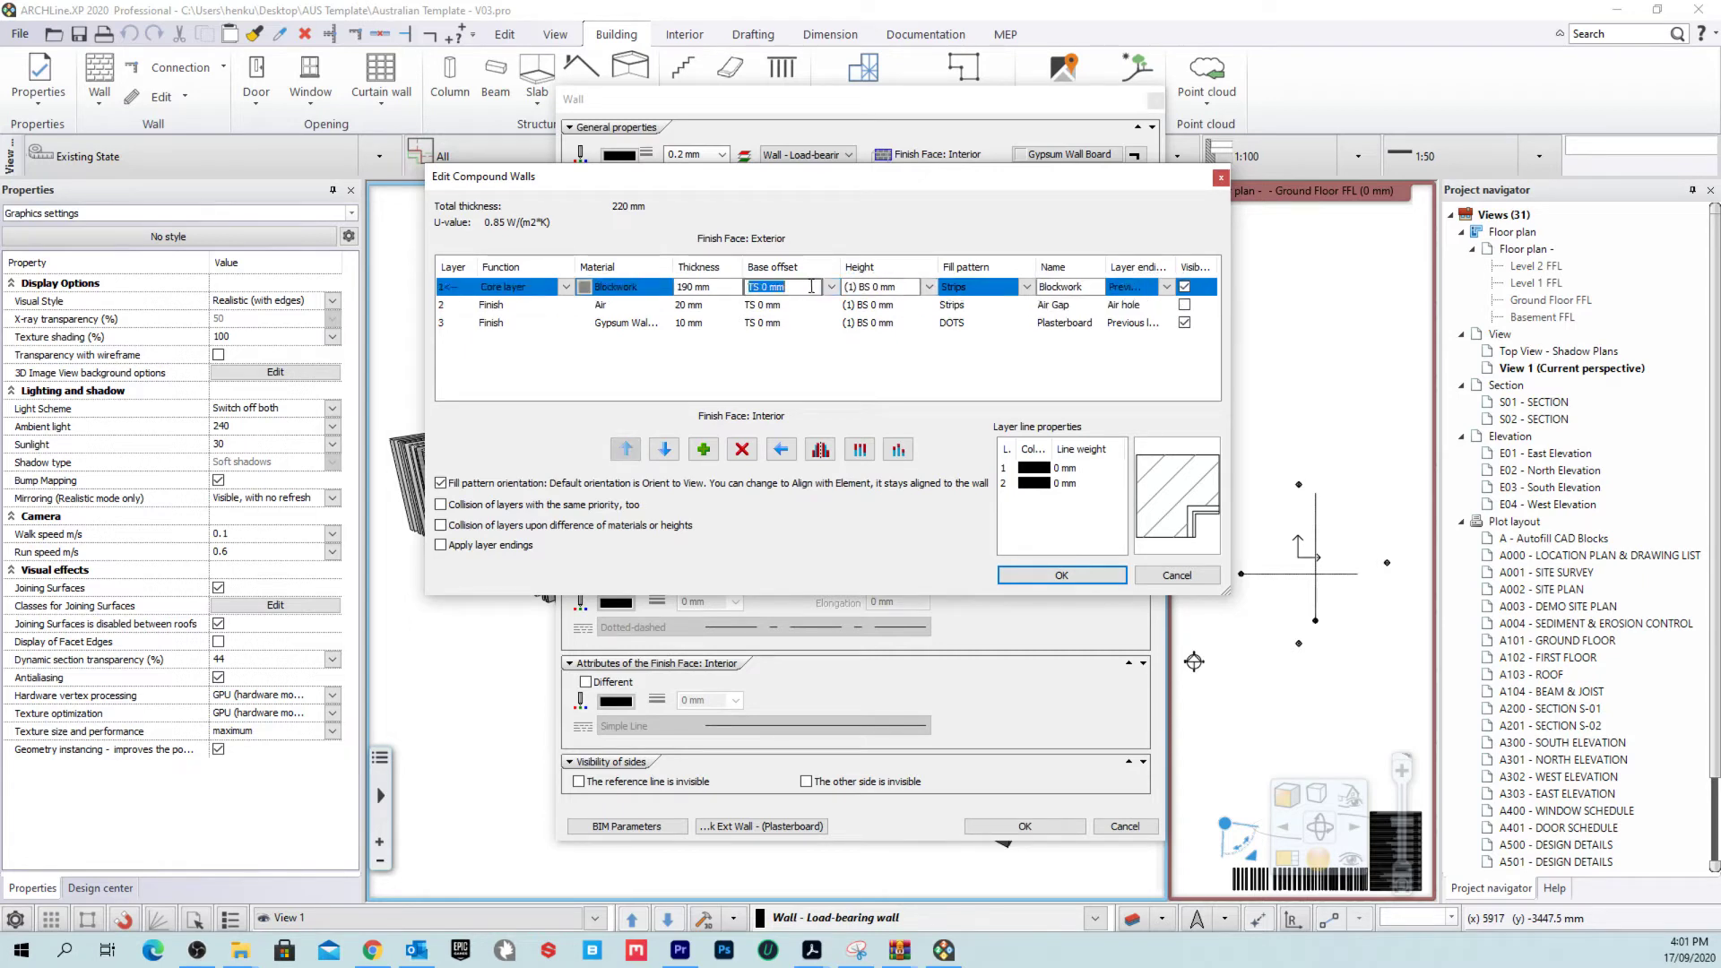
{"action": "left_click", "coordinate": [918, 285]}
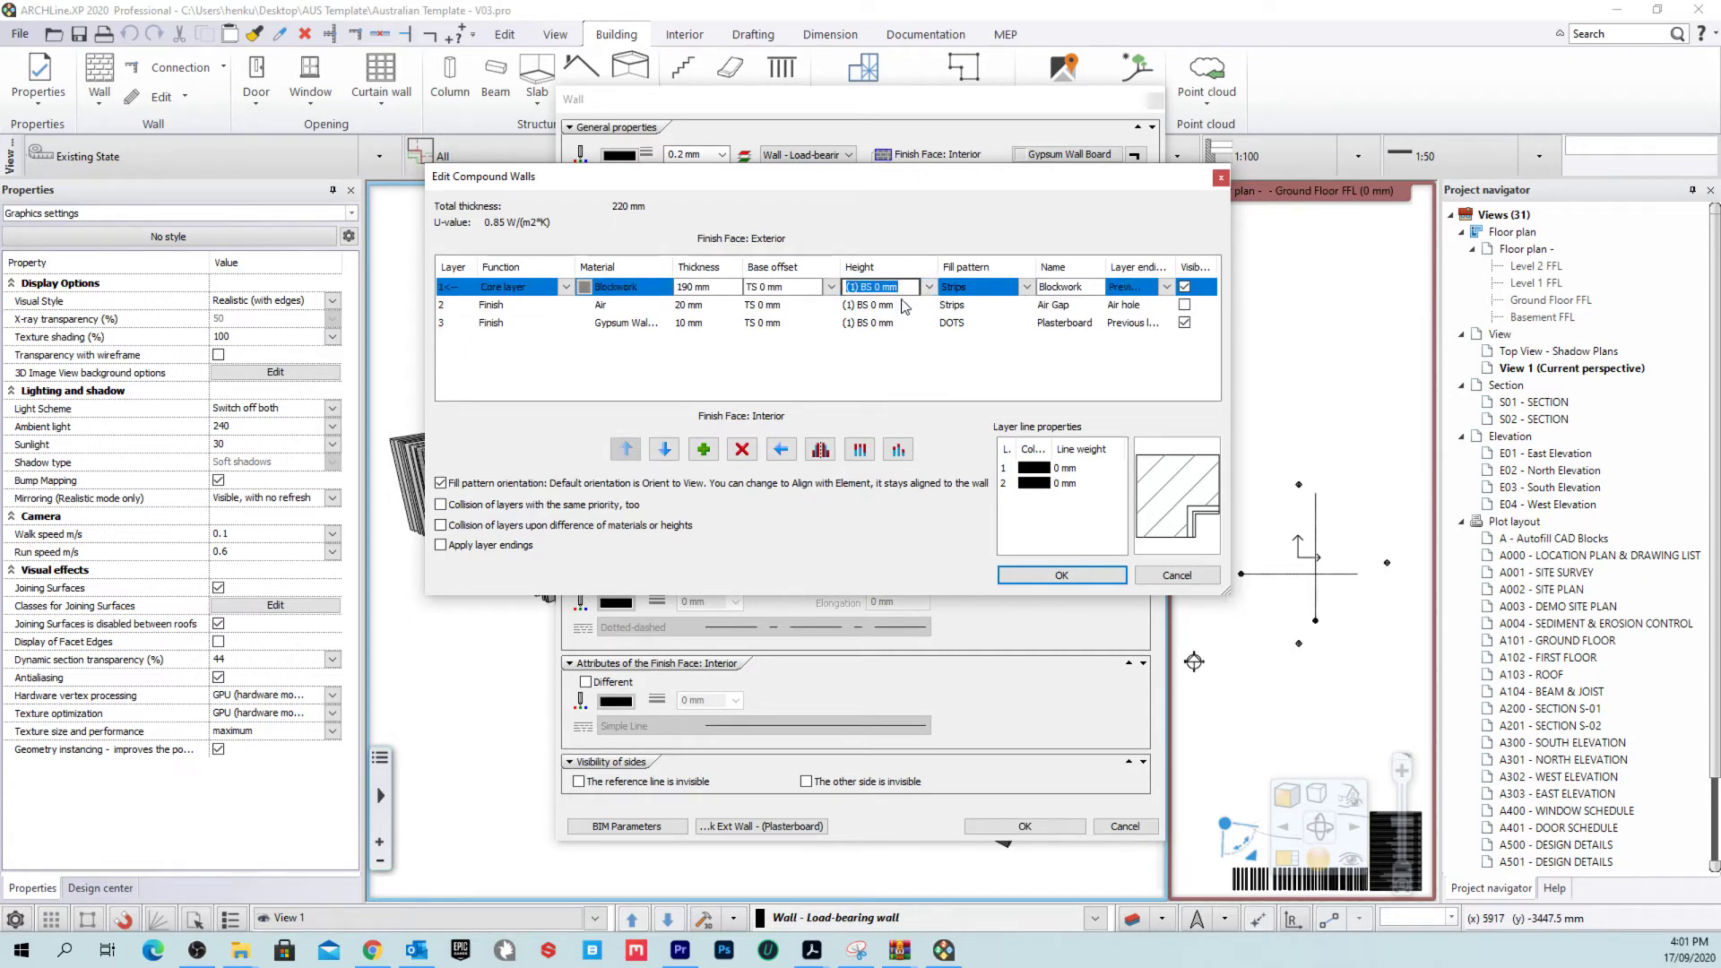
Step: View the core layer's hatch styles, then close Hatch Properties, Edit Compound Walls and Wall dialogs unchanged
{"action": "left_click", "coordinate": [1027, 287]}
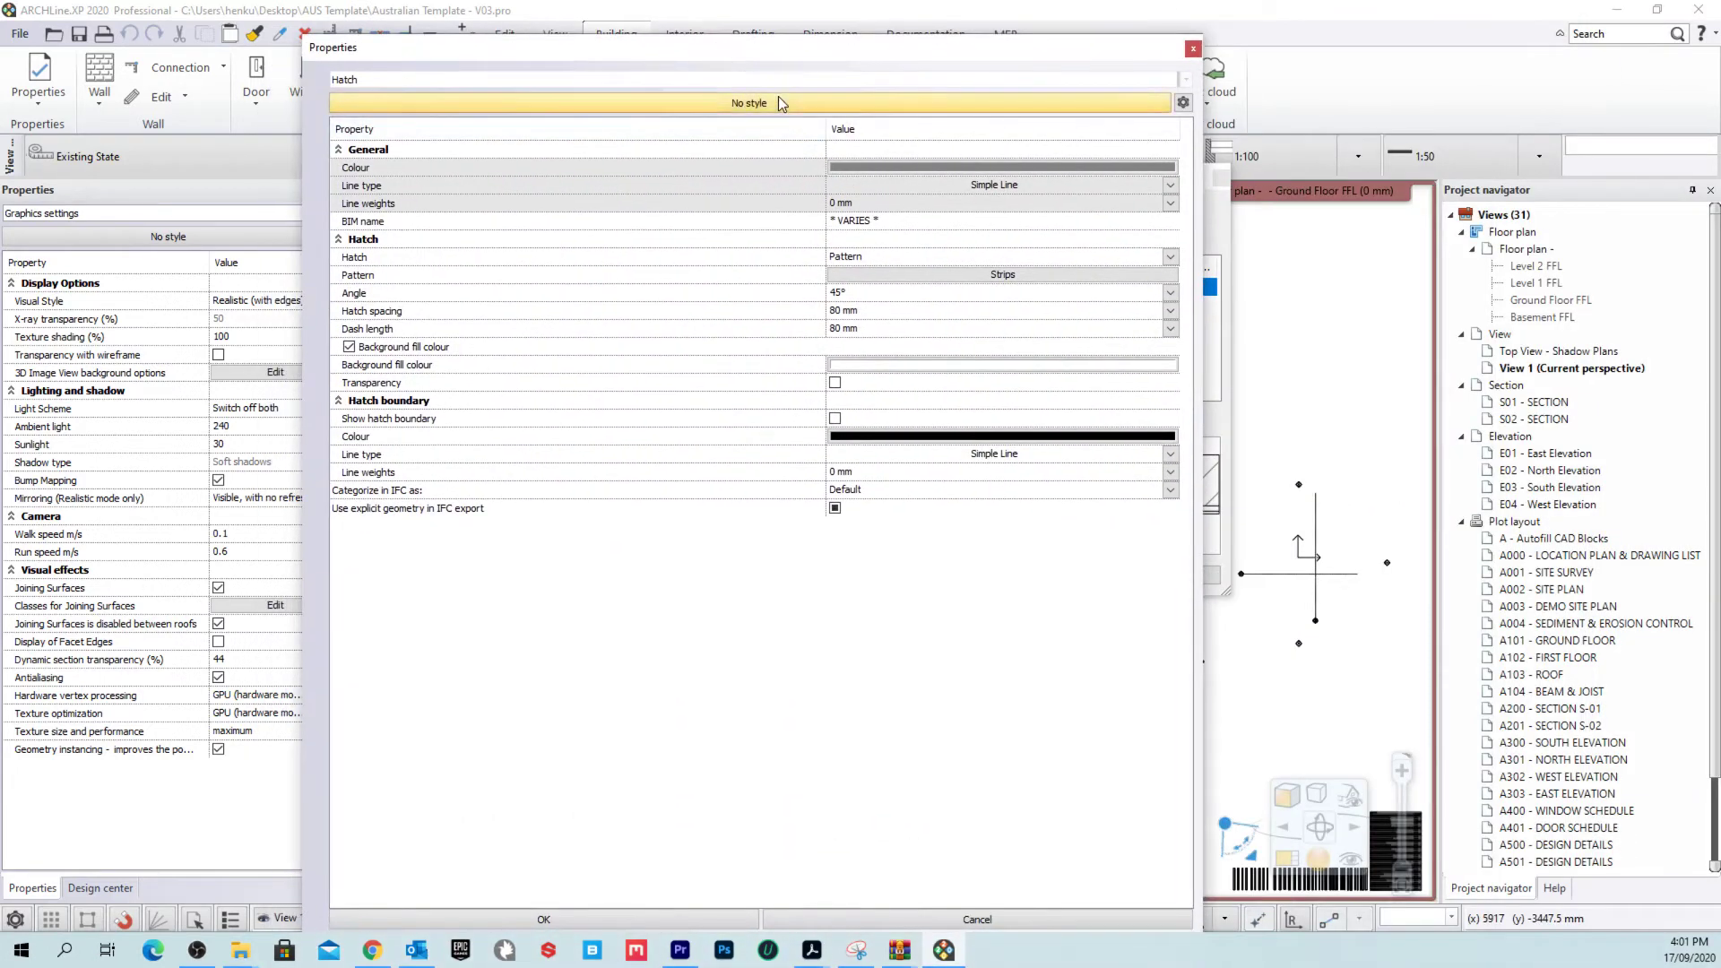
{"action": "left_click", "coordinate": [780, 103]}
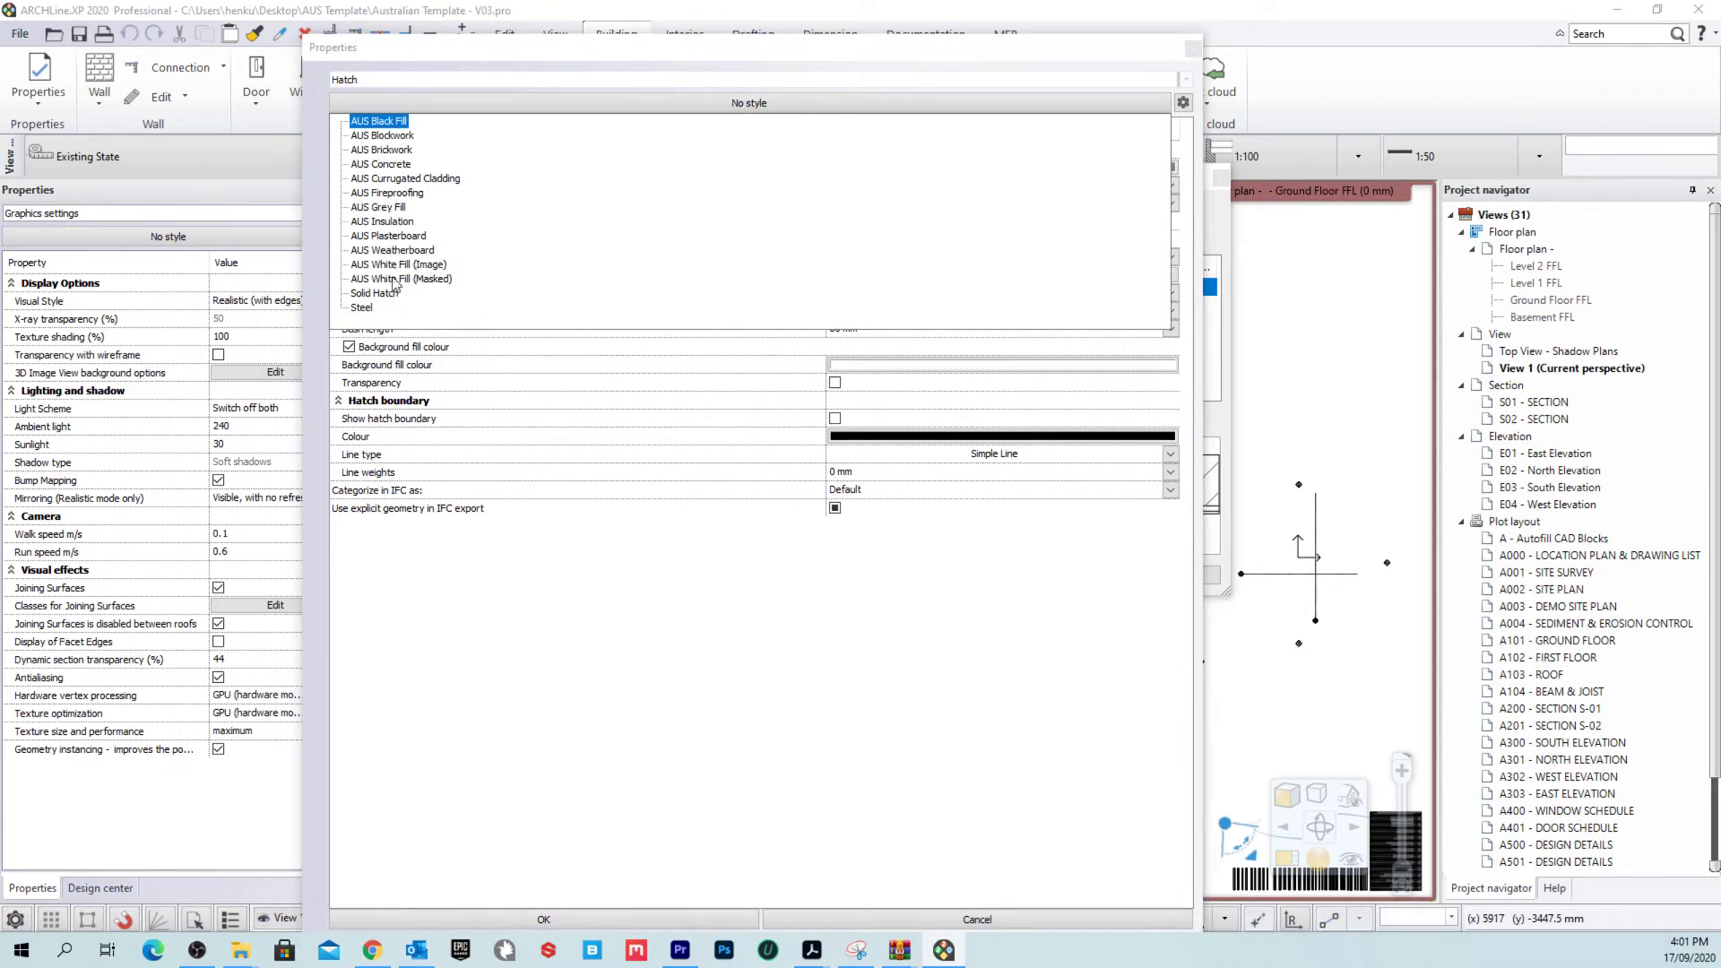
{"action": "left_click", "coordinate": [1146, 55]}
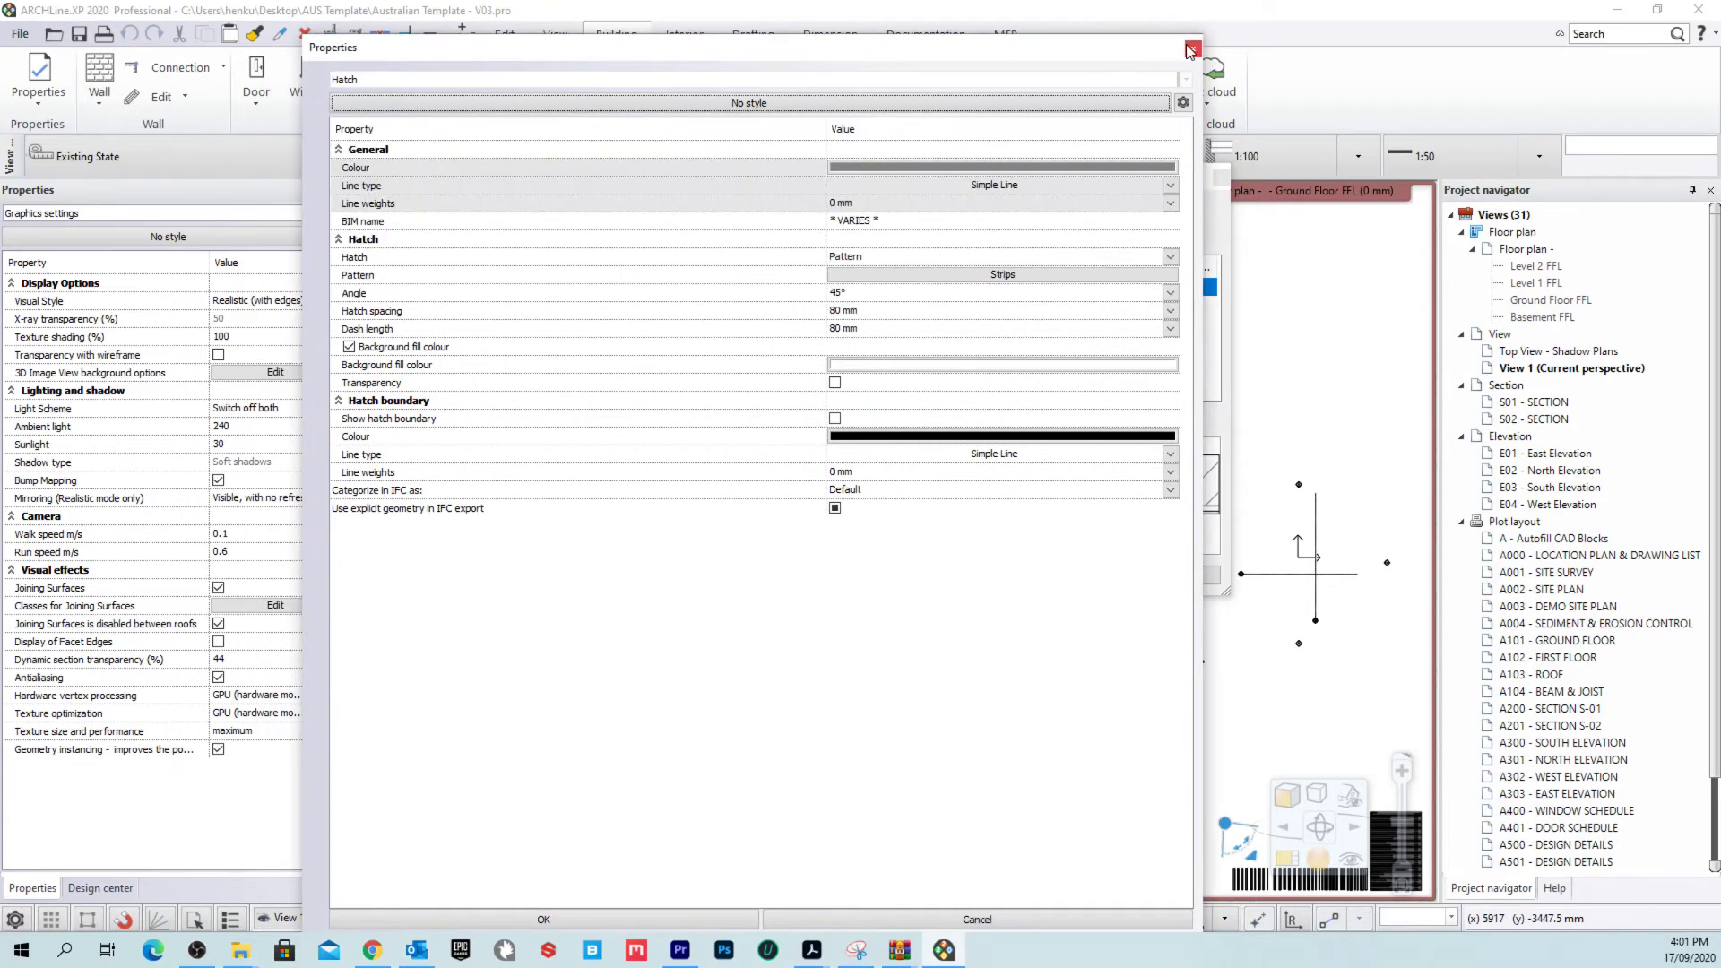
{"action": "left_click", "coordinate": [1190, 51]}
{"action": "left_click", "coordinate": [1221, 178]}
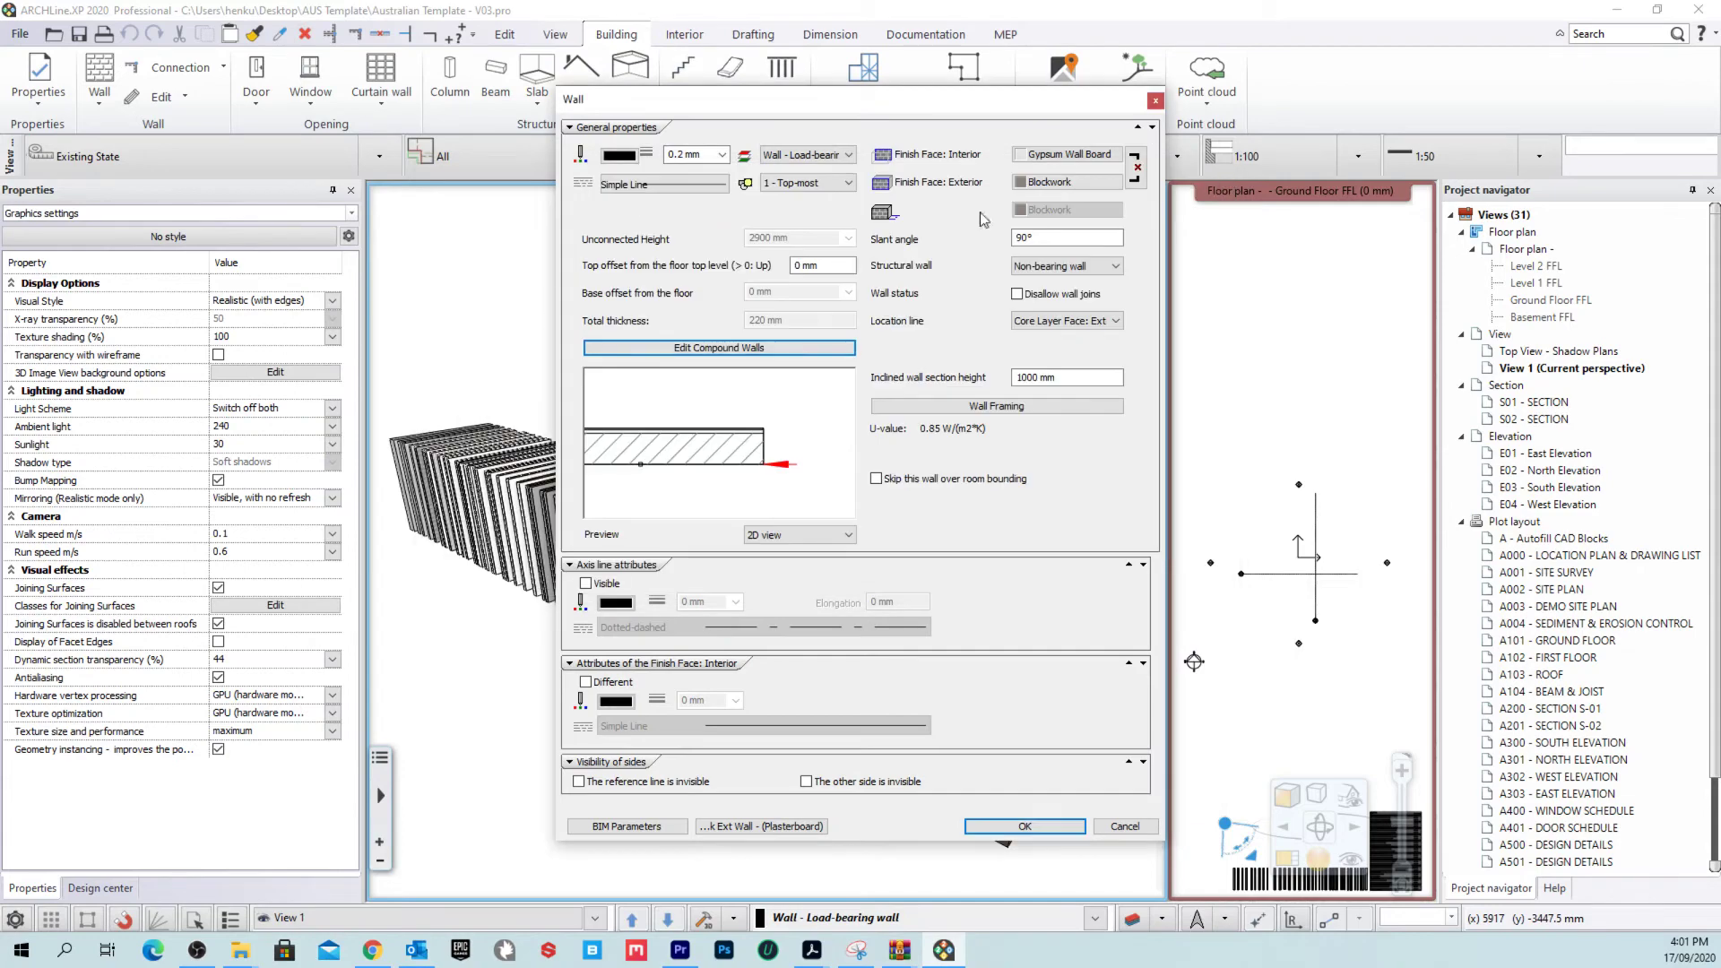
{"action": "left_click", "coordinate": [1155, 100]}
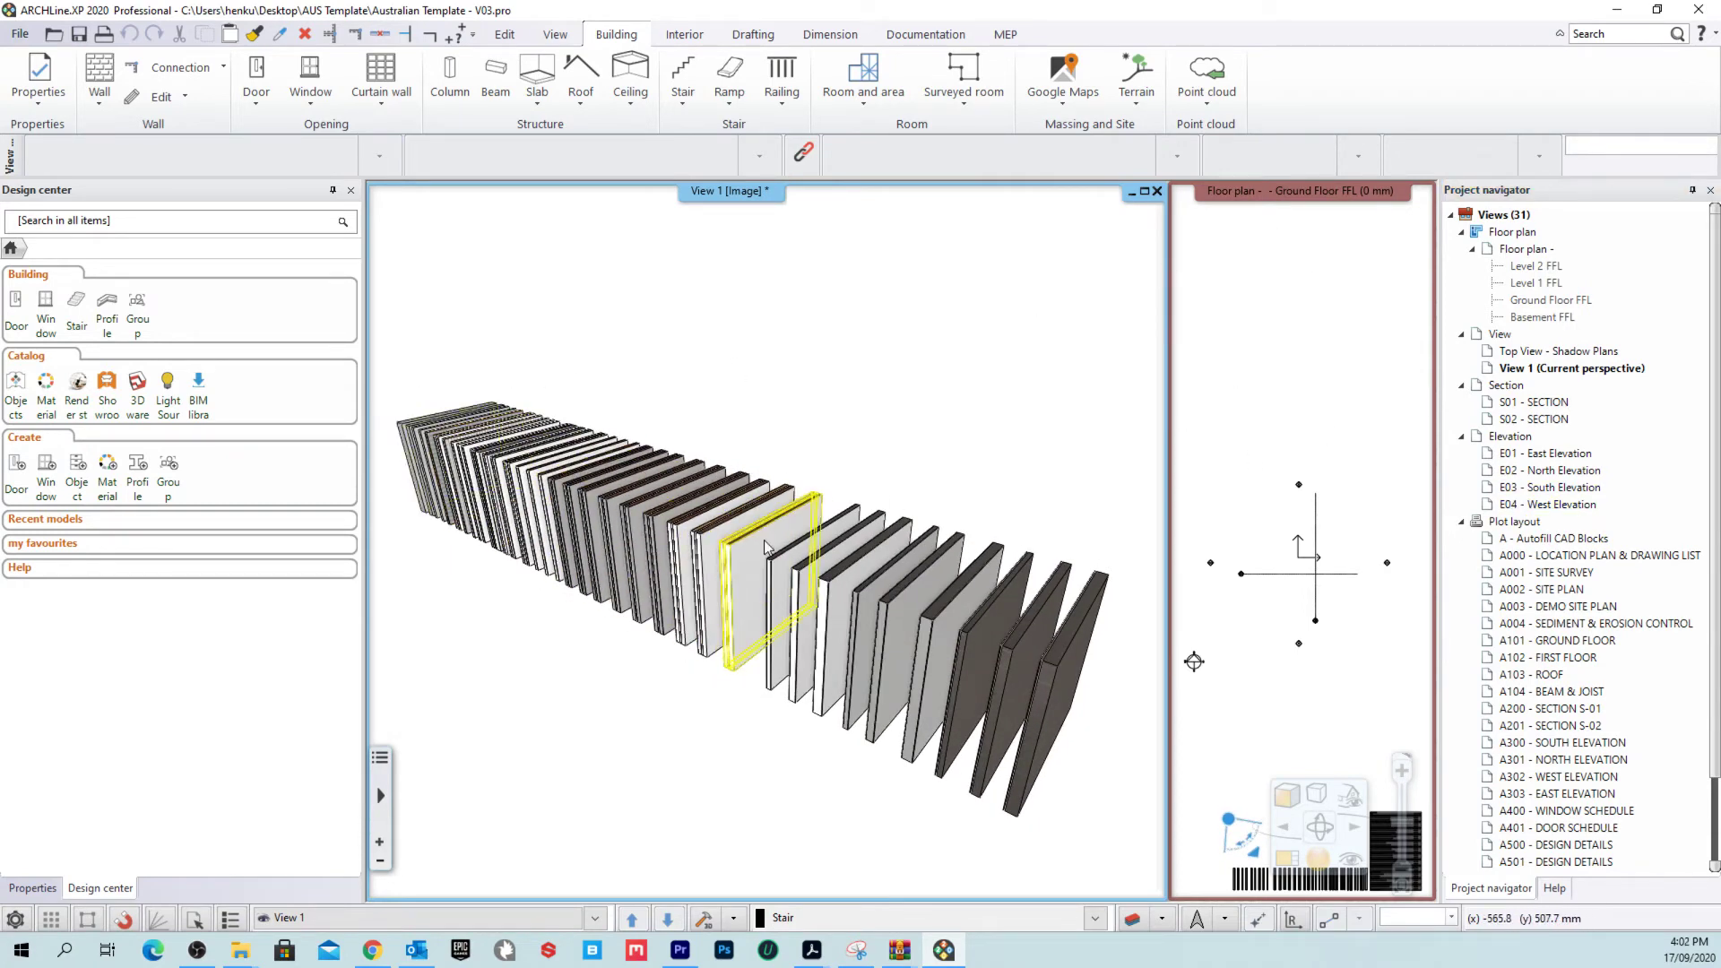
Step: Swap the Ground Floor FFL plan into the main pane, zoom in to check a wall, then start a slab
{"action": "right_click", "coordinate": [1269, 217]}
{"action": "left_click", "coordinate": [1378, 208]}
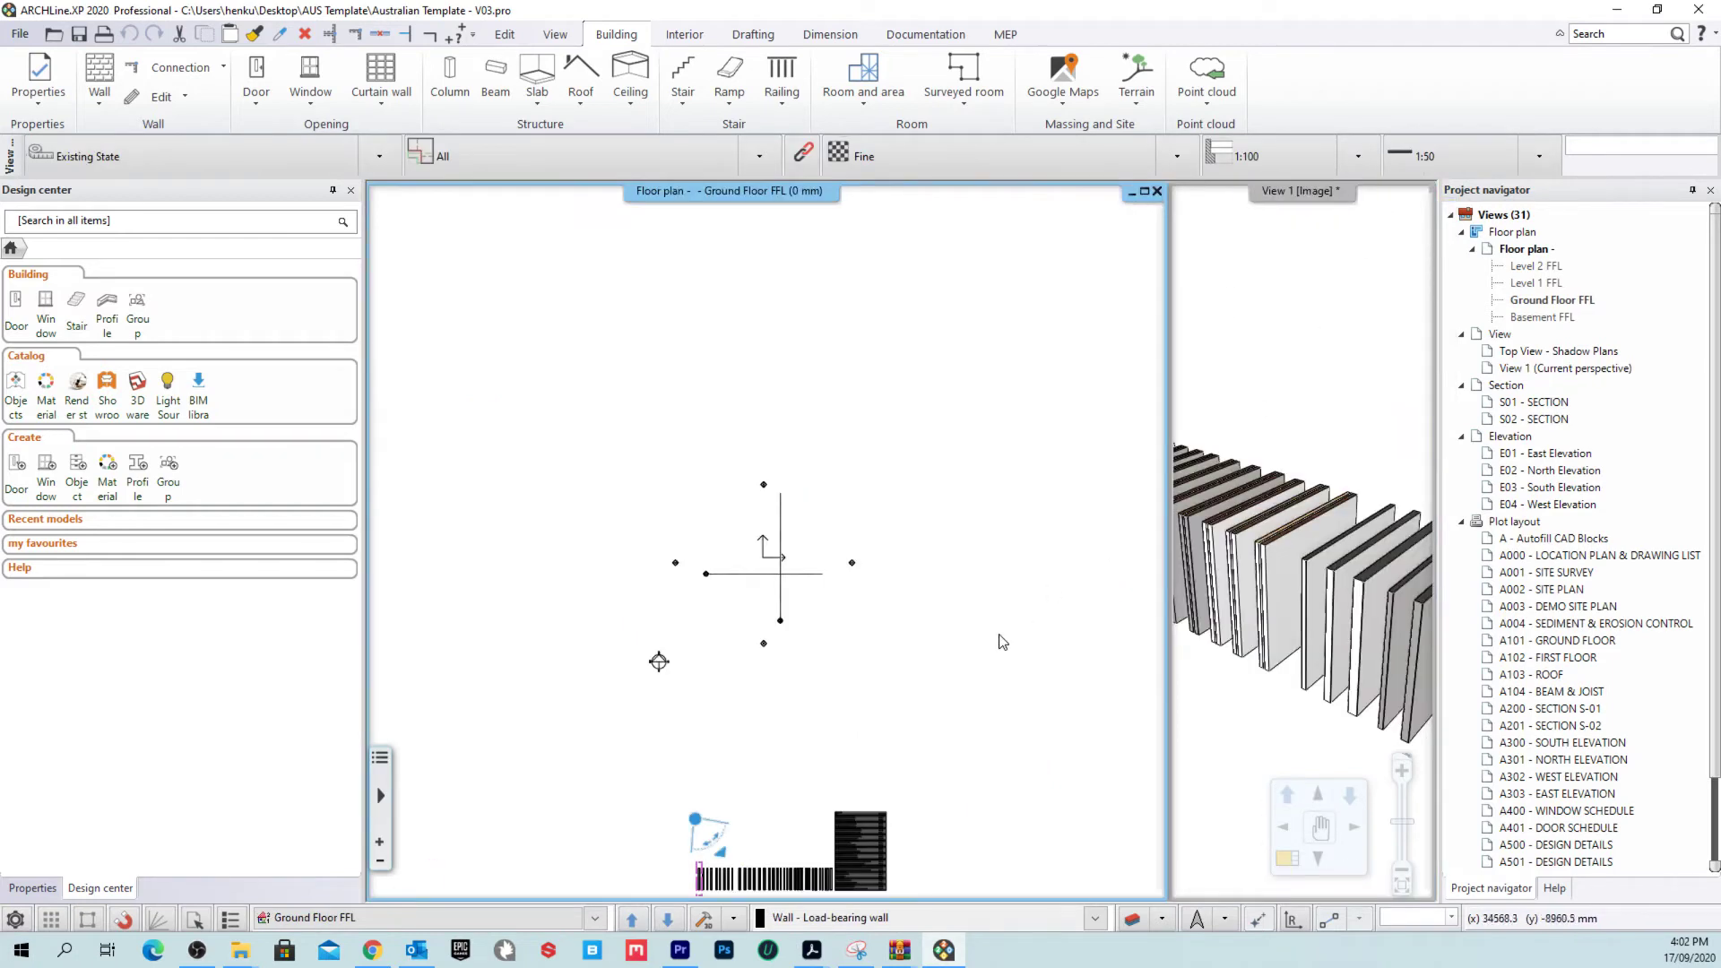
{"action": "scroll", "coordinate": [793, 528], "scroll_direction": "up", "scroll_amount": 5}
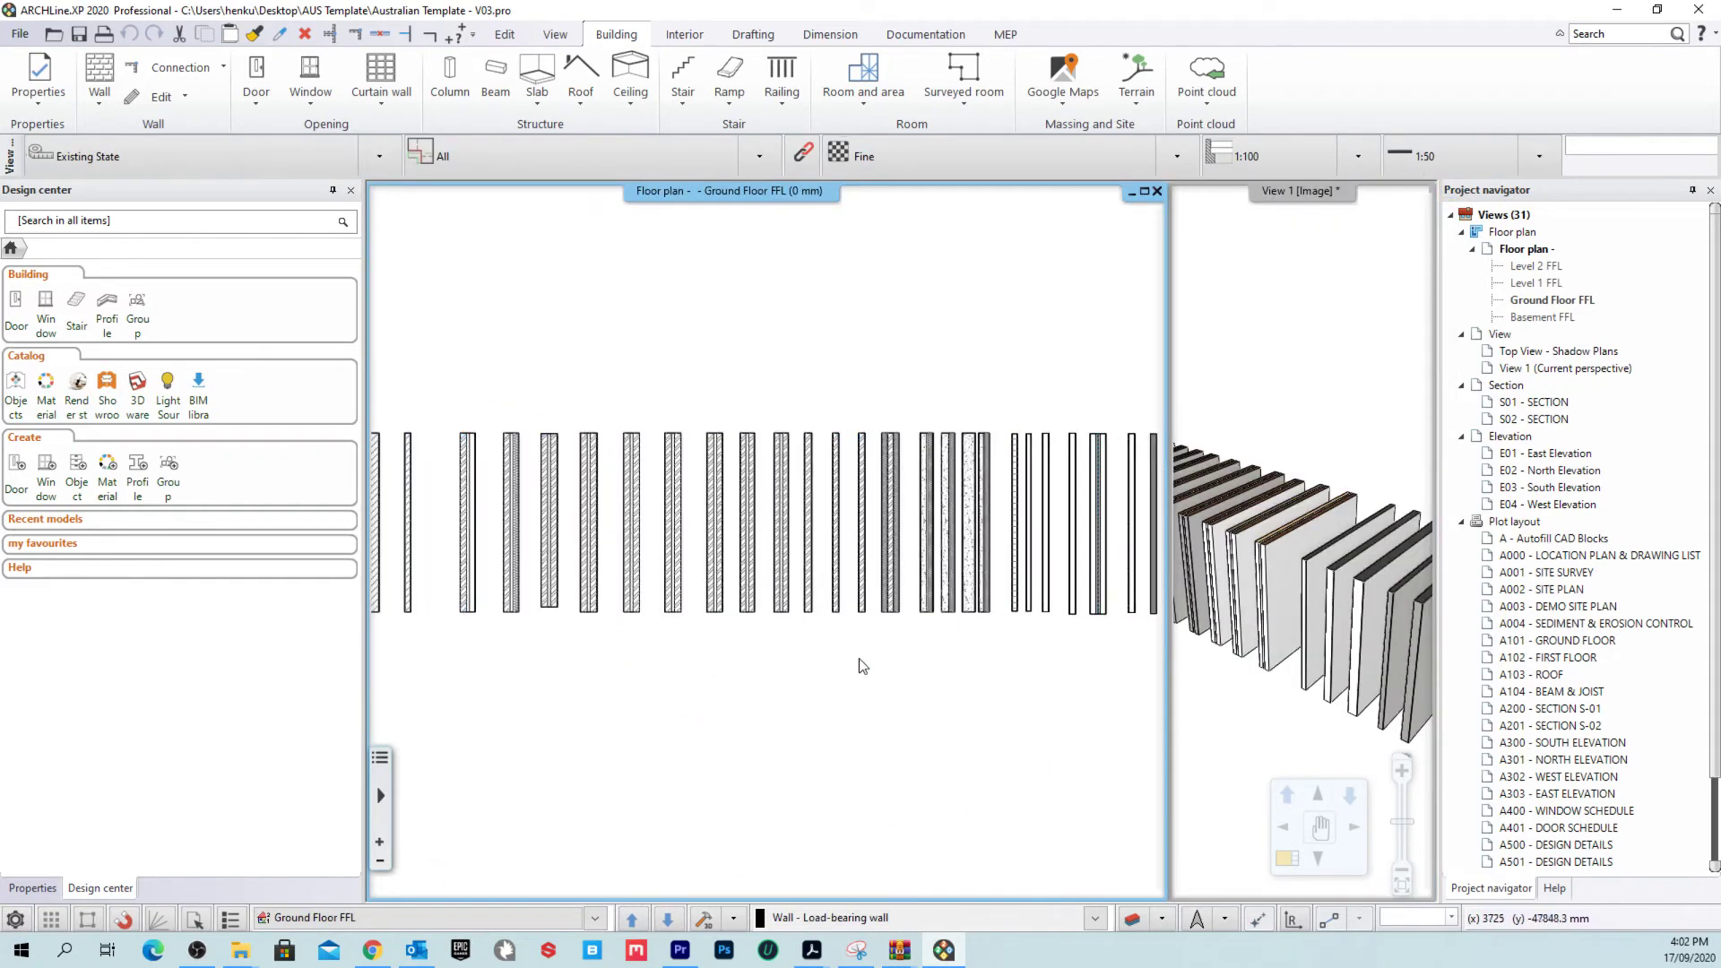
{"action": "left_click", "coordinate": [730, 503]}
{"action": "scroll", "coordinate": [735, 497], "scroll_direction": "up", "scroll_amount": 2}
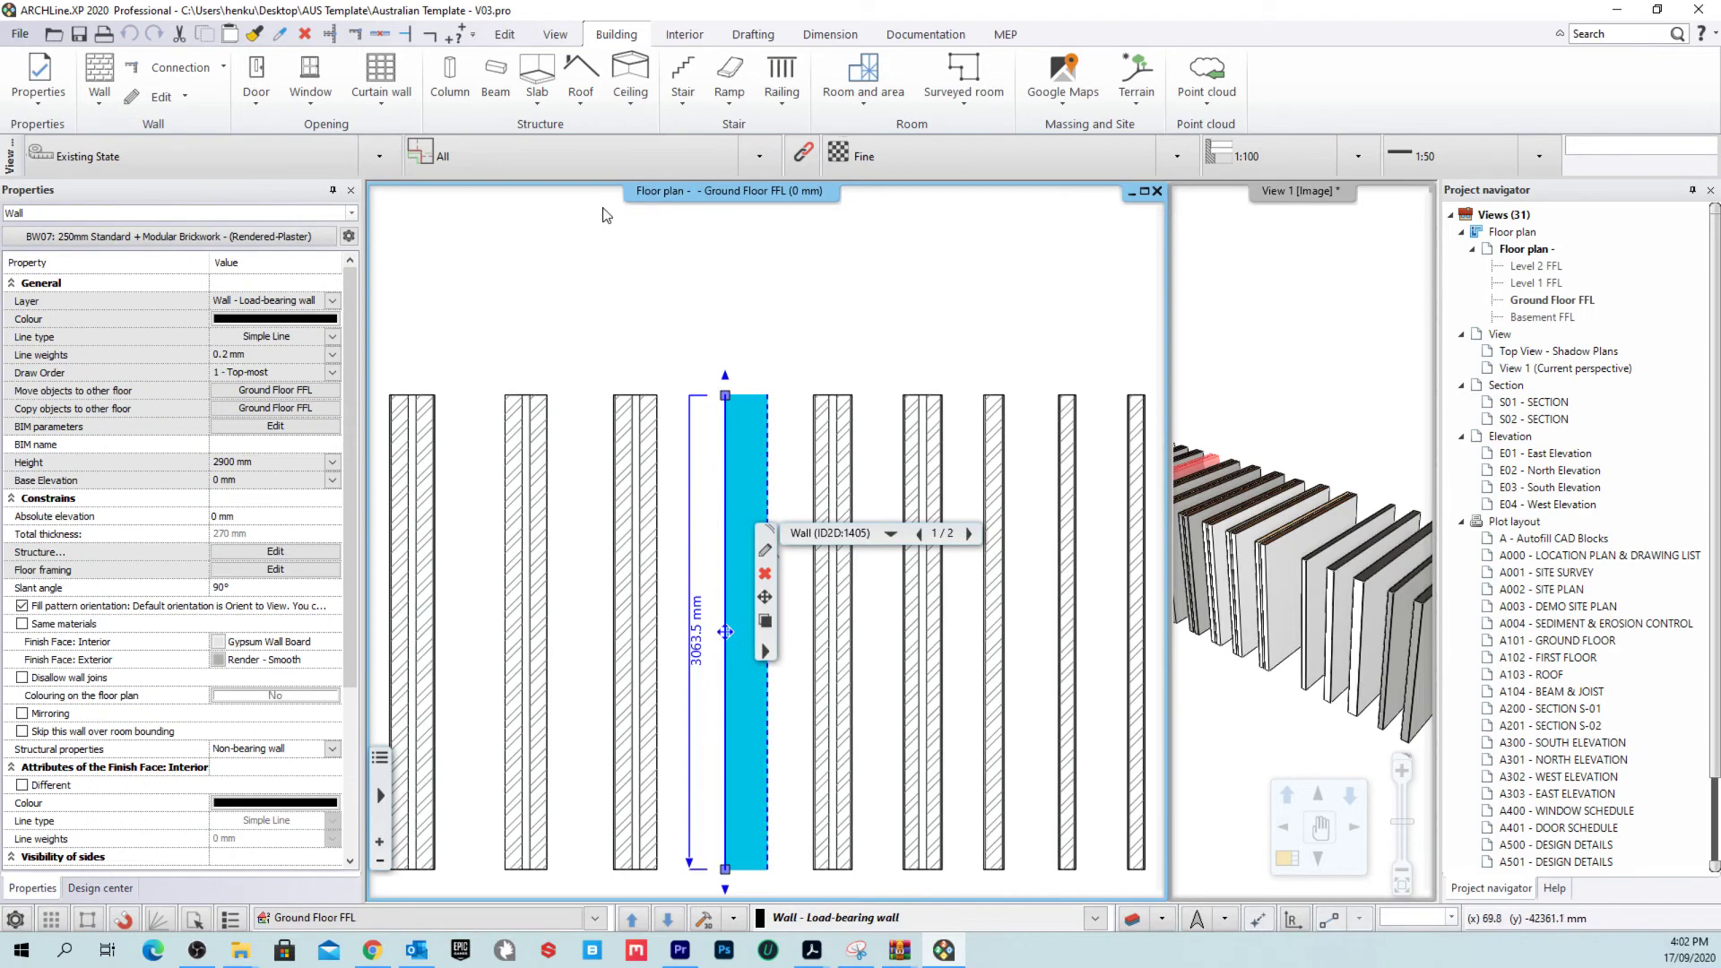
{"action": "key", "text": "Escape"}
{"action": "scroll", "coordinate": [847, 408], "scroll_direction": "up", "scroll_amount": 2}
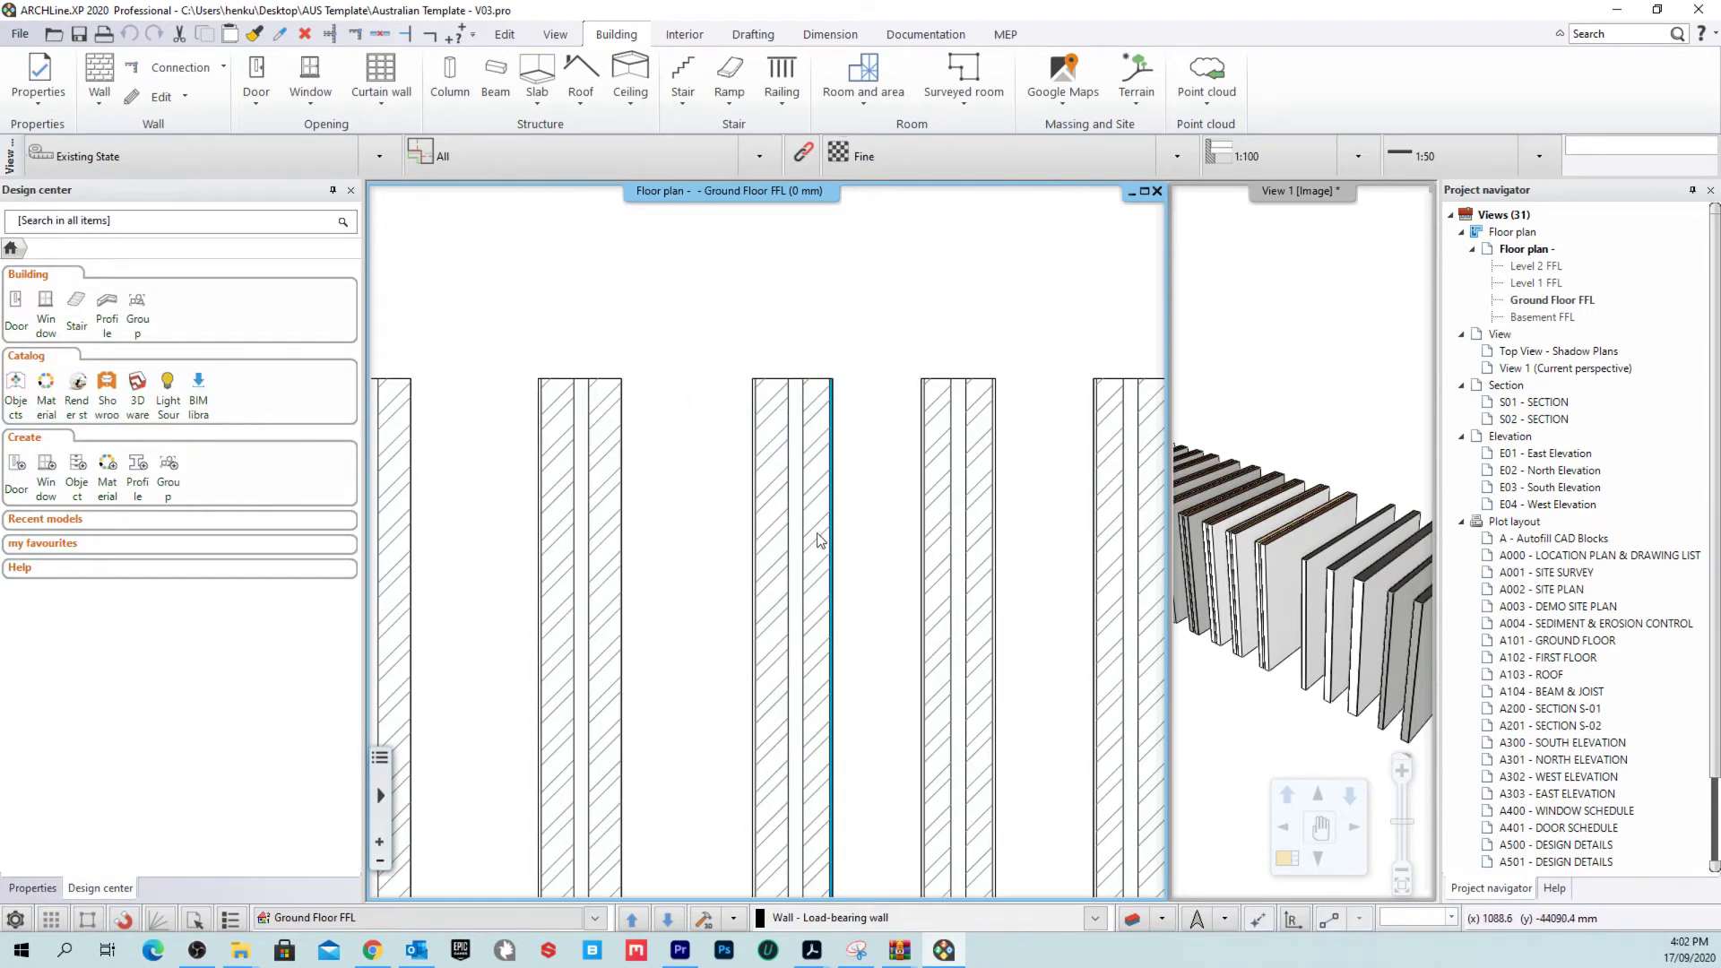
{"action": "scroll", "coordinate": [799, 534], "scroll_direction": "down", "scroll_amount": 3}
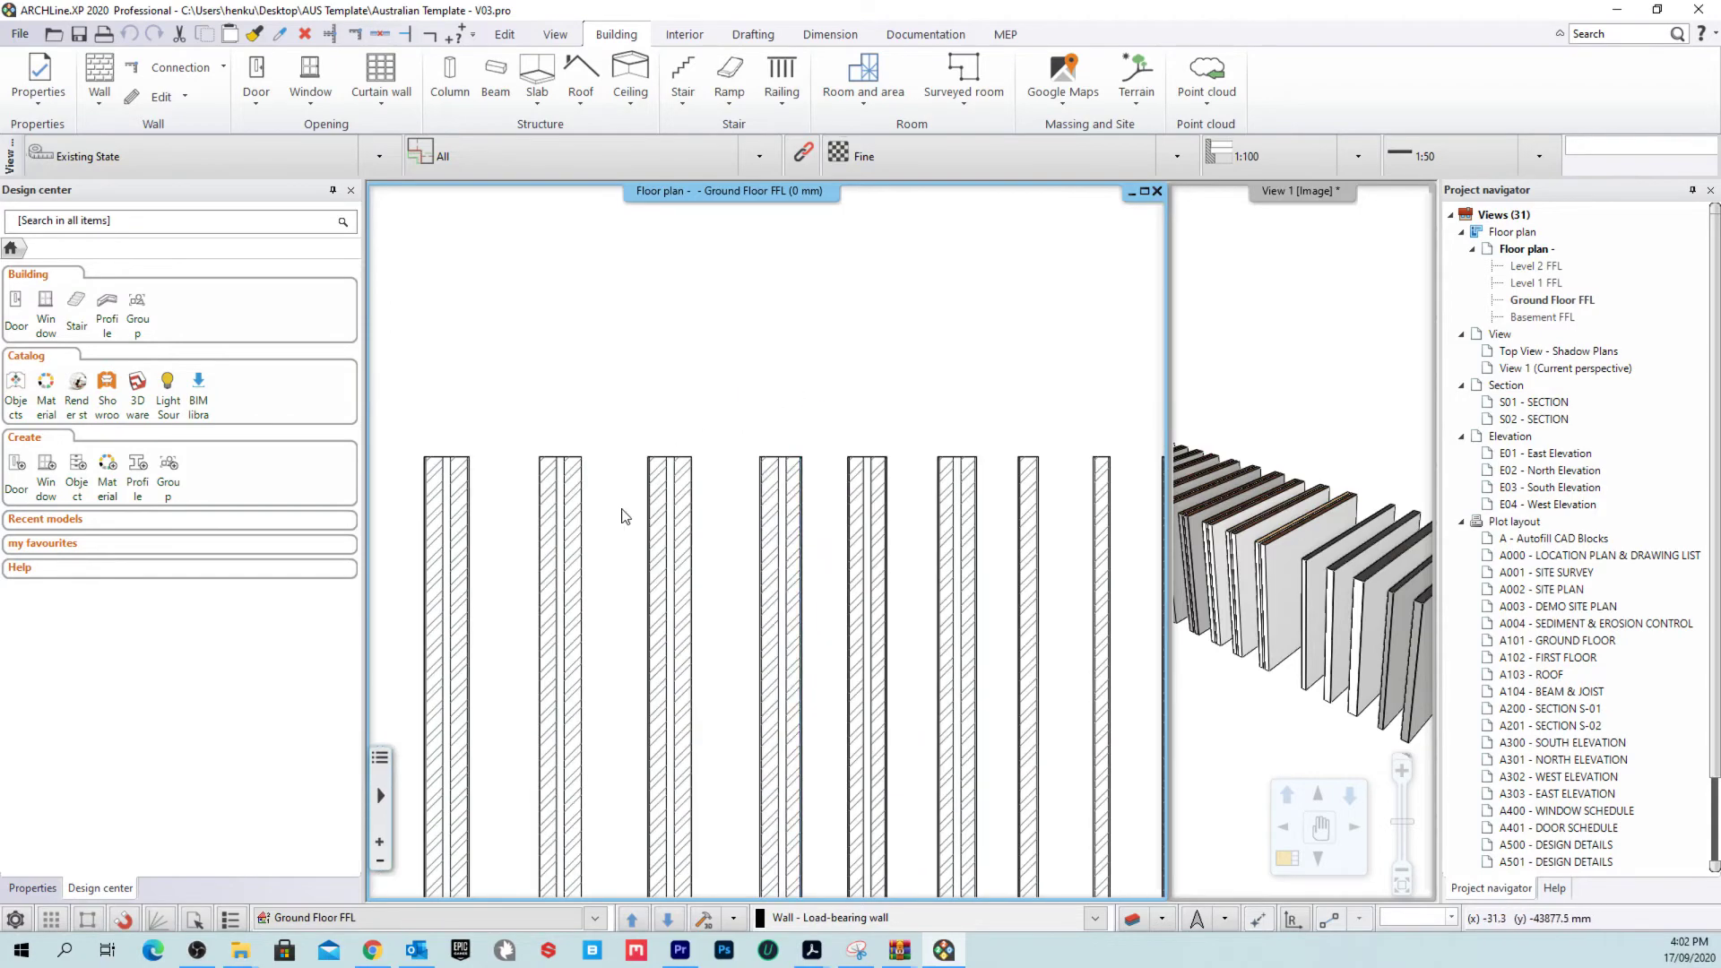
{"action": "scroll", "coordinate": [798, 524], "scroll_direction": "down", "scroll_amount": 5}
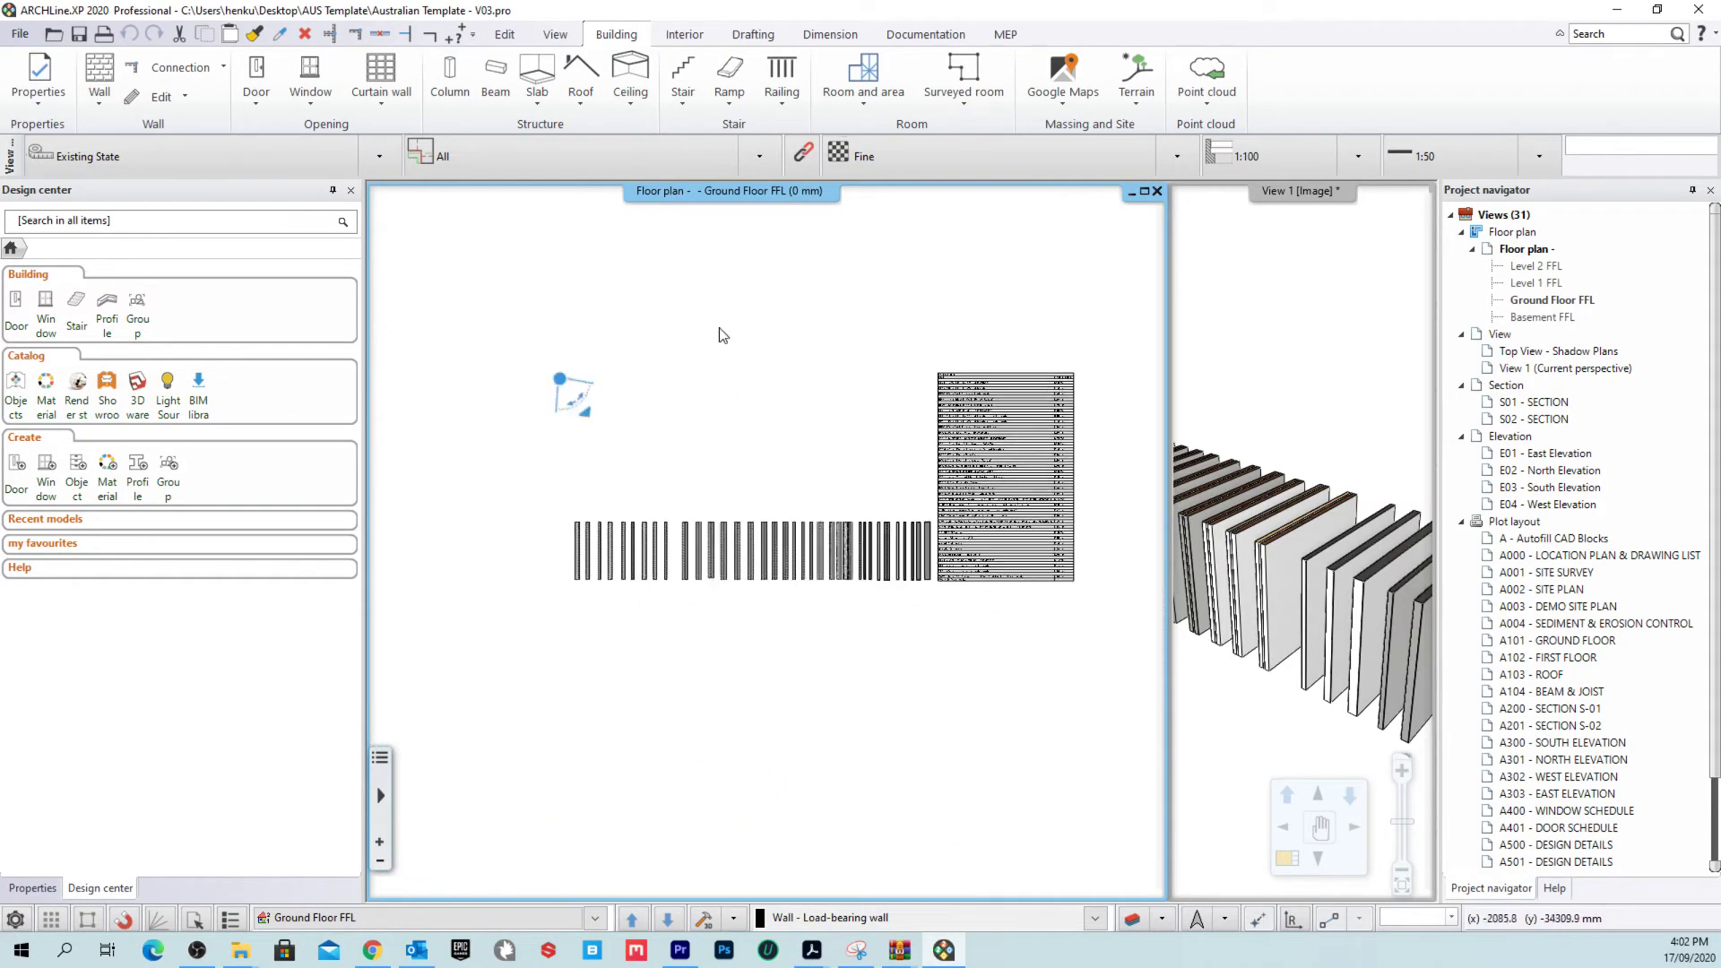
{"action": "left_click", "coordinate": [537, 76]}
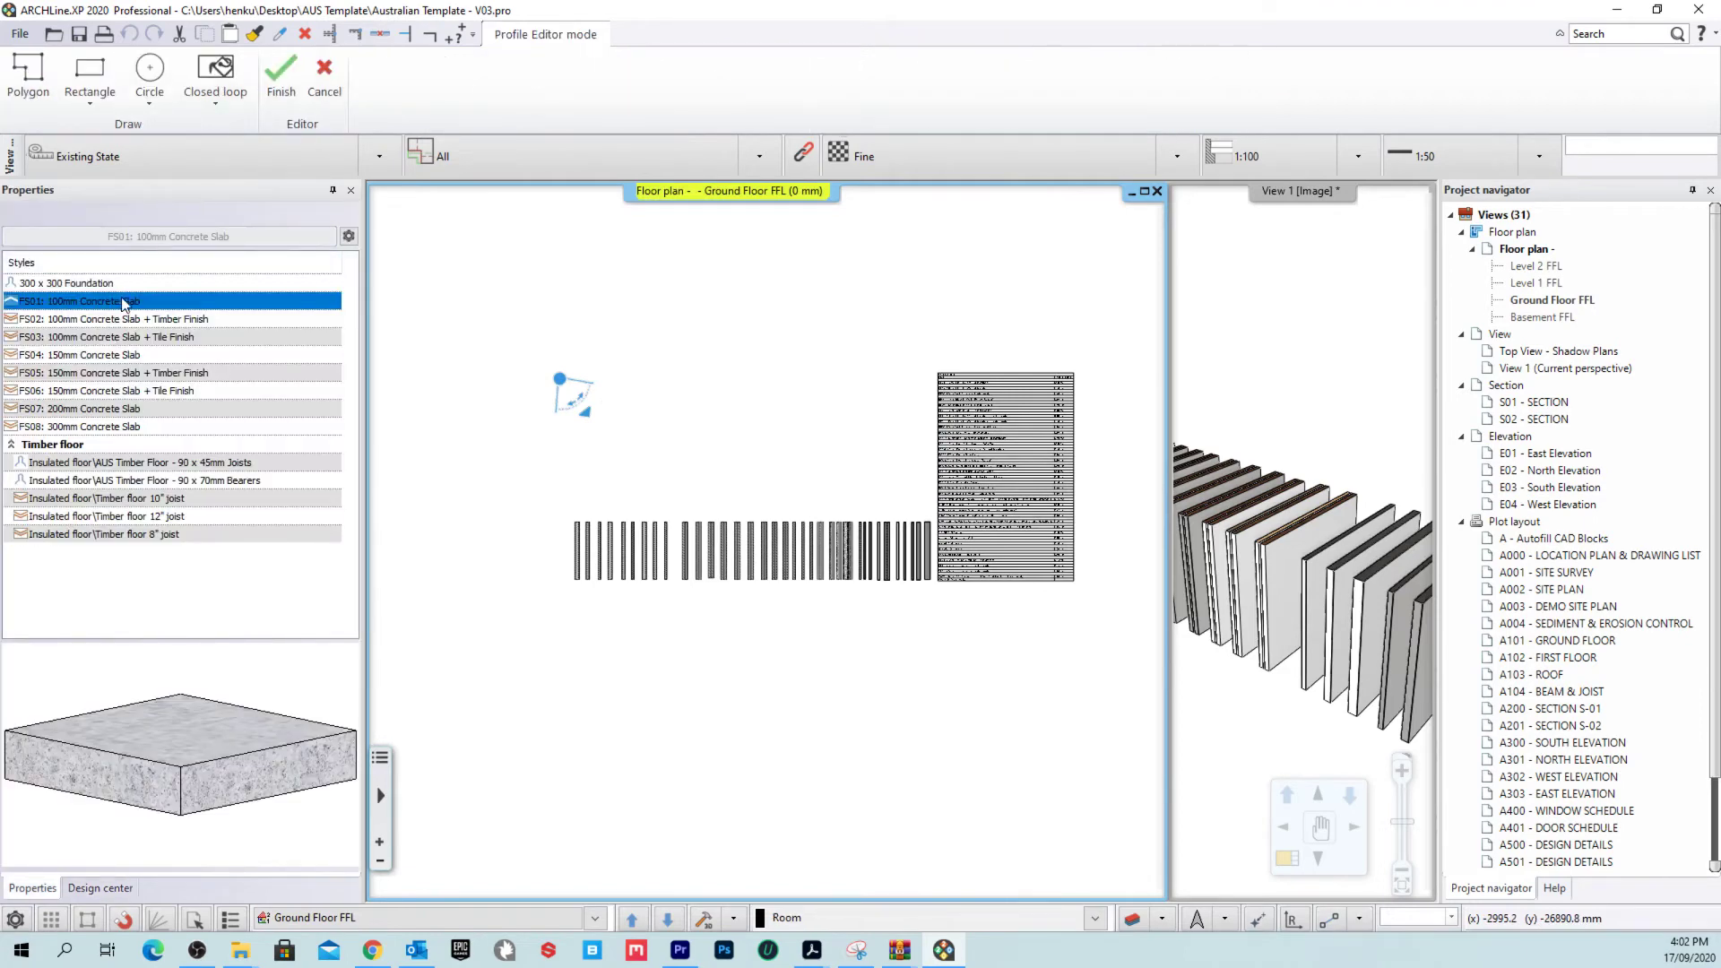
Step: Draw a rectangular FS08: 300mm Concrete Slab, about 15508.4 × 9812.4 mm, on the plan
{"action": "left_click", "coordinate": [249, 464]}
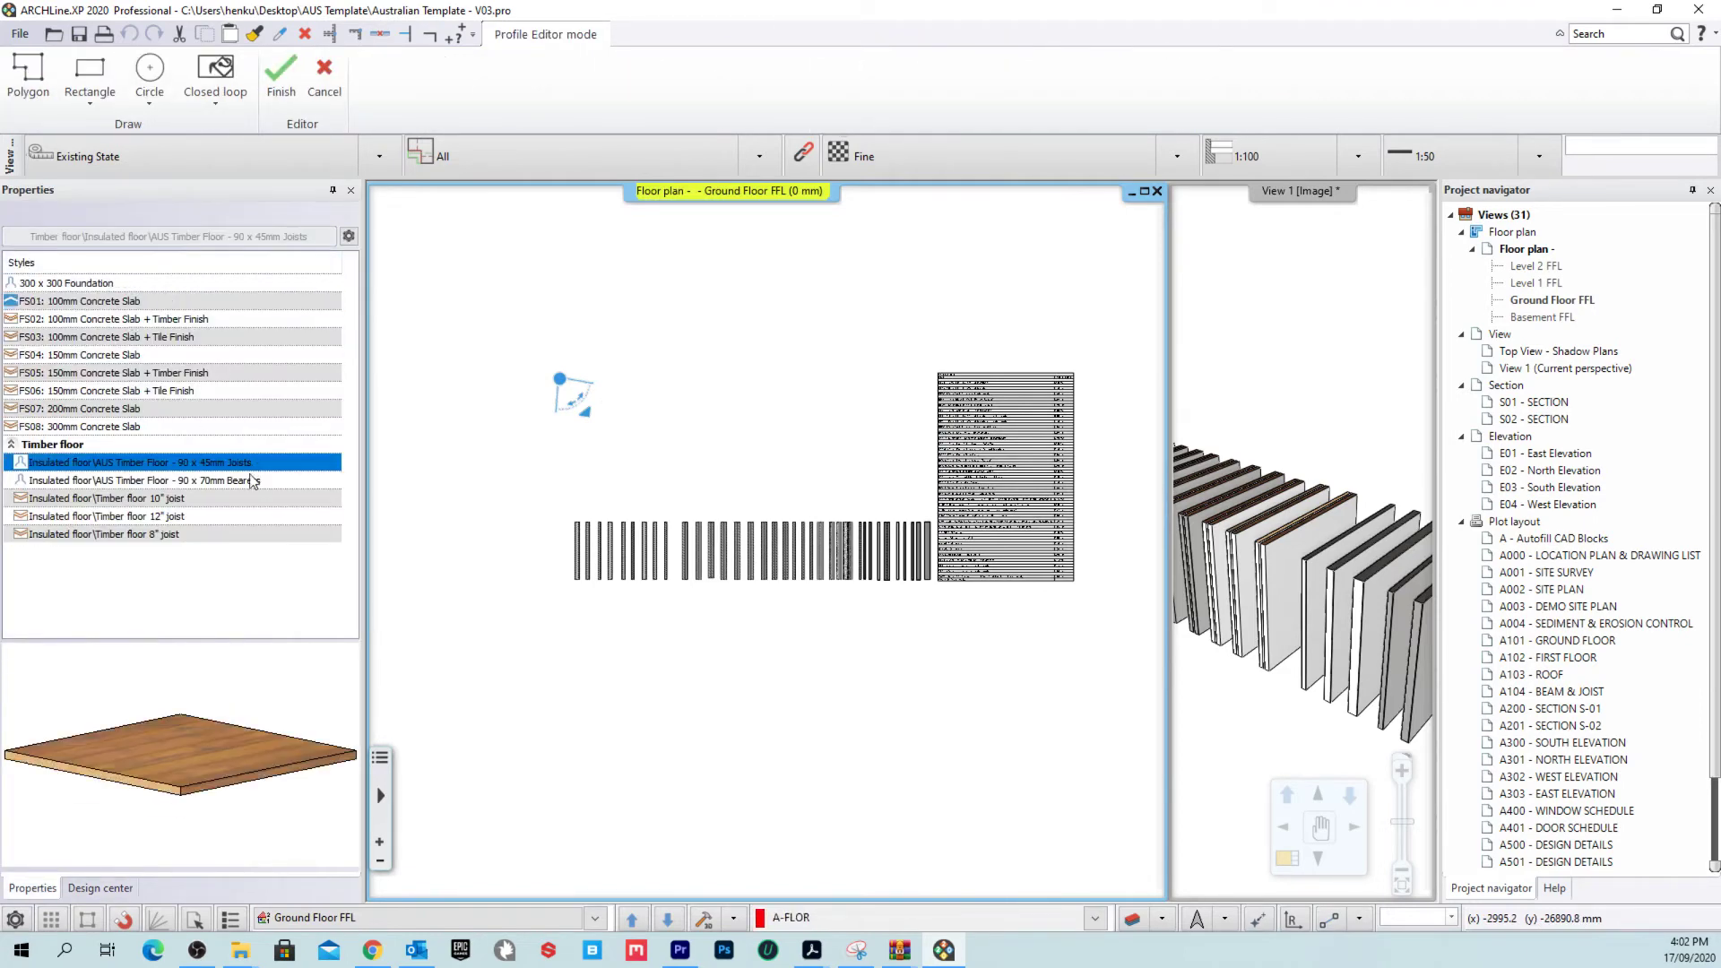
{"action": "left_click", "coordinate": [121, 303]}
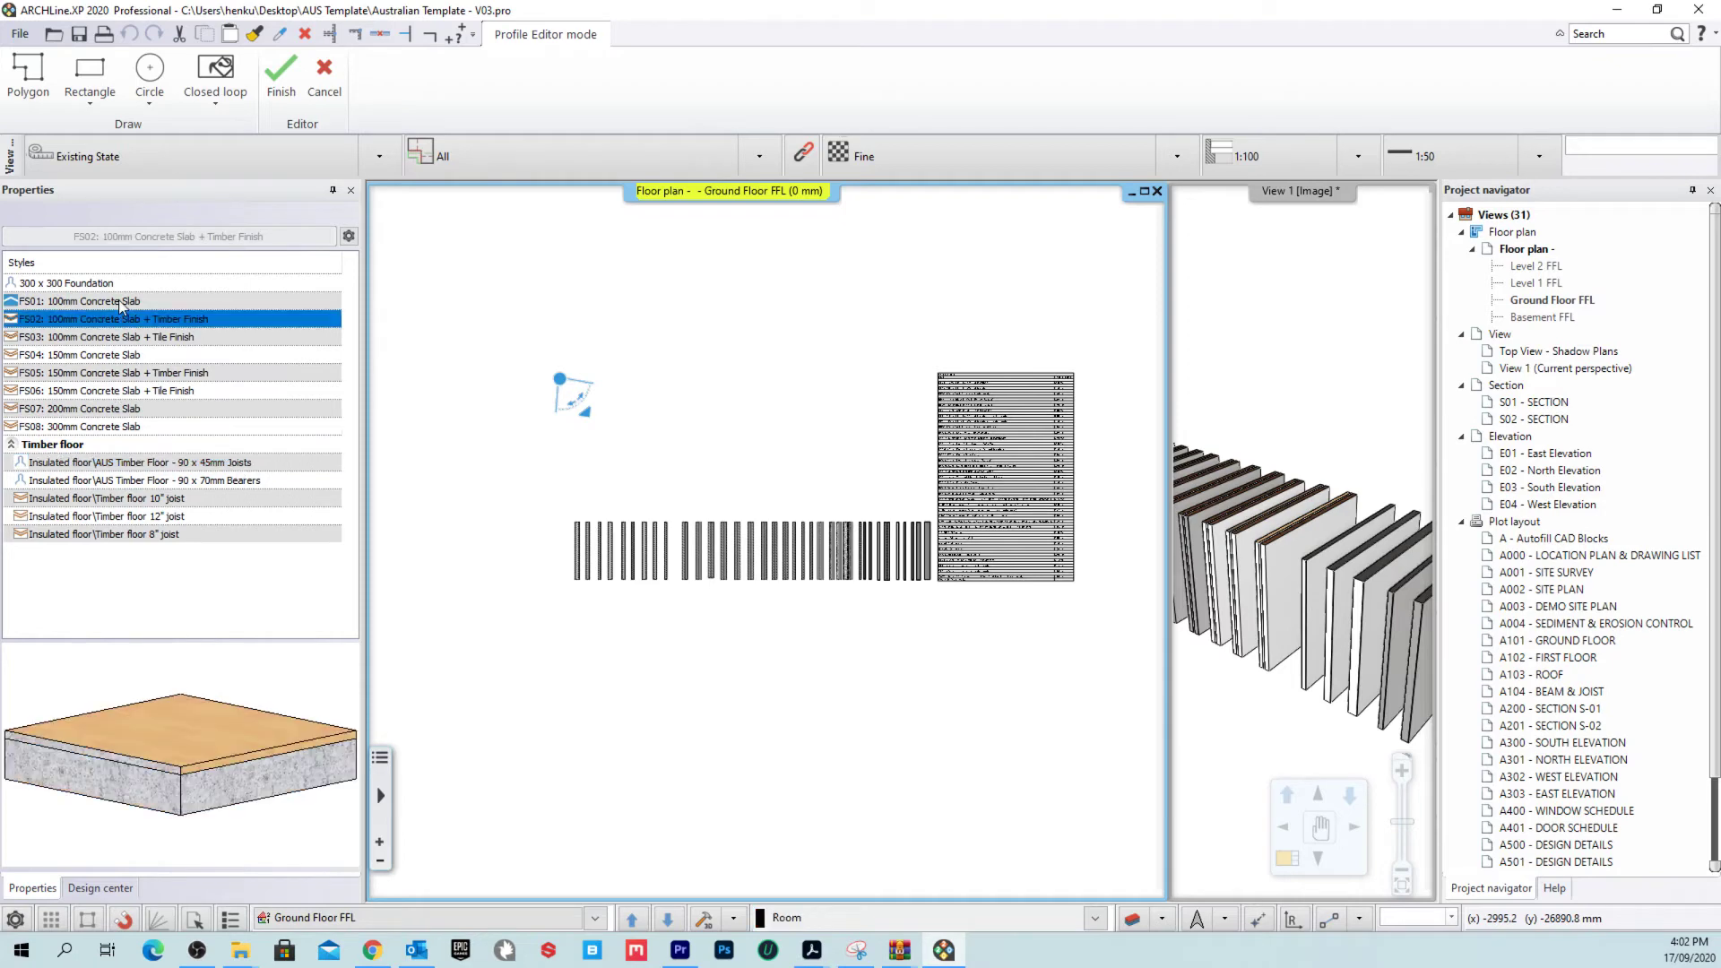
{"action": "left_click", "coordinate": [126, 426]}
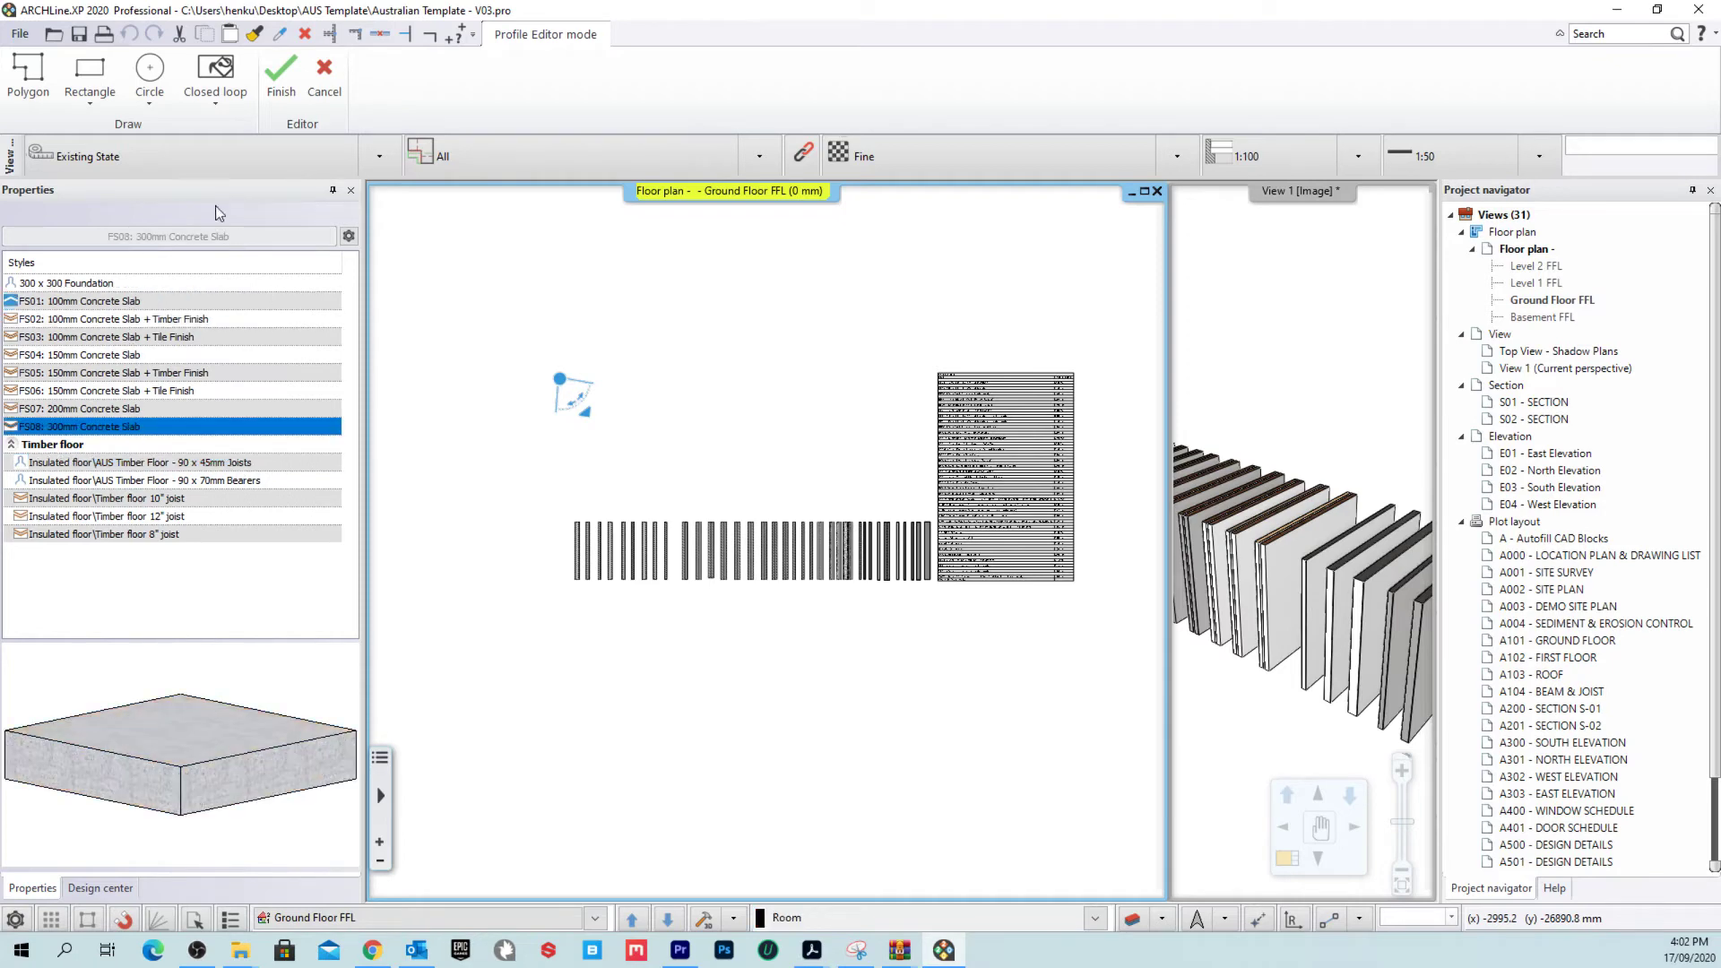
{"action": "left_click", "coordinate": [92, 71]}
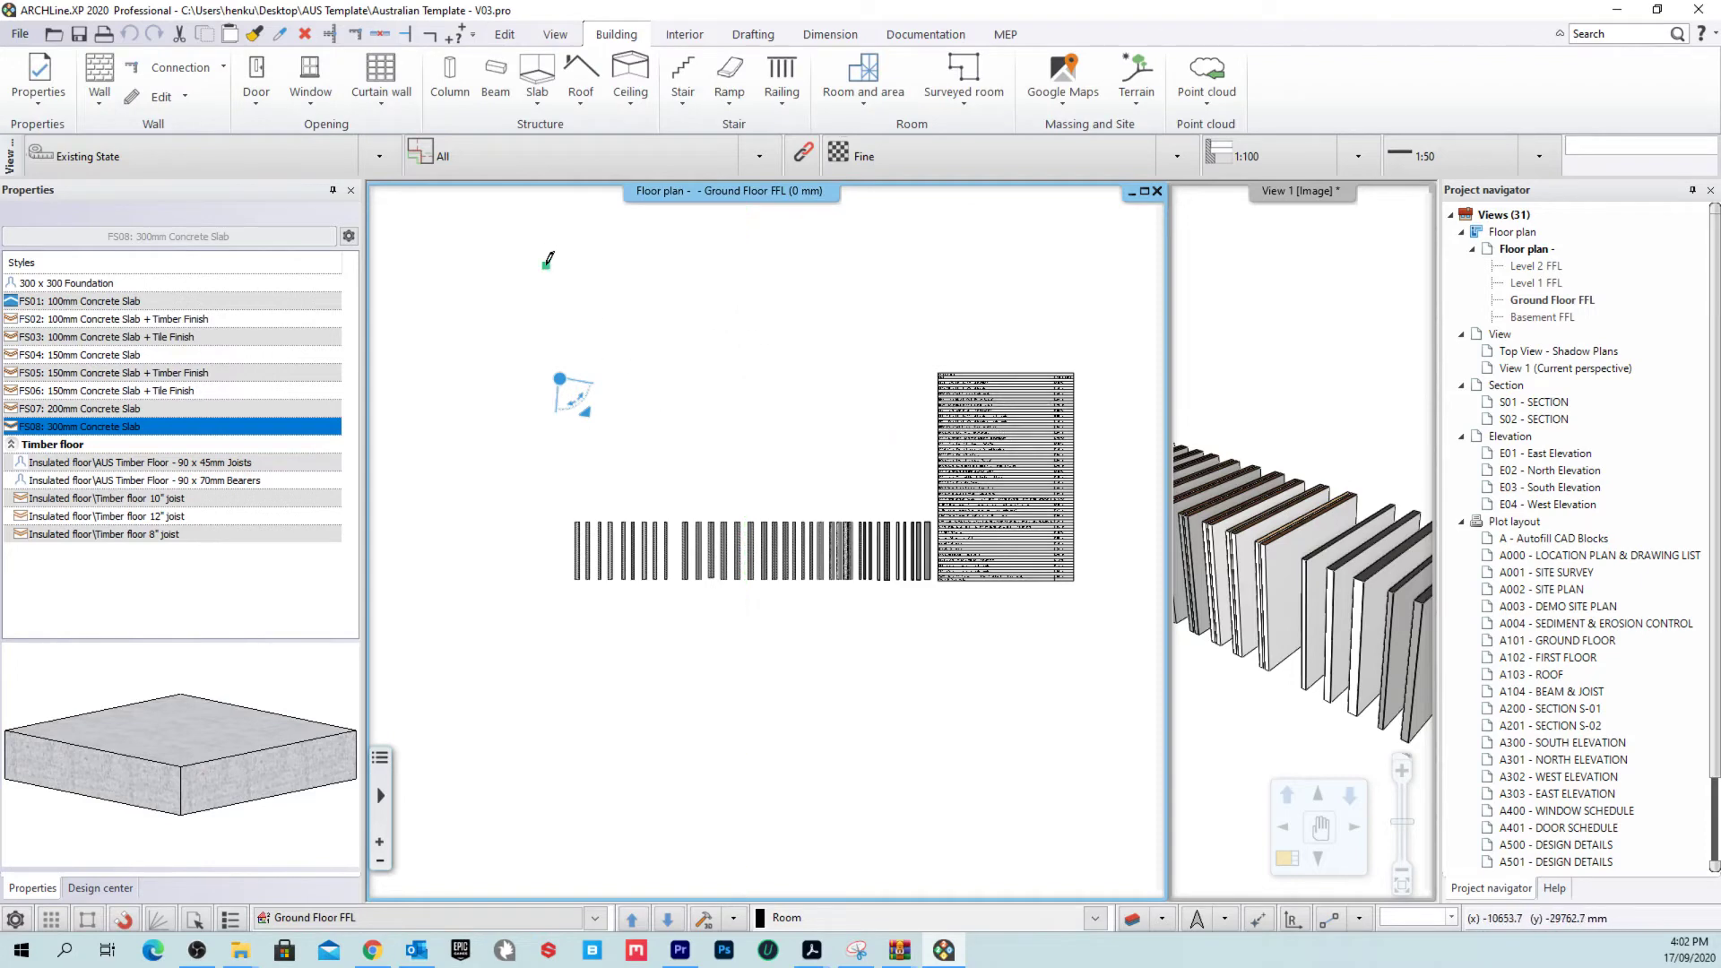
{"action": "left_click", "coordinate": [834, 450]}
{"action": "scroll", "coordinate": [715, 375], "scroll_direction": "up", "scroll_amount": 2}
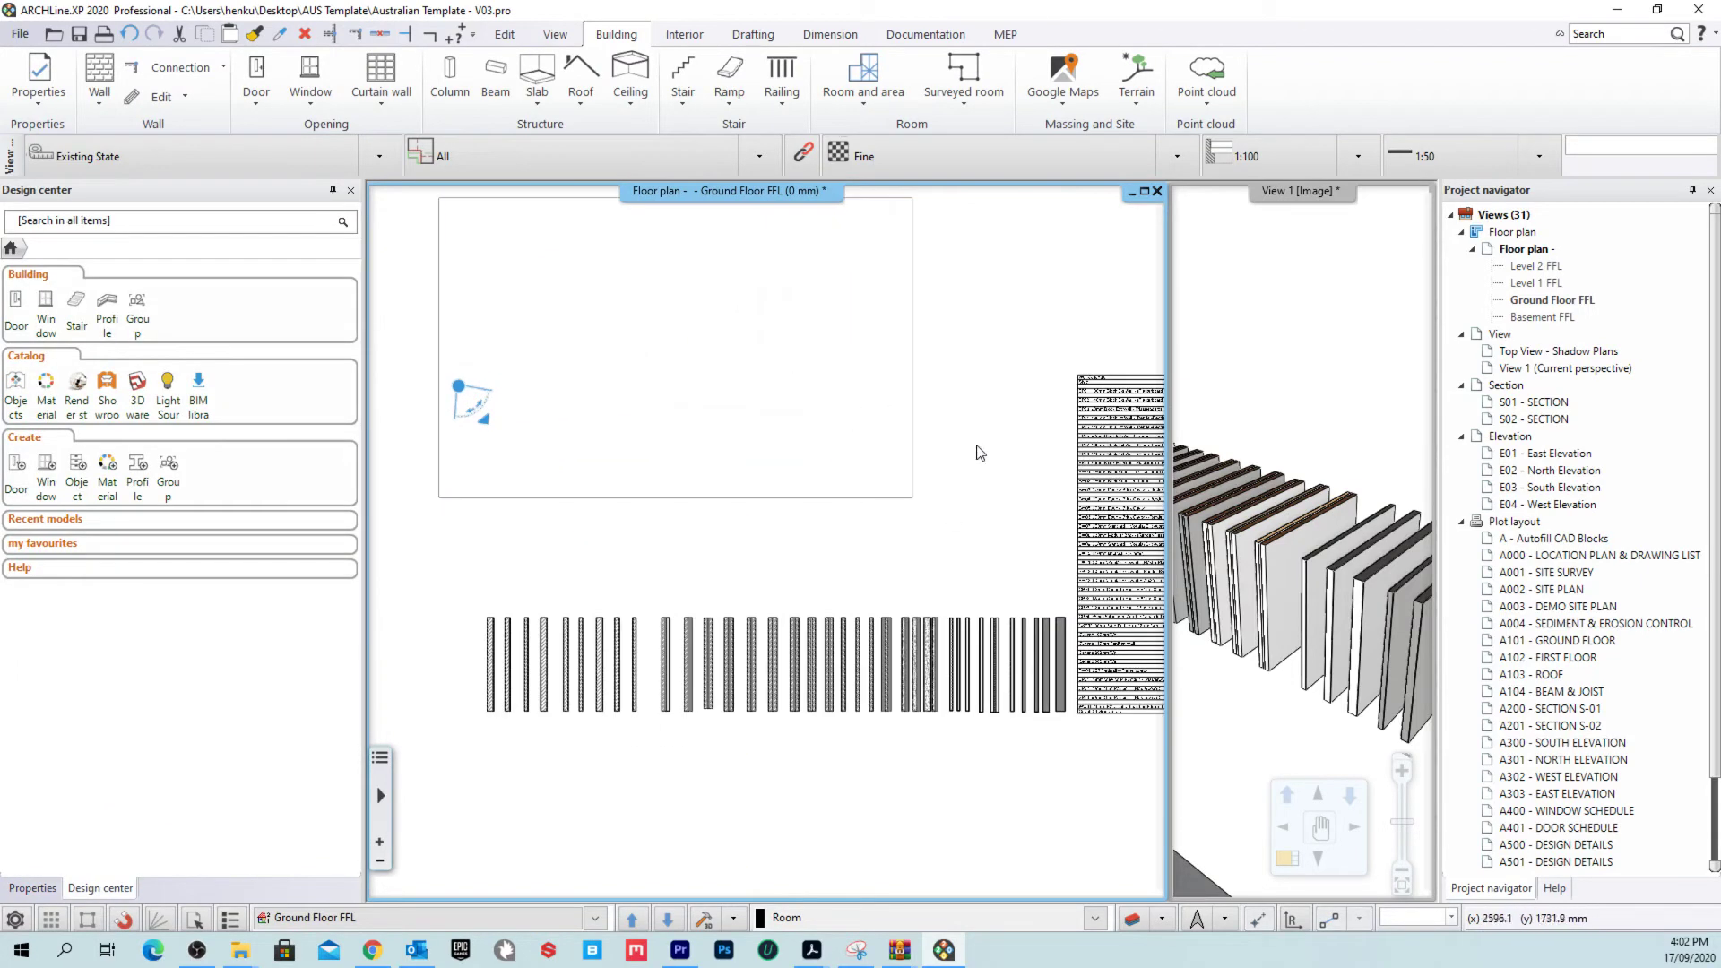
{"action": "left_click", "coordinate": [751, 399]}
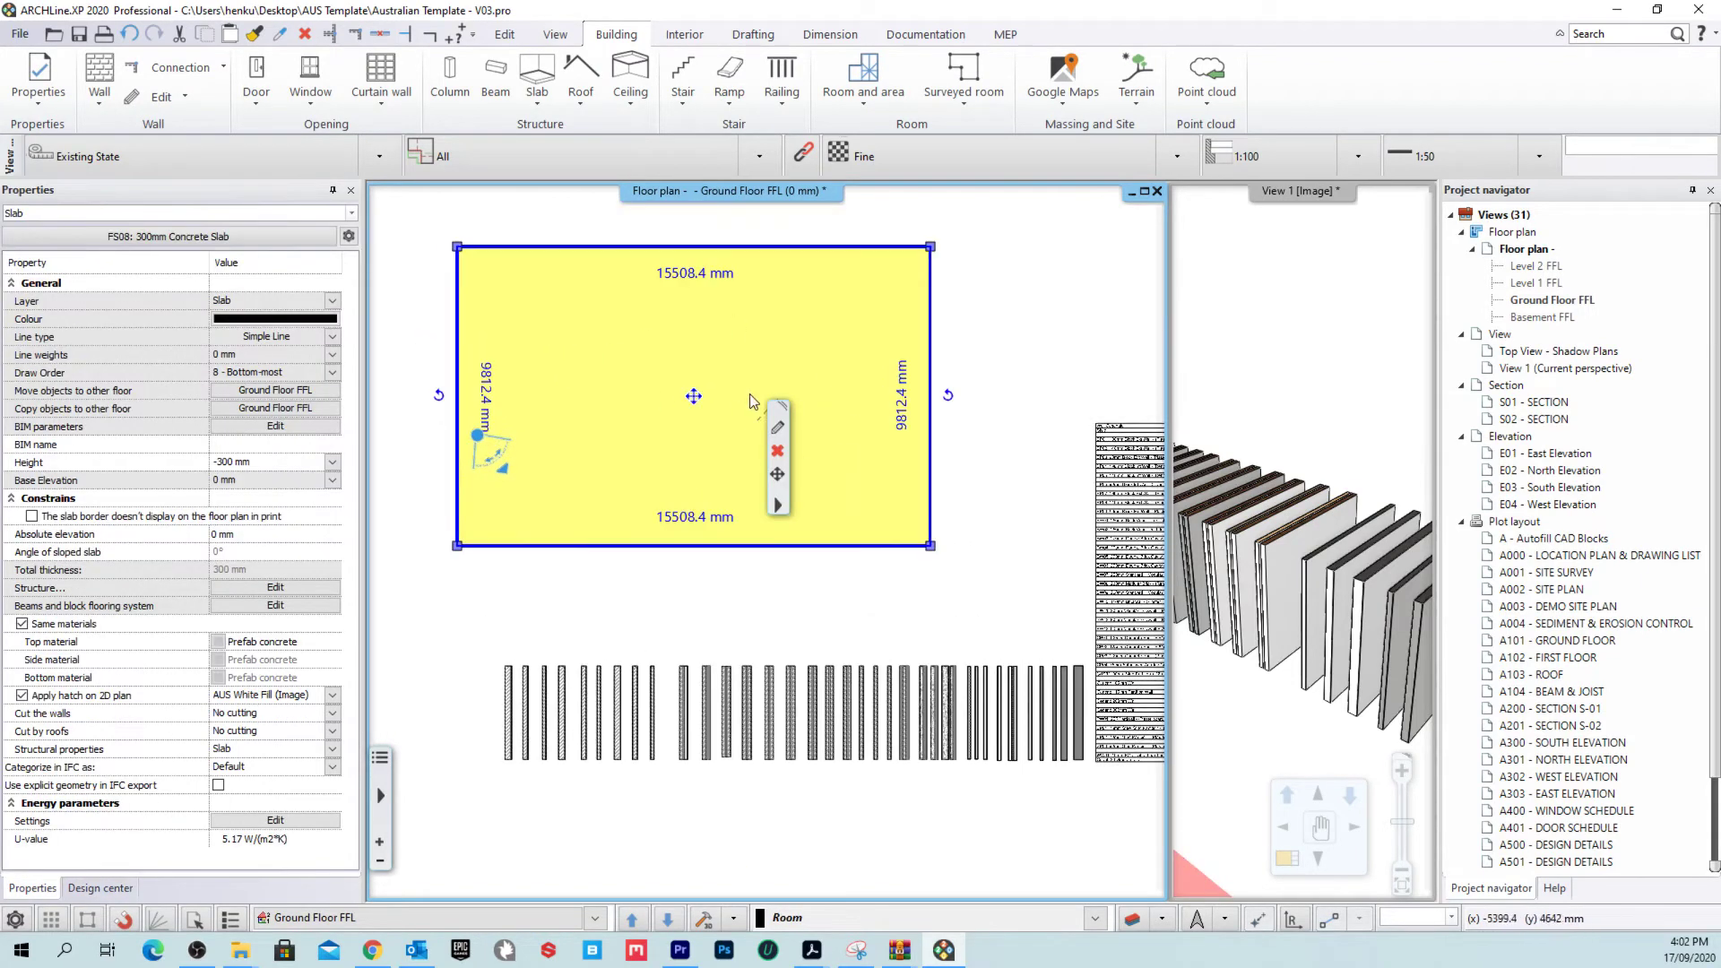
{"action": "key", "text": "Escape"}
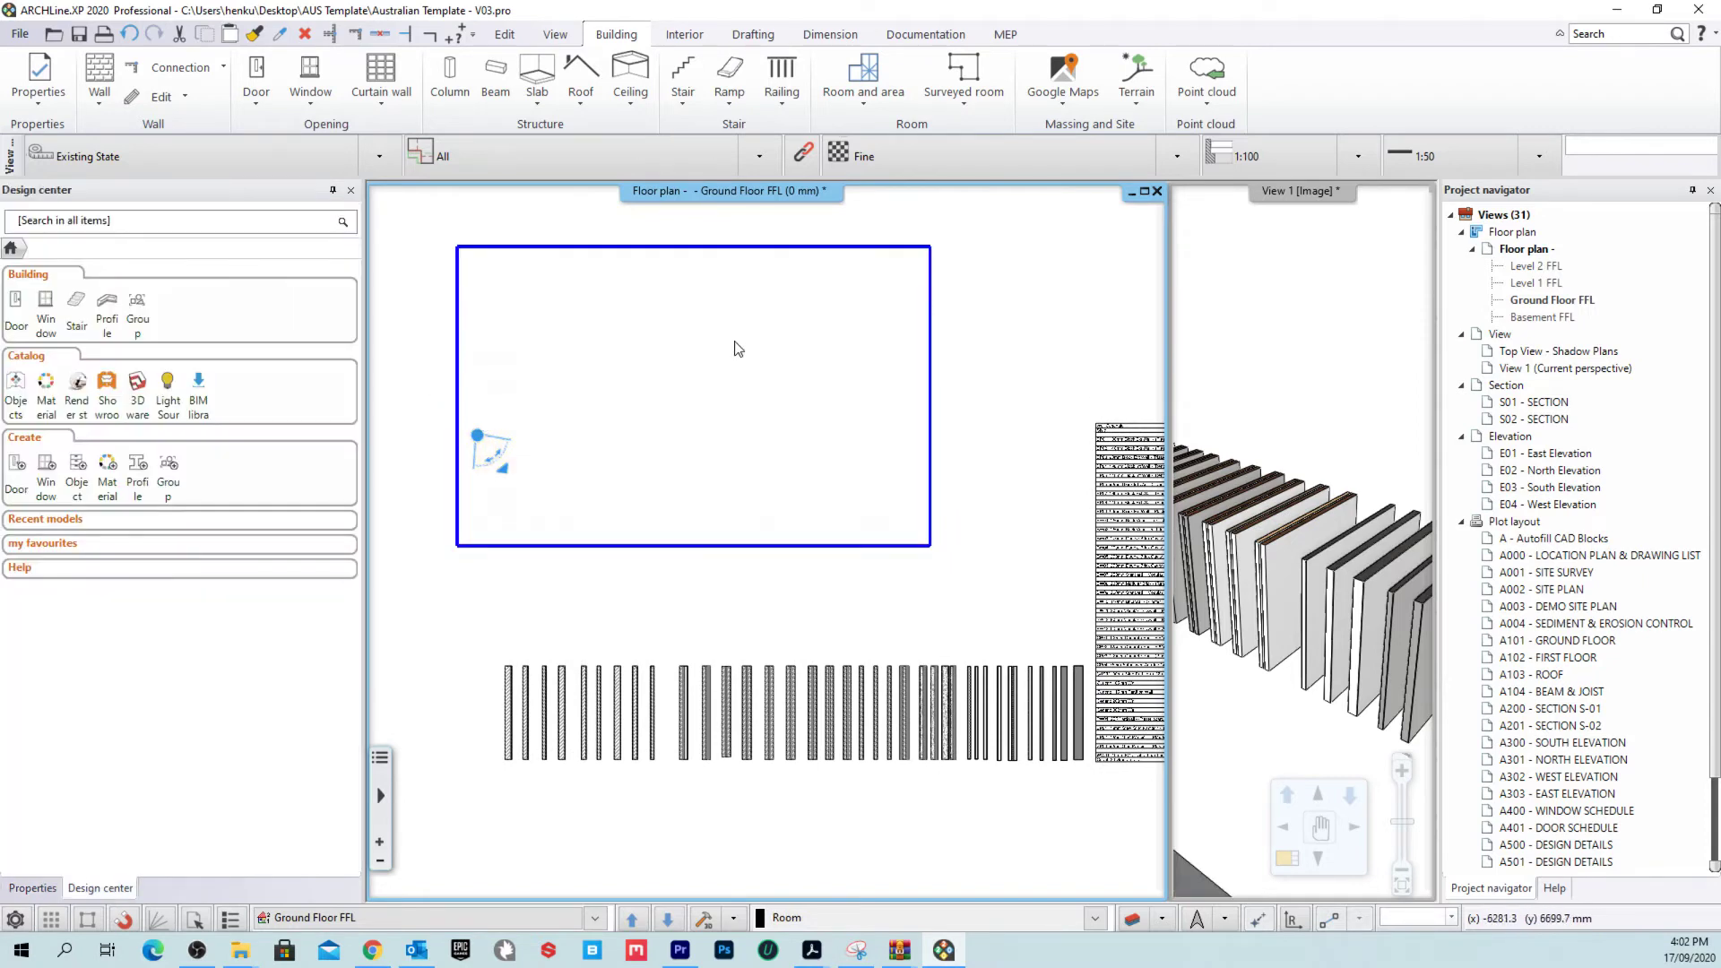
{"action": "scroll", "coordinate": [738, 348], "scroll_direction": "down", "scroll_amount": 3}
{"action": "left_click", "coordinate": [753, 34]}
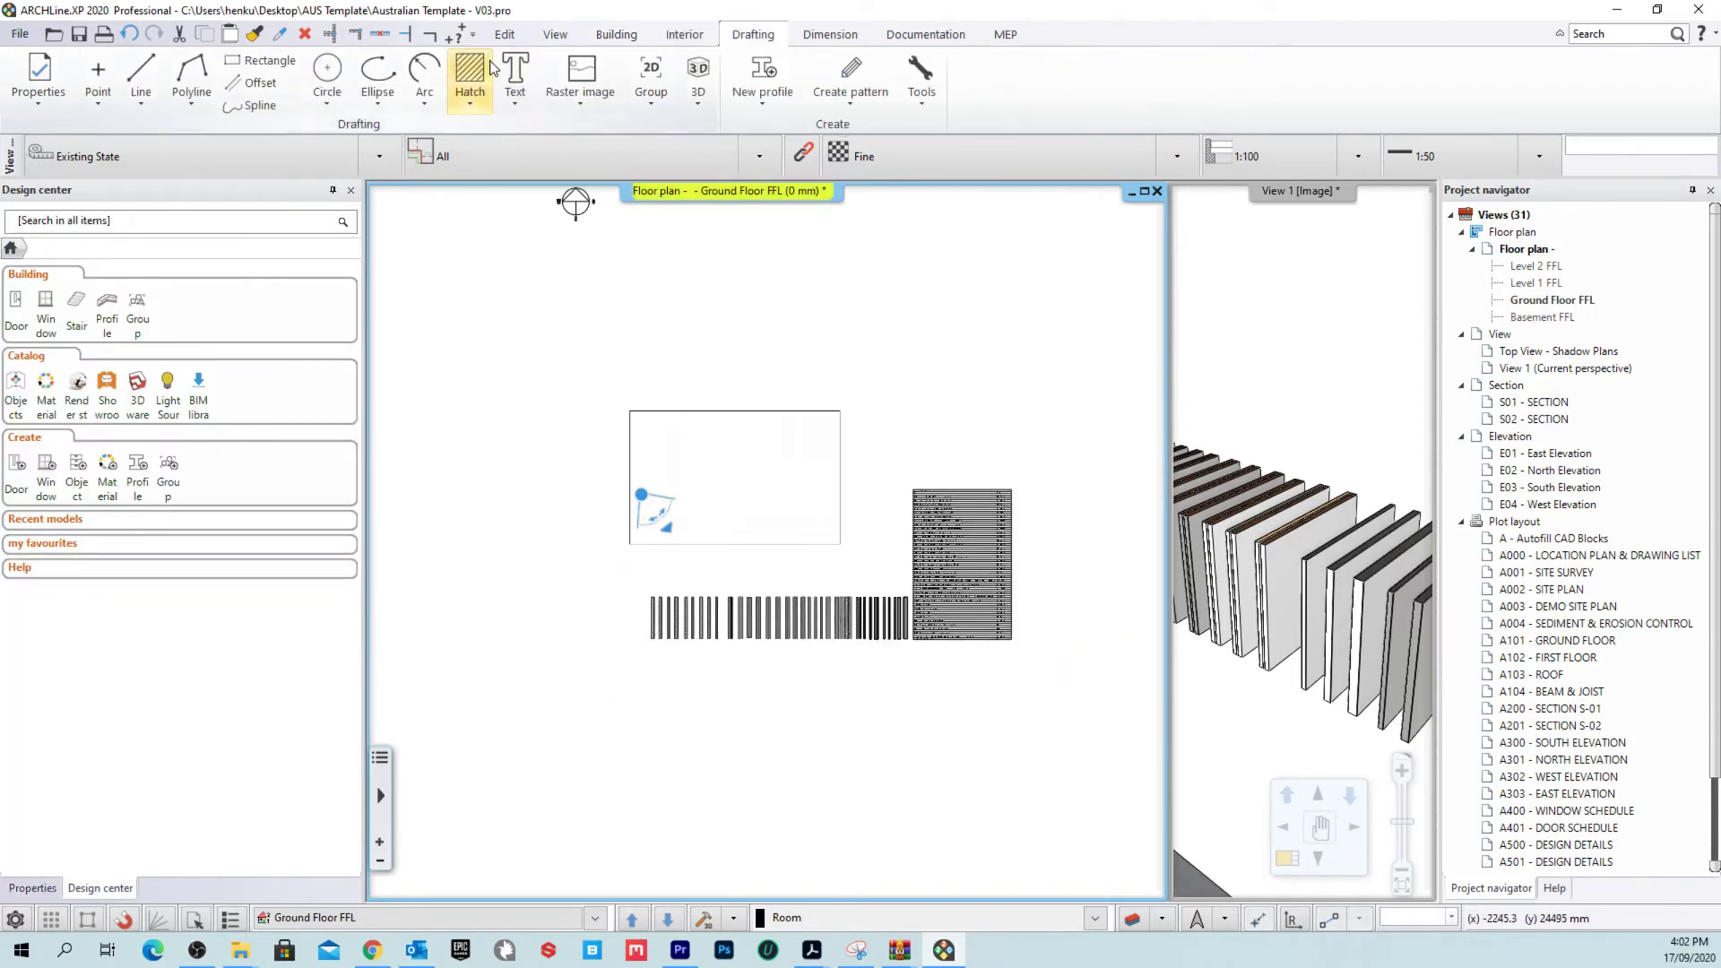
Step: Draw a rectangular AUS Black Fill hatch, about 14244 mm wide, left of the slab
{"action": "left_click", "coordinate": [468, 91]}
{"action": "left_click", "coordinate": [594, 197]}
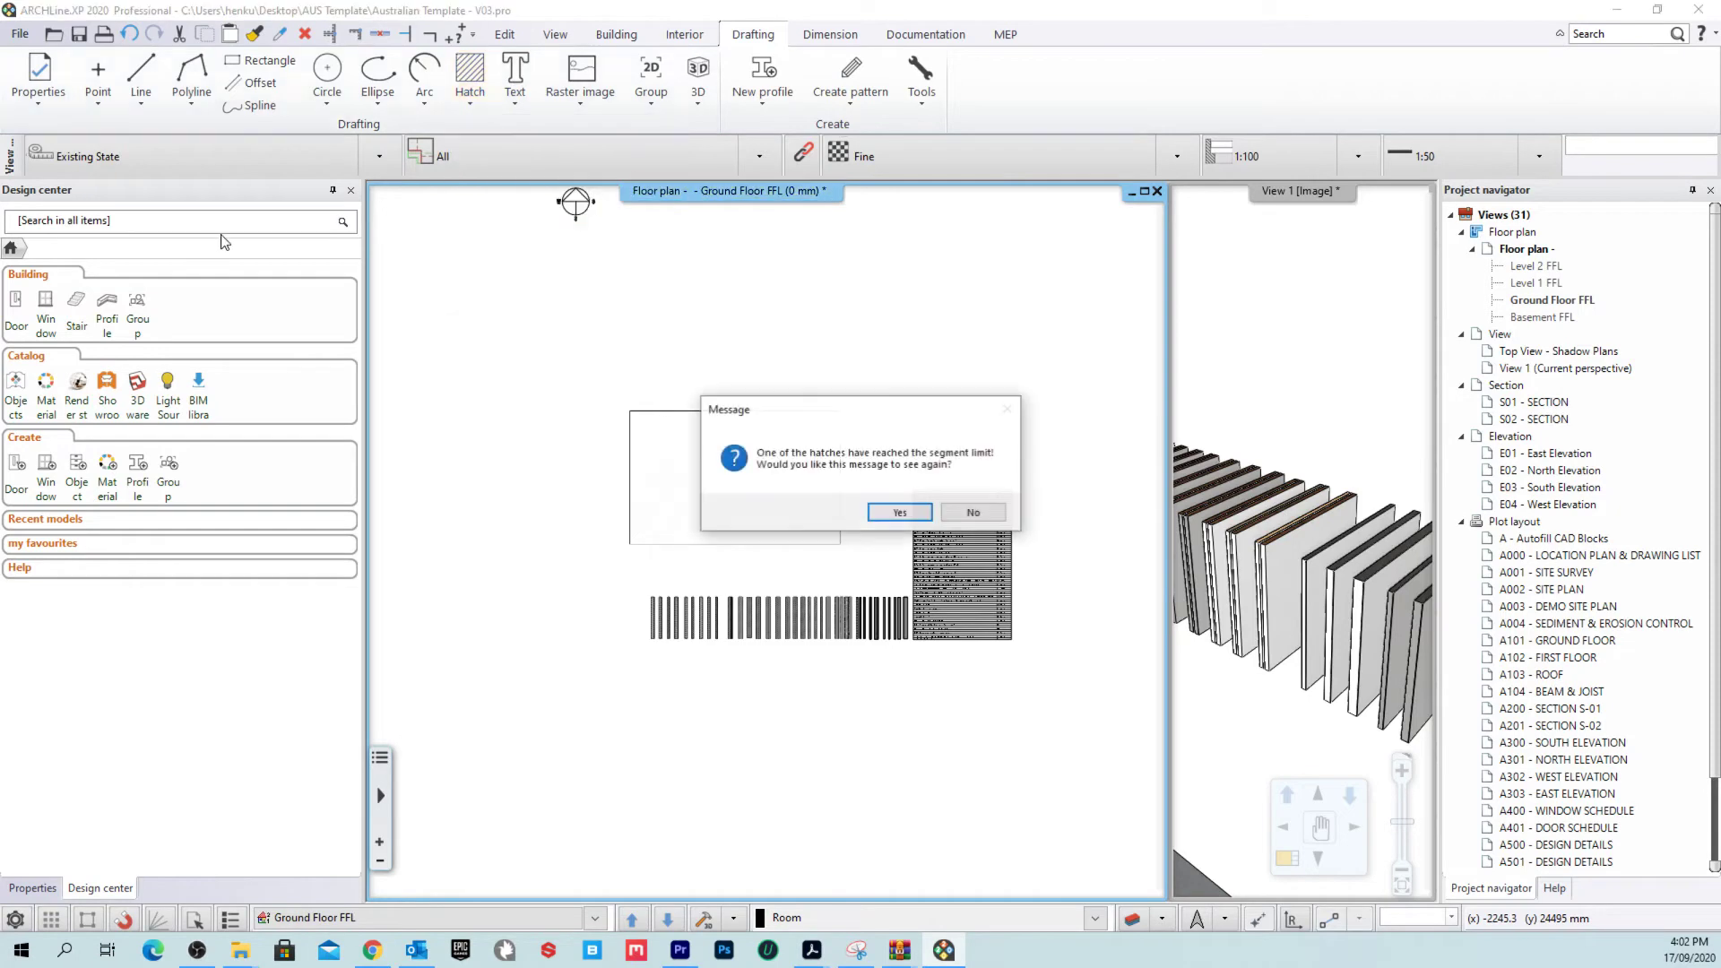
{"action": "left_click", "coordinate": [969, 514]}
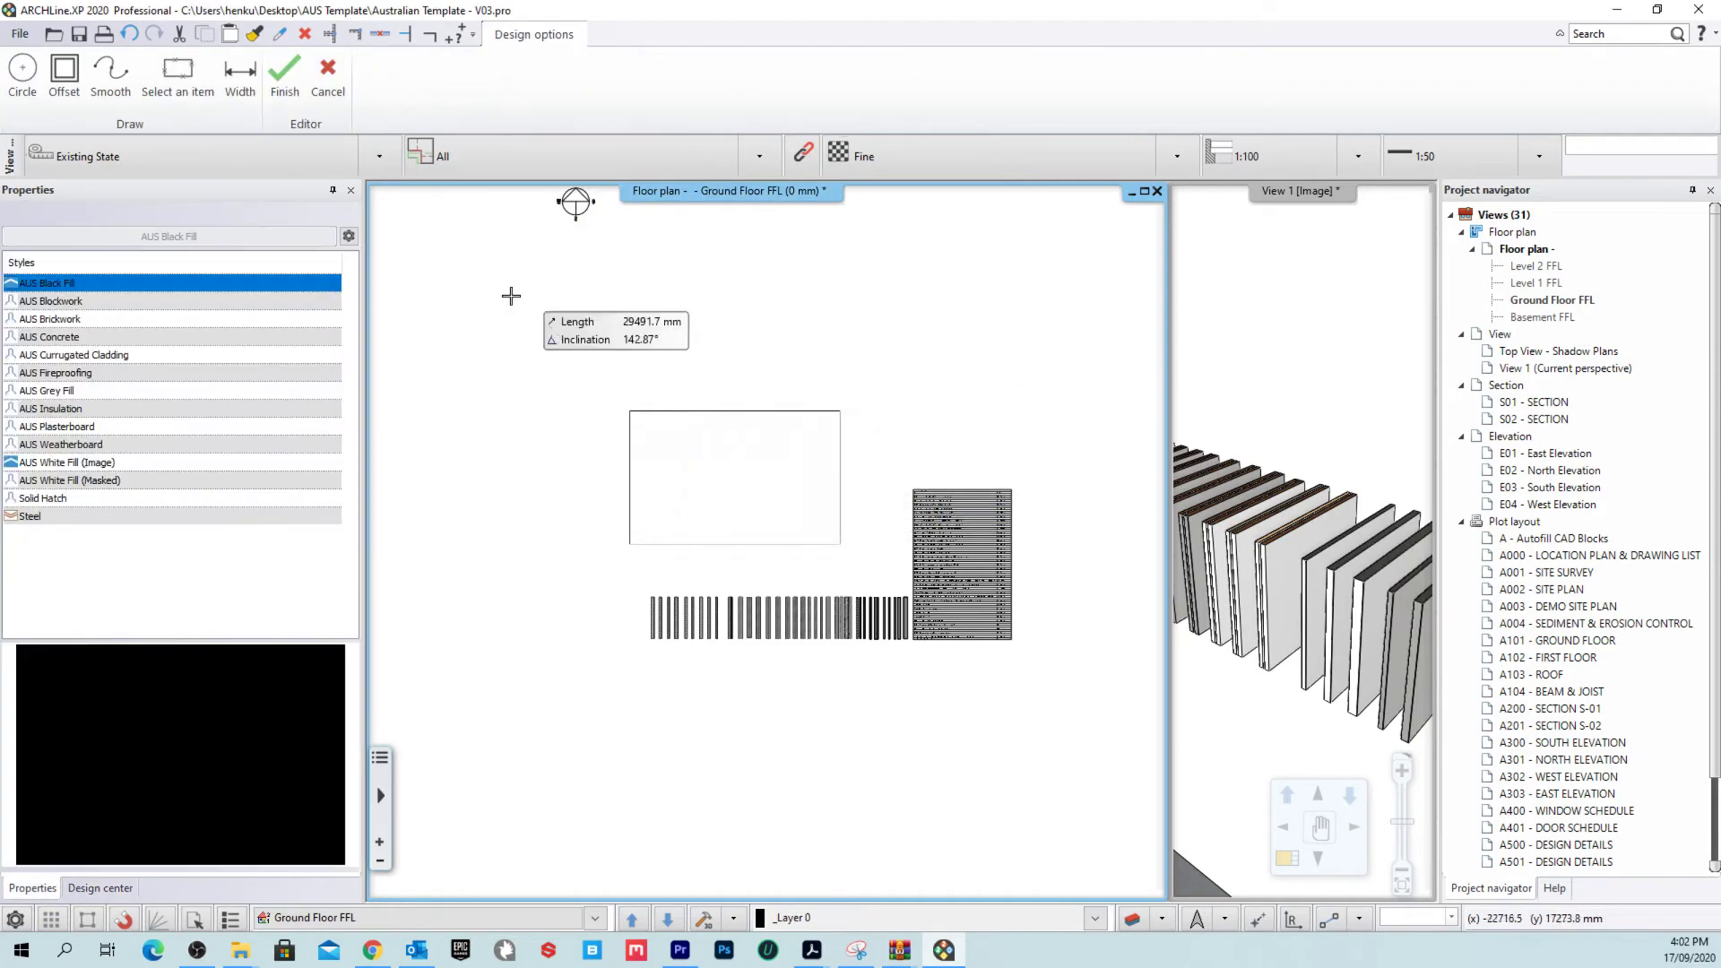
{"action": "middle_click_drag", "start_coordinate": [584, 212], "coordinate": [823, 240]}
{"action": "left_click", "coordinate": [434, 327]}
{"action": "left_click", "coordinate": [434, 677]}
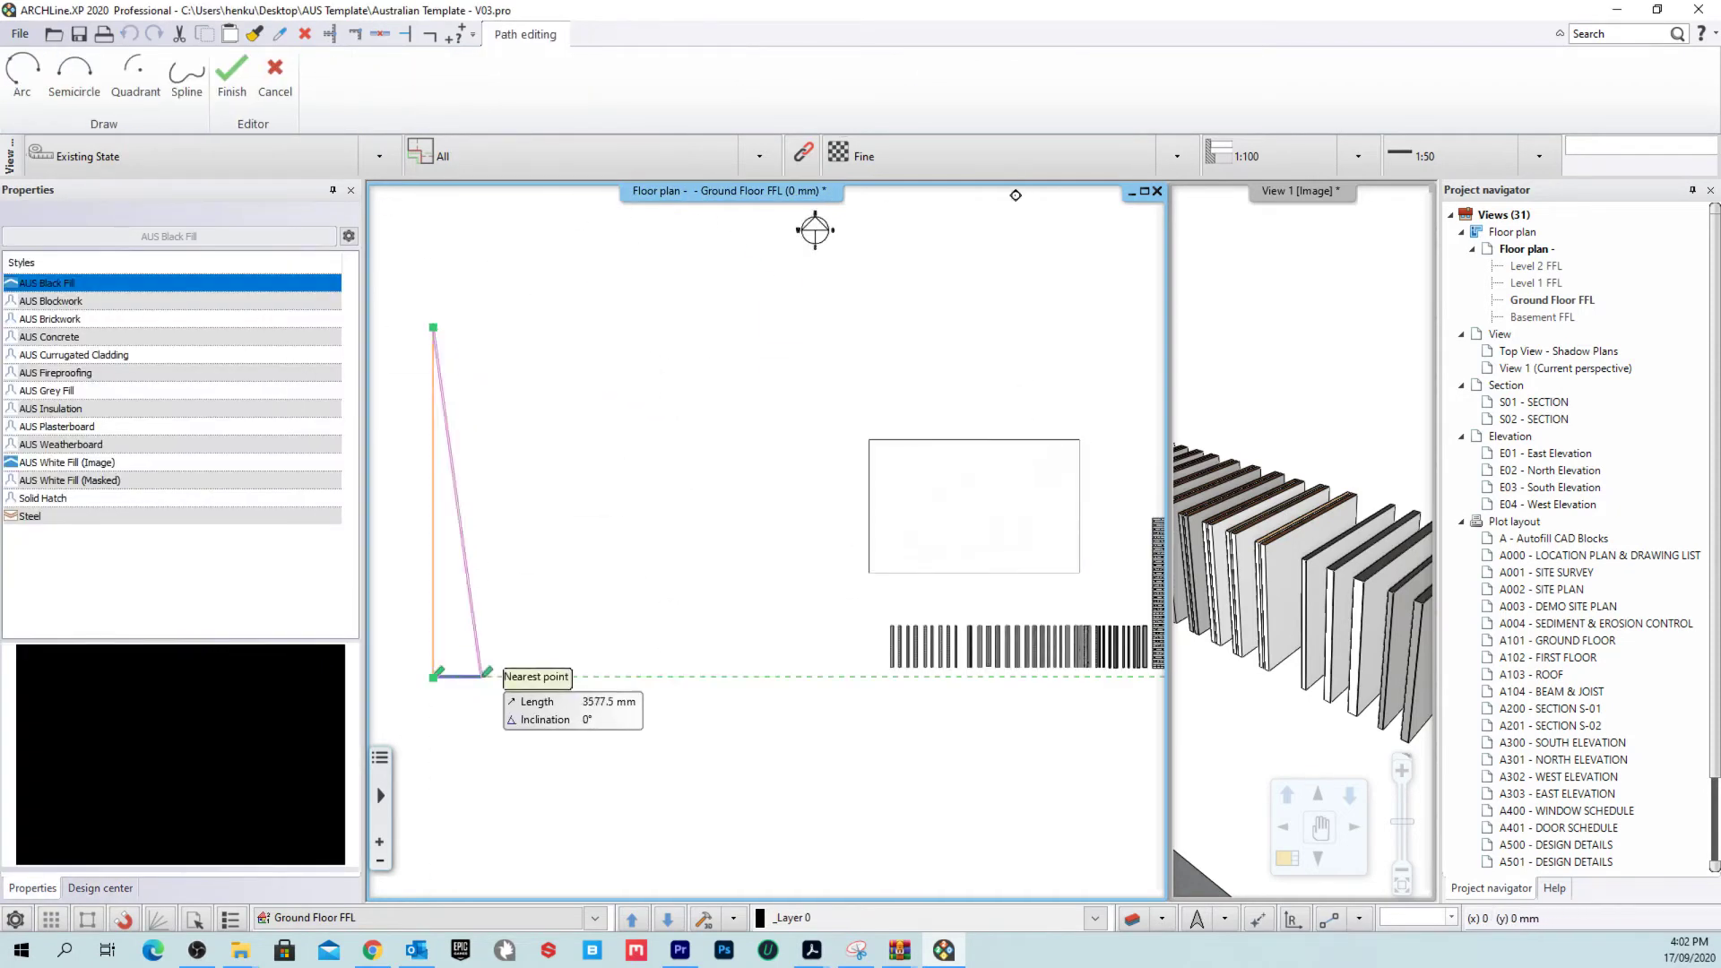
{"action": "left_click", "coordinate": [822, 677]}
{"action": "left_click", "coordinate": [822, 328]}
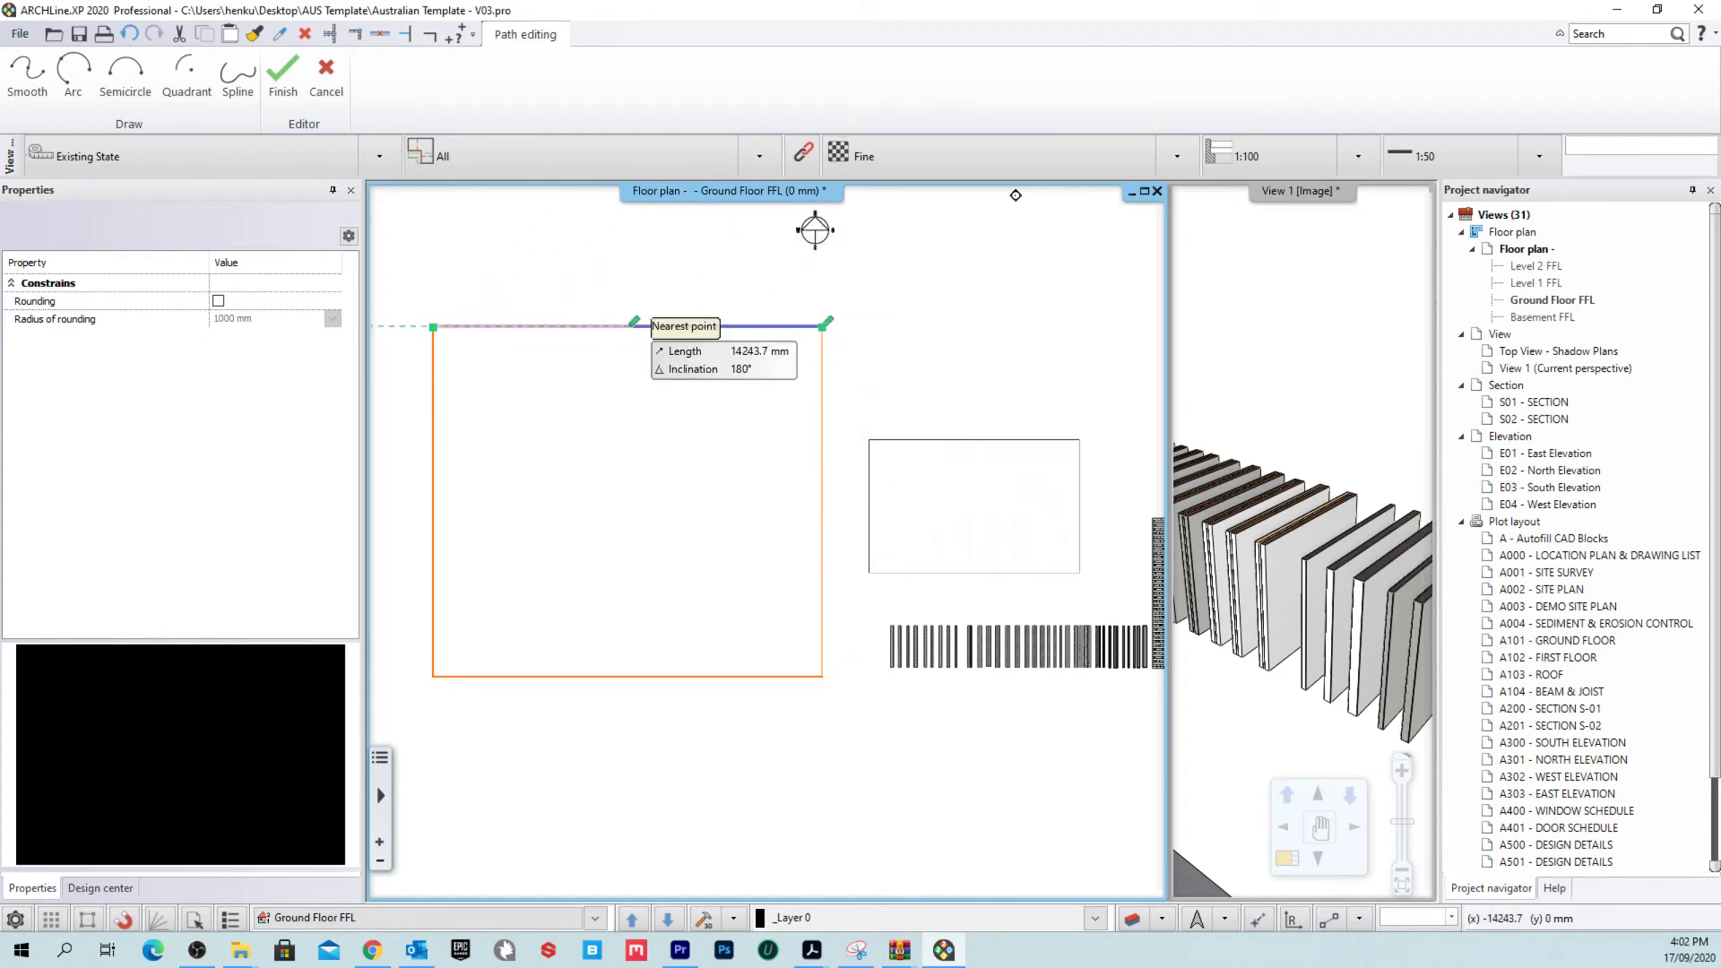
{"action": "left_click", "coordinate": [635, 327]}
{"action": "left_click", "coordinate": [634, 344]}
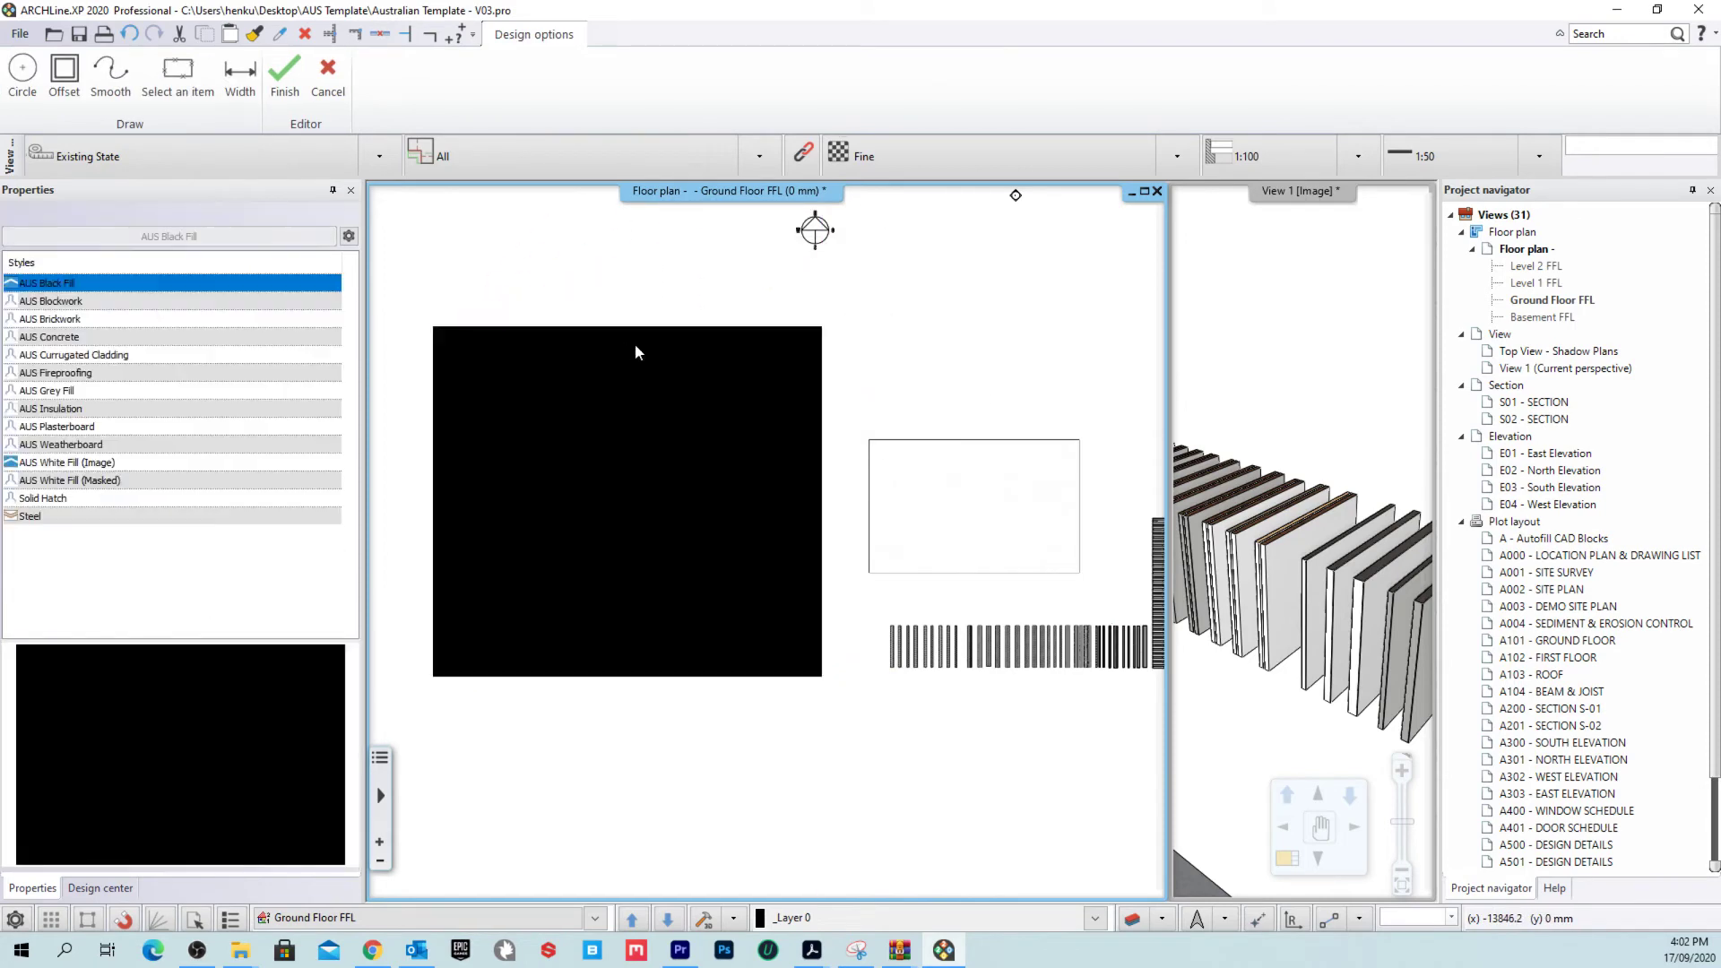
{"action": "key", "text": "Return"}
{"action": "left_click", "coordinate": [924, 498]}
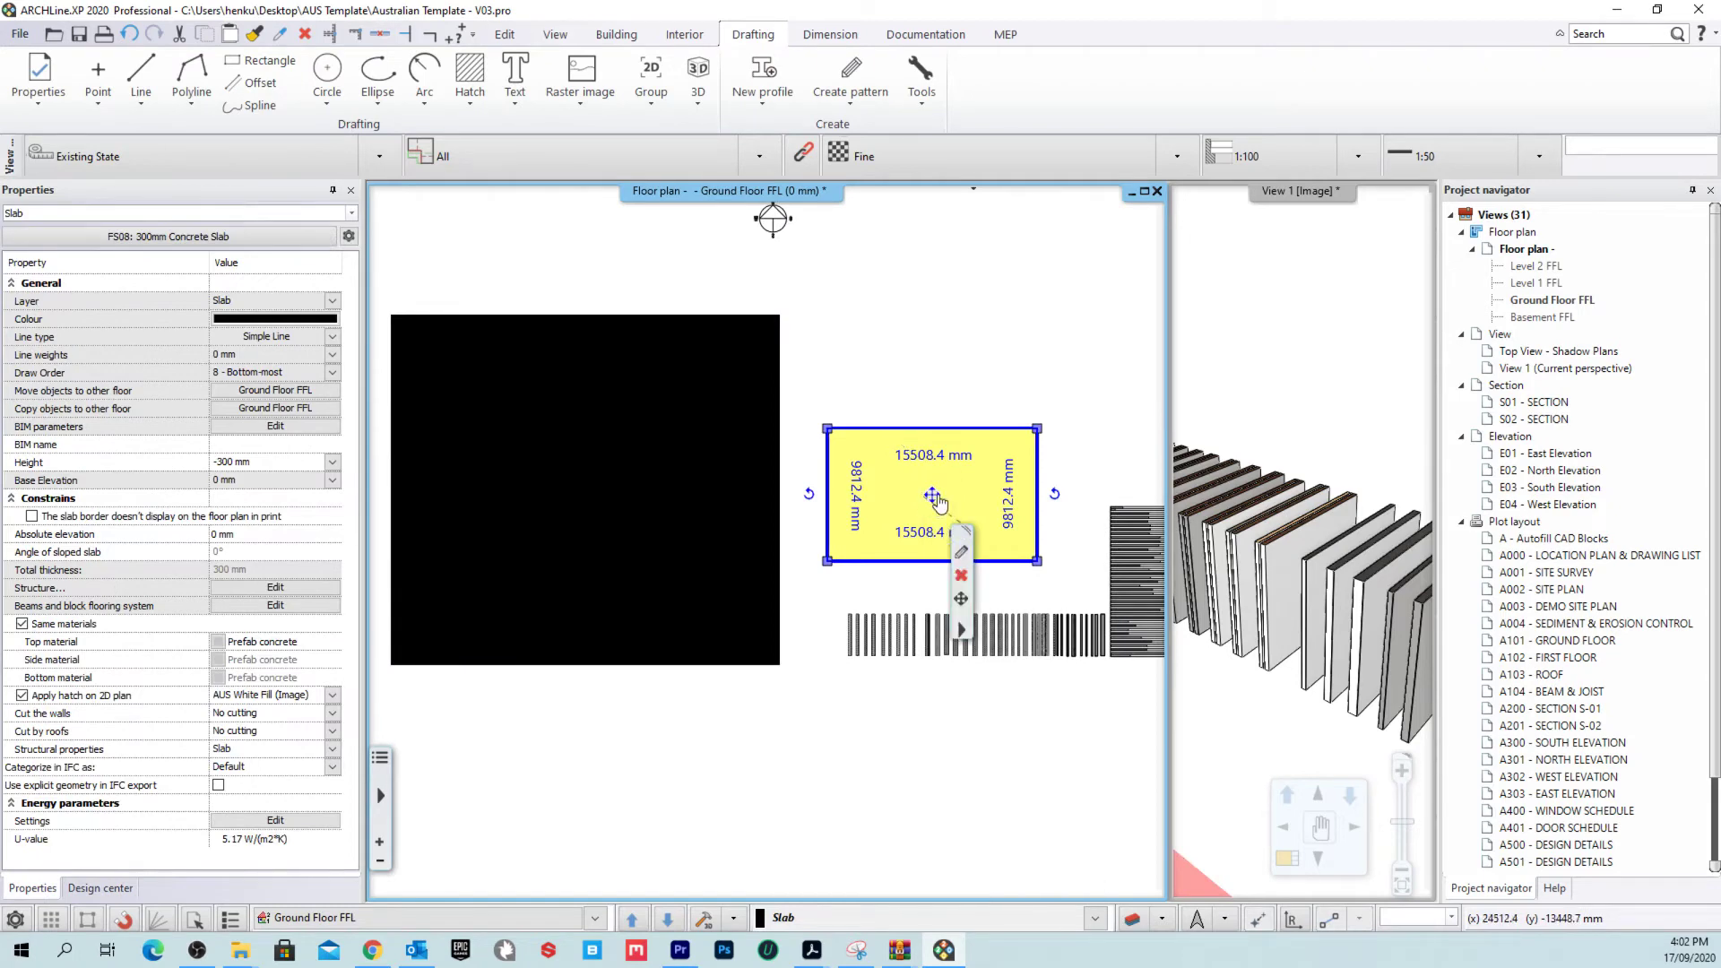
Step: Move the concrete slab onto the black hatch and reselect it
{"action": "left_click", "coordinate": [938, 547]}
{"action": "left_click", "coordinate": [1029, 510]}
{"action": "left_click", "coordinate": [682, 491]}
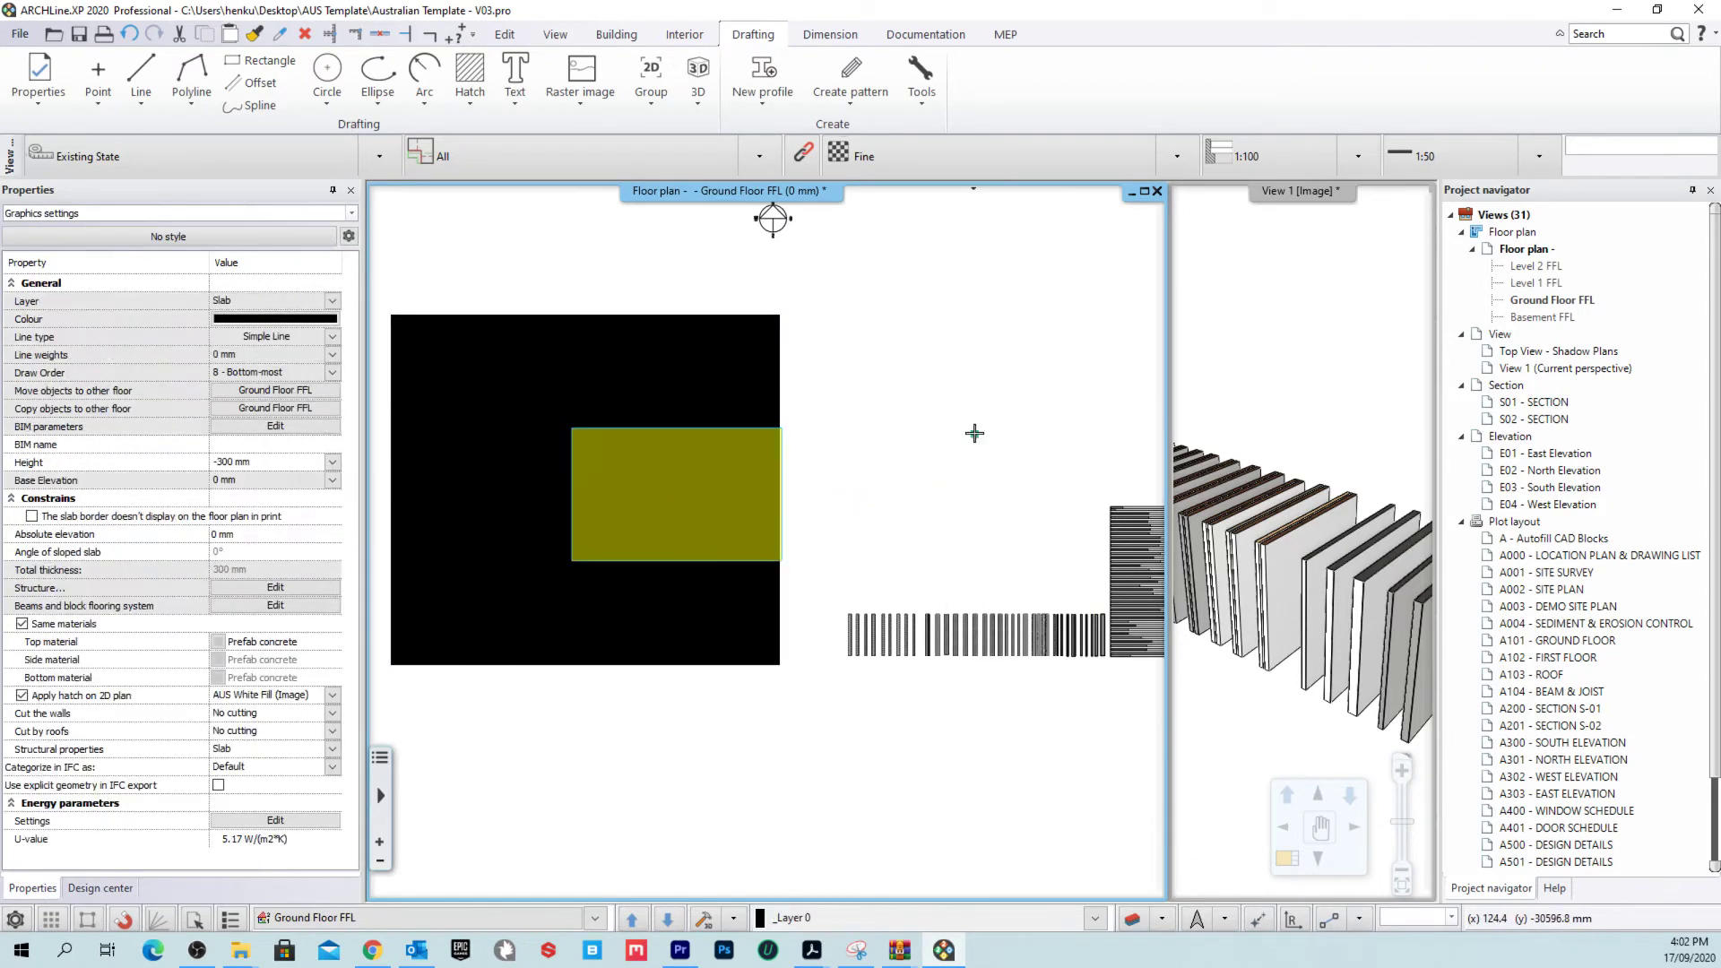
{"action": "scroll", "coordinate": [718, 538], "scroll_direction": "up", "scroll_amount": 3}
{"action": "scroll", "coordinate": [987, 480], "scroll_direction": "down", "scroll_amount": 2}
{"action": "scroll", "coordinate": [799, 526], "scroll_direction": "up", "scroll_amount": 3}
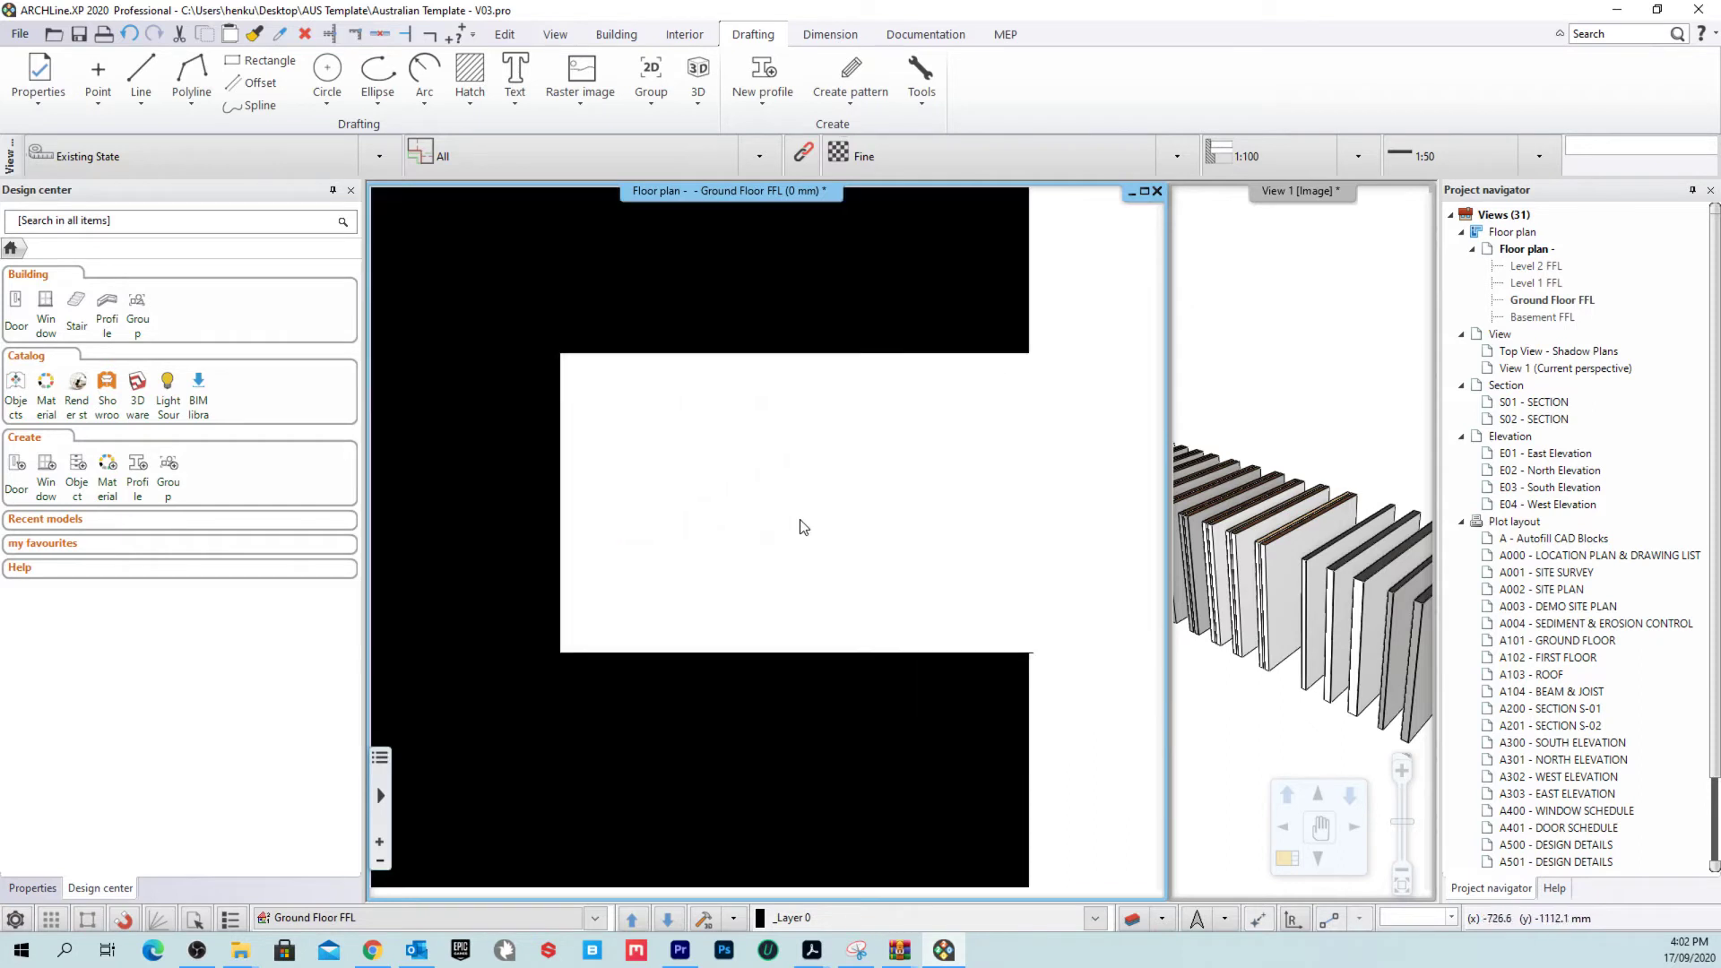
{"action": "scroll", "coordinate": [733, 448], "scroll_direction": "down", "scroll_amount": 2}
{"action": "left_click", "coordinate": [734, 449]}
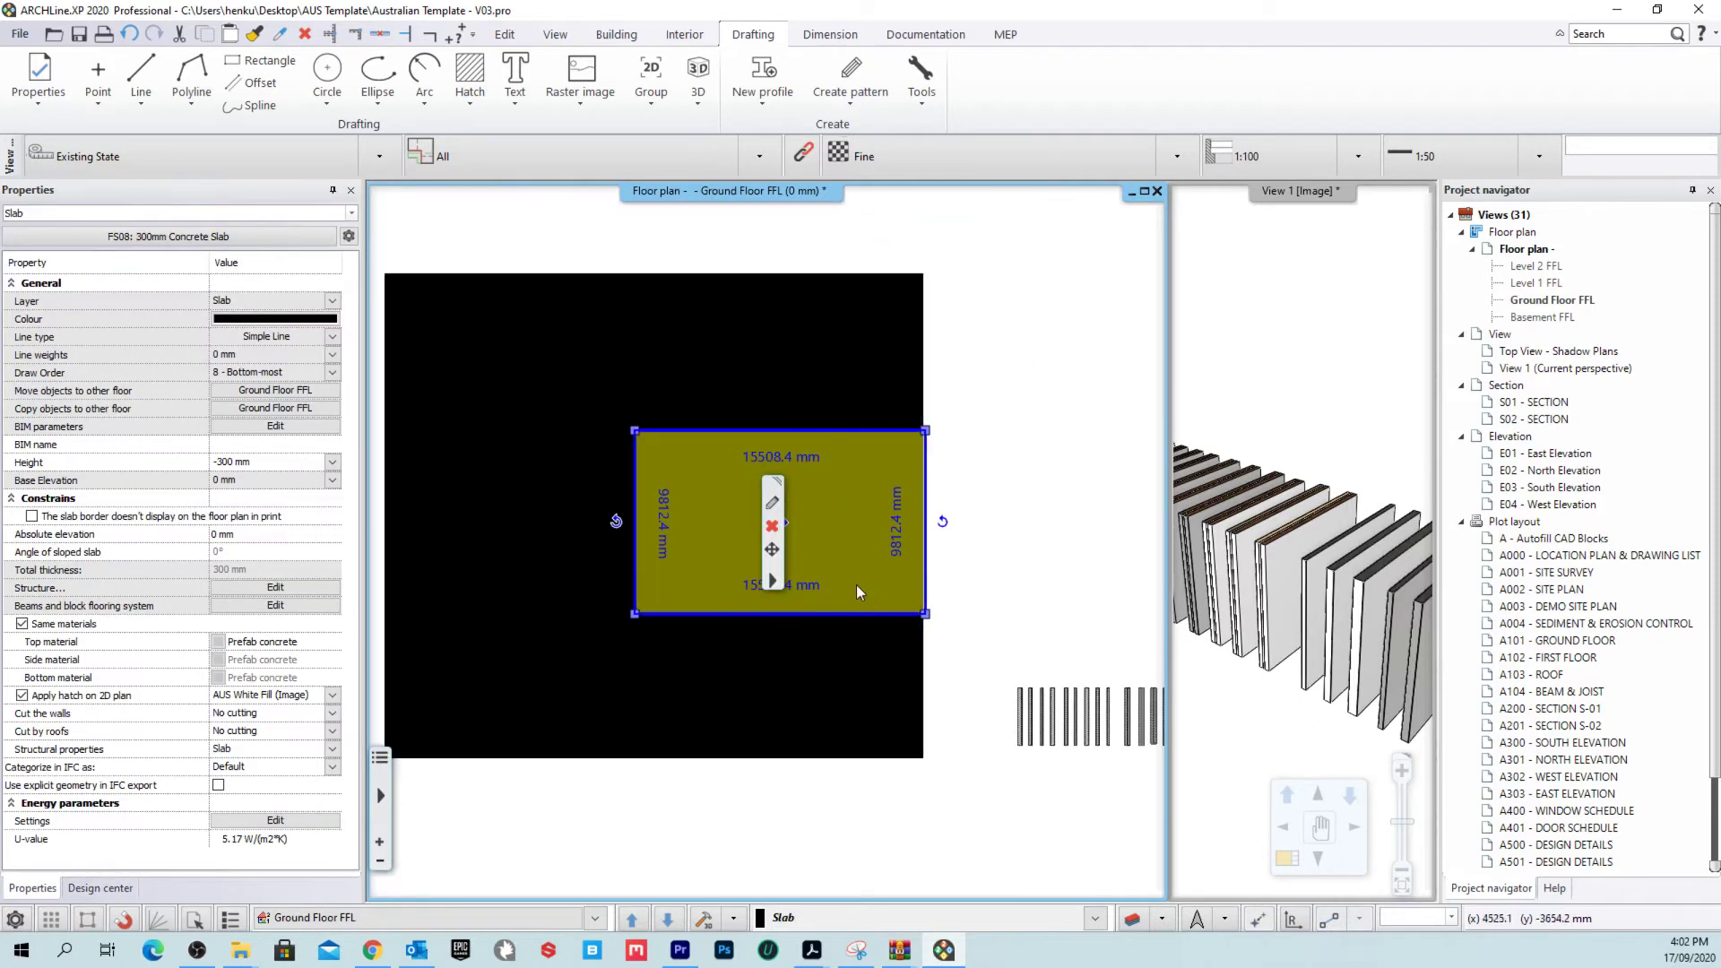
Step: Turn the slab's Apply hatch on 2D plan off and back on, then reselect the slab
{"action": "scroll", "coordinate": [857, 584], "scroll_direction": "up", "scroll_amount": 2}
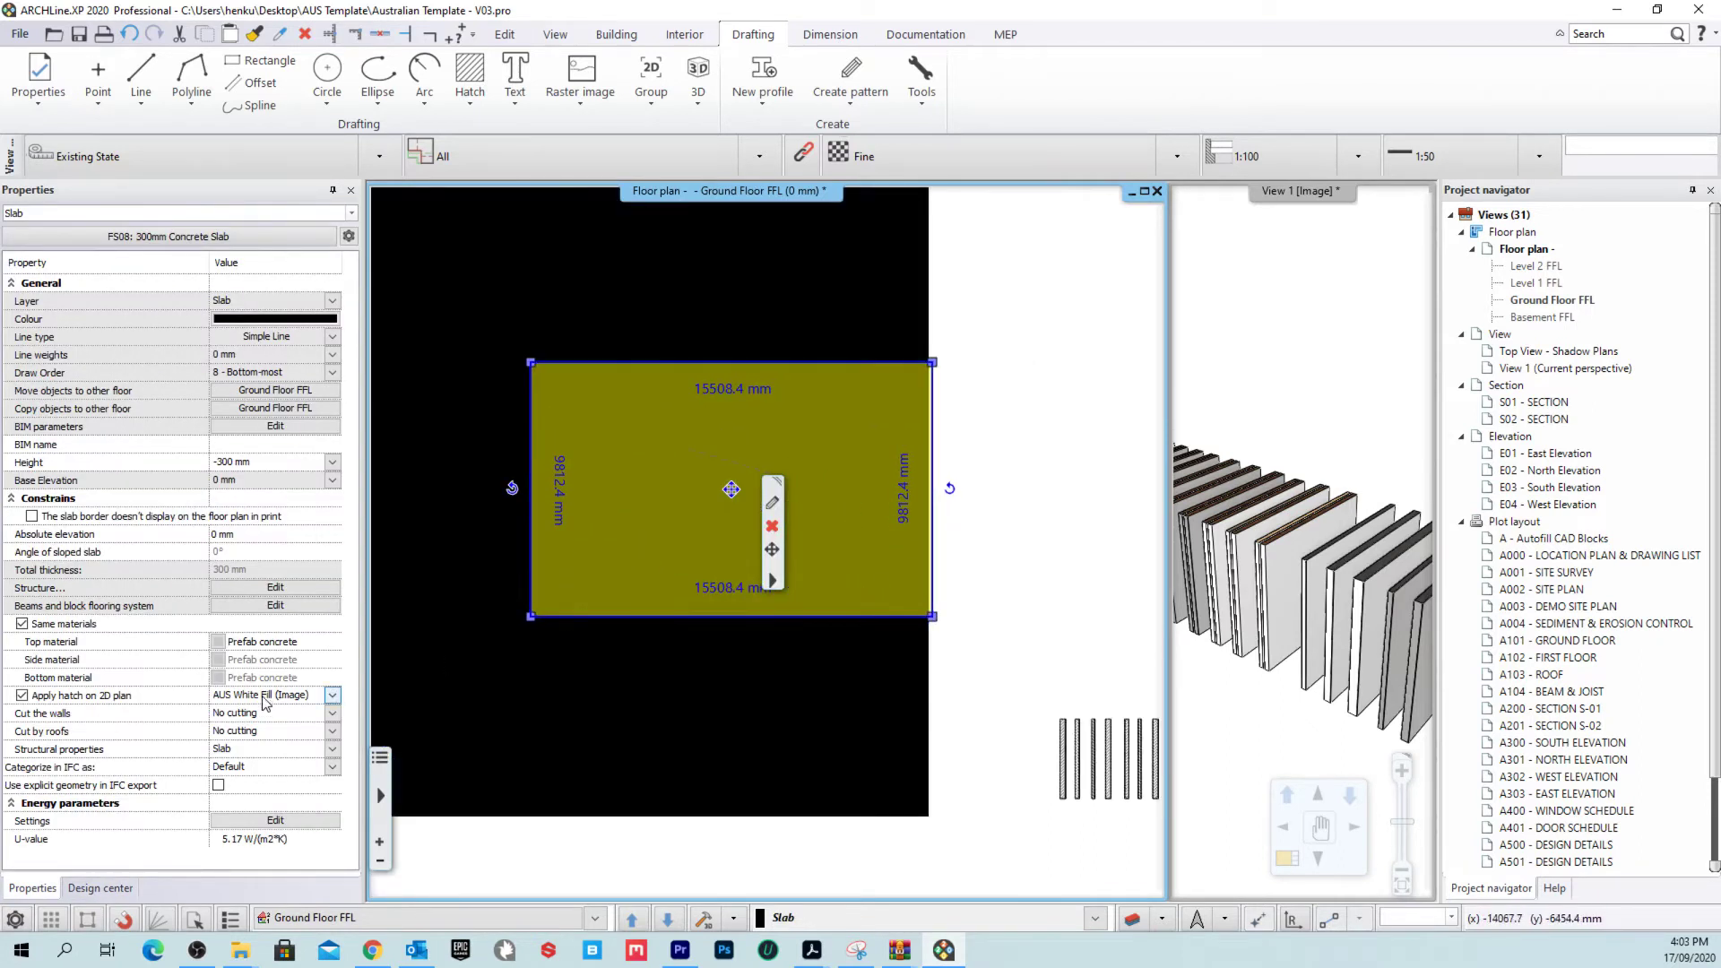
{"action": "left_click", "coordinate": [1013, 459]}
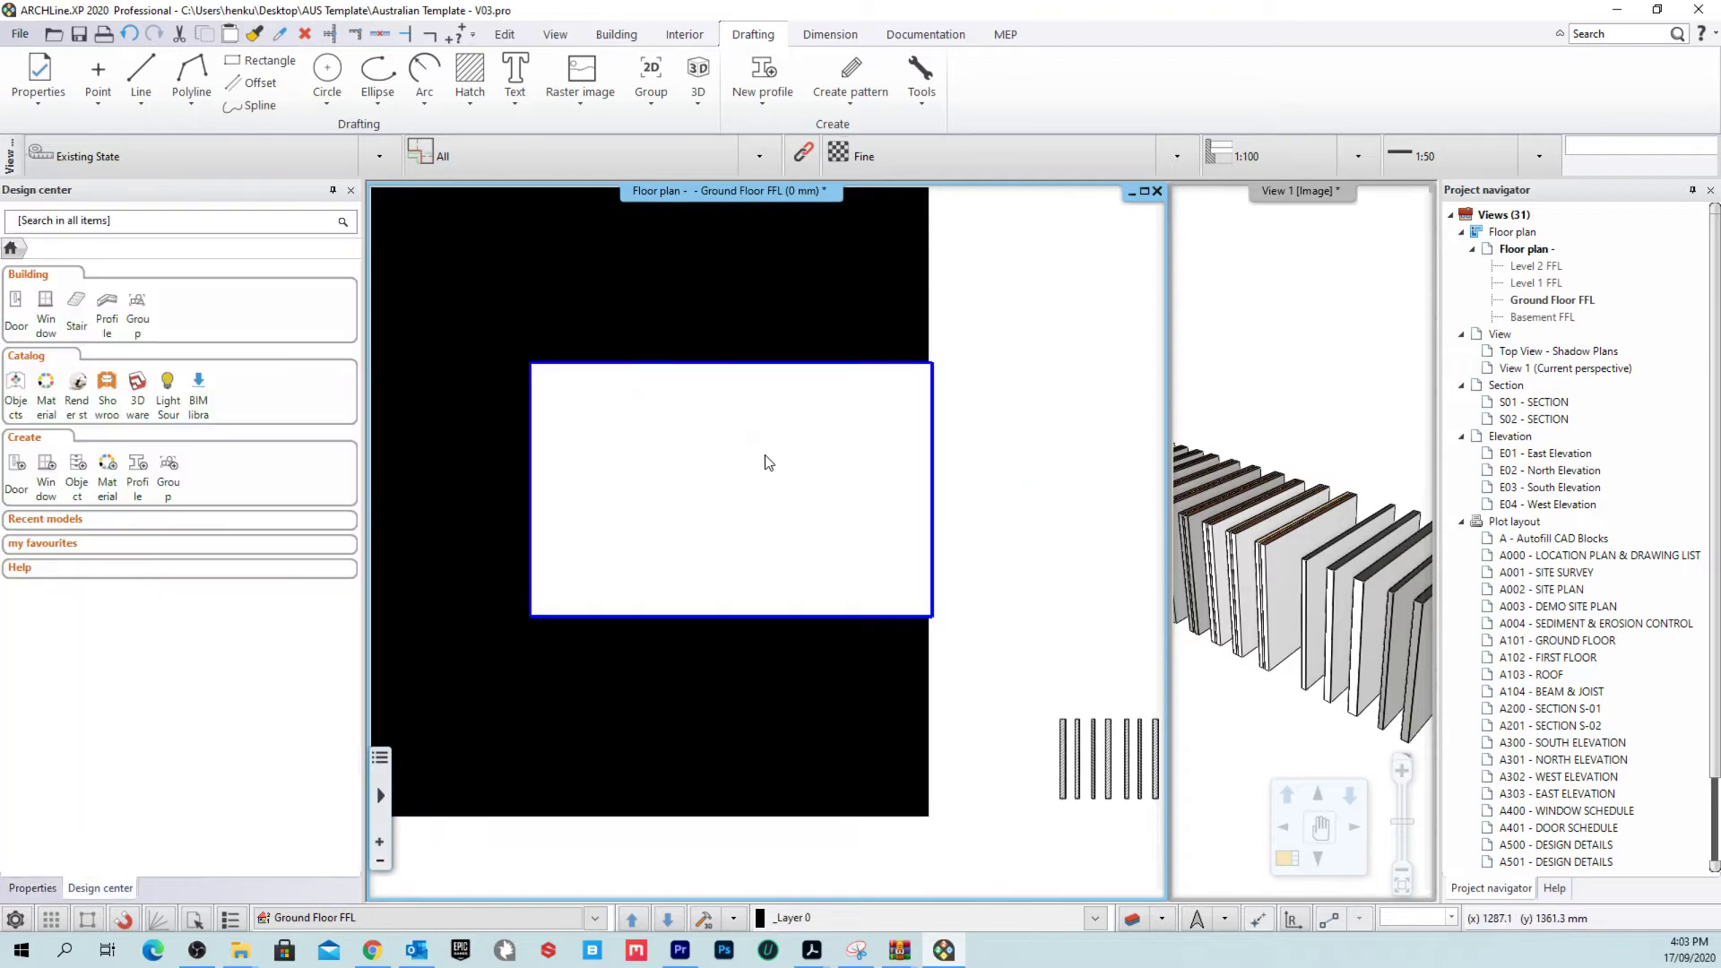
{"action": "left_click", "coordinate": [750, 448]}
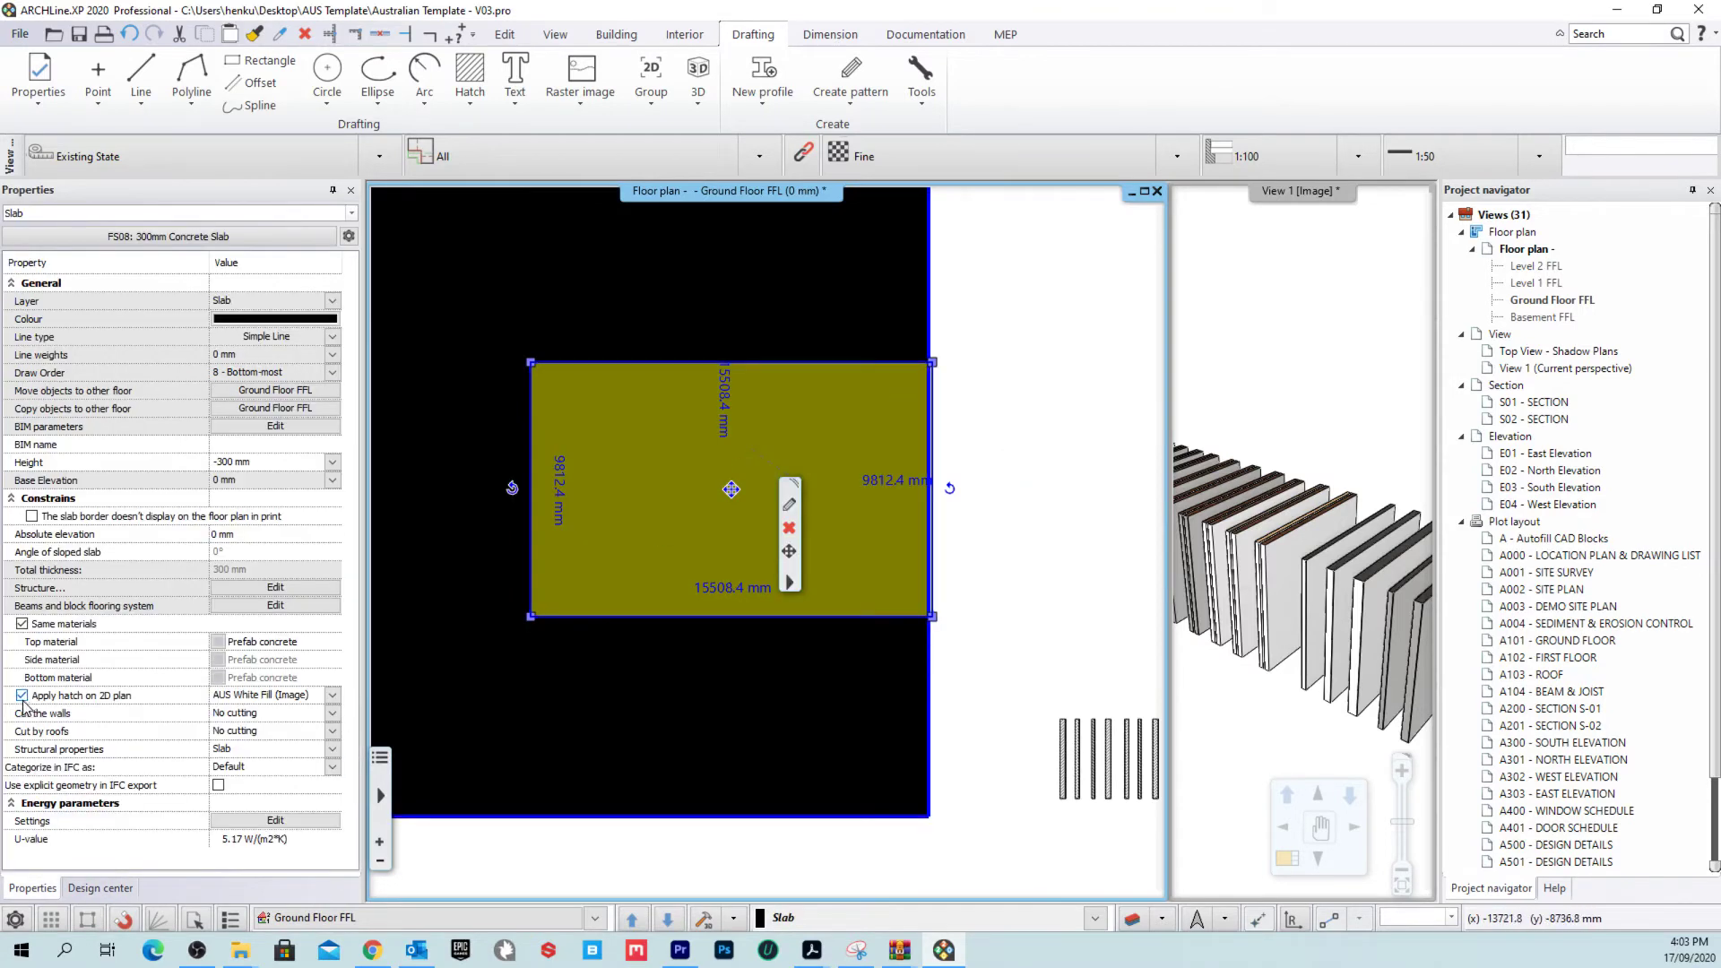
{"action": "left_click", "coordinate": [22, 695]}
{"action": "left_click", "coordinate": [1018, 499]}
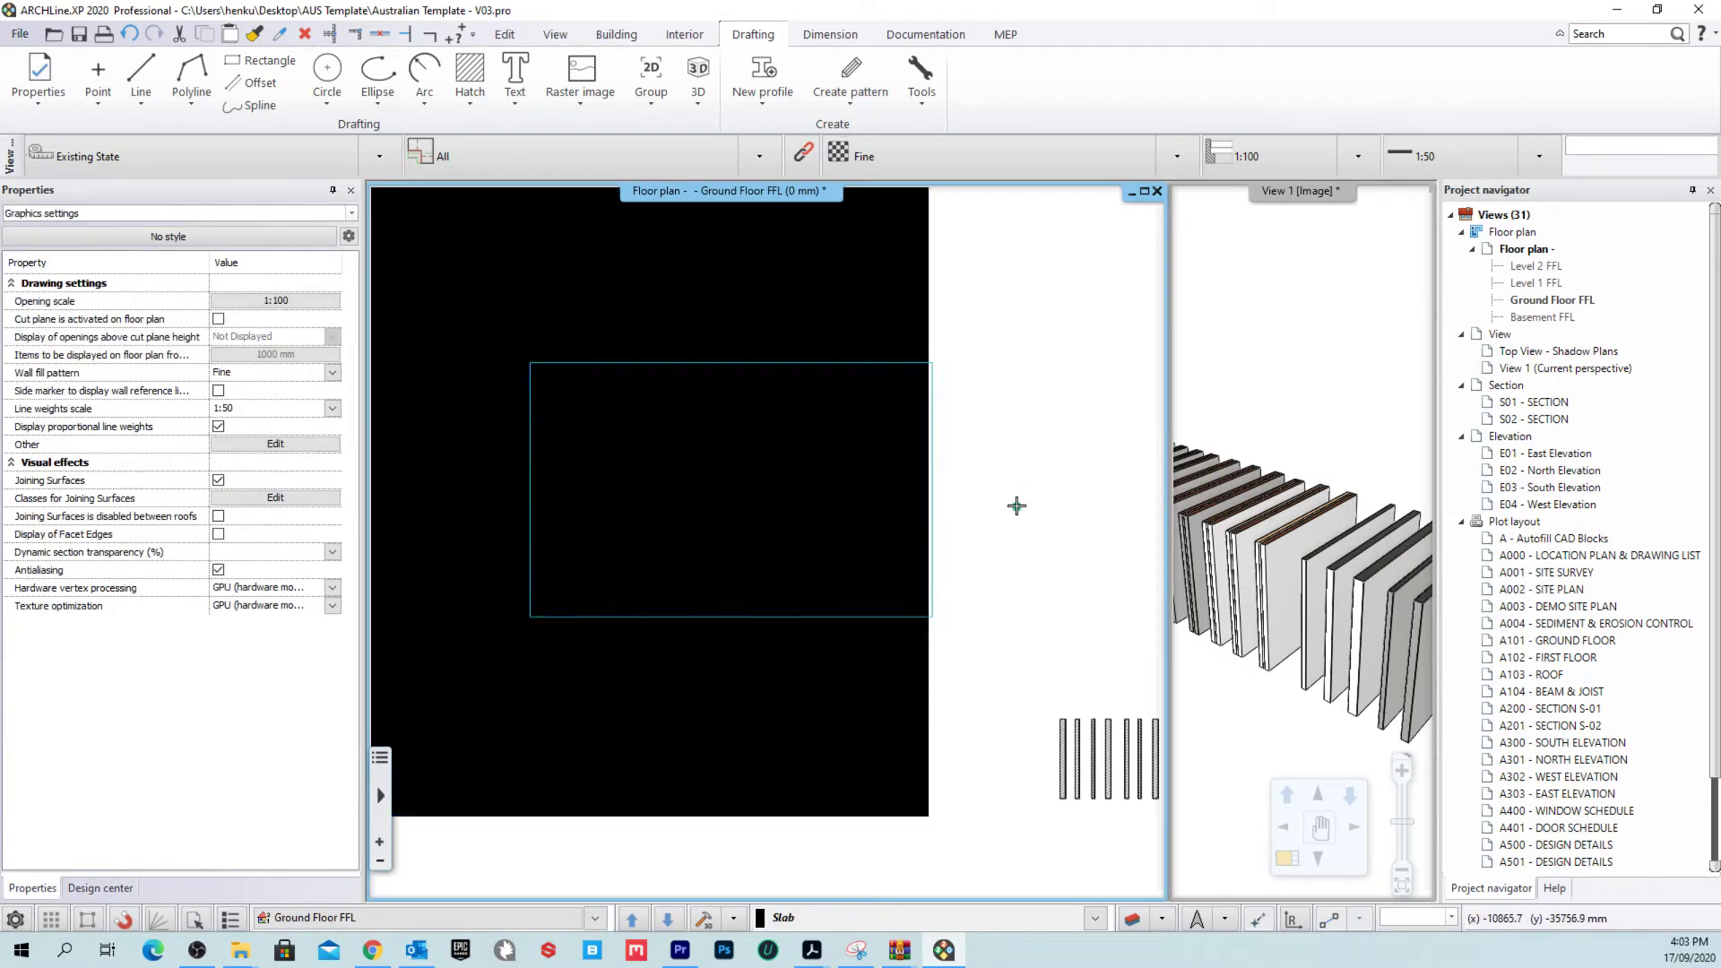
{"action": "left_click", "coordinate": [937, 392]}
{"action": "left_click", "coordinate": [21, 695]}
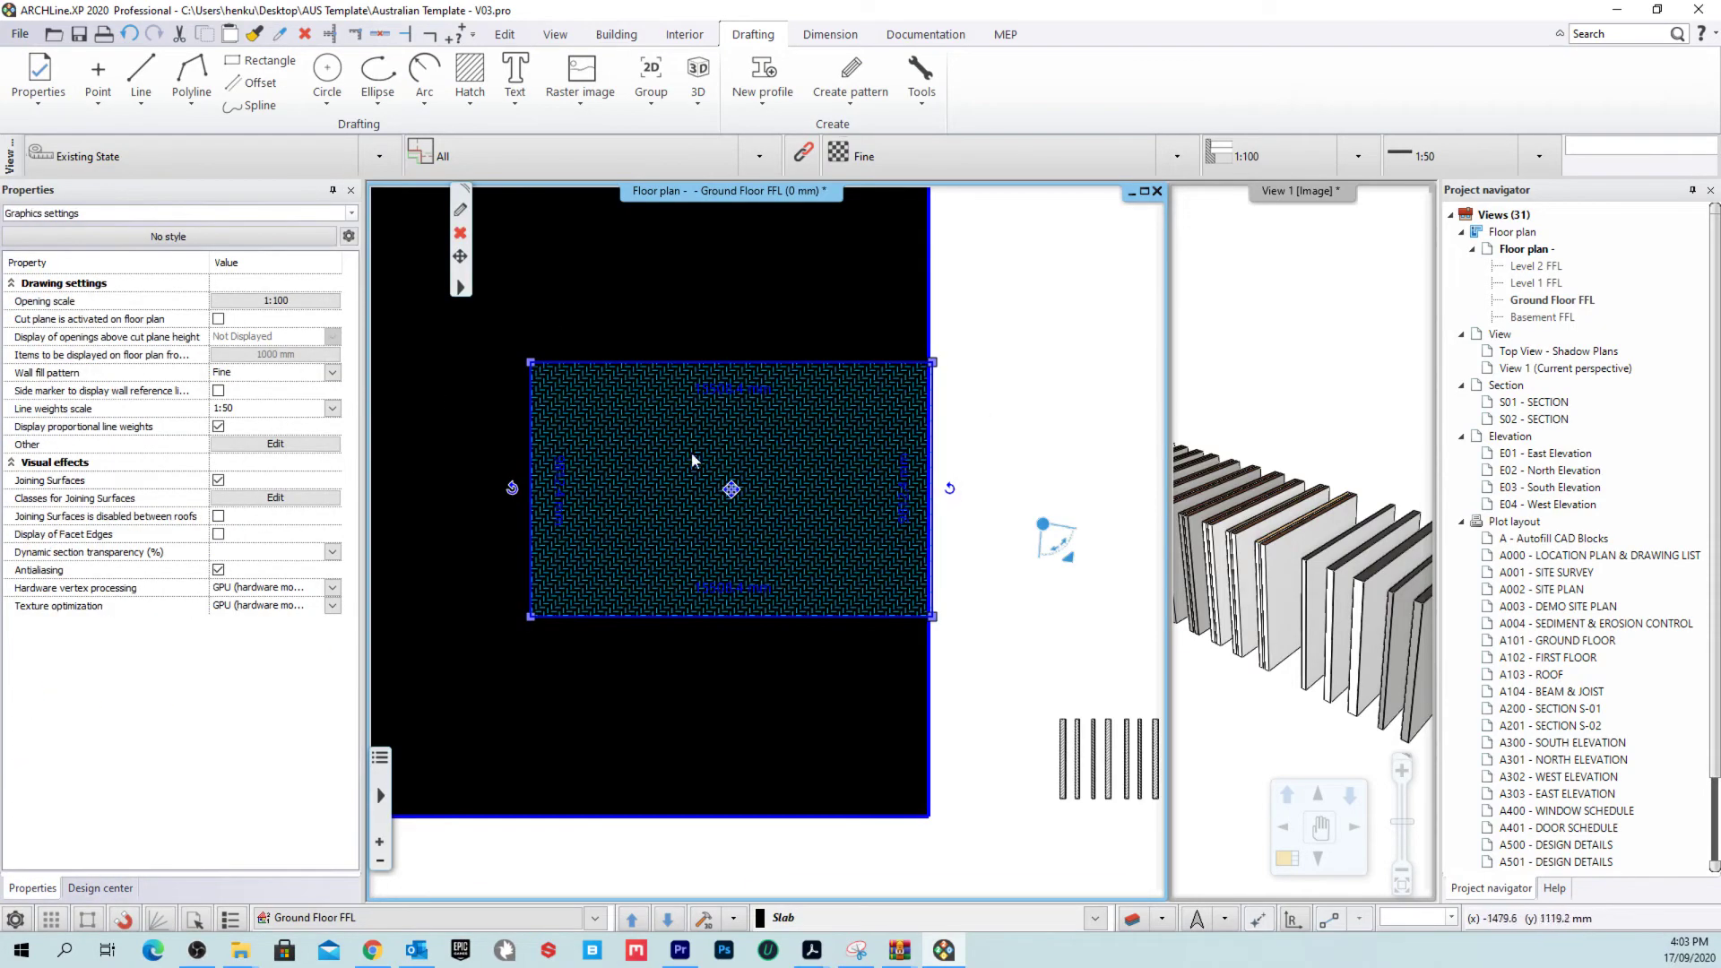
{"action": "left_click", "coordinate": [204, 233]}
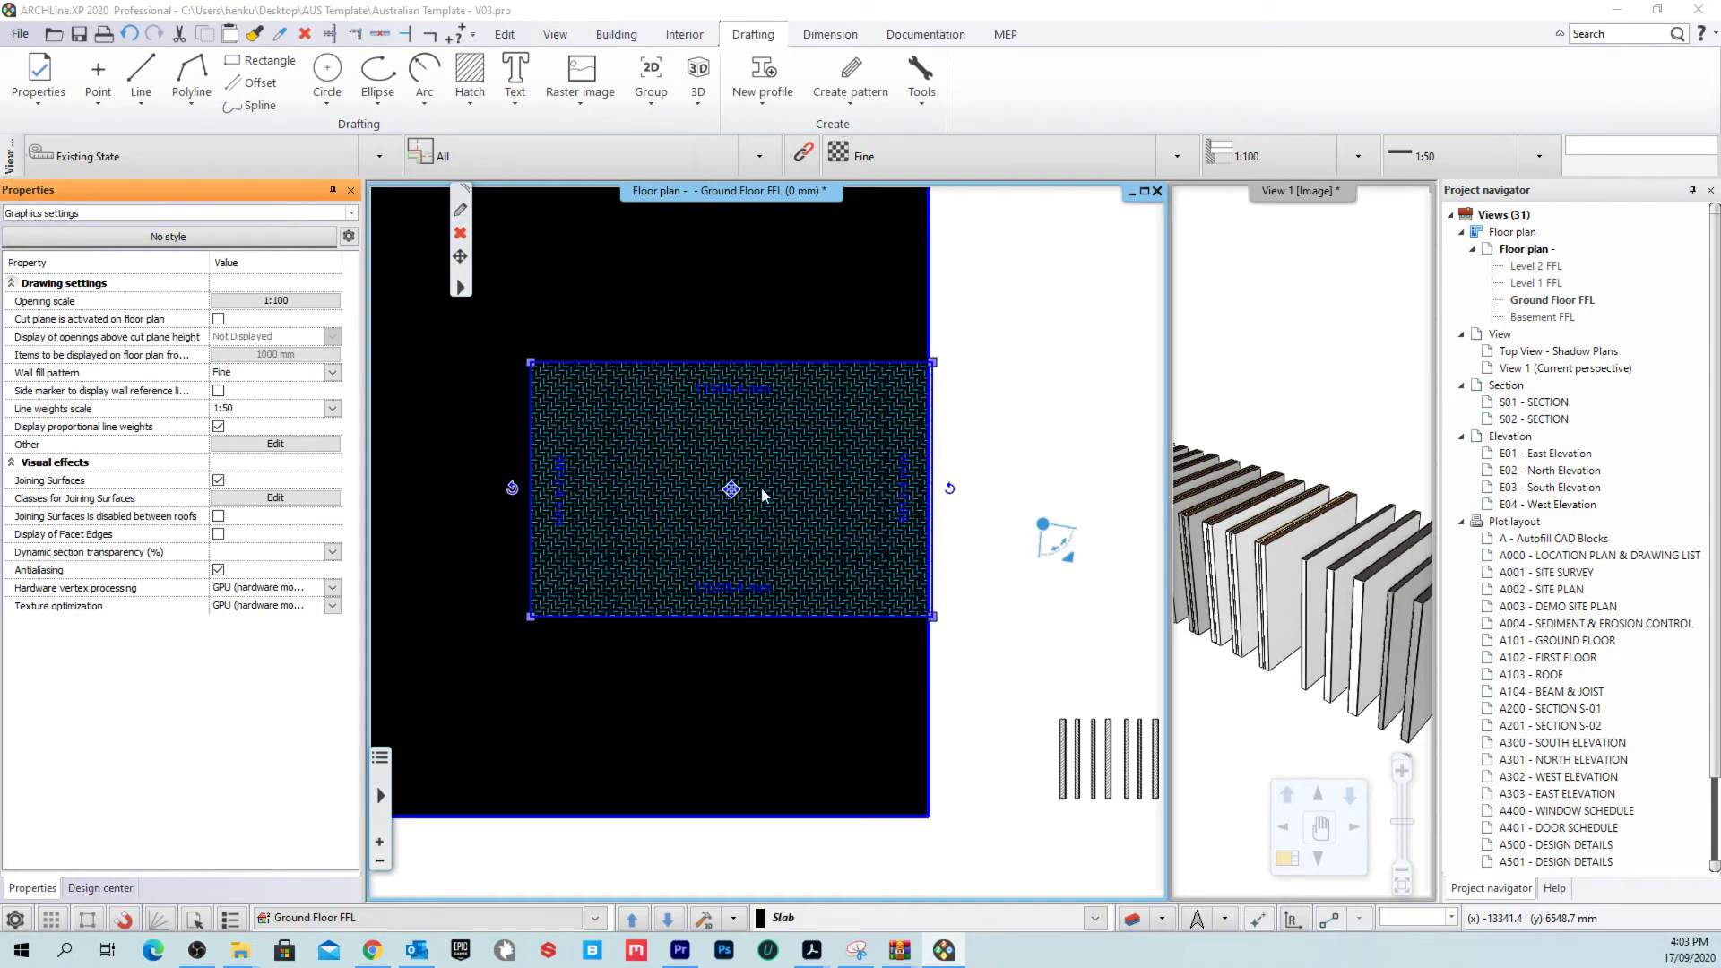
{"action": "left_click", "coordinate": [785, 426]}
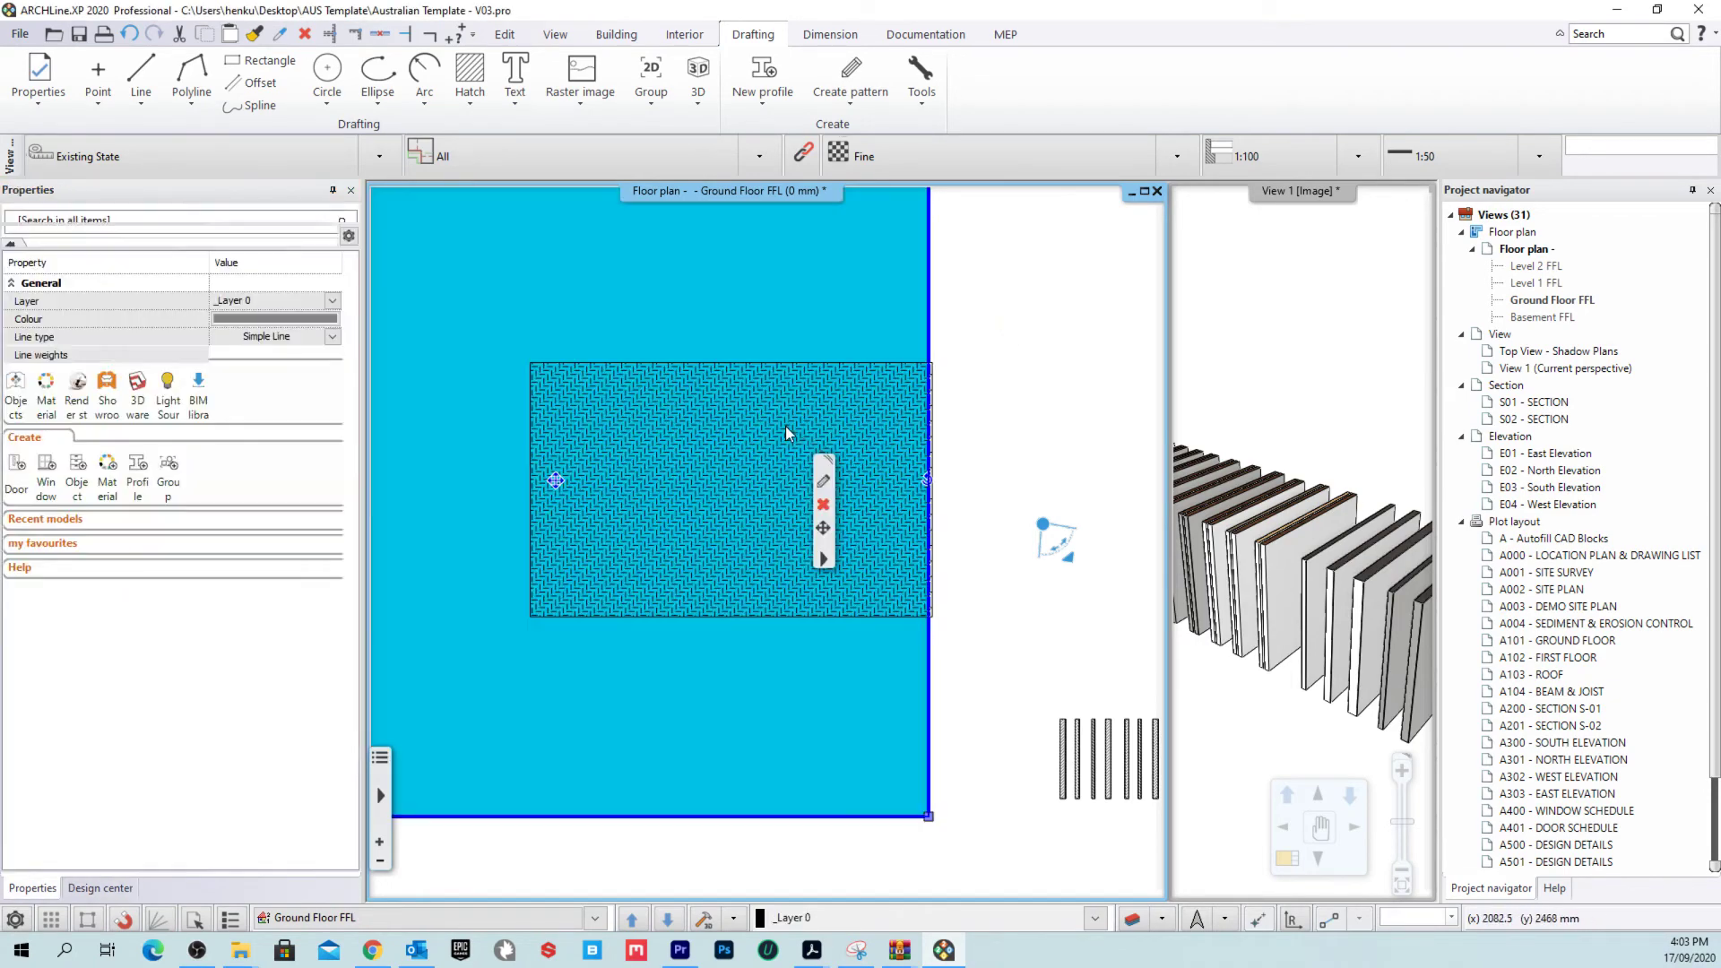
{"action": "left_click", "coordinate": [785, 426]}
Step: Set the slab's 2D plan hatch to AUS White Fill (Image) in Slab properties
{"action": "left_click", "coordinate": [823, 481]}
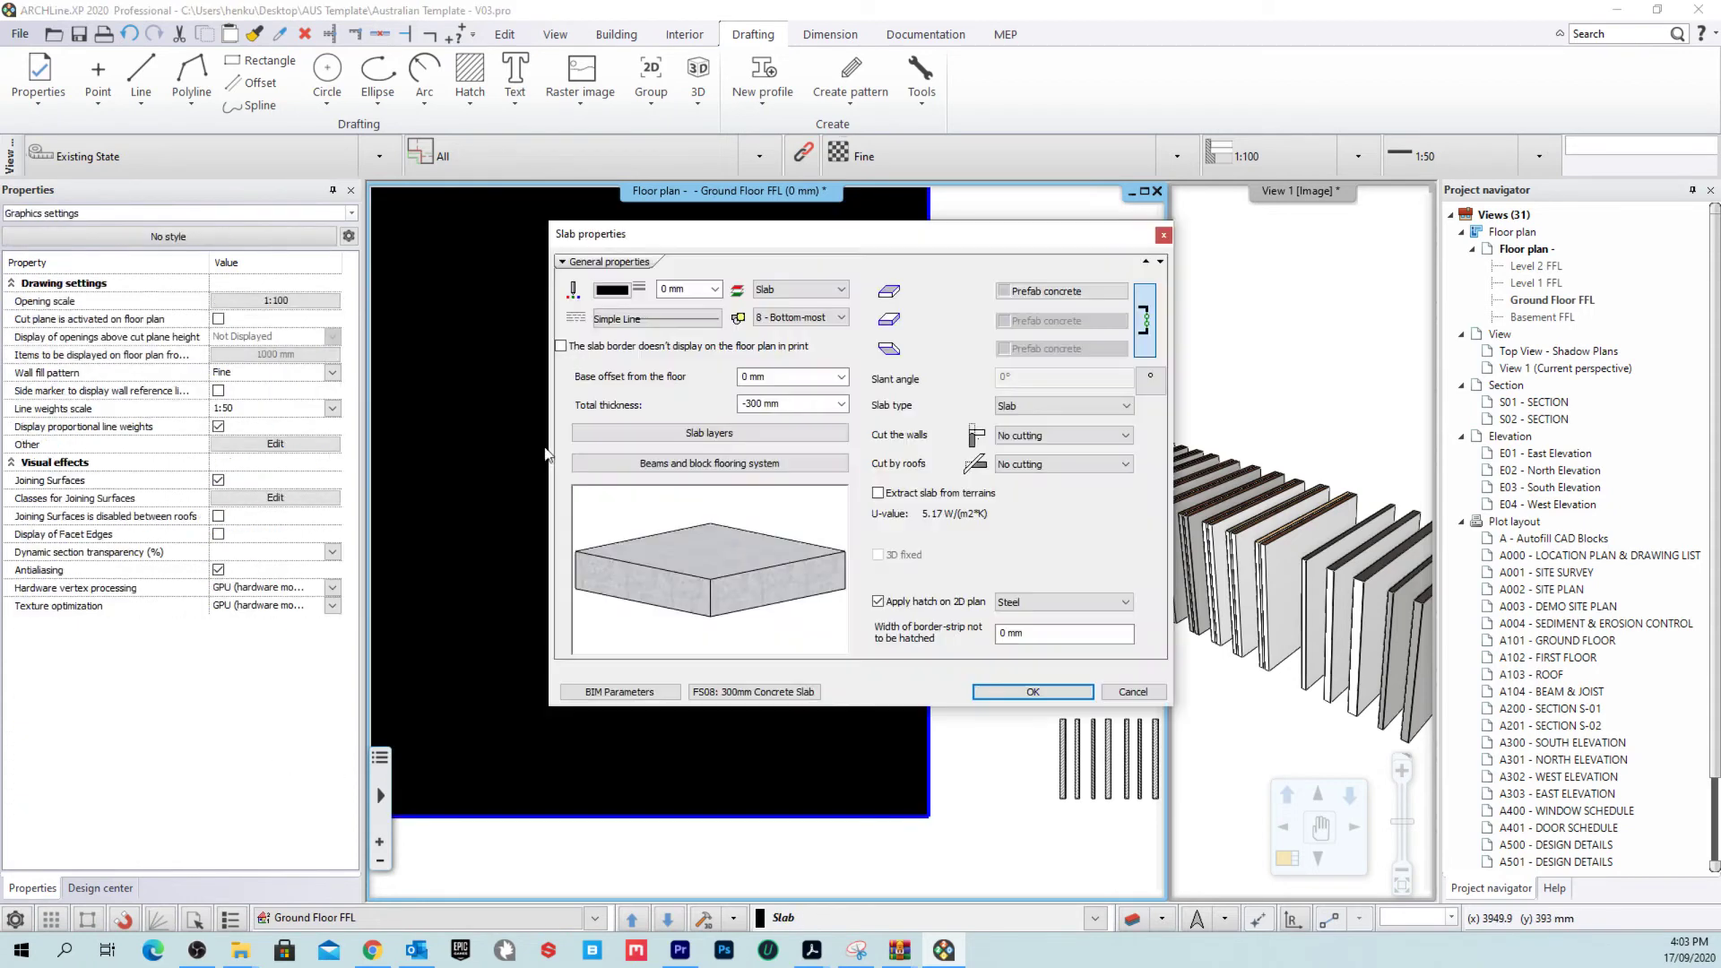
{"action": "left_click", "coordinate": [1018, 603]}
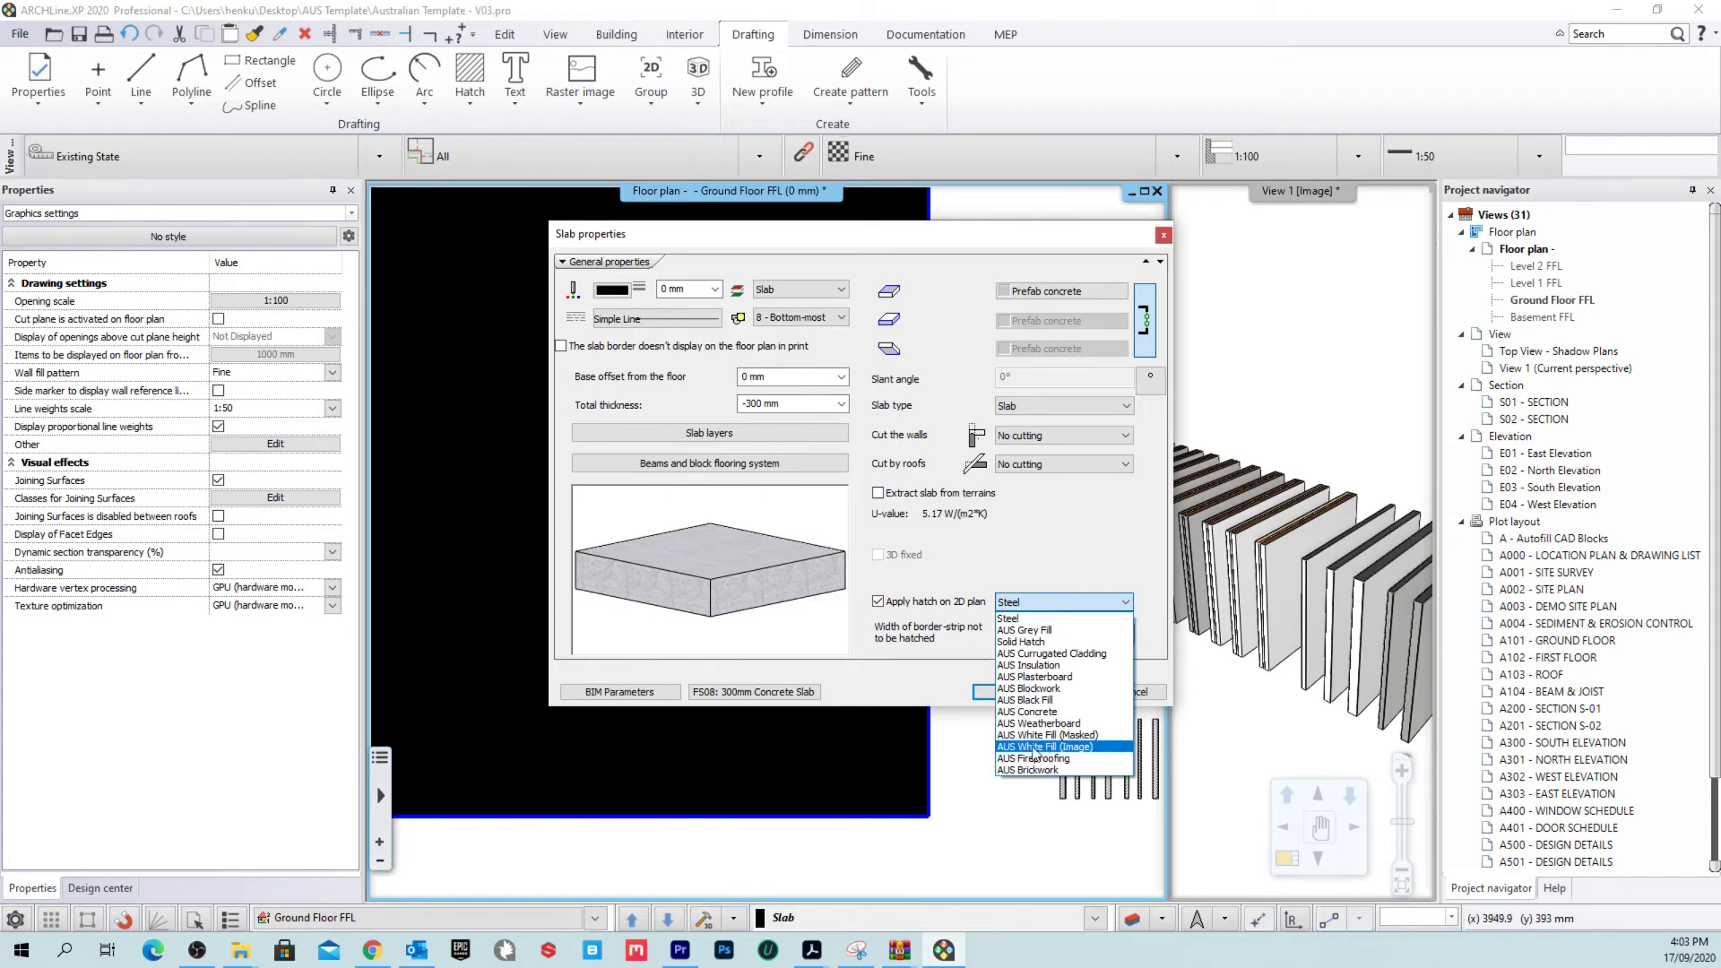
{"action": "left_click", "coordinate": [1089, 748]}
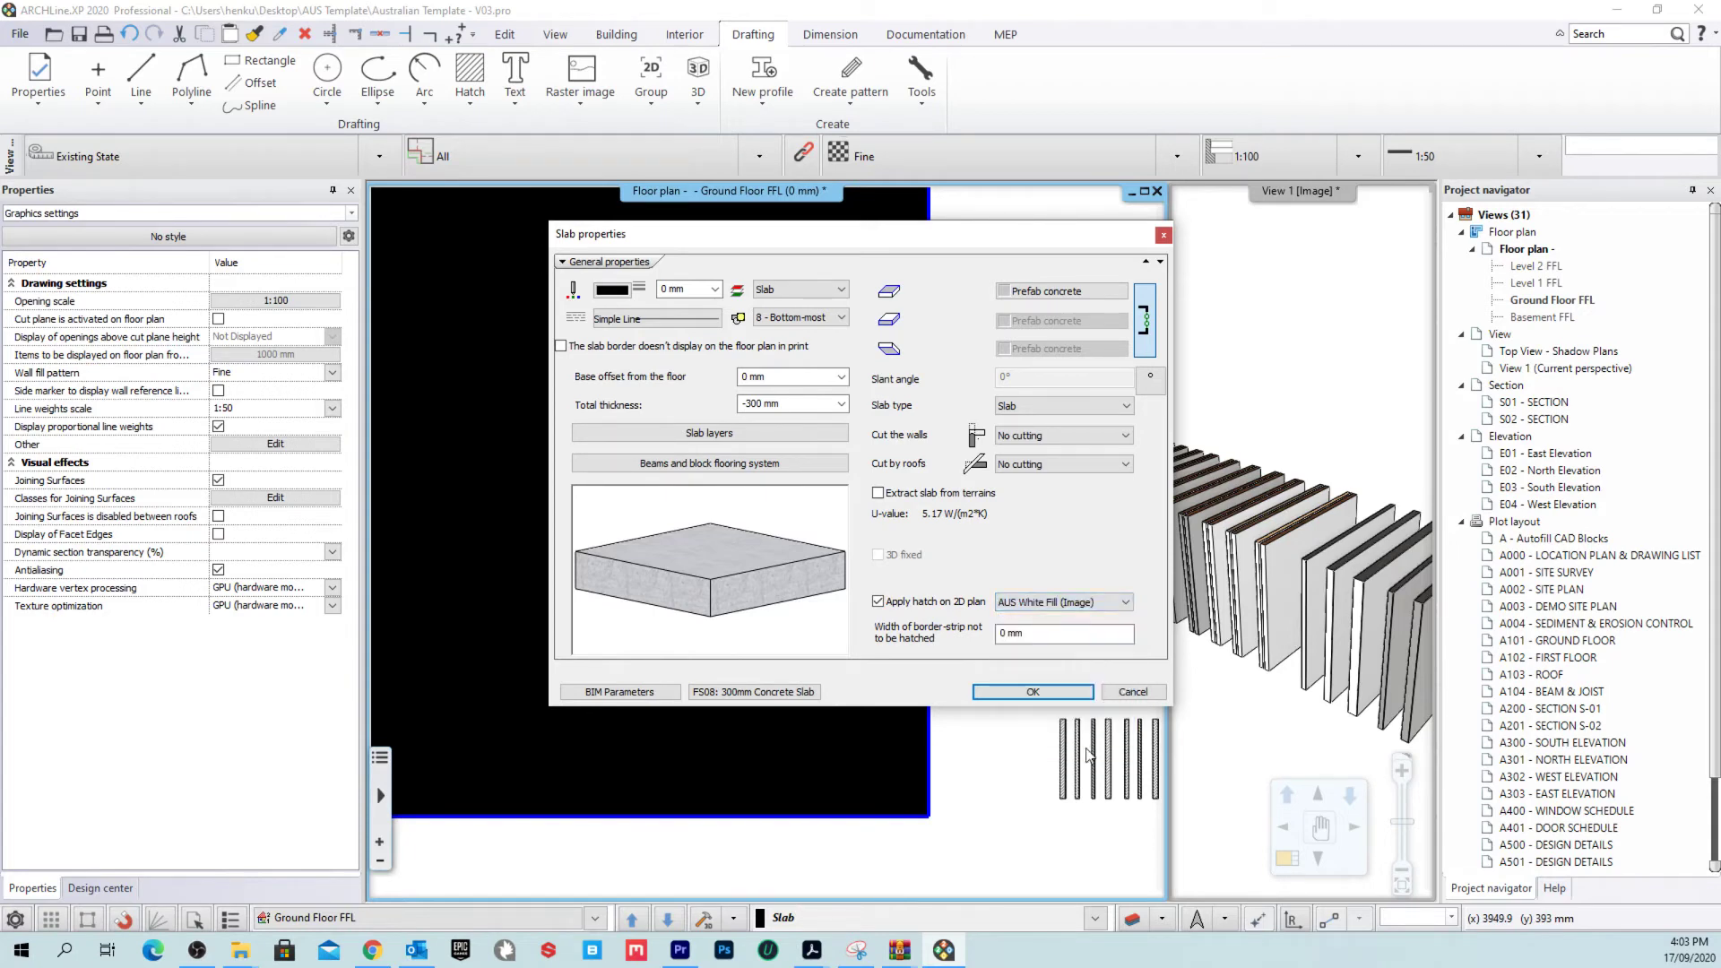
{"action": "left_click", "coordinate": [1057, 697]}
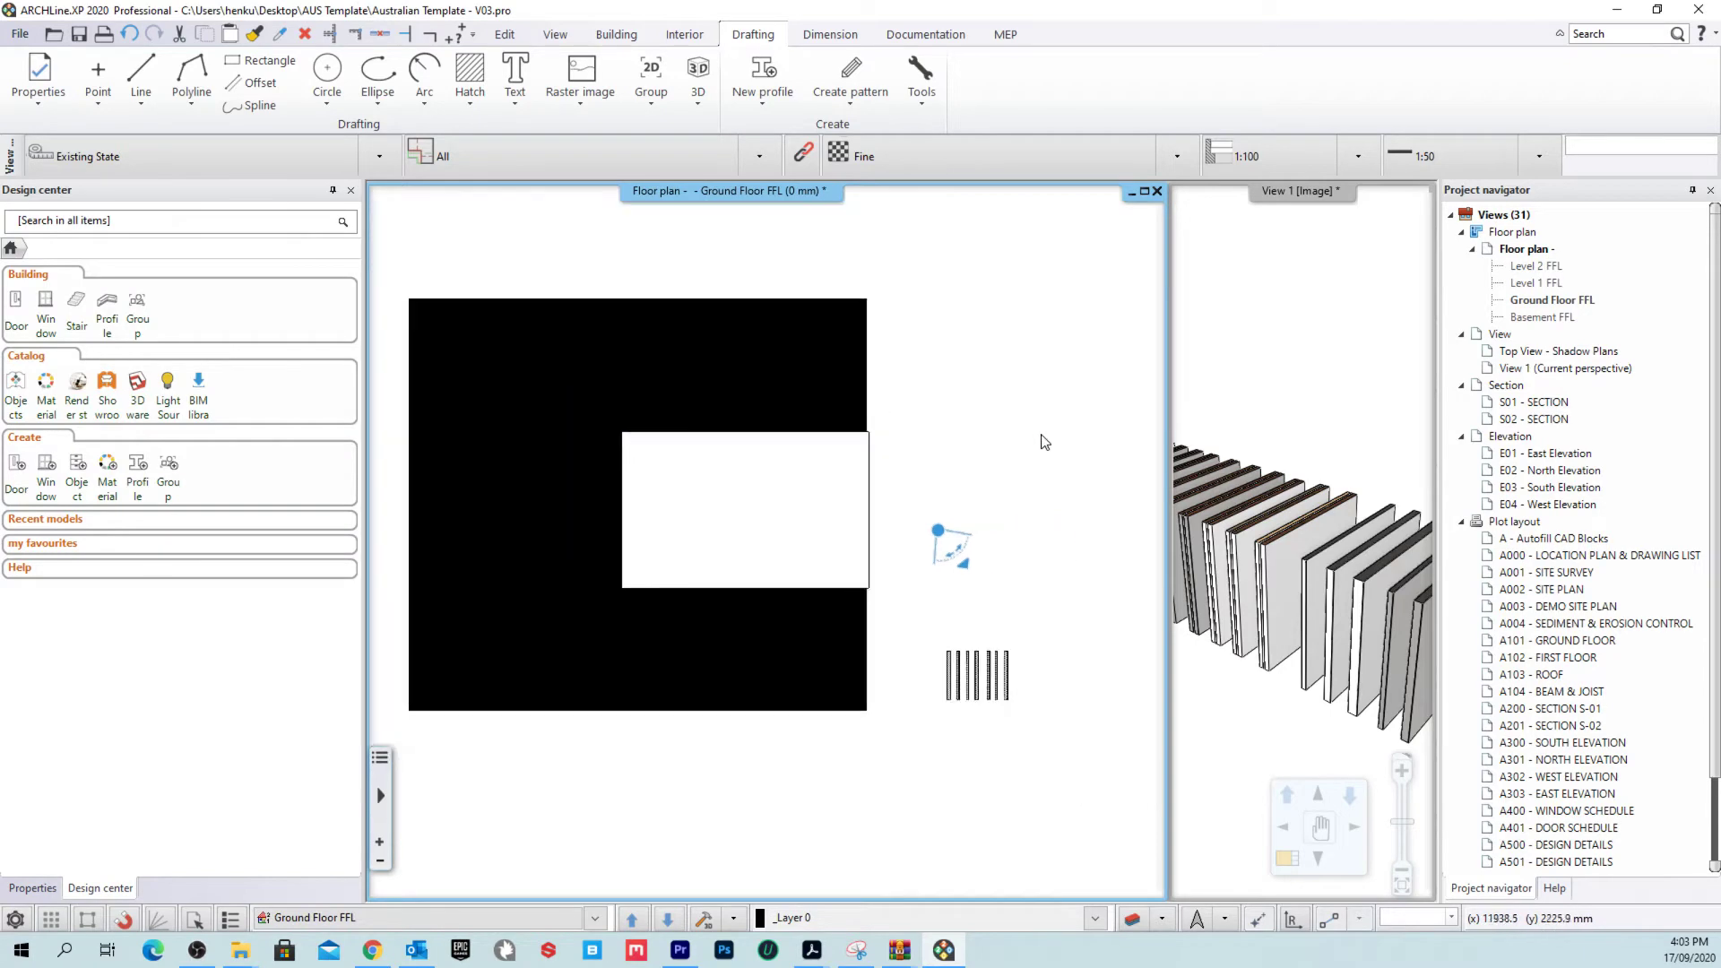
{"action": "left_click", "coordinate": [628, 439]}
{"action": "scroll", "coordinate": [903, 434], "scroll_direction": "up", "scroll_amount": 2}
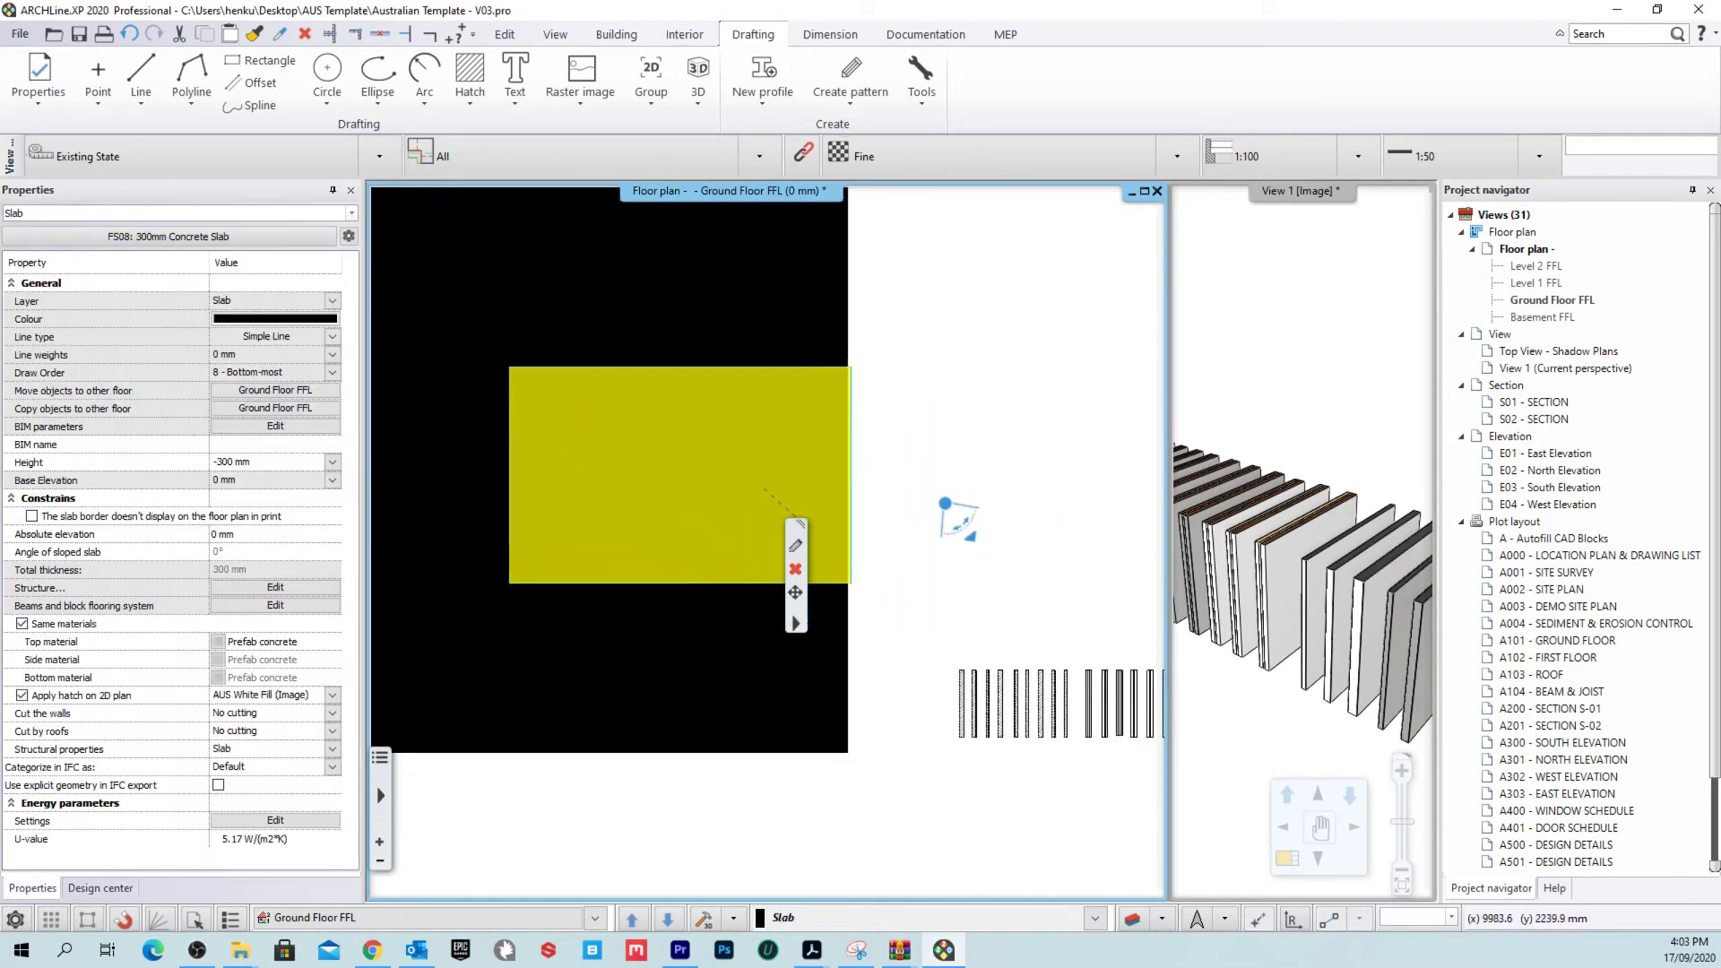
{"action": "scroll", "coordinate": [794, 470], "scroll_direction": "down", "scroll_amount": 2}
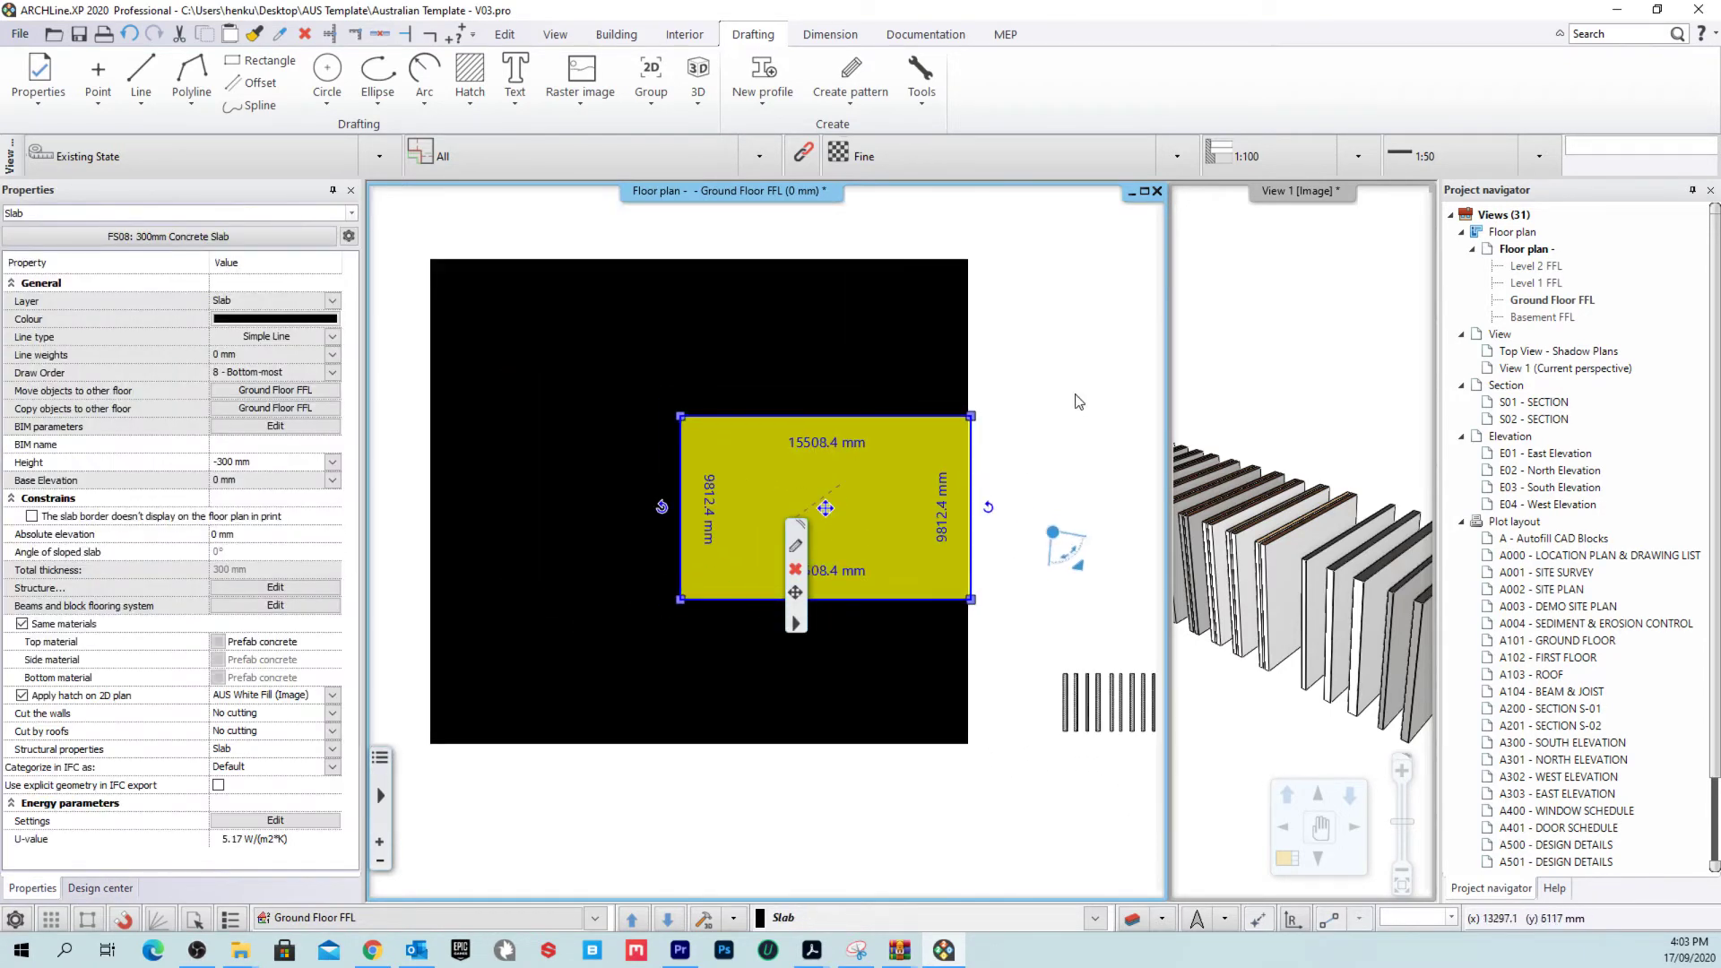
{"action": "left_click", "coordinate": [404, 325]}
{"action": "left_click", "coordinate": [852, 488]}
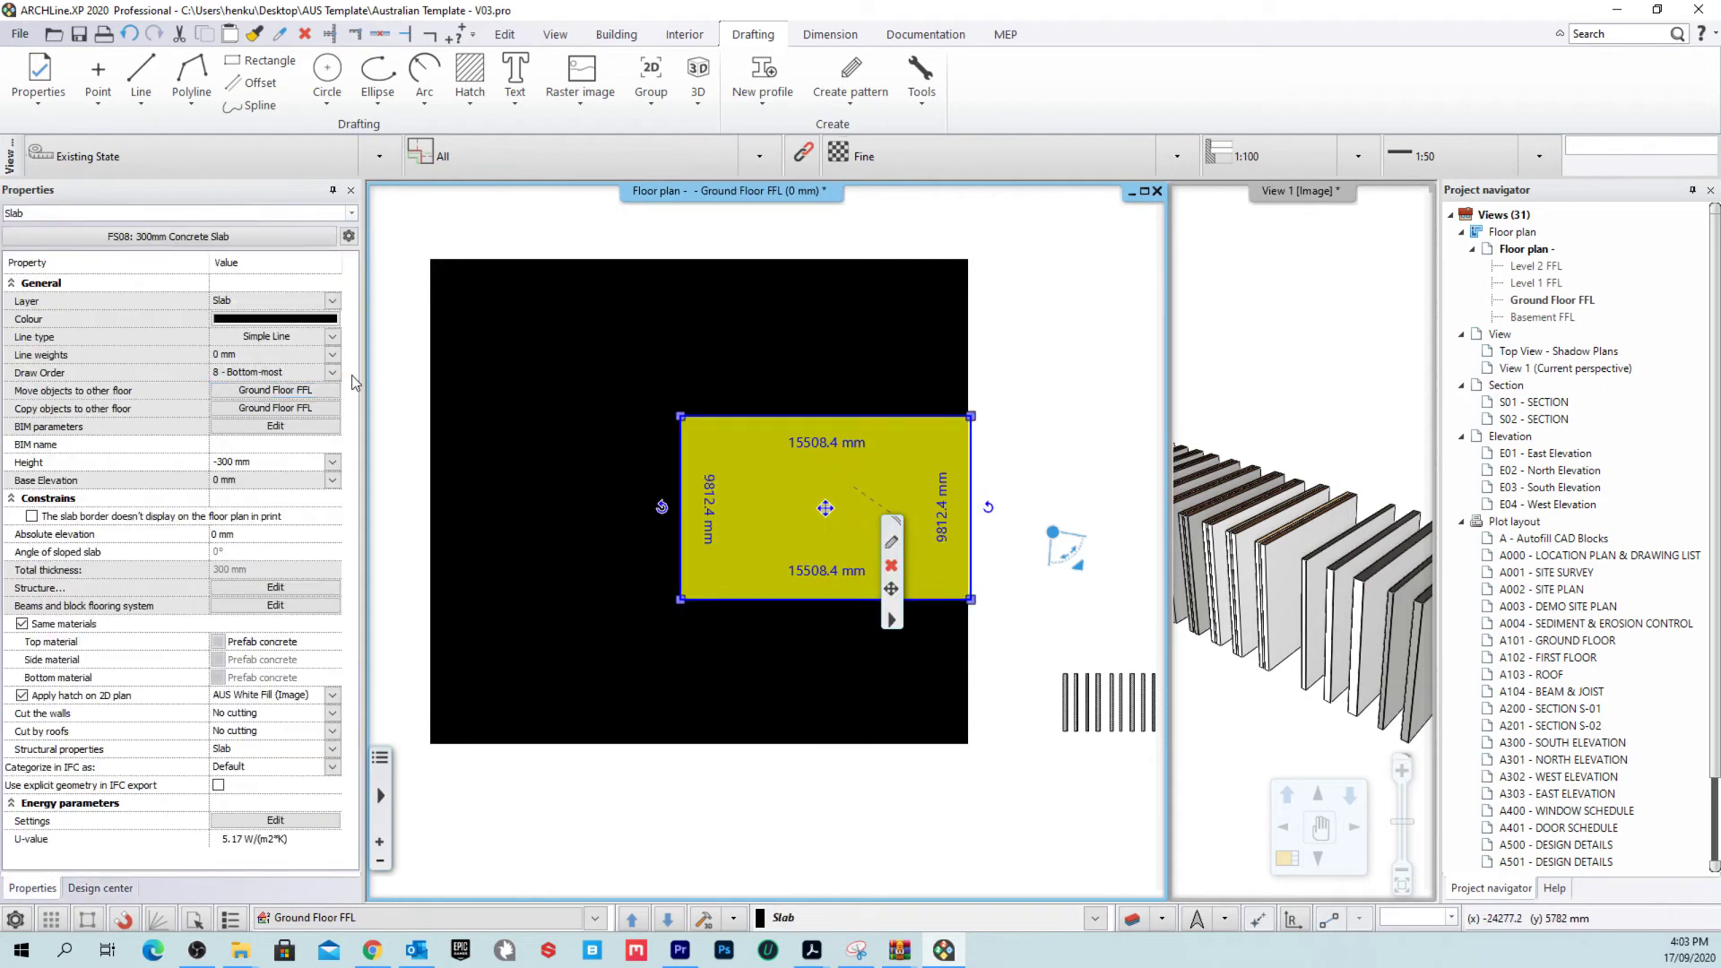
{"action": "middle_click_drag", "start_coordinate": [1065, 405], "coordinate": [981, 376]}
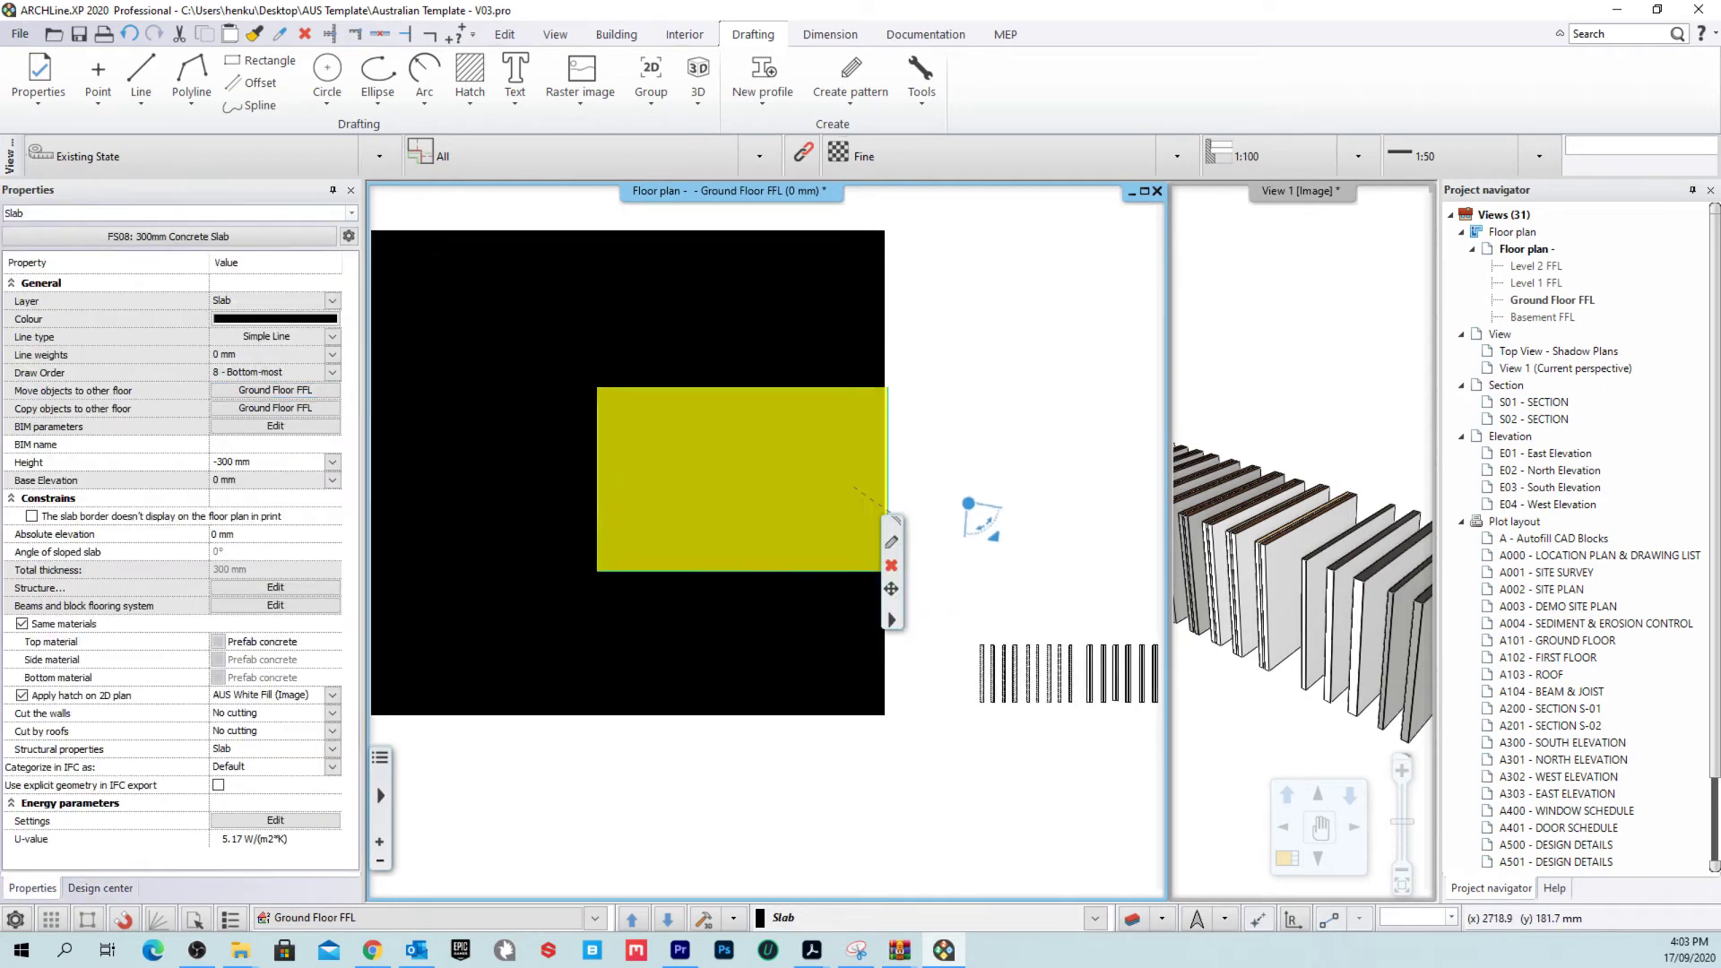
{"action": "left_click", "coordinate": [981, 377]}
{"action": "middle_click_drag", "start_coordinate": [783, 457], "coordinate": [836, 522]}
{"action": "left_click", "coordinate": [793, 484]}
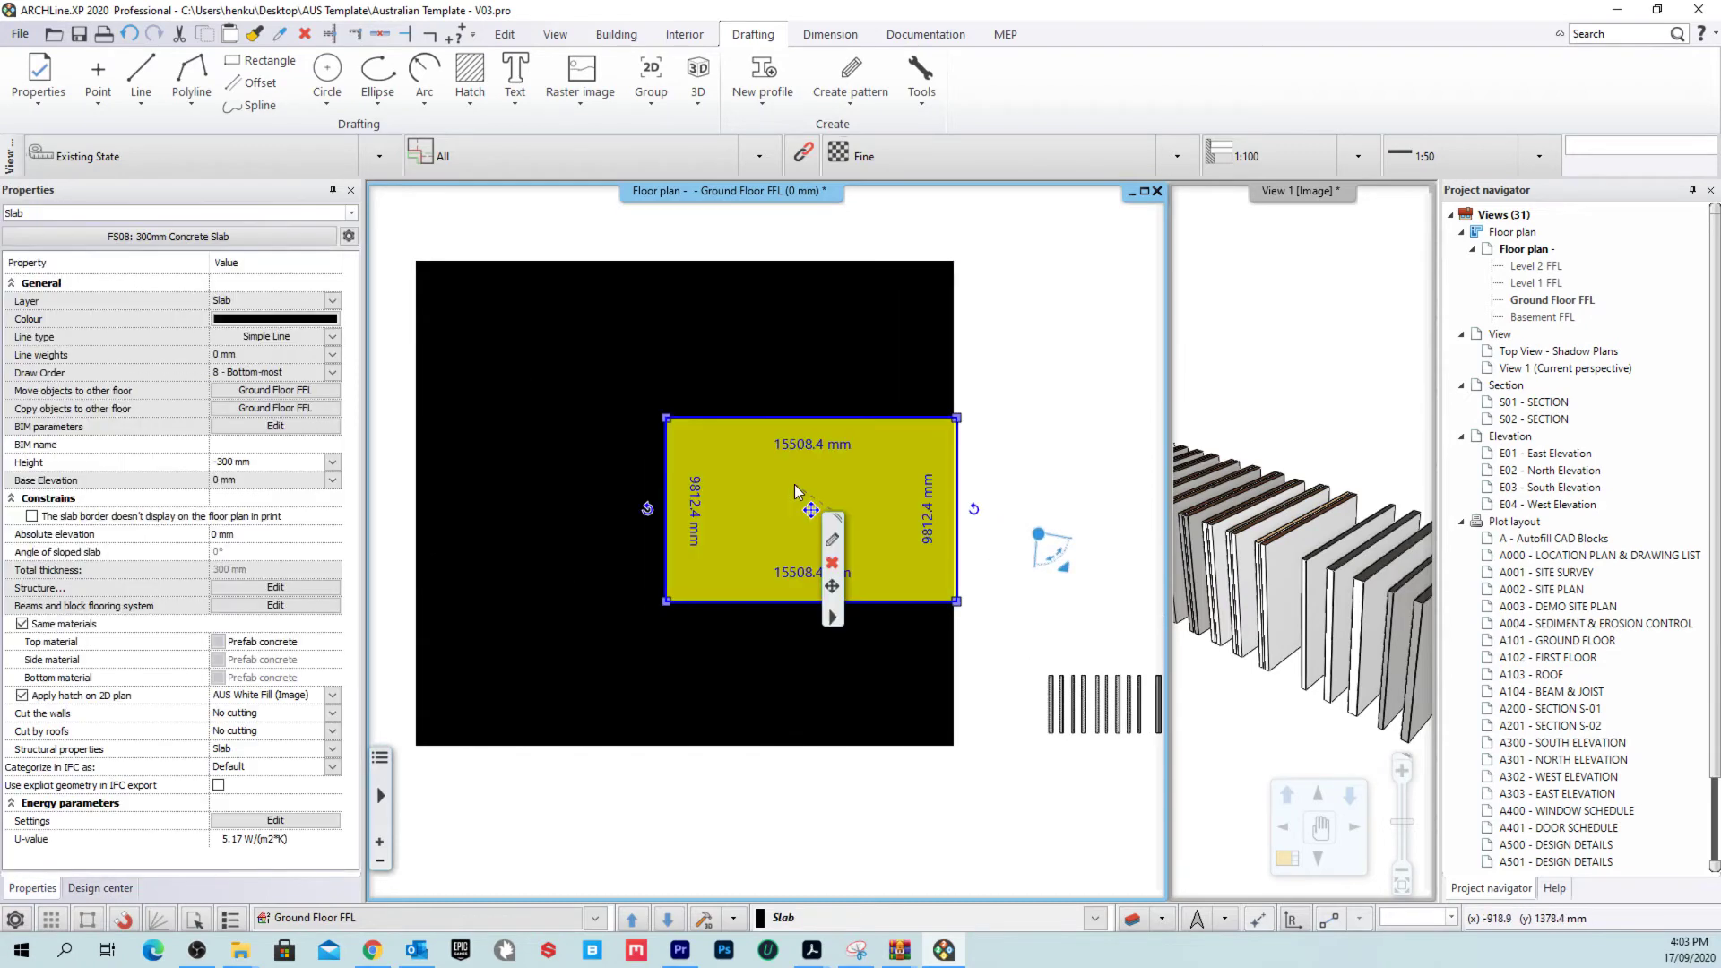
{"action": "scroll", "coordinate": [861, 493], "scroll_direction": "up", "scroll_amount": 2}
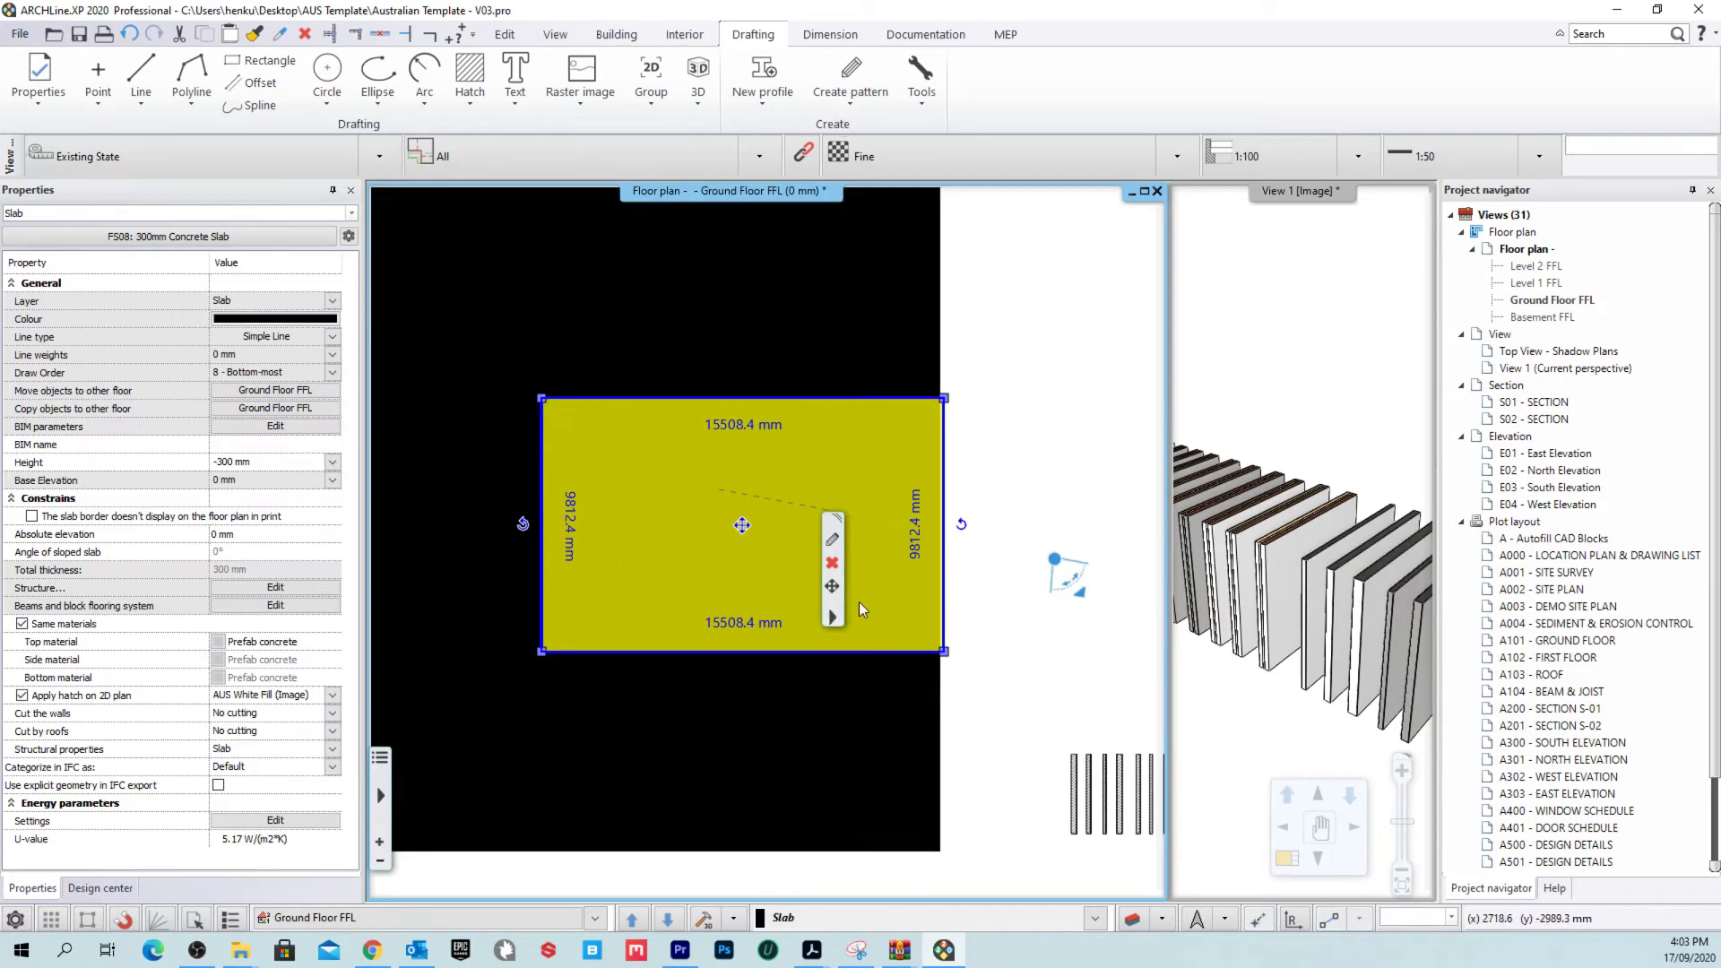
{"action": "scroll", "coordinate": [859, 609], "scroll_direction": "down", "scroll_amount": 2}
{"action": "left_click", "coordinate": [959, 569]}
{"action": "scroll", "coordinate": [928, 632], "scroll_direction": "up", "scroll_amount": 2}
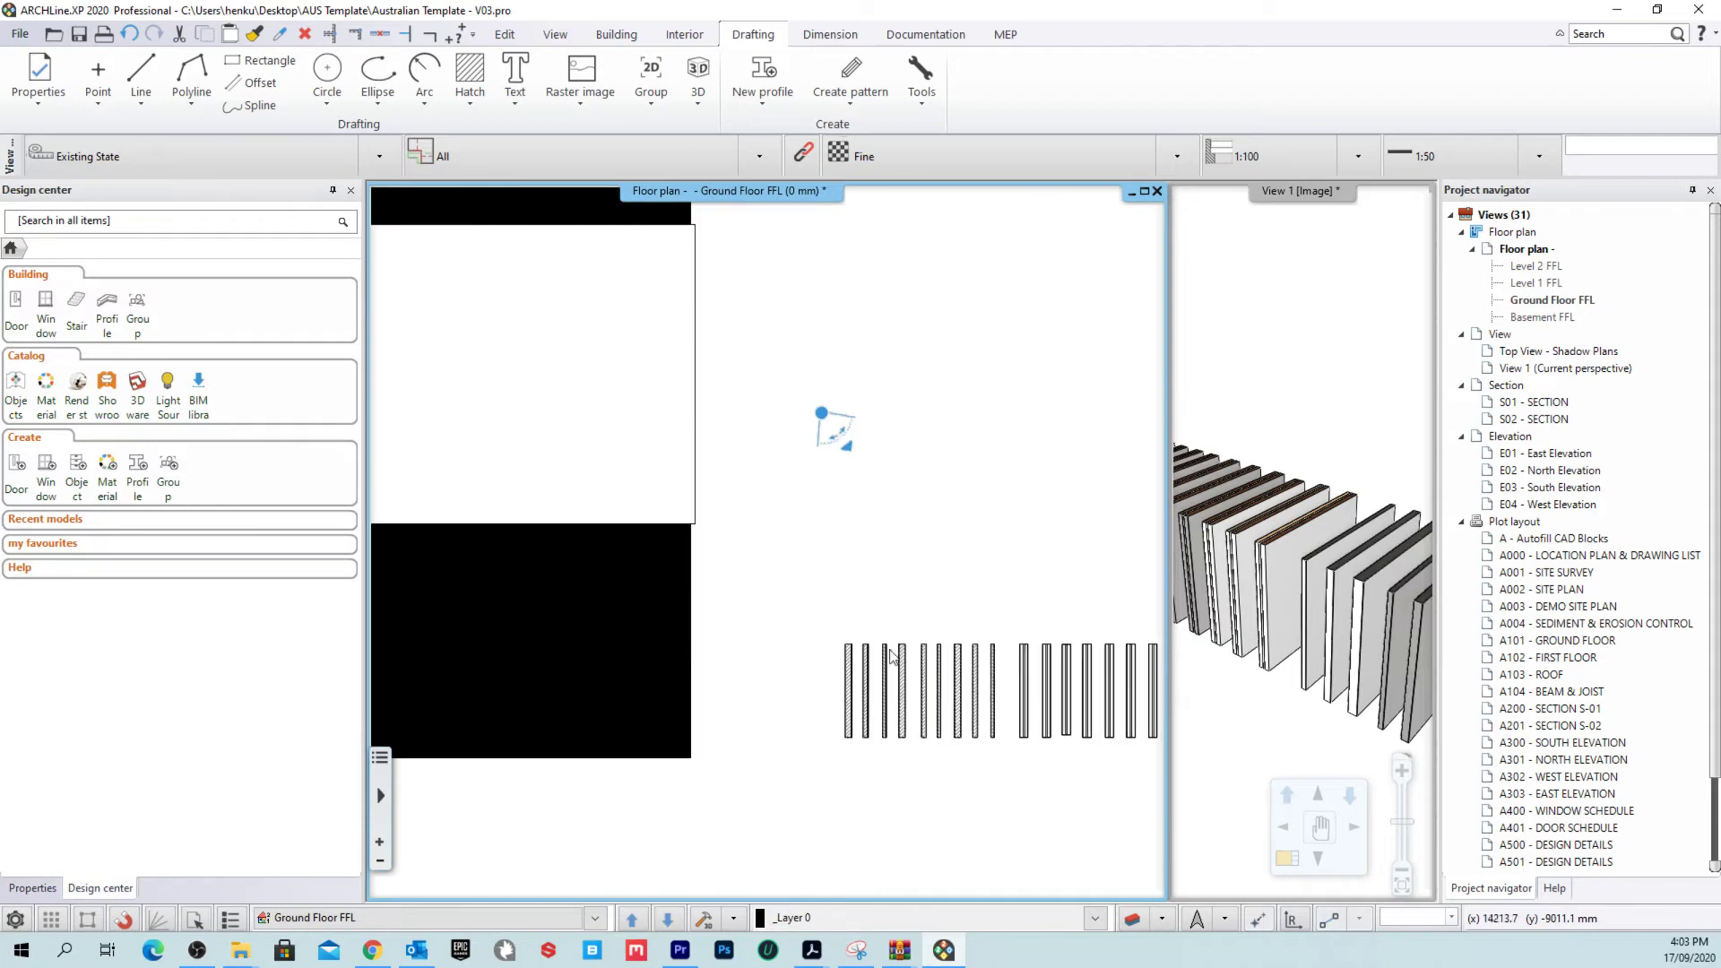
{"action": "left_click", "coordinate": [862, 672]}
Step: Draw the first test walls in the same style as the existing sample wall
{"action": "right_click", "coordinate": [883, 674]}
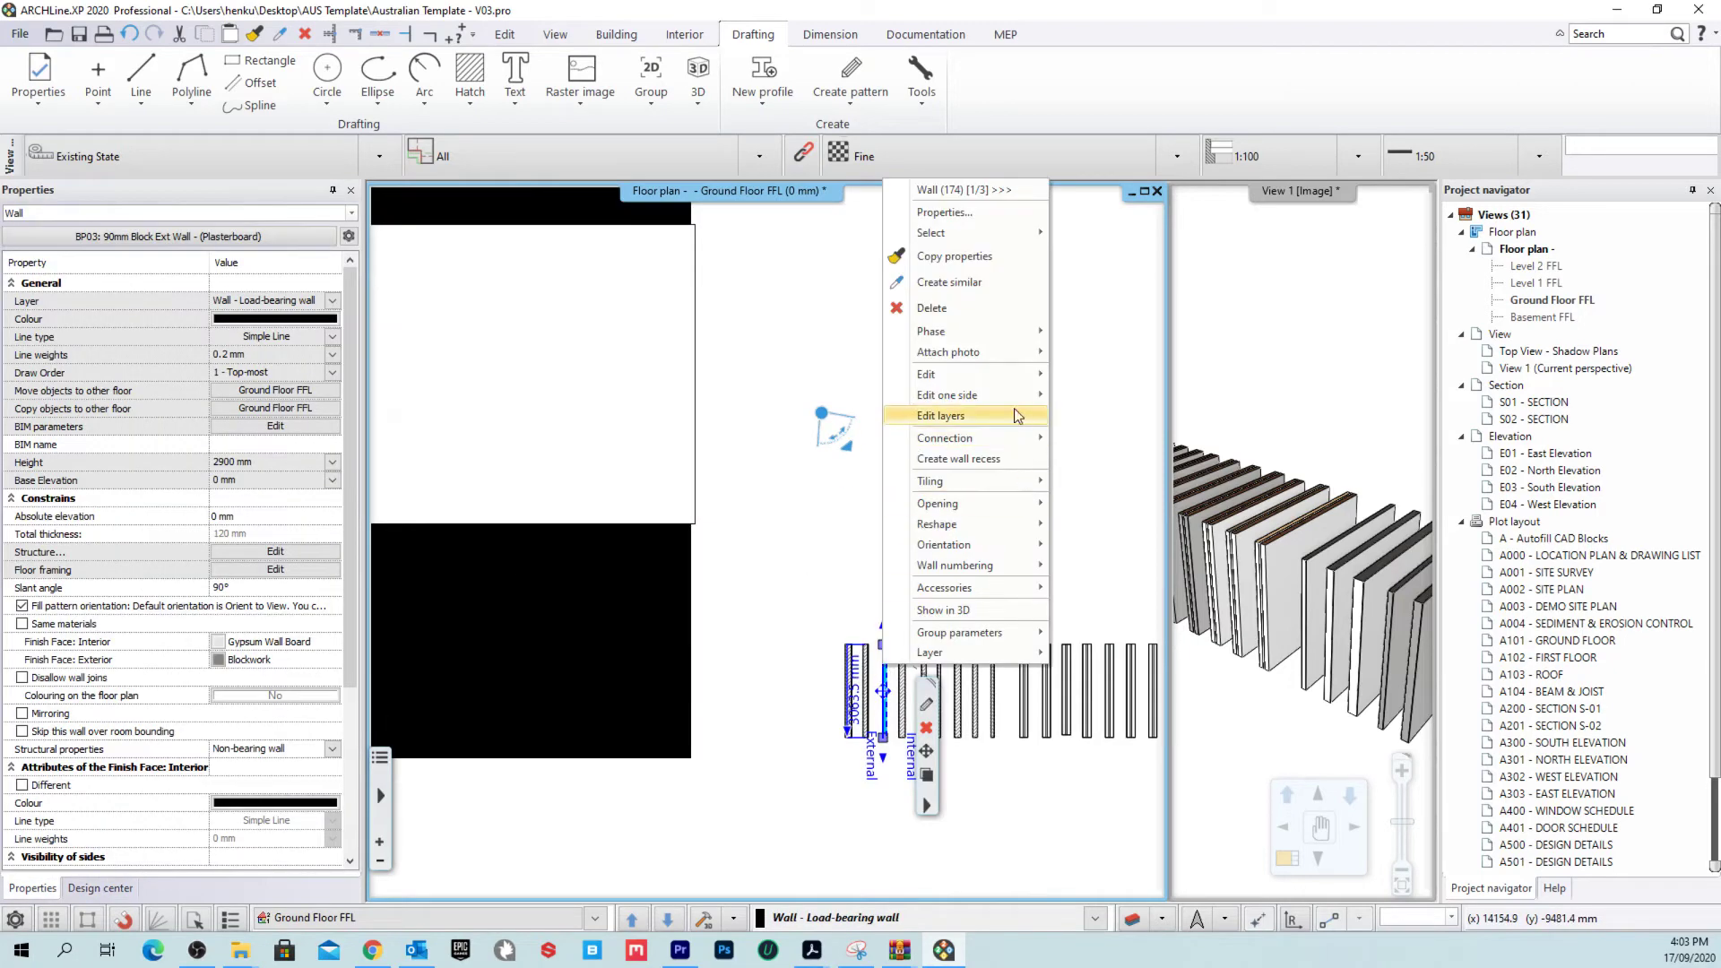
{"action": "mouse_move", "coordinate": [1001, 405]}
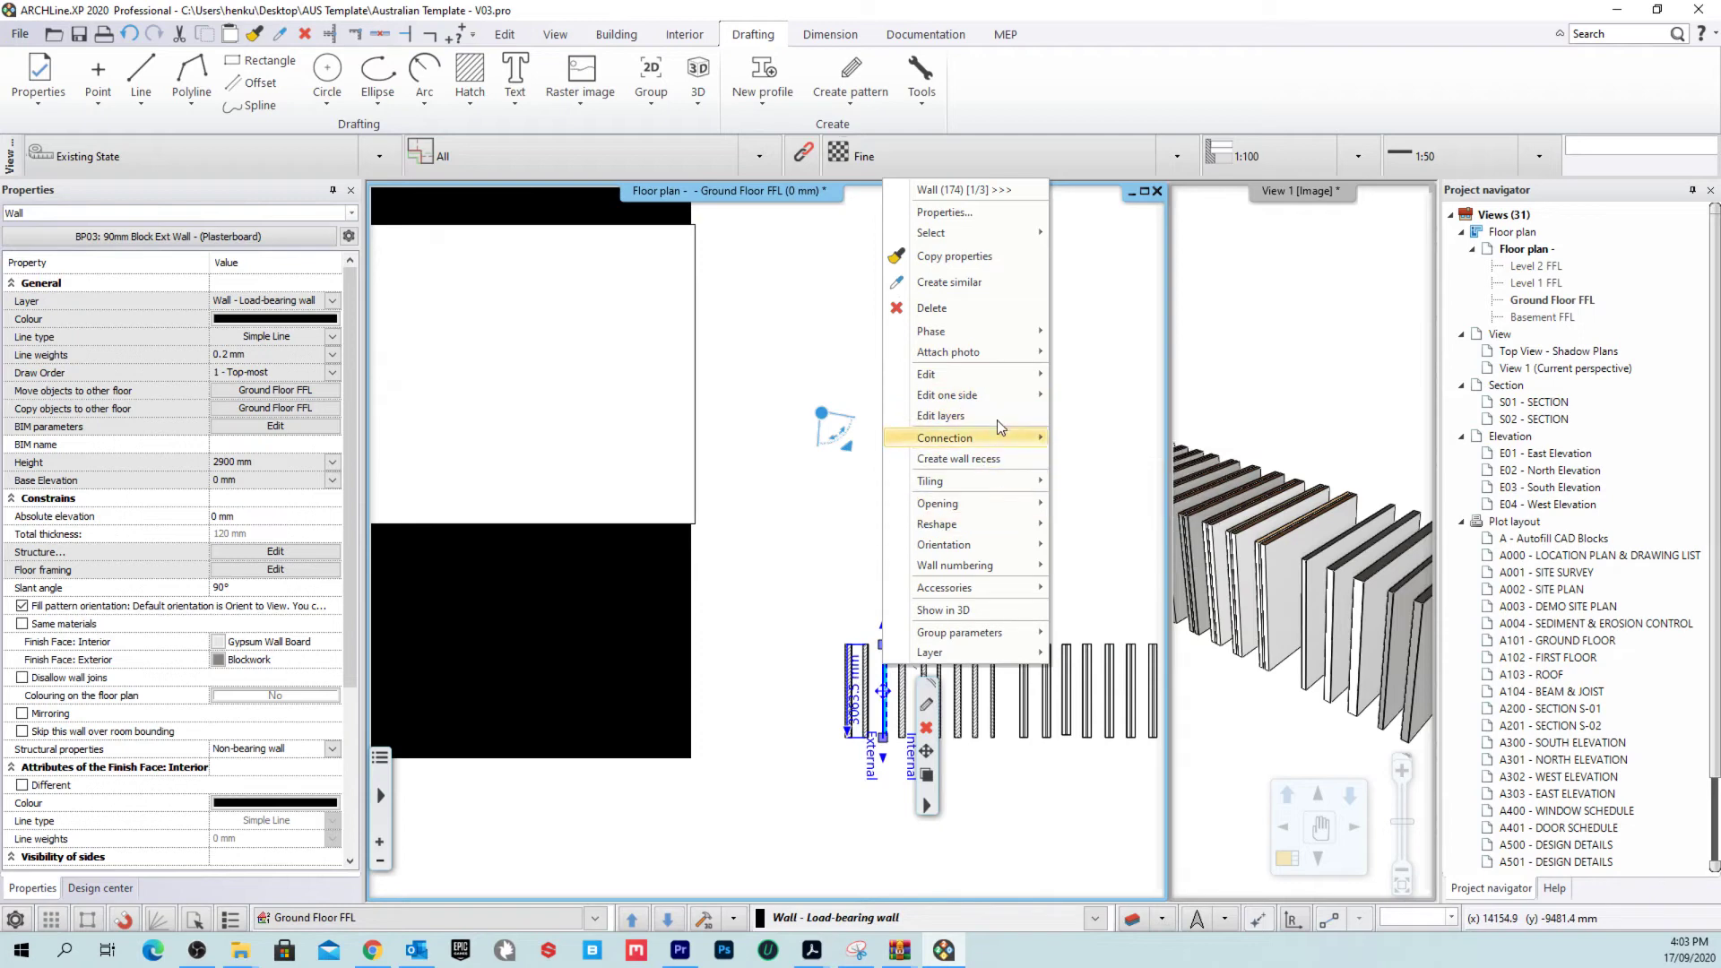
{"action": "mouse_move", "coordinate": [989, 522]}
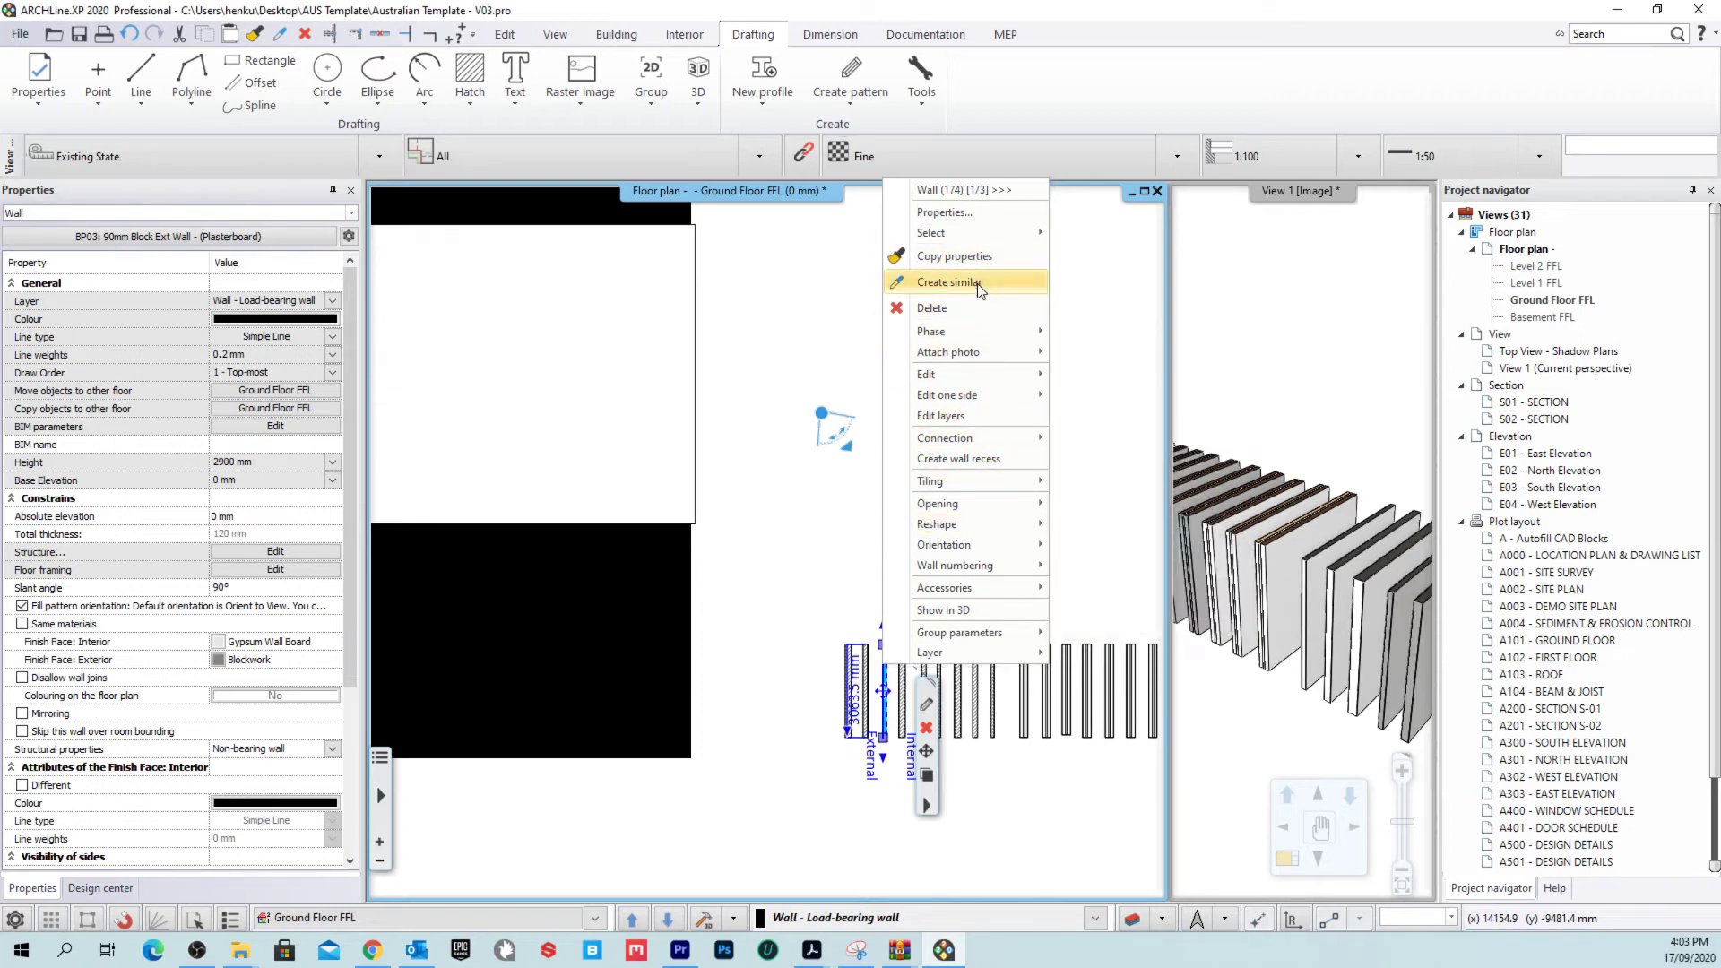
{"action": "left_click", "coordinate": [952, 281]}
{"action": "left_click", "coordinate": [630, 285]}
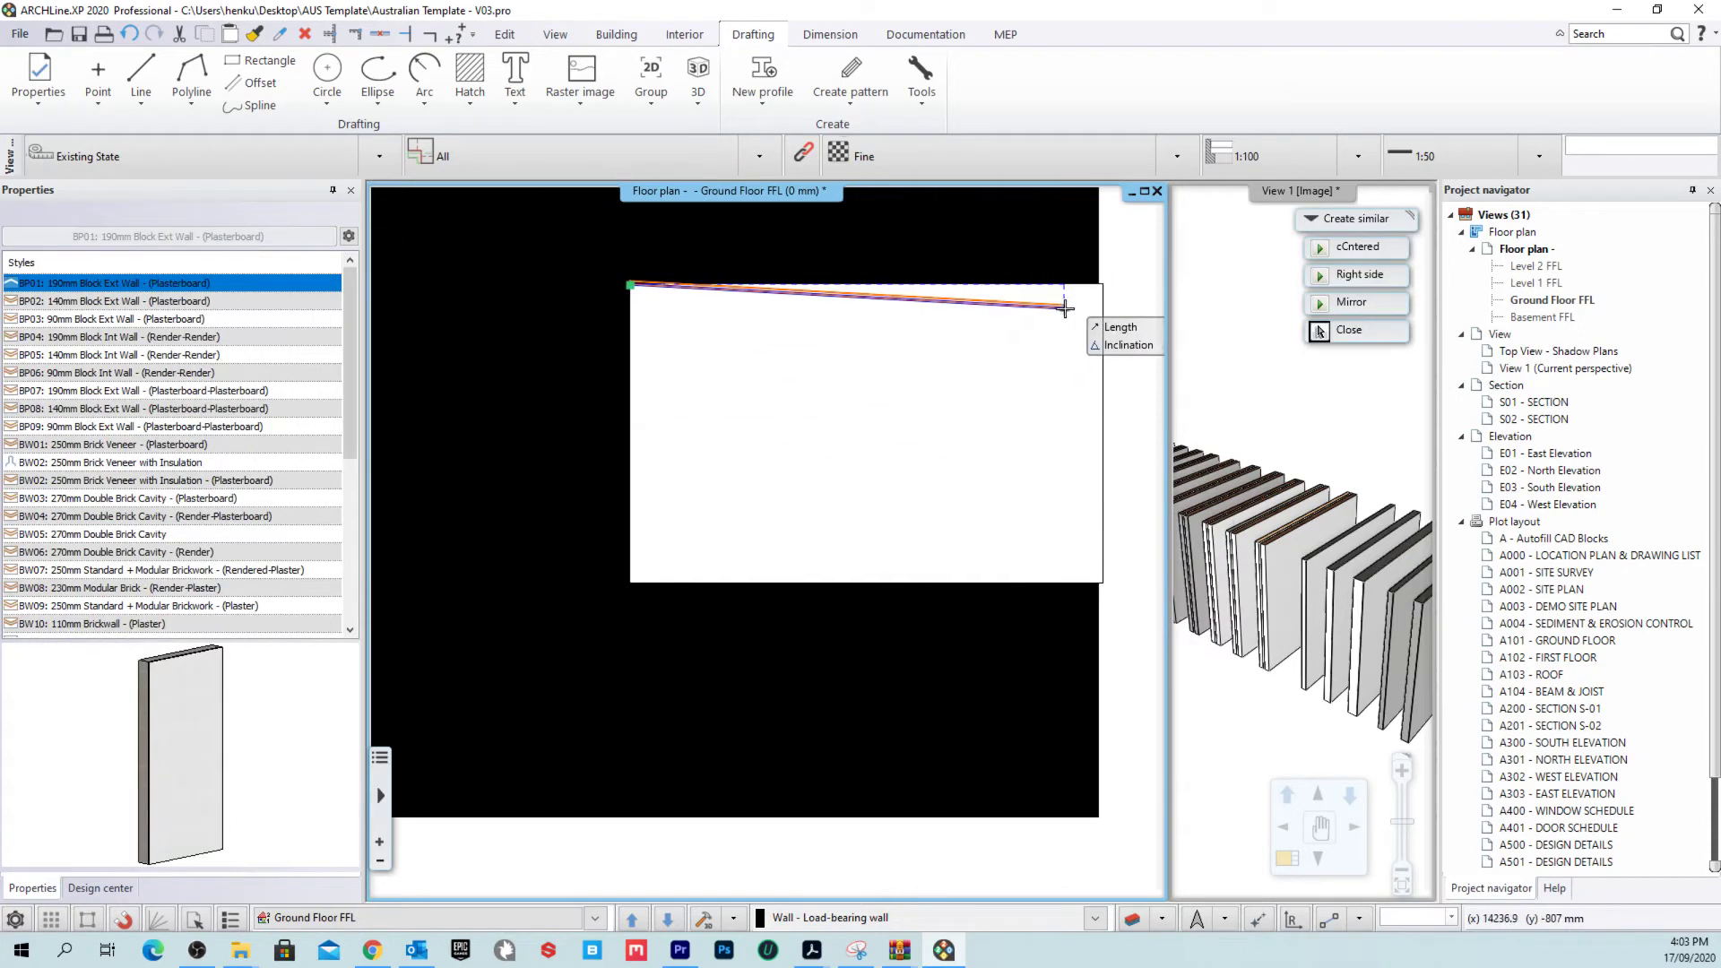
{"action": "left_click", "coordinate": [1042, 421]}
{"action": "left_click", "coordinate": [884, 502]}
{"action": "scroll", "coordinate": [834, 403], "scroll_direction": "up", "scroll_amount": 3}
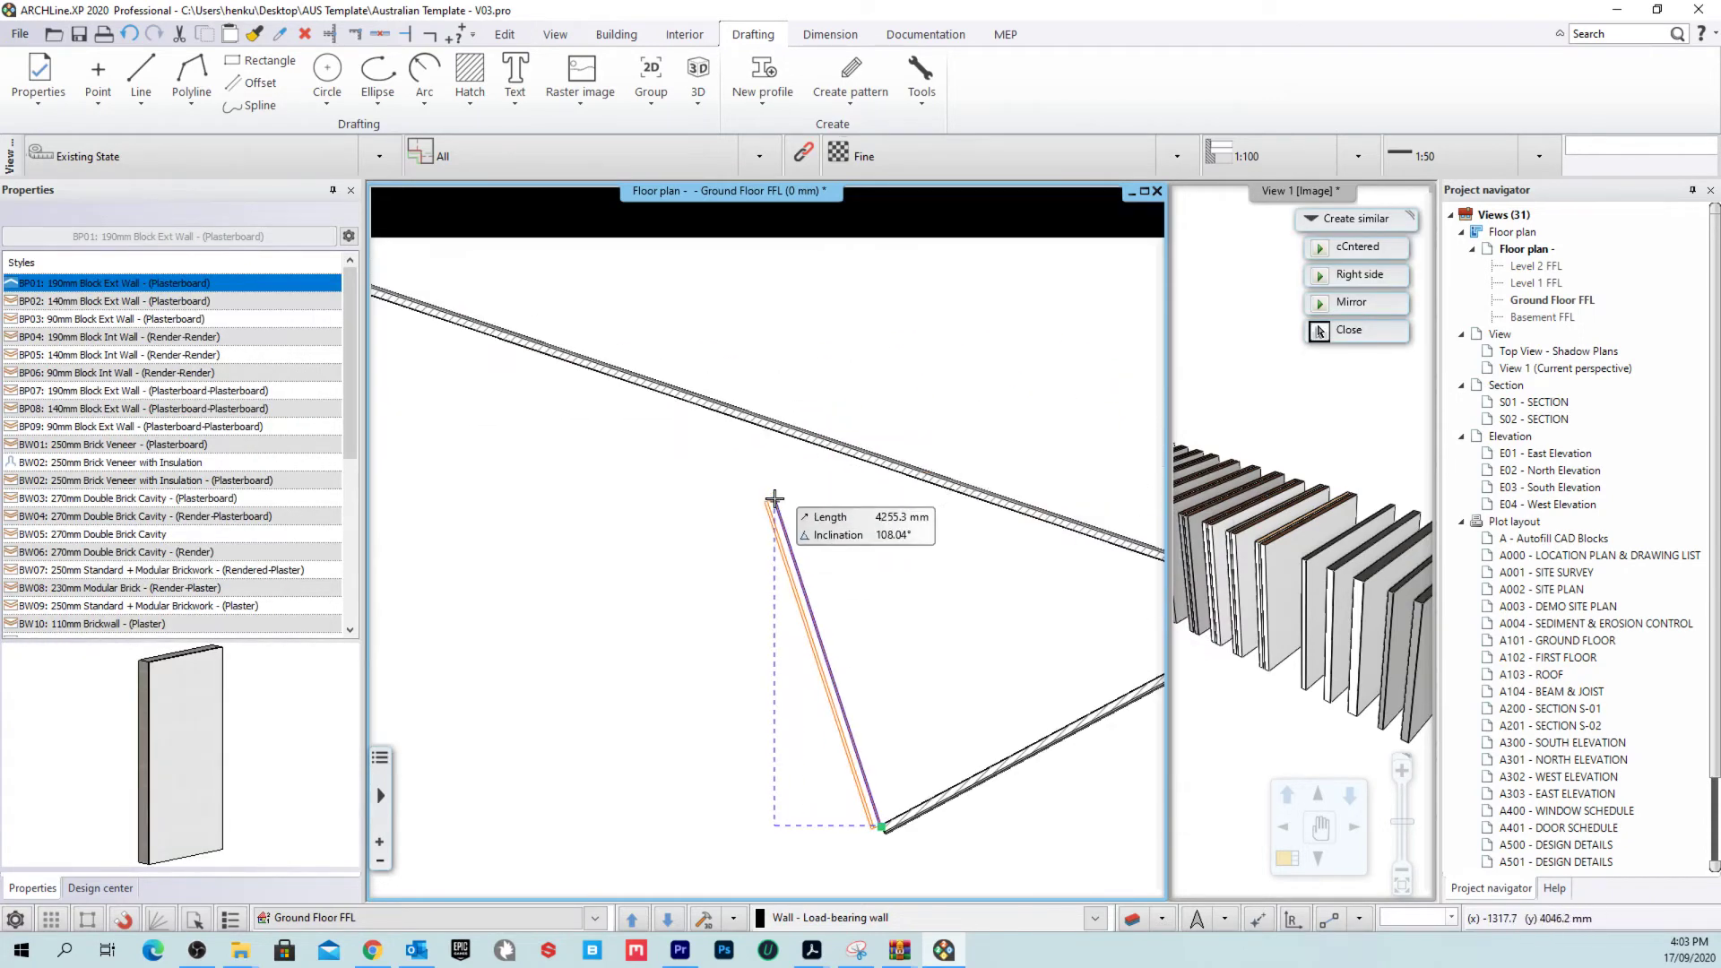
{"action": "left_click", "coordinate": [903, 469]}
{"action": "scroll", "coordinate": [969, 615], "scroll_direction": "down", "scroll_amount": 4}
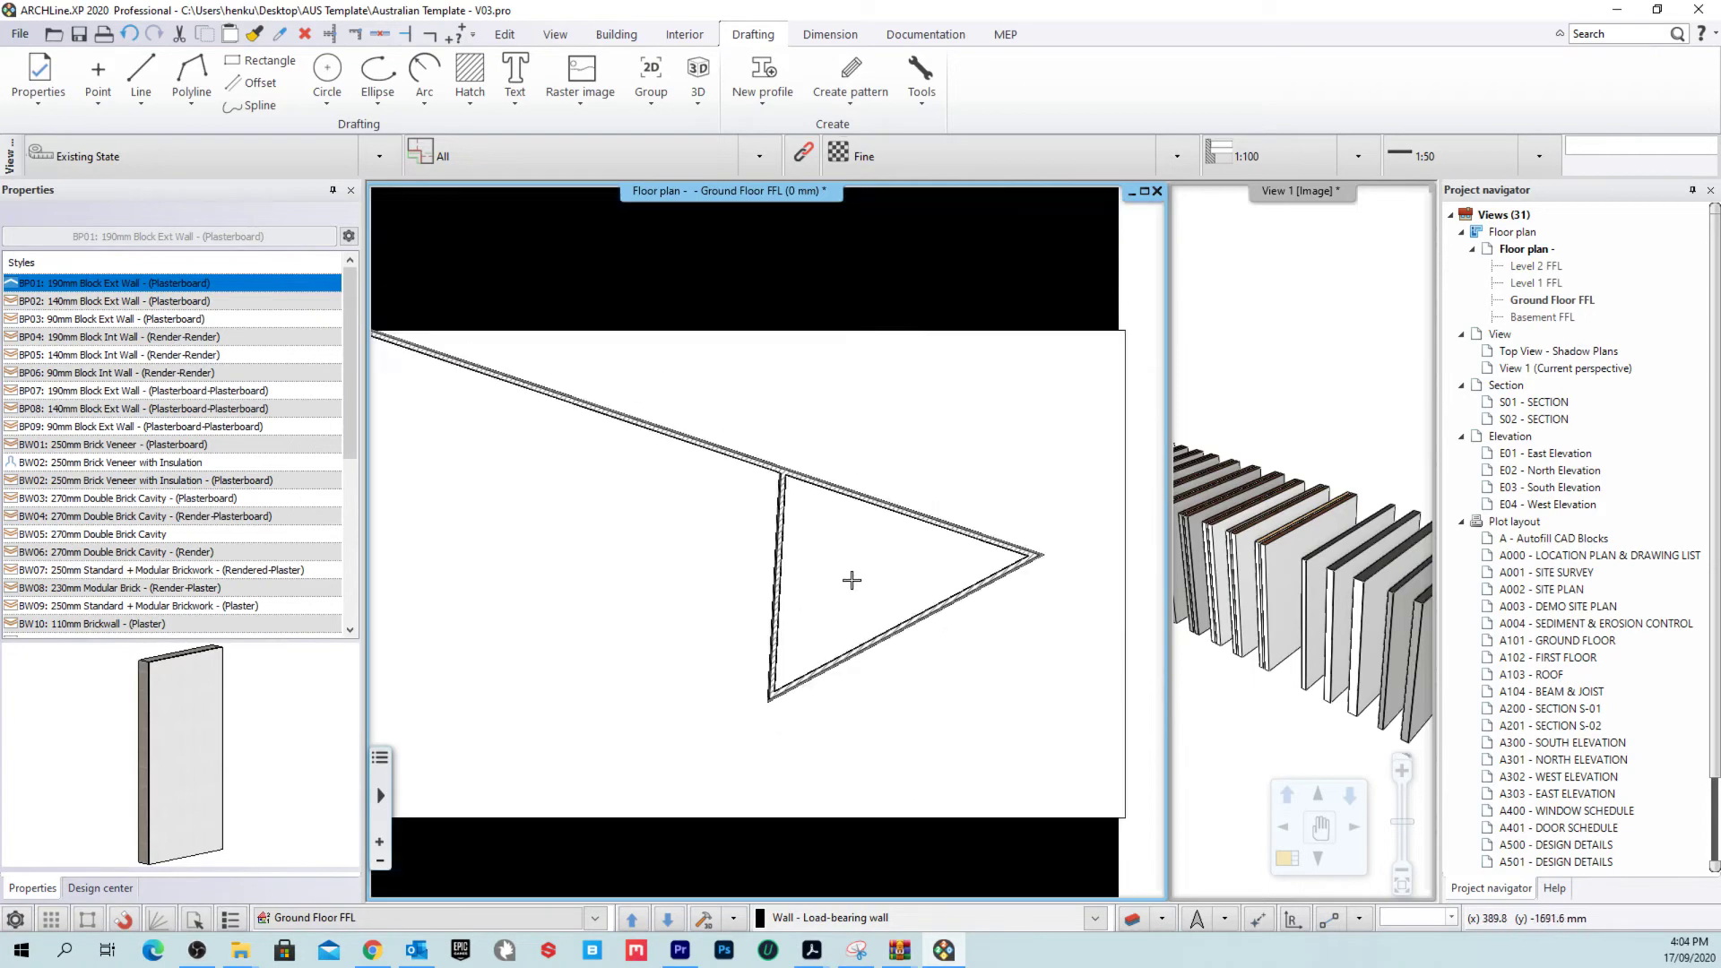
{"action": "scroll", "coordinate": [790, 535], "scroll_direction": "up", "scroll_amount": 4}
{"action": "scroll", "coordinate": [794, 537], "scroll_direction": "down", "scroll_amount": 4}
{"action": "scroll", "coordinate": [819, 565], "scroll_direction": "up", "scroll_amount": 5}
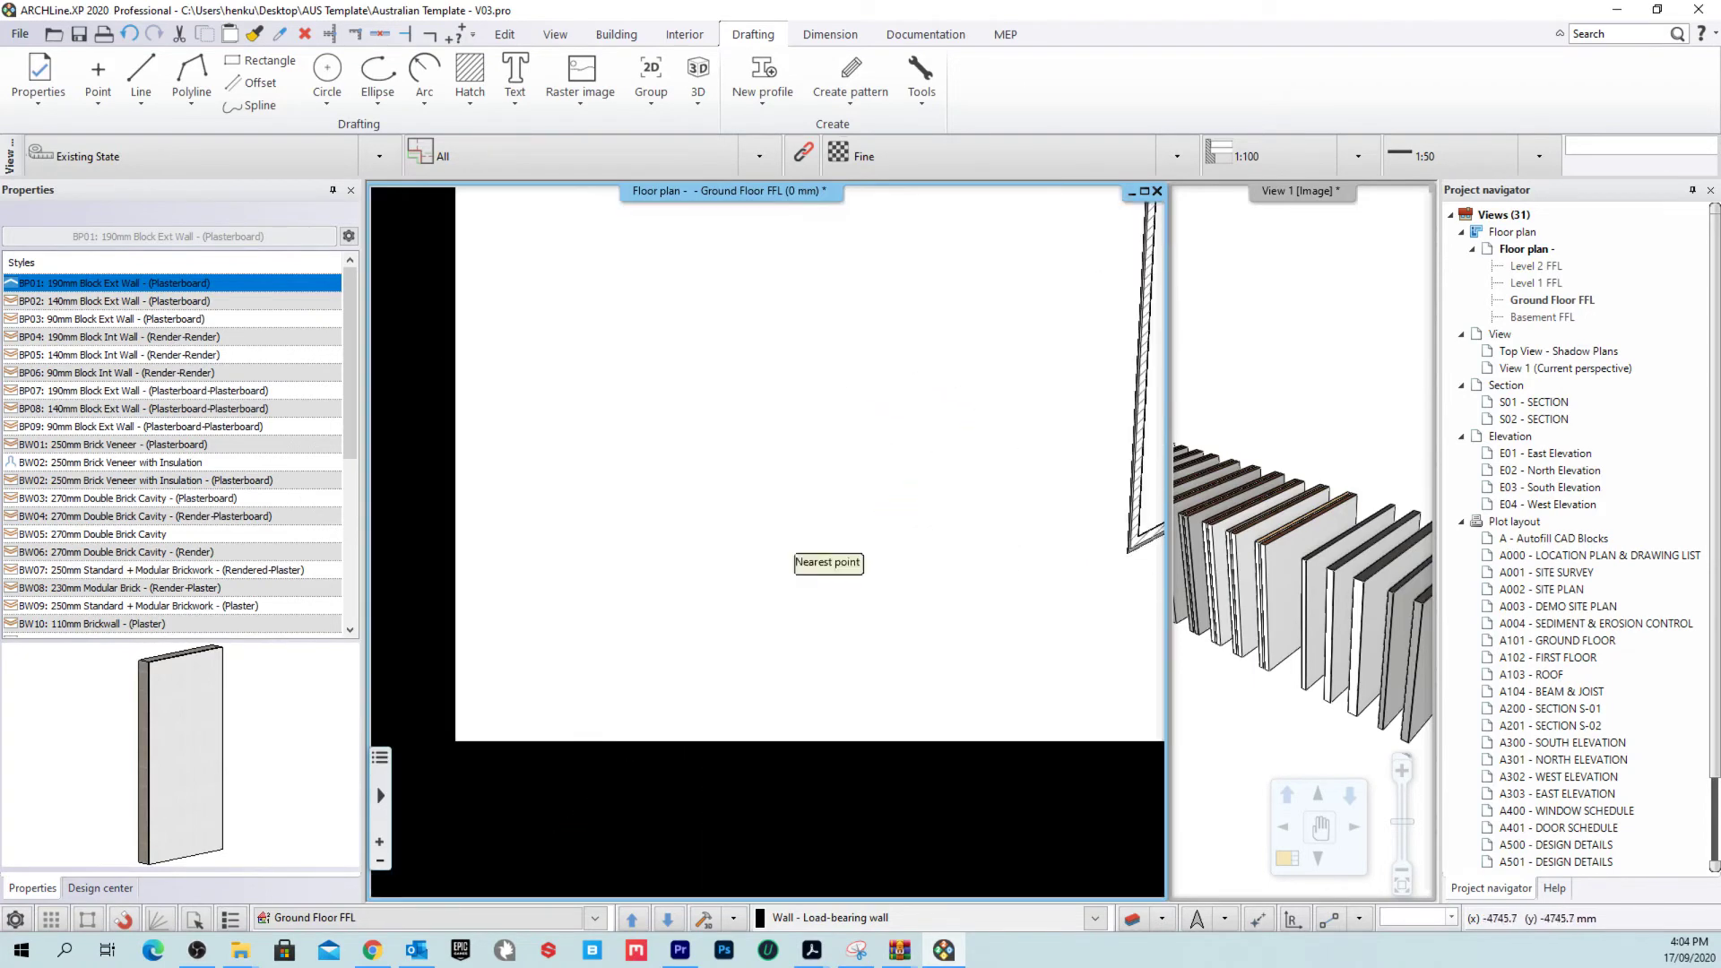
Step: Draw a closed square of test walls, then end the wall command
{"action": "left_click", "coordinate": [558, 377]}
{"action": "left_click", "coordinate": [768, 594]}
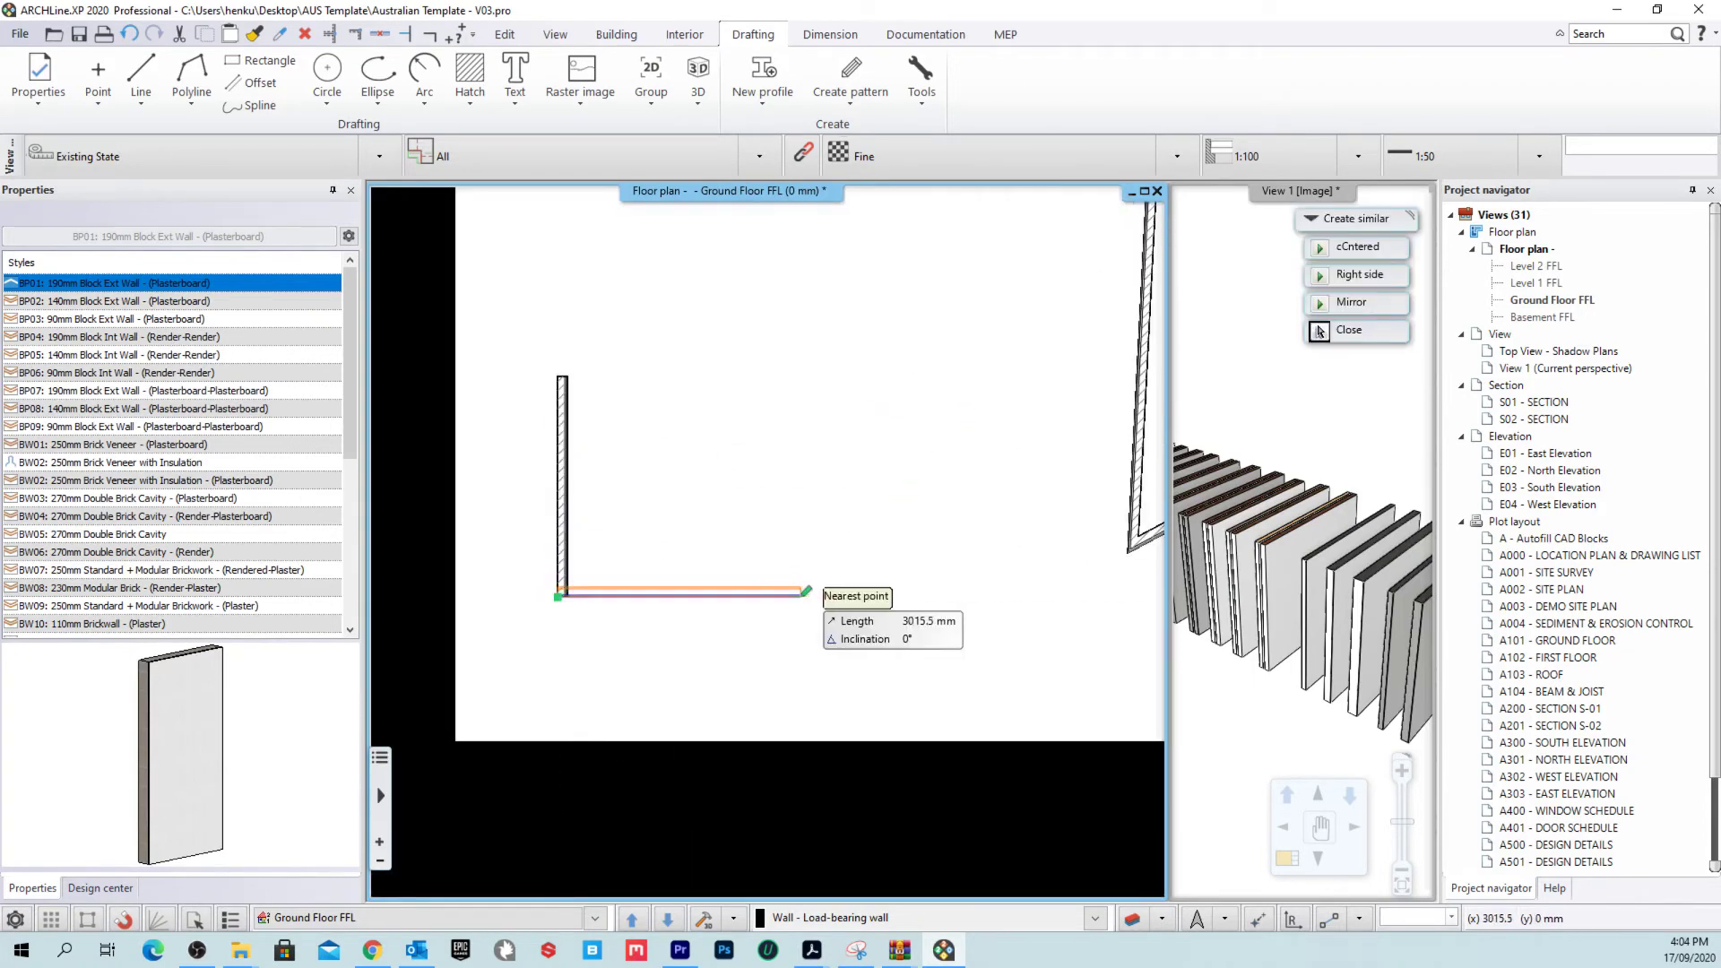
{"action": "scroll", "coordinate": [967, 672], "scroll_direction": "down", "scroll_amount": 3}
{"action": "scroll", "coordinate": [806, 627], "scroll_direction": "up", "scroll_amount": 3}
{"action": "scroll", "coordinate": [591, 609], "scroll_direction": "up", "scroll_amount": 2}
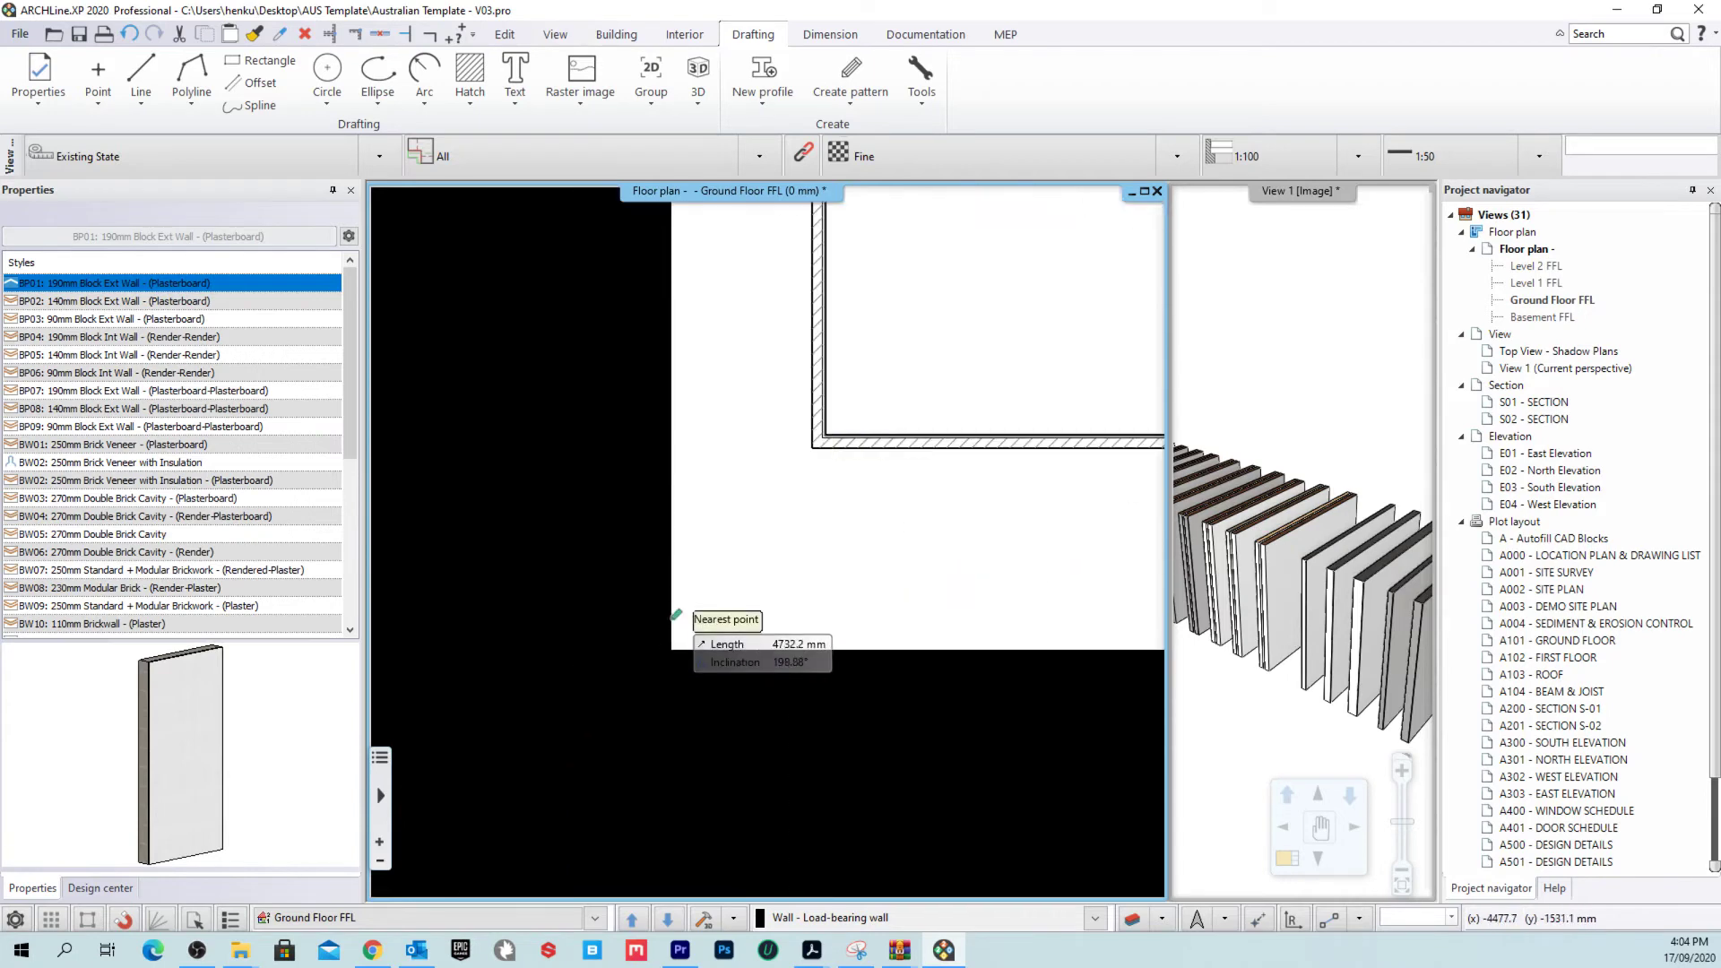
{"action": "scroll", "coordinate": [709, 708], "scroll_direction": "down", "scroll_amount": 3}
{"action": "left_click", "coordinate": [728, 543]}
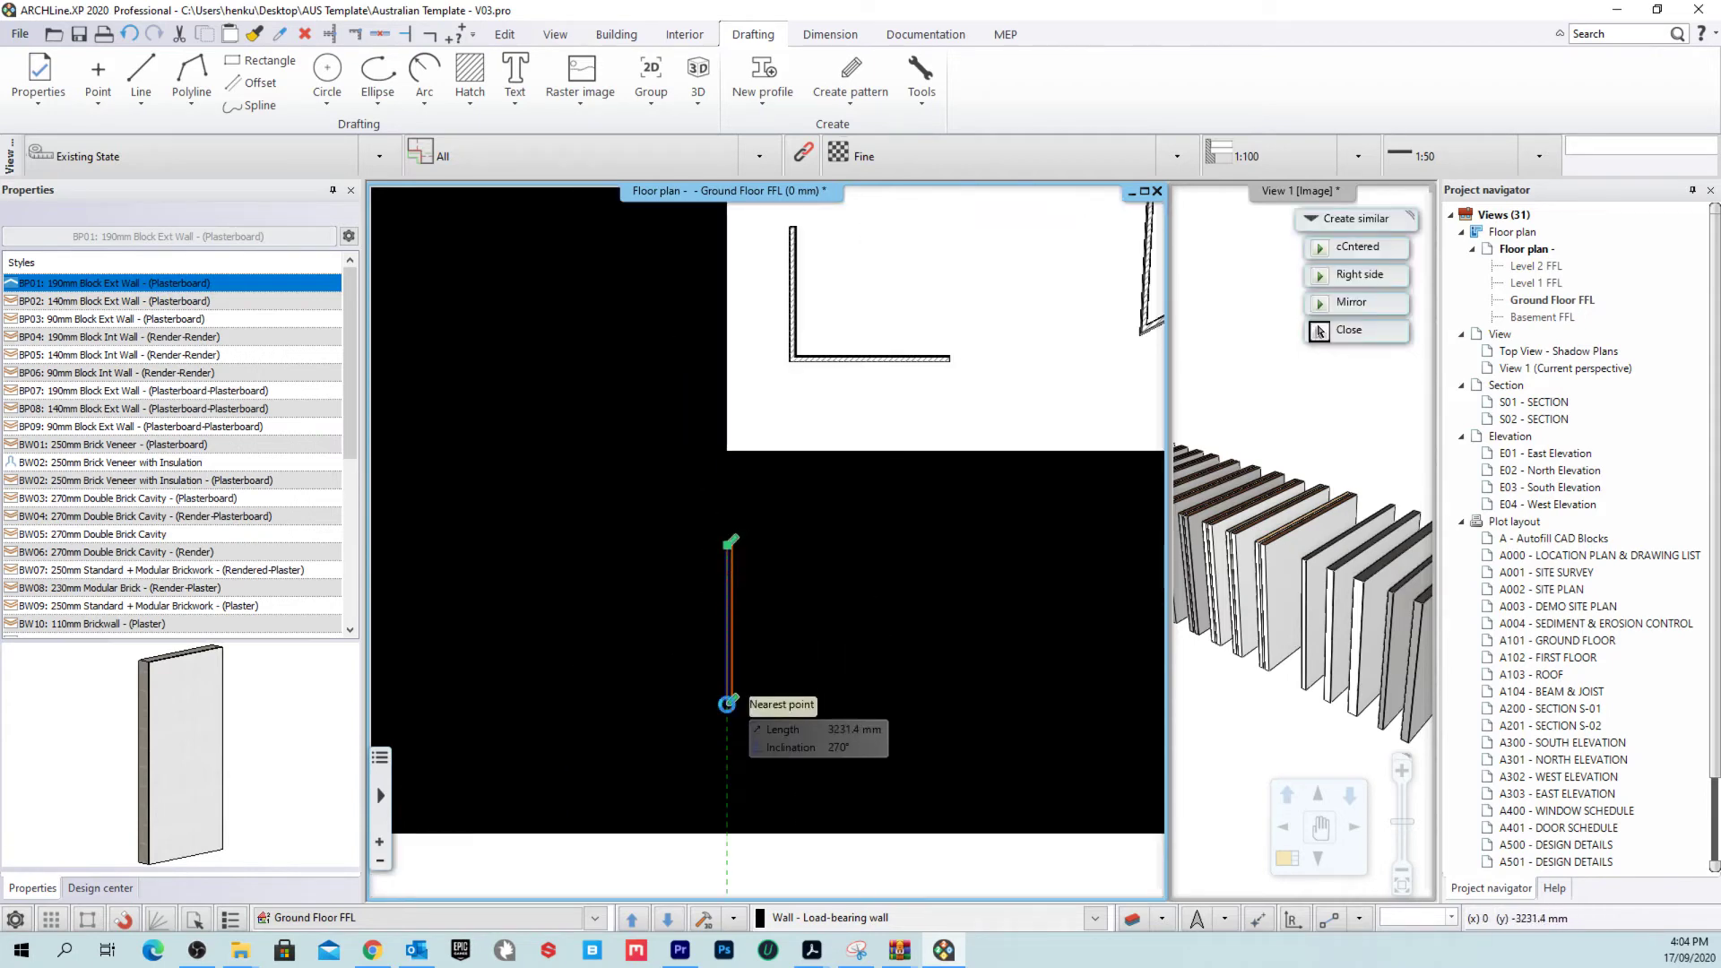
{"action": "left_click", "coordinate": [730, 702]}
{"action": "left_click", "coordinate": [912, 700]}
{"action": "left_click", "coordinate": [910, 545]}
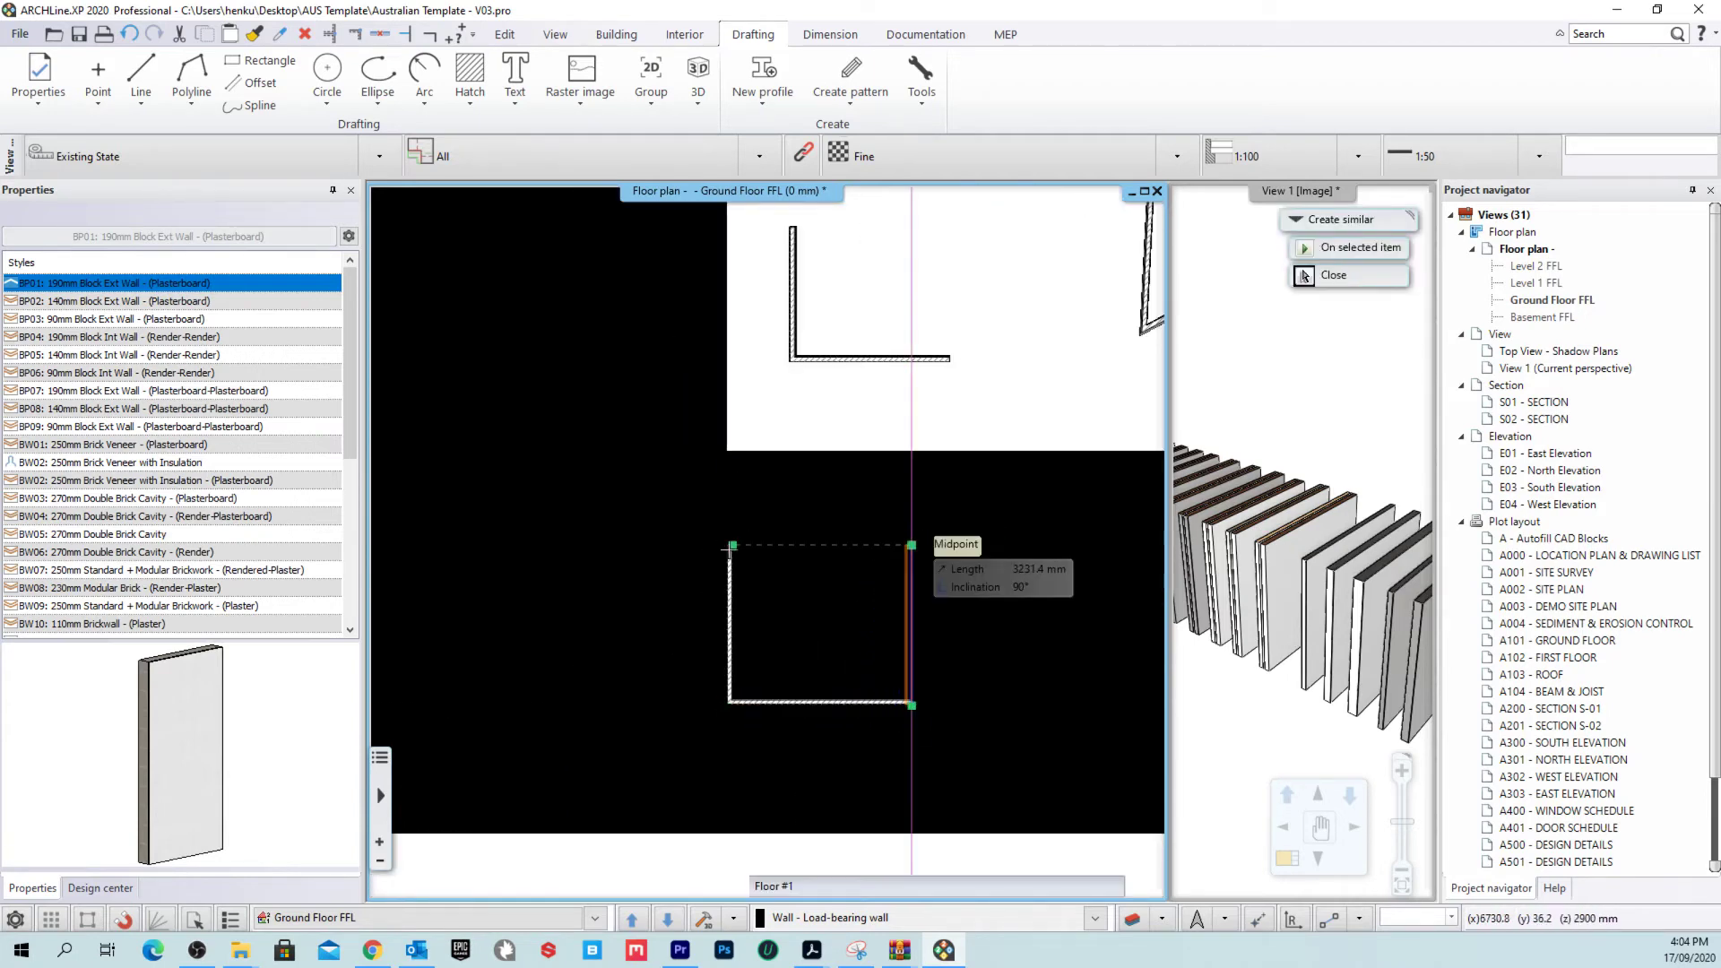
{"action": "left_click", "coordinate": [732, 544]}
{"action": "scroll", "coordinate": [788, 583], "scroll_direction": "up", "scroll_amount": 3}
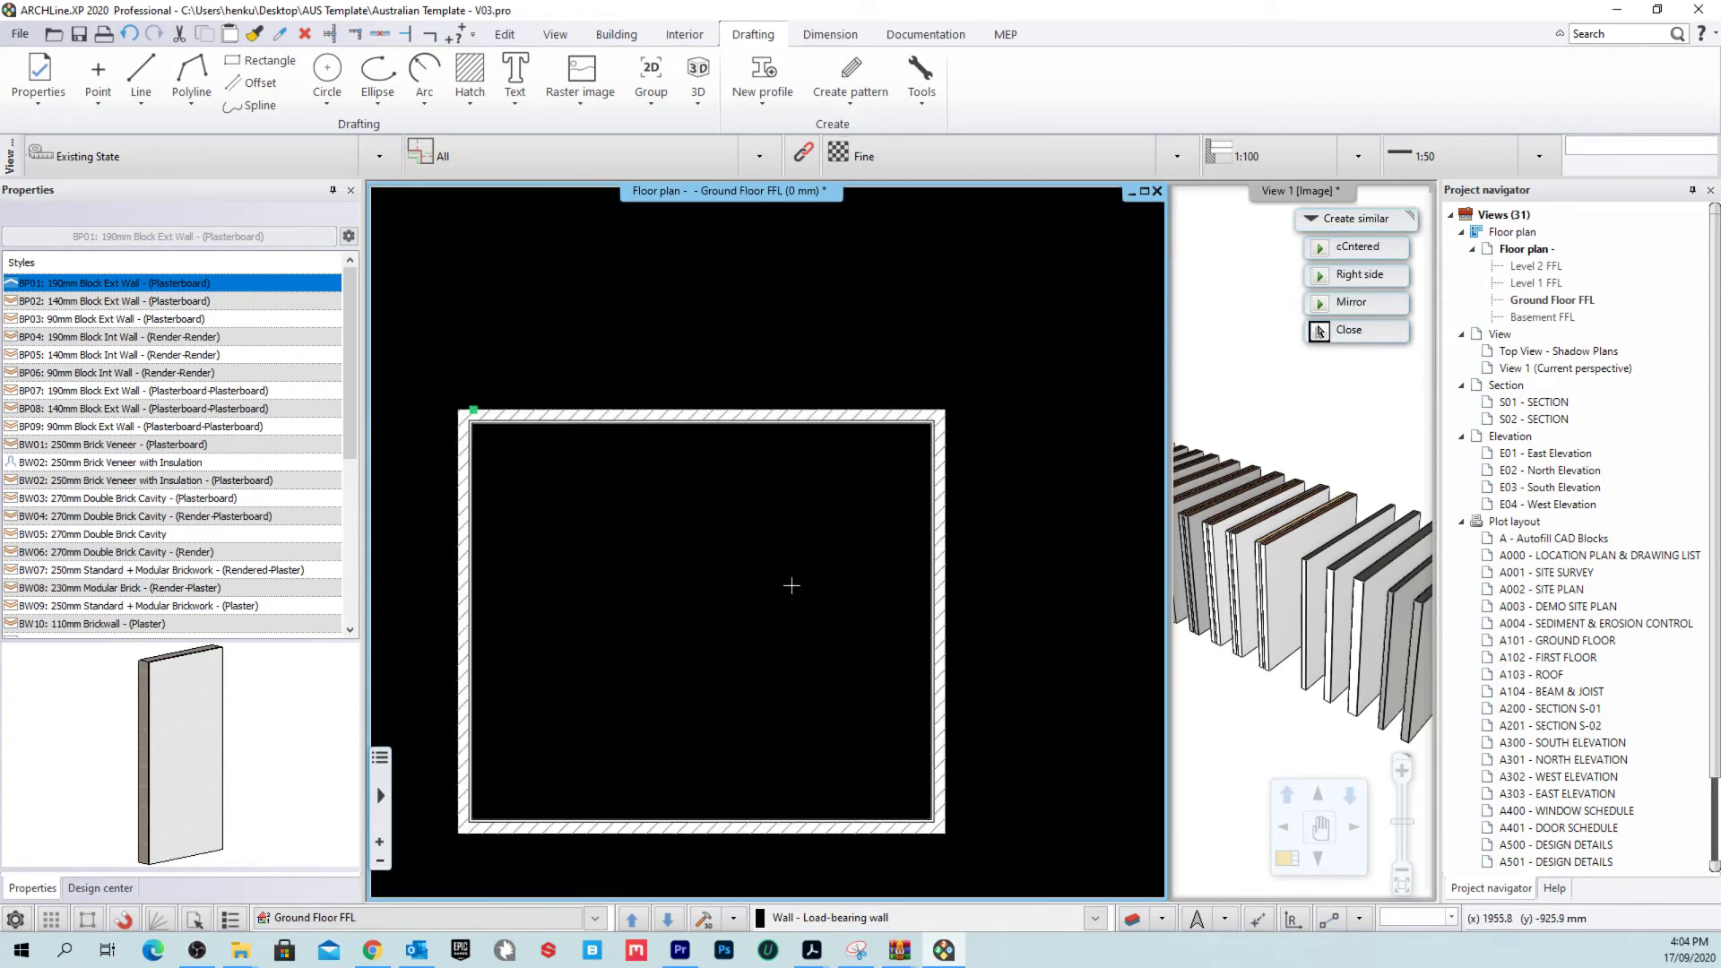
{"action": "scroll", "coordinate": [852, 538], "scroll_direction": "down", "scroll_amount": 4}
{"action": "scroll", "coordinate": [797, 542], "scroll_direction": "down", "scroll_amount": 4}
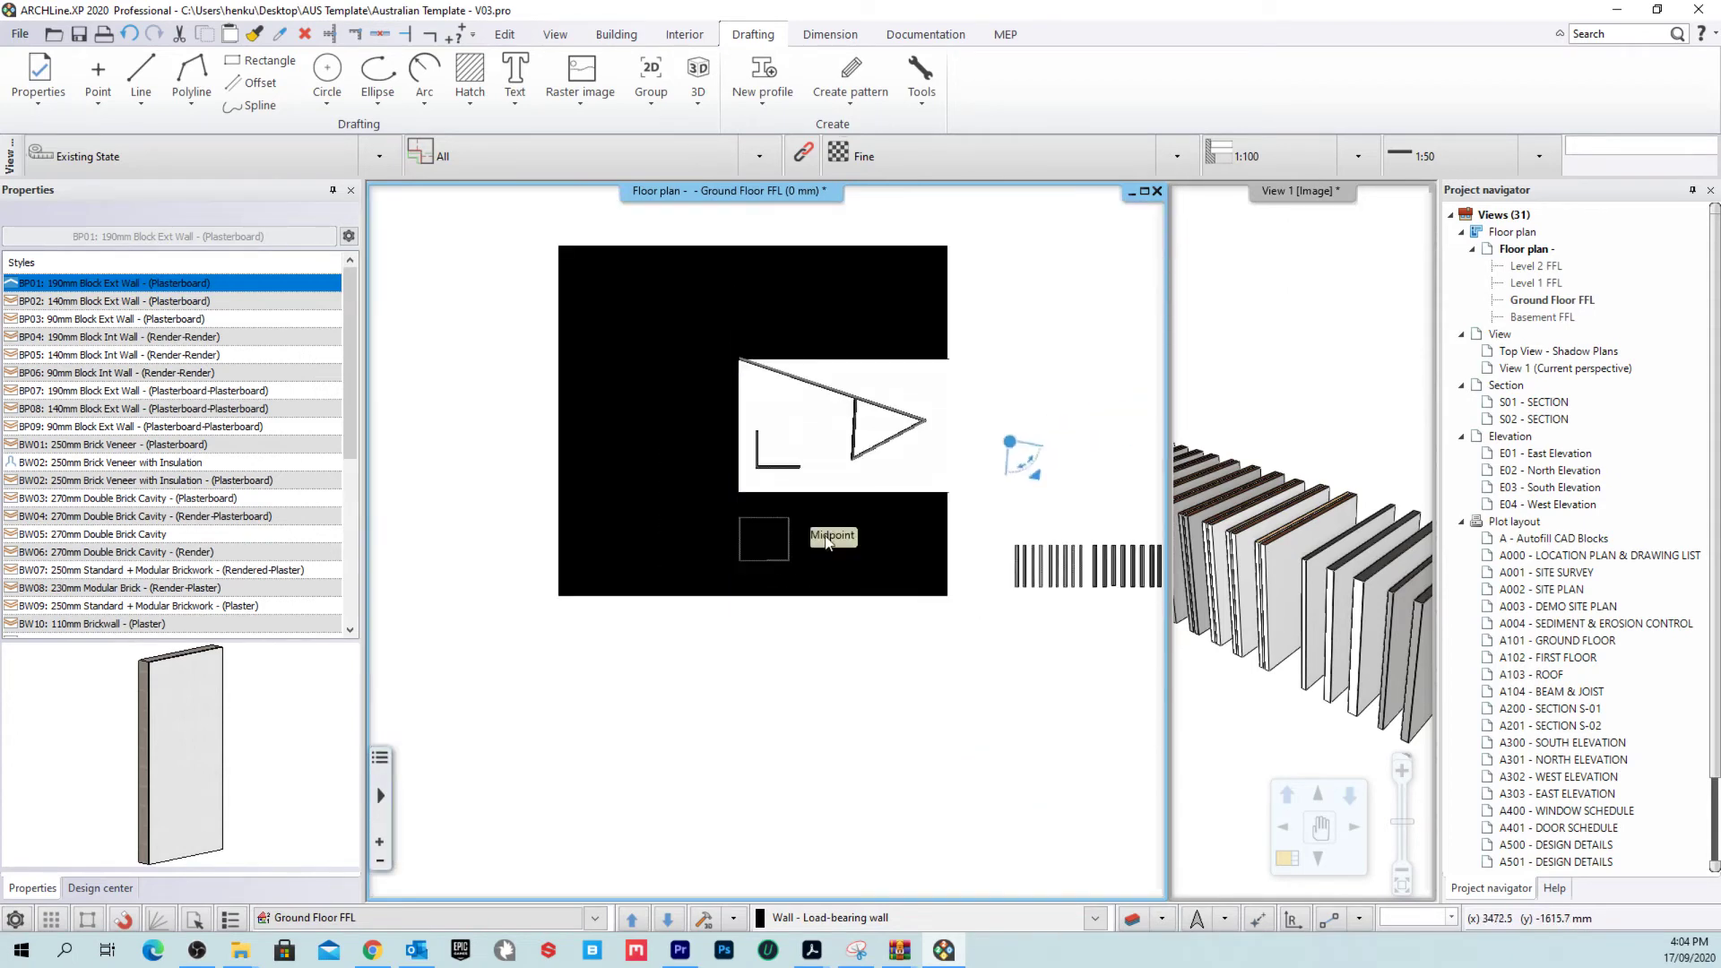
{"action": "left_click", "coordinate": [38, 76]}
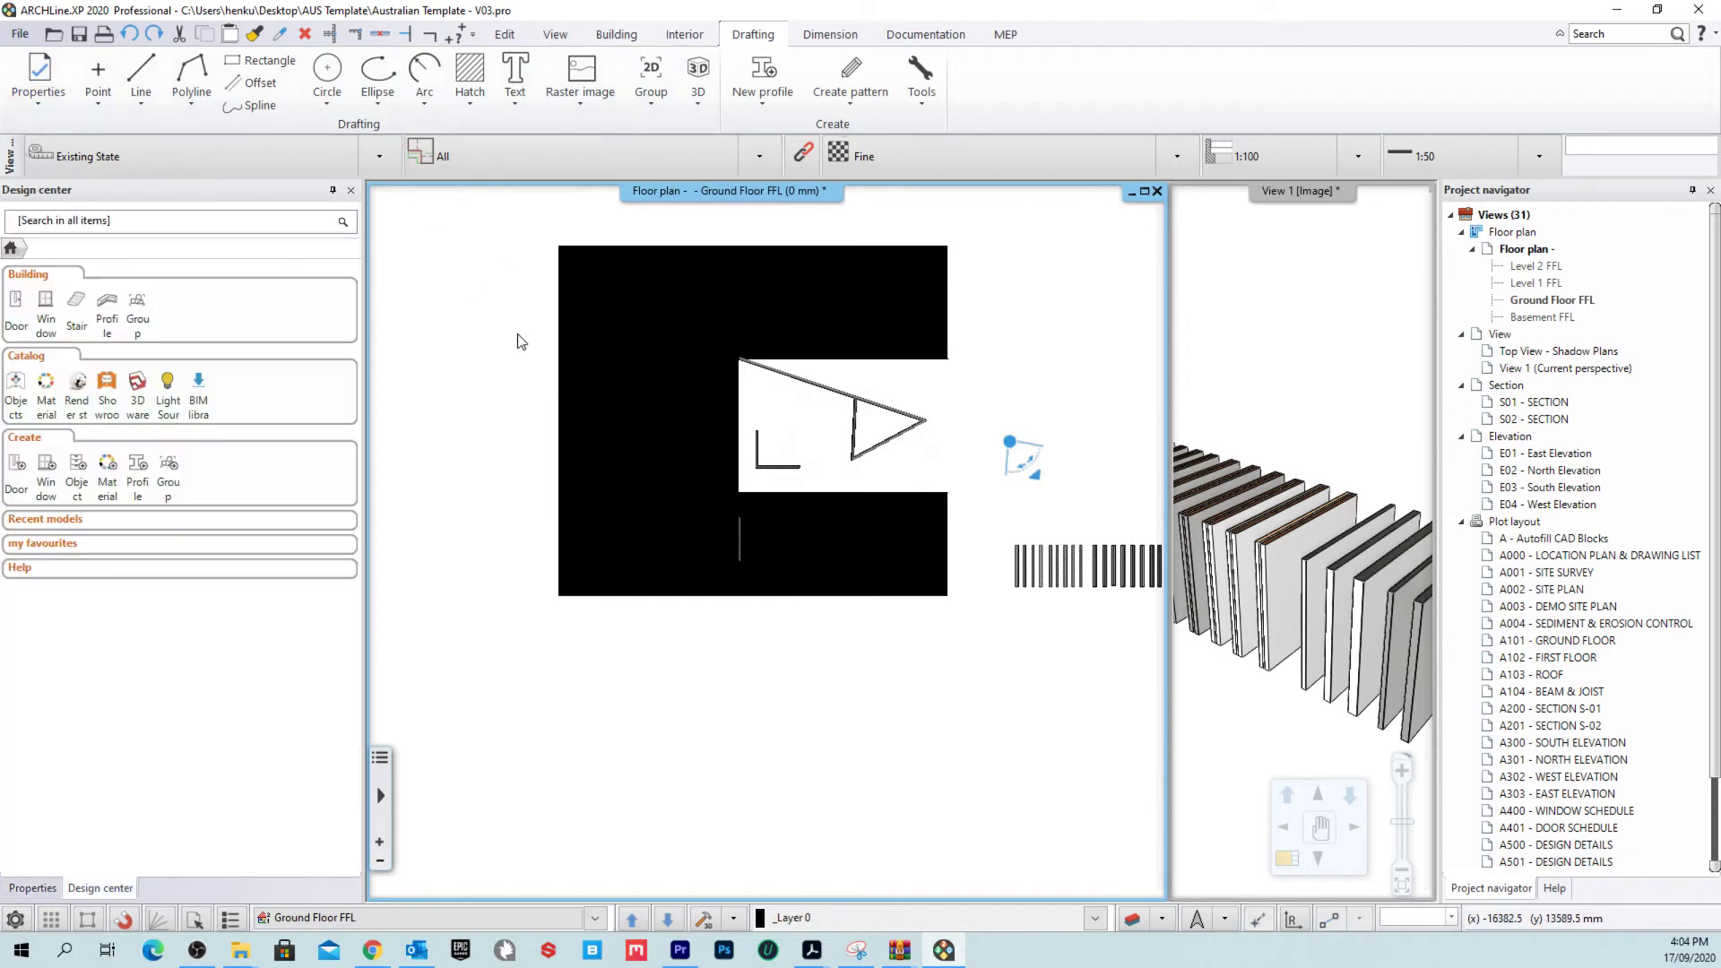
Step: Window-select the 8 test walls and lines, delete them, and pan to the wall samples
{"action": "left_click", "coordinate": [493, 236]}
{"action": "left_click", "coordinate": [1031, 619]}
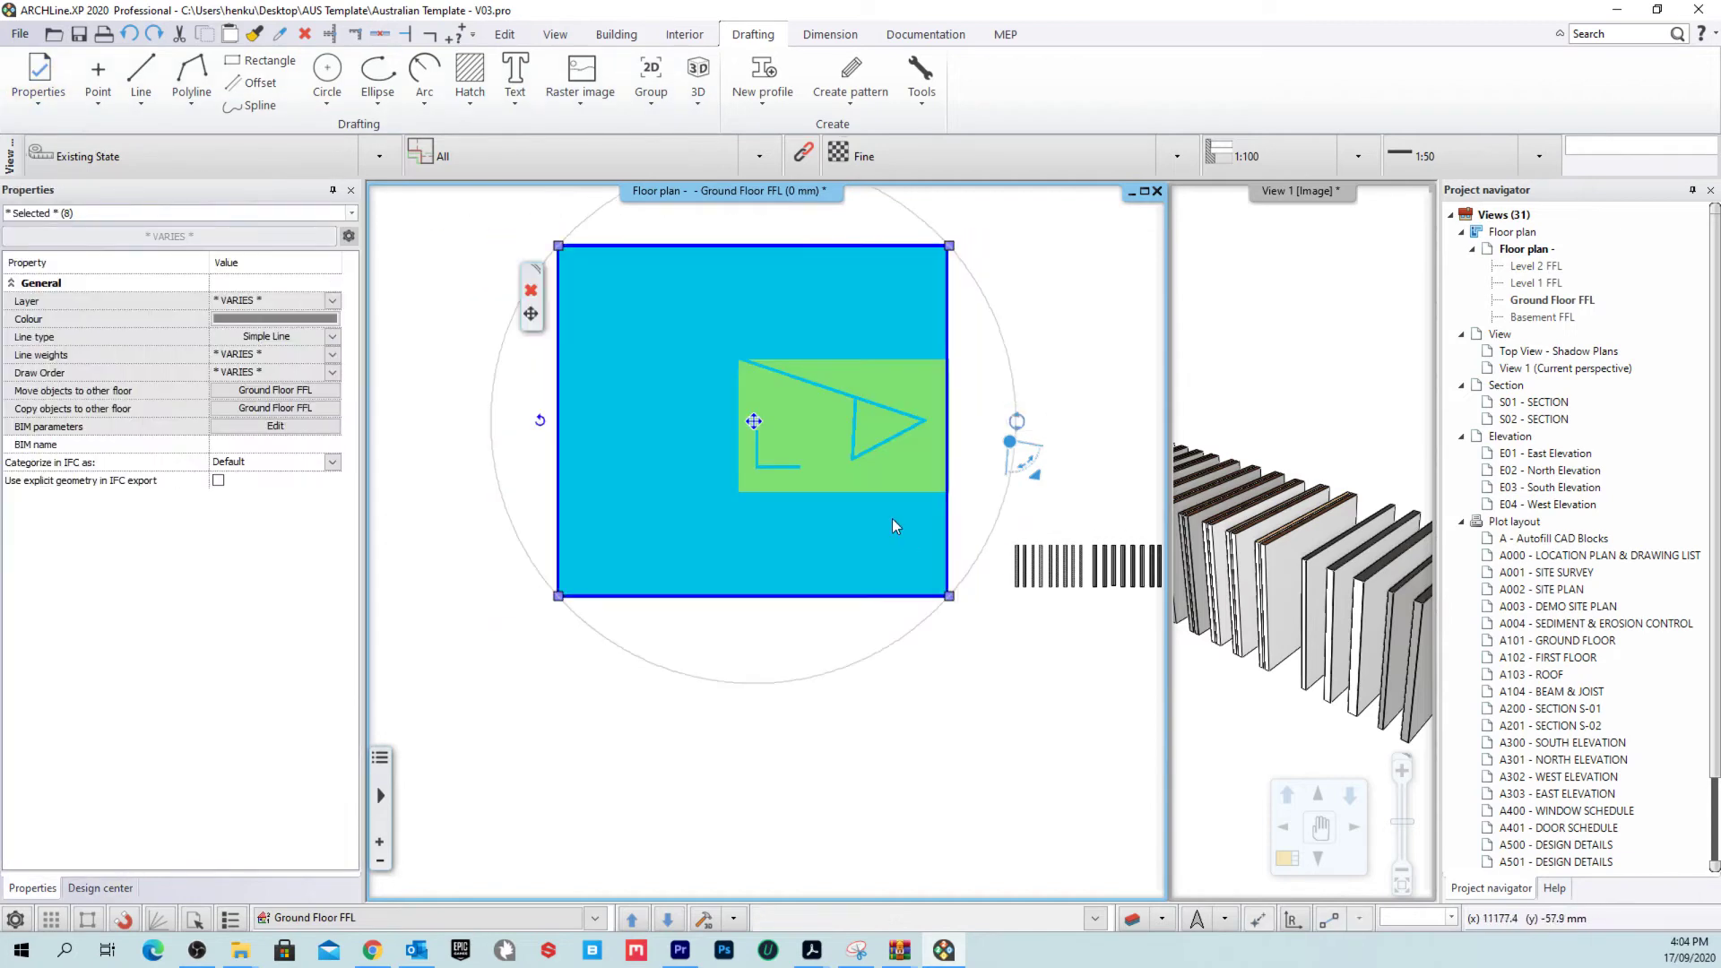
{"action": "key", "text": "Delete"}
{"action": "middle_click_drag", "start_coordinate": [893, 526], "coordinate": [551, 553]}
{"action": "scroll", "coordinate": [842, 583], "scroll_direction": "up", "scroll_amount": 4}
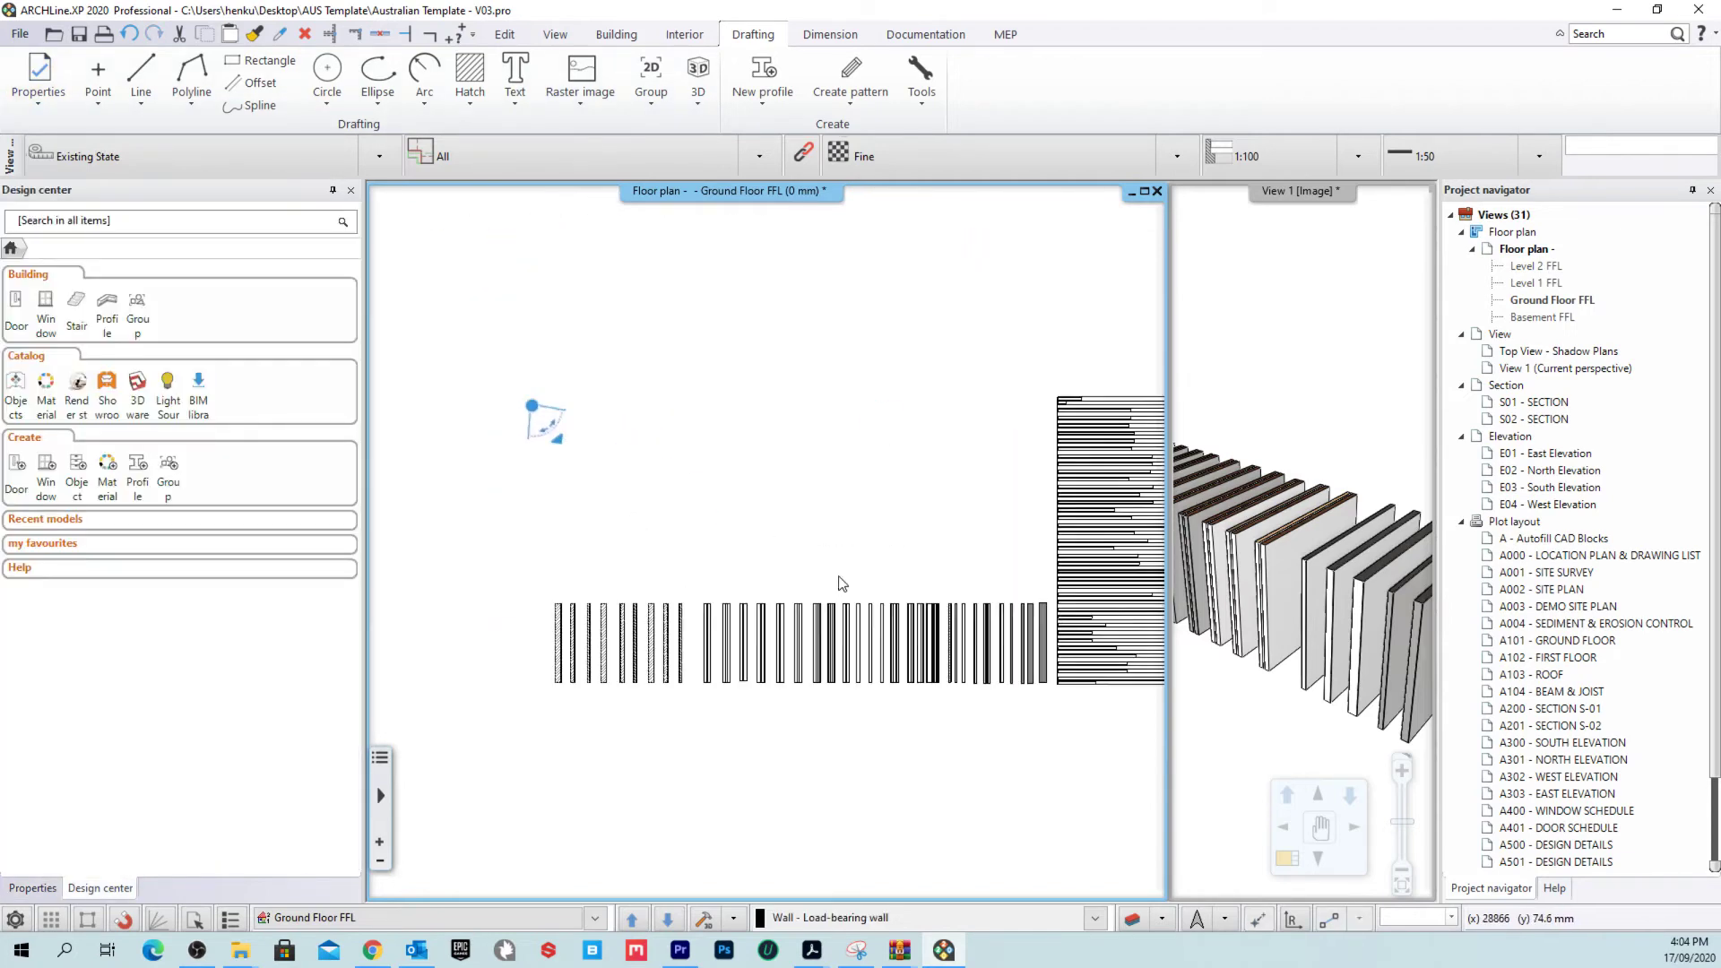
{"action": "middle_click_drag", "start_coordinate": [841, 583], "coordinate": [714, 618]}
Step: Start the Slab tool with the AUS Timber Floor - 90 x 45mm Joists style
{"action": "left_click", "coordinate": [617, 34]}
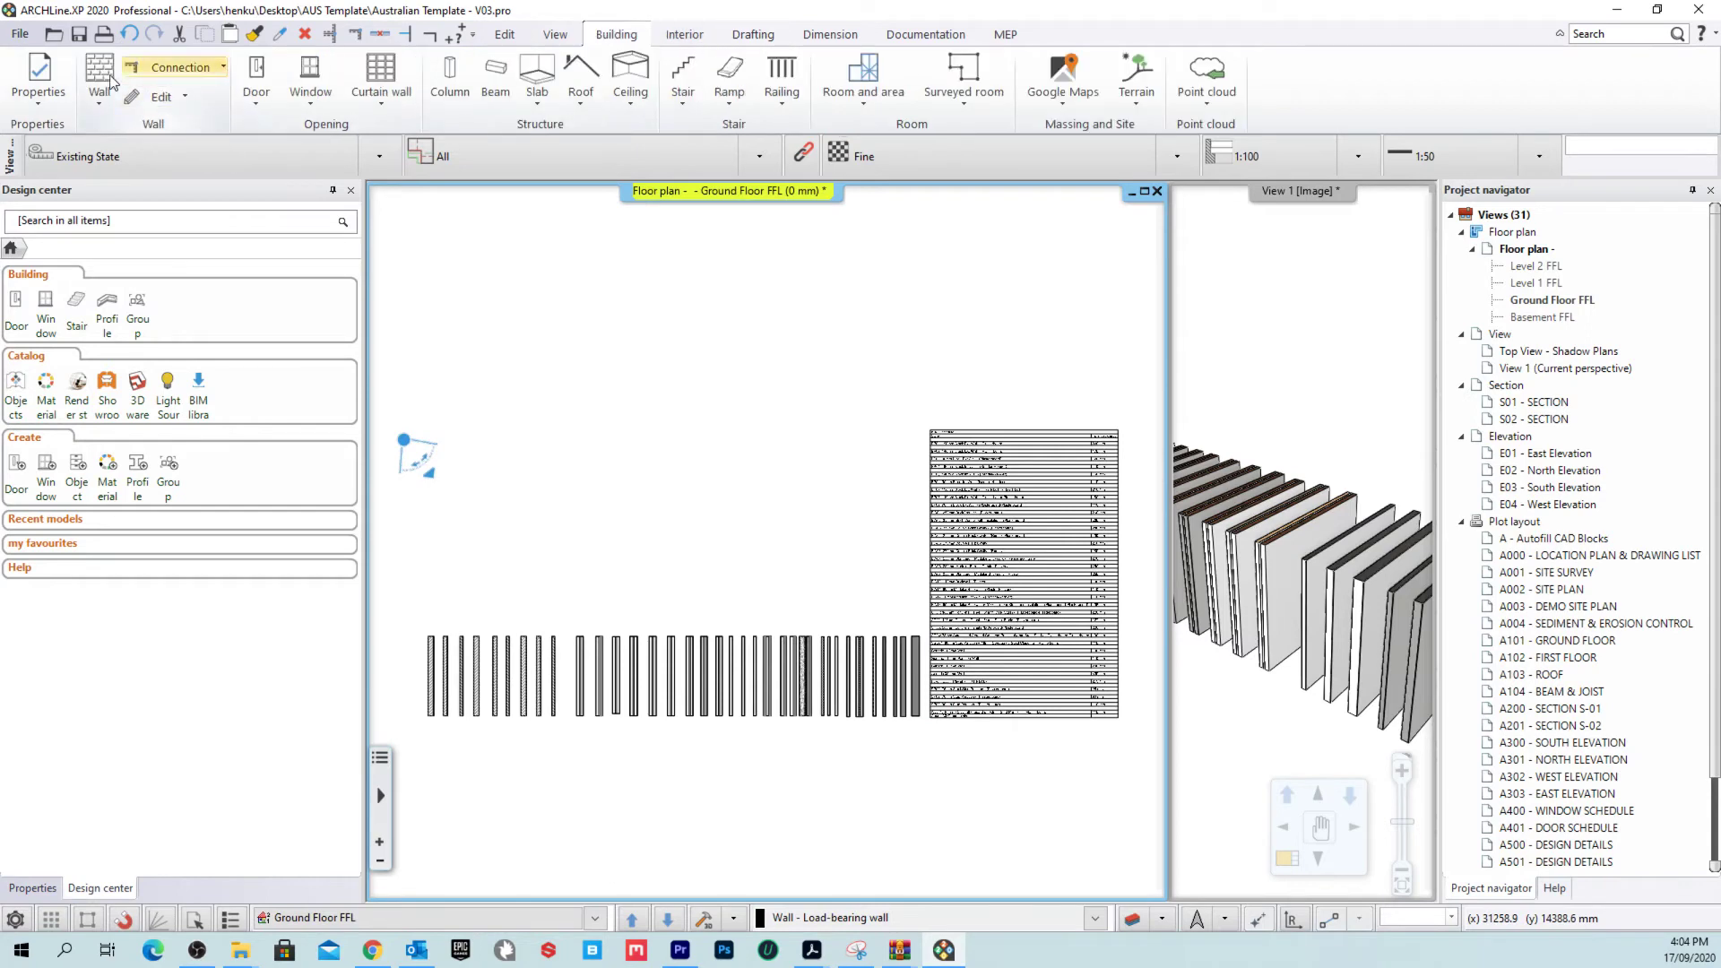
{"action": "left_click", "coordinate": [104, 79]}
{"action": "left_click", "coordinate": [120, 79]}
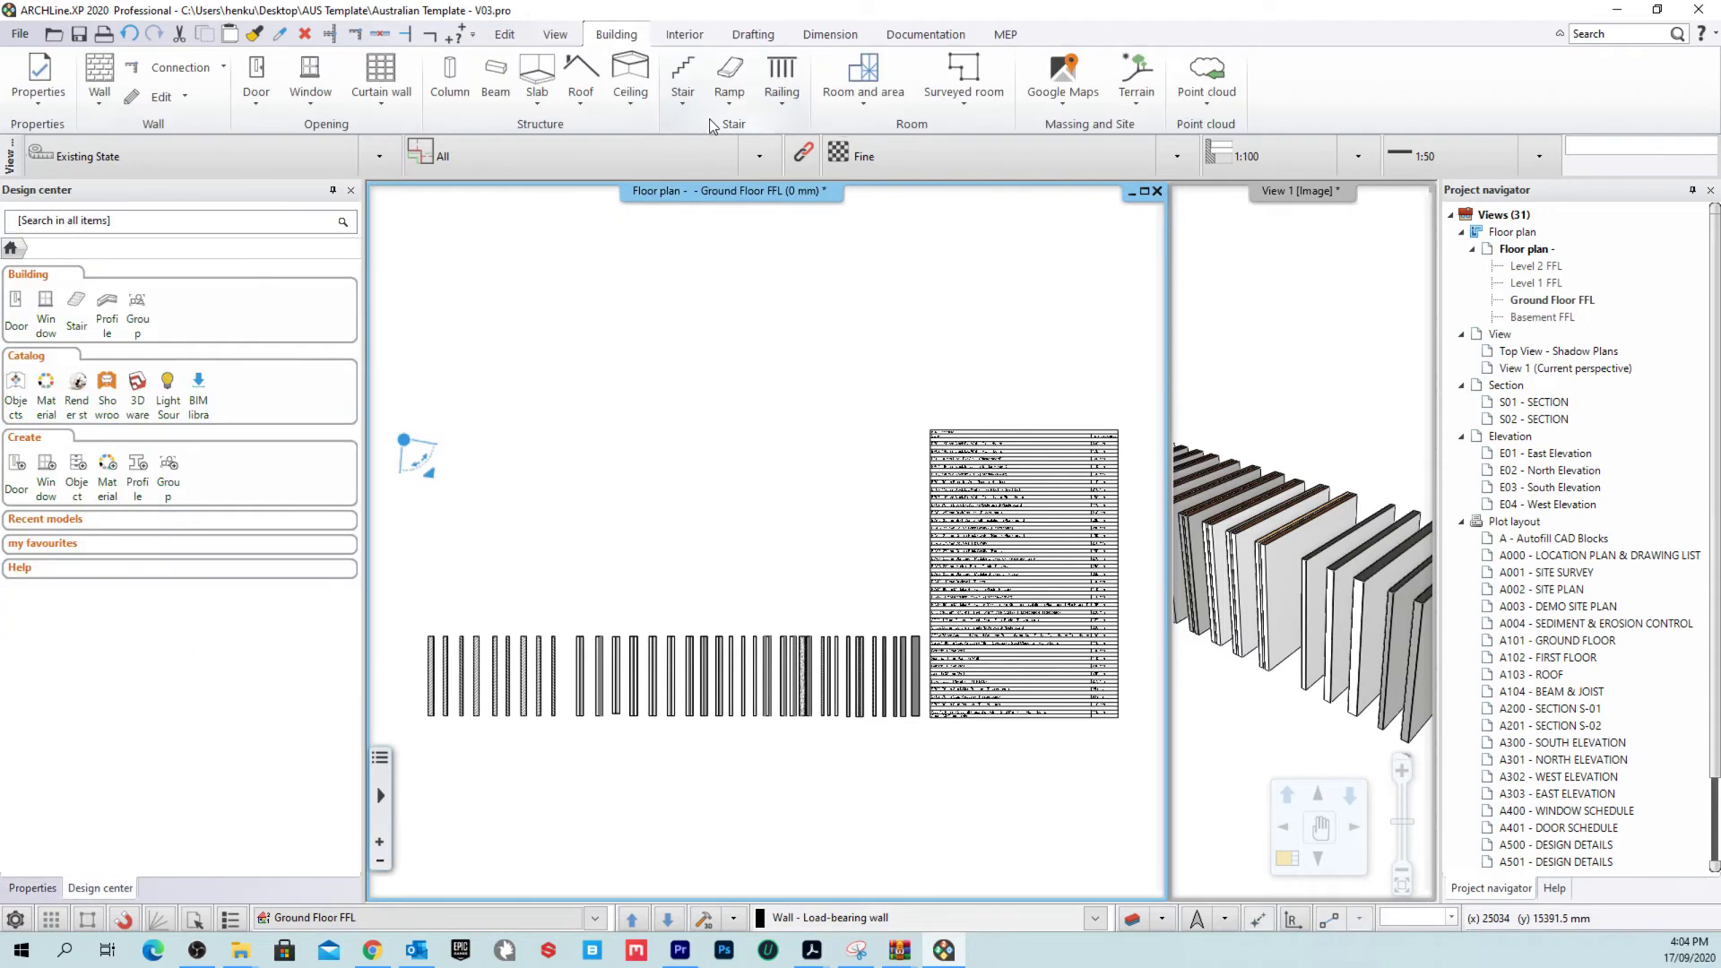
{"action": "left_click", "coordinate": [536, 79]}
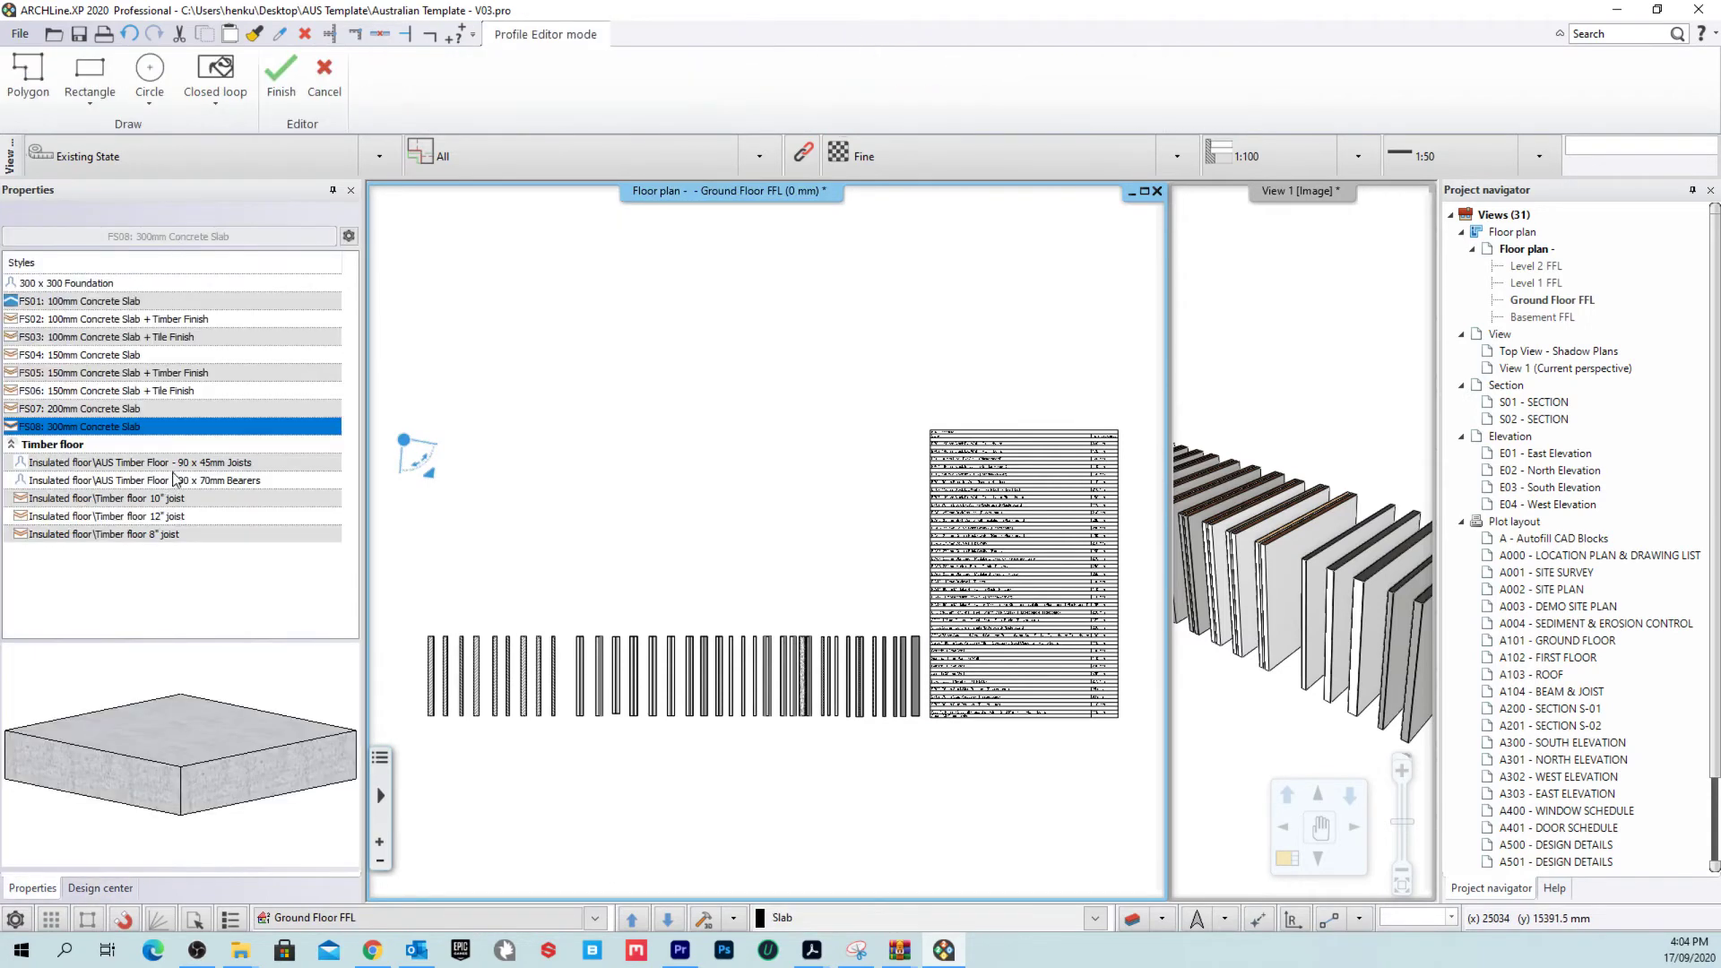
{"action": "left_click", "coordinate": [174, 467]}
{"action": "left_click", "coordinate": [228, 483]}
{"action": "left_click", "coordinate": [235, 466]}
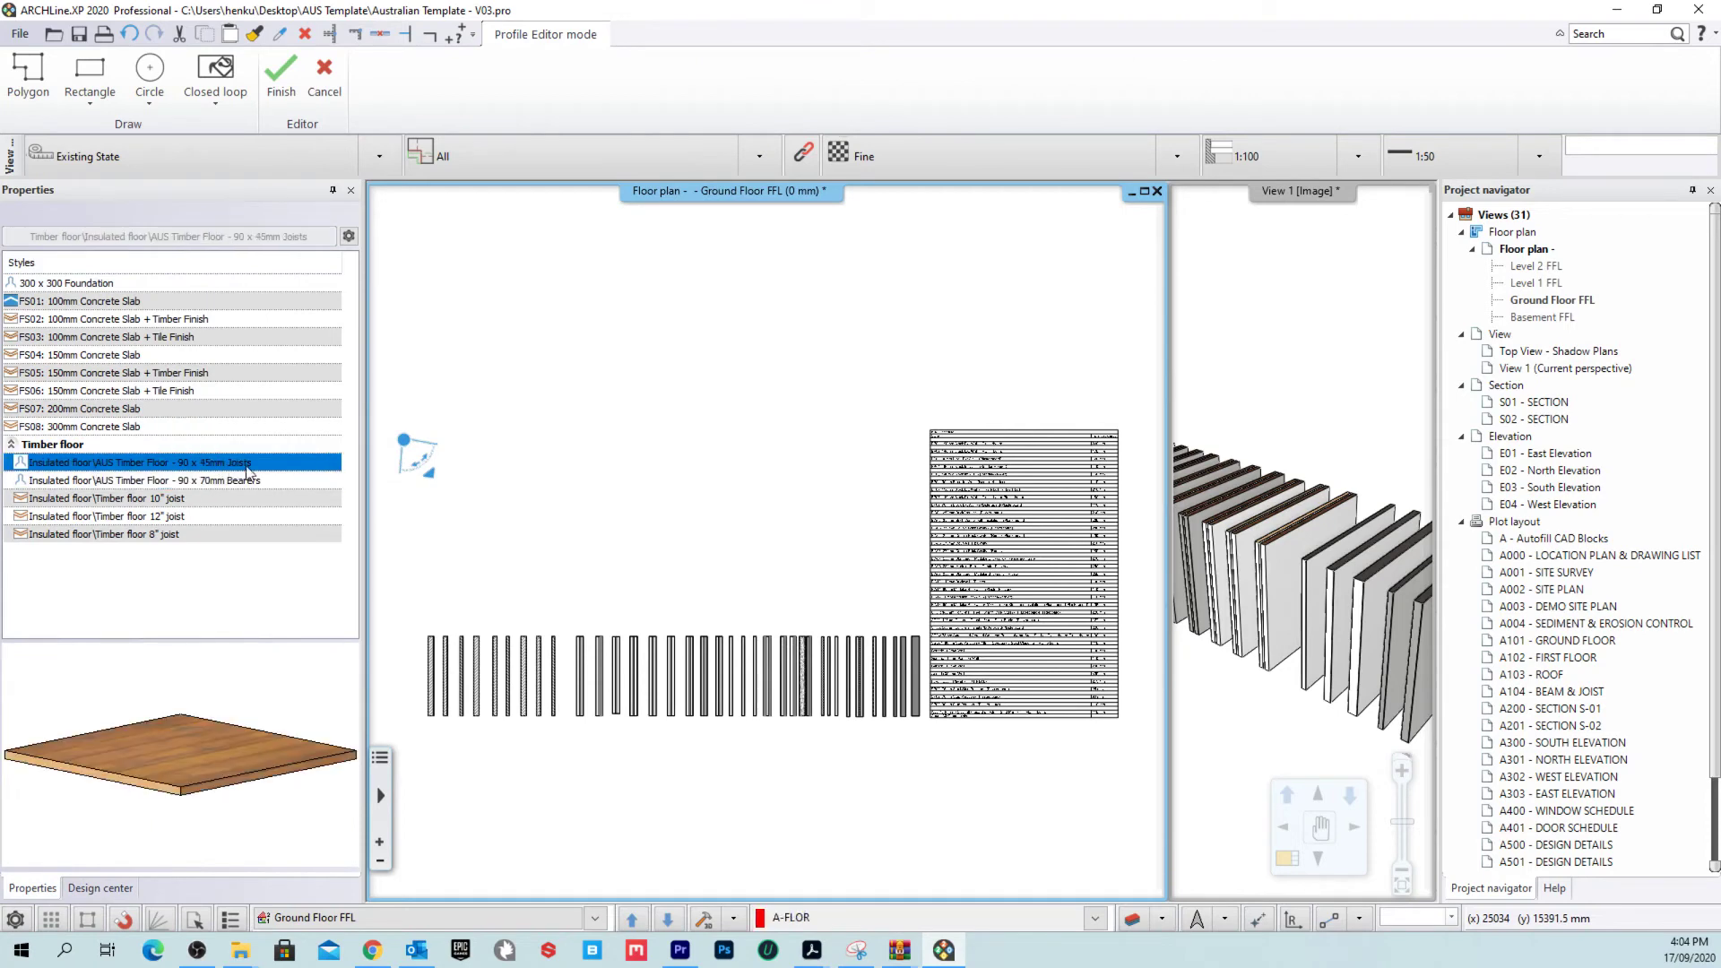
{"action": "left_click", "coordinate": [259, 481]}
{"action": "left_click", "coordinate": [244, 463]}
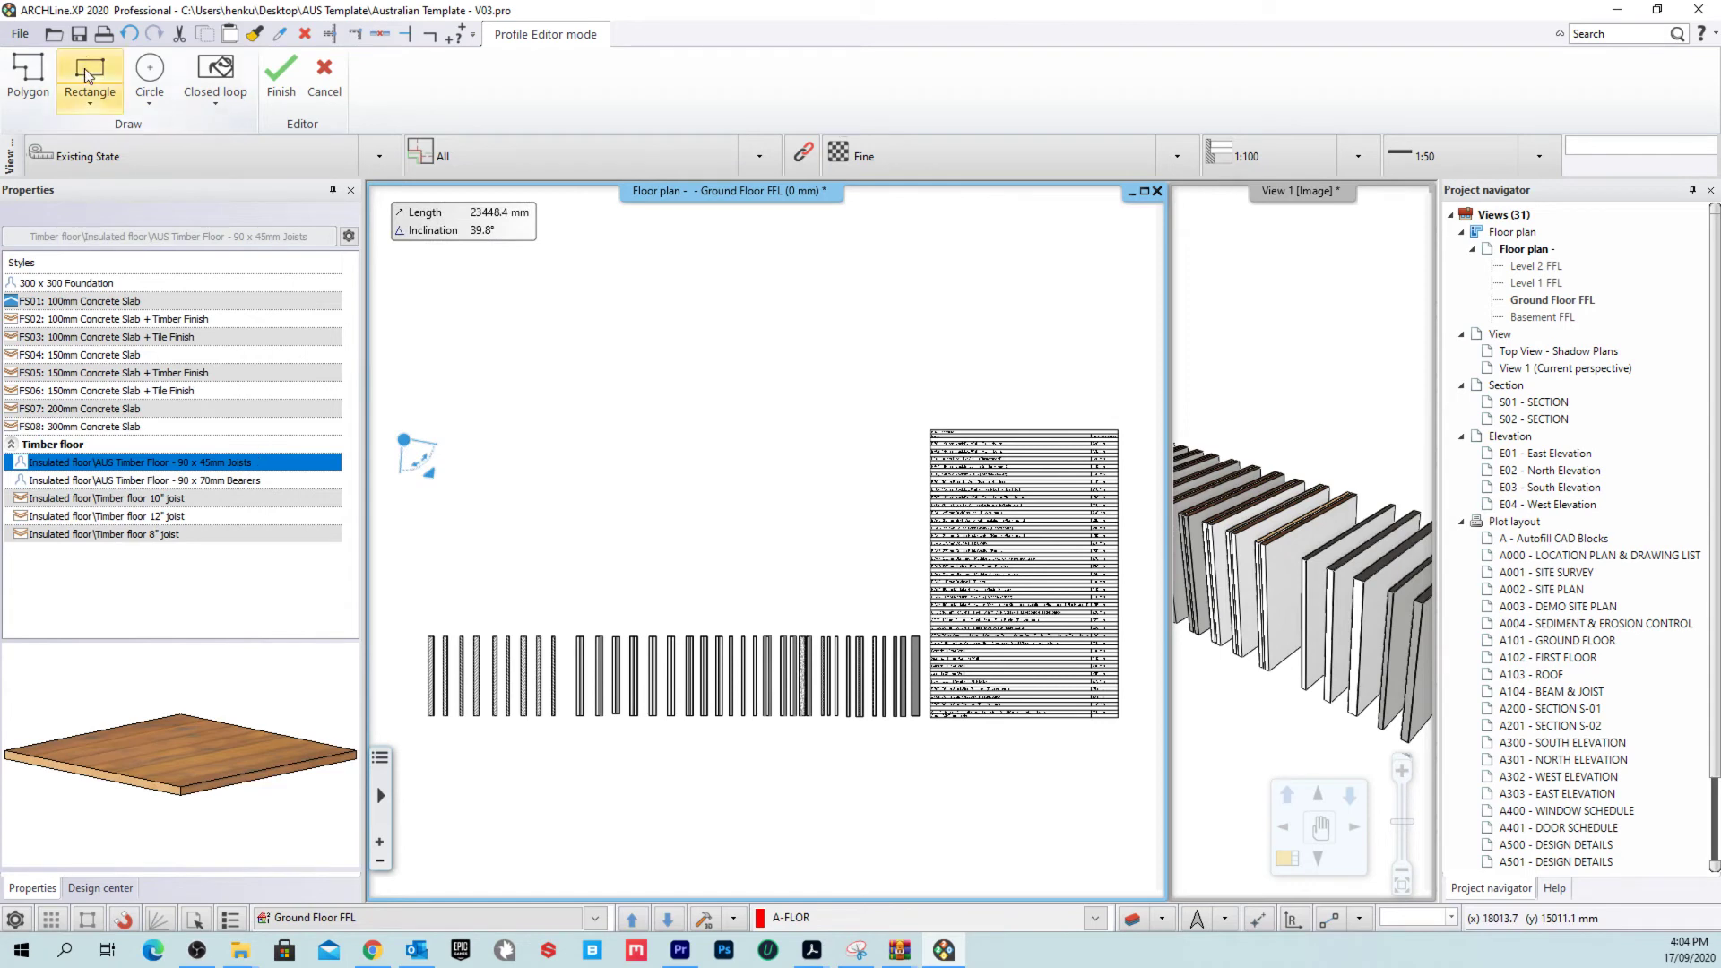
Step: Draw a rectangular slab of roughly 24214 × 10812 mm and select it
{"action": "key", "text": "Escape"}
{"action": "left_click", "coordinate": [548, 319]}
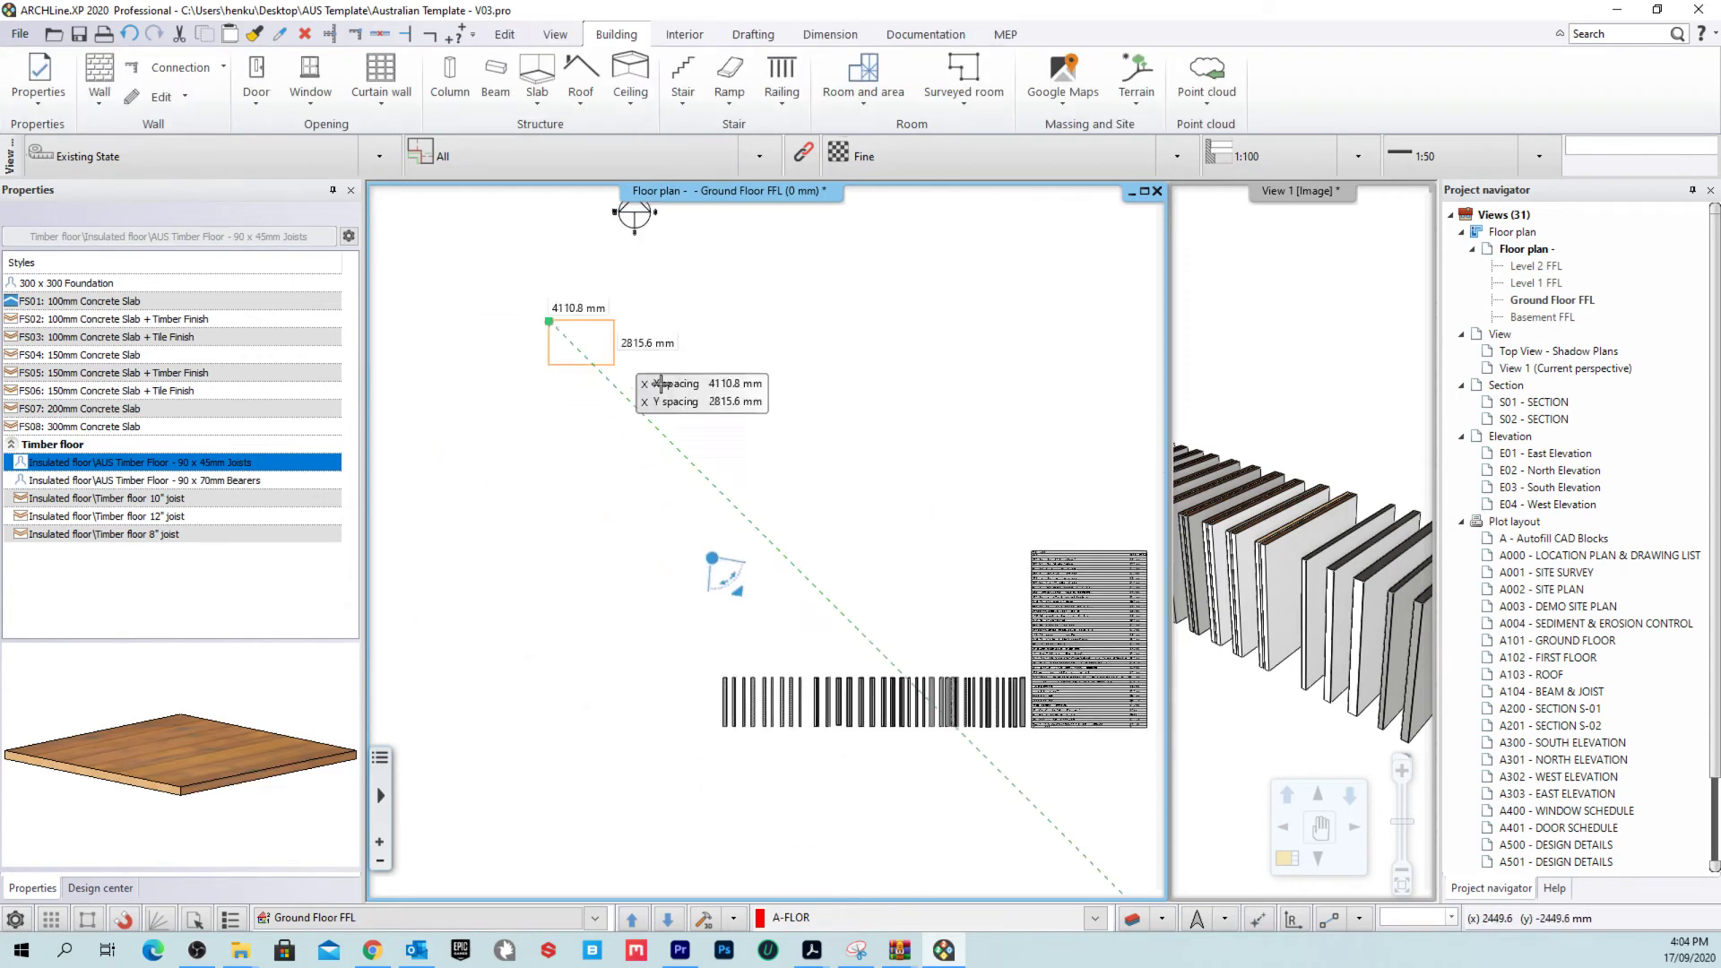
{"action": "left_click", "coordinate": [933, 492]}
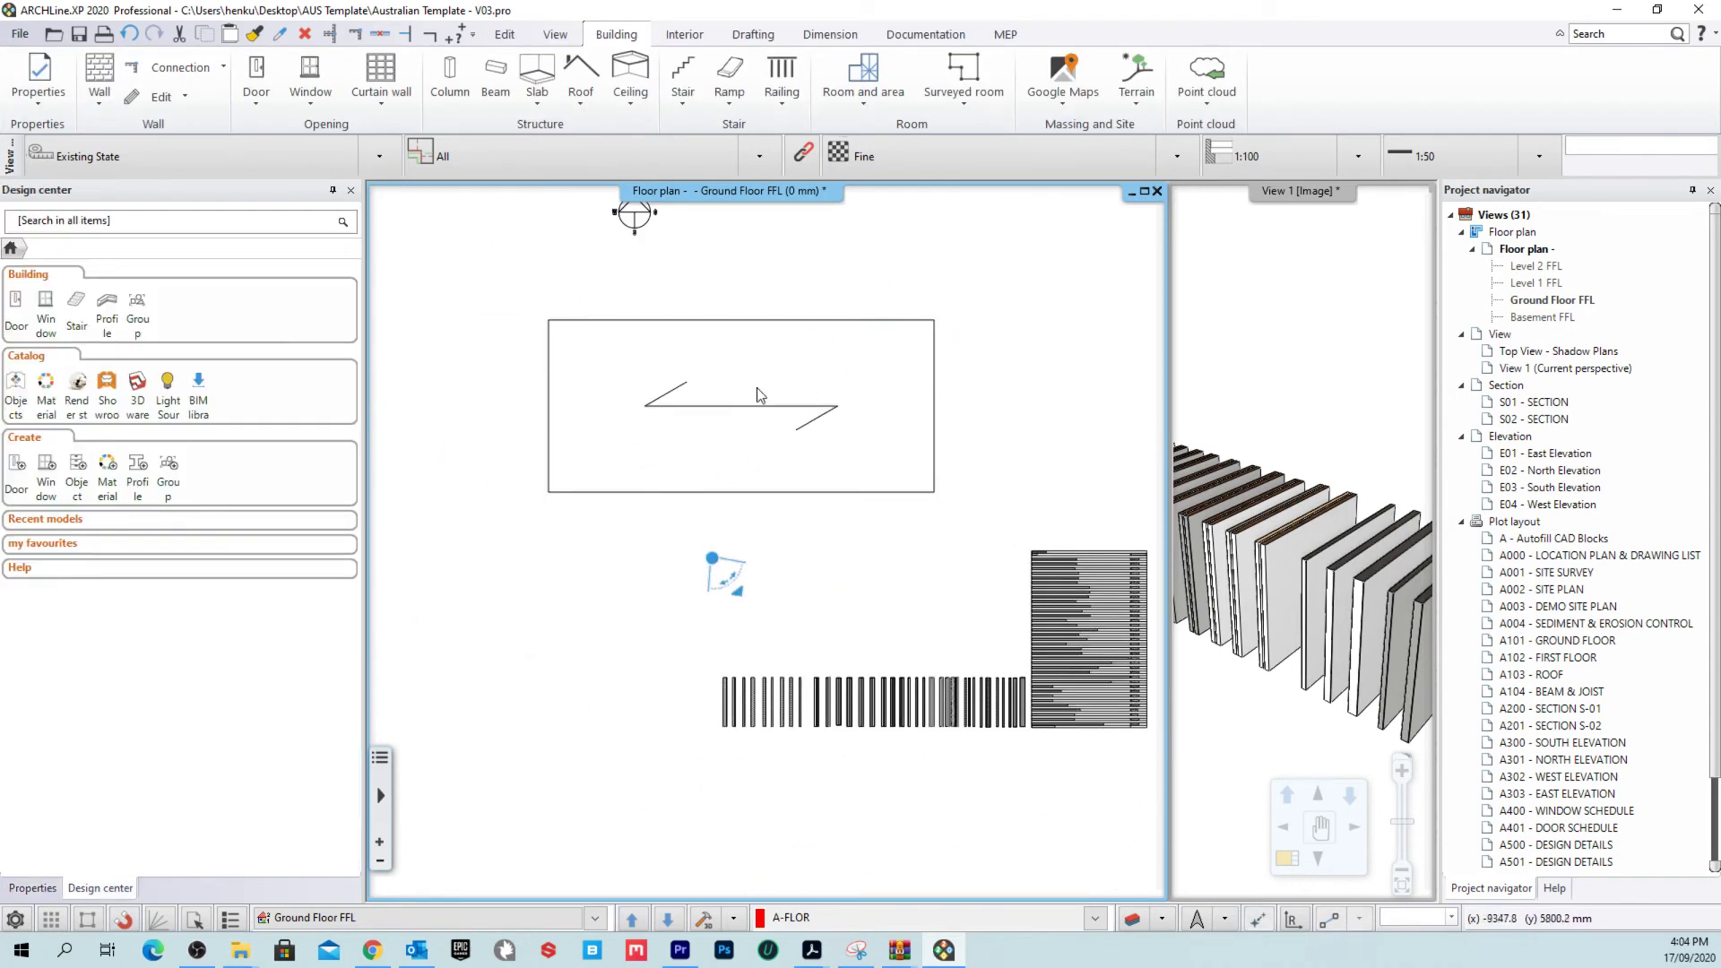
{"action": "left_click", "coordinate": [757, 395]}
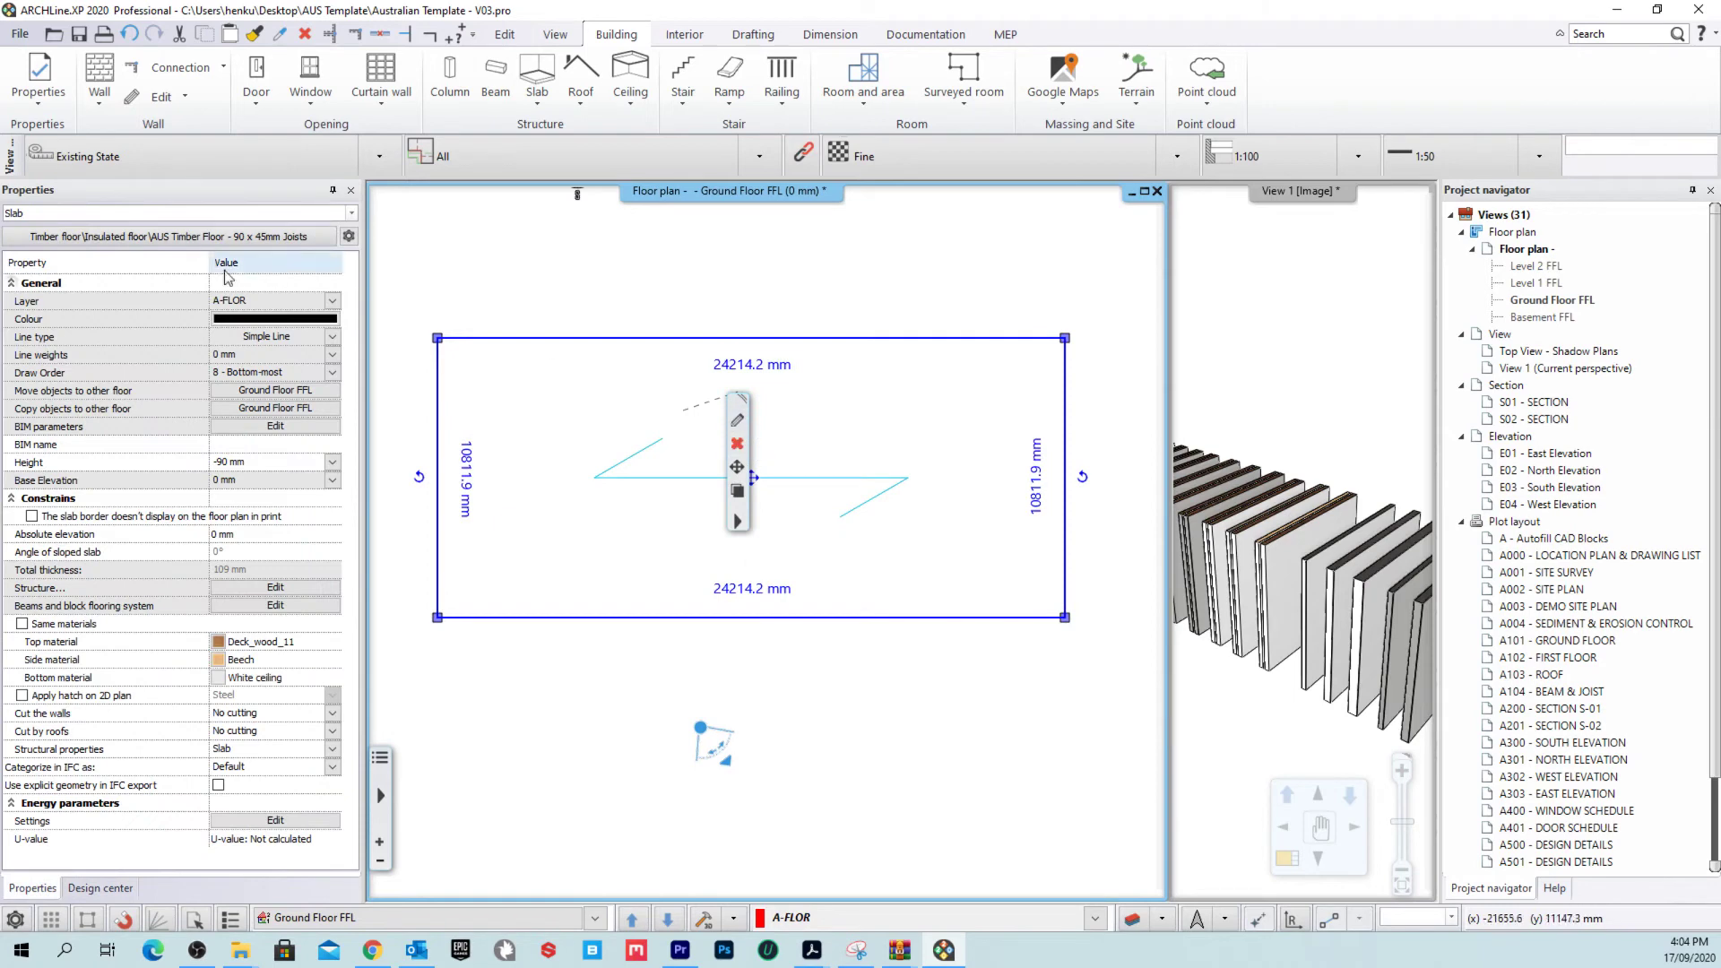
Step: Open the slab's beams and block flooring settings, keeping 1. Layer(Joists) as framing layer
{"action": "left_click", "coordinate": [737, 419]}
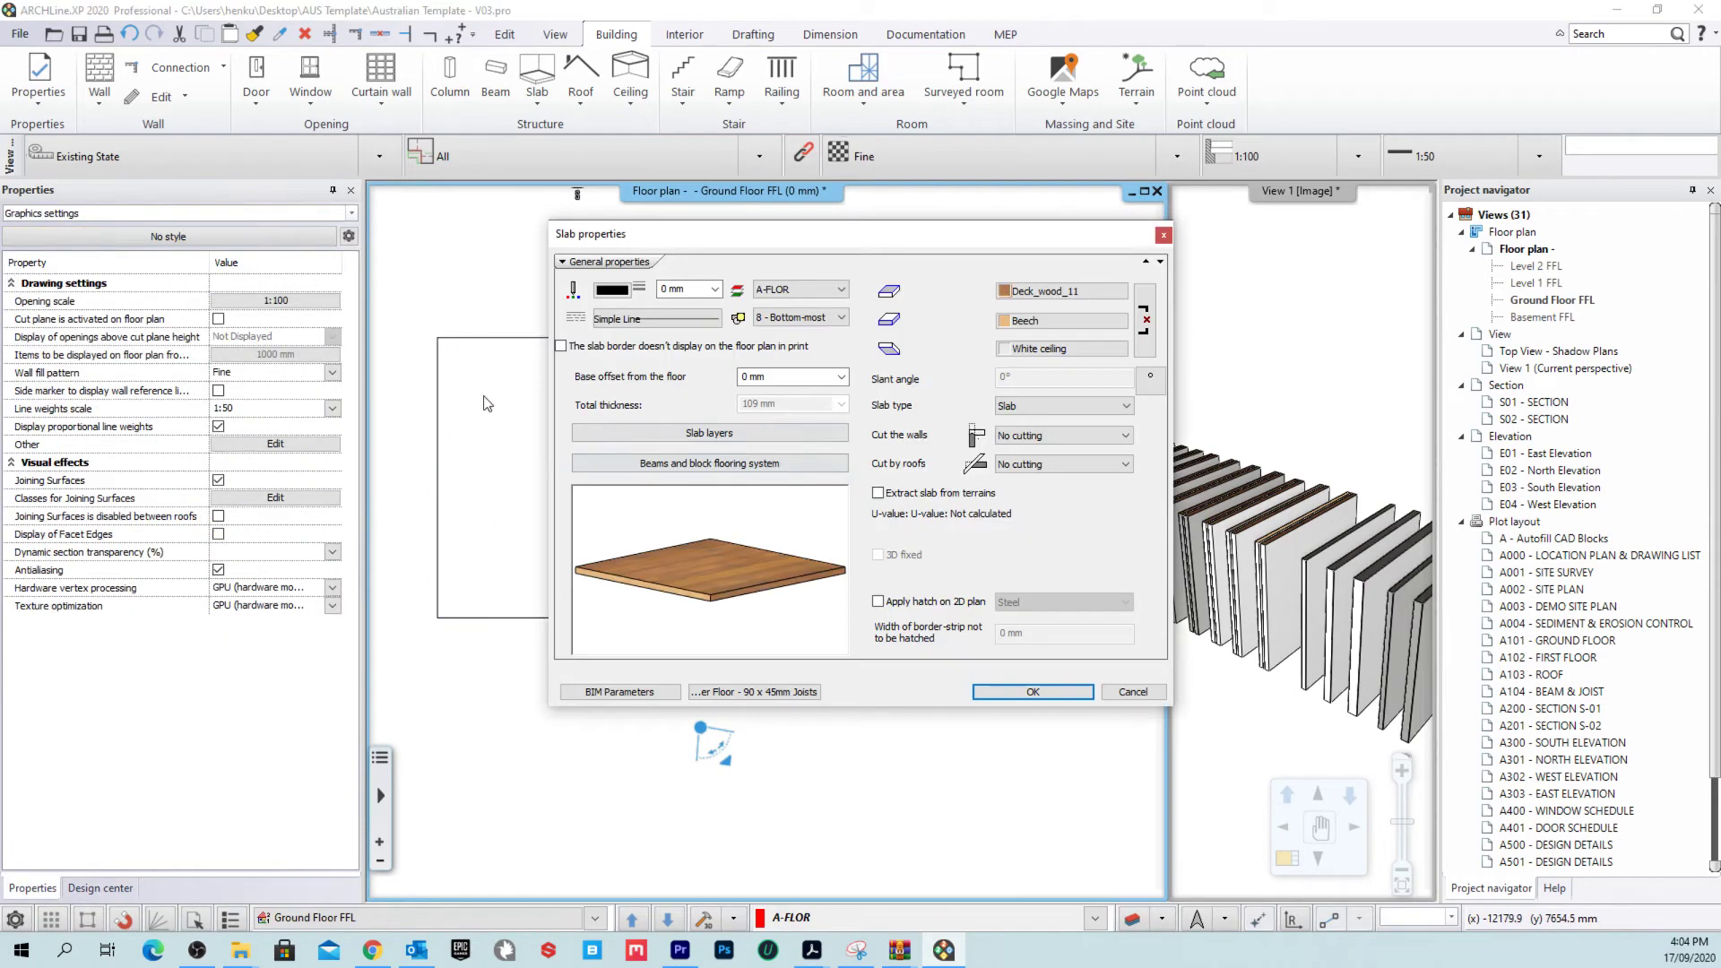
{"action": "left_click", "coordinate": [747, 464]}
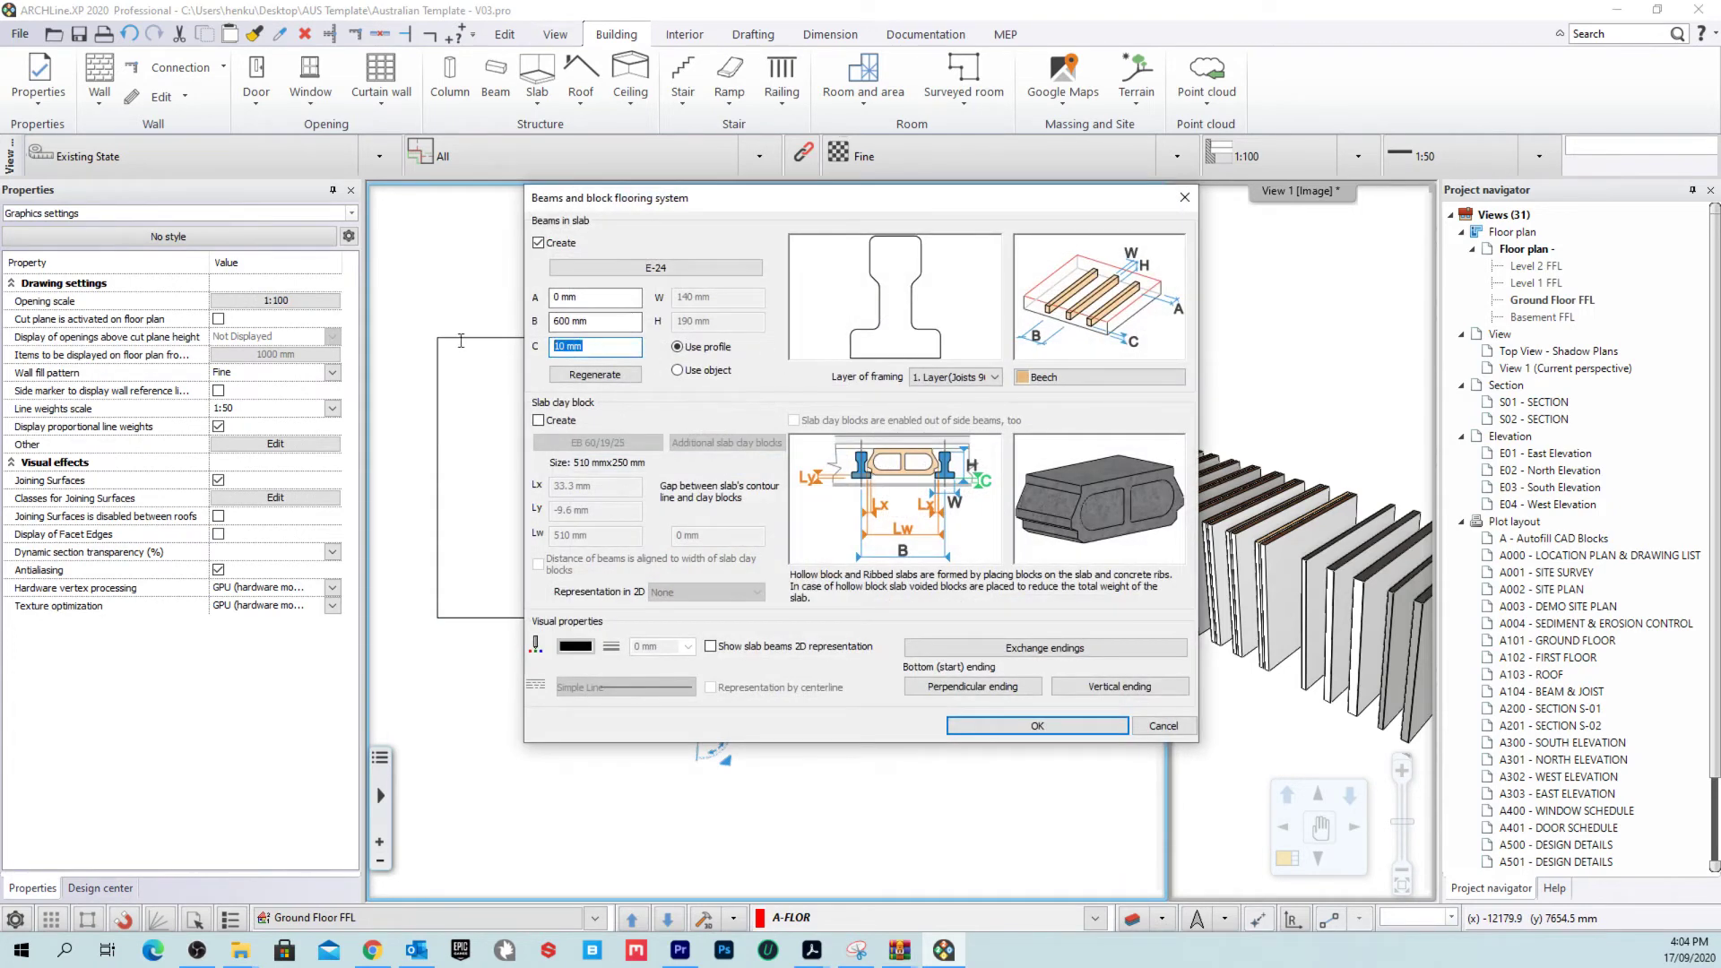
{"action": "key", "text": "Return"}
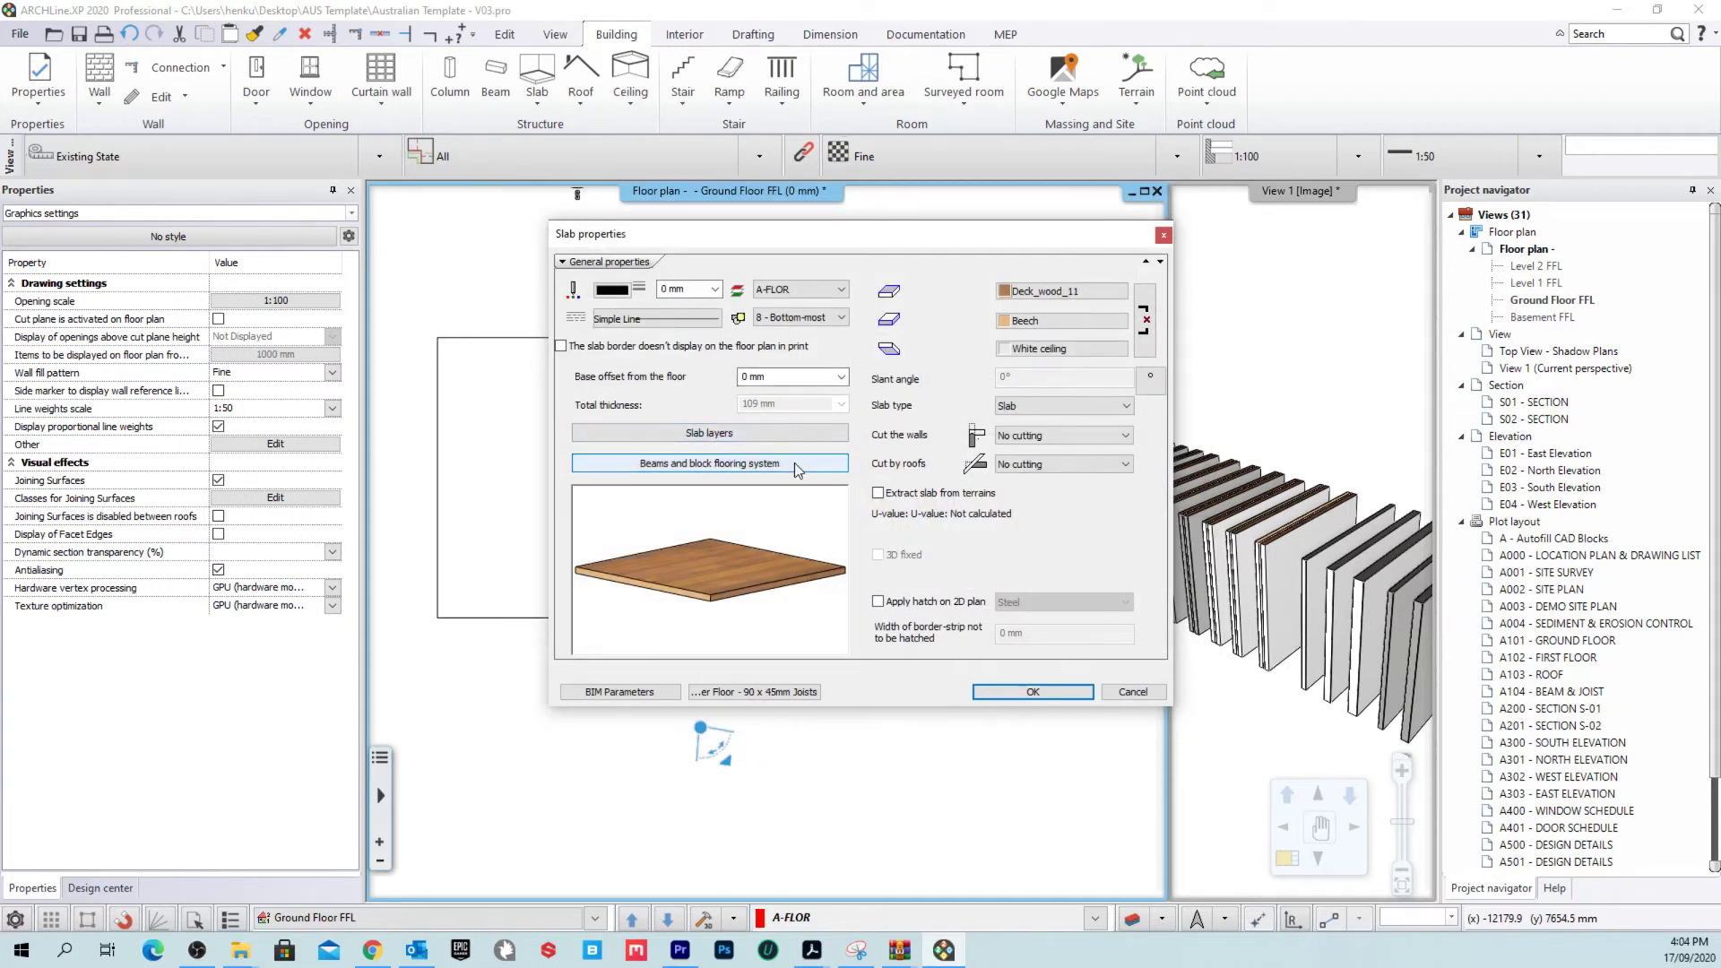
{"action": "left_click", "coordinate": [796, 463]}
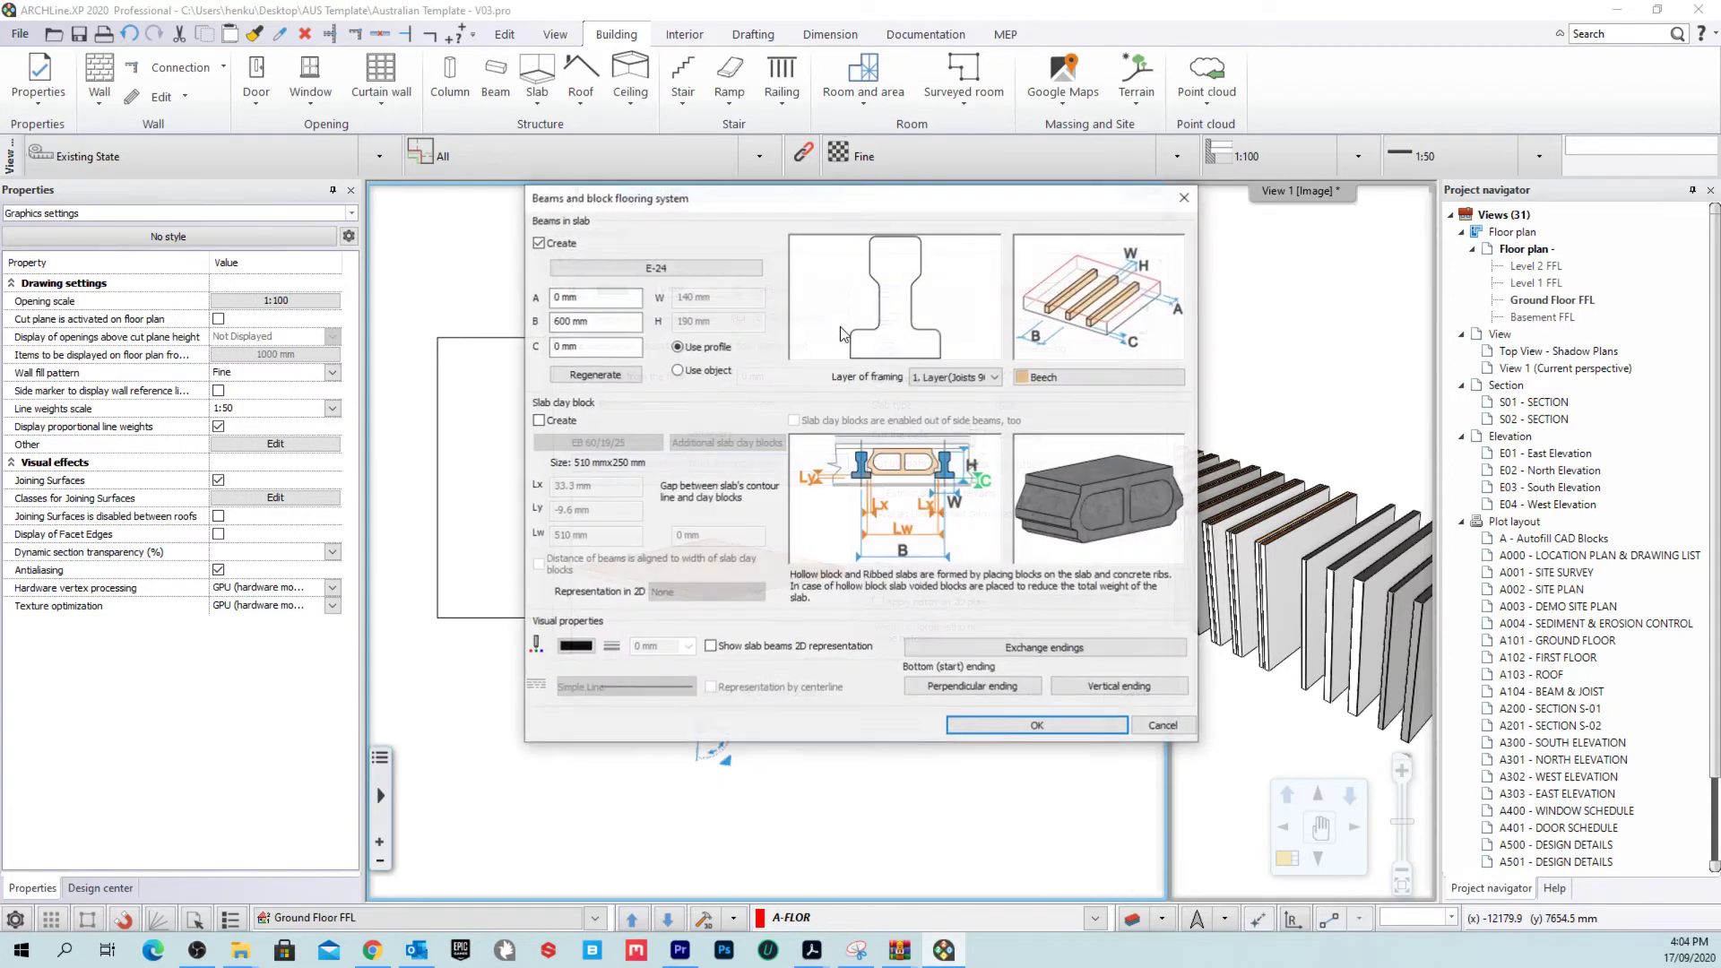
{"action": "left_click", "coordinate": [940, 377]}
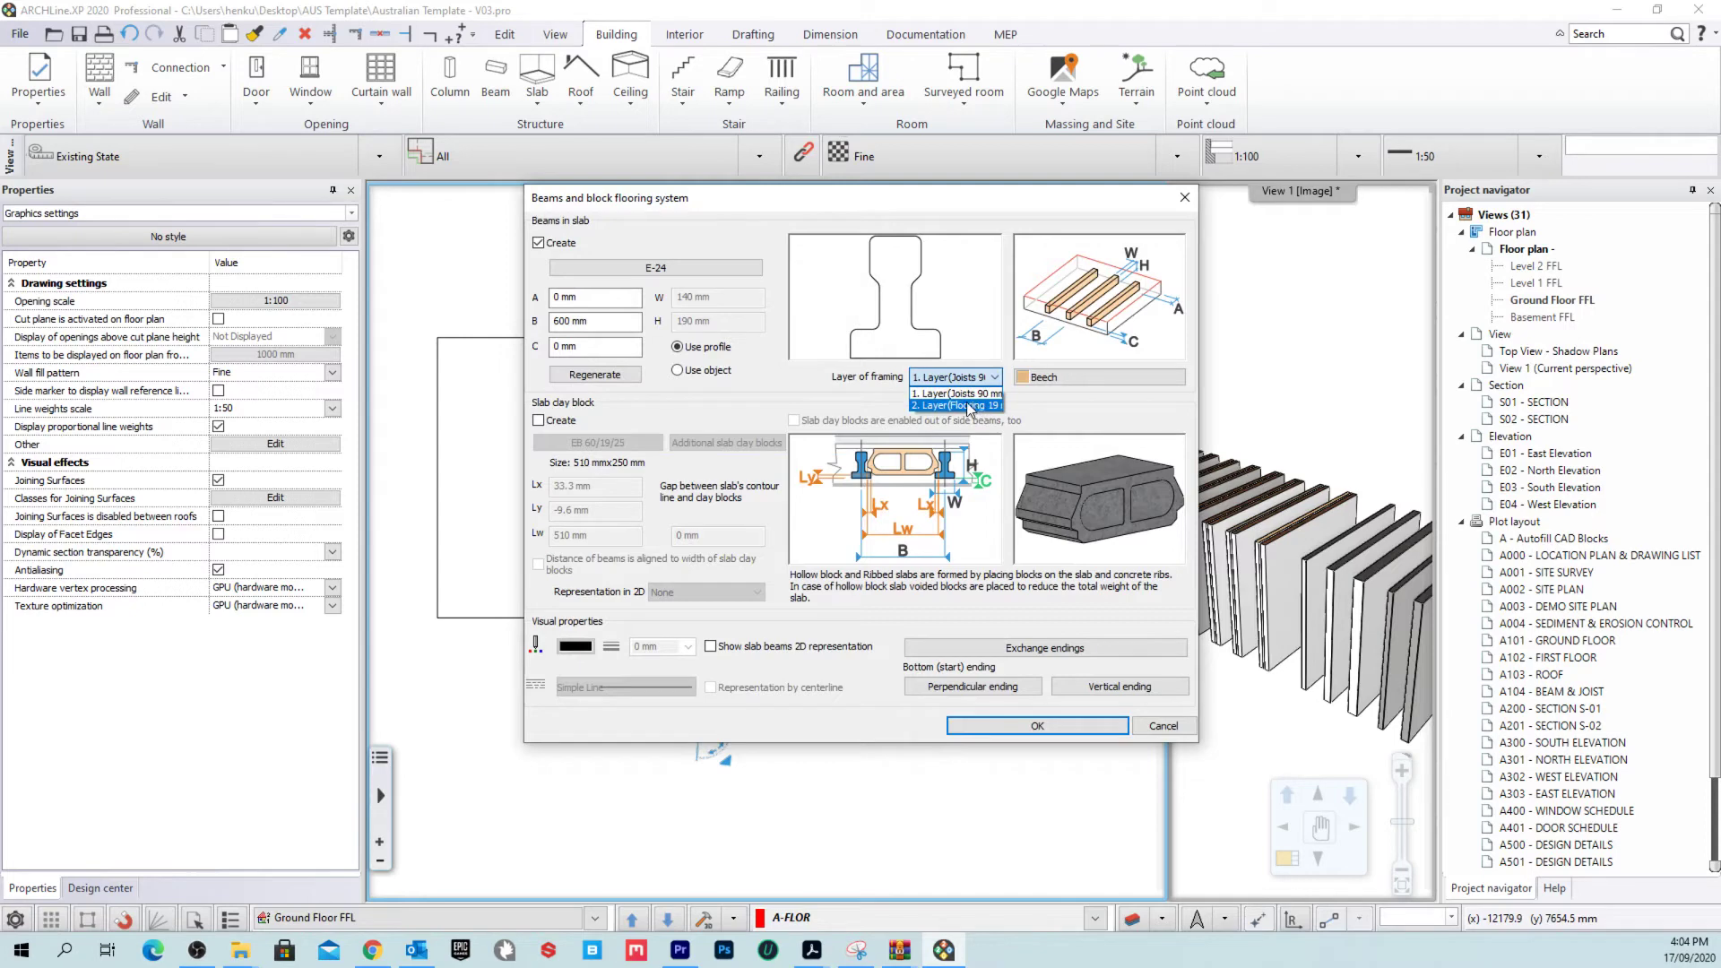
{"action": "left_click", "coordinate": [967, 395]}
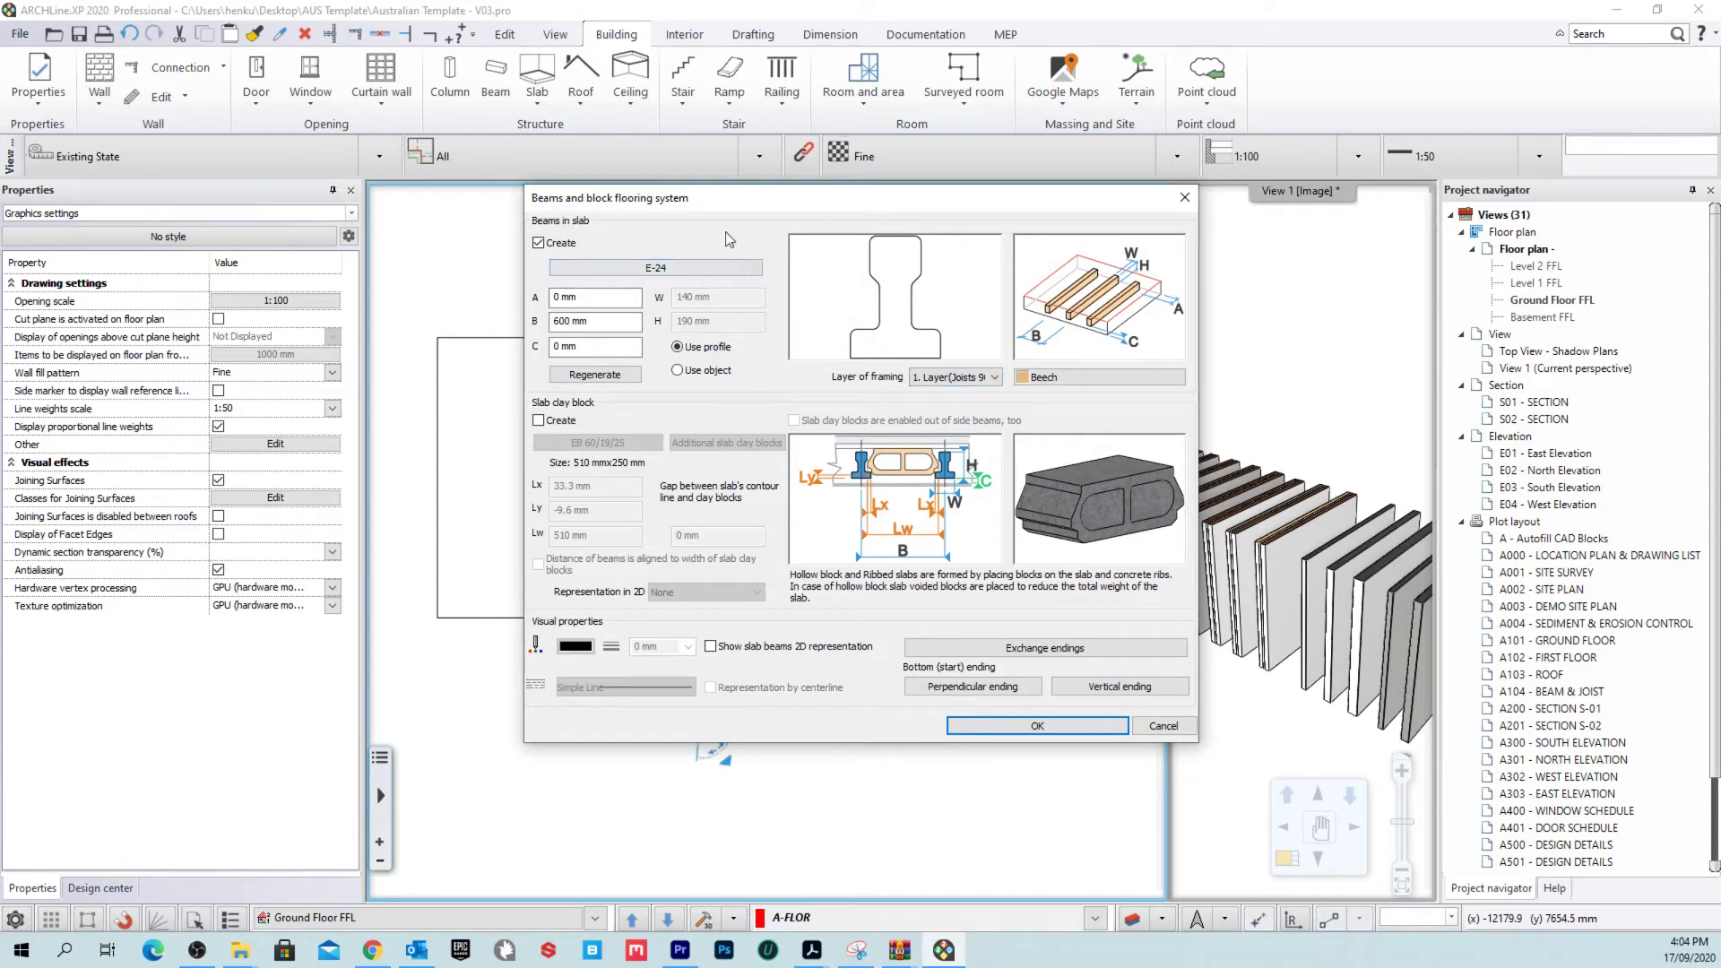
Step: Change the joist profile to a 90 × 45 mm Rectangle with unlinked width and height
{"action": "left_click", "coordinate": [678, 270]}
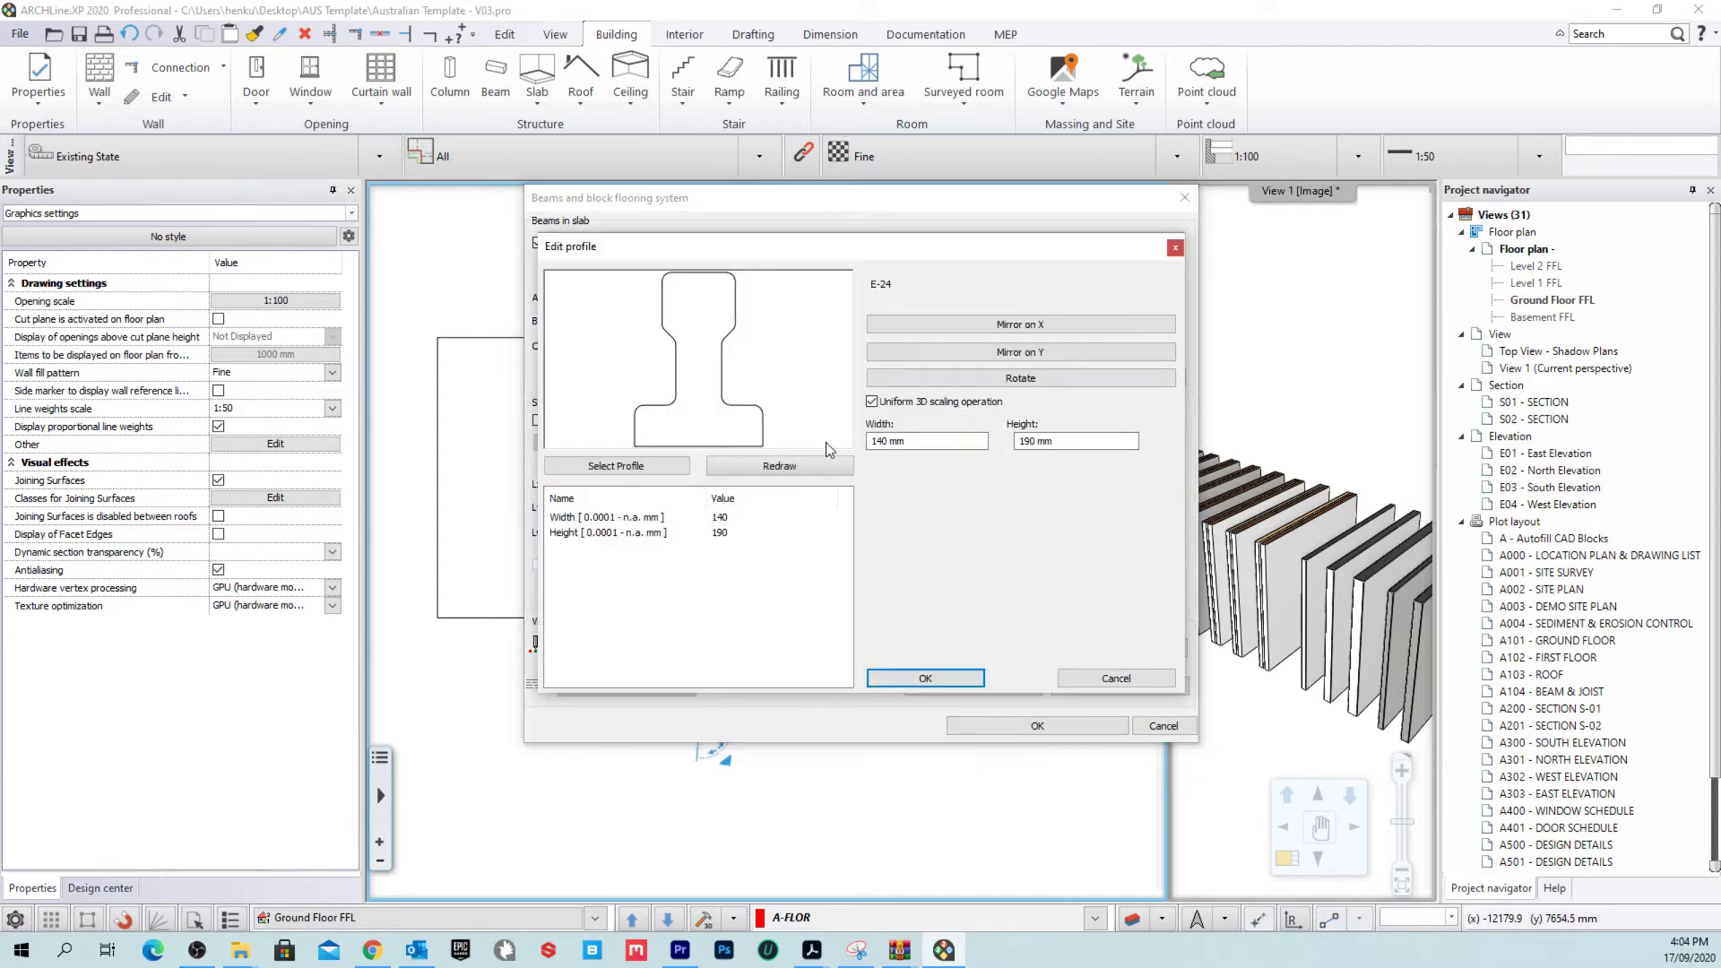
{"action": "left_click", "coordinate": [642, 468]}
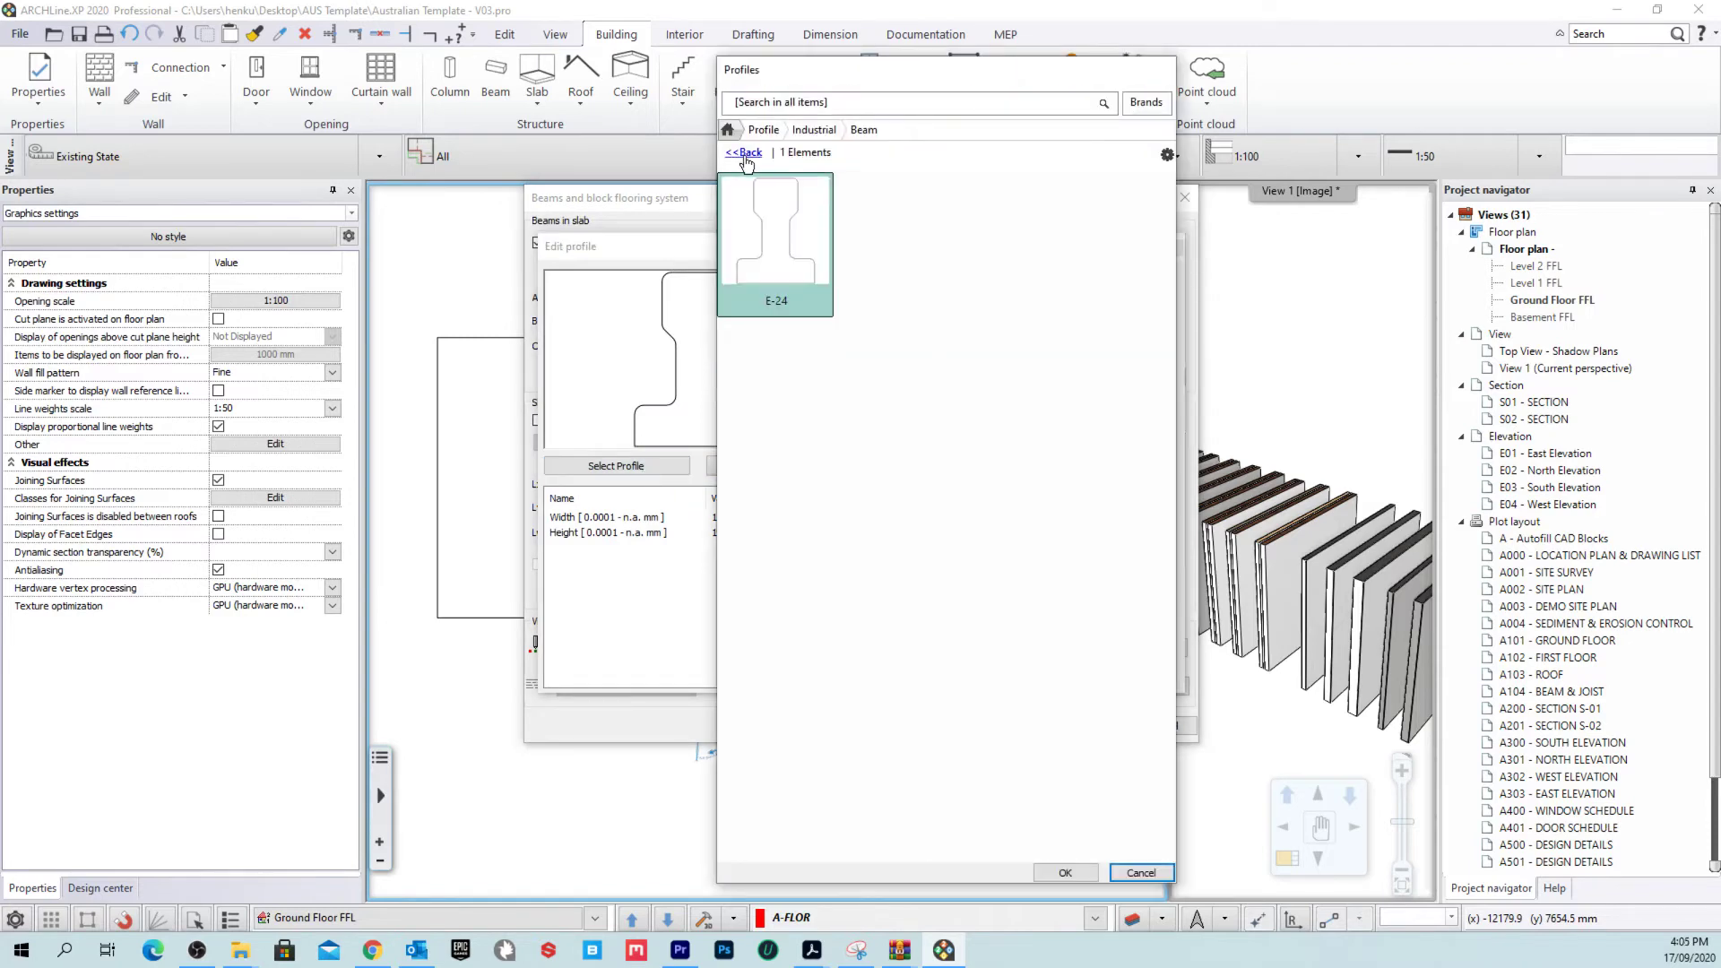
{"action": "left_click", "coordinate": [746, 154]}
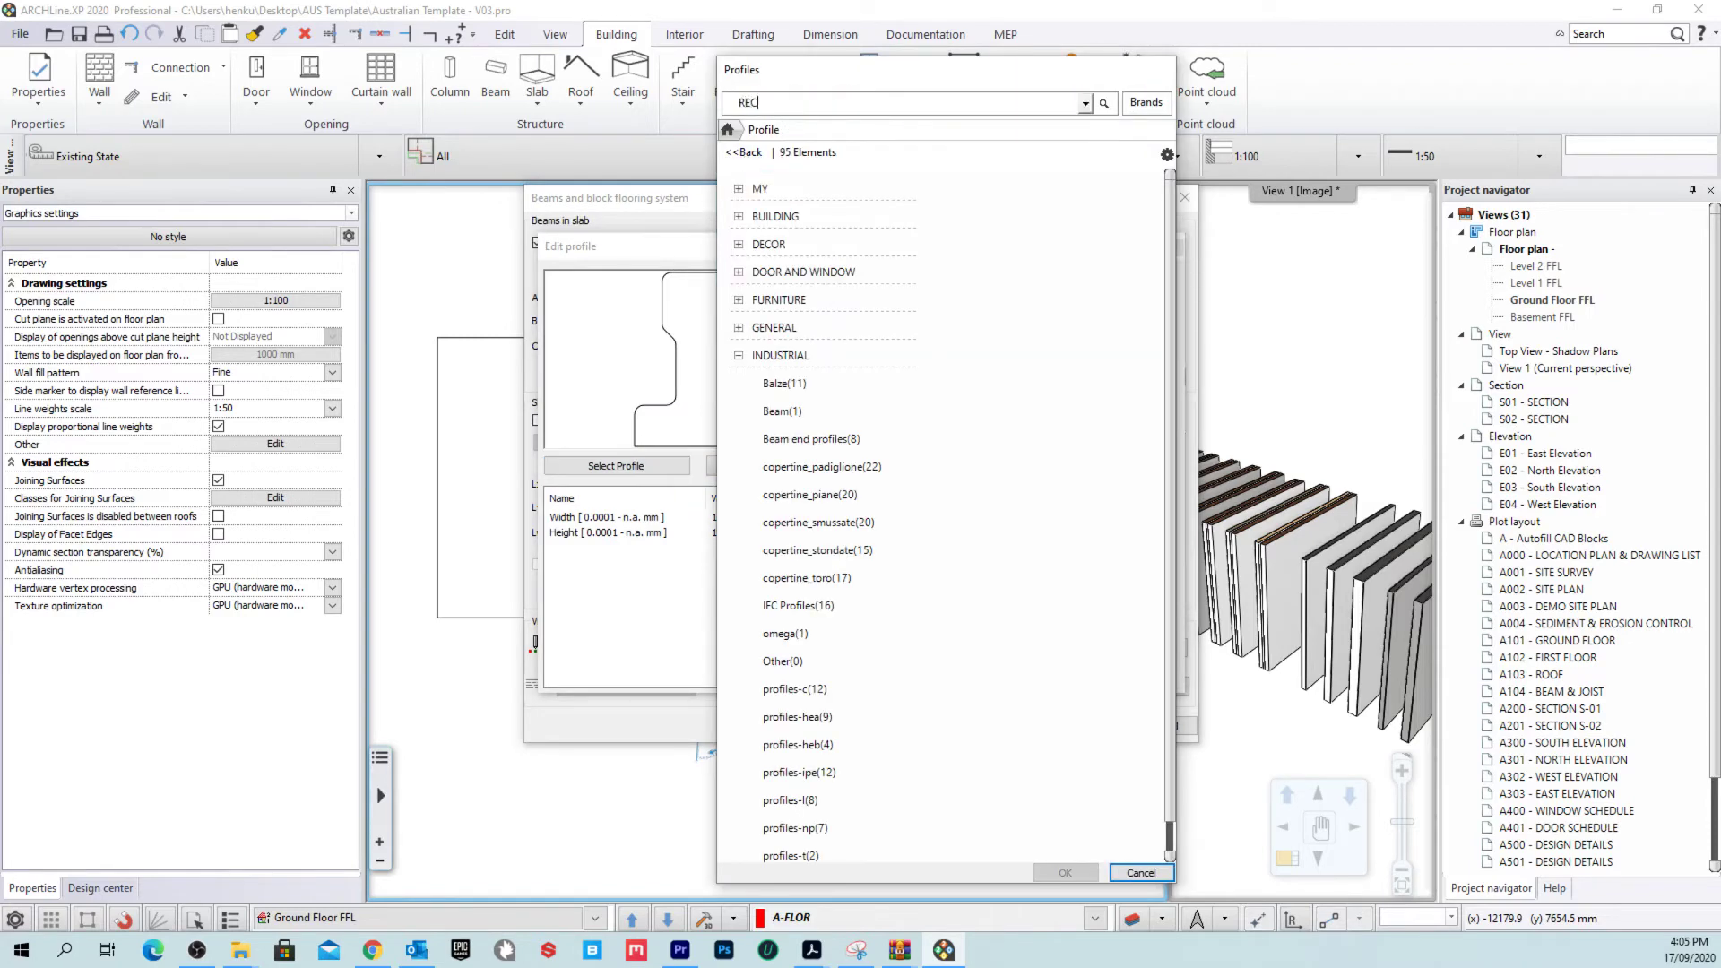
{"action": "type", "text": "REC"}
{"action": "key", "text": "Return"}
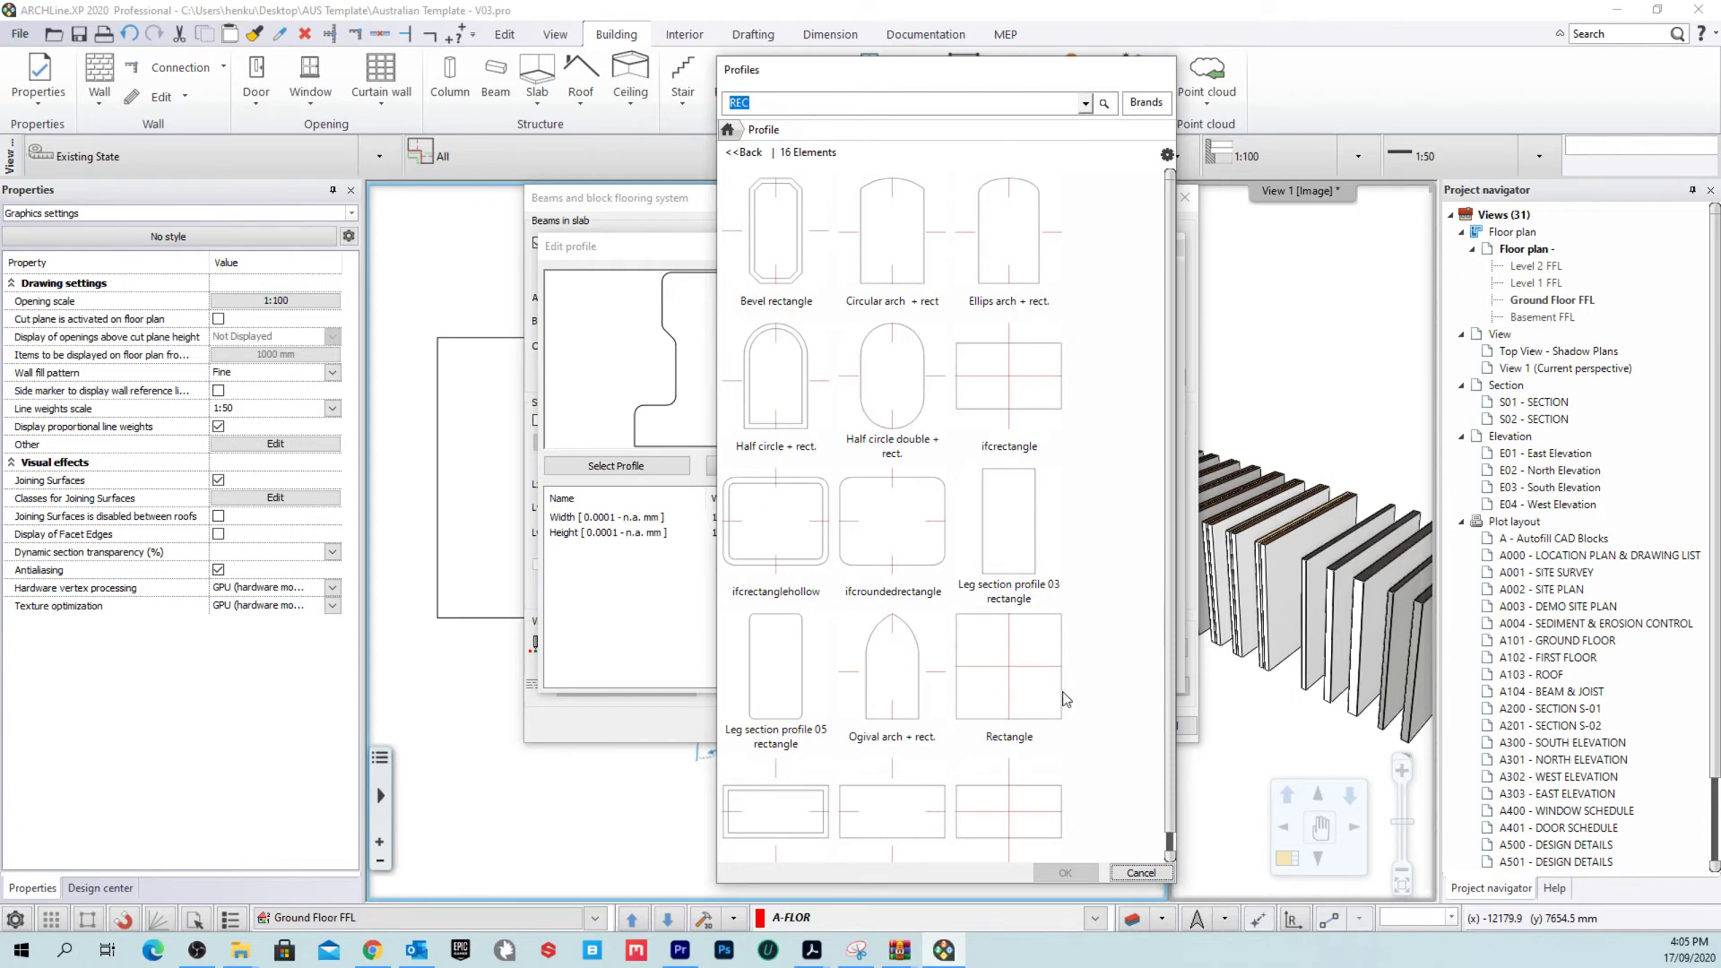
{"action": "left_click", "coordinate": [1057, 695]}
{"action": "left_click", "coordinate": [1065, 872]}
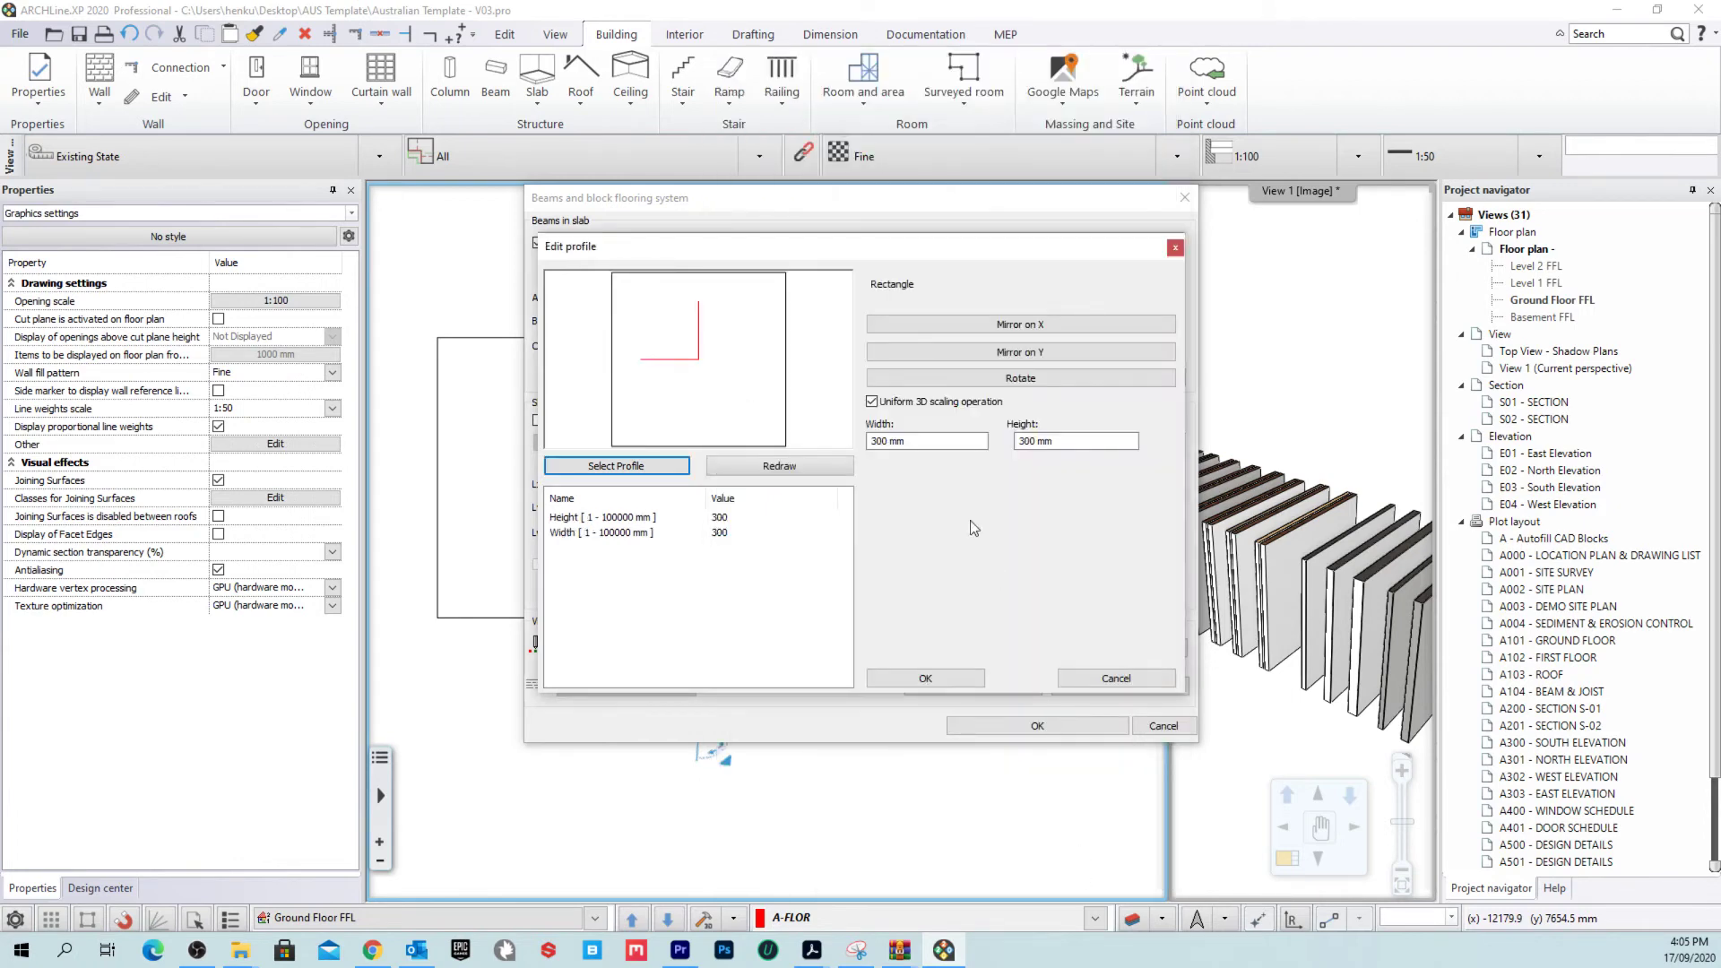
{"action": "left_click", "coordinate": [878, 401]}
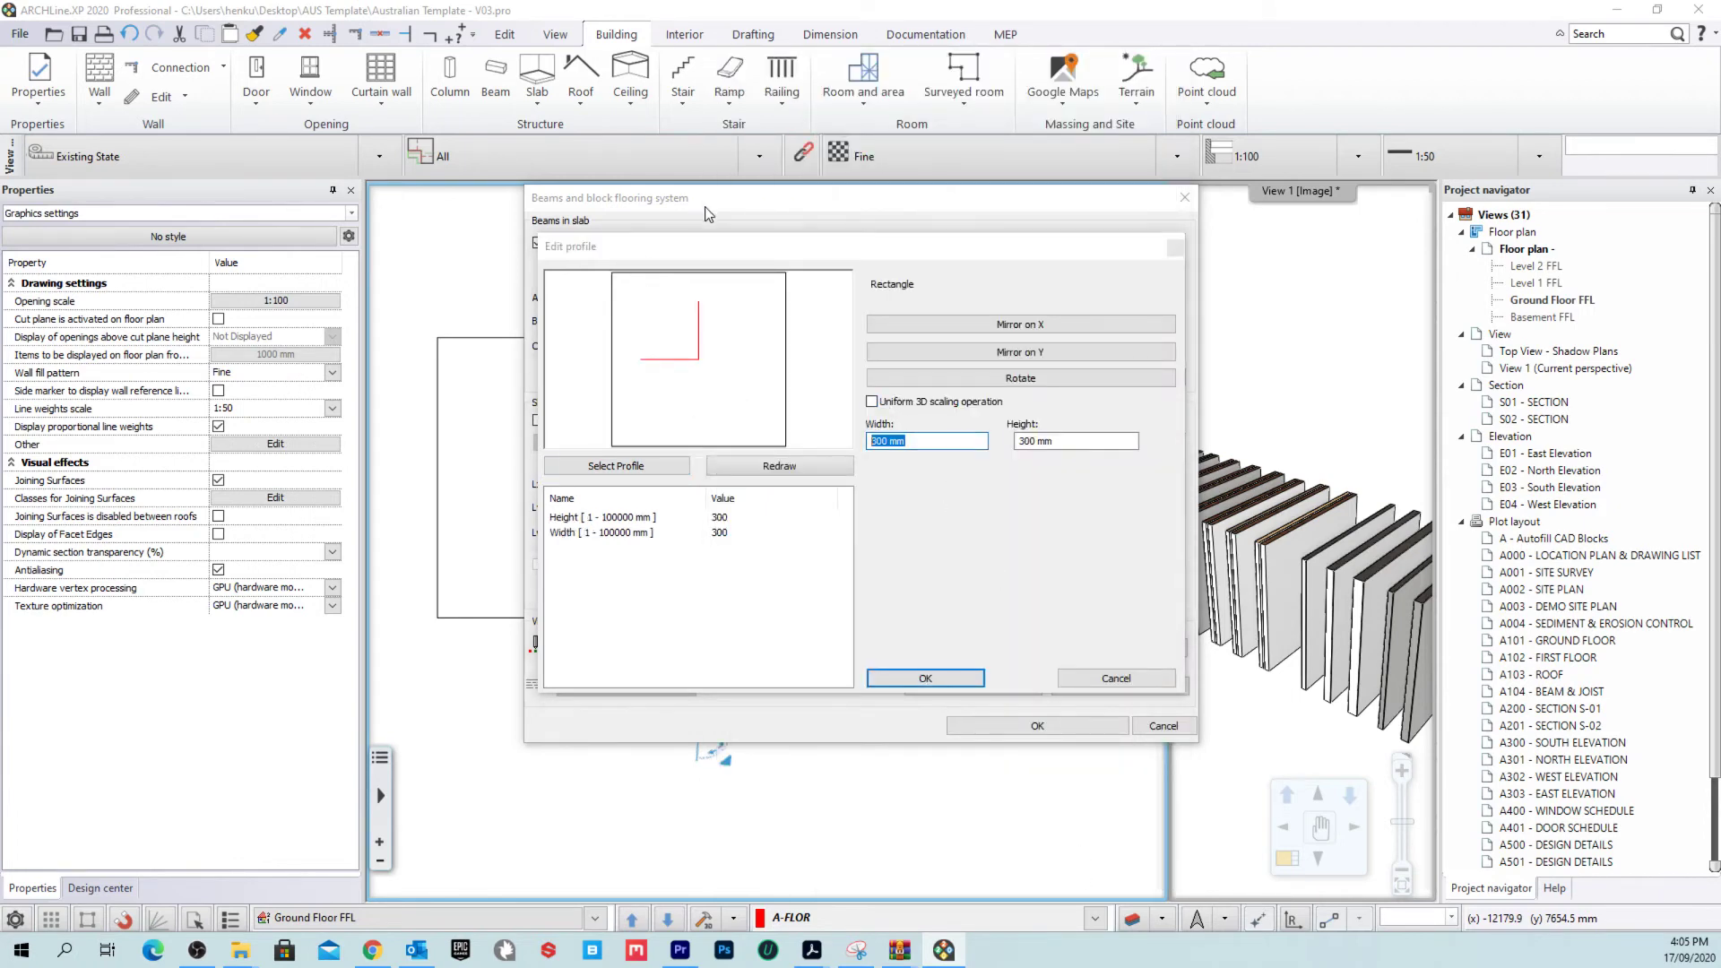
{"action": "mouse_move", "coordinate": [725, 251]}
{"action": "left_mouse_down"}
{"action": "mouse_move", "coordinate": [1383, 687]}
{"action": "mouse_move", "coordinate": [1490, 778]}
{"action": "mouse_move", "coordinate": [749, 239]}
{"action": "left_mouse_up"}
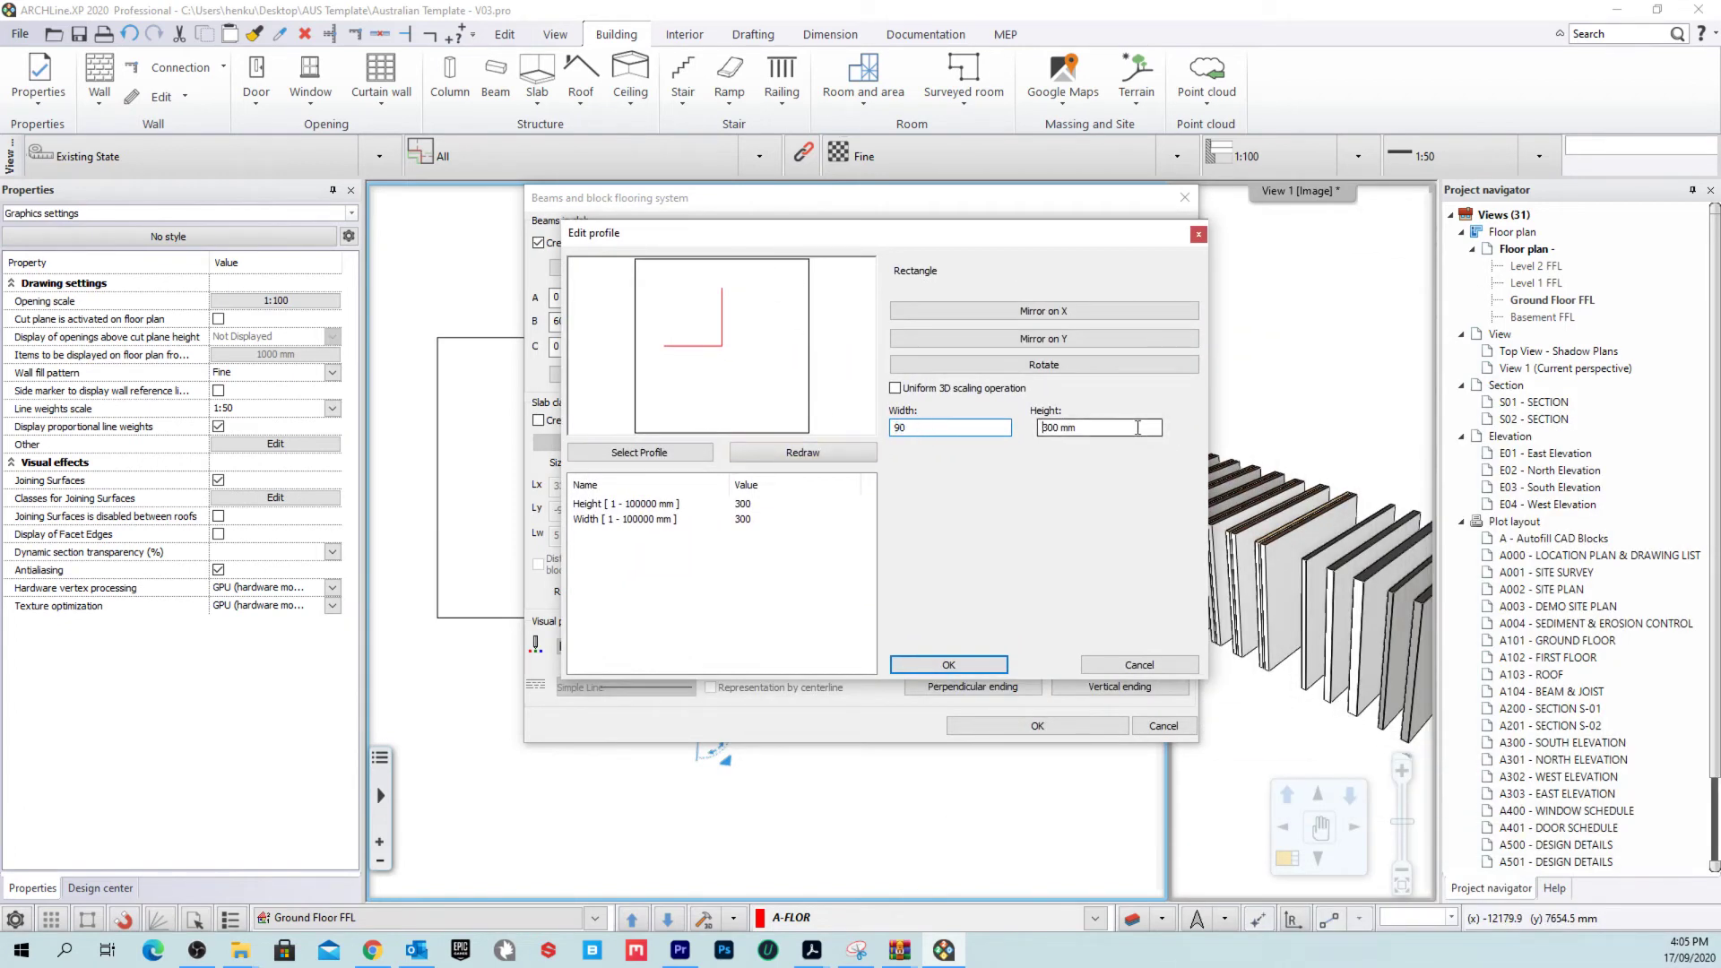
{"action": "left_click", "coordinate": [1137, 428]}
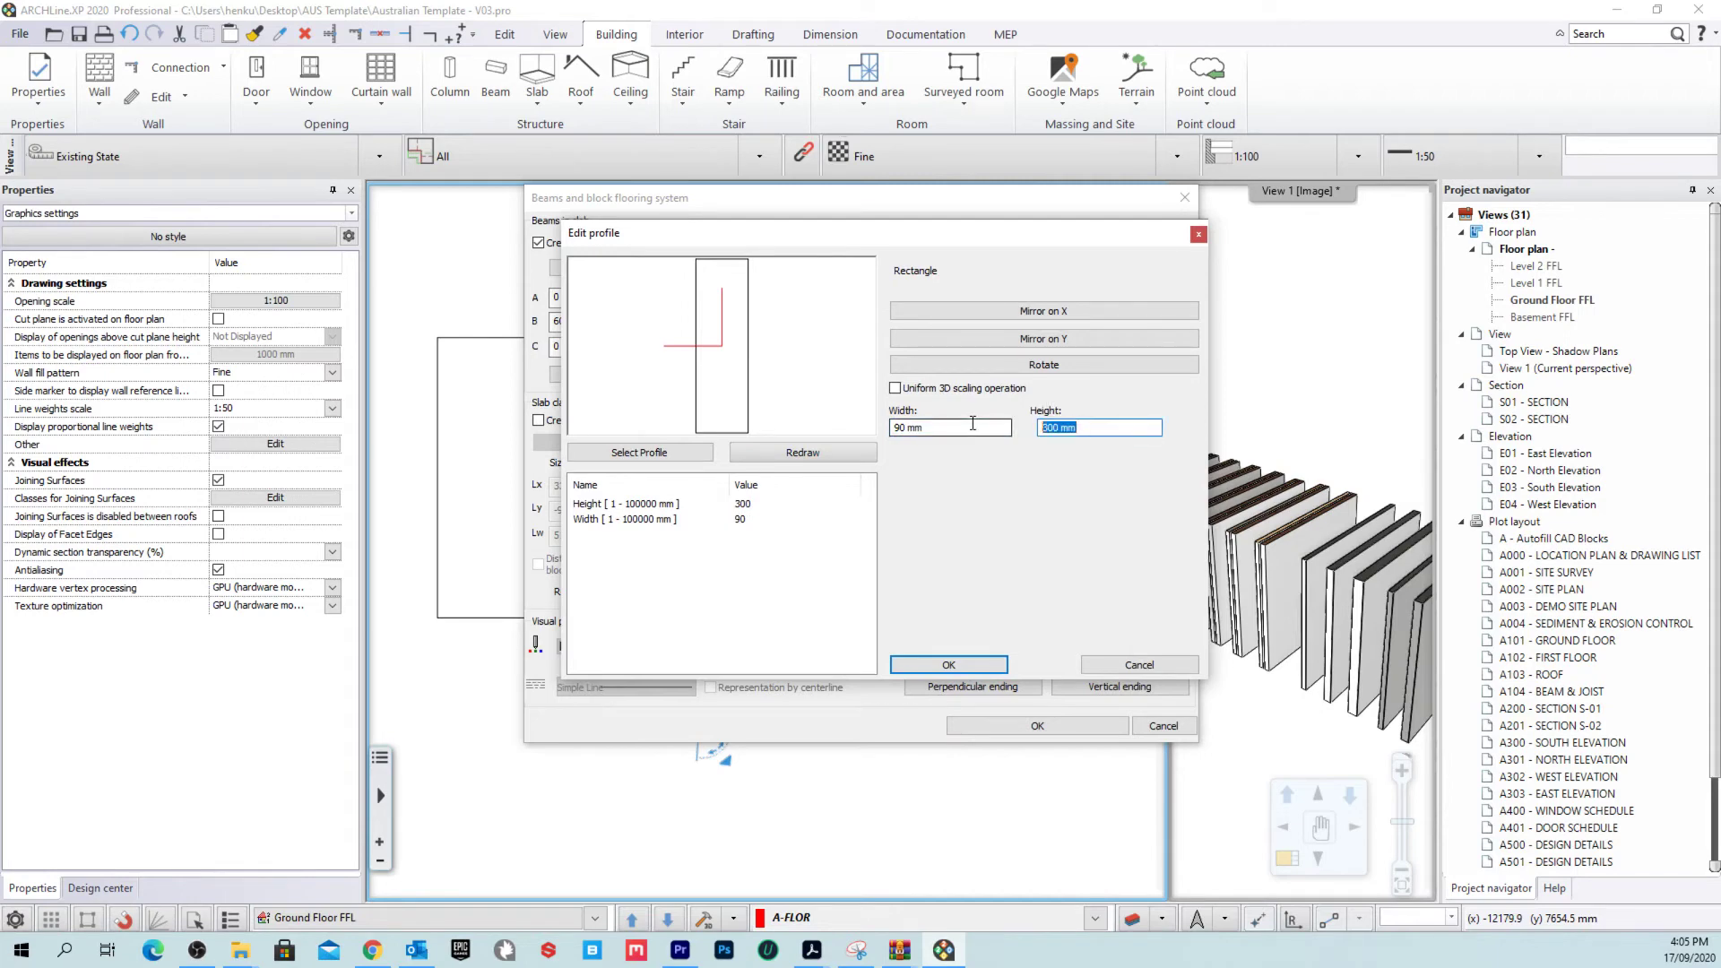
{"action": "left_click", "coordinate": [985, 668]}
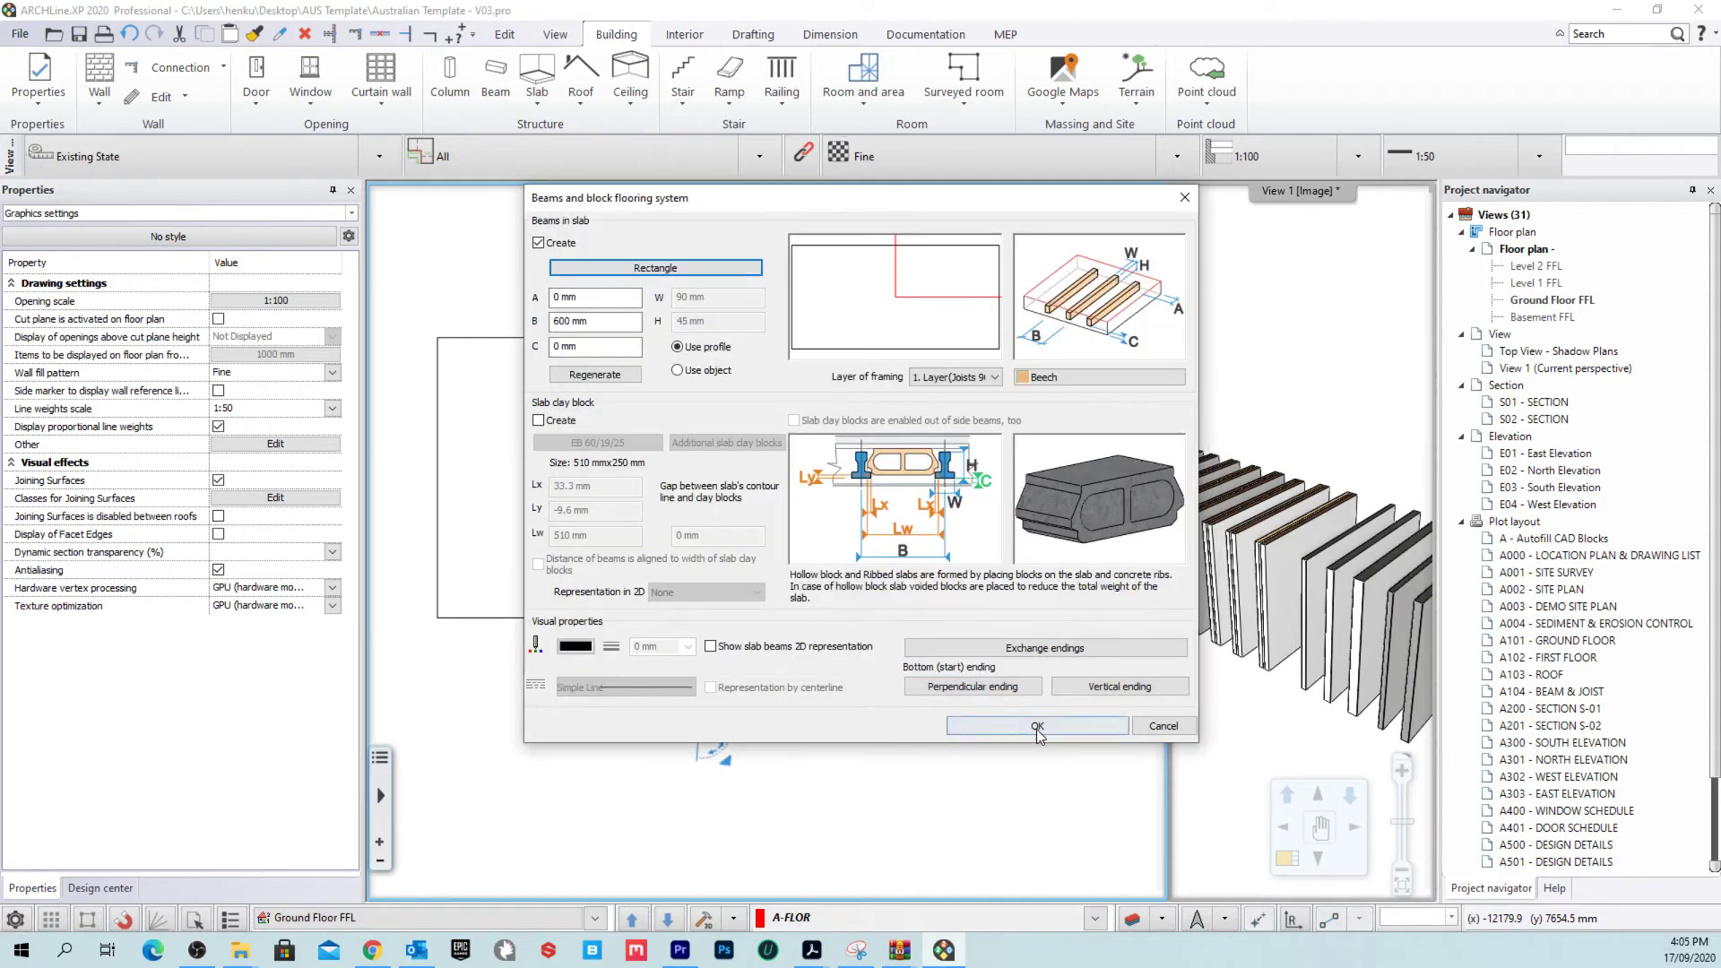
Step: Save the joist settings into the AUS Timber Floor - 90 x 45mm Joists style
{"action": "left_click", "coordinate": [1037, 726]}
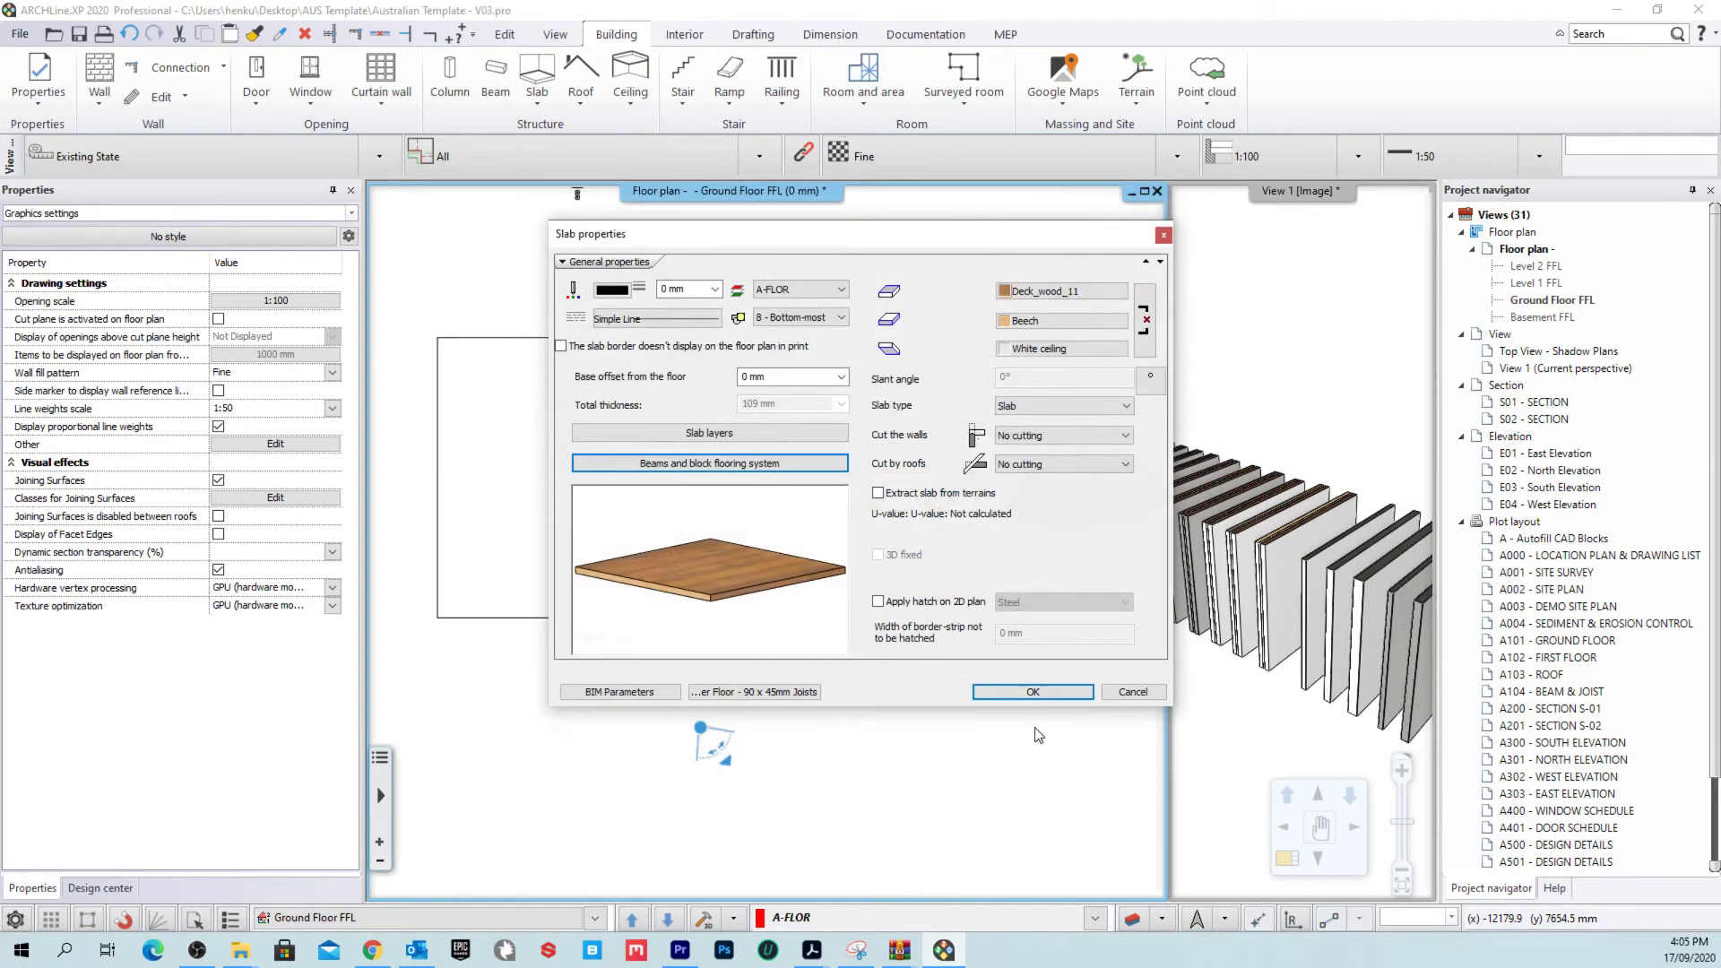
{"action": "left_click", "coordinate": [785, 692]}
{"action": "left_click", "coordinate": [1285, 660]}
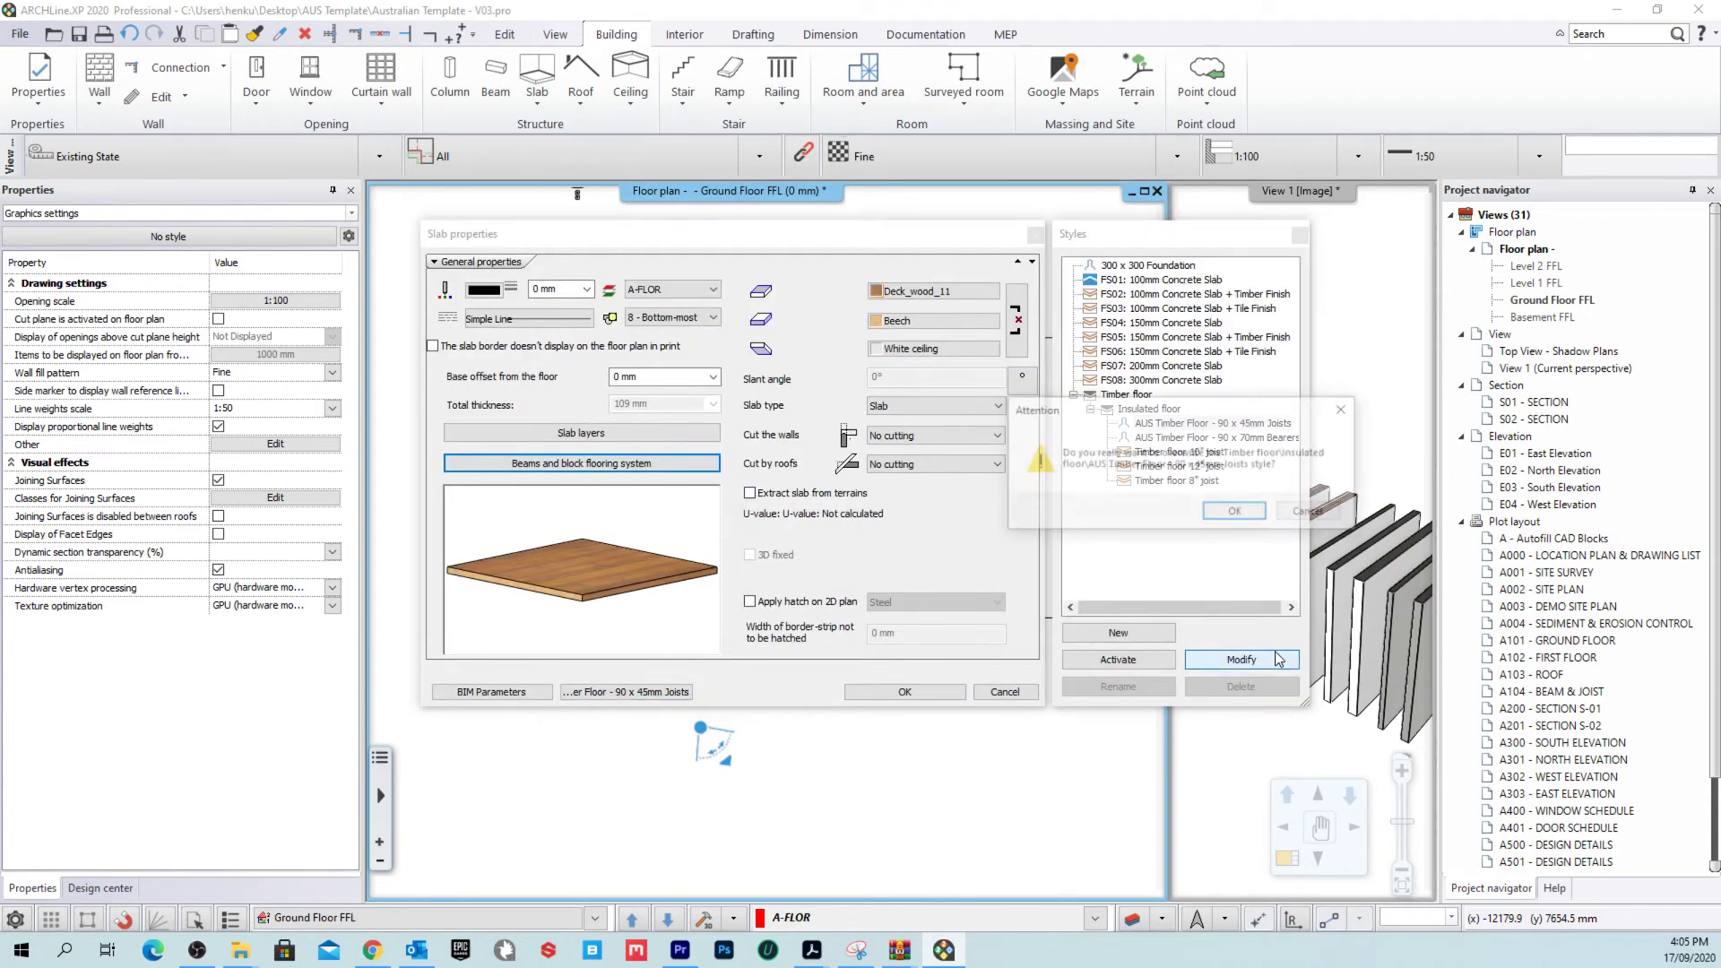
{"action": "left_click", "coordinate": [1237, 514]}
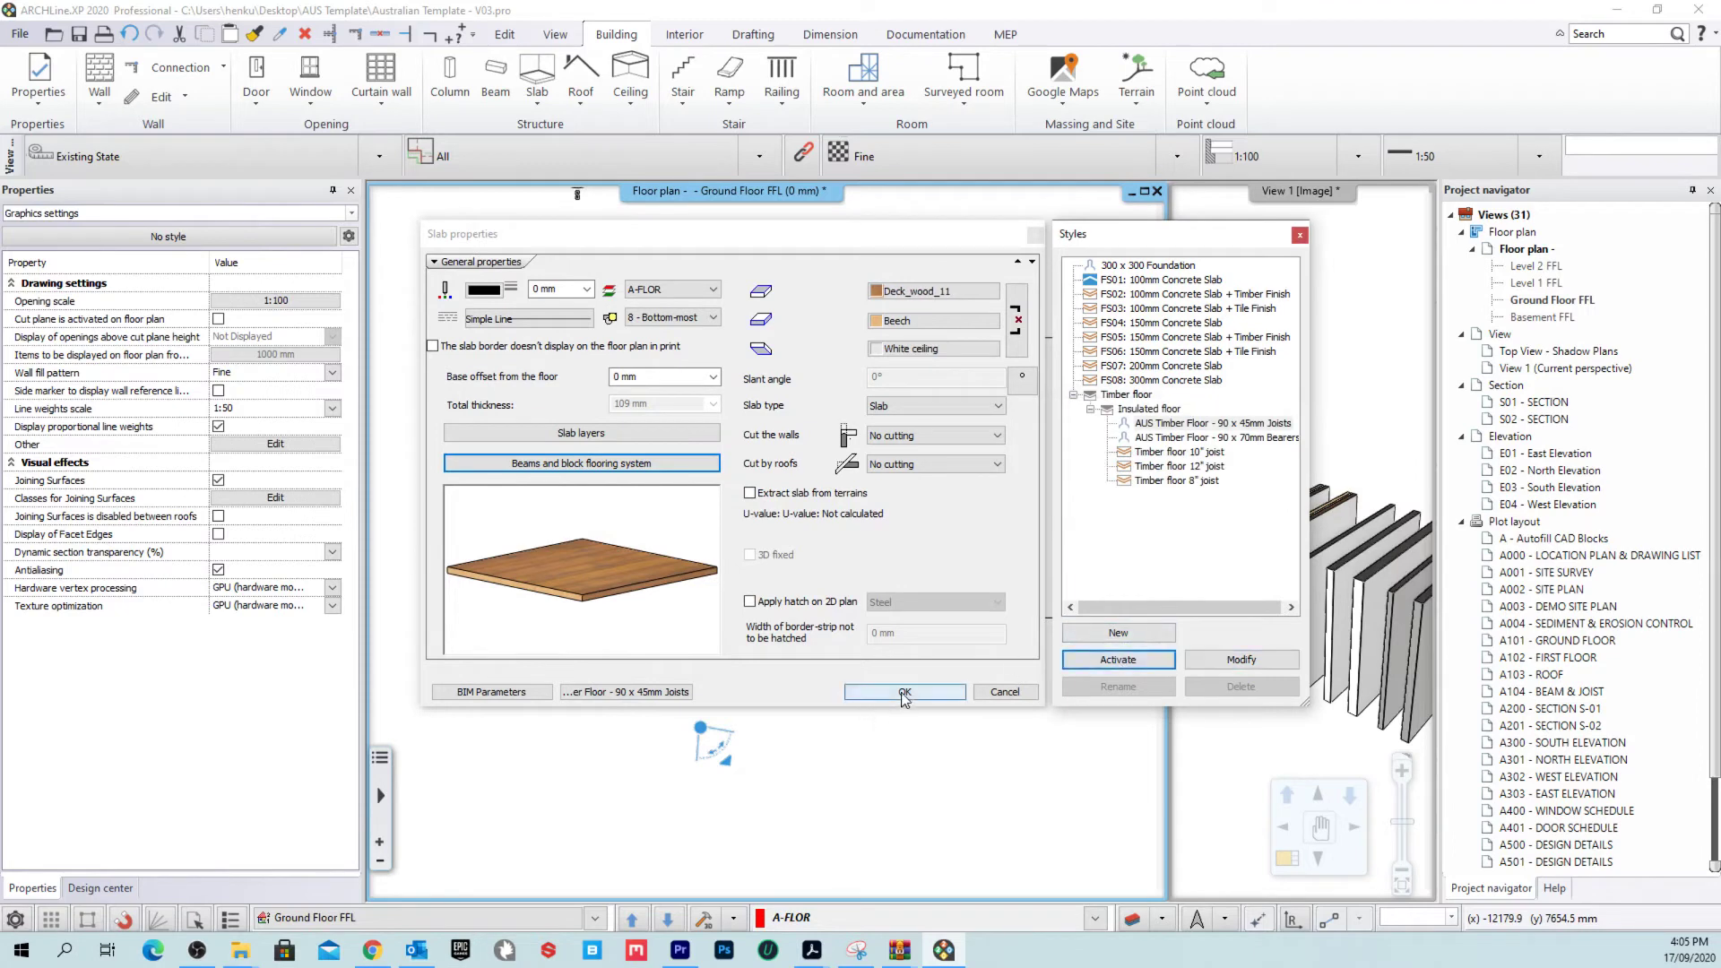
{"action": "left_click", "coordinate": [903, 693]}
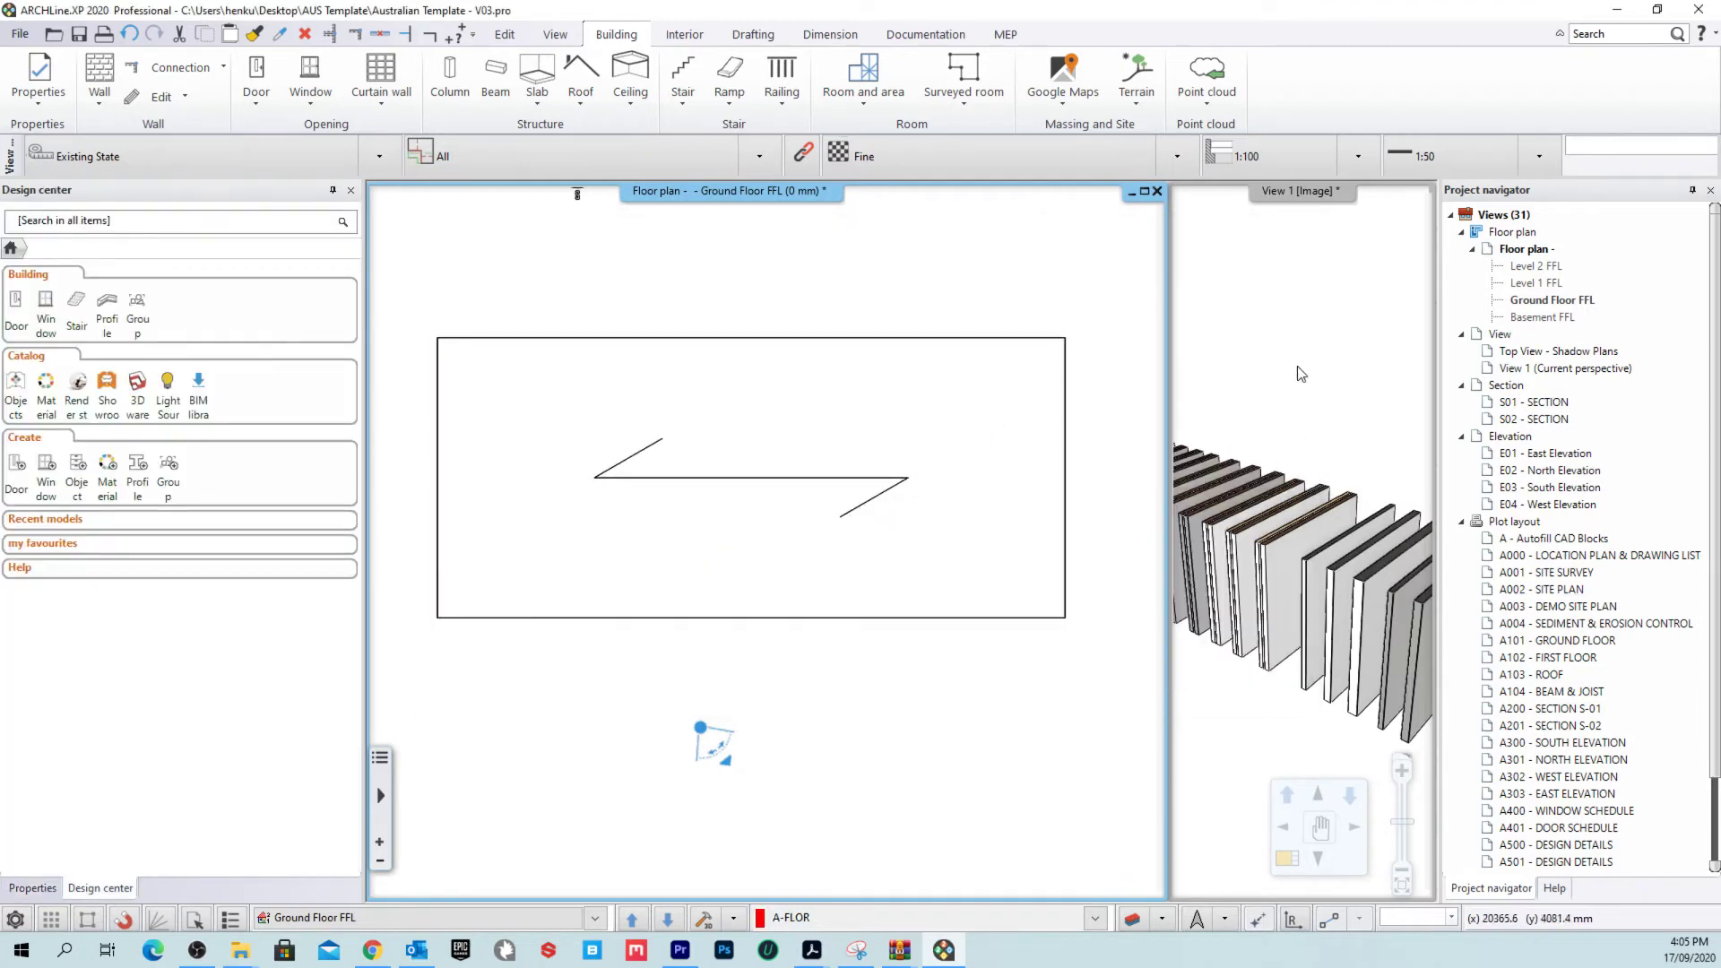
Step: Bring View 1 into the main pane and orbit to look under the slab
{"action": "right_click", "coordinate": [1290, 190]}
{"action": "left_click", "coordinate": [1326, 200]}
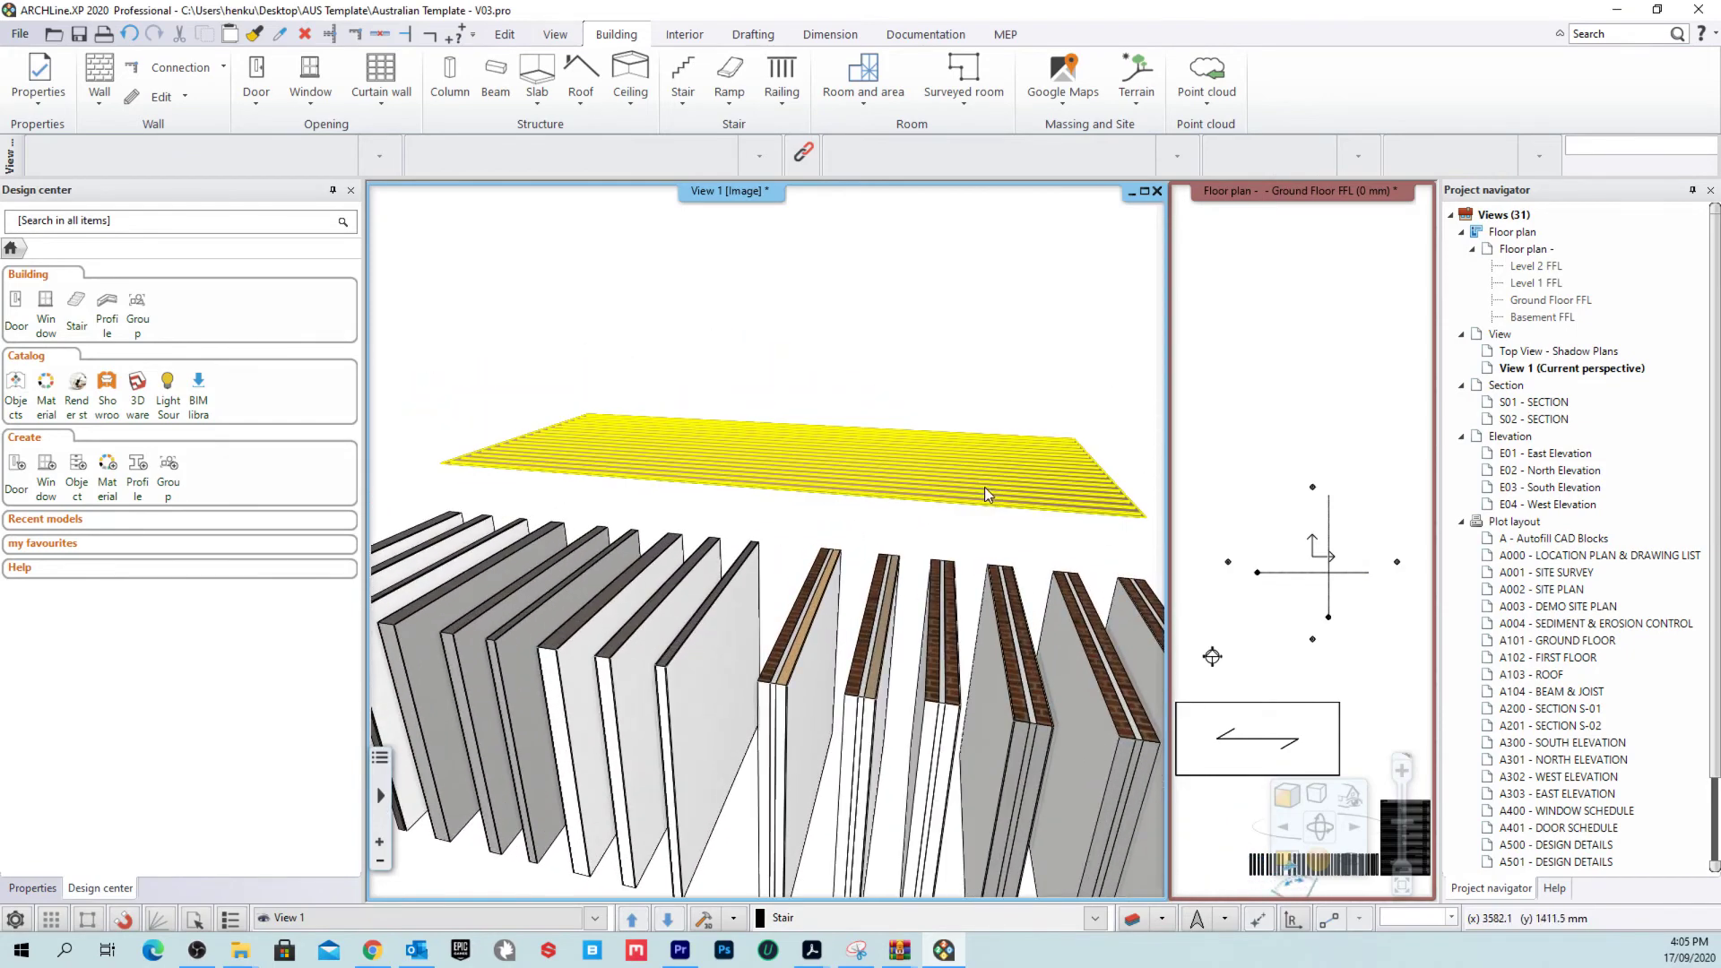
{"action": "left_click", "coordinate": [984, 488]}
{"action": "middle_click_drag", "start_coordinate": [559, 502], "coordinate": [850, 493]}
{"action": "left_click", "coordinate": [811, 603]}
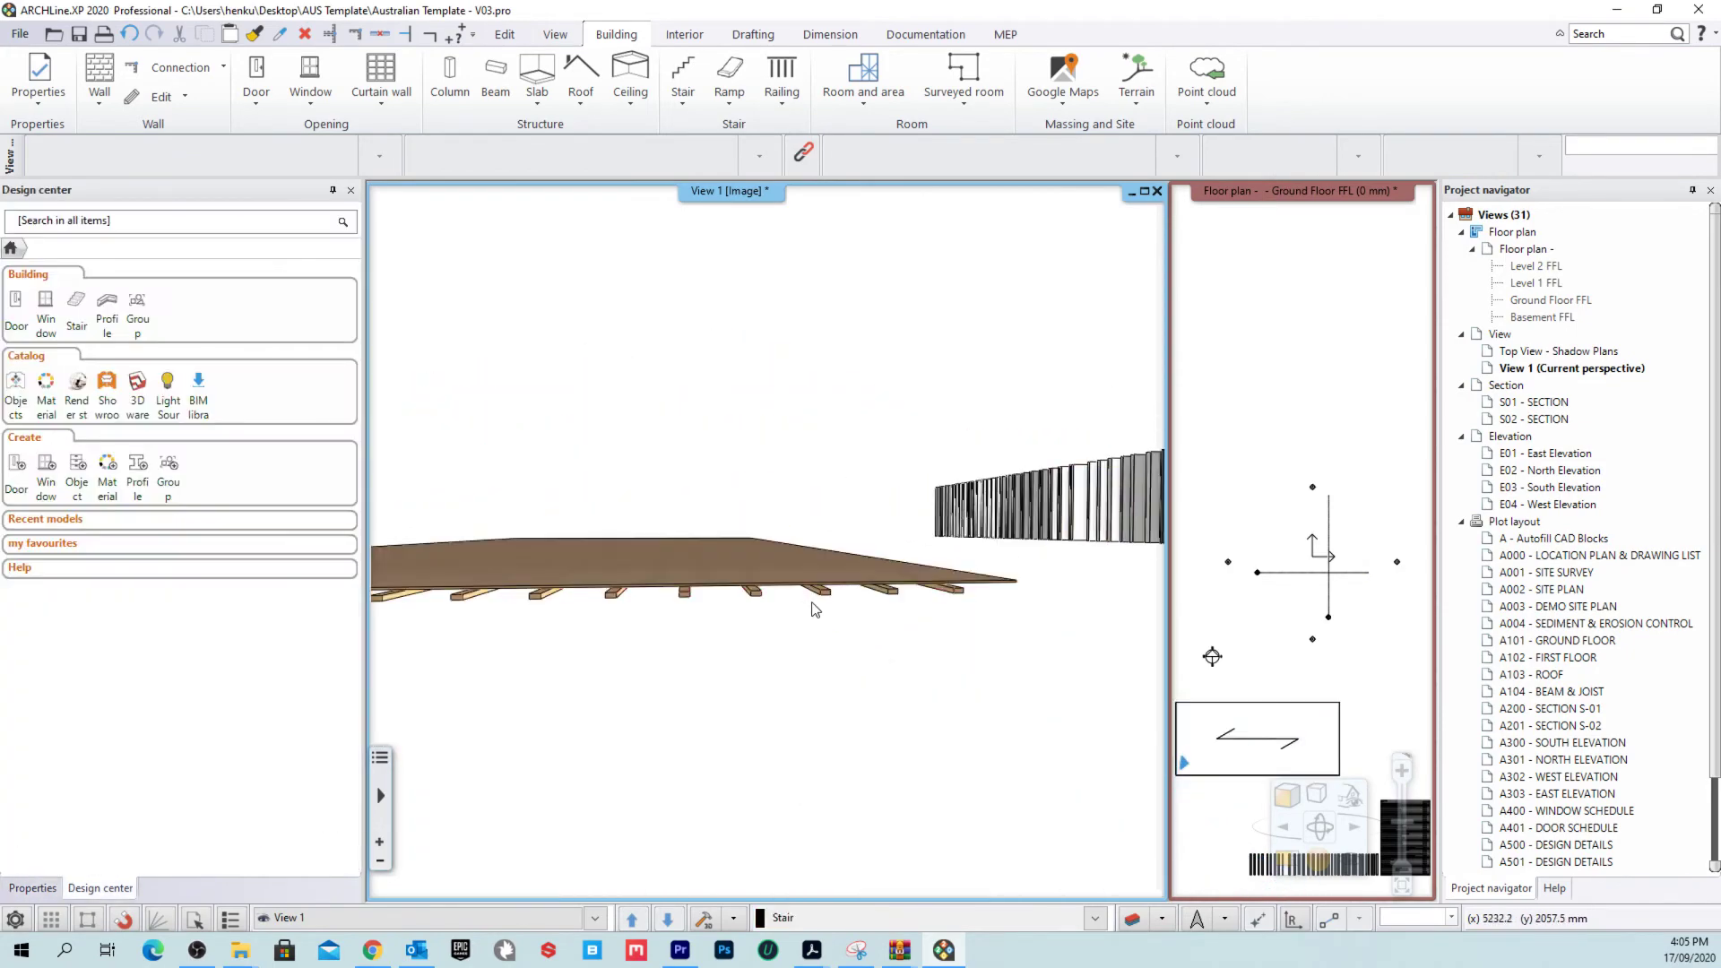
{"action": "scroll", "coordinate": [813, 609], "scroll_direction": "up", "scroll_amount": 2}
{"action": "middle_click_drag", "start_coordinate": [875, 627], "coordinate": [913, 671]}
Step: Flip the joist profile upright to 45 mm wide by 90 mm deep
{"action": "double_click", "coordinate": [913, 671]}
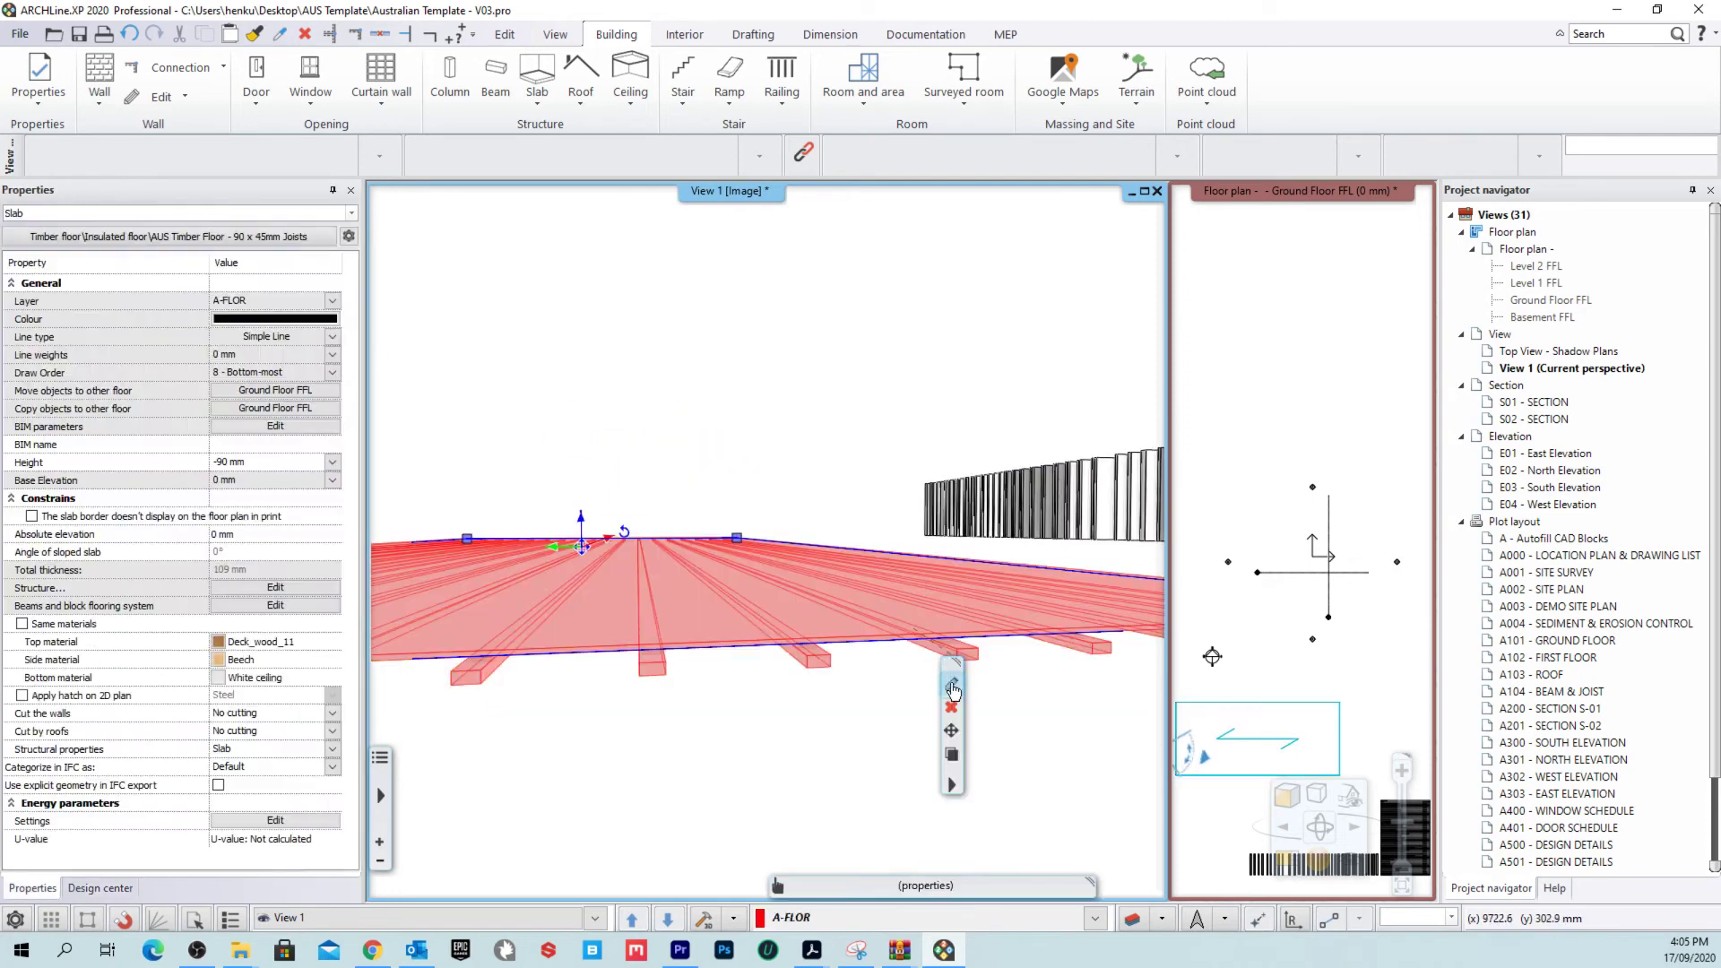
{"action": "left_click", "coordinate": [733, 463]}
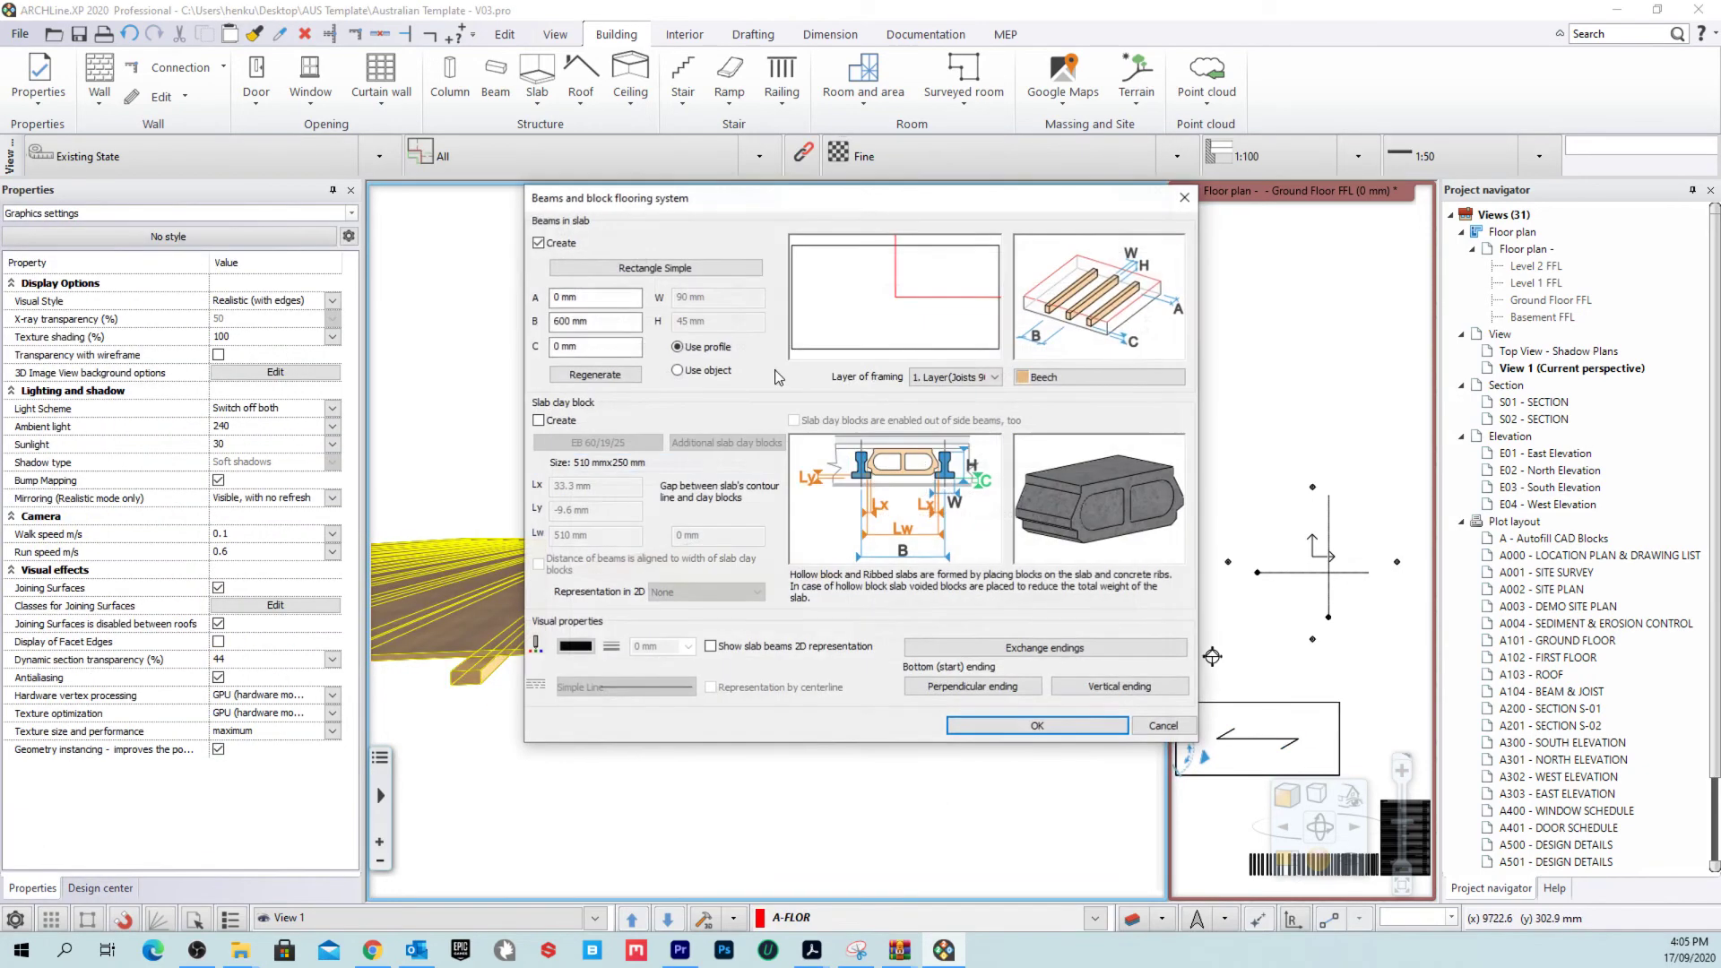
{"action": "left_click", "coordinate": [654, 265]}
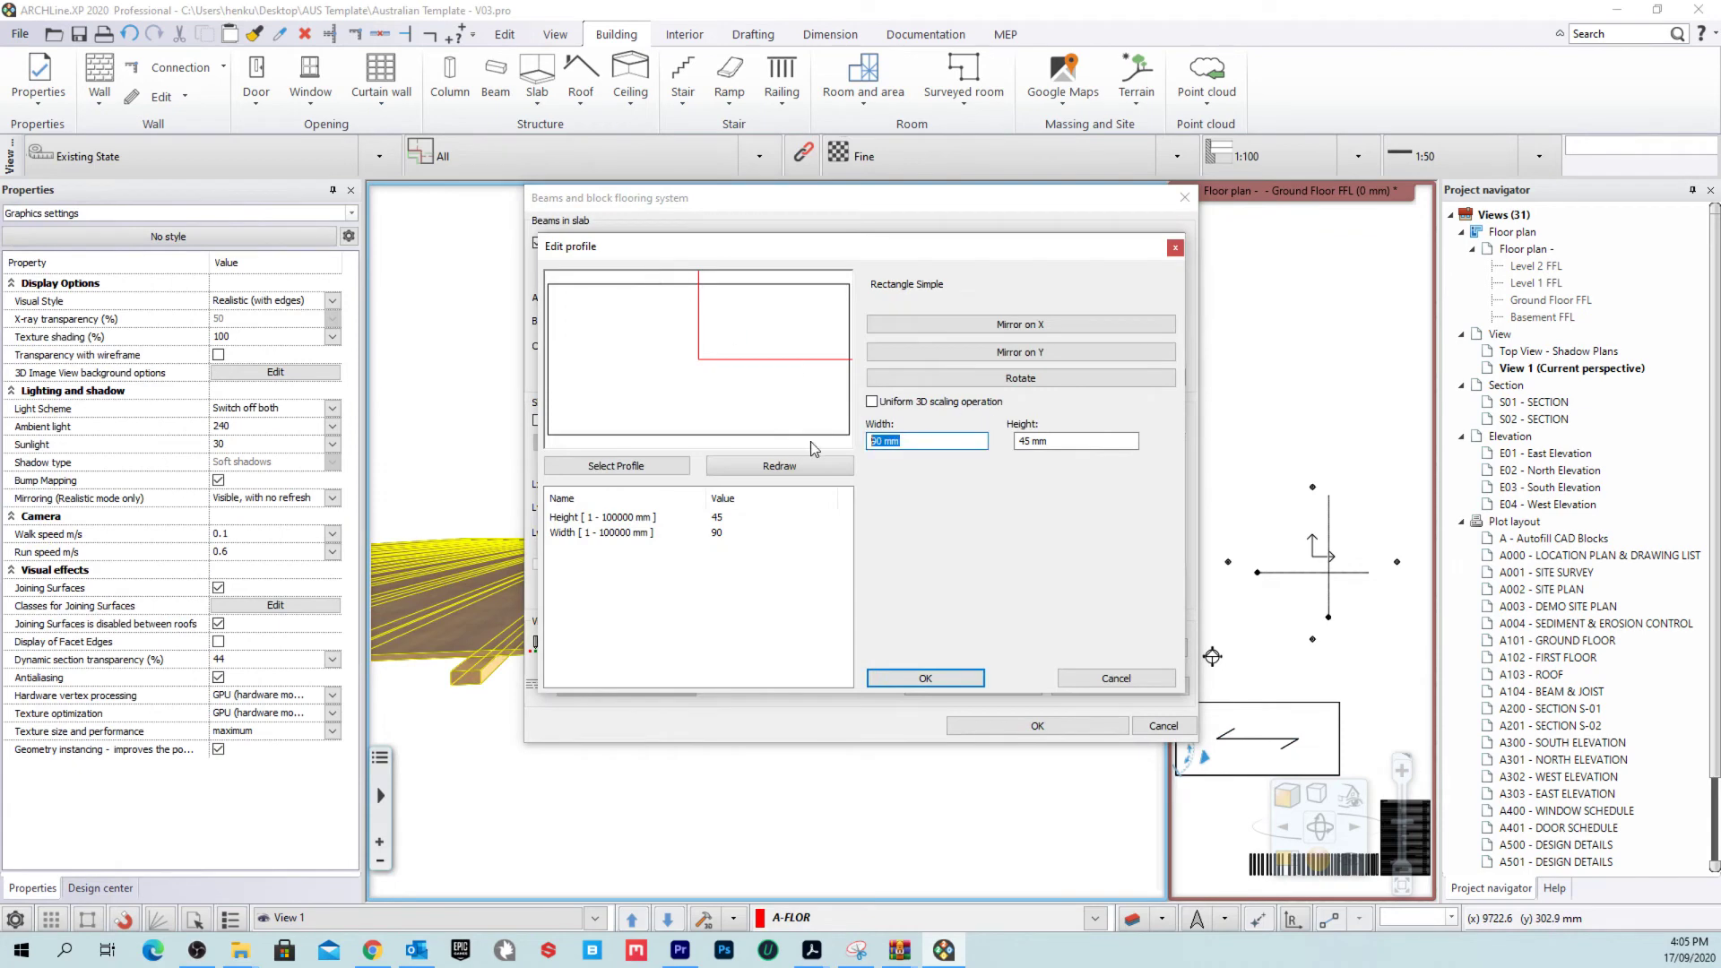
{"action": "key", "text": "Tab"}
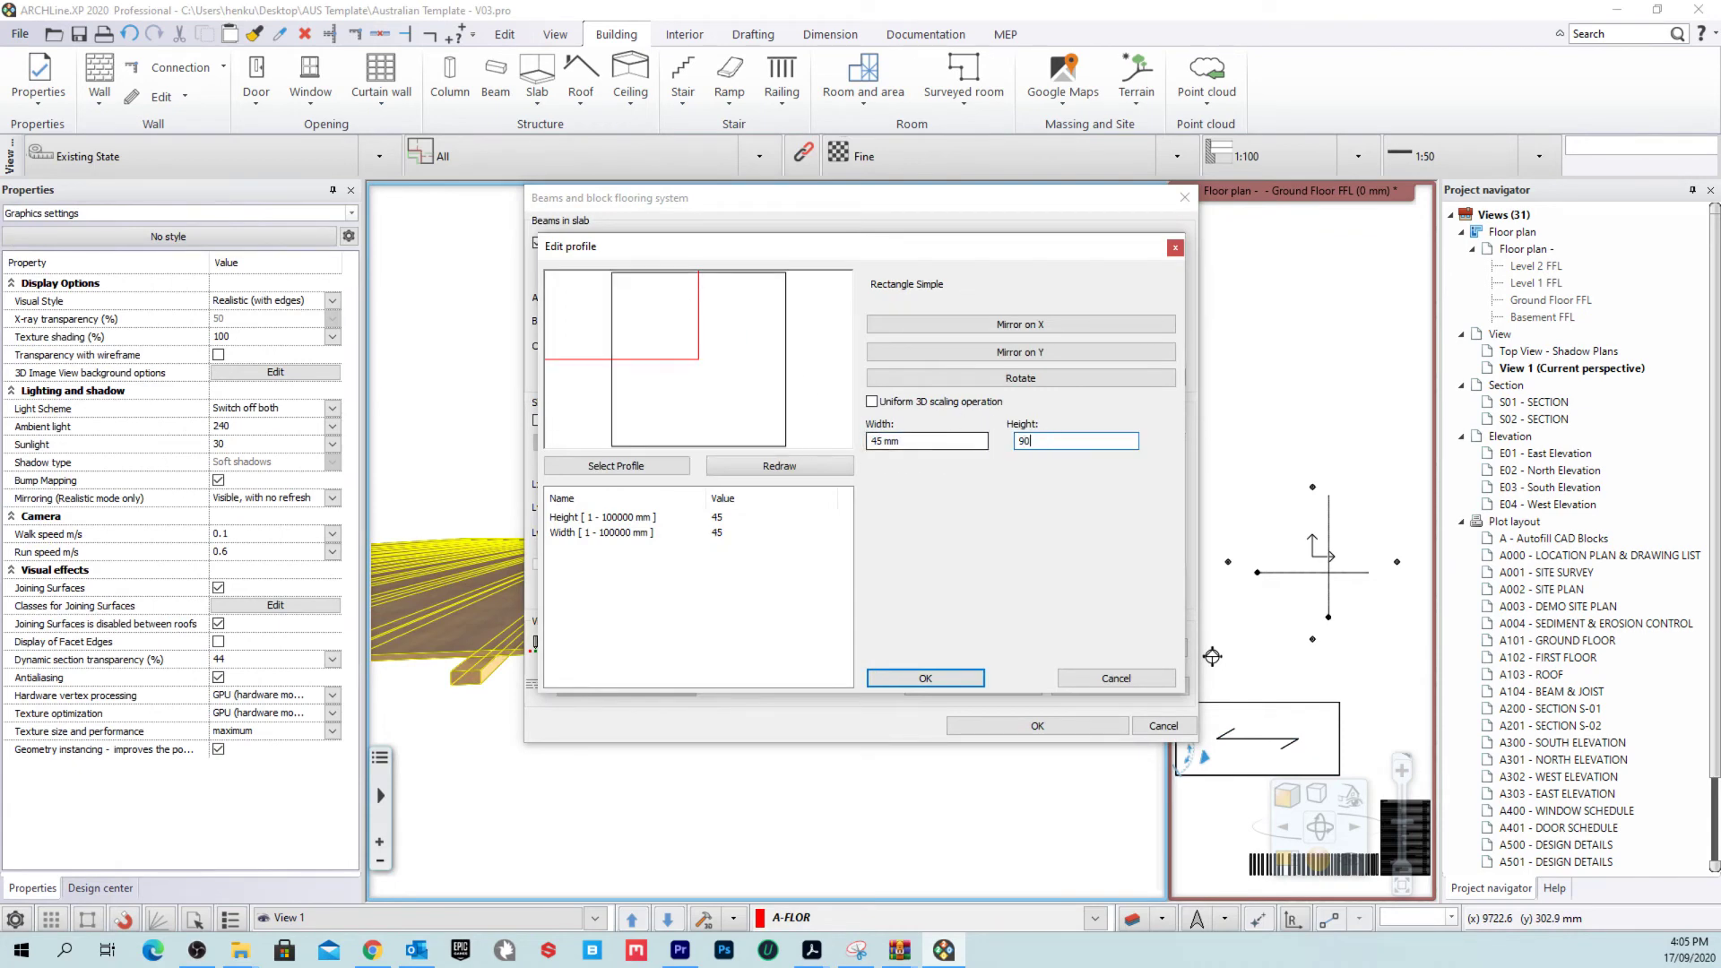
{"action": "left_click", "coordinate": [963, 679]}
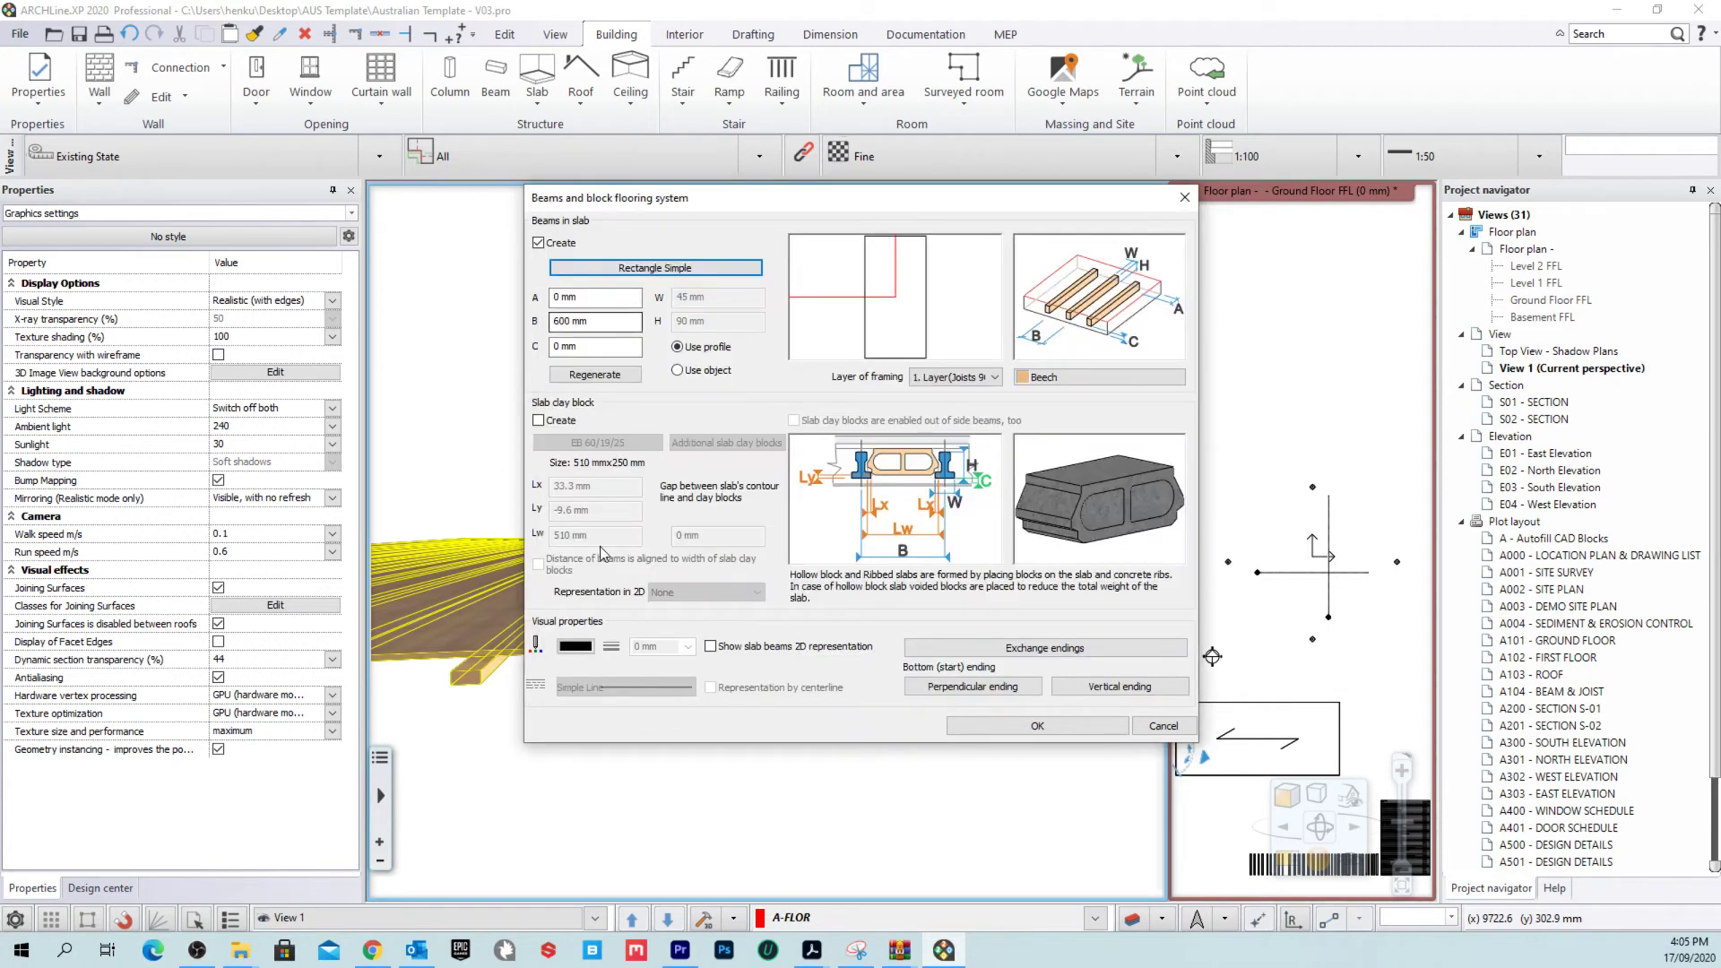
{"action": "left_click", "coordinate": [1037, 724]}
Step: Update the 90 x 45mm Joists floor style with the new joist profile and apply
{"action": "left_click", "coordinate": [755, 694]}
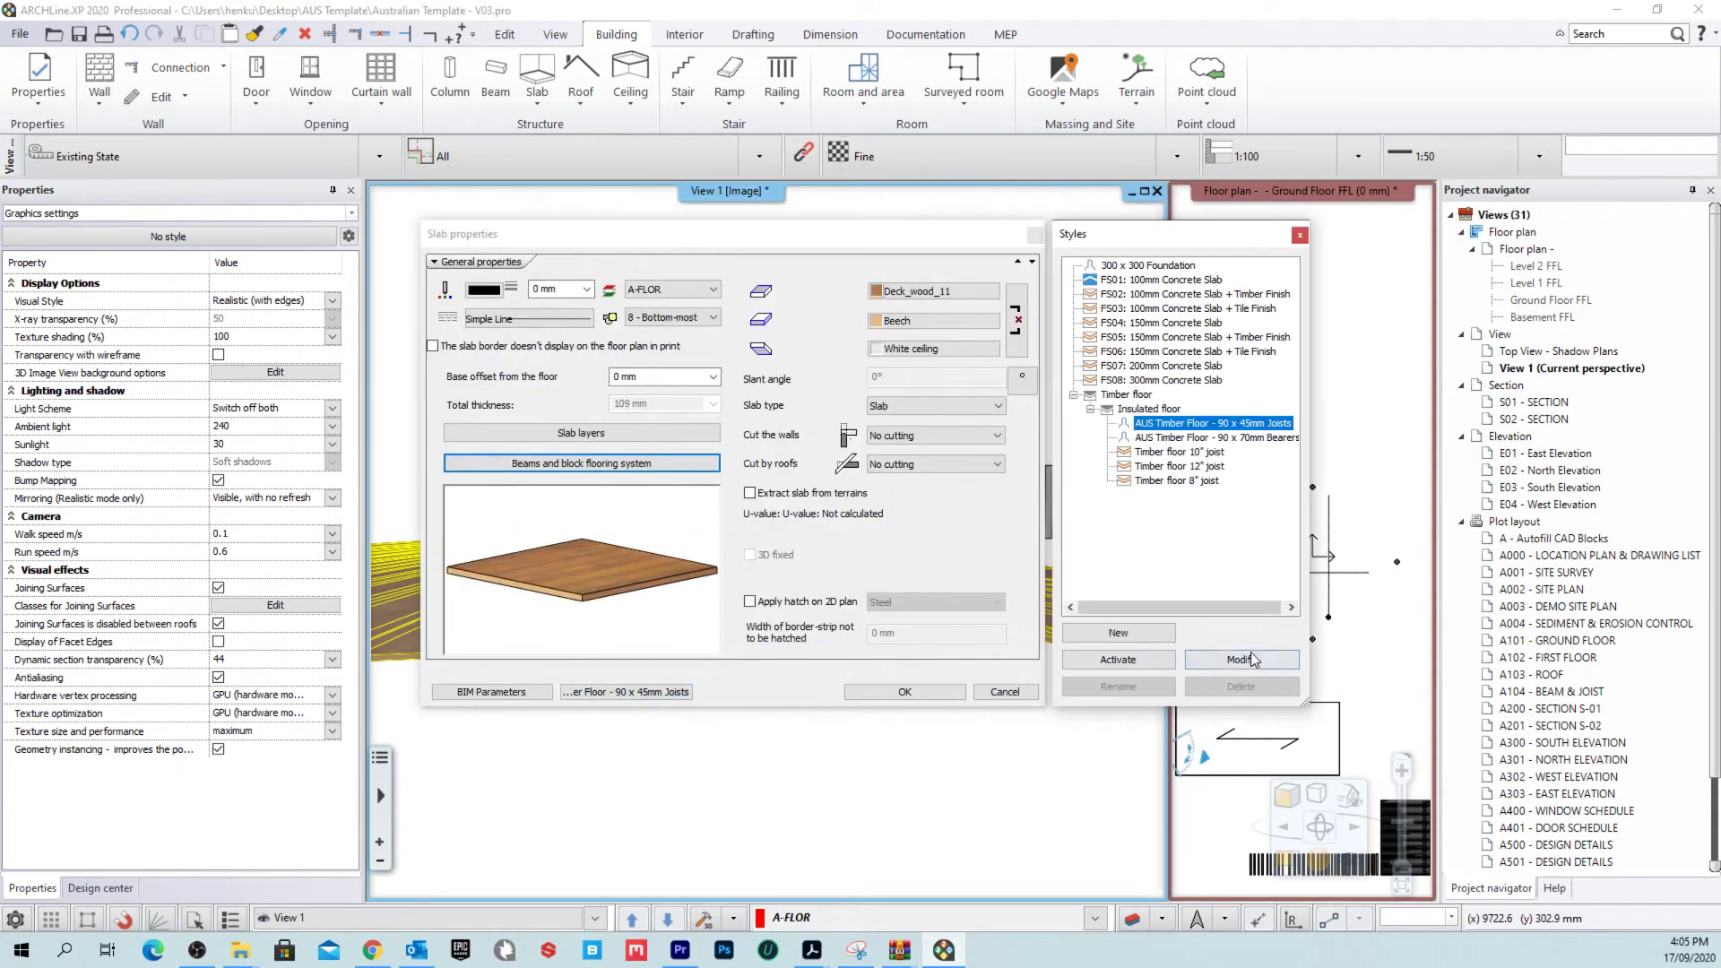
{"action": "left_click", "coordinate": [1252, 661]}
{"action": "left_click", "coordinate": [1241, 512]}
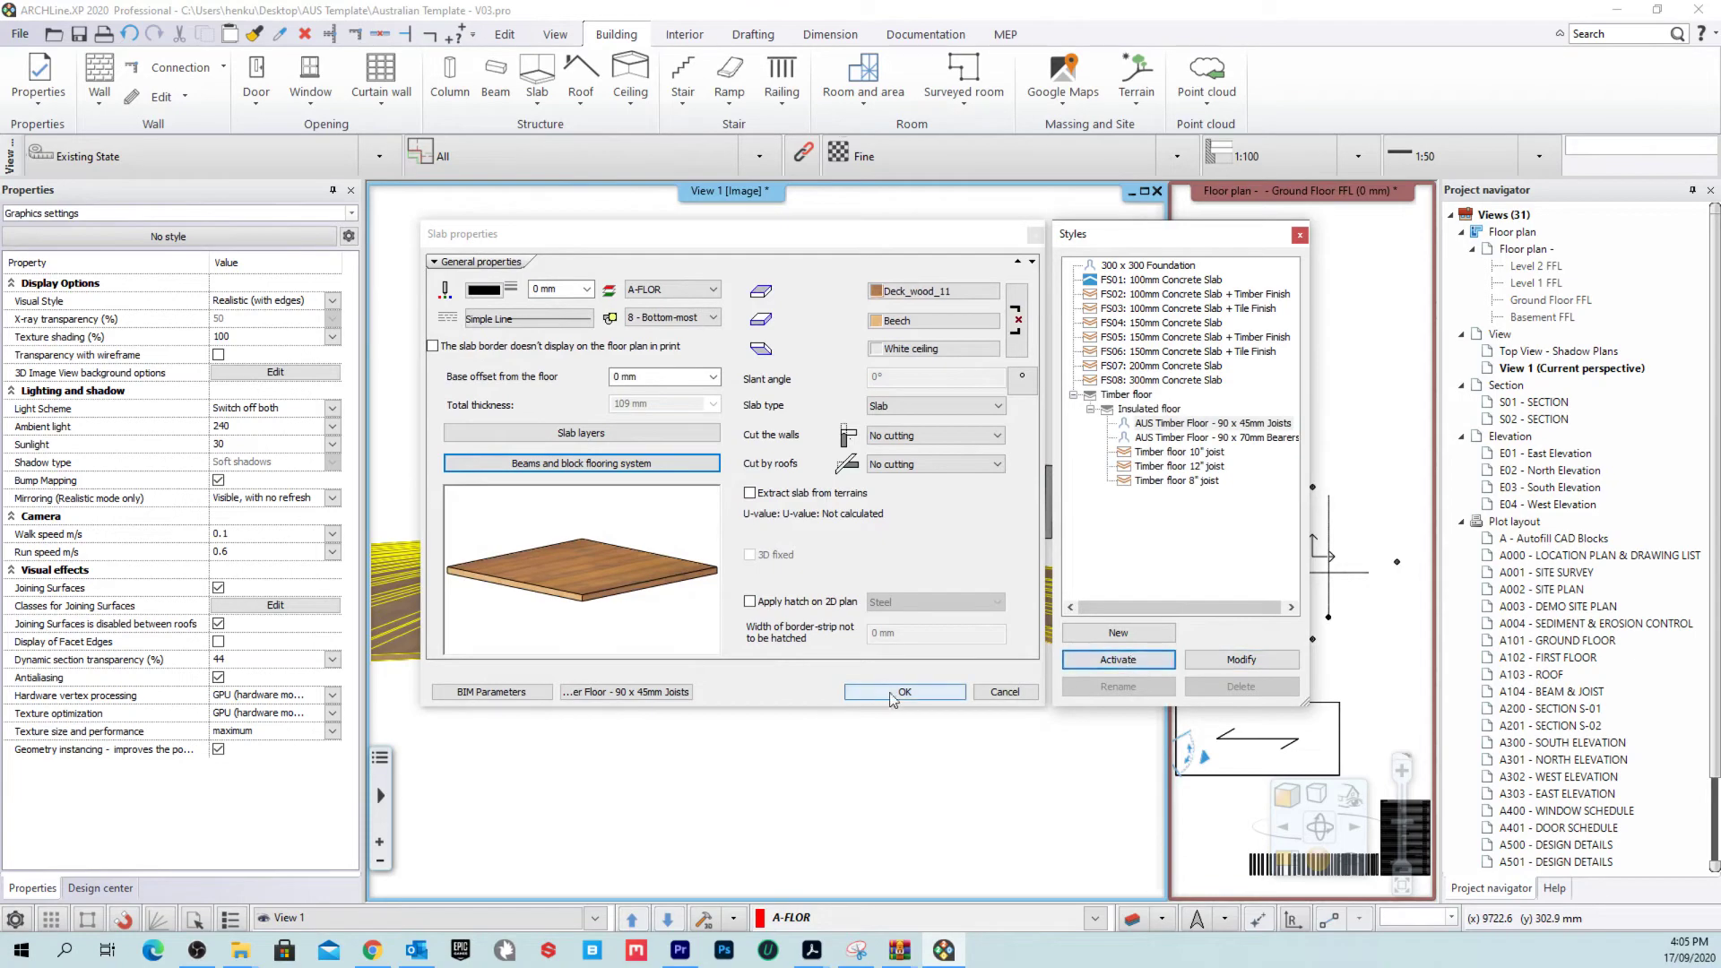
{"action": "left_click", "coordinate": [903, 692]}
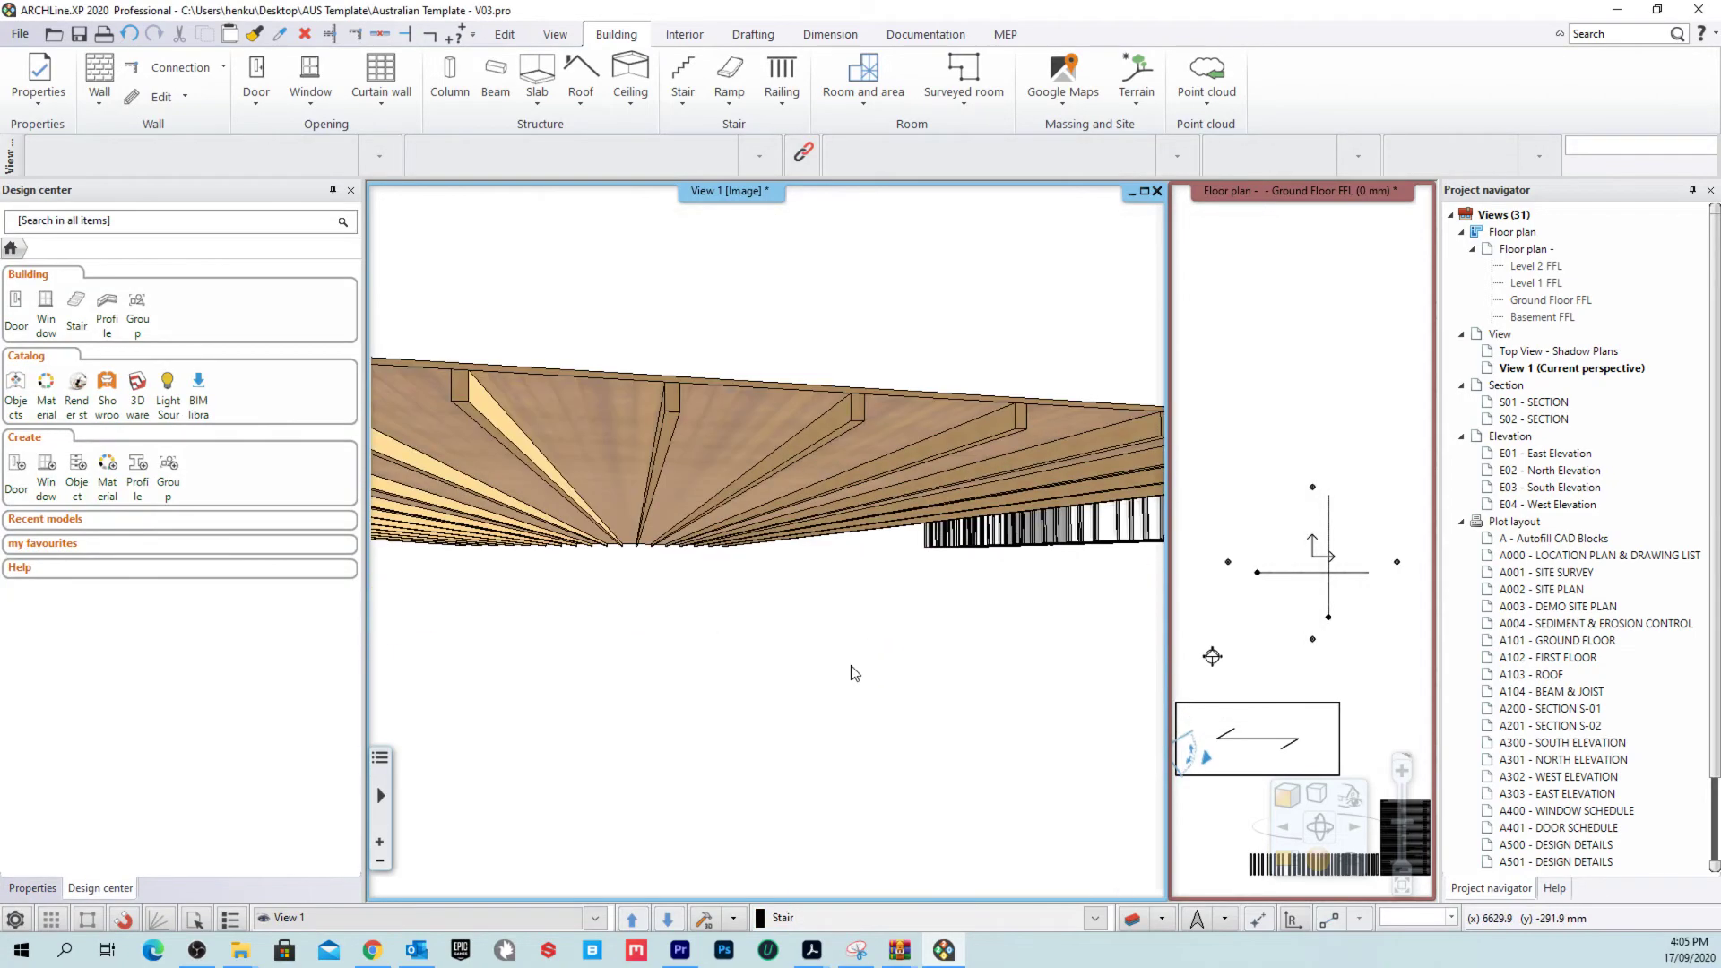
Step: Make the floor plan the main view and toggle the slab's joist layer visibility
{"action": "middle_click_drag", "start_coordinate": [851, 666], "coordinate": [847, 523]}
{"action": "middle_click_drag", "start_coordinate": [878, 725], "coordinate": [867, 793]}
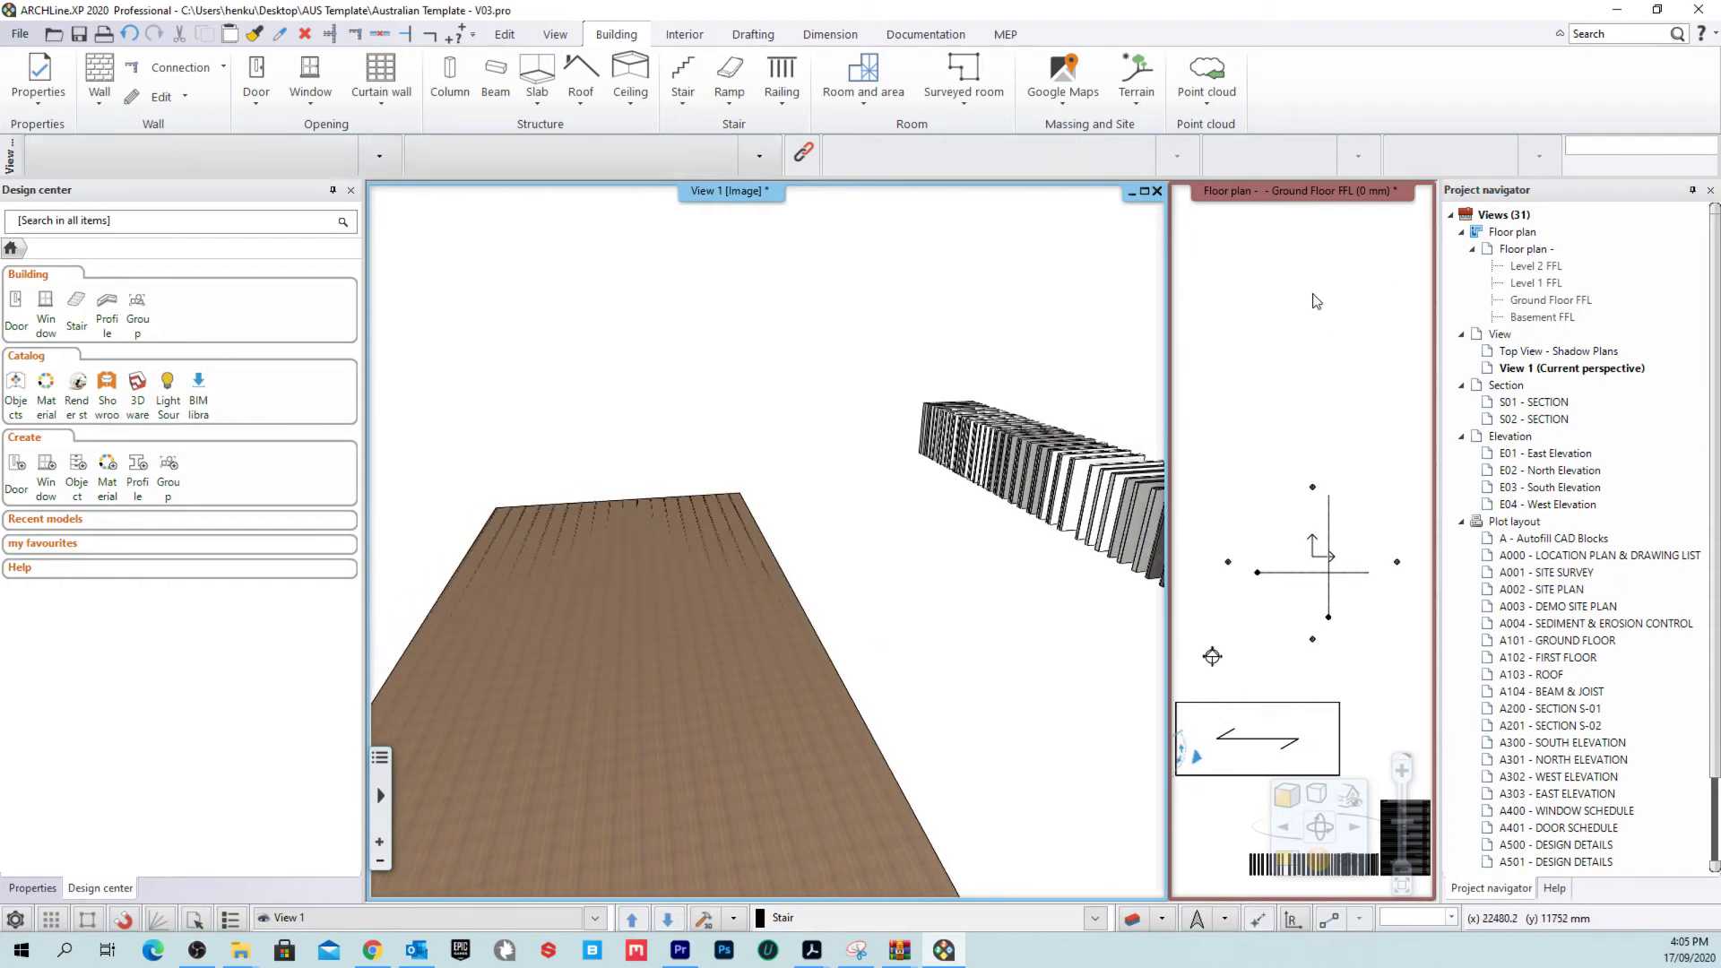
{"action": "right_click", "coordinate": [1239, 191]}
{"action": "left_click", "coordinate": [1335, 201]}
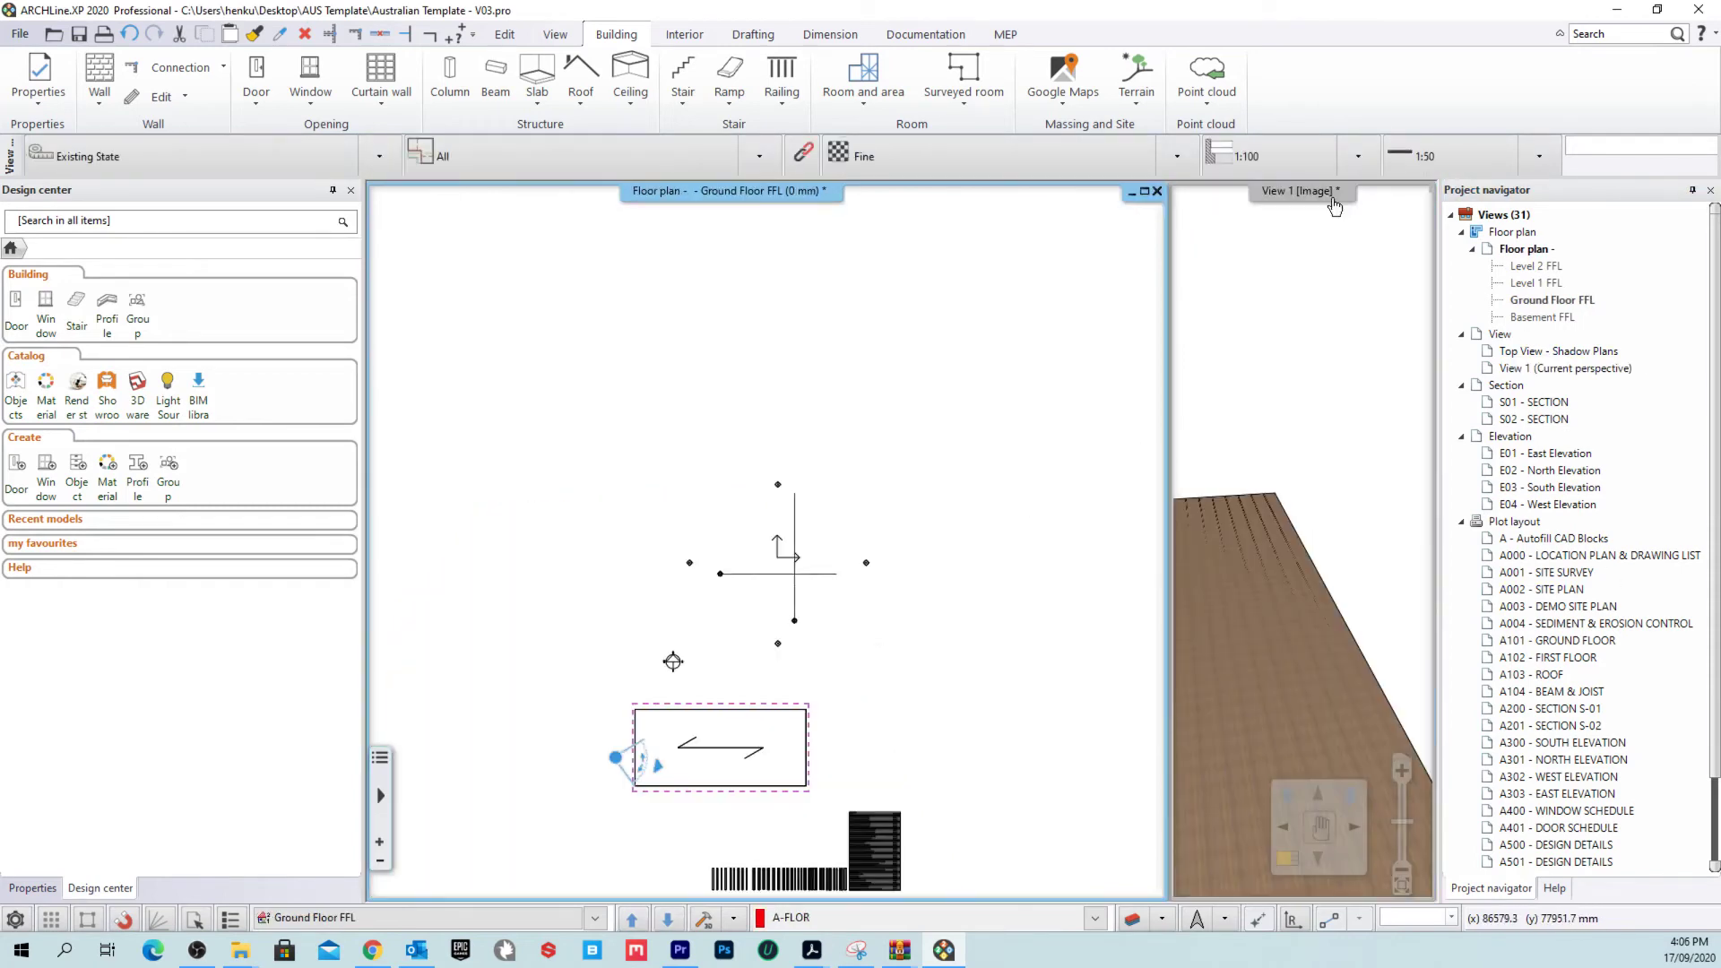
{"action": "middle_click_drag", "start_coordinate": [672, 662], "coordinate": [769, 404]}
{"action": "scroll", "coordinate": [852, 502], "scroll_direction": "up", "scroll_amount": 5}
{"action": "right_click", "coordinate": [676, 545]}
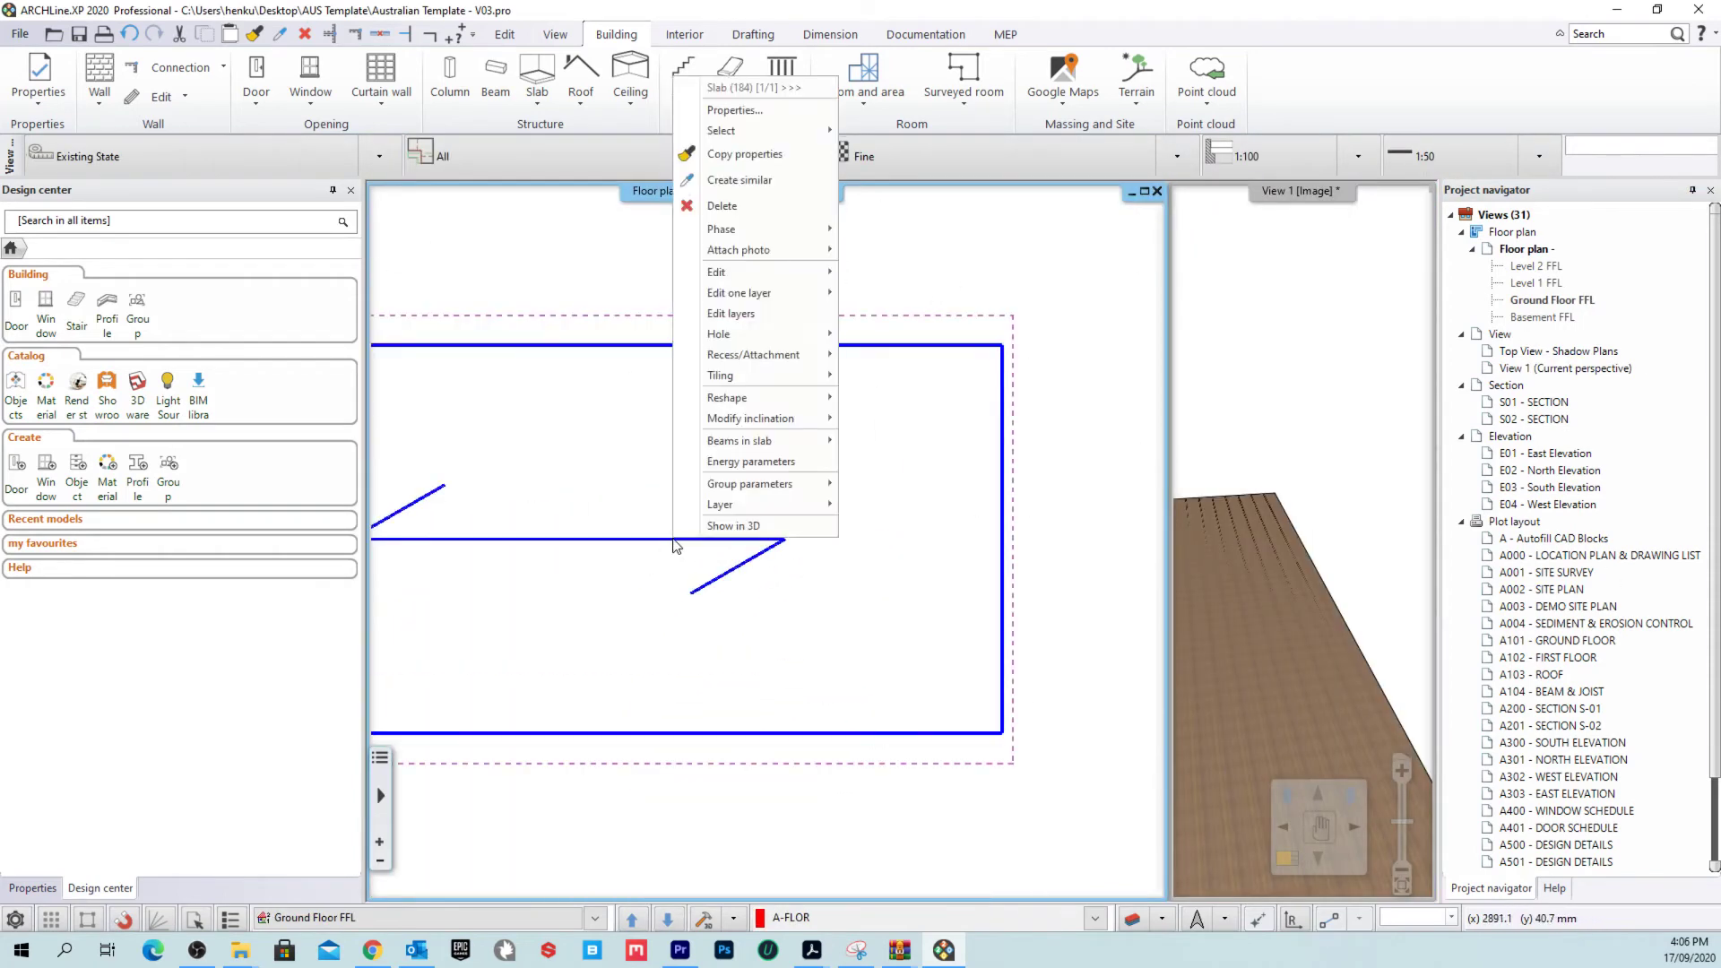
{"action": "mouse_move", "coordinate": [786, 443]}
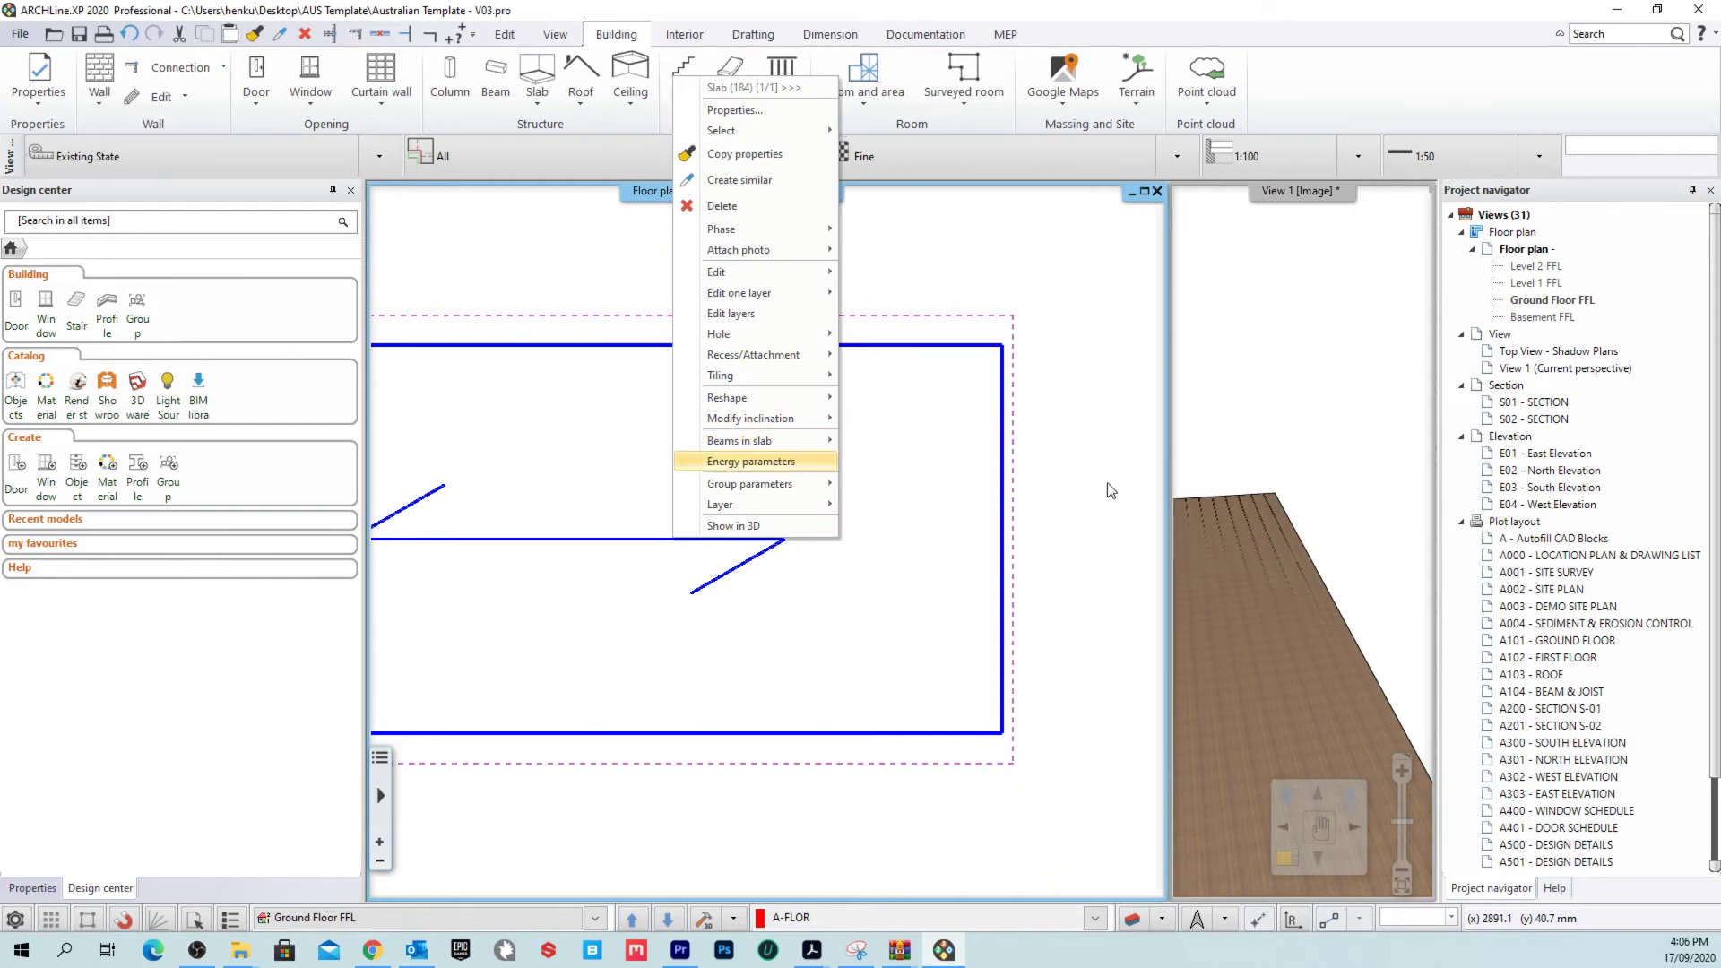
{"action": "left_click", "coordinate": [1076, 492]}
{"action": "scroll", "coordinate": [668, 490], "scroll_direction": "down", "scroll_amount": 3}
{"action": "right_click", "coordinate": [668, 491]}
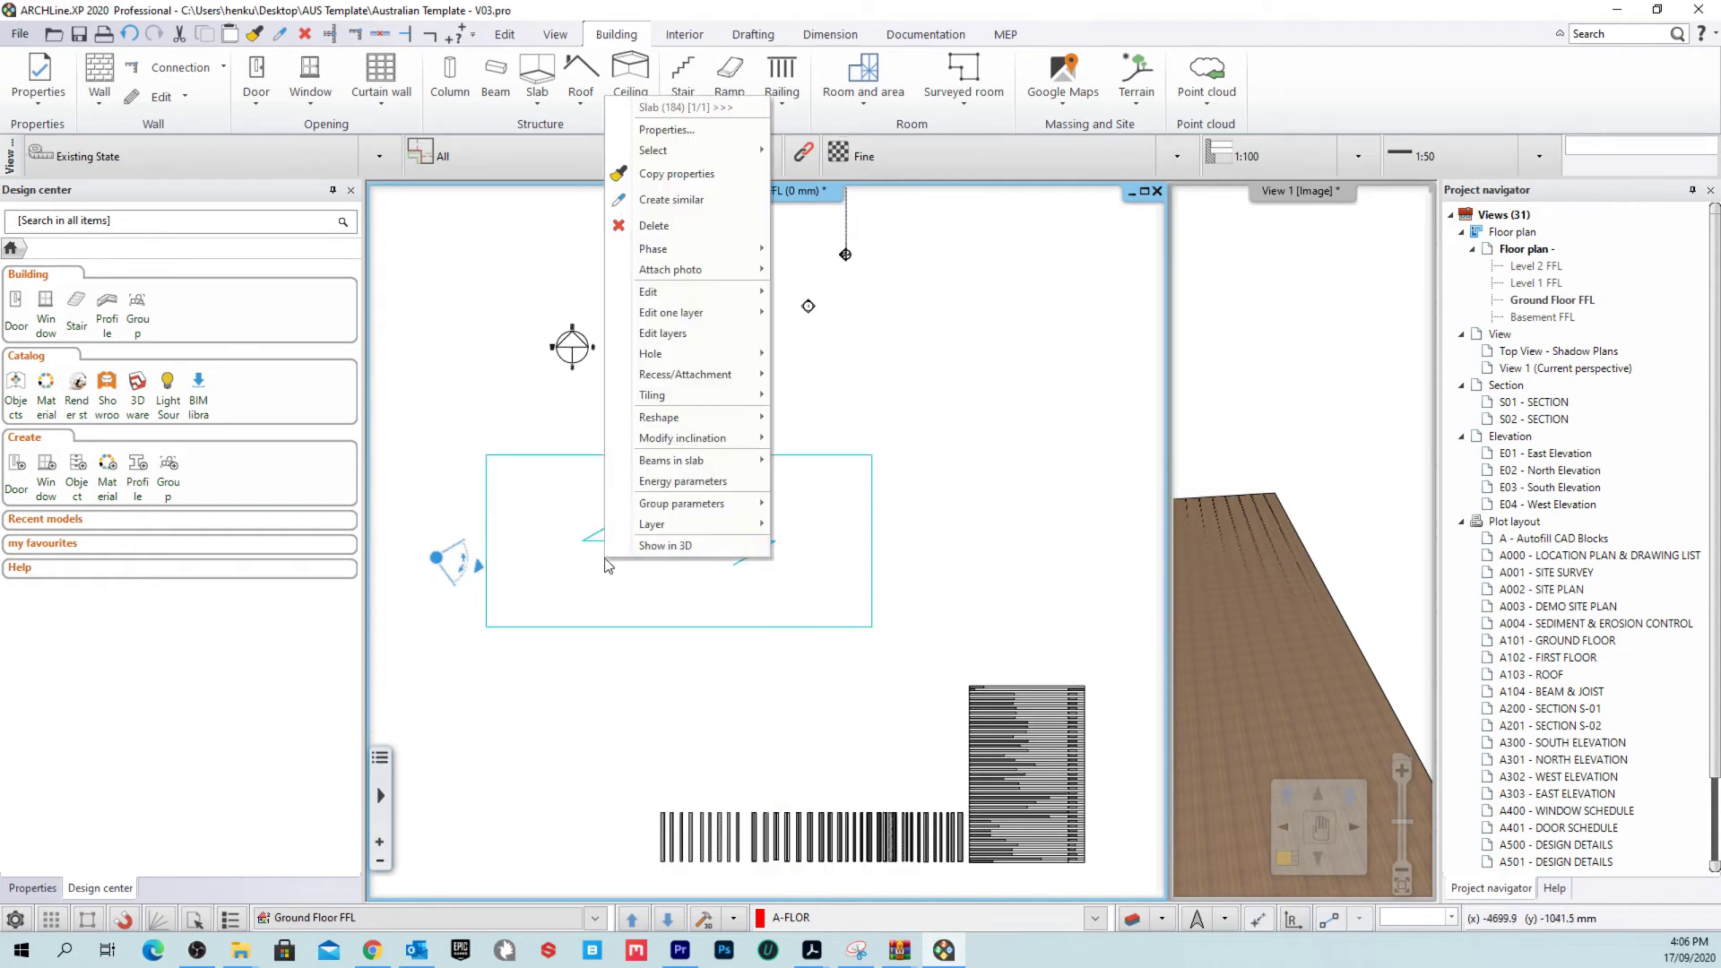
{"action": "mouse_move", "coordinate": [733, 459]}
{"action": "left_click", "coordinate": [932, 461]}
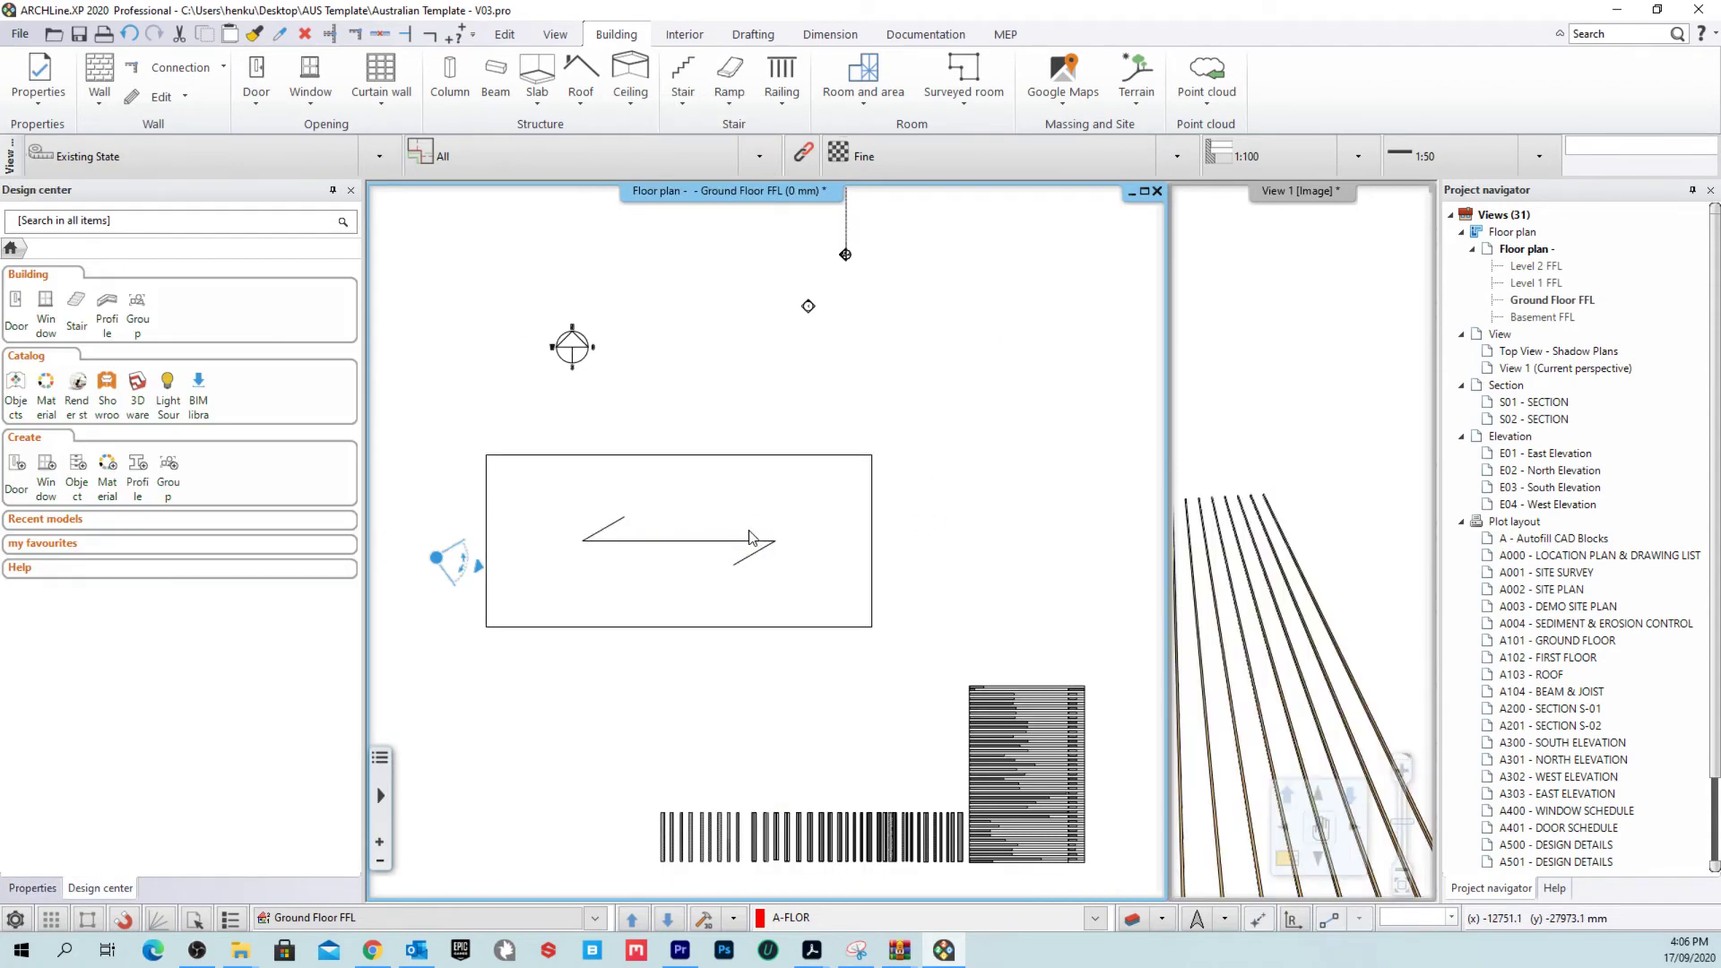
Step: Tick Show slab beams 2D representation so the joists draw as plan lines
{"action": "left_click", "coordinate": [749, 500]}
{"action": "scroll", "coordinate": [708, 583], "scroll_direction": "up", "scroll_amount": 2}
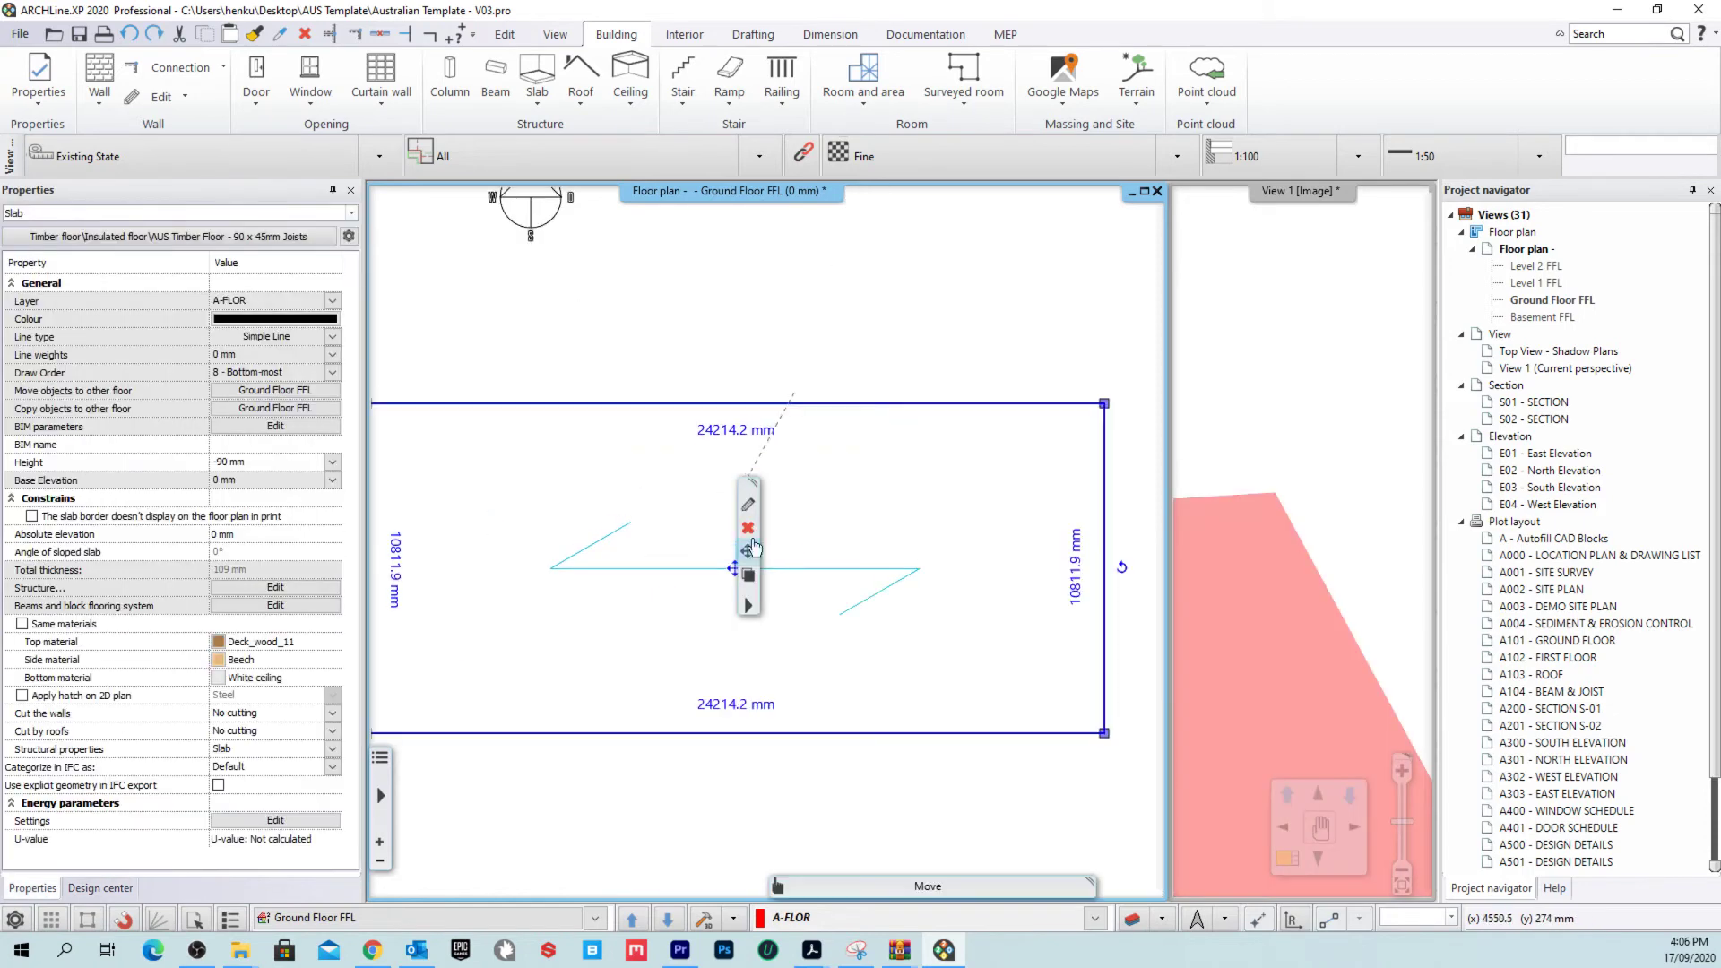
{"action": "right_click", "coordinate": [655, 562]}
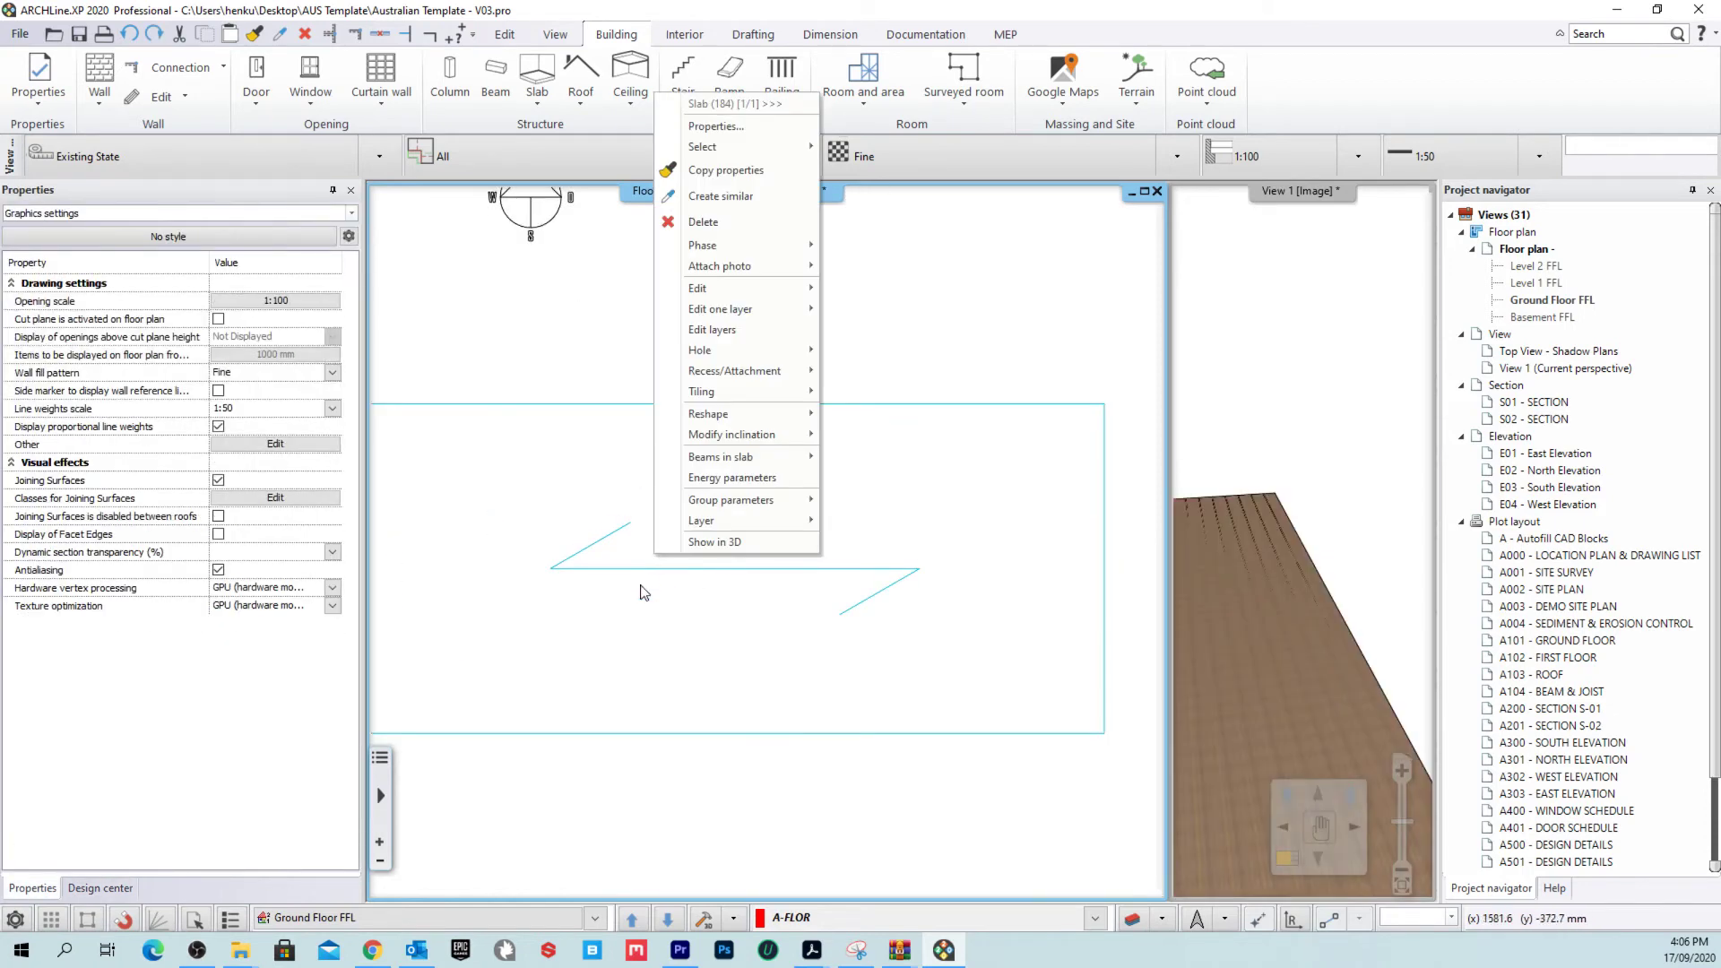
{"action": "left_click", "coordinate": [641, 591]}
{"action": "double_click", "coordinate": [792, 613]}
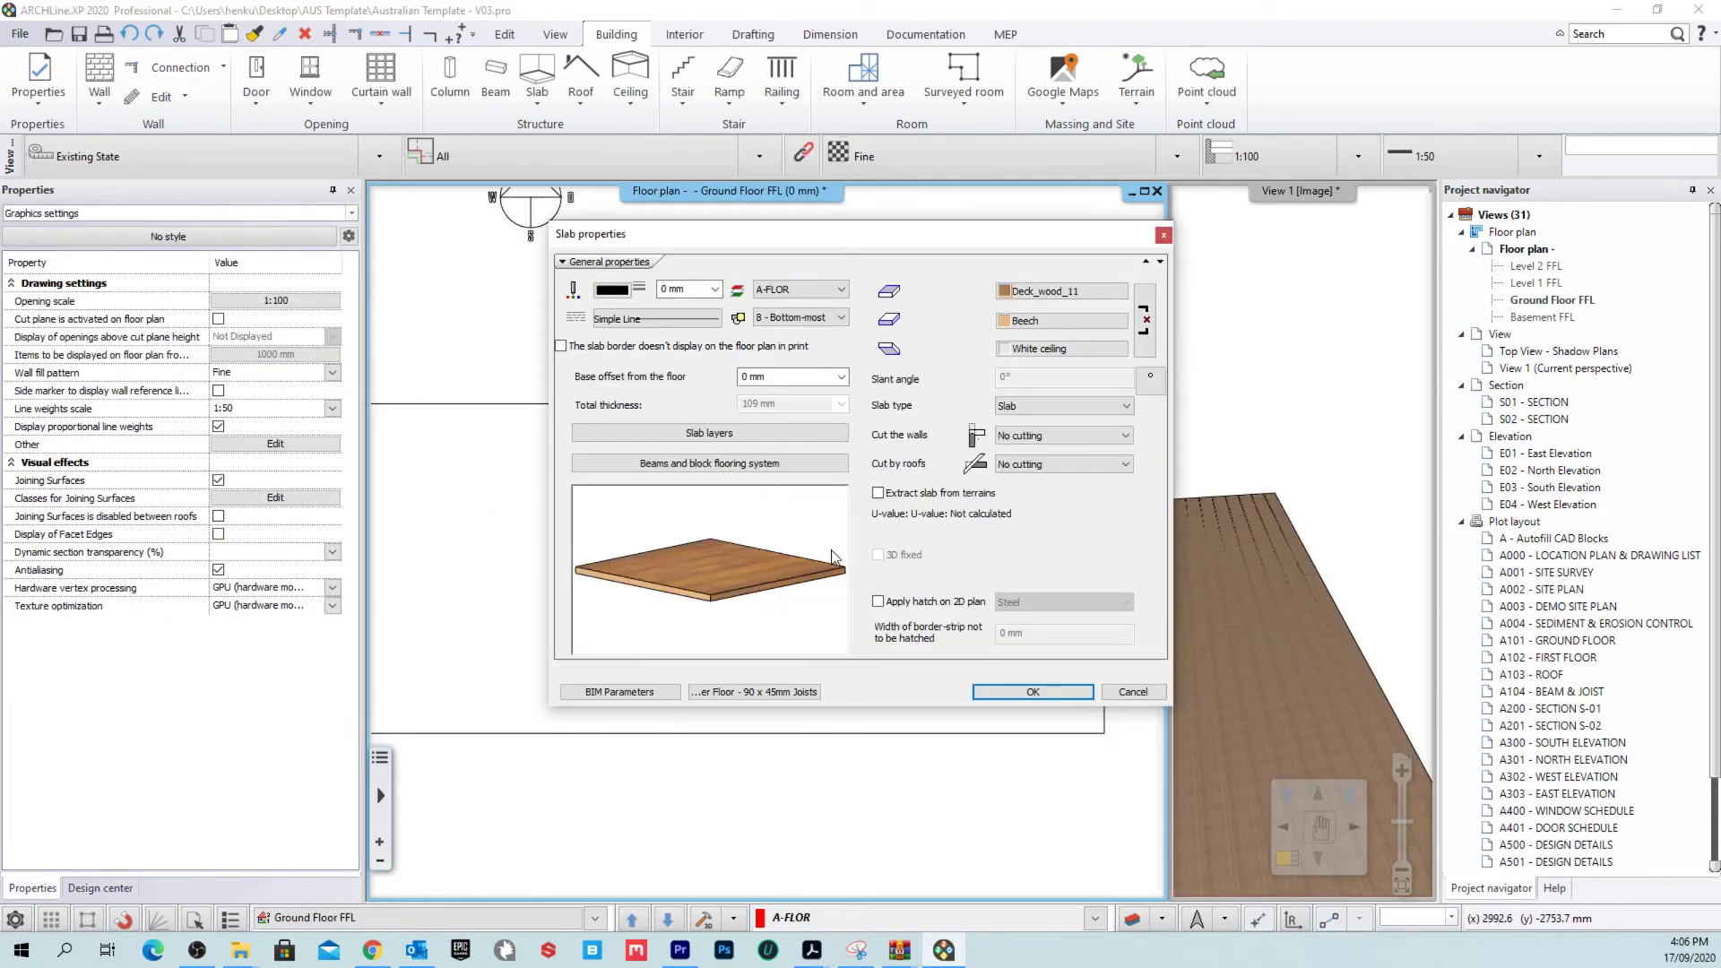
{"action": "left_click", "coordinate": [760, 688]}
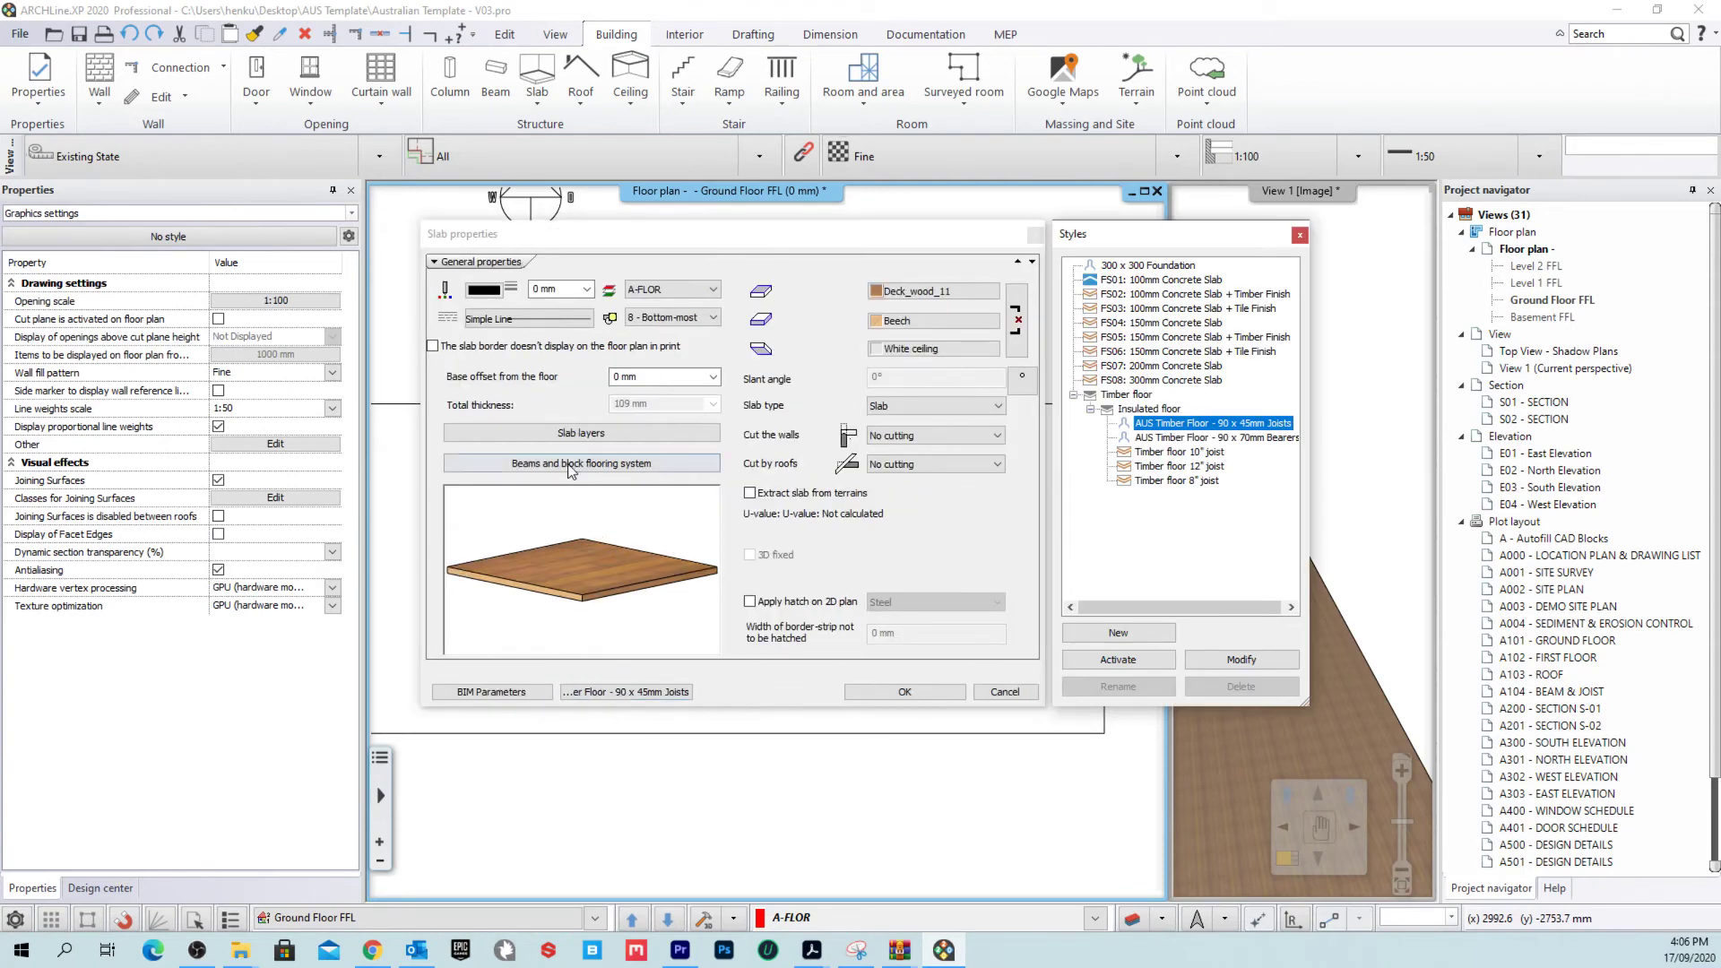
{"action": "left_click", "coordinate": [573, 464]}
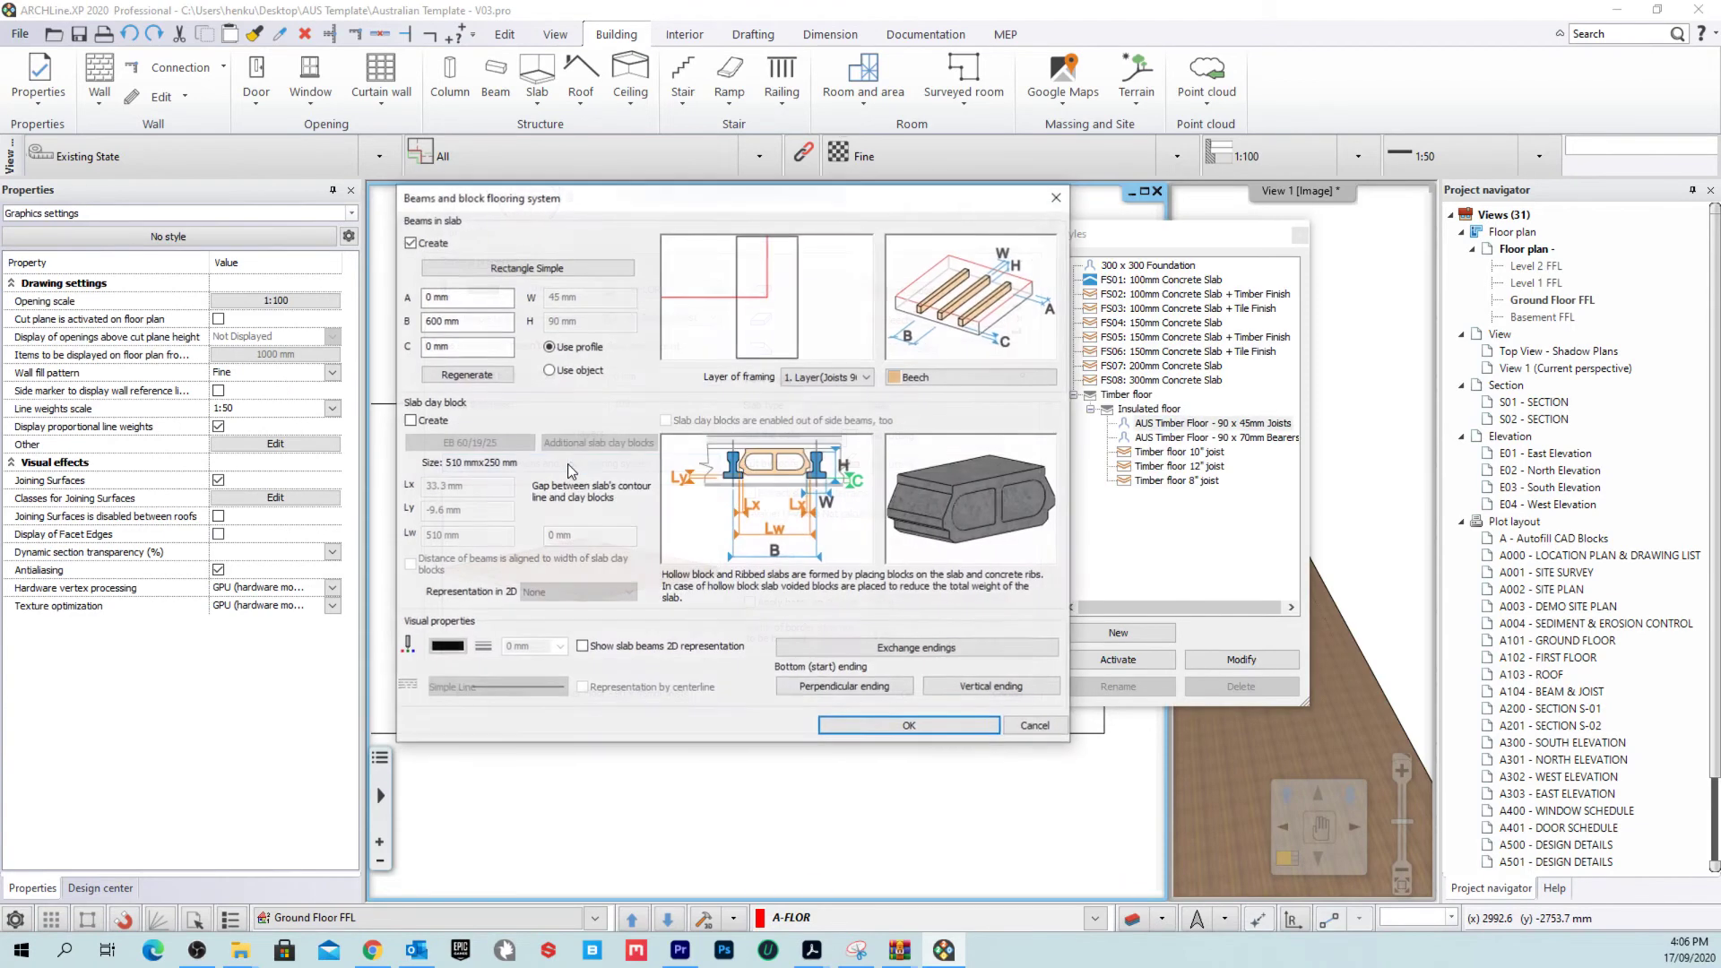
{"action": "left_click", "coordinate": [583, 646]}
{"action": "left_click", "coordinate": [910, 726]}
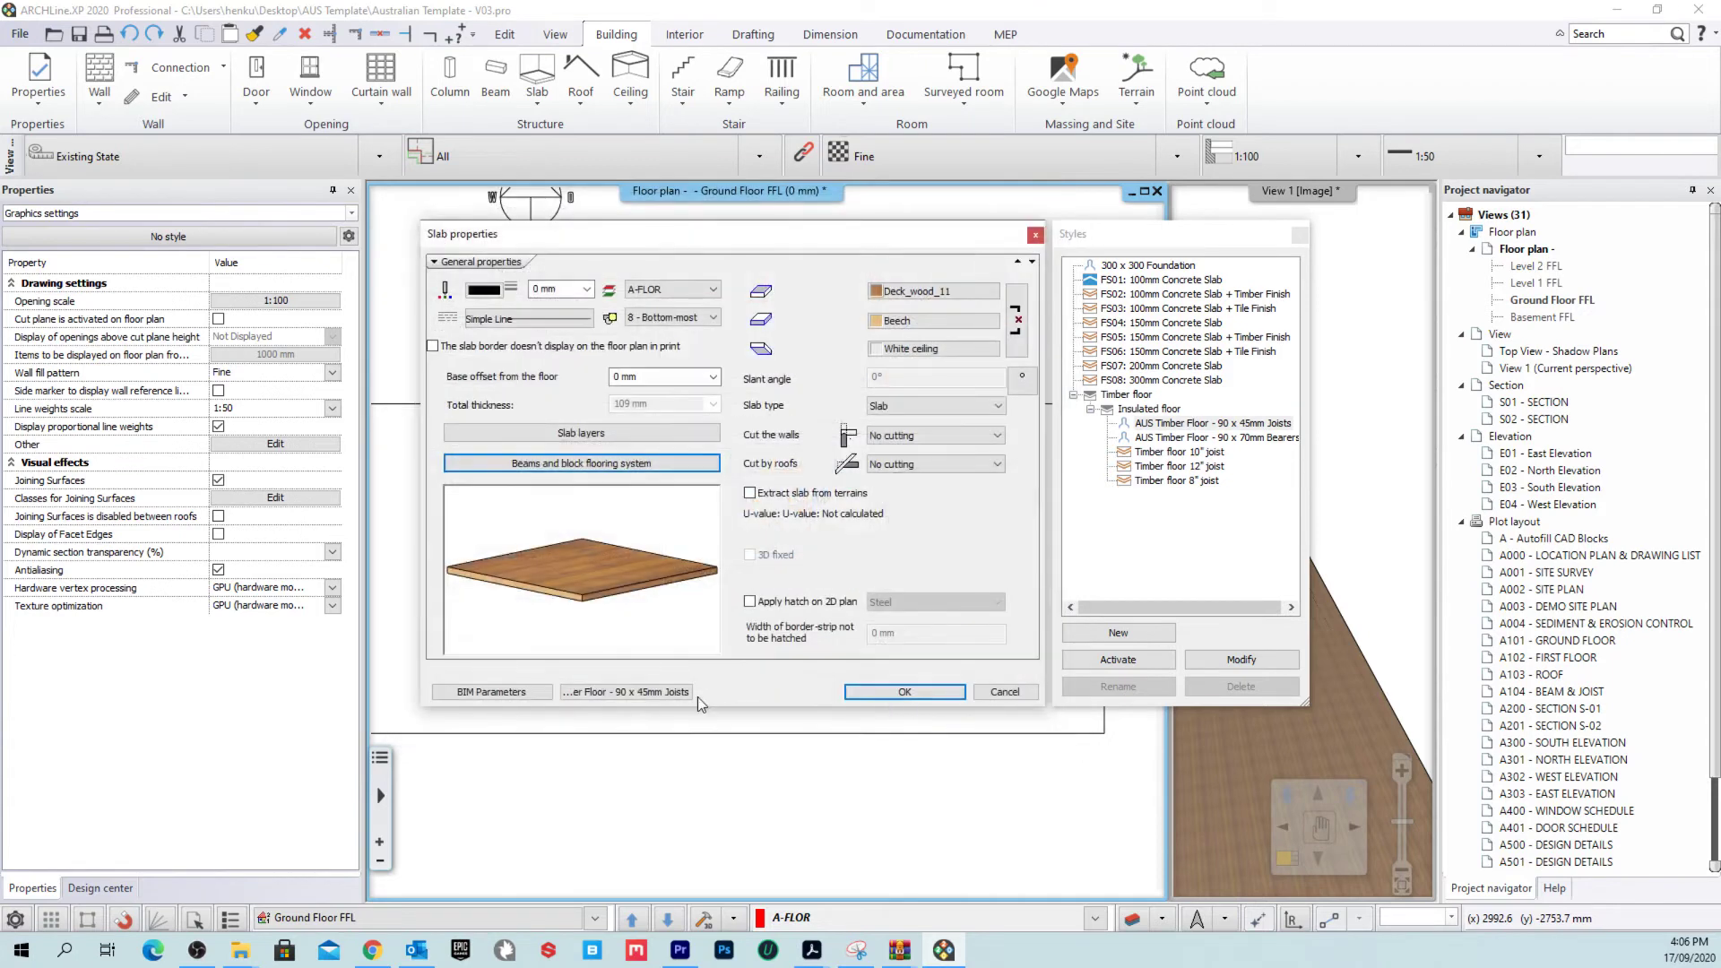
{"action": "left_click", "coordinate": [892, 692]}
{"action": "scroll", "coordinate": [1062, 624], "scroll_direction": "down", "scroll_amount": 3}
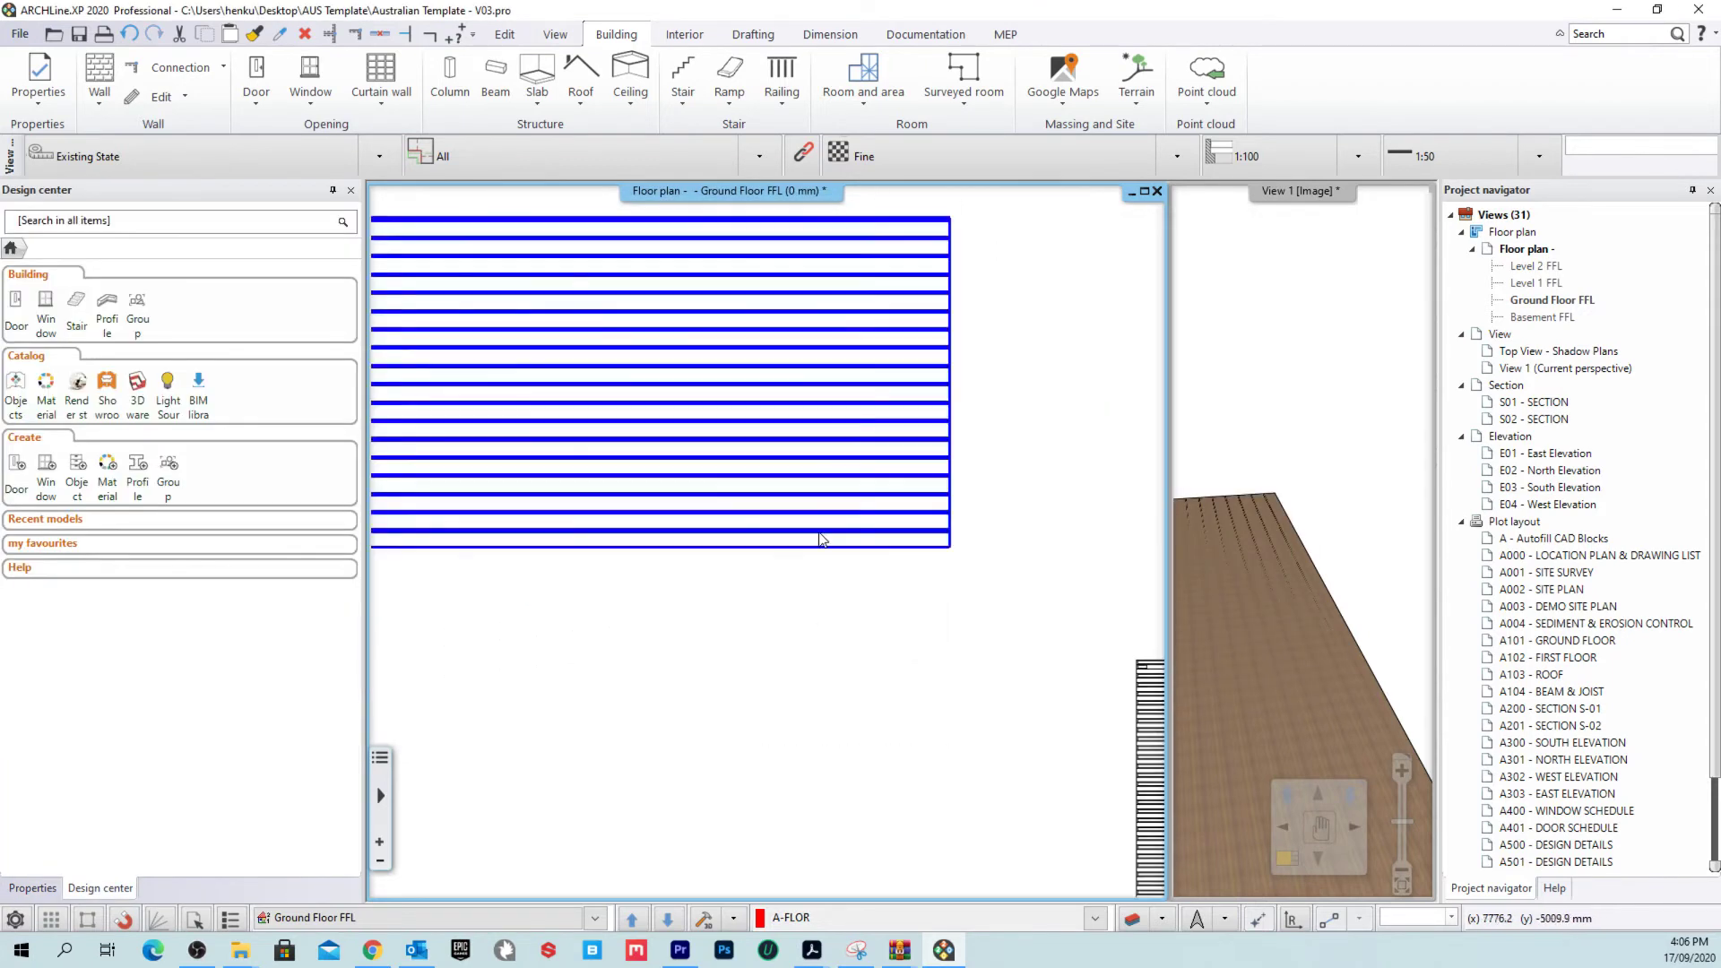
Step: Start a rectangular slab in the 90 x 70mm Bearers style
{"action": "scroll", "coordinate": [792, 544], "scroll_direction": "down", "scroll_amount": 3}
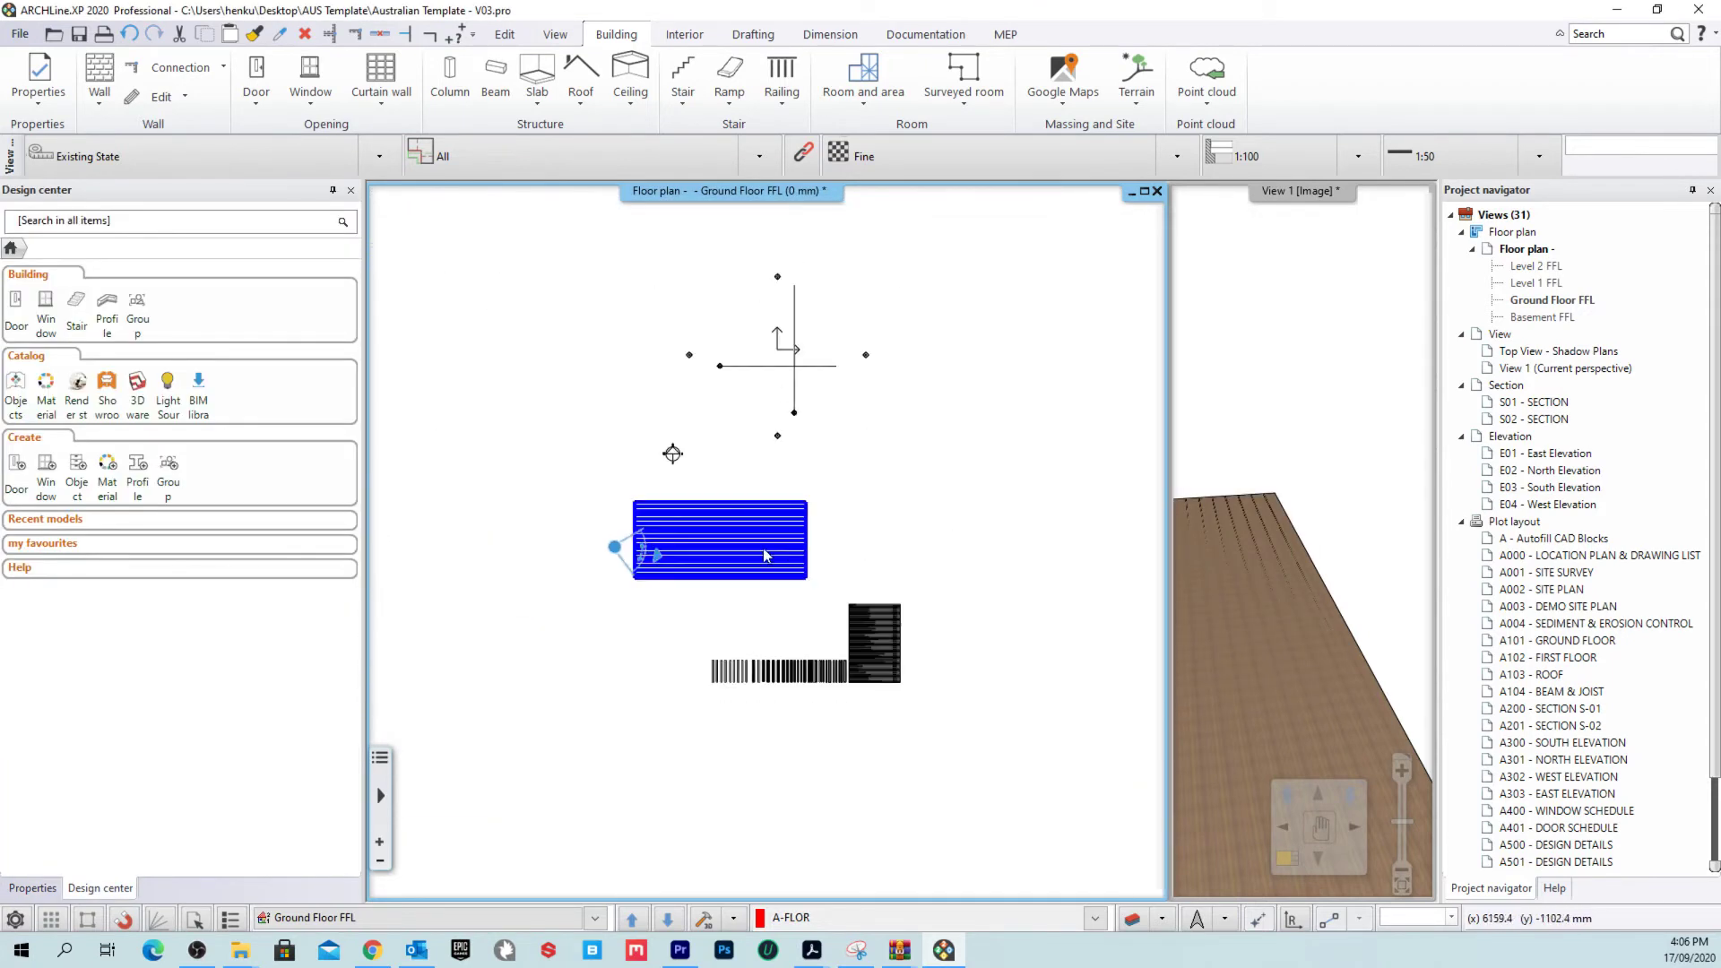
{"action": "scroll", "coordinate": [929, 475], "scroll_direction": "up", "scroll_amount": 2}
{"action": "scroll", "coordinate": [600, 478], "scroll_direction": "down", "scroll_amount": 1}
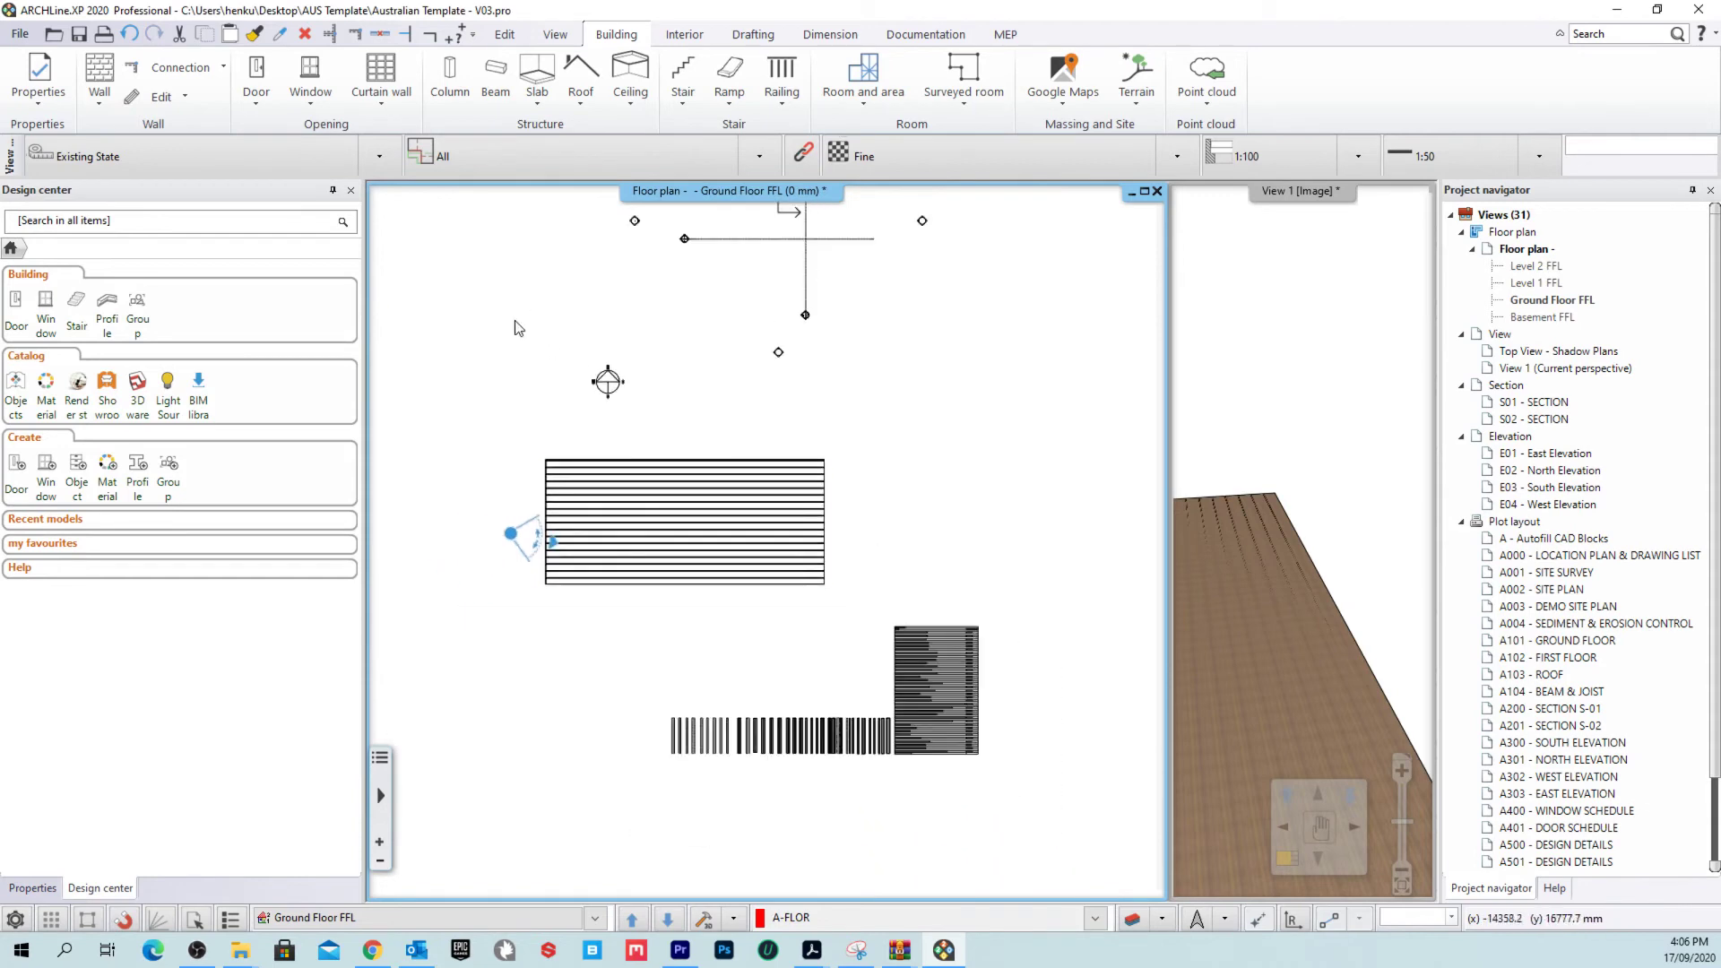
{"action": "left_click", "coordinate": [536, 76]}
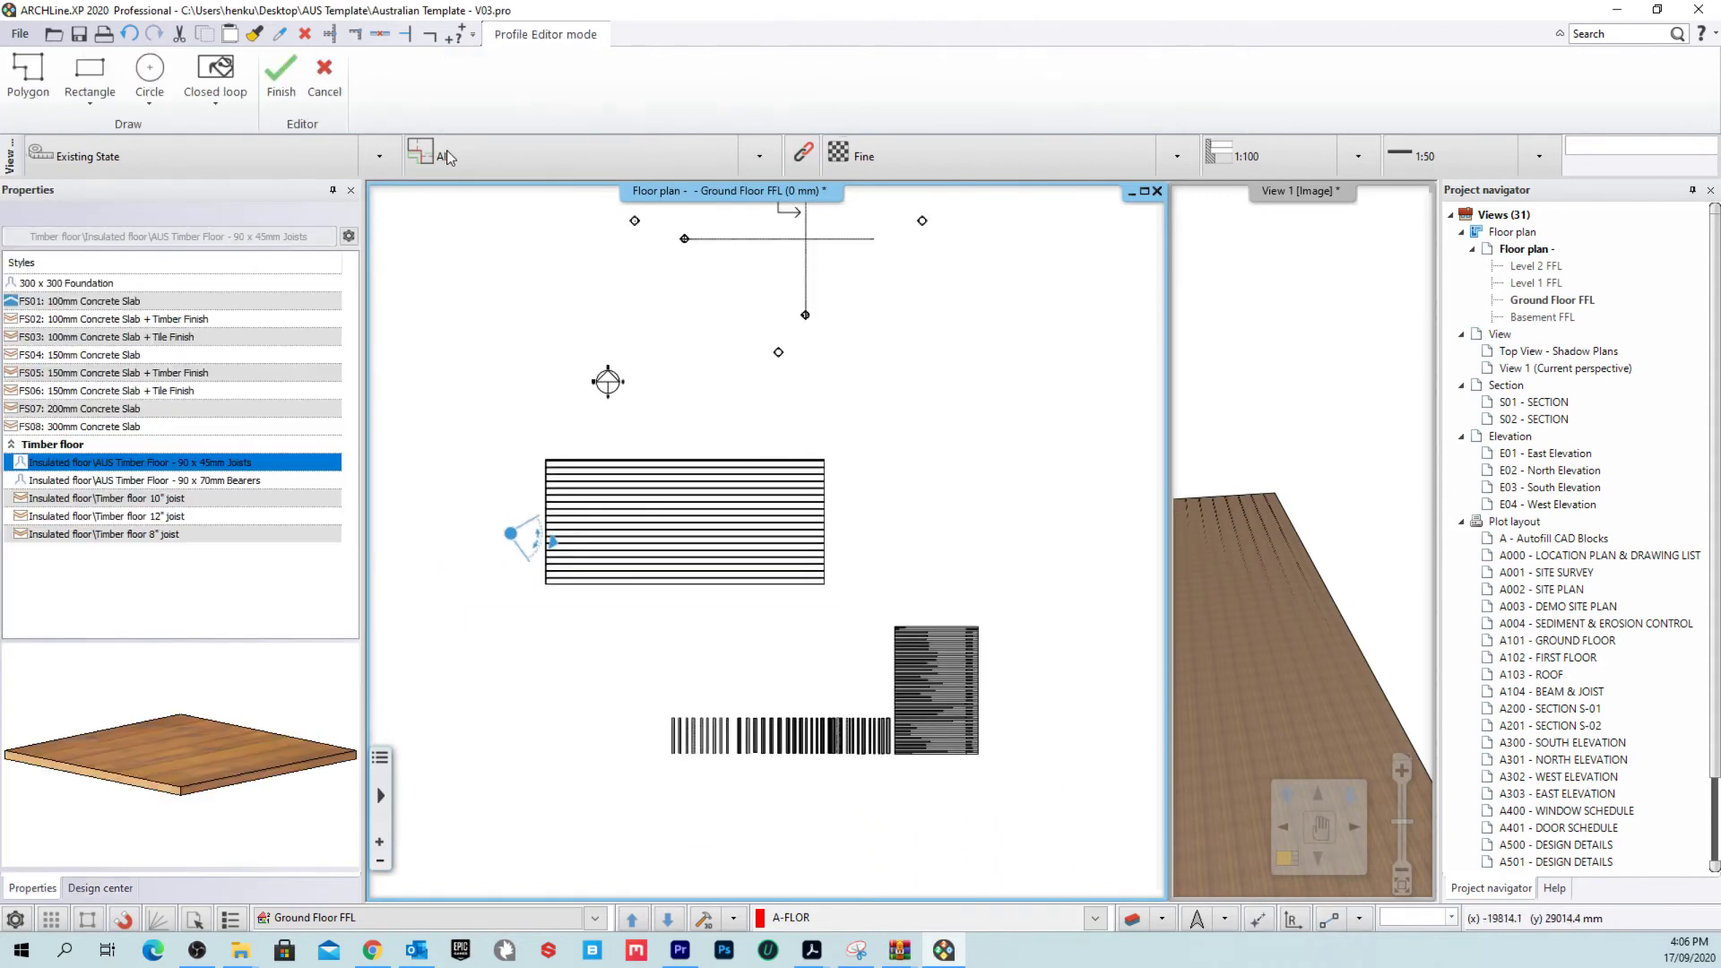
{"action": "left_click", "coordinate": [240, 482]}
{"action": "left_click", "coordinate": [89, 76]}
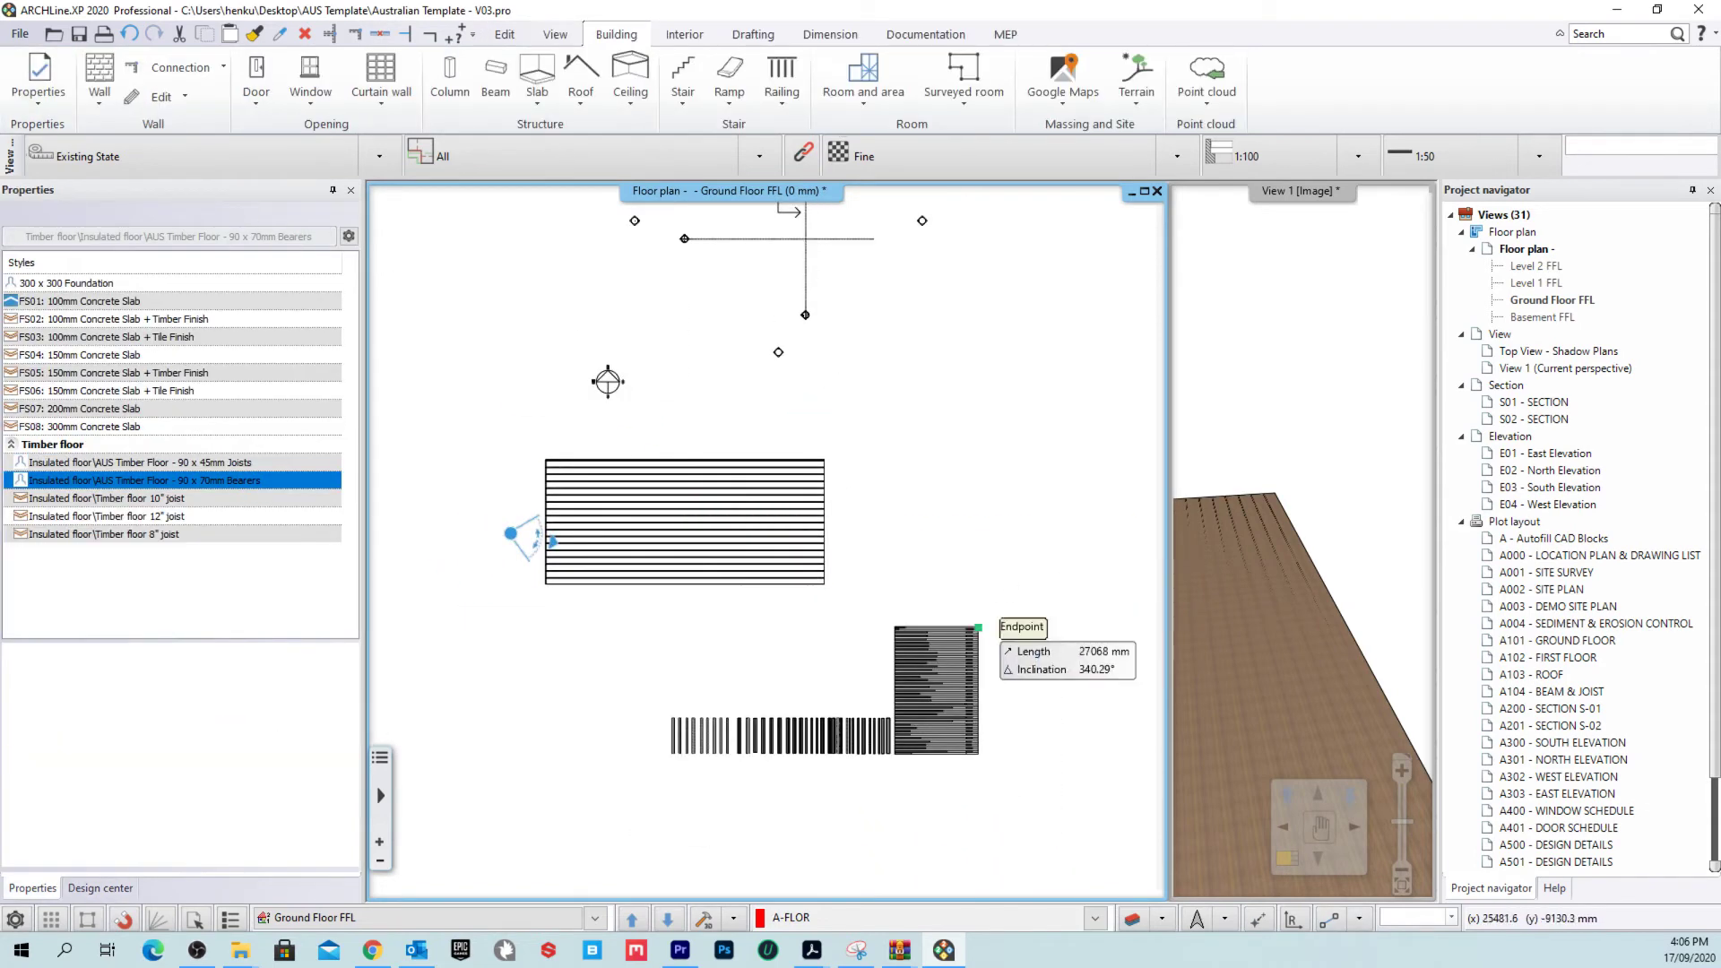
{"action": "scroll", "coordinate": [627, 501], "scroll_direction": "up", "scroll_amount": 2}
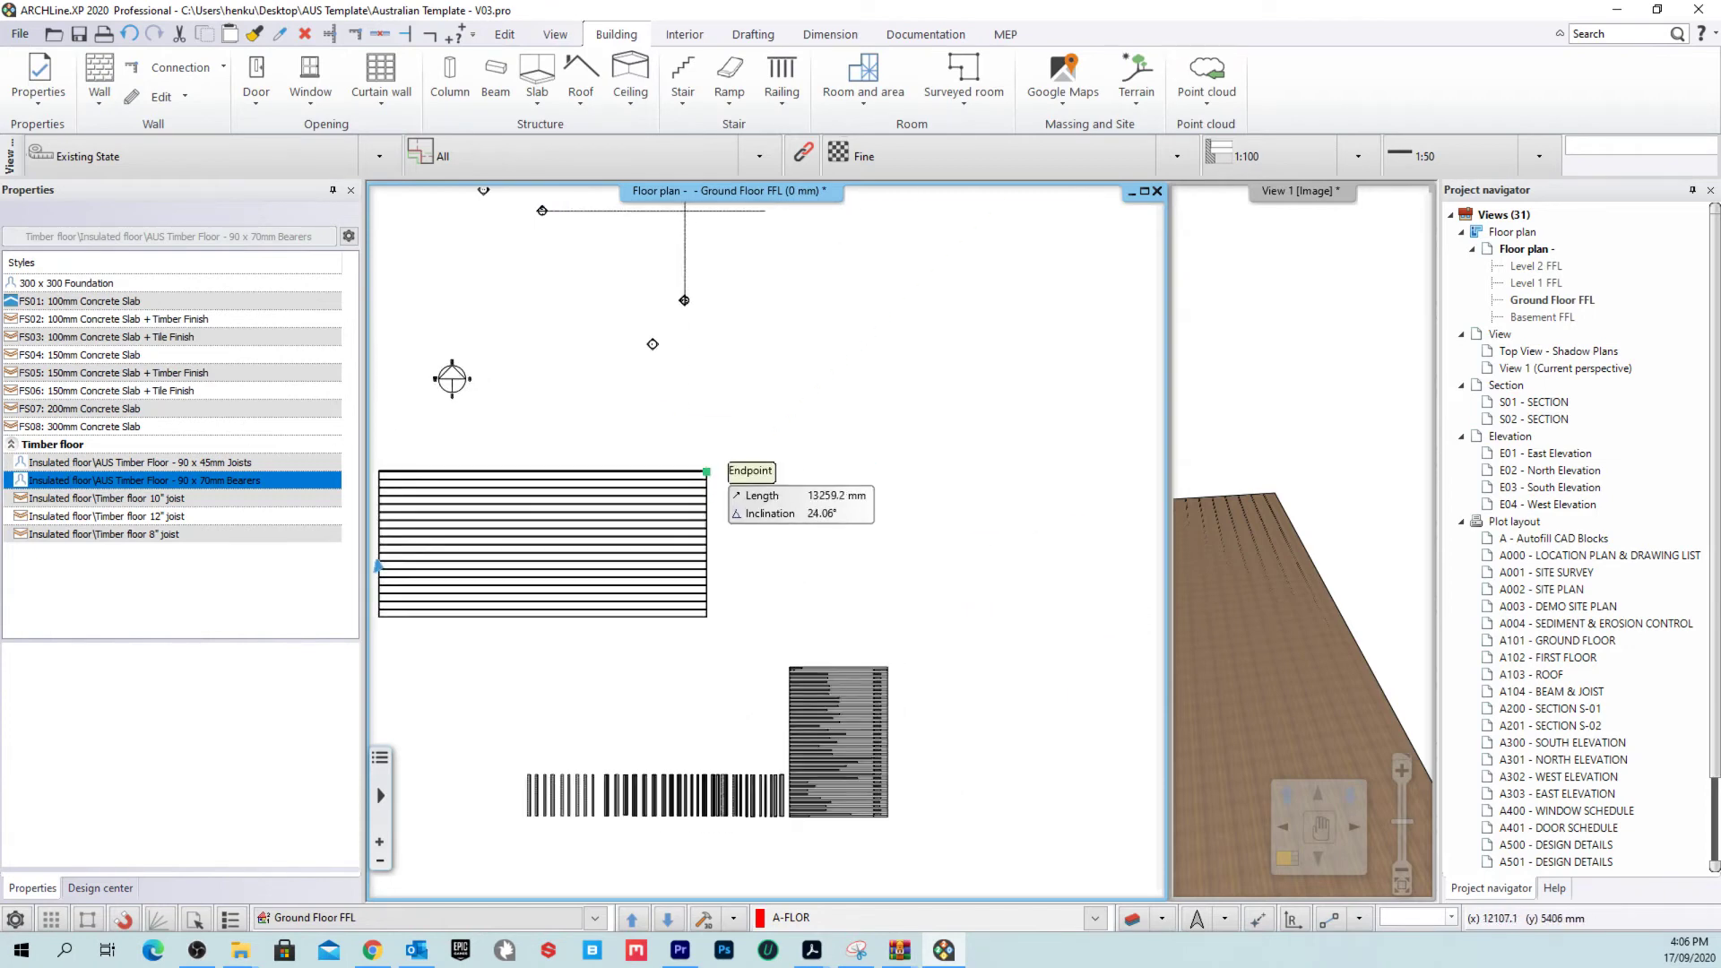
{"action": "left_click", "coordinate": [761, 472]}
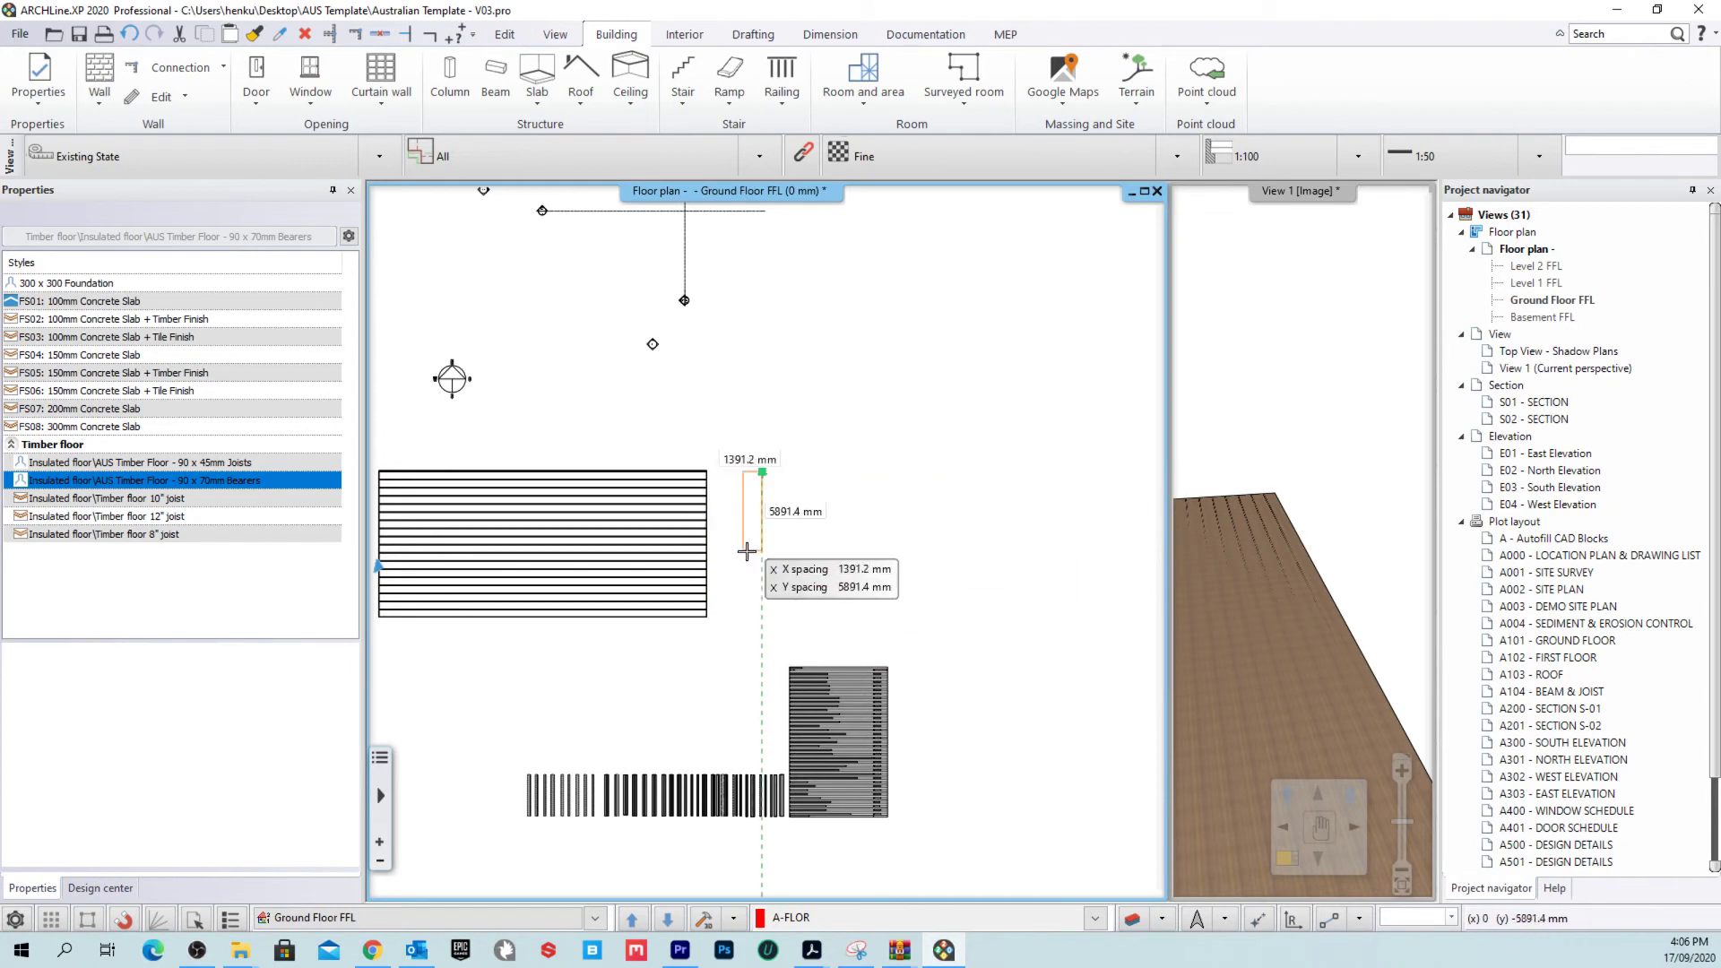
{"action": "key", "text": "Escape"}
{"action": "middle_click_drag", "start_coordinate": [517, 552], "coordinate": [692, 489]}
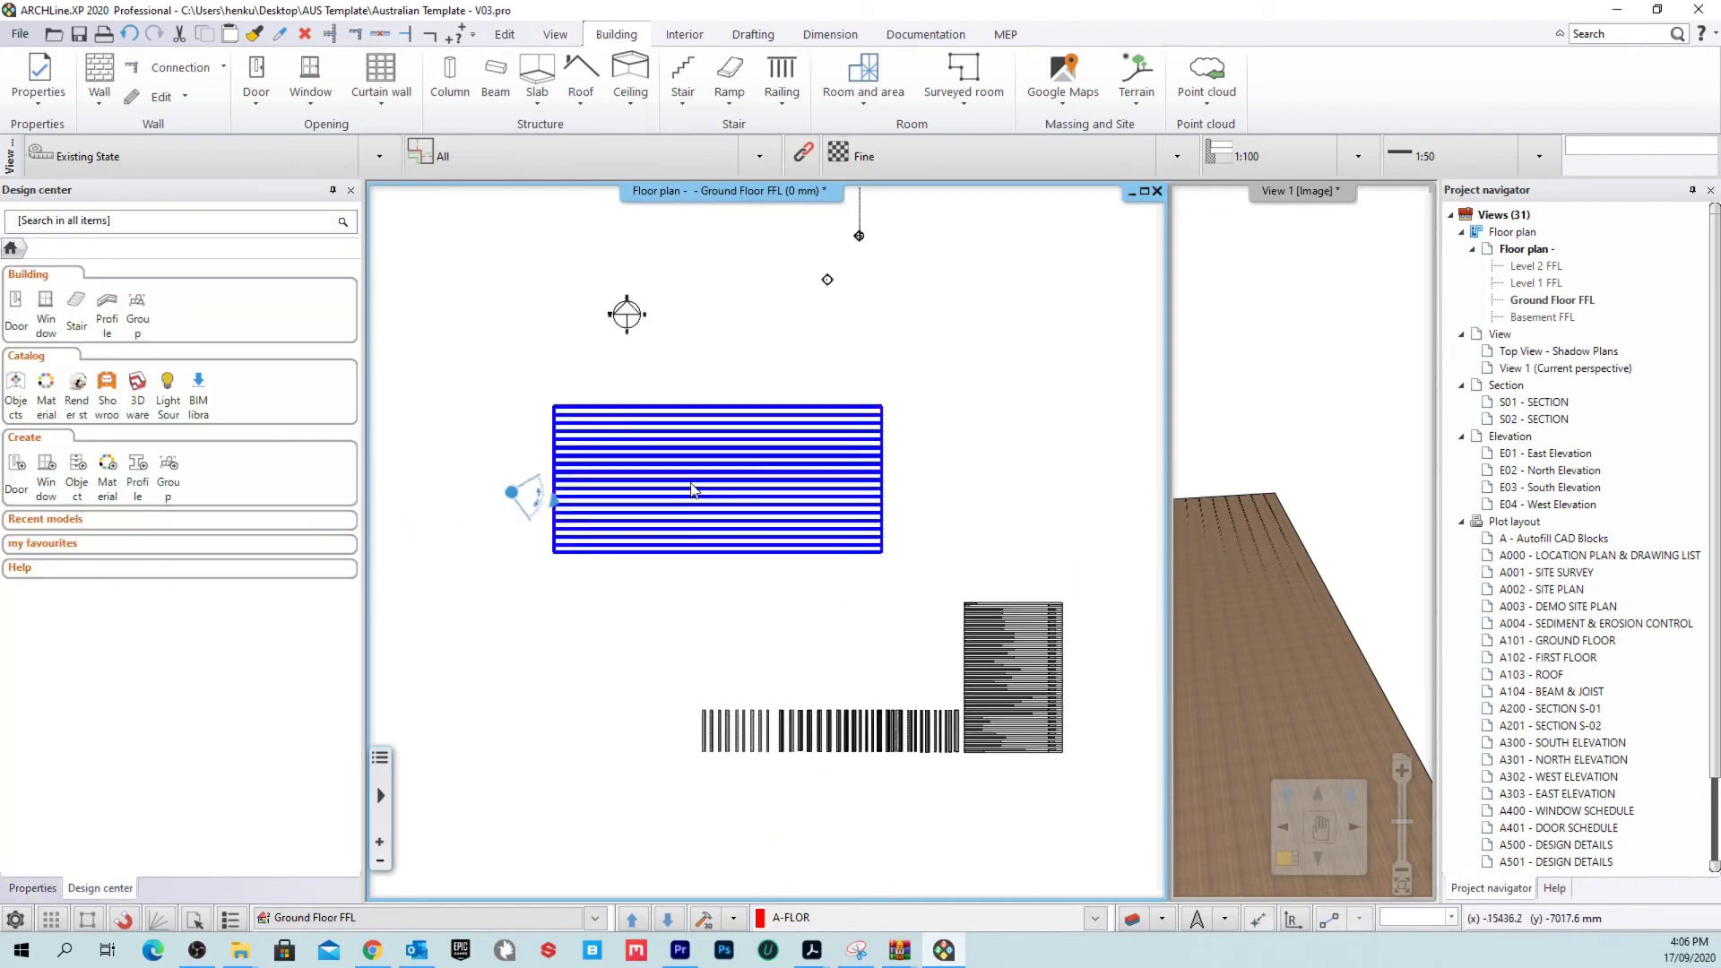
Step: Draw the bearers slab snapped to the existing timber floor's corners
{"action": "left_click", "coordinate": [537, 79]}
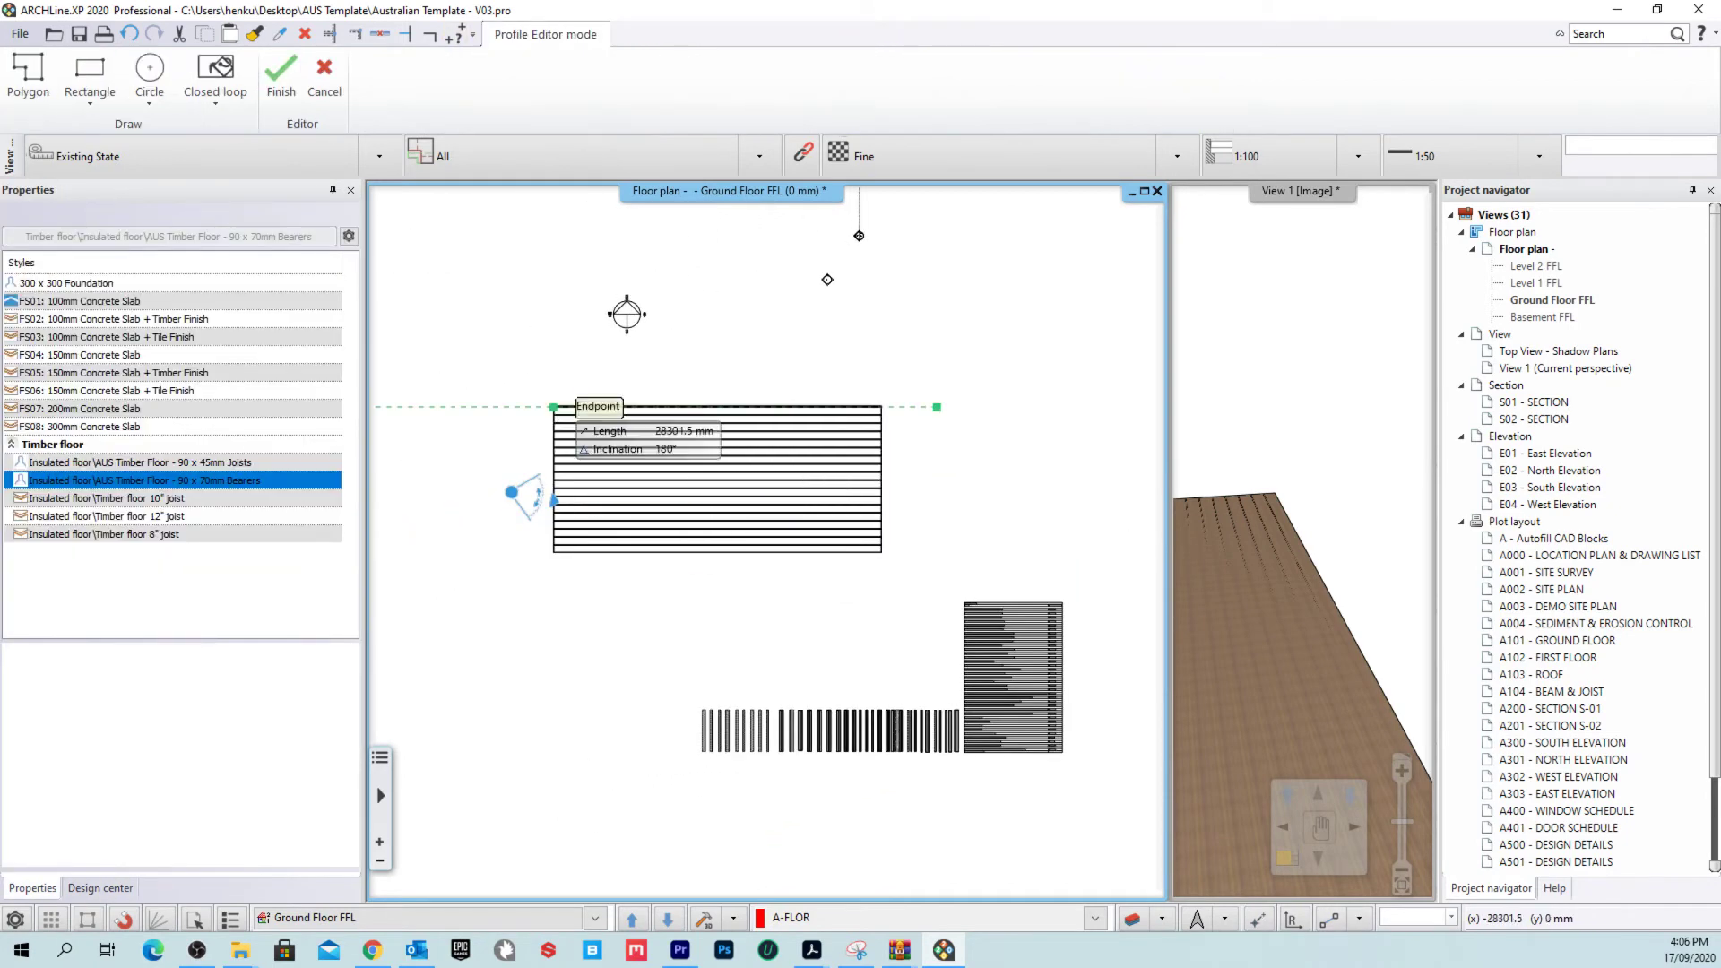
{"action": "key", "text": "Escape"}
{"action": "scroll", "coordinate": [564, 367], "scroll_direction": "up", "scroll_amount": 3}
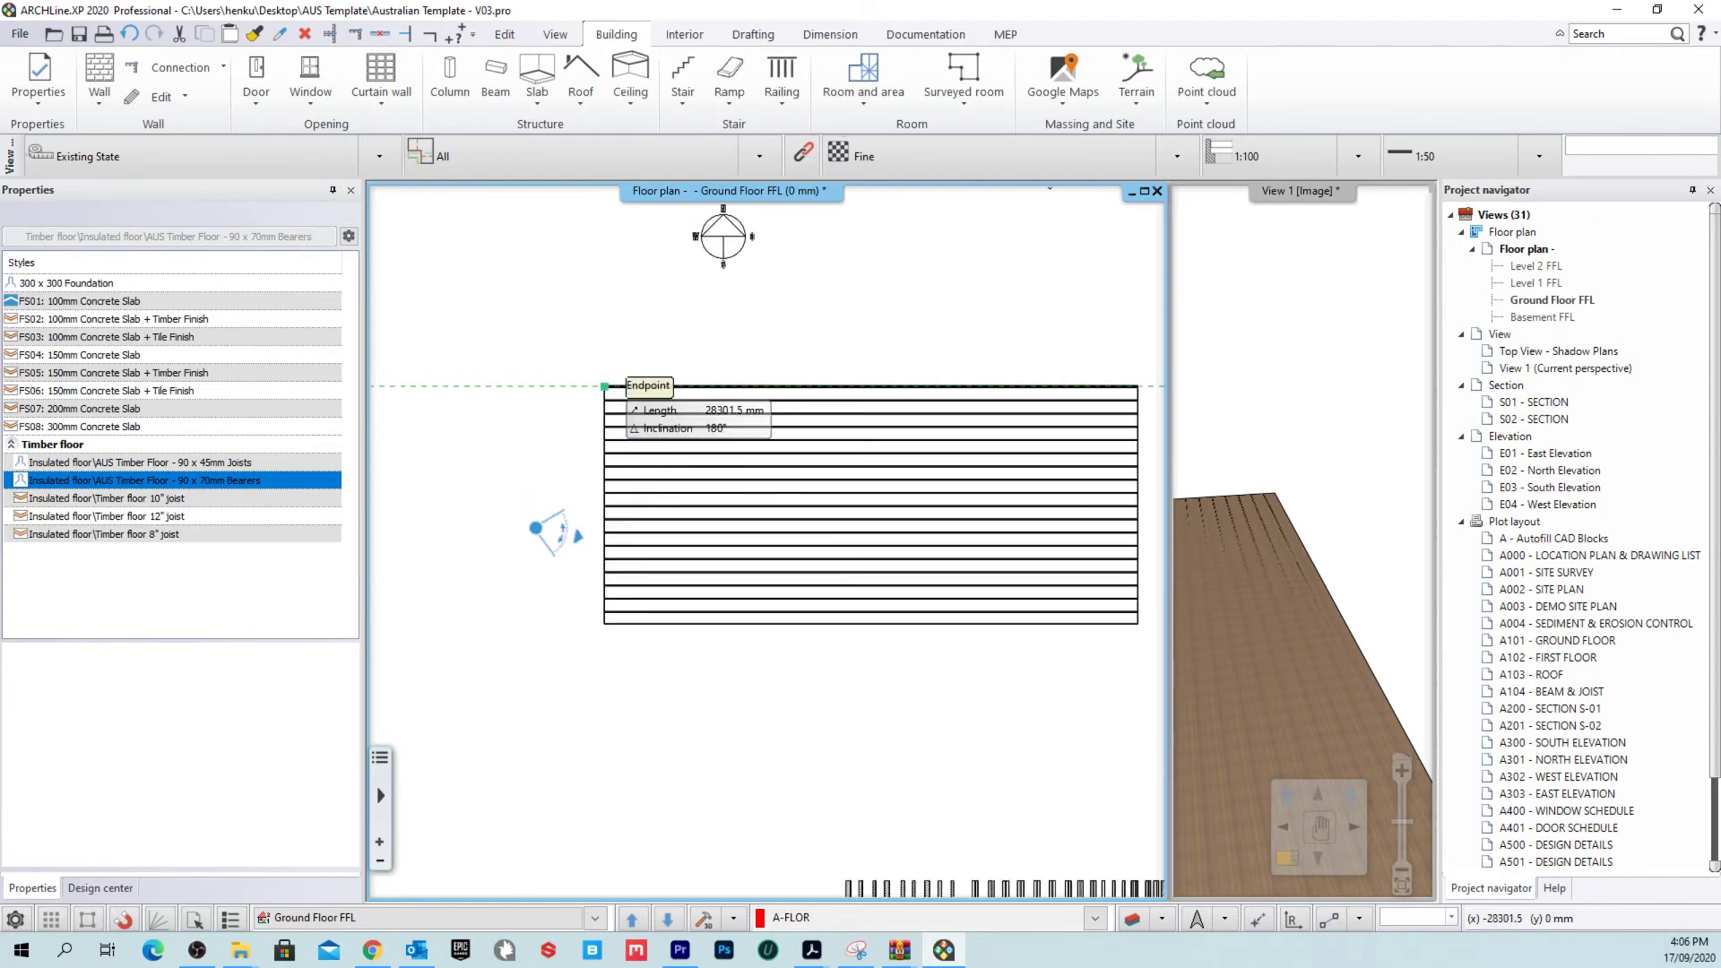
{"action": "middle_click_drag", "start_coordinate": [1154, 624], "coordinate": [775, 596]}
{"action": "left_click", "coordinate": [775, 597]}
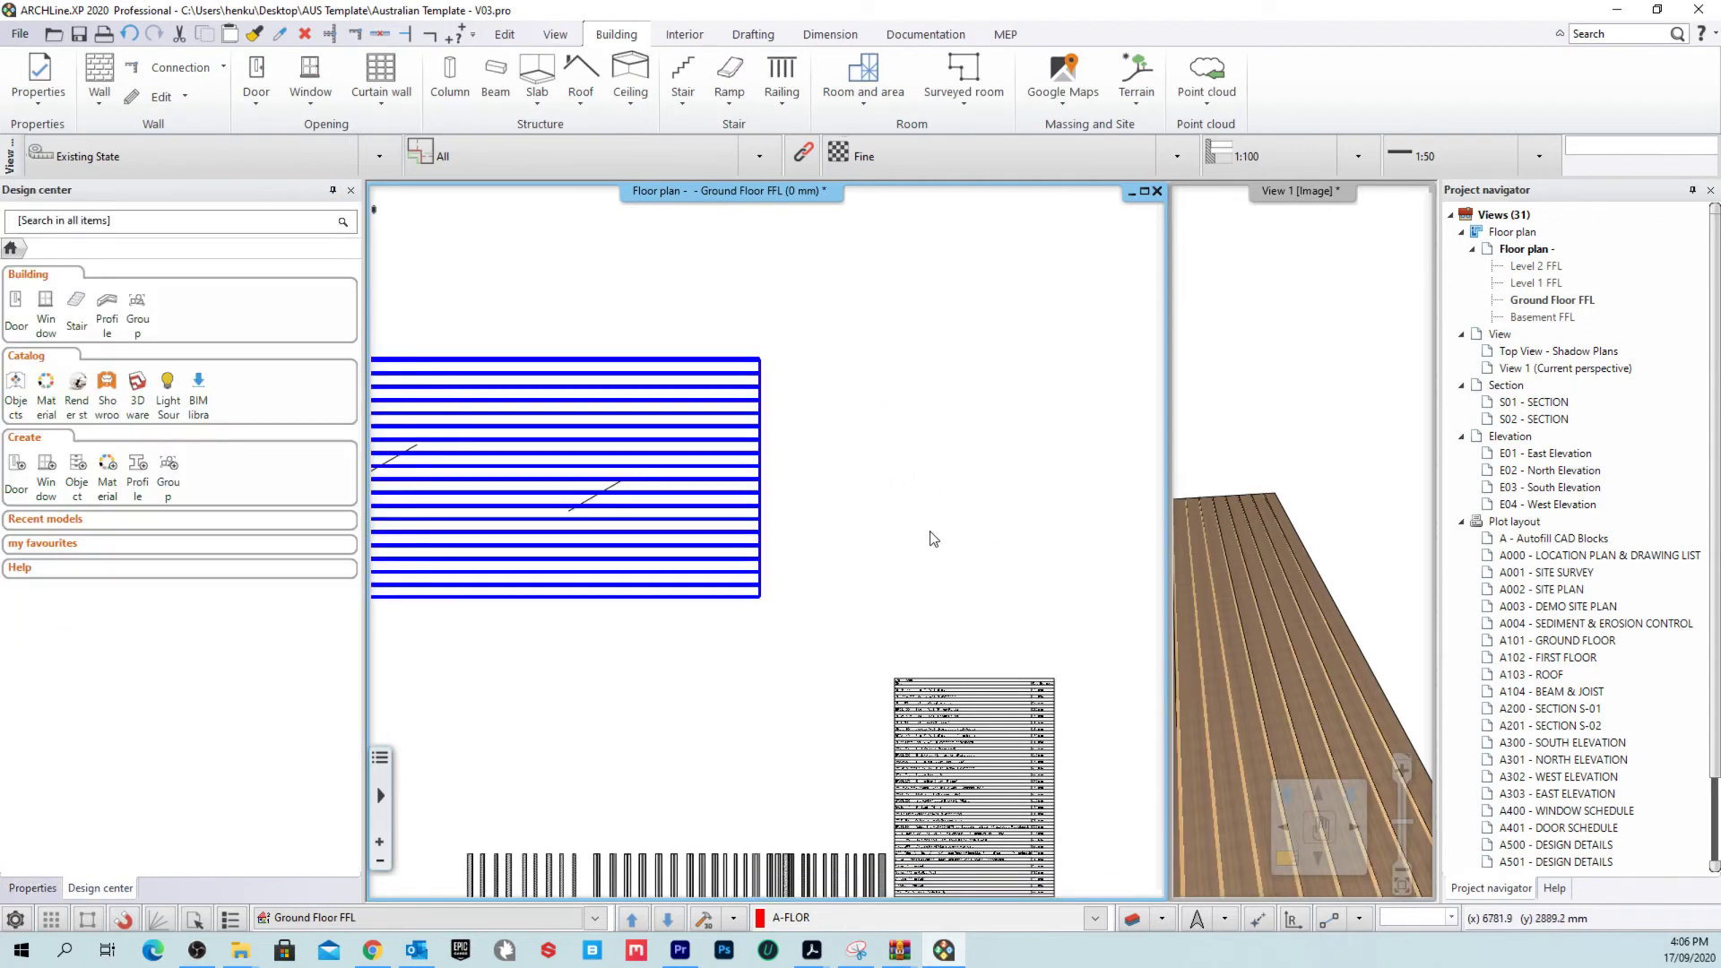
{"action": "scroll", "coordinate": [806, 511], "scroll_direction": "up", "scroll_amount": 4}
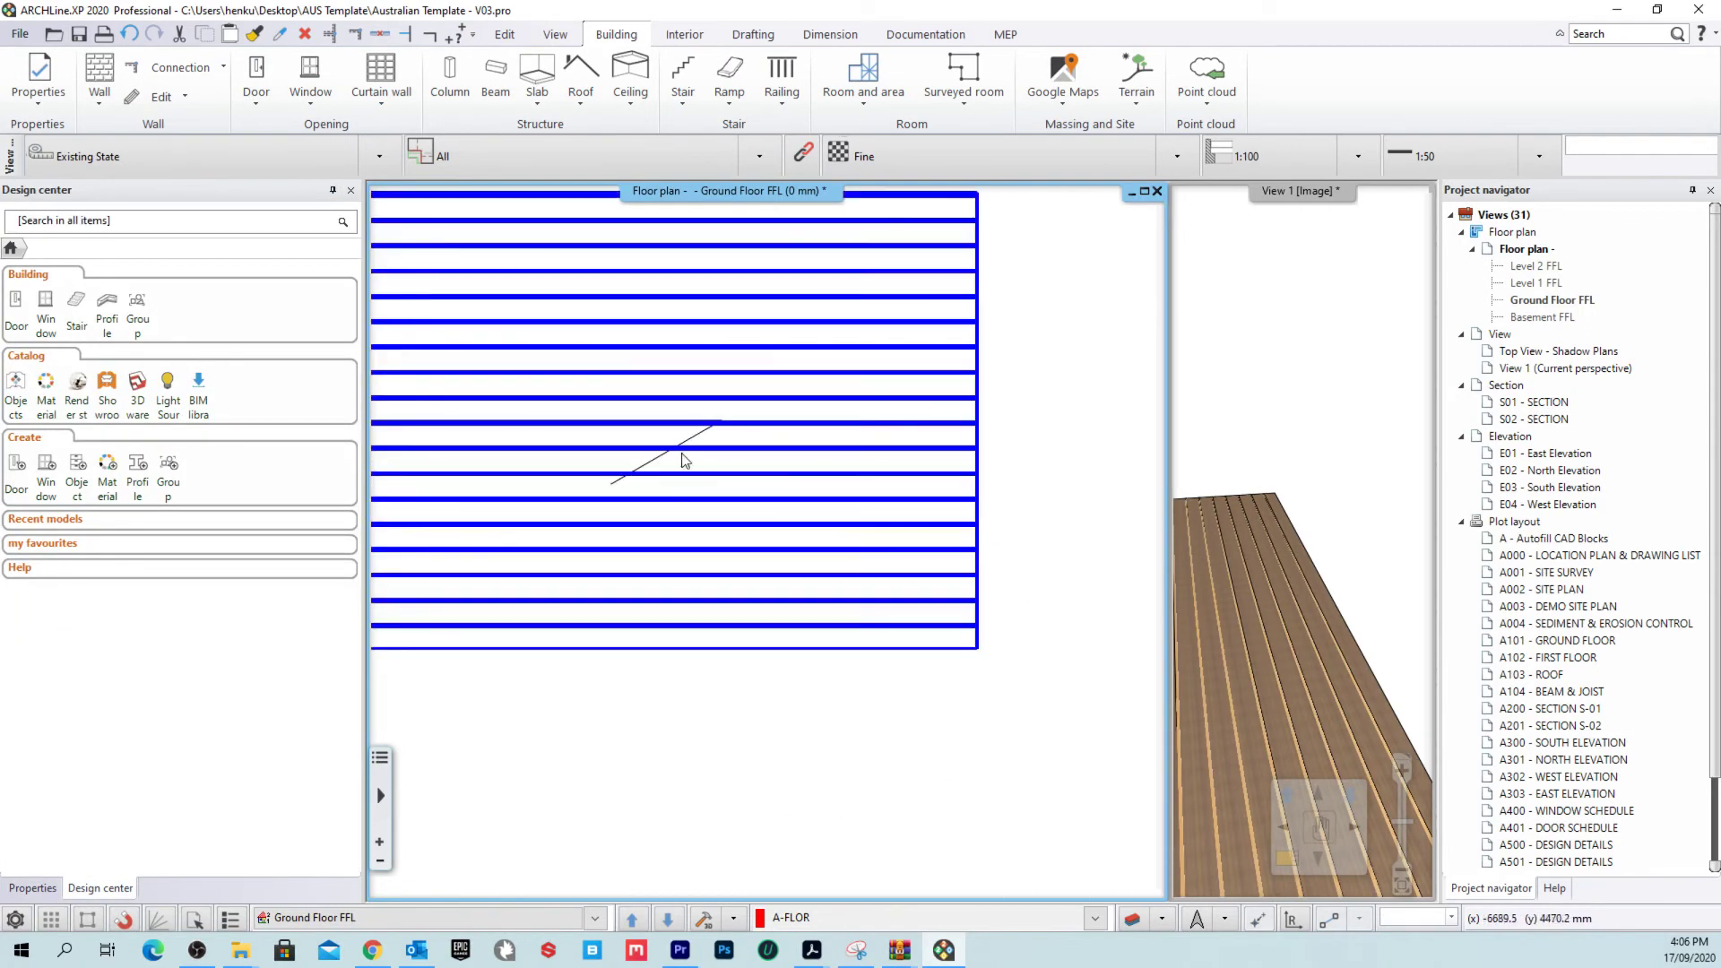
Step: Enlarge the 3D view, orbit it, and select the bearers slab
{"action": "left_click", "coordinate": [1273, 337]}
{"action": "middle_click_drag", "start_coordinate": [887, 627], "coordinate": [928, 731]}
{"action": "left_click", "coordinate": [861, 638]}
Step: Set the slab's beam spacing B to 1500 mm with offset C 0
{"action": "left_click", "coordinate": [904, 699]}
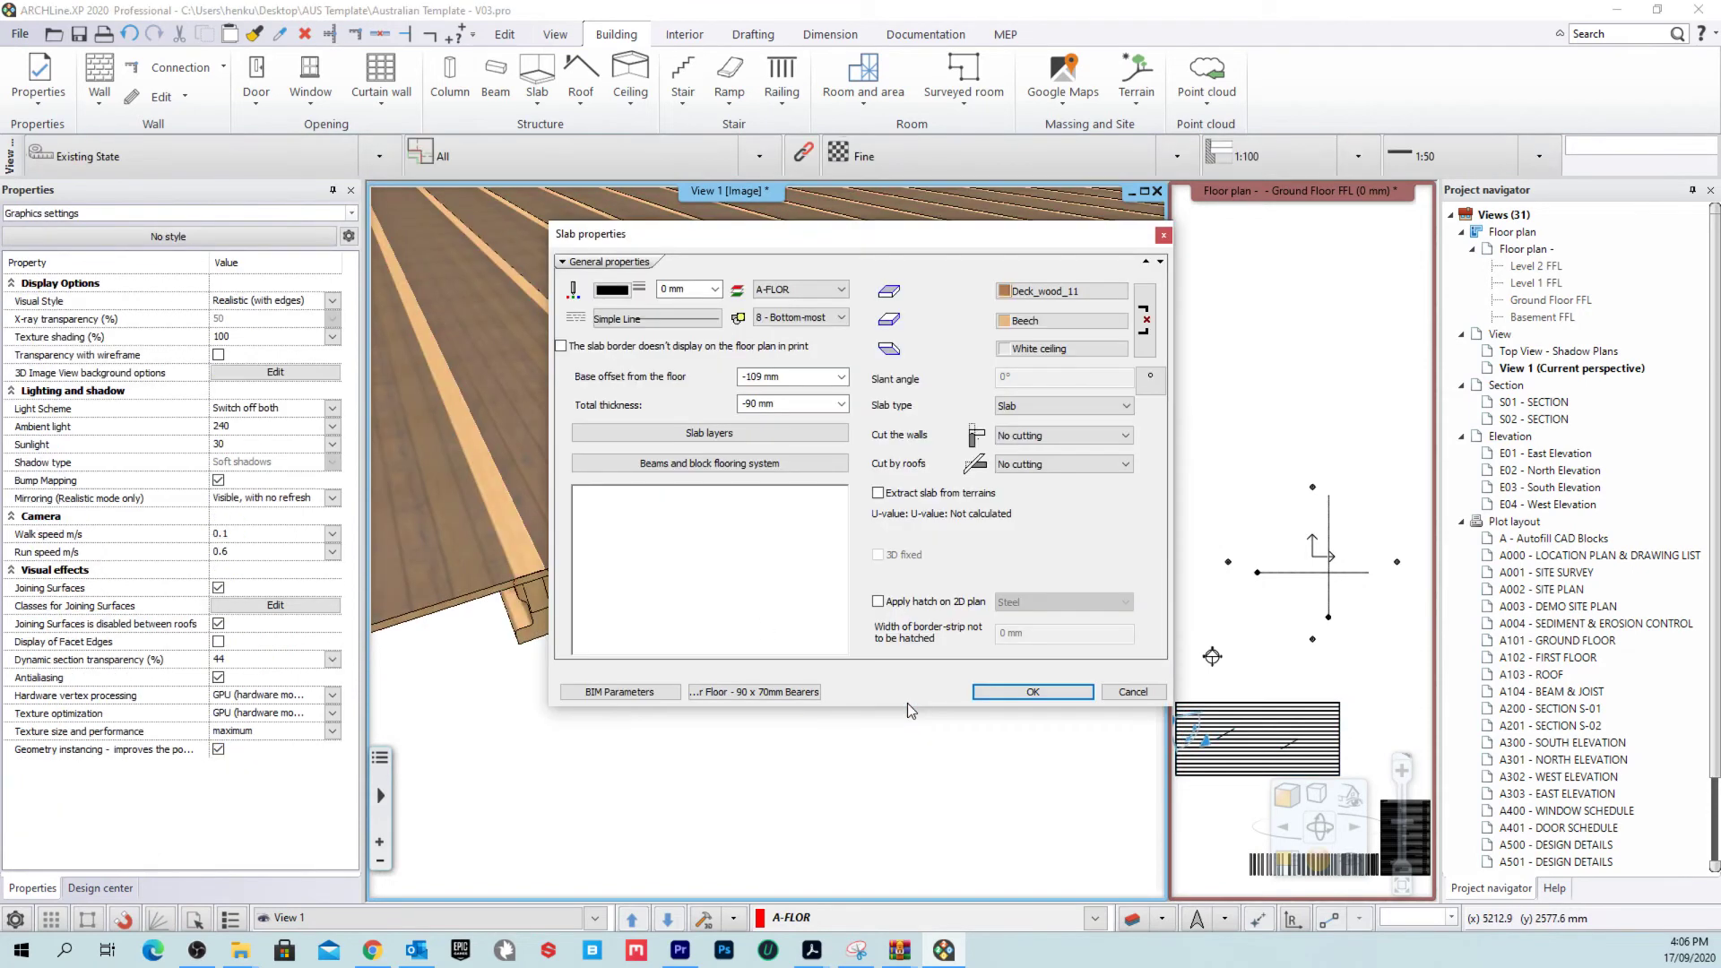
{"action": "left_click", "coordinate": [757, 464]}
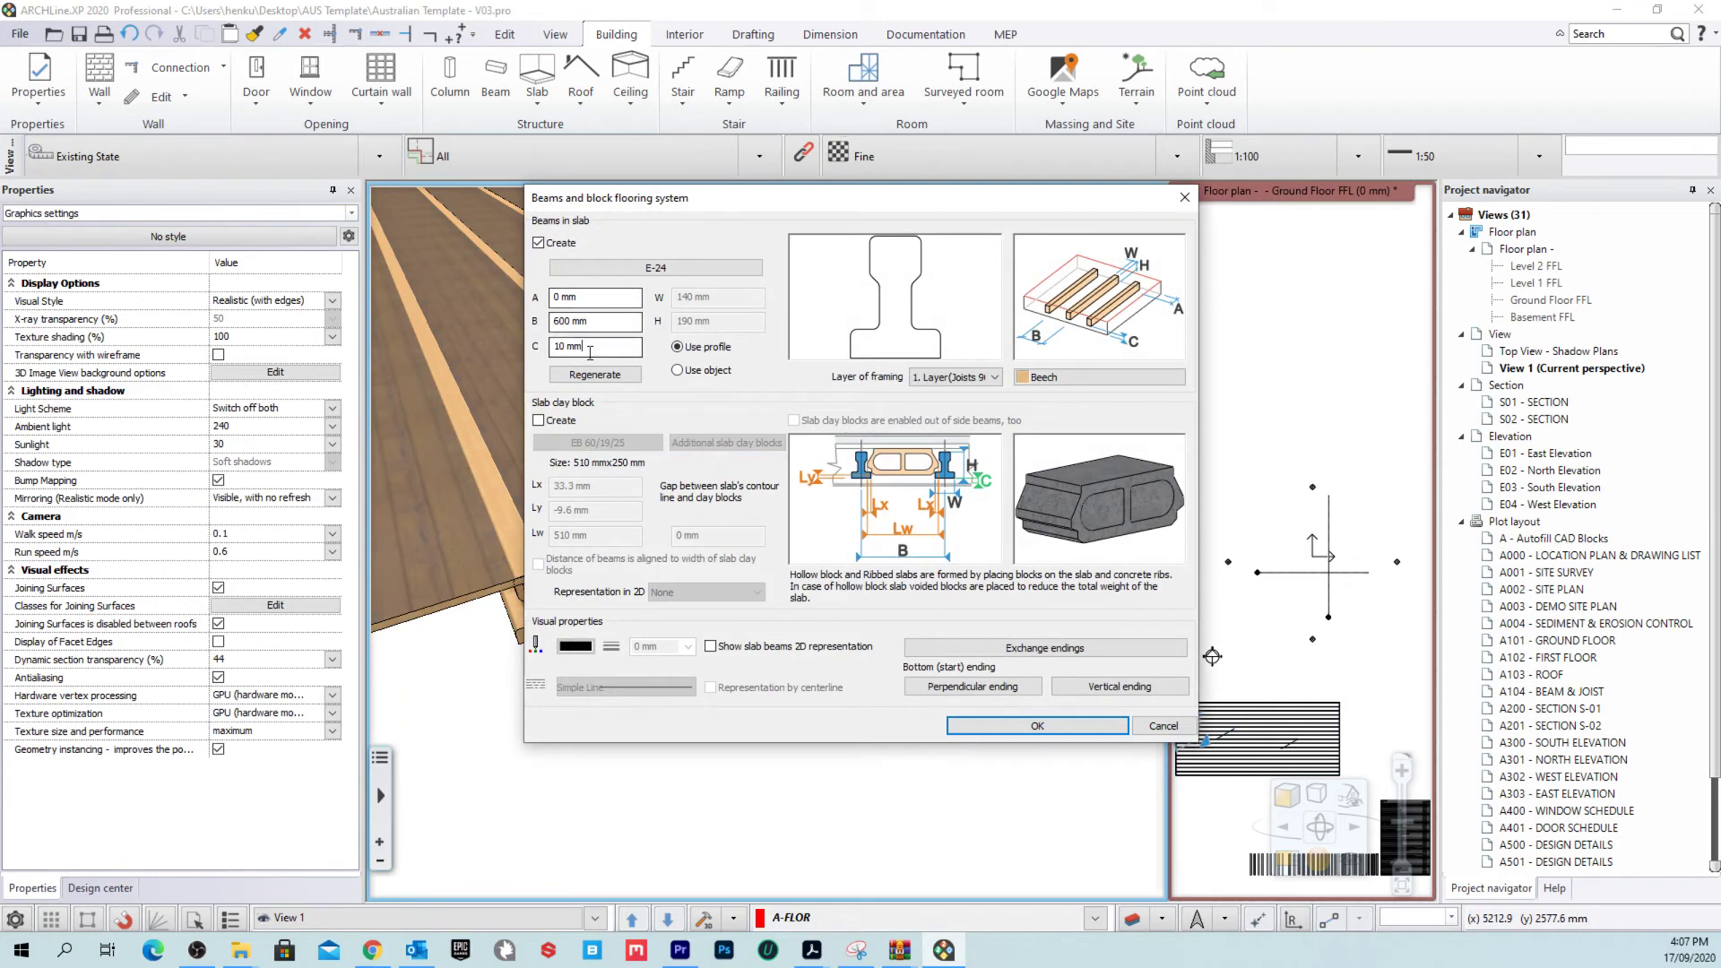
{"action": "double_click", "coordinate": [589, 346]}
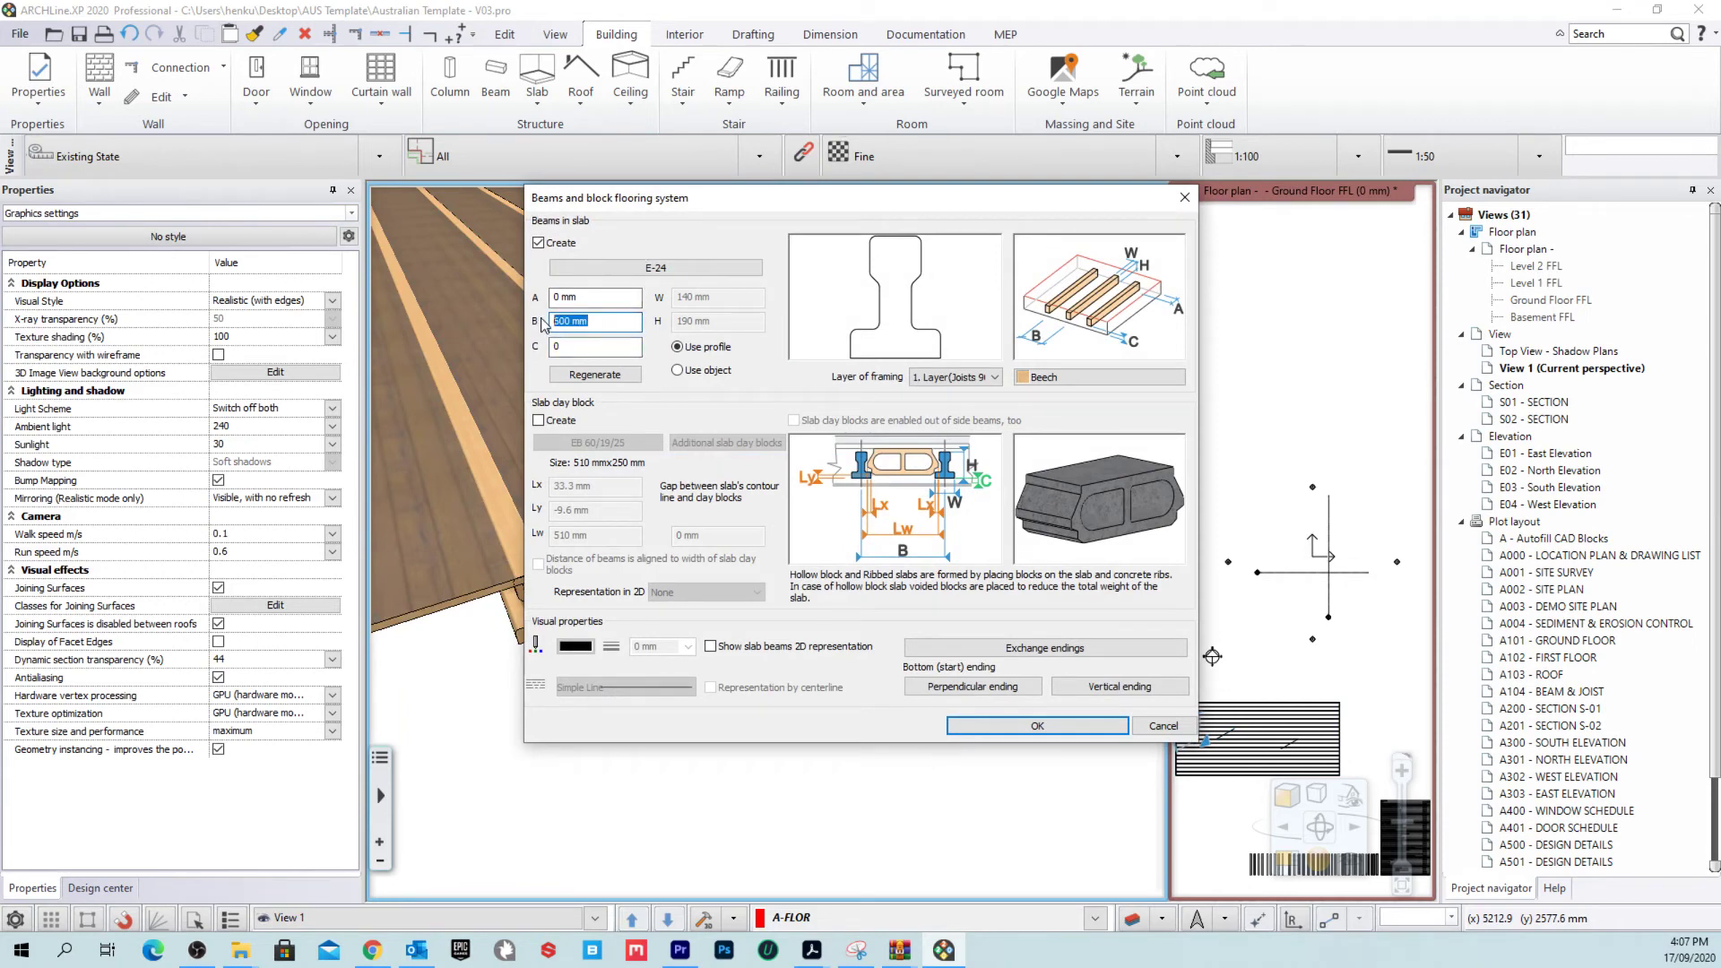
{"action": "key", "text": "Return"}
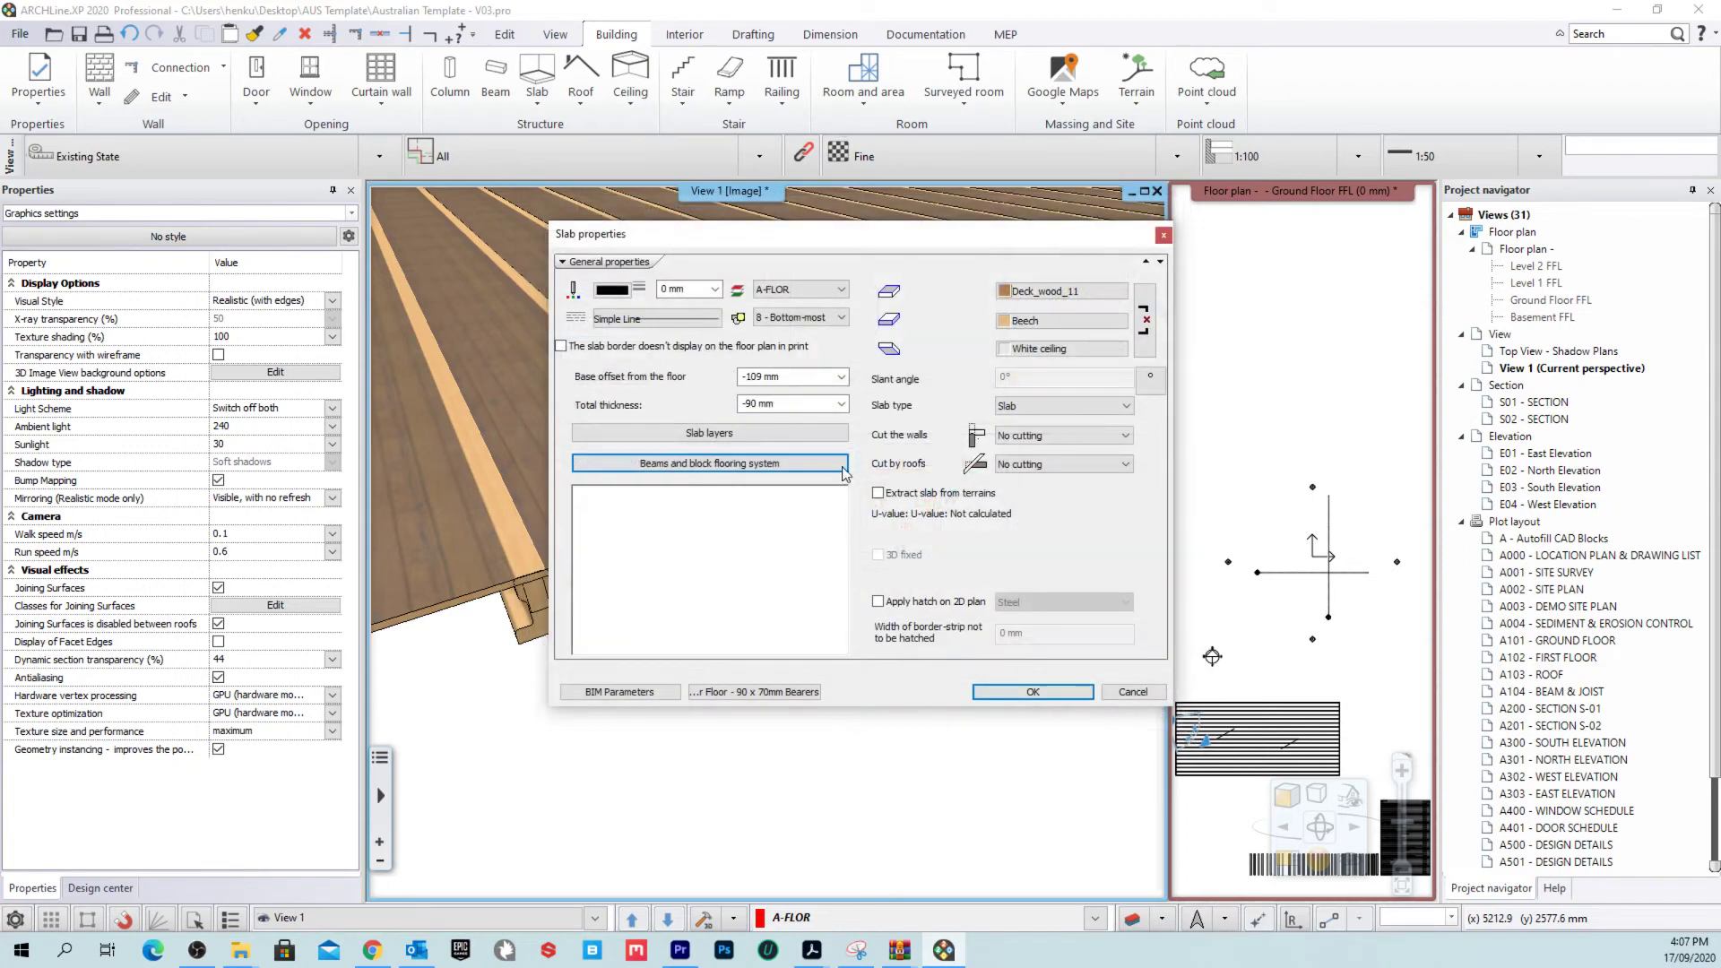
Step: Enter a 70 × 90 mm beam profile and search the profile library for 'RECT'
{"action": "left_click", "coordinate": [792, 466]}
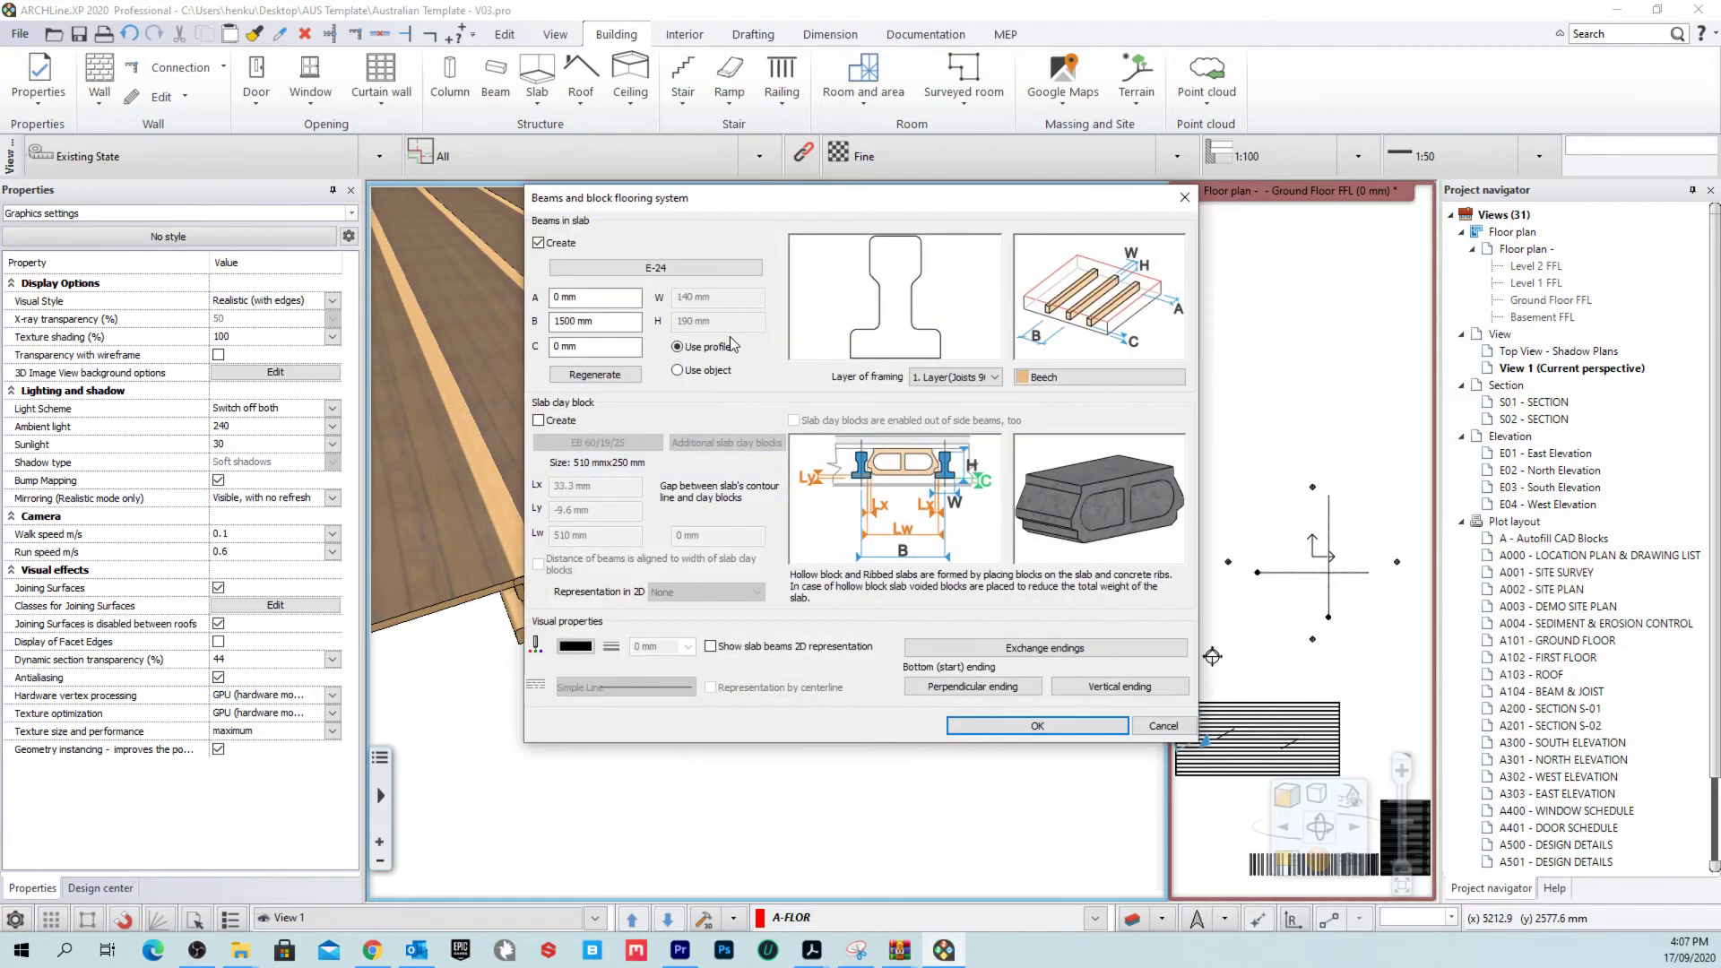
{"action": "left_click", "coordinate": [655, 268]}
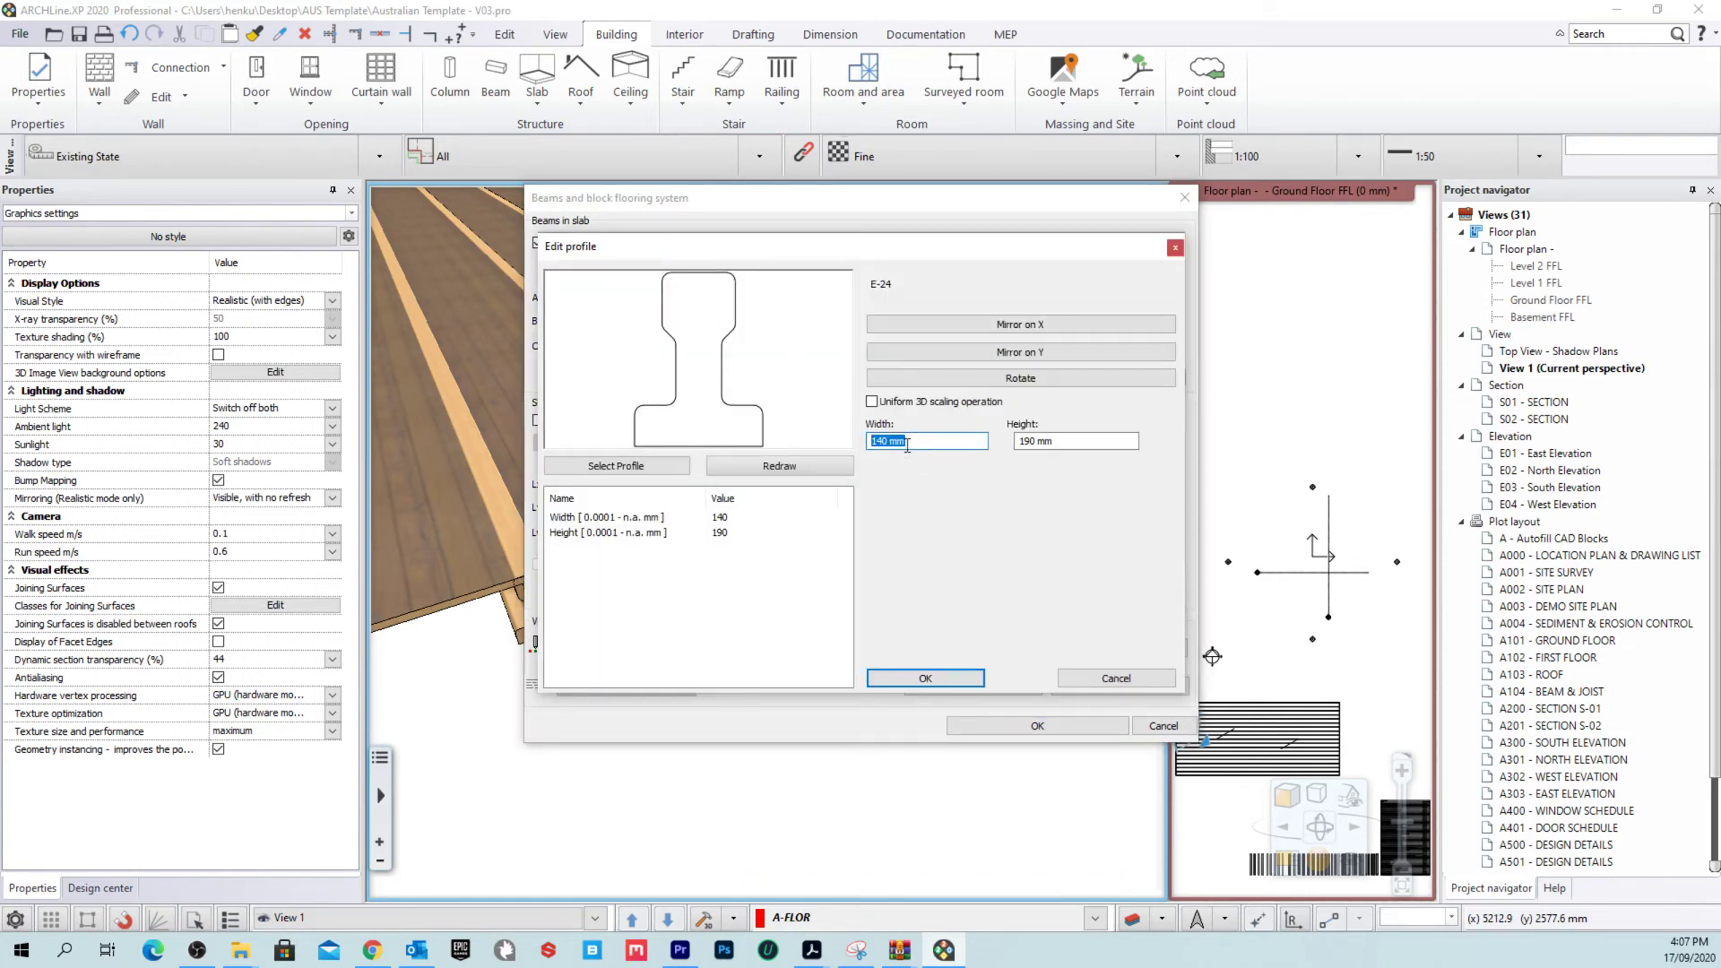
{"action": "key", "text": "Tab"}
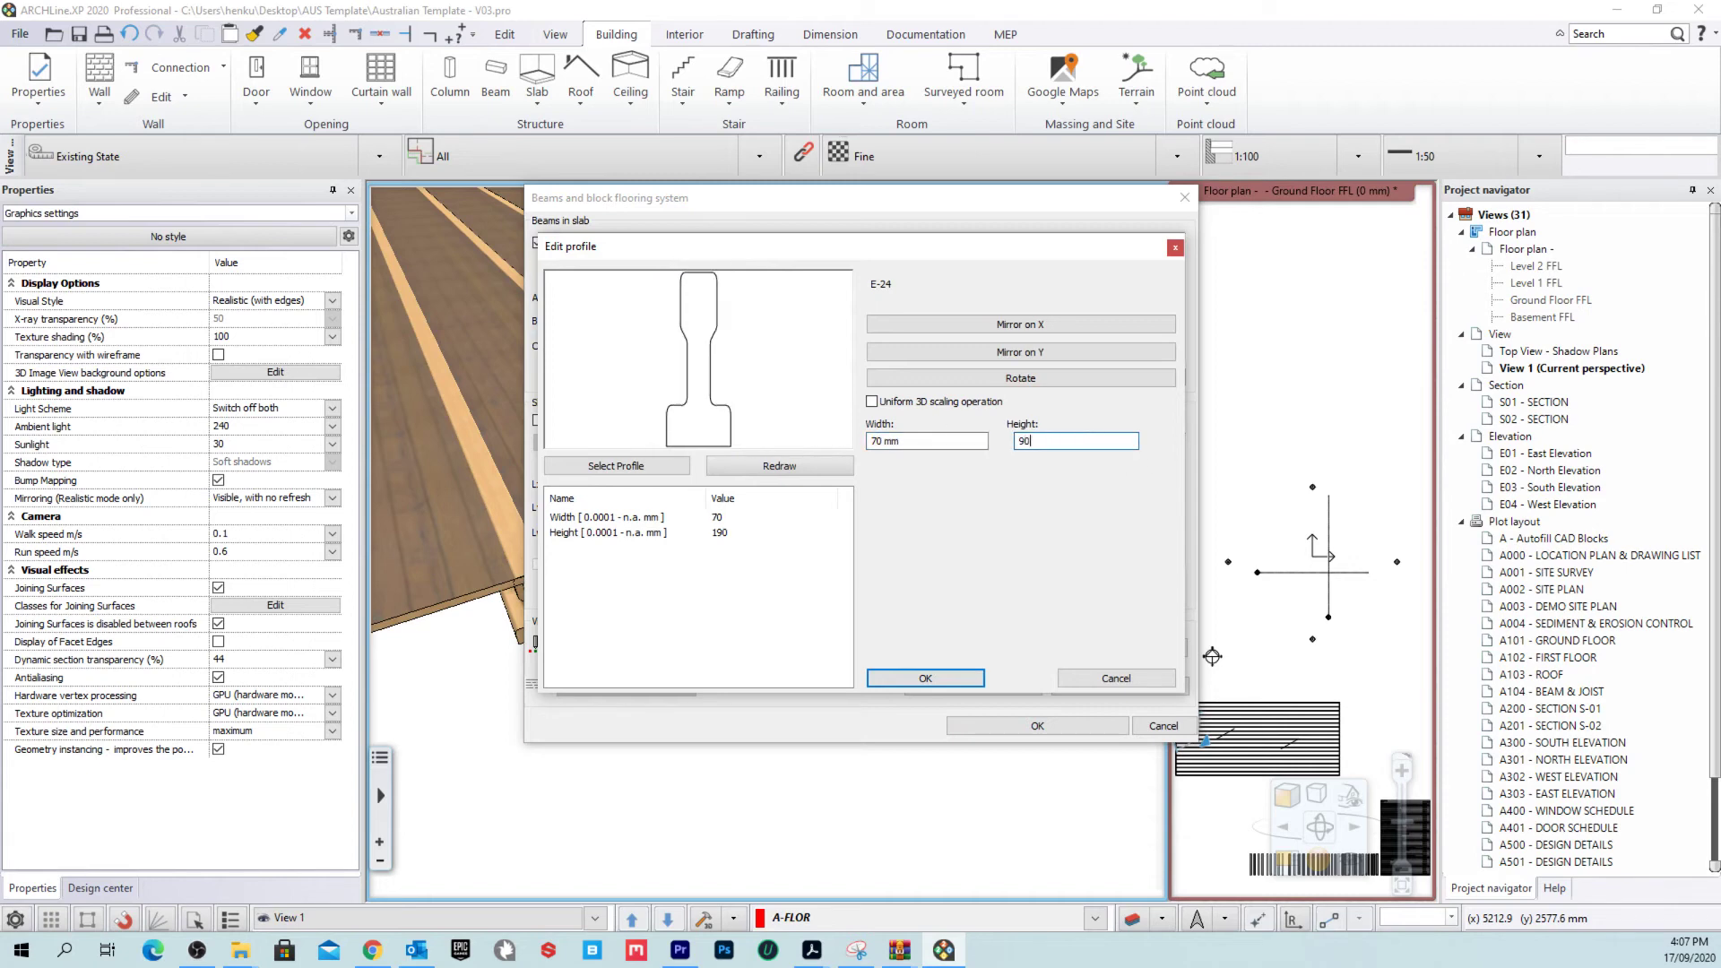
{"action": "key", "text": "Return"}
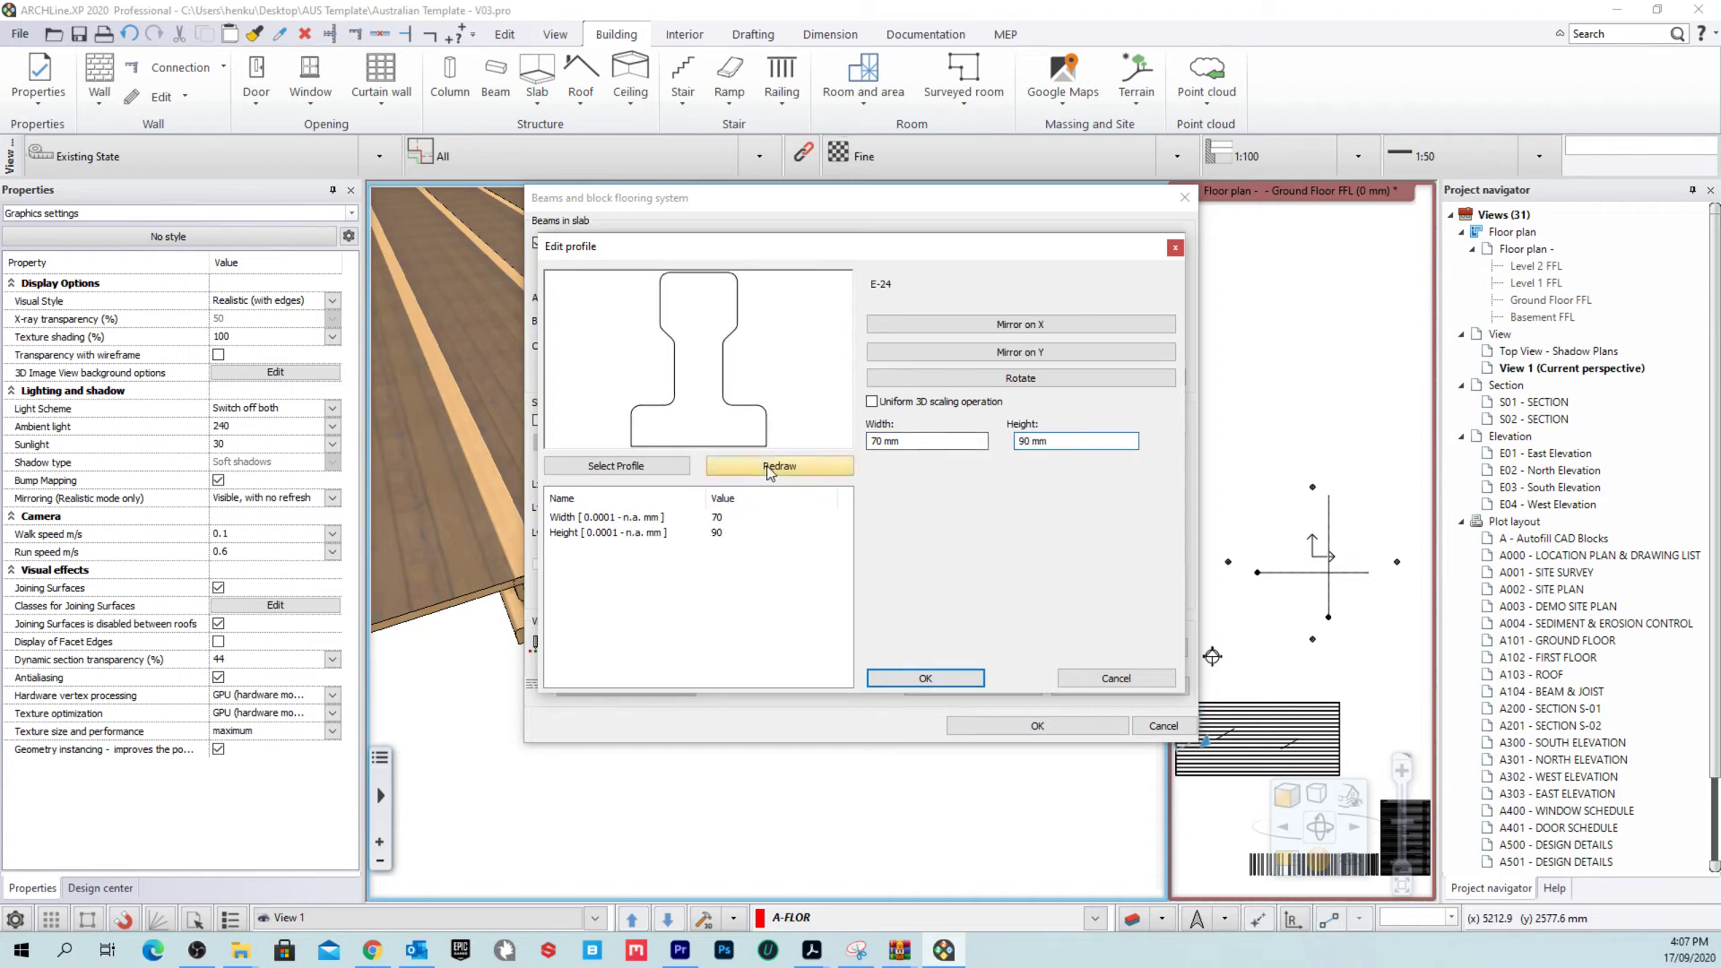
{"action": "left_click", "coordinate": [618, 465]}
{"action": "left_click", "coordinate": [752, 152]}
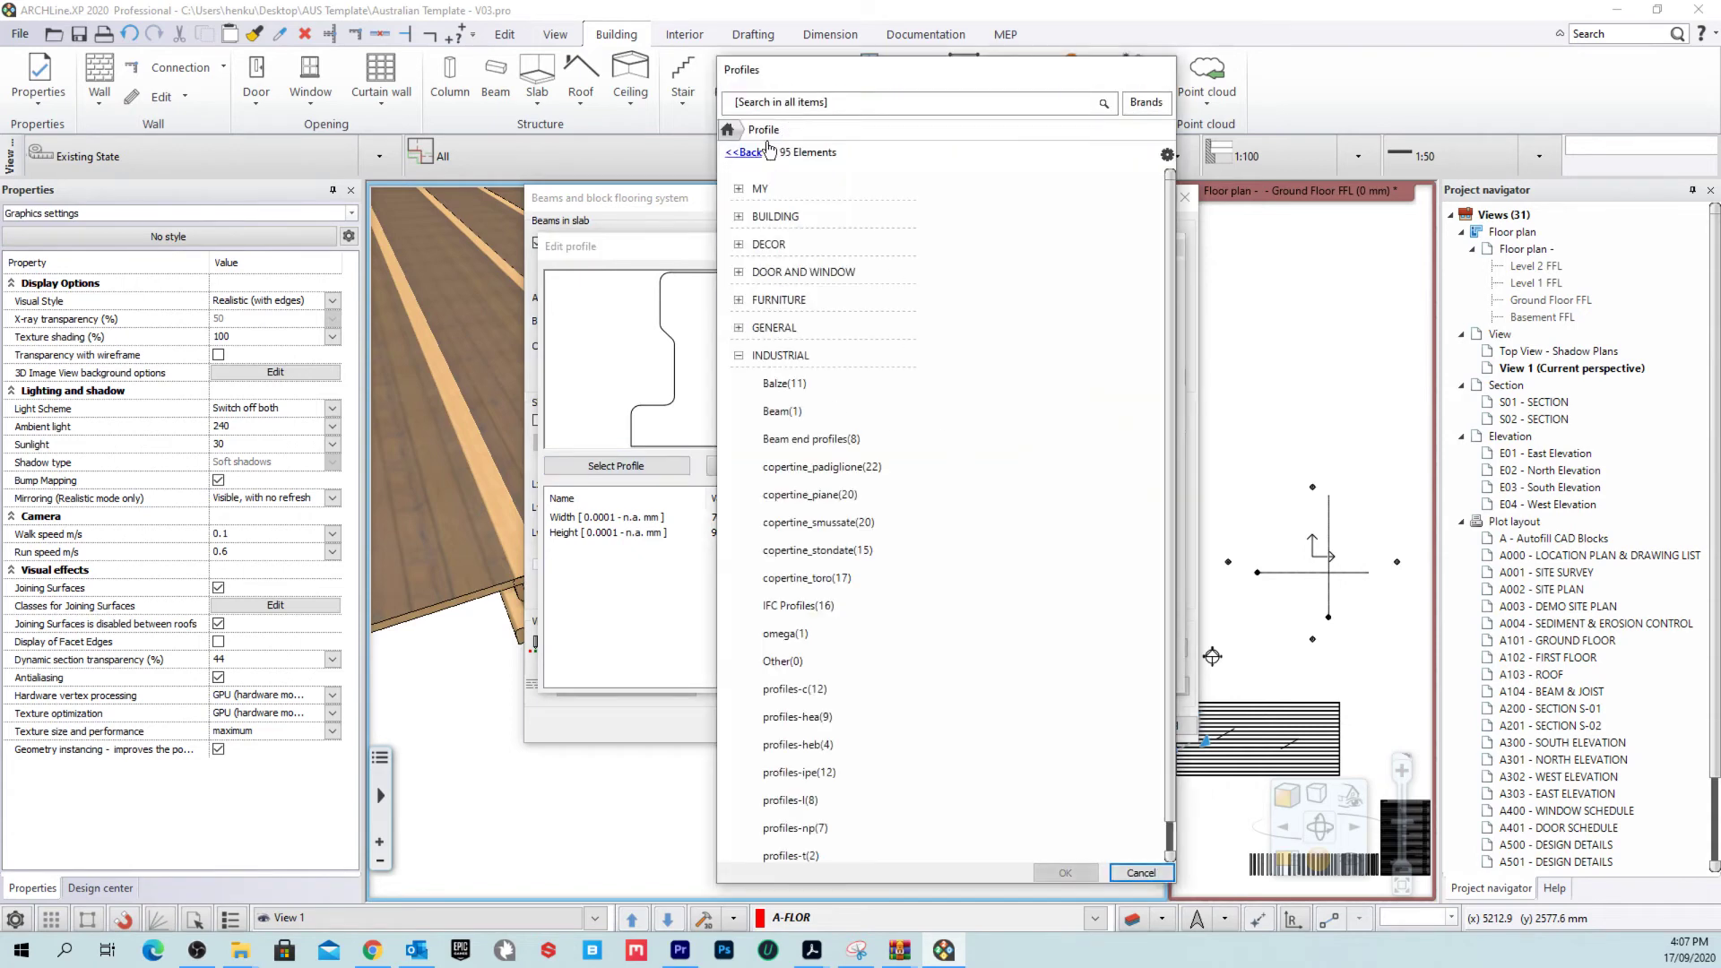
{"action": "type", "text": "RECT"}
{"action": "key", "text": "Return"}
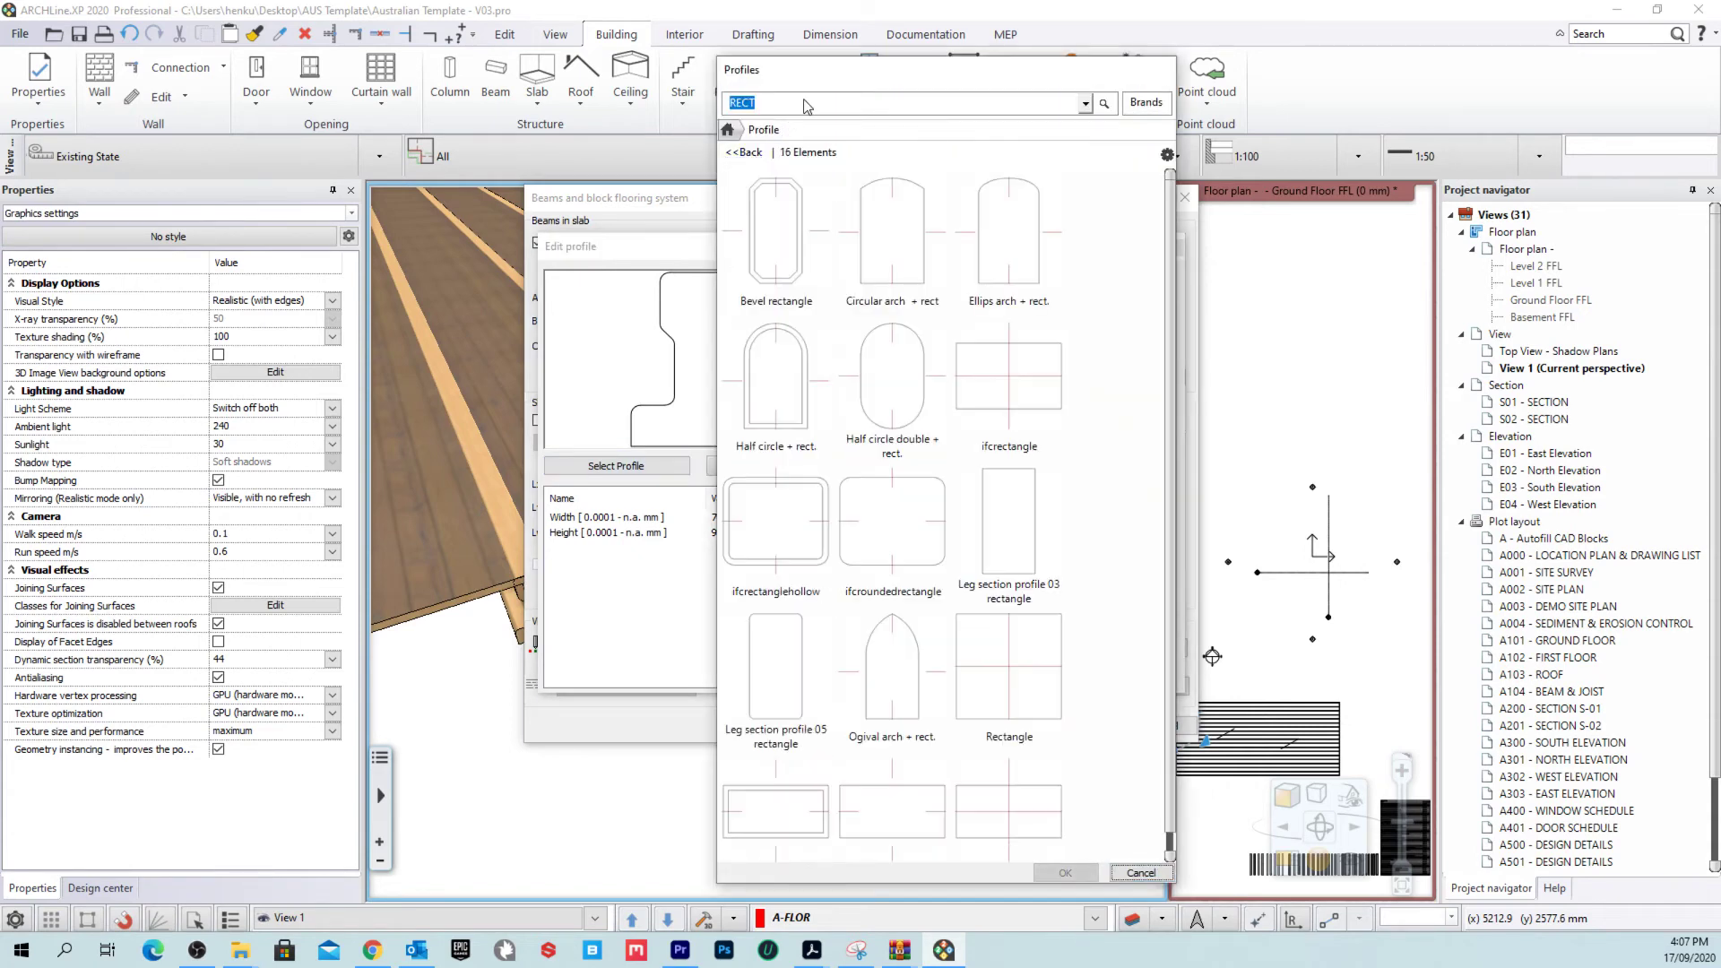
Step: Choose the Rectangle profile at 70 mm wide by 90 mm high and accept the beam settings
{"action": "left_click", "coordinate": [1008, 668]}
{"action": "left_click", "coordinate": [1065, 872]}
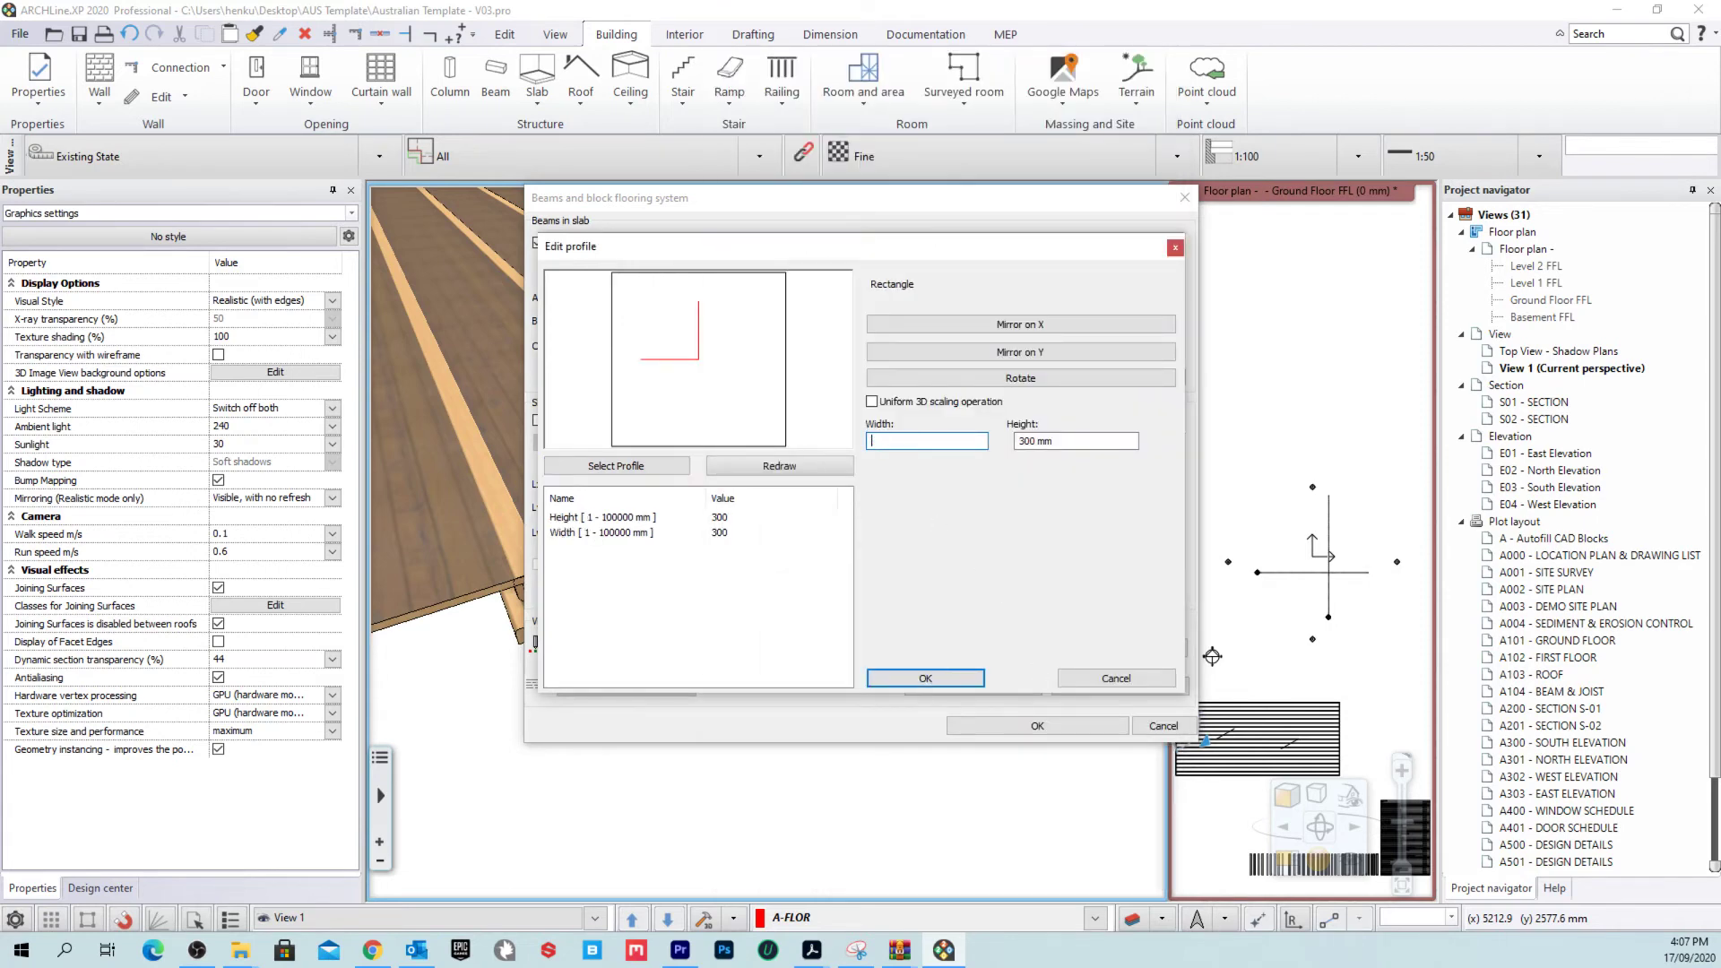
{"action": "key", "text": "Return"}
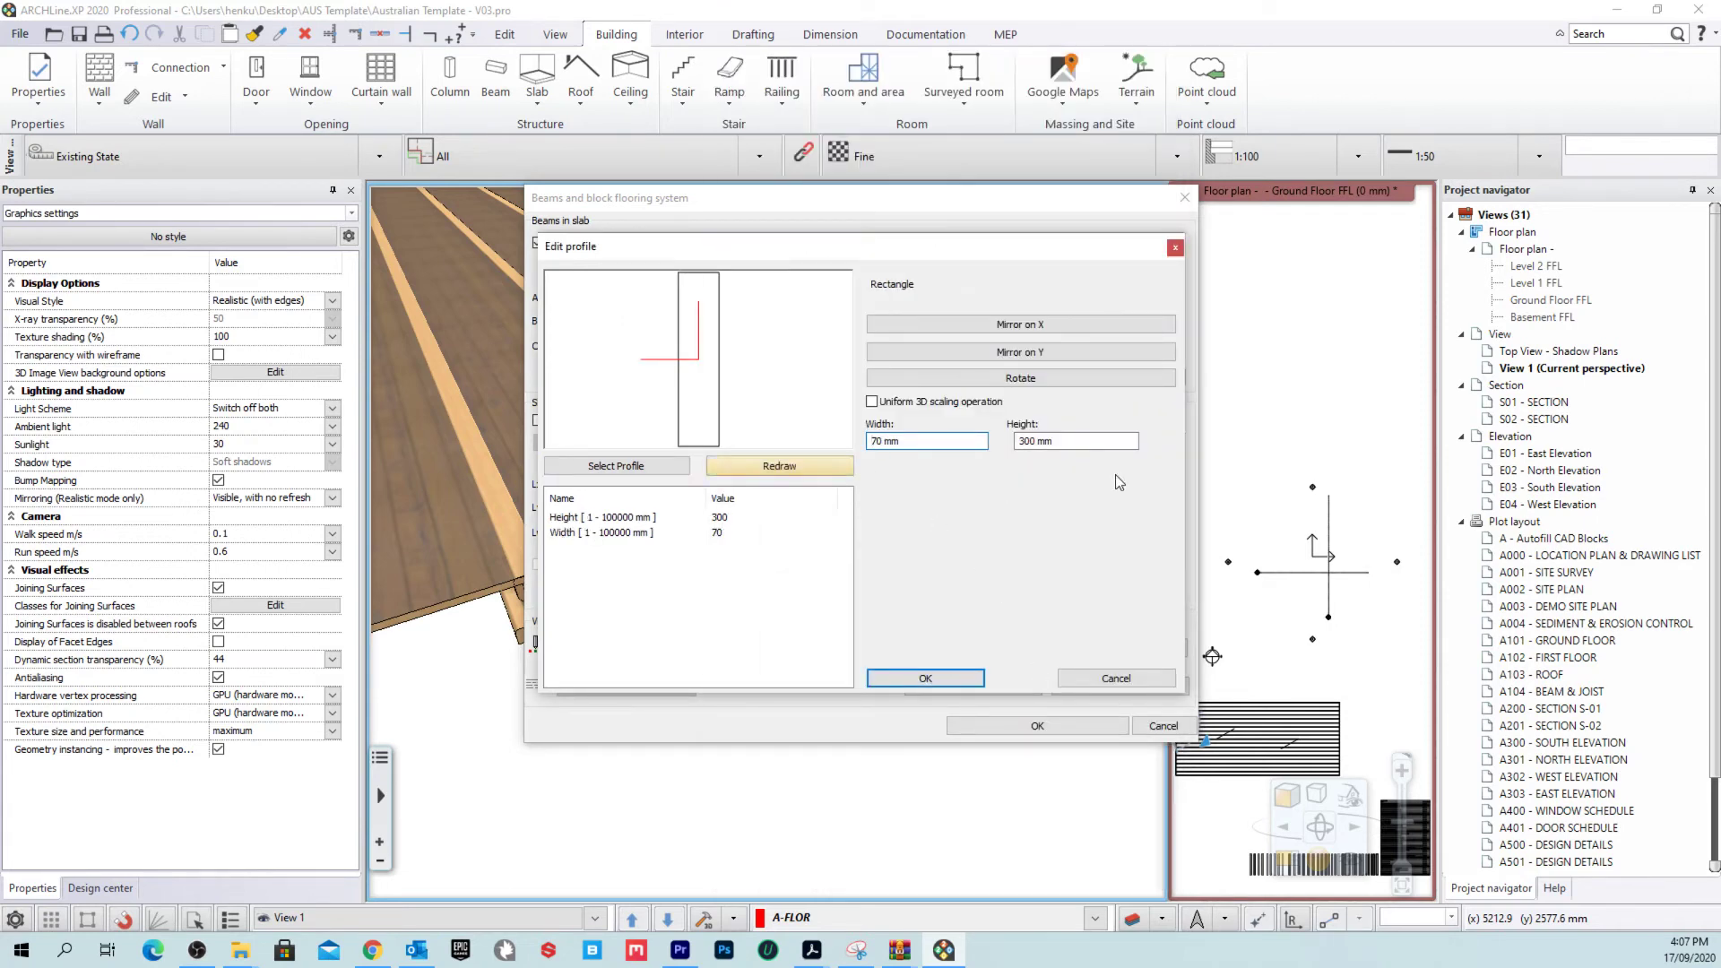
{"action": "type", "text": "90"}
{"action": "key", "text": "Return"}
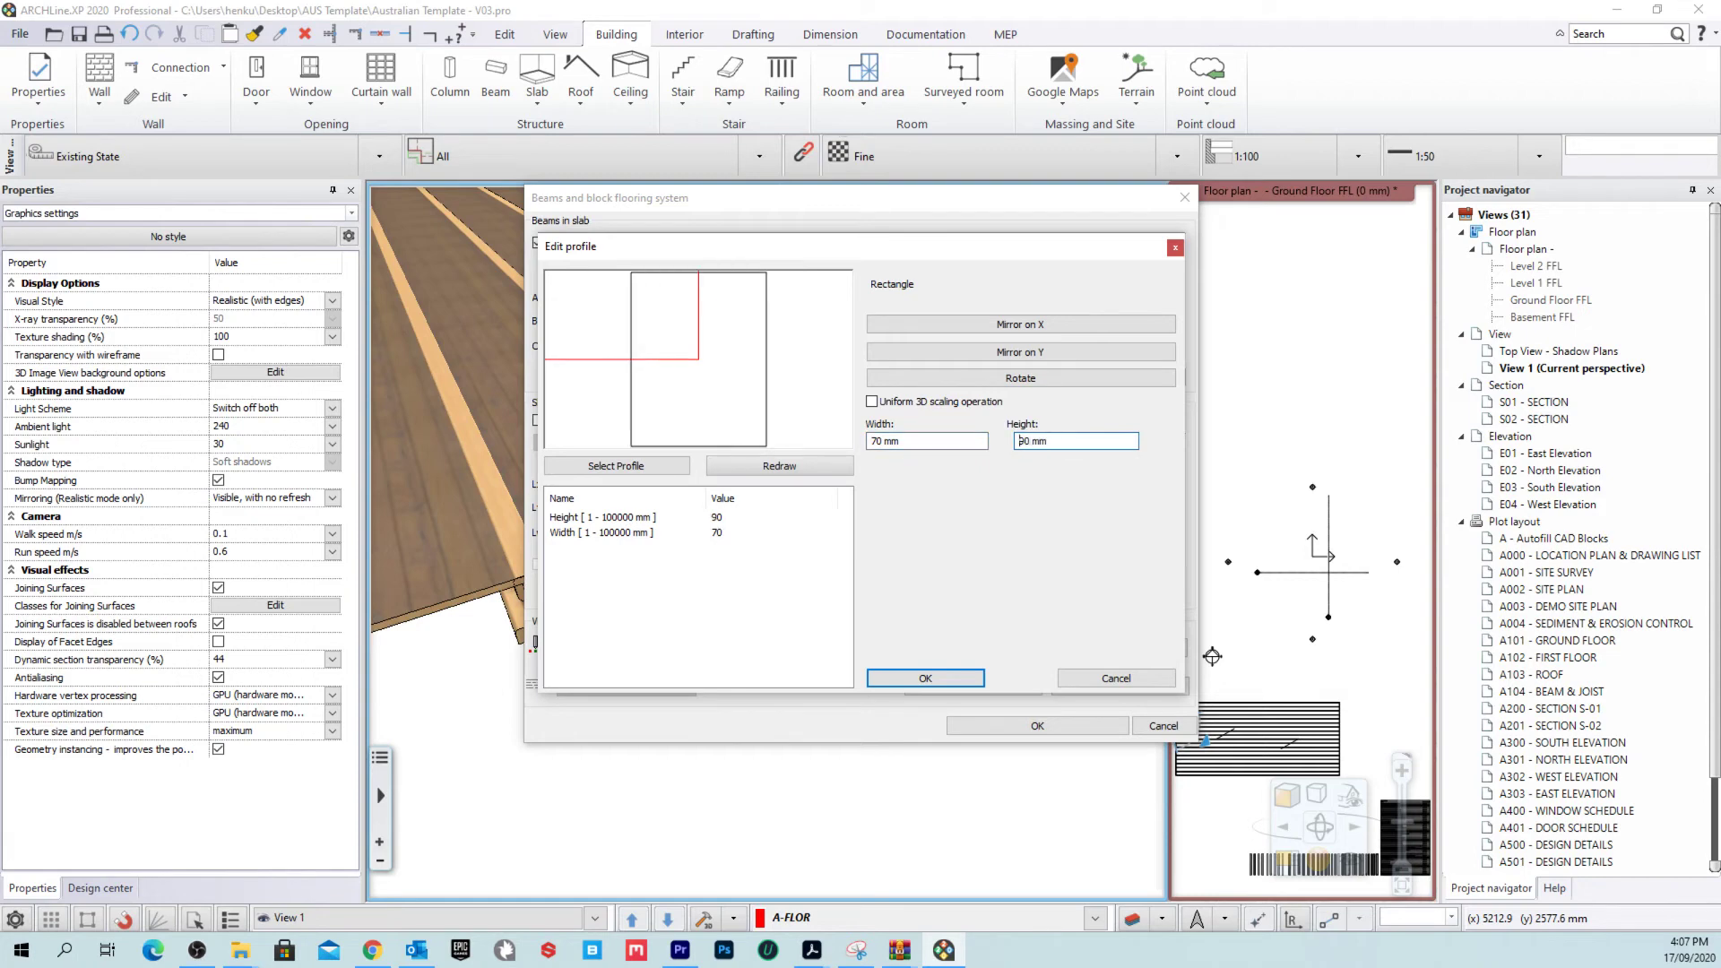
{"action": "left_click", "coordinate": [928, 679]}
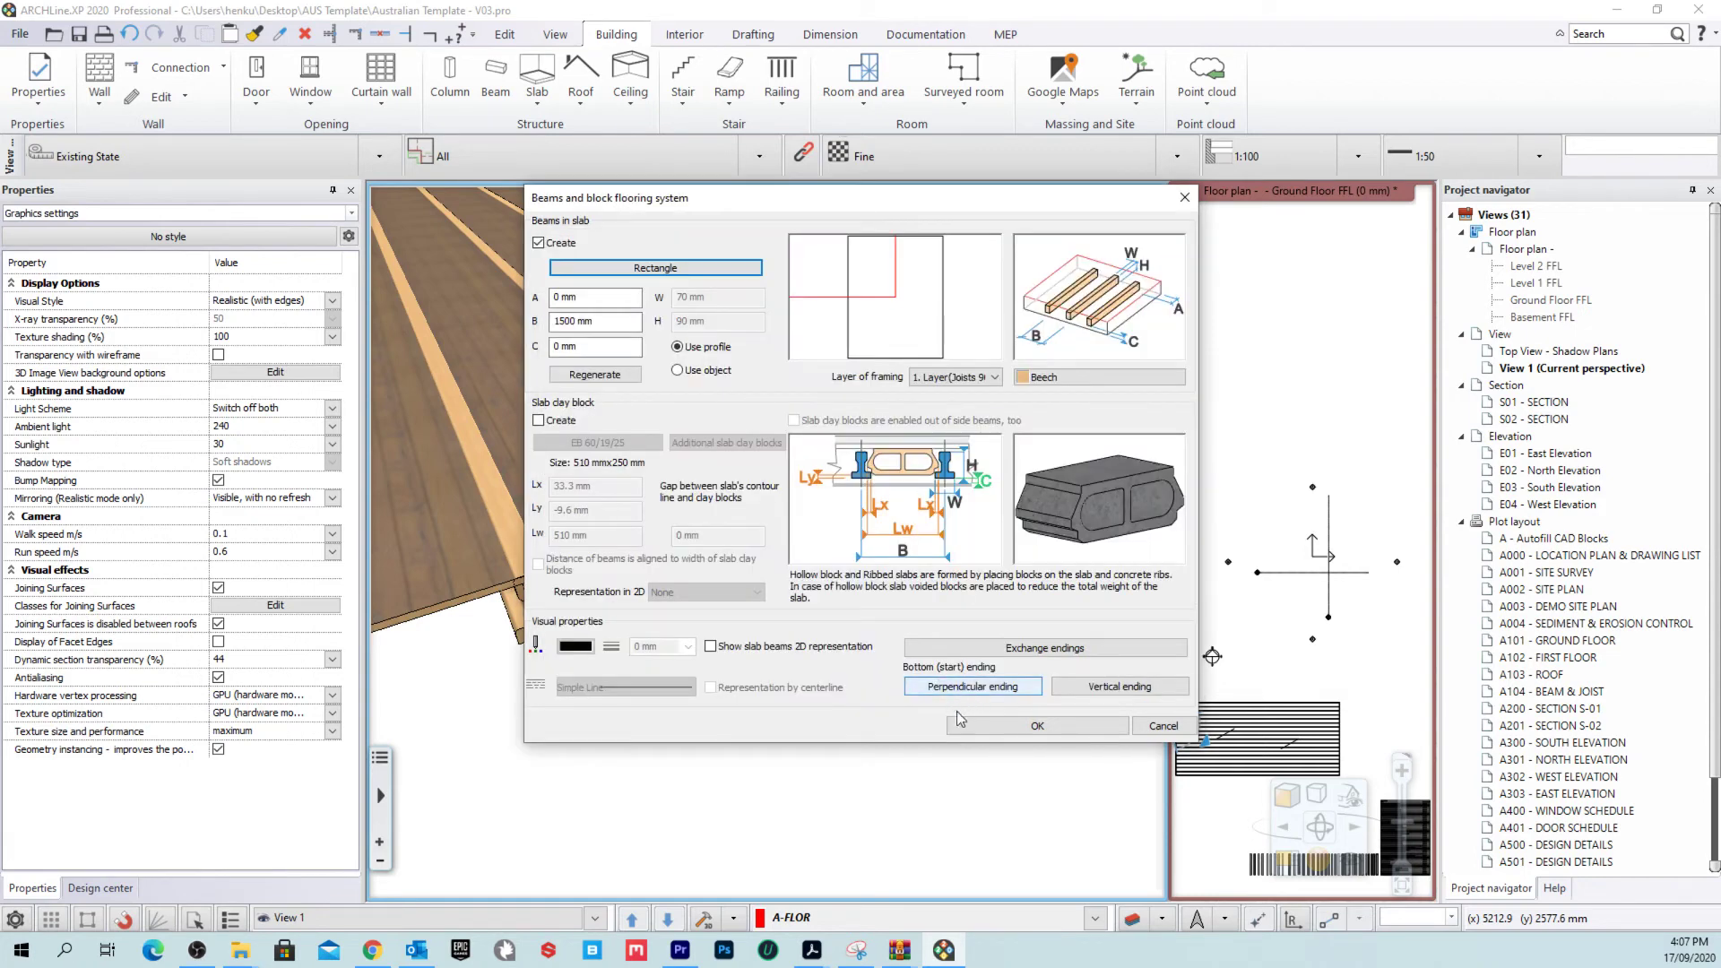
{"action": "left_click", "coordinate": [1019, 728]}
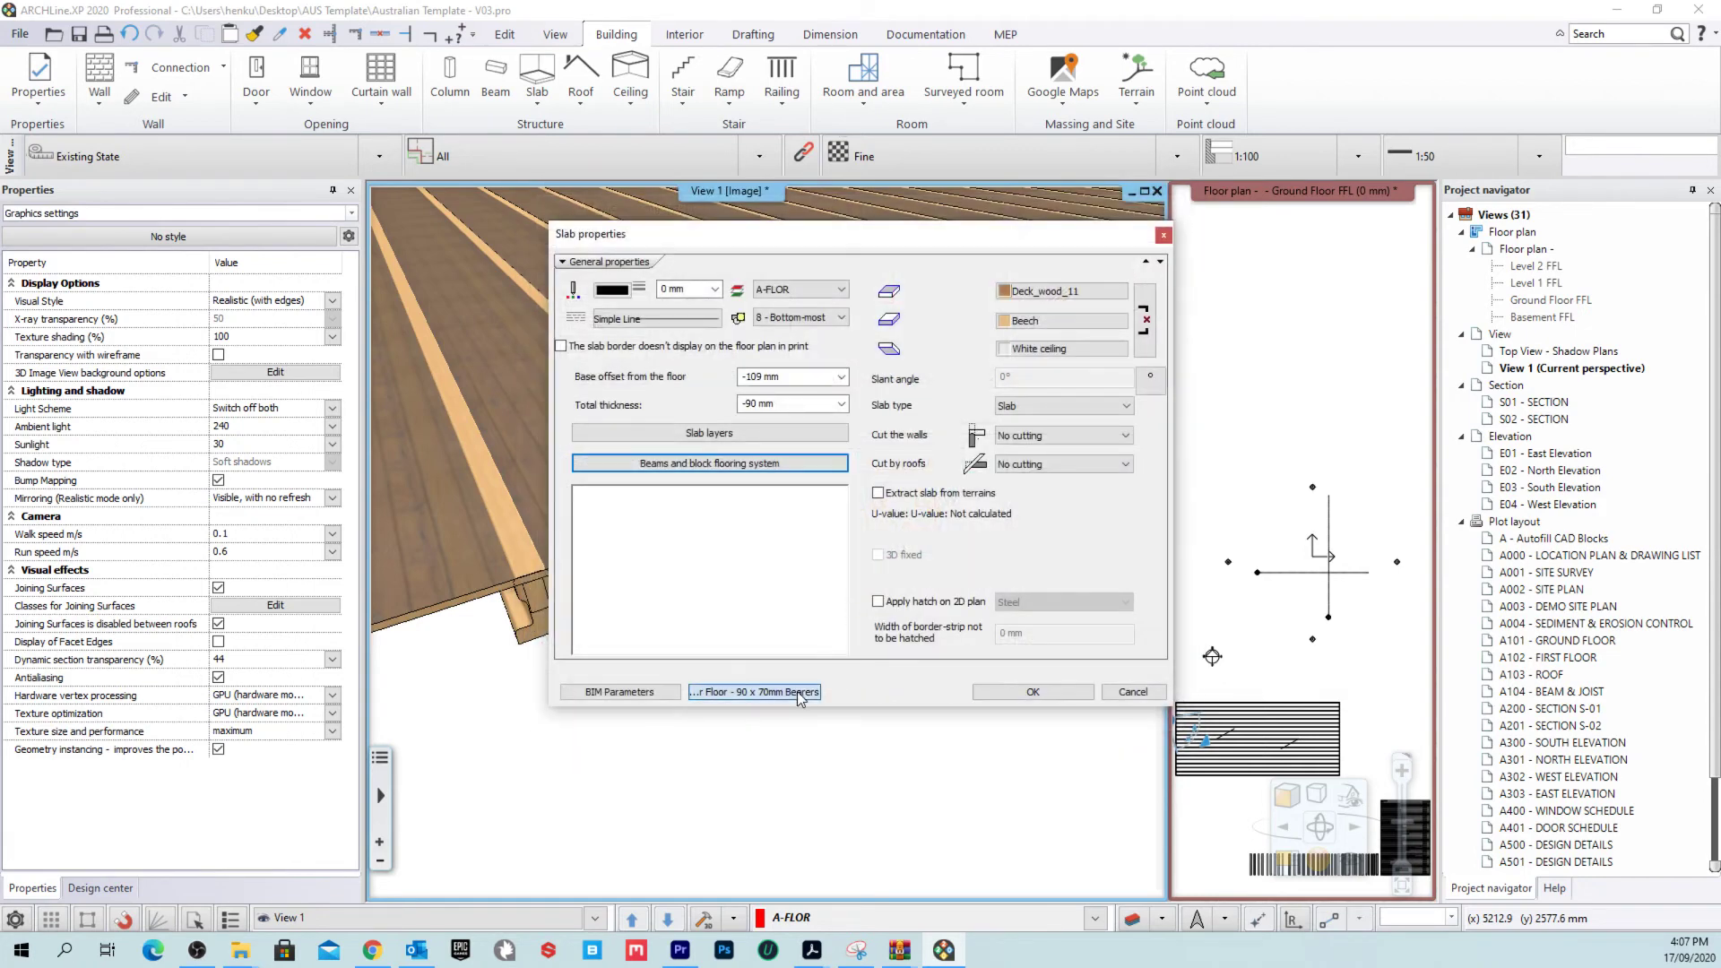
Step: Overwrite the Bearers slab style with these settings and apply them
{"action": "left_click", "coordinate": [626, 691]}
{"action": "left_click", "coordinate": [1271, 660]}
{"action": "left_click", "coordinate": [1233, 509]}
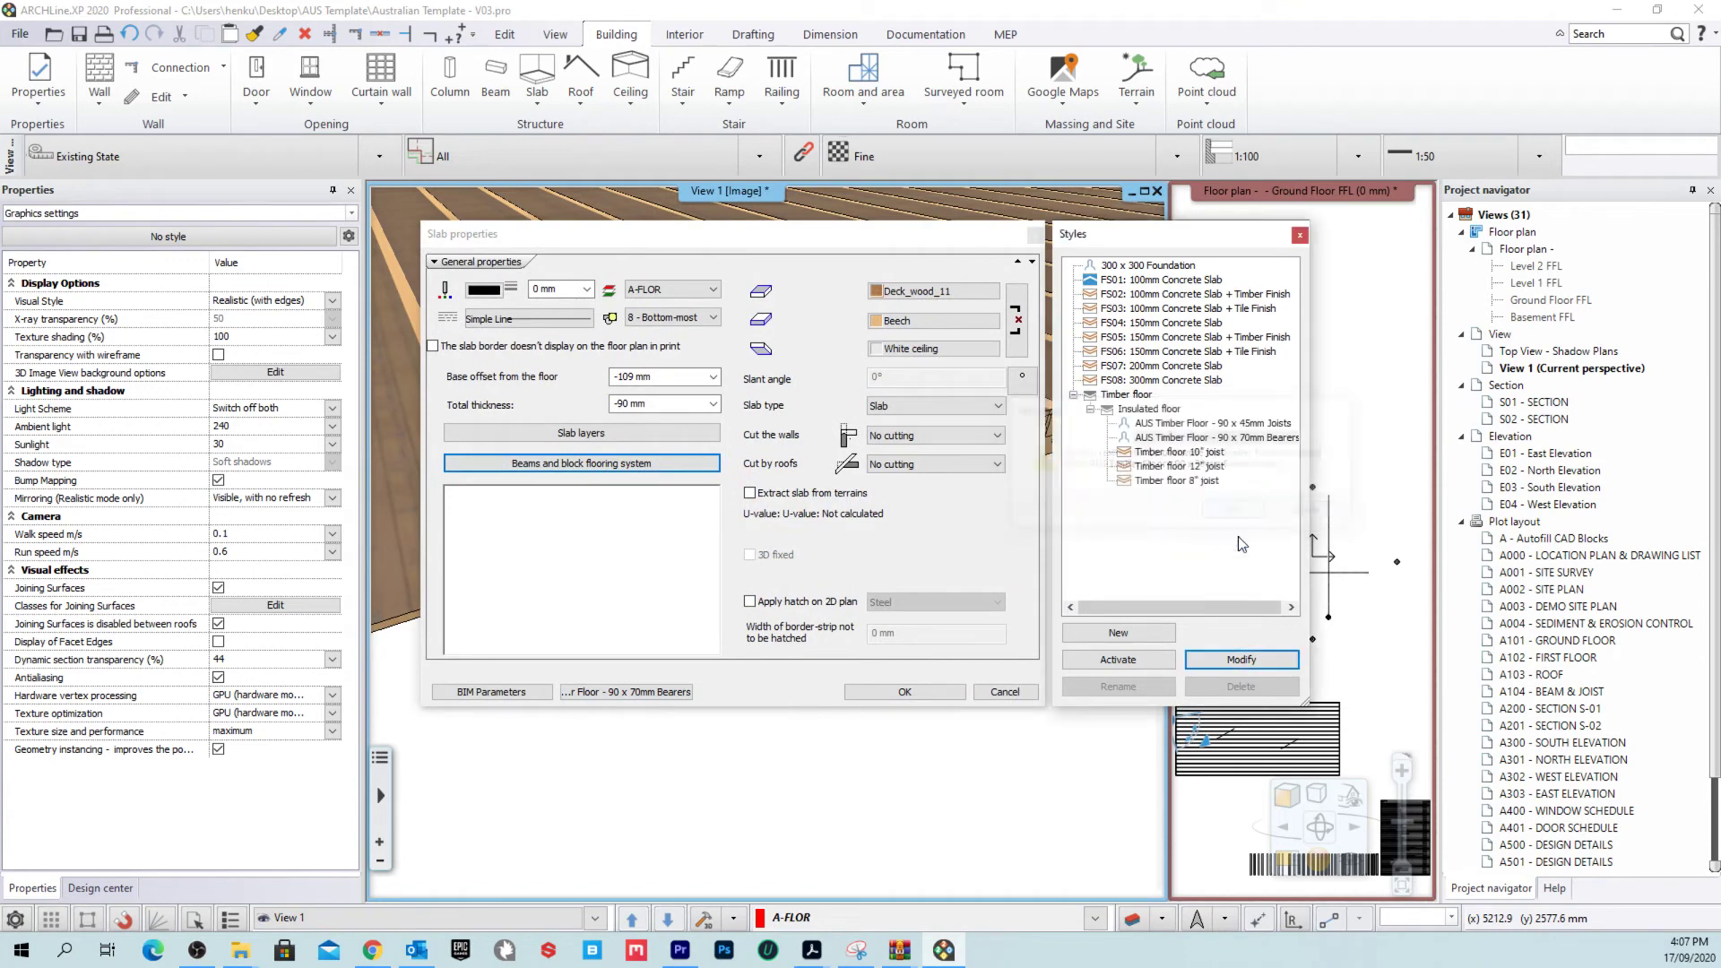
{"action": "left_click", "coordinate": [1118, 659]}
{"action": "left_click", "coordinate": [902, 693]}
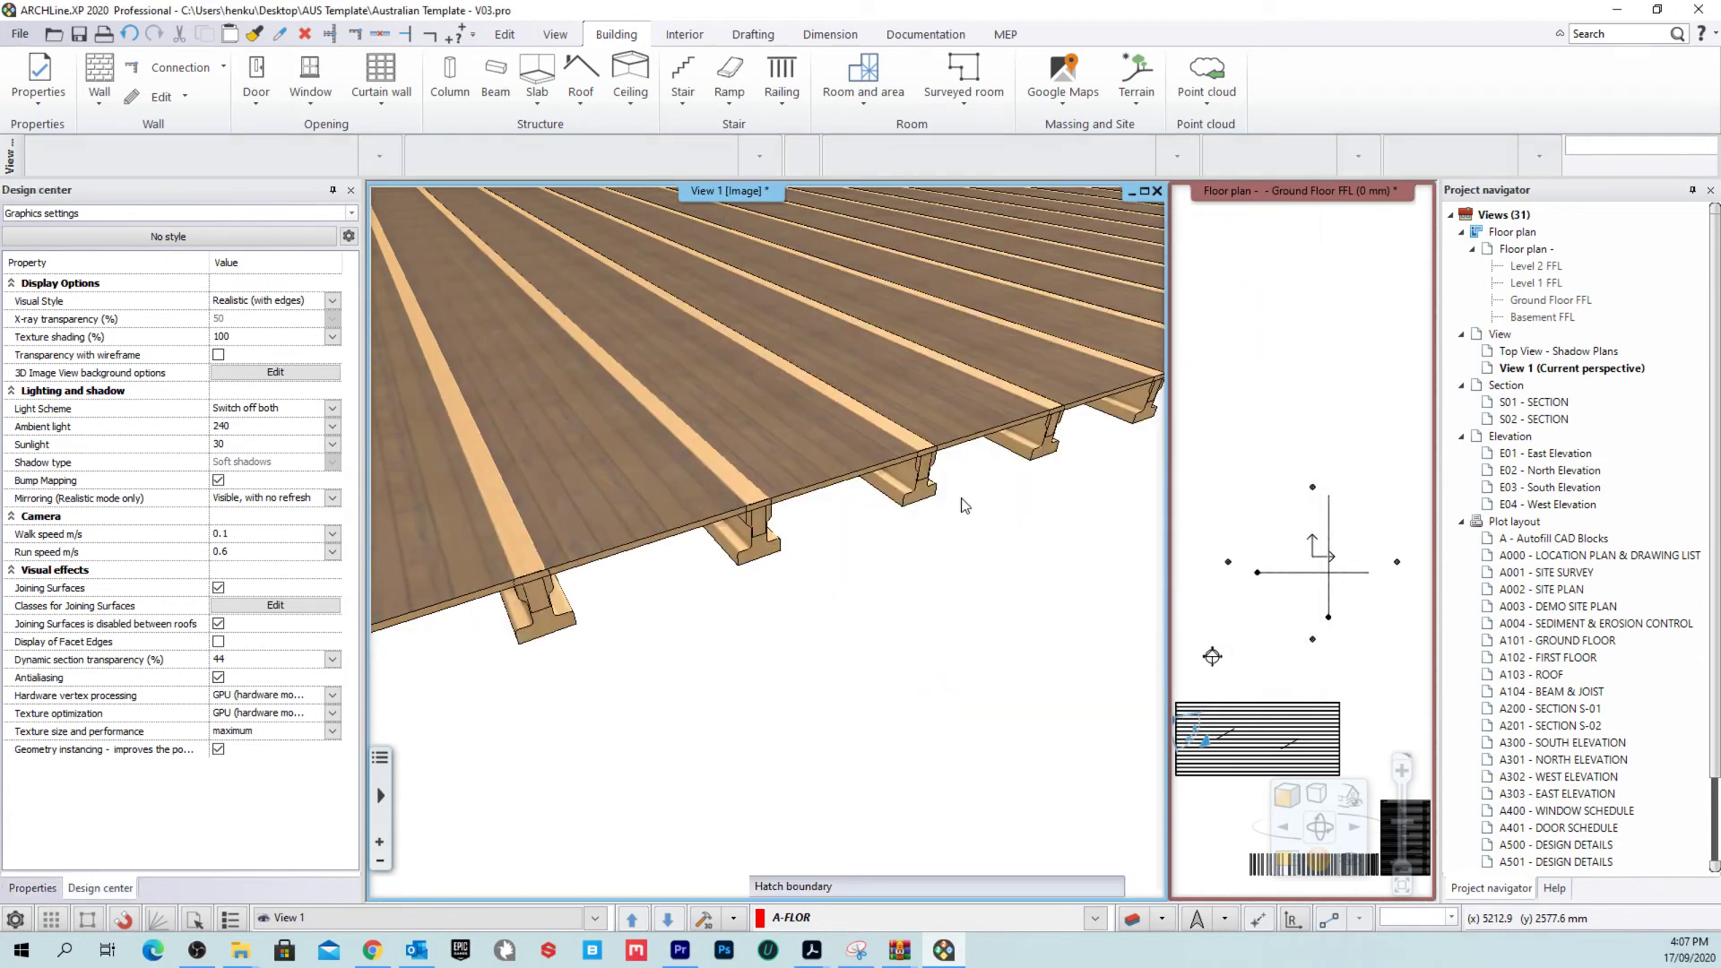
Step: Orbit the 3D view to inspect the bearers under the timber floor slab
{"action": "middle_click_drag", "start_coordinate": [840, 627], "coordinate": [840, 544]}
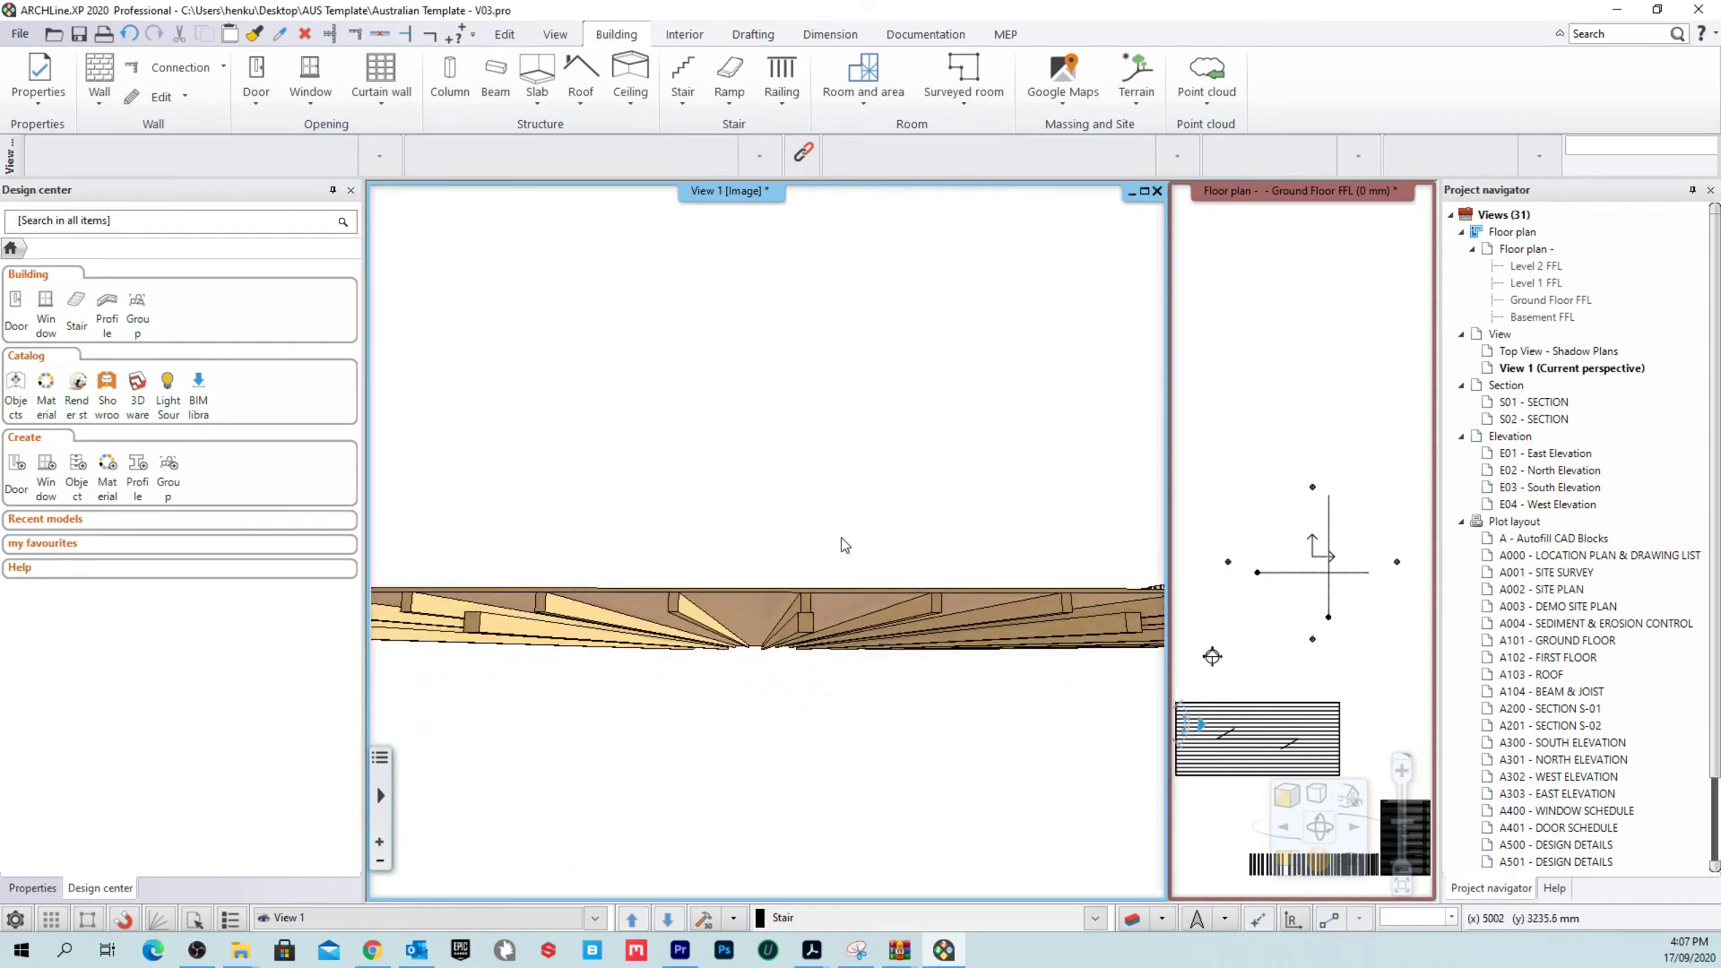
{"action": "left_click", "coordinate": [794, 624]}
{"action": "middle_click_drag", "start_coordinate": [794, 624], "coordinate": [657, 578]}
{"action": "key", "text": "Escape"}
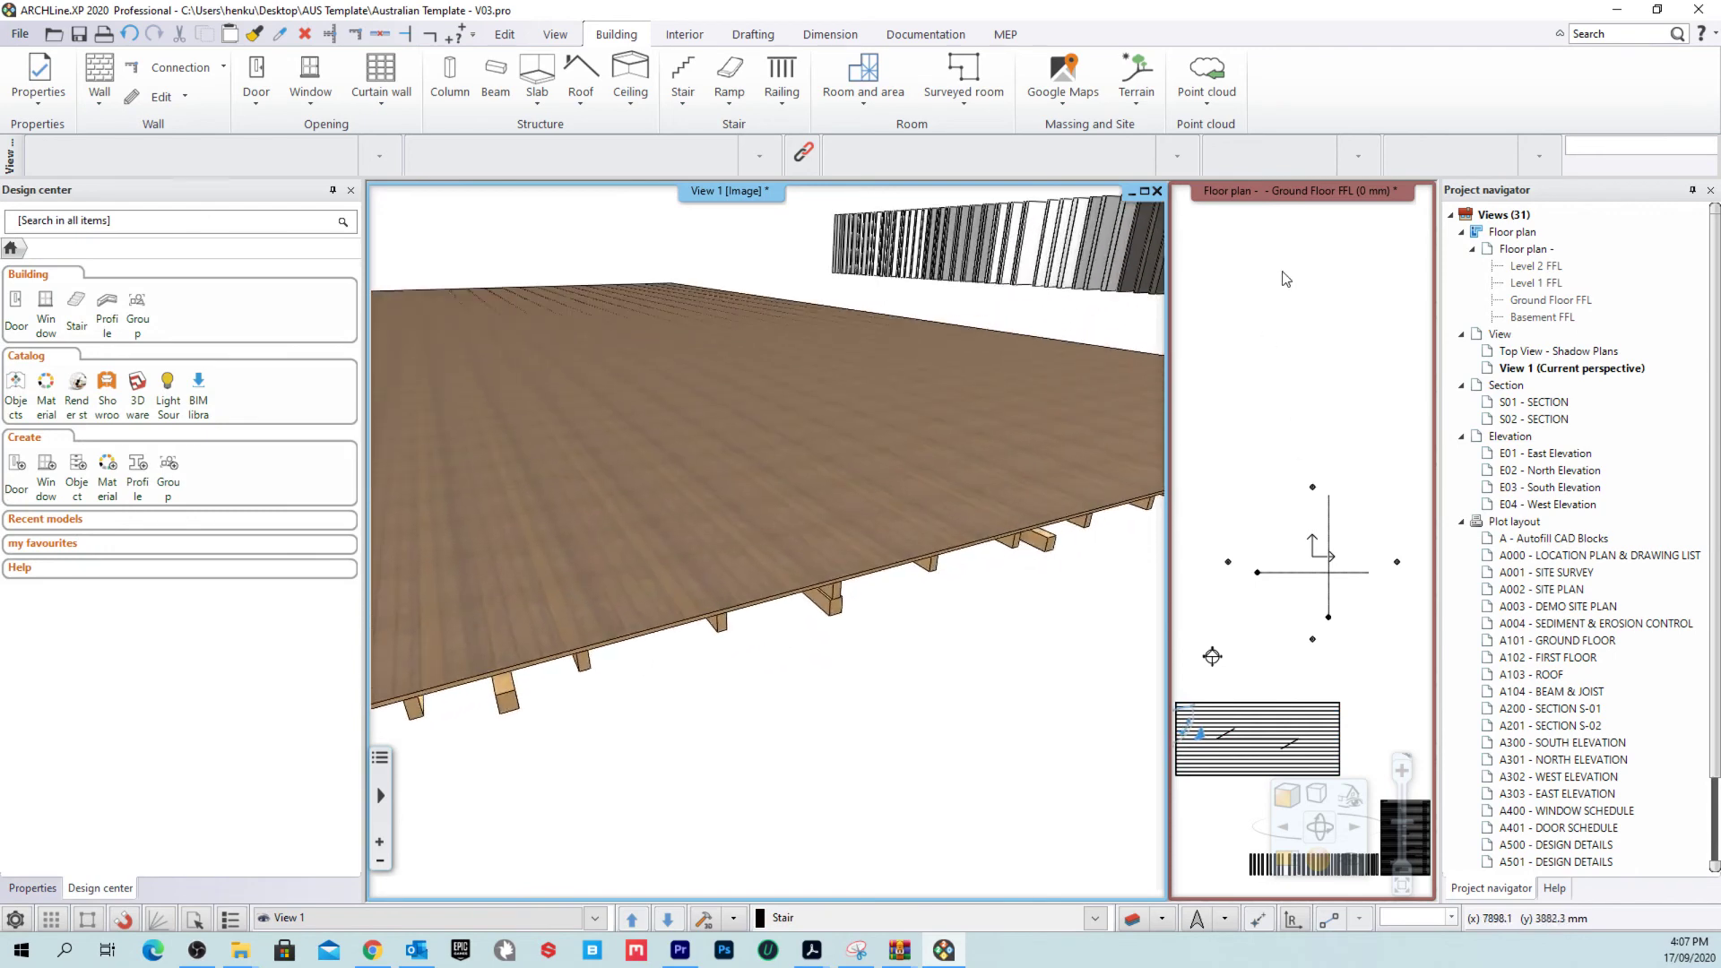
Step: Bring the floor plan into the main pane and select the Bearers slab
{"action": "left_click", "coordinate": [1260, 199]}
{"action": "right_click", "coordinate": [1260, 199]}
{"action": "left_click", "coordinate": [1317, 208]}
{"action": "scroll", "coordinate": [717, 582], "scroll_direction": "up", "scroll_amount": 3}
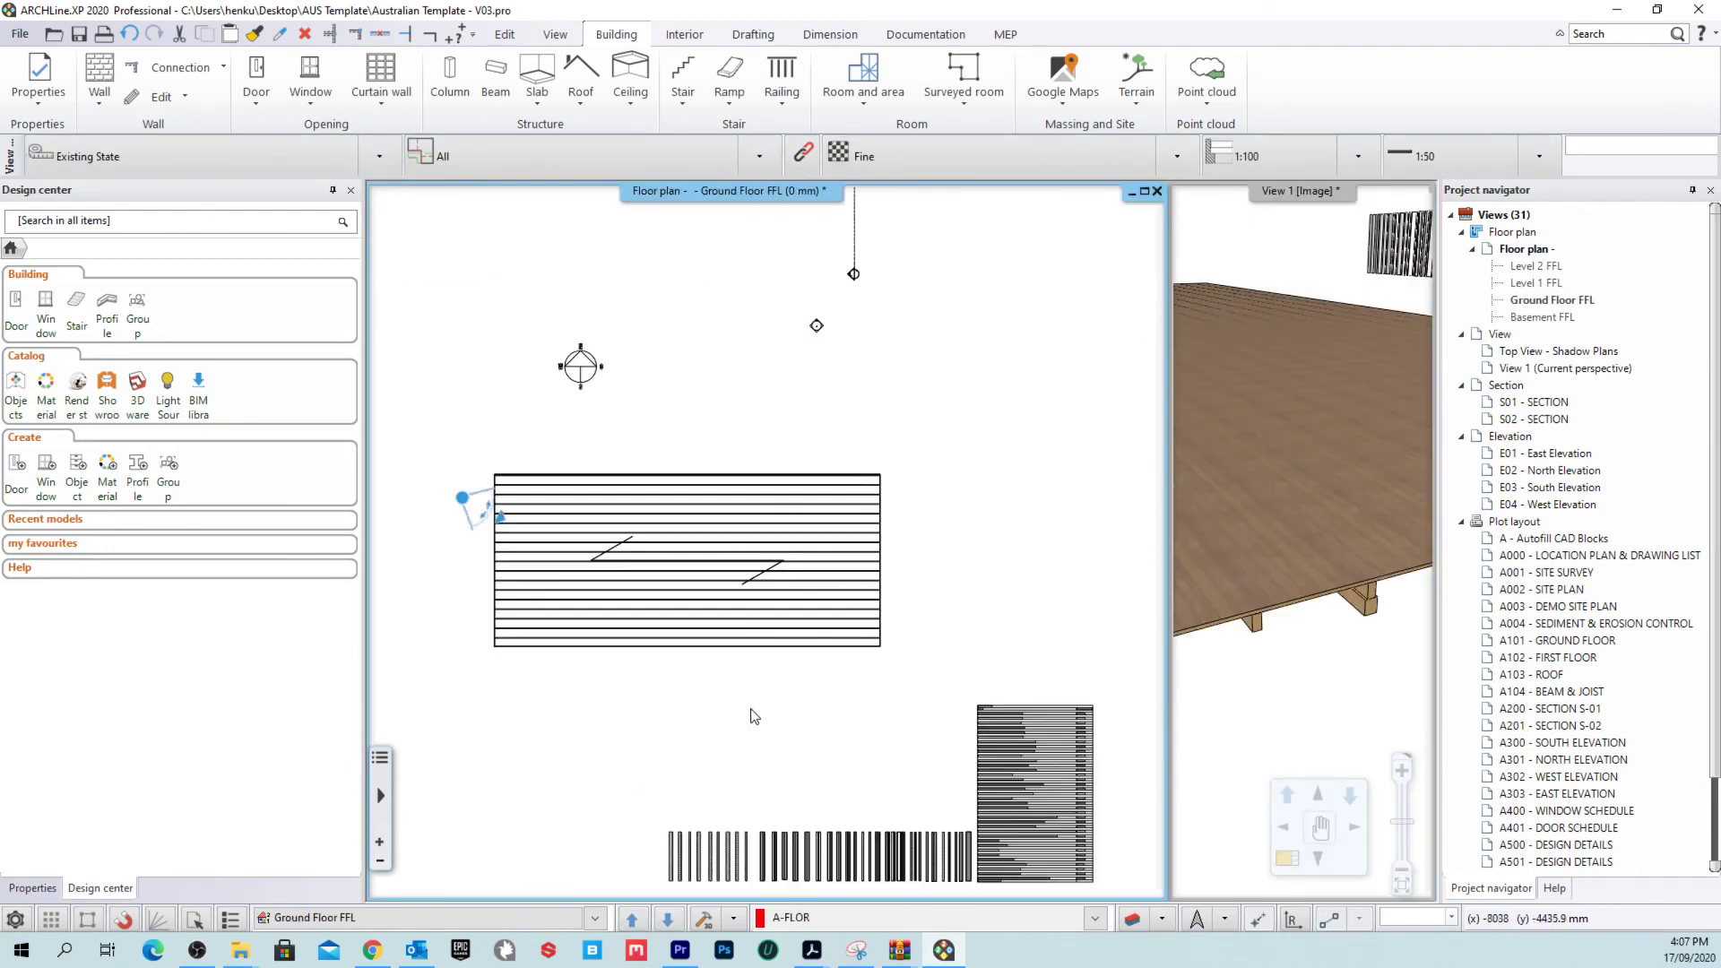
{"action": "left_click", "coordinate": [768, 517]}
{"action": "scroll", "coordinate": [766, 515], "scroll_direction": "up", "scroll_amount": 3}
{"action": "left_click", "coordinate": [773, 519]}
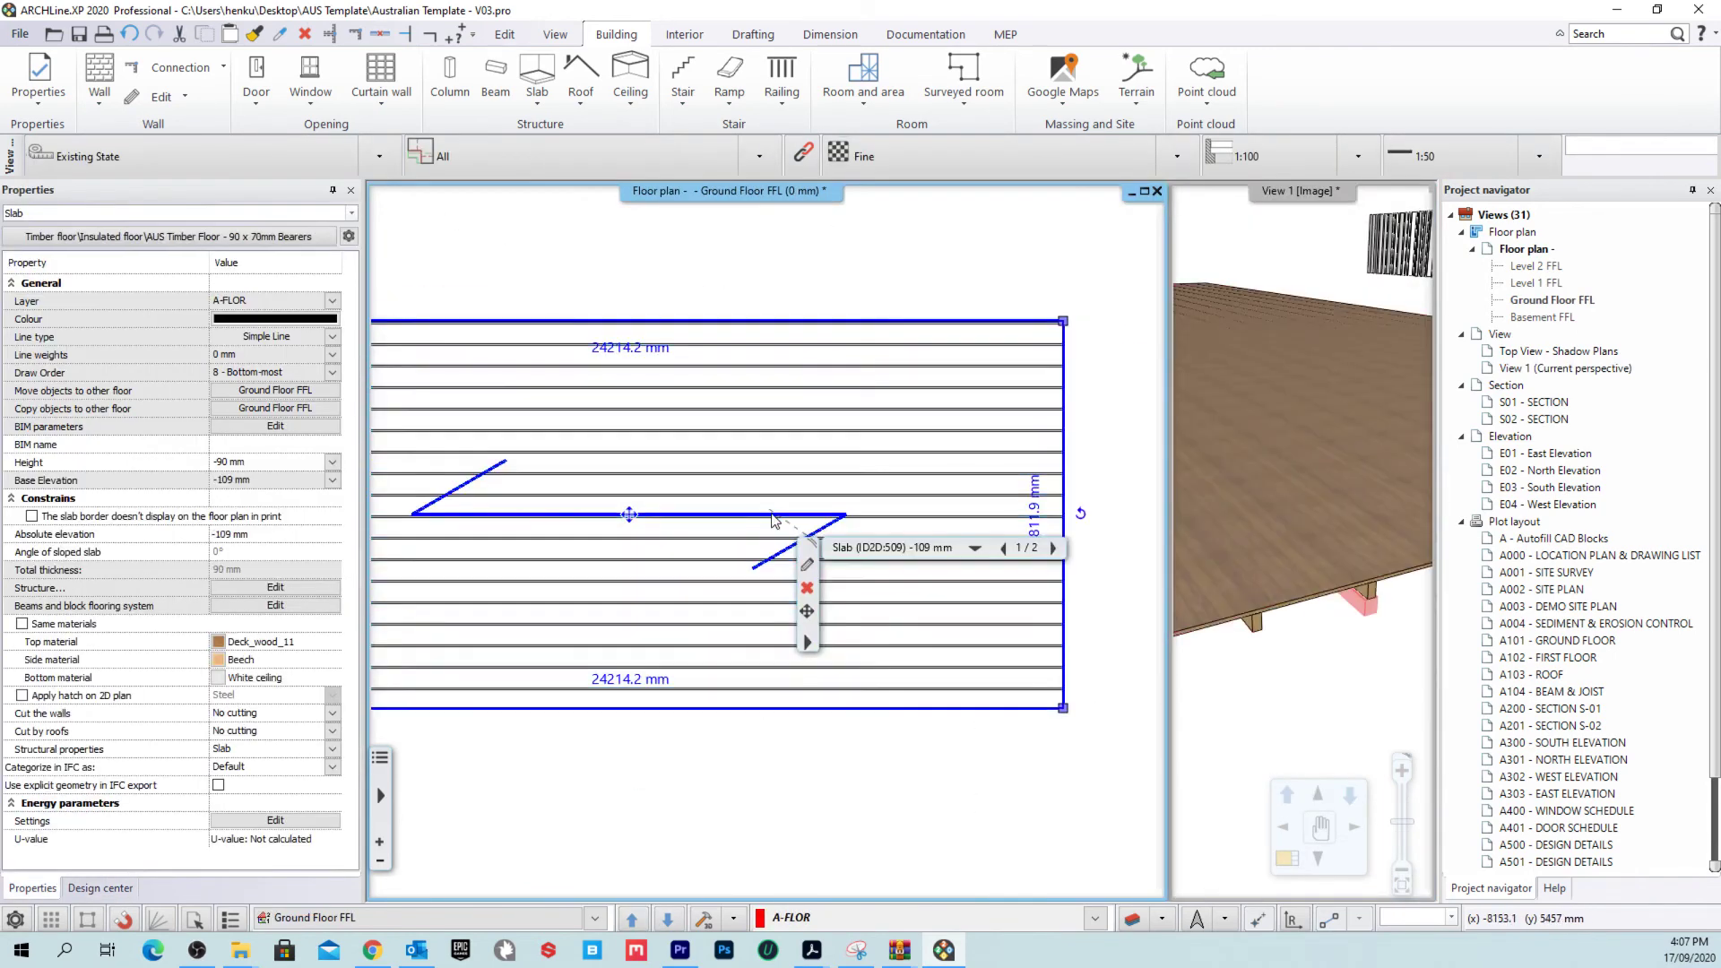
{"action": "right_click", "coordinate": [774, 521]}
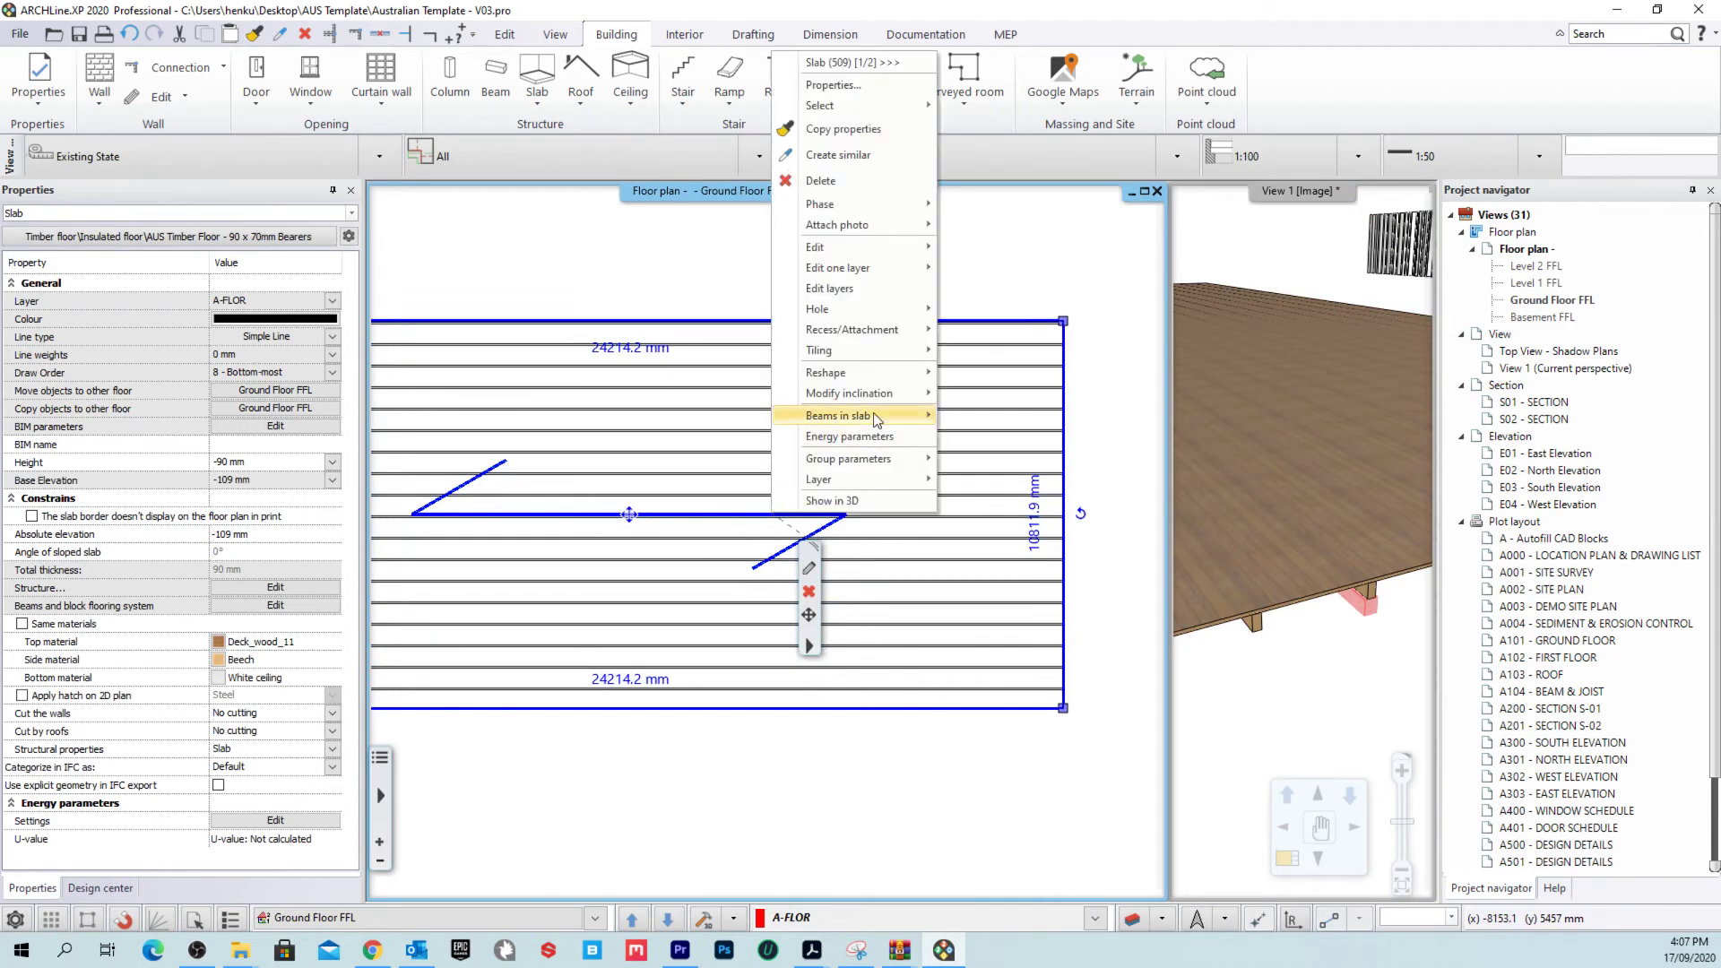
{"action": "mouse_move", "coordinate": [876, 420]}
{"action": "left_click", "coordinate": [685, 525]}
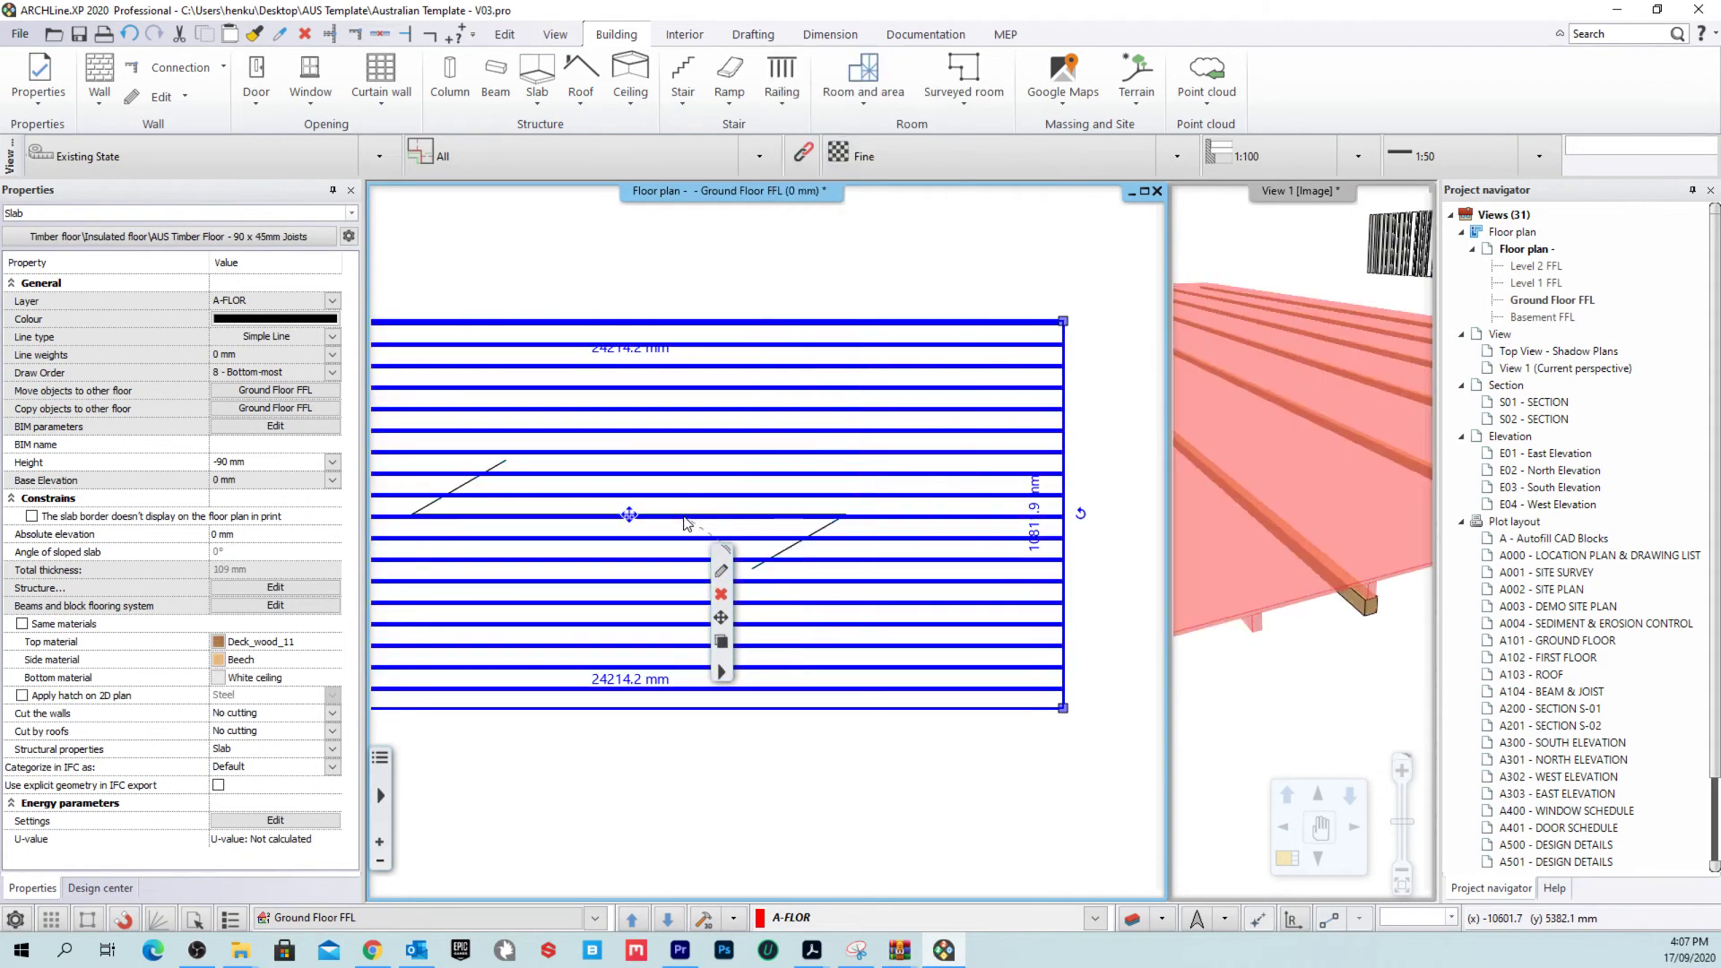
{"action": "left_click", "coordinate": [811, 524]}
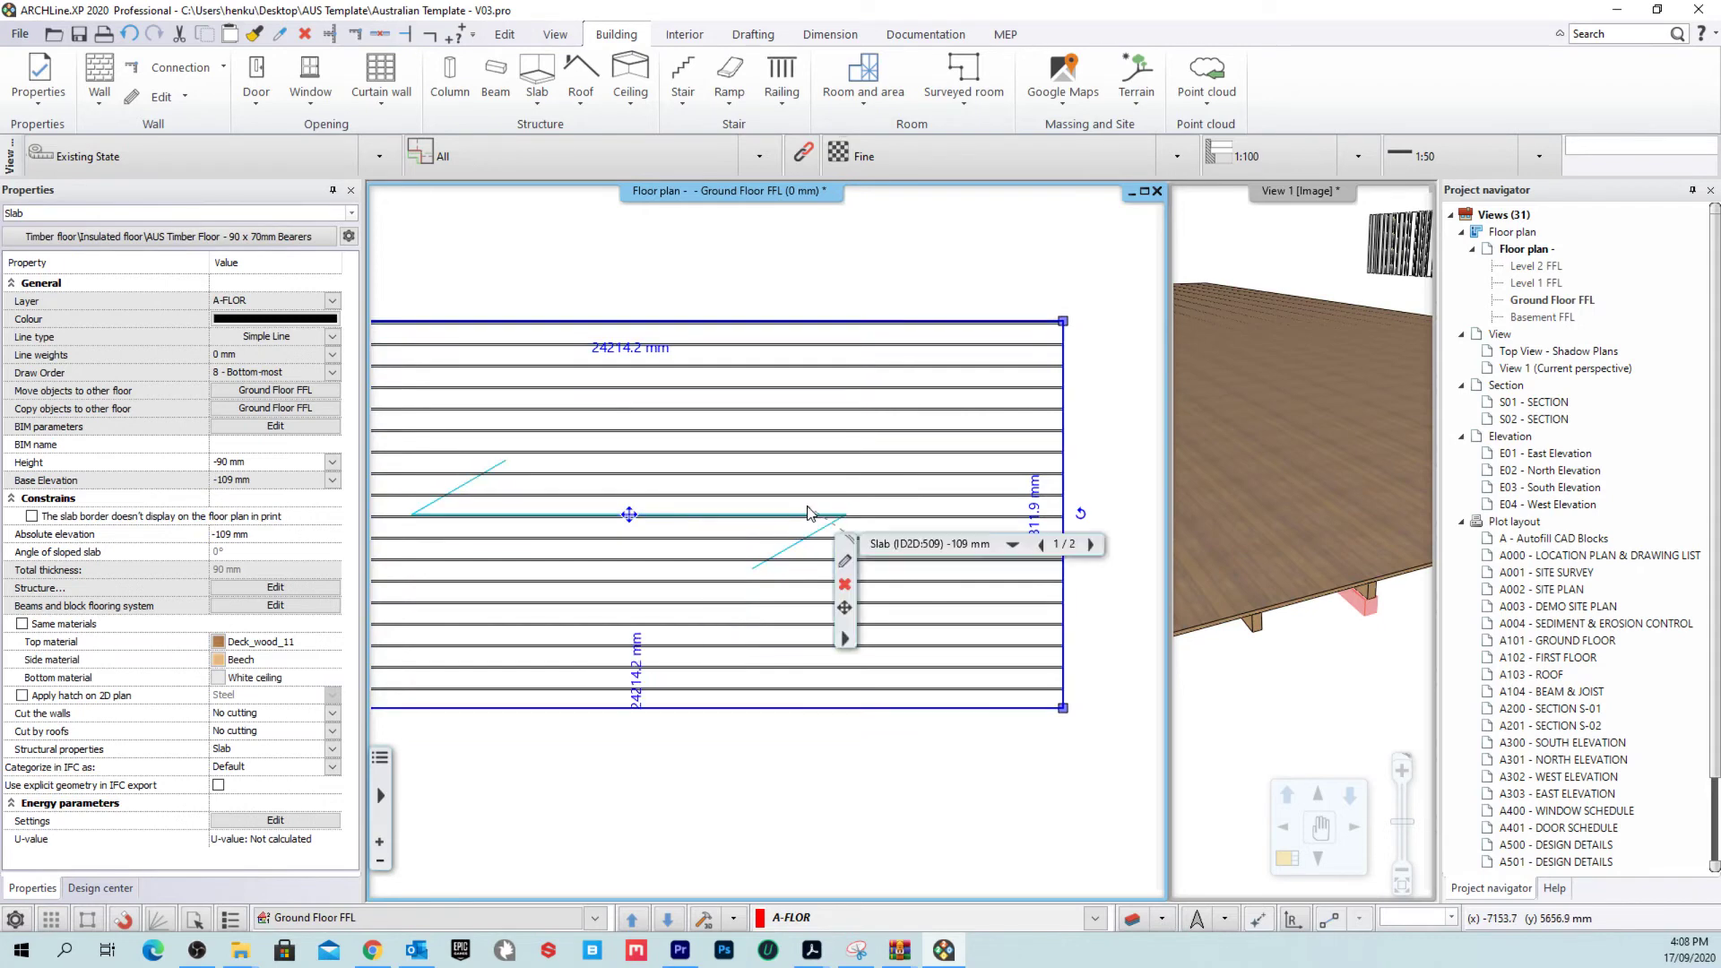
{"action": "left_click", "coordinate": [817, 517]}
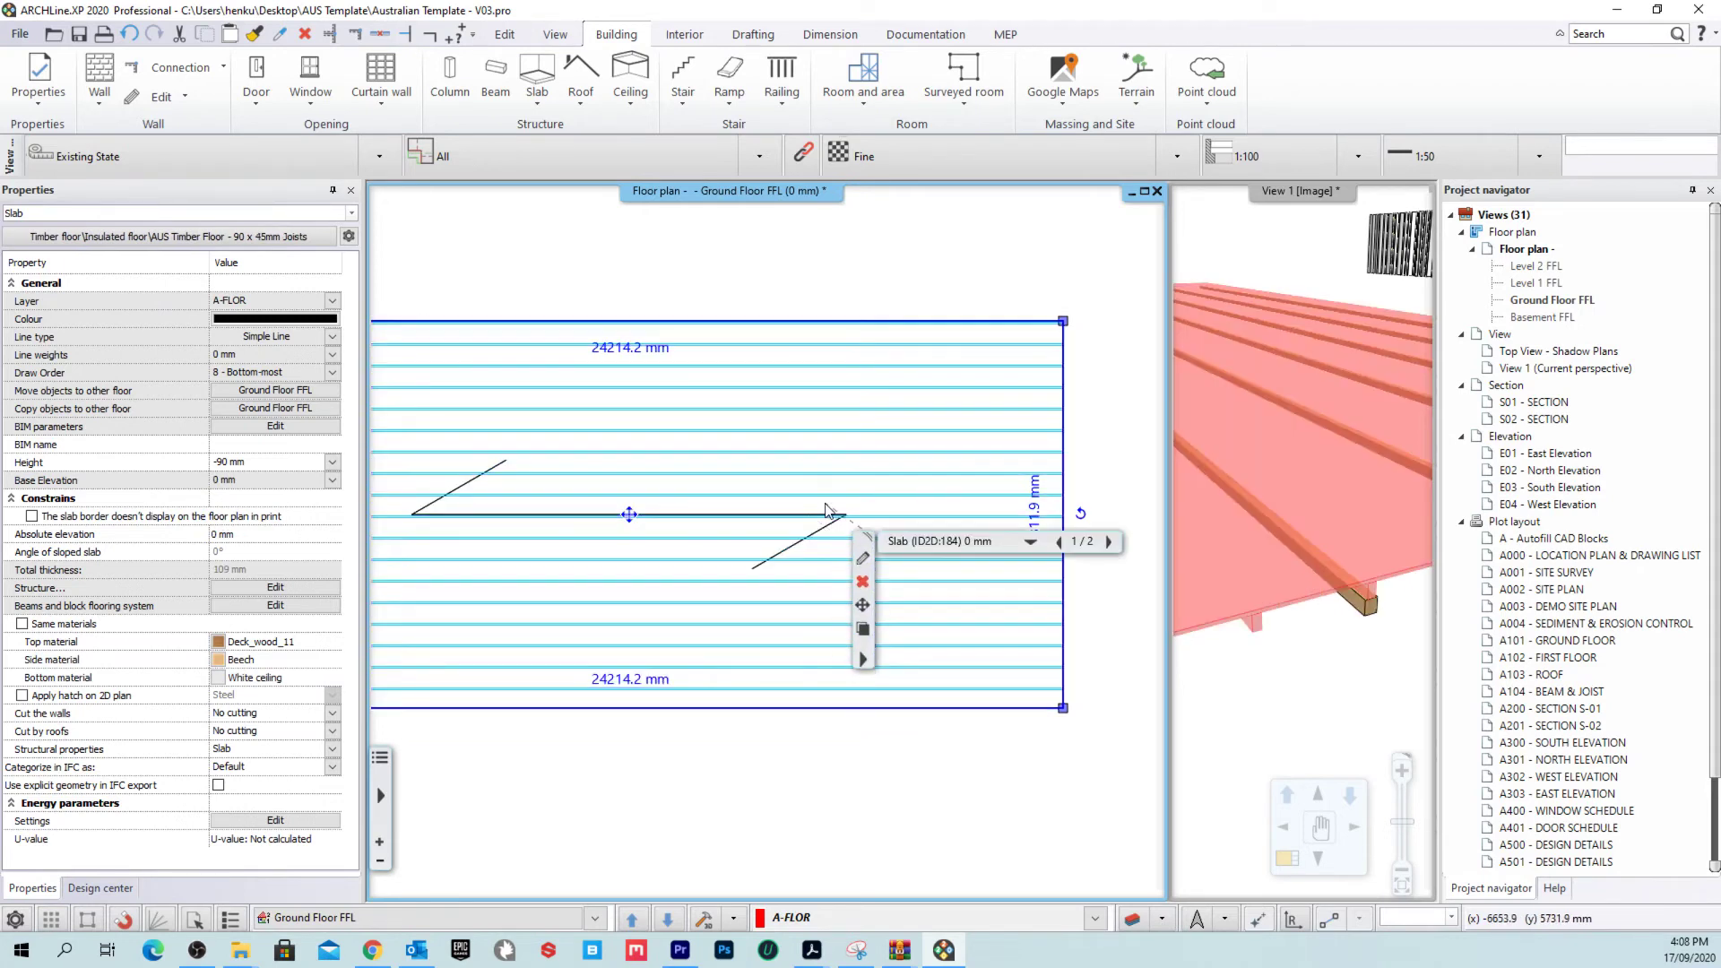
Step: Set the Bearers slab's beam span direction to run vertically
{"action": "right_click", "coordinate": [825, 509]}
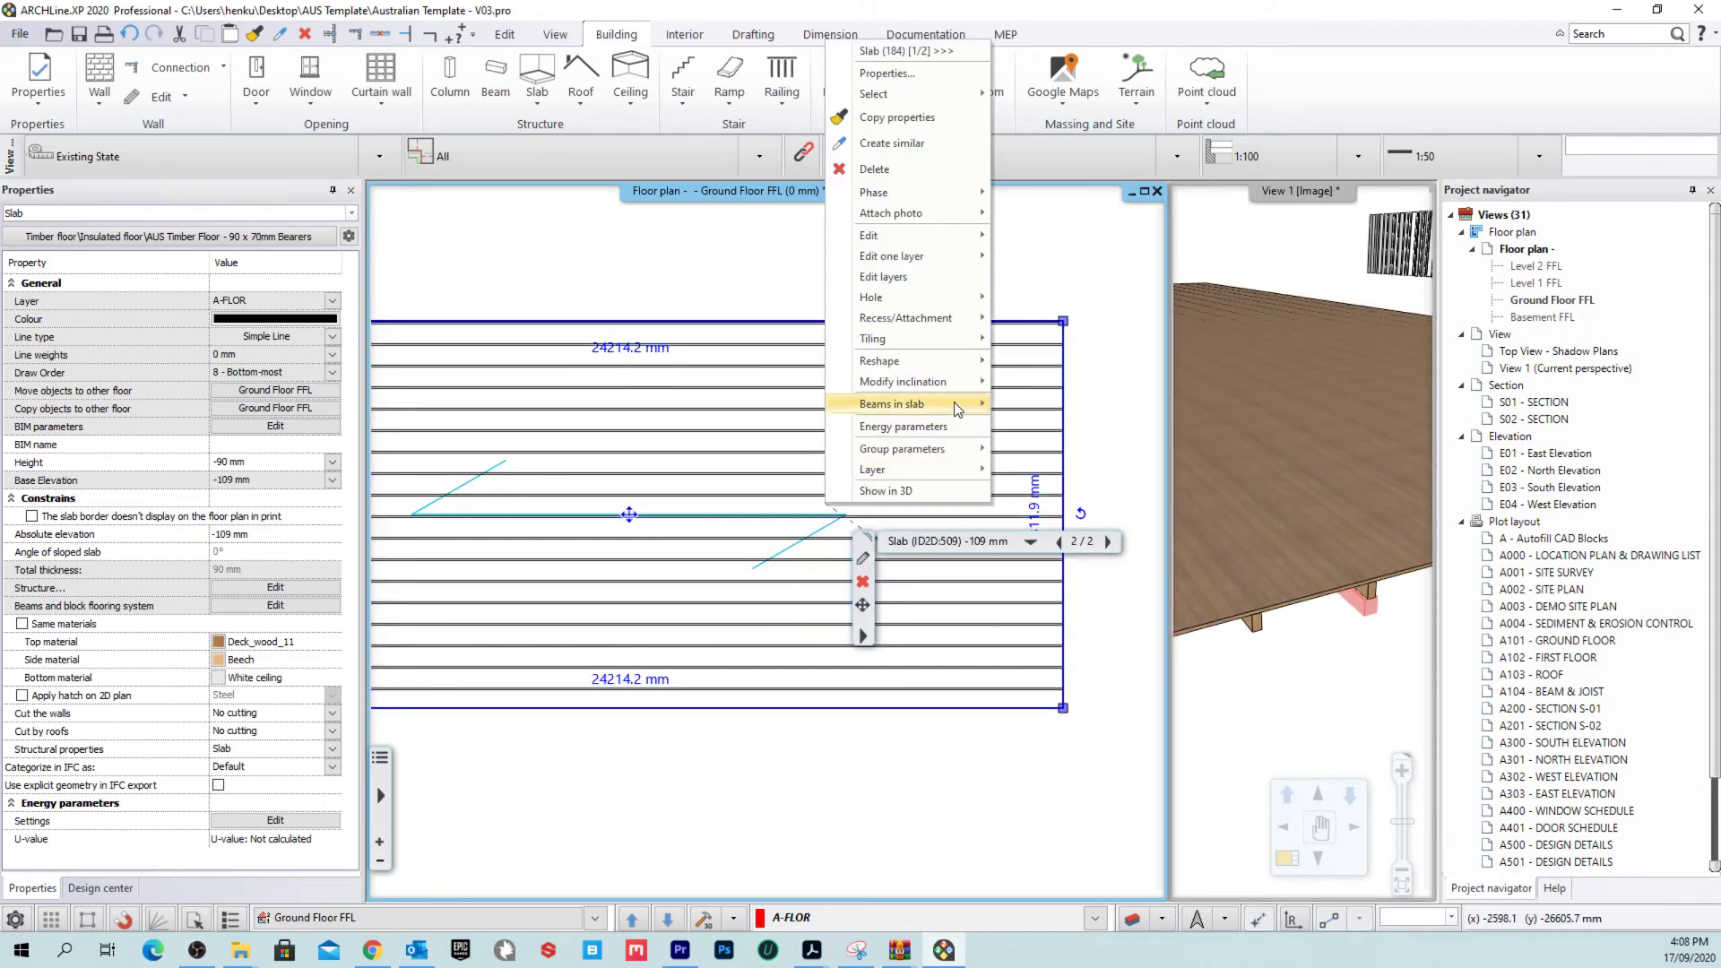
{"action": "mouse_move", "coordinate": [957, 408]}
{"action": "left_click", "coordinate": [1053, 510]}
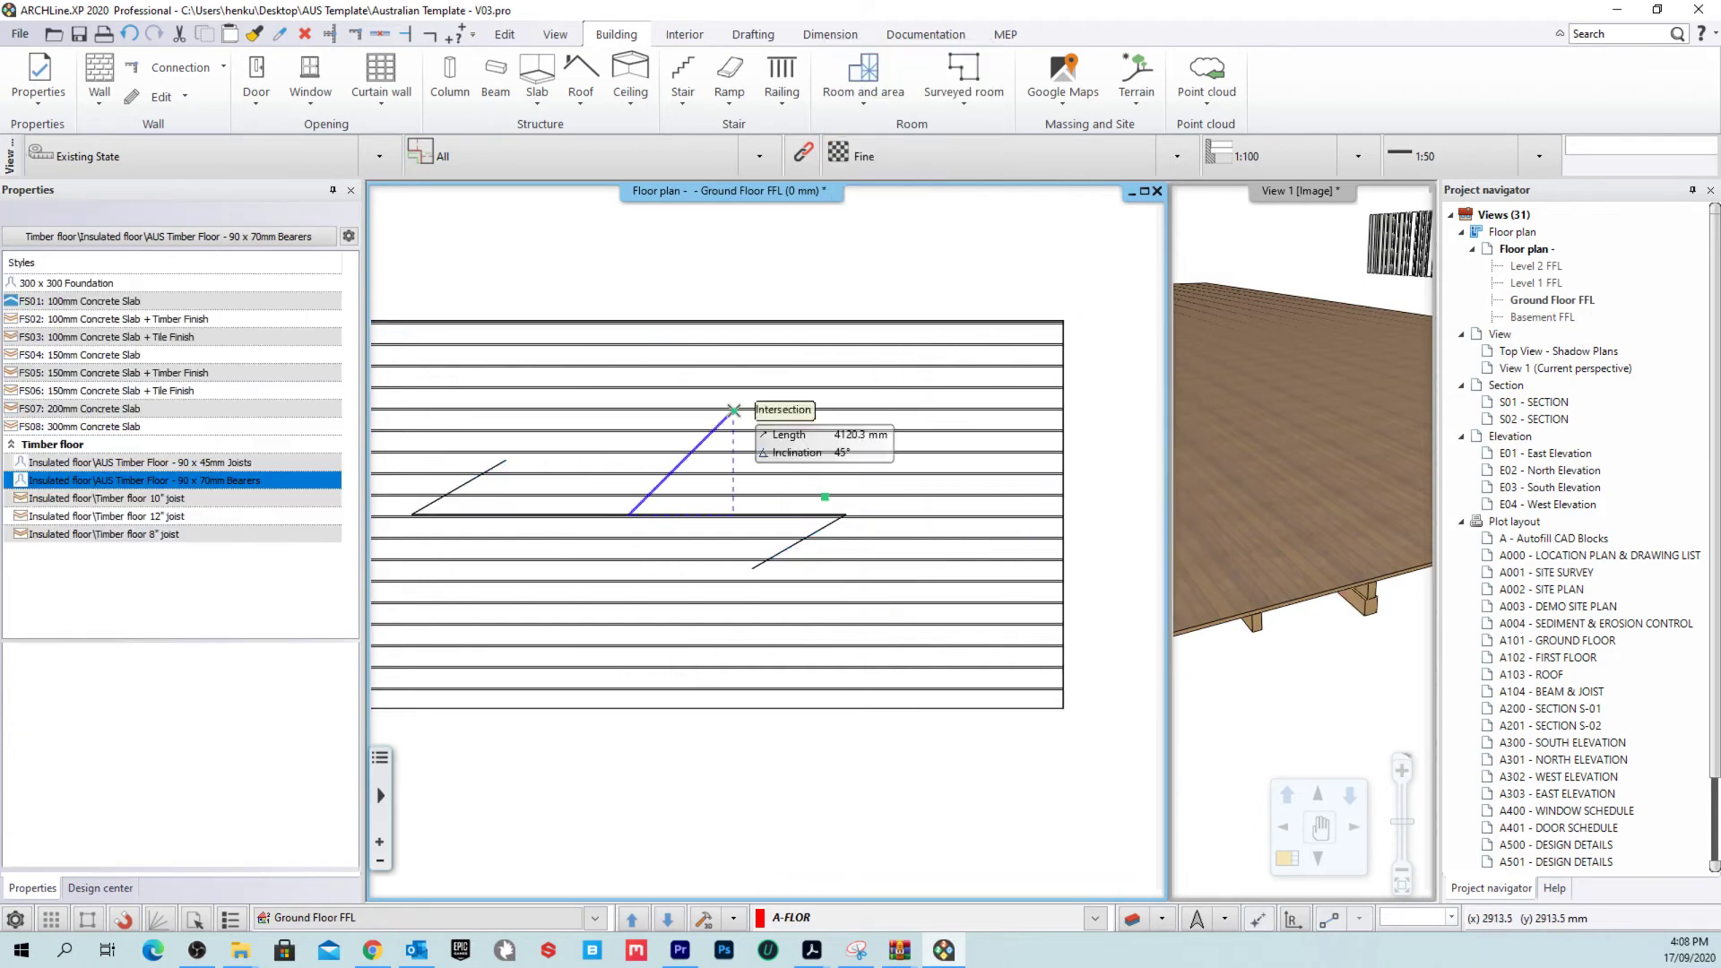
{"action": "scroll", "coordinate": [744, 408], "scroll_direction": "down", "scroll_amount": 3}
{"action": "left_click", "coordinate": [706, 313]}
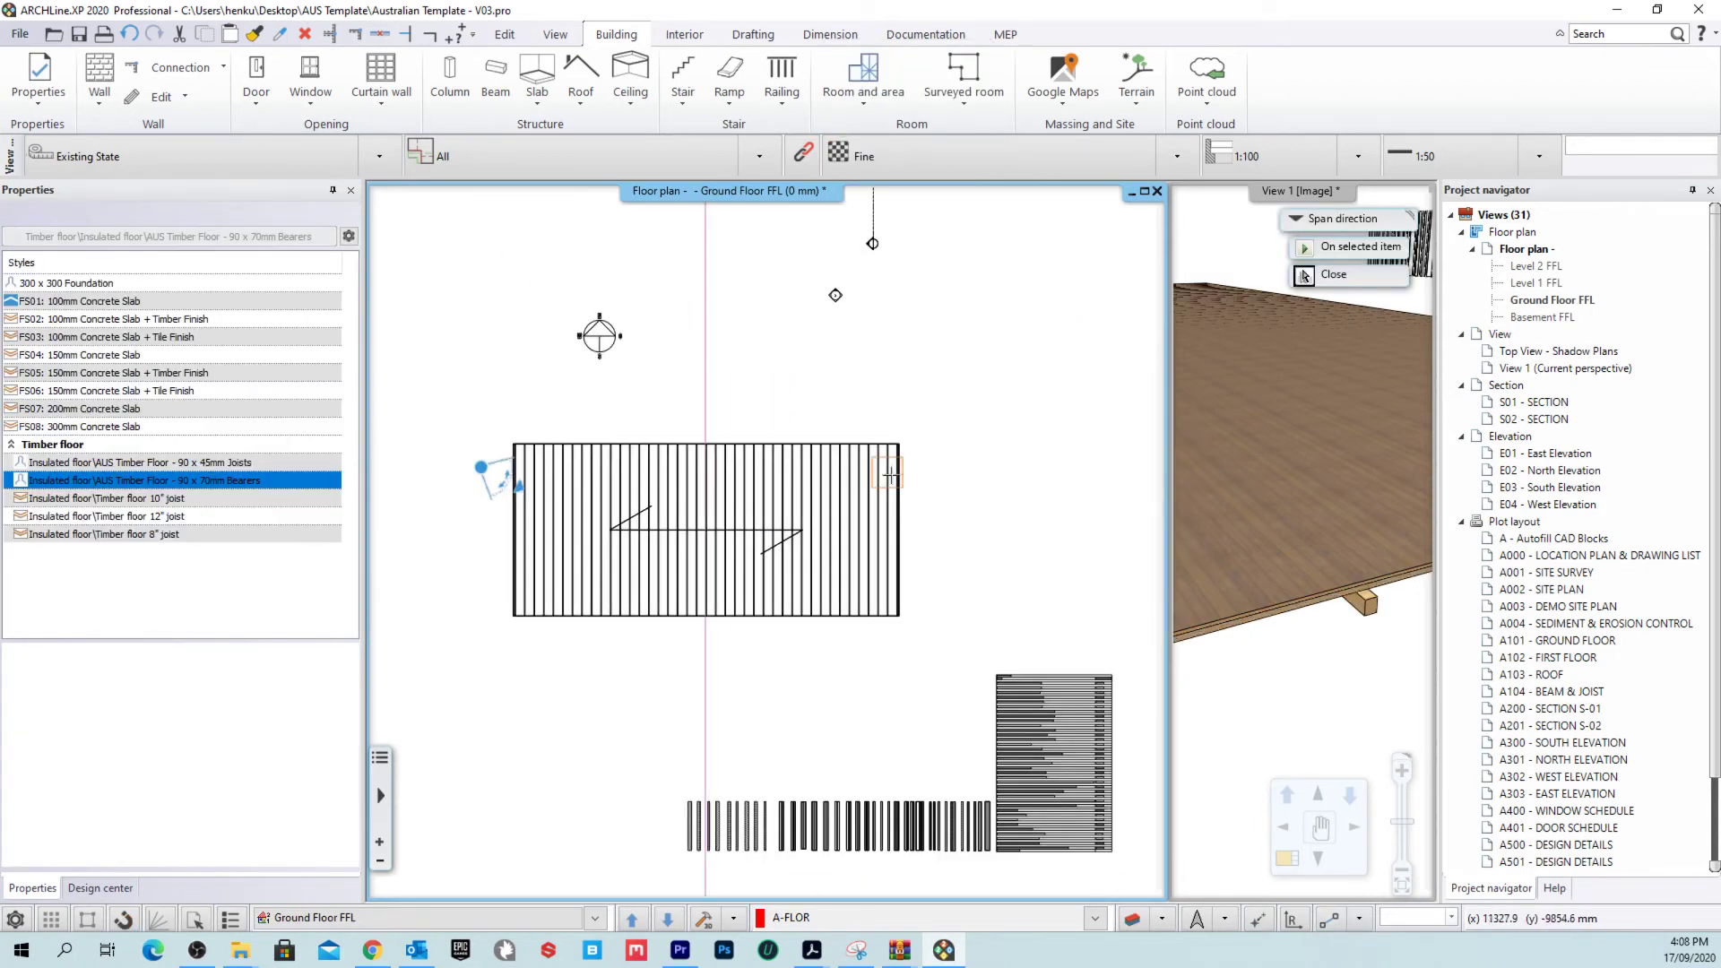
{"action": "scroll", "coordinate": [744, 534], "scroll_direction": "up", "scroll_amount": 2}
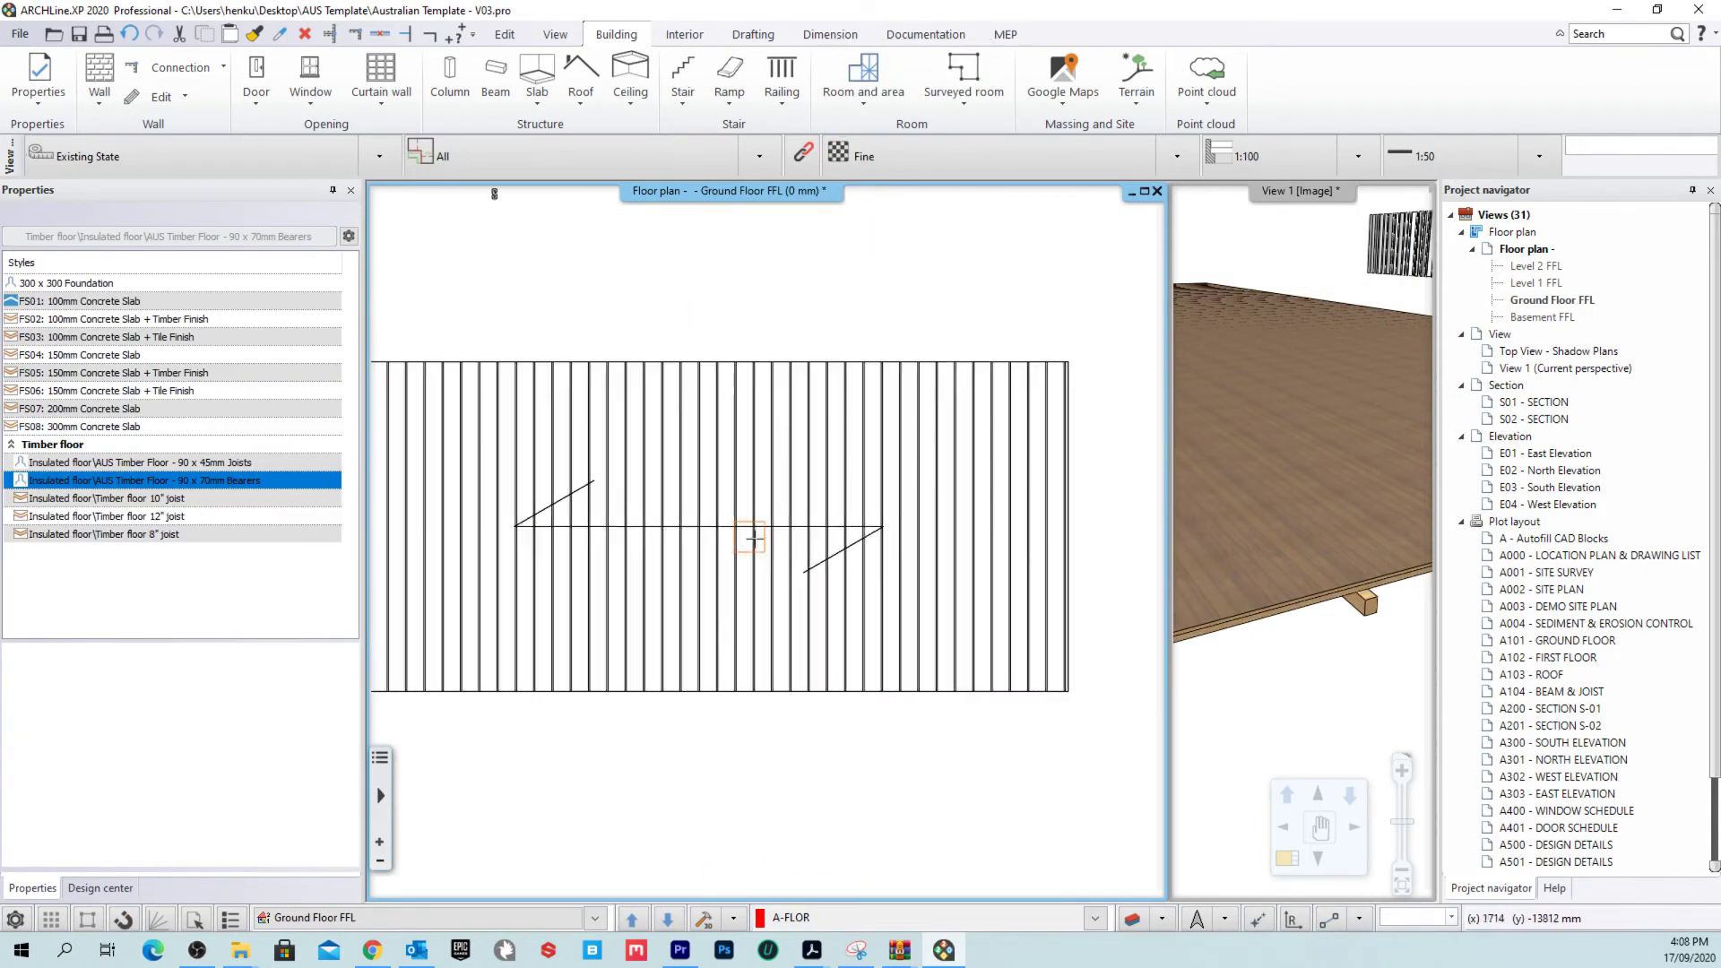
Step: Check the rotated bearers in the 3D view, then restore the floor plan as main view
{"action": "double_click", "coordinate": [1306, 209]}
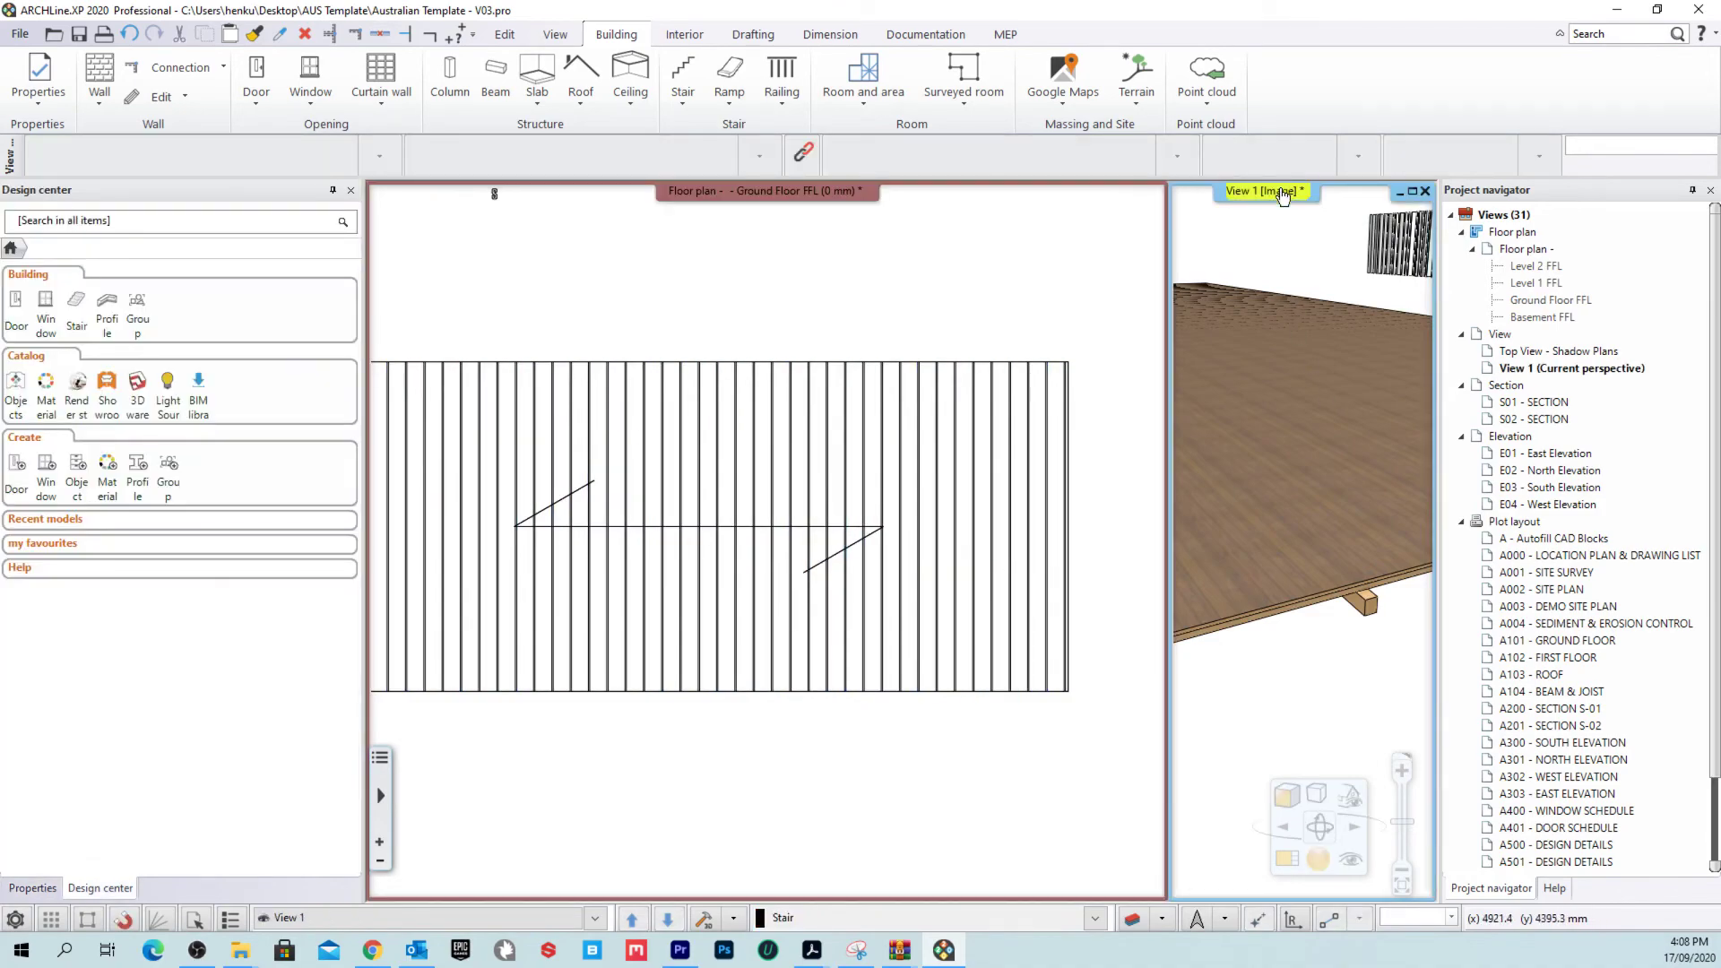
{"action": "left_click_drag", "start_coordinate": [761, 538], "coordinate": [879, 749]}
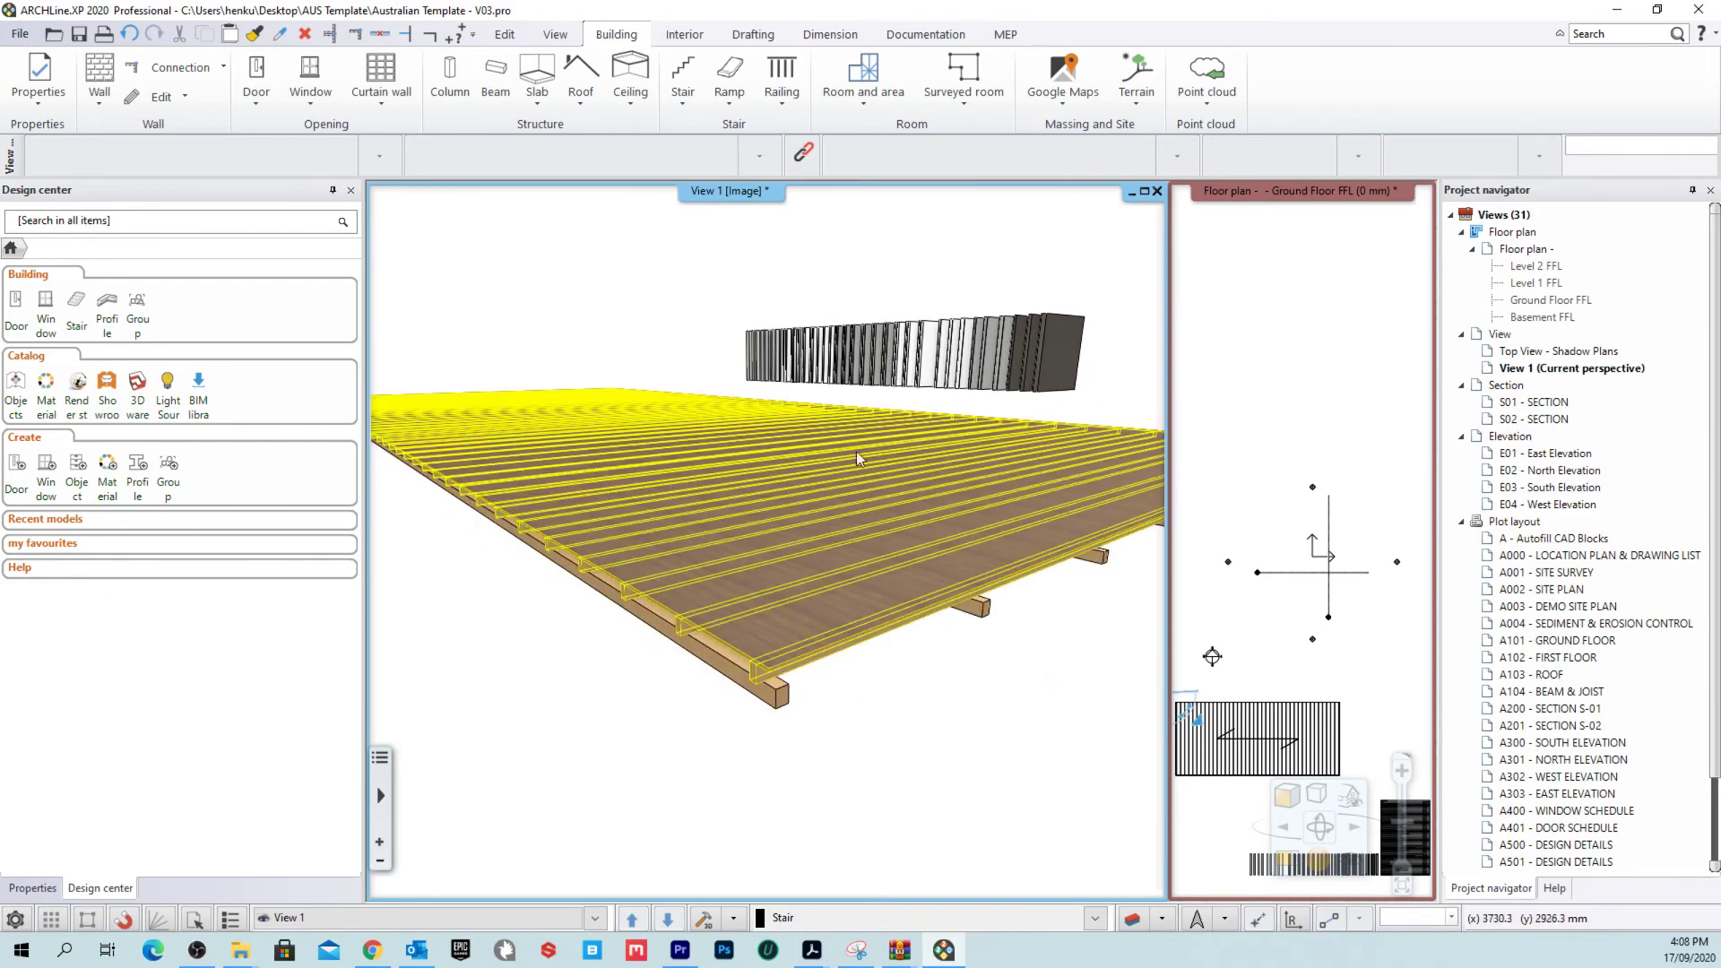
{"action": "left_click", "coordinate": [1293, 197]}
{"action": "left_click", "coordinate": [1293, 197]}
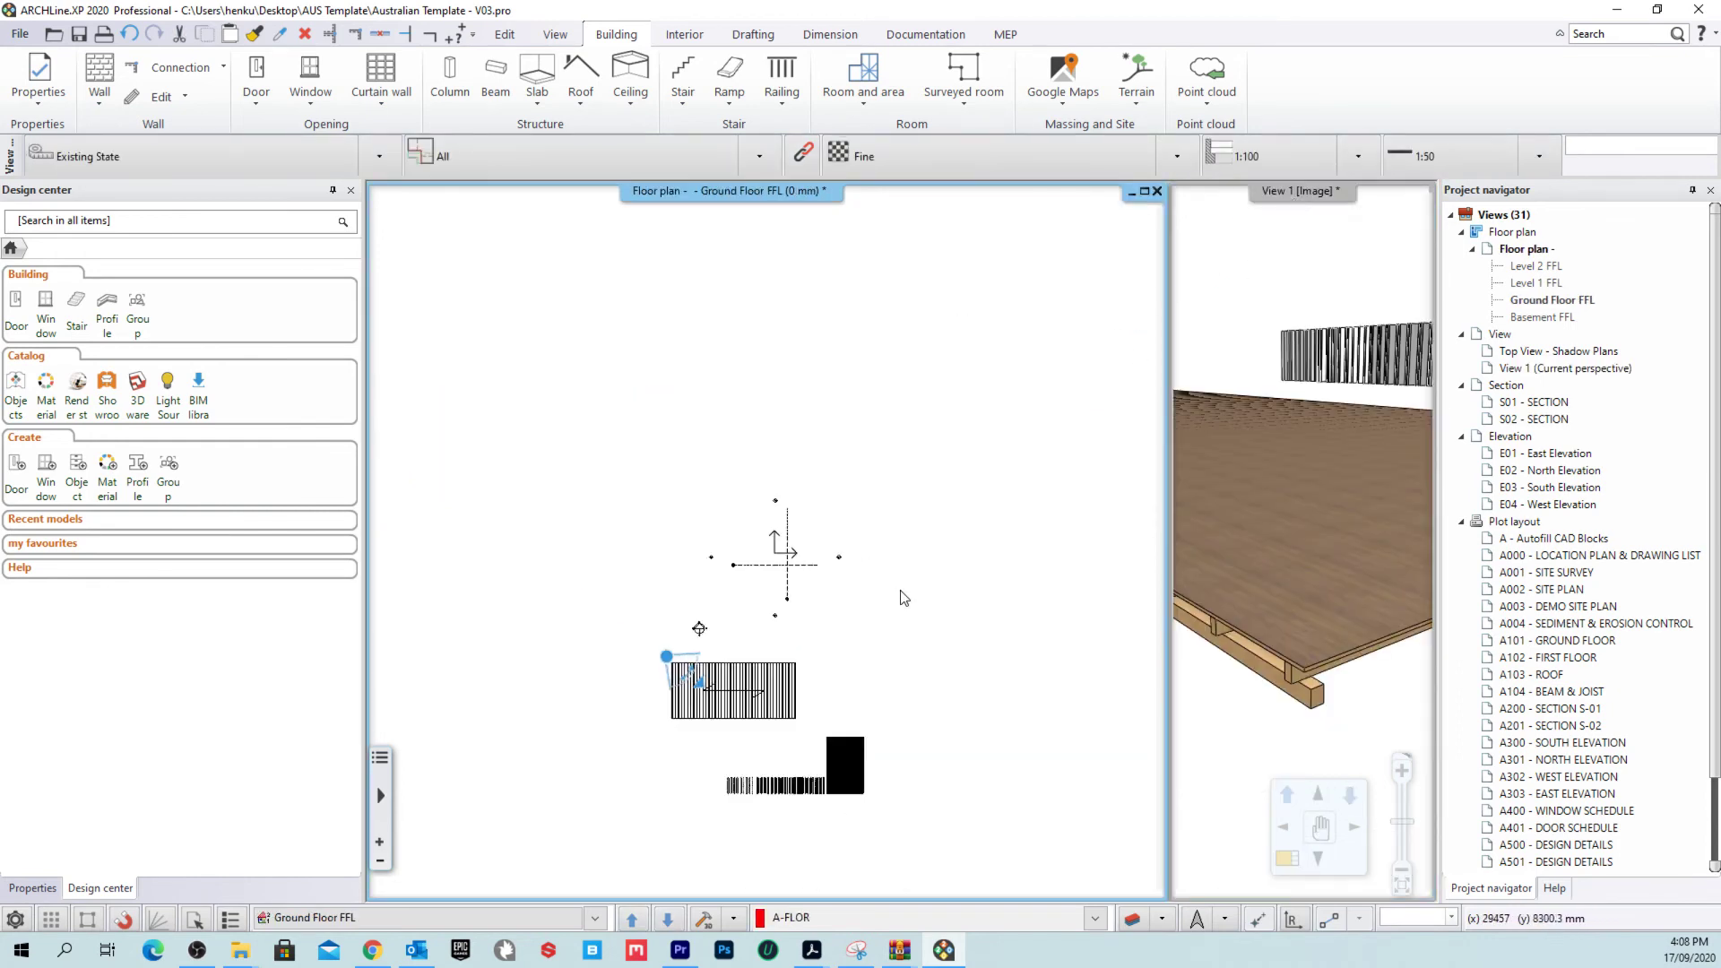
{"action": "scroll", "coordinate": [725, 721], "scroll_direction": "up", "scroll_amount": 5}
Step: Select both test timber floor slabs in the plan and delete them
{"action": "left_click", "coordinate": [640, 623]}
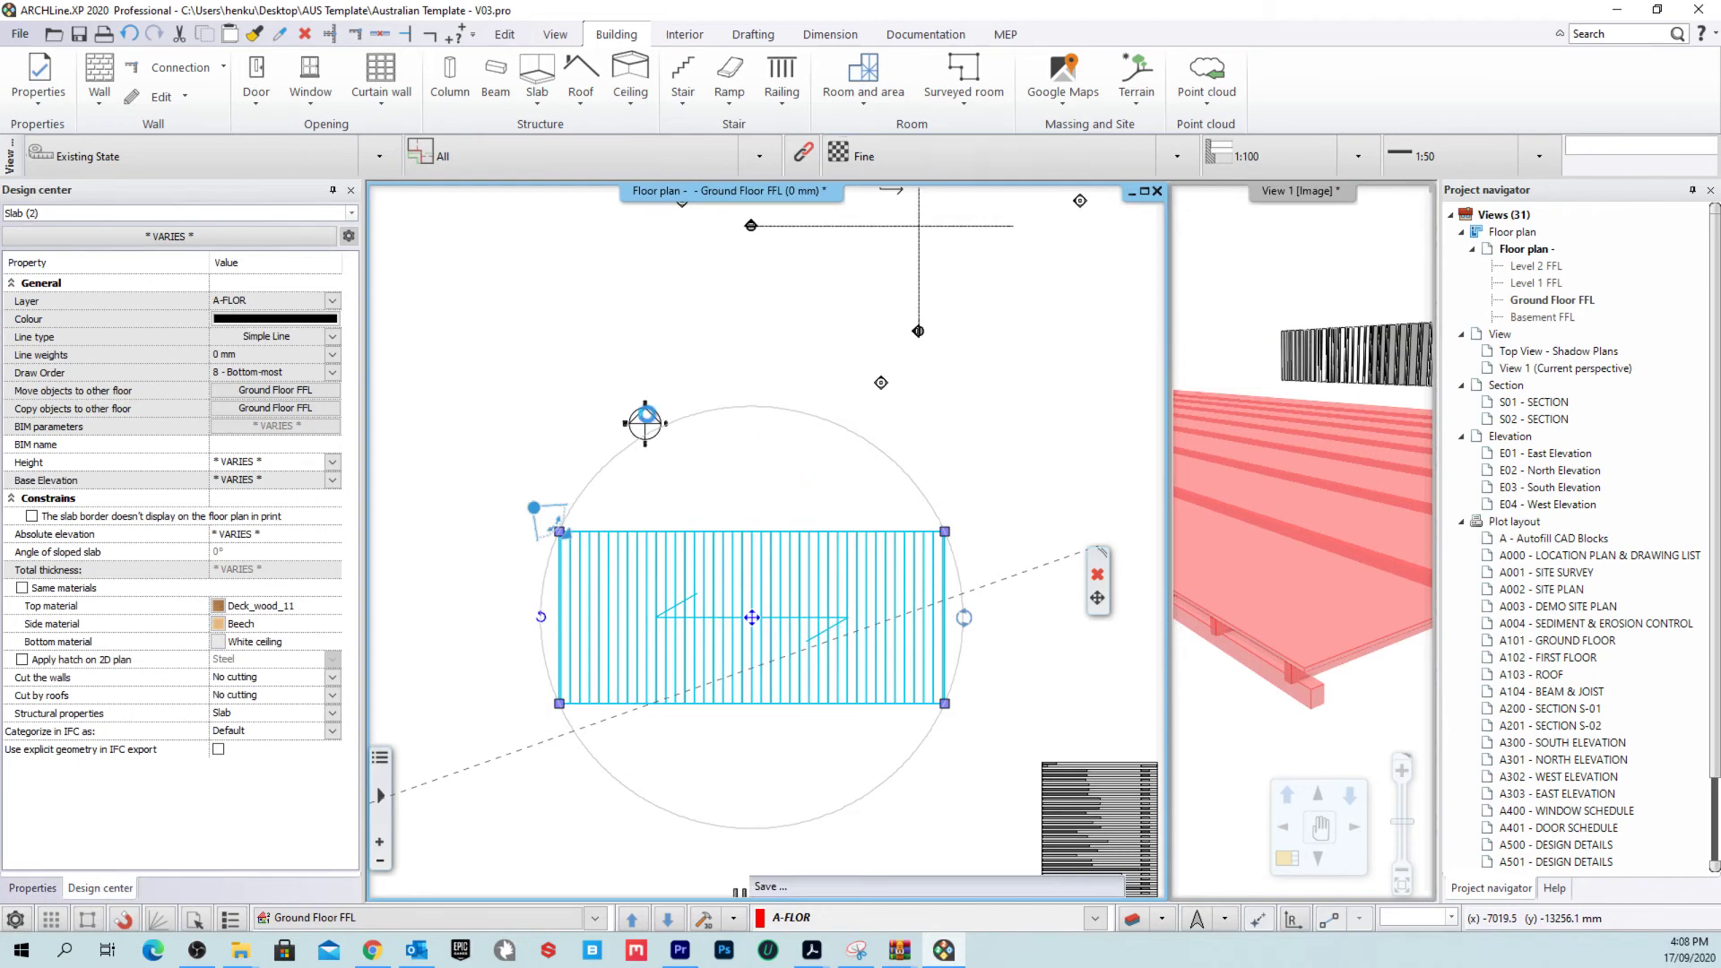
{"action": "key", "text": "Delete"}
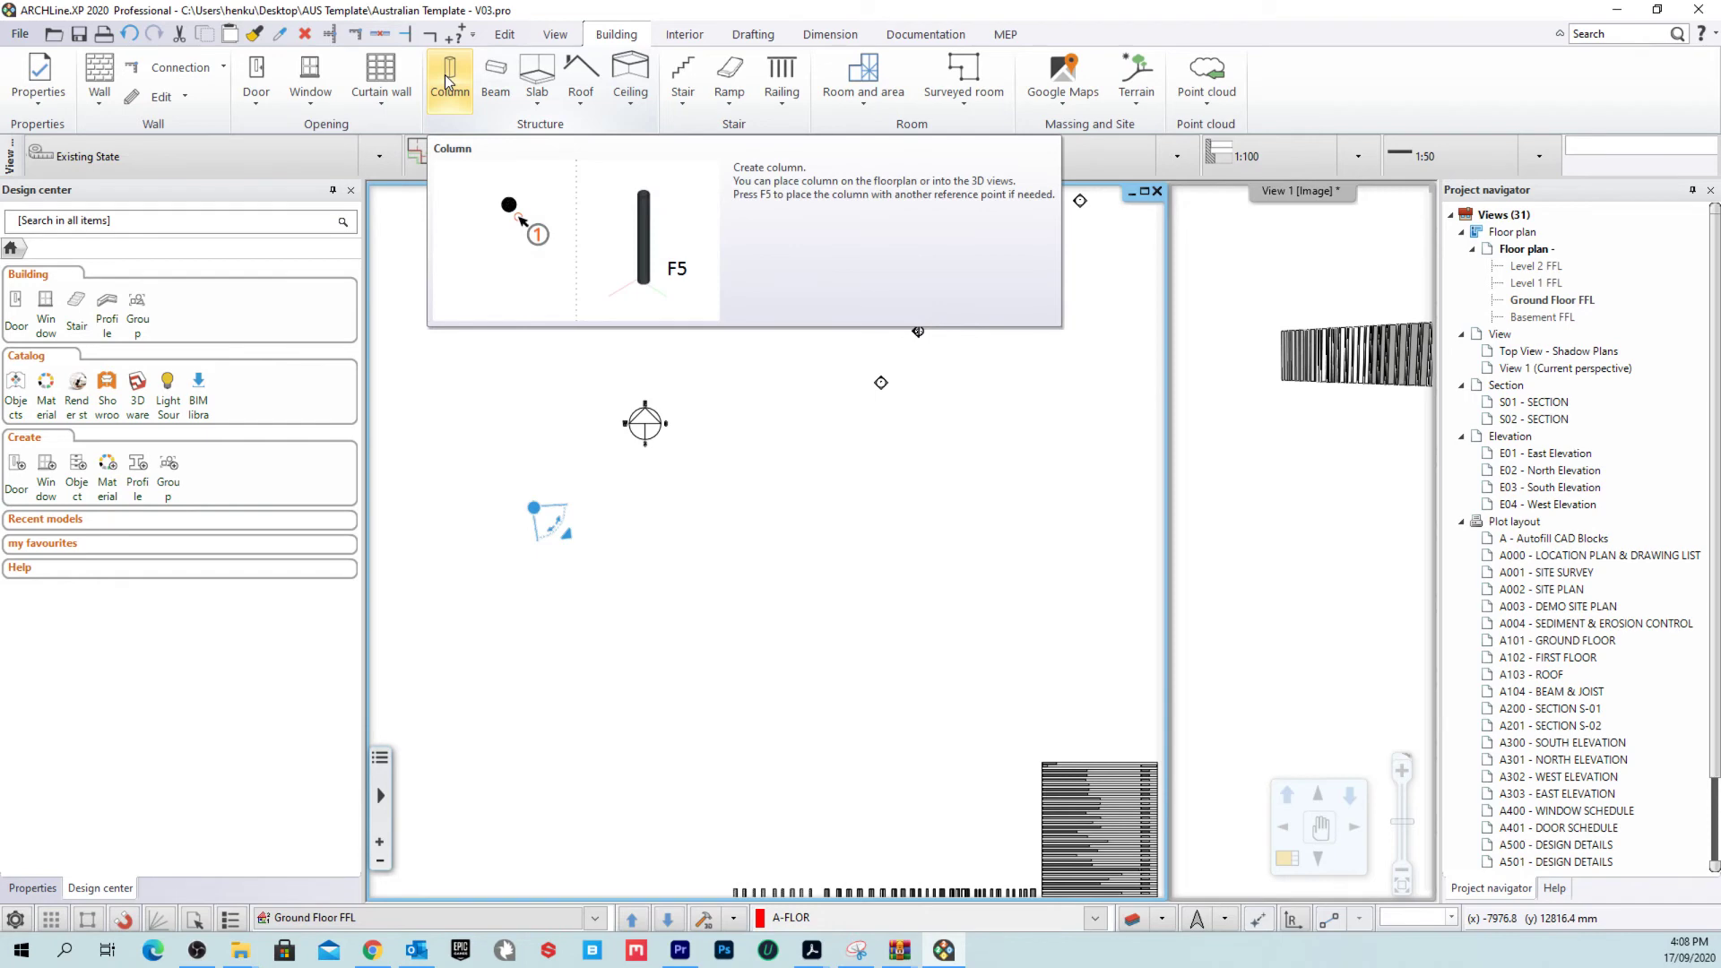
{"action": "left_click", "coordinate": [684, 36]}
{"action": "left_click", "coordinate": [756, 36]}
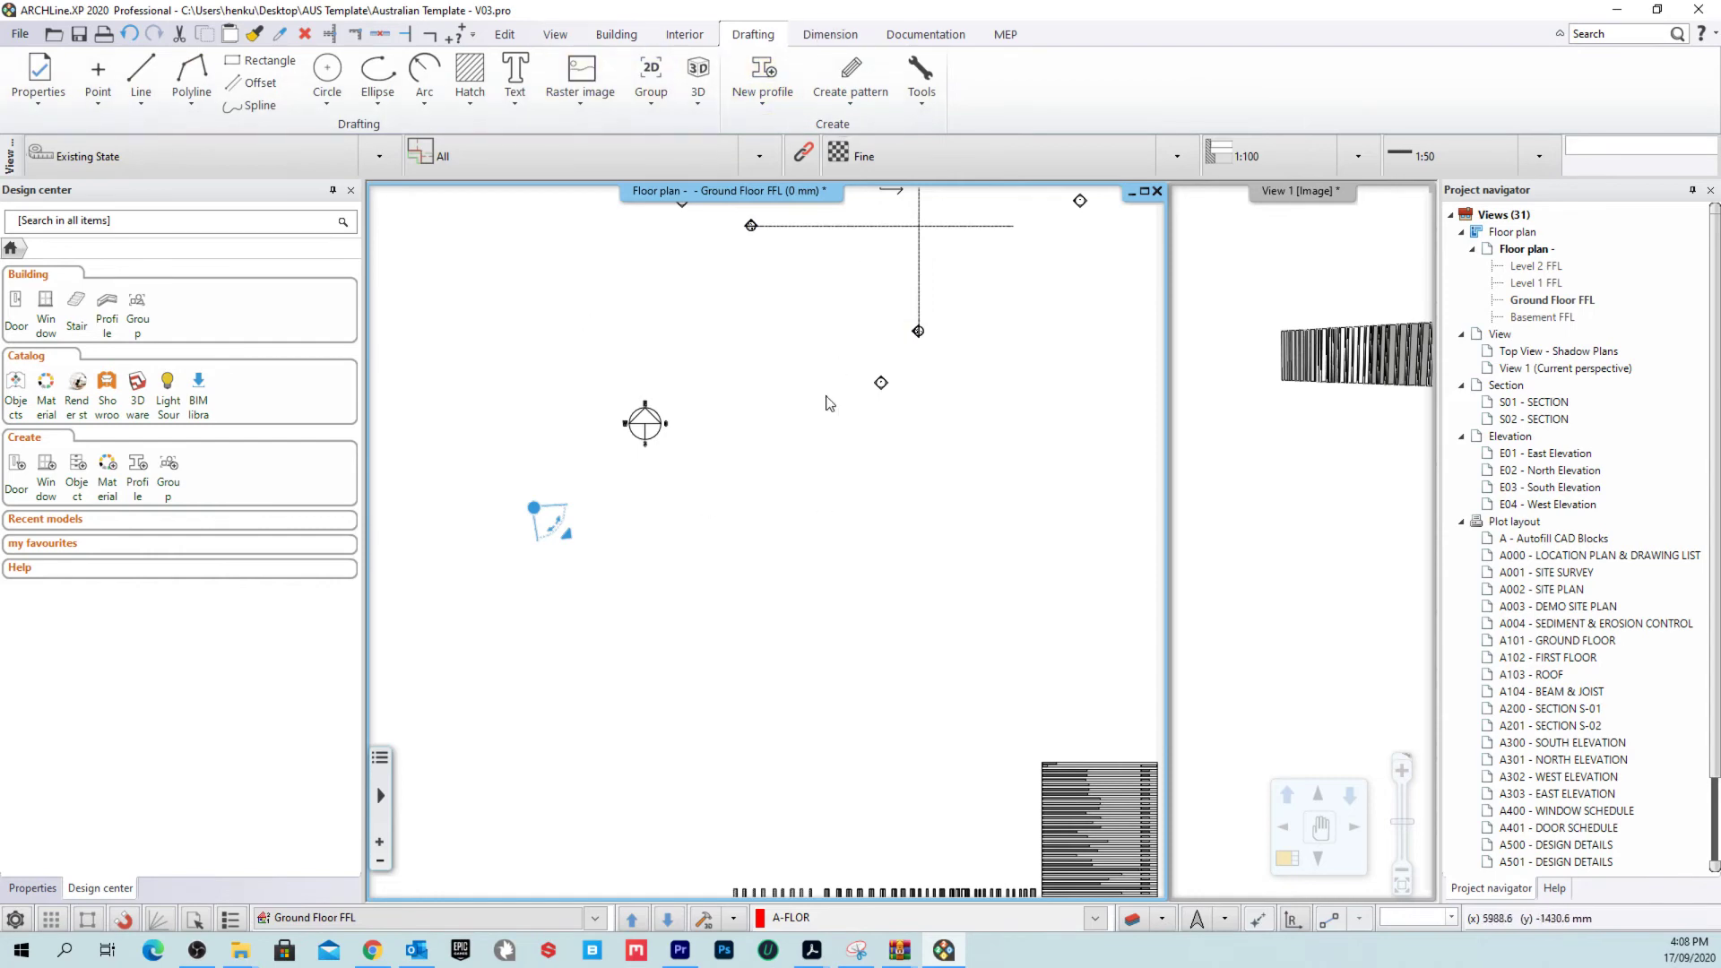
{"action": "scroll", "coordinate": [829, 403], "scroll_direction": "up", "scroll_amount": 1}
{"action": "left_click", "coordinate": [651, 80]}
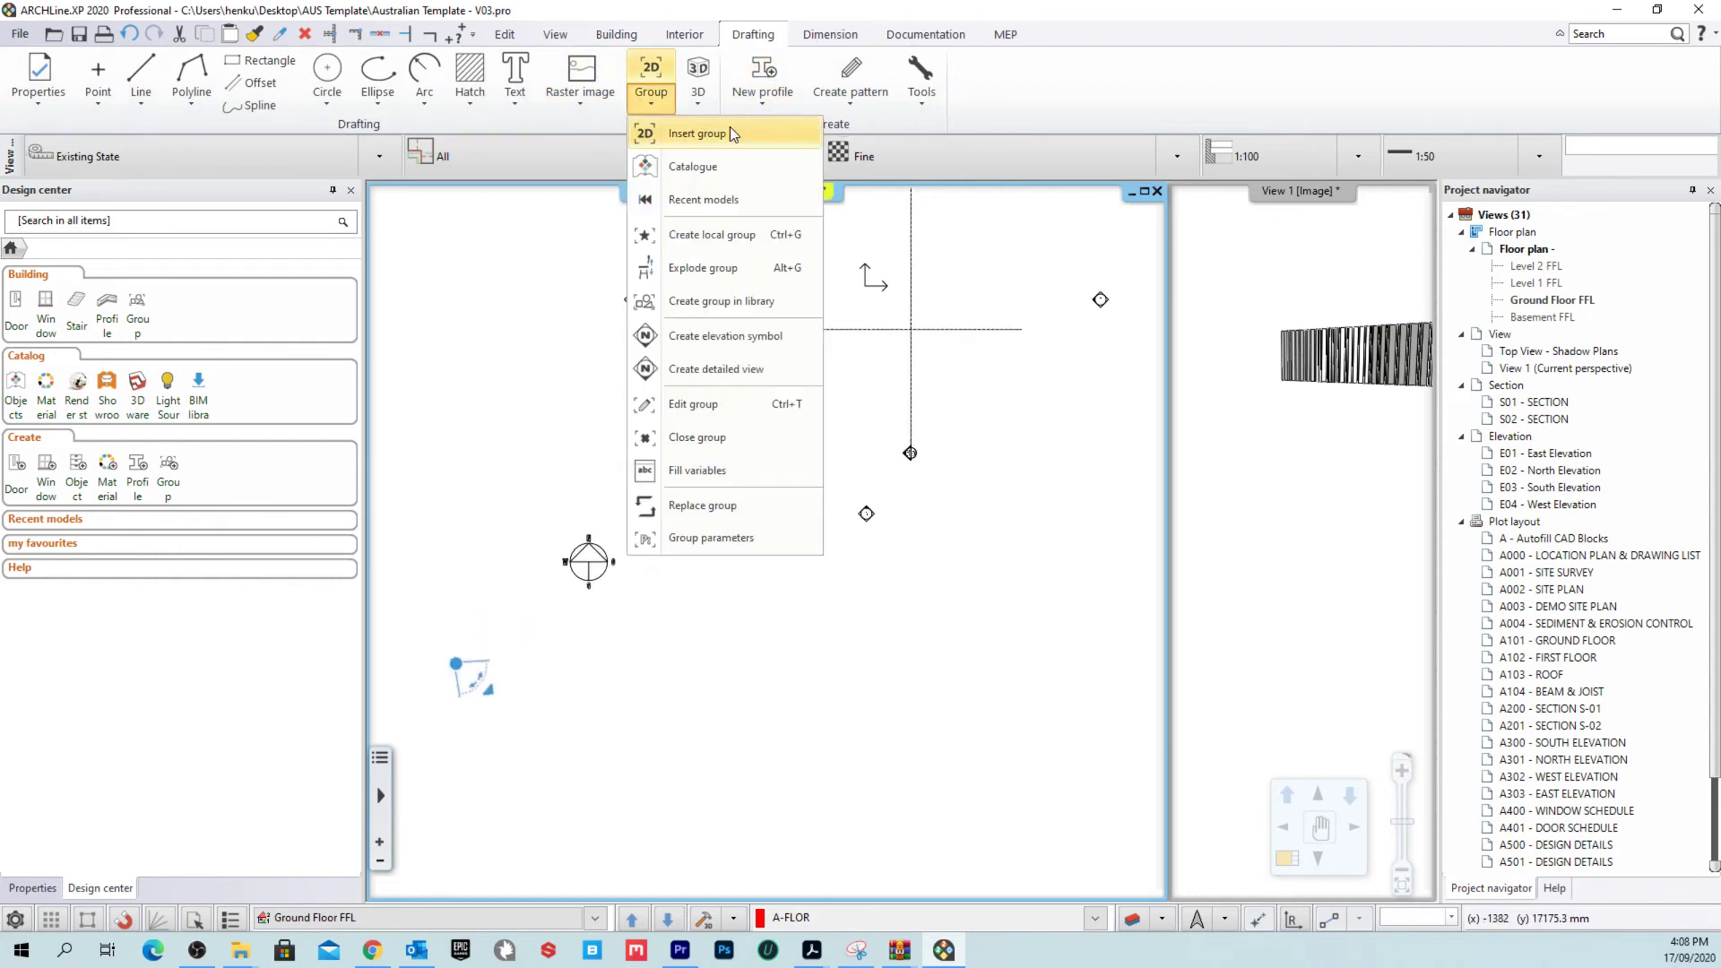
{"action": "left_click", "coordinate": [698, 132]}
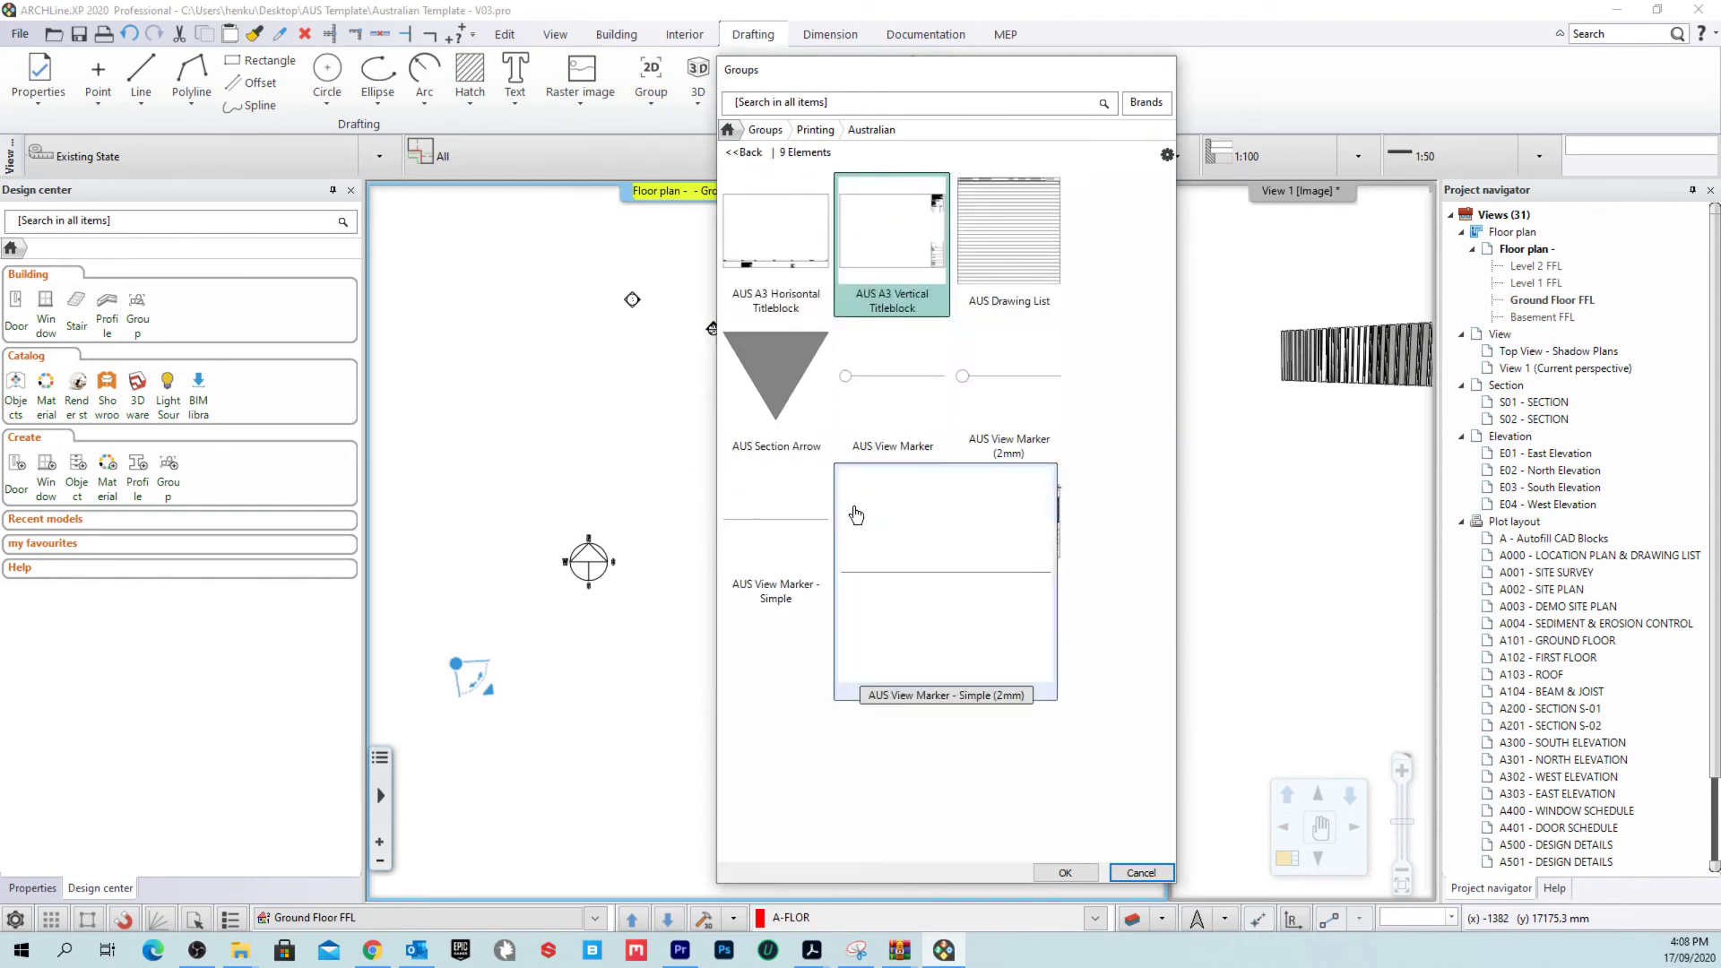
{"action": "left_click", "coordinate": [741, 154]}
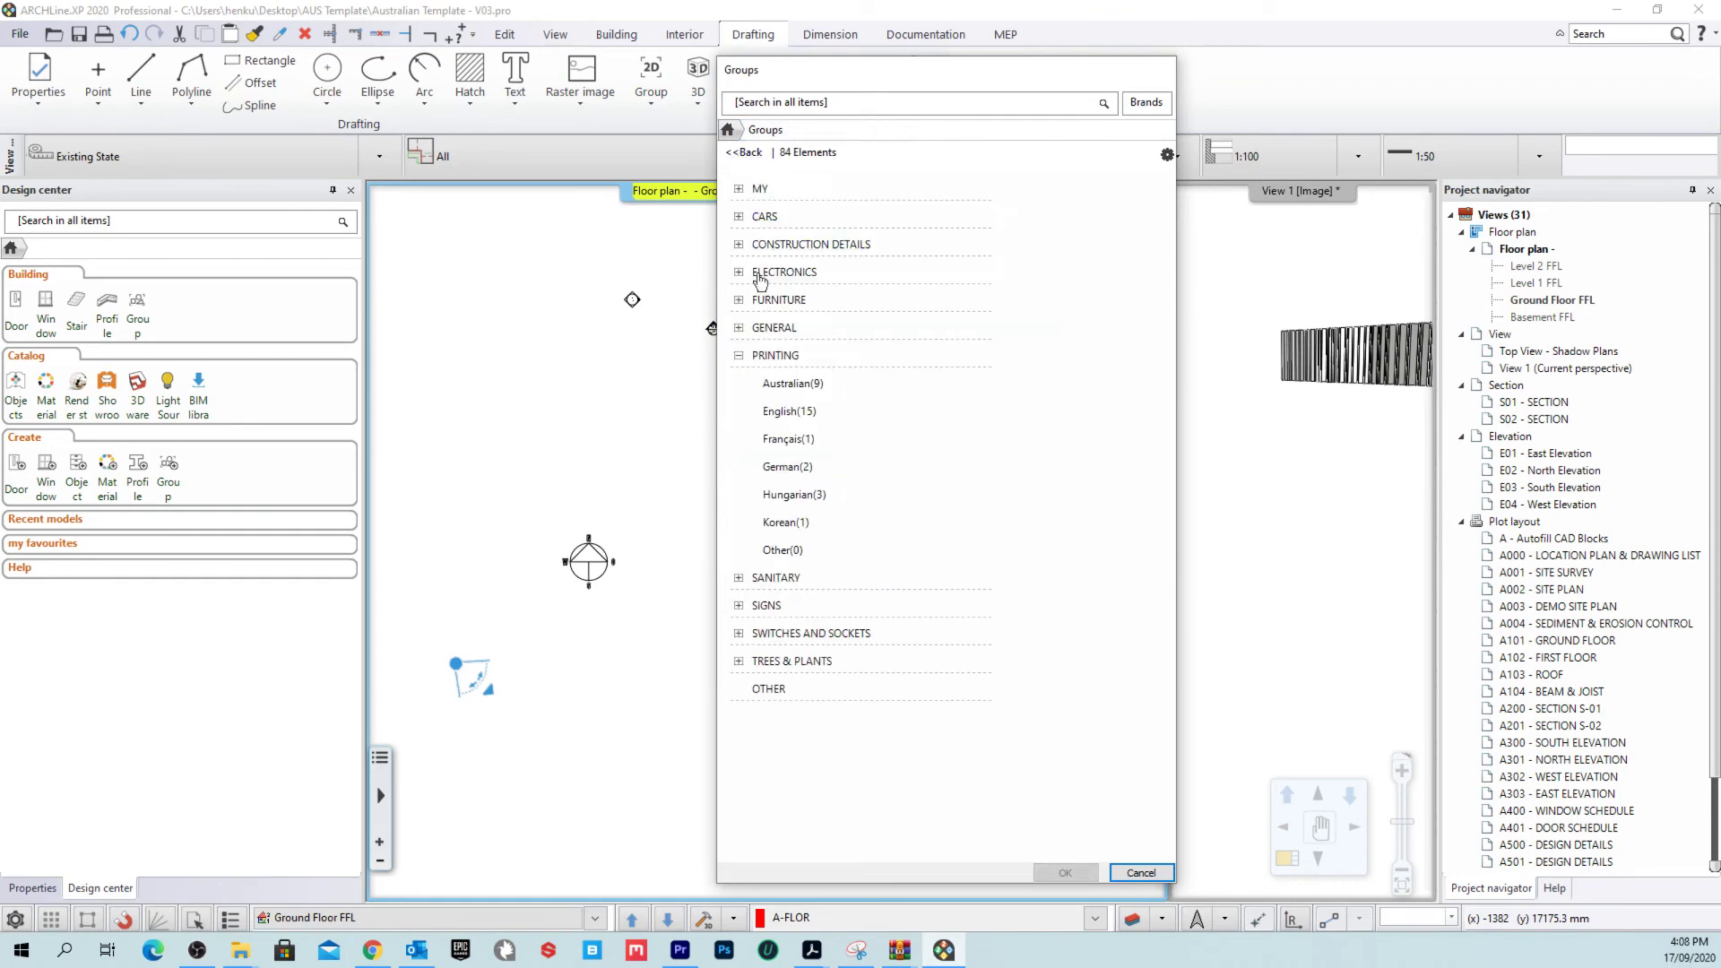
{"action": "left_click", "coordinate": [787, 668]}
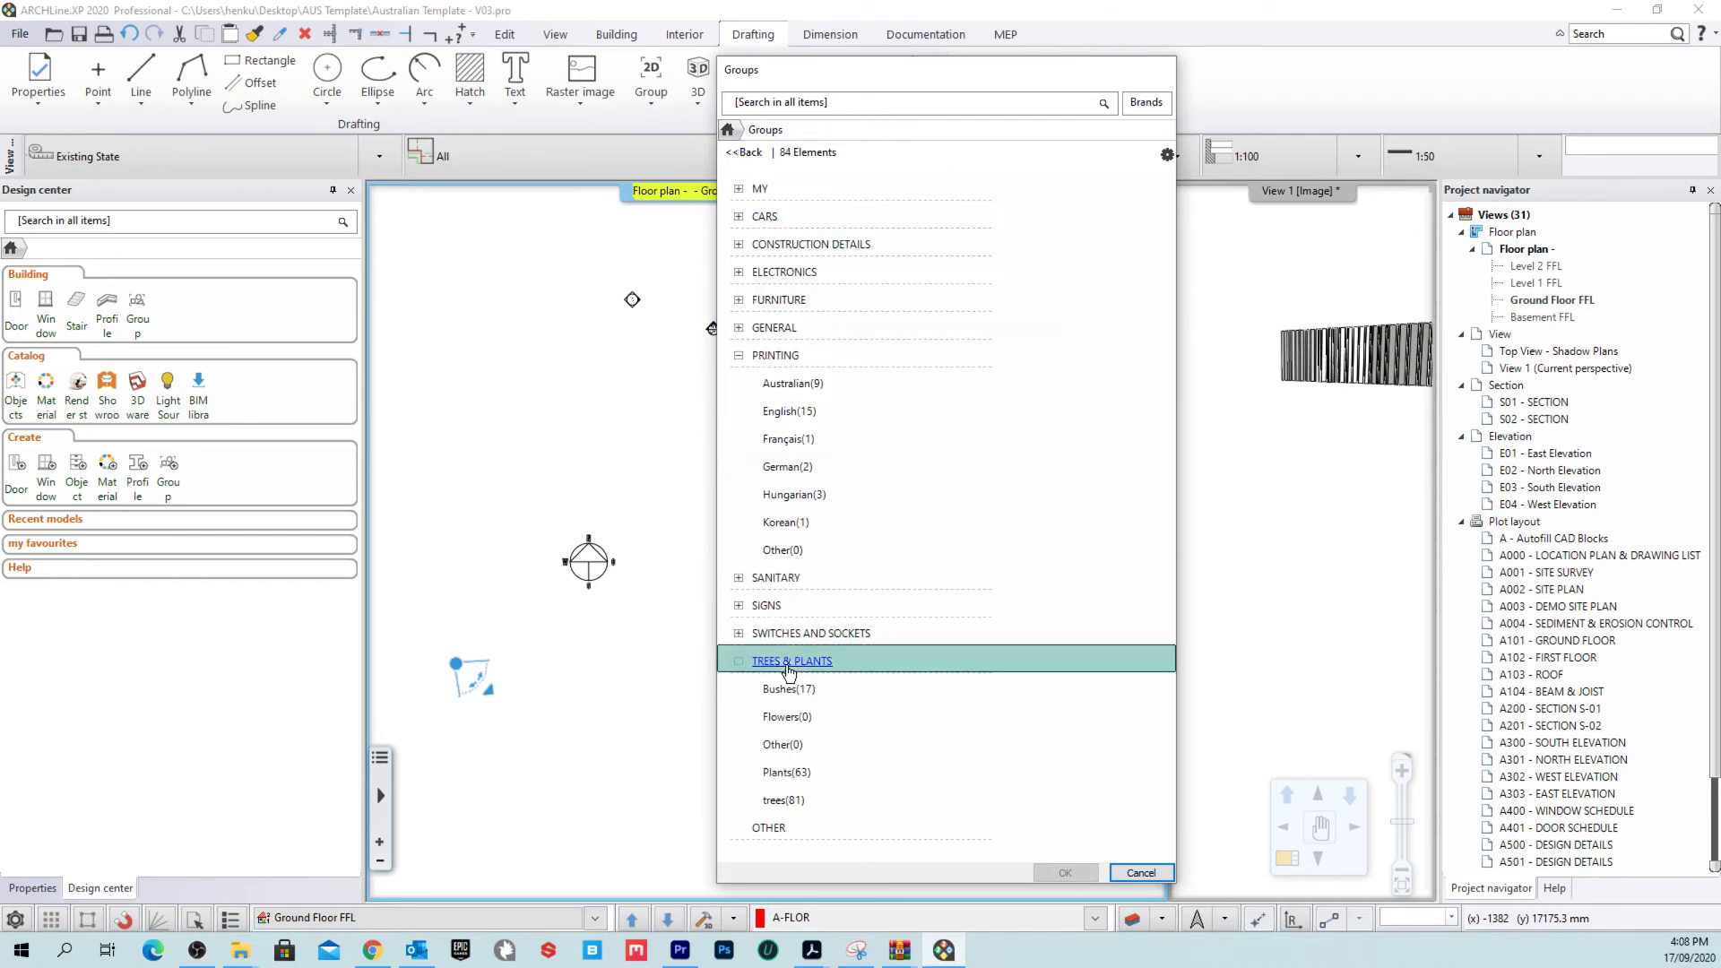
{"action": "left_click", "coordinate": [801, 799]}
{"action": "left_click", "coordinate": [1174, 498]}
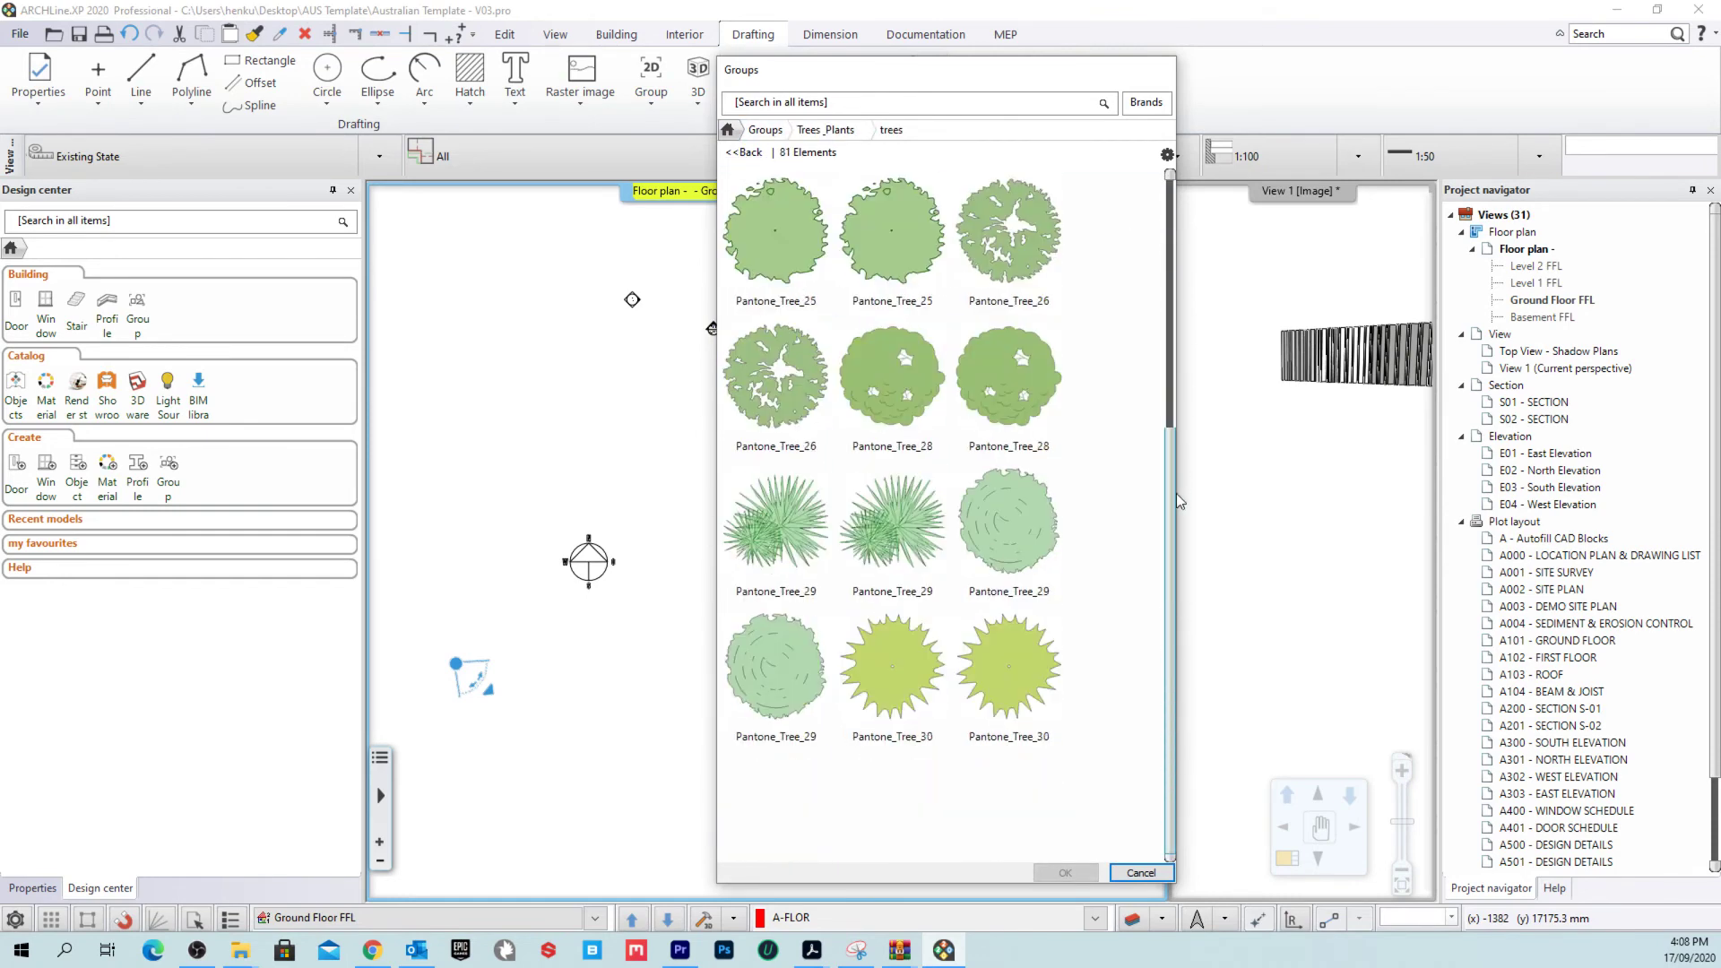
{"action": "left_click", "coordinate": [1166, 513]}
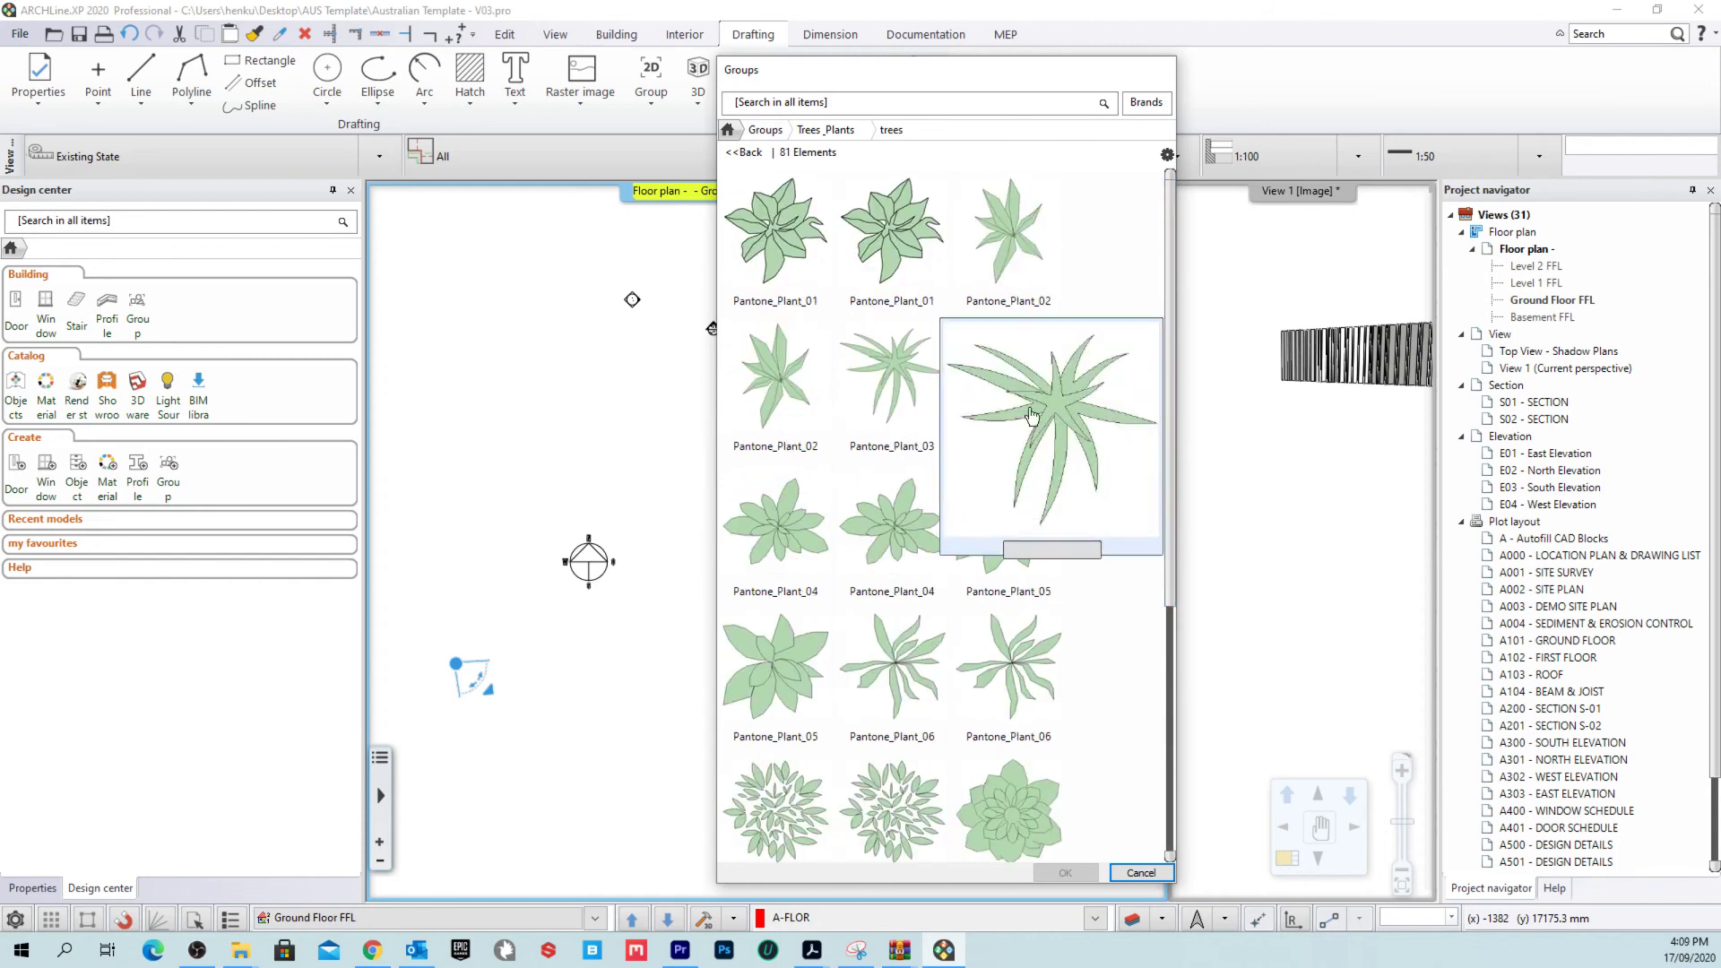
{"action": "left_click", "coordinate": [743, 153]}
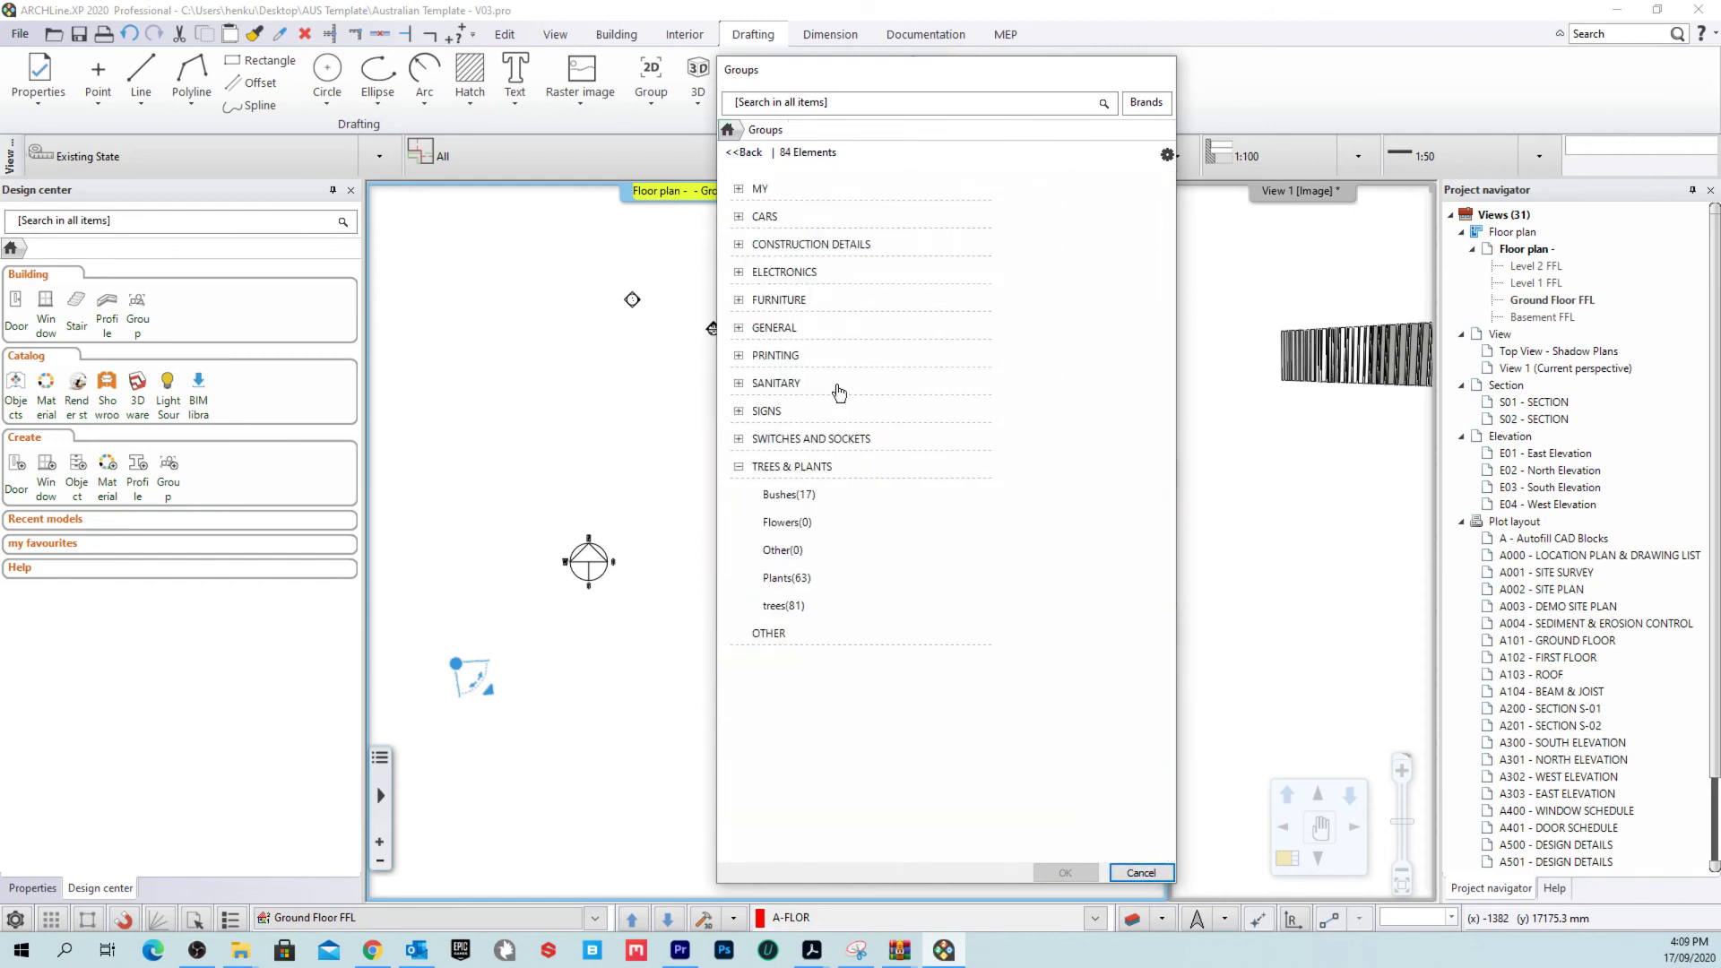
{"action": "left_click", "coordinate": [1139, 873]}
{"action": "scroll", "coordinate": [833, 444], "scroll_direction": "down", "scroll_amount": 3}
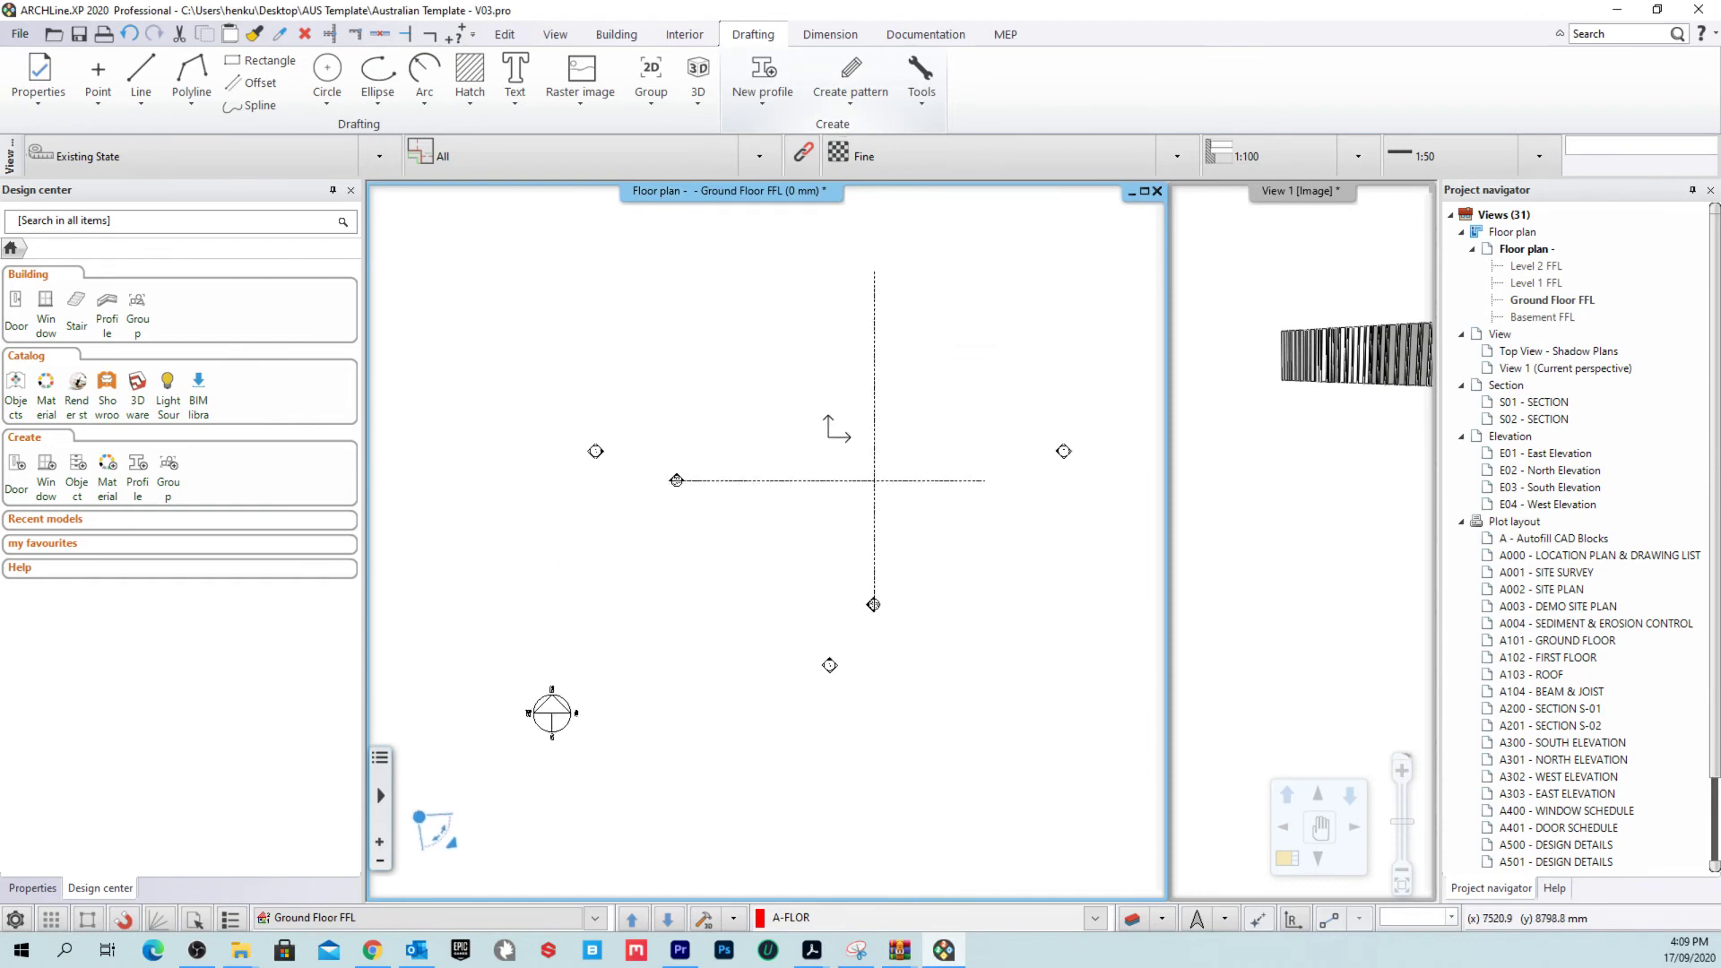
{"action": "scroll", "coordinate": [627, 489], "scroll_direction": "up", "scroll_amount": 1}
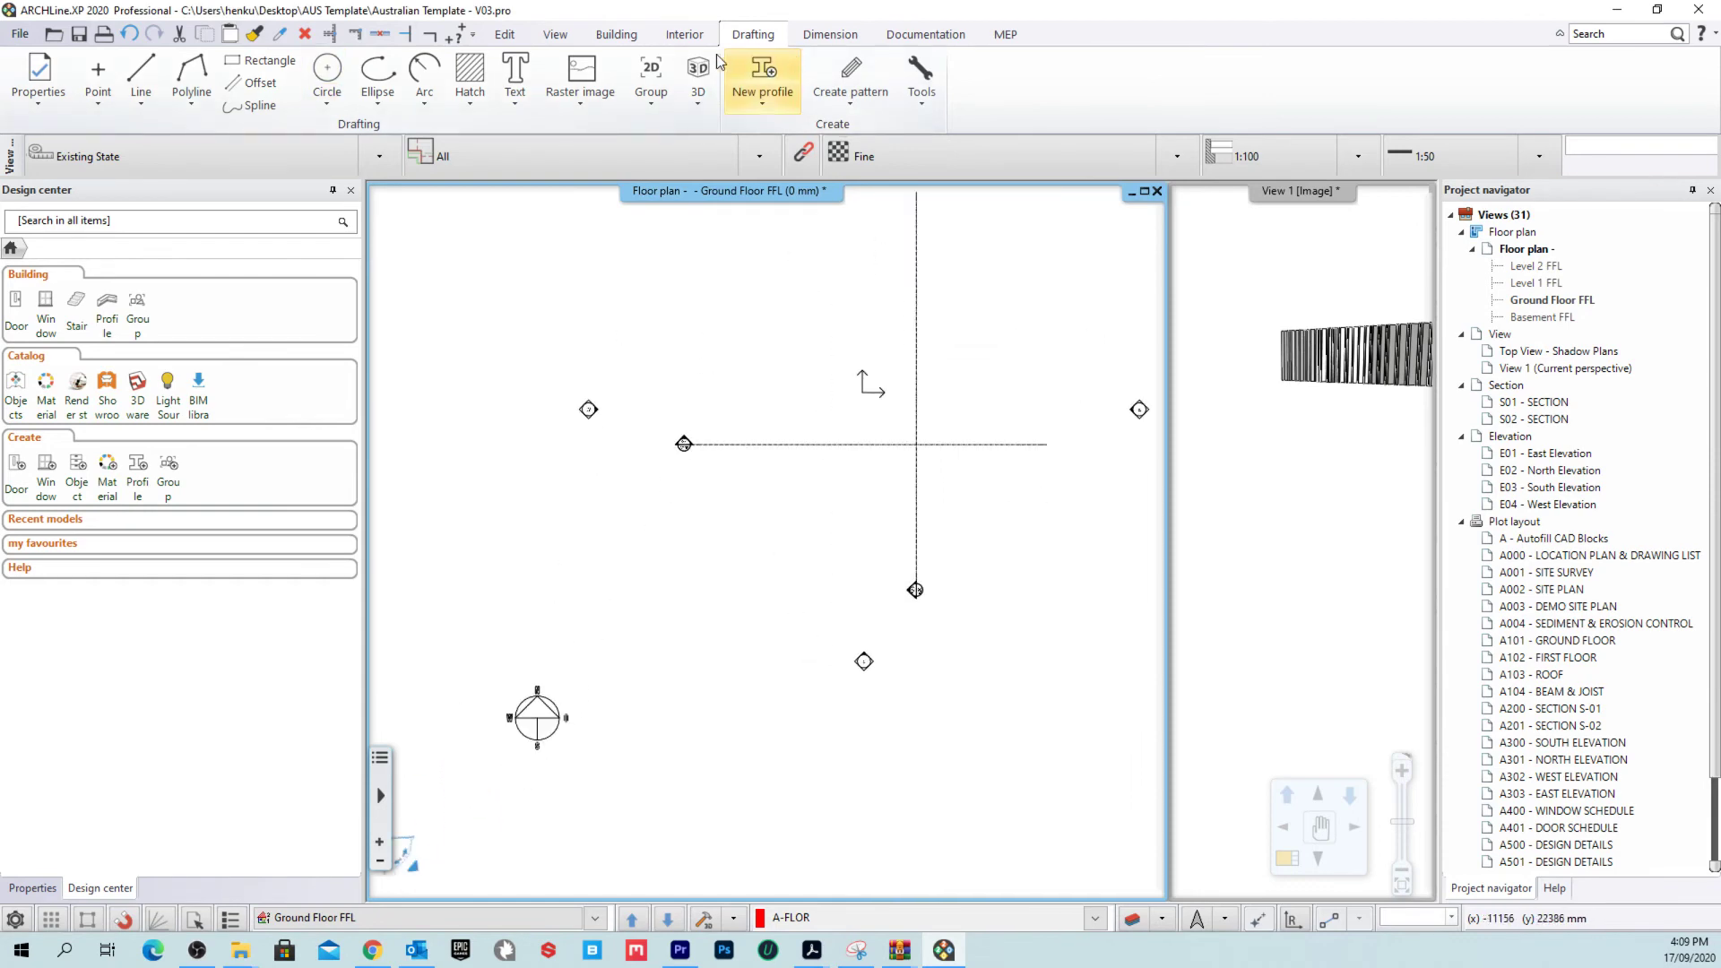
{"action": "left_click", "coordinate": [685, 36]}
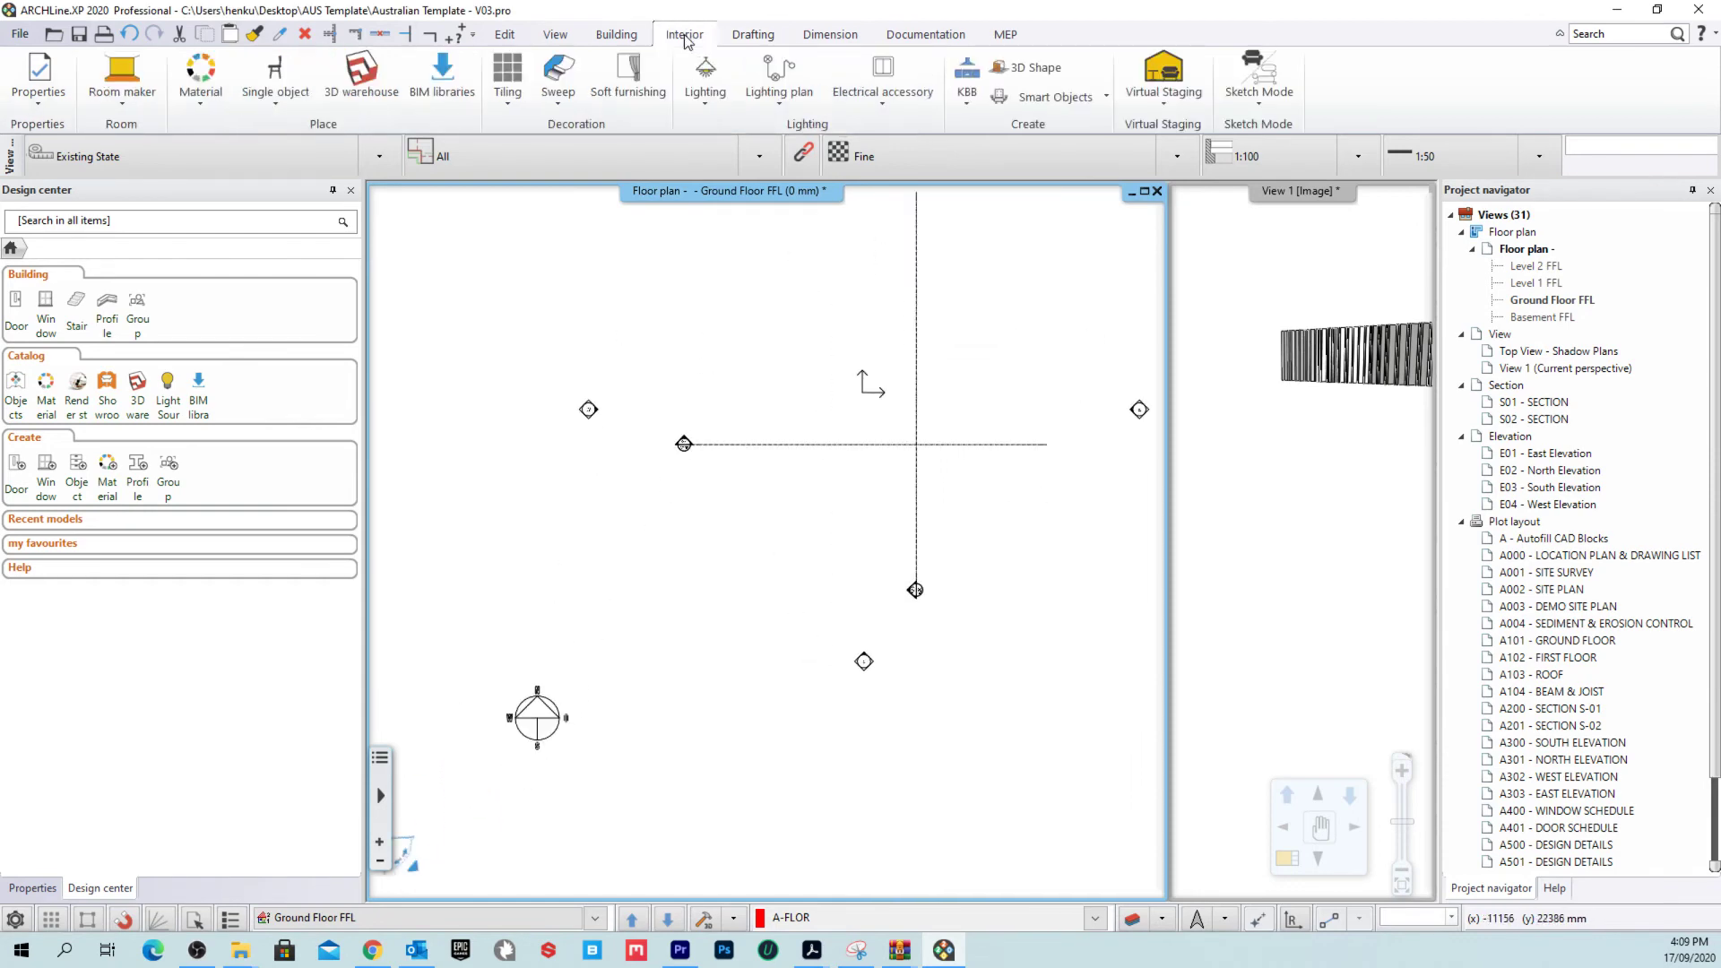
{"action": "left_click", "coordinate": [623, 39]}
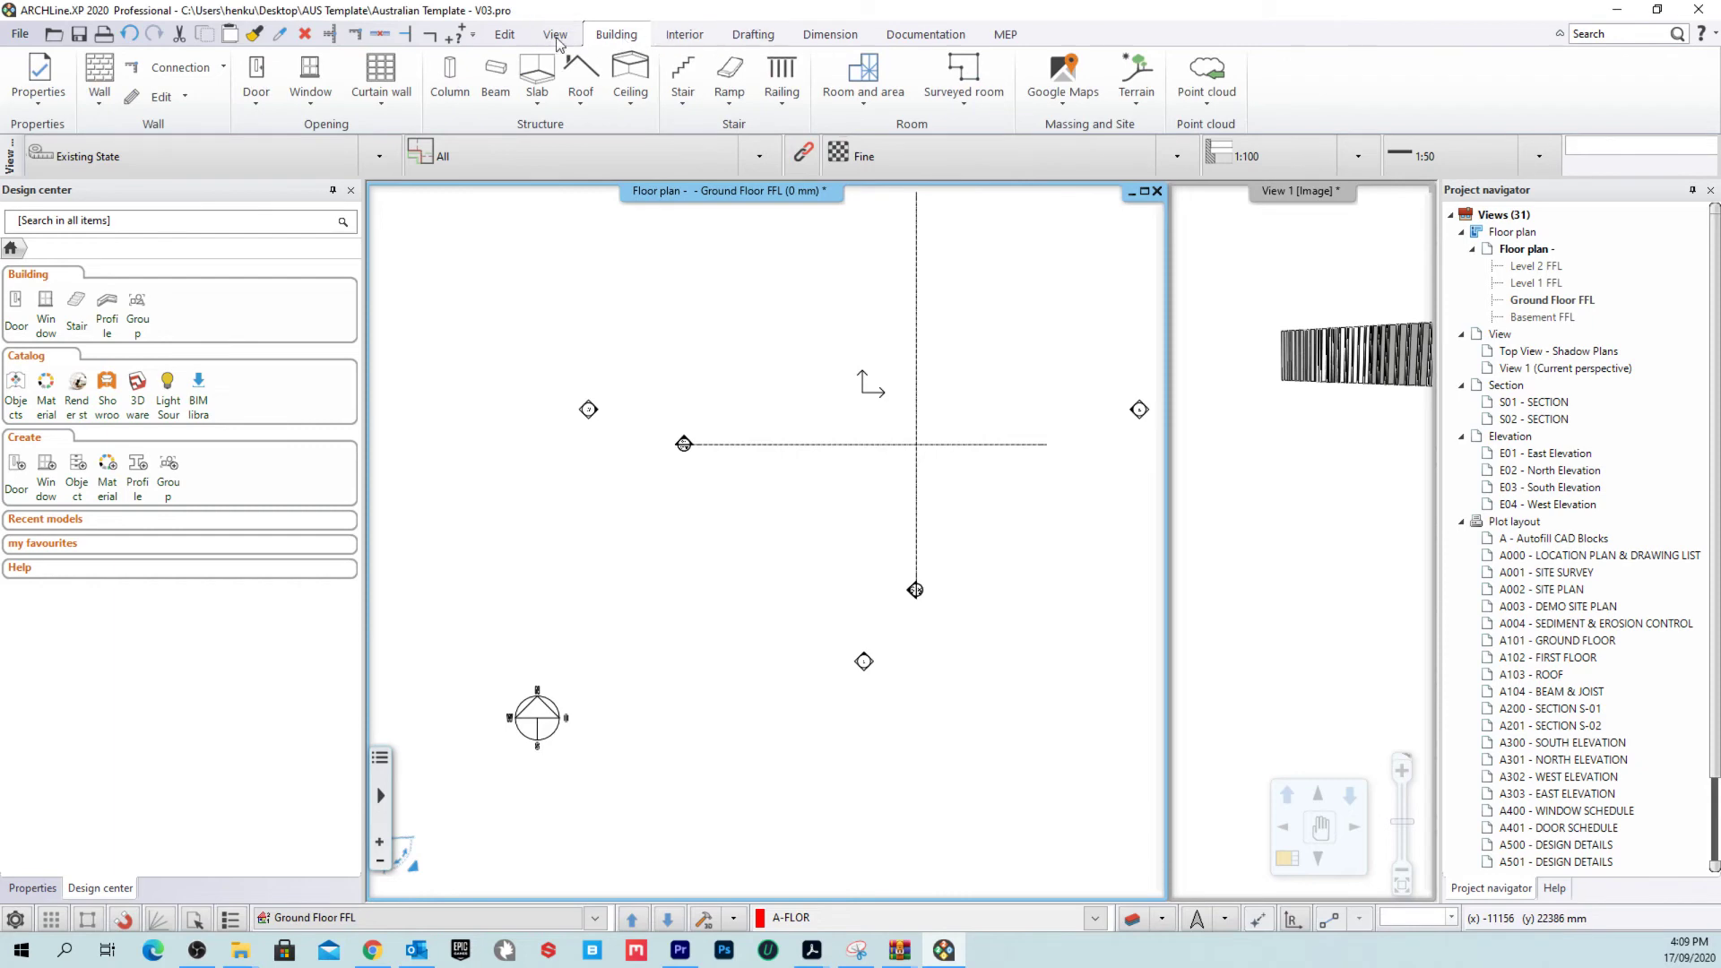
Step: Start the Column tool and confirm Australian as the interface language in settings
{"action": "left_click", "coordinate": [448, 85]}
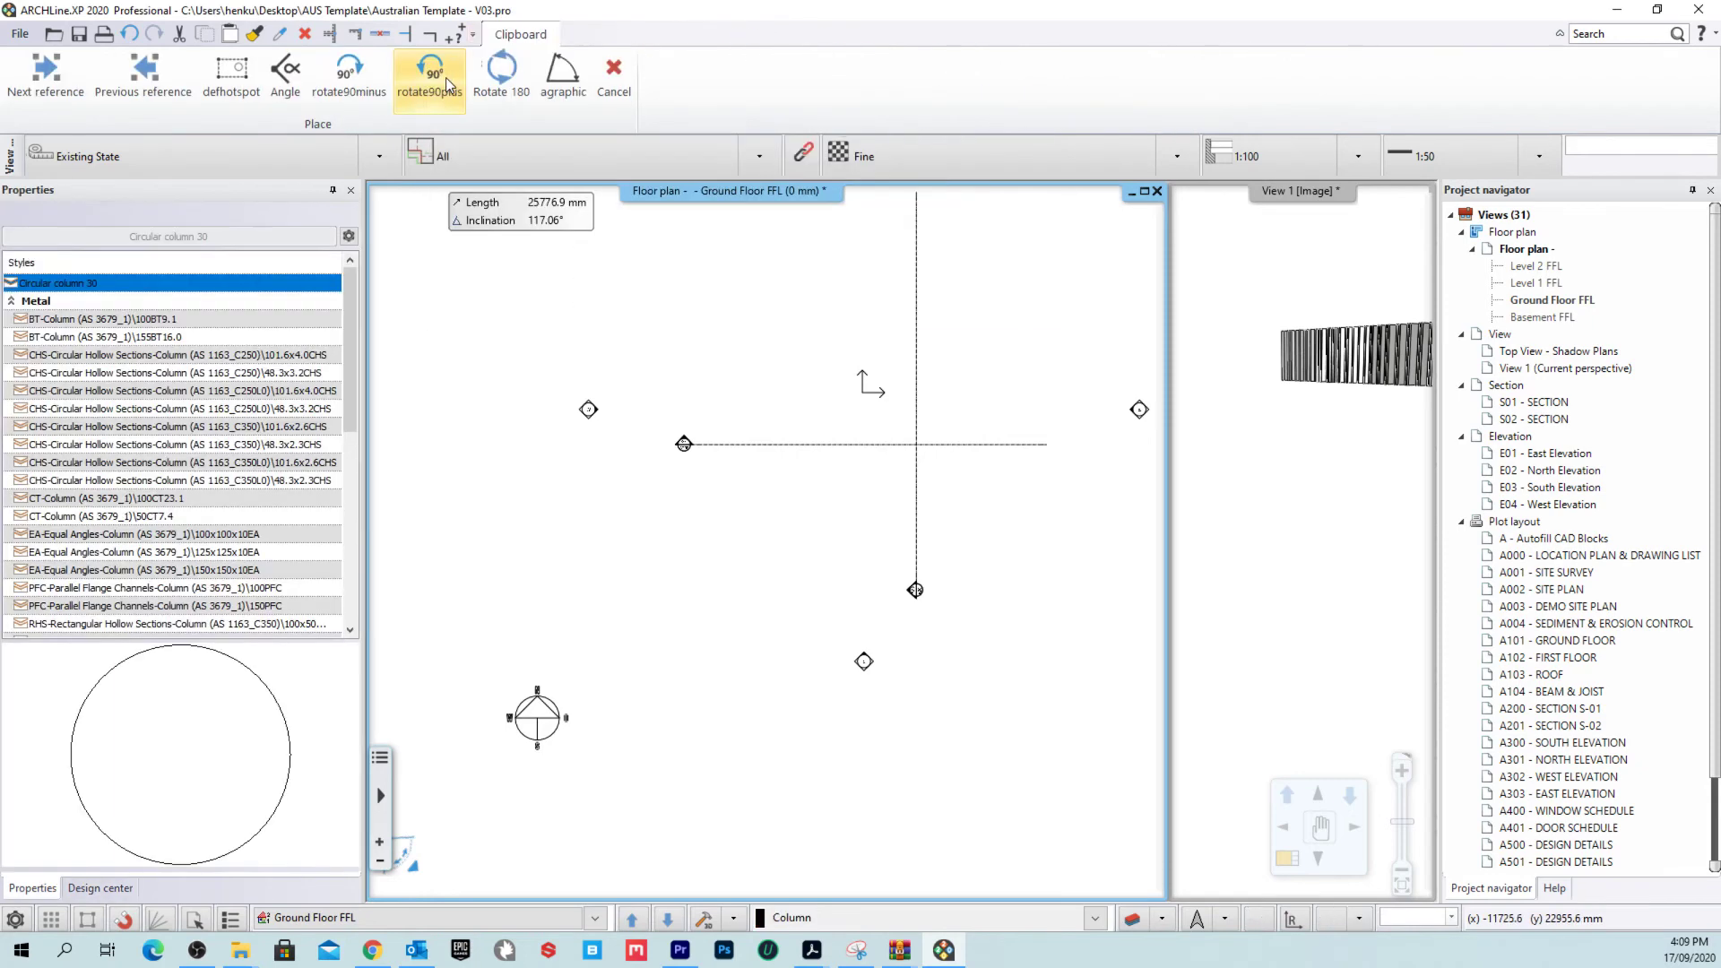
{"action": "scroll", "coordinate": [157, 376], "scroll_direction": "down", "scroll_amount": 7}
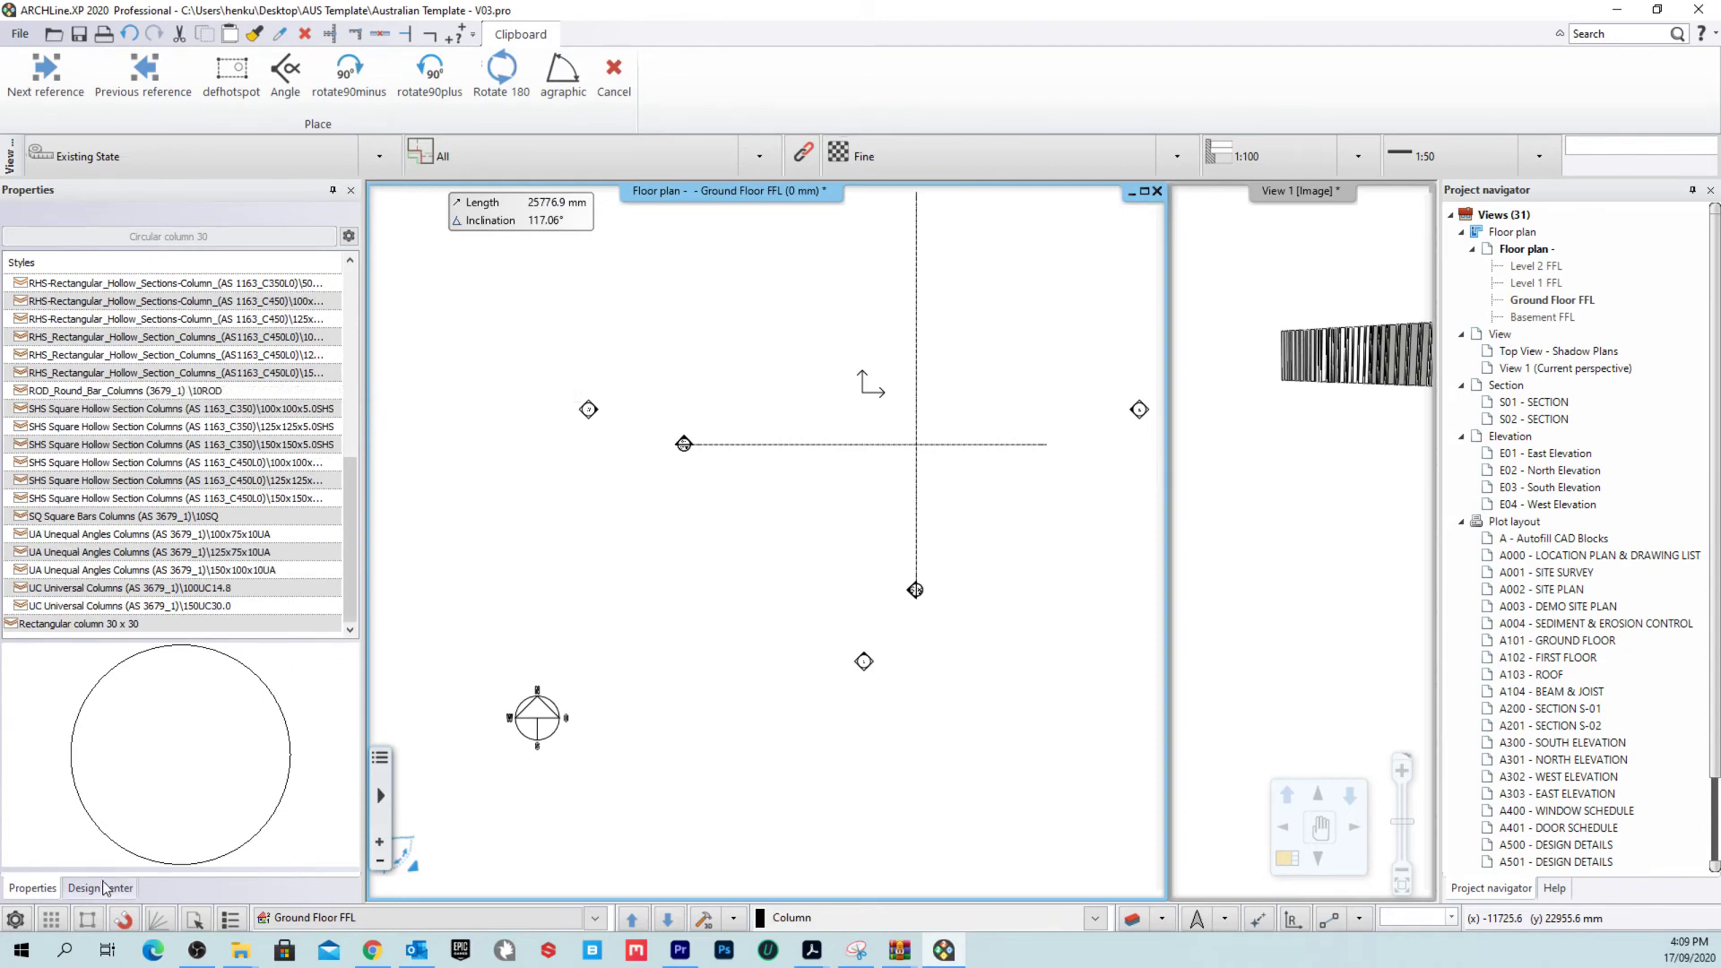
{"action": "left_click", "coordinate": [15, 920]}
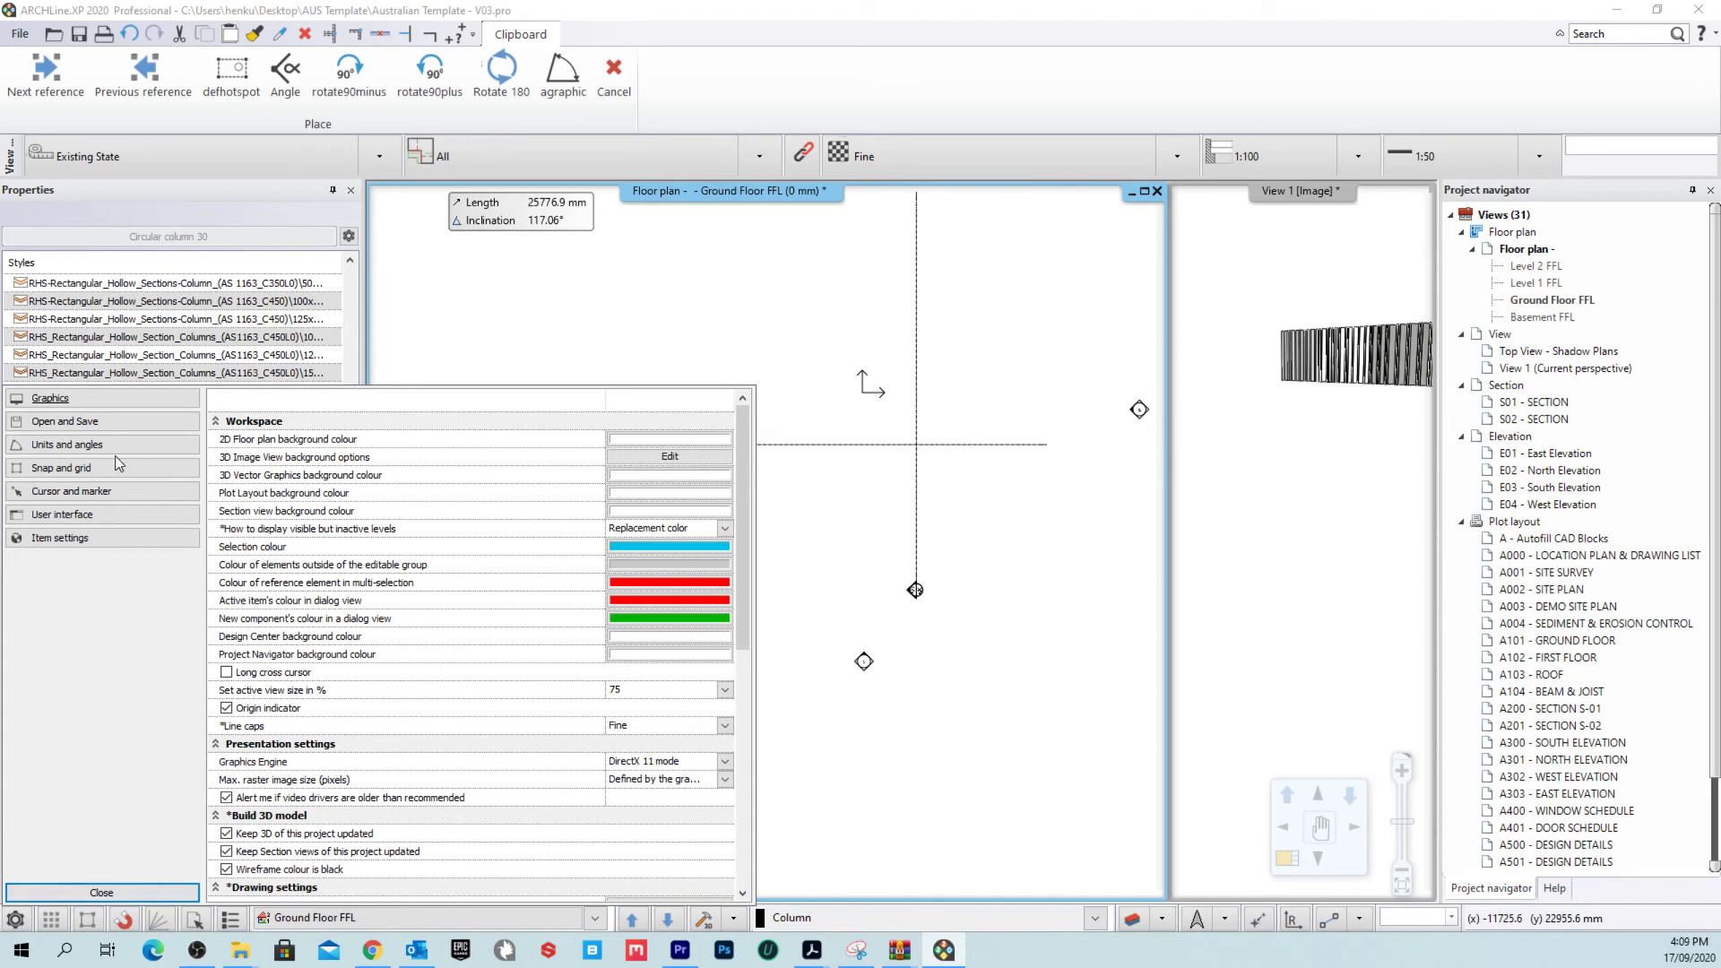
{"action": "left_click", "coordinate": [90, 513]}
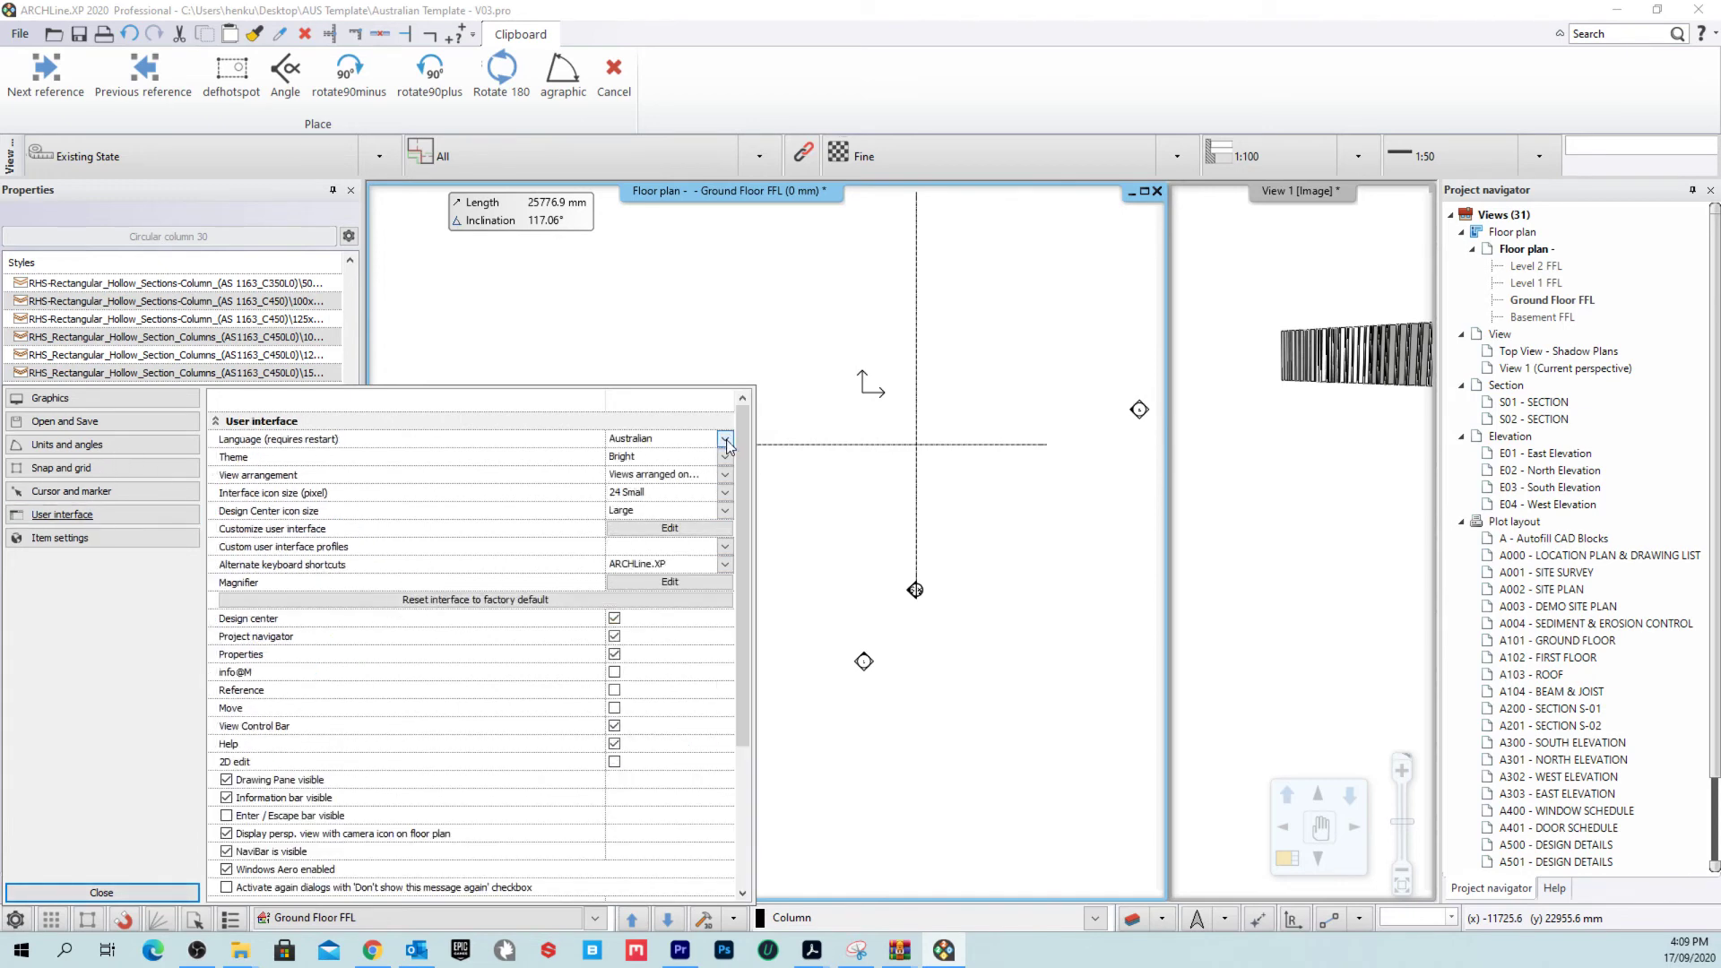
{"action": "left_click", "coordinate": [725, 439]}
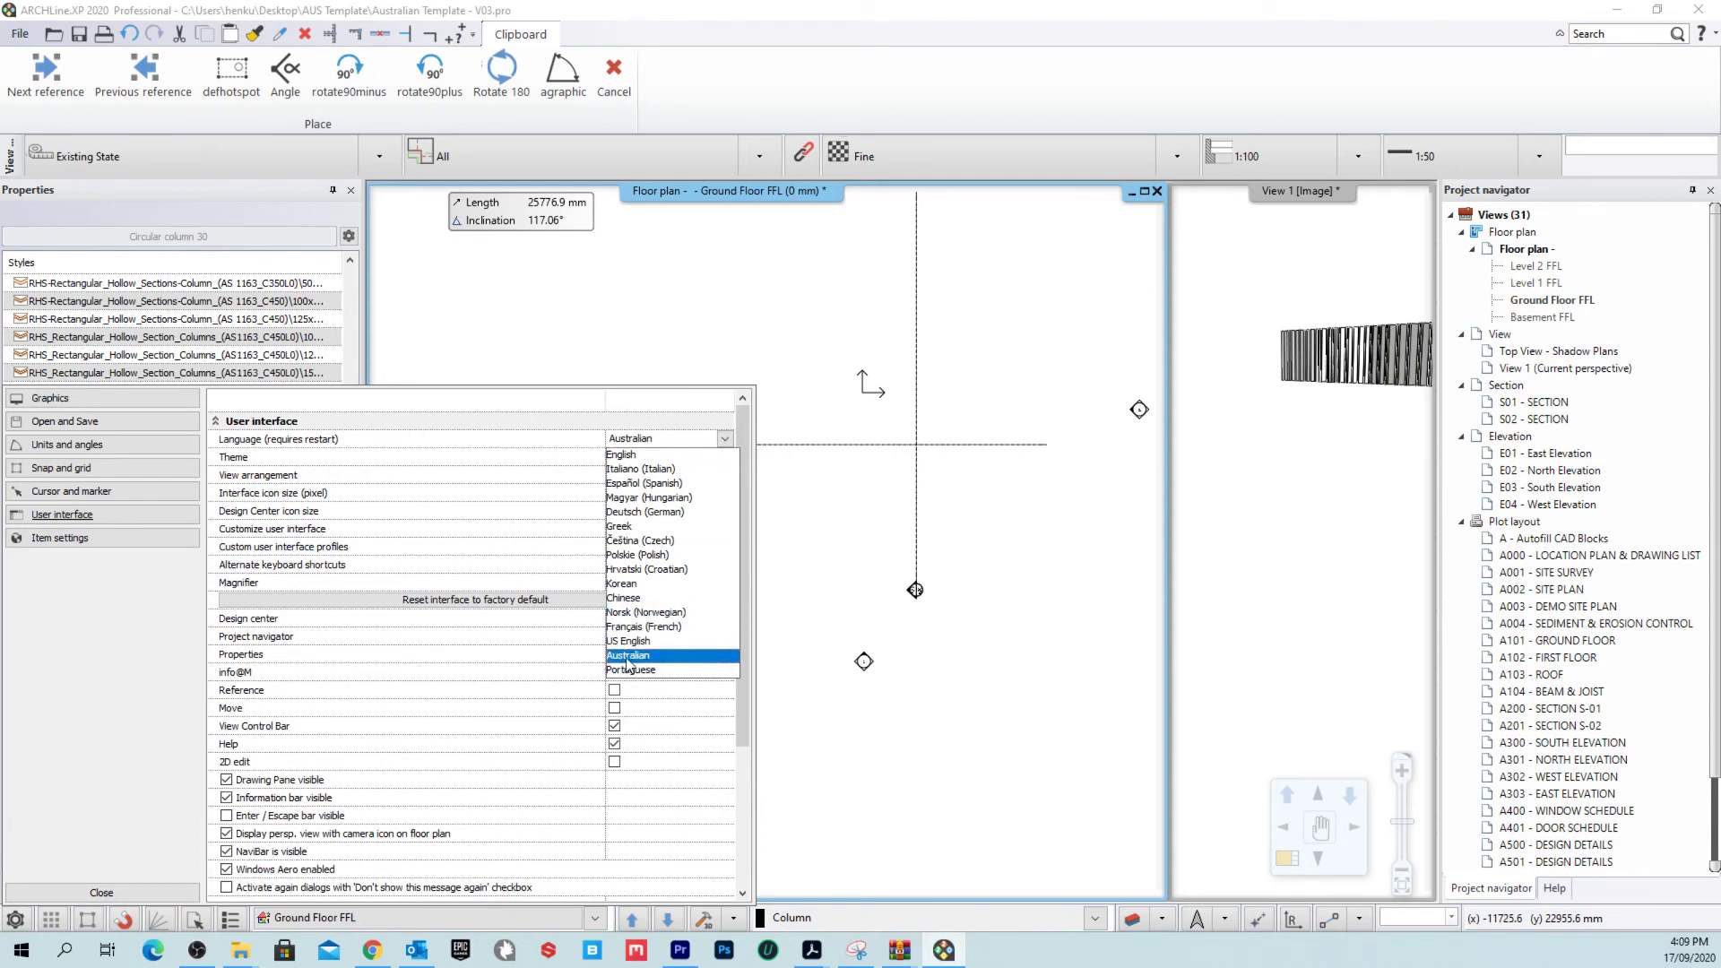
{"action": "left_click", "coordinate": [102, 892]}
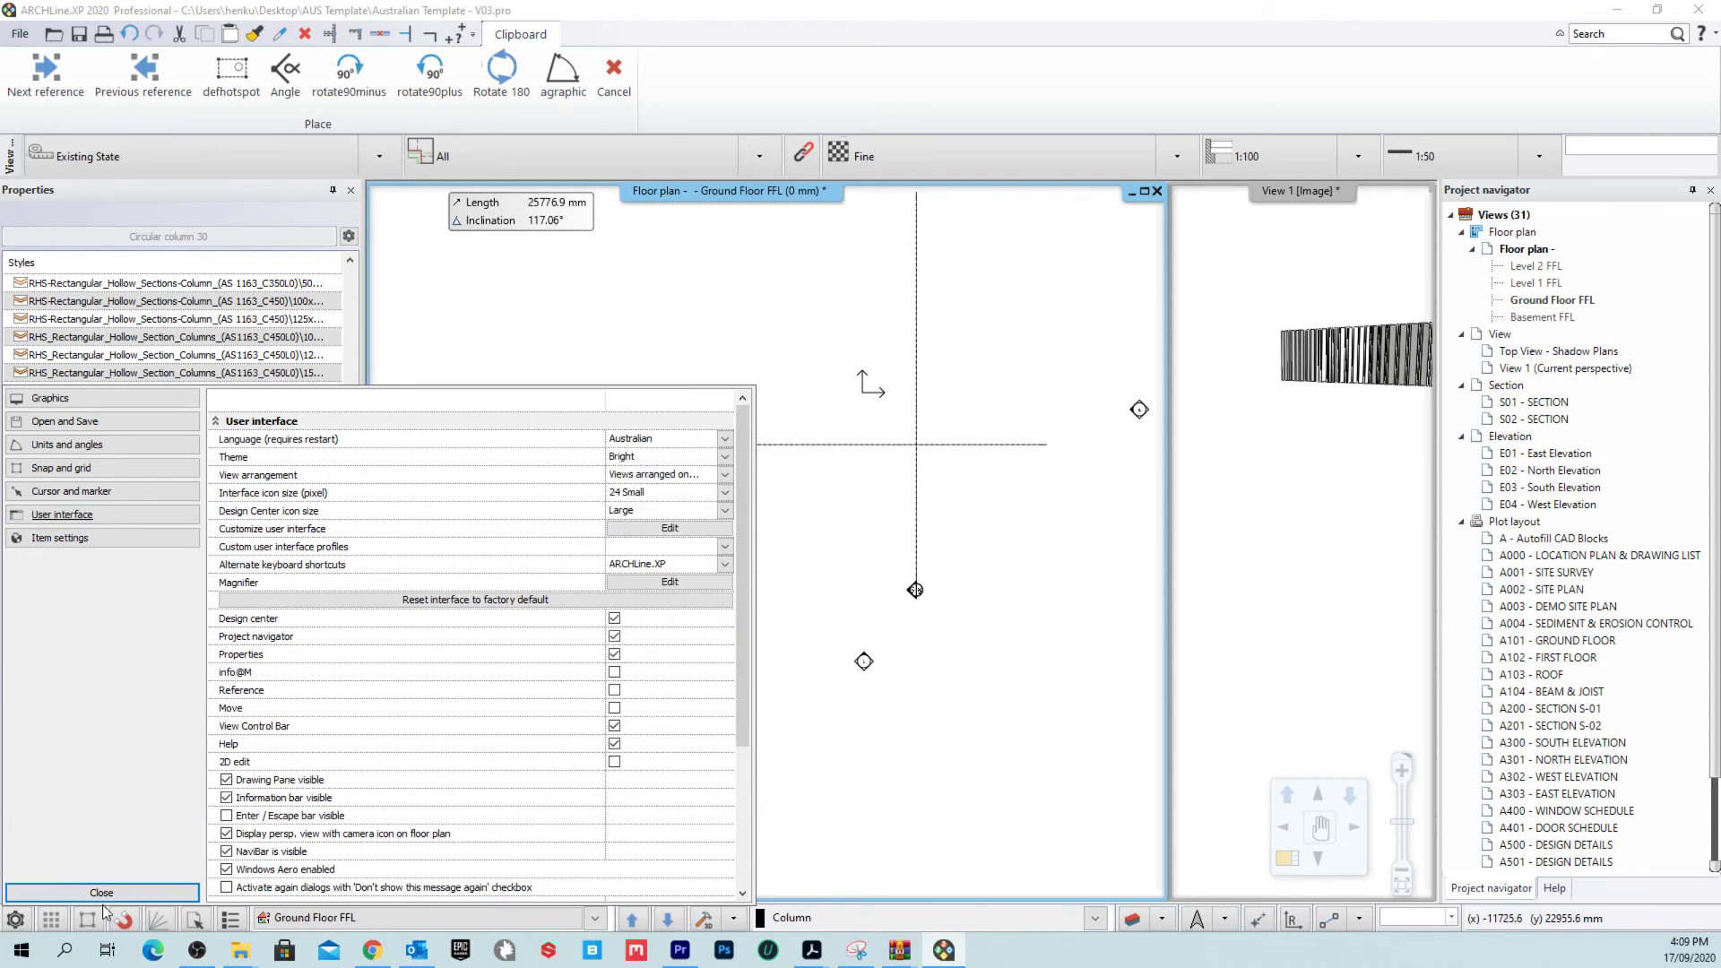
{"action": "left_click", "coordinate": [101, 891]}
Step: Open the style options menu from the column Styles list
{"action": "scroll", "coordinate": [219, 394], "scroll_direction": "up", "scroll_amount": 8}
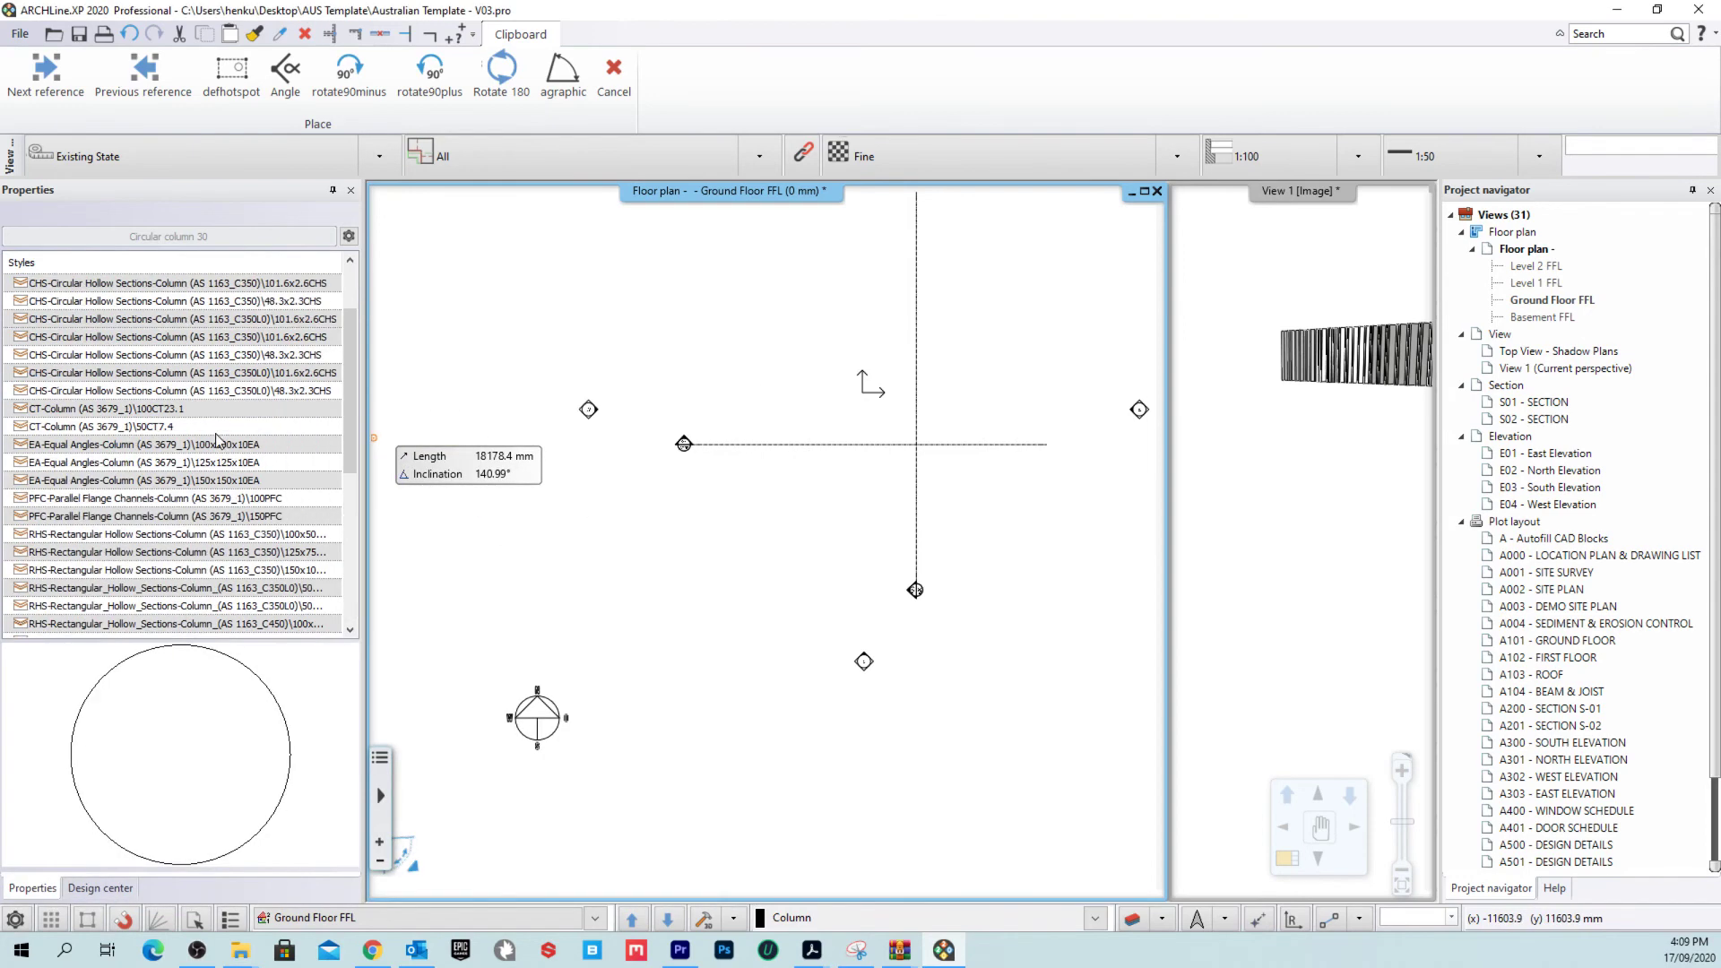
{"action": "scroll", "coordinate": [162, 421], "scroll_direction": "down", "scroll_amount": 8}
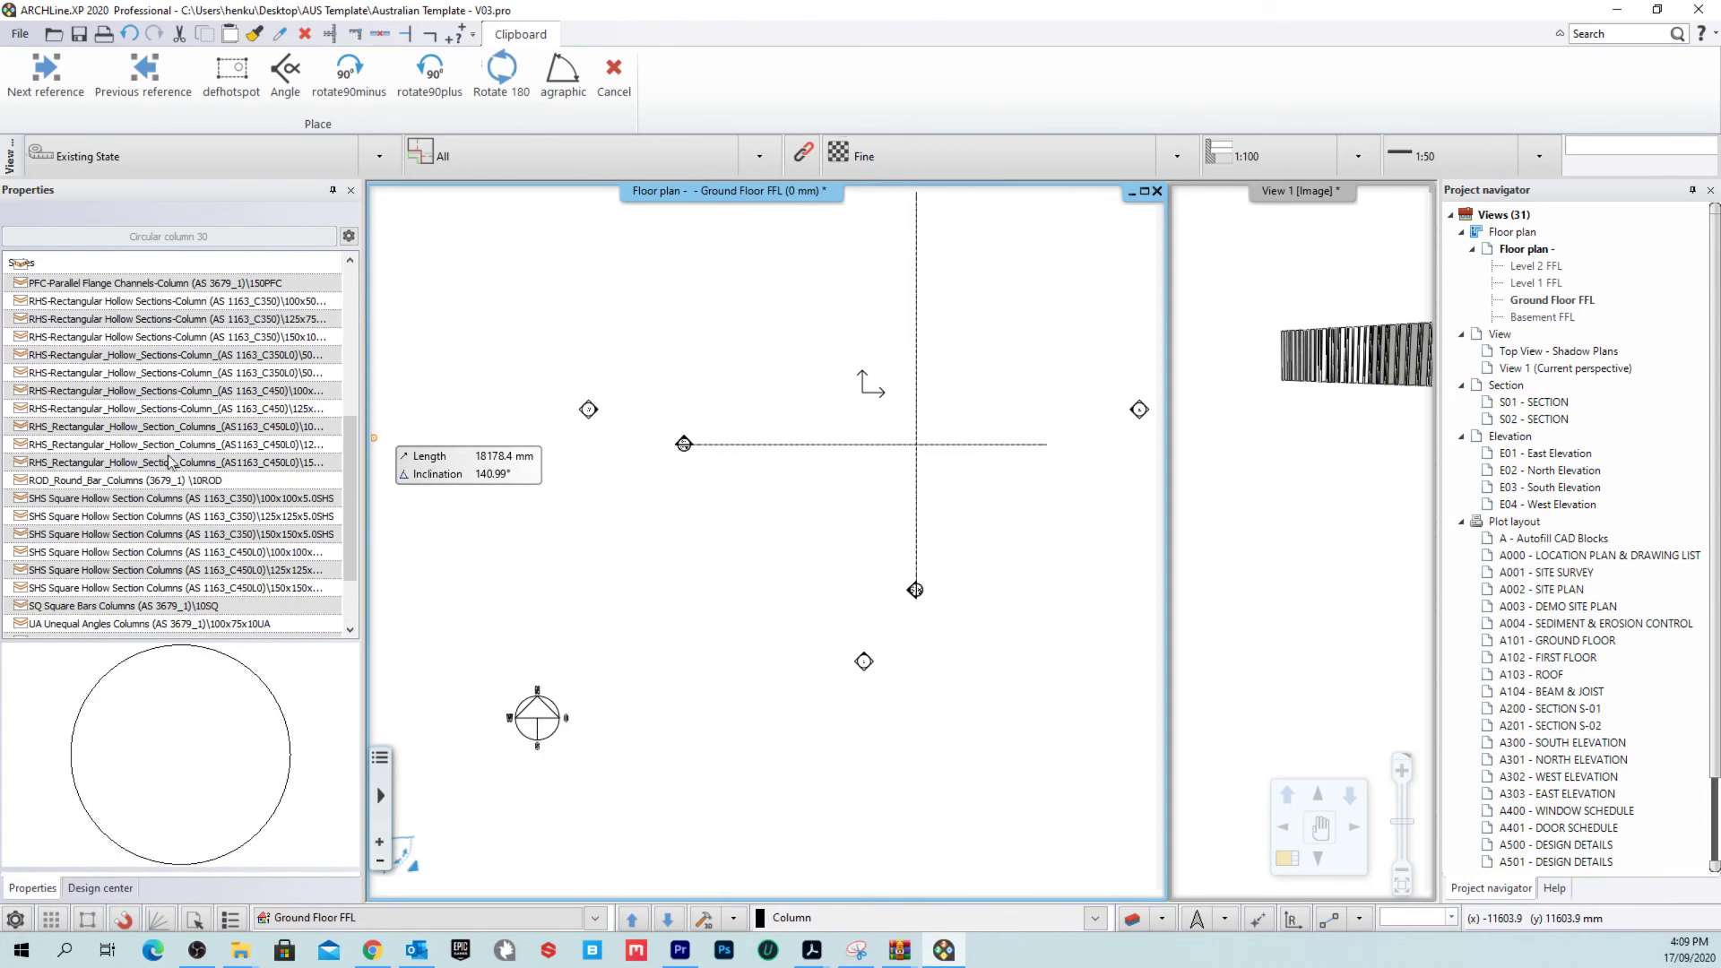
{"action": "scroll", "coordinate": [179, 457], "scroll_direction": "up", "scroll_amount": 8}
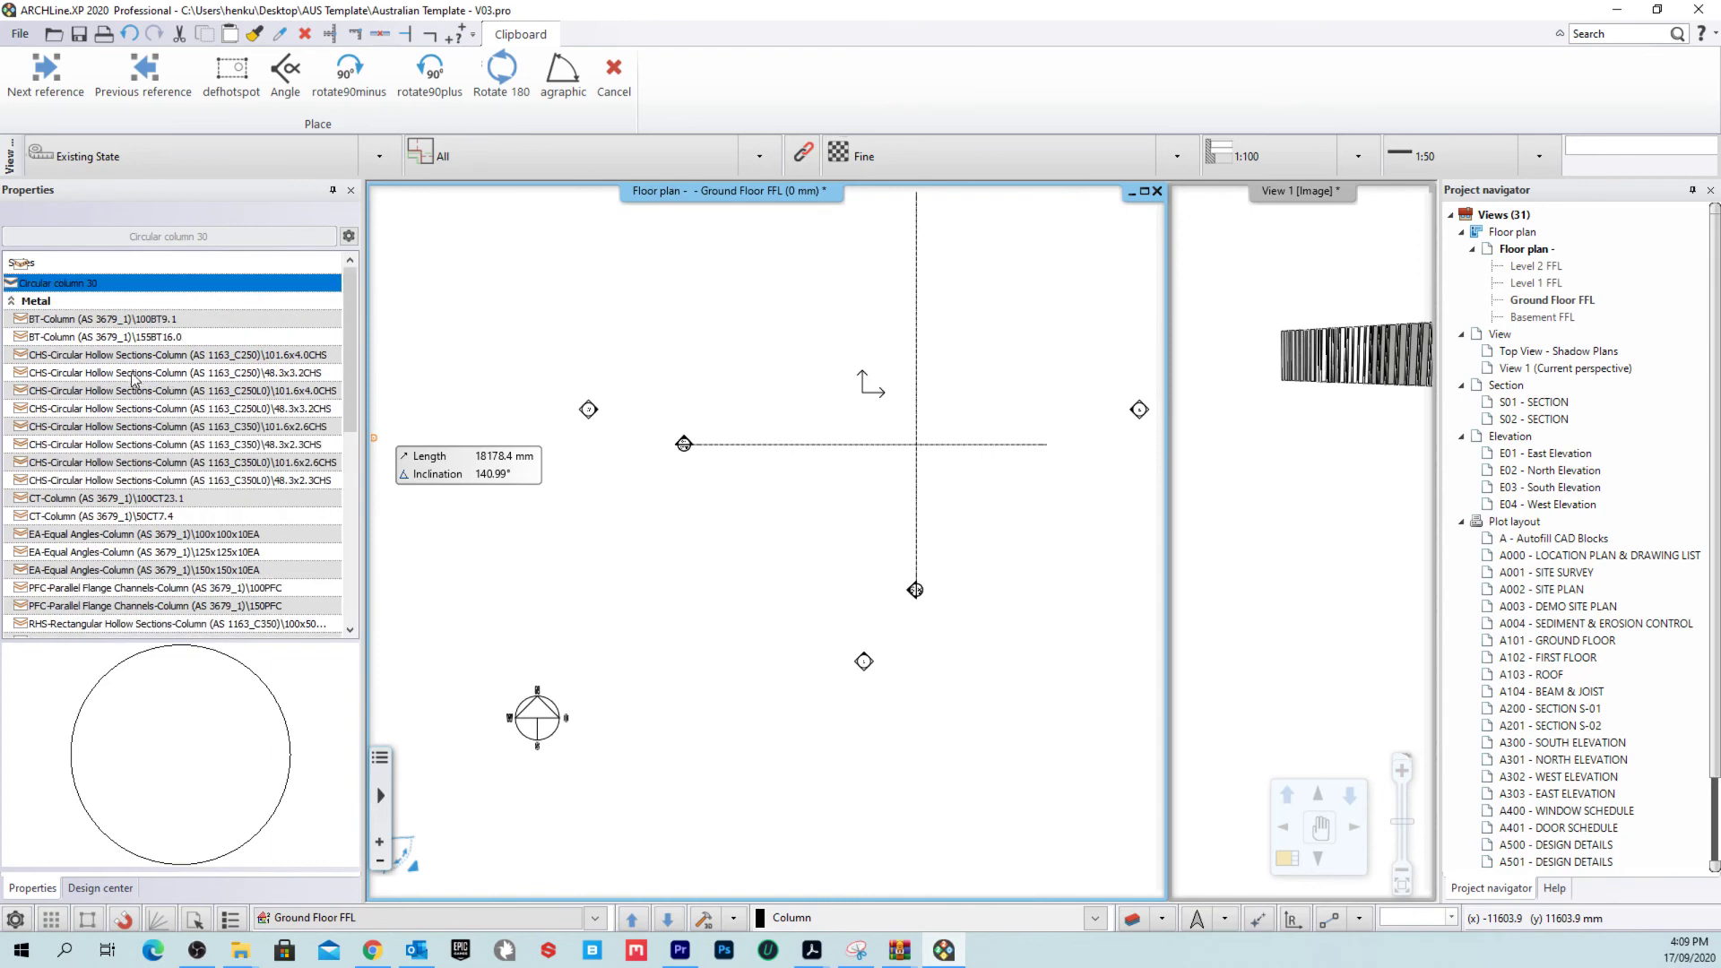
{"action": "scroll", "coordinate": [143, 417], "scroll_direction": "down", "scroll_amount": 8}
{"action": "left_click", "coordinate": [349, 236]}
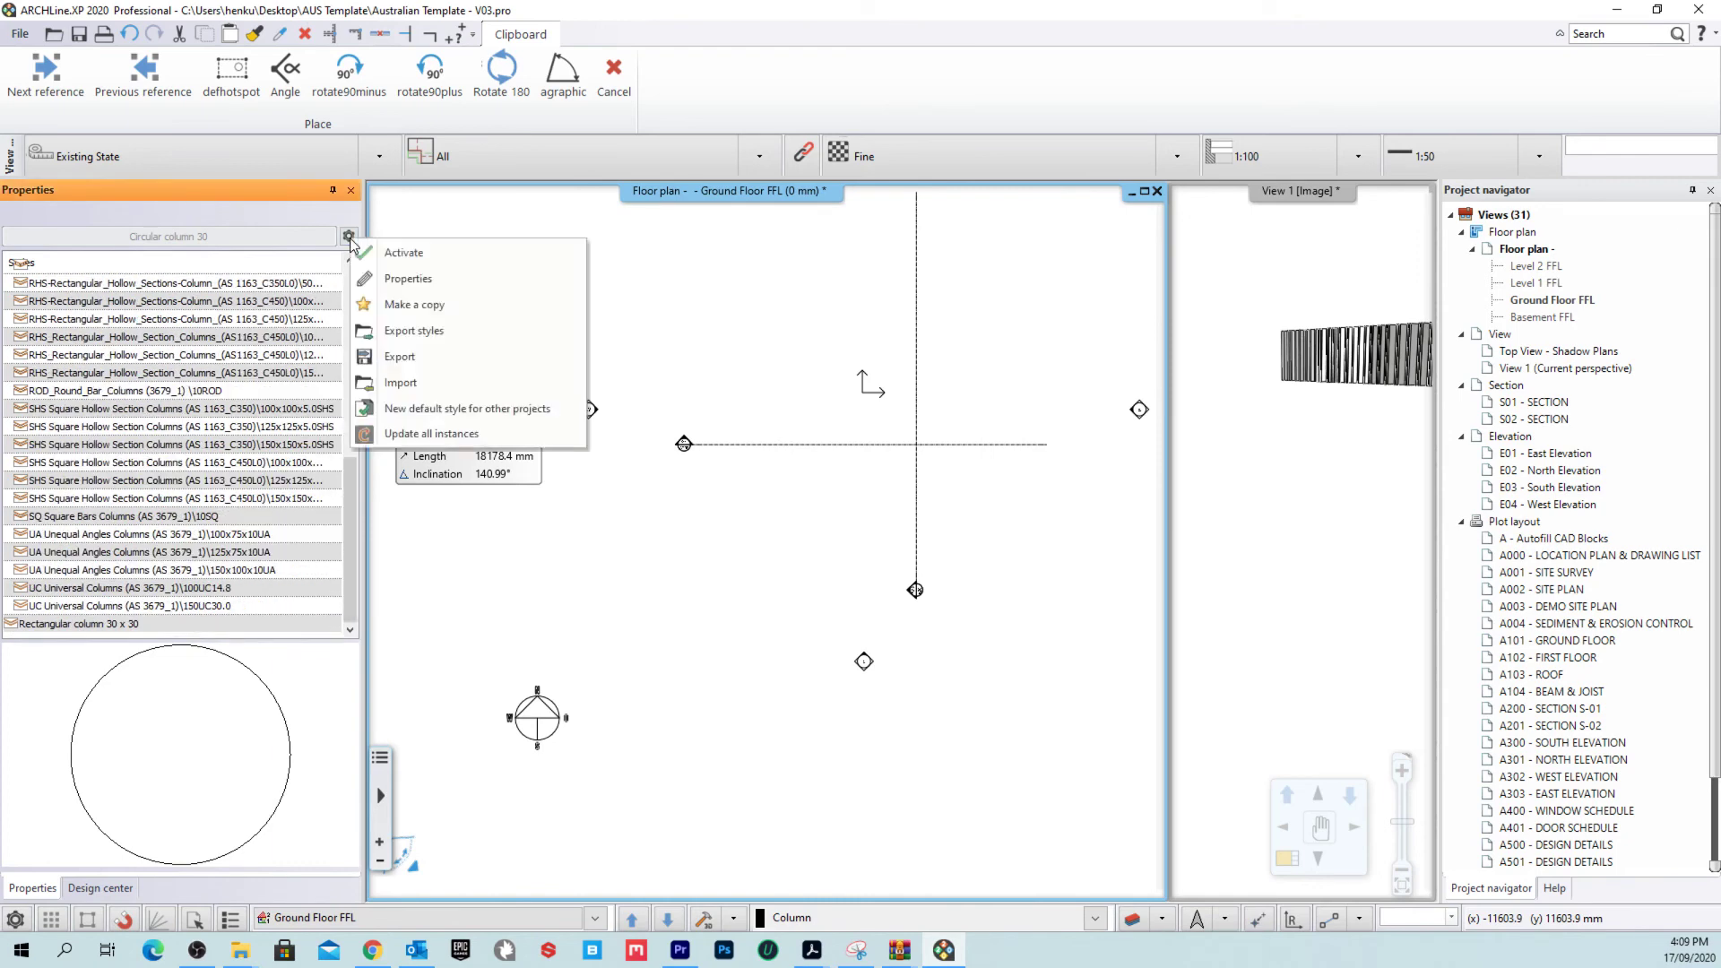
Step: Import the CT-Column environment file from the AUS Columns > Steel folder
{"action": "left_click", "coordinate": [427, 383]}
{"action": "left_click_drag", "start_coordinate": [918, 134], "coordinate": [723, 131]}
{"action": "left_click", "coordinate": [722, 161]}
{"action": "left_click", "coordinate": [788, 243]}
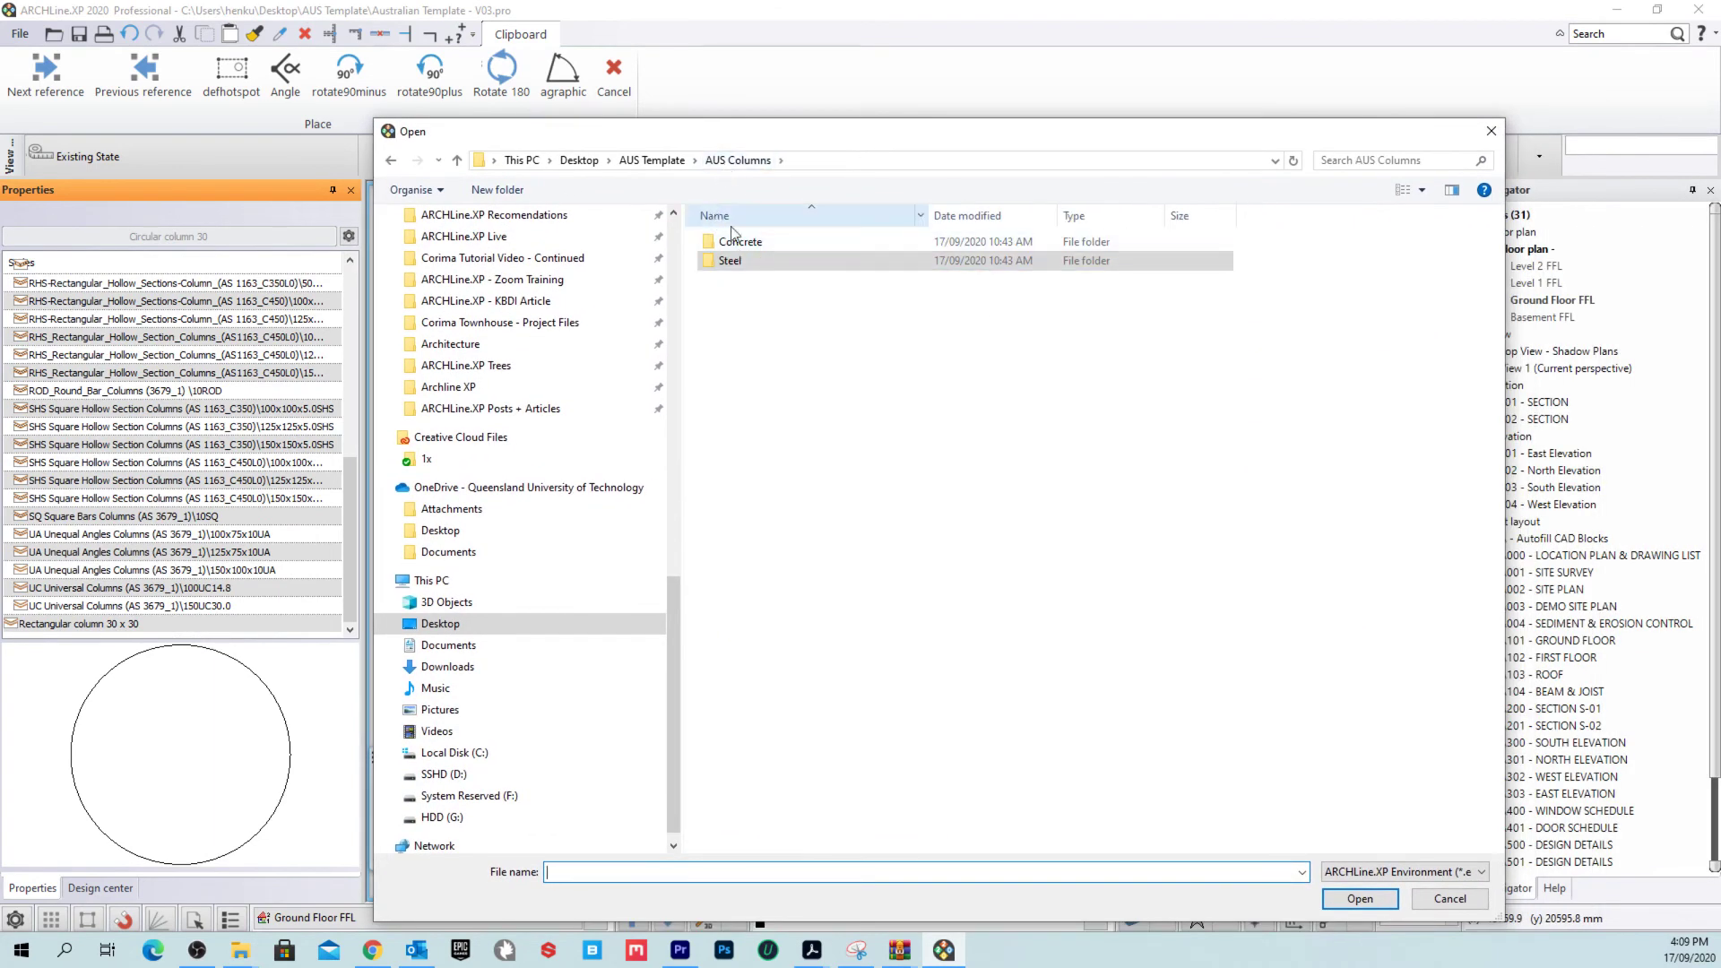
{"action": "double_click", "coordinate": [789, 260]}
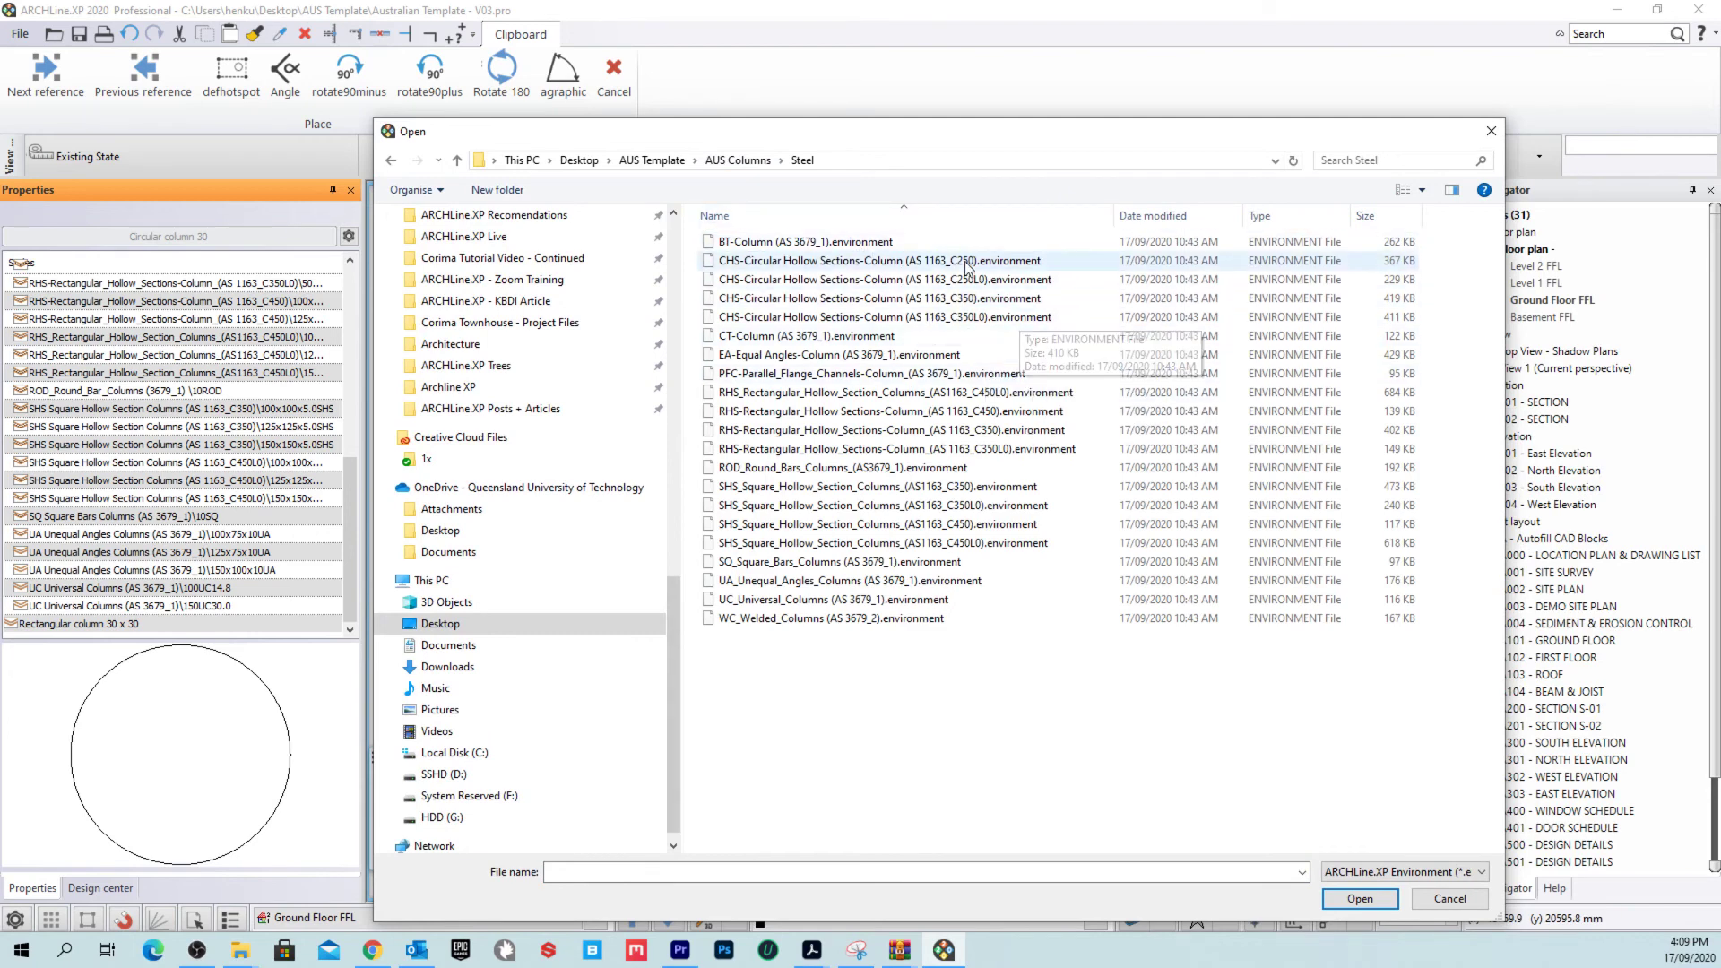
{"action": "left_click", "coordinate": [885, 337]}
{"action": "left_click", "coordinate": [1359, 899]}
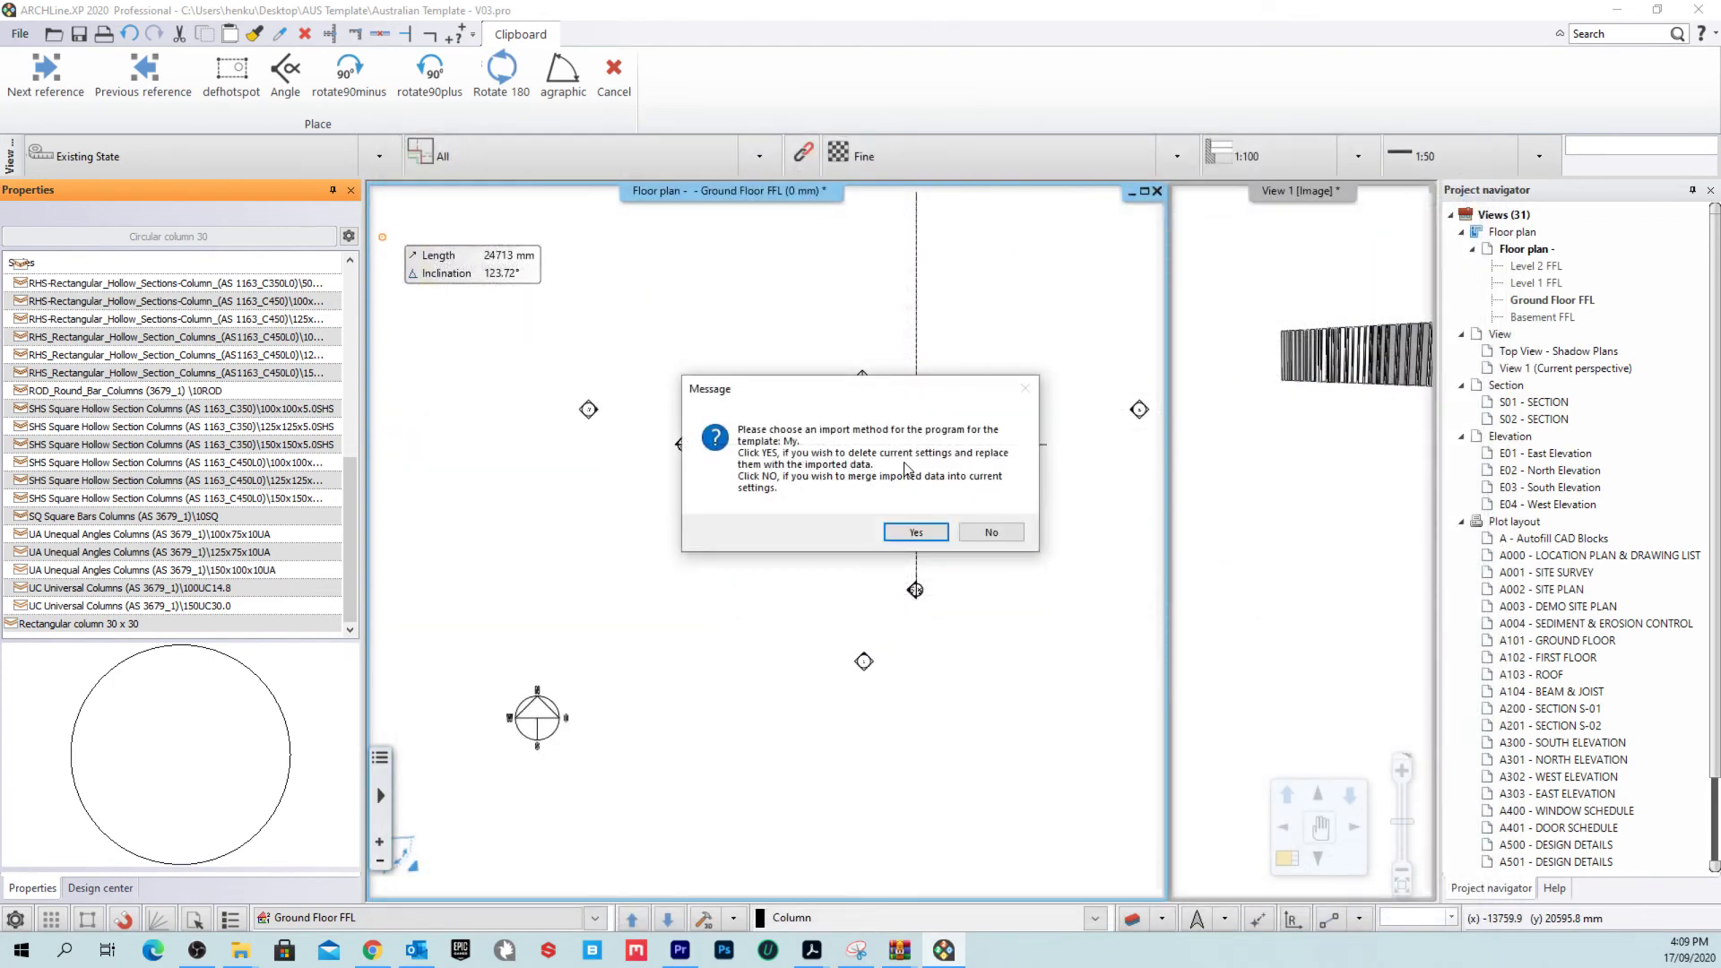
Step: Merge the styles, overwriting matches, acknowledge the restart notice, and close ARCHLine.XP
{"action": "left_click", "coordinate": [993, 534]}
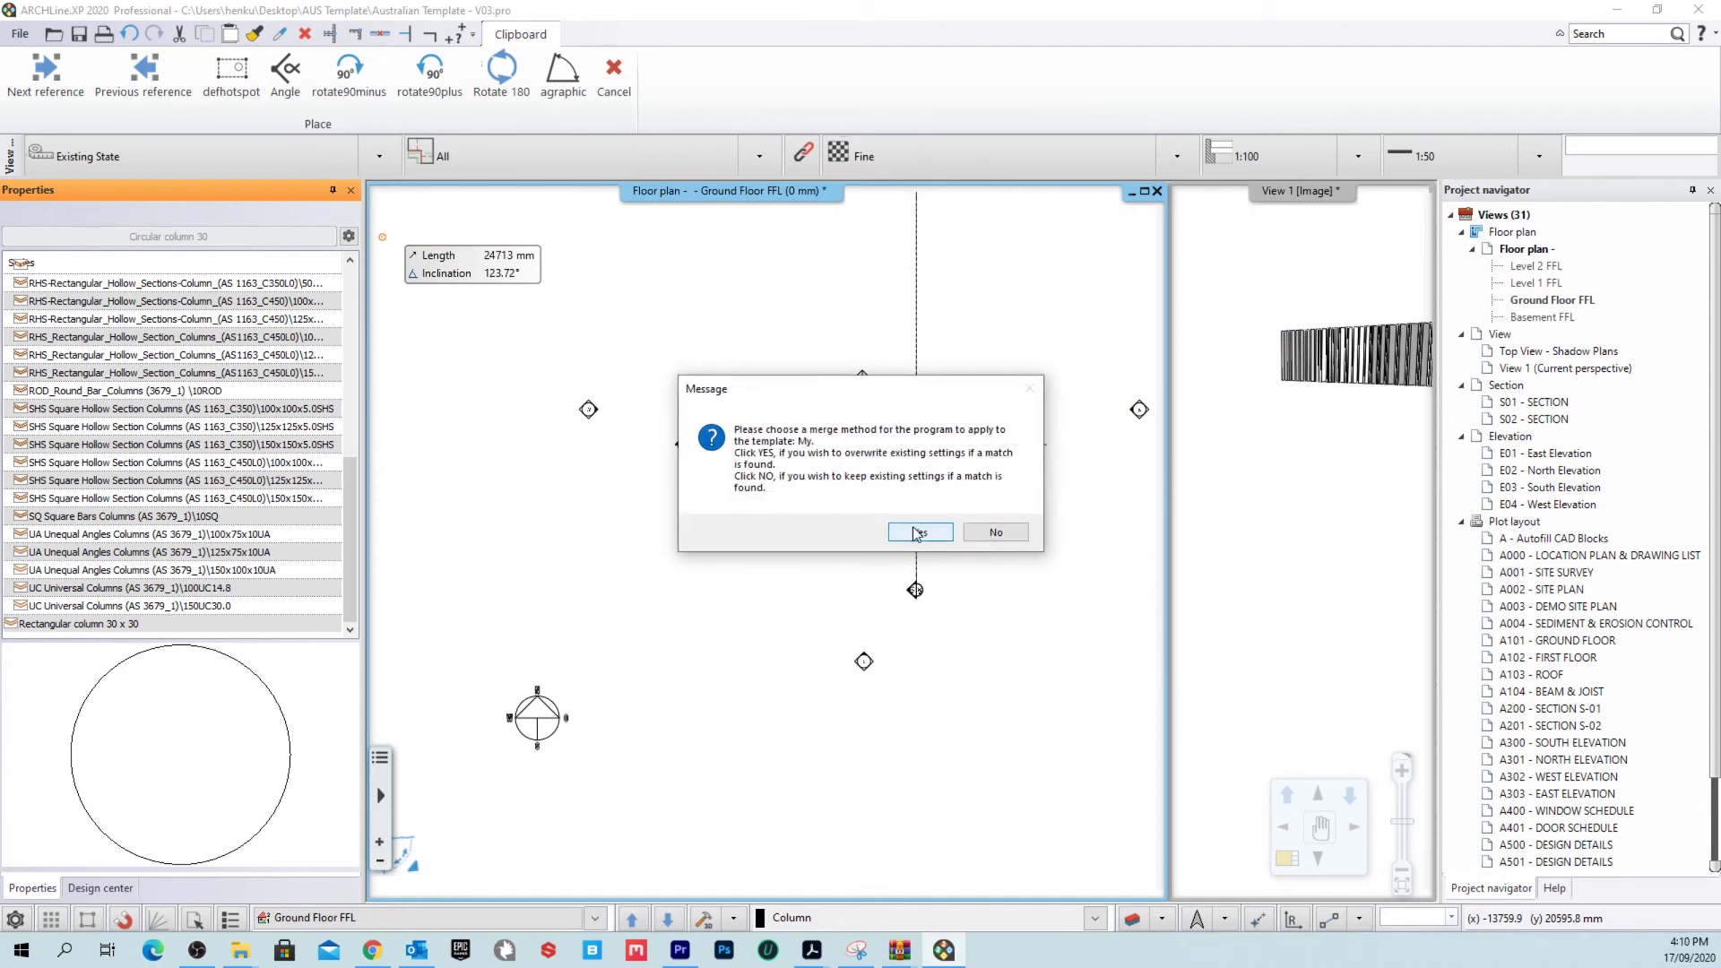
{"action": "left_click", "coordinate": [916, 538]}
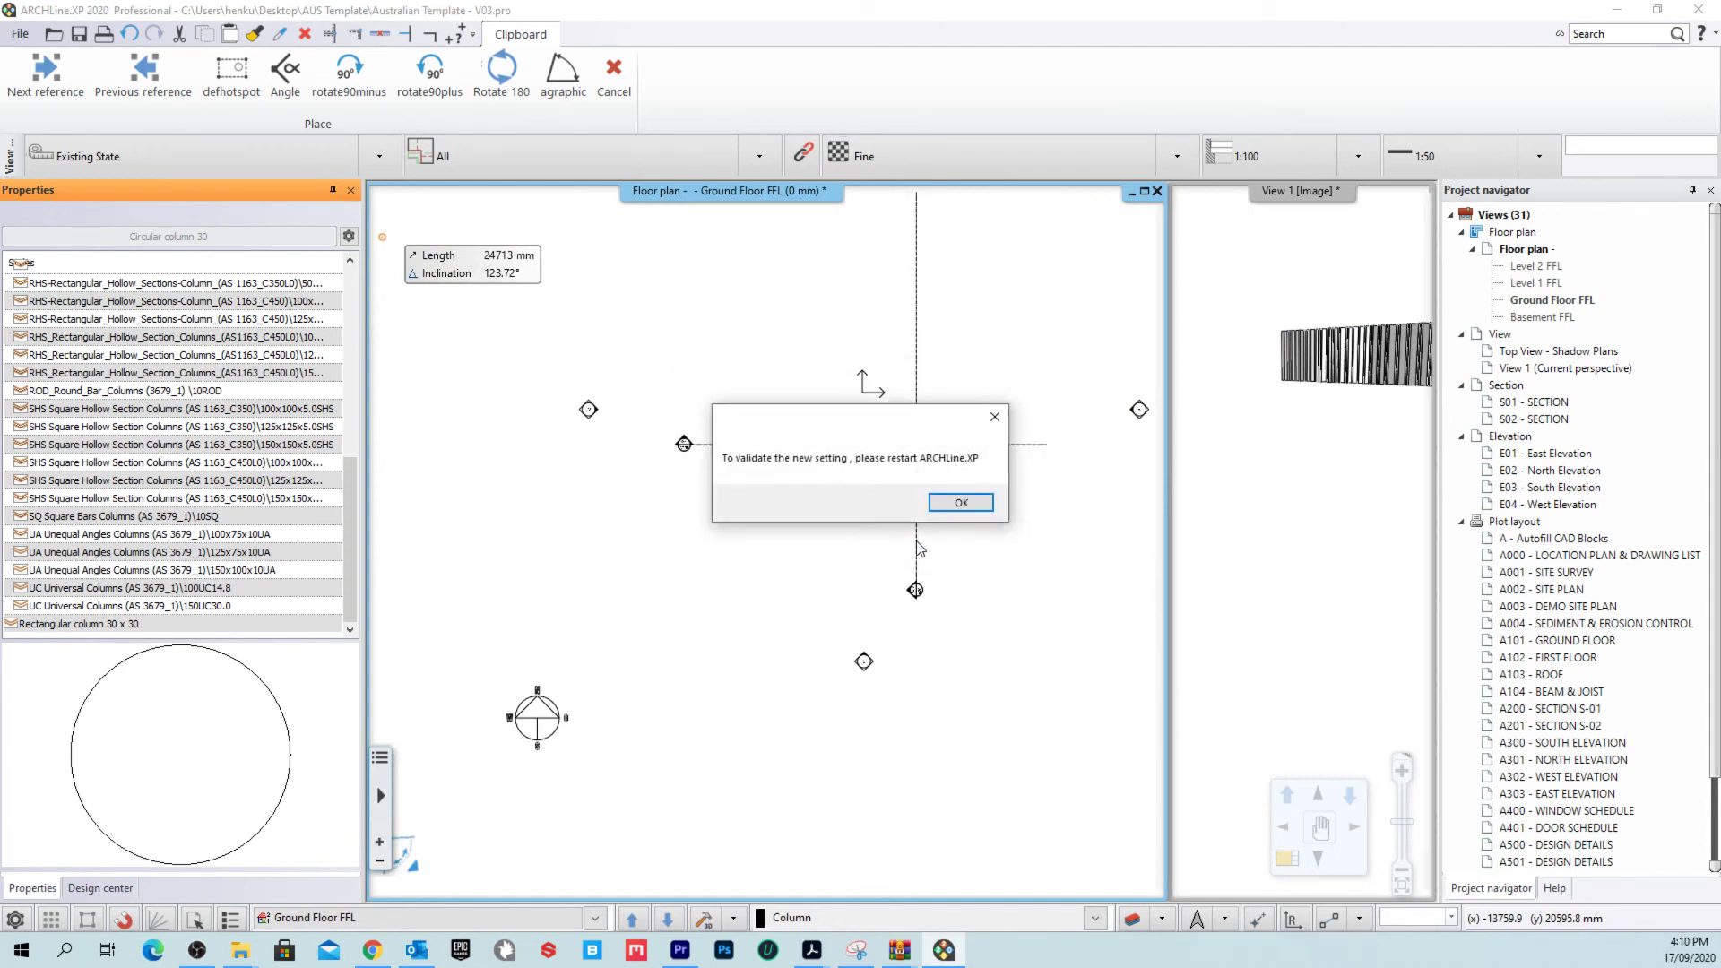
{"action": "left_click", "coordinate": [964, 504]}
{"action": "left_click", "coordinate": [1699, 10]}
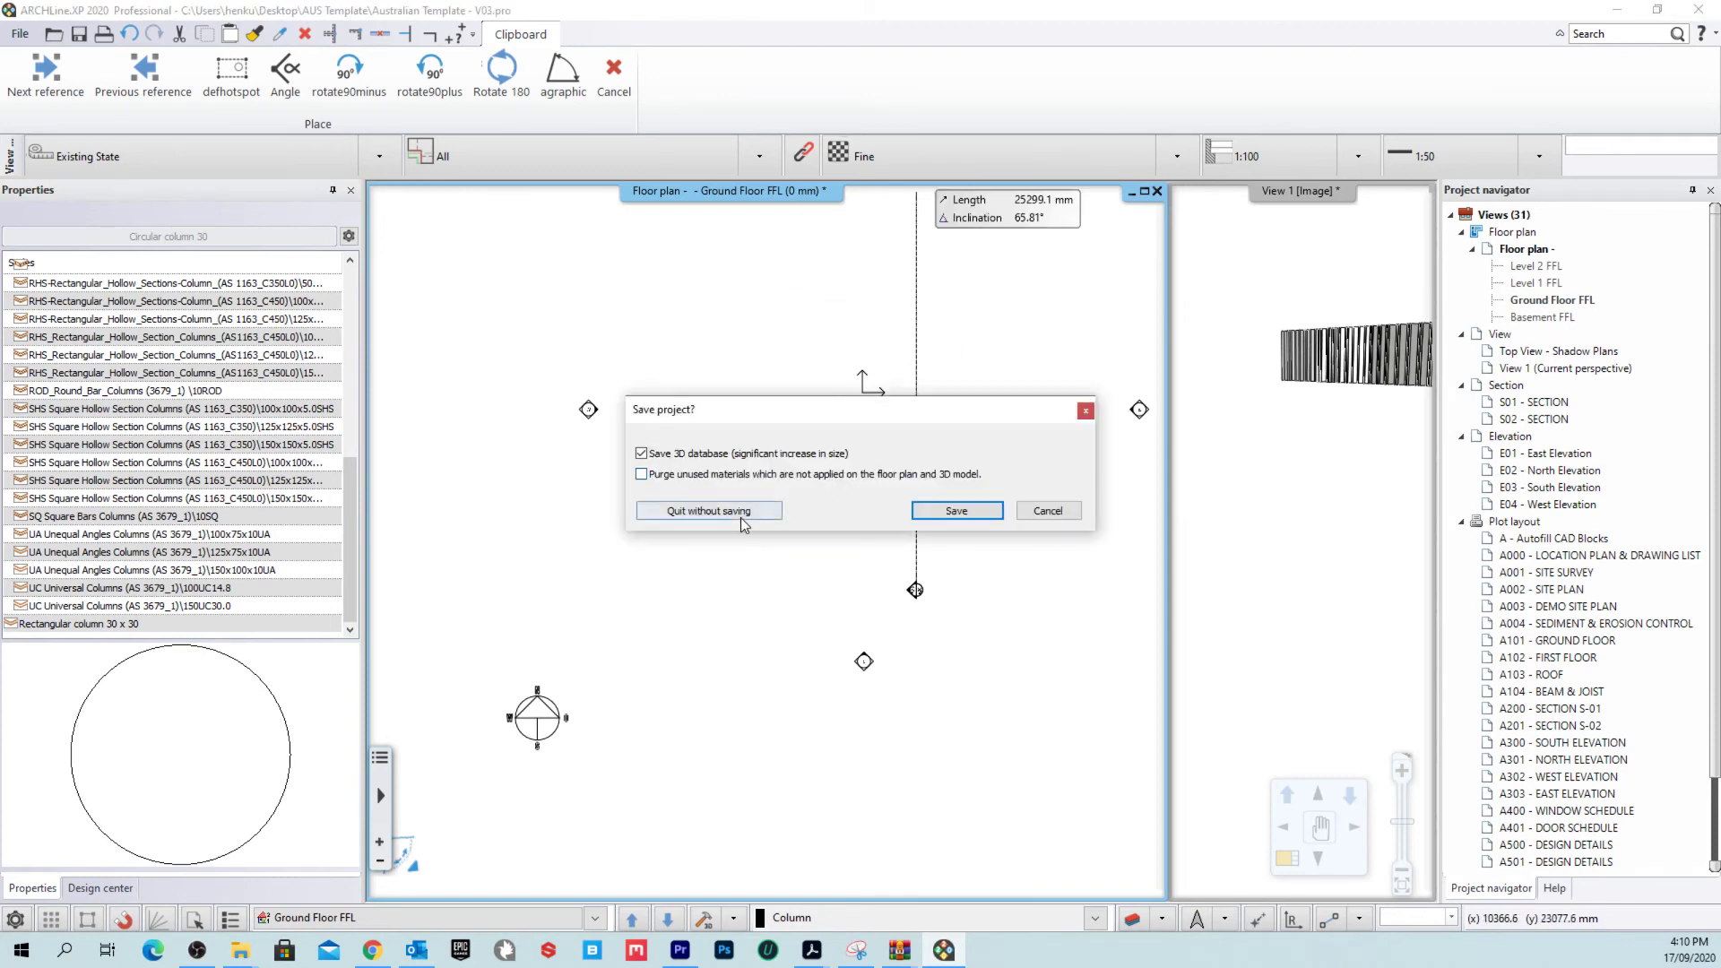
Step: Quit ARCHLine.XP without saving the project
{"action": "left_click", "coordinate": [761, 513]}
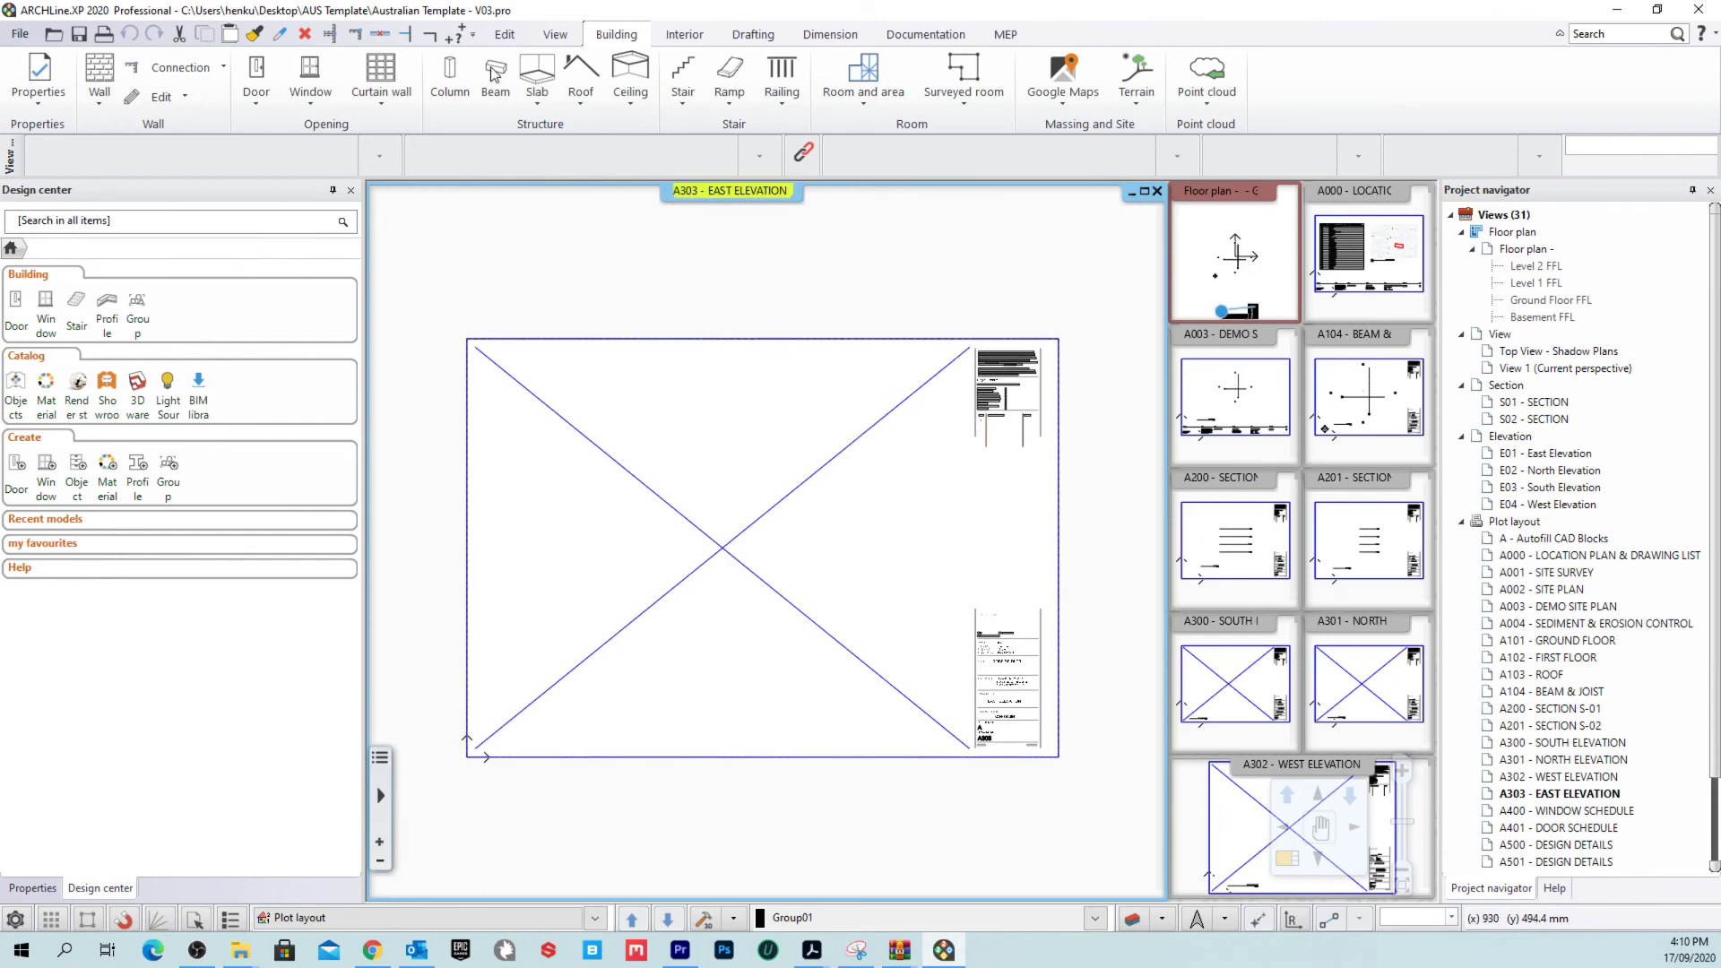
Step: Browse the imported CT-Column styles, including 100CT29.8, then cancel and open program Options
{"action": "left_click", "coordinate": [450, 79]}
{"action": "scroll", "coordinate": [150, 518], "scroll_direction": "down", "scroll_amount": 4}
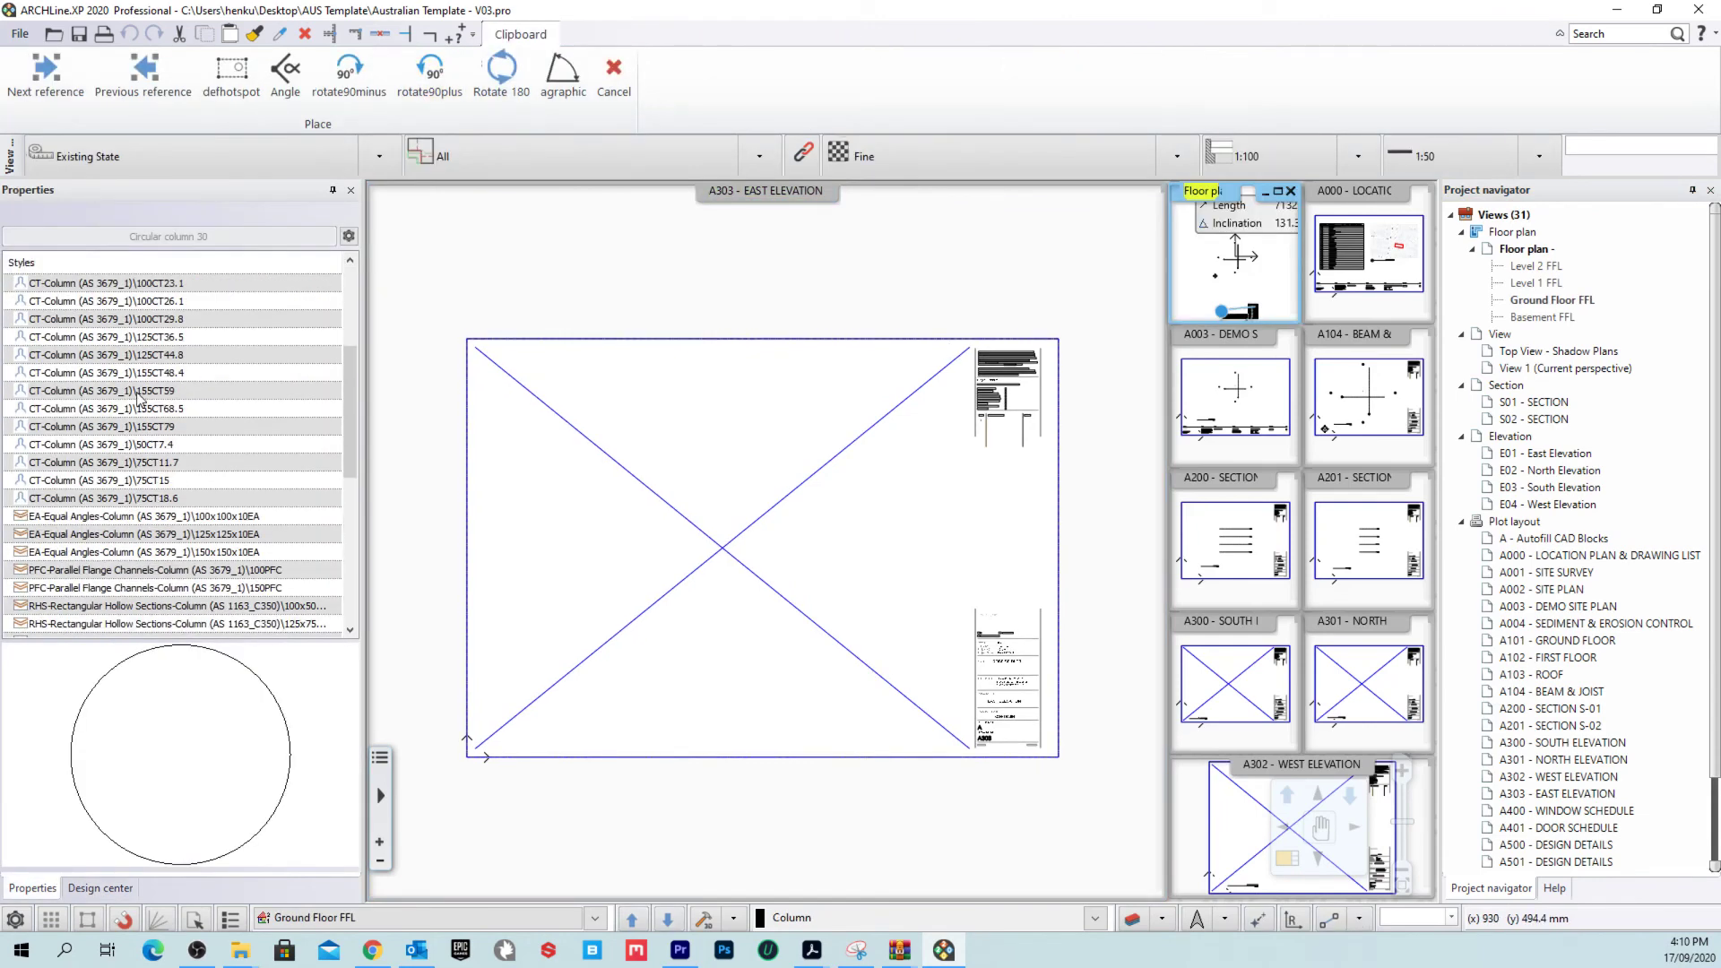
{"action": "left_click", "coordinate": [142, 392]}
{"action": "left_click", "coordinate": [152, 319]}
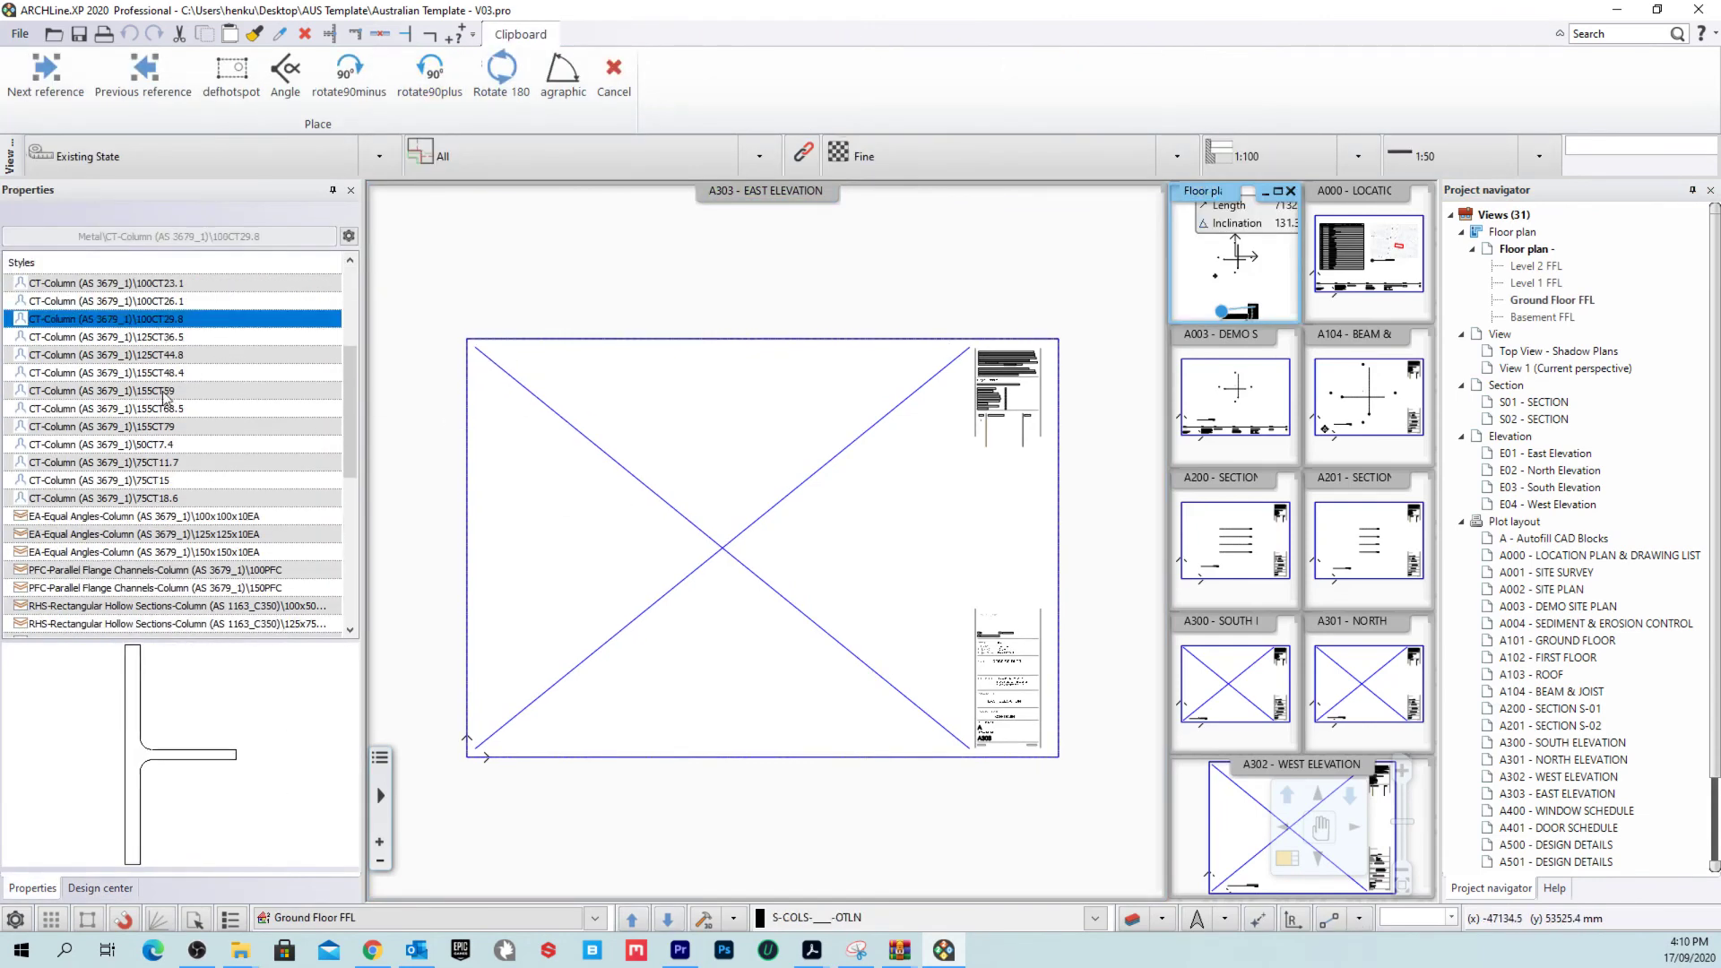
{"action": "scroll", "coordinate": [141, 374], "scroll_direction": "up", "scroll_amount": 2}
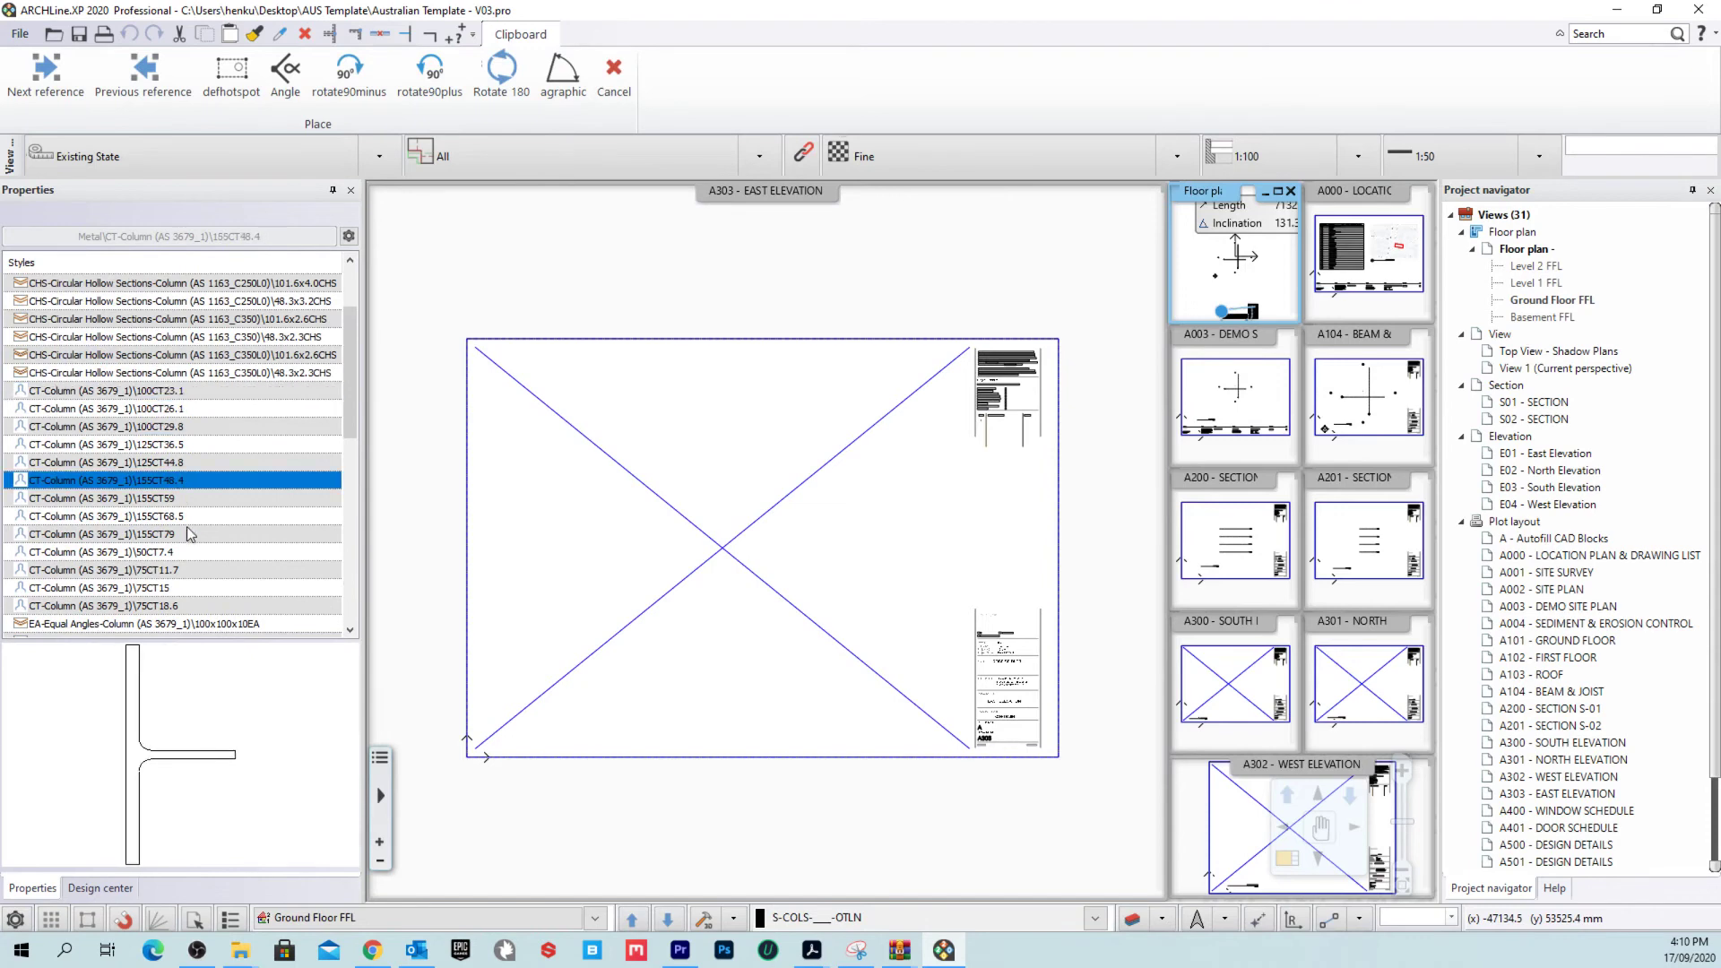
{"action": "left_click", "coordinate": [144, 587]}
{"action": "left_click", "coordinate": [614, 76]}
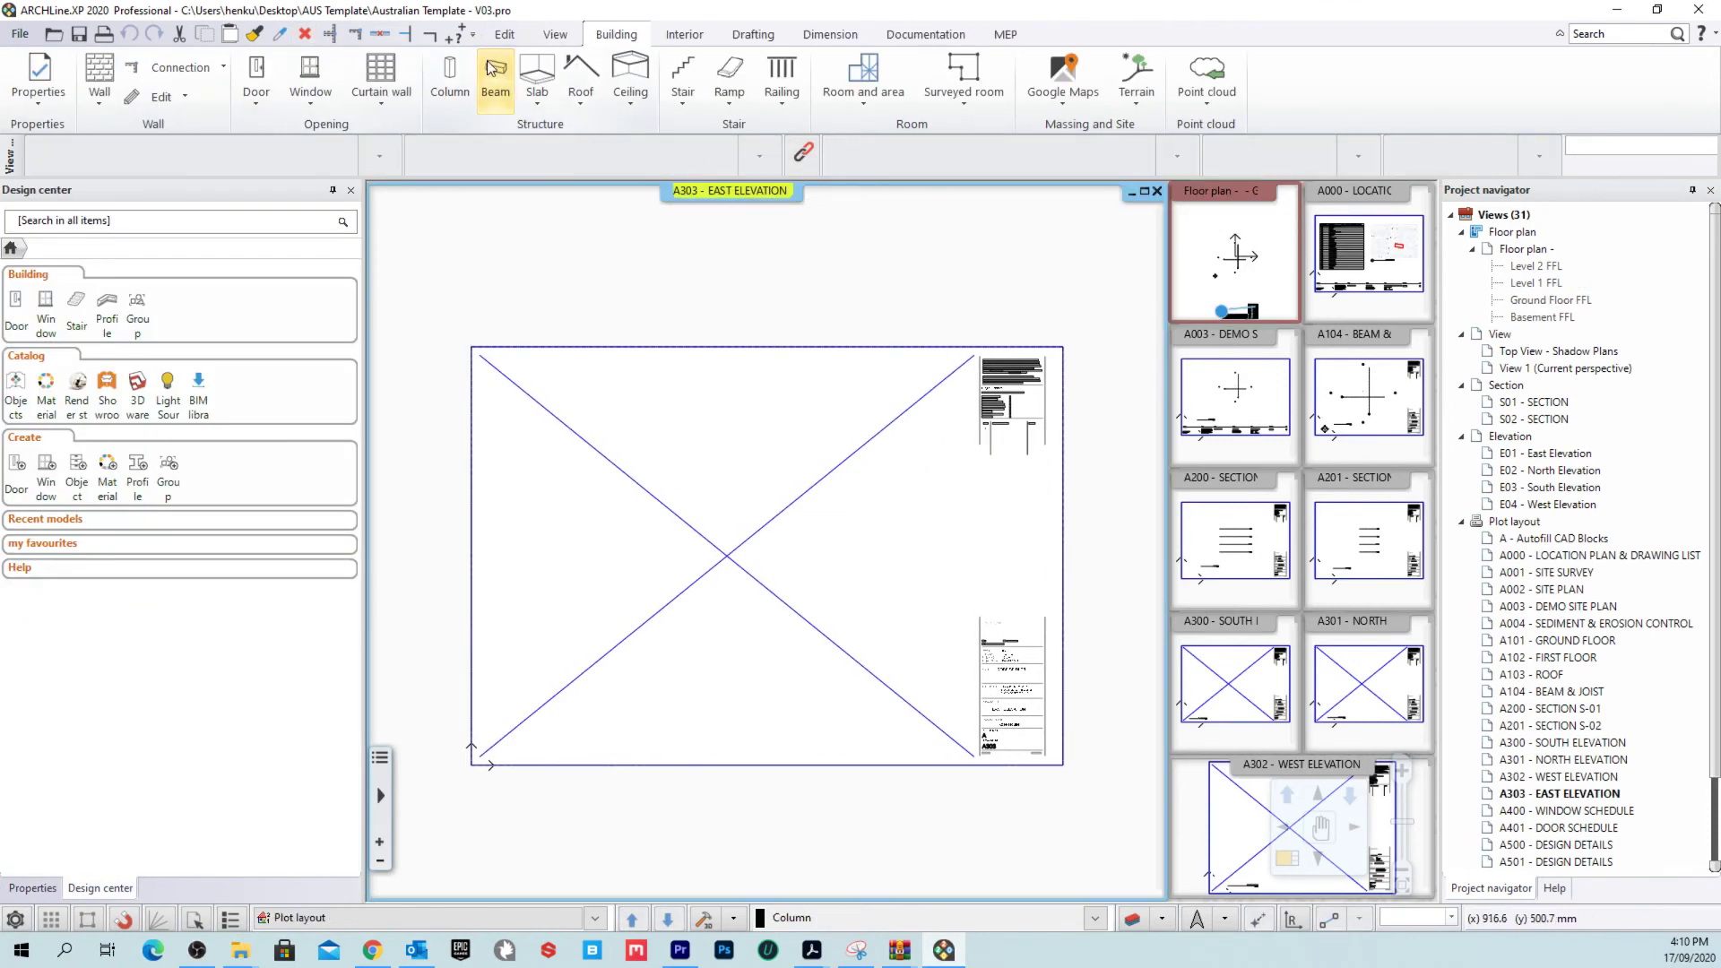
{"action": "left_click", "coordinate": [15, 919]}
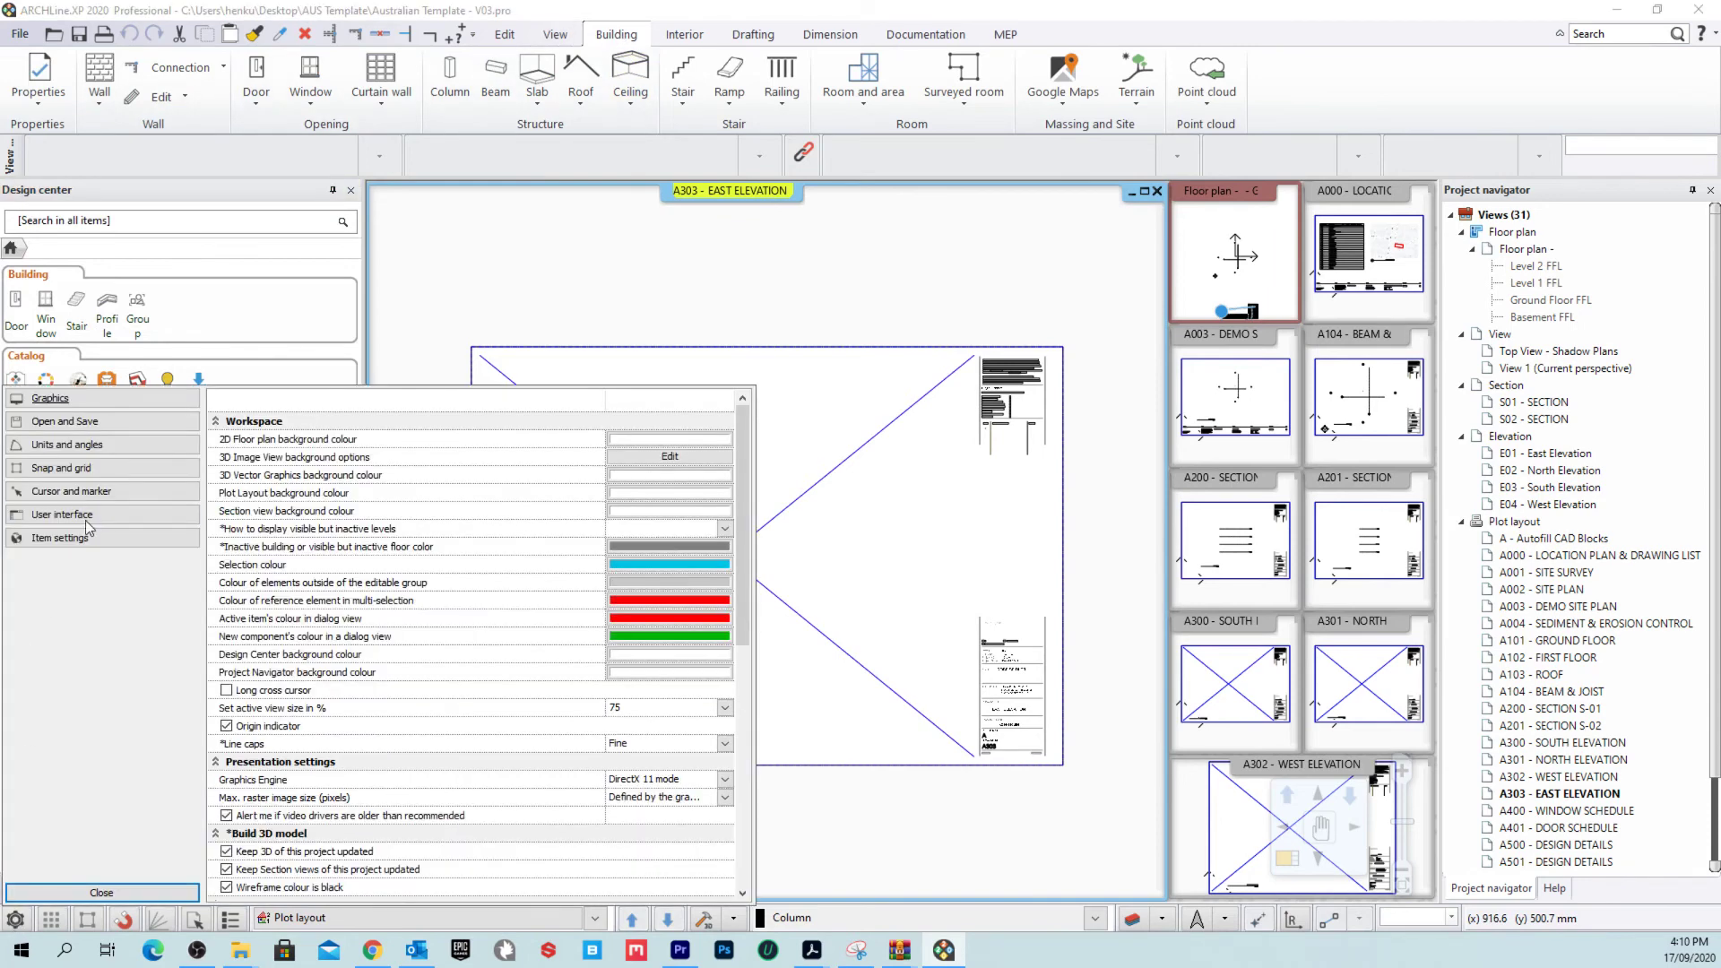
Step: Show the User interface page and keep Australian as the interface language
{"action": "left_click", "coordinate": [63, 514]}
{"action": "left_click", "coordinate": [726, 439]}
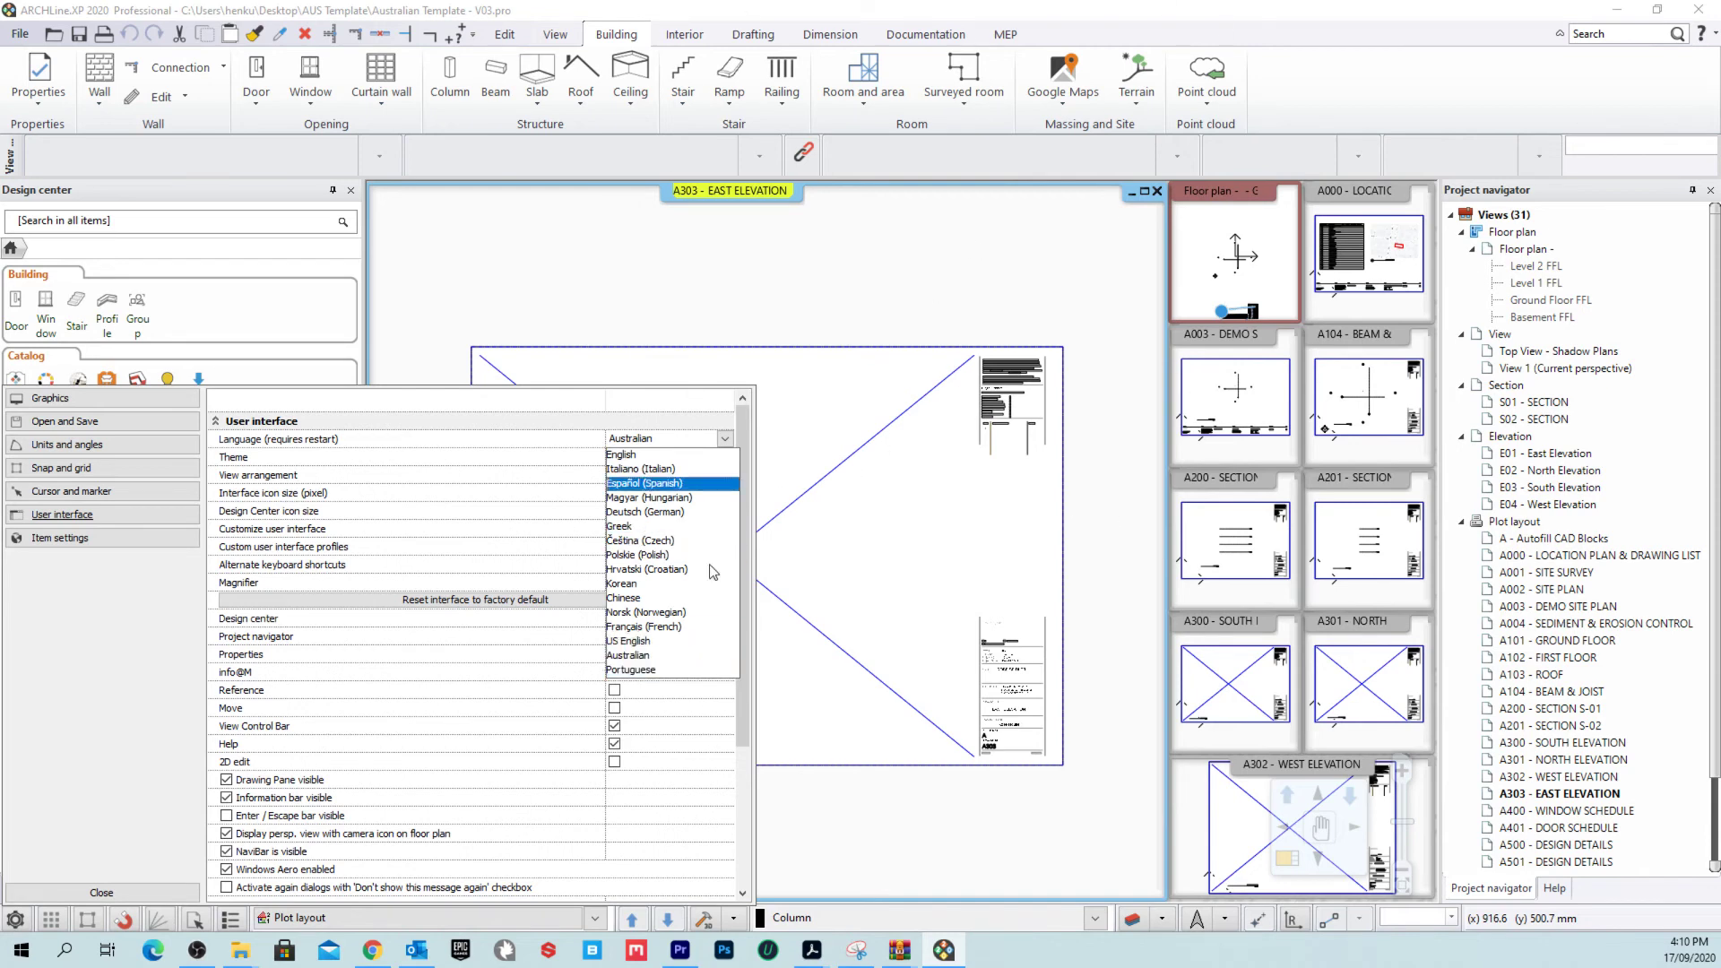
{"action": "left_click", "coordinate": [636, 662]}
Step: Close Options and make Ground Floor FFL the active floor
{"action": "left_click", "coordinate": [101, 893]}
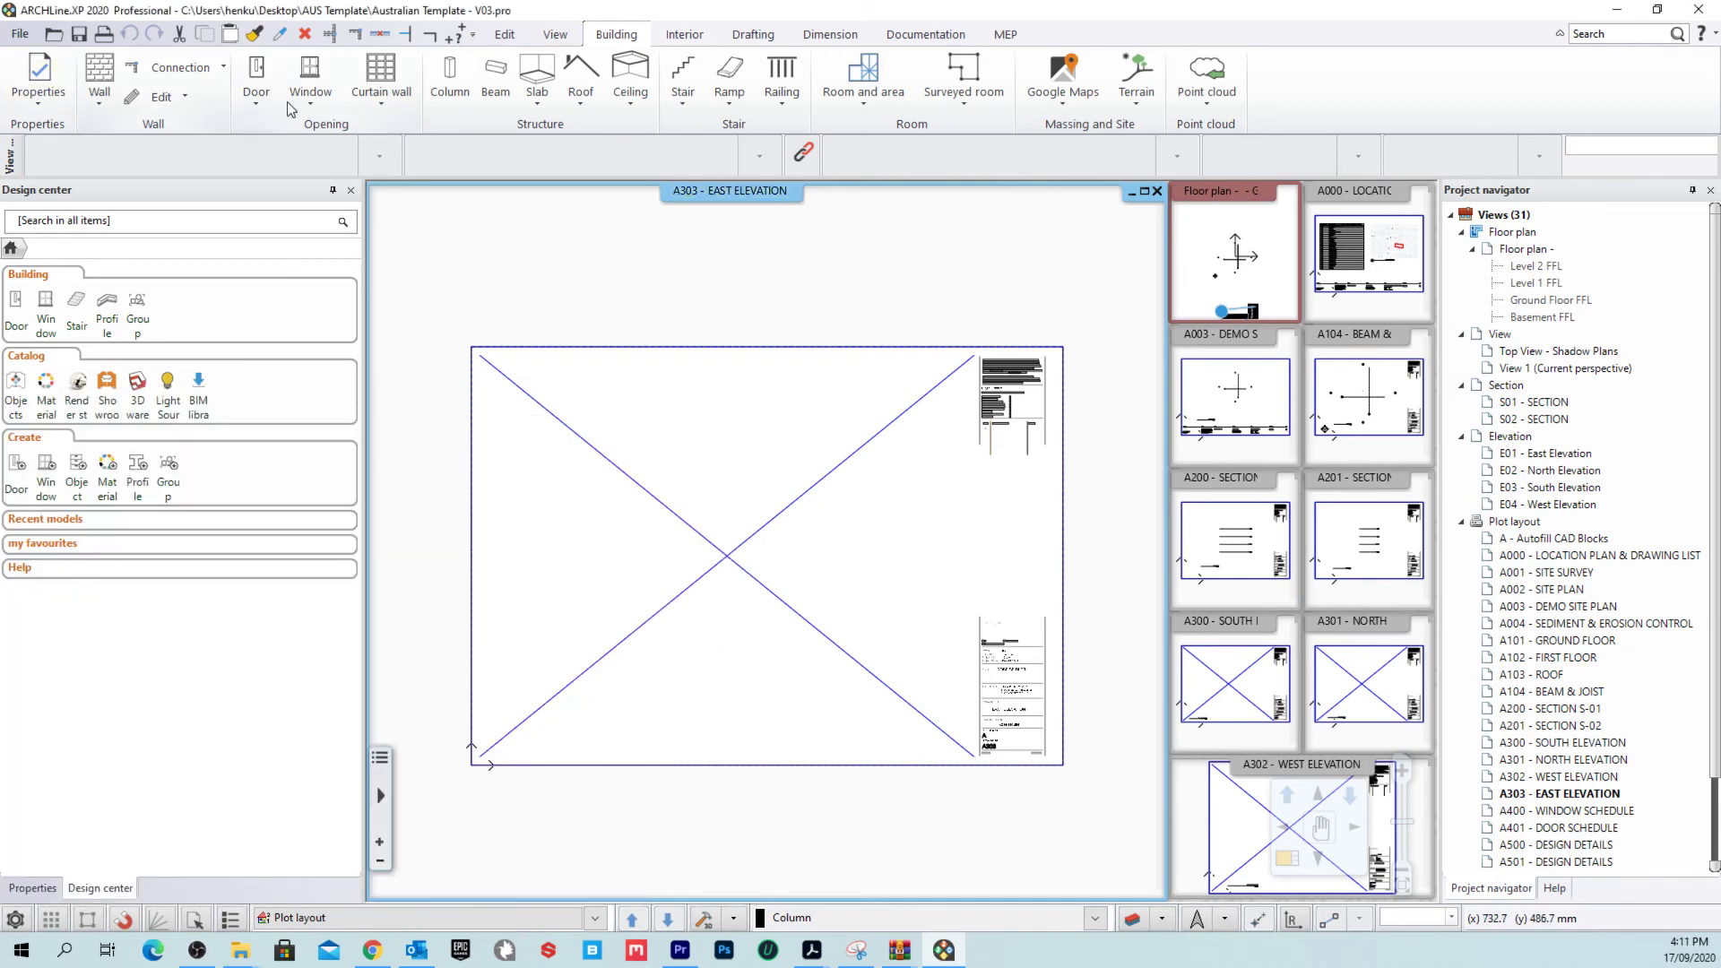
{"action": "left_click", "coordinate": [99, 81]}
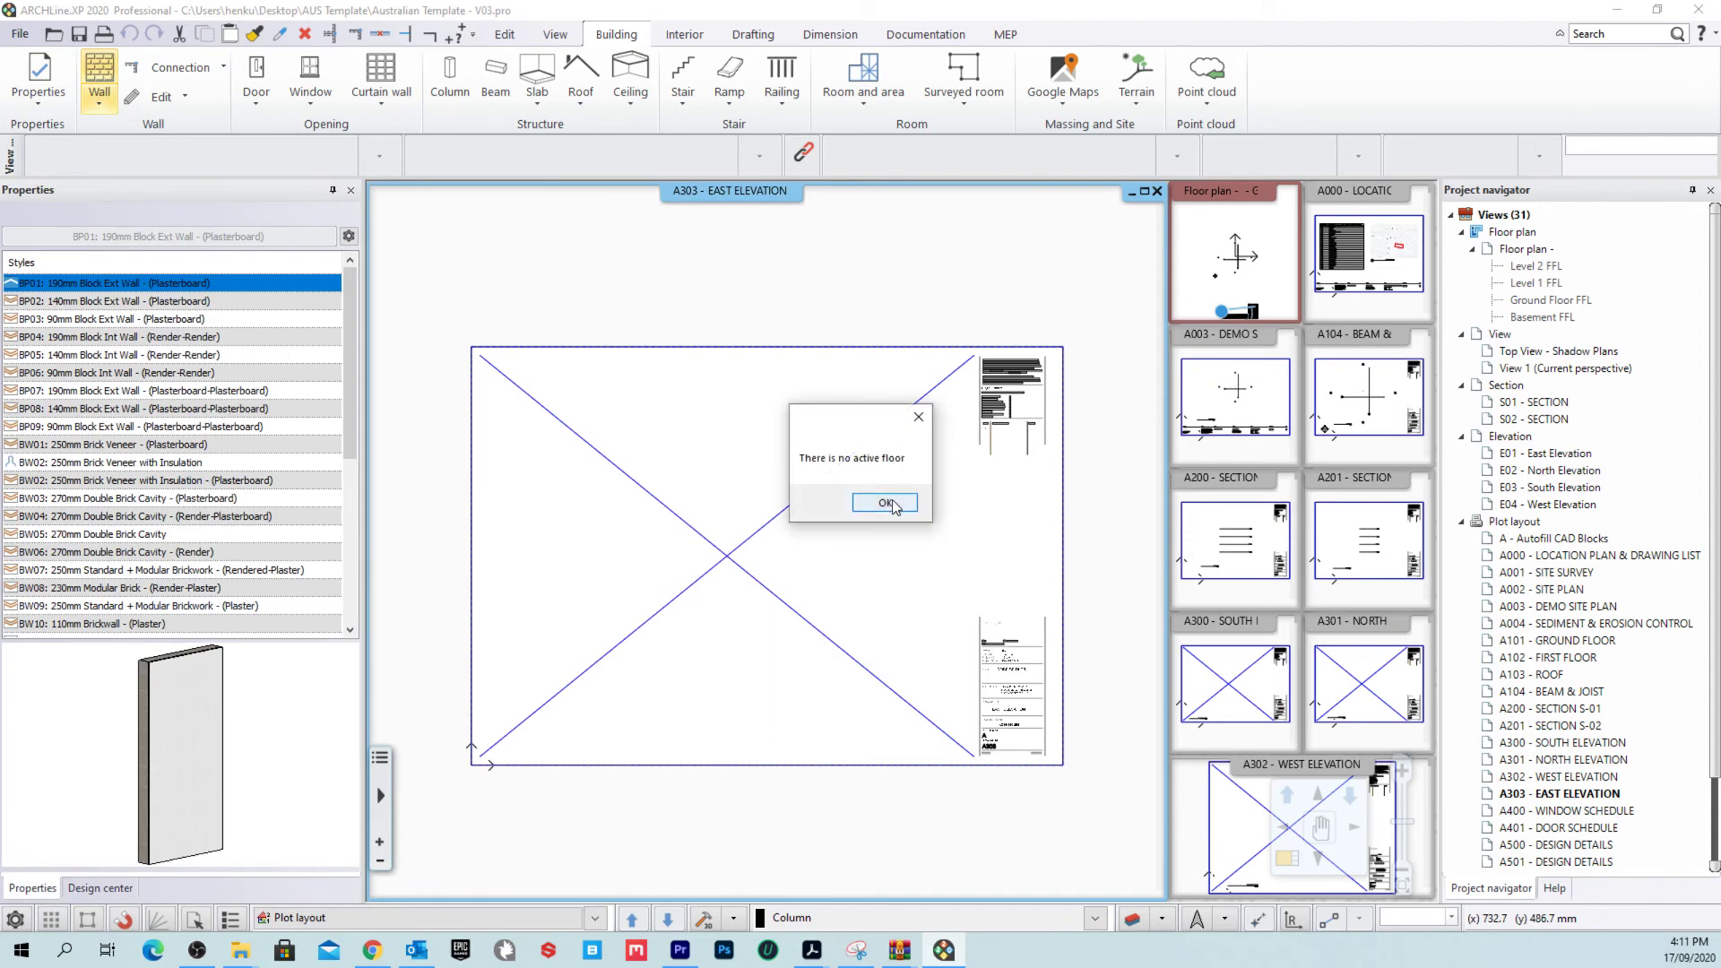
{"action": "left_click", "coordinate": [918, 418]}
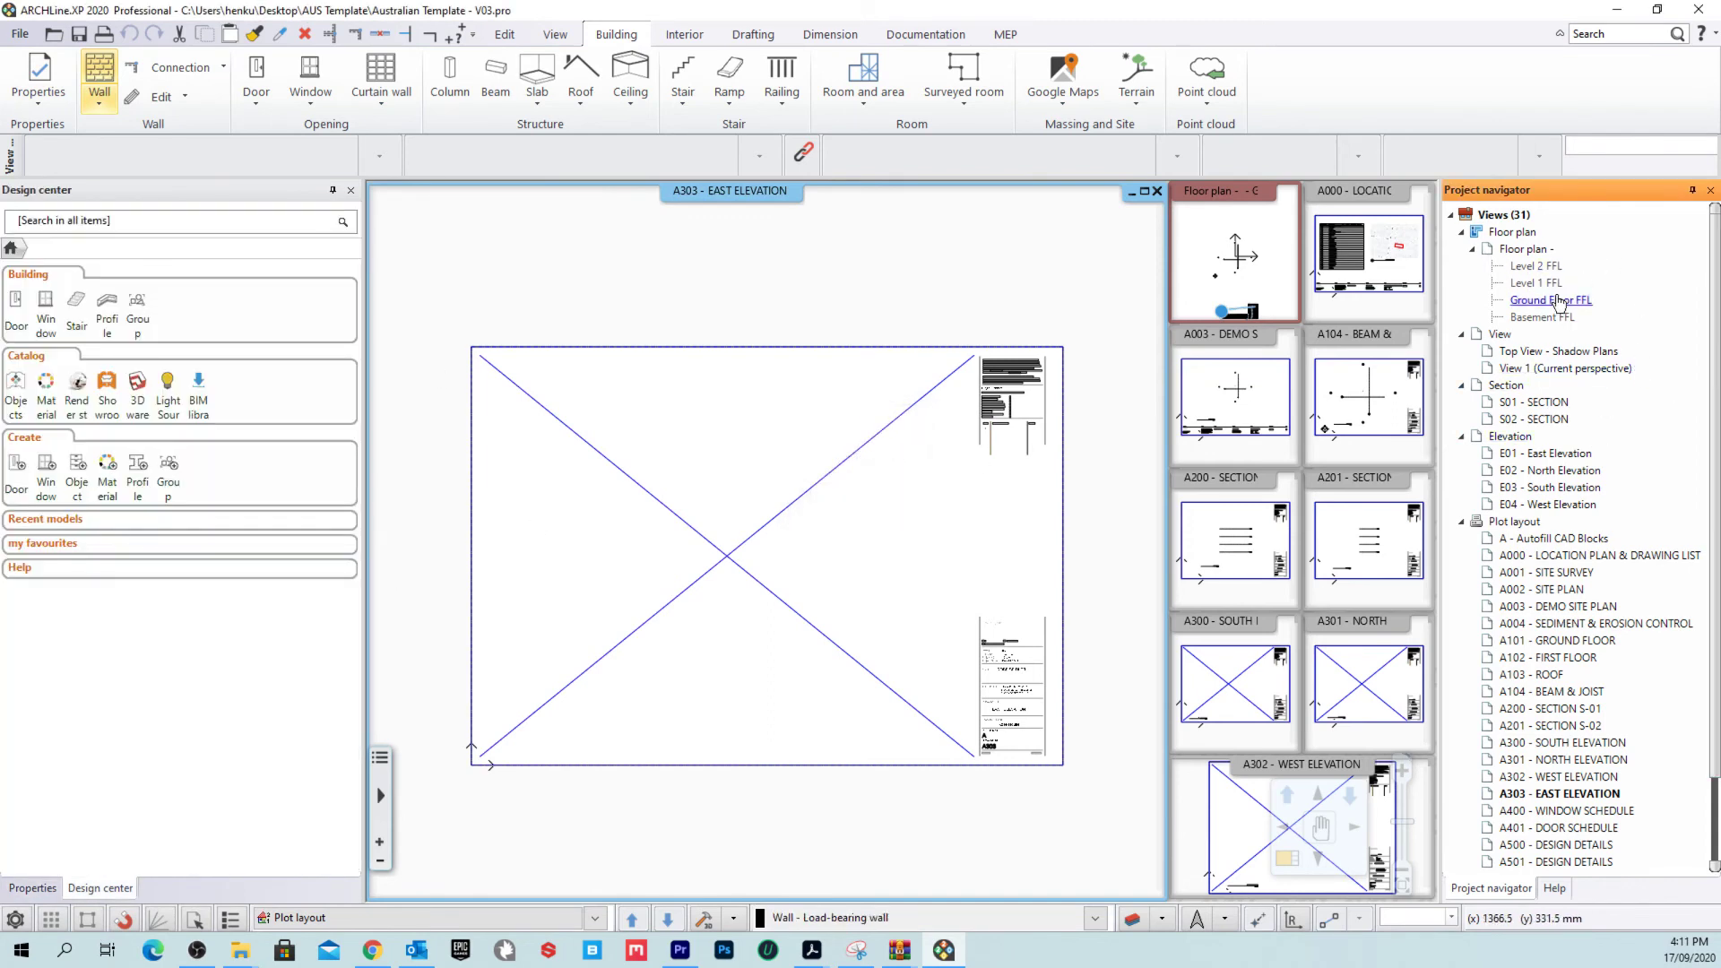
{"action": "double_click", "coordinate": [1559, 301]}
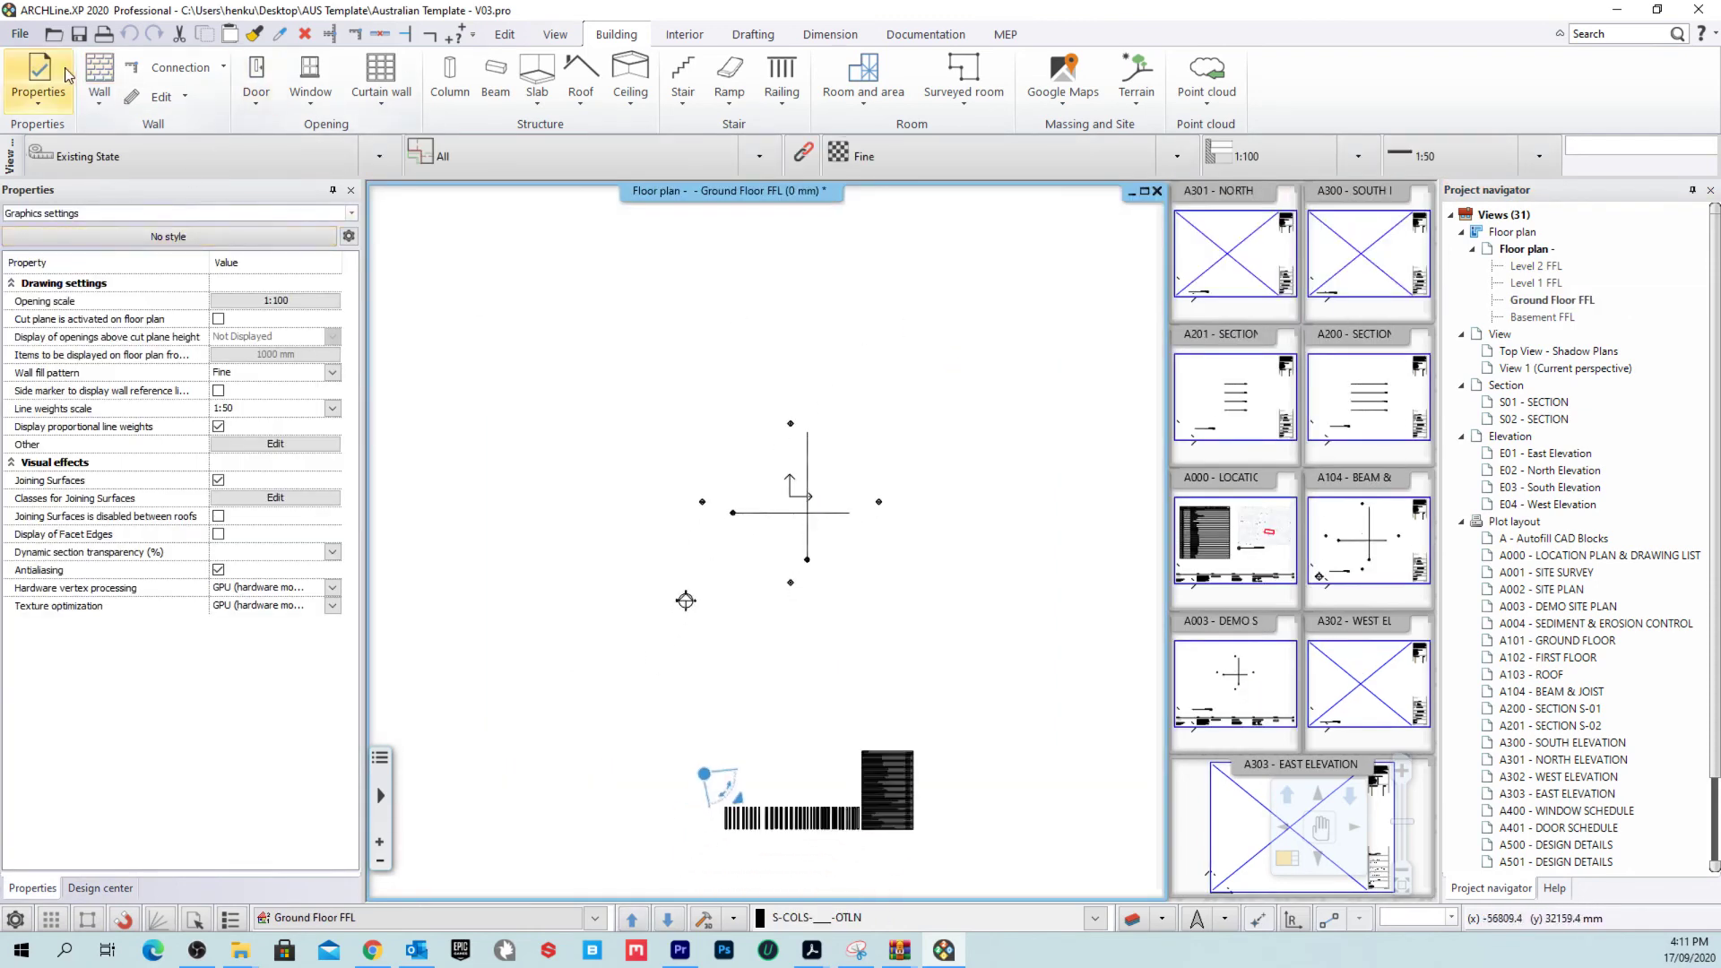
Step: Review the Australian wall styles in the Wall tool, then quit ARCHLine.XP without saving
{"action": "left_click", "coordinate": [99, 73]}
{"action": "scroll", "coordinate": [105, 537], "scroll_direction": "down", "scroll_amount": 5}
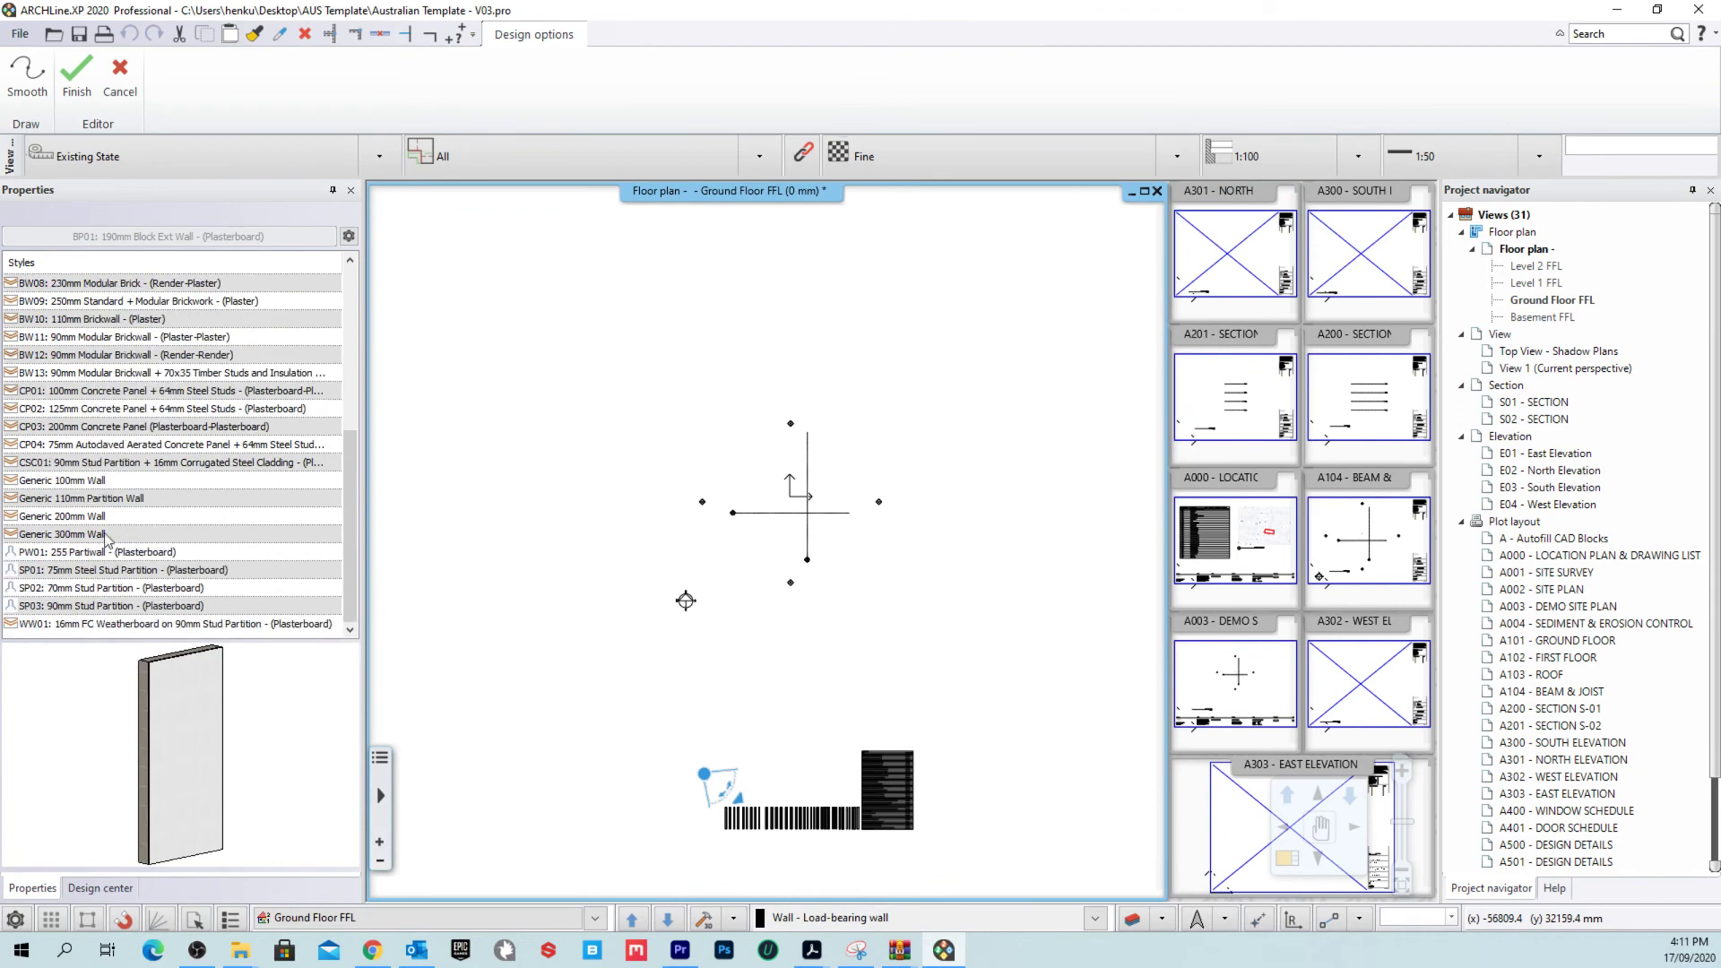
{"action": "scroll", "coordinate": [165, 501], "scroll_direction": "up", "scroll_amount": 5}
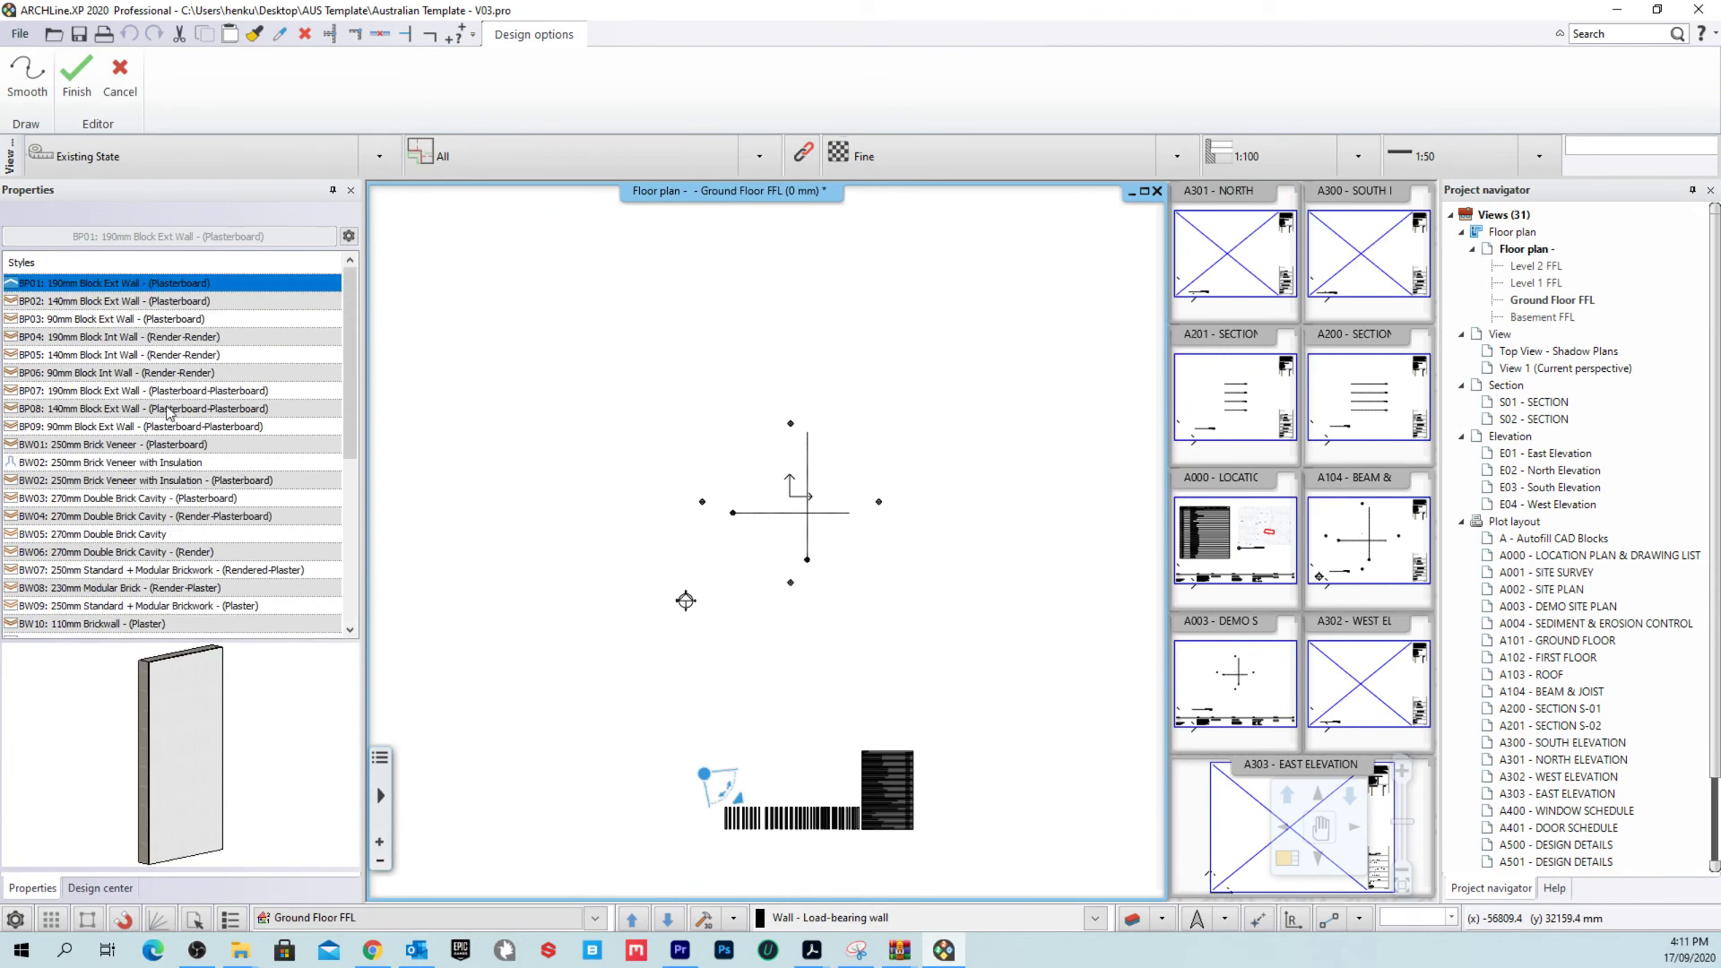
{"action": "left_click", "coordinate": [119, 76]}
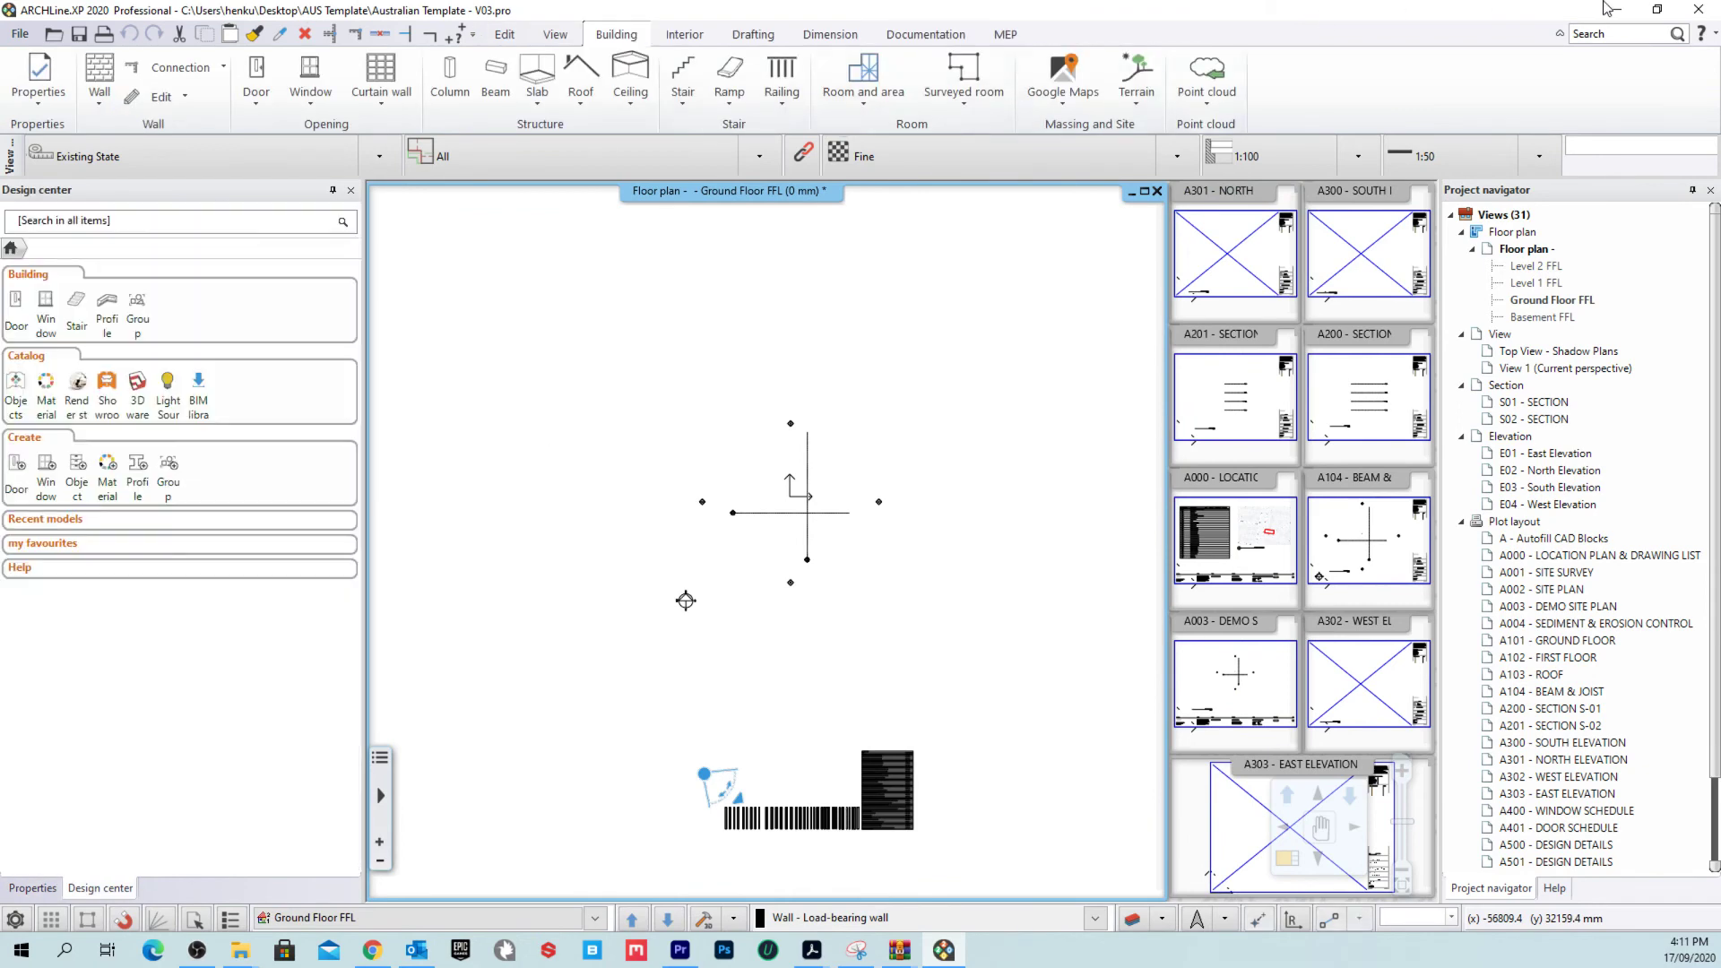
{"action": "left_click", "coordinate": [1698, 9]}
{"action": "left_click", "coordinate": [744, 511]}
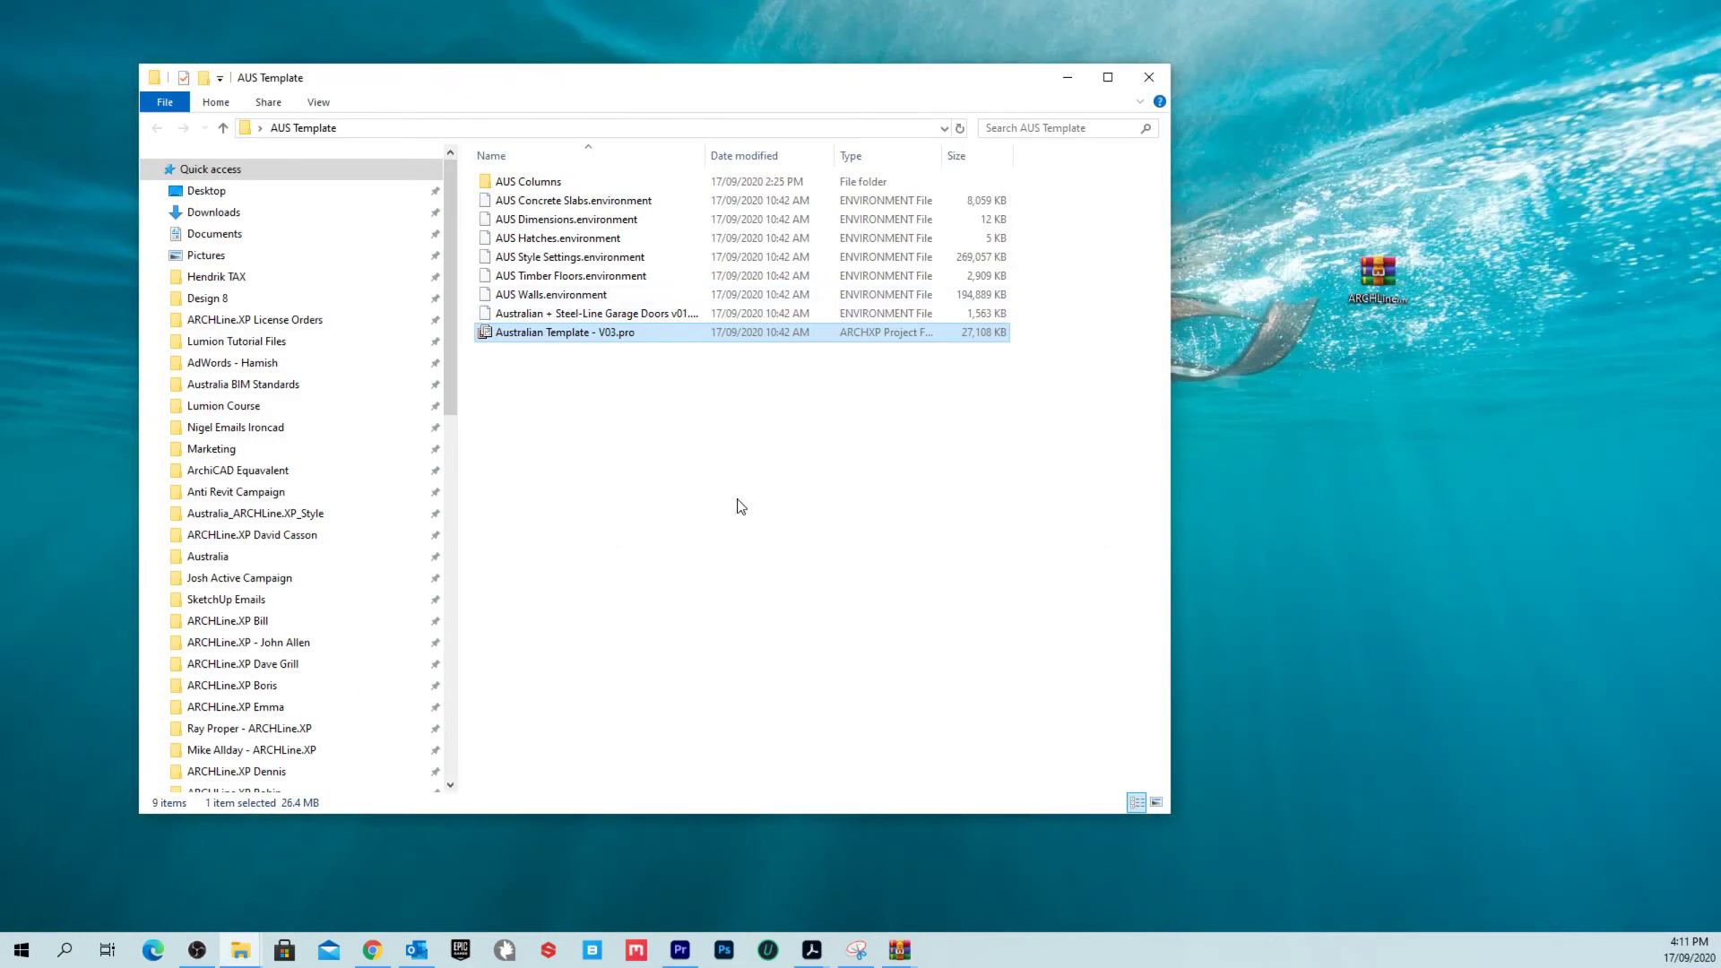
Step: Bring the AUS Template folder window back into view
{"action": "left_click", "coordinate": [1066, 77]}
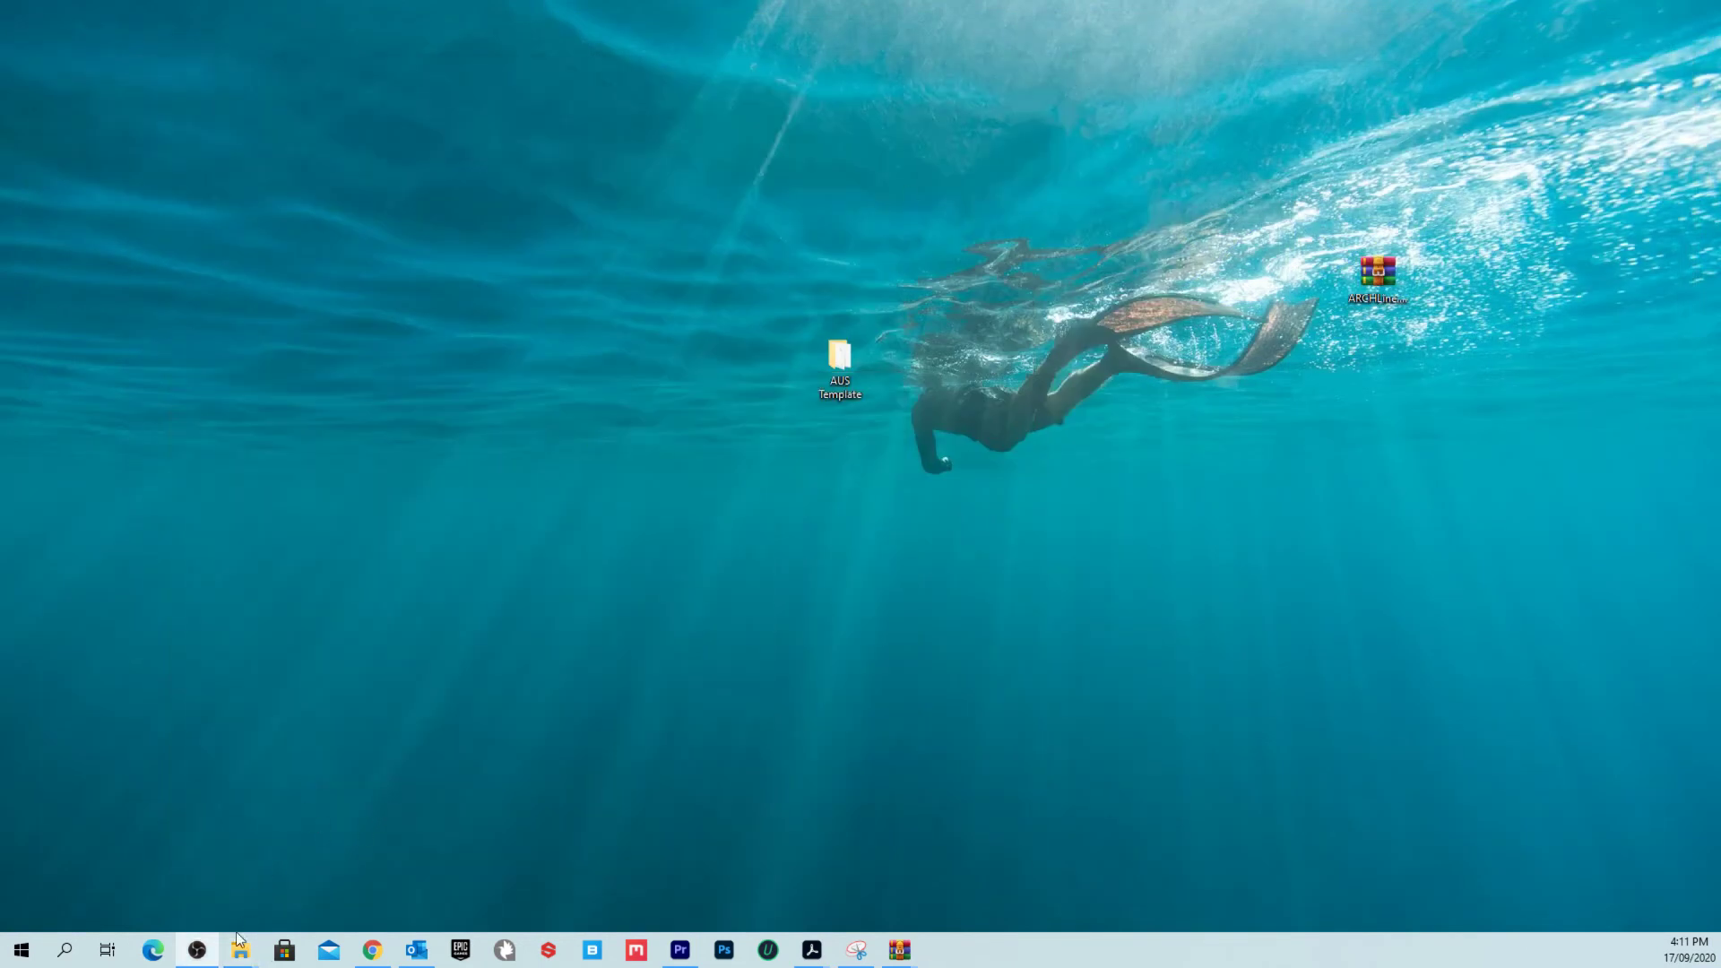
{"action": "mouse_move", "coordinate": [241, 952]}
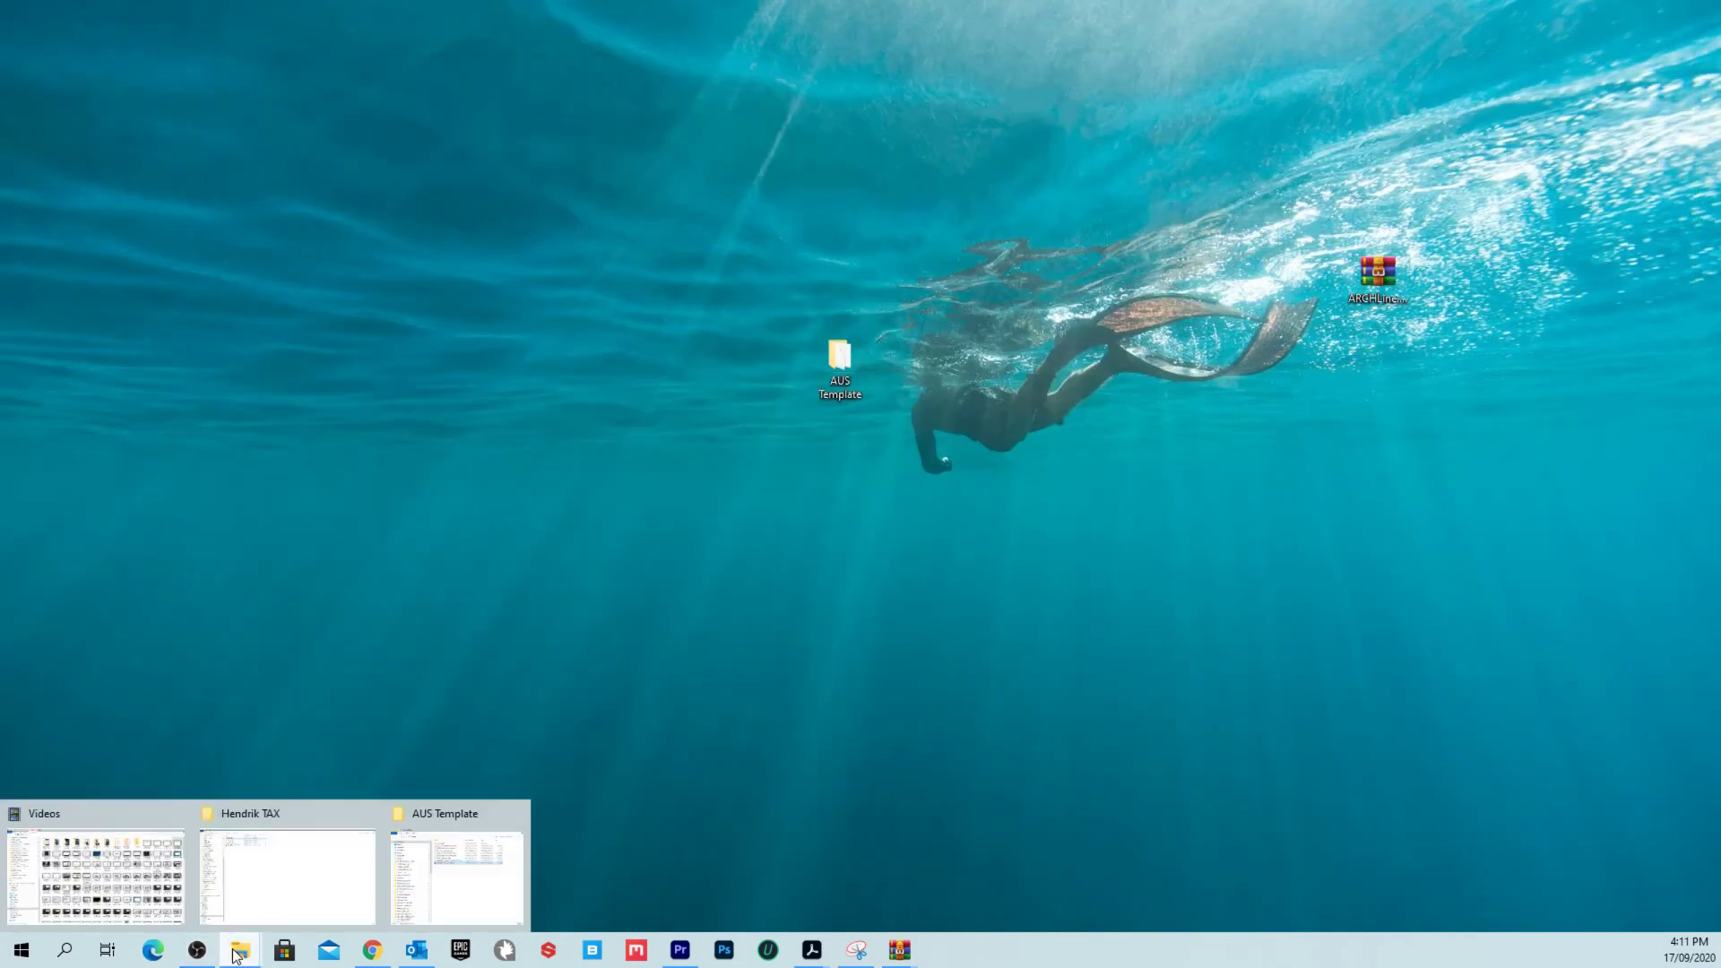
{"action": "left_click", "coordinate": [457, 865]}
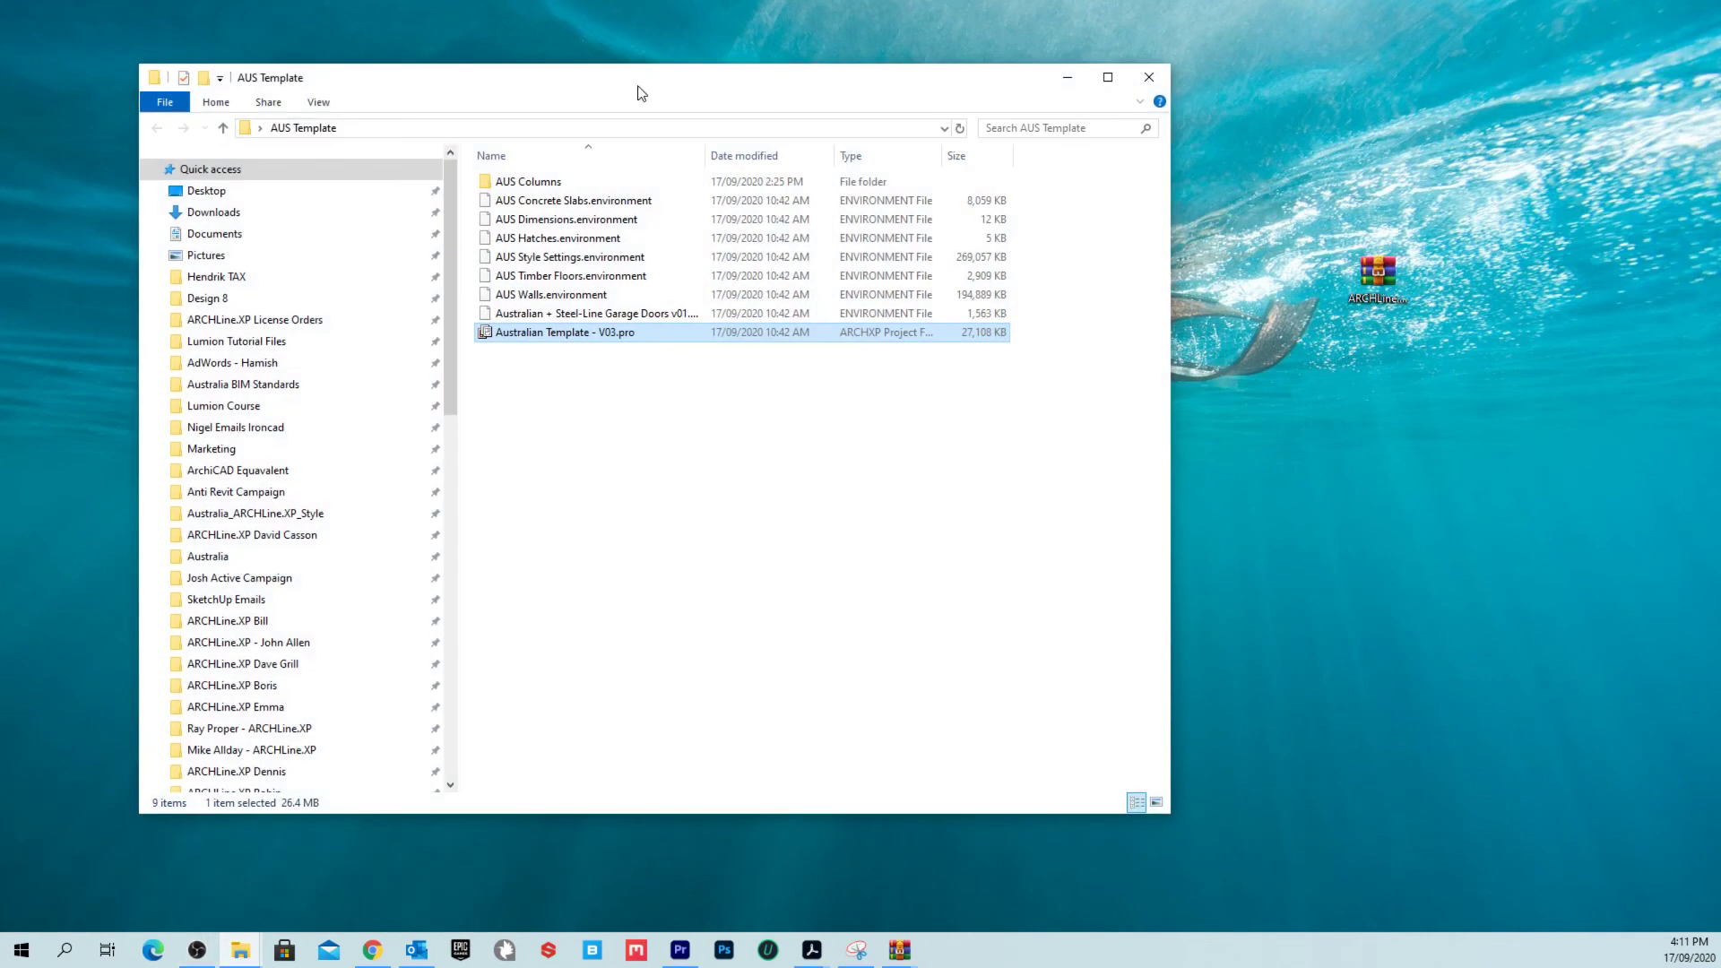
{"action": "left_click_drag", "start_coordinate": [641, 93], "coordinate": [844, 88]}
{"action": "scroll", "coordinate": [492, 358], "scroll_direction": "down", "scroll_amount": 5}
{"action": "scroll", "coordinate": [481, 459], "scroll_direction": "up", "scroll_amount": 3}
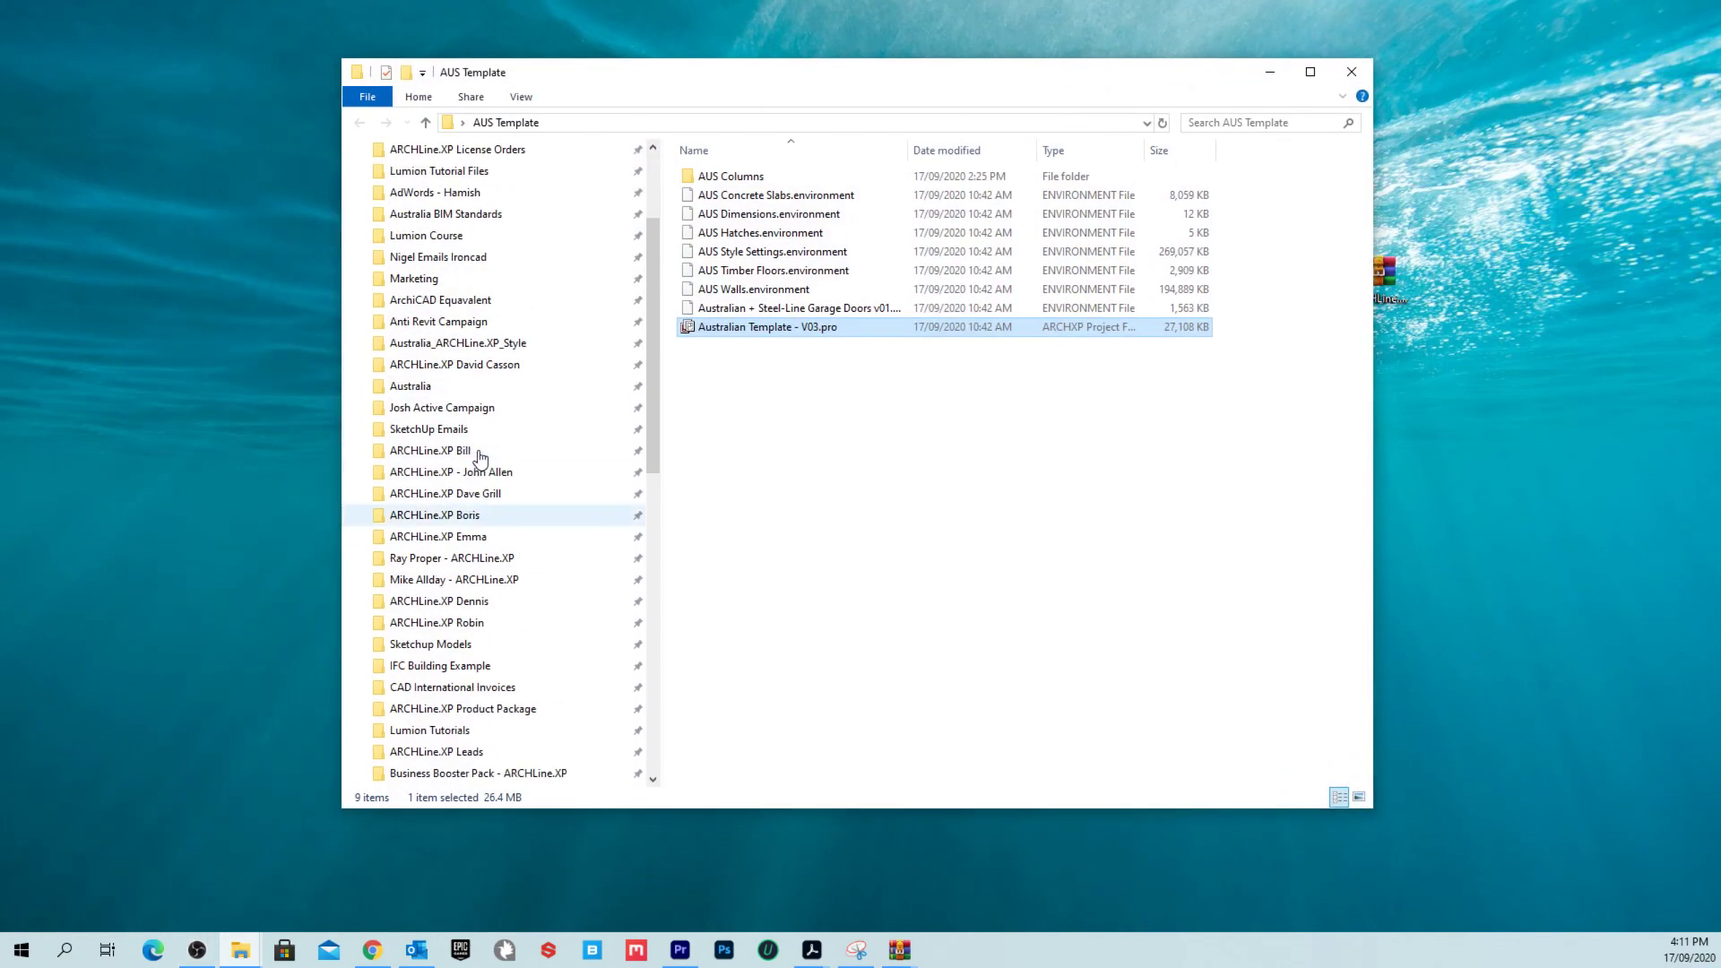
{"action": "scroll", "coordinate": [481, 459], "scroll_direction": "up", "scroll_amount": 3}
Step: In File Explorer Options, keep 'Show hidden files, folders and drives' on and confirm
{"action": "left_click", "coordinate": [23, 951]}
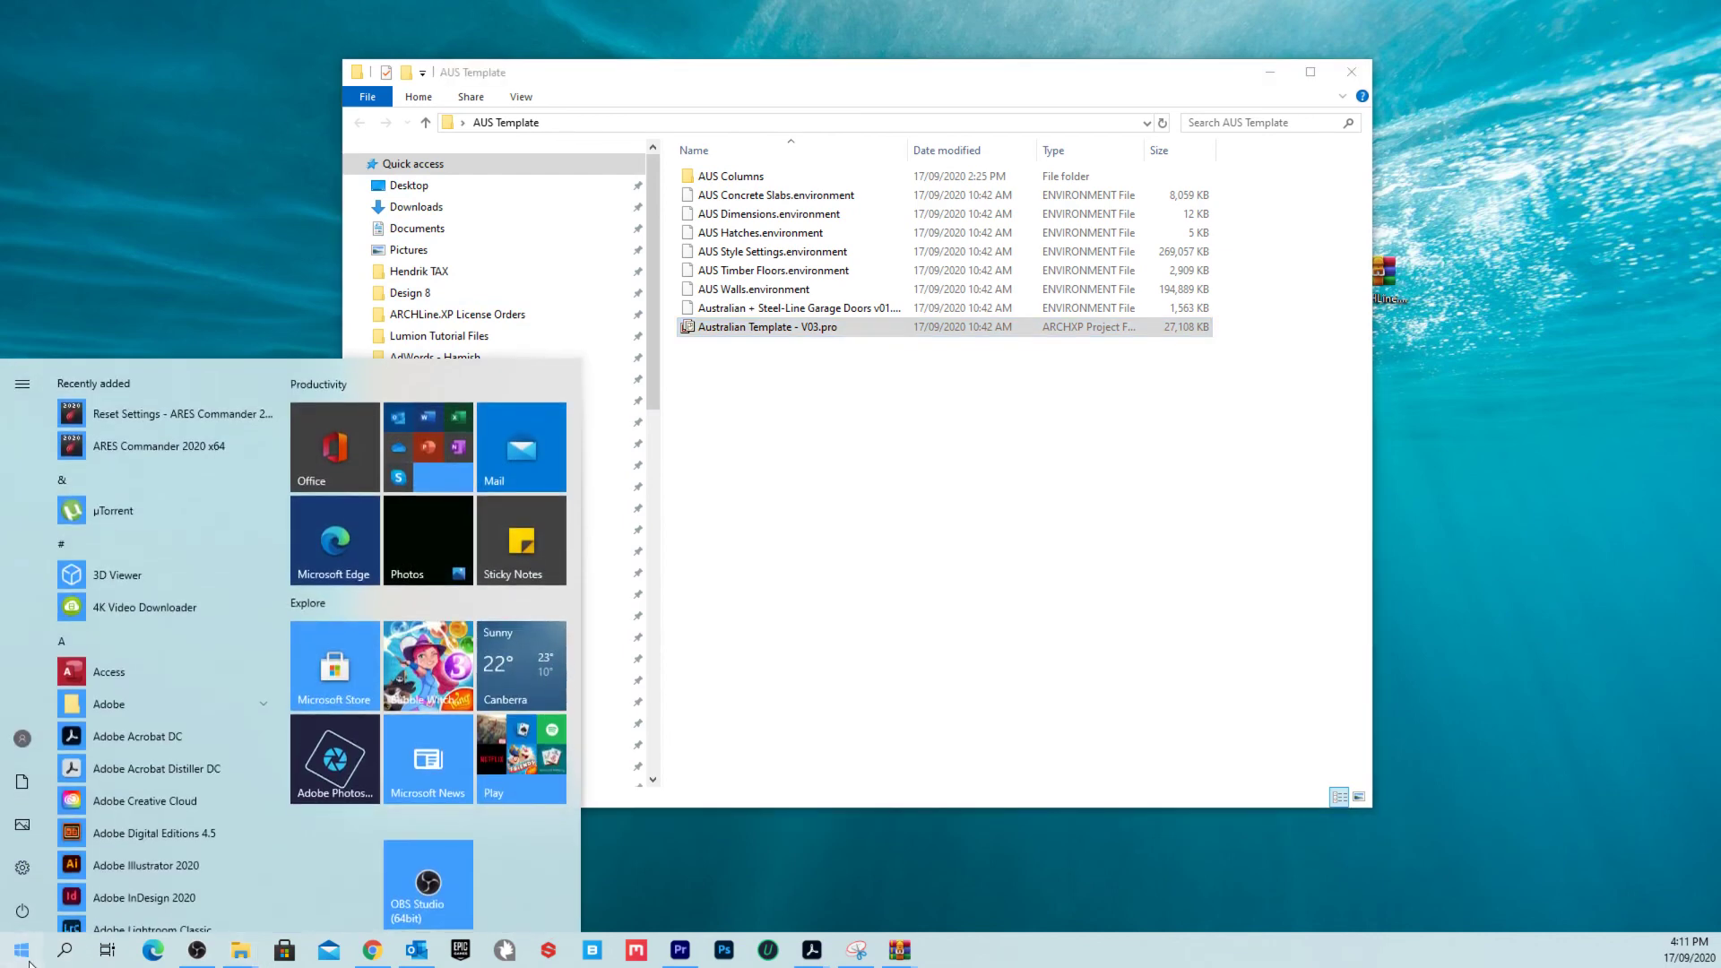
{"action": "type", "text": "FOL"}
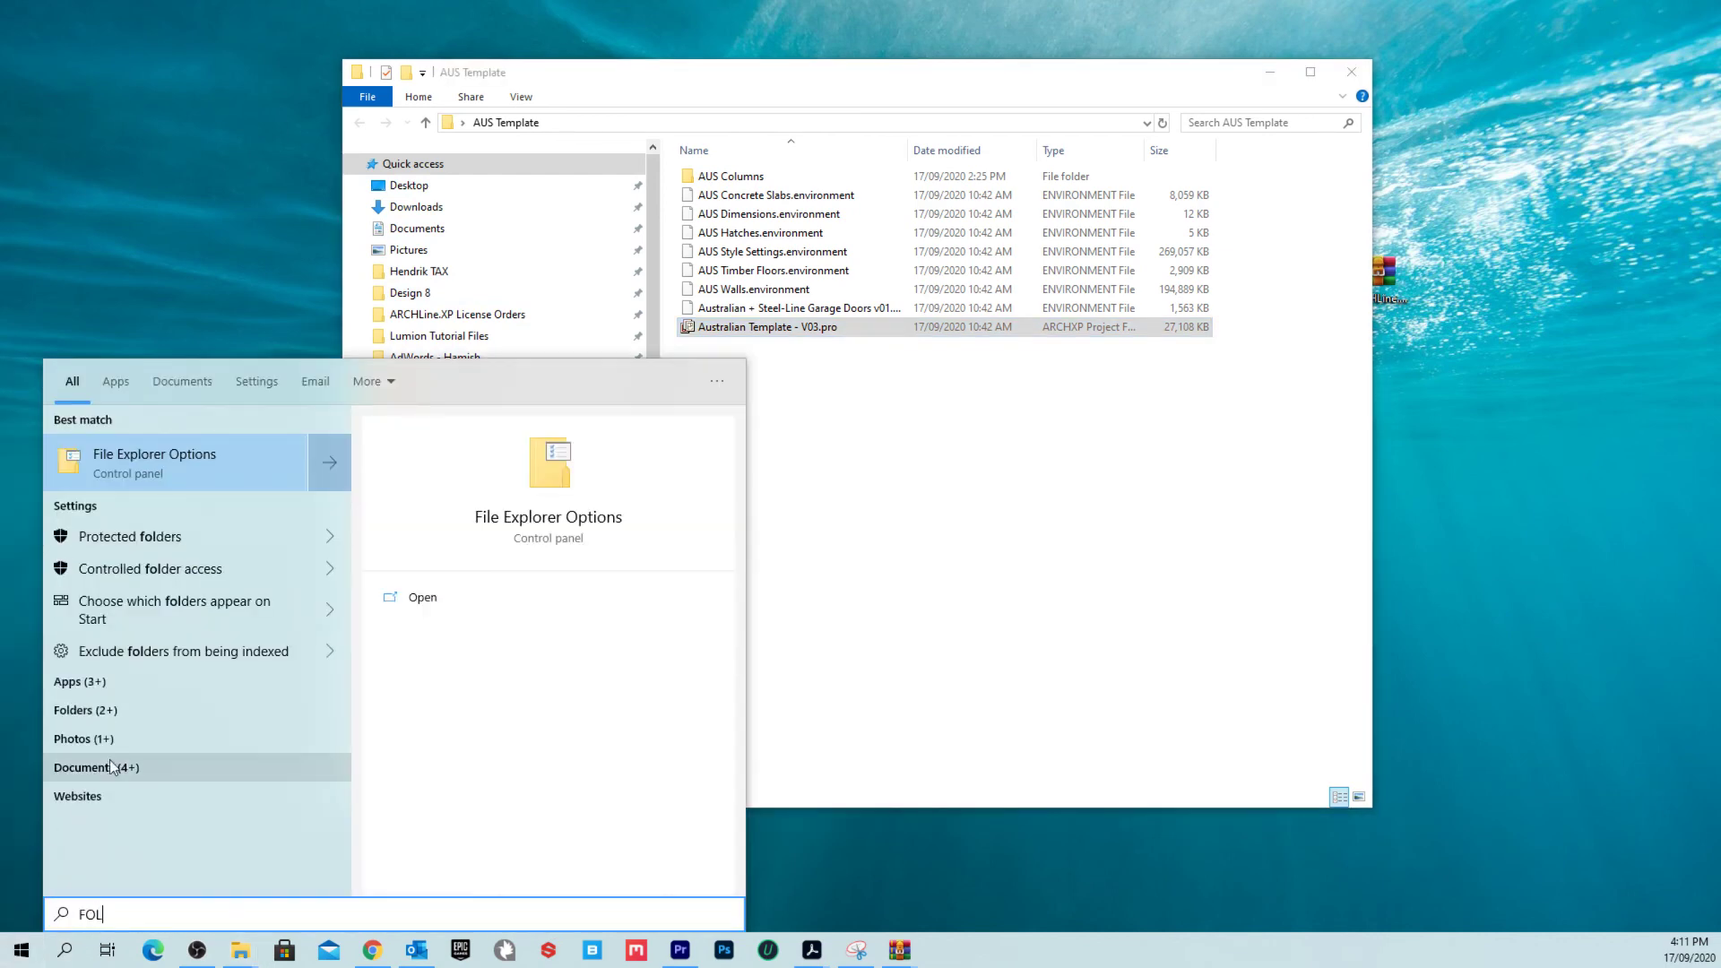
{"action": "left_click", "coordinate": [251, 468]}
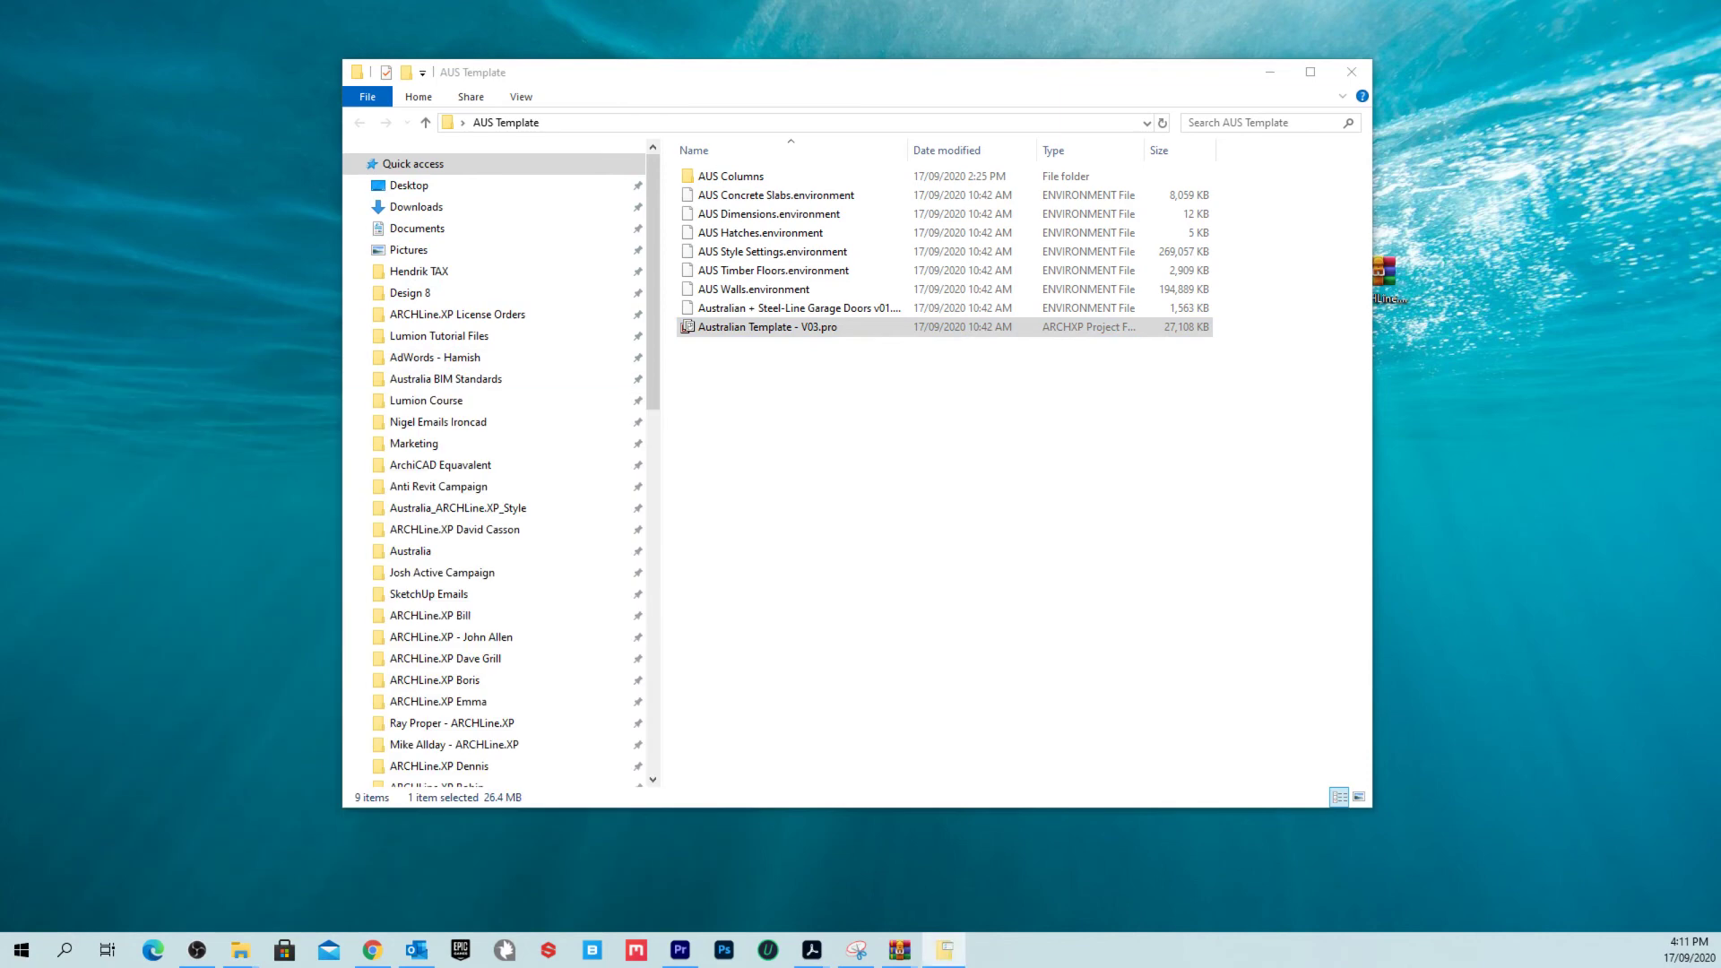
{"action": "left_click_drag", "start_coordinate": [1651, 239], "coordinate": [576, 204]}
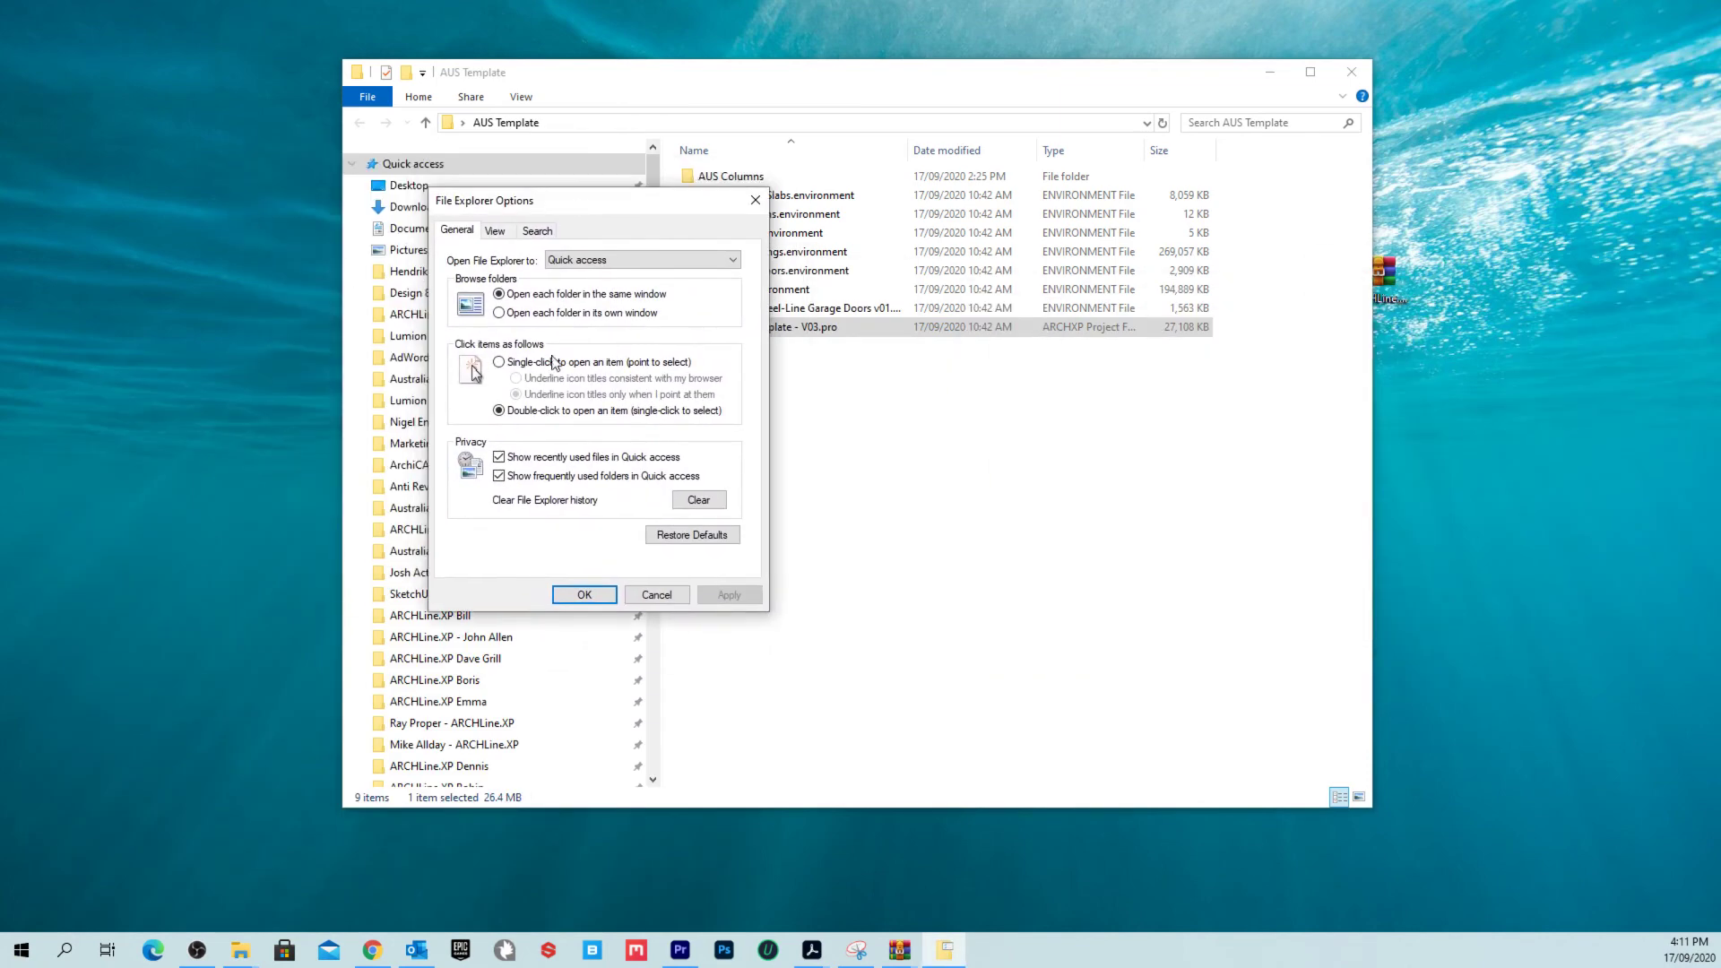
{"action": "left_click", "coordinate": [498, 232]}
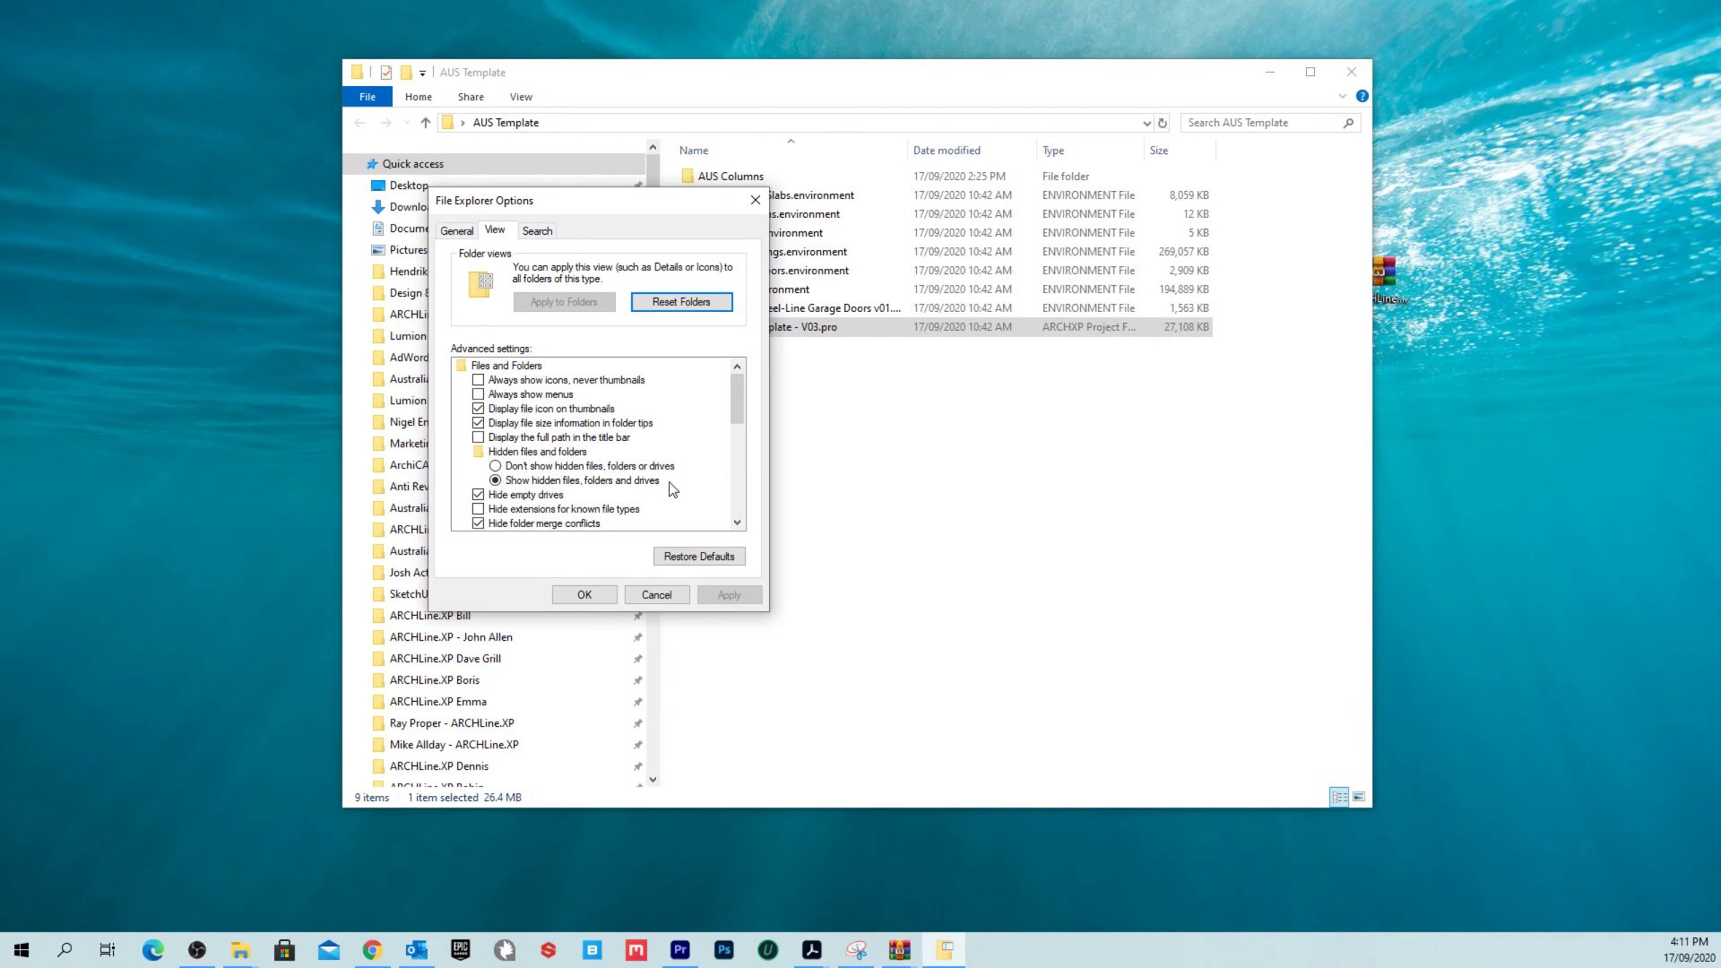
{"action": "left_click", "coordinate": [583, 594]}
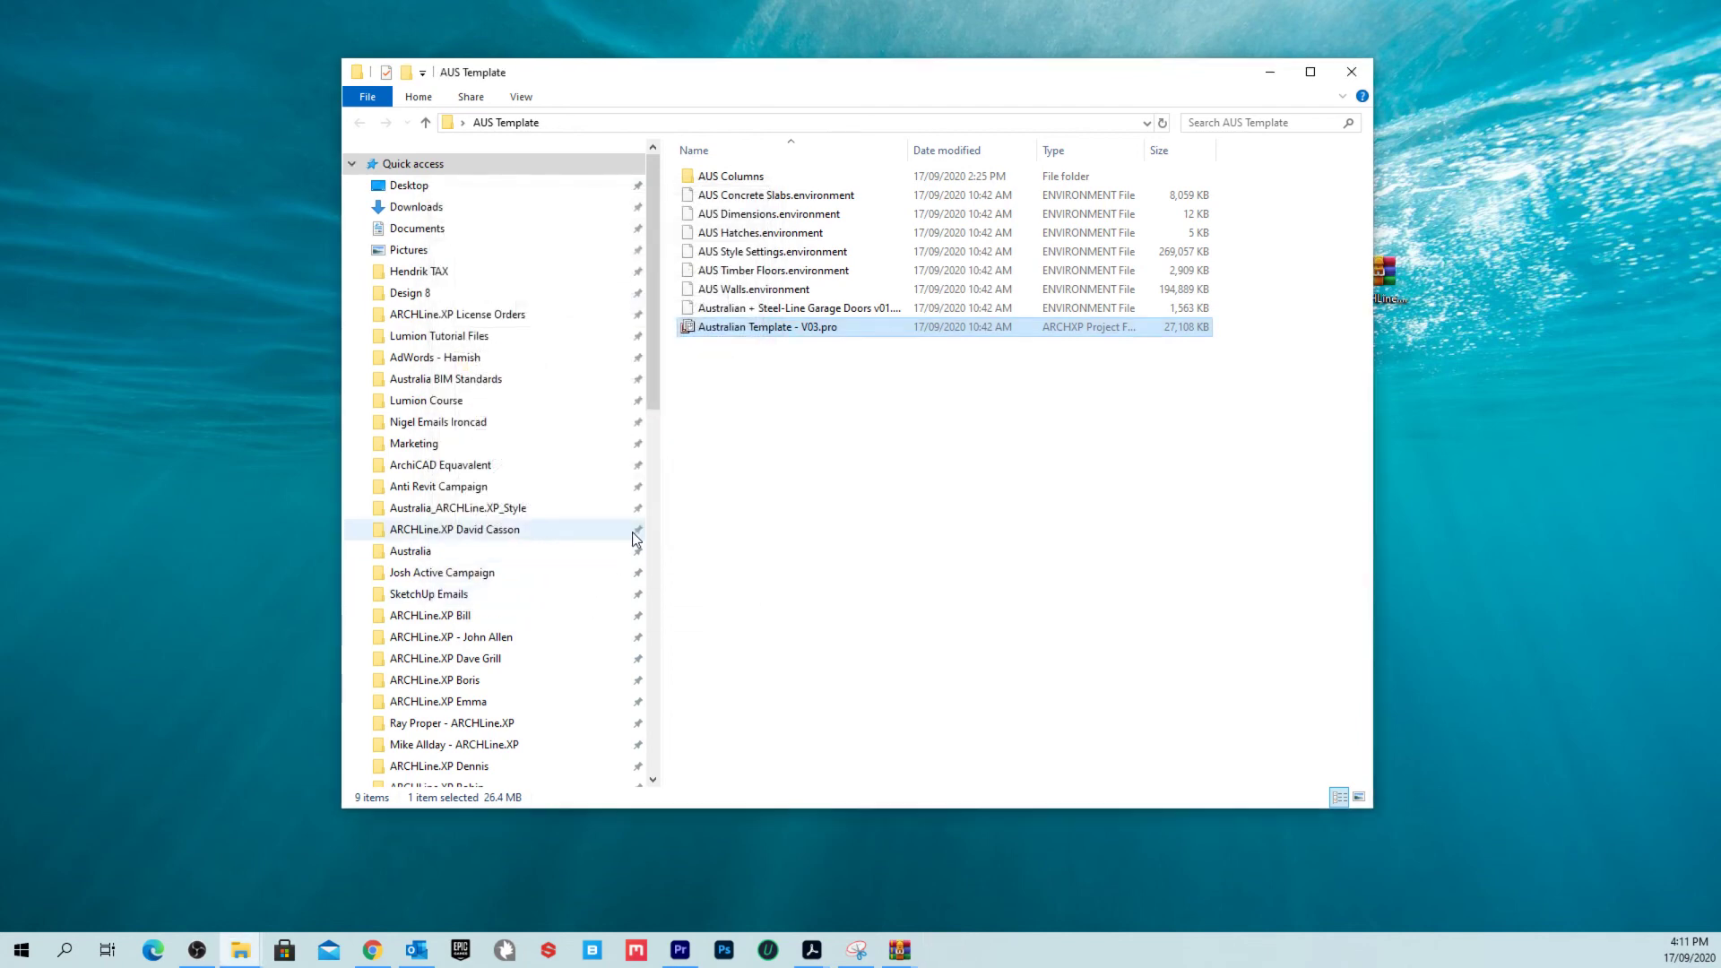
Step: Restore the AUS Template window and scroll the navigation pane to This PC
{"action": "left_click", "coordinate": [1270, 72]}
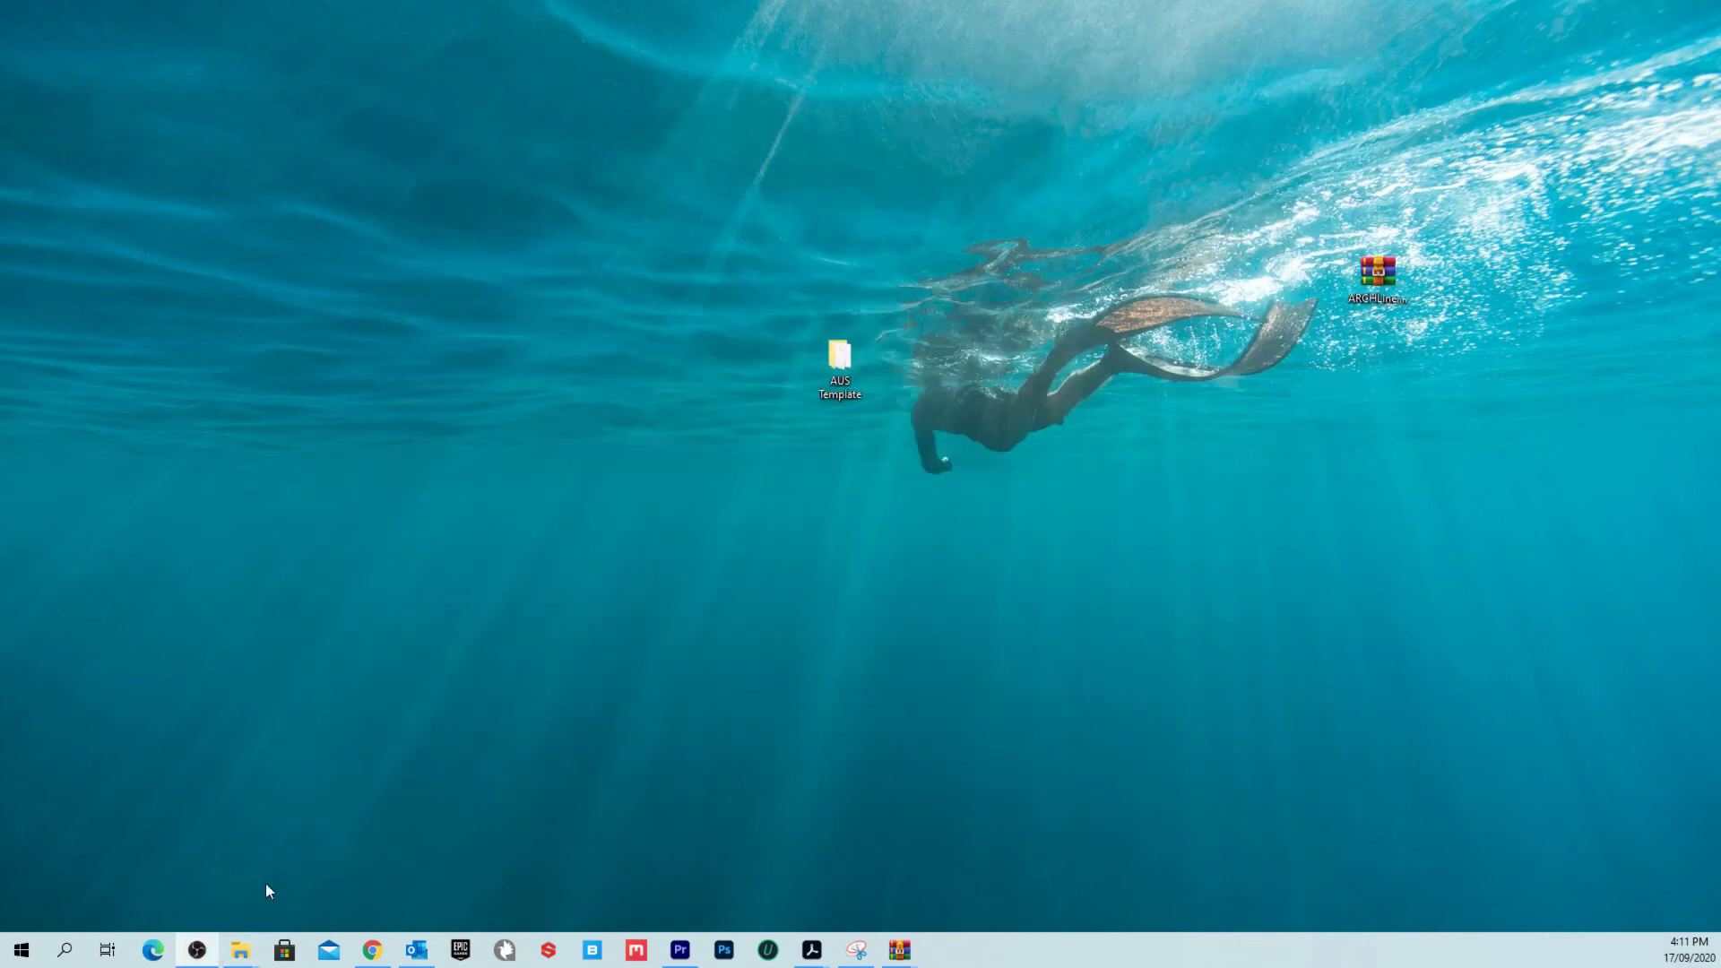
{"action": "mouse_move", "coordinate": [247, 954]}
{"action": "left_click", "coordinate": [472, 905]}
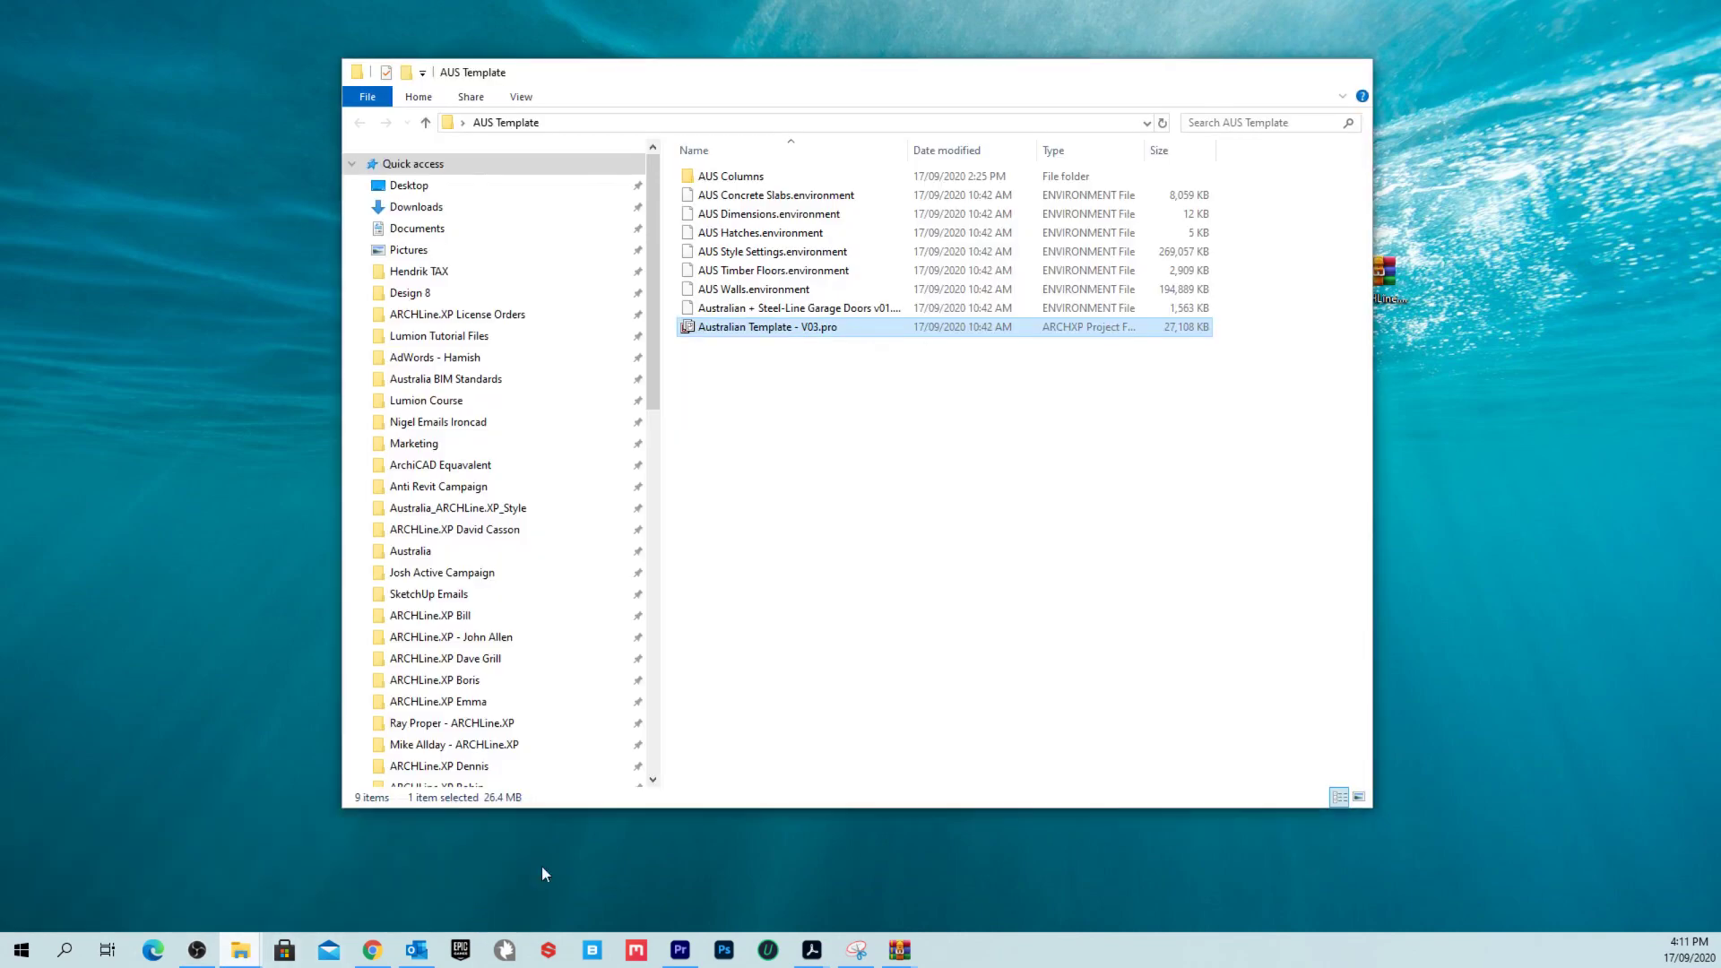
{"action": "scroll", "coordinate": [462, 467], "scroll_direction": "down", "scroll_amount": 15}
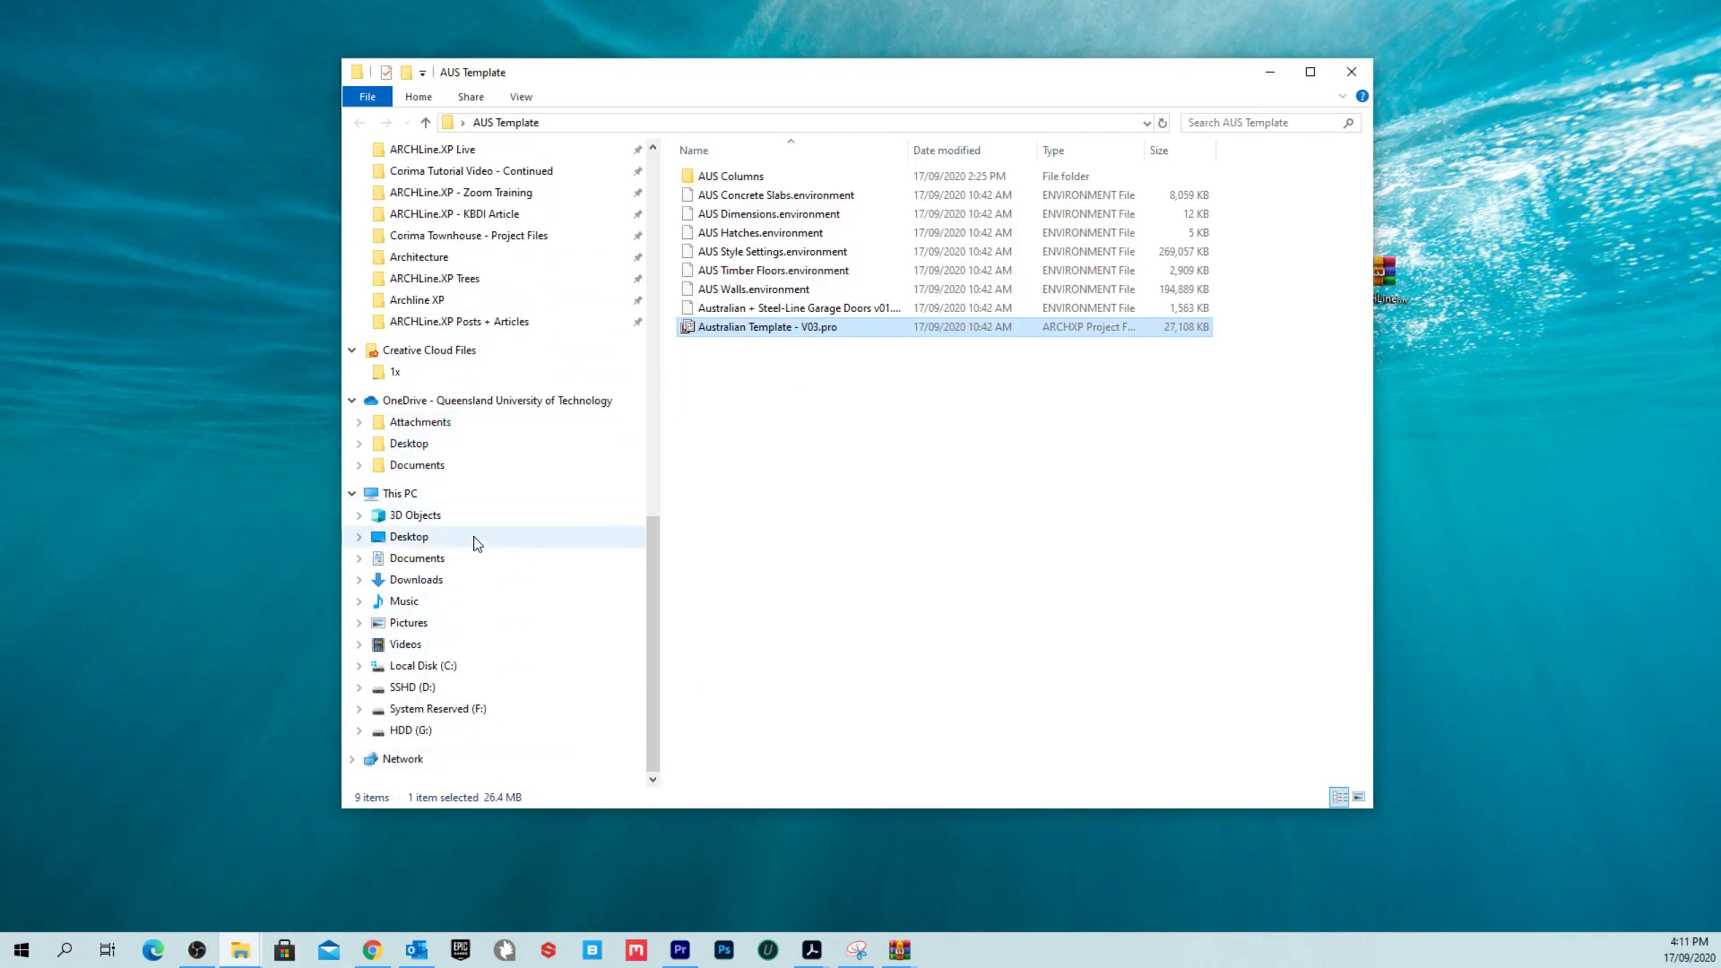
Step: Browse to C:\ProgramData\CadLine\ARCHlineXP2020\Templates\Local_Aus\Wall in File Explorer
{"action": "left_click", "coordinate": [426, 667]}
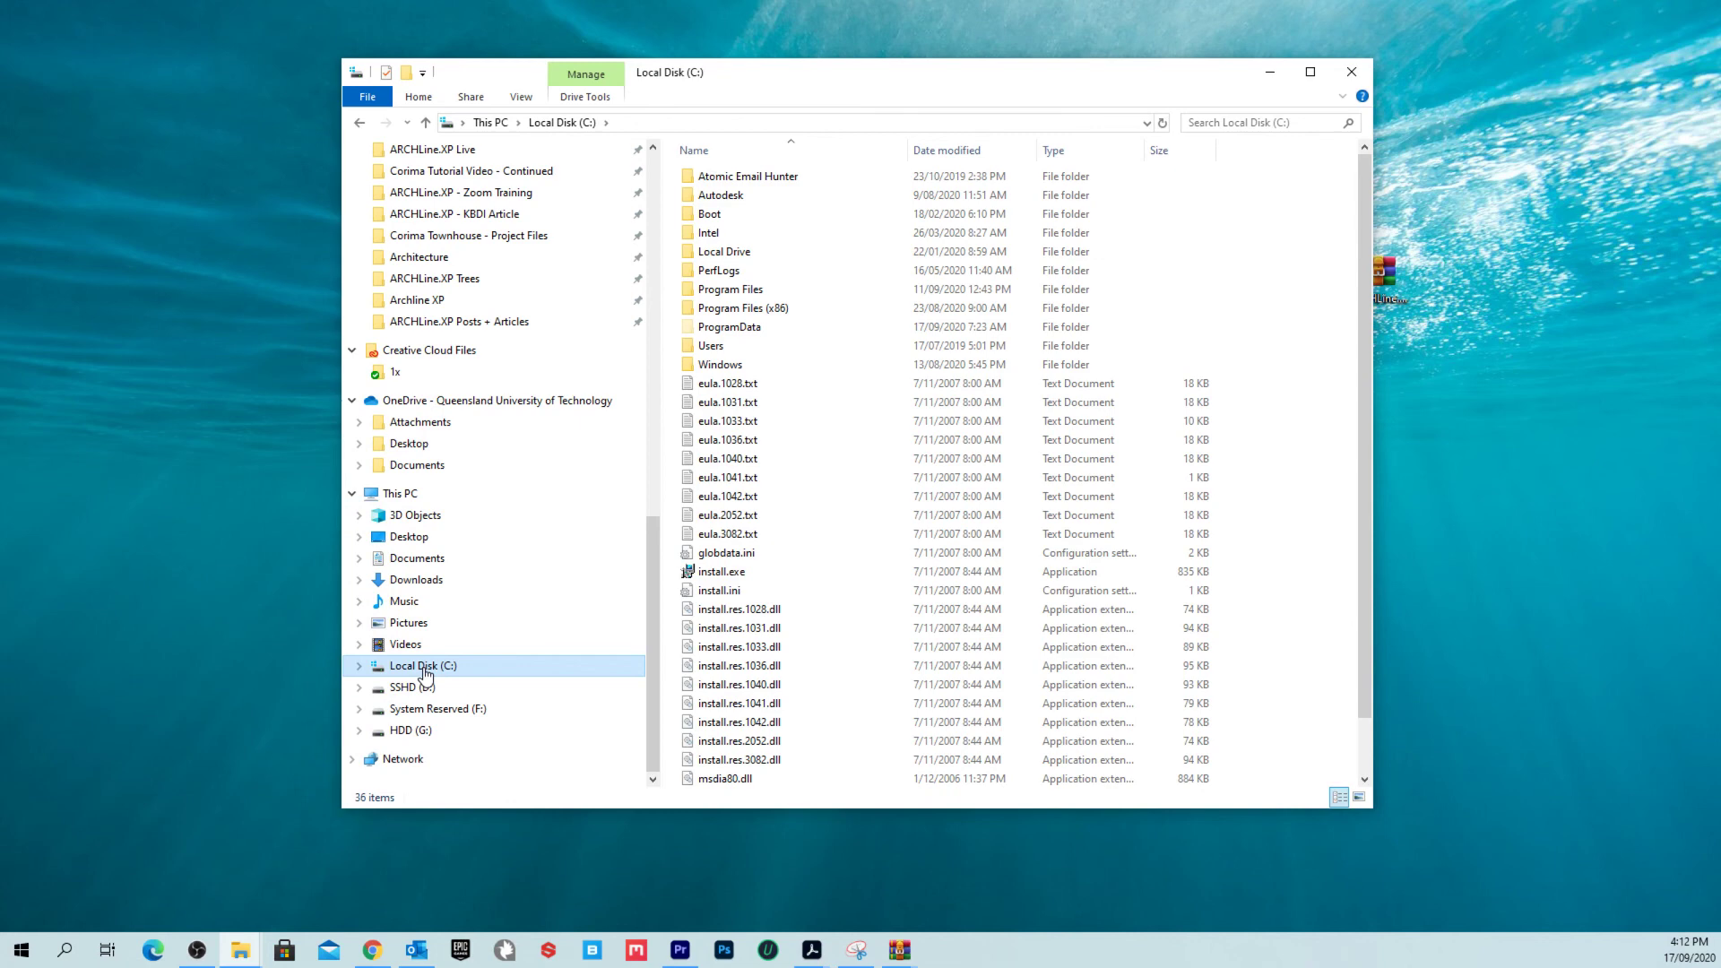
{"action": "double_click", "coordinate": [790, 340]}
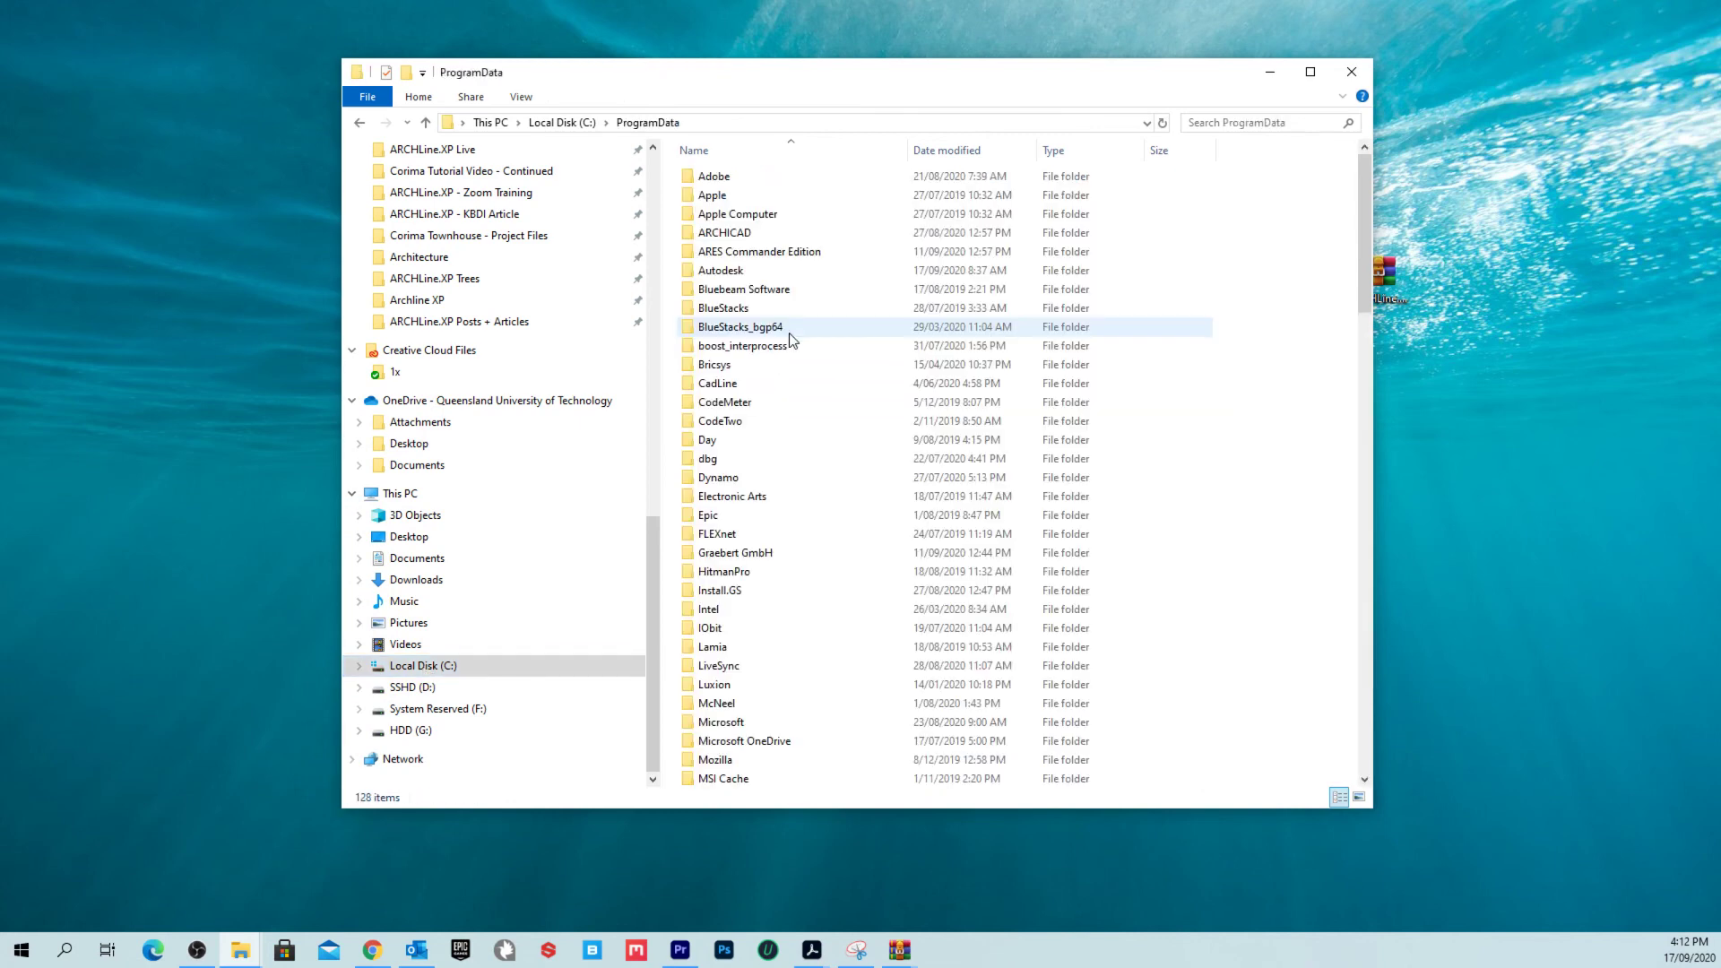
{"action": "double_click", "coordinate": [760, 384]}
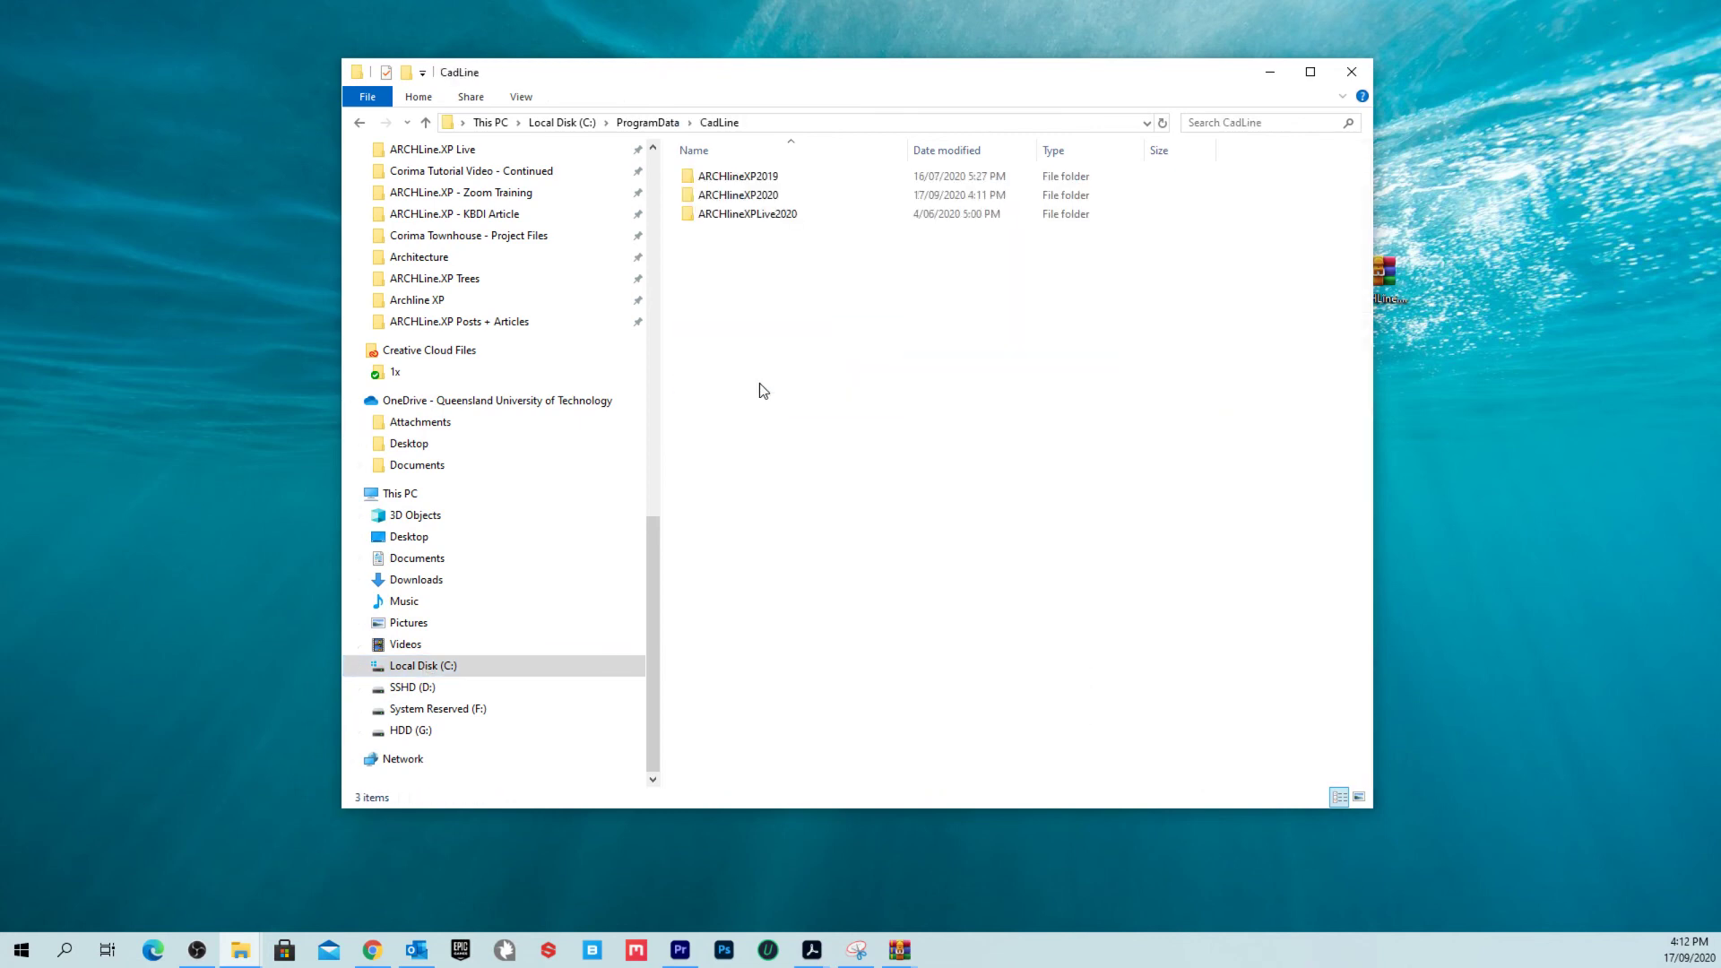
{"action": "double_click", "coordinate": [794, 195]}
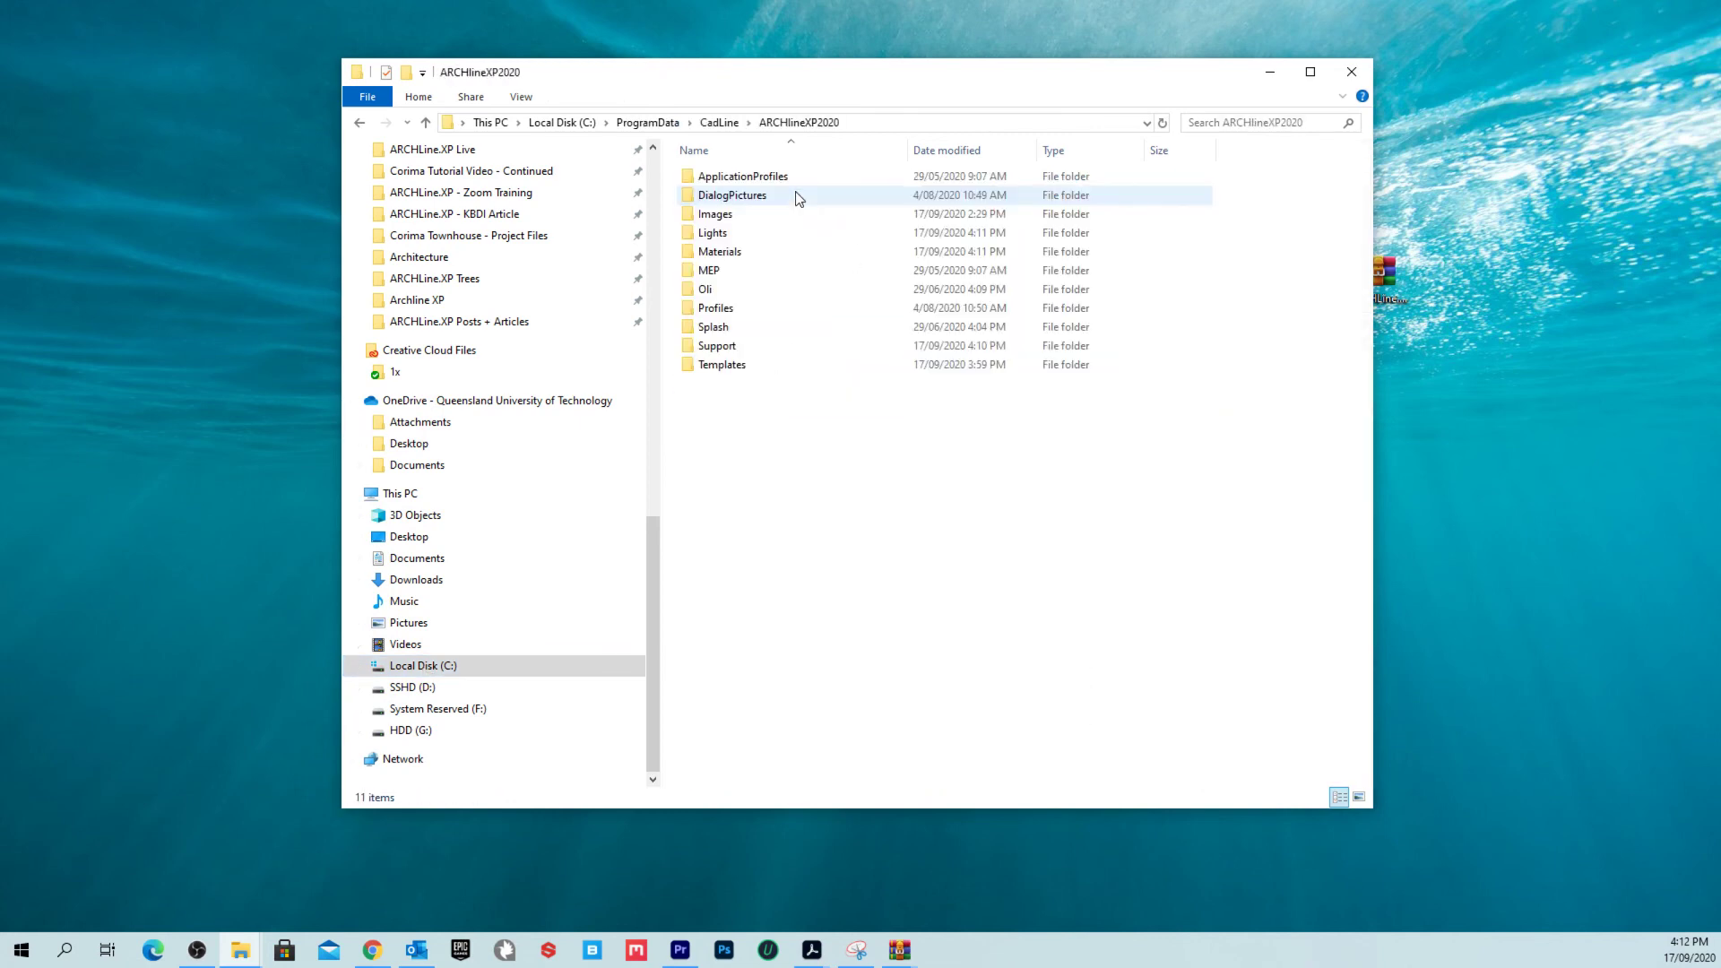
{"action": "double_click", "coordinate": [753, 364]}
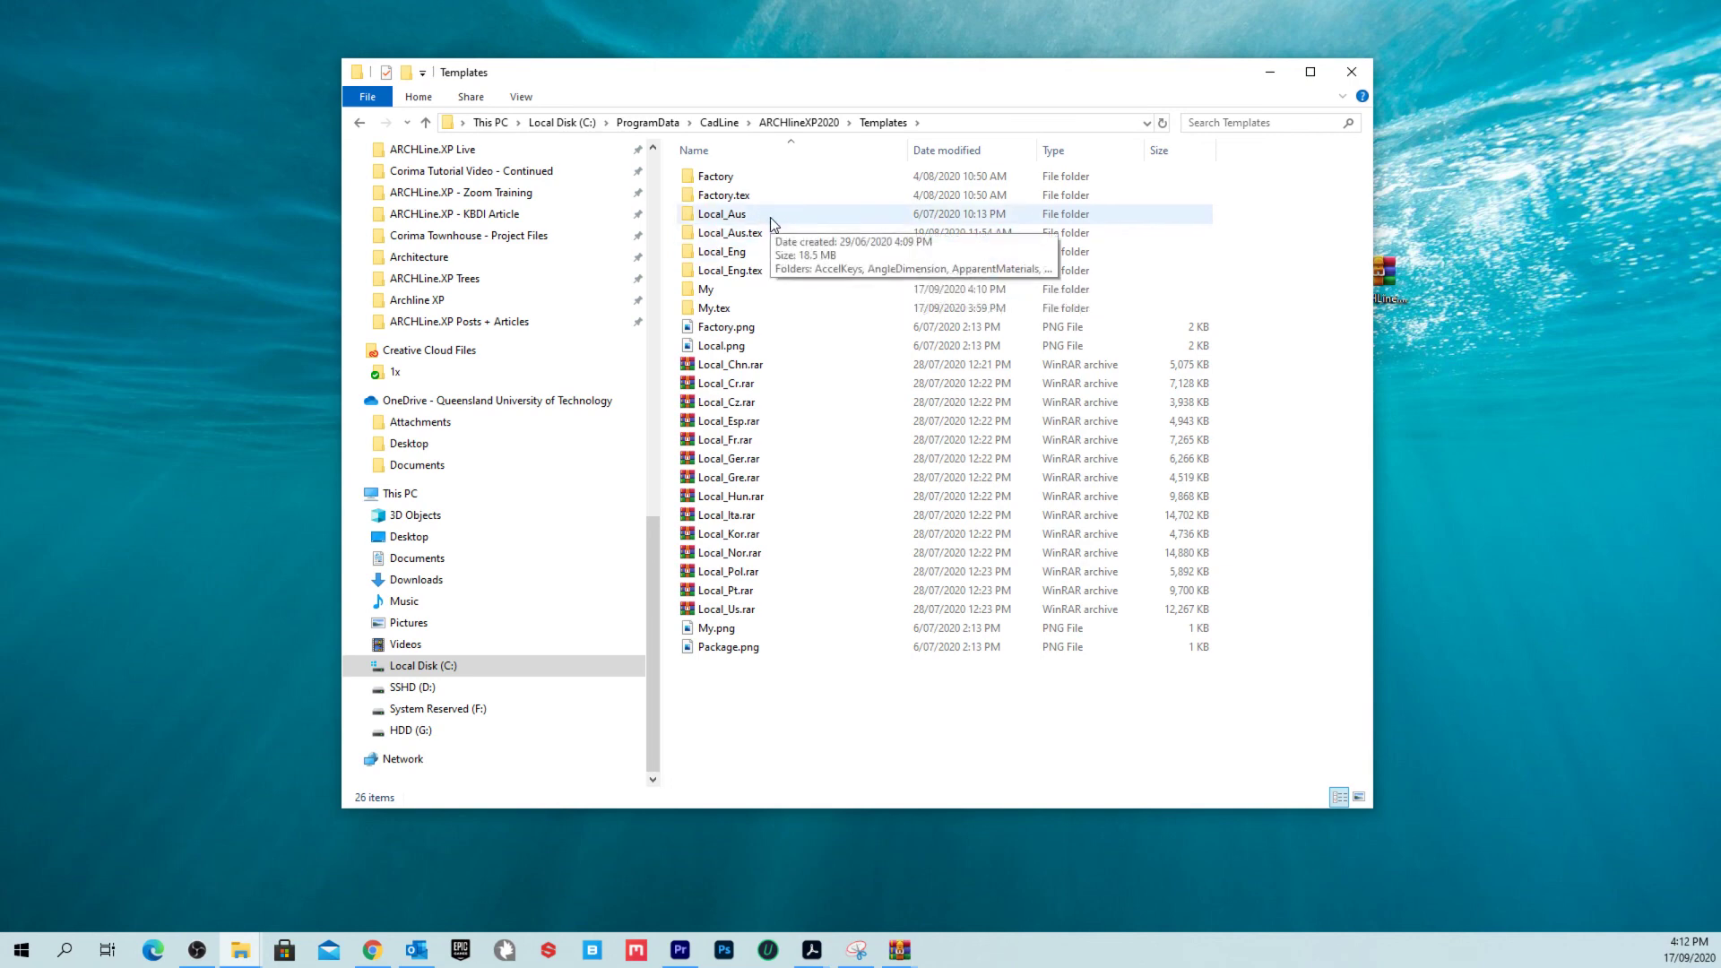
{"action": "double_click", "coordinate": [771, 217]}
{"action": "scroll", "coordinate": [788, 484], "scroll_direction": "down", "scroll_amount": 15}
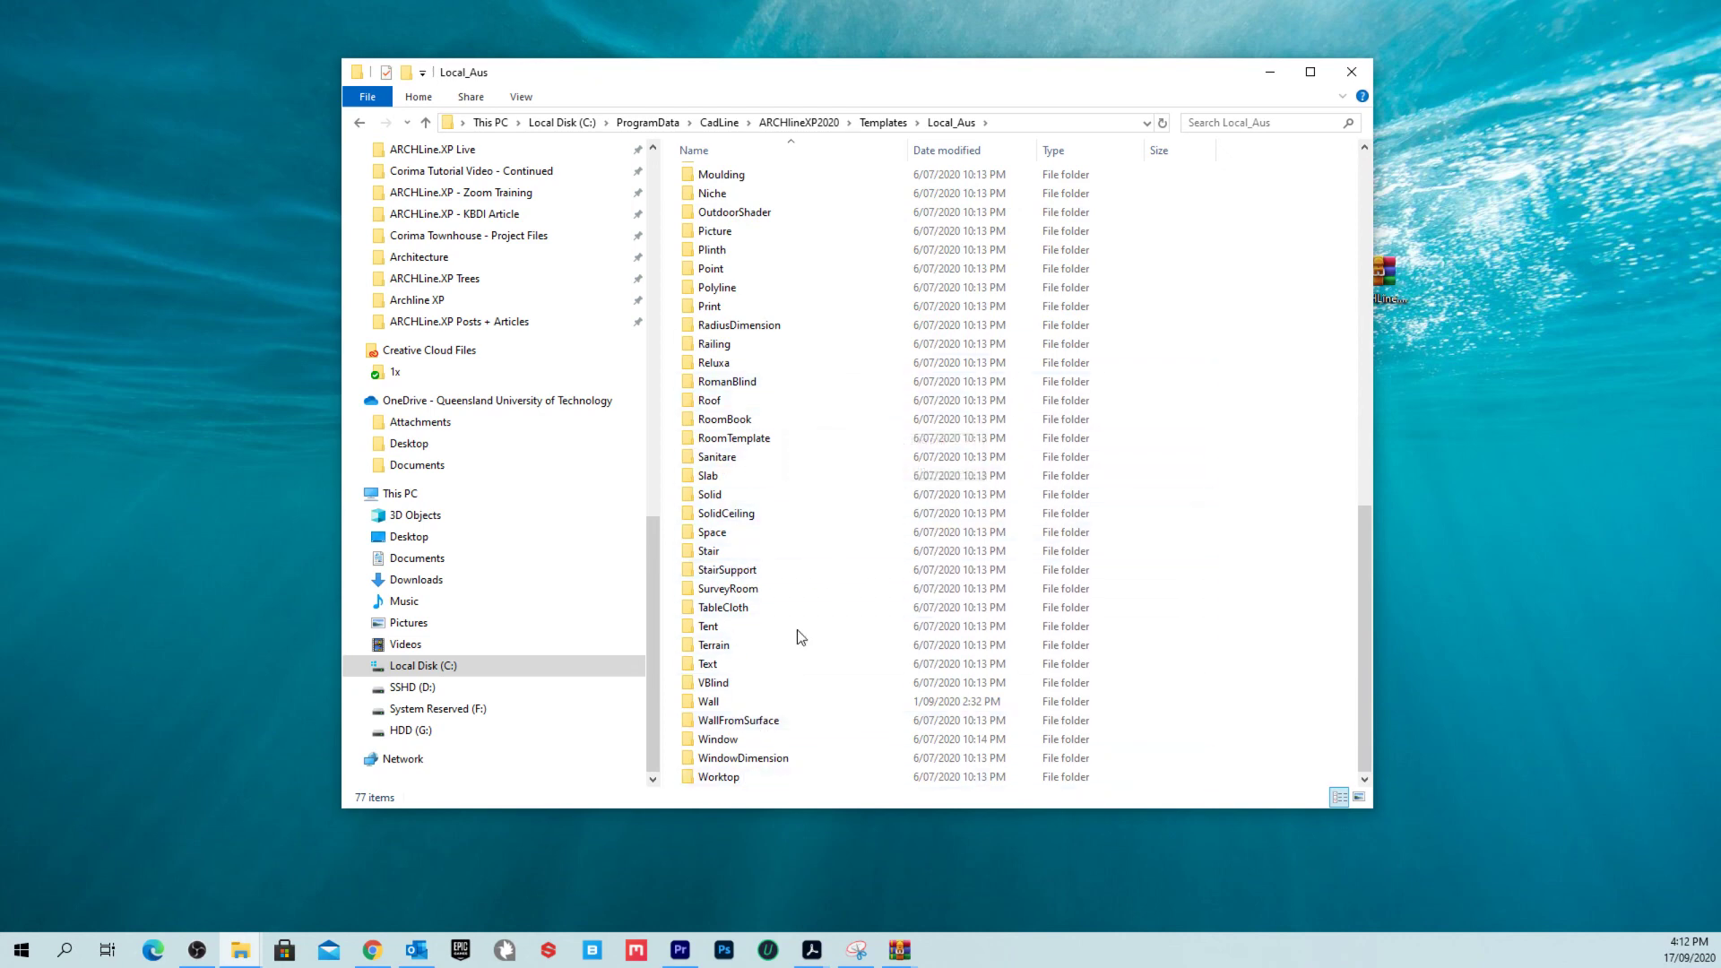
{"action": "double_click", "coordinate": [744, 701]}
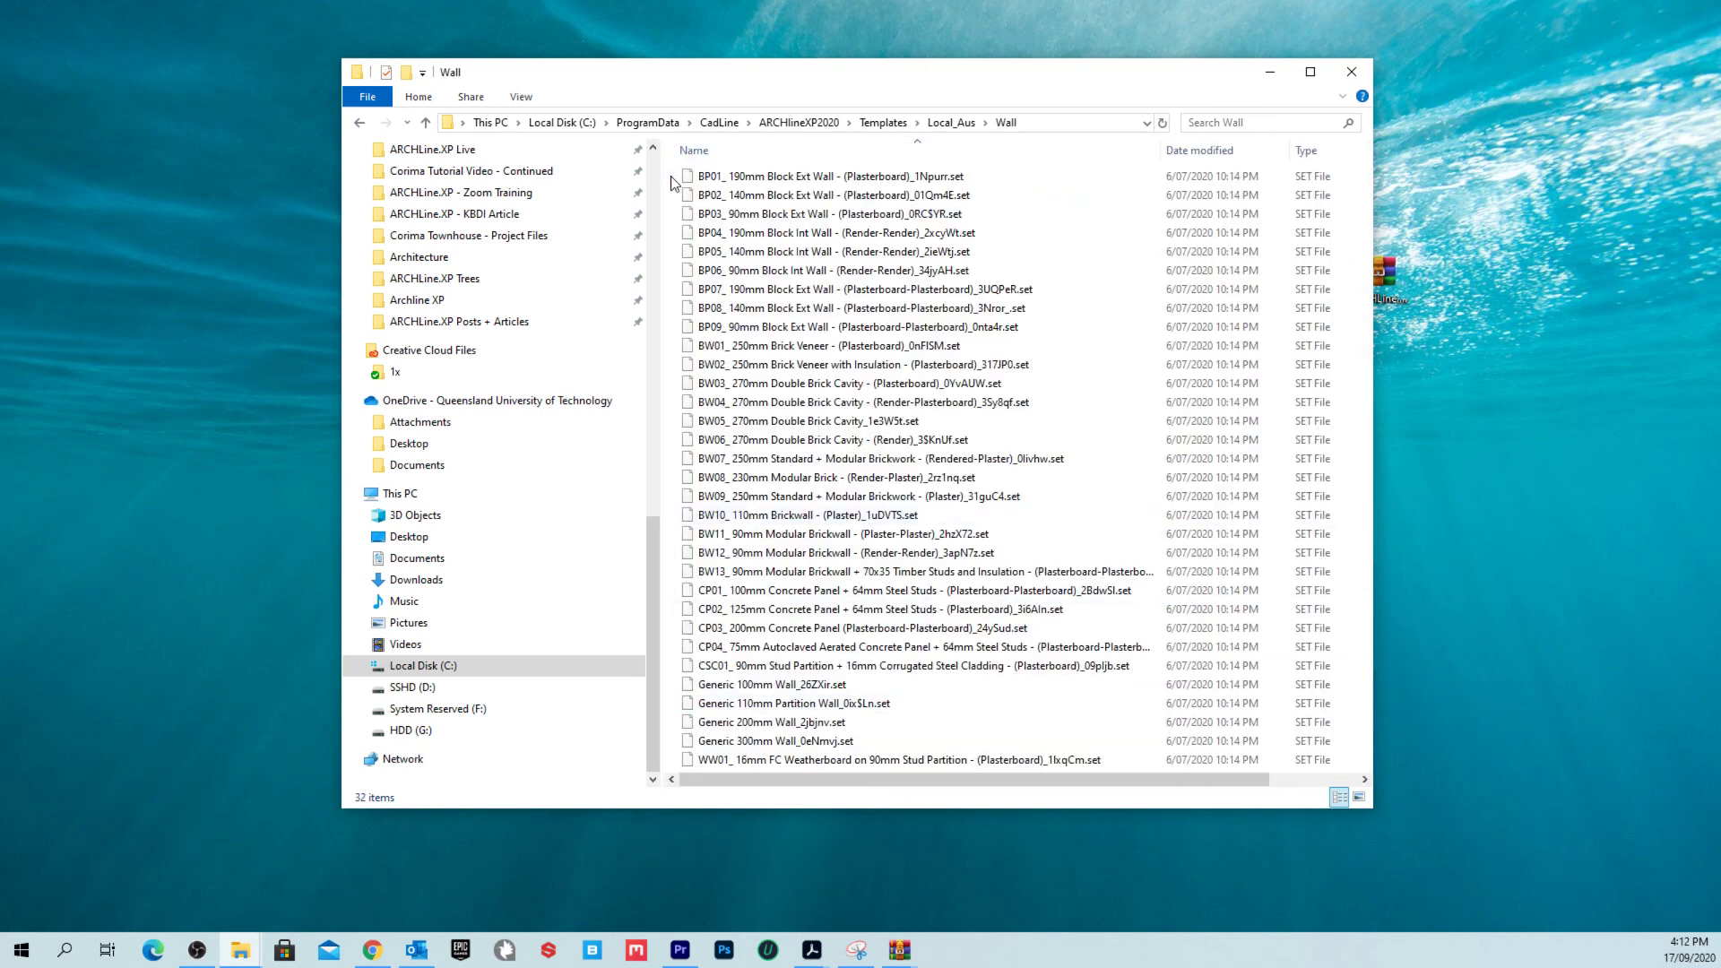
Step: Select and deselect the 32 wall-style SET files, then close File Explorer
{"action": "left_click_drag", "start_coordinate": [672, 175], "coordinate": [883, 792]}
{"action": "left_click", "coordinate": [672, 339]}
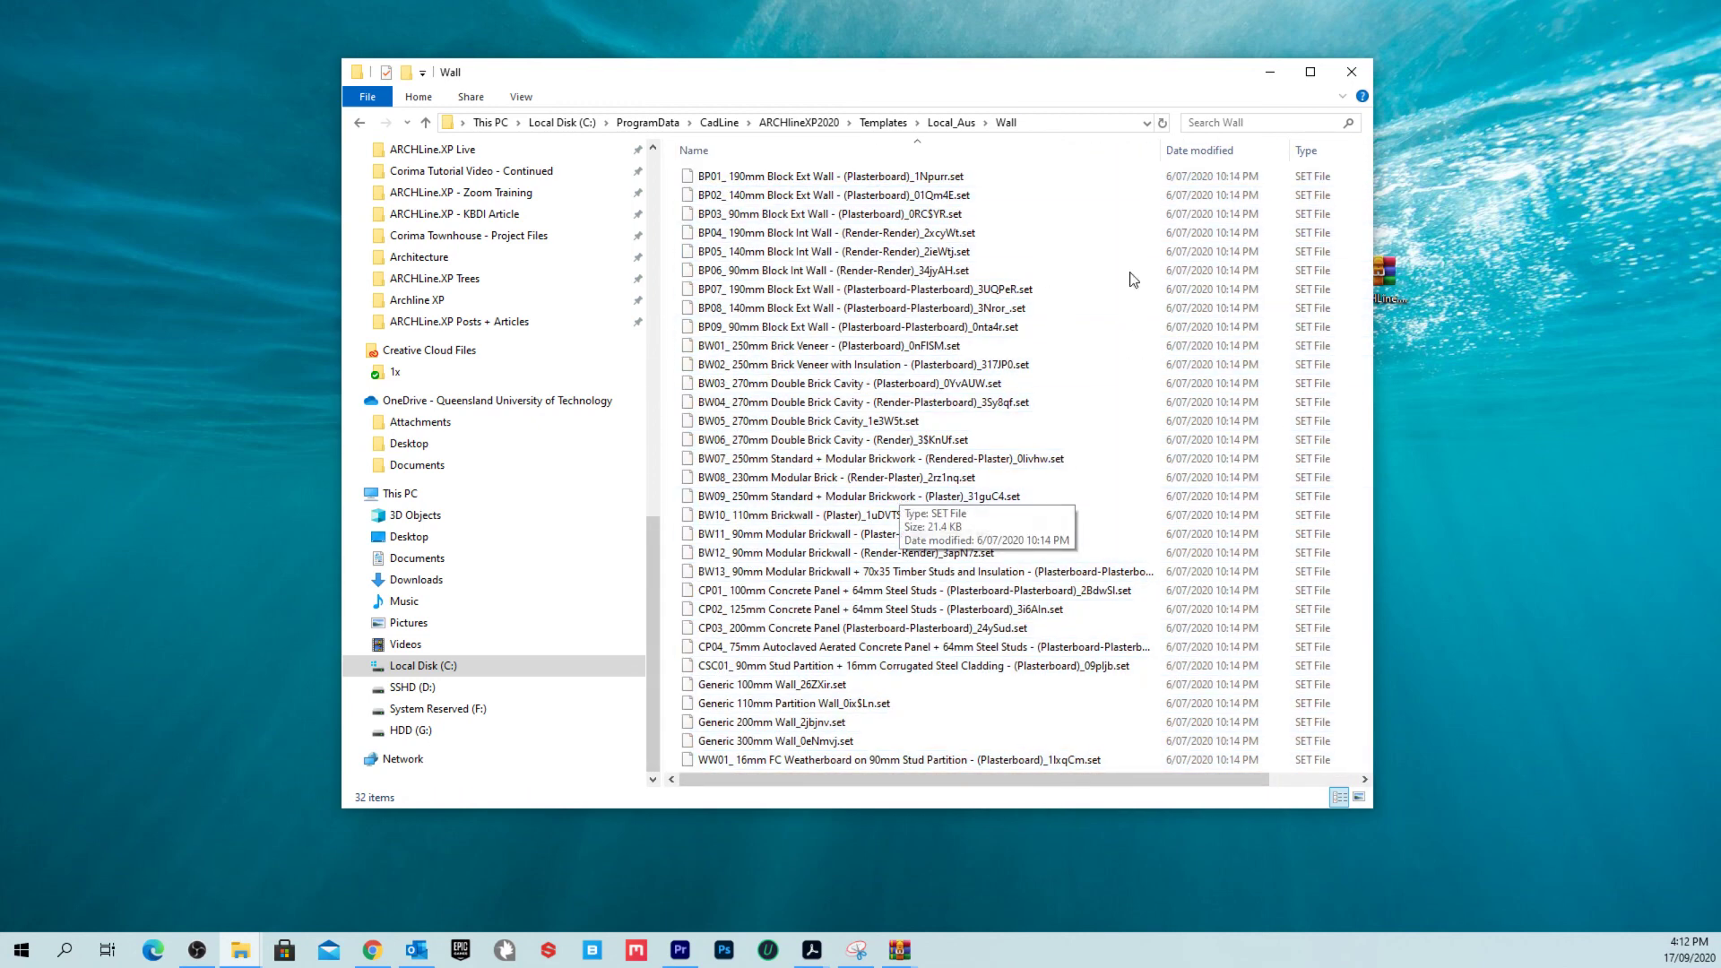
{"action": "left_click", "coordinate": [1351, 72]}
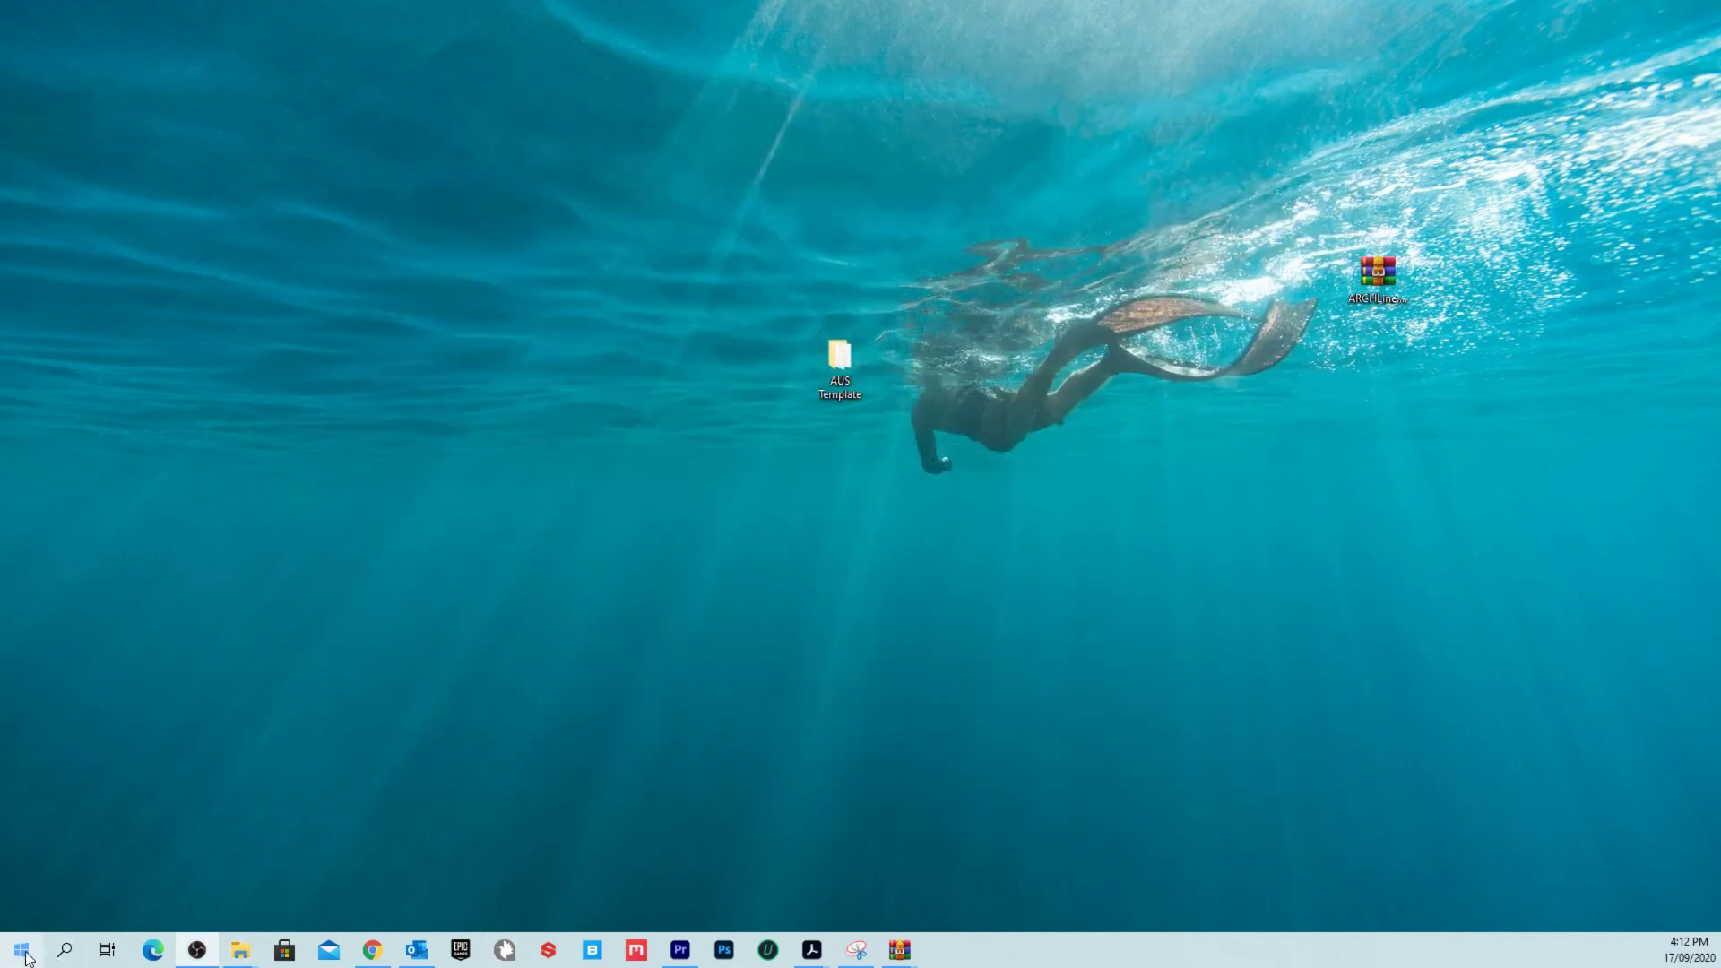
Step: Open Australian Template - V03.pro and start a wall on the Ground Floor FFL plan
{"action": "double_click", "coordinate": [840, 363]}
{"action": "double_click", "coordinate": [731, 327]}
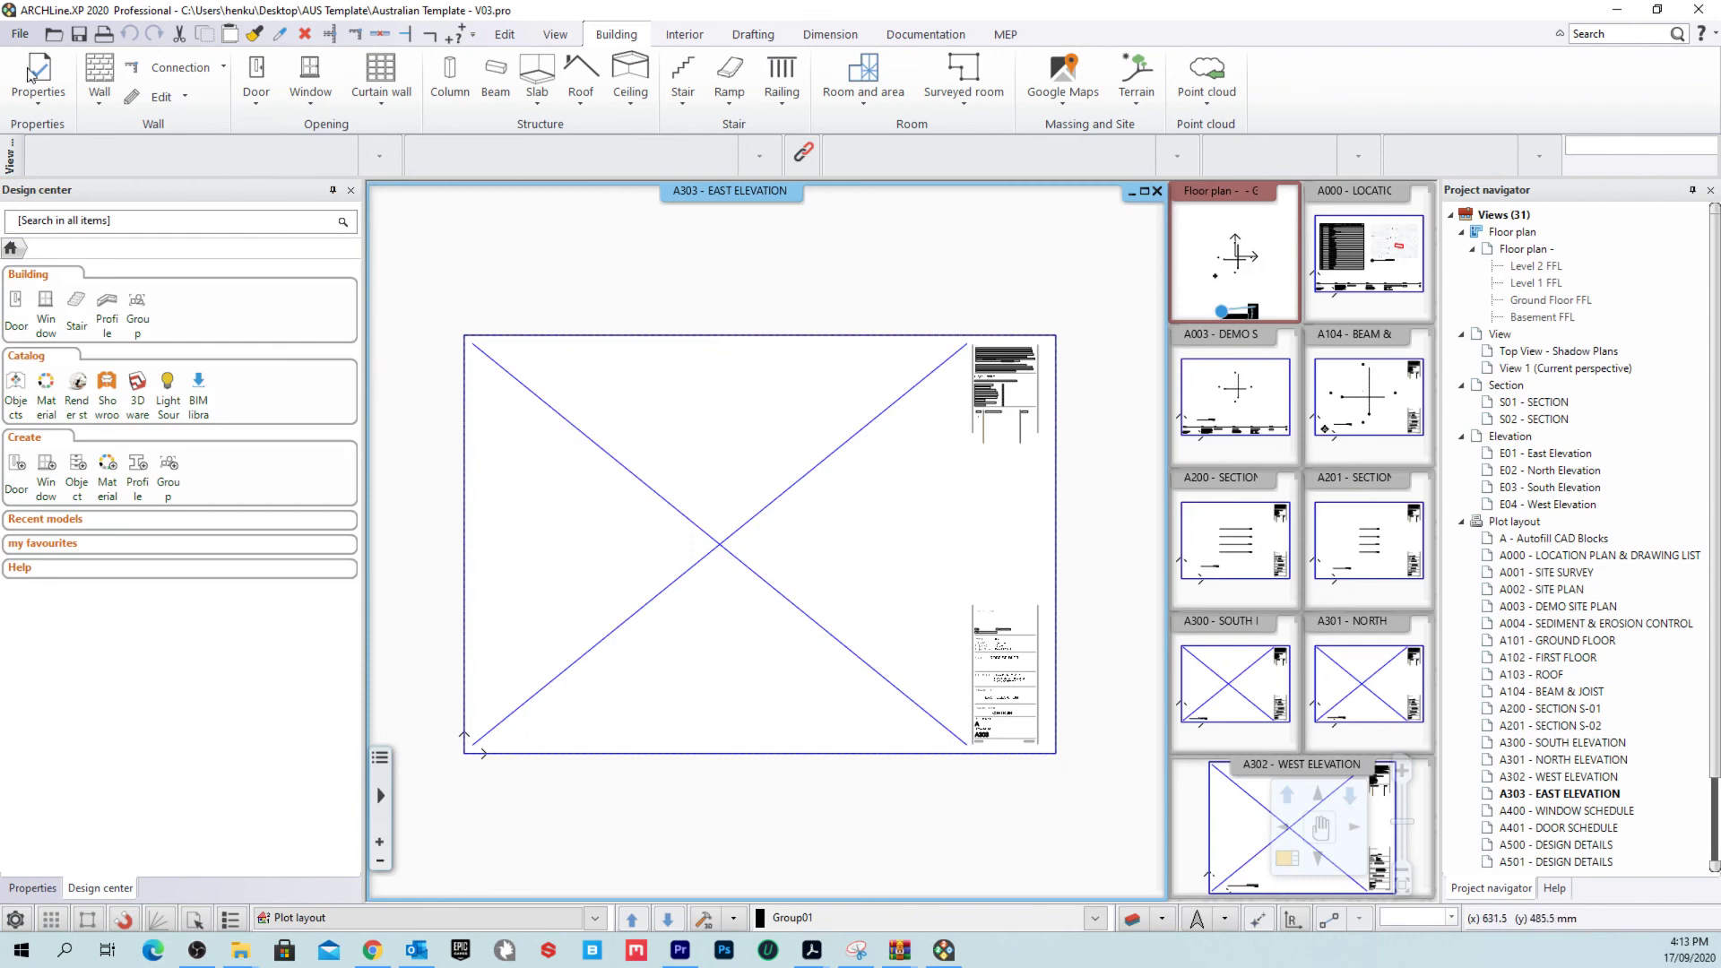
{"action": "left_click", "coordinate": [100, 77]}
{"action": "left_click", "coordinate": [873, 502]}
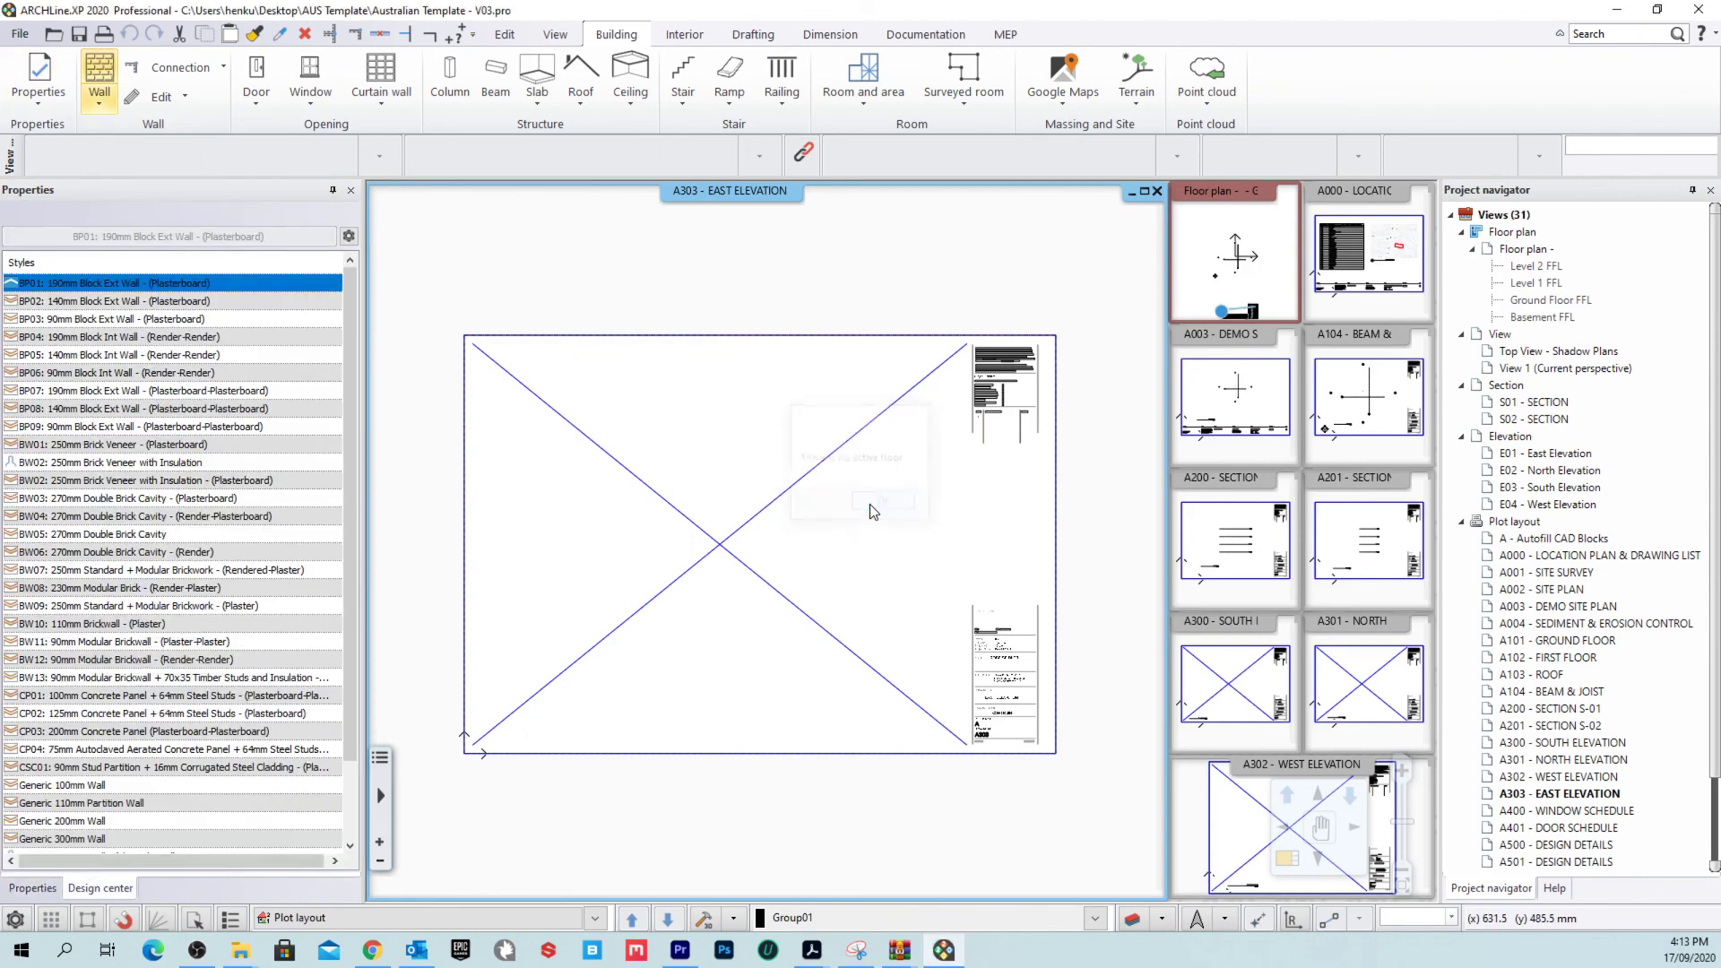
{"action": "double_click", "coordinate": [1550, 299]}
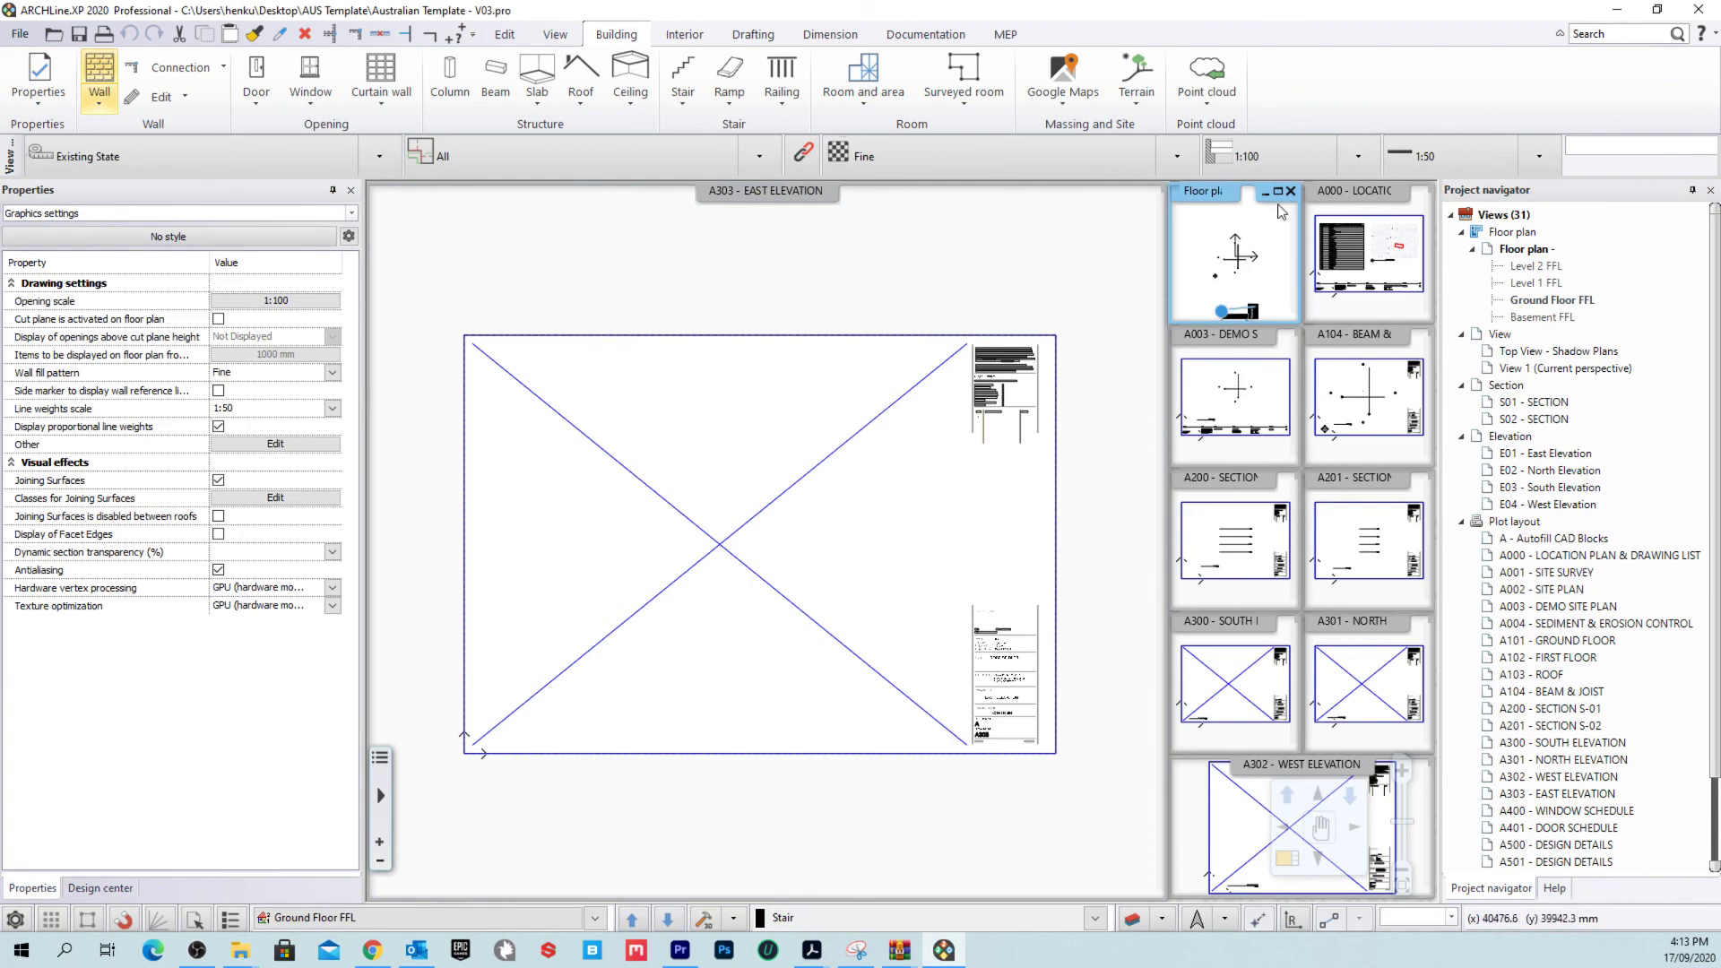
{"action": "right_click", "coordinate": [1197, 199]}
{"action": "left_click", "coordinate": [1272, 215]}
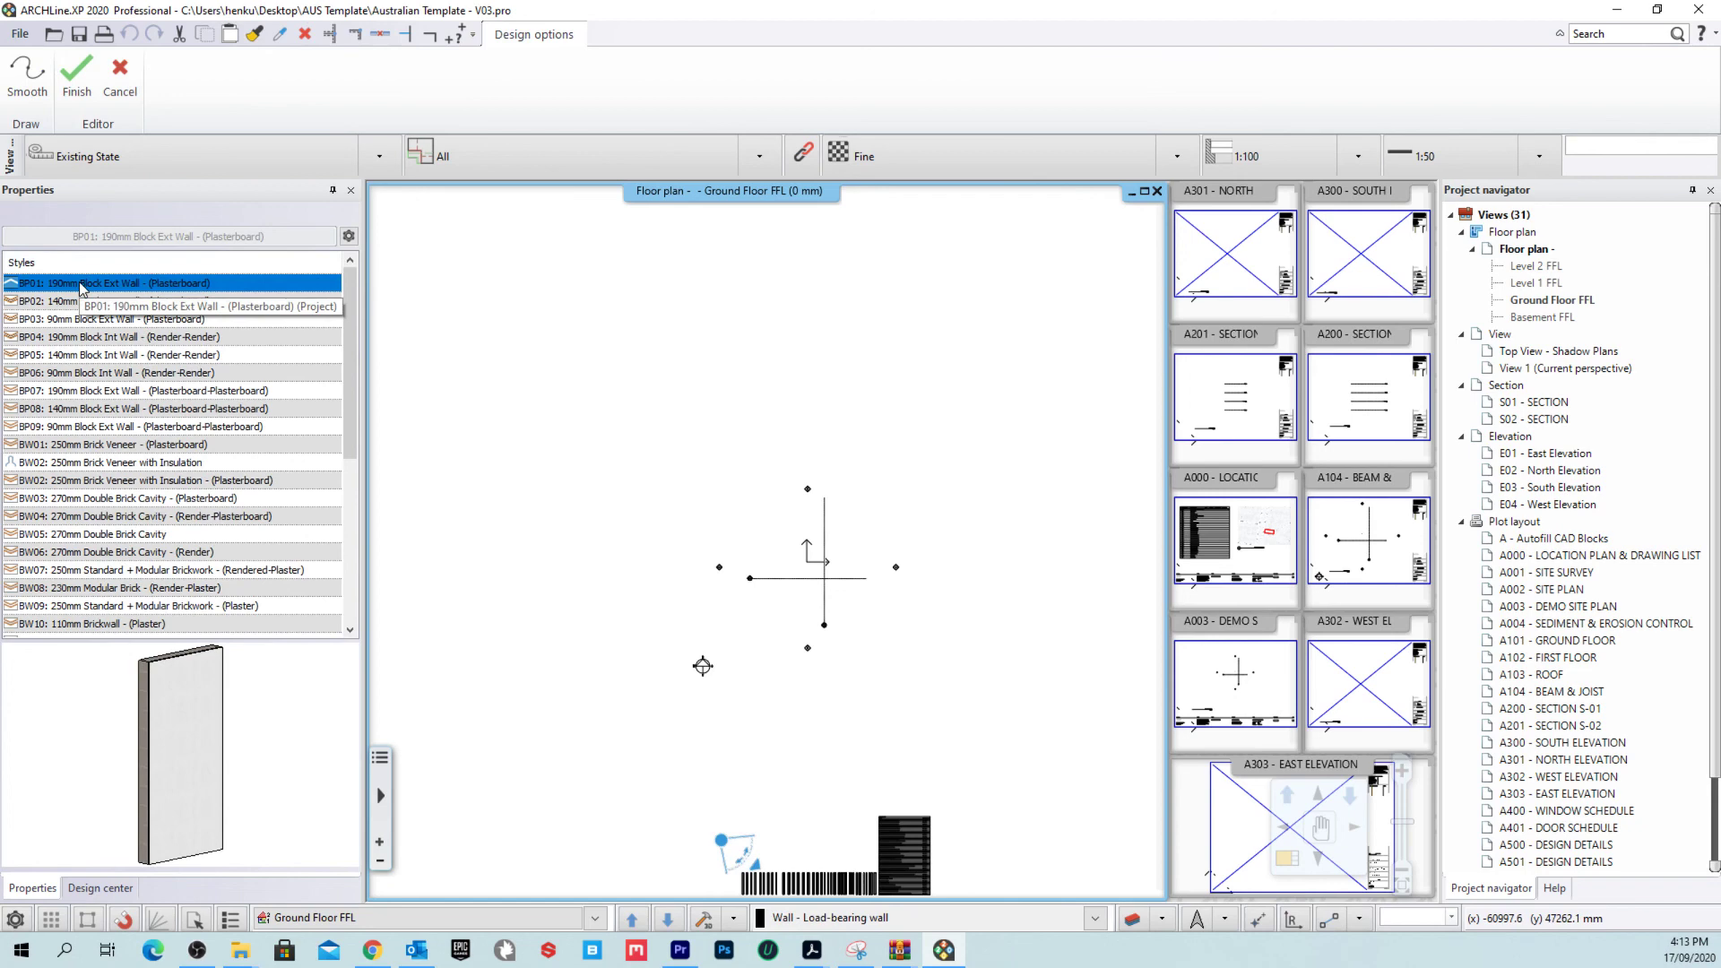
{"action": "scroll", "coordinate": [144, 340], "scroll_direction": "down", "scroll_amount": 6}
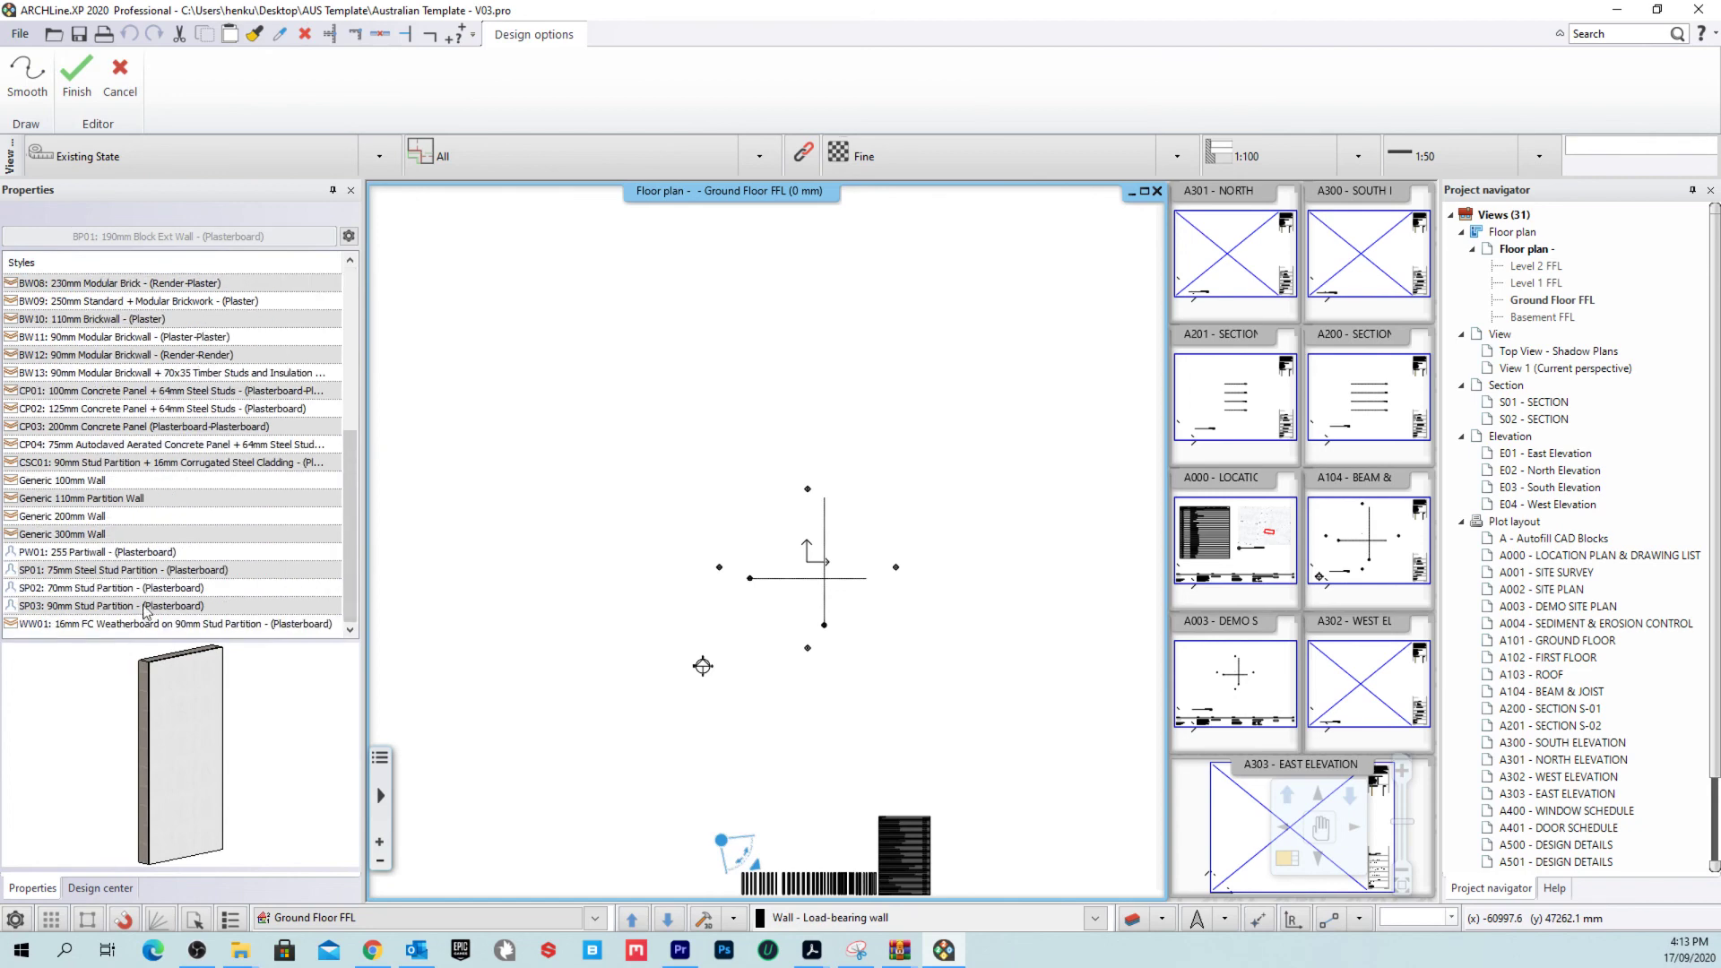
{"action": "scroll", "coordinate": [148, 605], "scroll_direction": "up", "scroll_amount": 6}
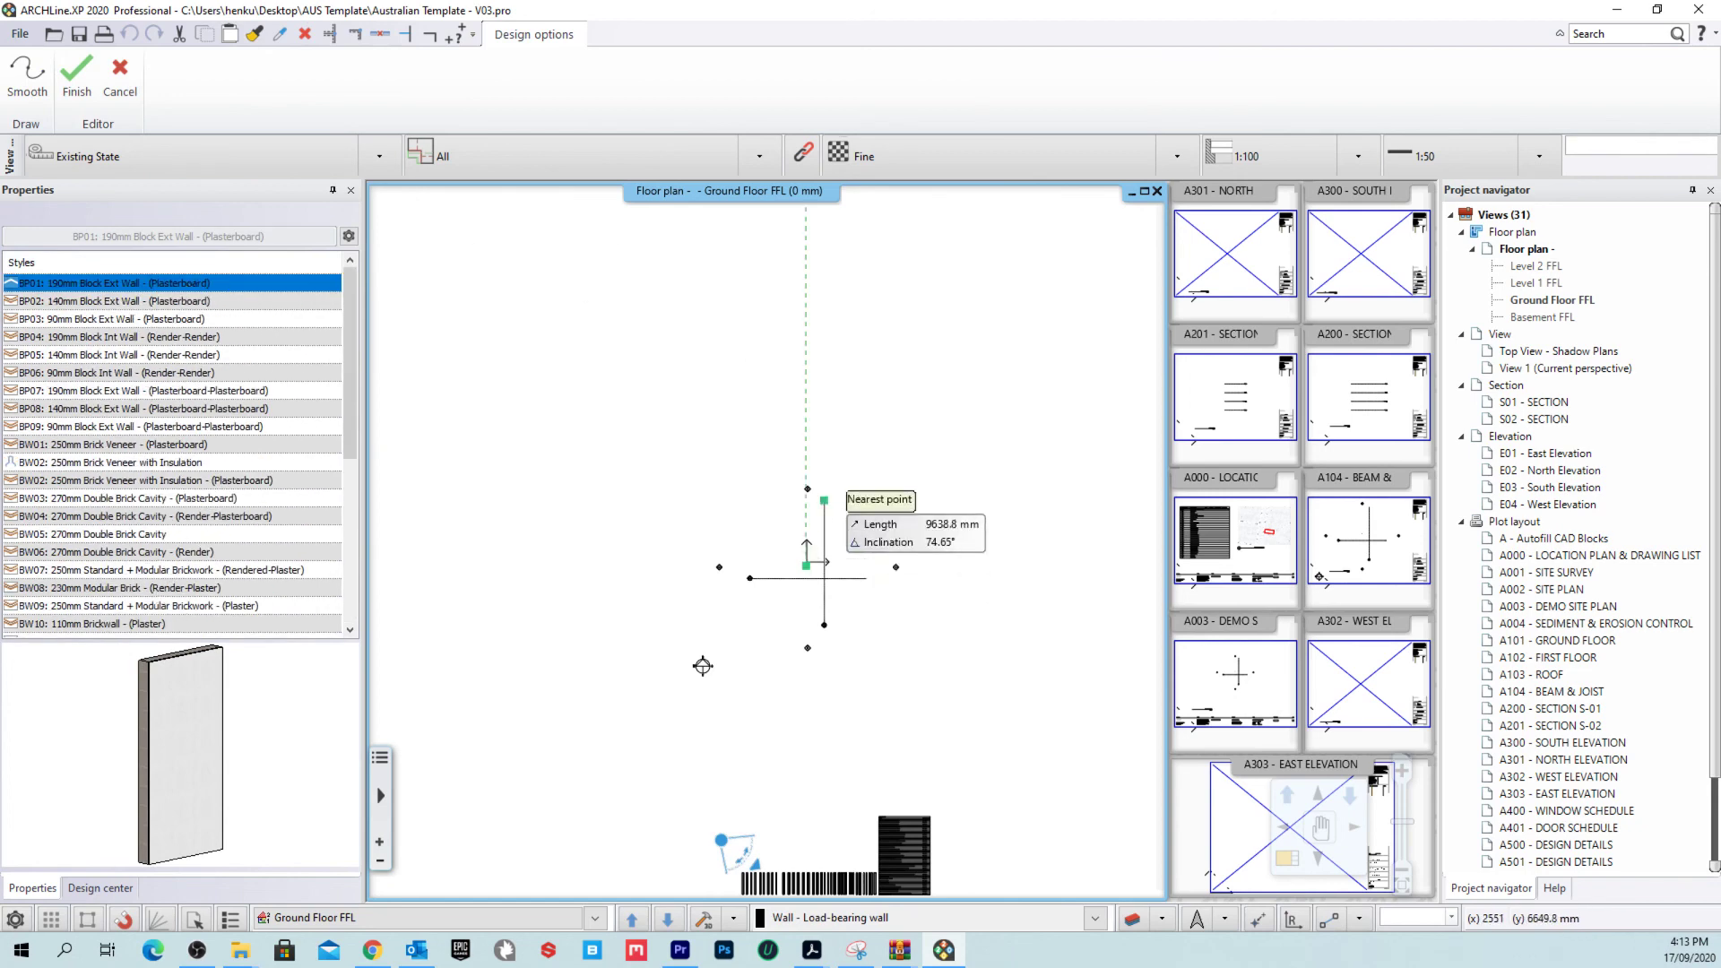
Step: Save the BP01 wall styles as new default styles for other projects
{"action": "right_click", "coordinate": [154, 286]}
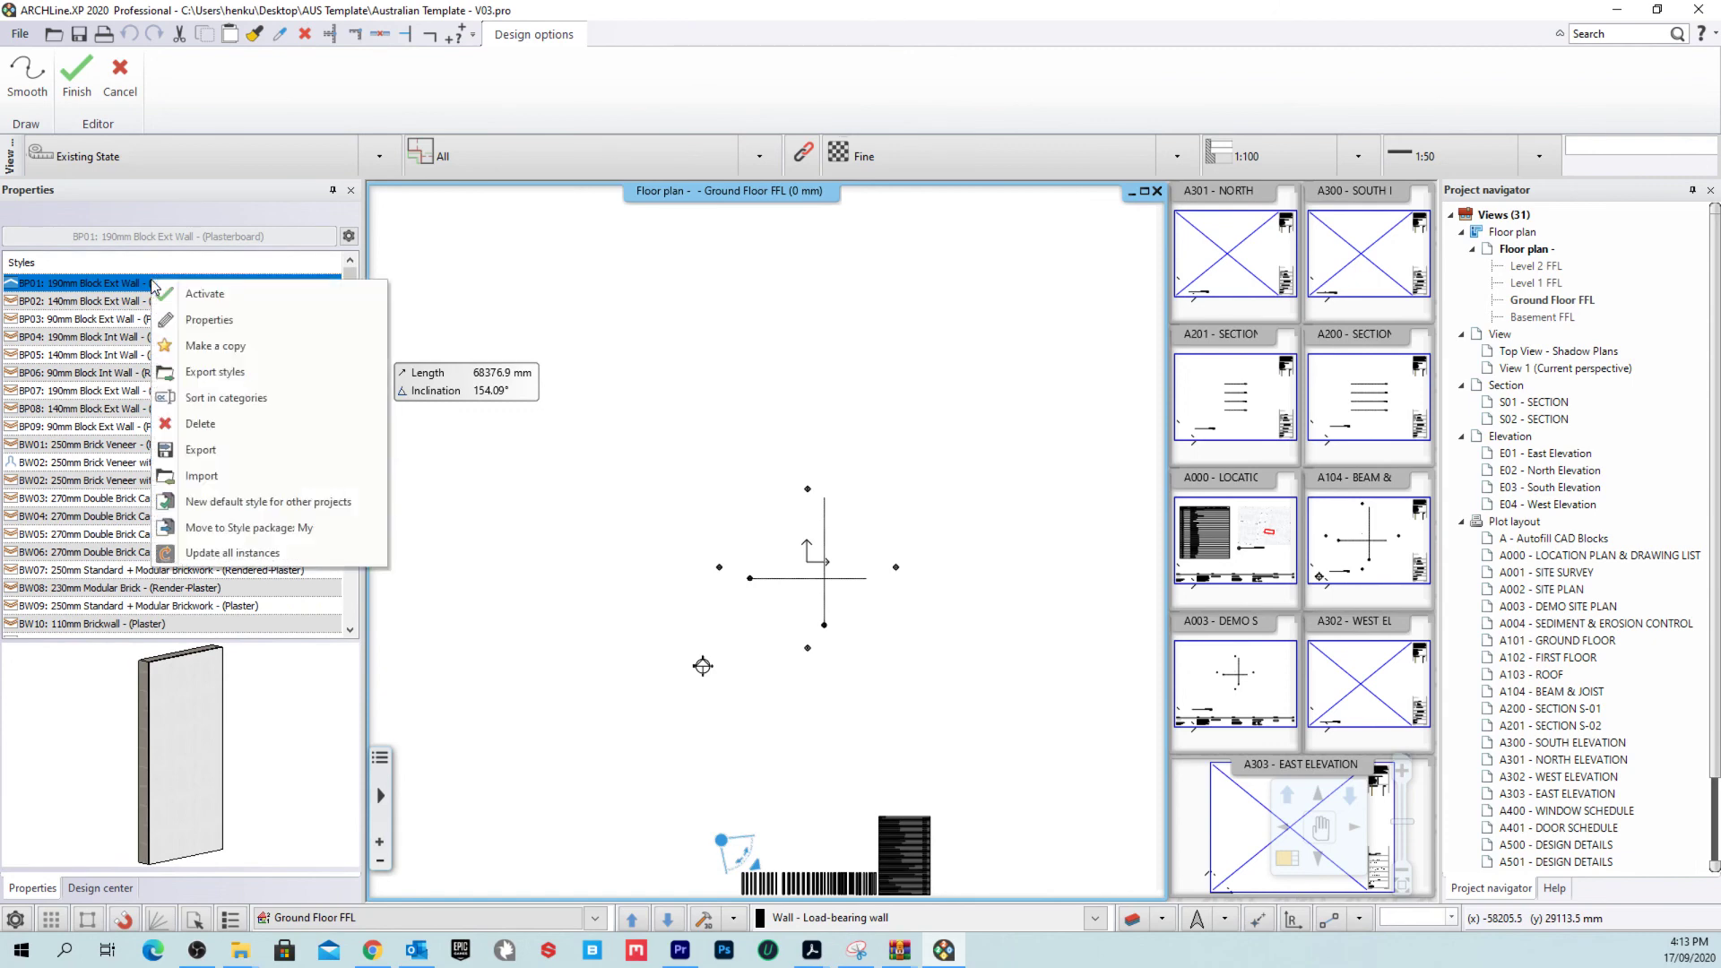
{"action": "left_click", "coordinate": [339, 503]}
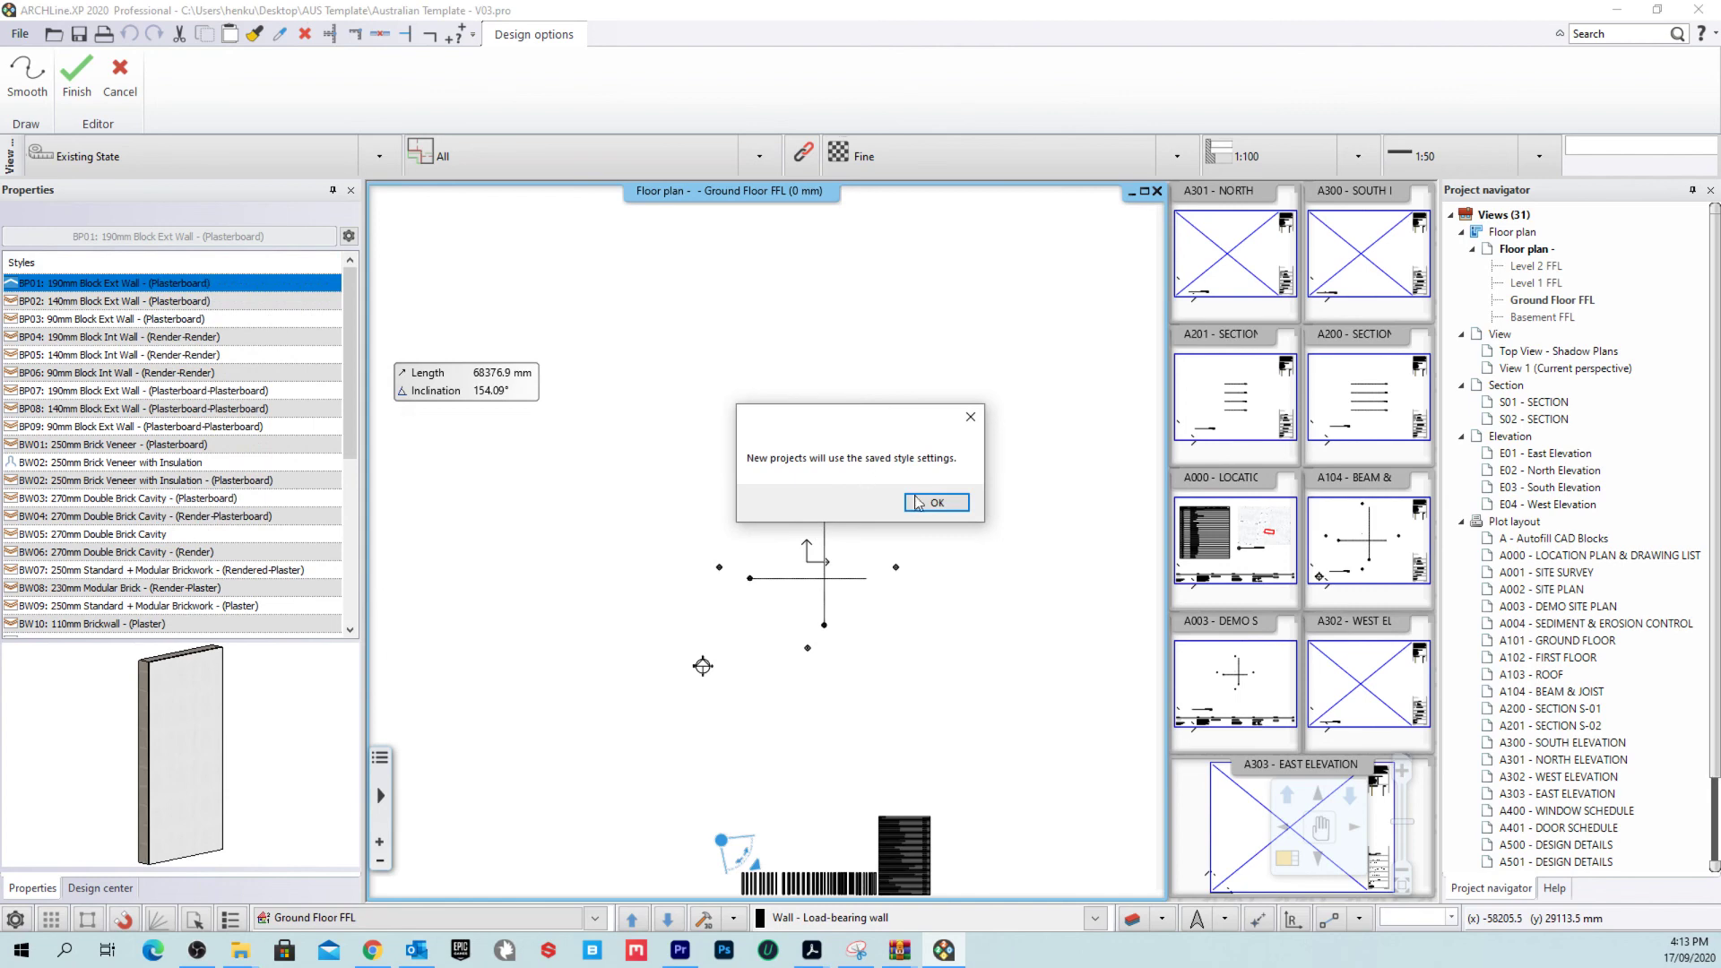
{"action": "left_click", "coordinate": [932, 502]}
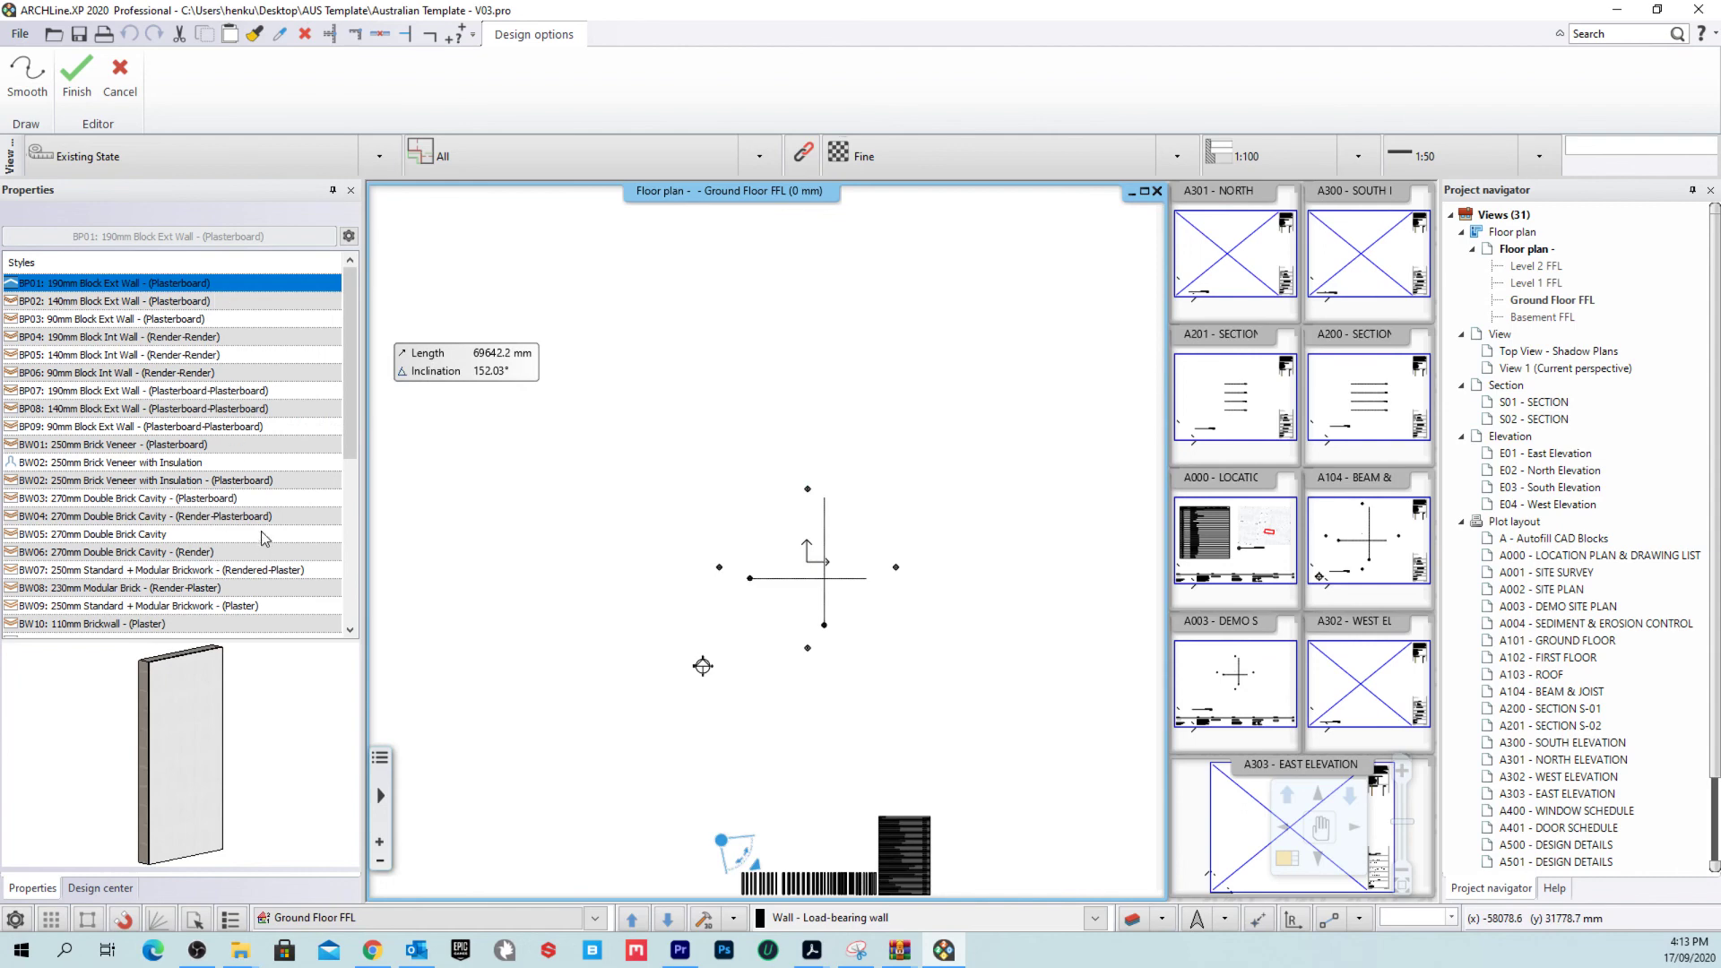
{"action": "scroll", "coordinate": [202, 327], "scroll_direction": "down", "scroll_amount": 2}
{"action": "scroll", "coordinate": [235, 529], "scroll_direction": "down", "scroll_amount": 2}
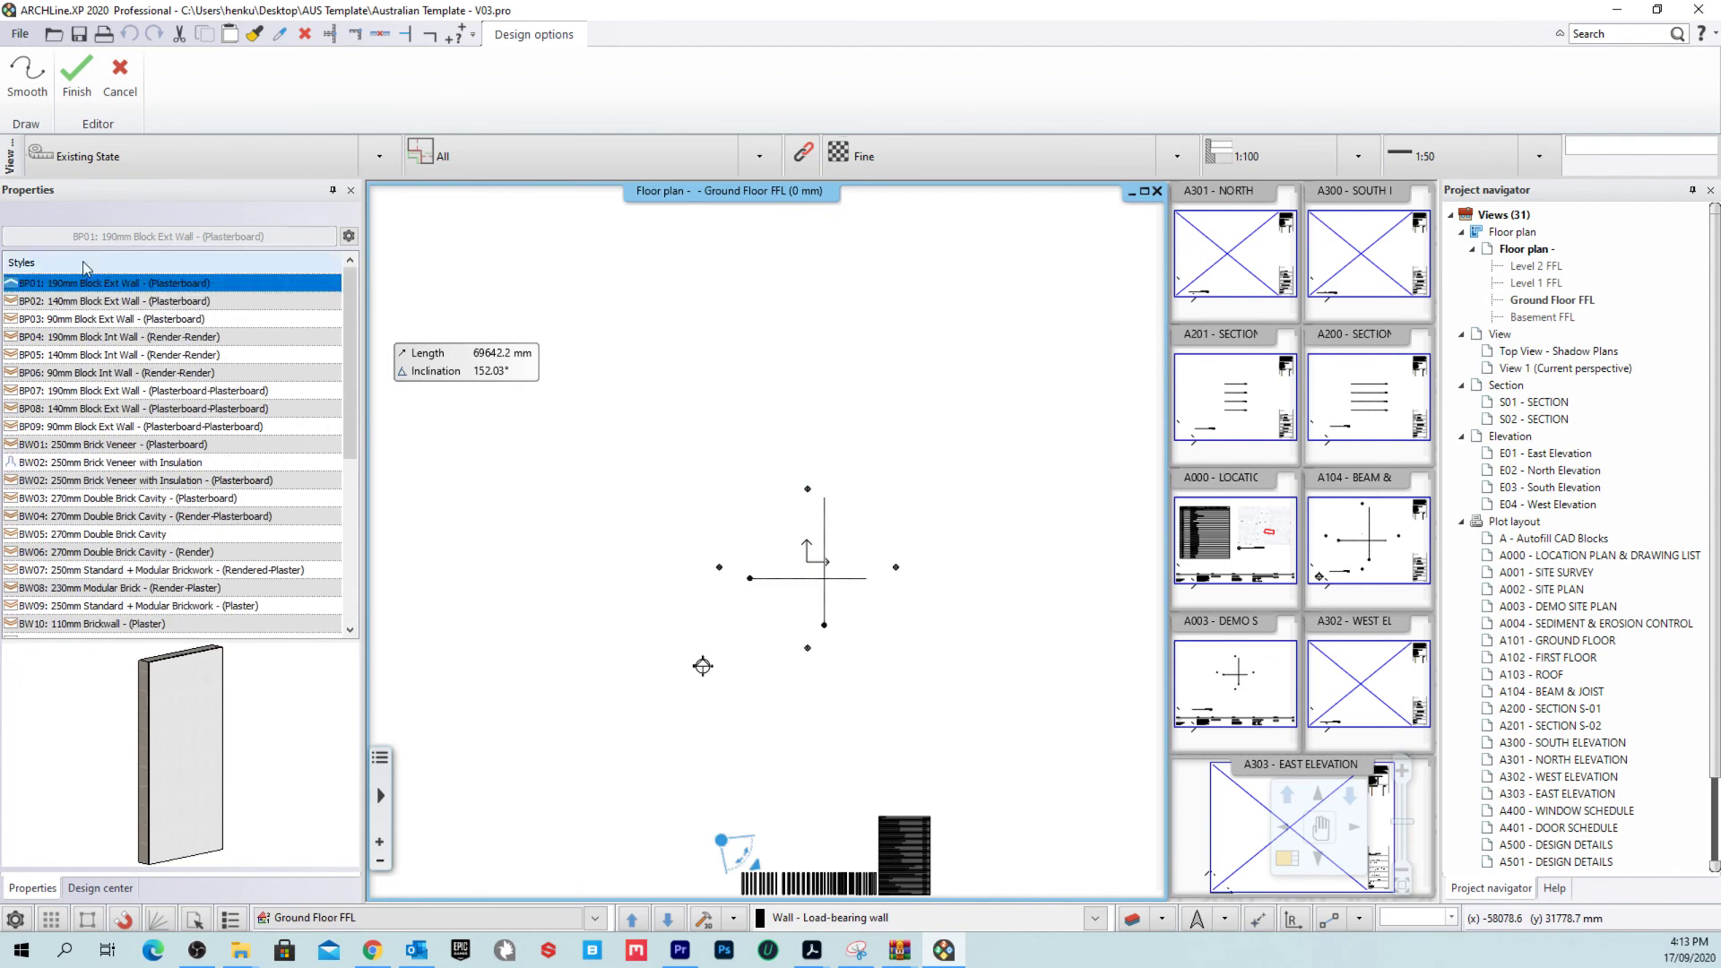
{"action": "scroll", "coordinate": [183, 523], "scroll_direction": "down", "scroll_amount": 2}
{"action": "scroll", "coordinate": [185, 520], "scroll_direction": "up", "scroll_amount": 6}
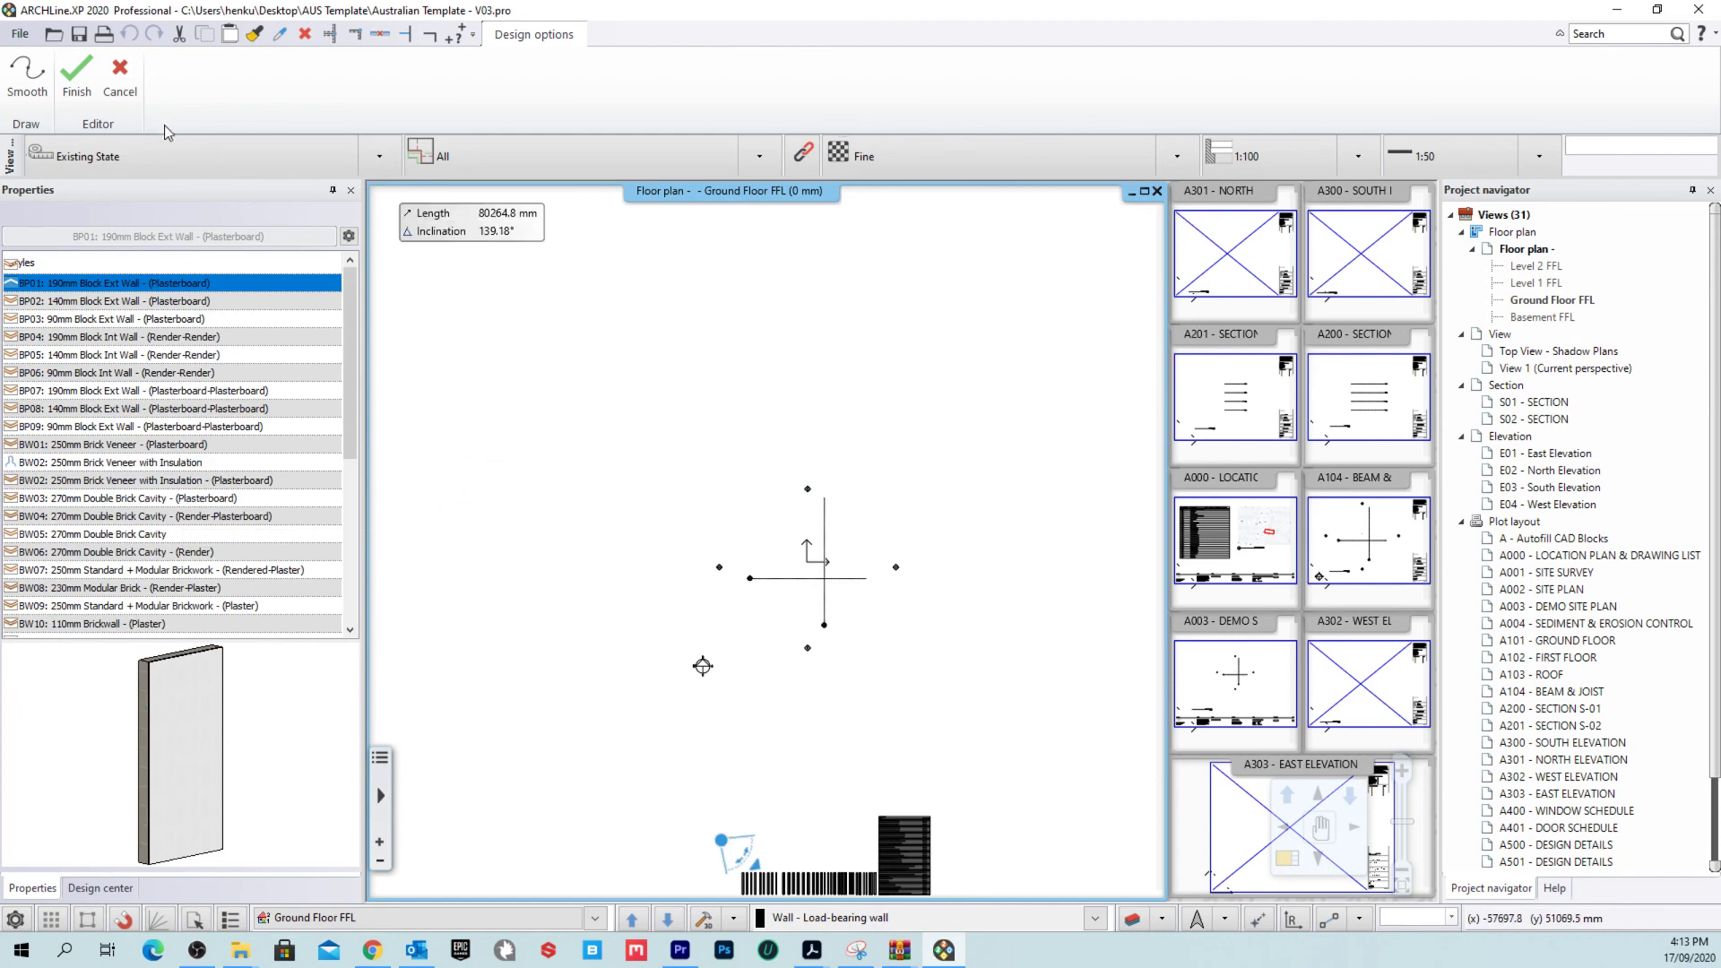
Step: Cancel the wall drawing and return to the empty Ground Floor FFL plan
{"action": "left_click", "coordinate": [119, 79]}
{"action": "middle_click_drag", "start_coordinate": [876, 504], "coordinate": [825, 451]}
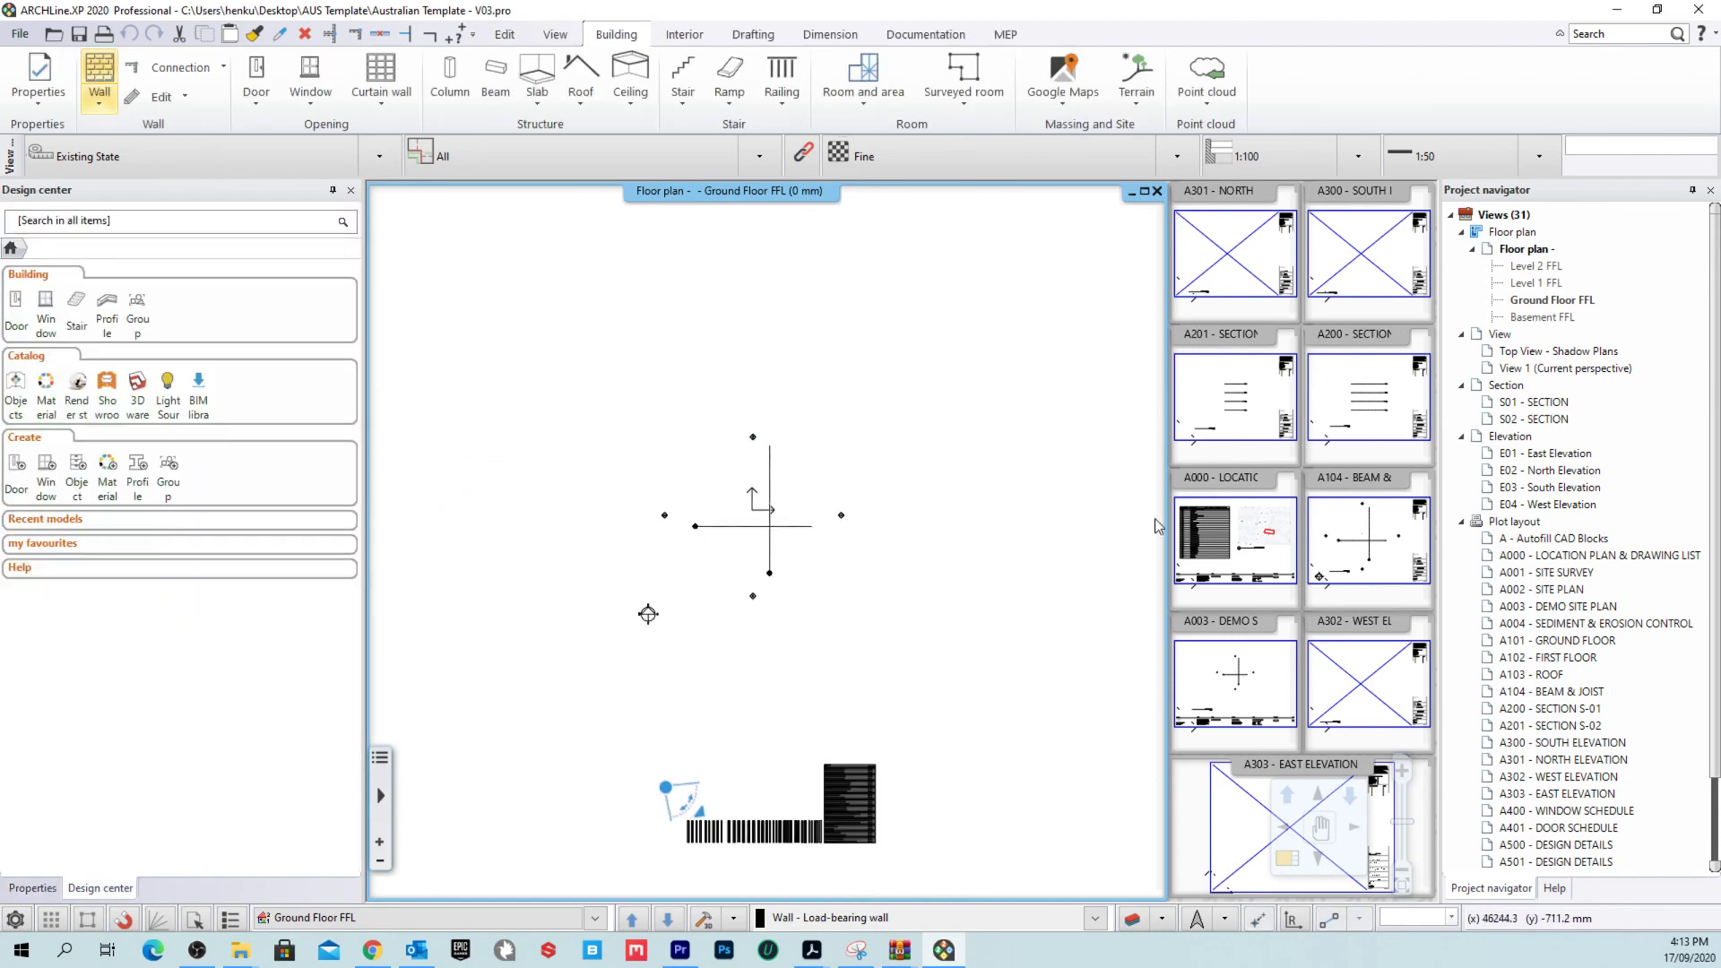
{"action": "scroll", "coordinate": [1596, 511], "scroll_direction": "down", "scroll_amount": 3}
{"action": "scroll", "coordinate": [1596, 525], "scroll_direction": "up", "scroll_amount": 3}
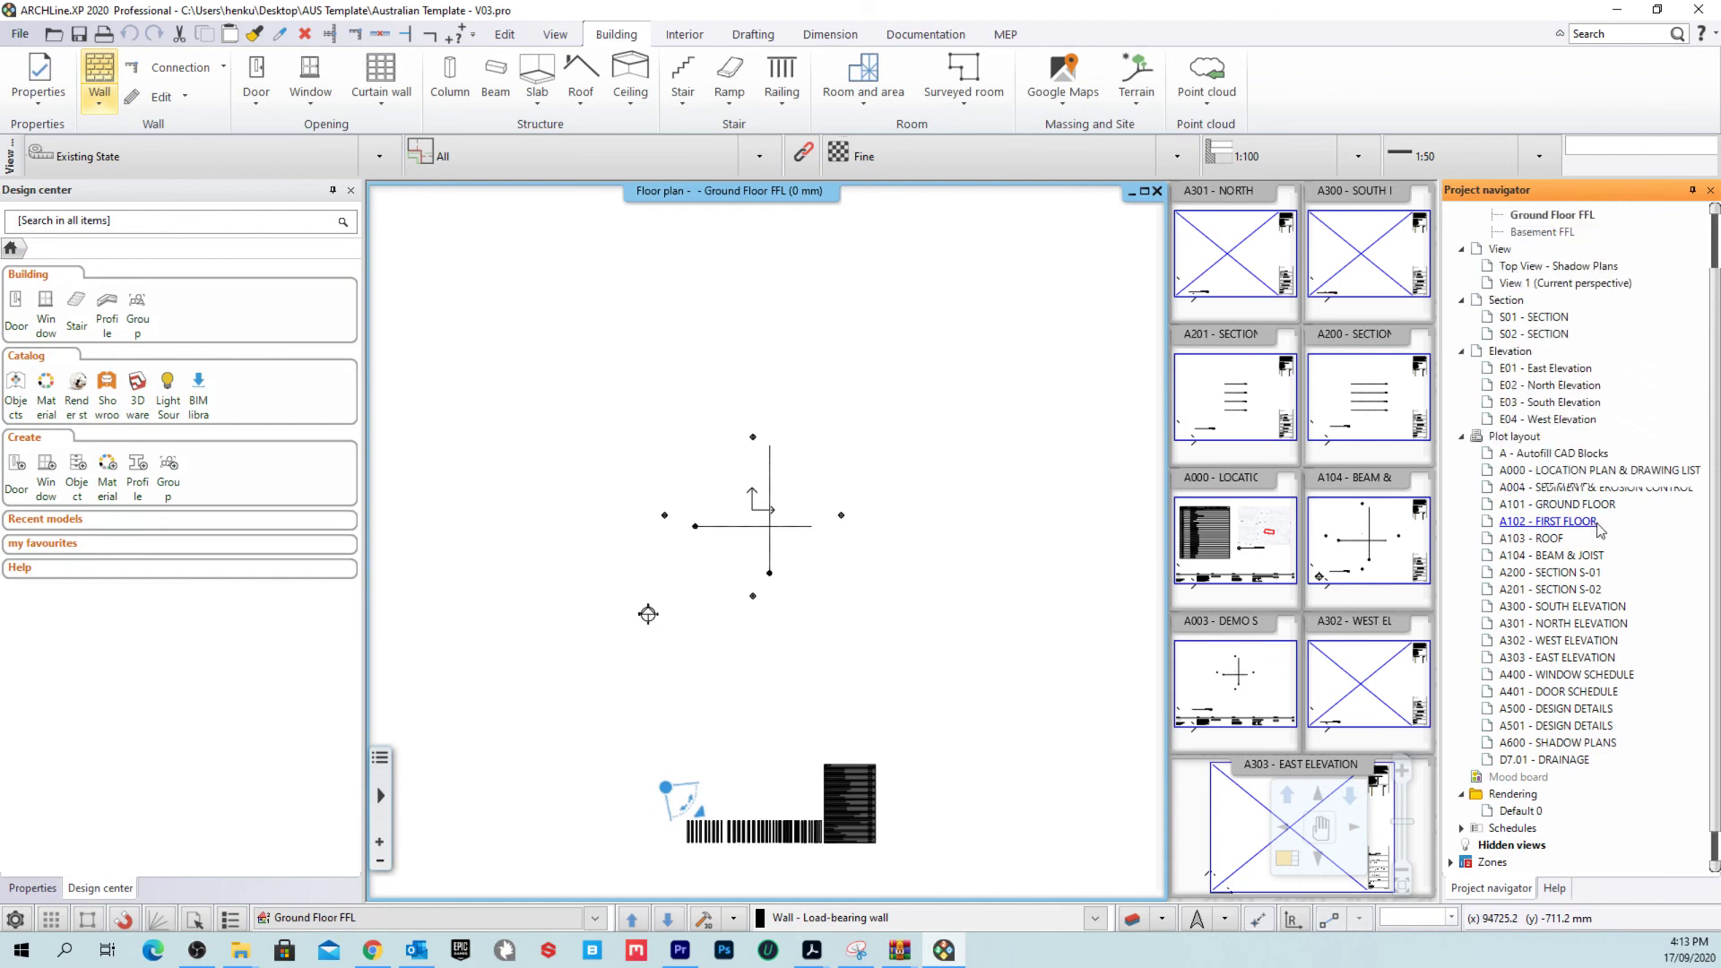